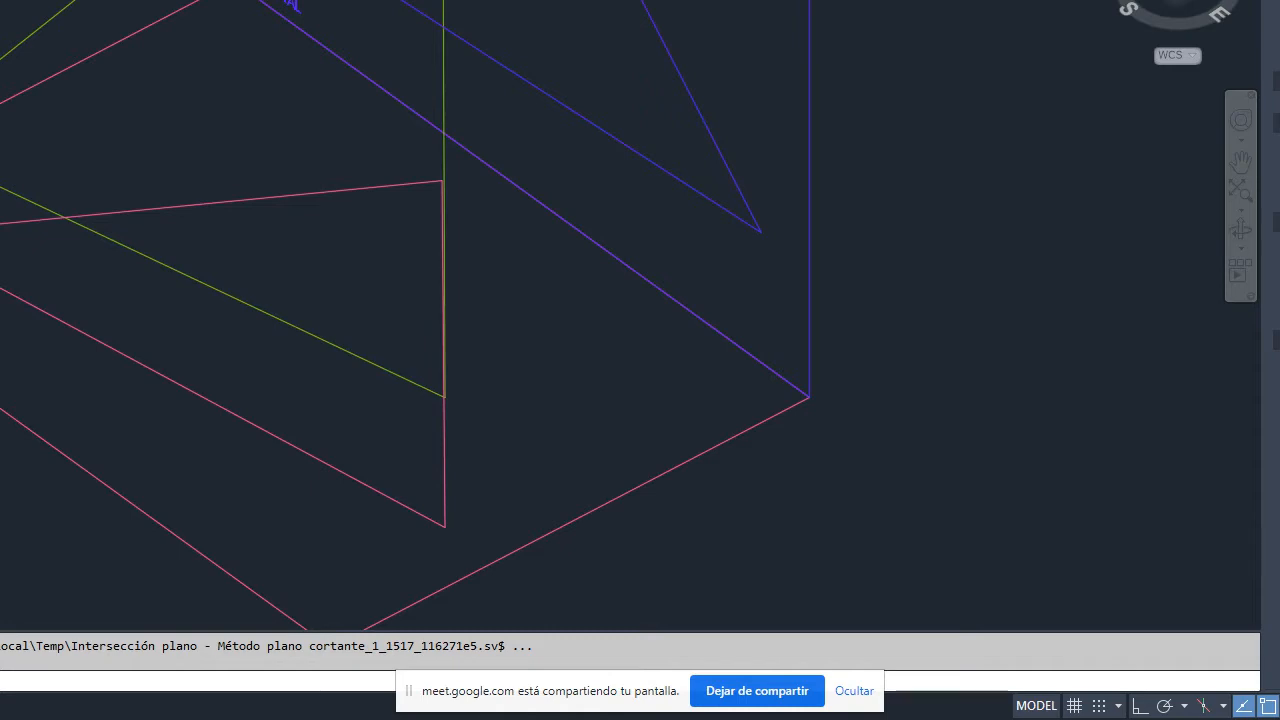
Examine the green triangular plane and its frontal and superior projections from several 3D viewing angles.
scroll(236, 272, "down", 5)
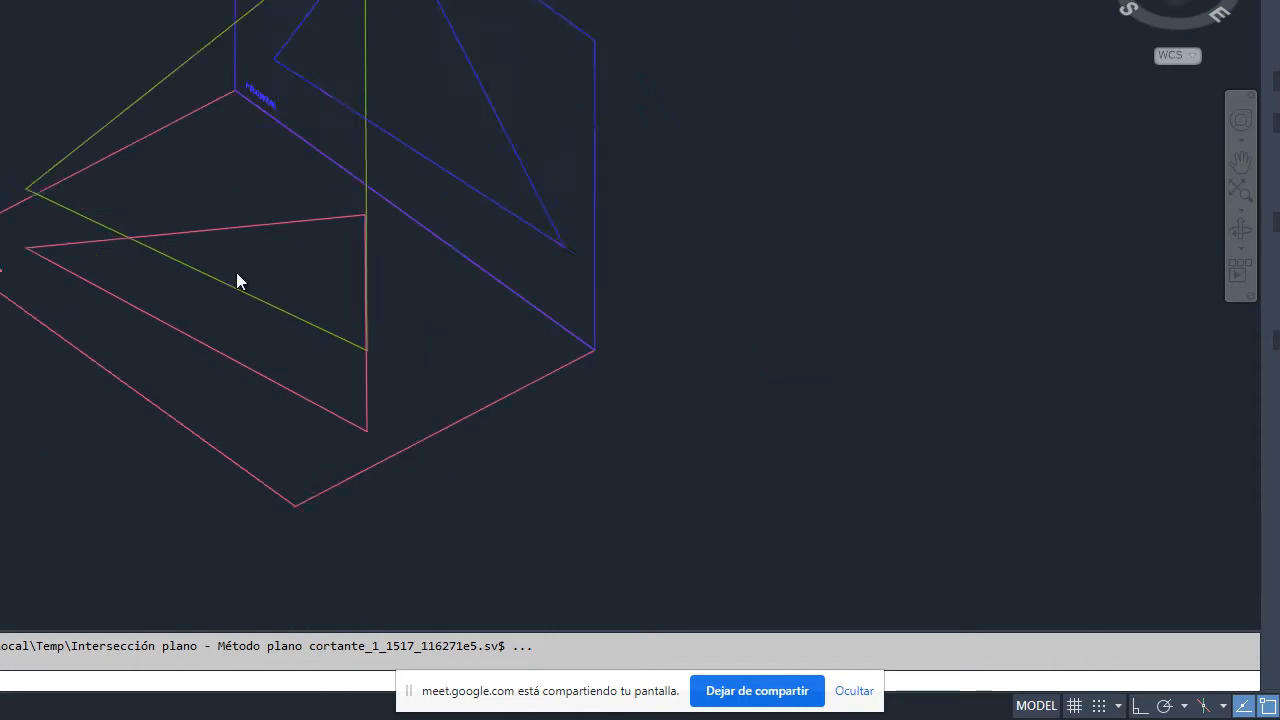
scroll(430, 336, "up", 3)
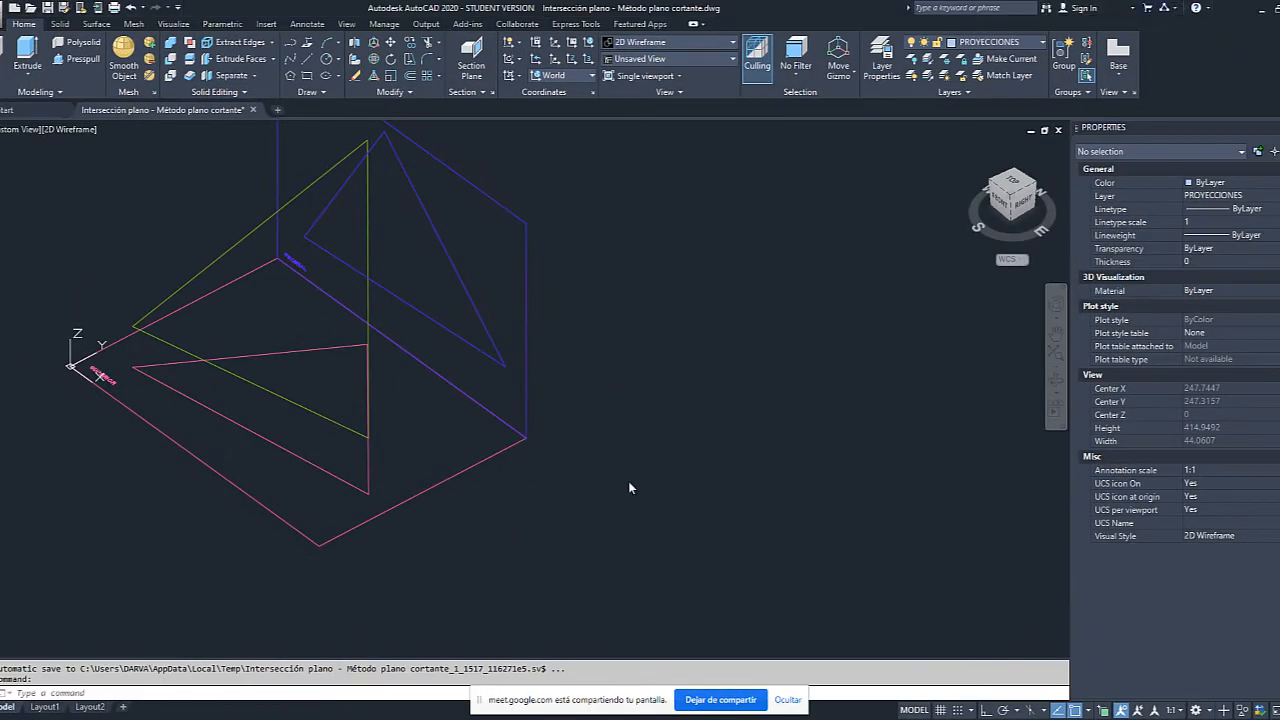
mouse_move(385, 420)
middle_mouse_down()
mouse_move(662, 495)
mouse_move(672, 510)
middle_mouse_up()
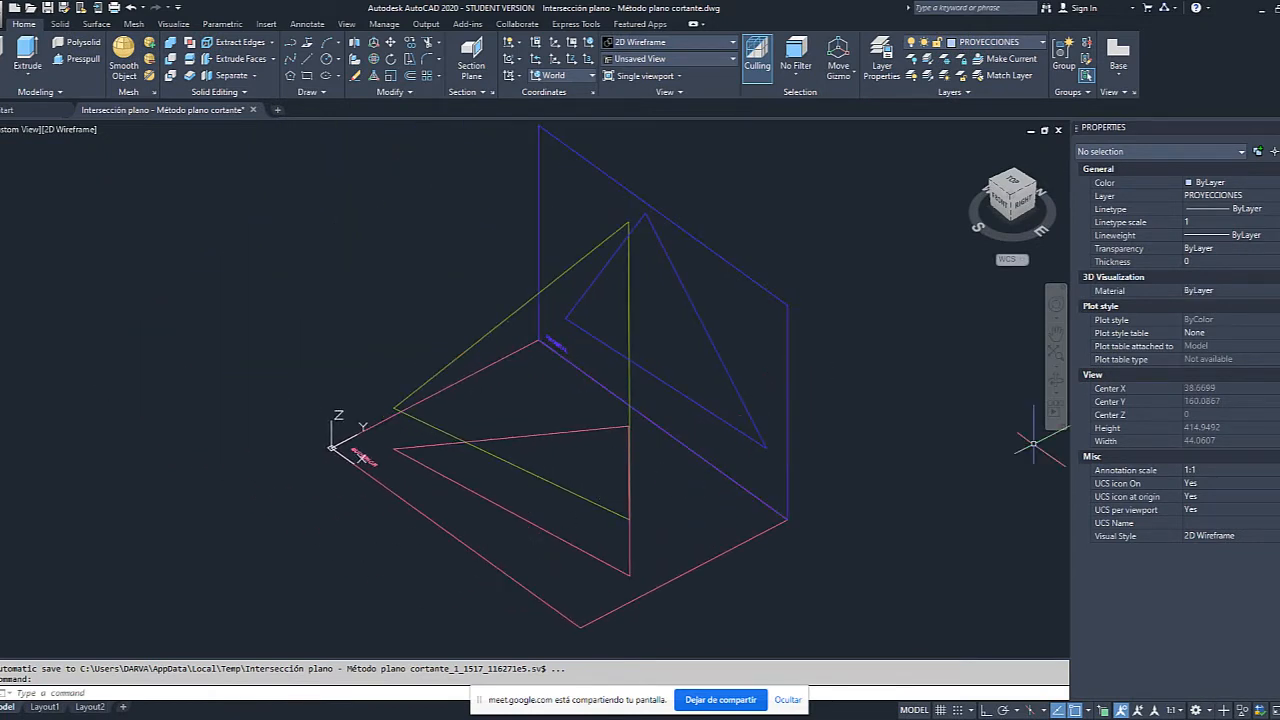
left_click(1055, 382)
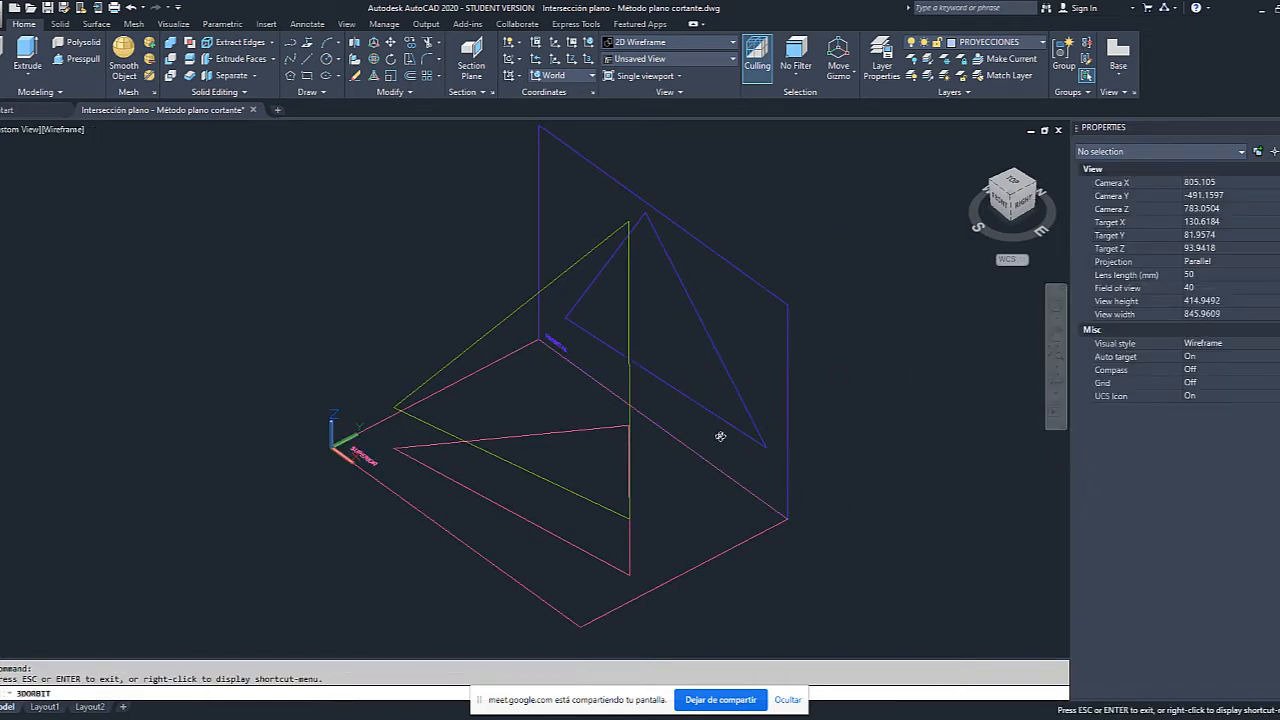
left_click_drag(720, 437, 623, 141)
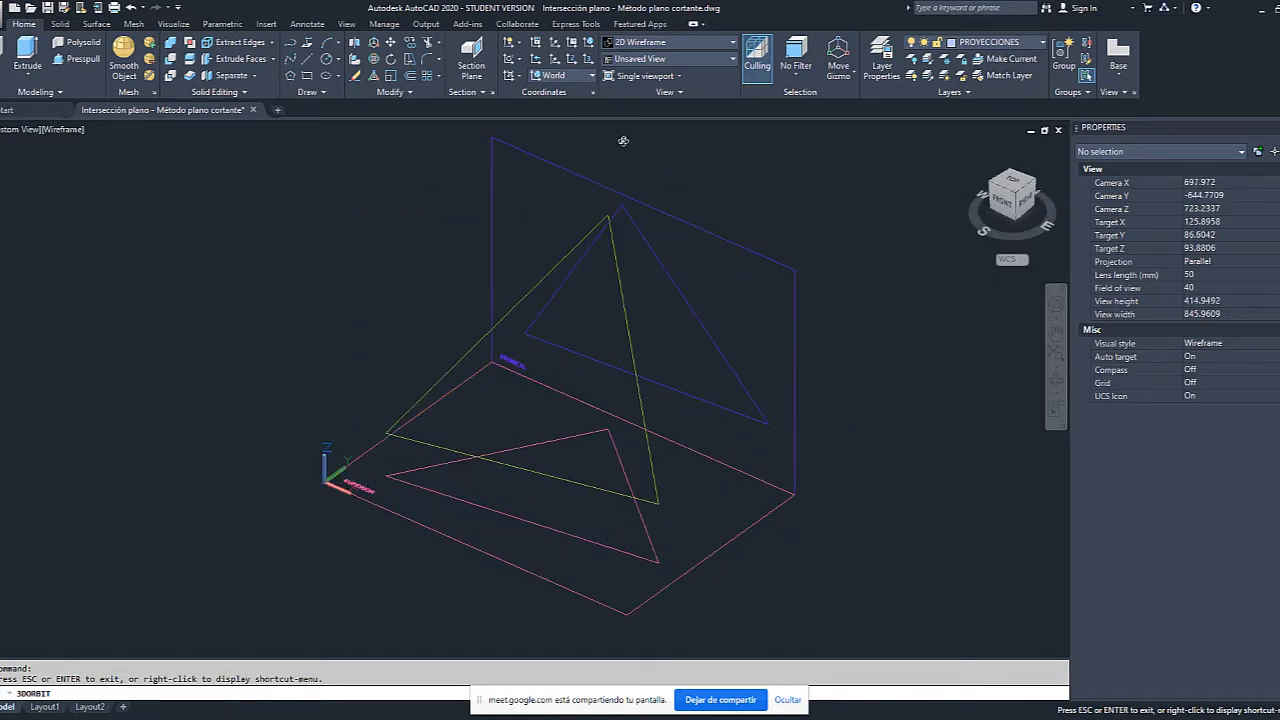
left_click_drag(715, 346, 551, 171)
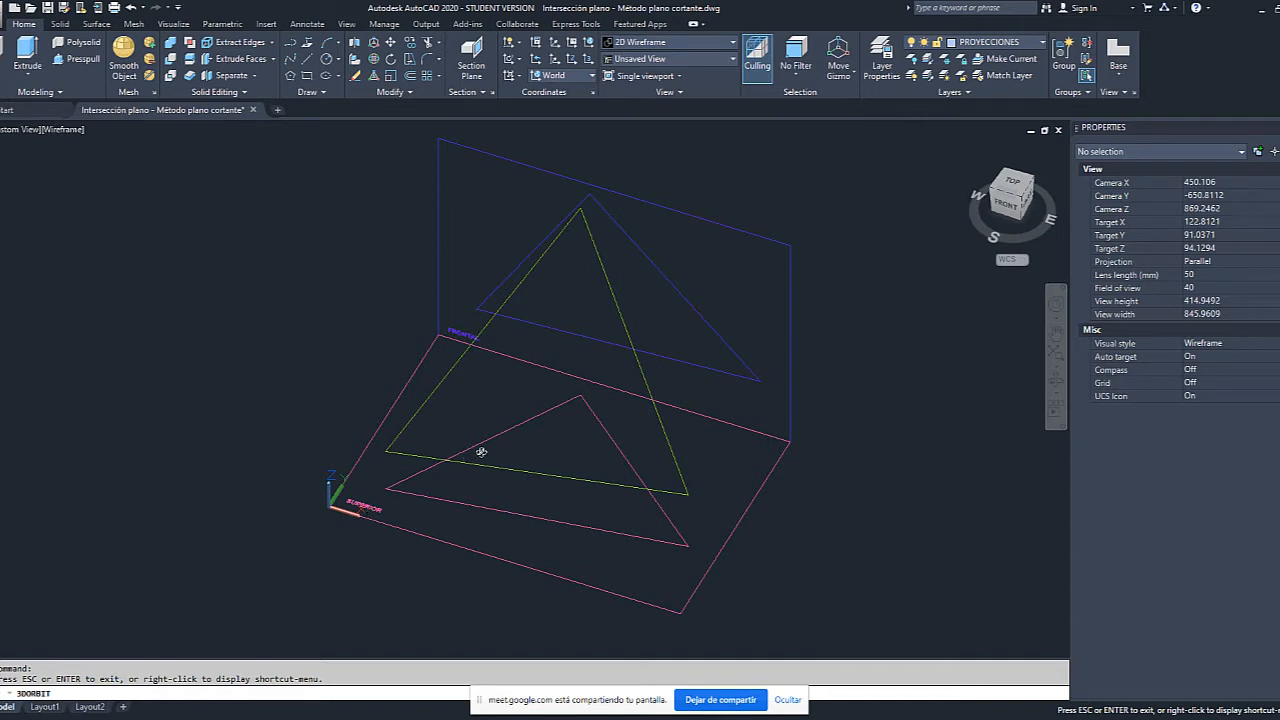
left_click_drag(414, 434, 387, 365)
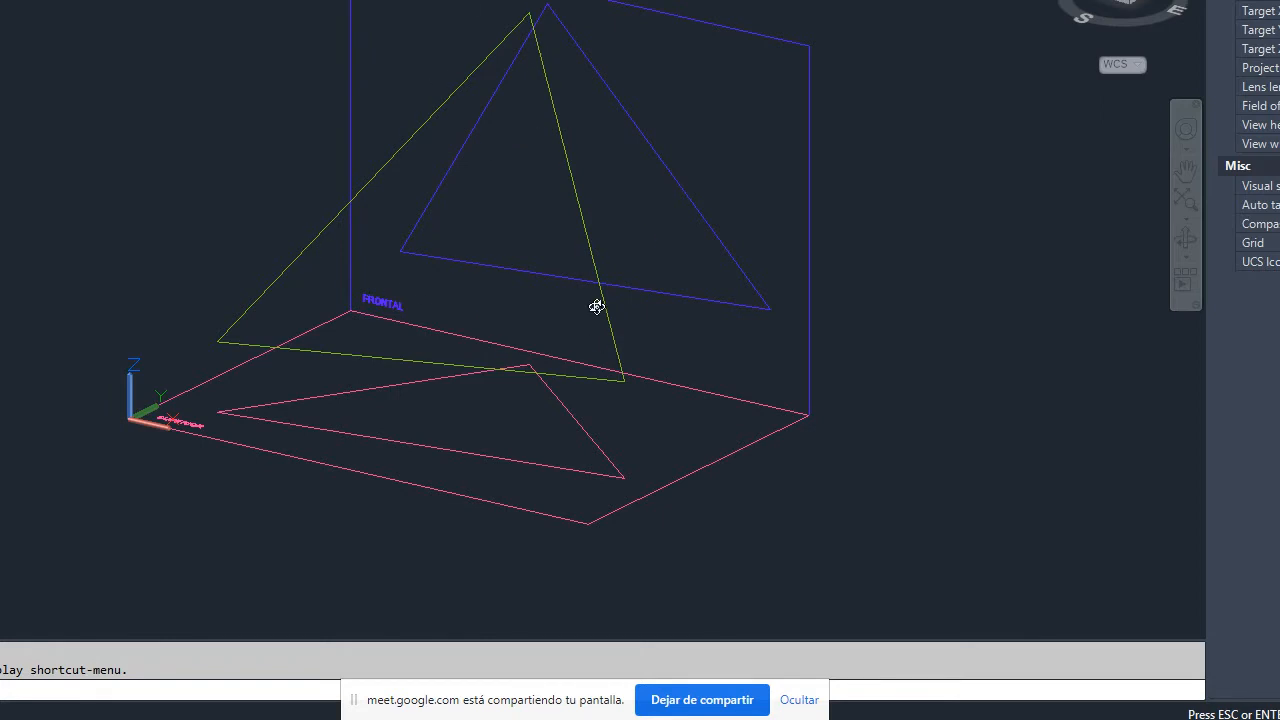
left_click_drag(500, 272, 501, 147)
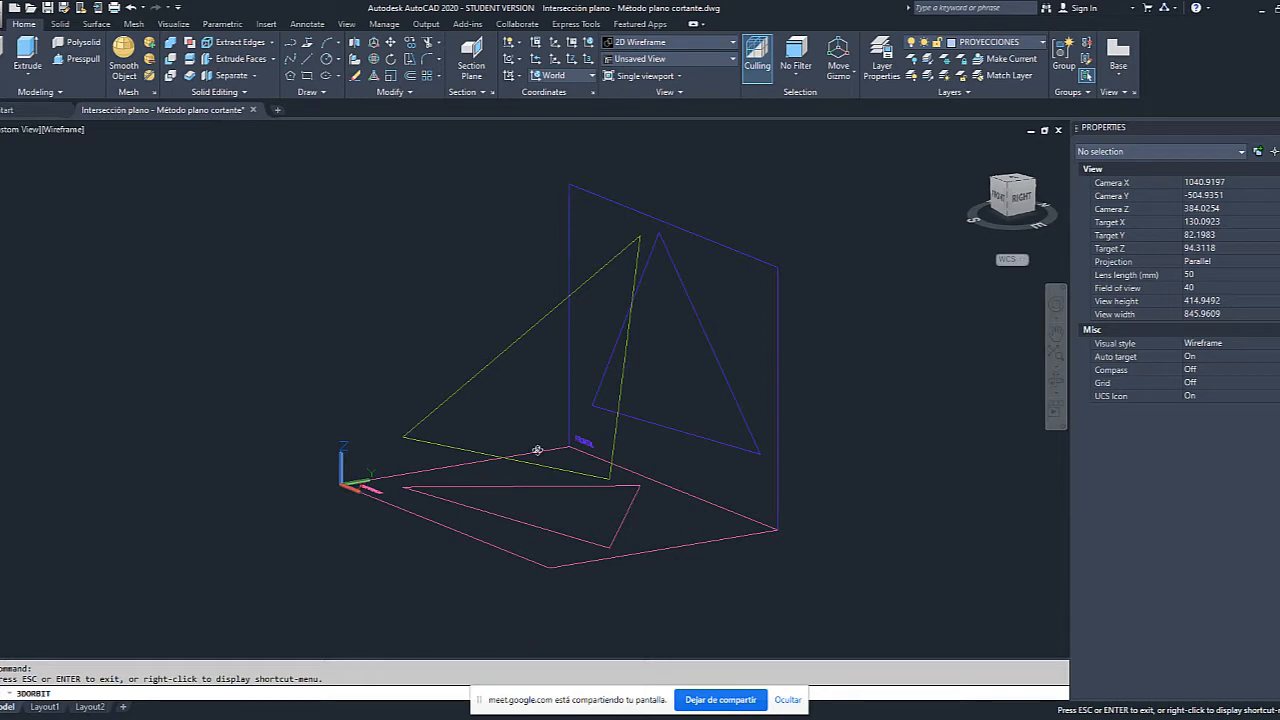
left_click_drag(538, 451, 655, 503)
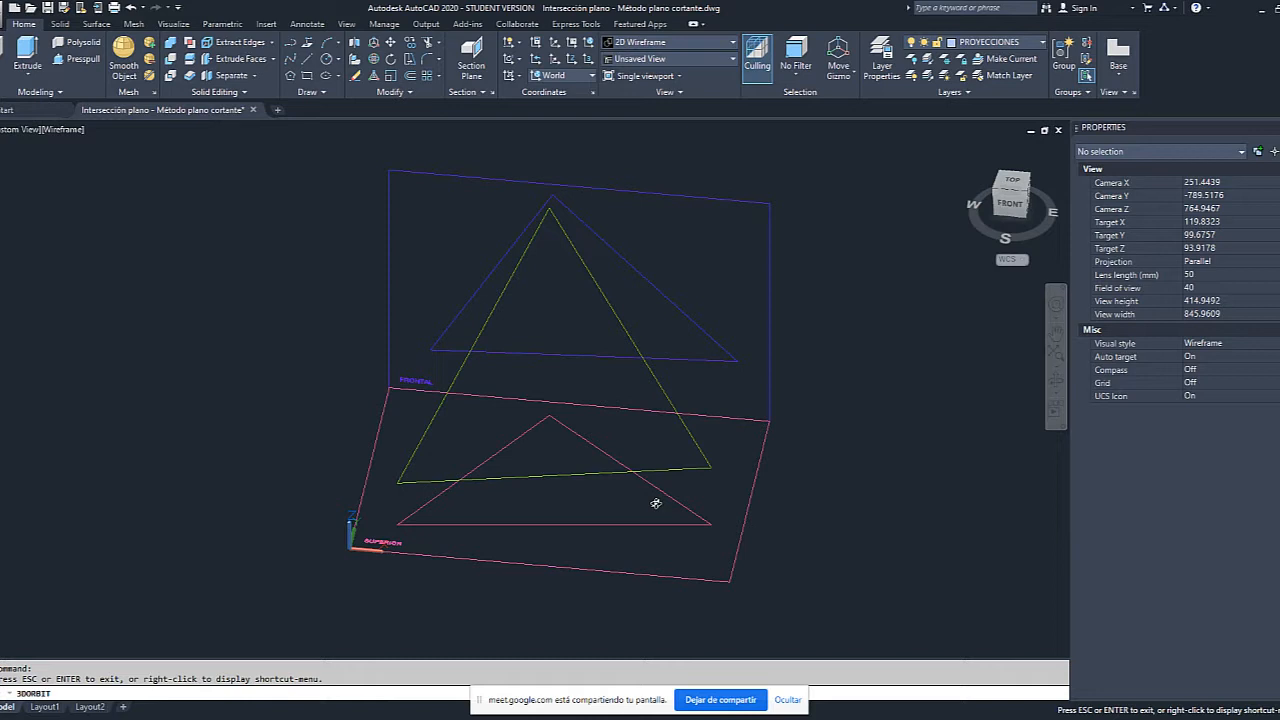
left_click_drag(654, 505, 579, 449)
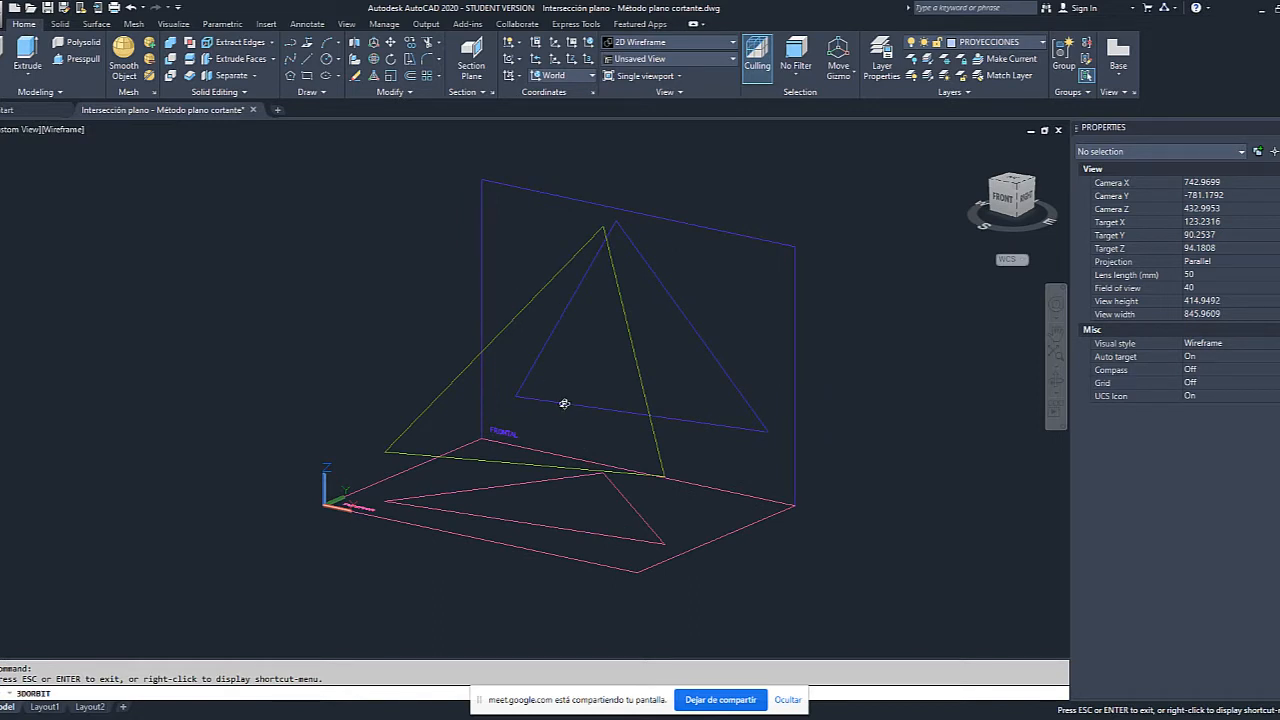
left_click_drag(580, 423, 531, 409)
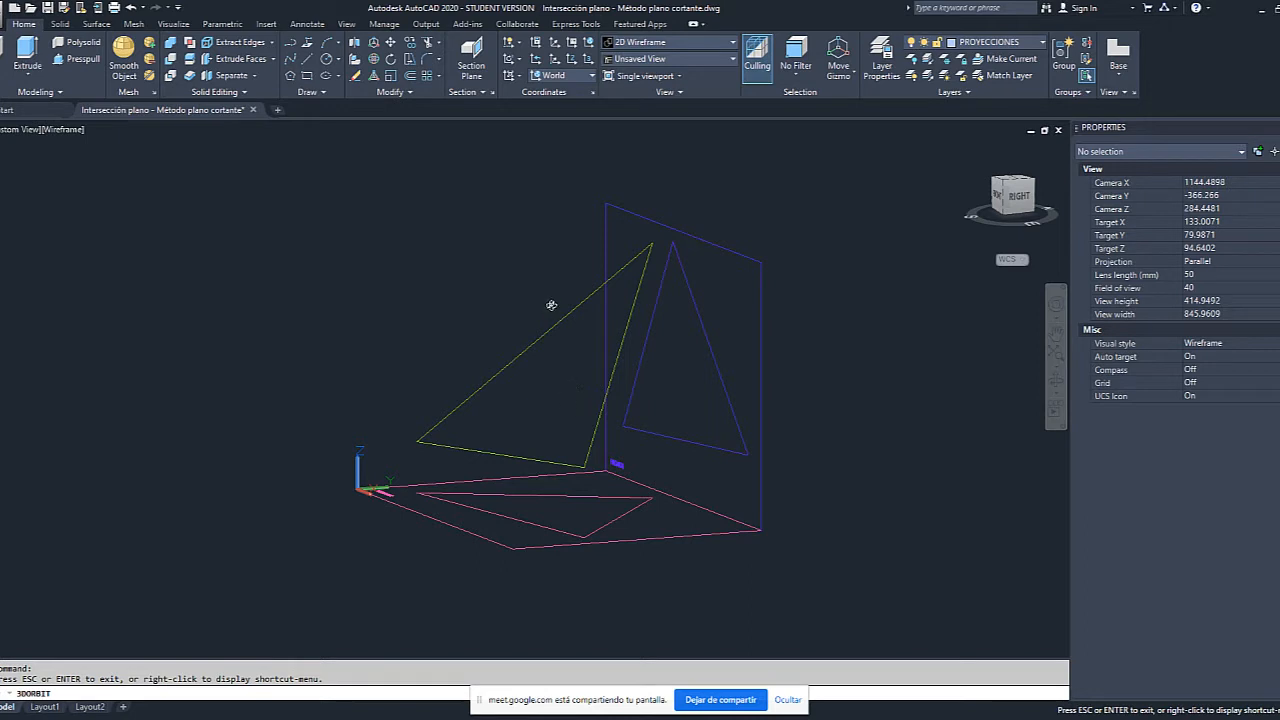
left_click_drag(556, 415, 634, 449)
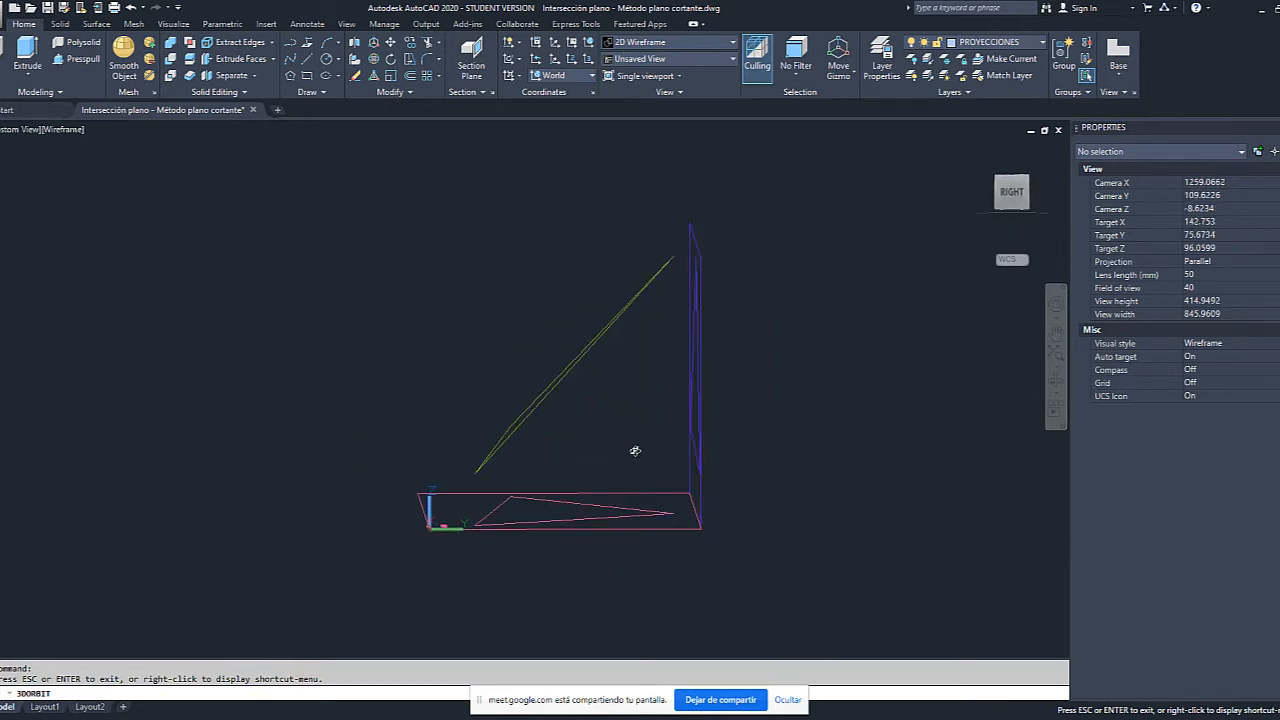
left_click_drag(486, 331, 577, 408)
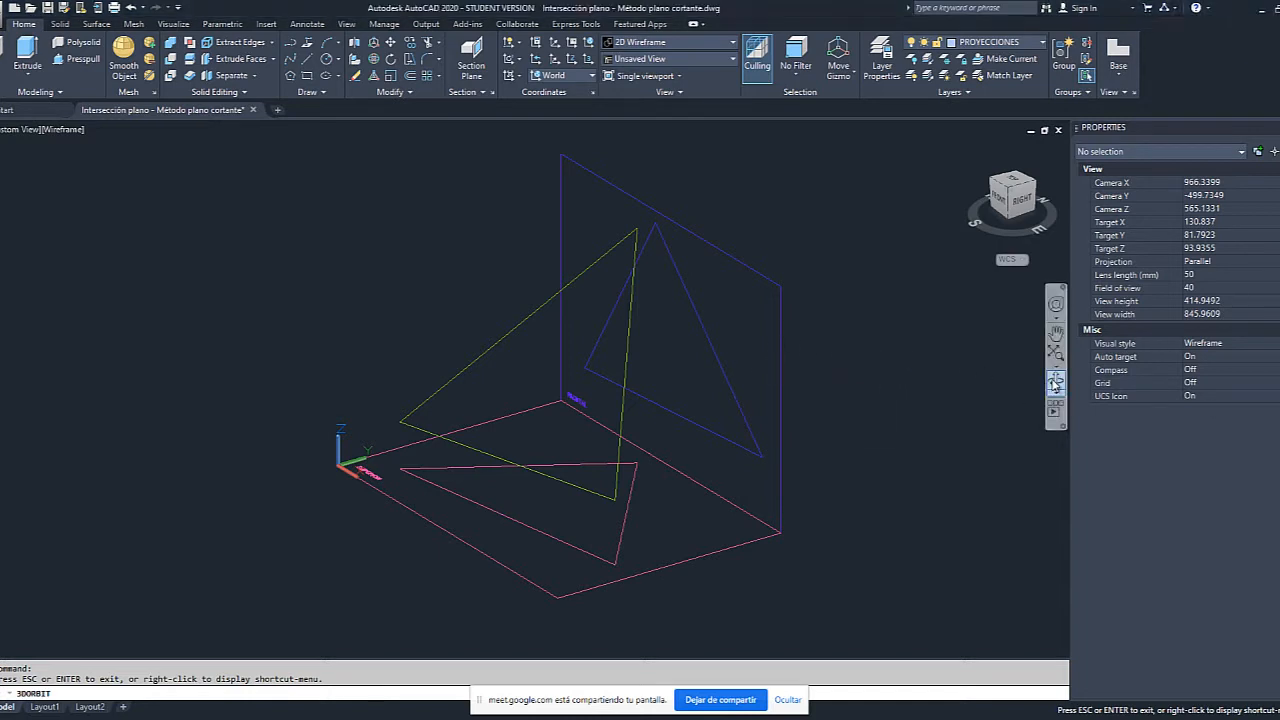
mouse_move(654, 312)
left_mouse_down()
mouse_move(699, 322)
mouse_move(774, 423)
mouse_move(809, 426)
mouse_move(743, 246)
mouse_move(674, 188)
mouse_move(760, 211)
mouse_move(789, 255)
mouse_move(653, 319)
left_mouse_up()
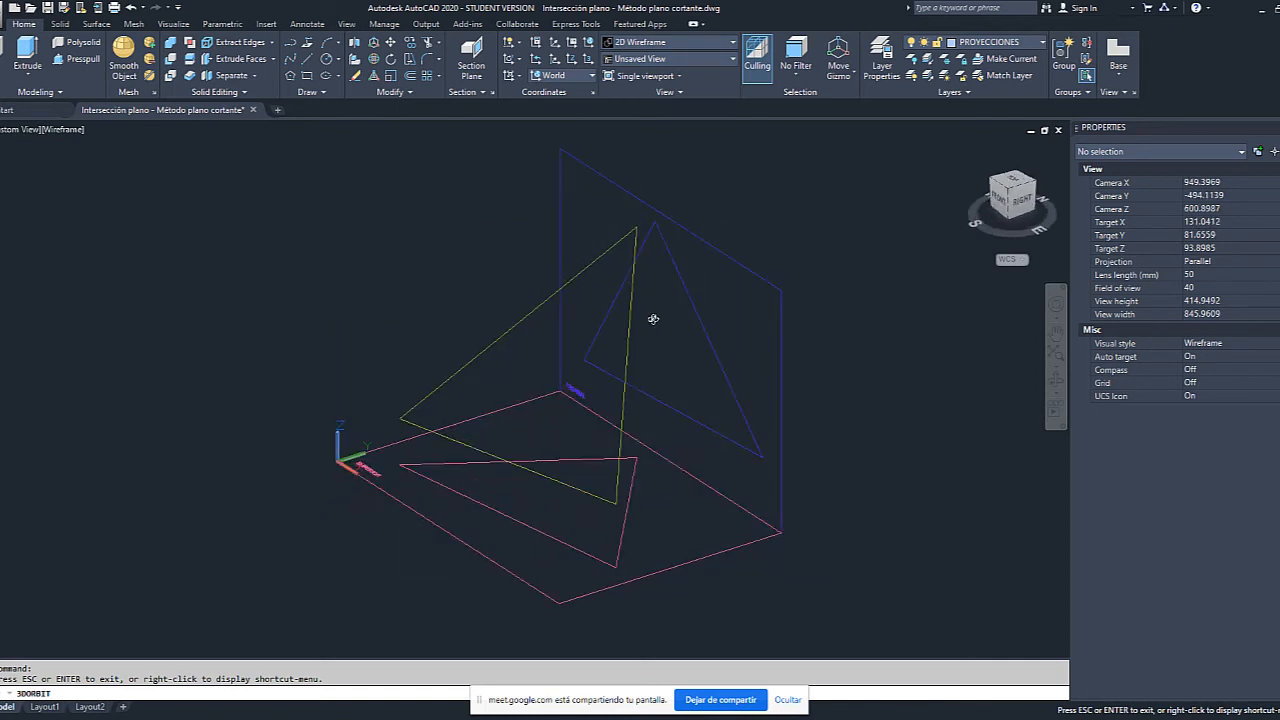
left_click_drag(653, 319, 715, 299)
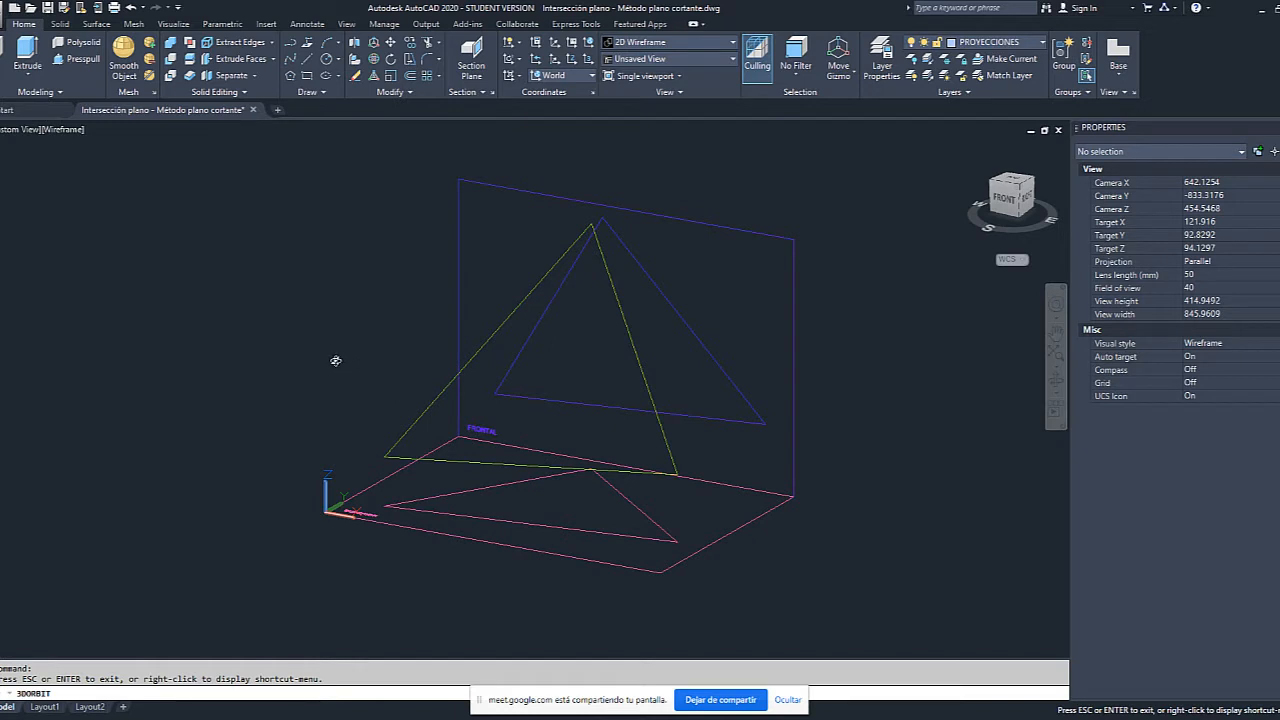
left_click_drag(500, 413, 460, 399)
left_click_drag(555, 402, 424, 430)
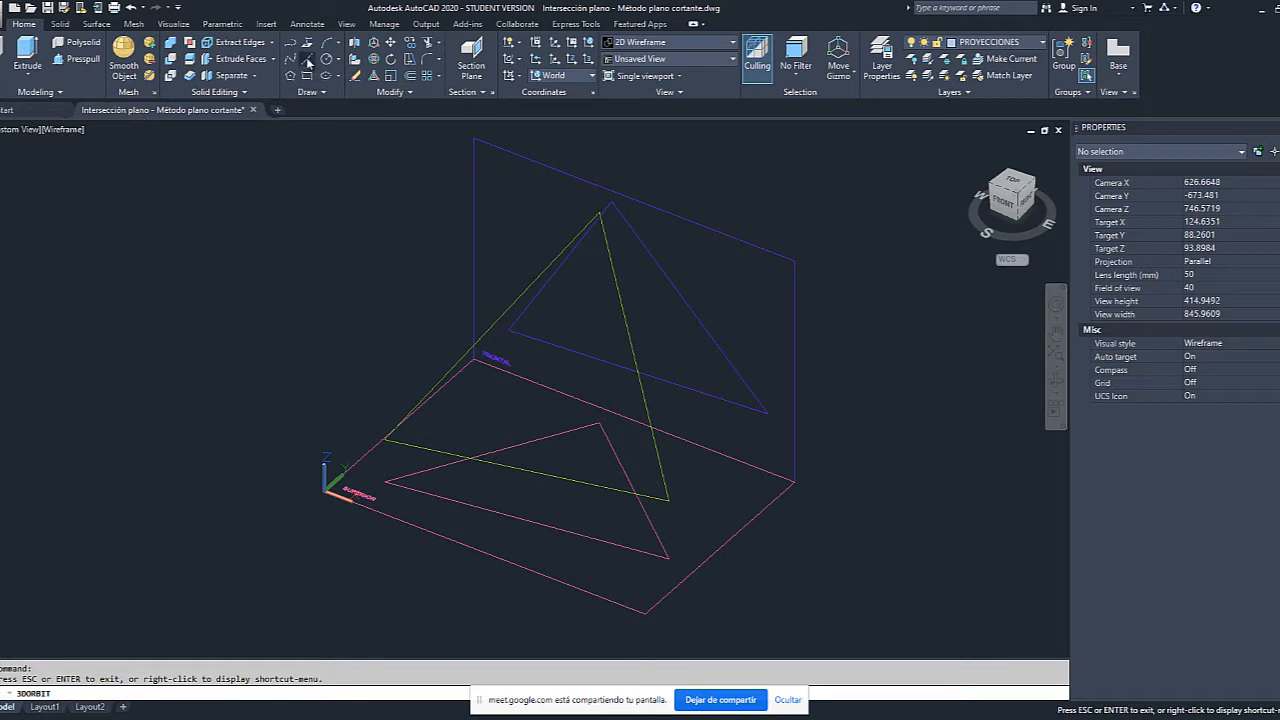
key("Escape")
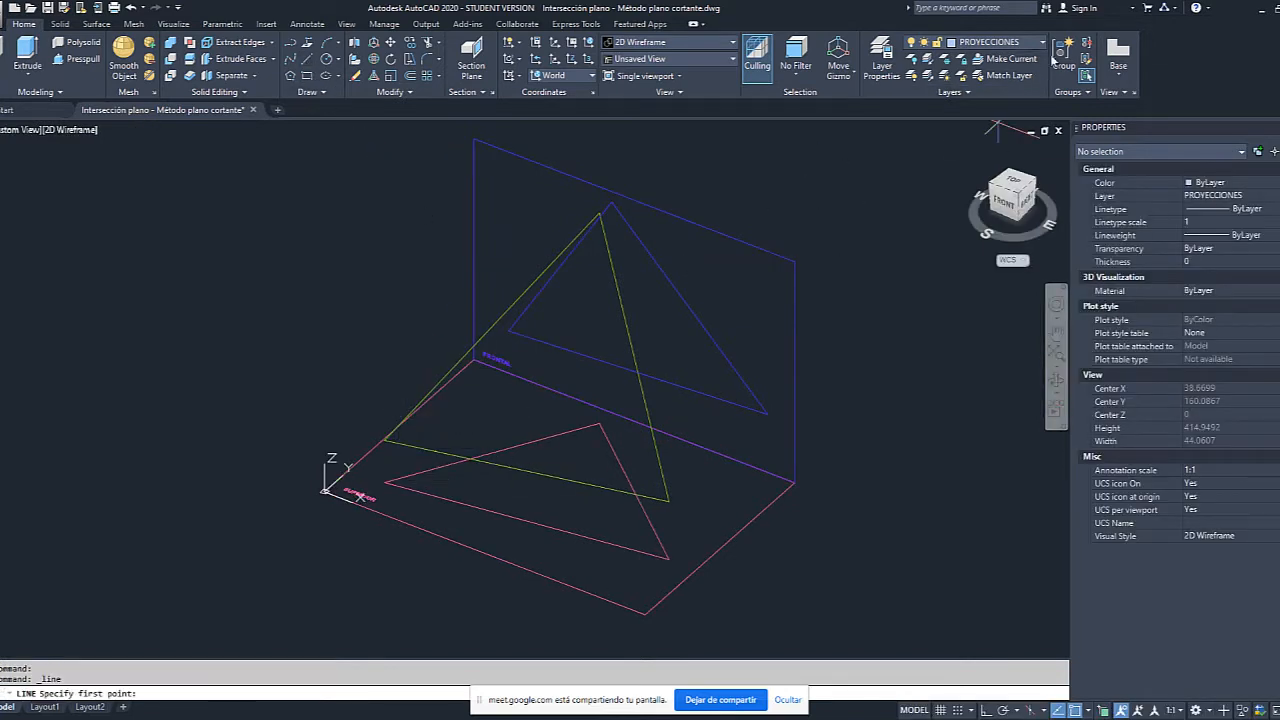
On the CORTE 1 layer, draw a line about 263 units long crossing the triangle's projection on the superior plane.
key("Escape")
left_click(1041, 43)
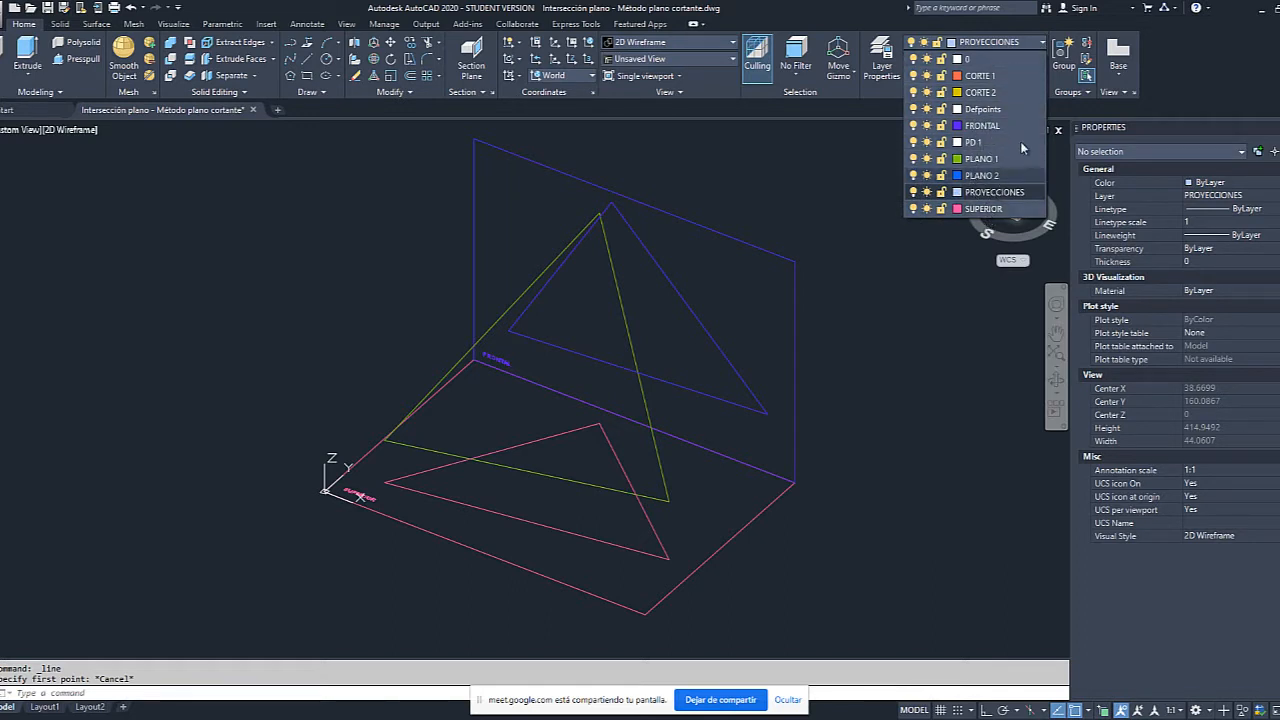
left_click(980, 75)
scroll(420, 455, "up", 2)
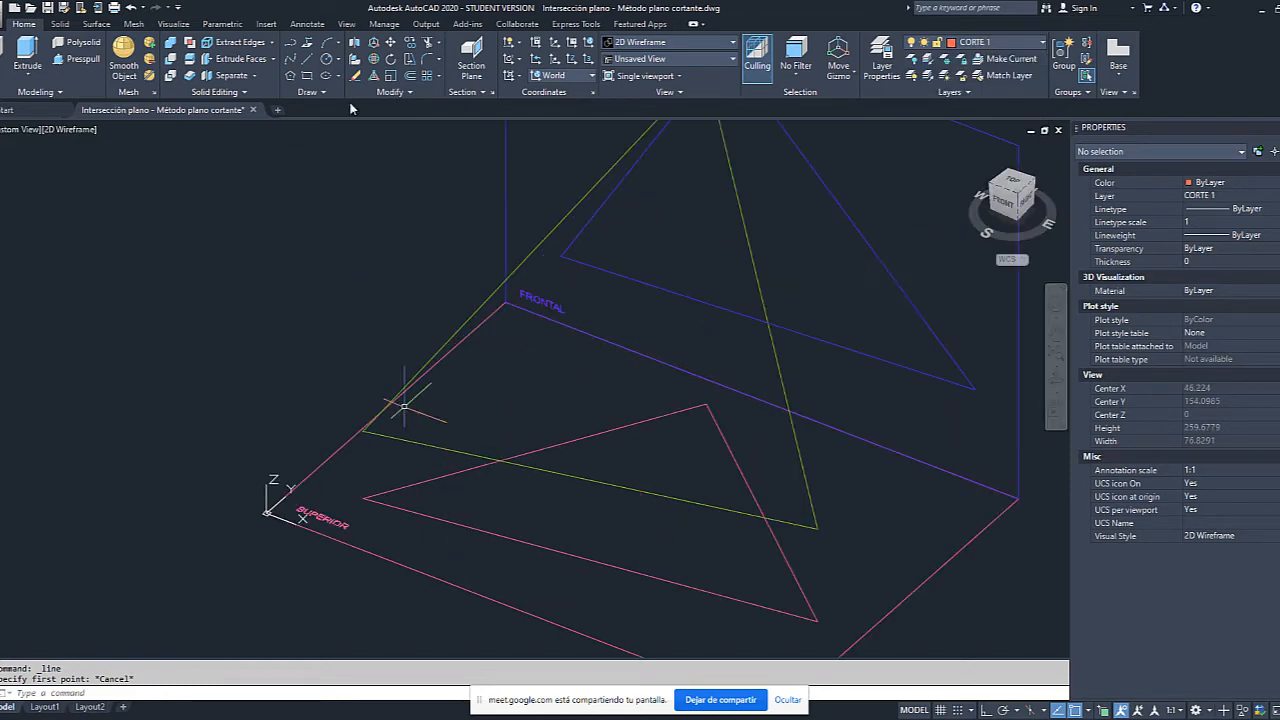
type("L")
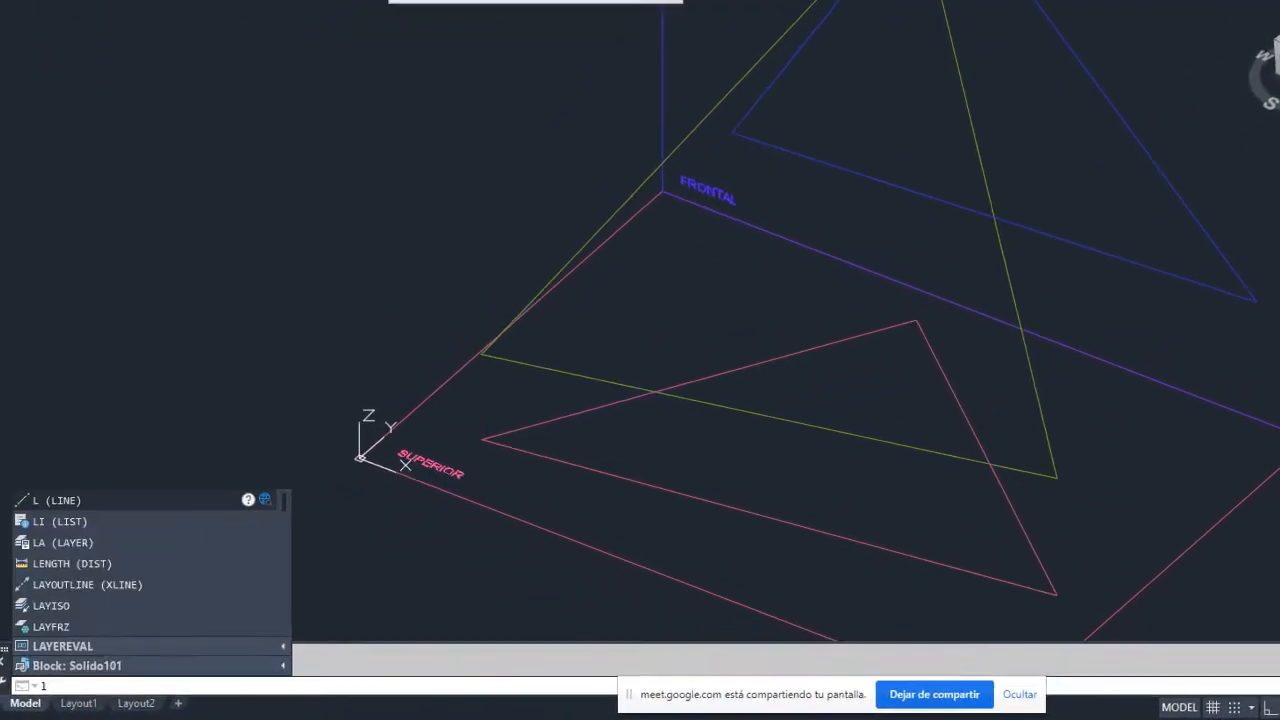
key("Return")
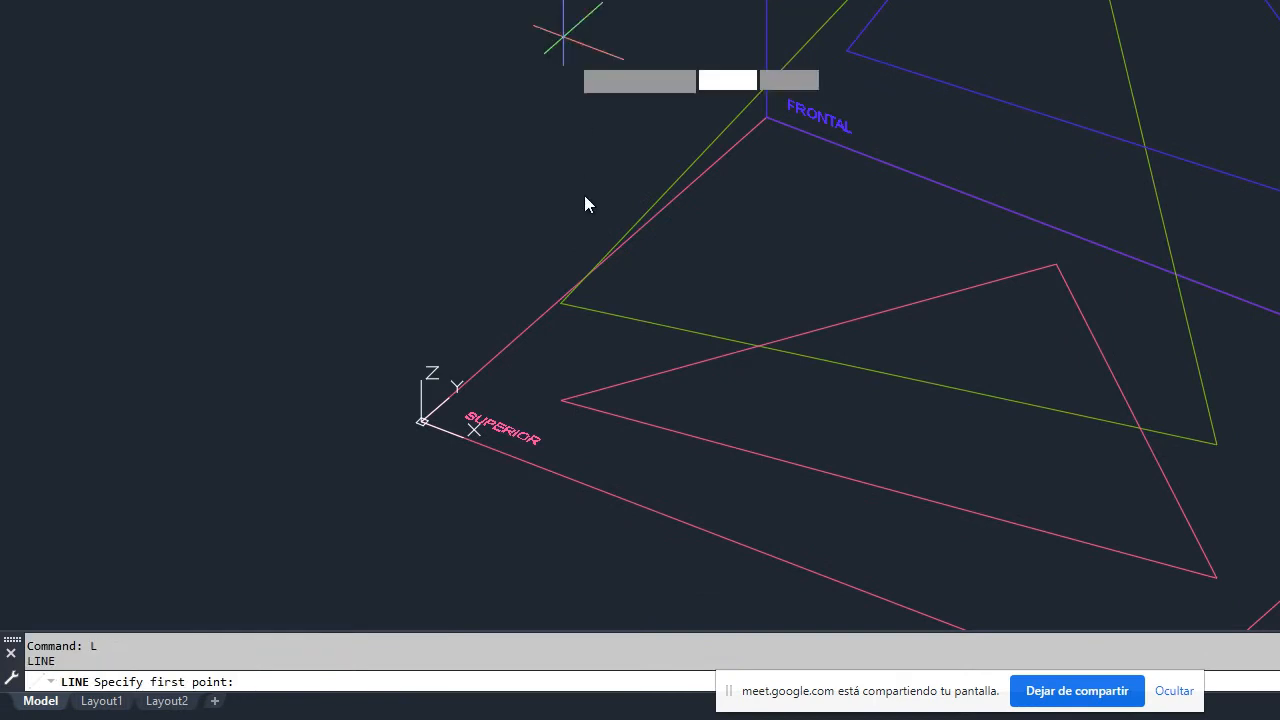
left_click(567, 353)
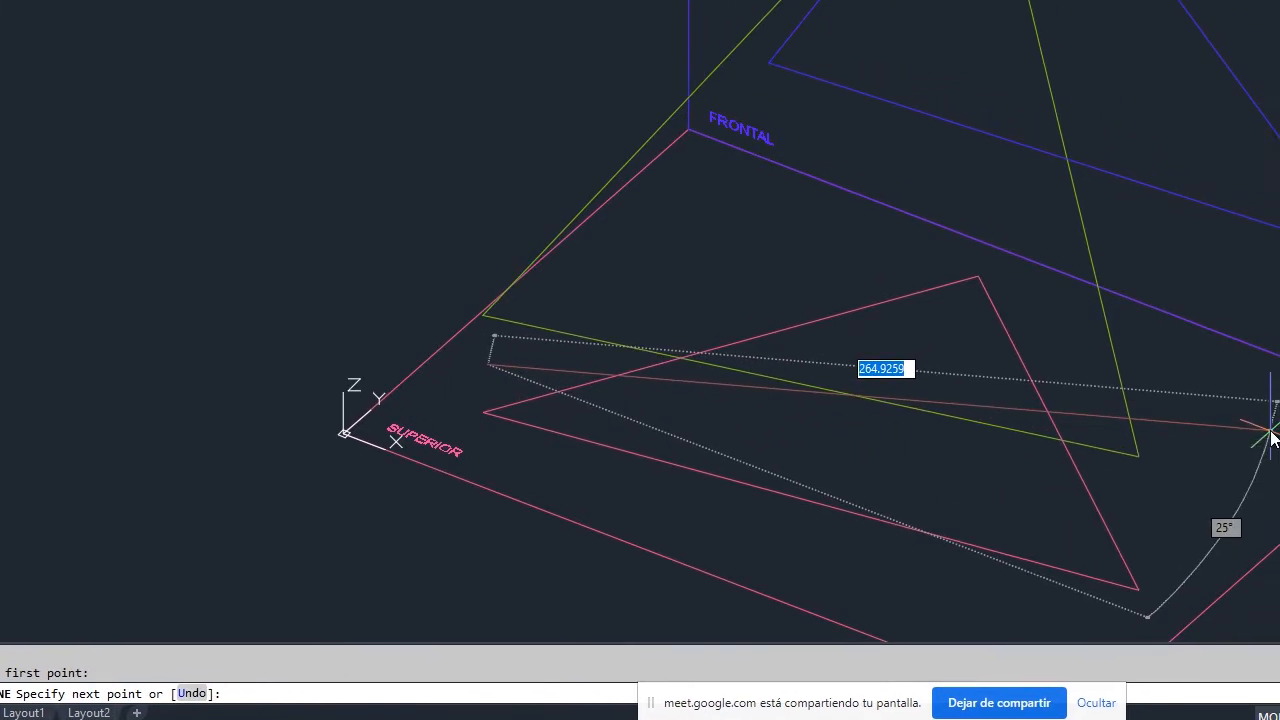
left_click(1008, 466)
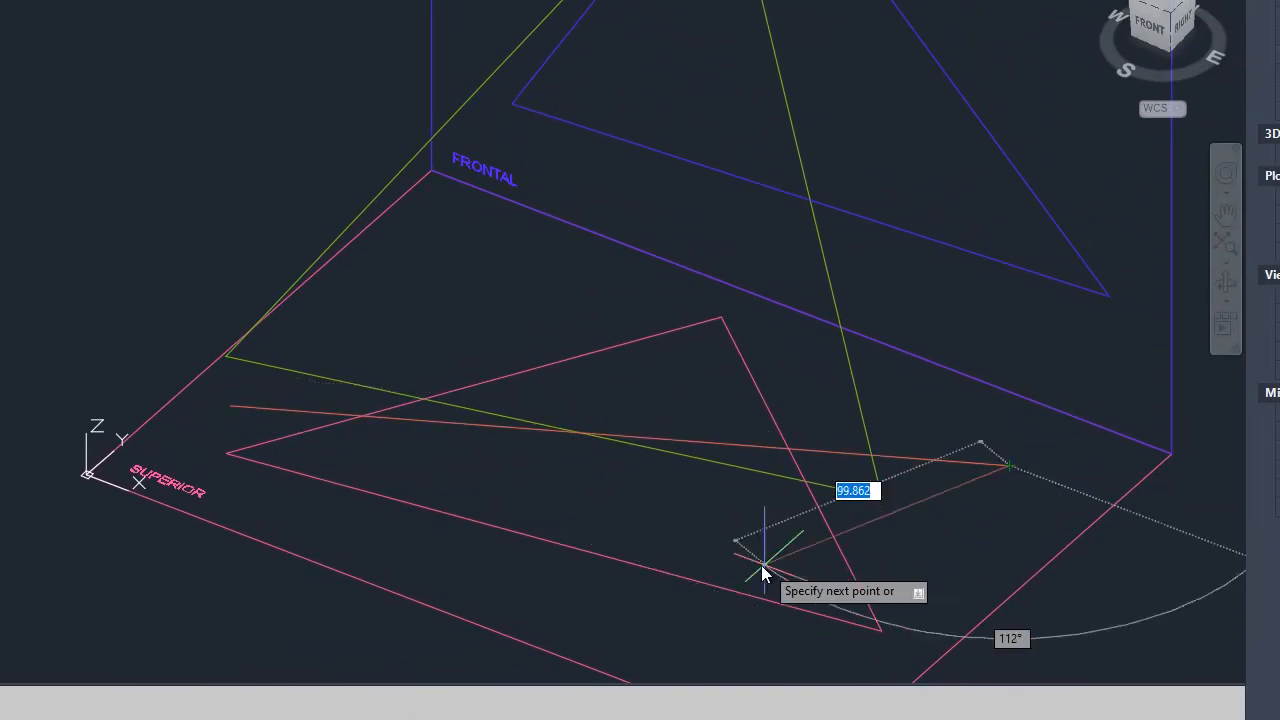
key("Escape")
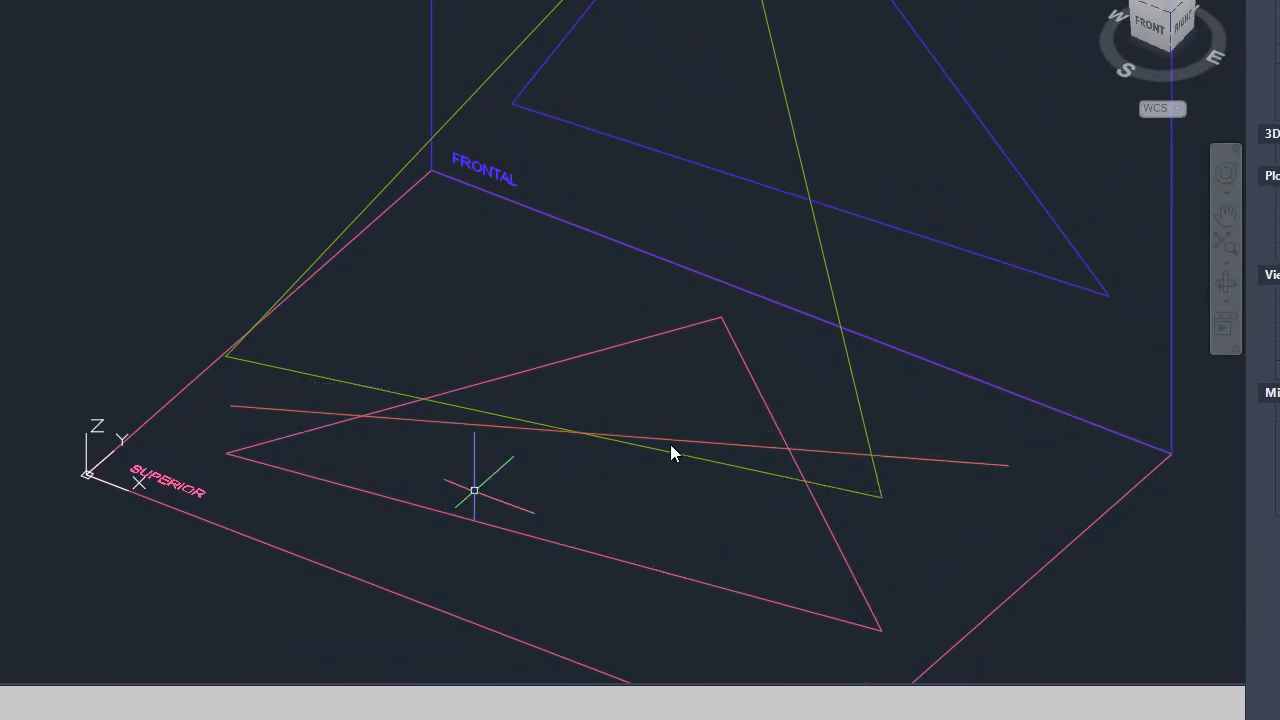
Load the ACAD_ISO09W100 long-dash double-short-dash linetype through the CORTE 1 layer's linetype settings, keeping the layer Continuous.
left_click(1226, 282)
mouse_move(1071, 423)
left_mouse_down()
mouse_move(1053, 371)
mouse_move(1011, 543)
mouse_move(1031, 594)
mouse_move(1046, 351)
mouse_move(1072, 426)
left_mouse_up()
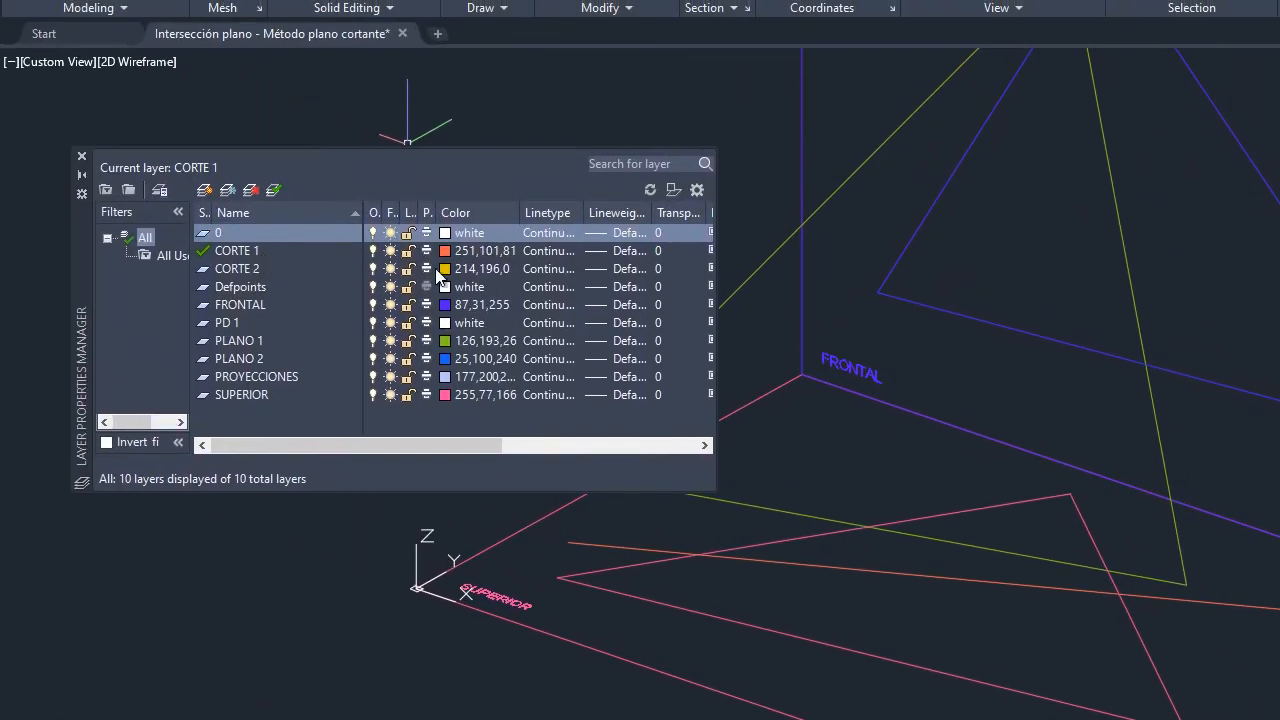
left_click(594, 252)
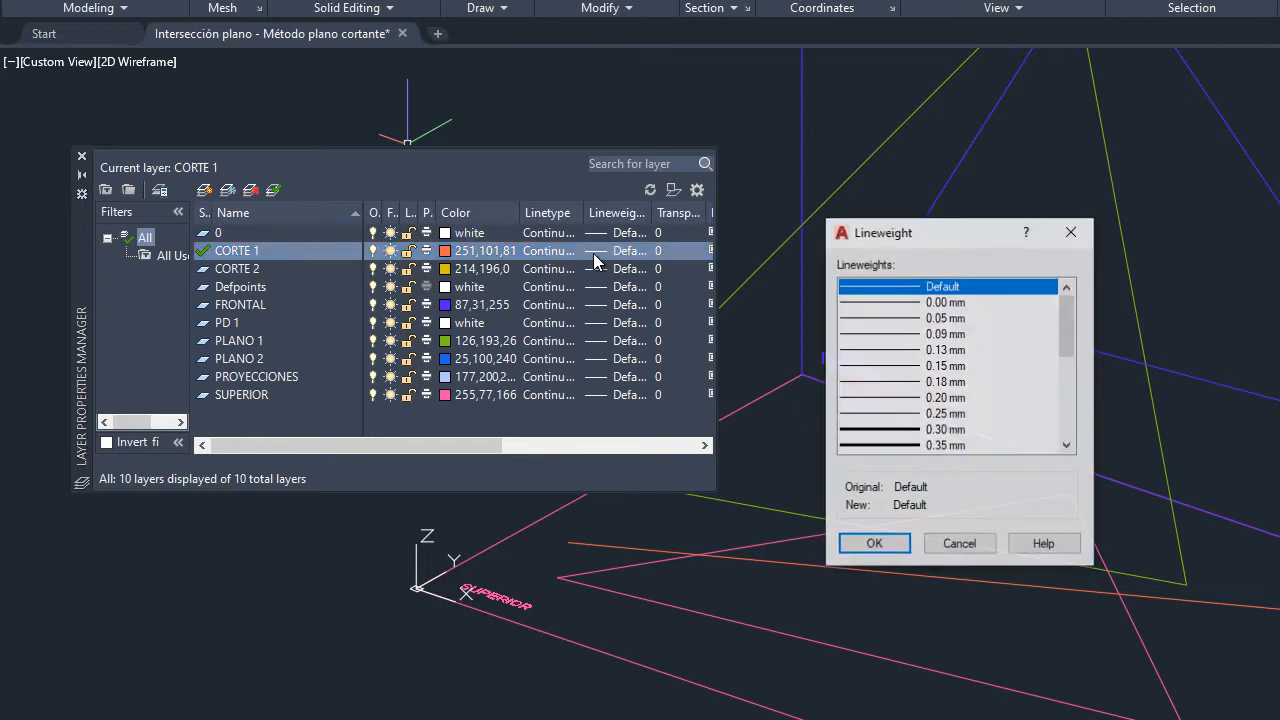
left_click(959, 545)
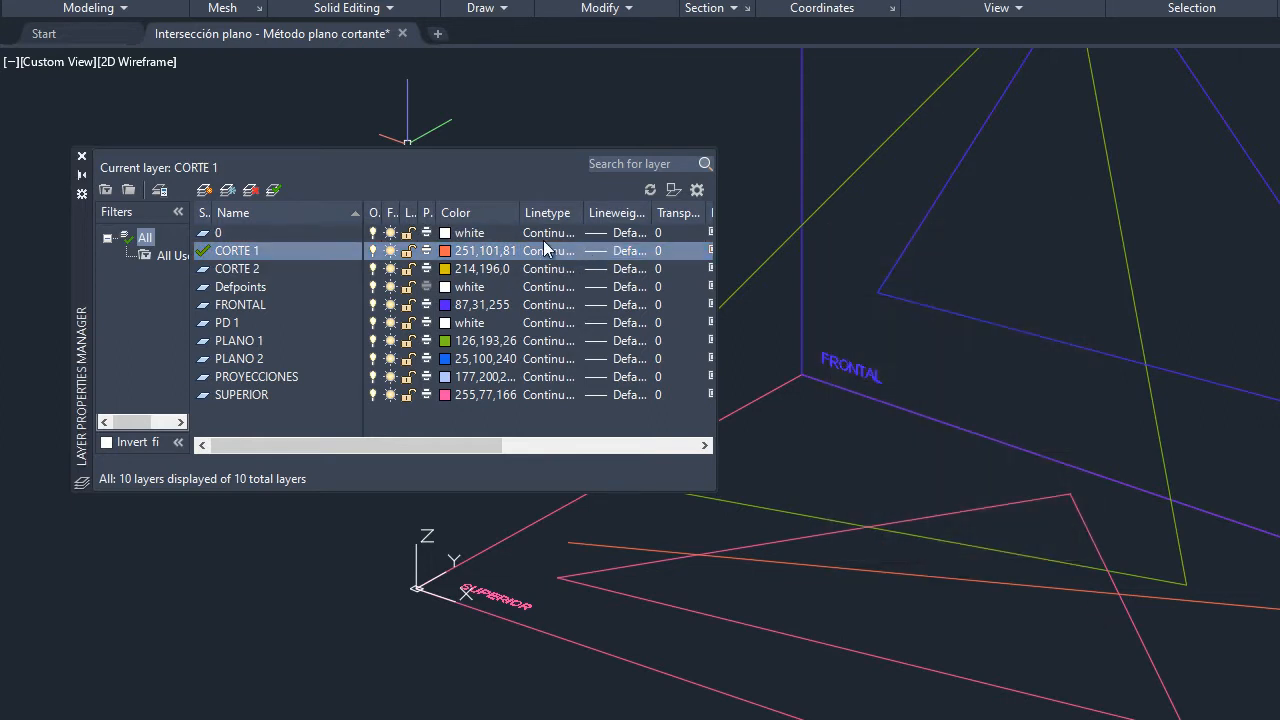
left_click(544, 251)
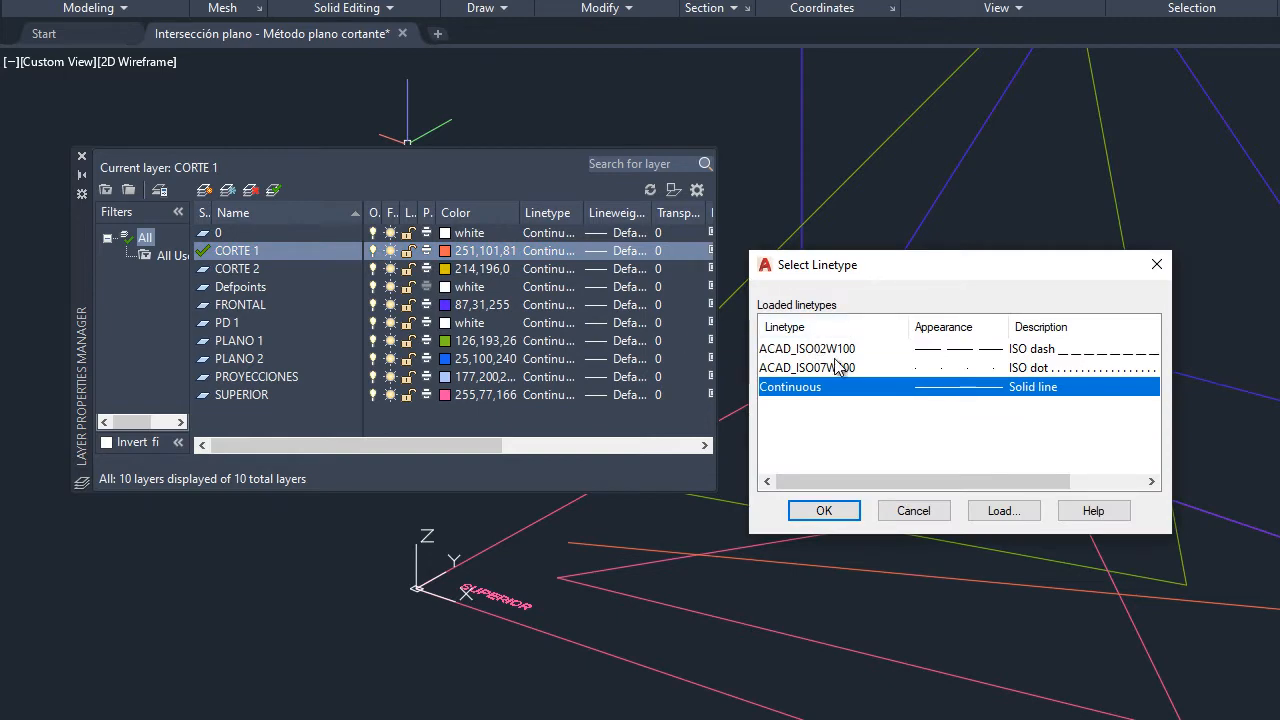
left_click(1008, 516)
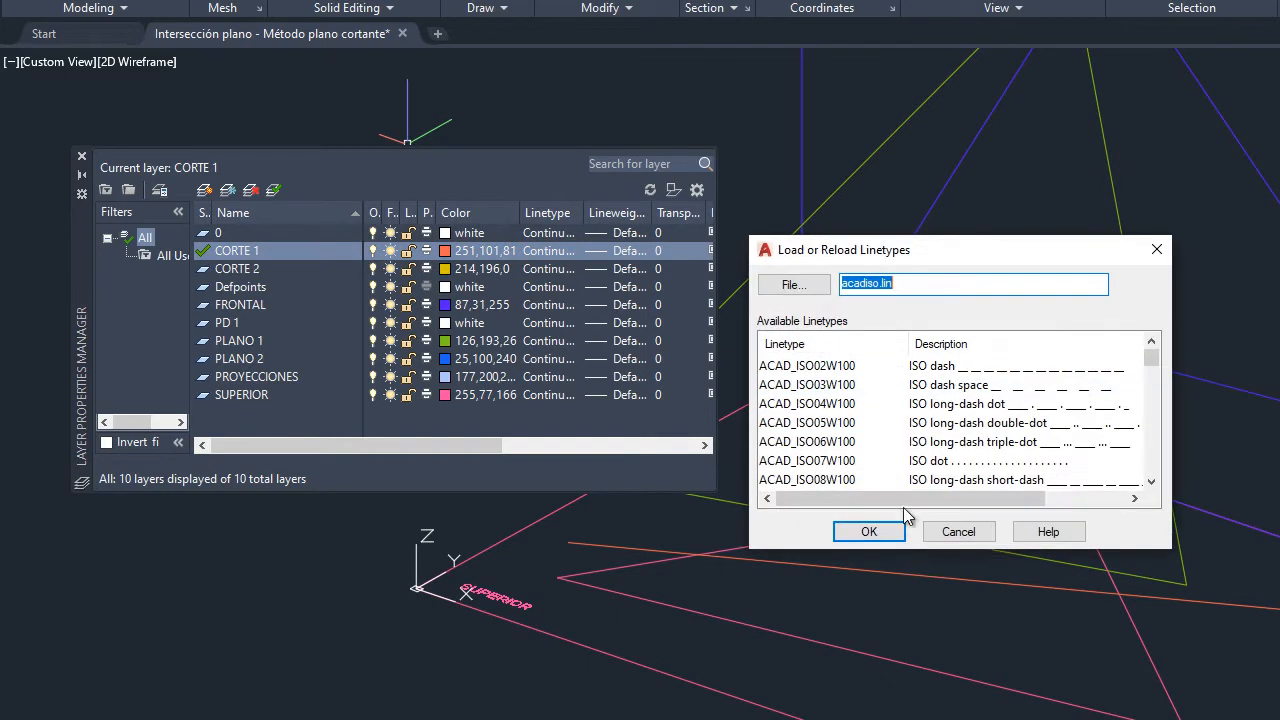
left_click(1151, 481)
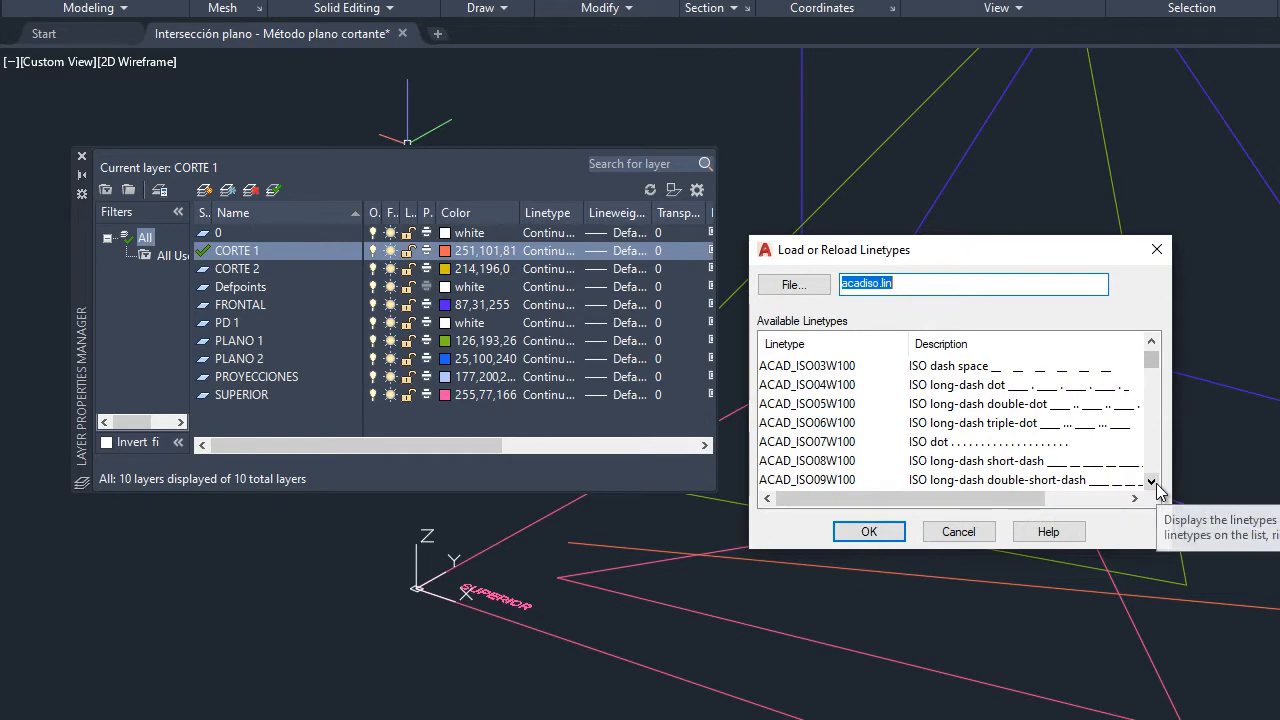
left_click(818, 480)
left_click(869, 535)
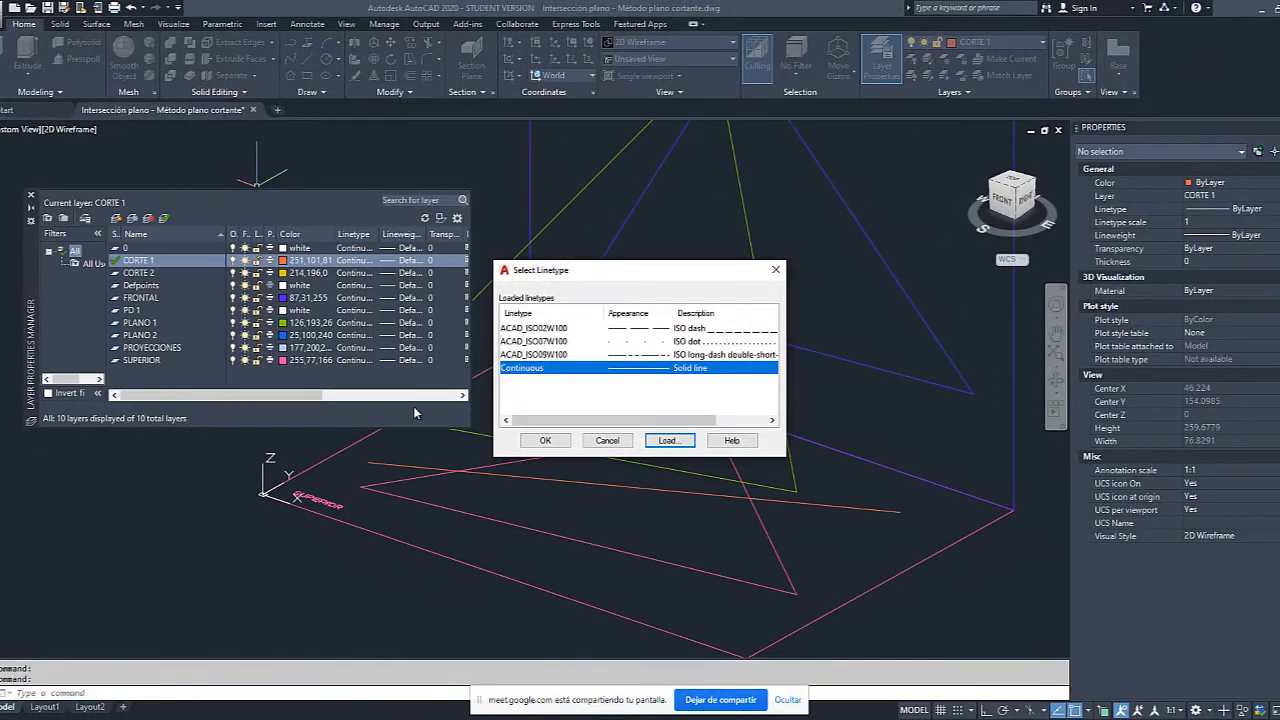
left_click(545, 440)
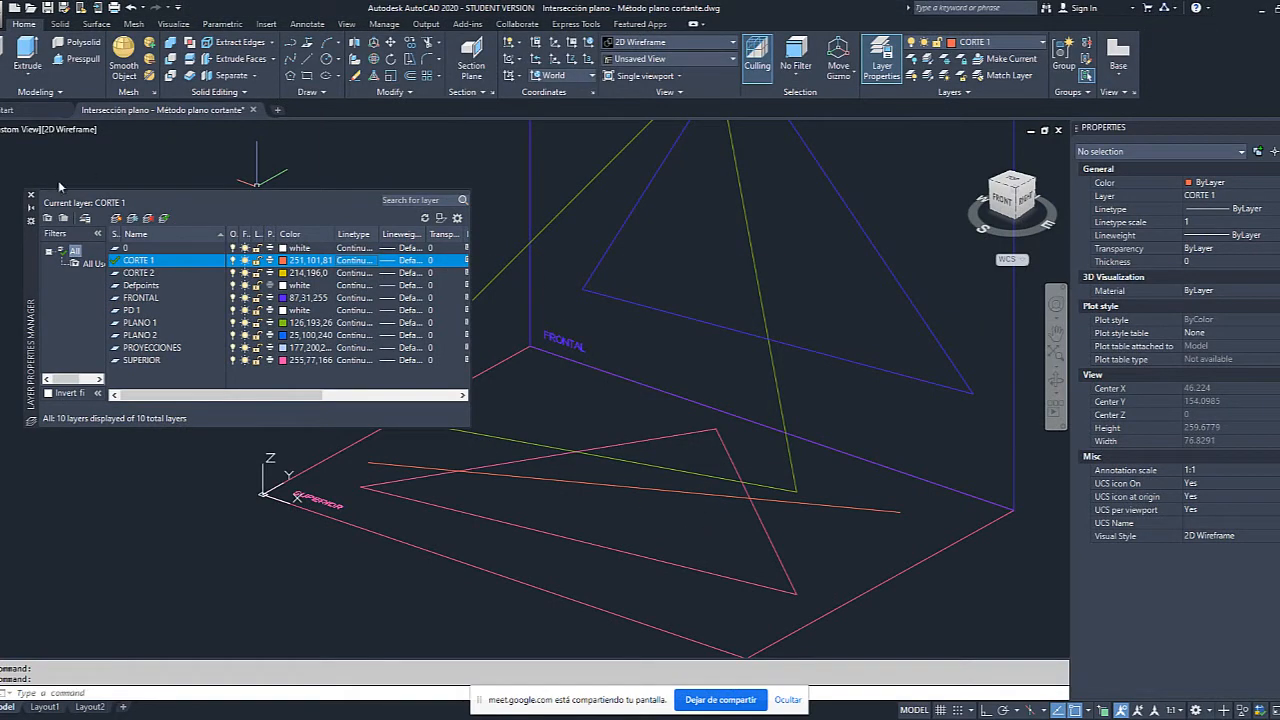
left_click(31, 194)
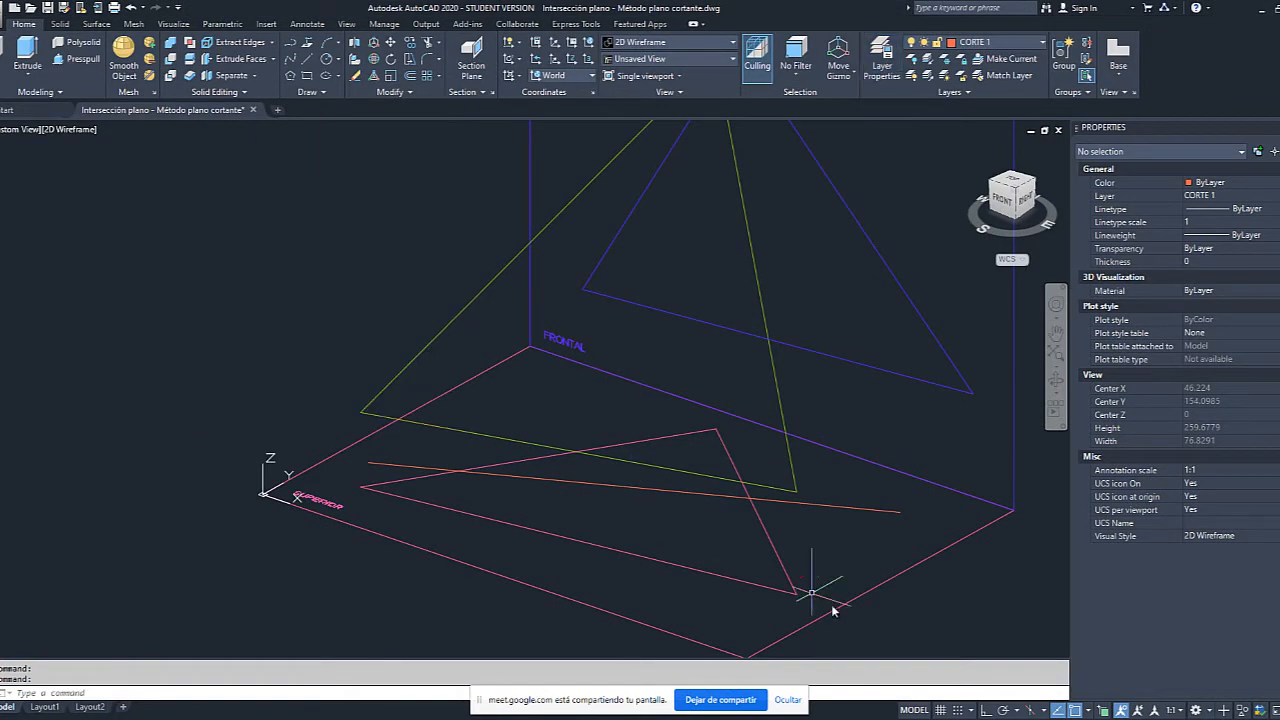
Apply the ACAD_ISO09W100 linetype to the cutting line crossing the triangle's projection on the superior plane.
left_click(886, 511)
left_click(1252, 210)
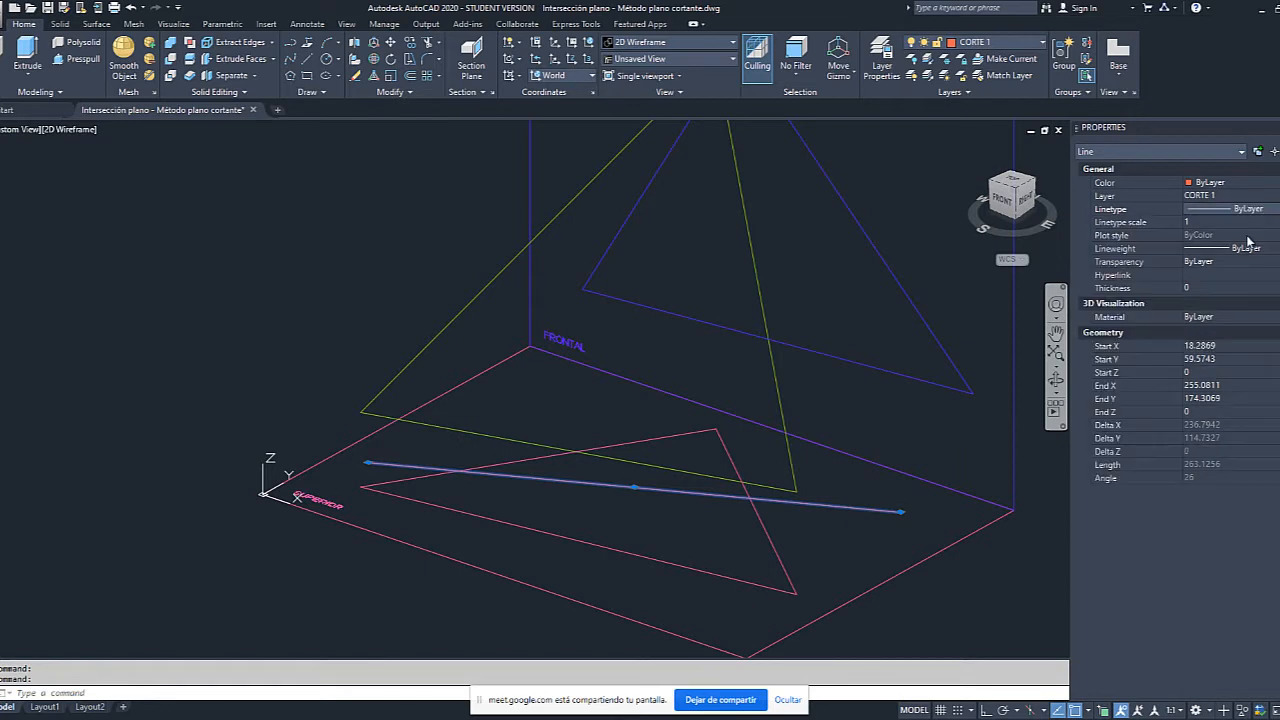
left_click(1274, 209)
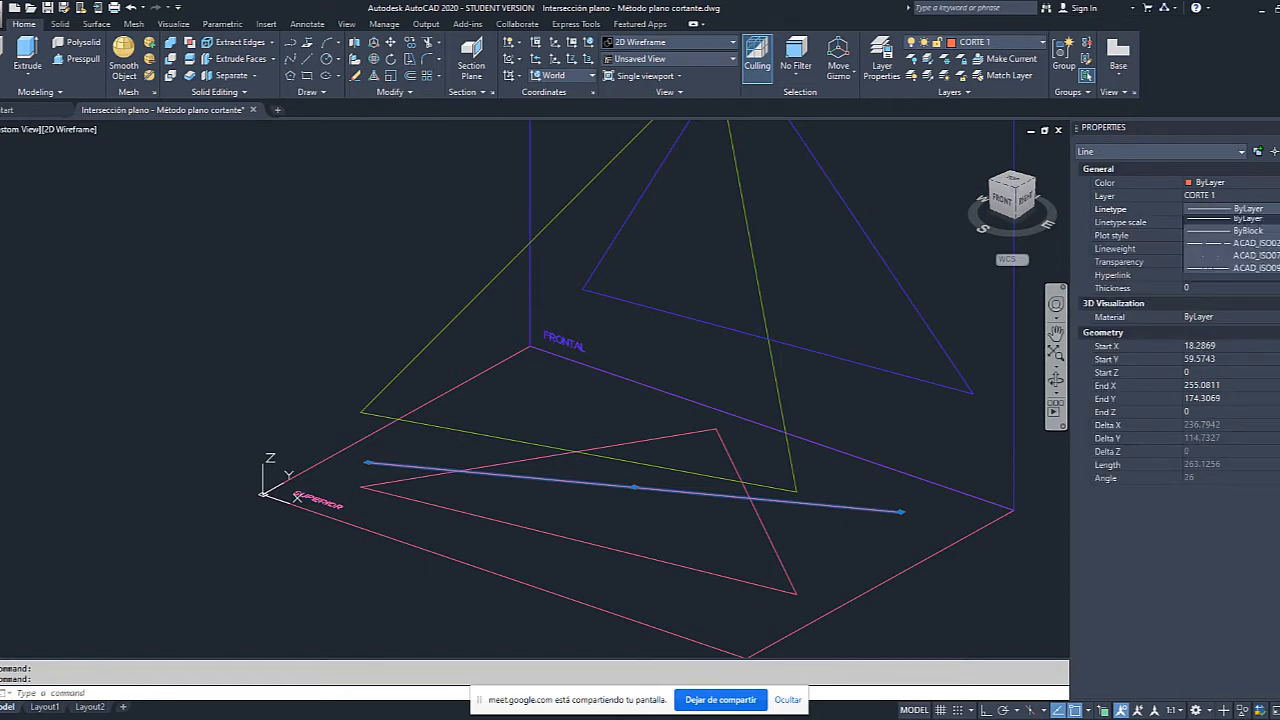
left_click(1274, 271)
key("Escape")
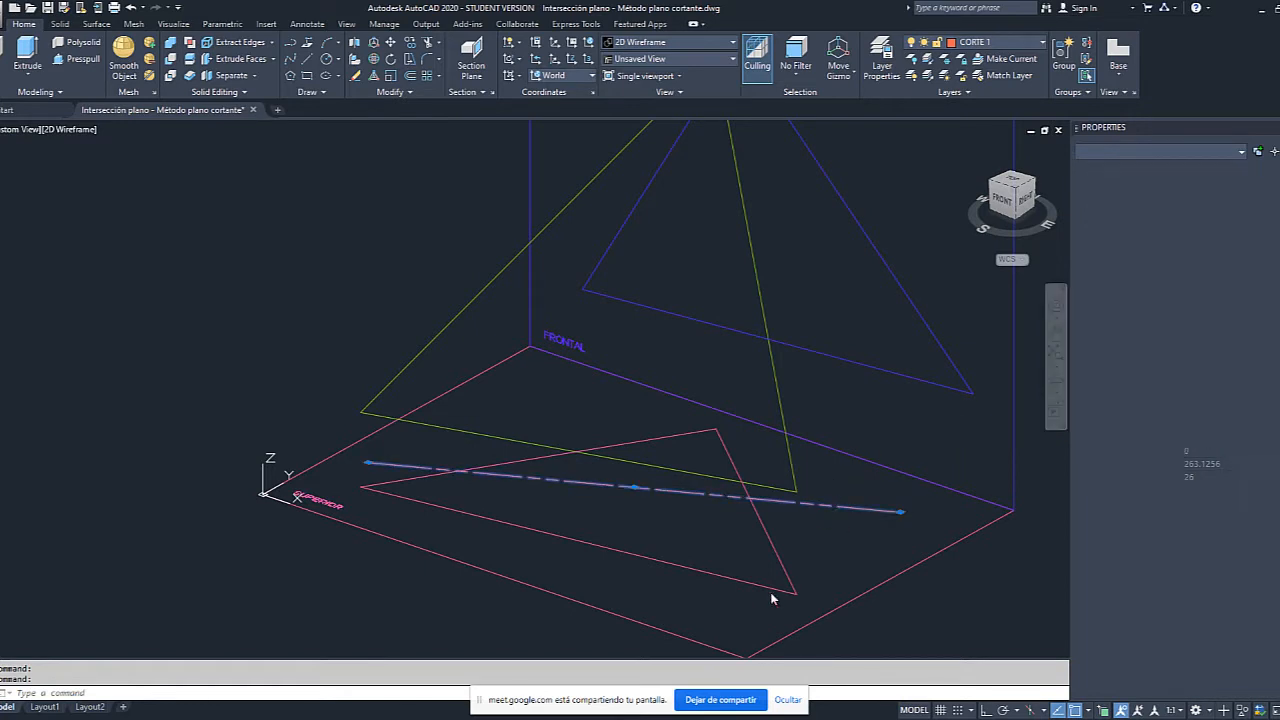
Examine the cutting line against the triangle and its superior projection from several 3D viewing angles.
scroll(722, 595, "down", 2)
scroll(740, 635, "up", 2)
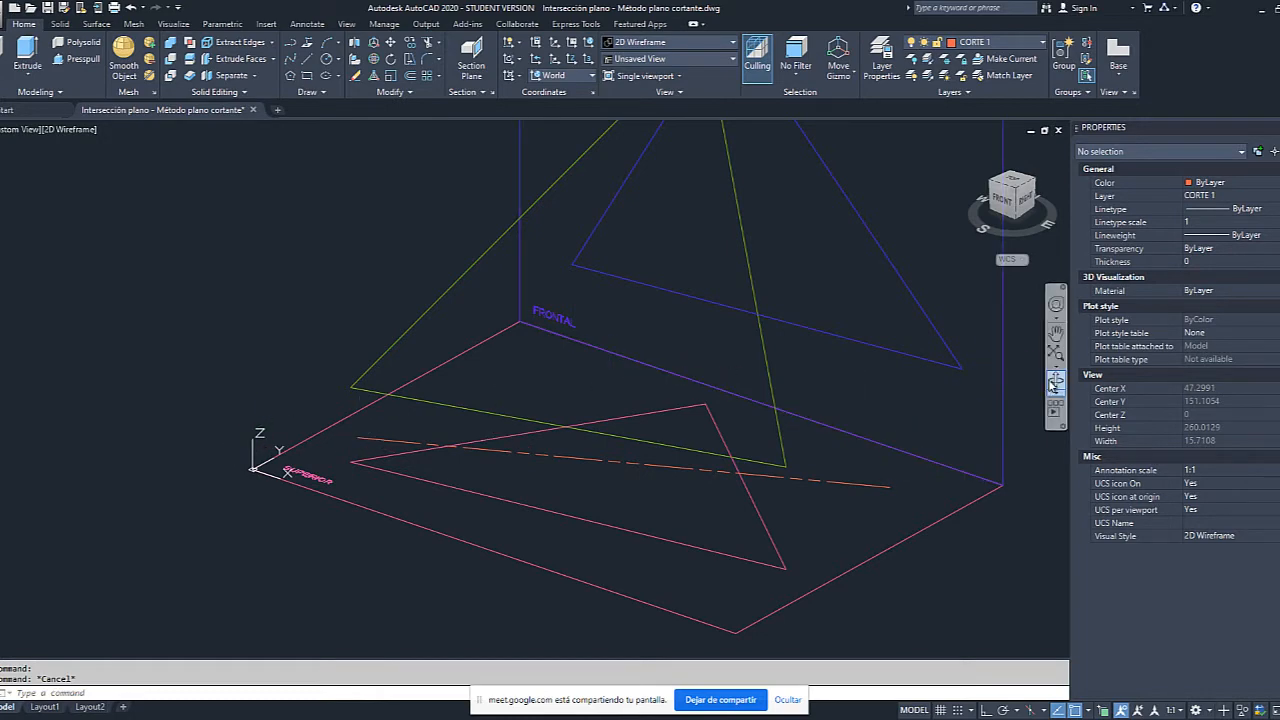
left_click(1055, 385)
mouse_move(834, 417)
left_mouse_down()
mouse_move(763, 460)
mouse_move(719, 361)
mouse_move(680, 331)
mouse_move(867, 384)
mouse_move(929, 549)
mouse_move(909, 451)
mouse_move(809, 449)
mouse_move(646, 382)
mouse_move(686, 357)
mouse_move(875, 448)
mouse_move(557, 400)
mouse_move(554, 371)
left_mouse_up()
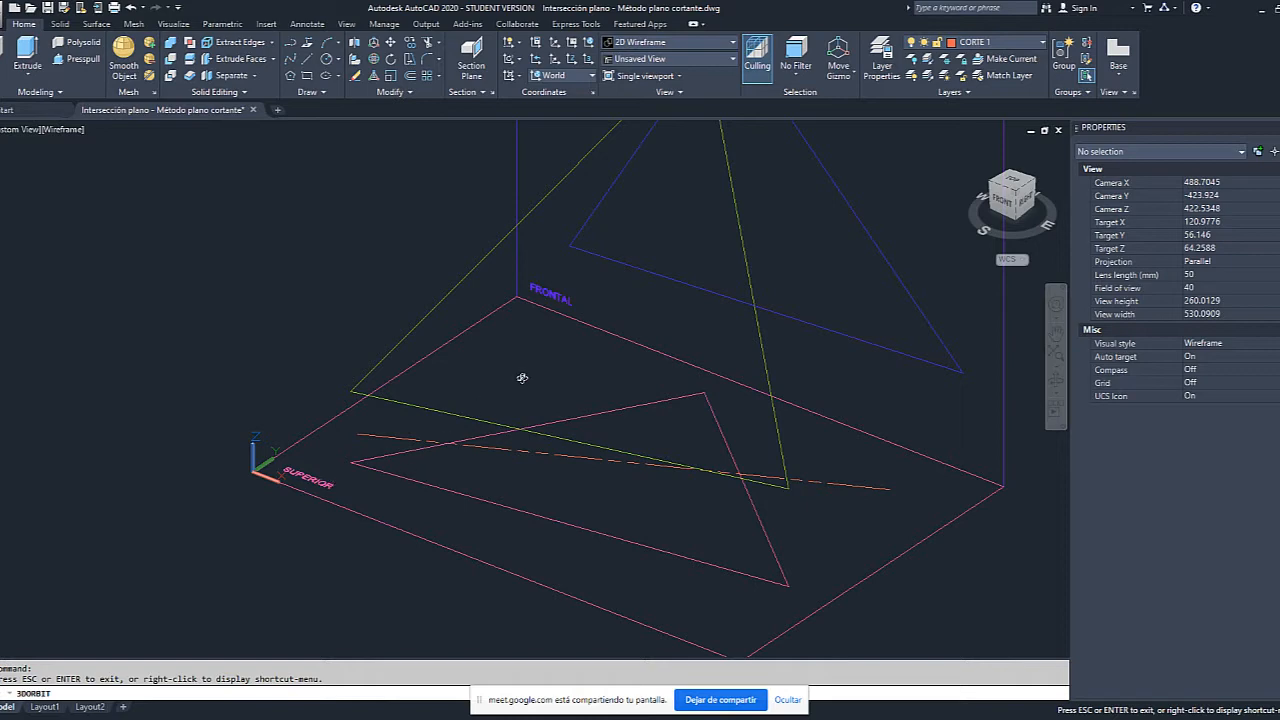
left_click_drag(520, 374, 549, 387)
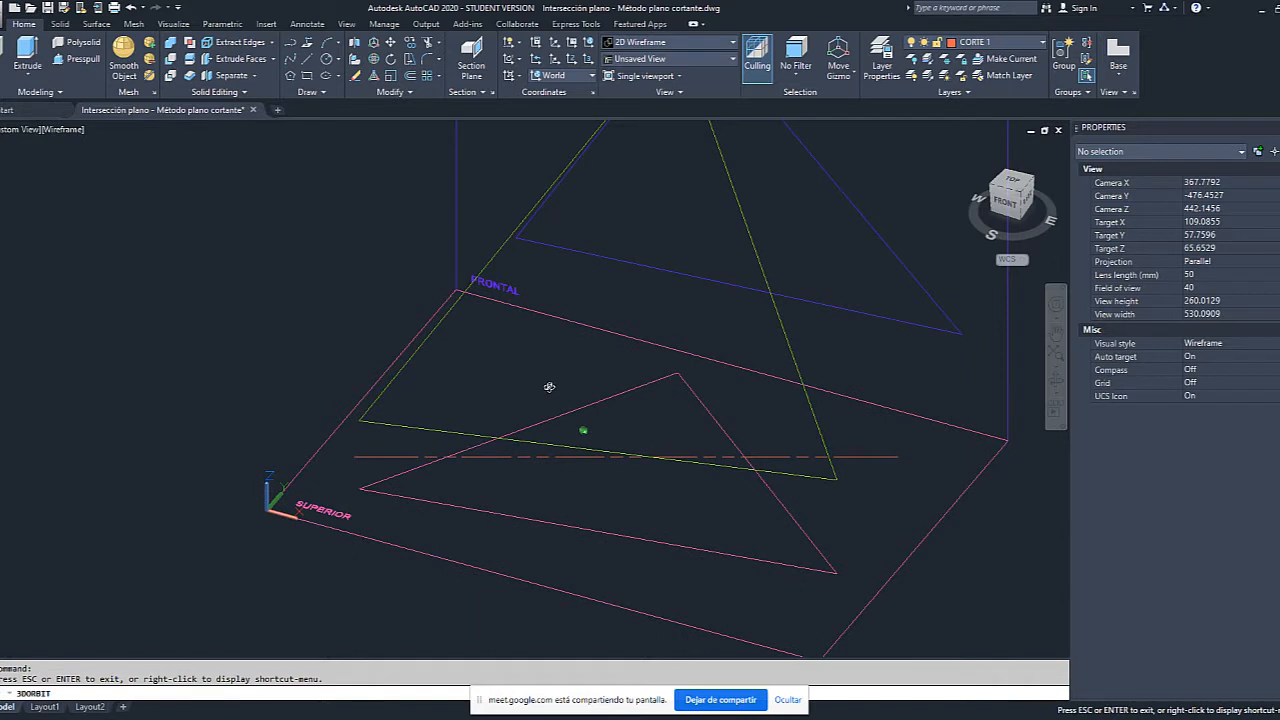
left_click_drag(549, 387, 543, 380)
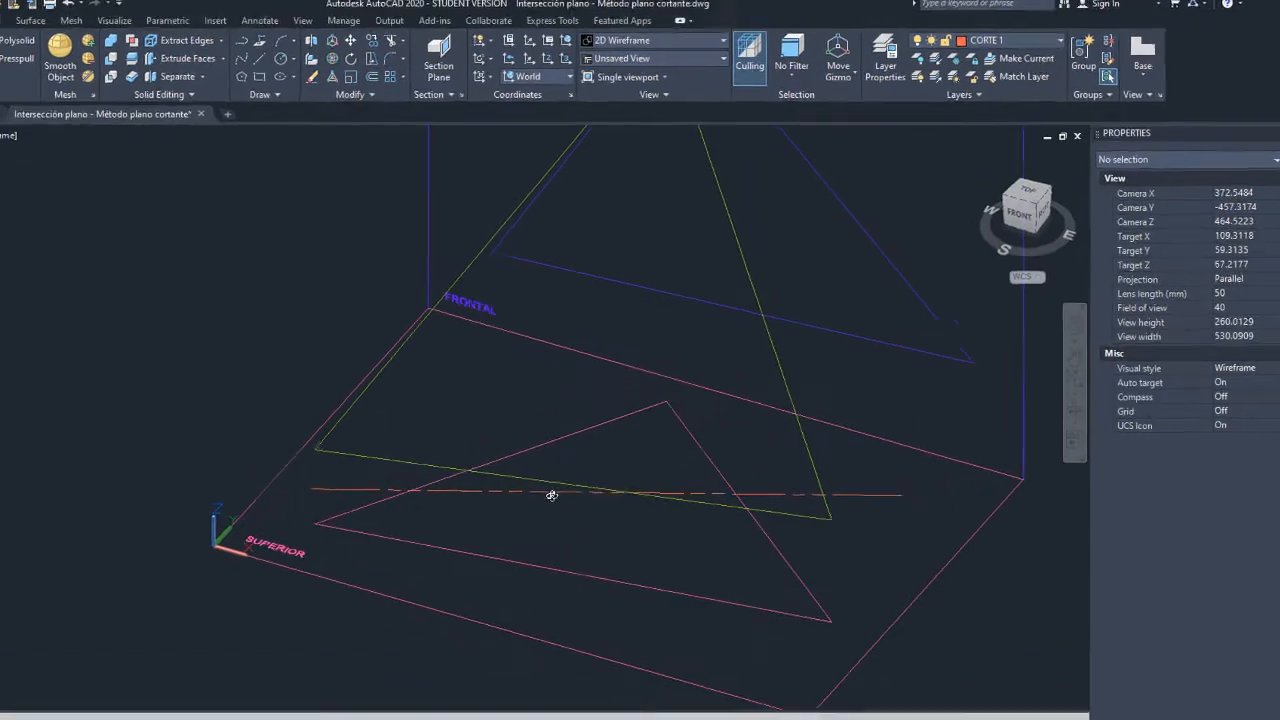
left_click(71, 60)
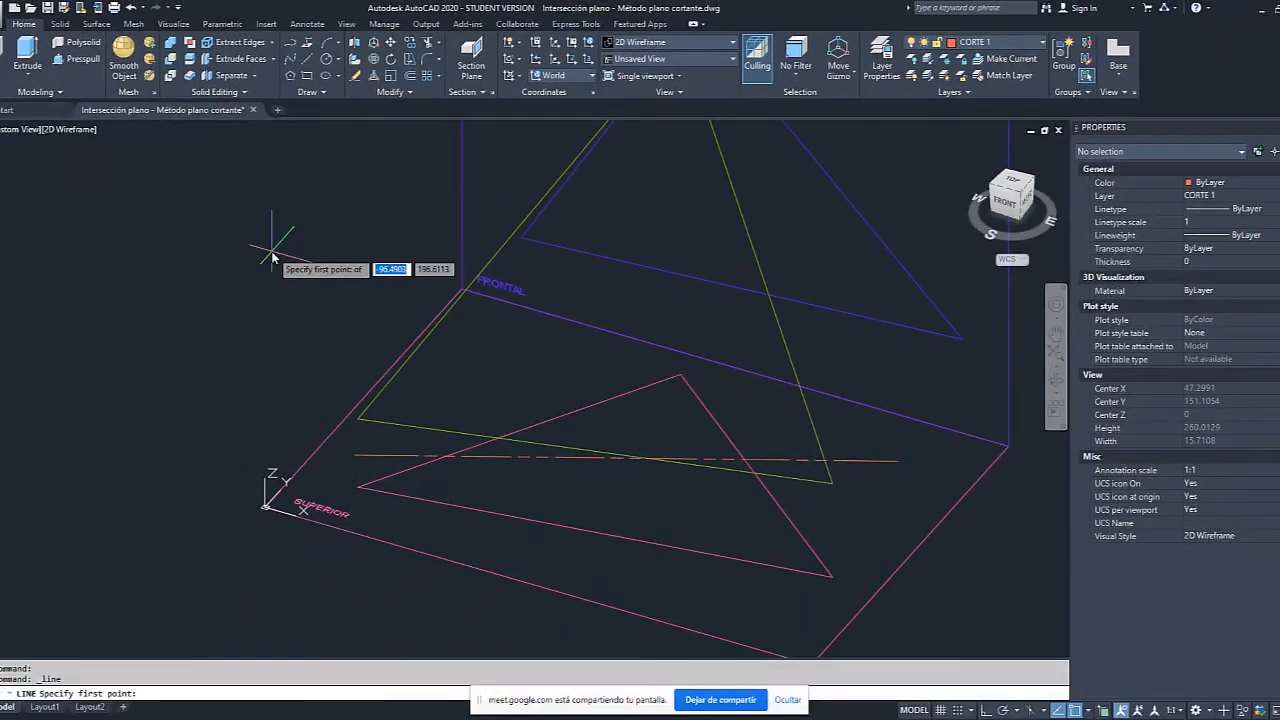
type(".xy")
key("Return")
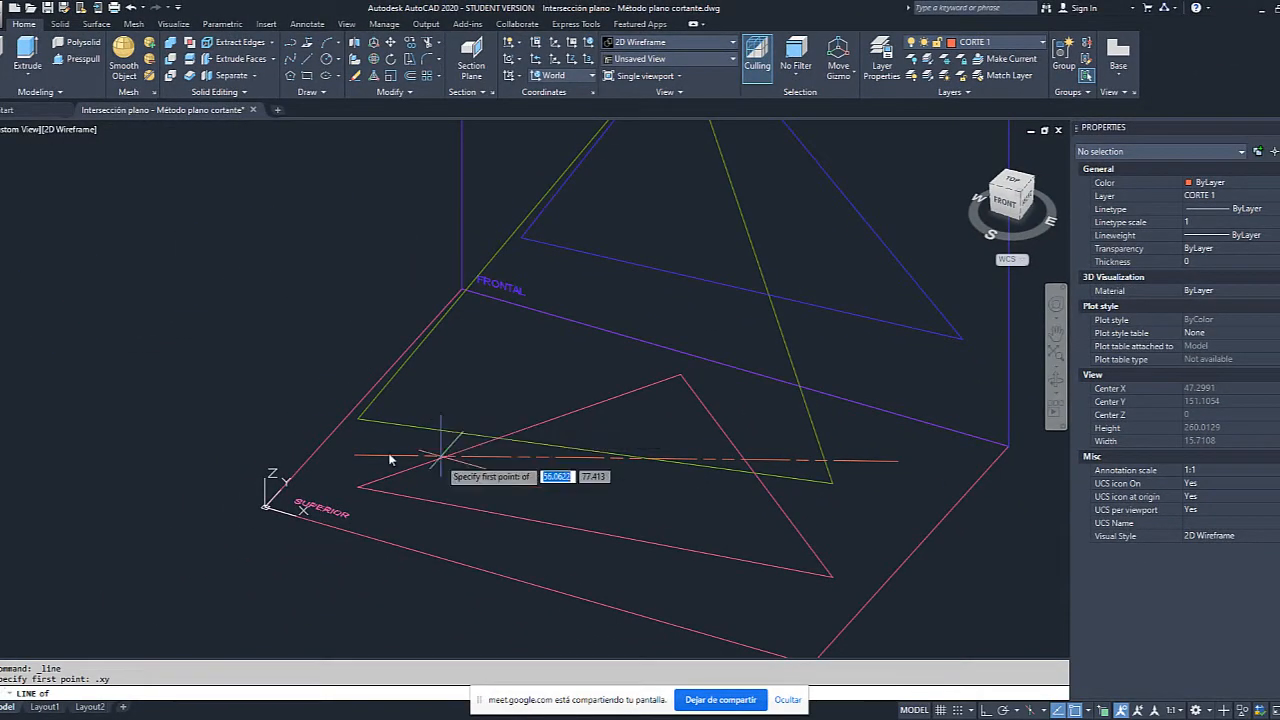
left_click(354, 458)
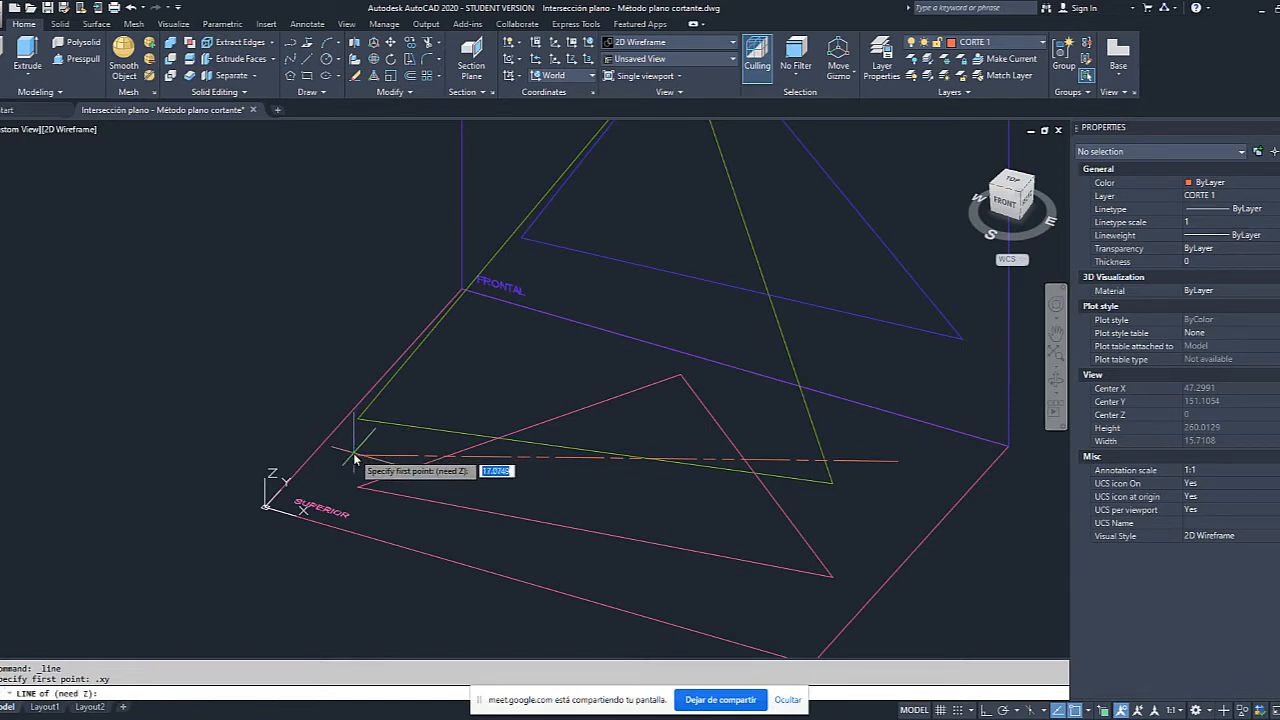
type("210")
type("210")
key("Return")
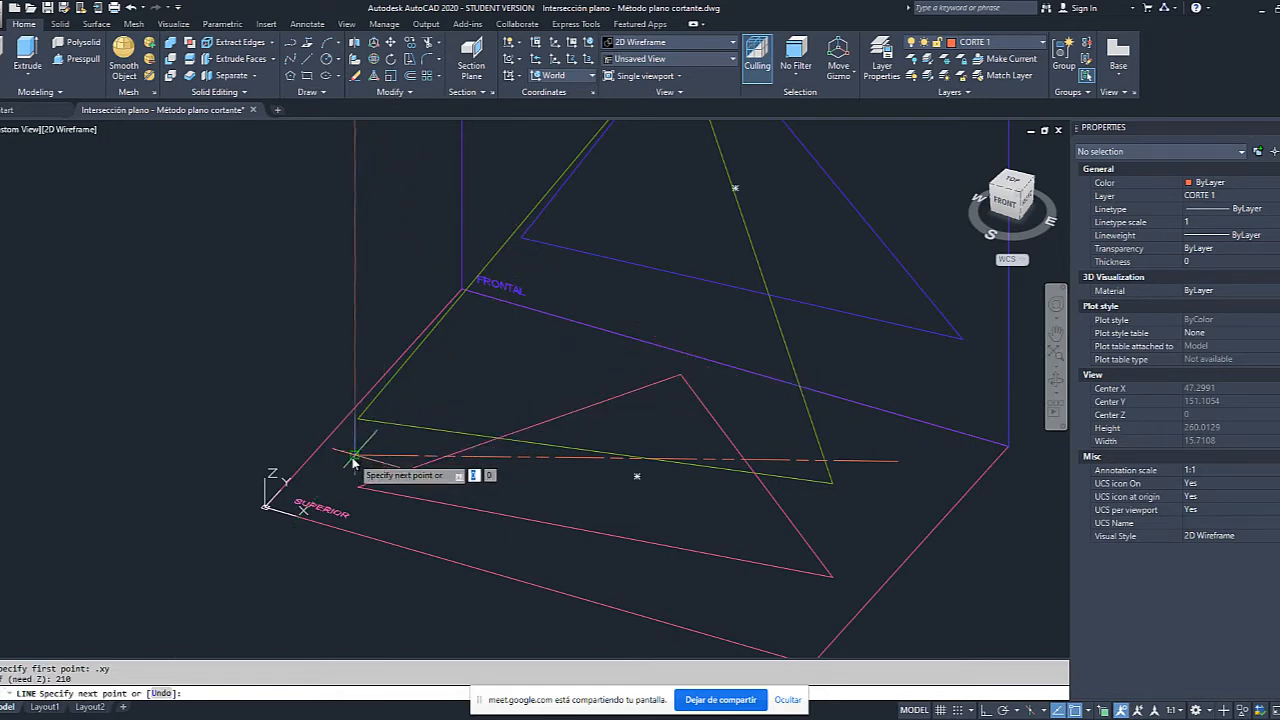
scroll(352, 450, "up", 2)
scroll(373, 379, "down", 5)
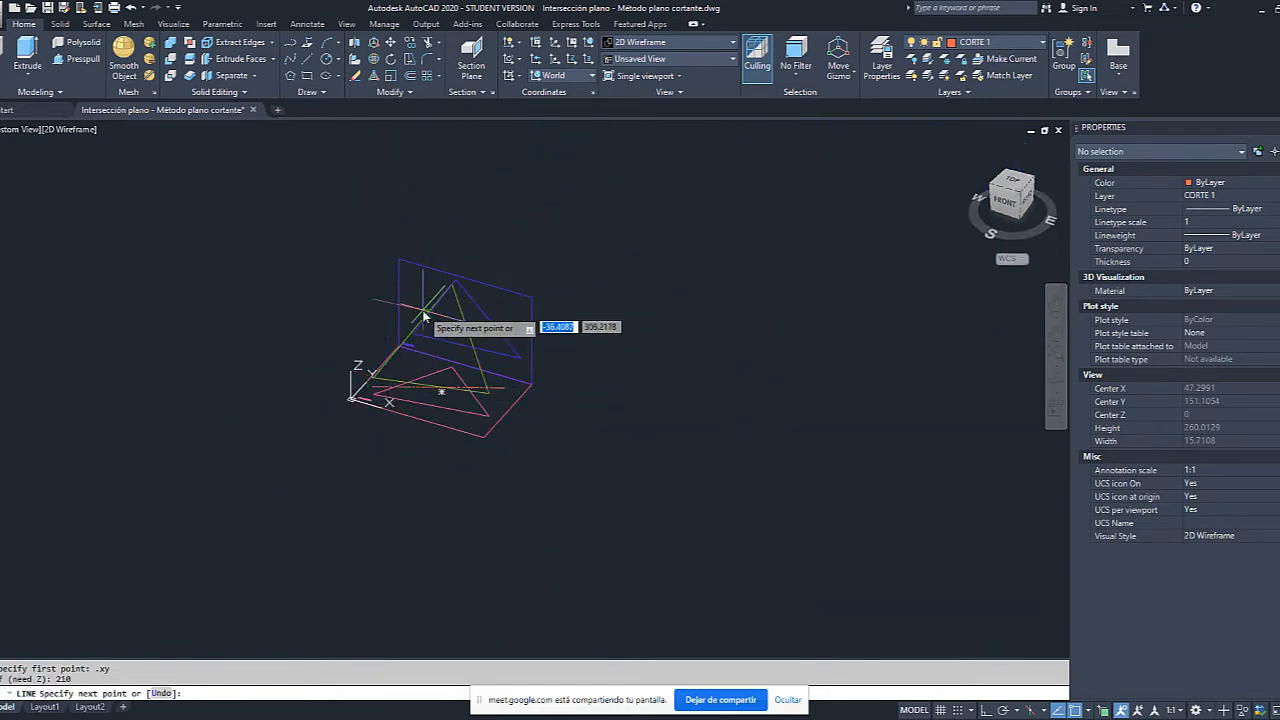
scroll(410, 320, "up", 4)
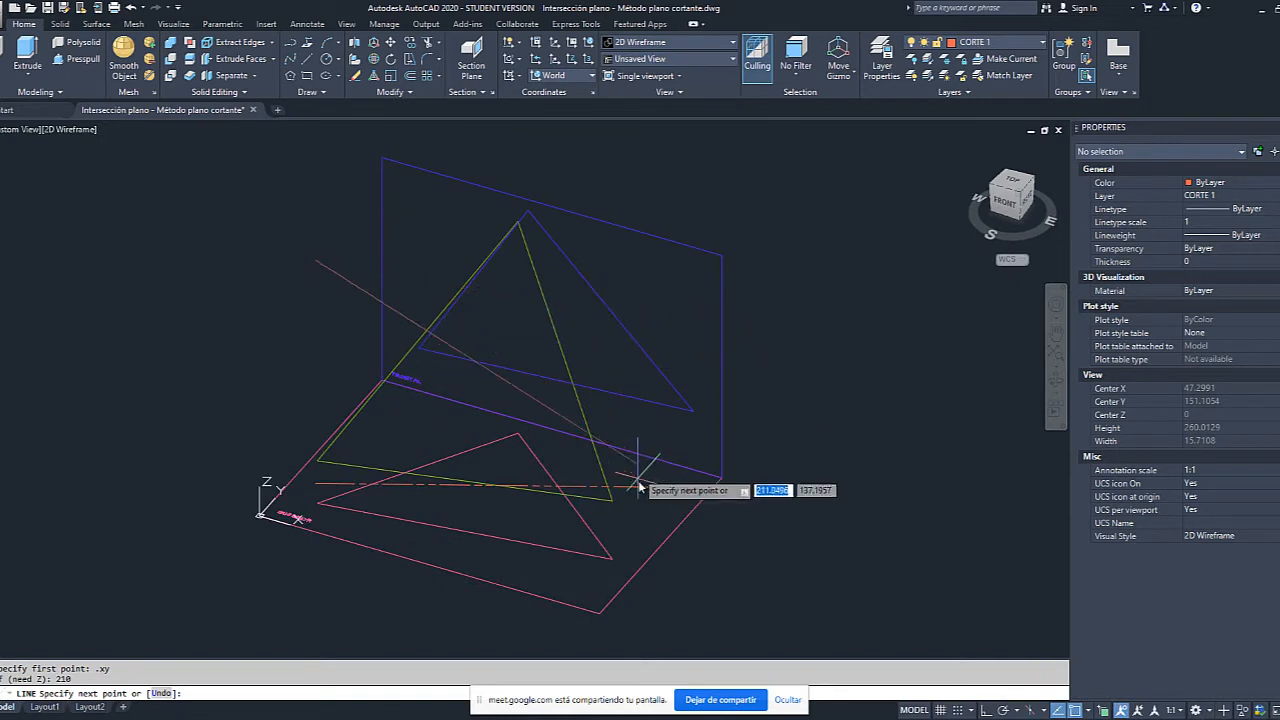
key("Escape")
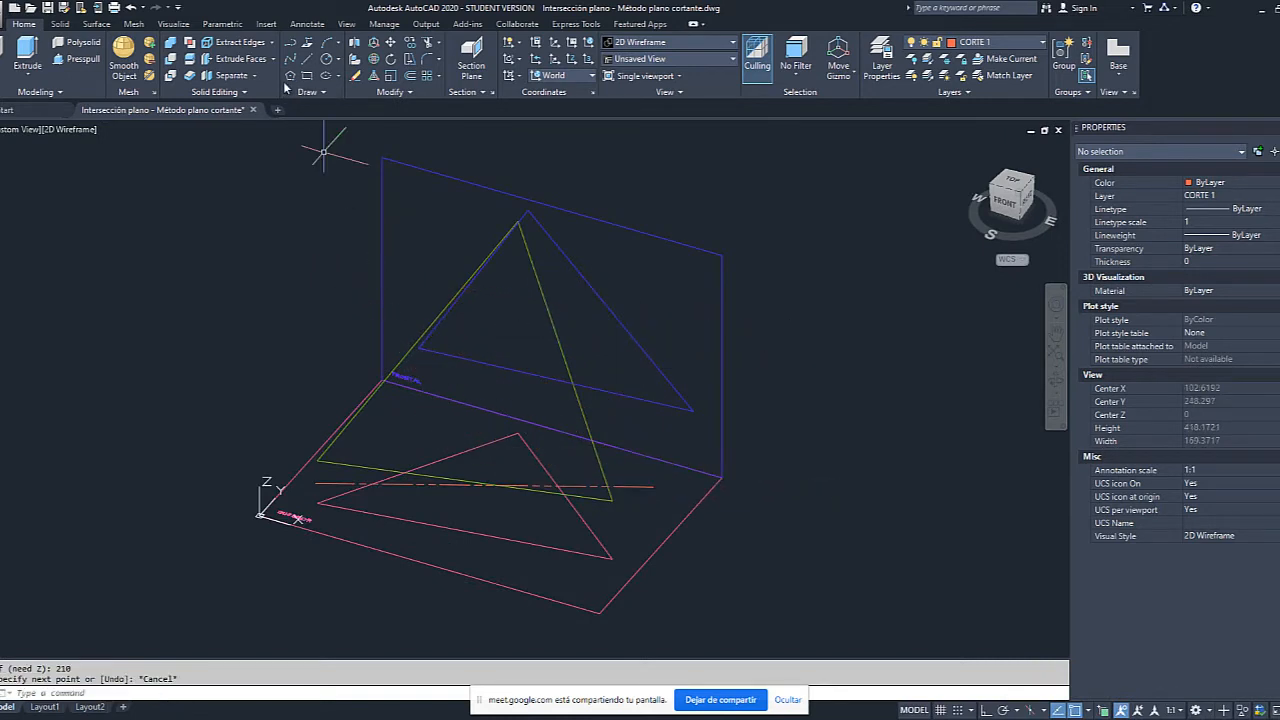
Draw a vertical line from the cutting line's endpoint nearest the origin up to Z 210, using the .xy point filter.
left_click(290, 44)
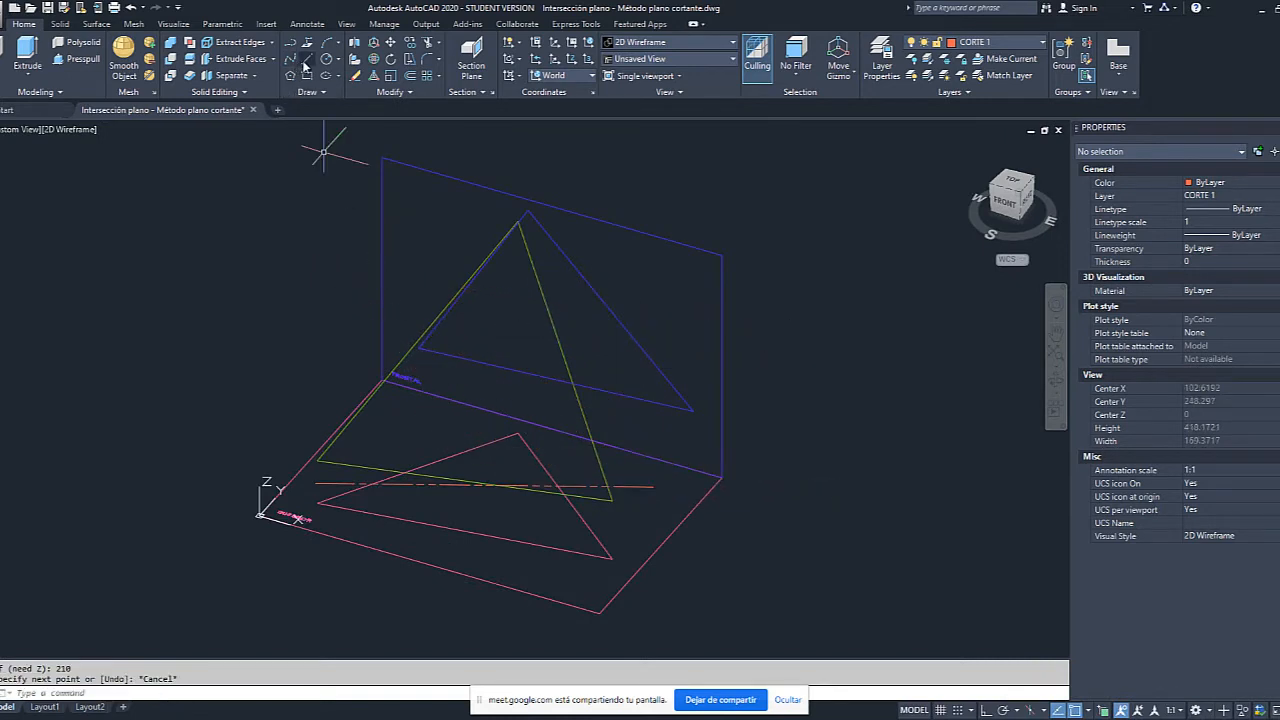
left_click(315, 487)
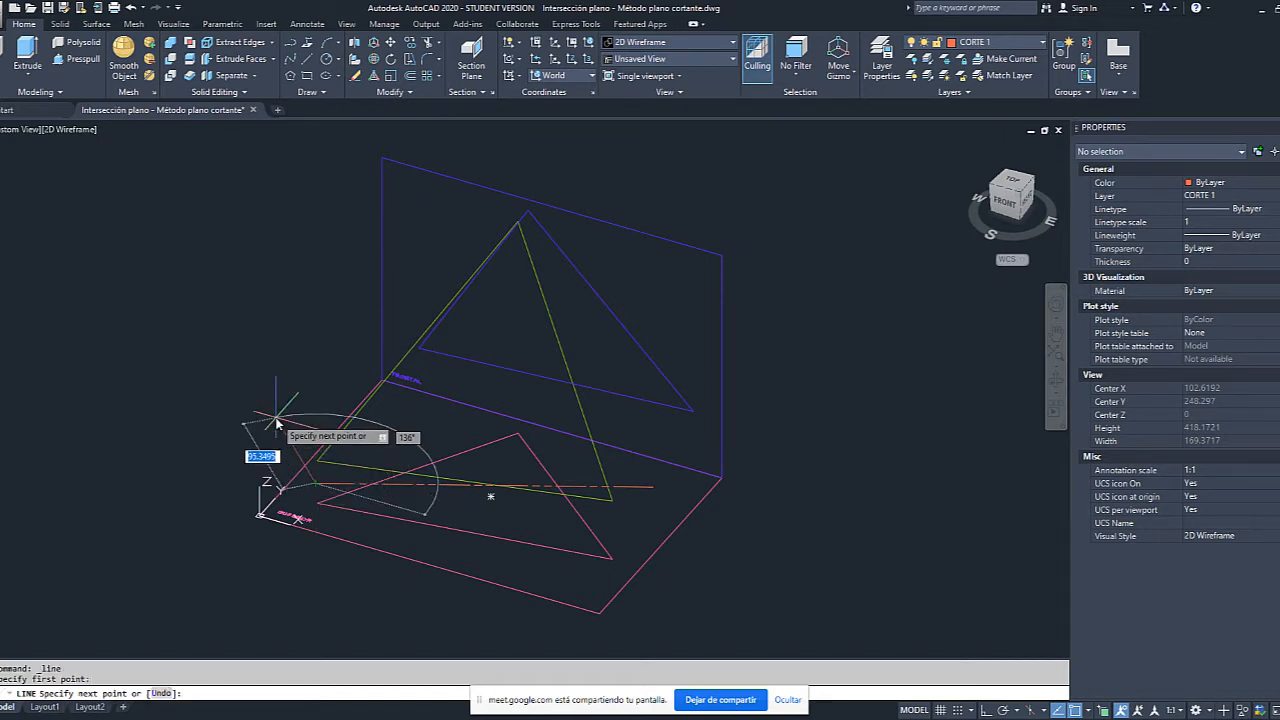
type(".xy")
key("Return")
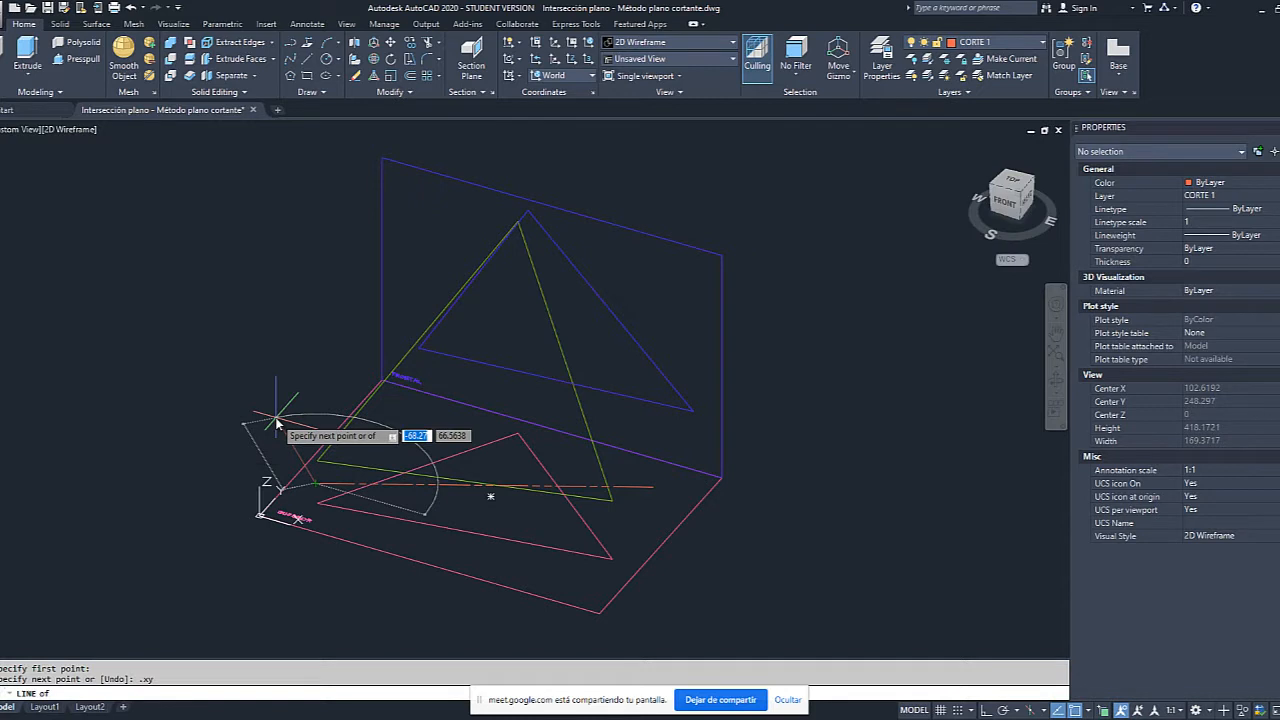
left_click(313, 488)
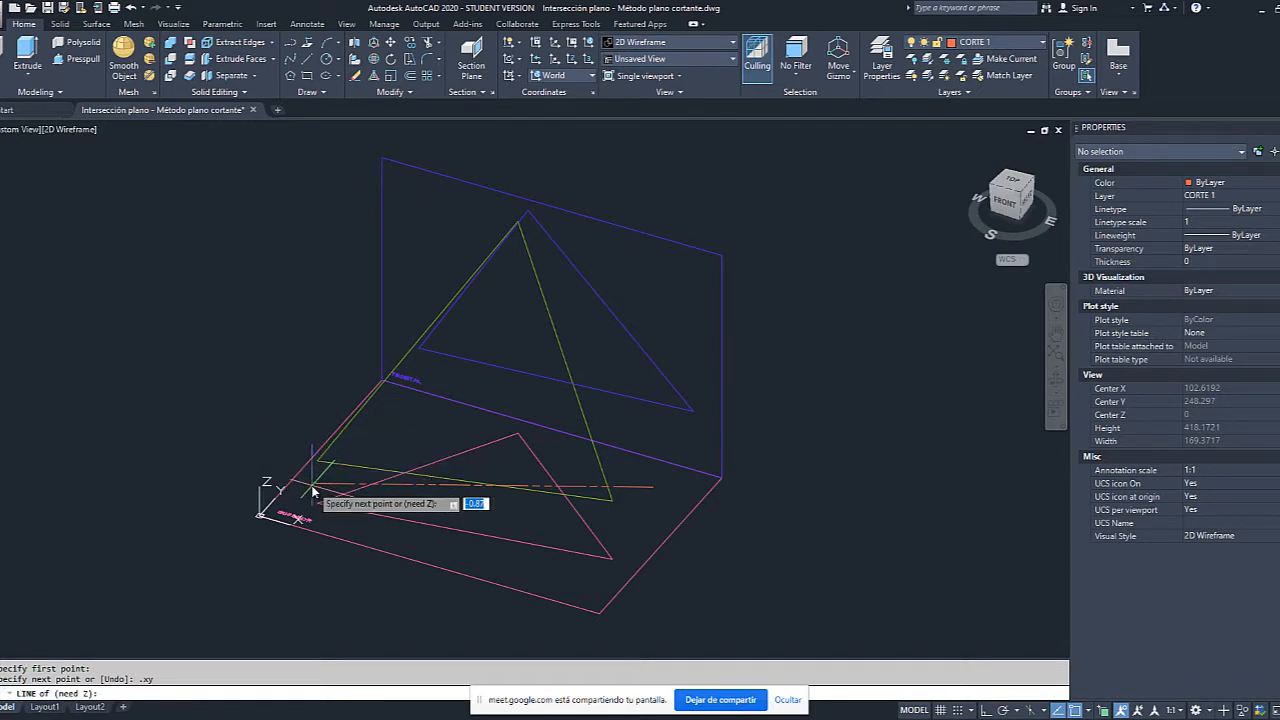
type("210")
key("Return")
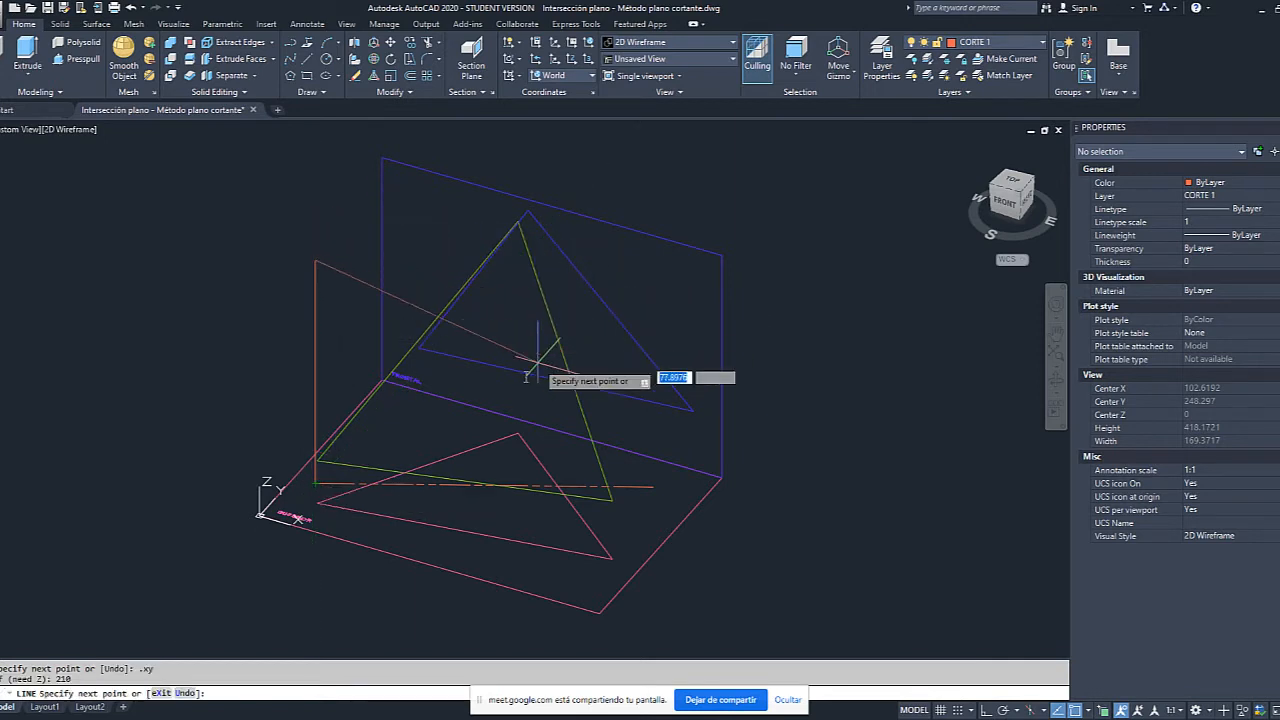
Continue the line to the point directly above the cutting line's far endpoint, using the .xy filter with Z 210.
type(".xy")
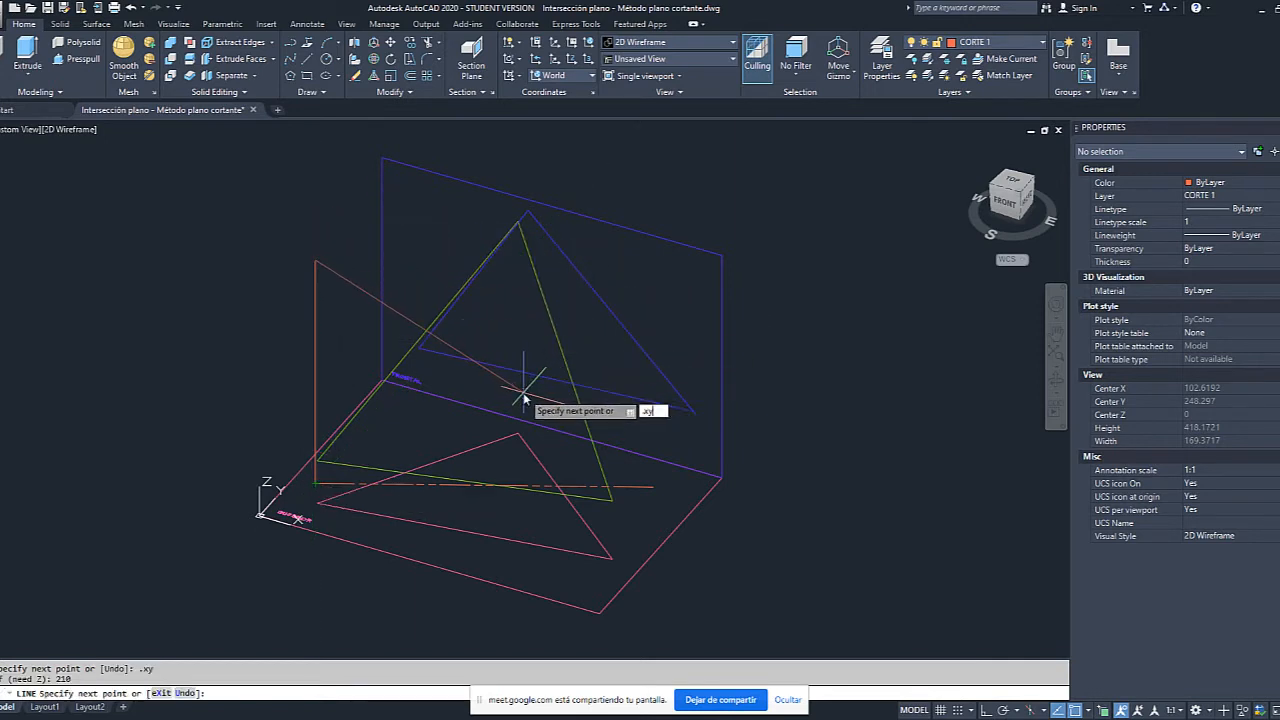
key("Return")
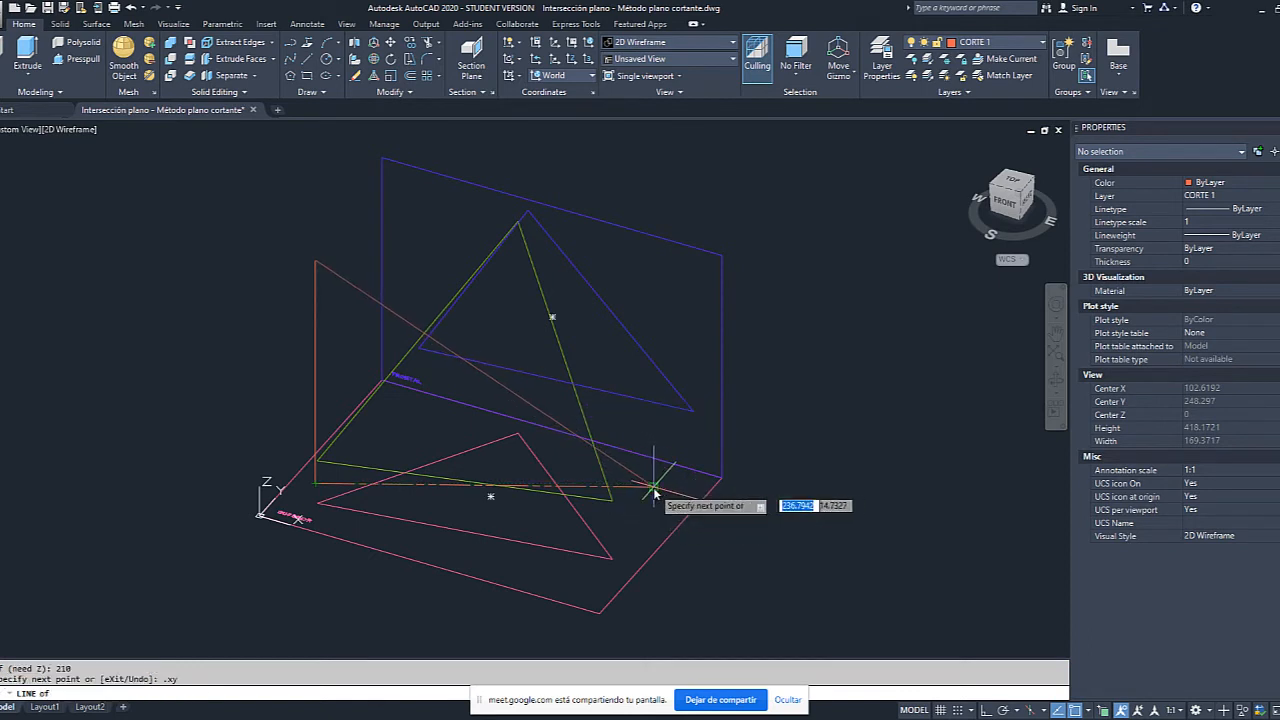
scroll(652, 488, "up", 5)
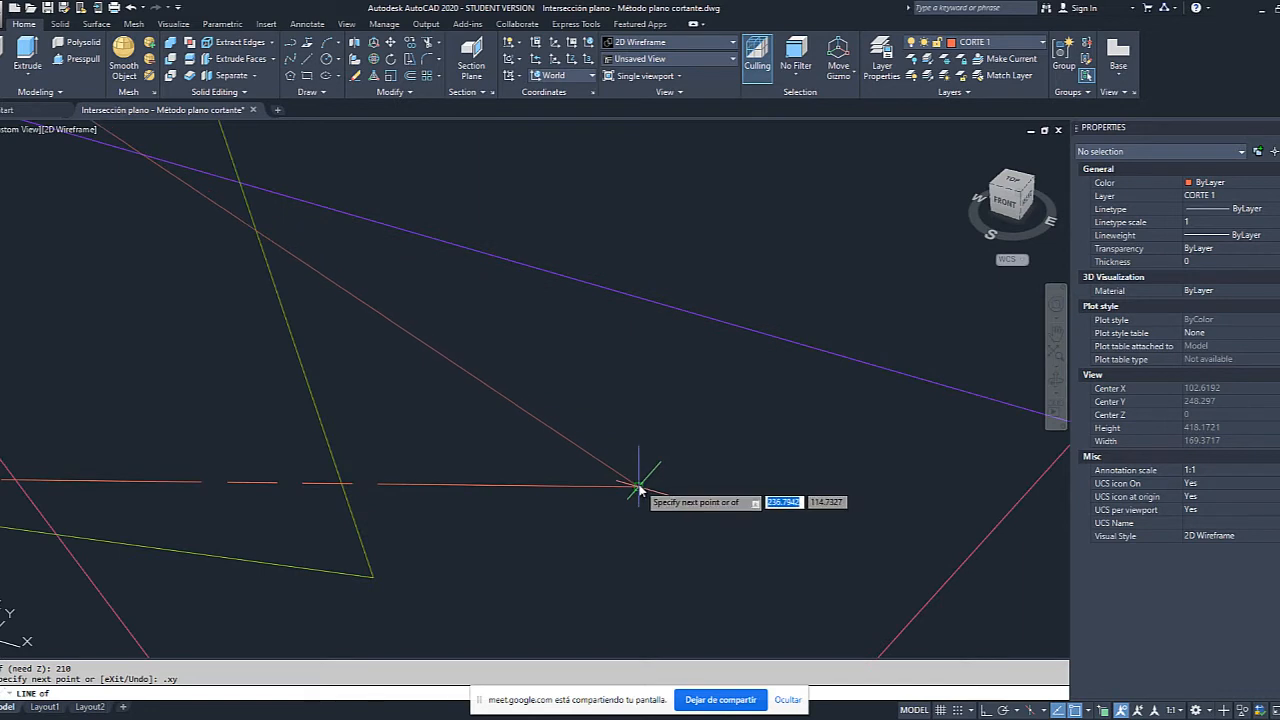
left_click(640, 488)
scroll(646, 470, "down", 3)
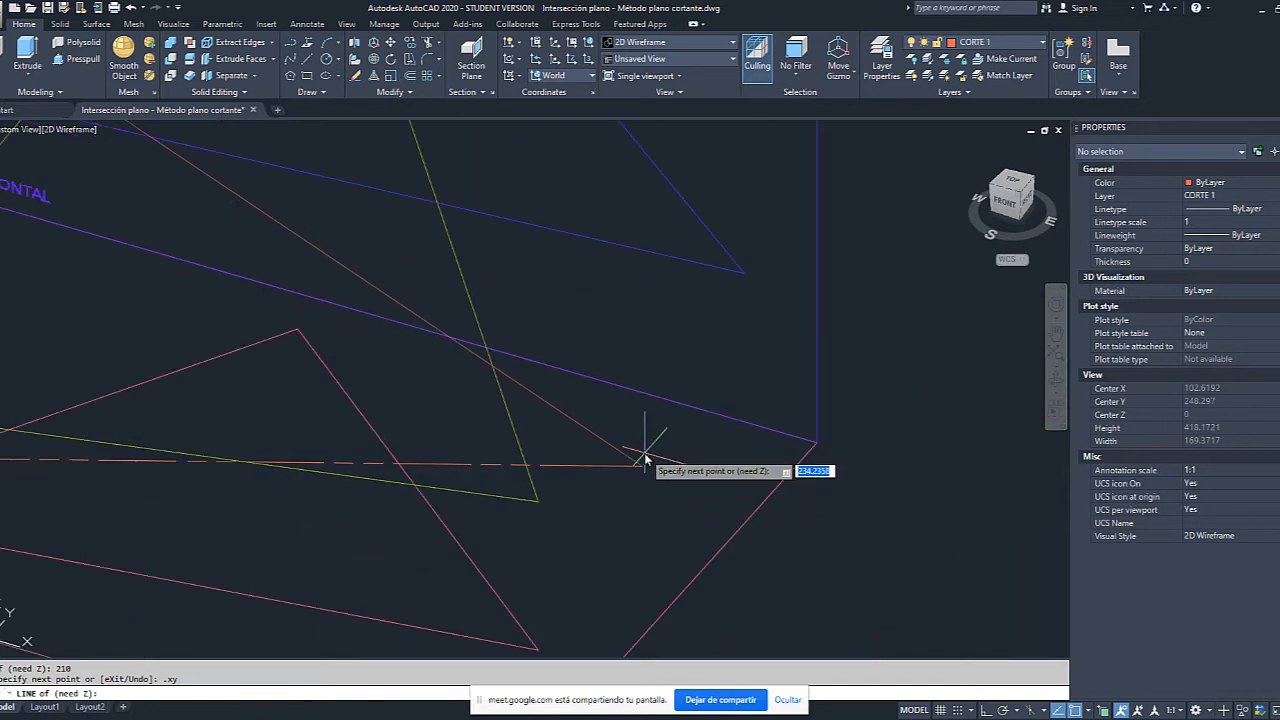
scroll(648, 455, "down", 2)
type("210")
key("Return")
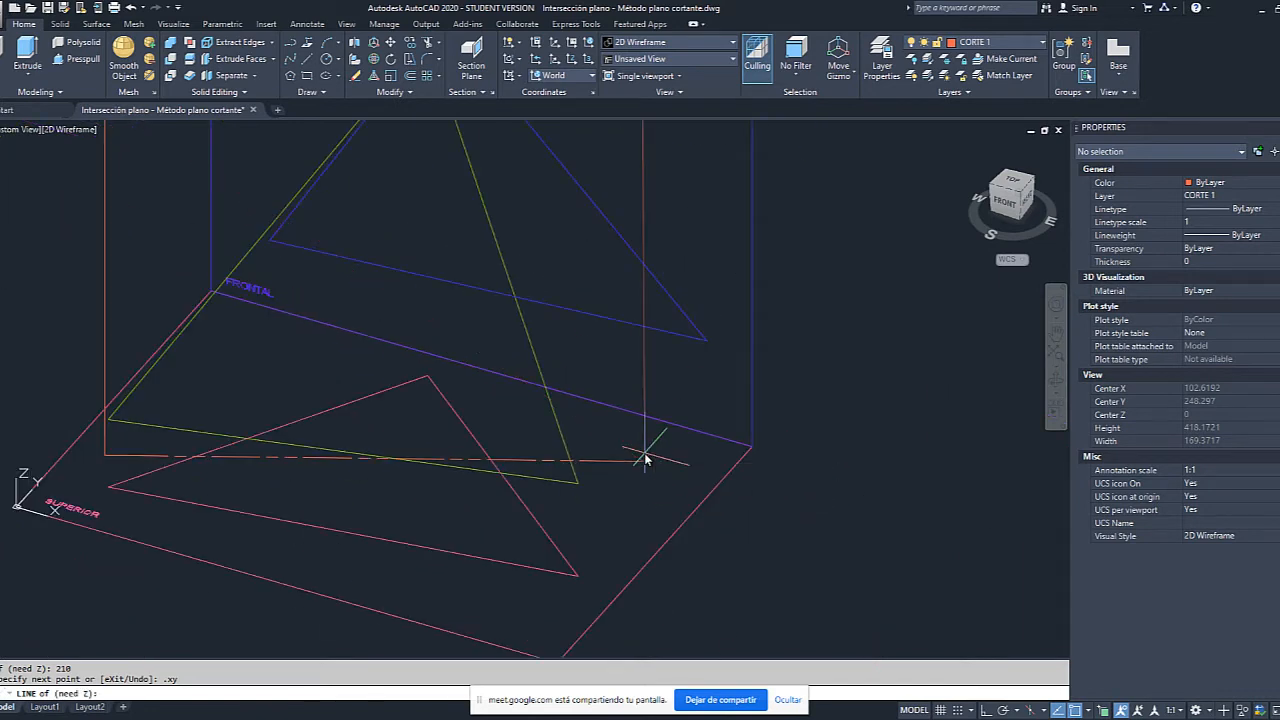
Finish the cutting-plane rectangle with a vertical edge down to the cutting line's far endpoint and end the line.
scroll(654, 266, "up", 4)
scroll(654, 268, "down", 5)
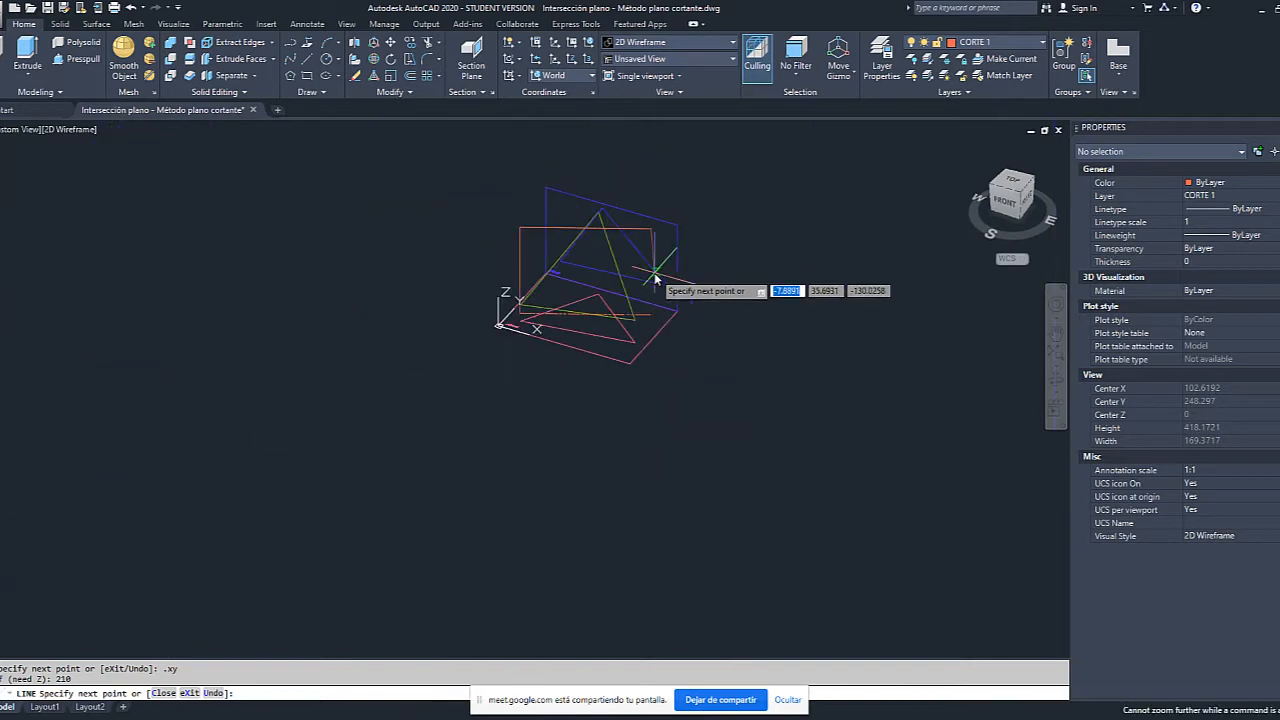
scroll(654, 272, "up", 2)
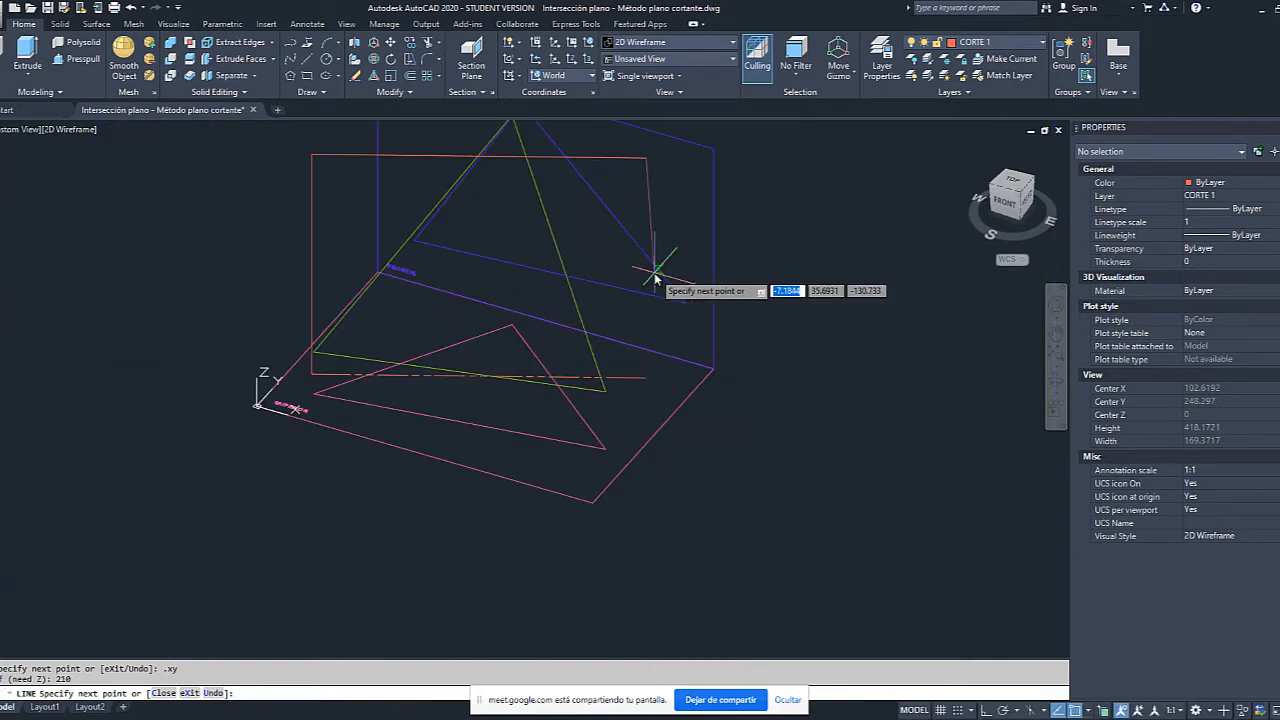
left_click(647, 377)
key("Escape")
middle_click_drag(658, 266, 690, 384)
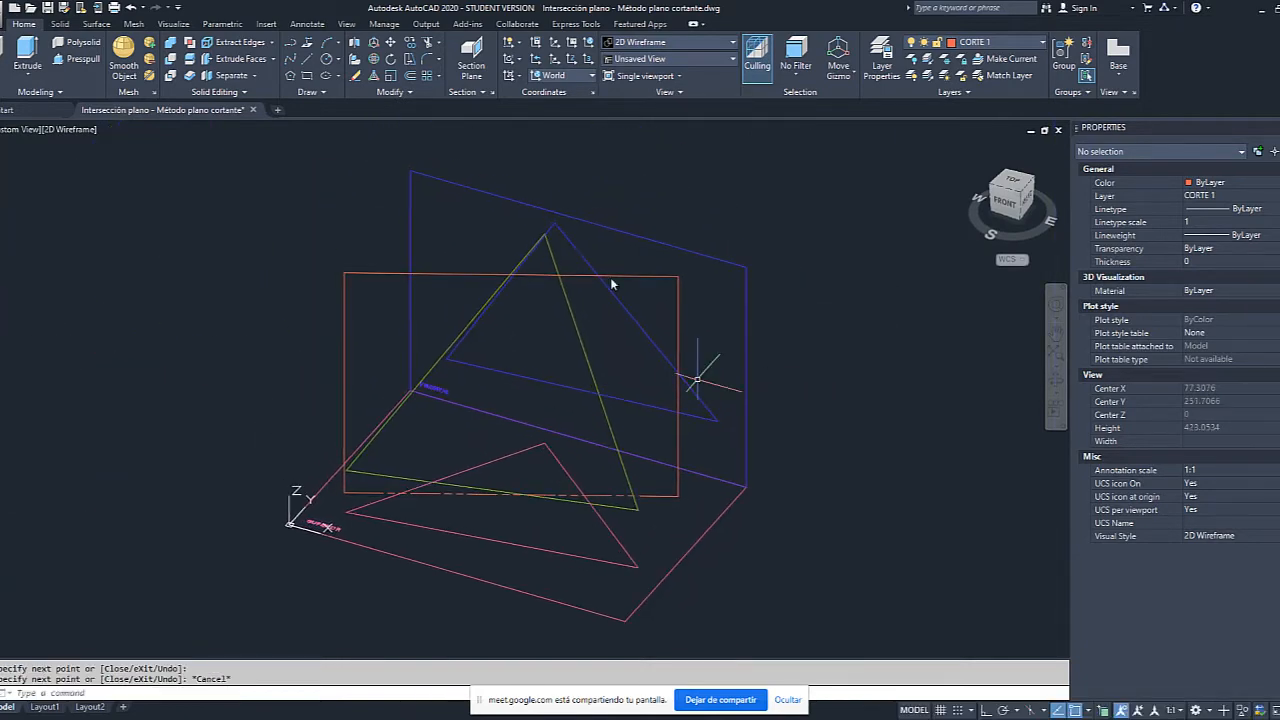
left_click(590, 296)
key("Escape")
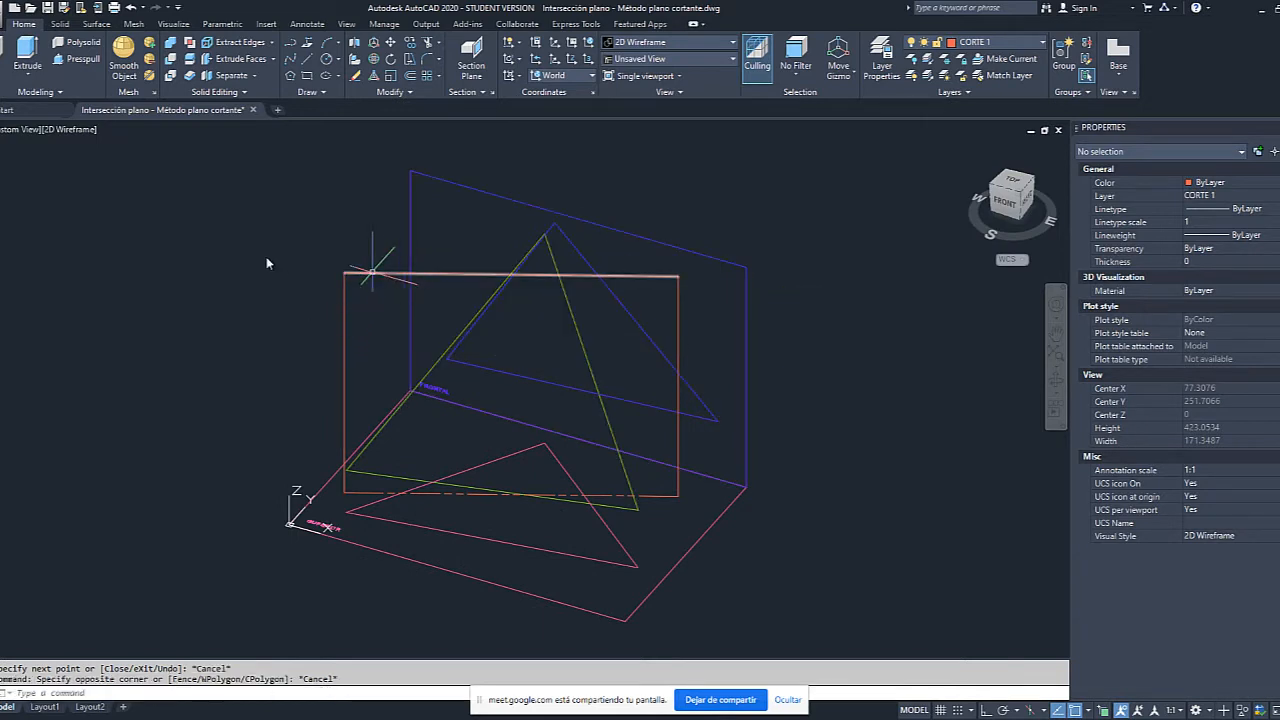
Apply the ACAD_ISO09W100 linetype to the two vertical edges and the upper edge of the cutting-plane rectangle.
left_click(344, 312)
left_click(370, 274)
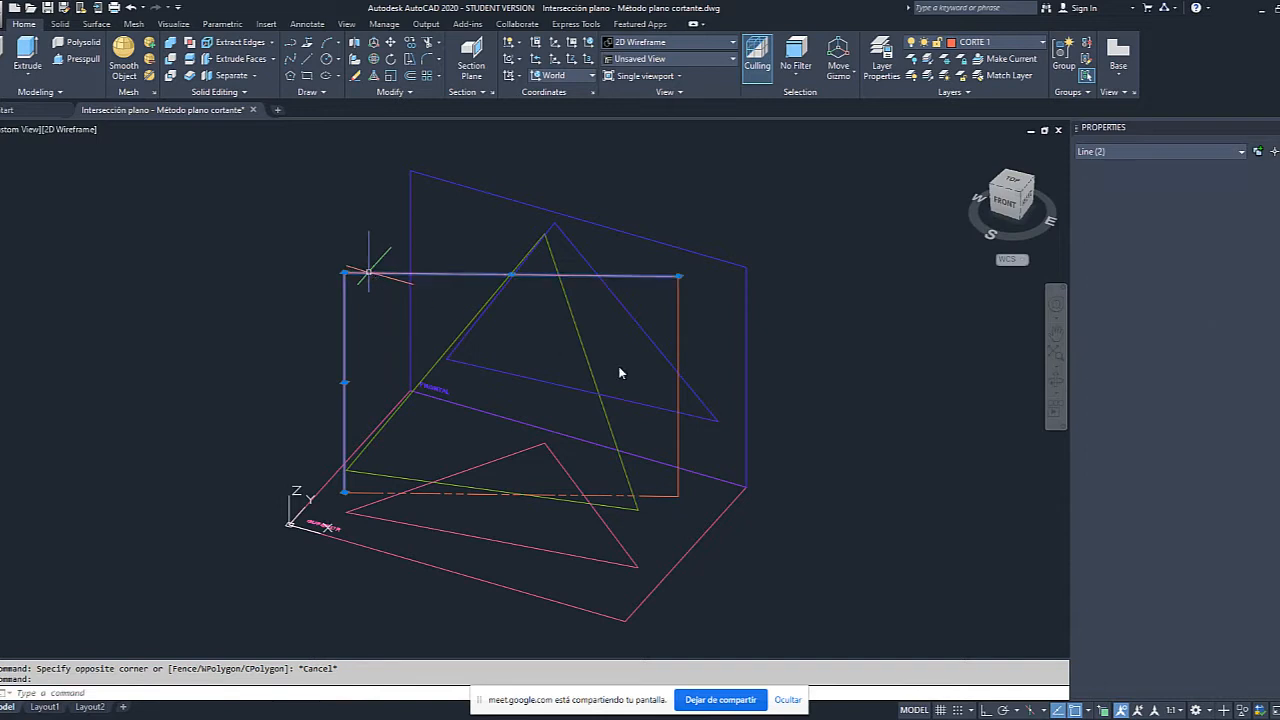
left_click(680, 326)
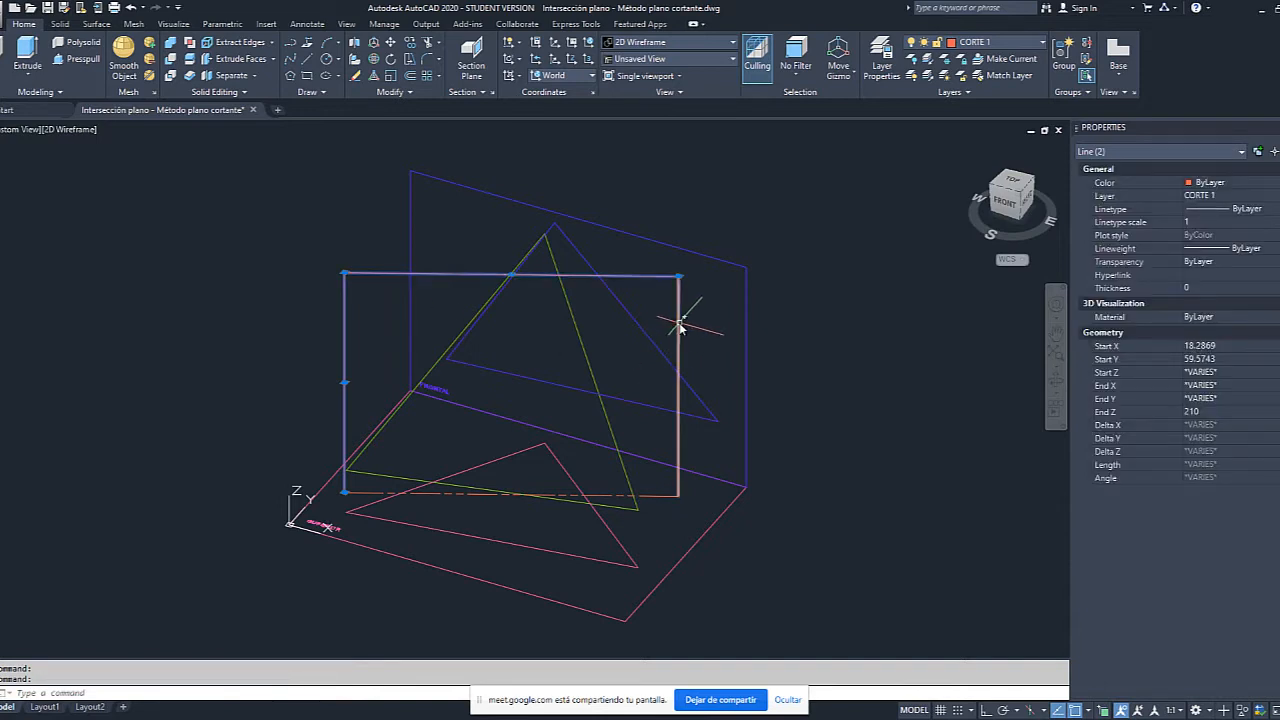
left_click(1260, 210)
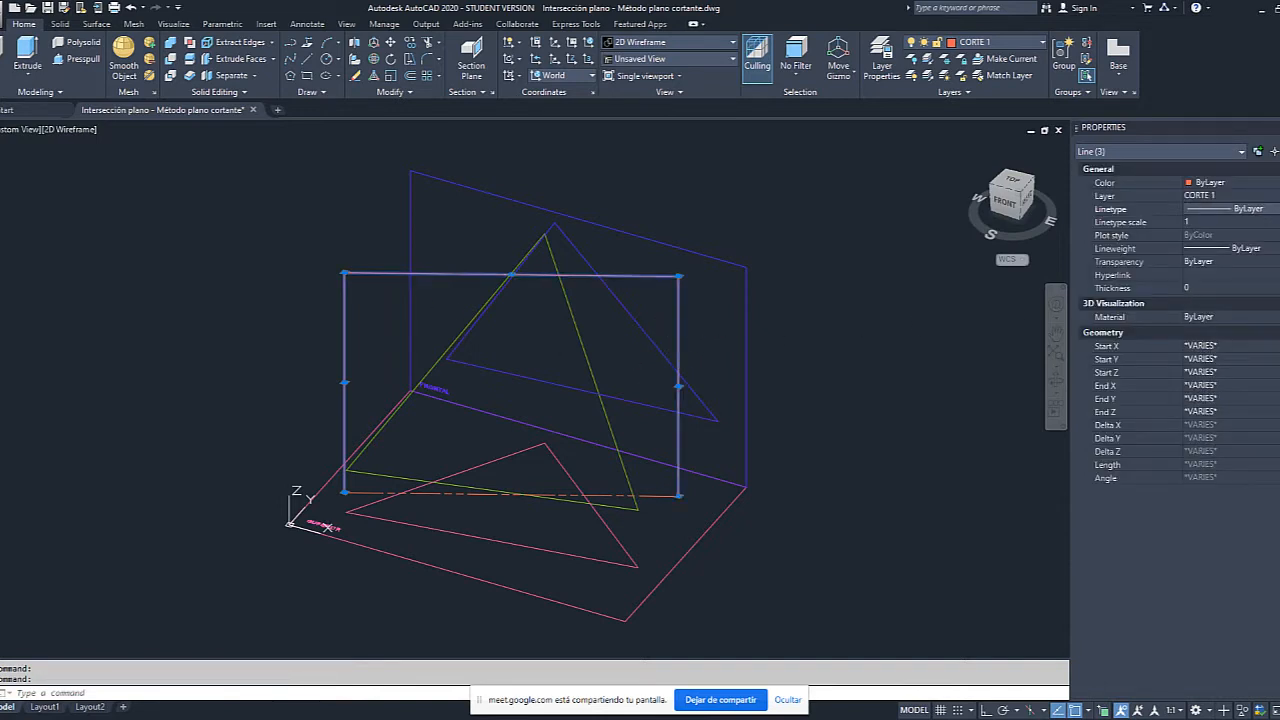
left_click(1262, 209)
left_click(1243, 275)
key("Escape")
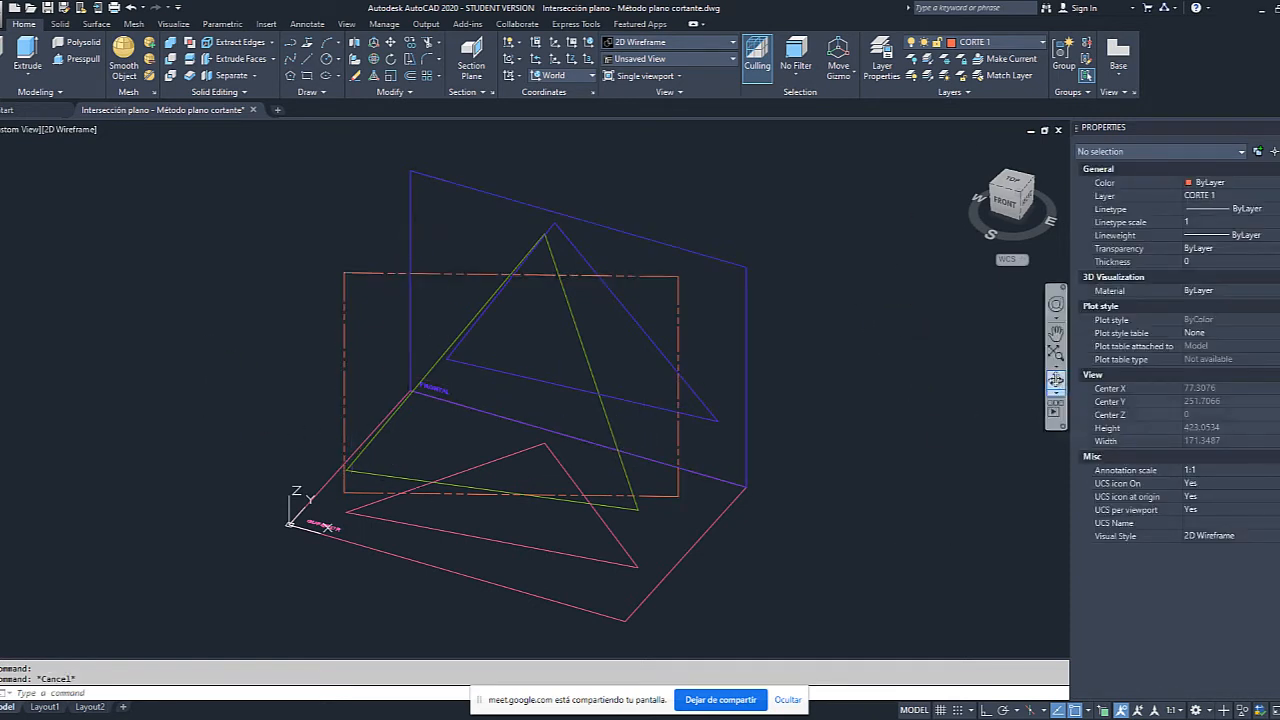
Examine from several 3D angles how the vertical cutting plane crosses the green triangle and its superior projection.
left_click(1055, 380)
left_click_drag(866, 383, 633, 391)
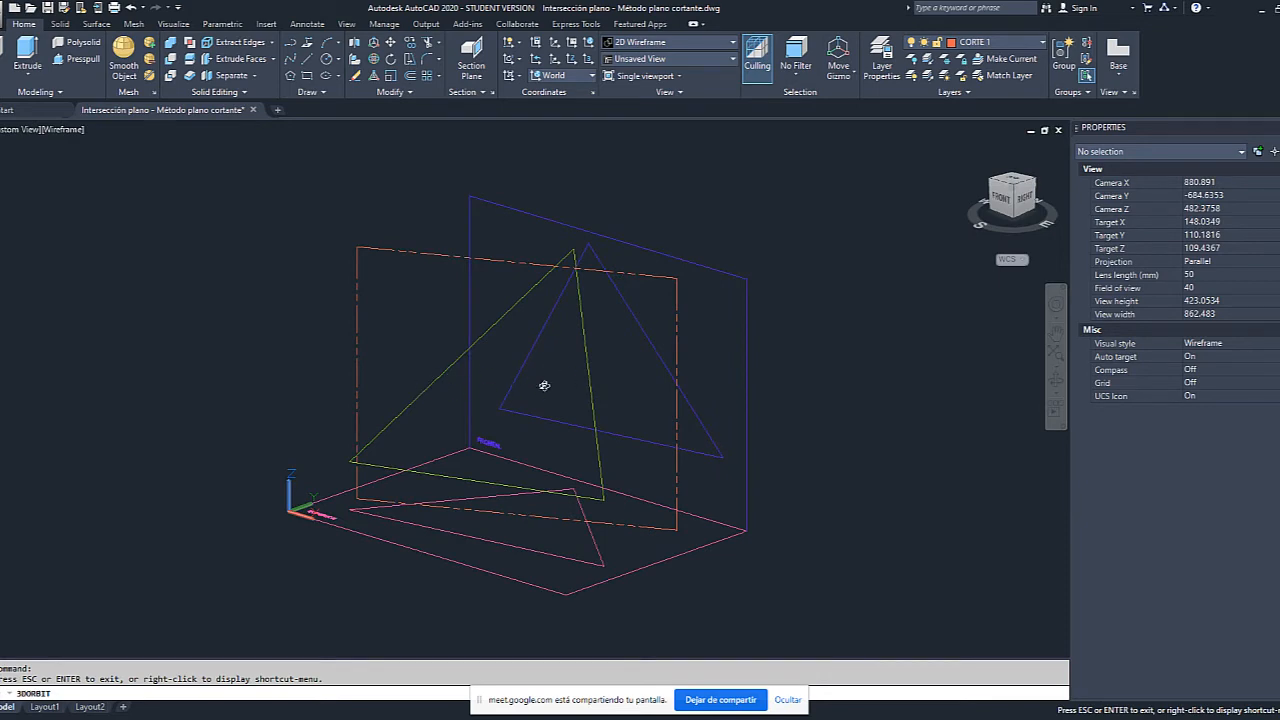
left_click_drag(525, 493, 595, 584)
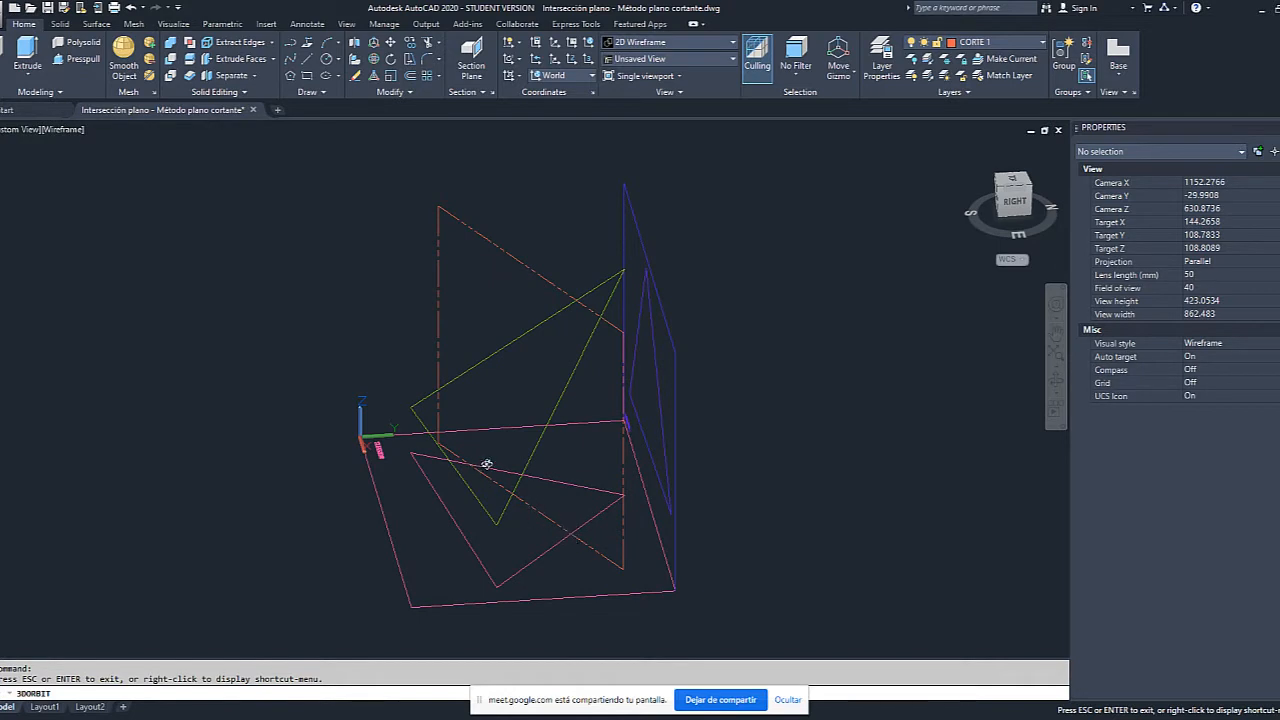
left_click_drag(516, 441, 575, 485)
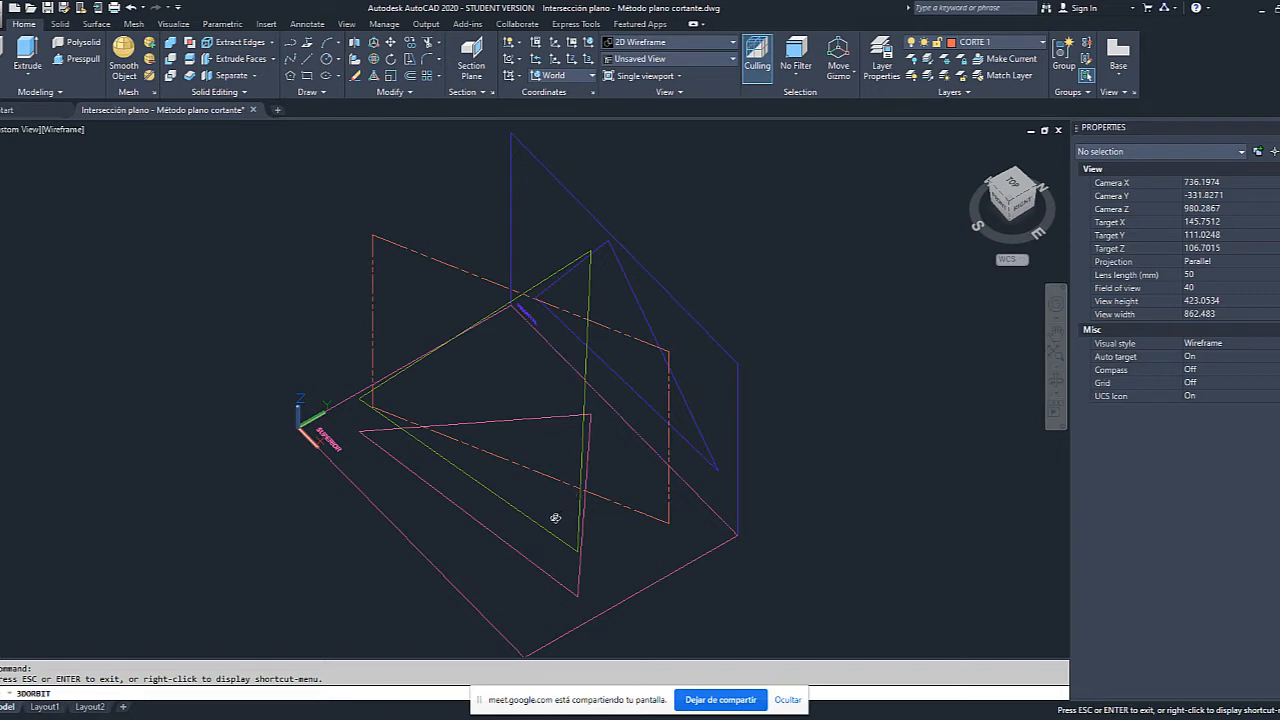
Group the four edges of the orange cutting-plane rectangle into a single unnamed group.
left_click_drag(555, 518, 286, 314)
key("Escape")
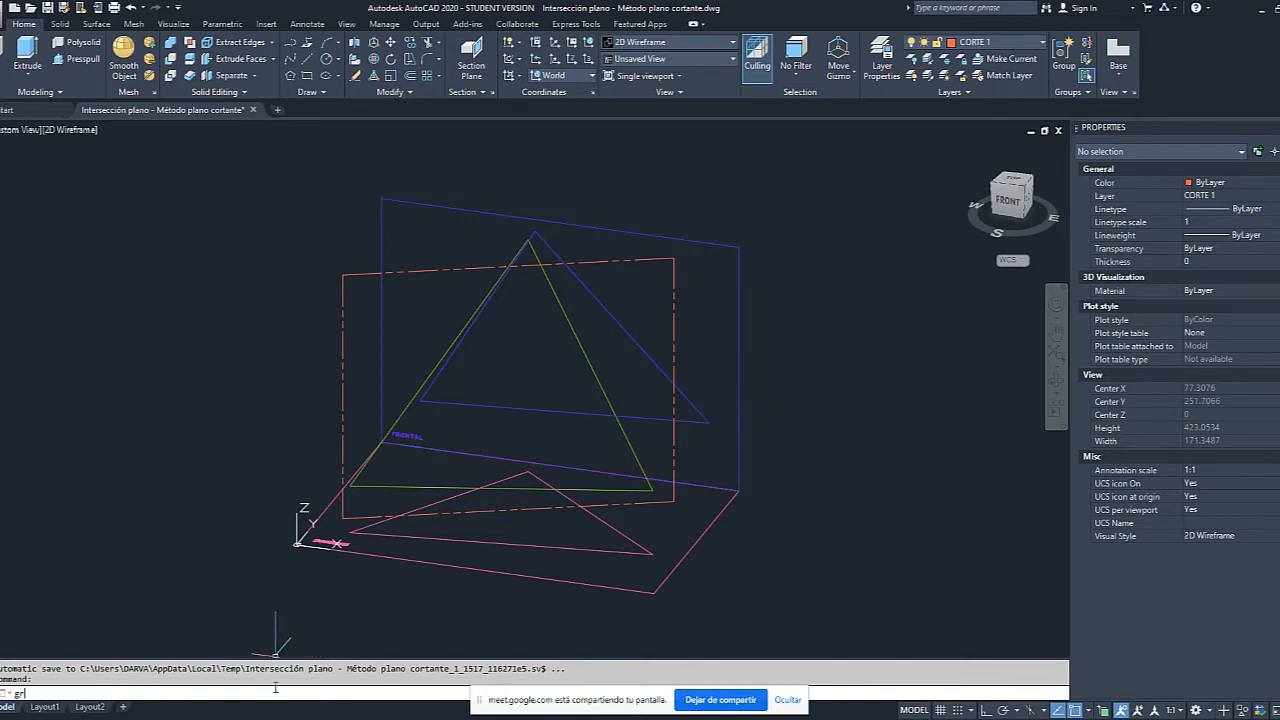
key("Return")
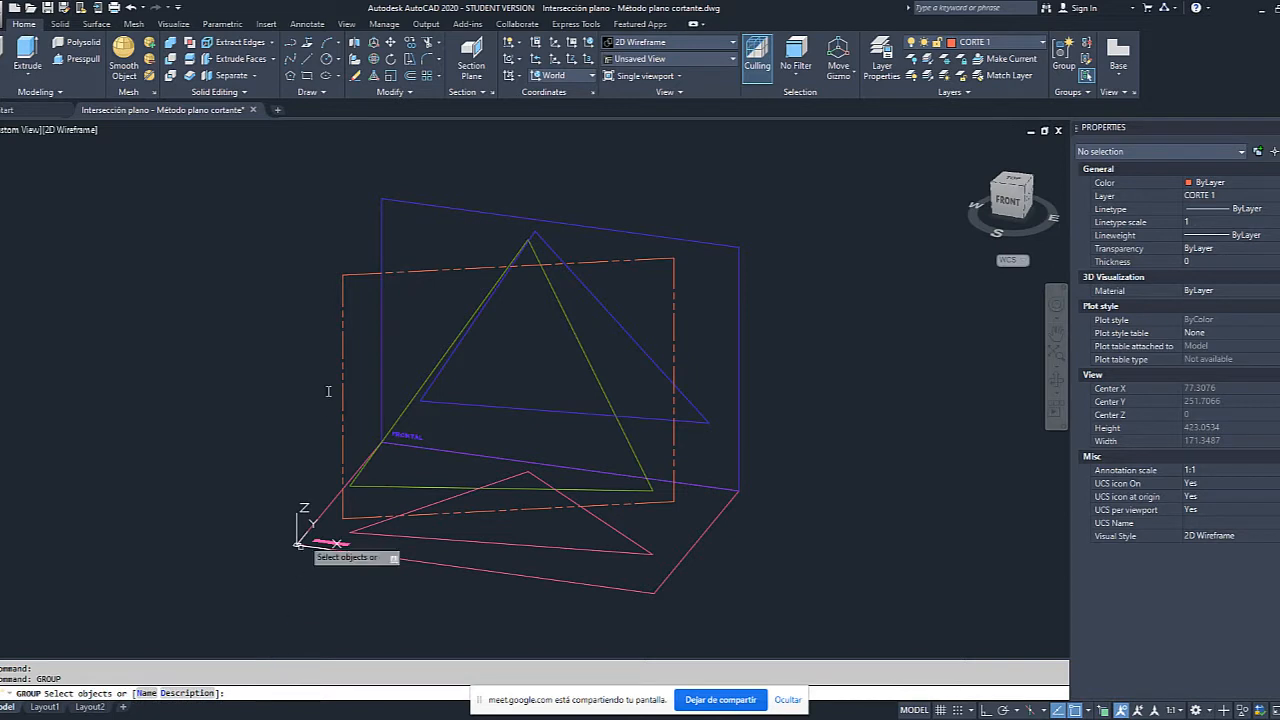
left_click(432, 270)
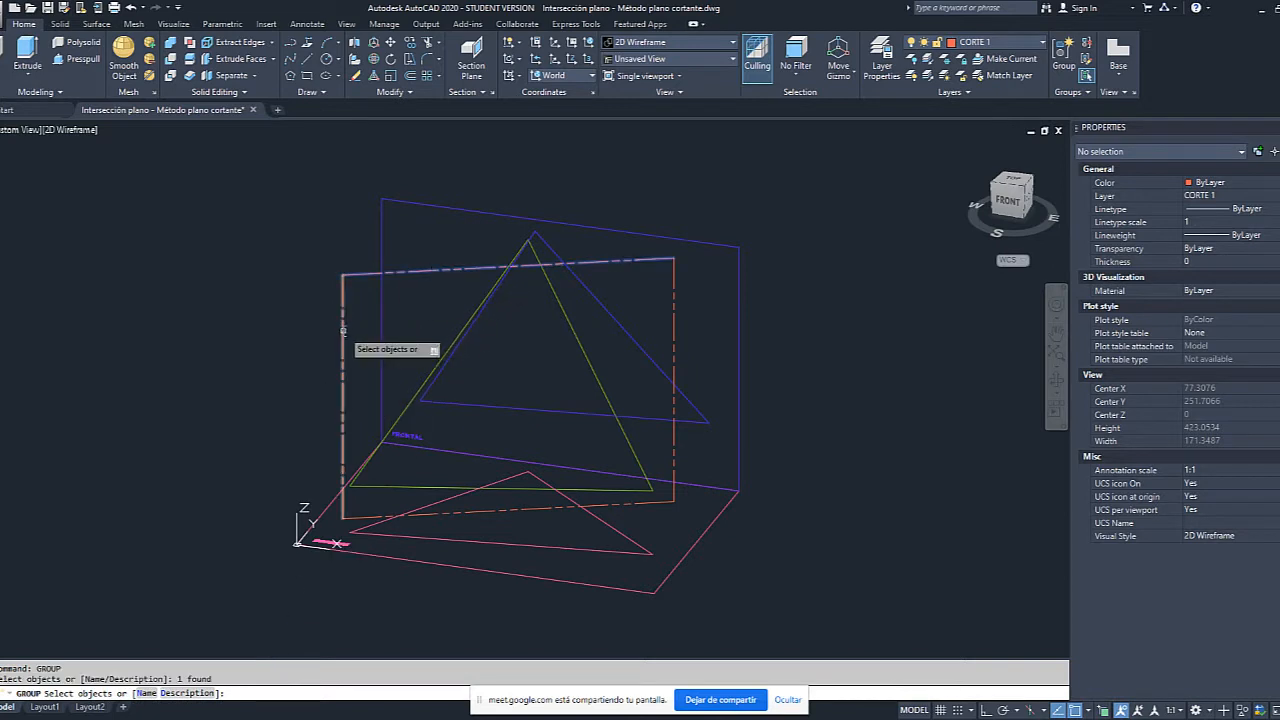
left_click(344, 340)
left_click(675, 358)
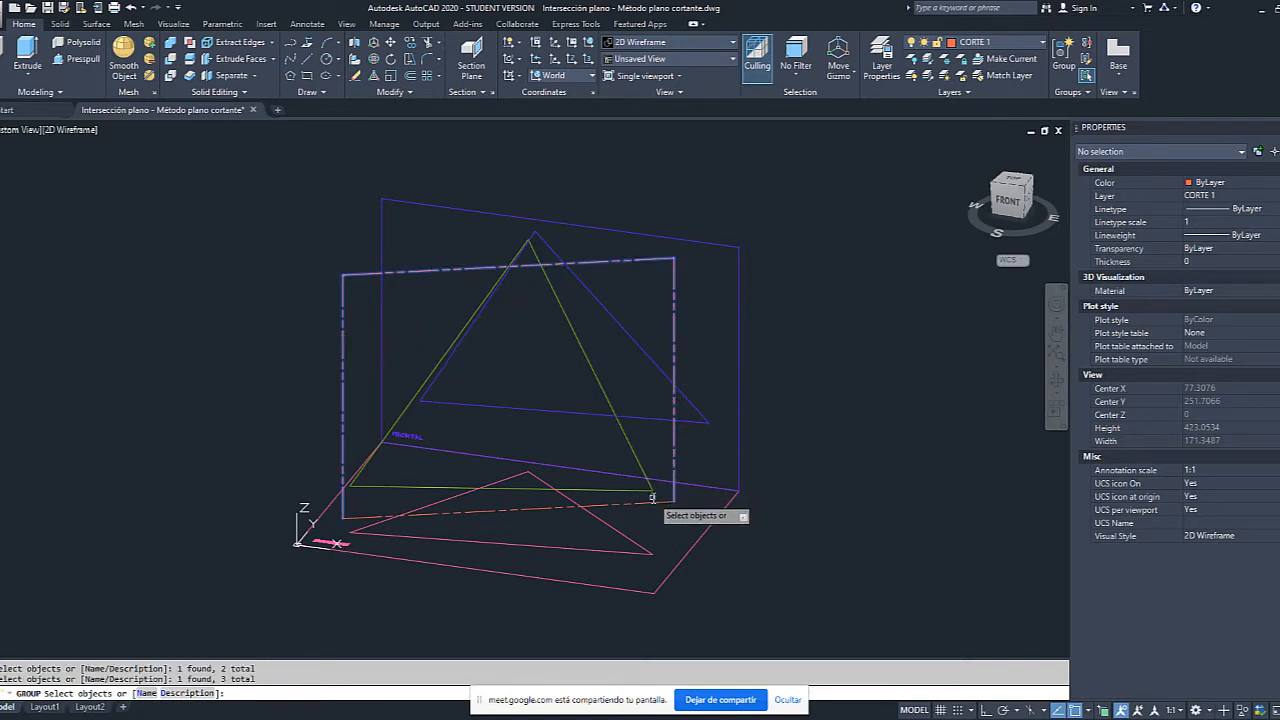
left_click(653, 503)
key("Return")
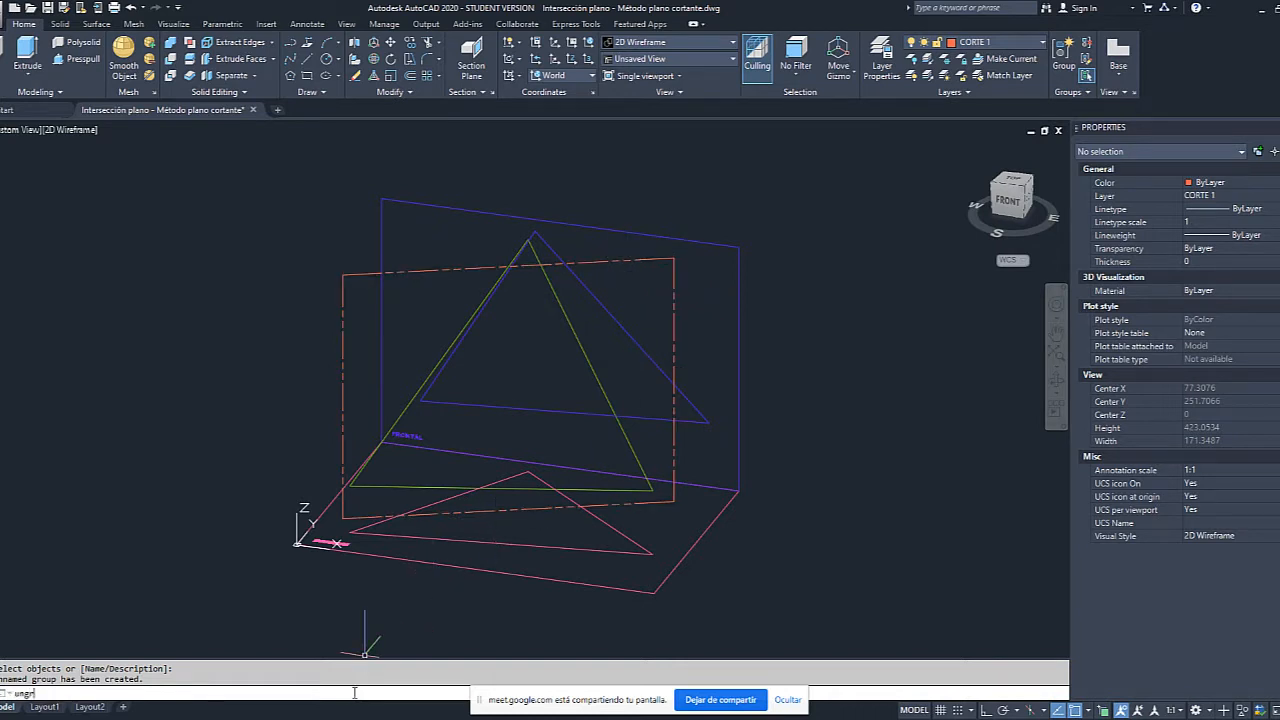
Ungroup the cutting-plane rectangle, and undo the ungrouping.
type("ou")
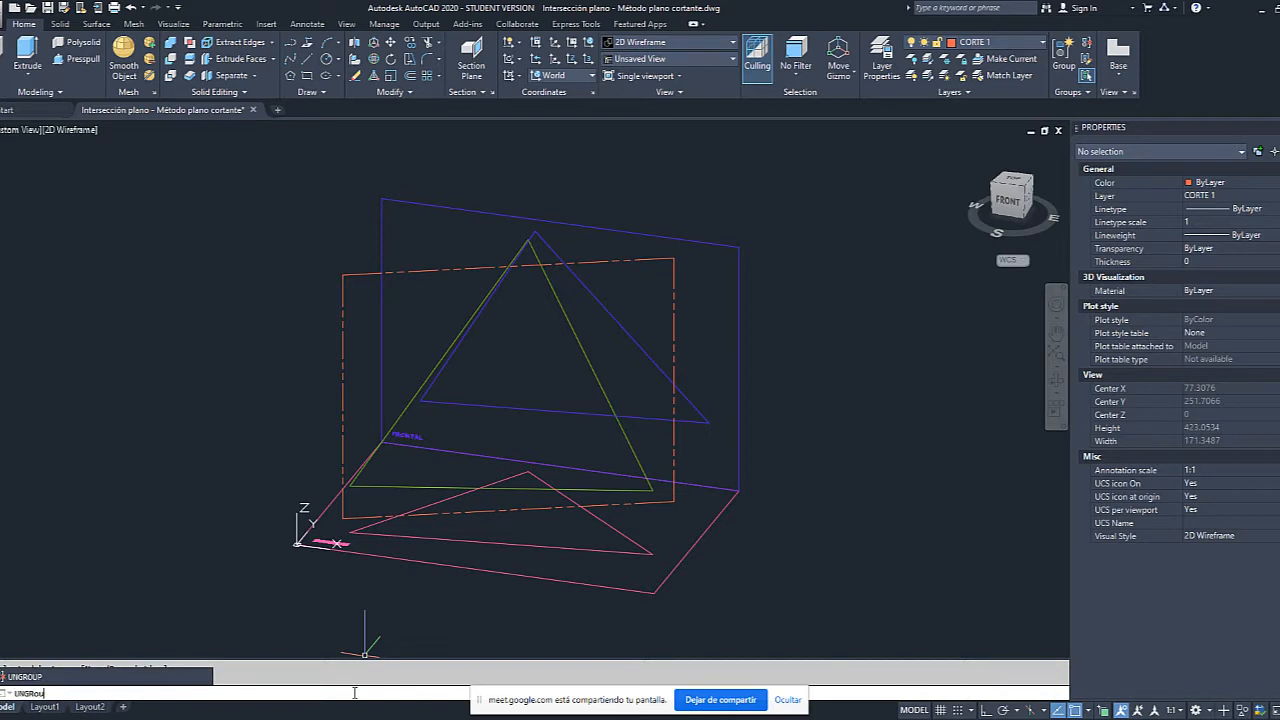
key("BackSpace")
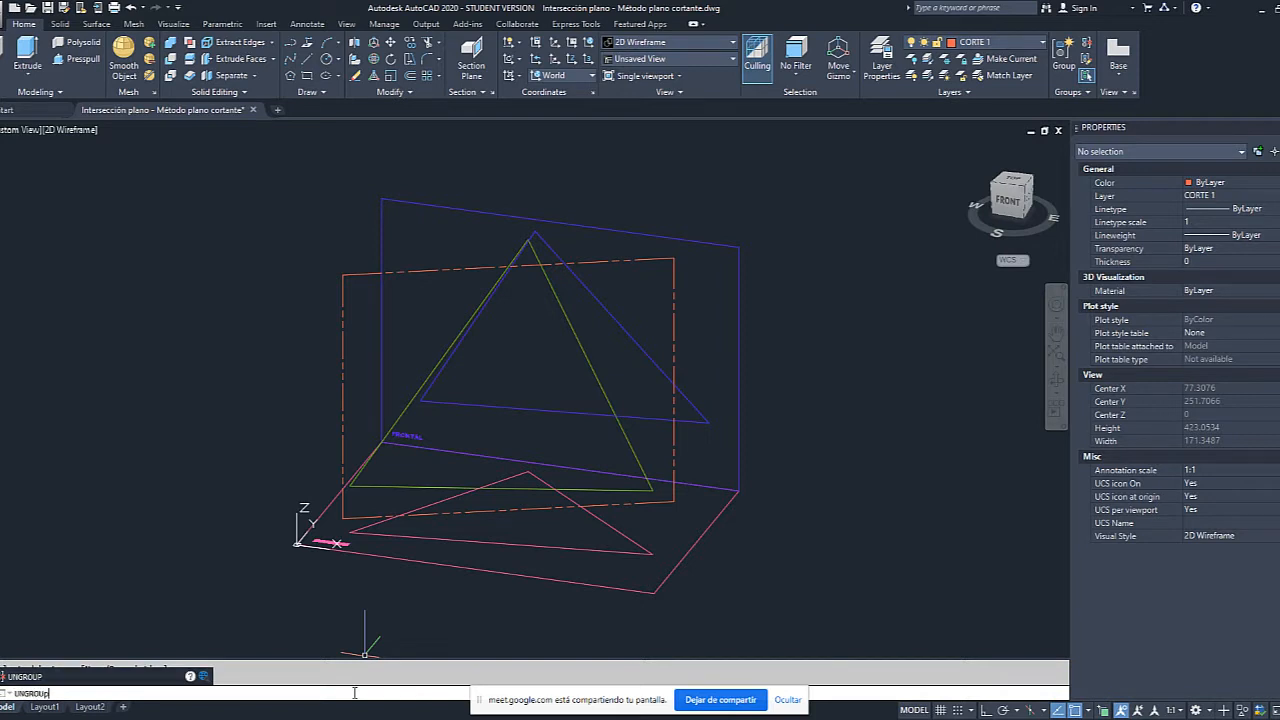
key("Return")
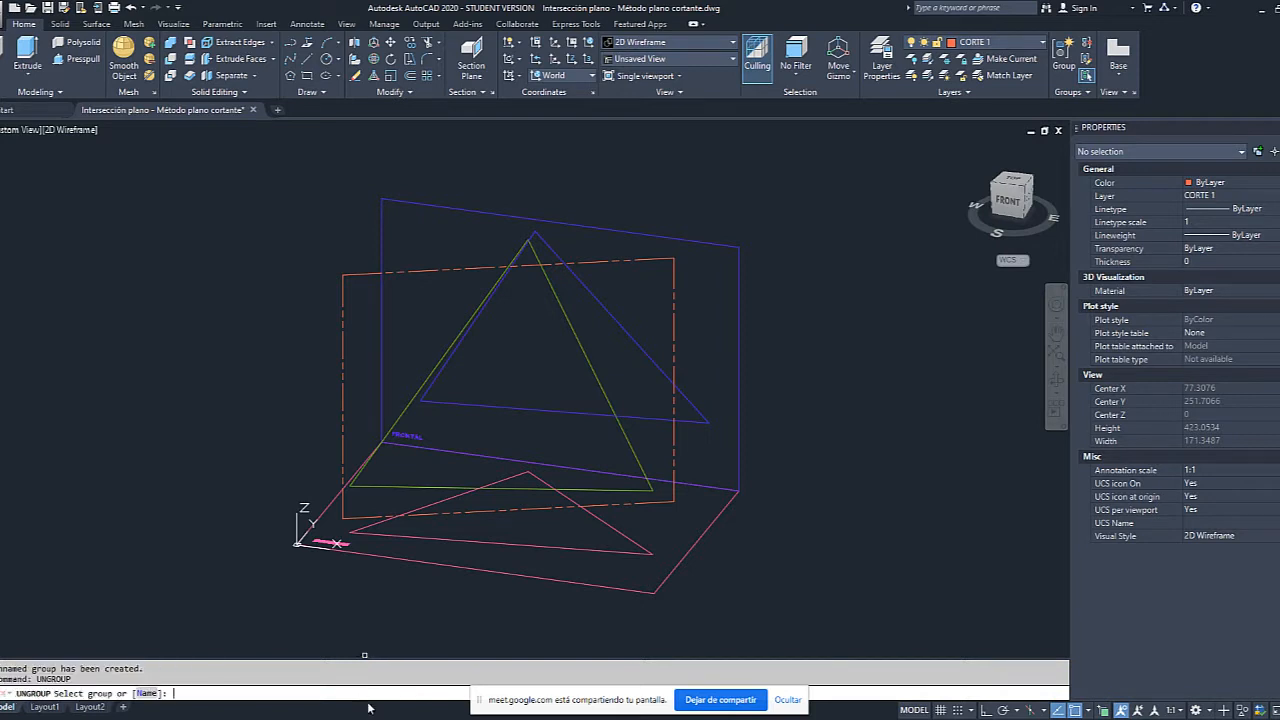
left_click(467, 268)
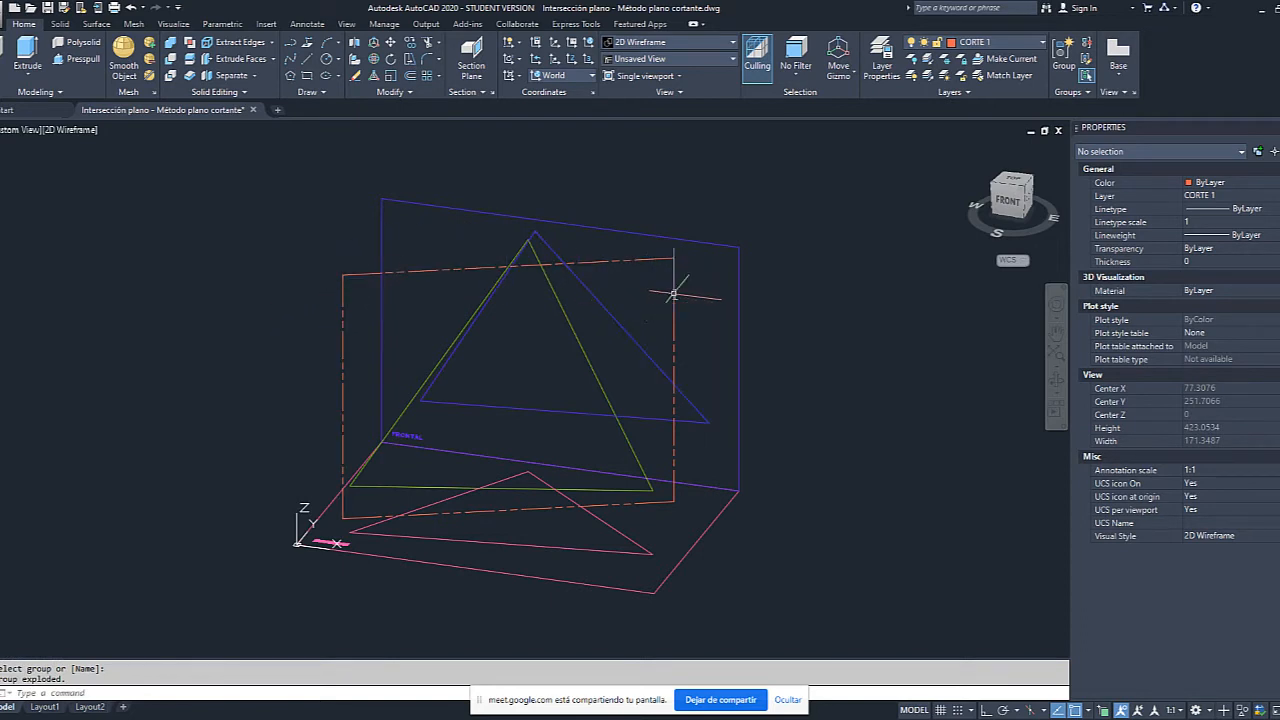
left_click(131, 8)
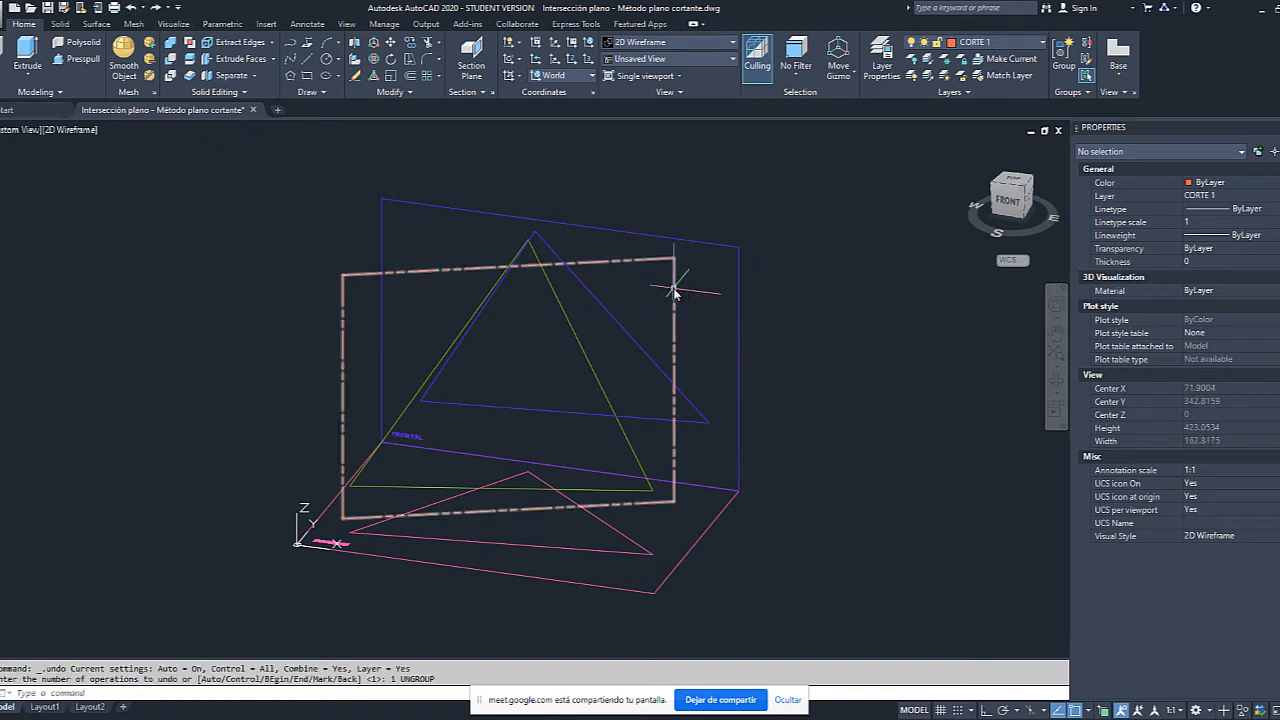
Orbit around the grouped cutting plane to examine where it crosses the green triangle's edges relative to the frontal and superior projections.
left_click(1056, 383)
left_click_drag(837, 457, 305, 417)
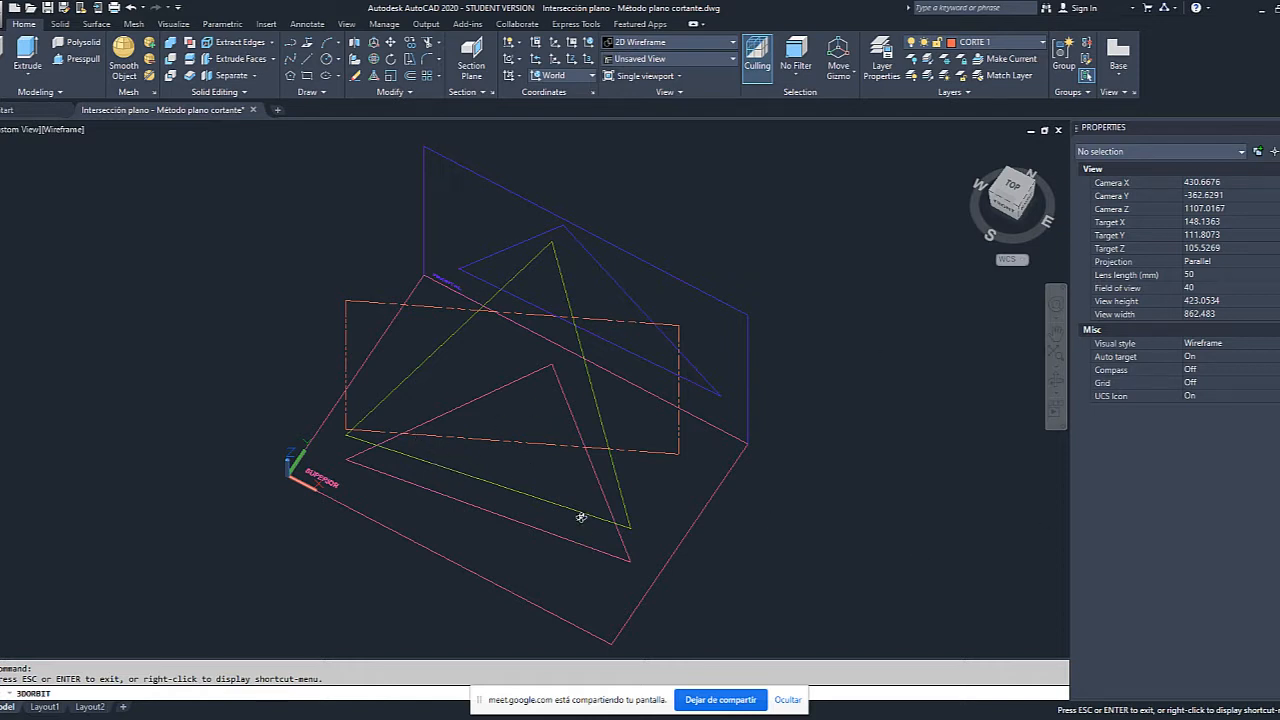
left_click_drag(581, 517, 544, 409)
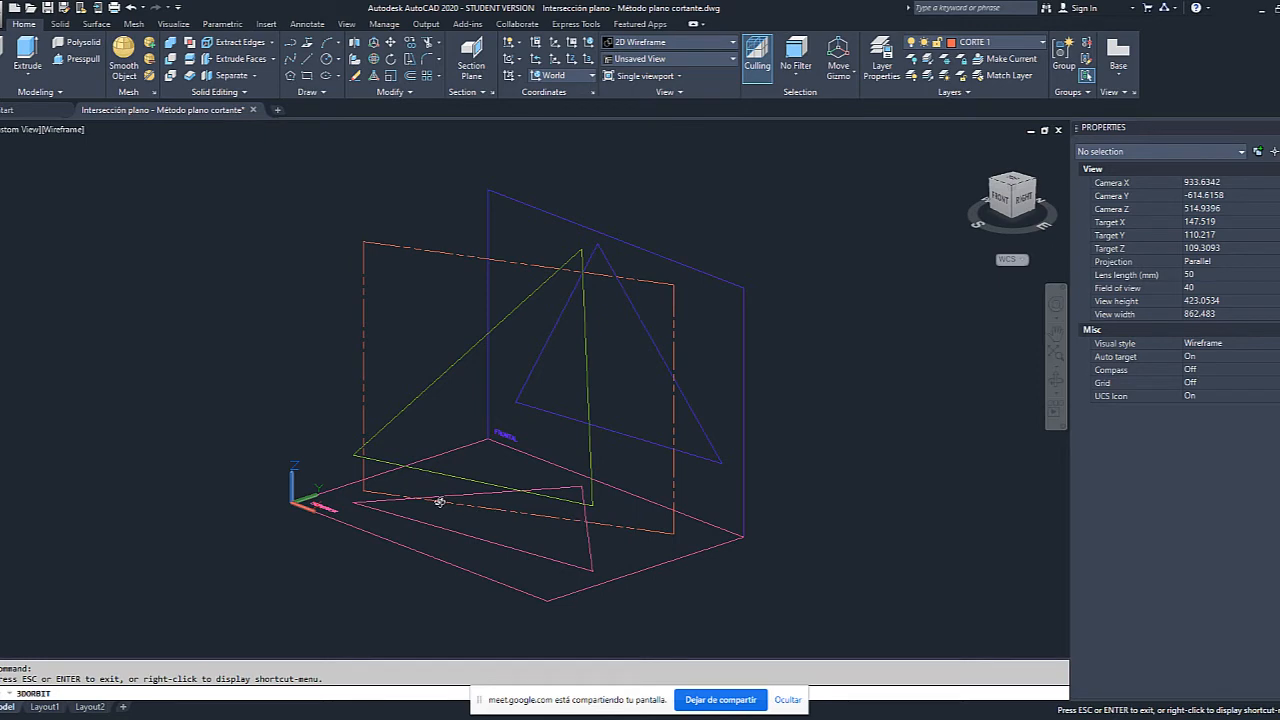
left_click_drag(586, 528, 495, 449)
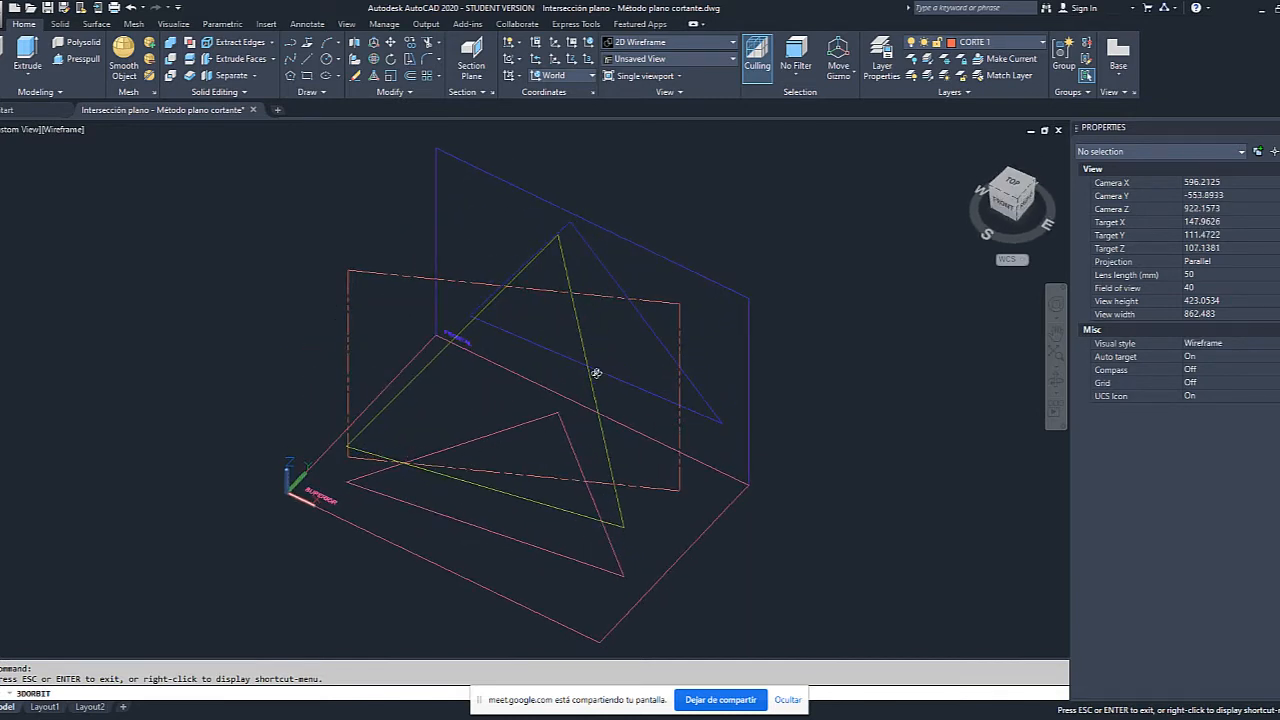
left_click_drag(607, 411, 485, 344)
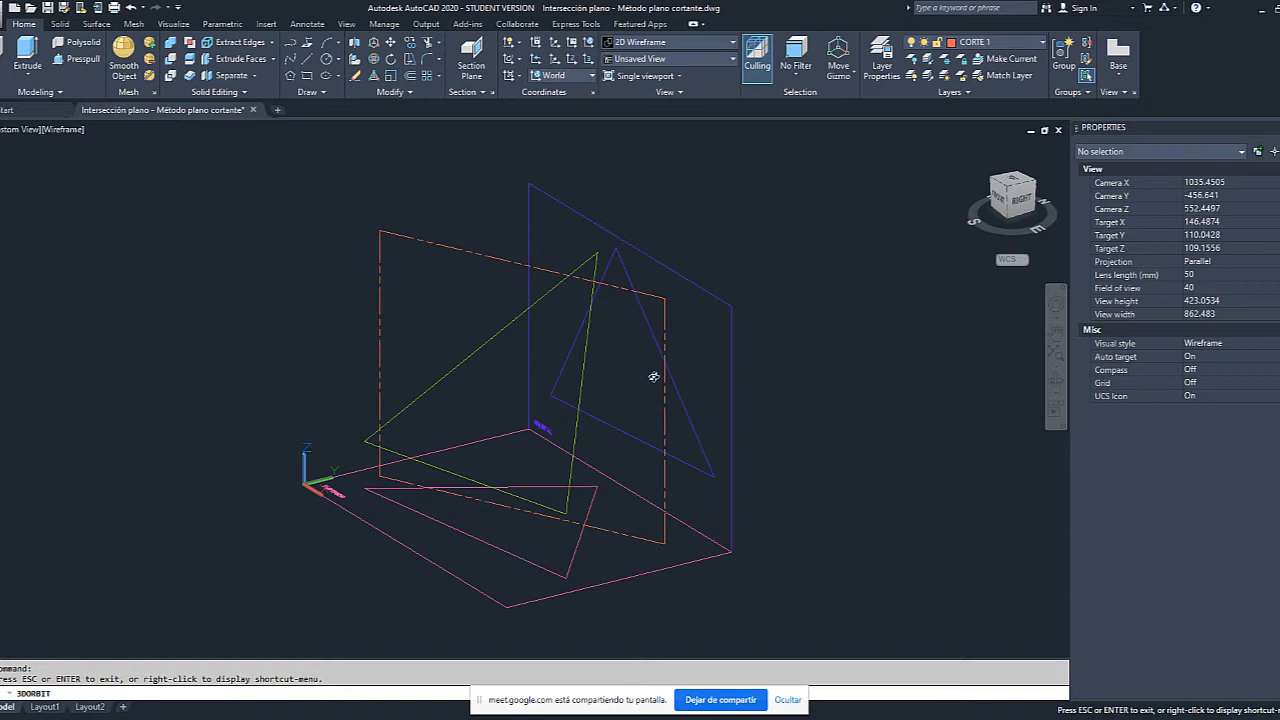
left_click_drag(709, 407, 686, 429)
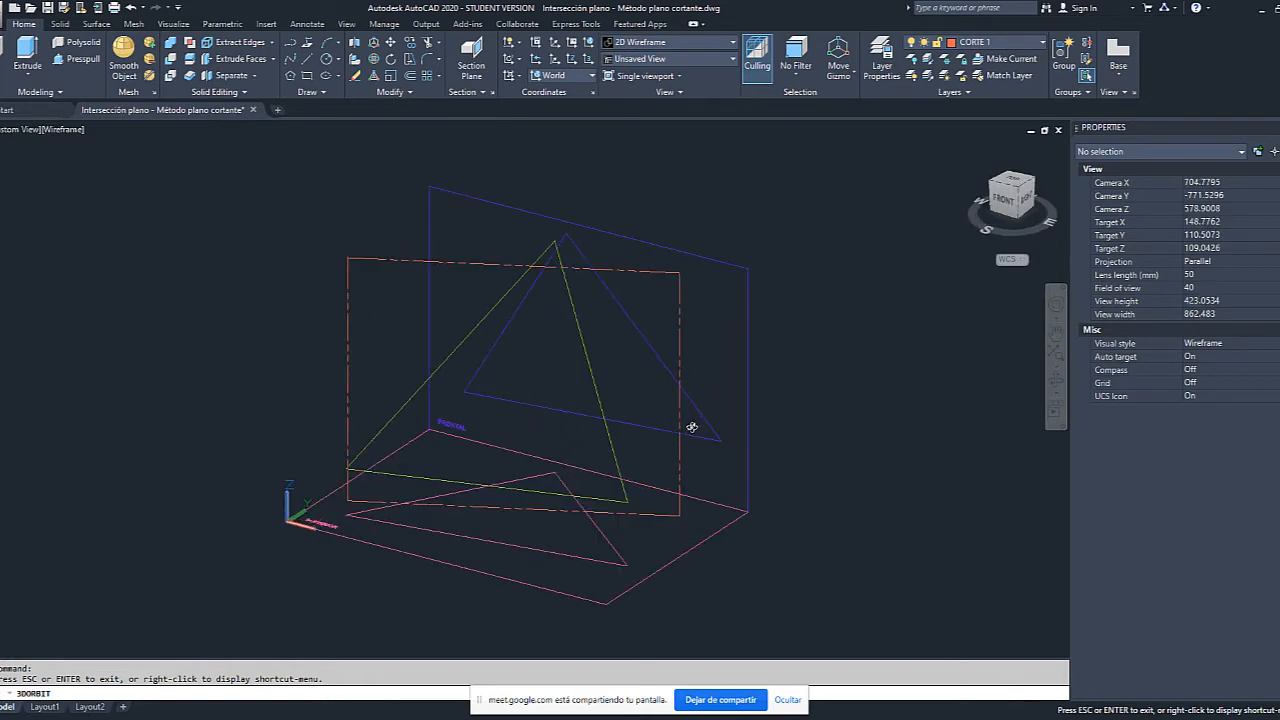
left_click_drag(692, 427, 720, 496)
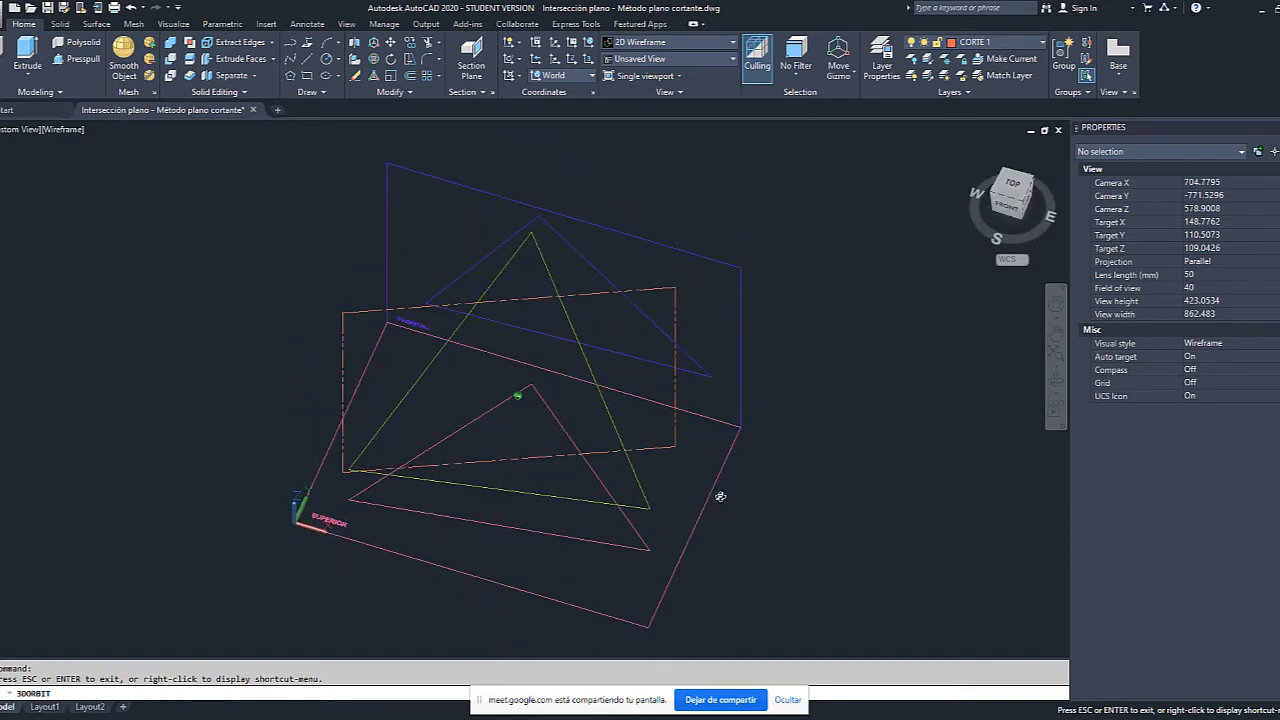
left_click_drag(720, 496, 512, 623)
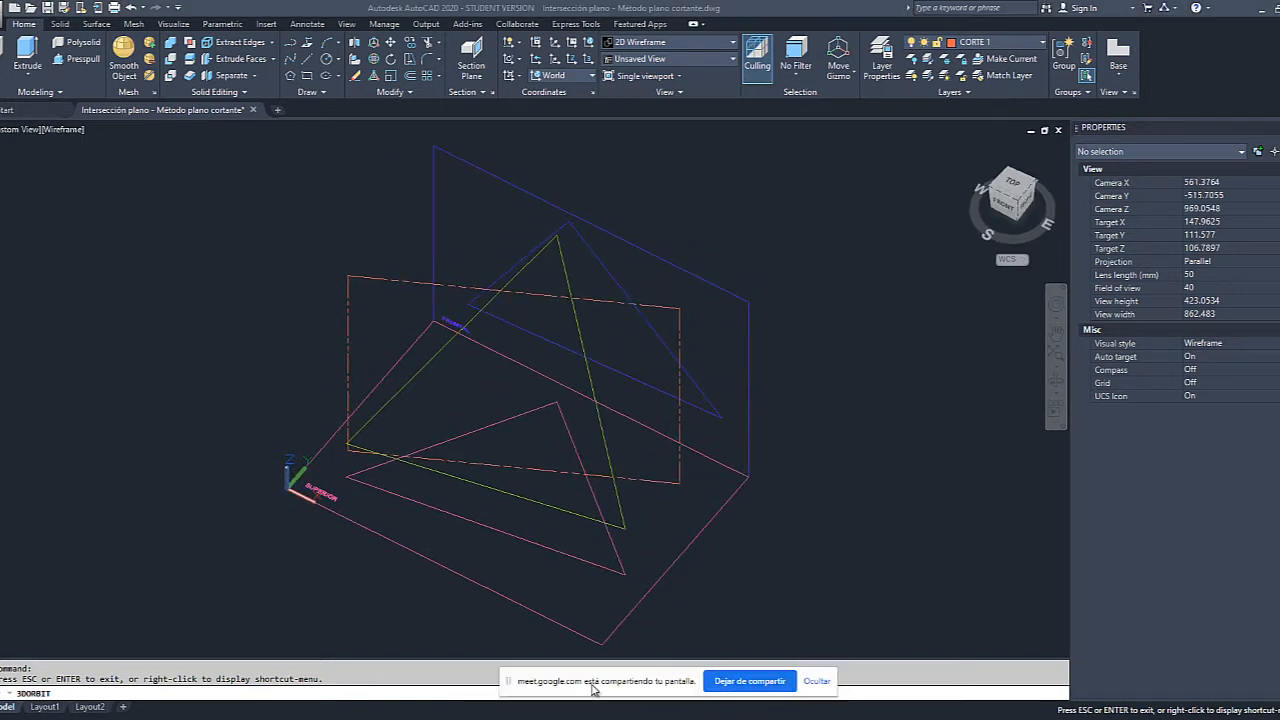
left_click(818, 678)
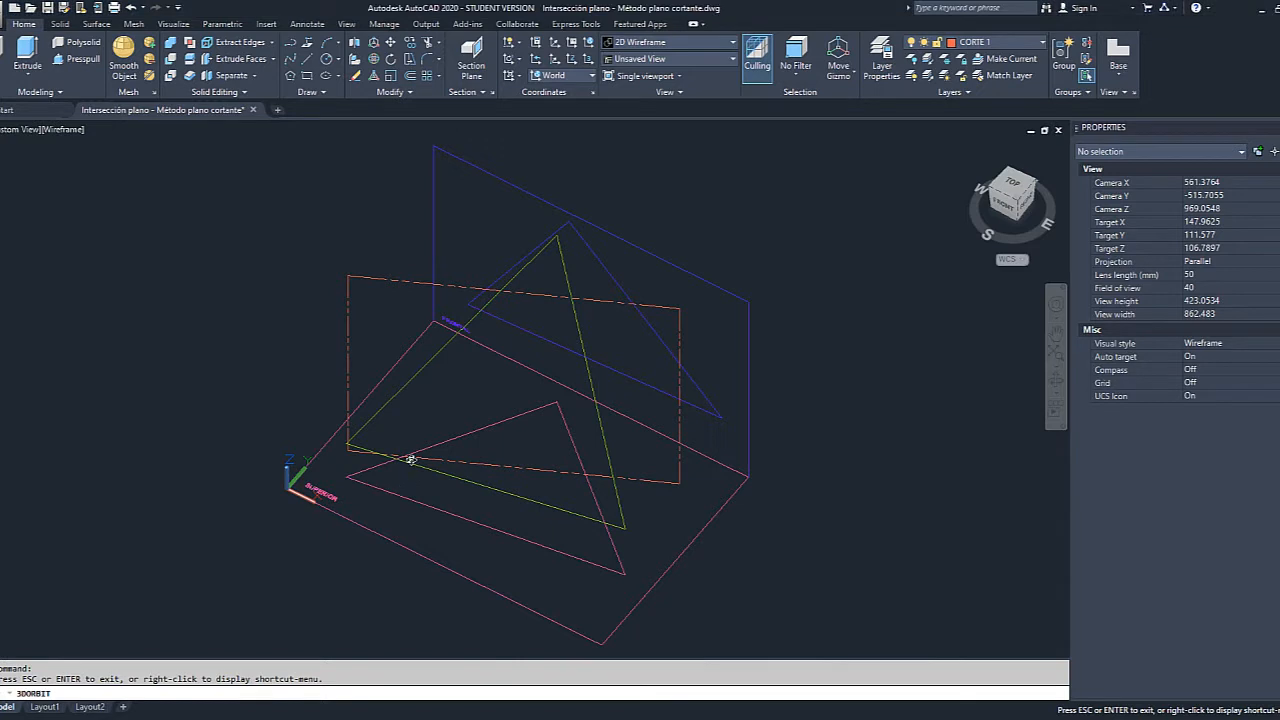
left_click_drag(410, 459, 474, 426)
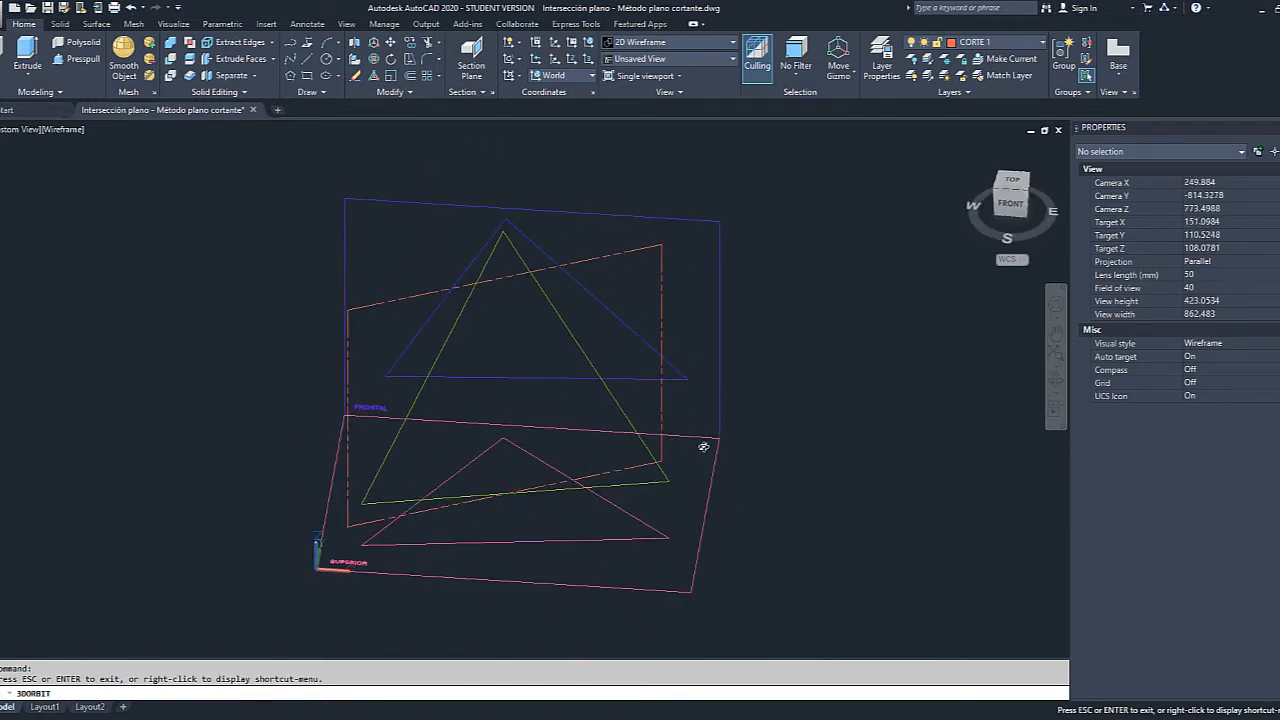
left_click_drag(605, 445, 480, 418)
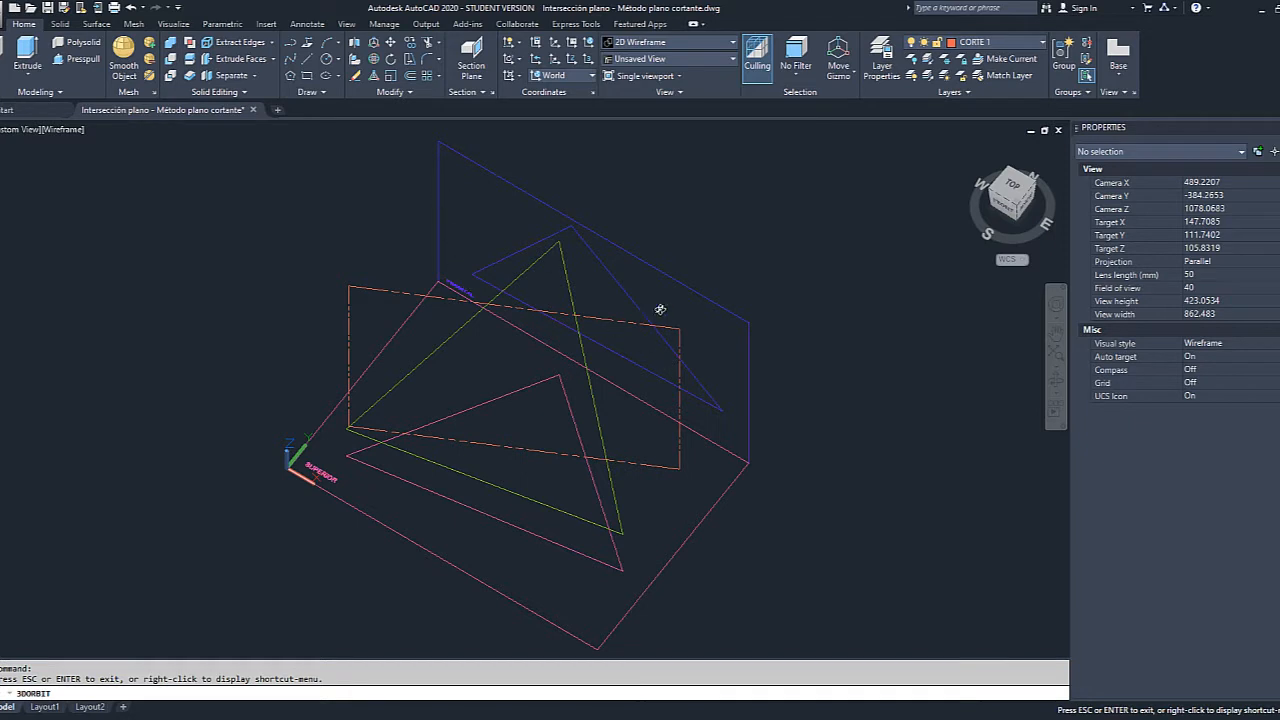
left_click_drag(660, 309, 713, 338)
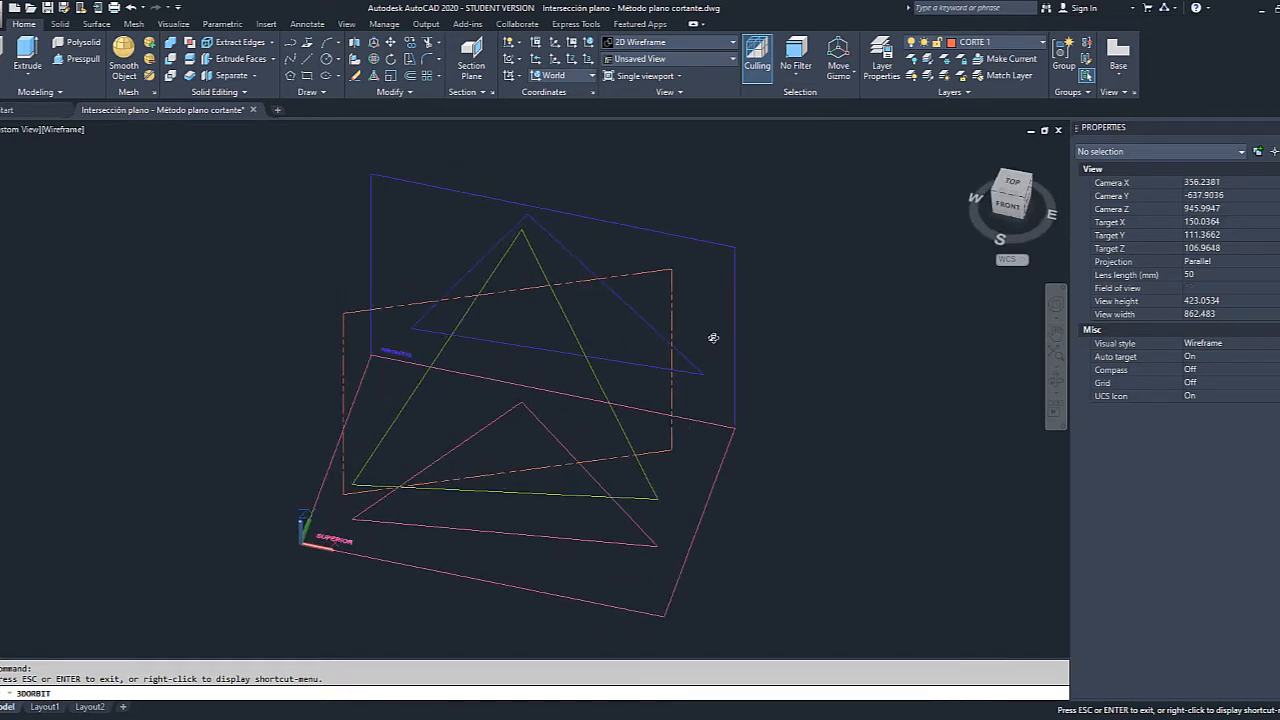
key("Escape")
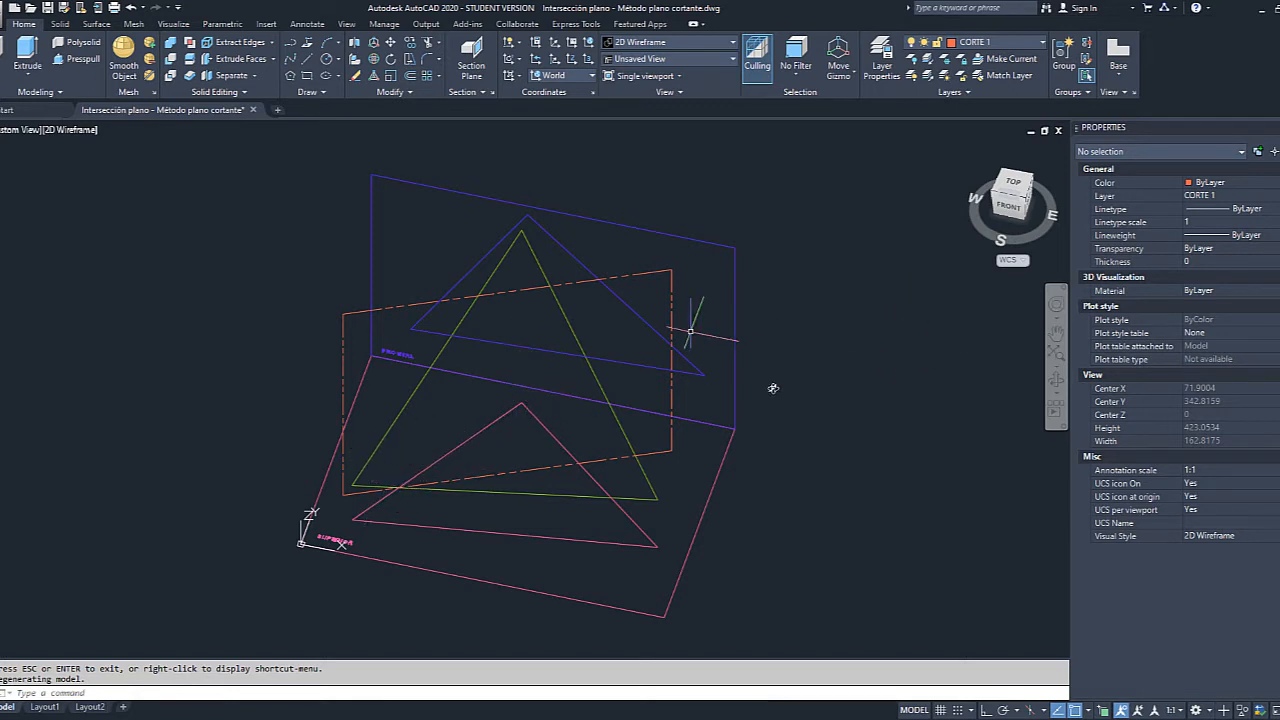
Make PROYECCIONES the current layer.
left_click(1055, 380)
left_click_drag(743, 406, 737, 423)
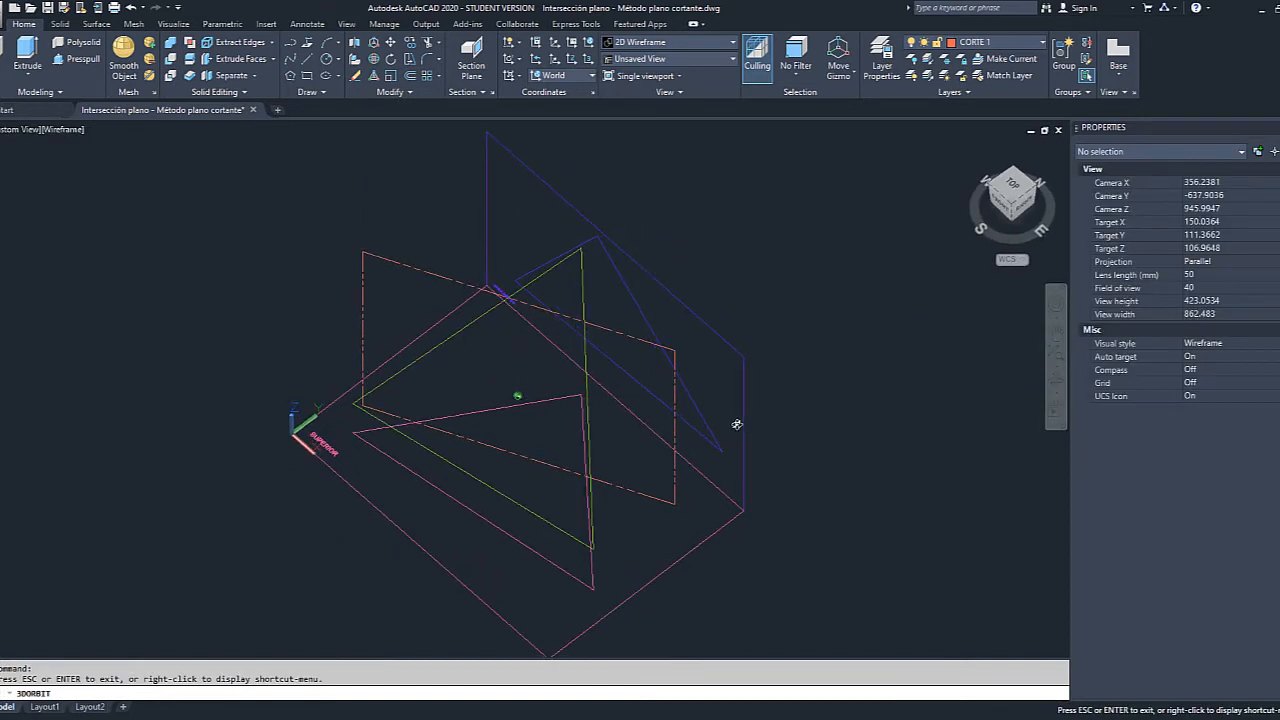
left_click(1040, 44)
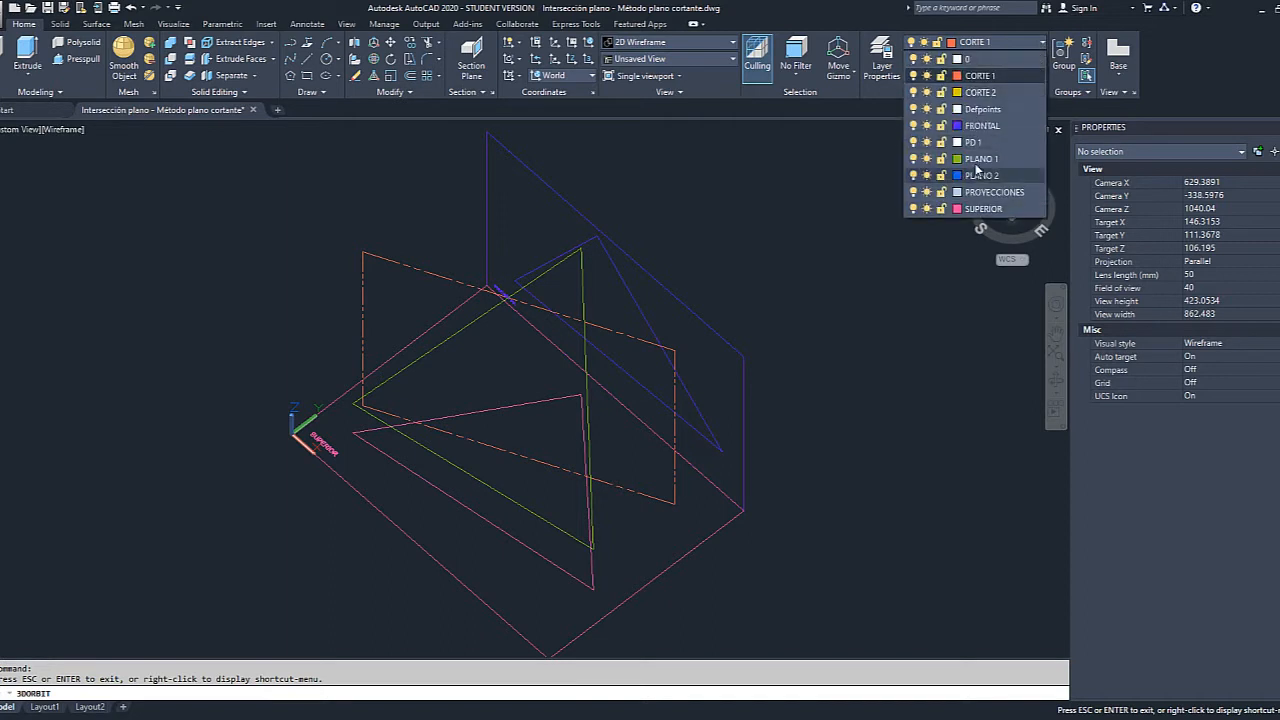
left_click(990, 192)
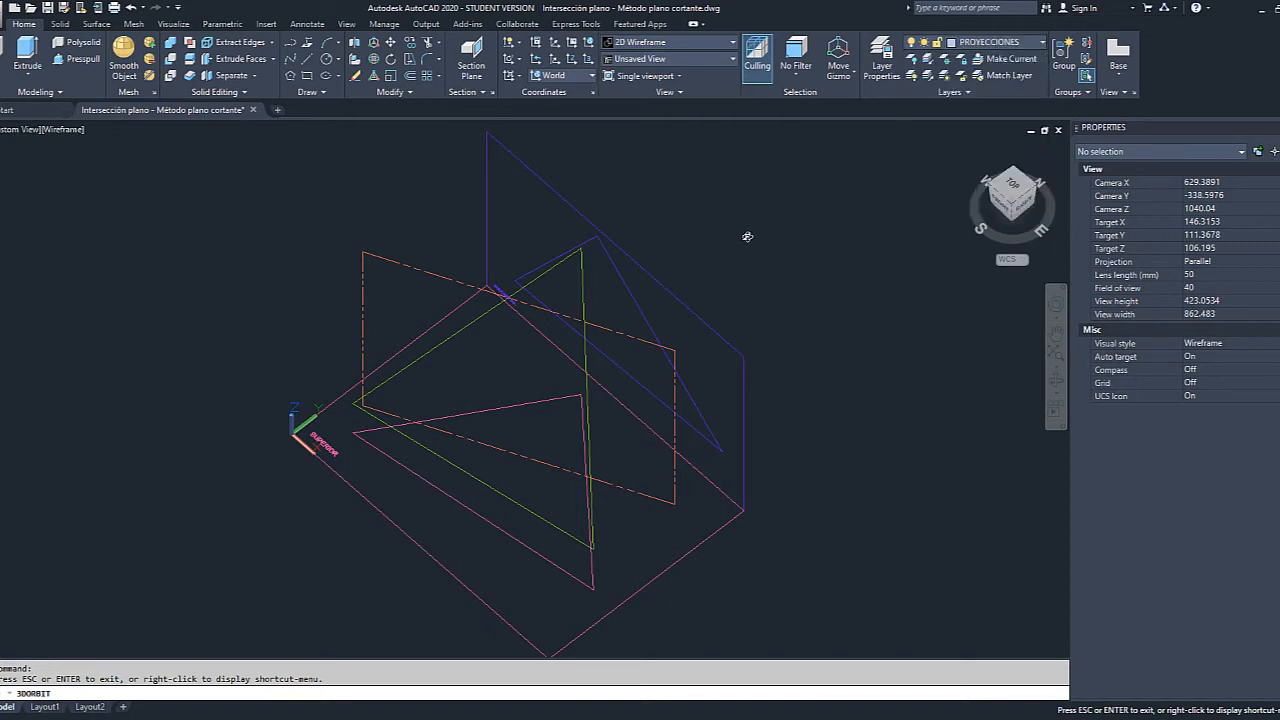
left_click_drag(503, 421, 589, 449)
left_click_drag(500, 381, 448, 347)
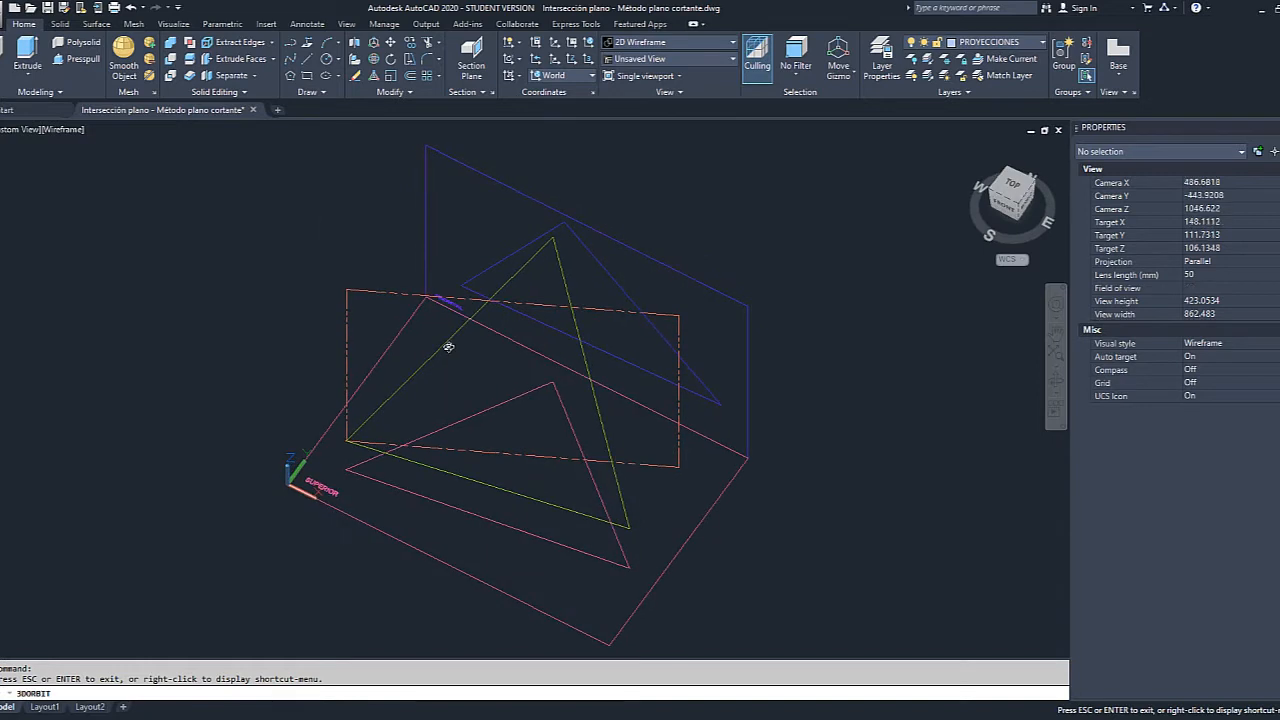
key("Escape")
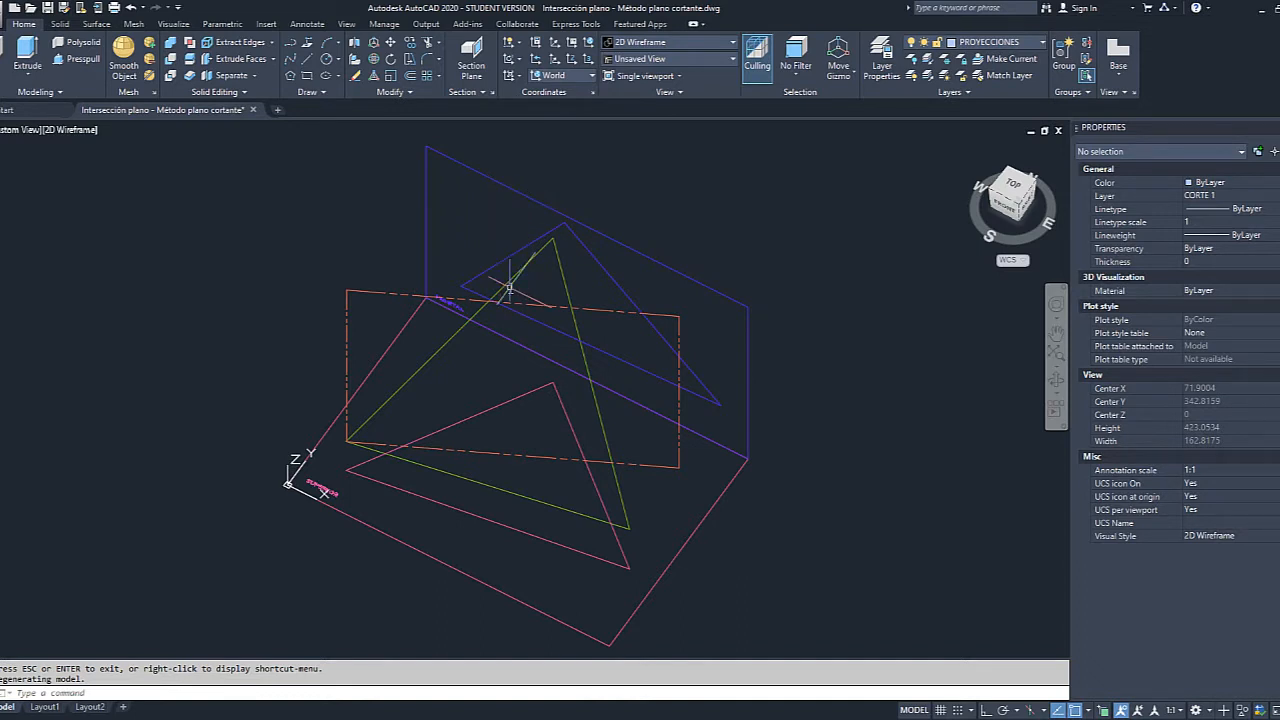
left_click(307, 59)
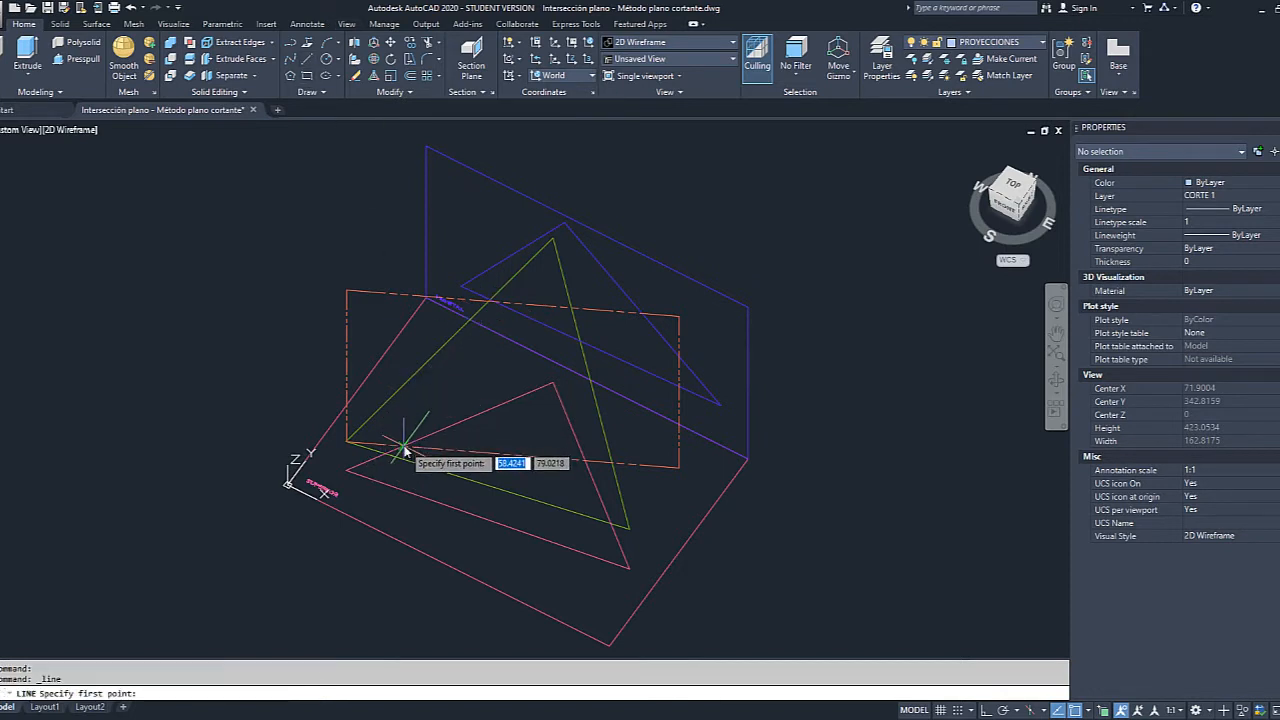
scroll(405, 452, "up", 8)
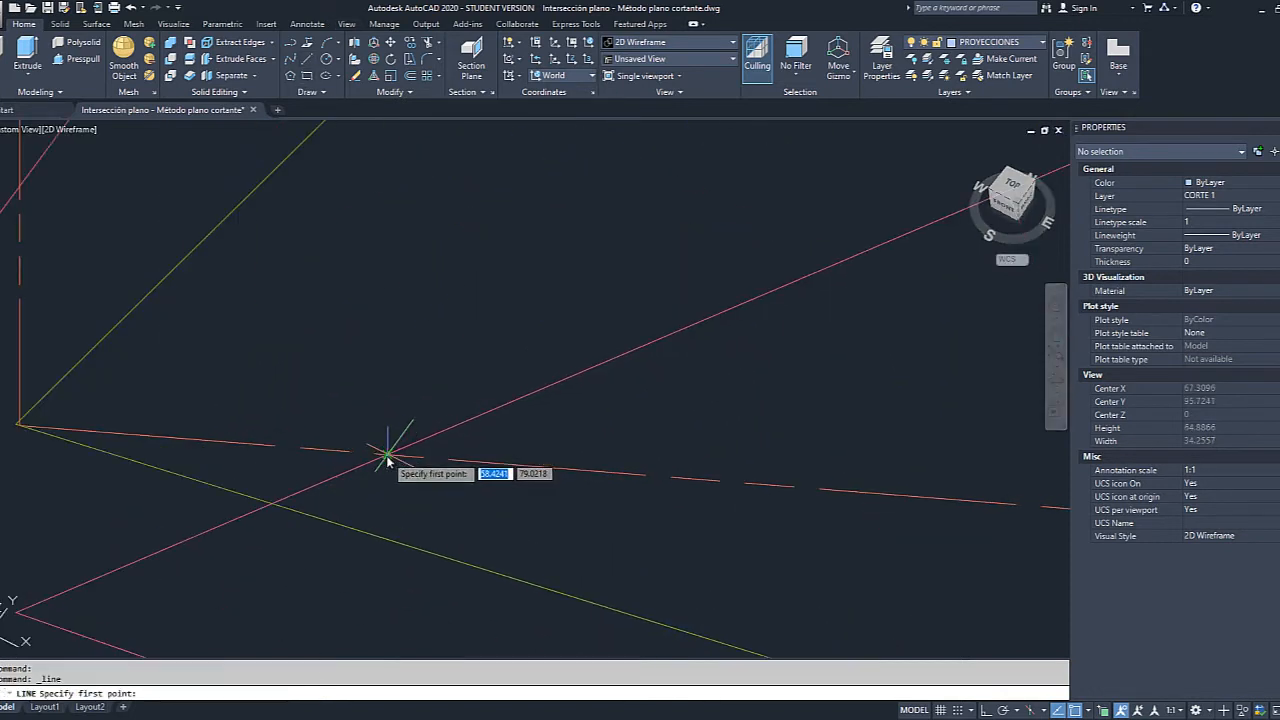
left_click(387, 458)
scroll(447, 300, "down", 2)
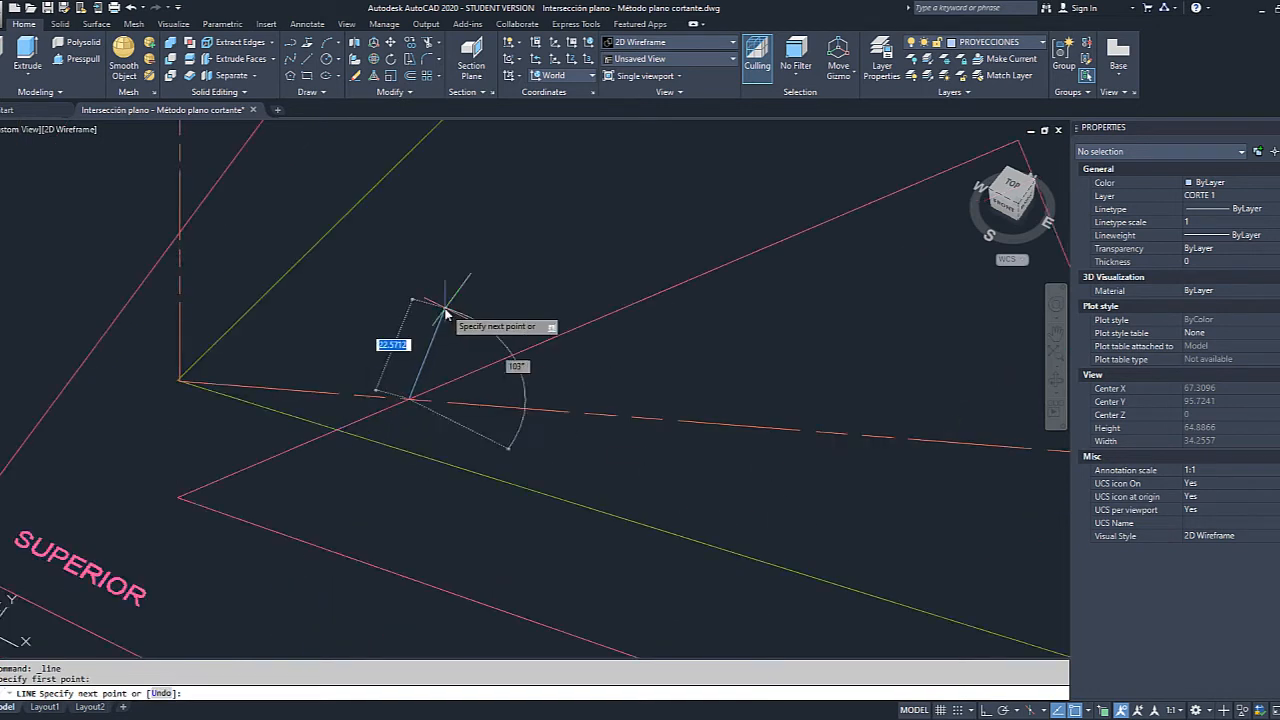
scroll(460, 322, "down", 2)
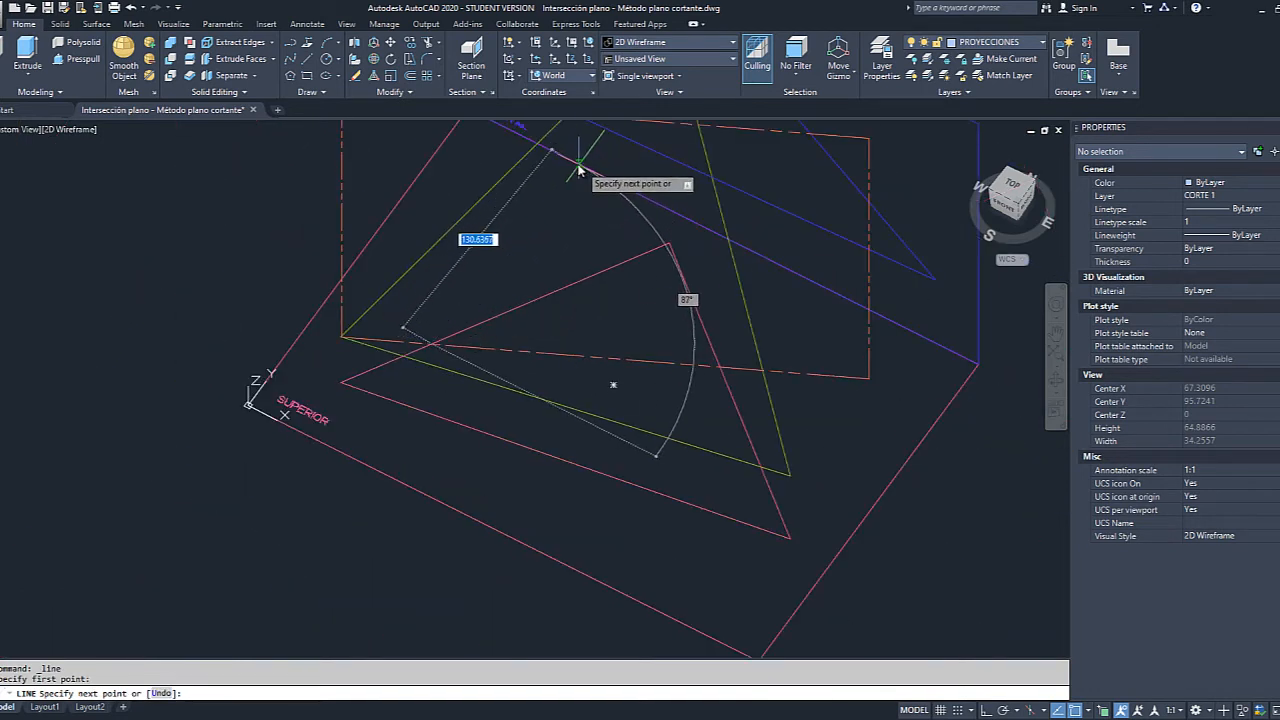
left_click(1088, 710)
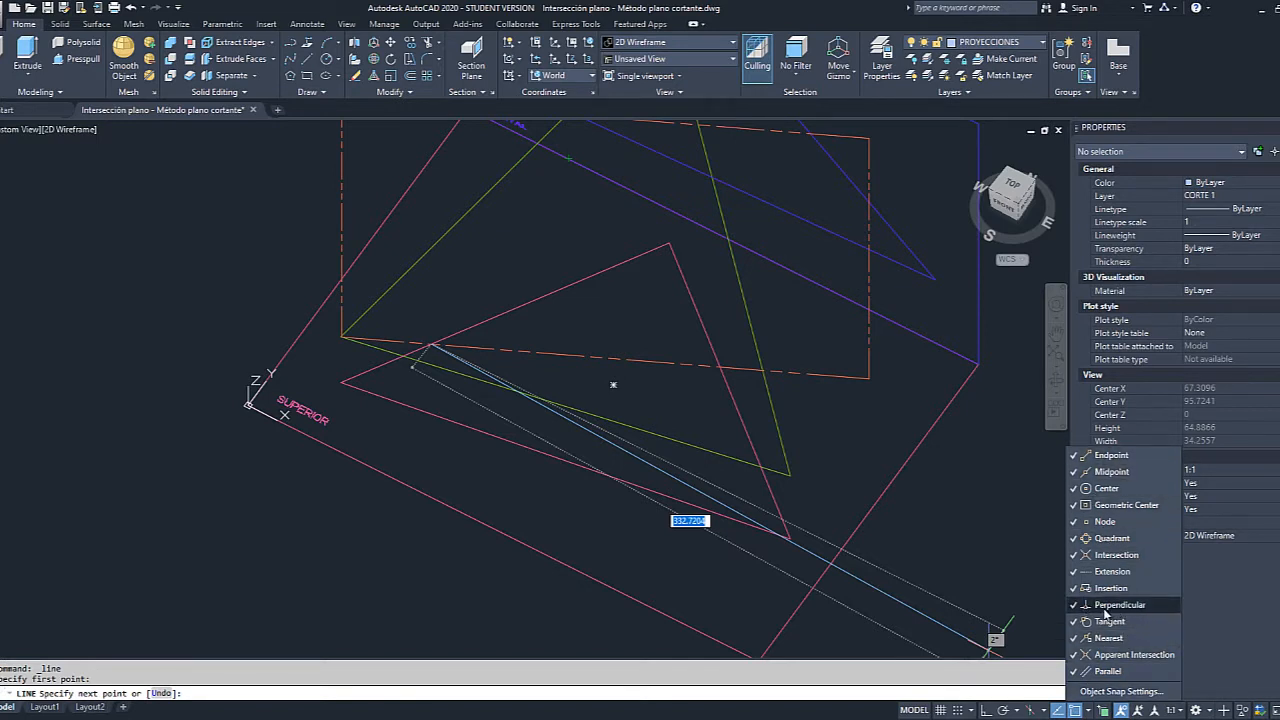
left_click(489, 4)
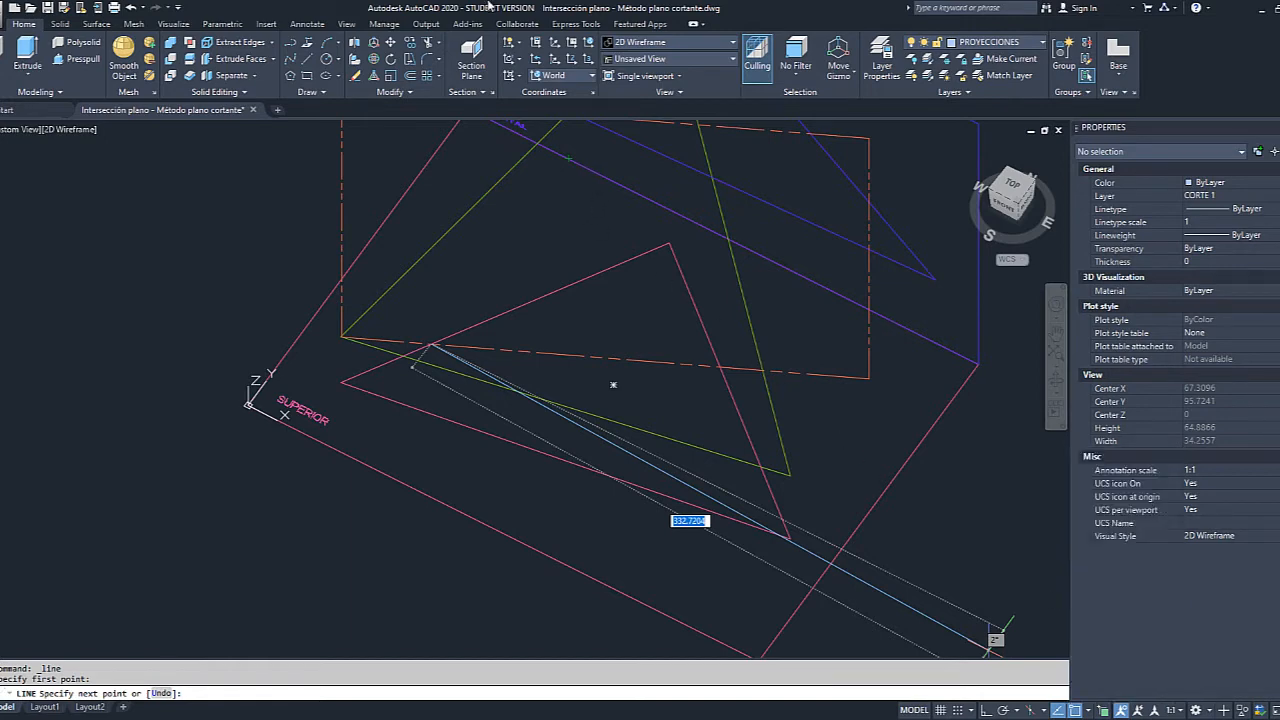
key("Escape")
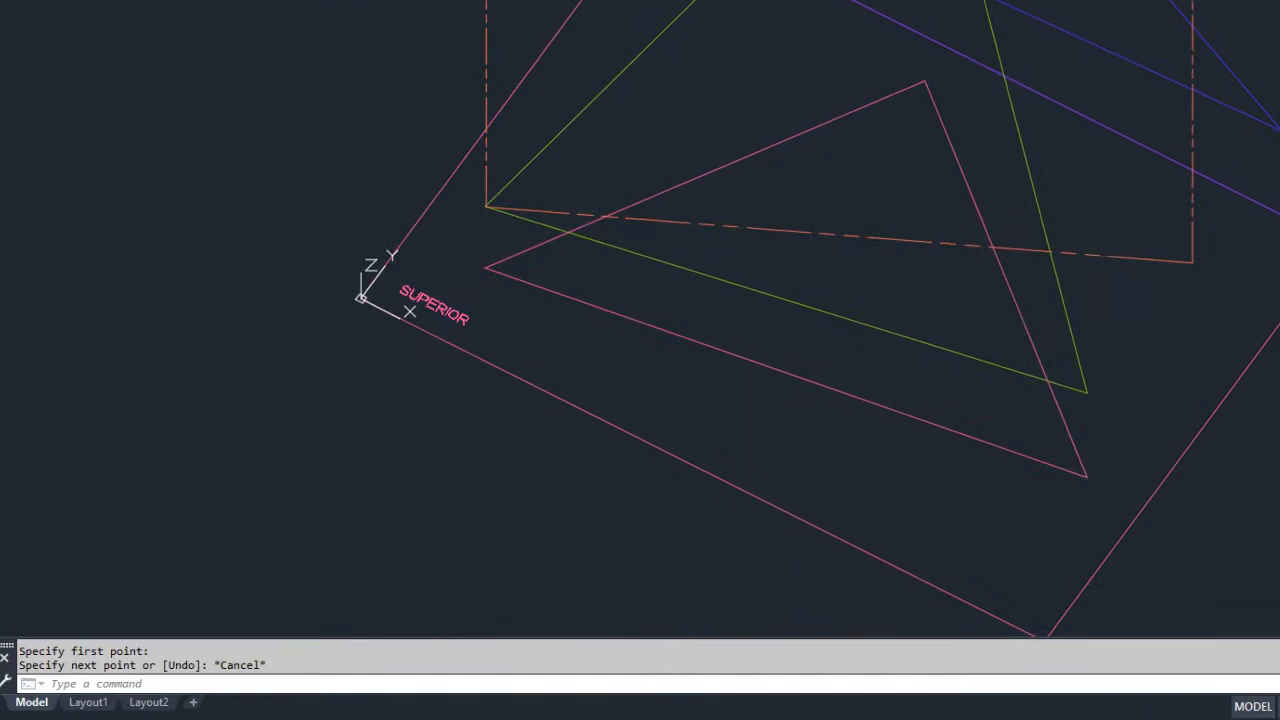
type("L")
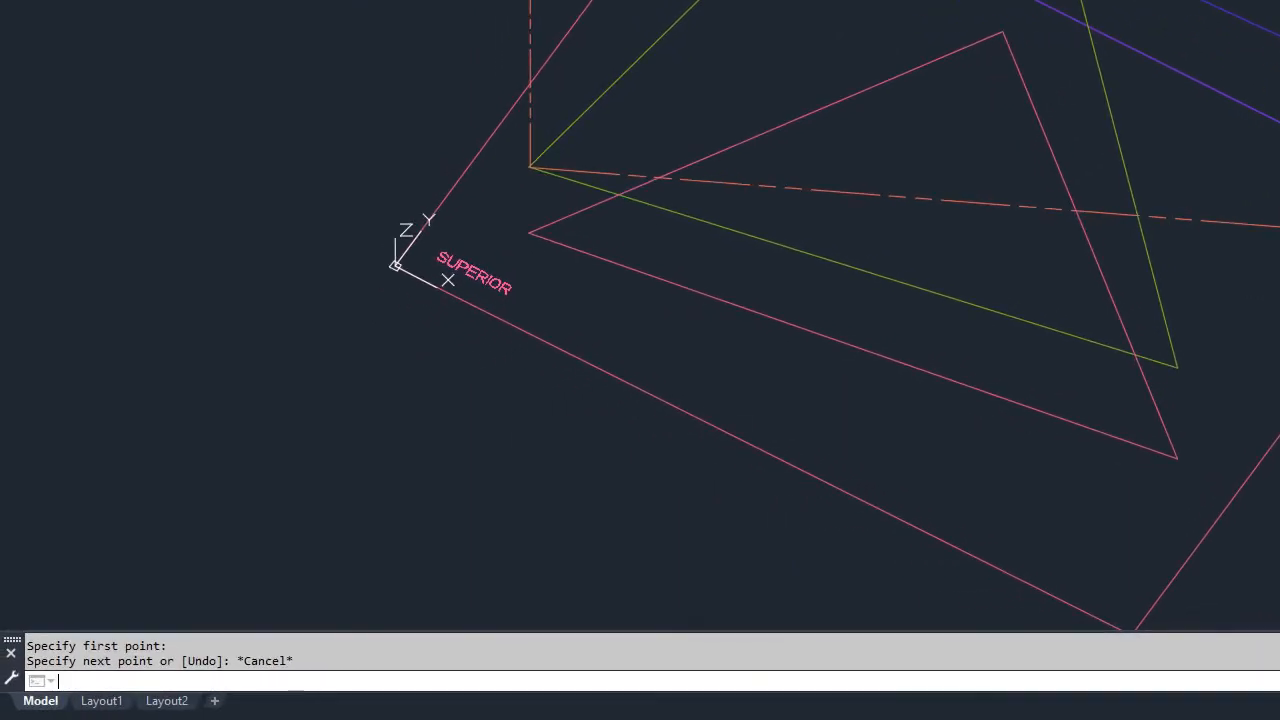
key("Return")
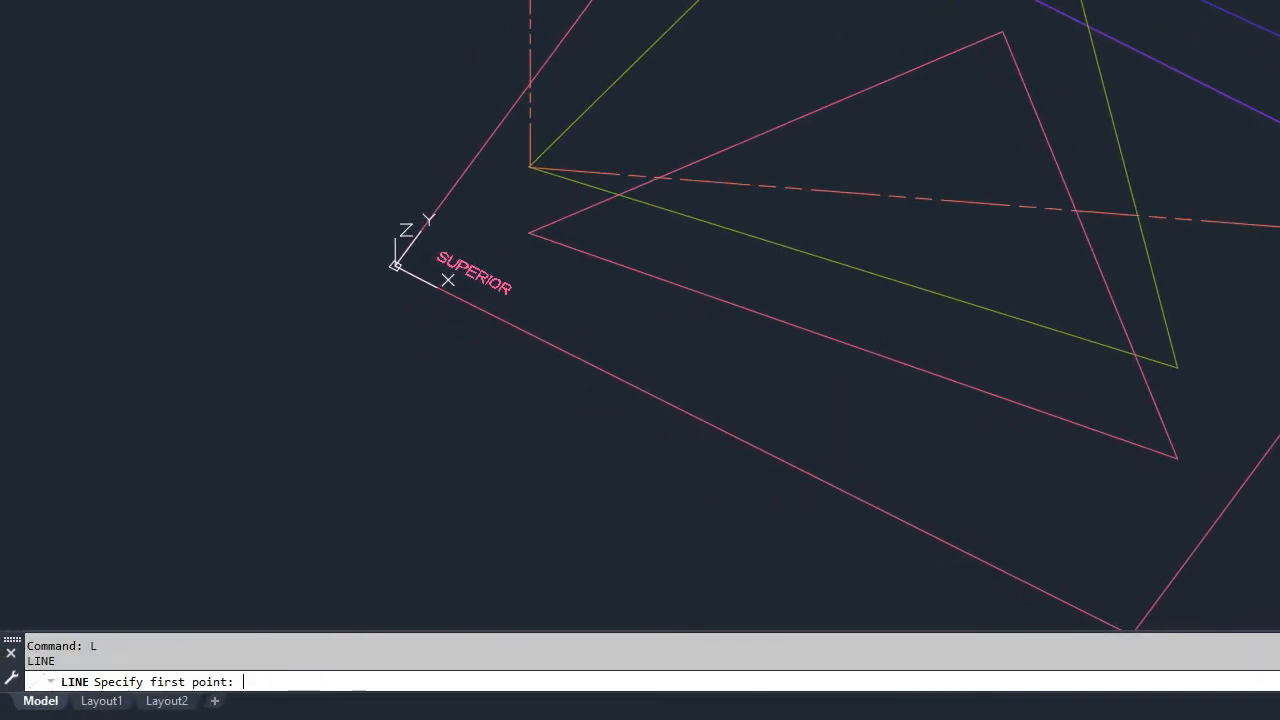
left_click(659, 179)
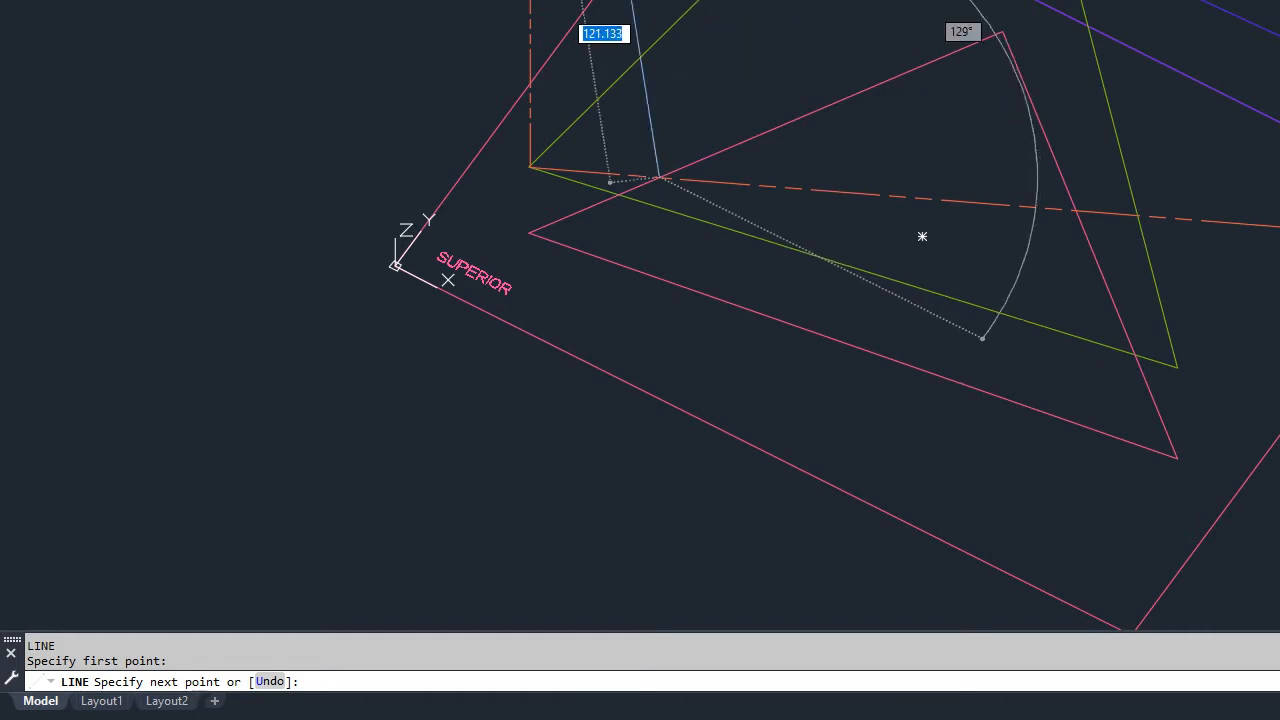
key("Escape")
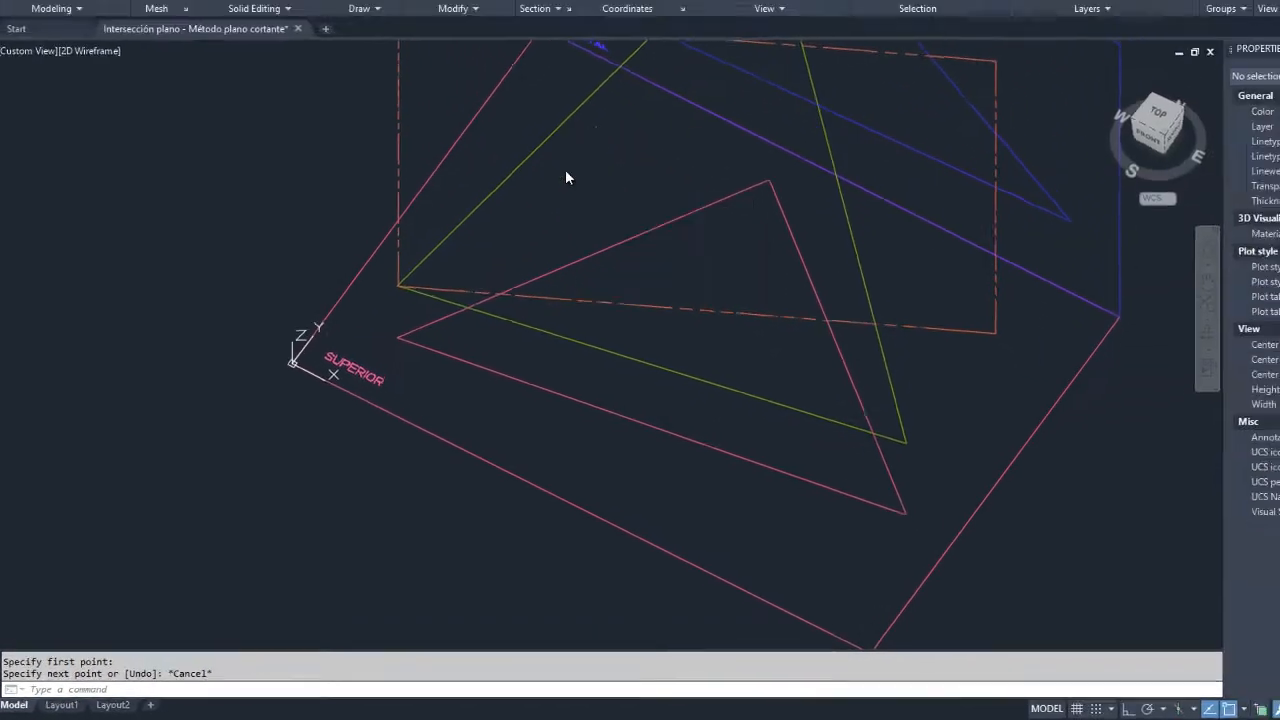
type("L")
key("Return")
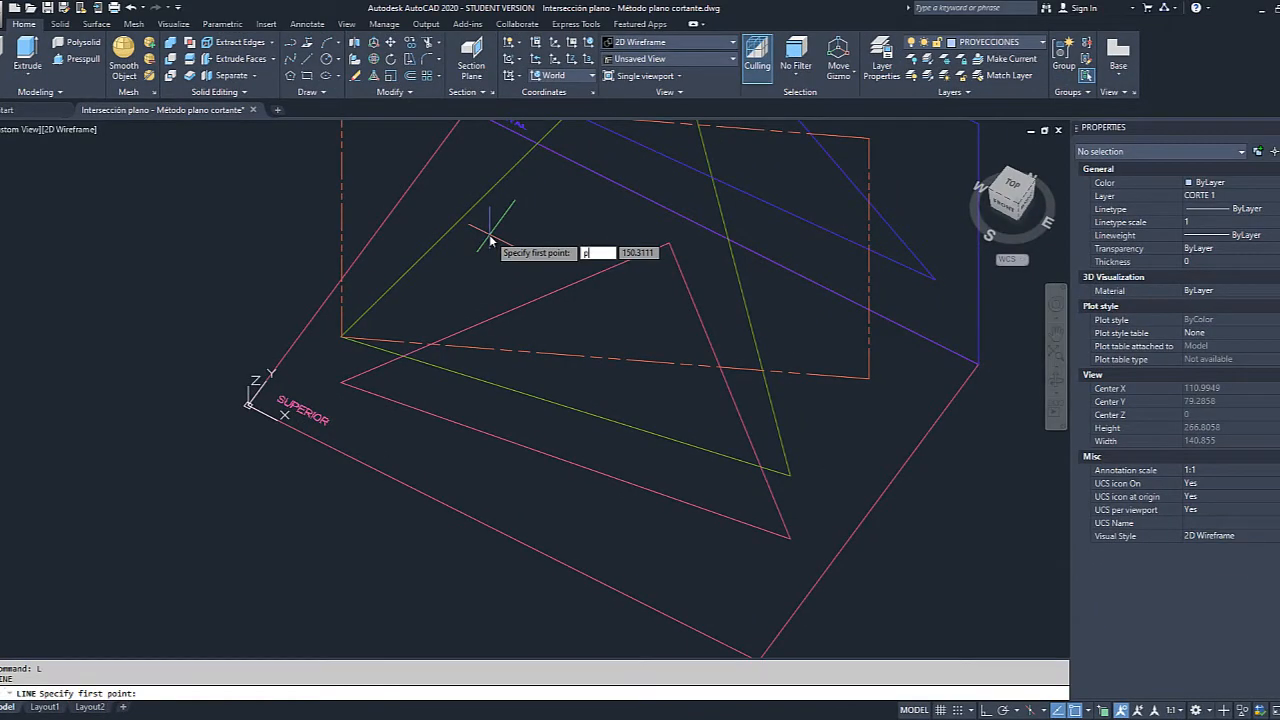
type("per")
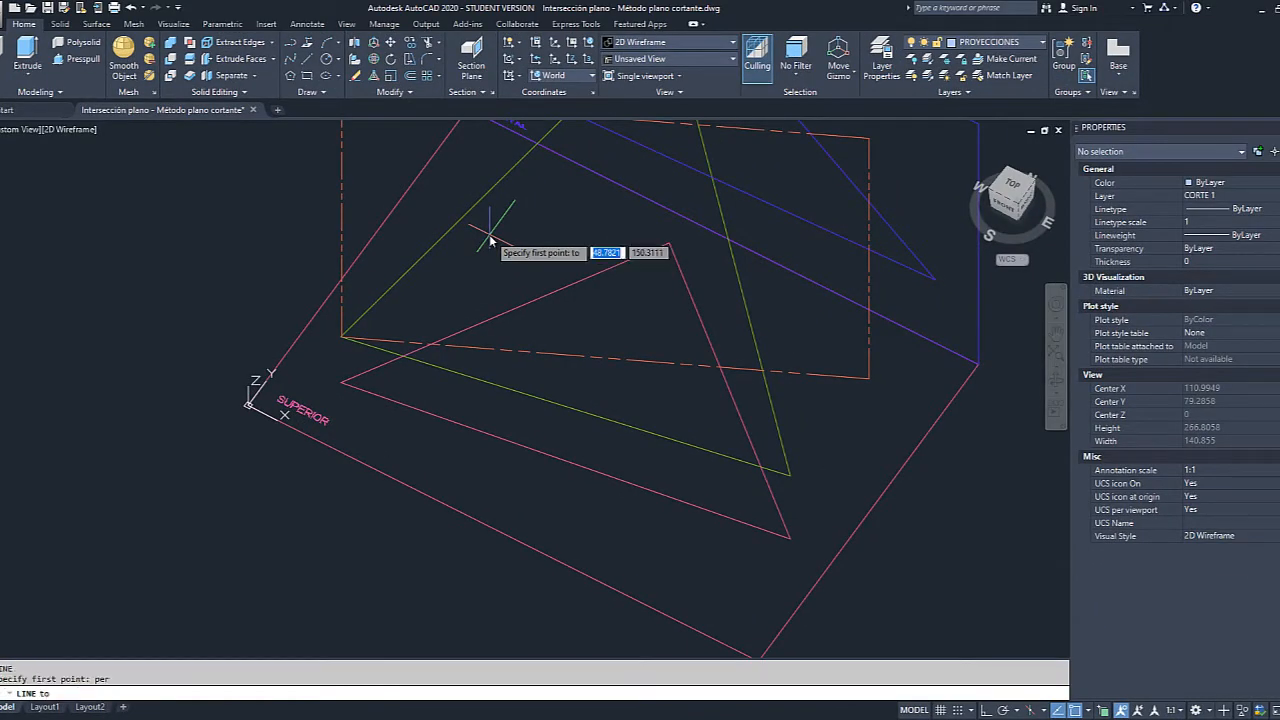
key("Return")
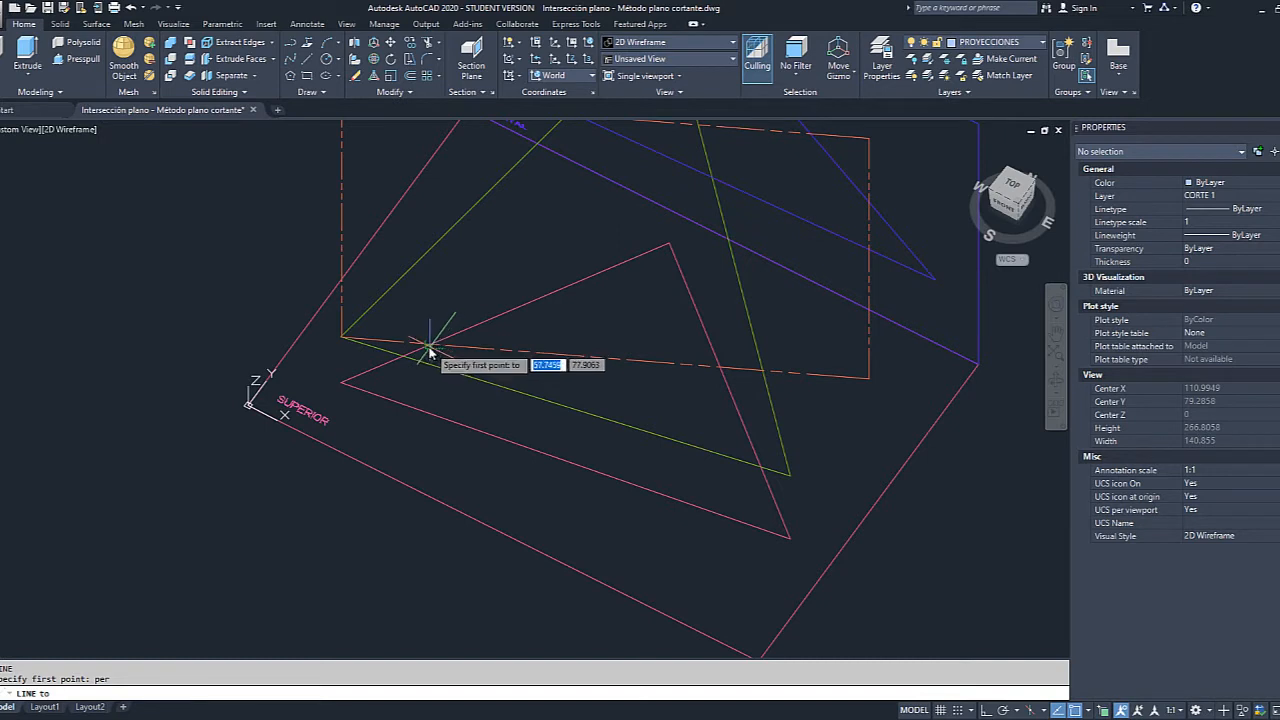
key("Escape")
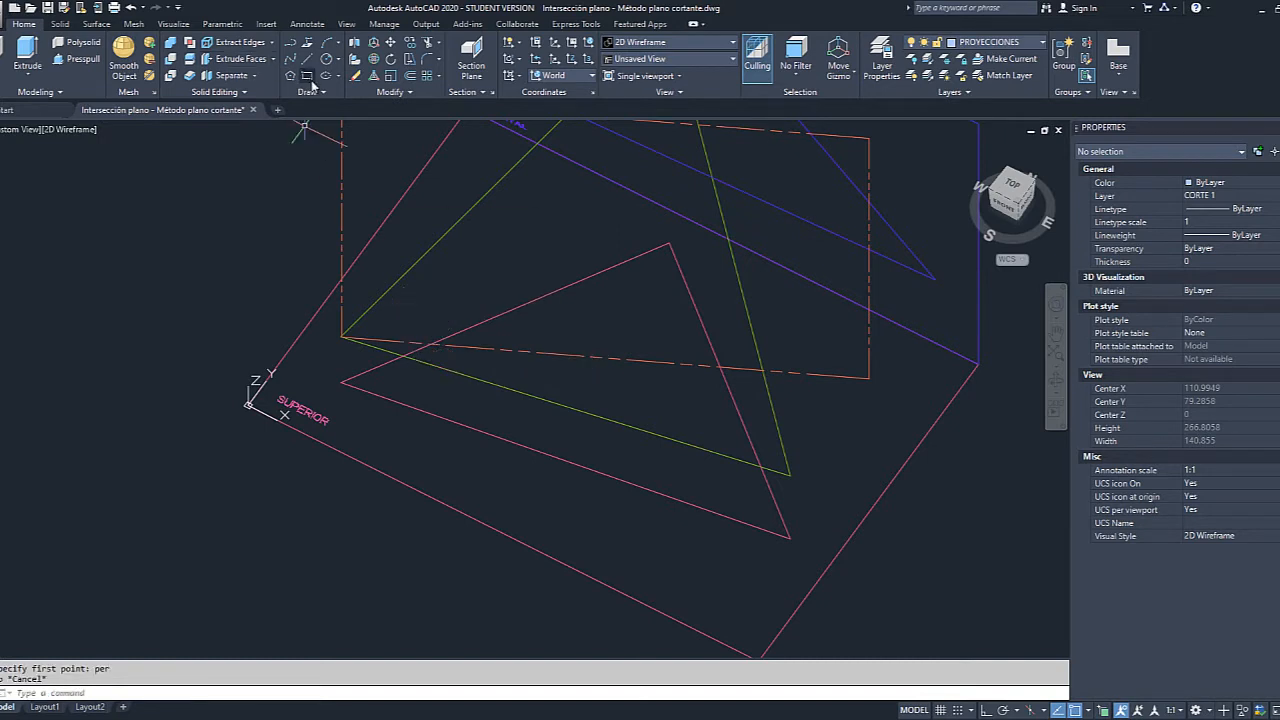
Draw a line from the cutting line's crossing with the superior triangle's upper-left edge, perpendicular to the fold line between the frontal and superior planes.
type("l")
key("Return")
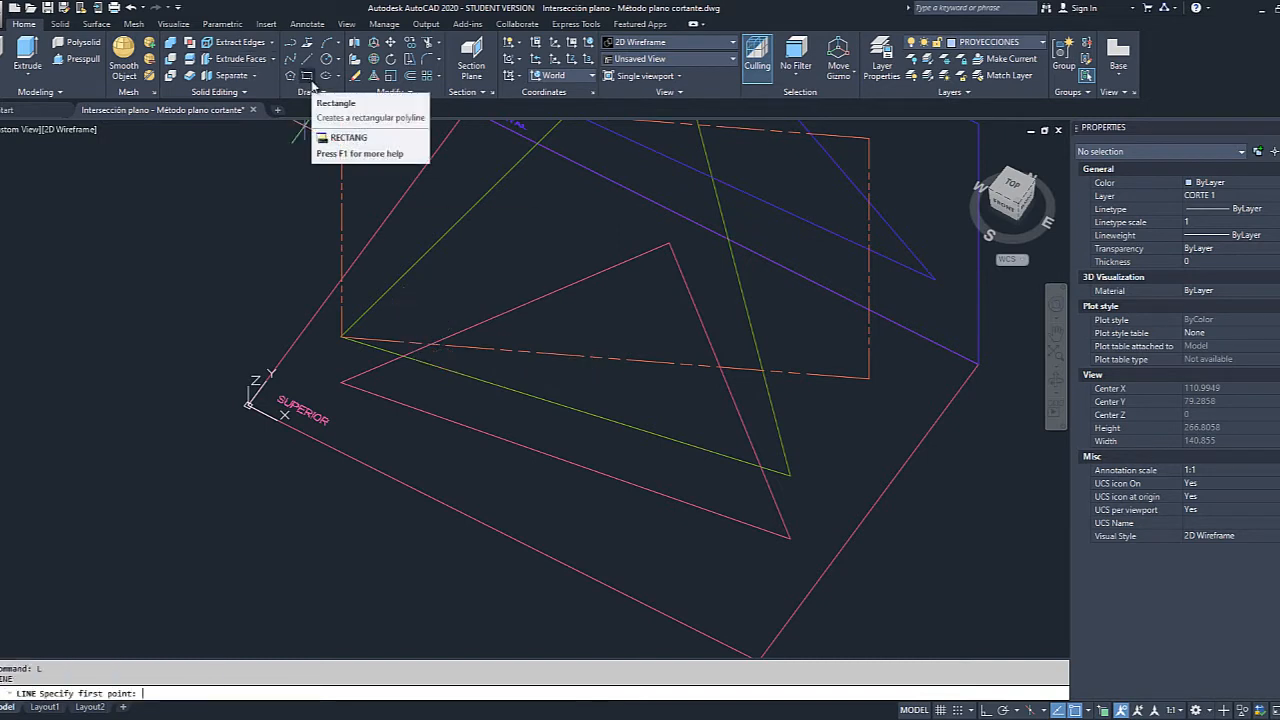
left_click(430, 345)
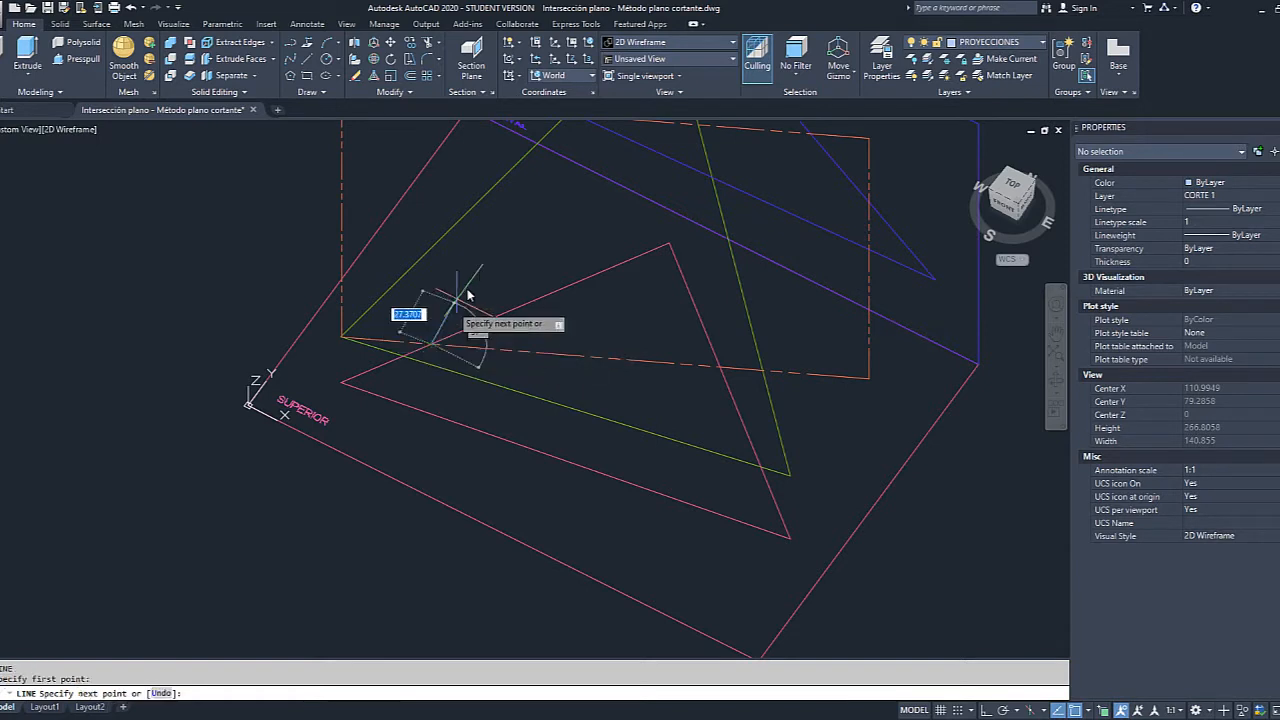
type("per")
key("Return")
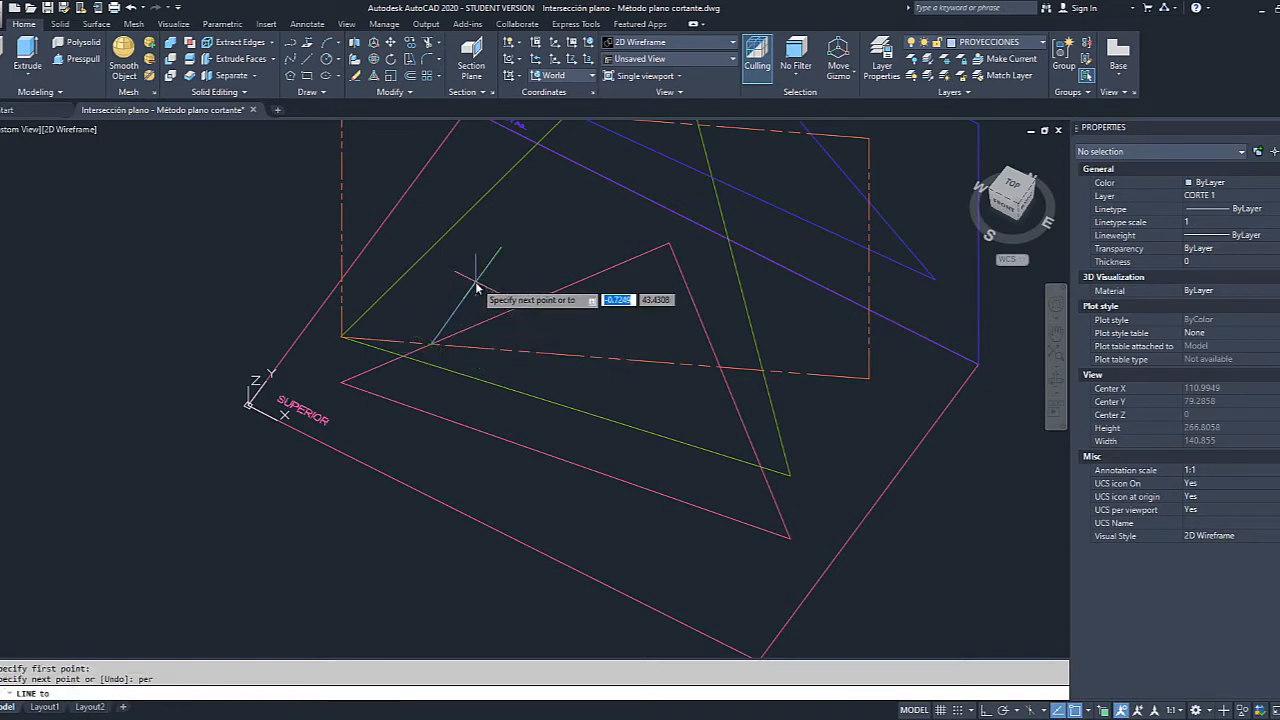
left_click(657, 205)
Continue the projection line from the fold line up the frontal plane, perpendicular to its upper edge, and end it there.
middle_click_drag(560, 165, 524, 494, "shift")
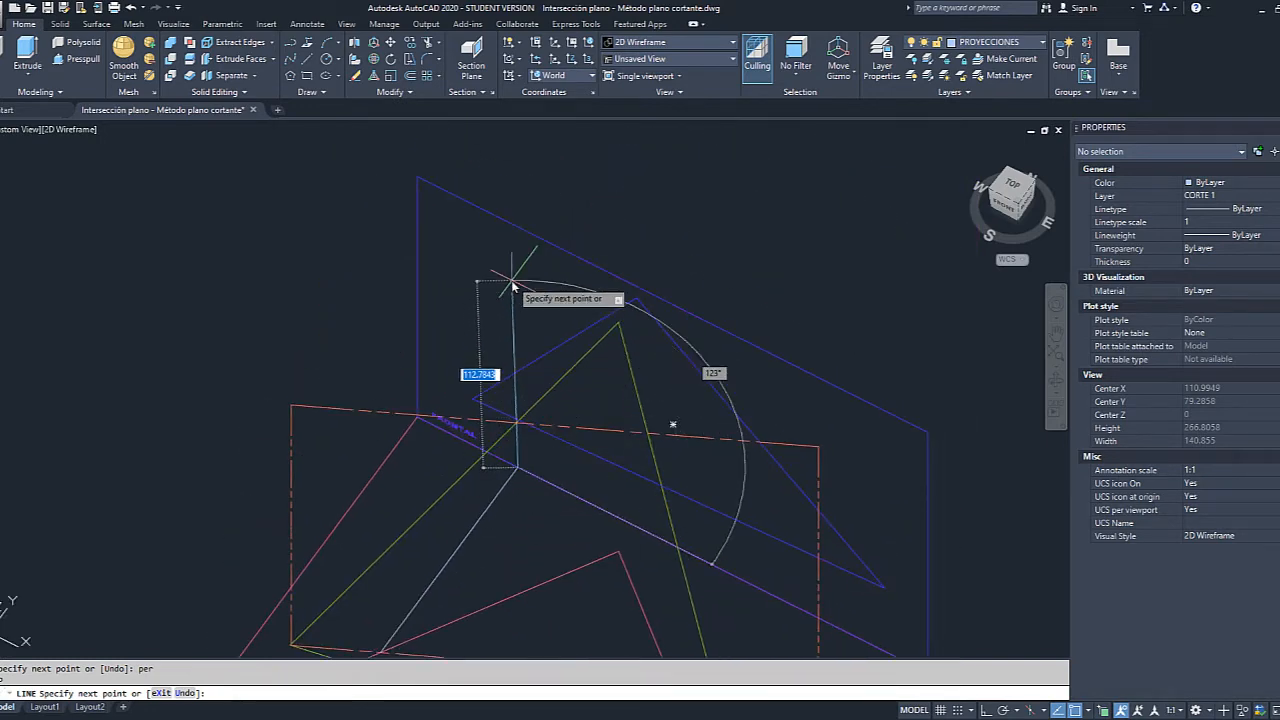
type("per")
key("Return")
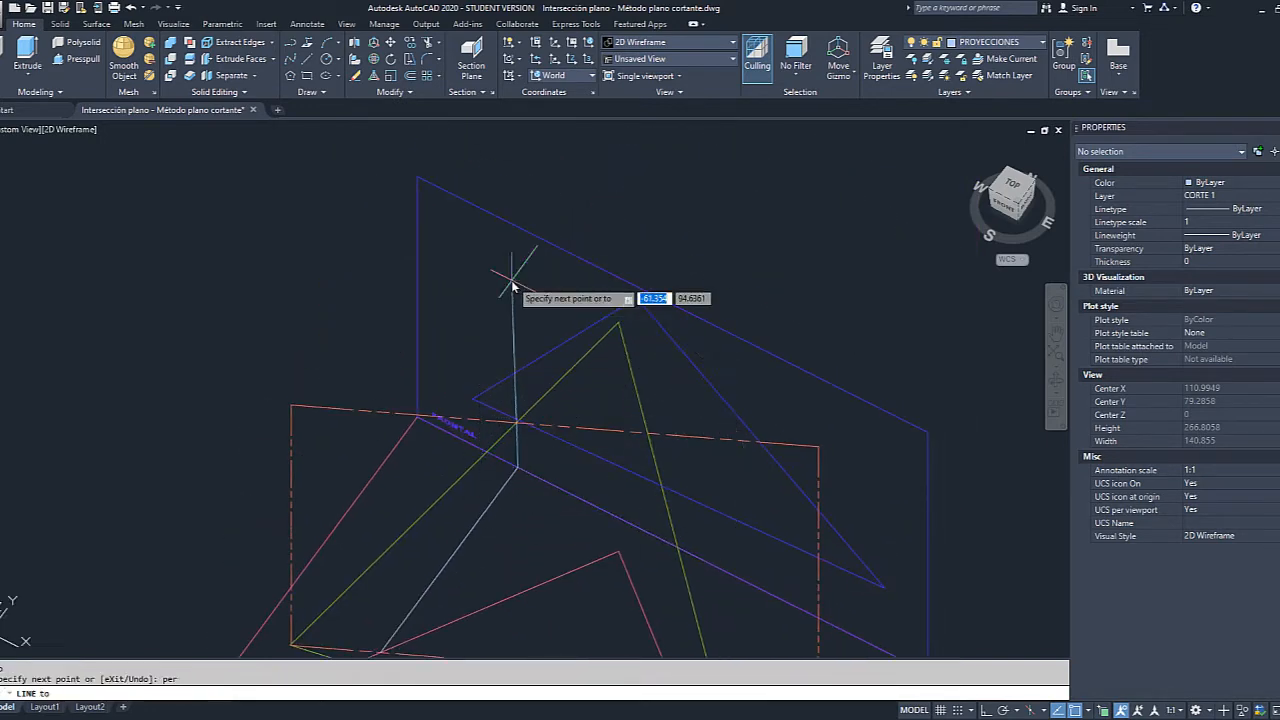
left_click(570, 248)
key("Escape")
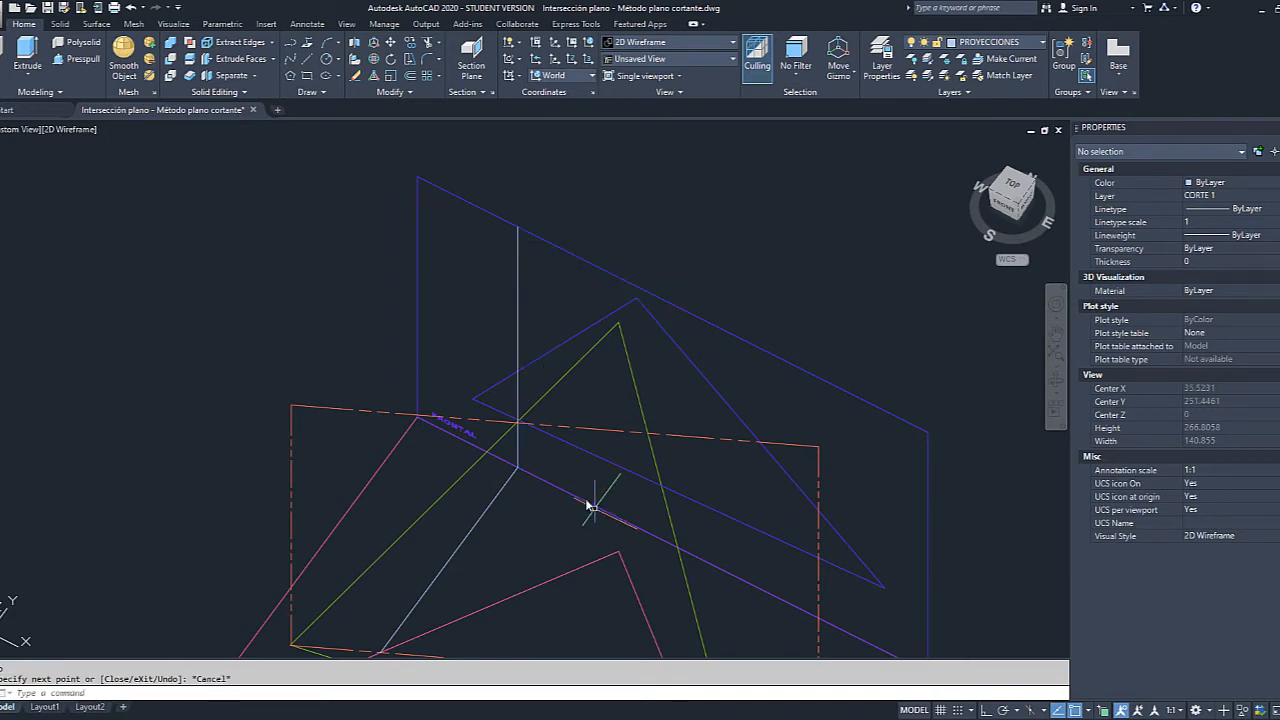
Draw a line from the cutting line's crossing with the superior triangle's right-hand edge, perpendicular to the fold line.
middle_click_drag(589, 476, 497, 274)
scroll(497, 280, "up", 2)
scroll(555, 500, "down", 2)
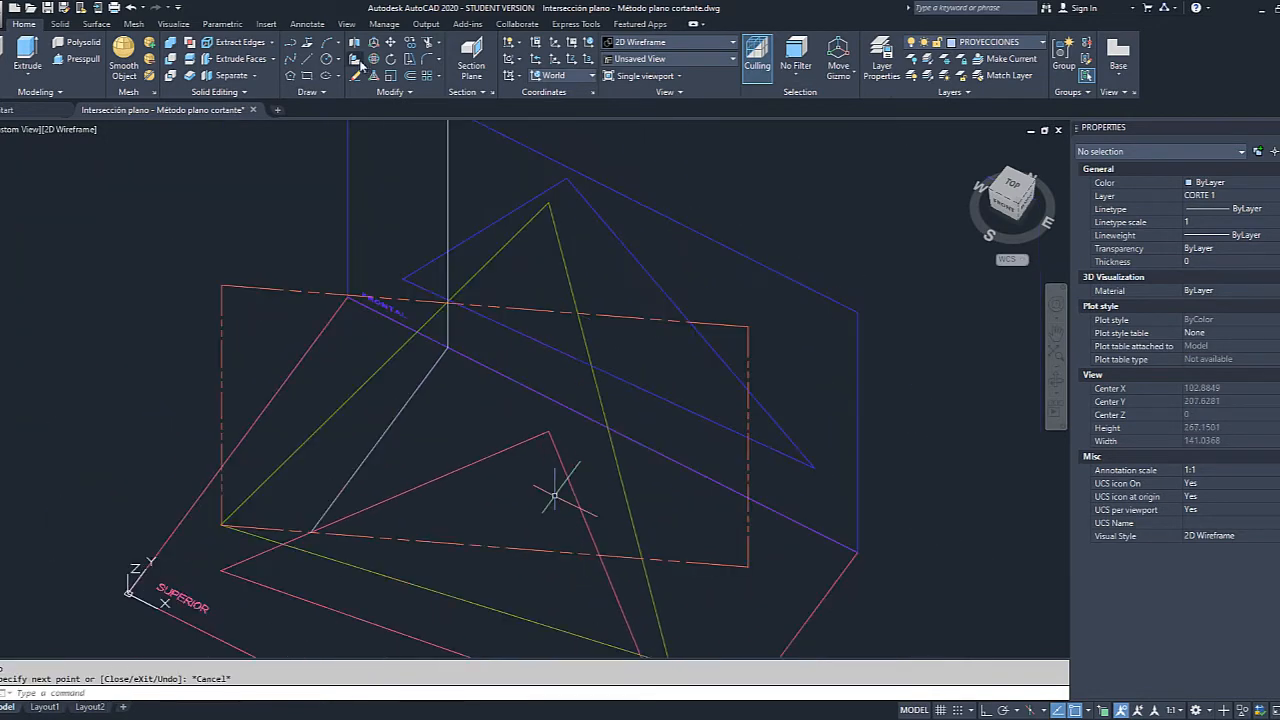
type("l")
key("Return")
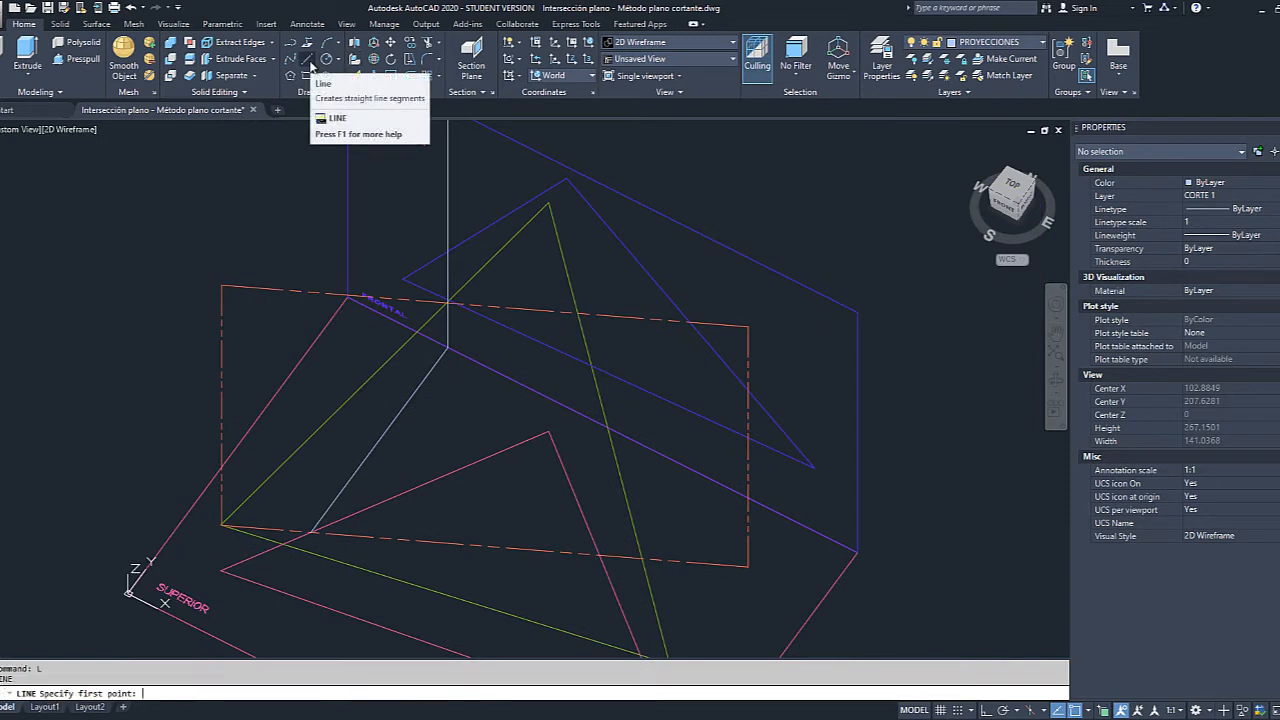
left_click(598, 556)
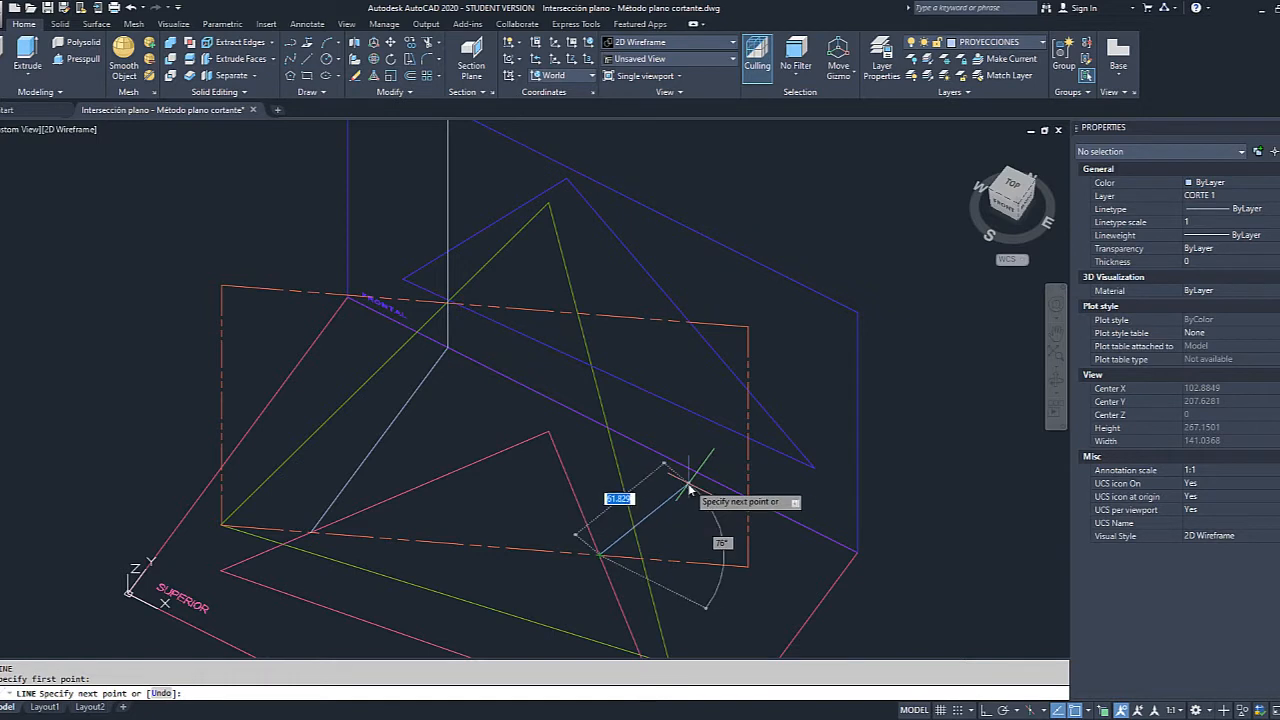
type("per")
key("Return")
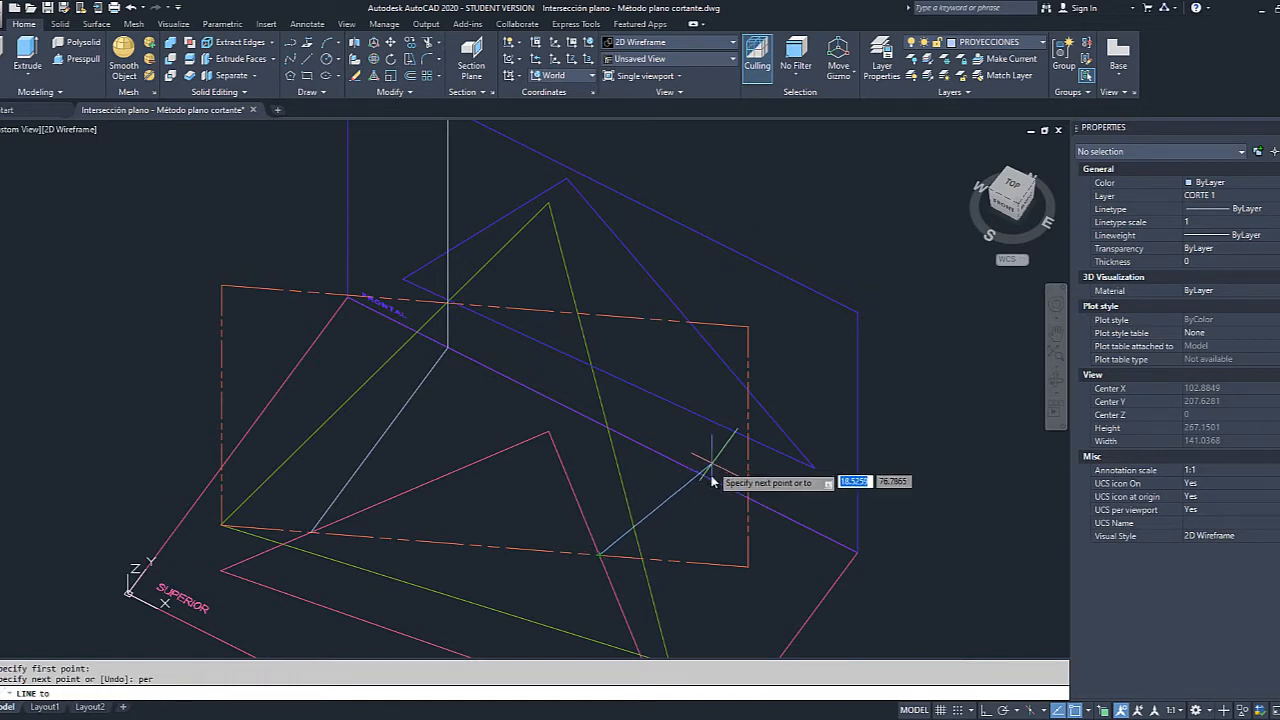
left_click(709, 486)
Extend the second projection line from the fold line perpendicular to the frontal plane's upper edge, and finish the line.
type("p")
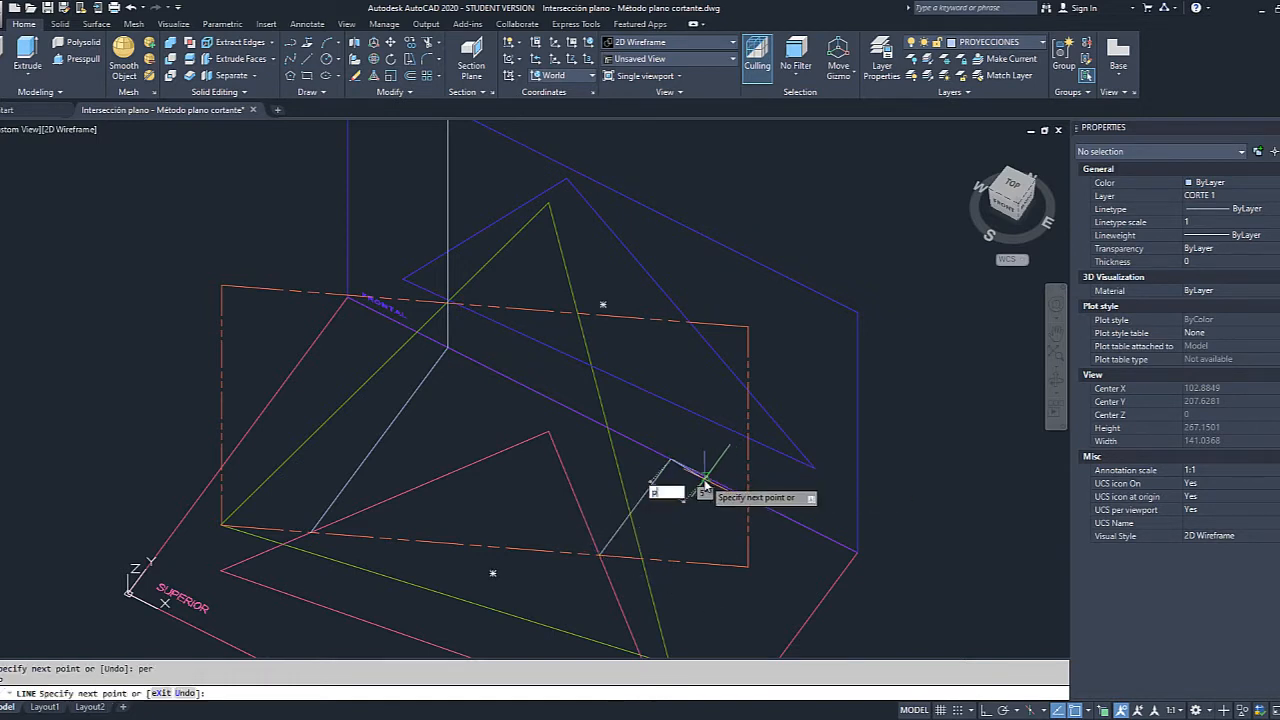
type("er")
key("Return")
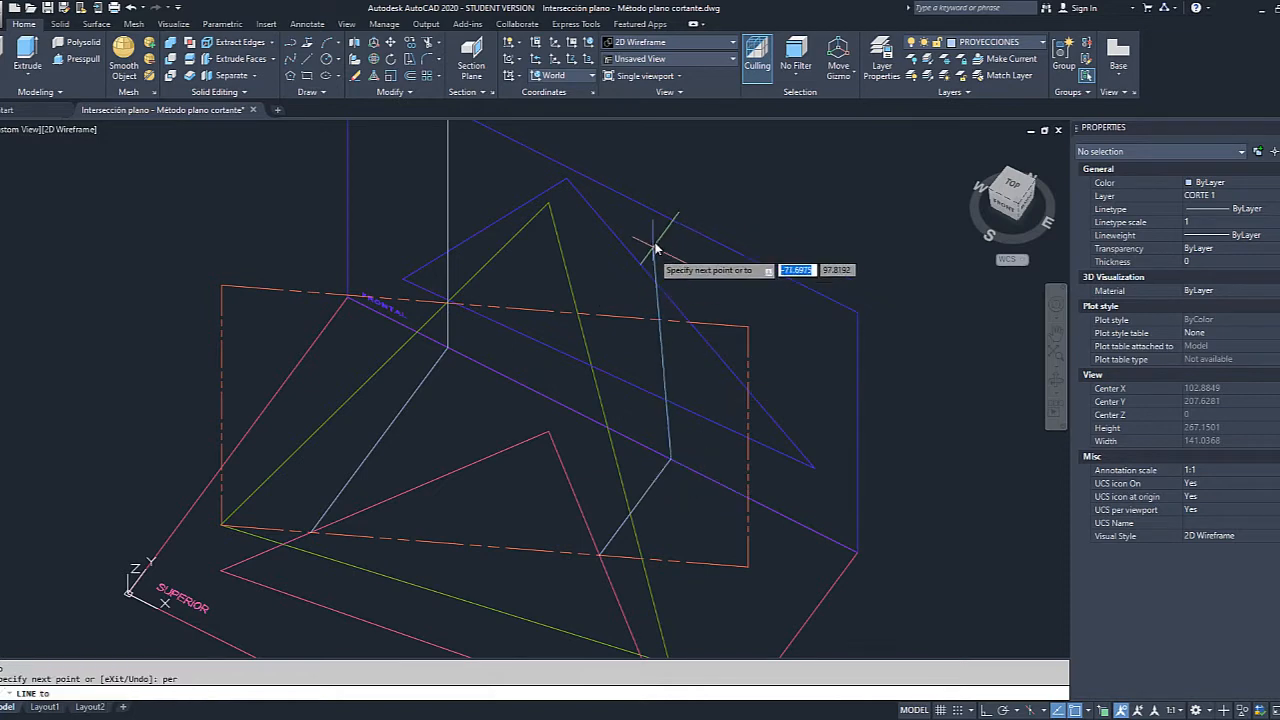
left_click(709, 246)
key("Escape")
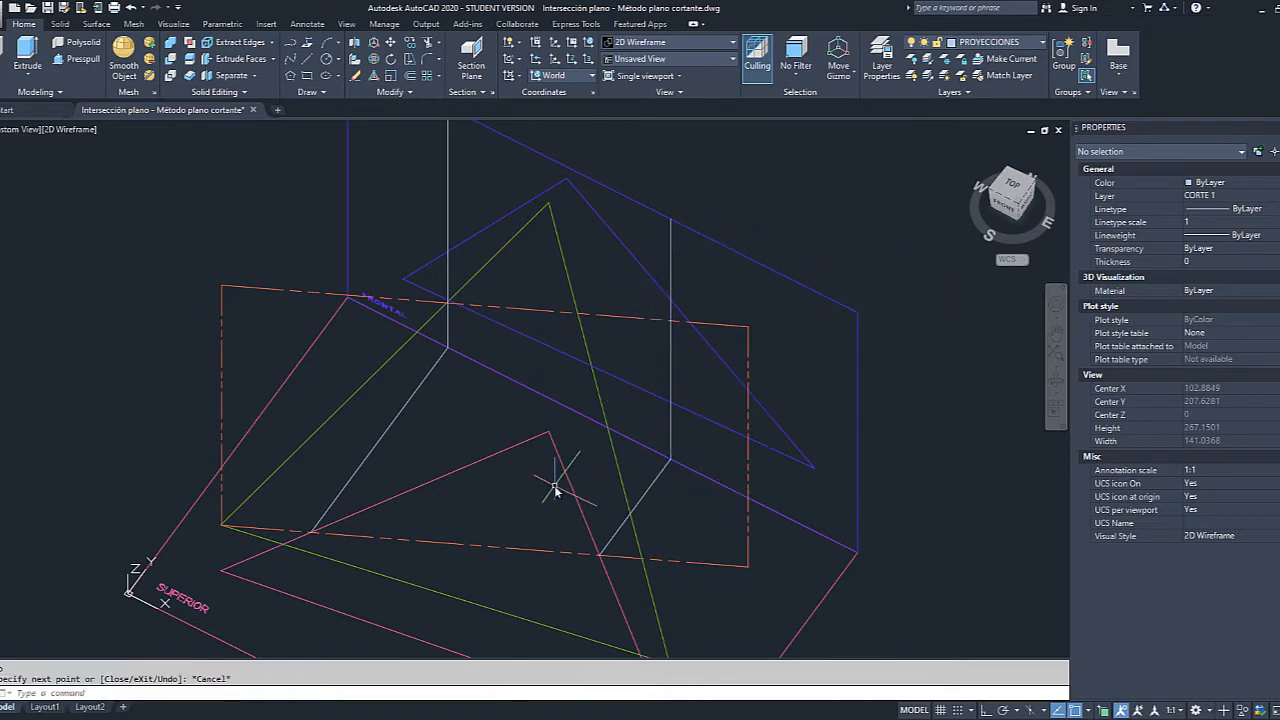
Darken the PROYECCIONES layer's true color to luminance 62, RGB 68,122,248.
left_click(1056, 380)
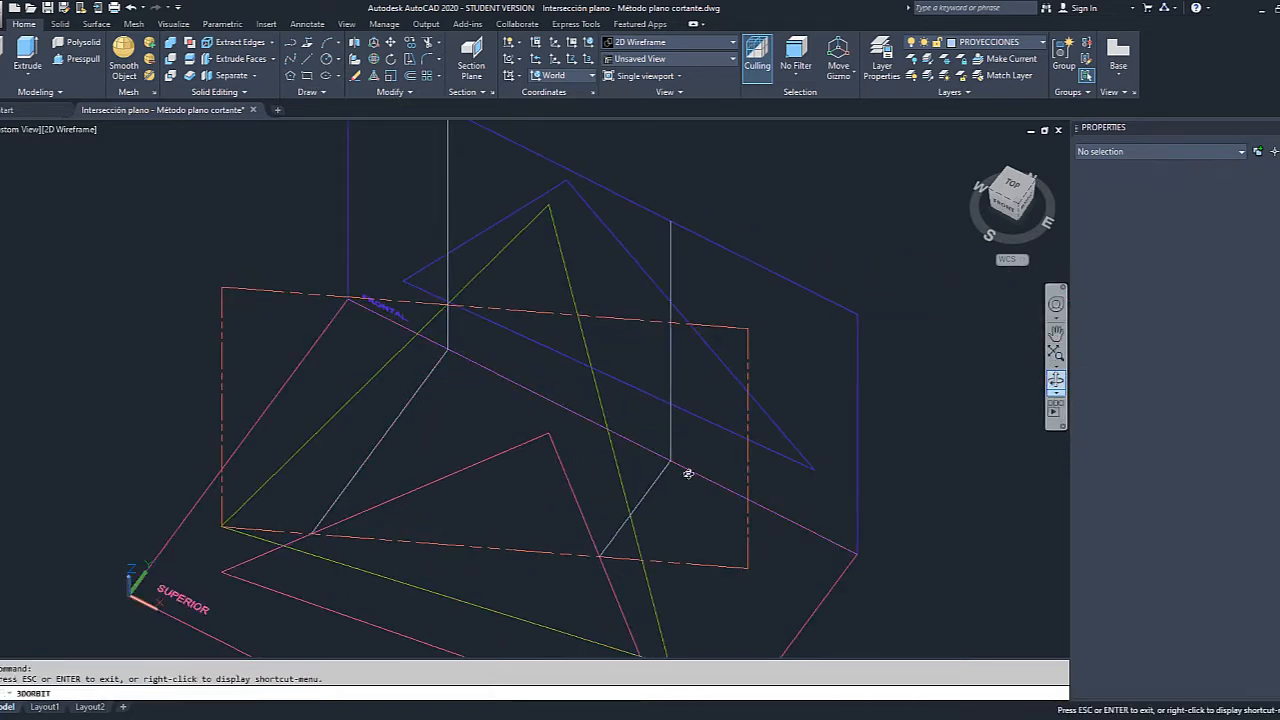
left_click_drag(686, 471, 723, 296)
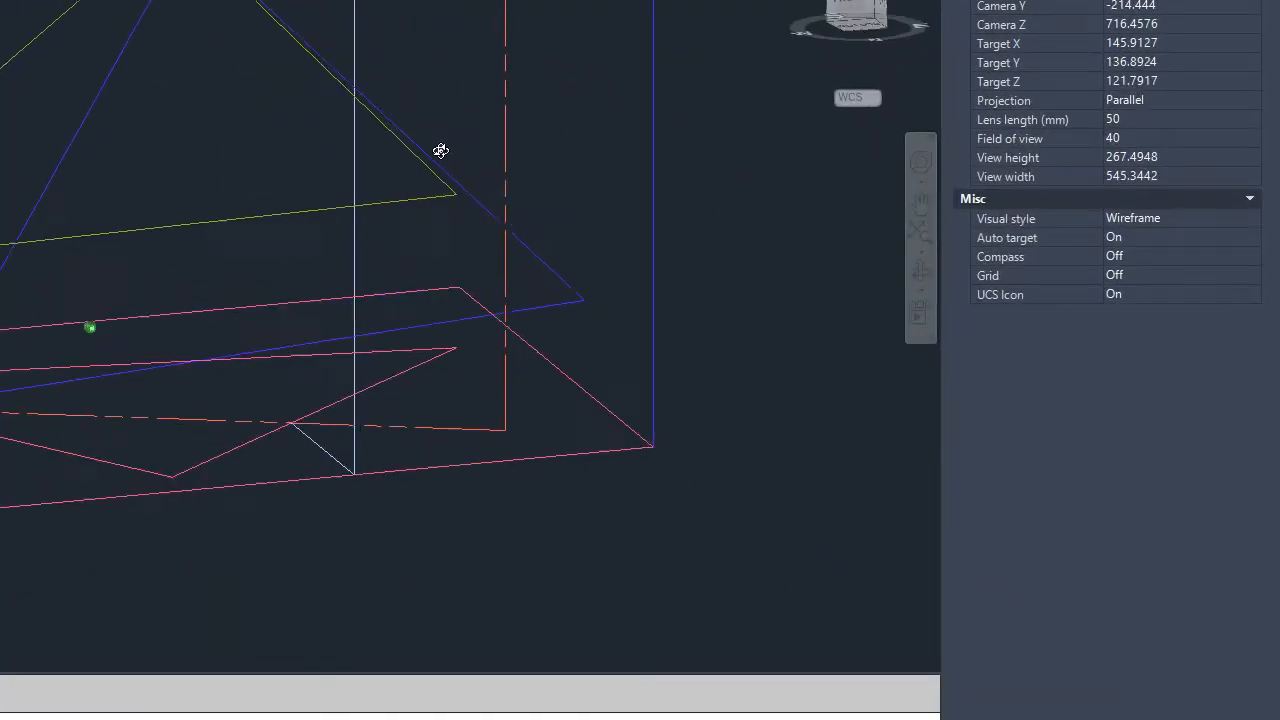
left_click_drag(440, 150, 561, 165)
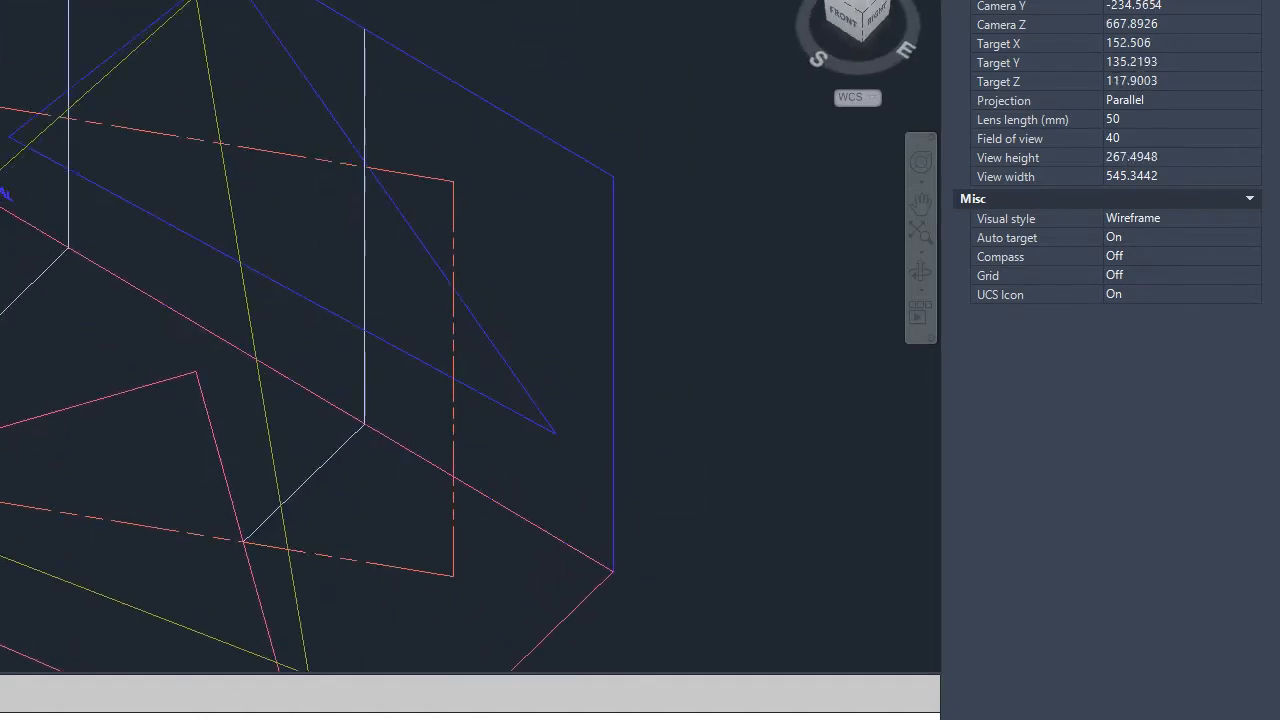
left_click(839, 0)
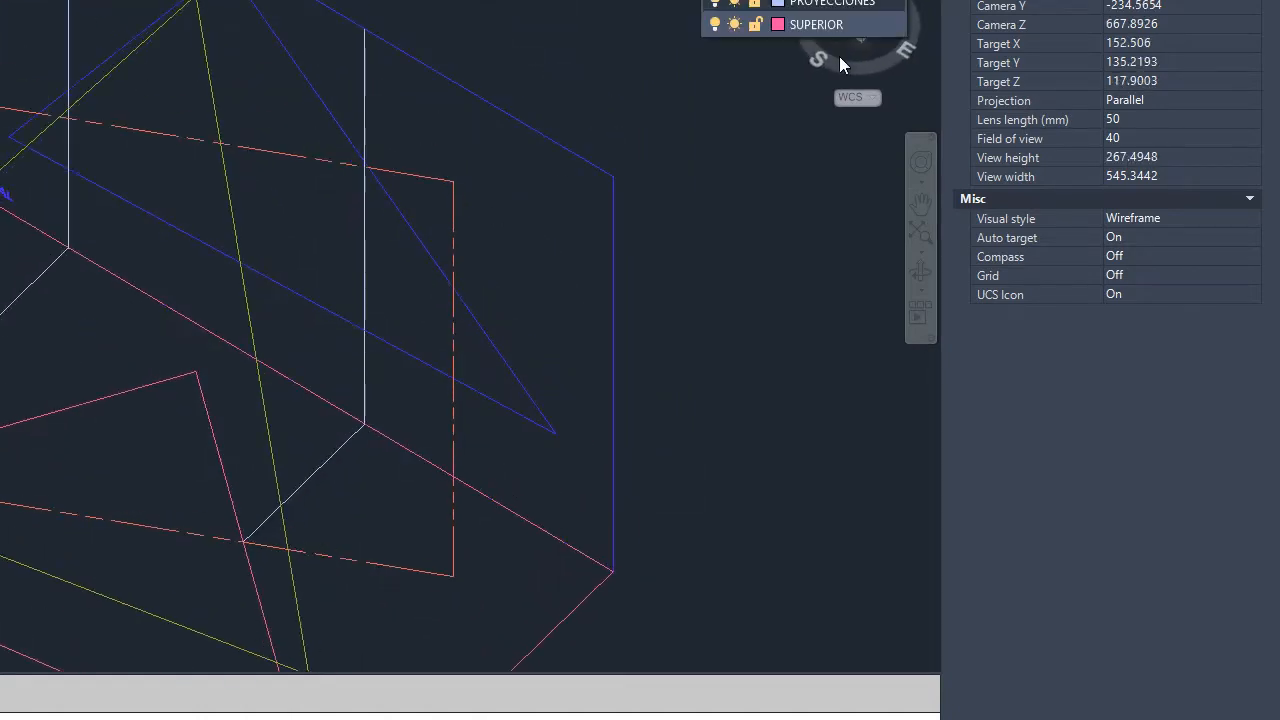
left_click(777, 5)
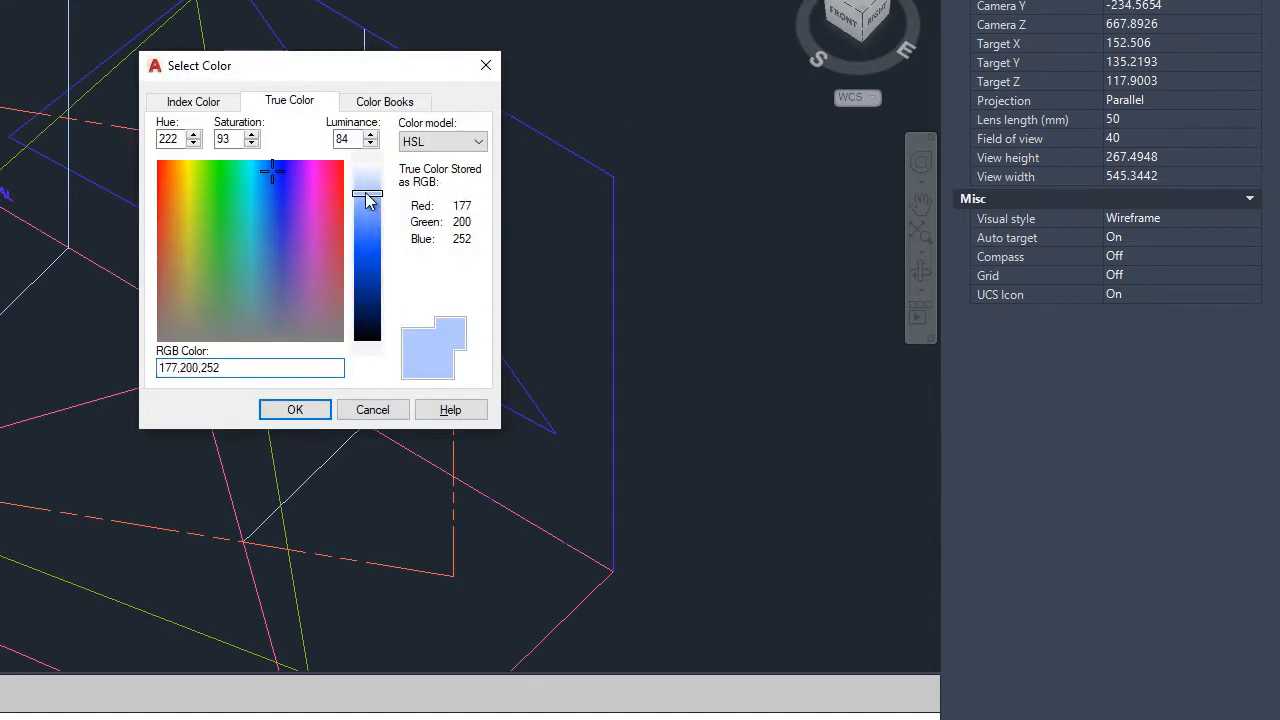
left_click_drag(367, 200, 377, 238)
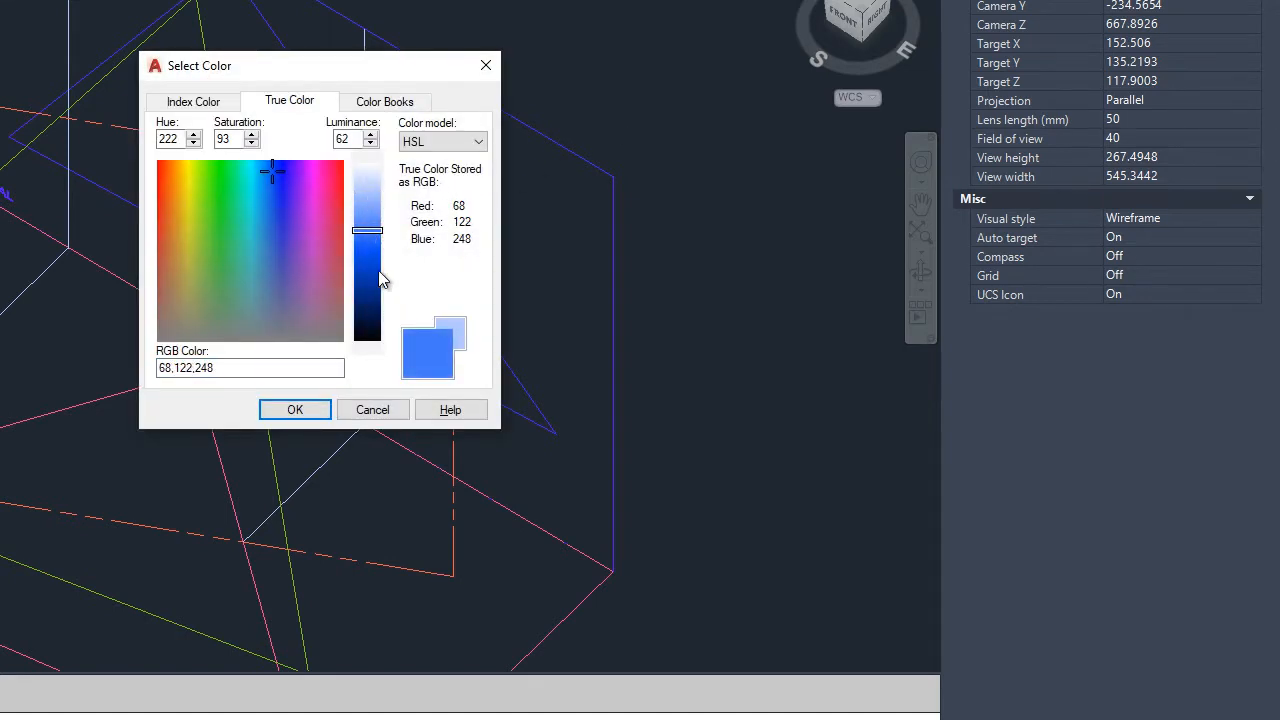
left_click(295, 410)
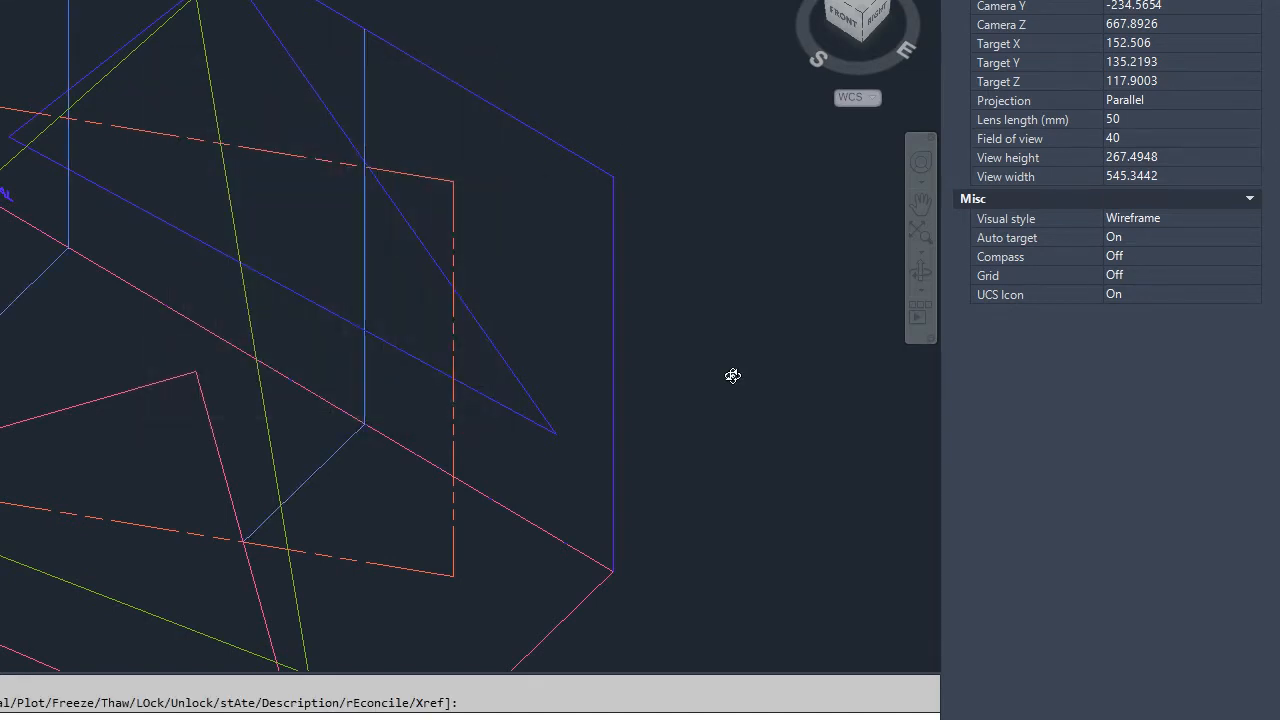
Change the PROYECCIONES layer's color to dark gray, index color 251.
left_click(920, 271)
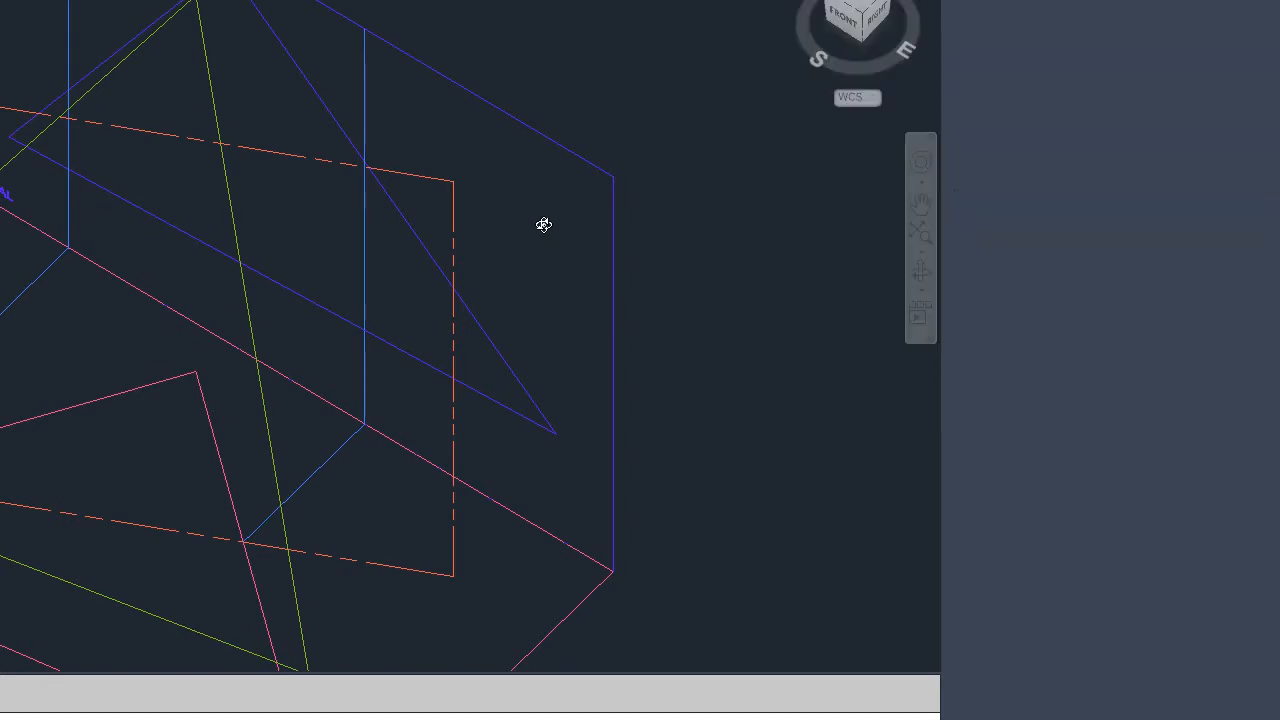
left_click_drag(543, 223, 655, 5)
left_click(846, 1)
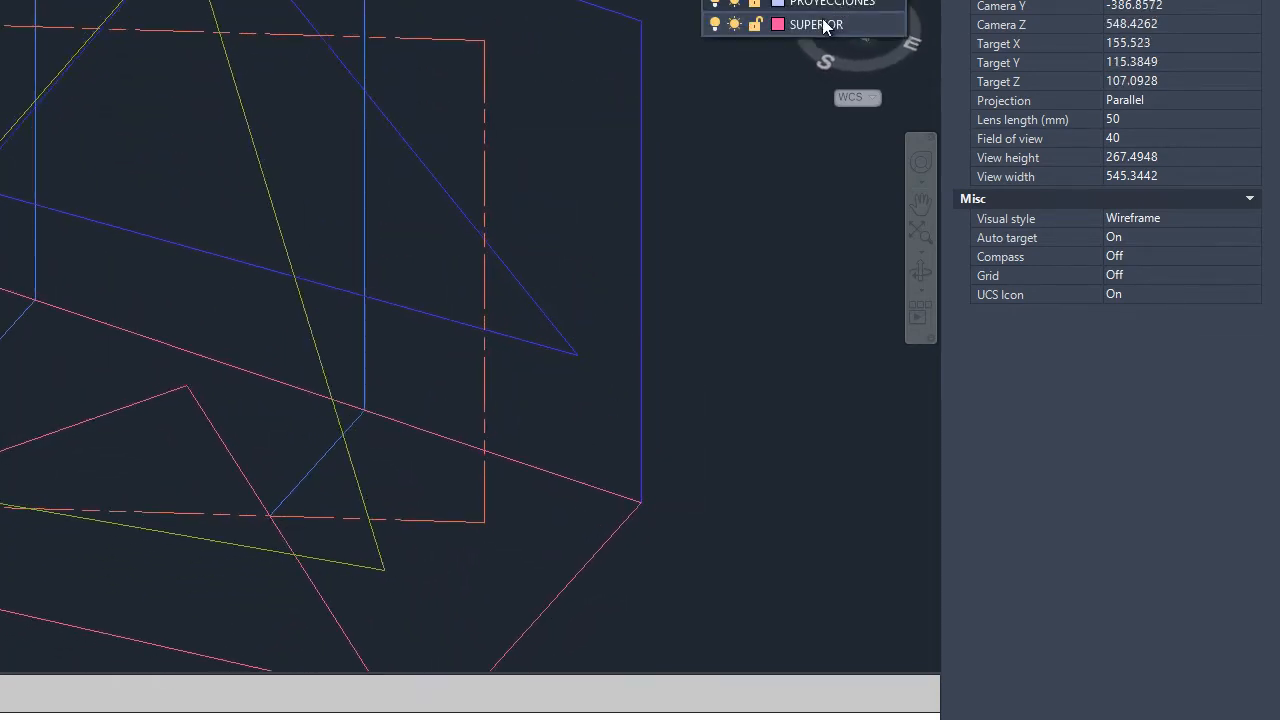
left_click(778, 2)
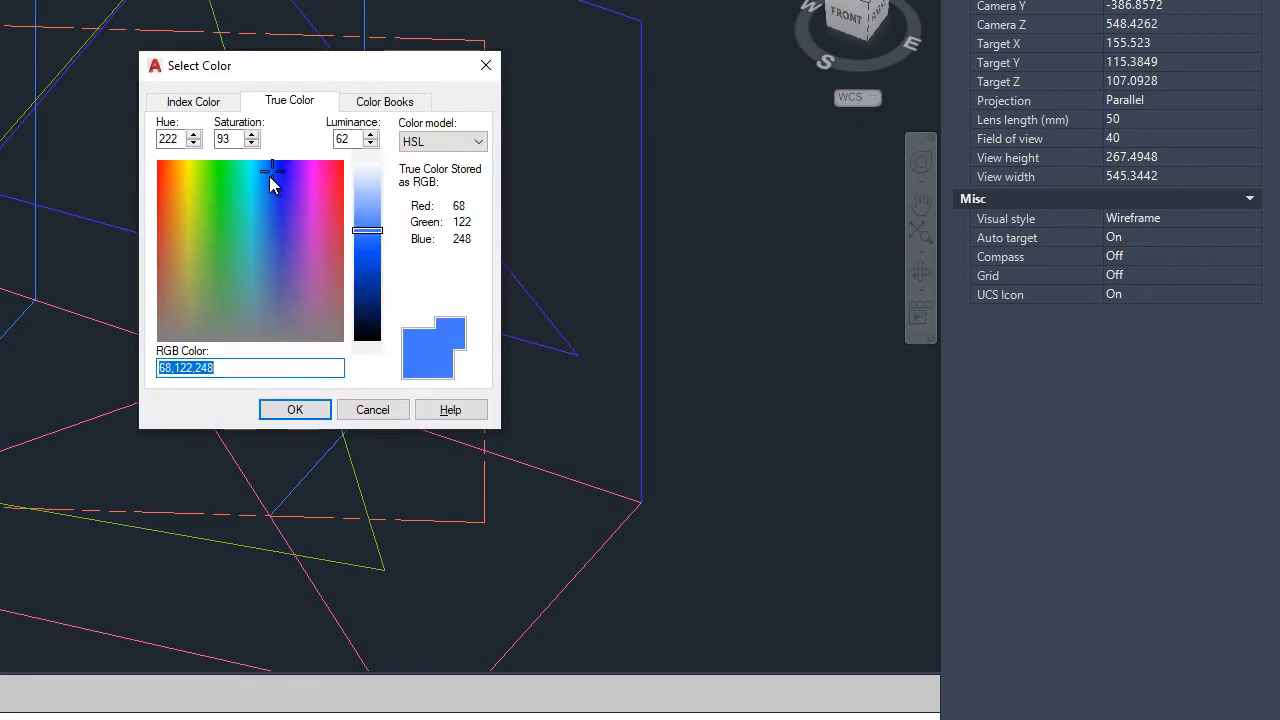
left_click(213, 100)
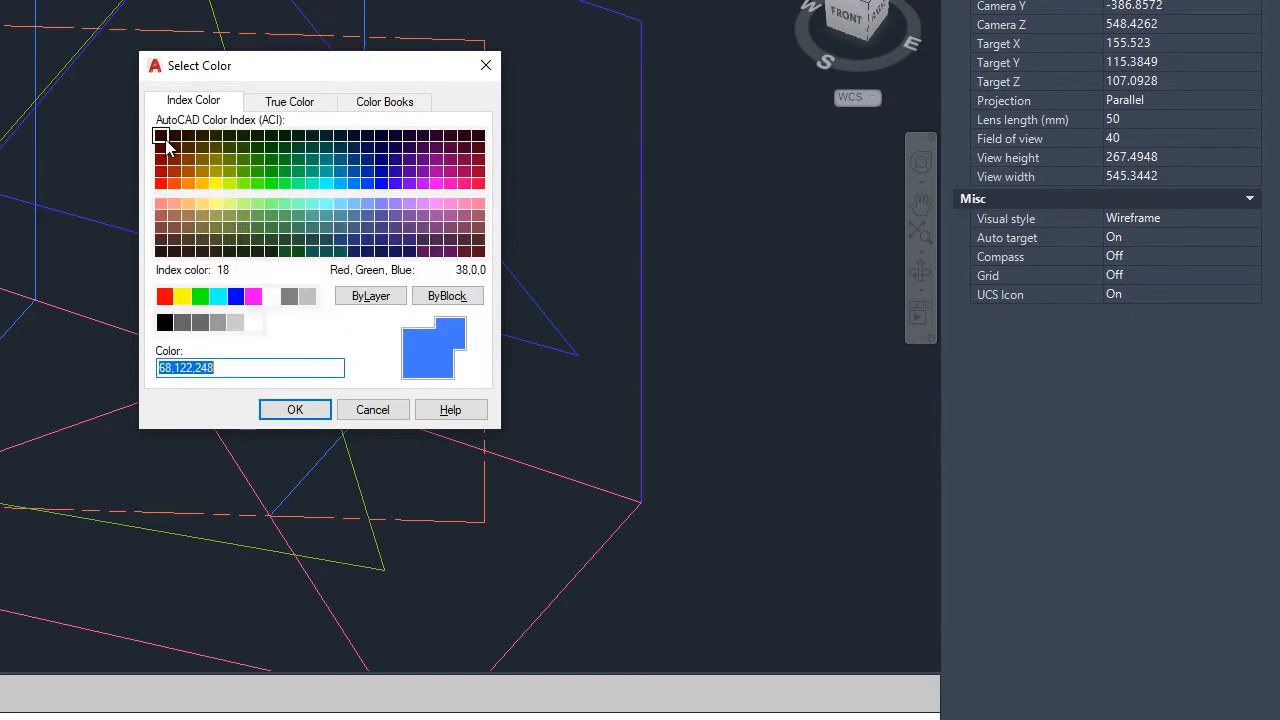
left_click(410, 140)
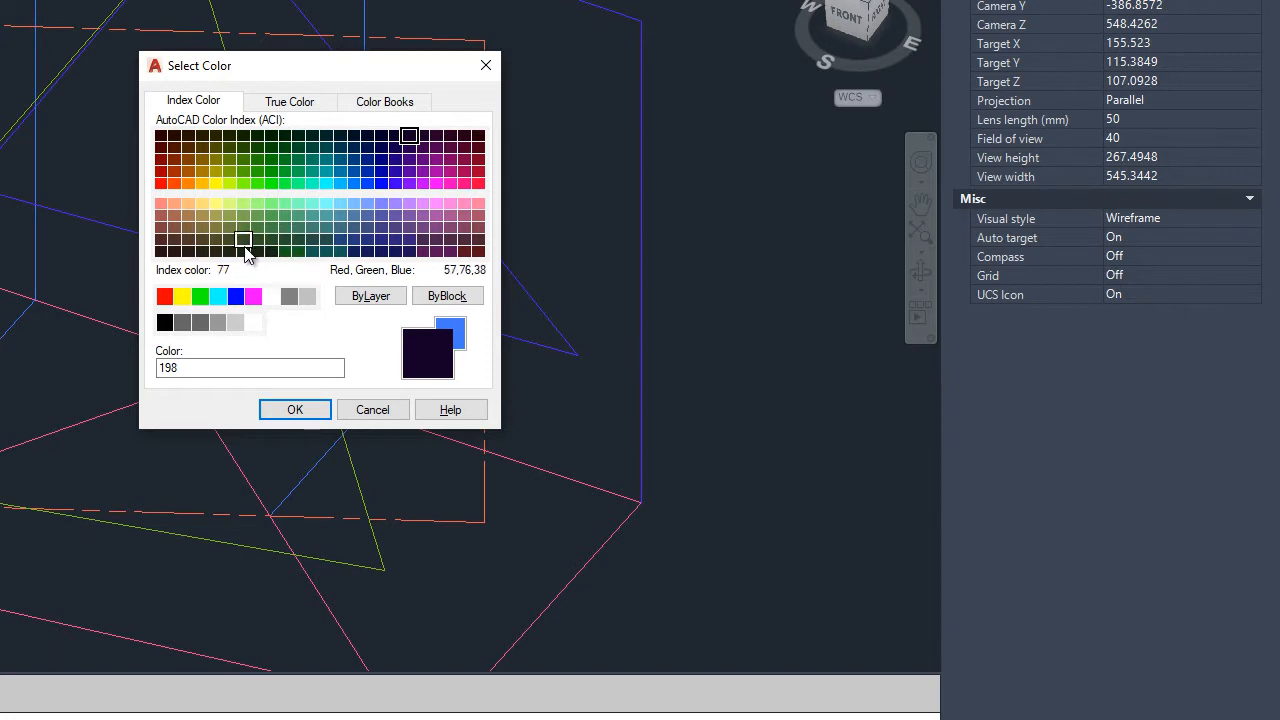
left_click(188, 240)
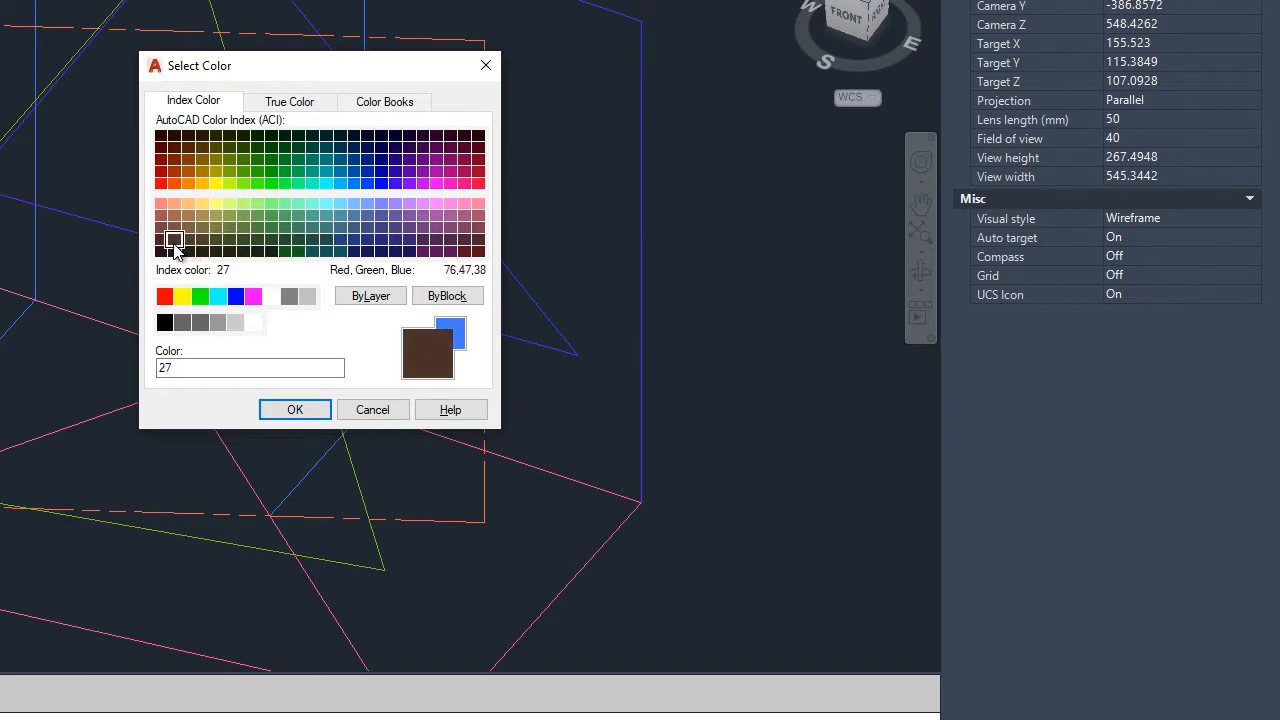
left_click(174, 250)
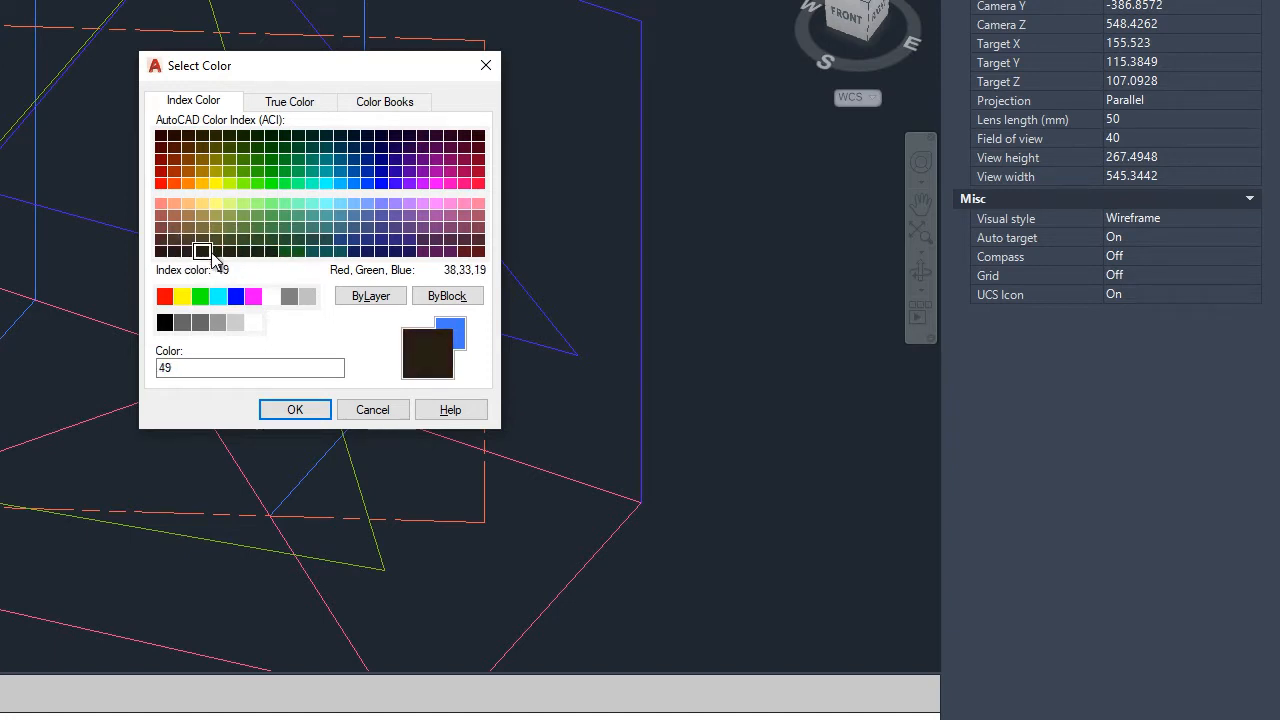
left_click(257, 250)
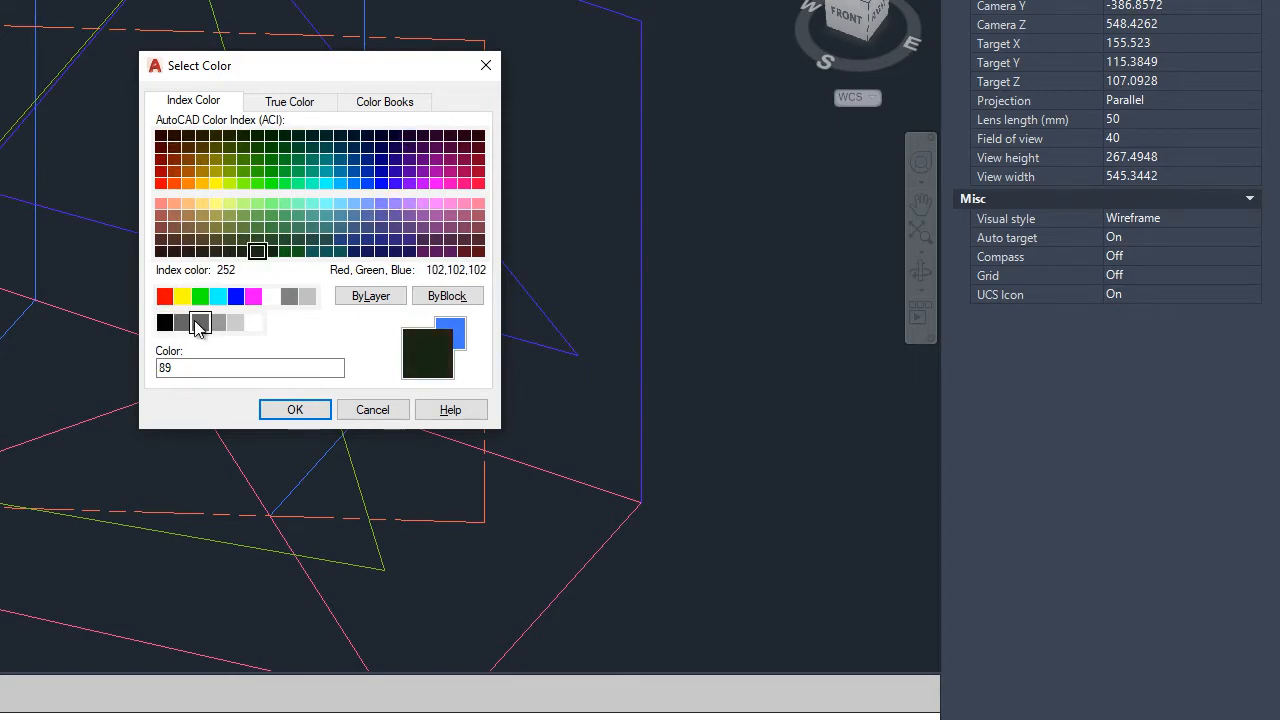
left_click(182, 322)
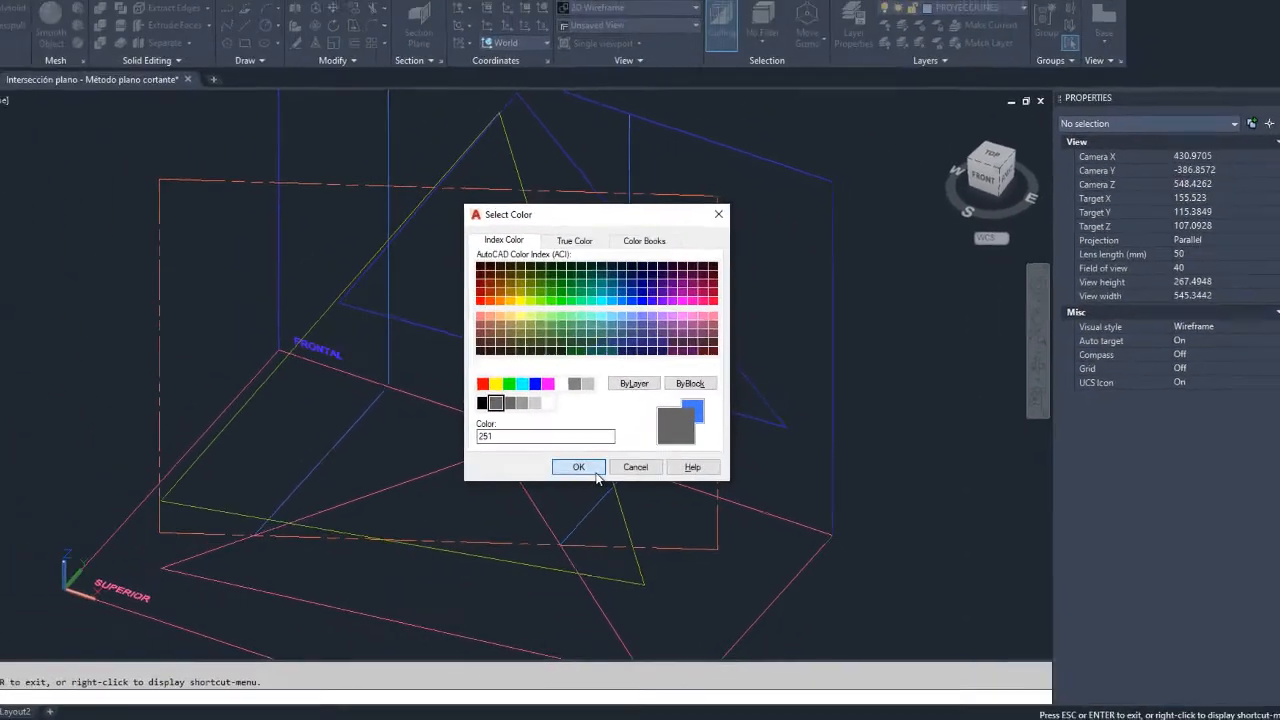
left_click(595, 472)
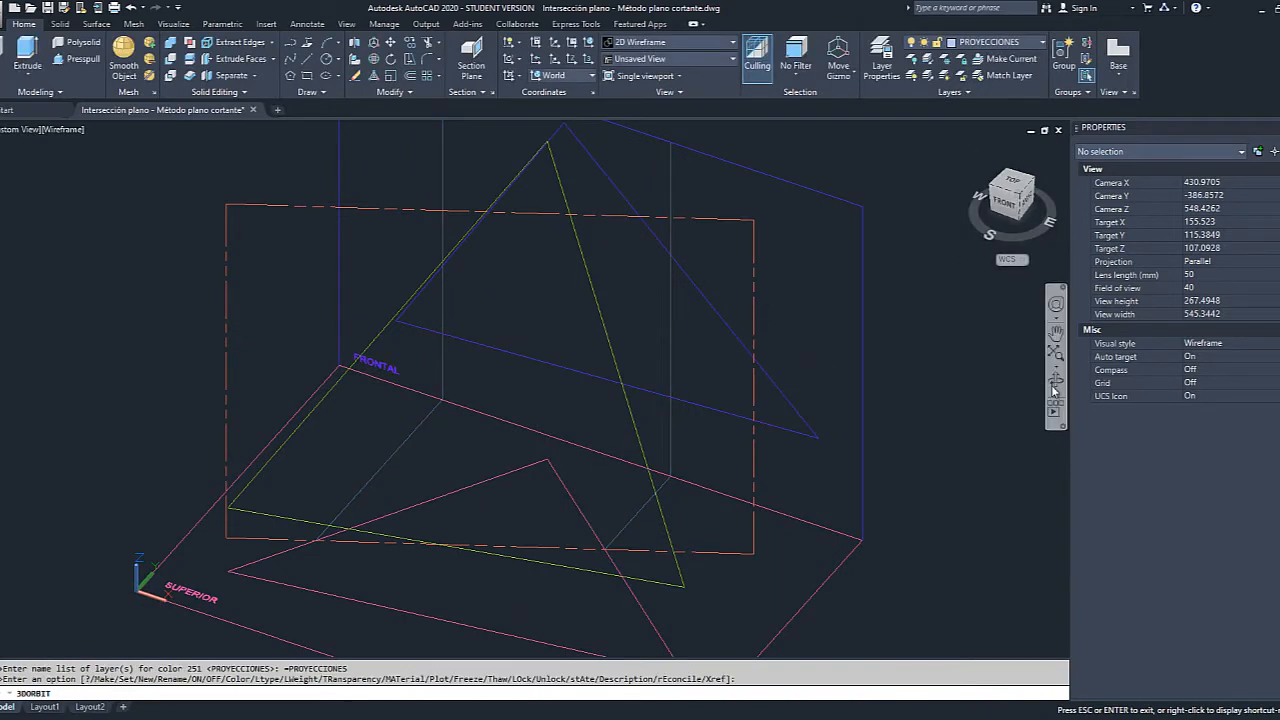
Examine from several angles how the projection lines run from the cutting line to the frontal plane.
left_click_drag(722, 441, 638, 493)
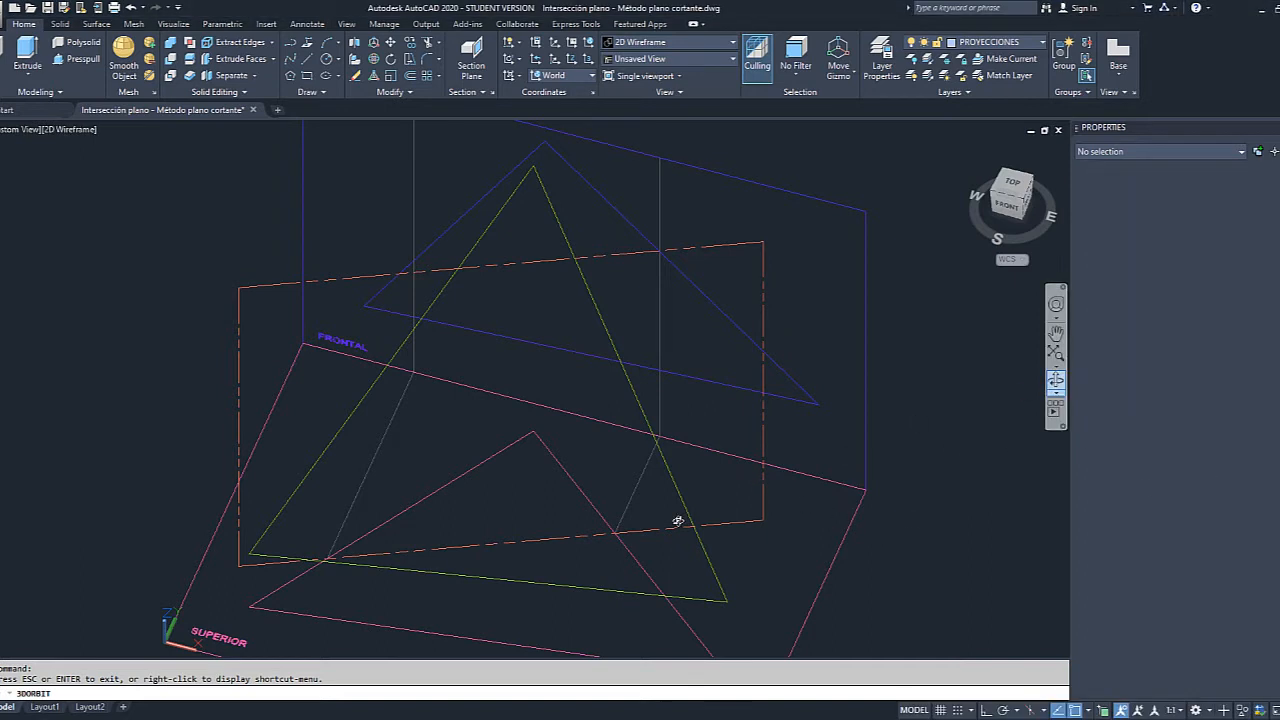
left_click_drag(629, 517, 594, 530)
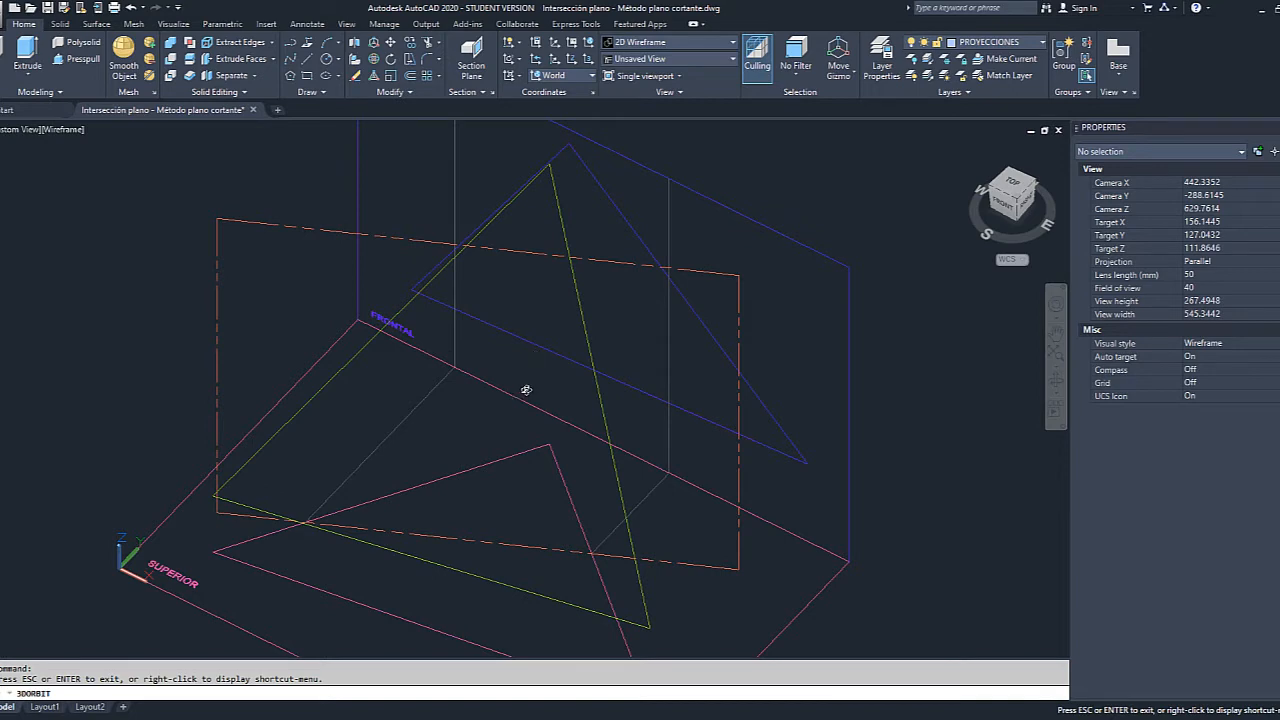
left_click_drag(527, 428, 506, 410)
left_click_drag(534, 279, 503, 420)
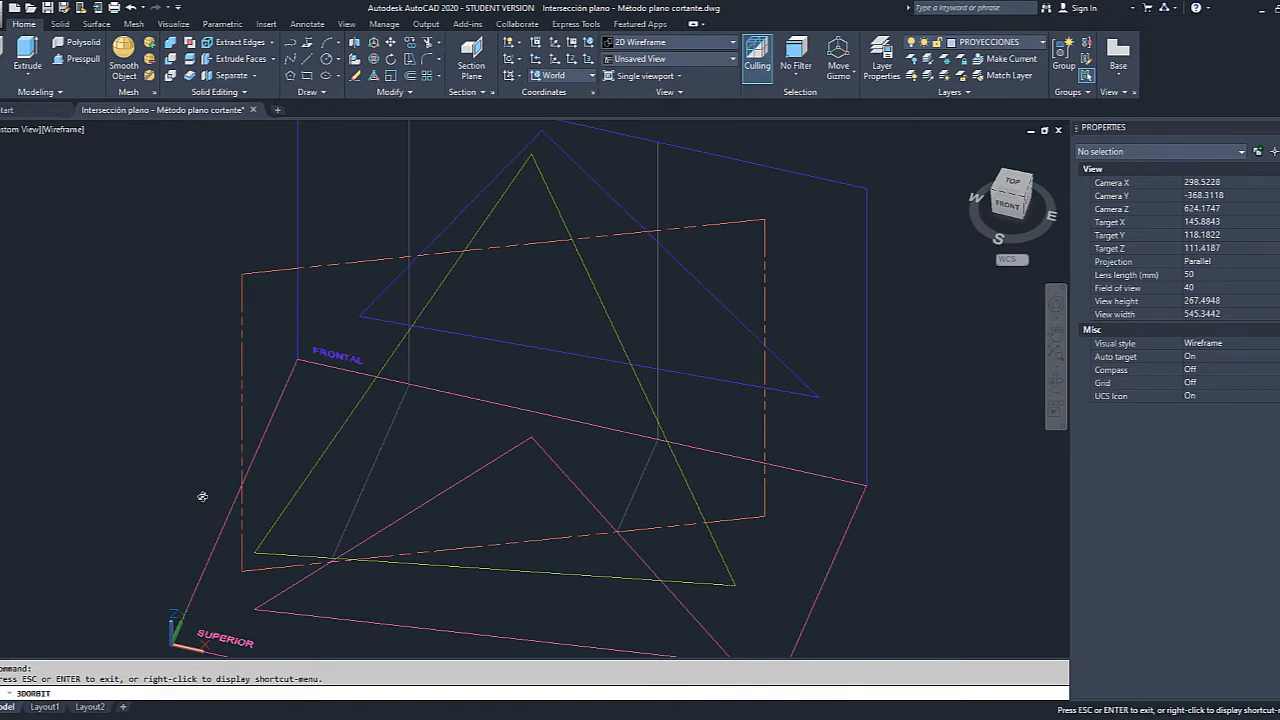
left_click_drag(466, 526, 279, 515)
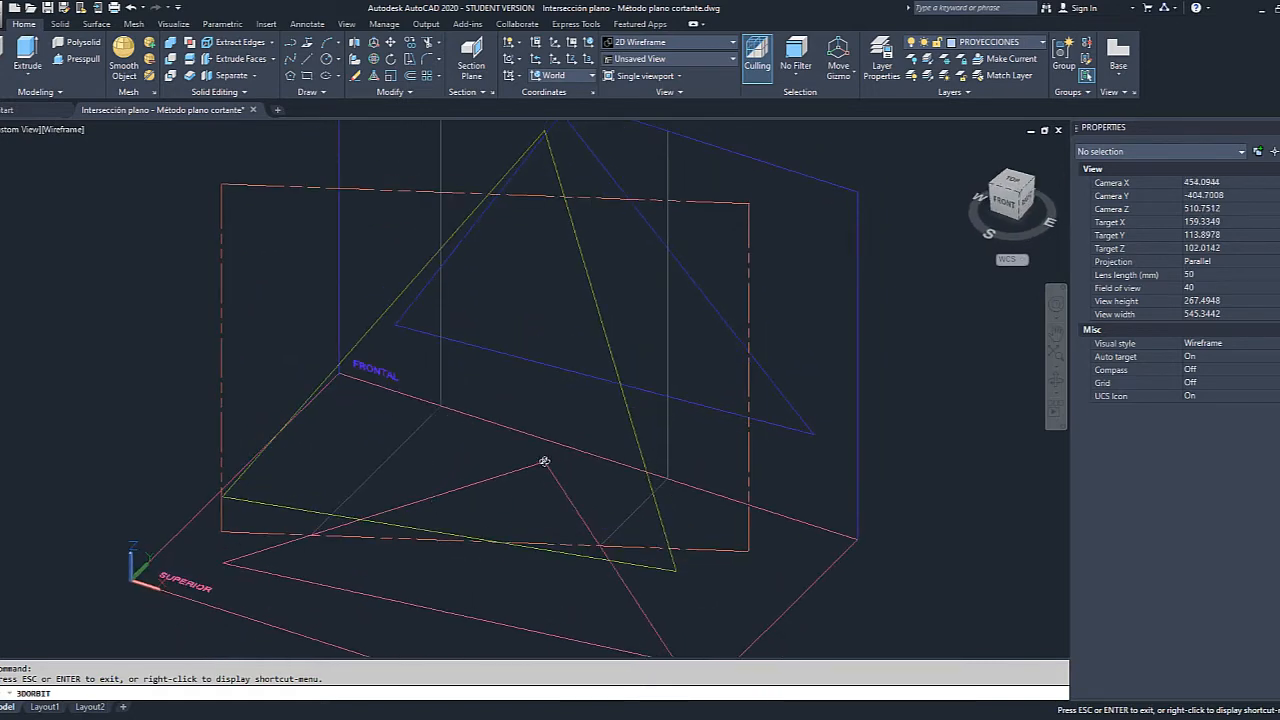
left_click_drag(657, 646, 660, 609)
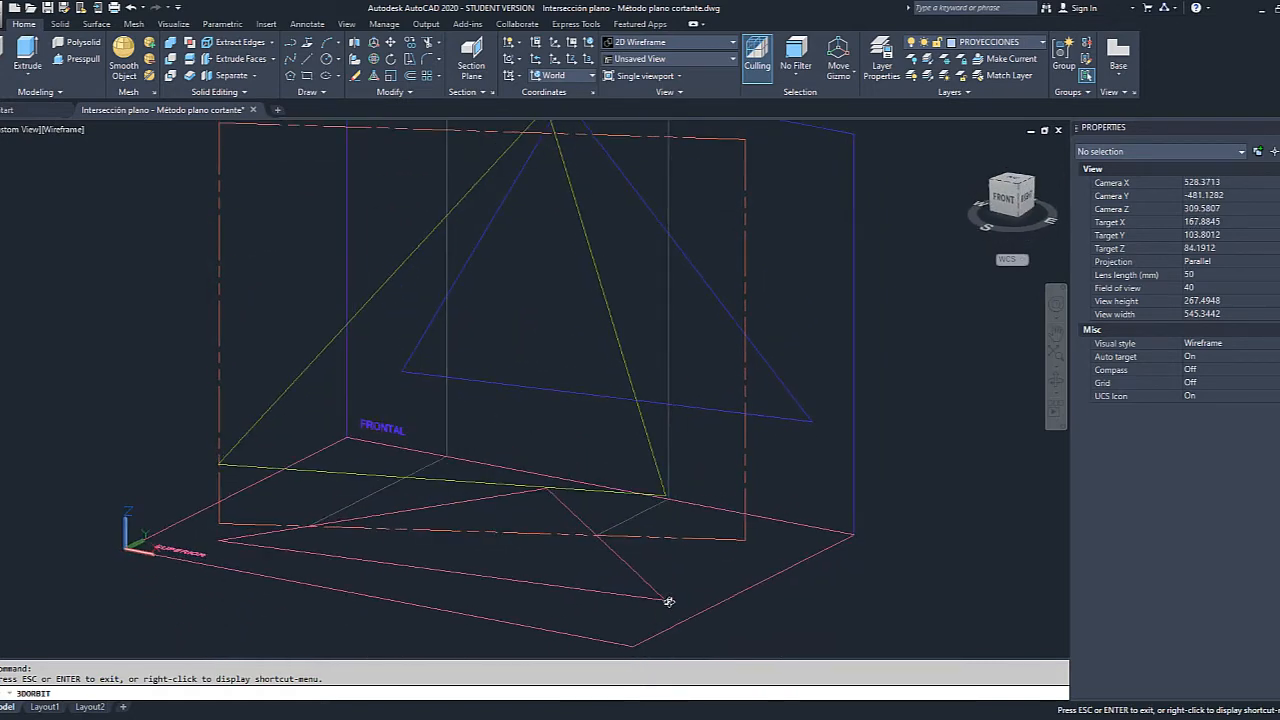
left_click_drag(643, 560, 549, 502)
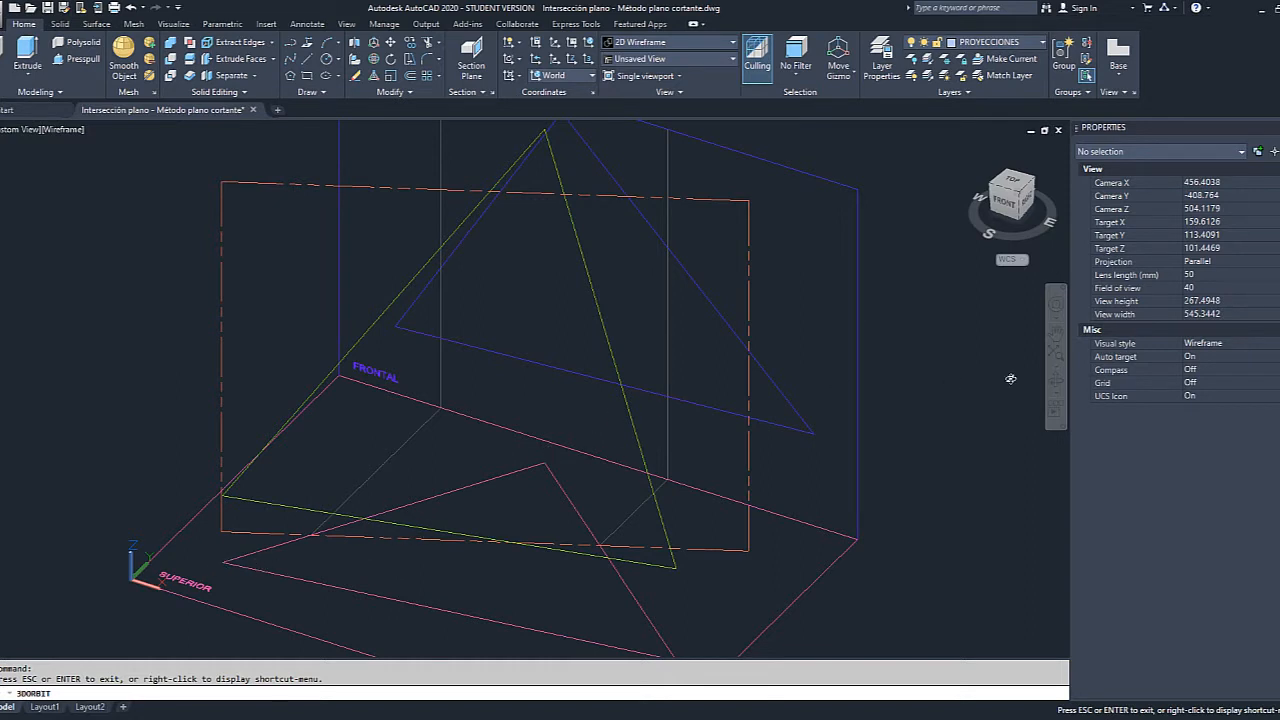
key("Escape")
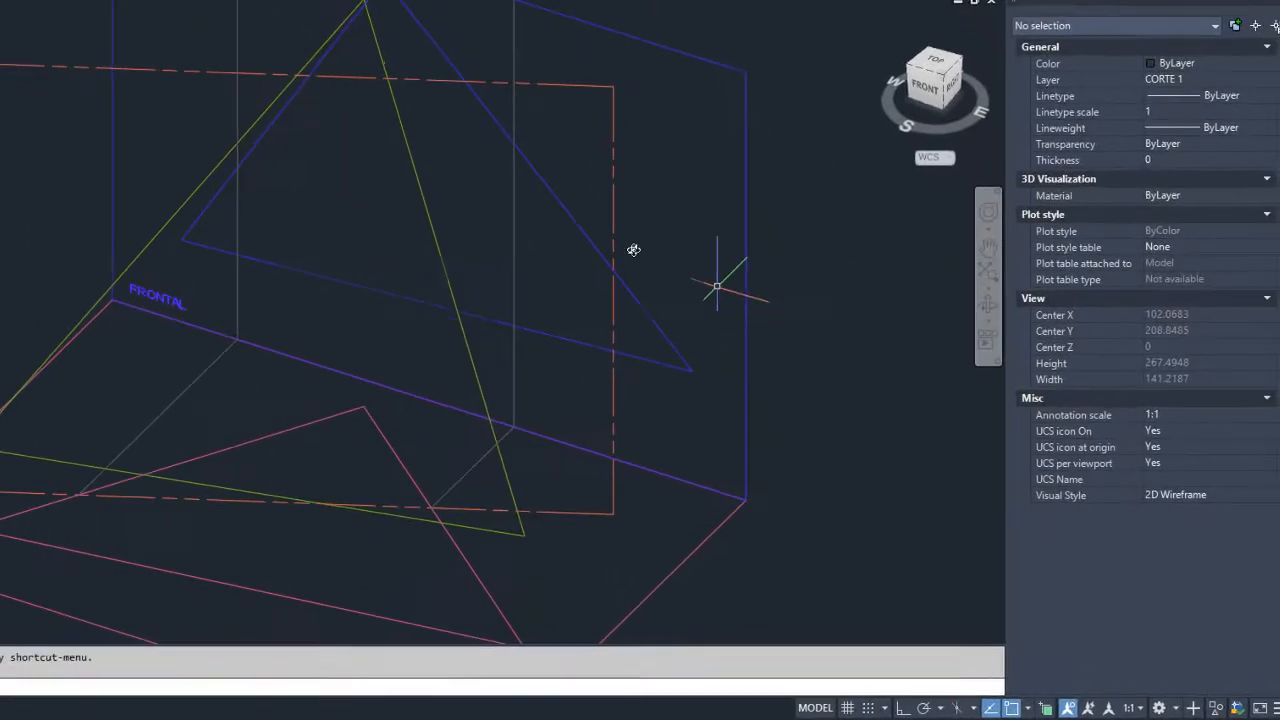
middle_click_drag(442, 84, 486, 237)
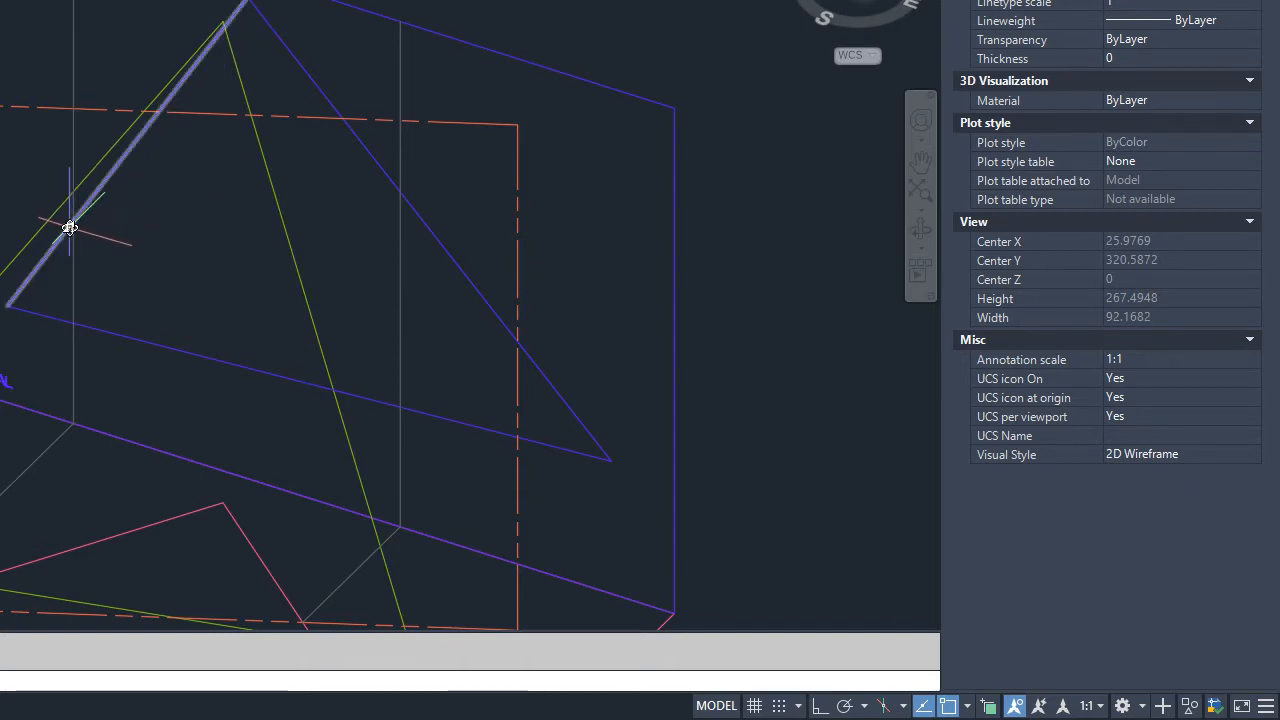
scroll(69, 228, "up", 2)
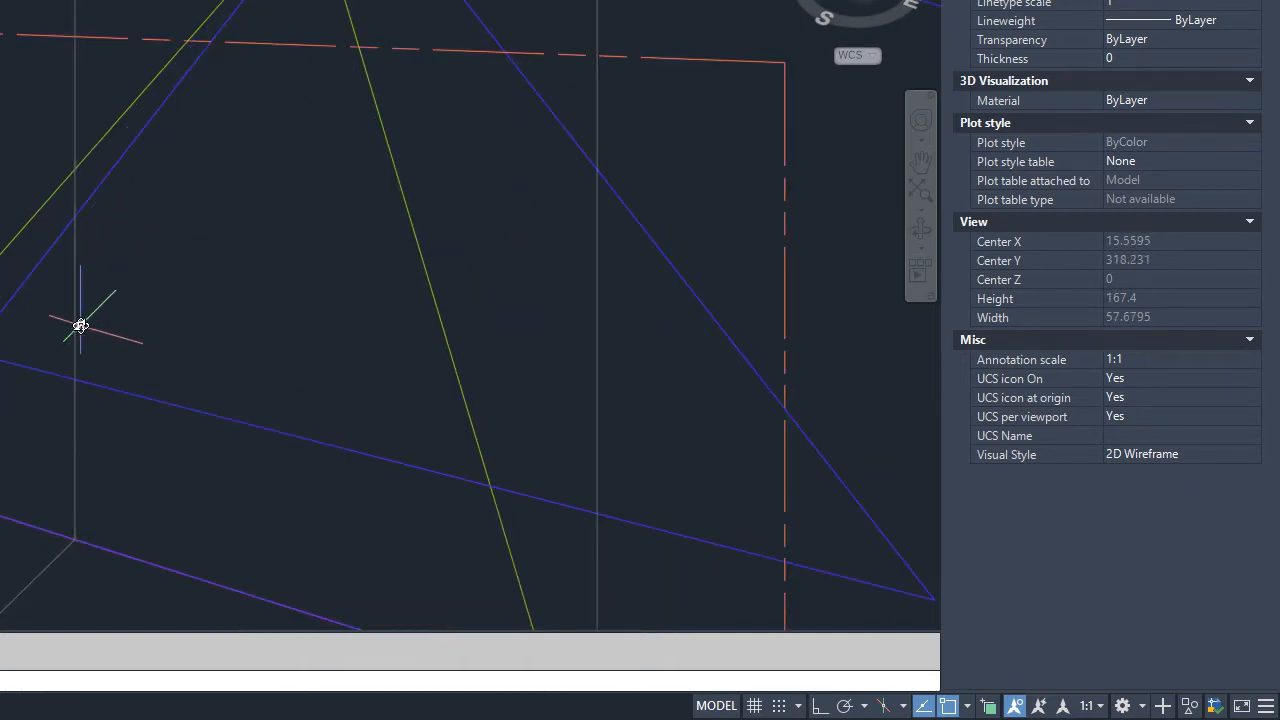
type("tri")
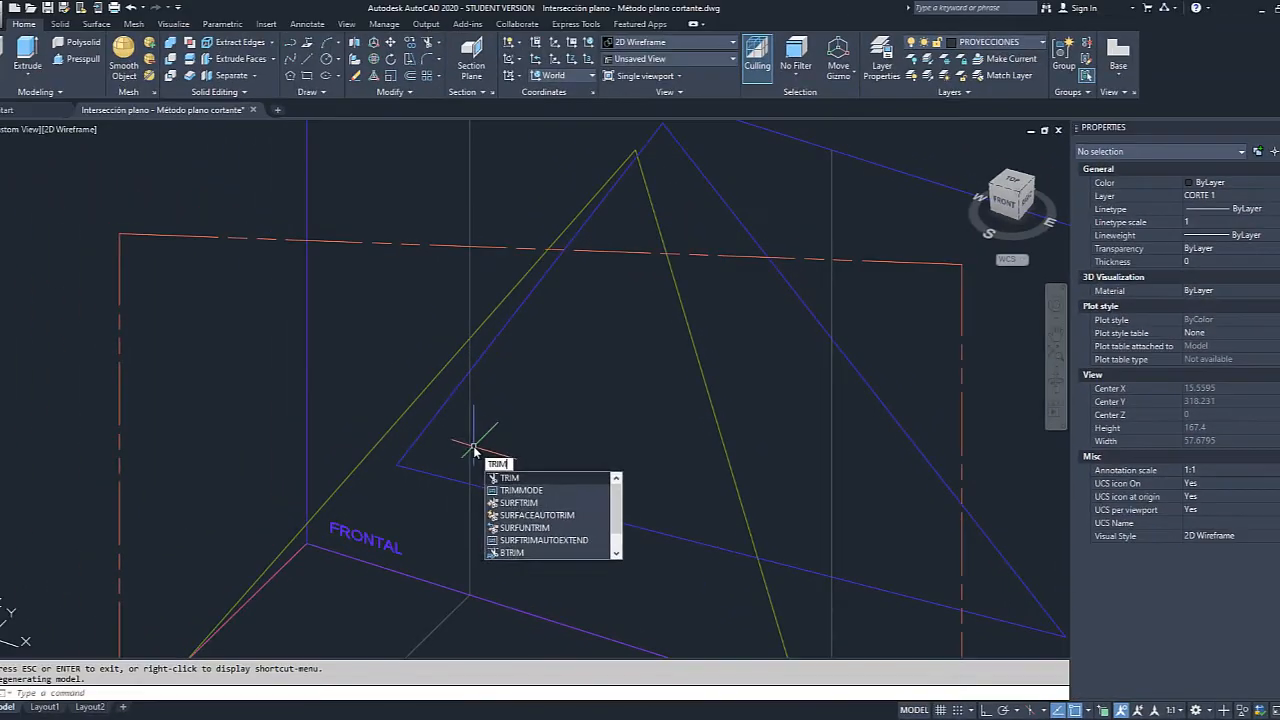
key("Return")
left_click(499, 332)
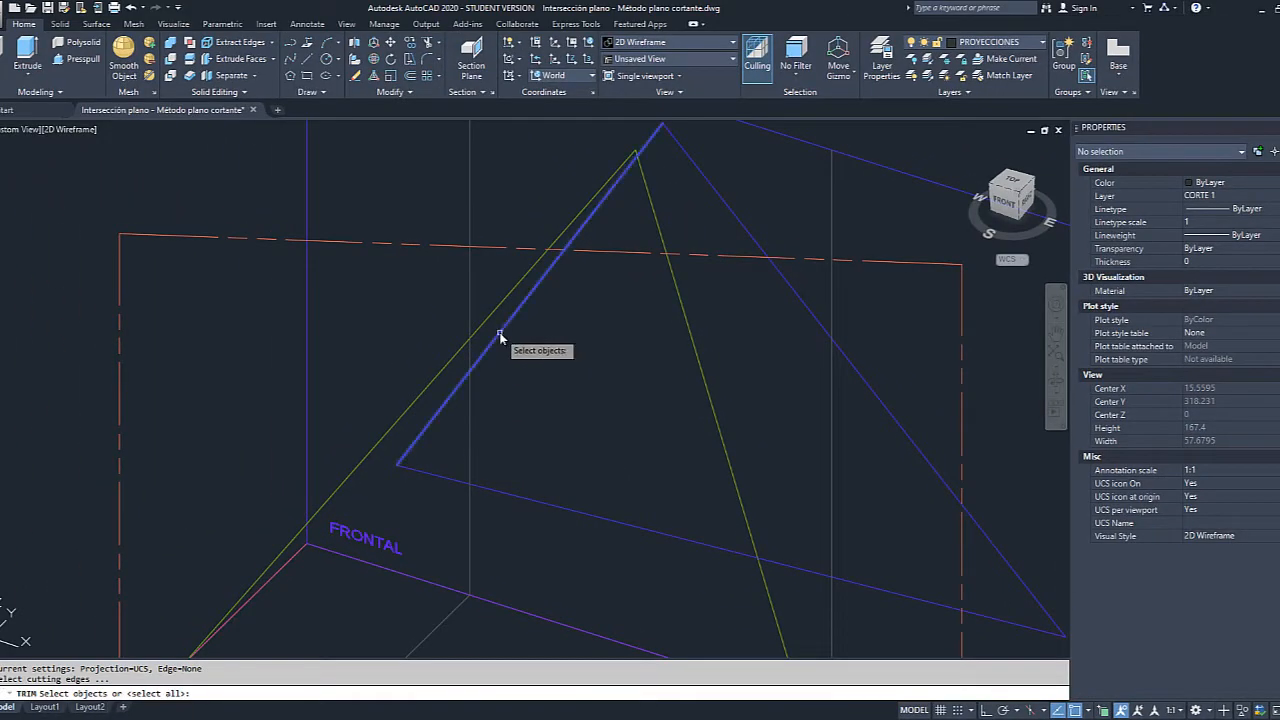
key("Return")
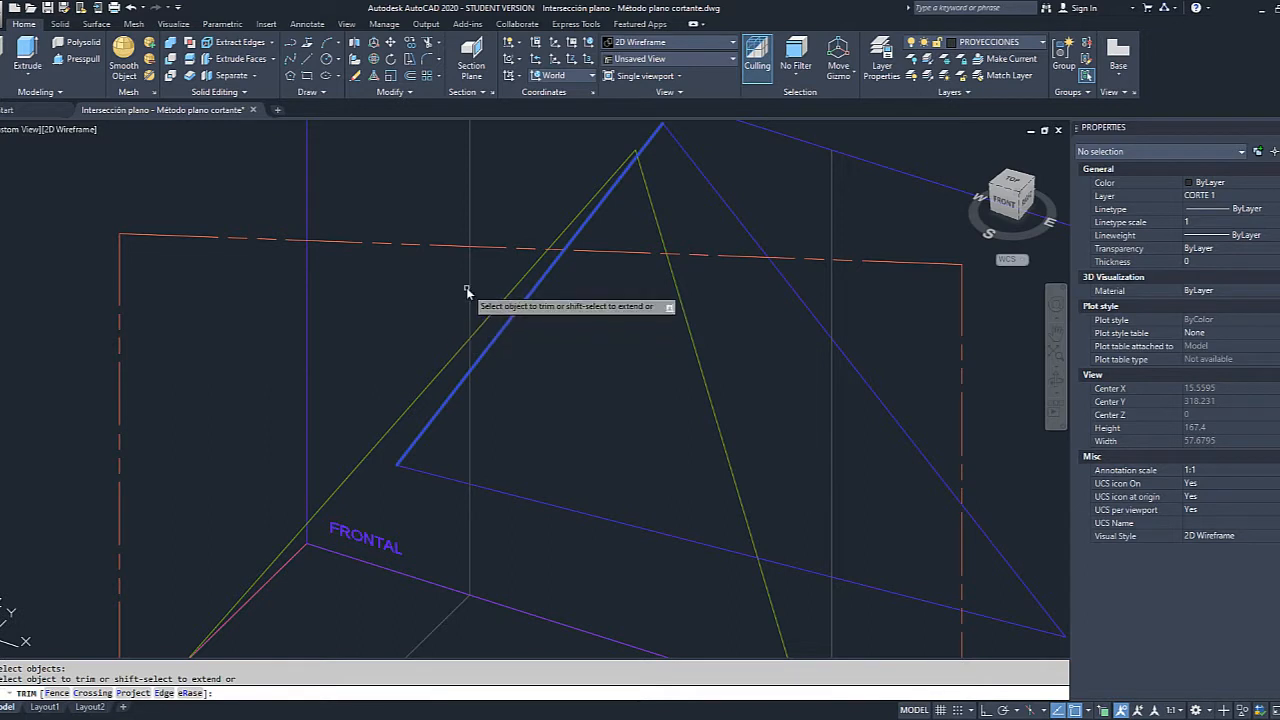
key("Escape")
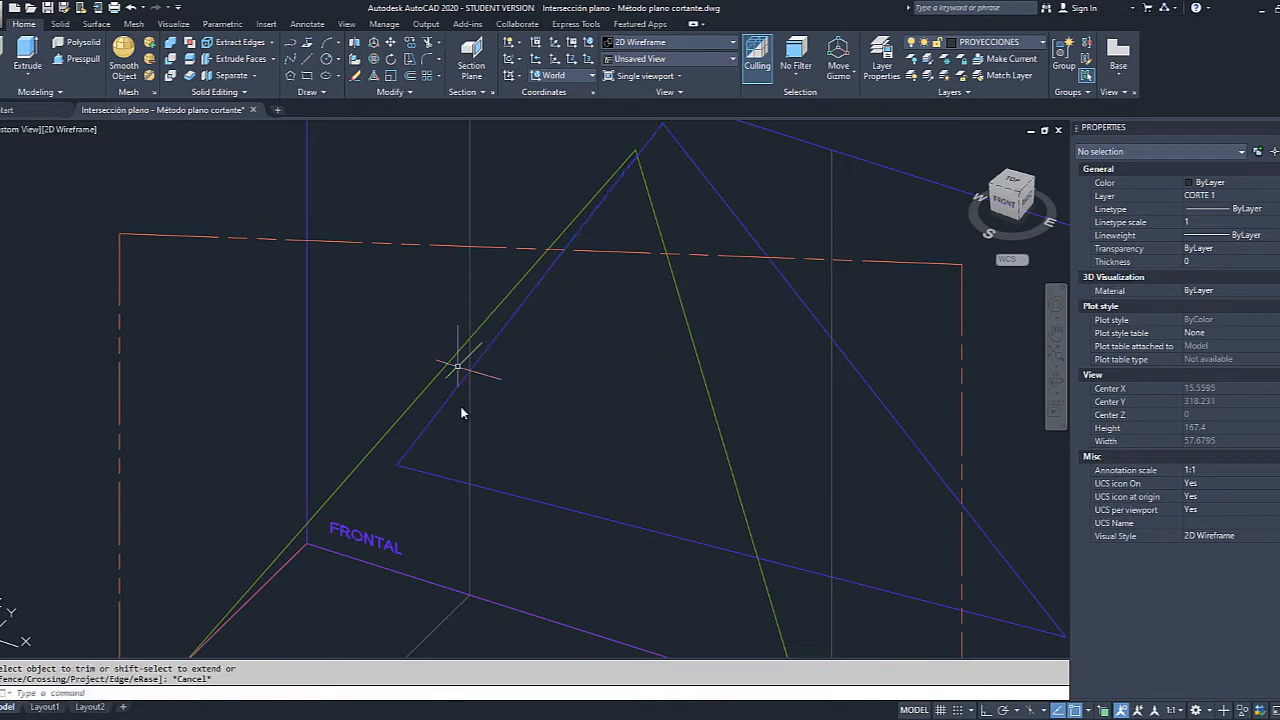
Align the UCS with the frontal plane, with its origin at the fold line's FRONTAL-label end, X along the fold line and Y up the side edge.
scroll(461, 413, "down", 3)
scroll(466, 480, "up", 1)
mouse_move(455, 491)
middle_mouse_down()
mouse_move(541, 461)
mouse_move(475, 541)
middle_mouse_up()
scroll(492, 448, "up", 2)
type("ucs")
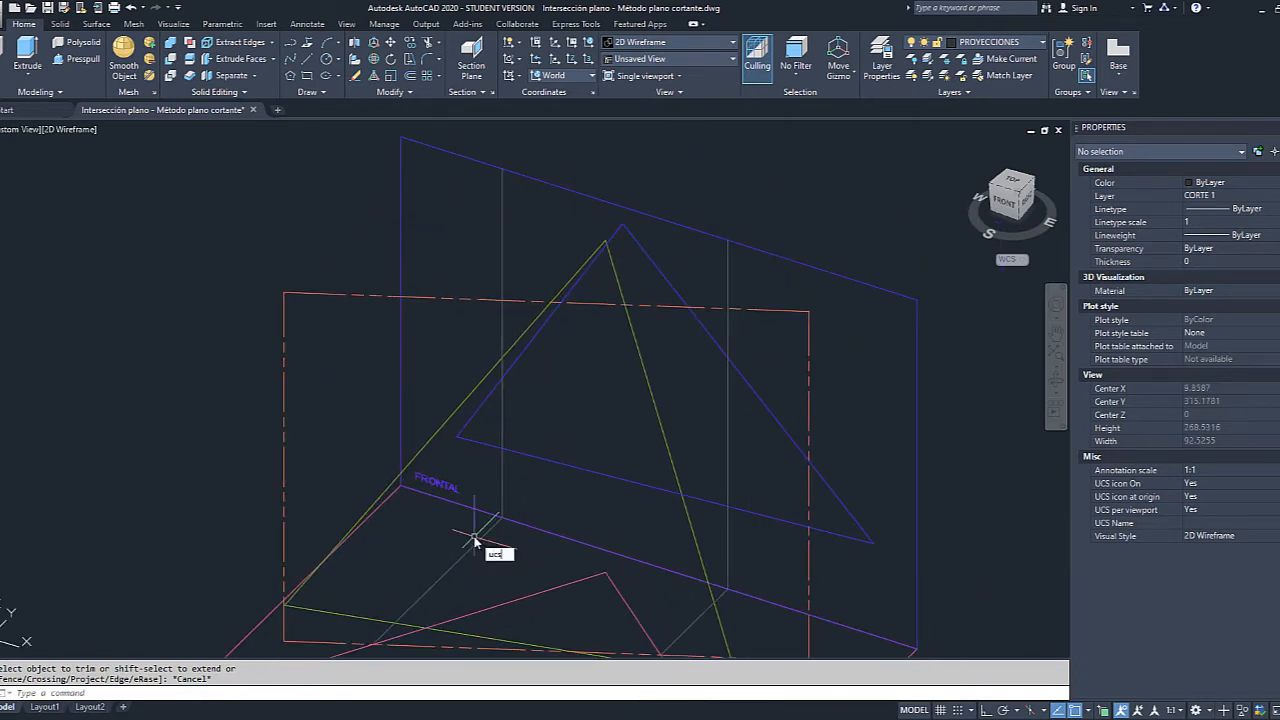
key("Return")
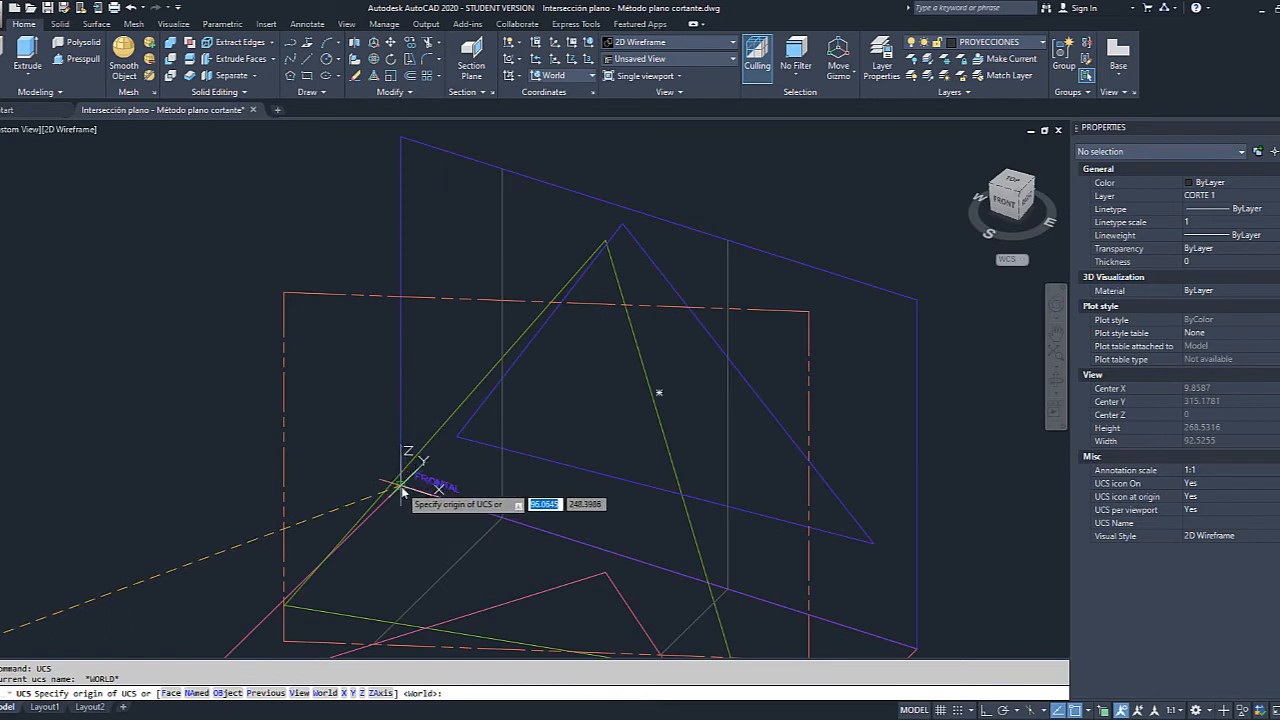
left_click(402, 483)
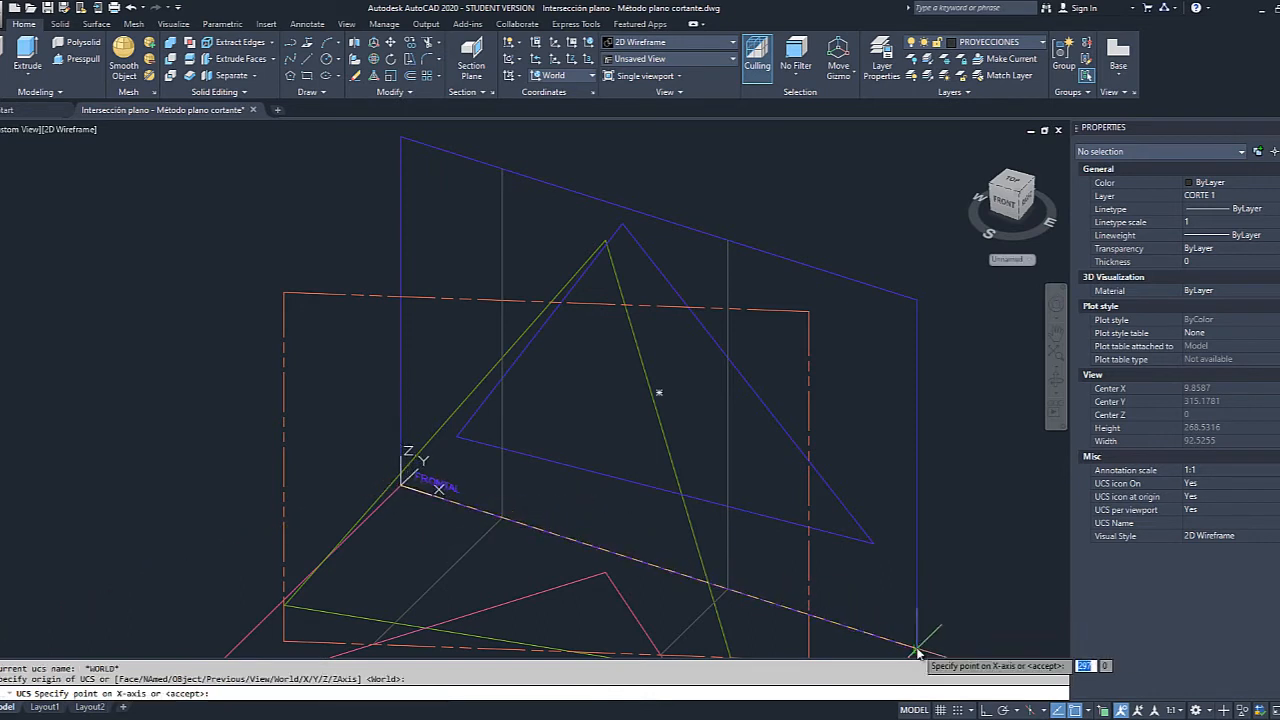
left_click(916, 651)
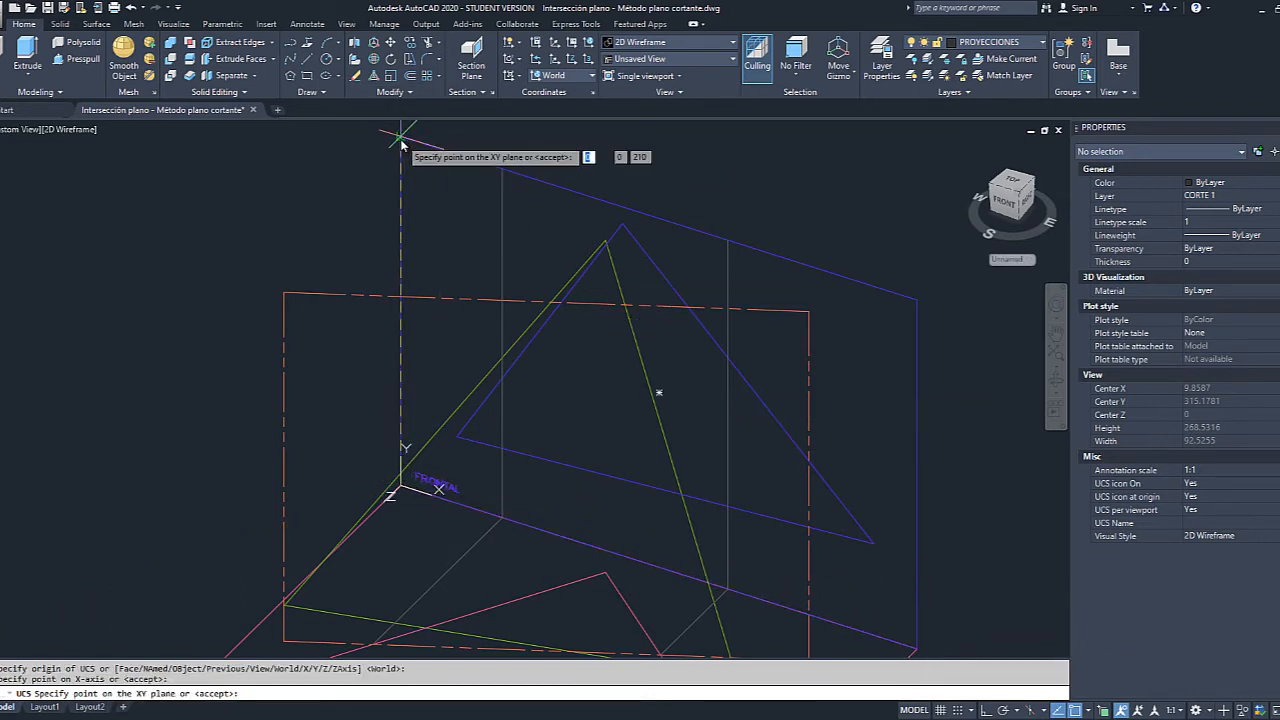
left_click(398, 137)
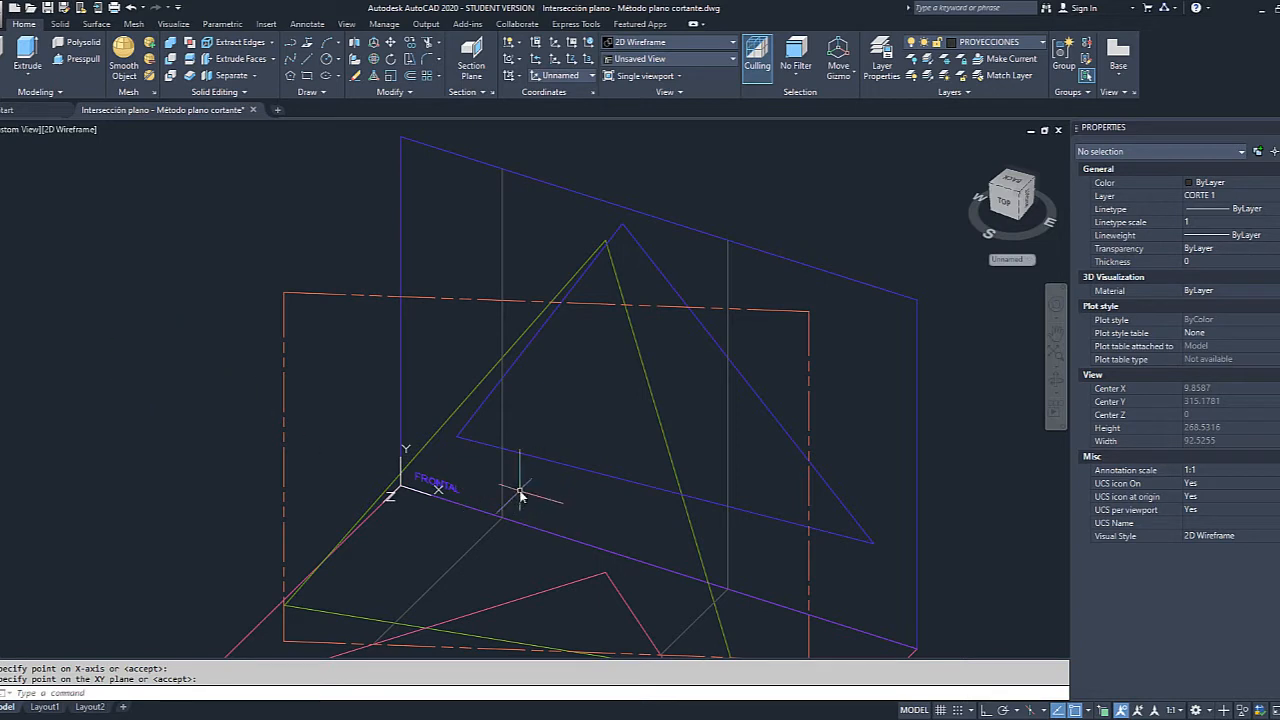
Trim off the part of the first vertical projection line above the frontal triangle's left-hand edge, using that edge as the cutting edge.
type("TRIM")
key("Return")
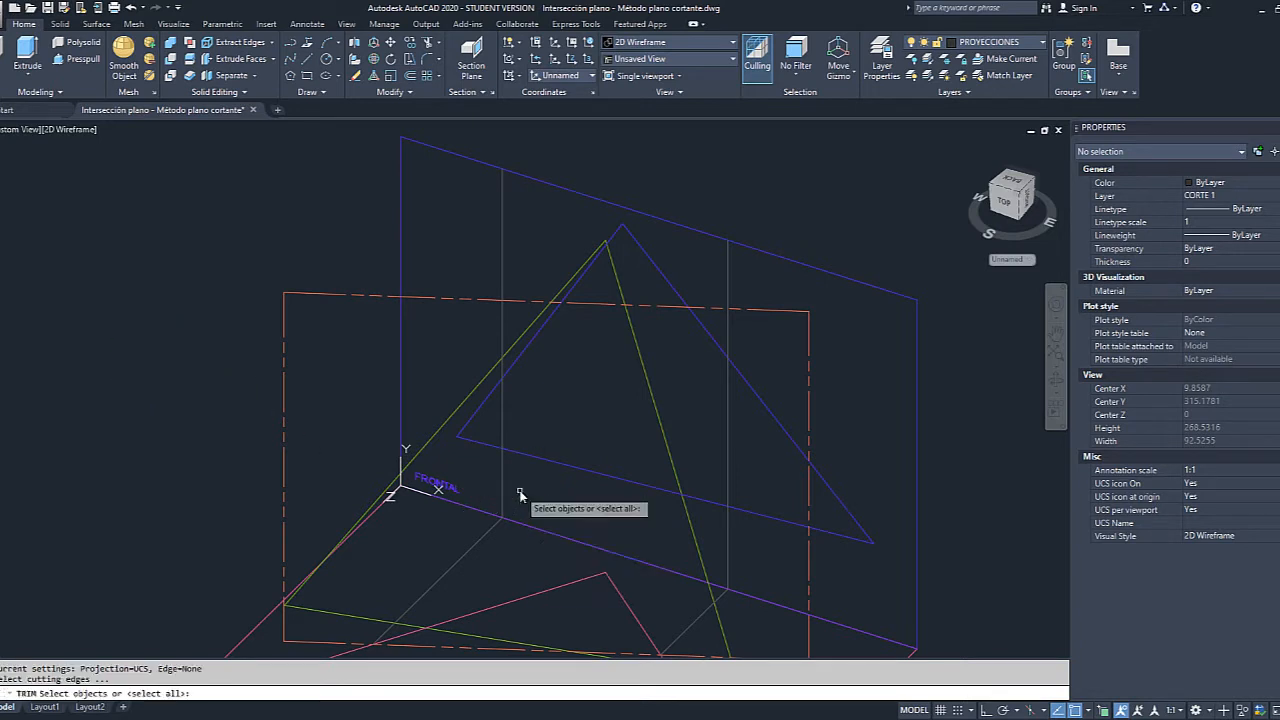
left_click(523, 357)
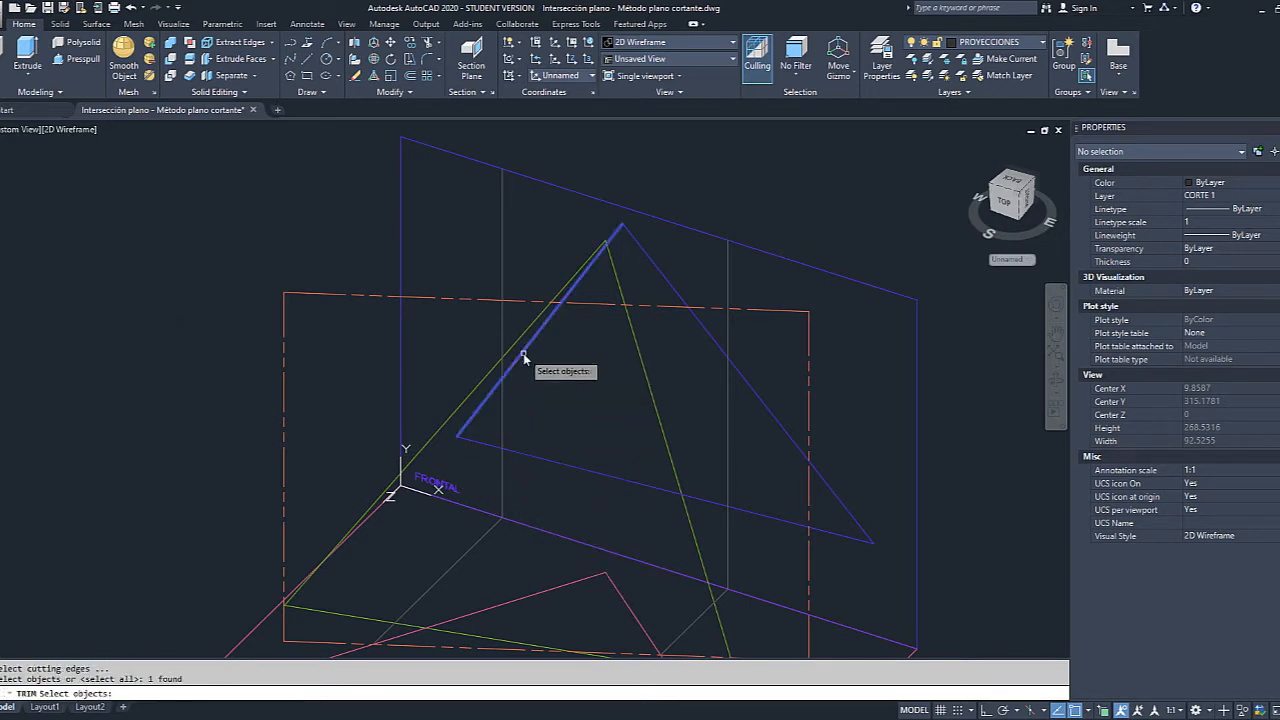
key("Return")
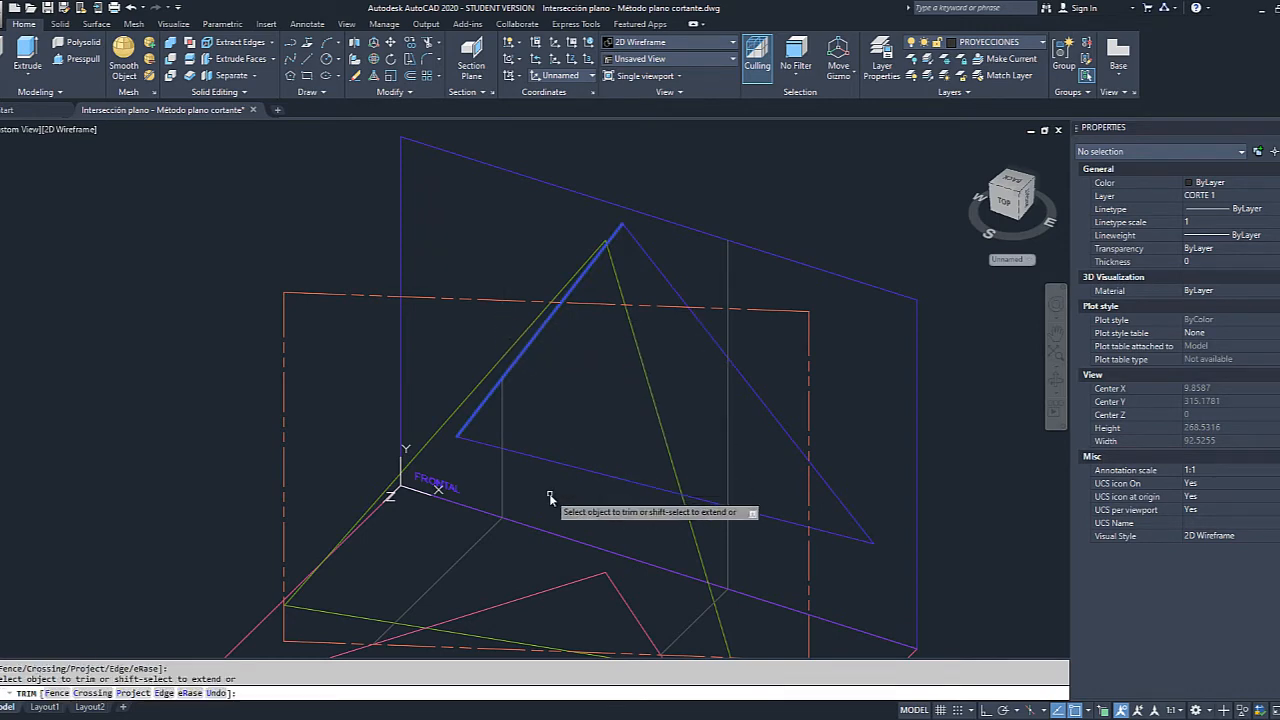
key("Escape")
Trim off the part of the second vertical projection line above the frontal triangle's right-hand edge, using that edge as the cutting edge.
middle_click_drag(463, 453, 449, 247)
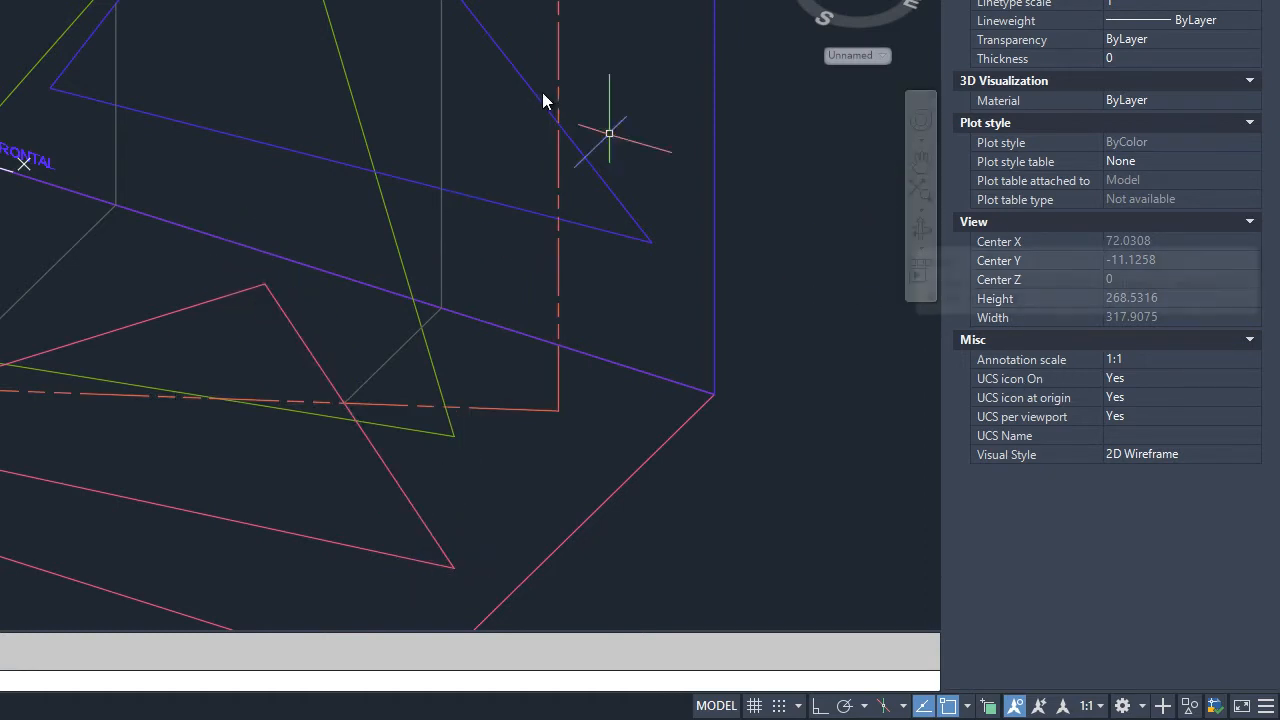
middle_click_drag(542, 100, 498, 232)
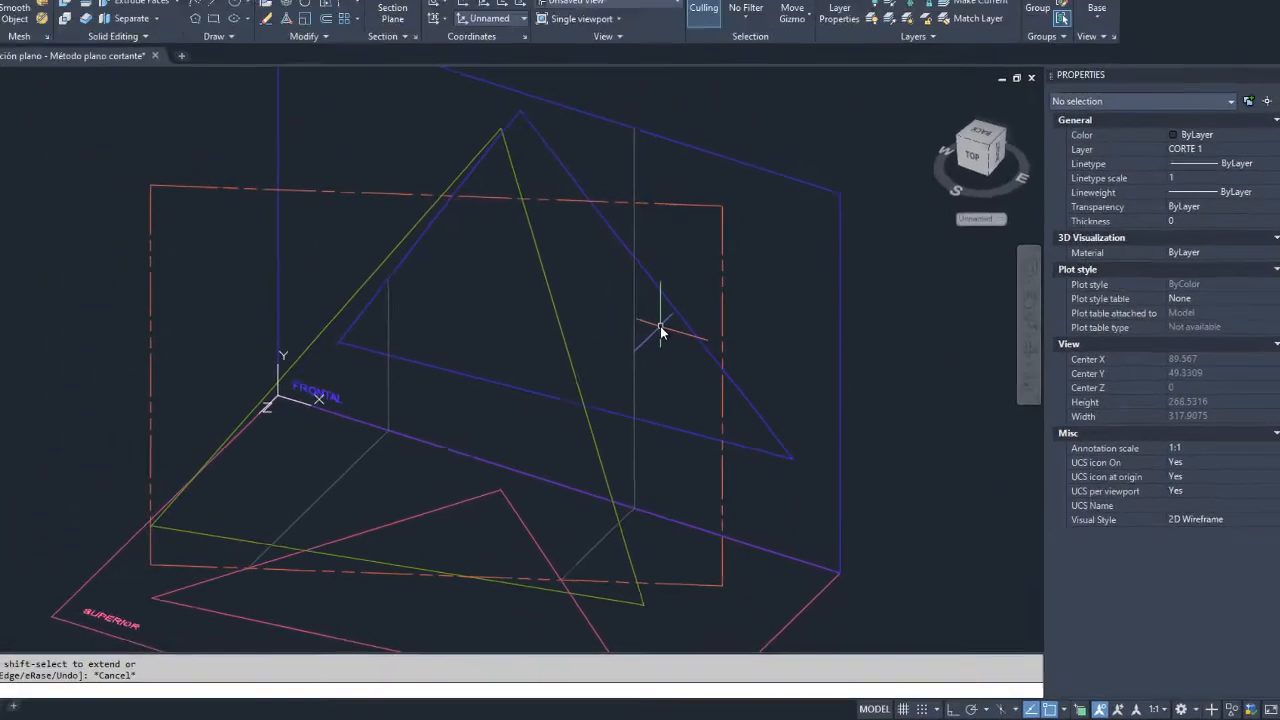
type("t")
type("rim")
key("Return")
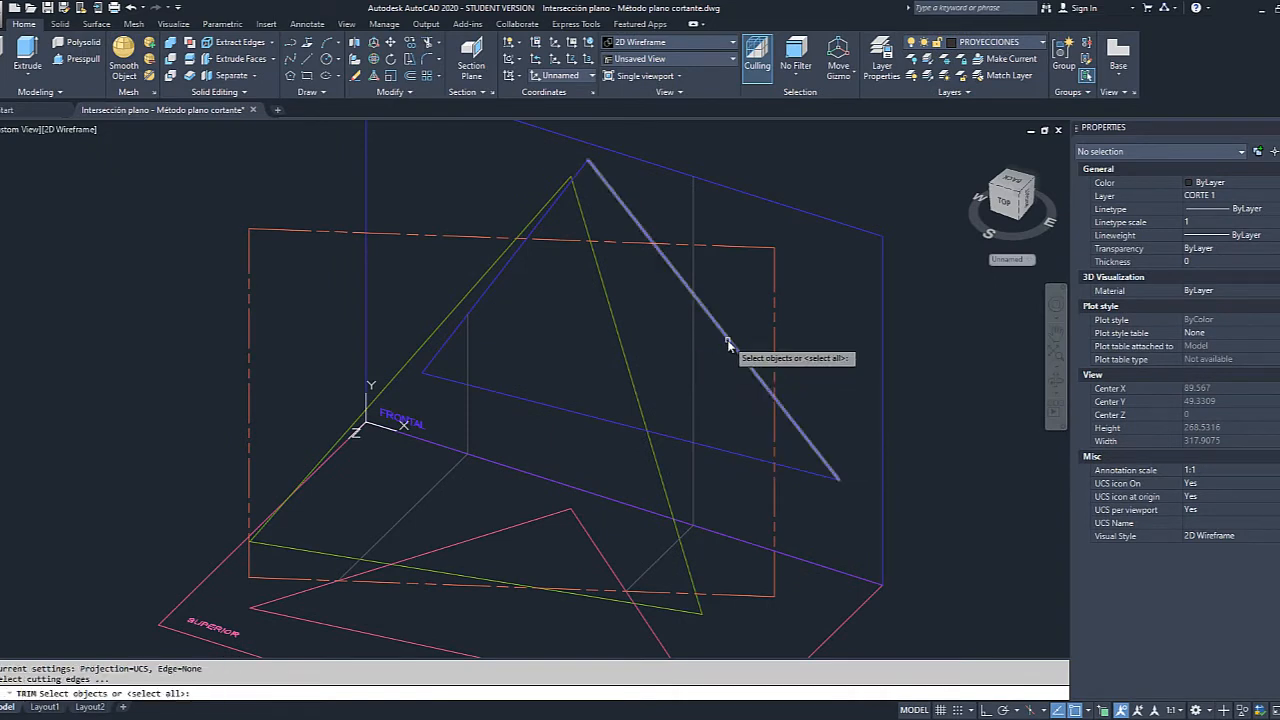
left_click(728, 344)
key("Return")
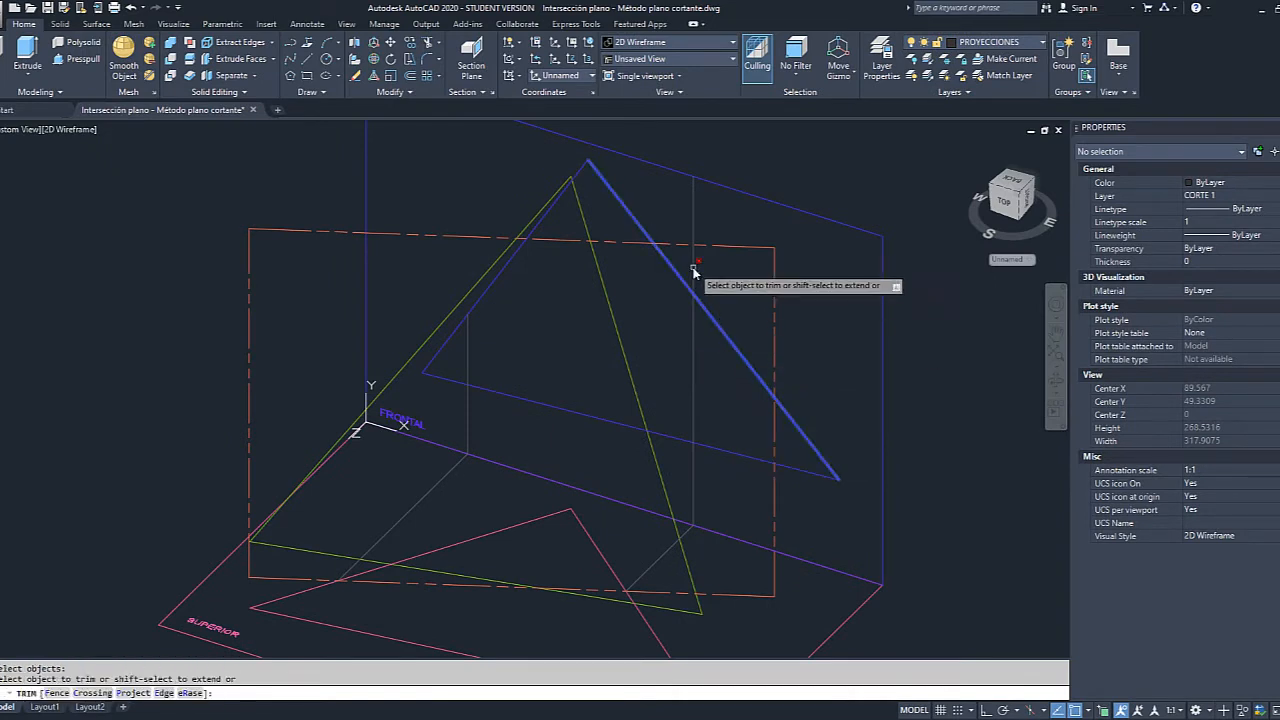
key("Escape")
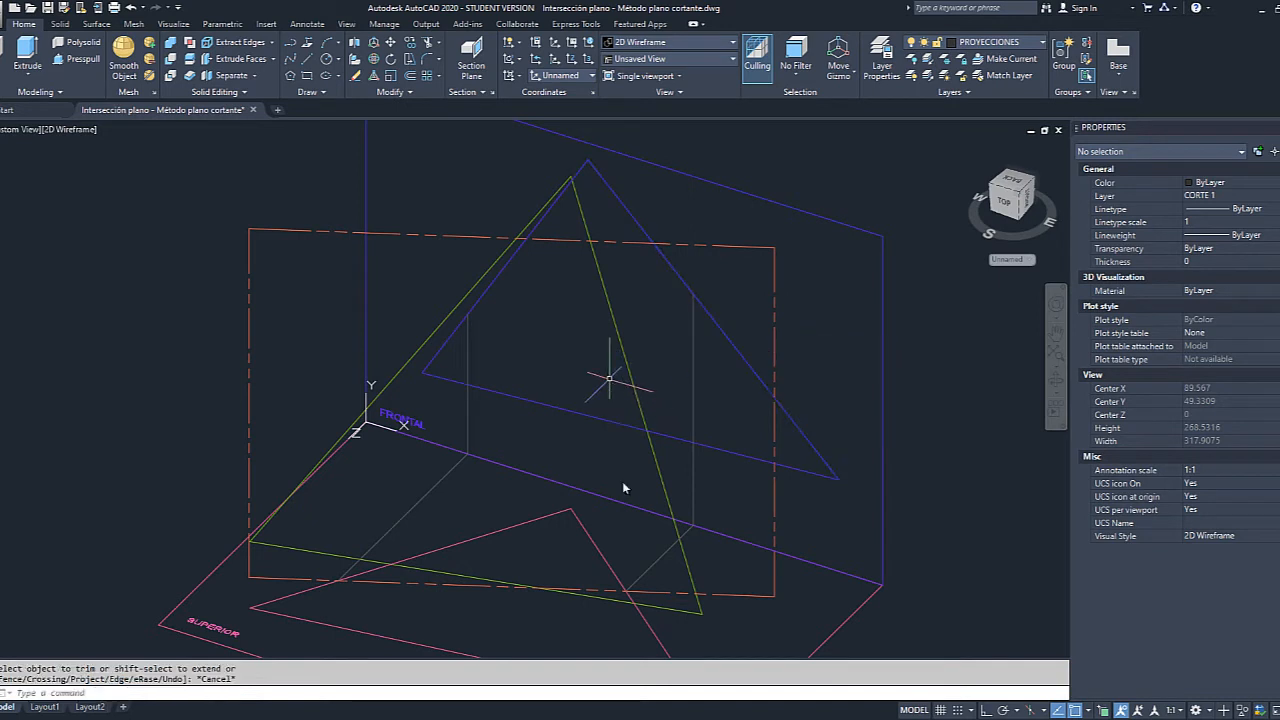
Draw a line in the frontal plane joining the upper ends of the two trimmed vertical projection lines.
scroll(456, 530, "down", 3)
scroll(474, 522, "up", 3)
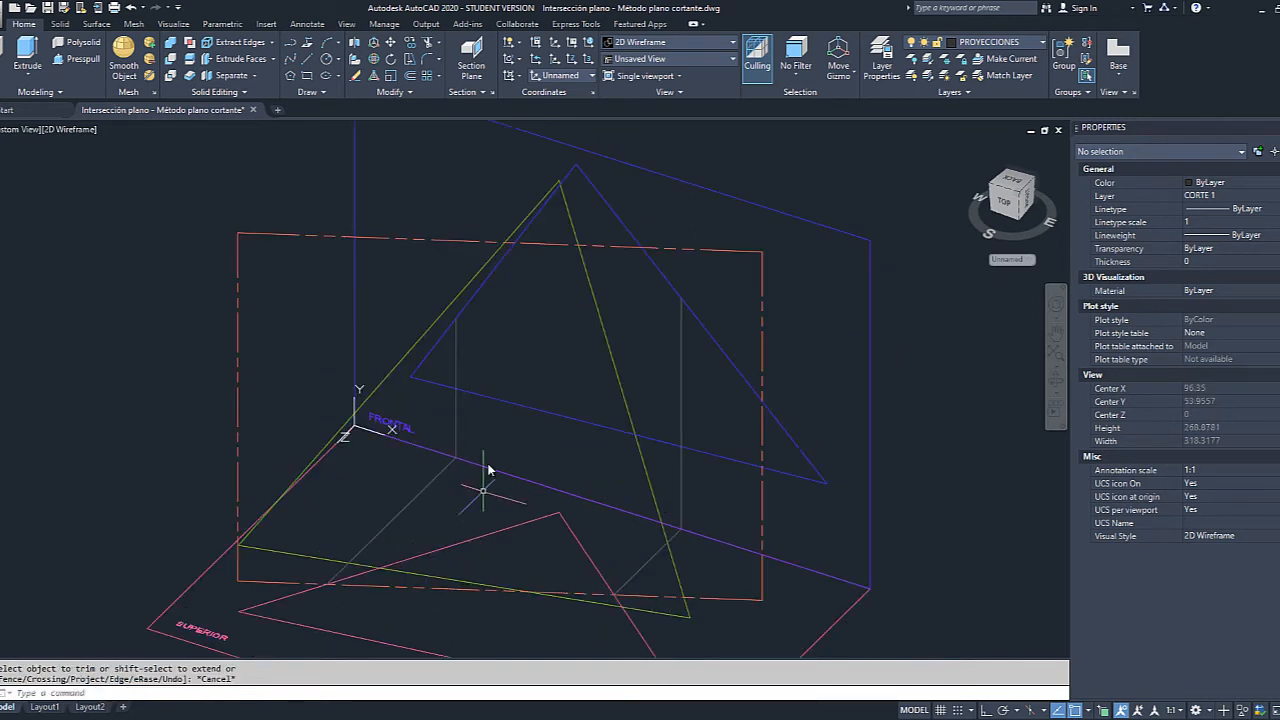
key("Escape")
left_click(307, 59)
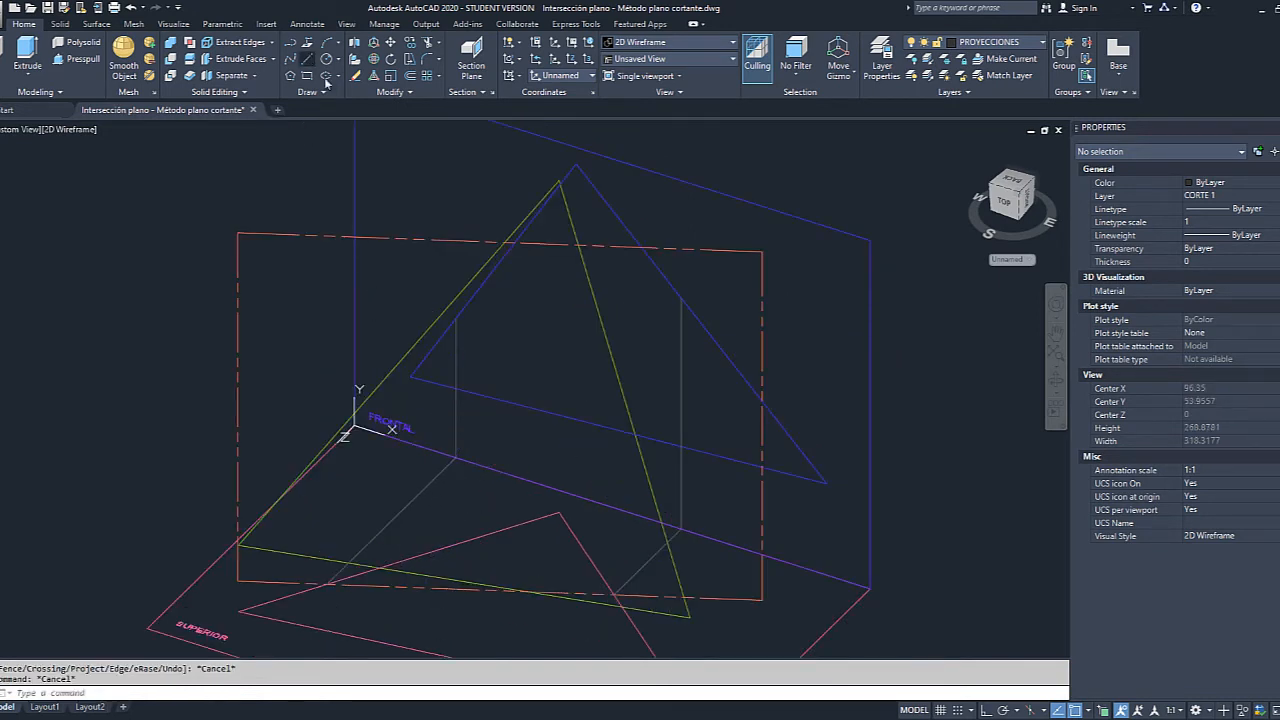
left_click(456, 317)
left_click(681, 299)
key("Escape")
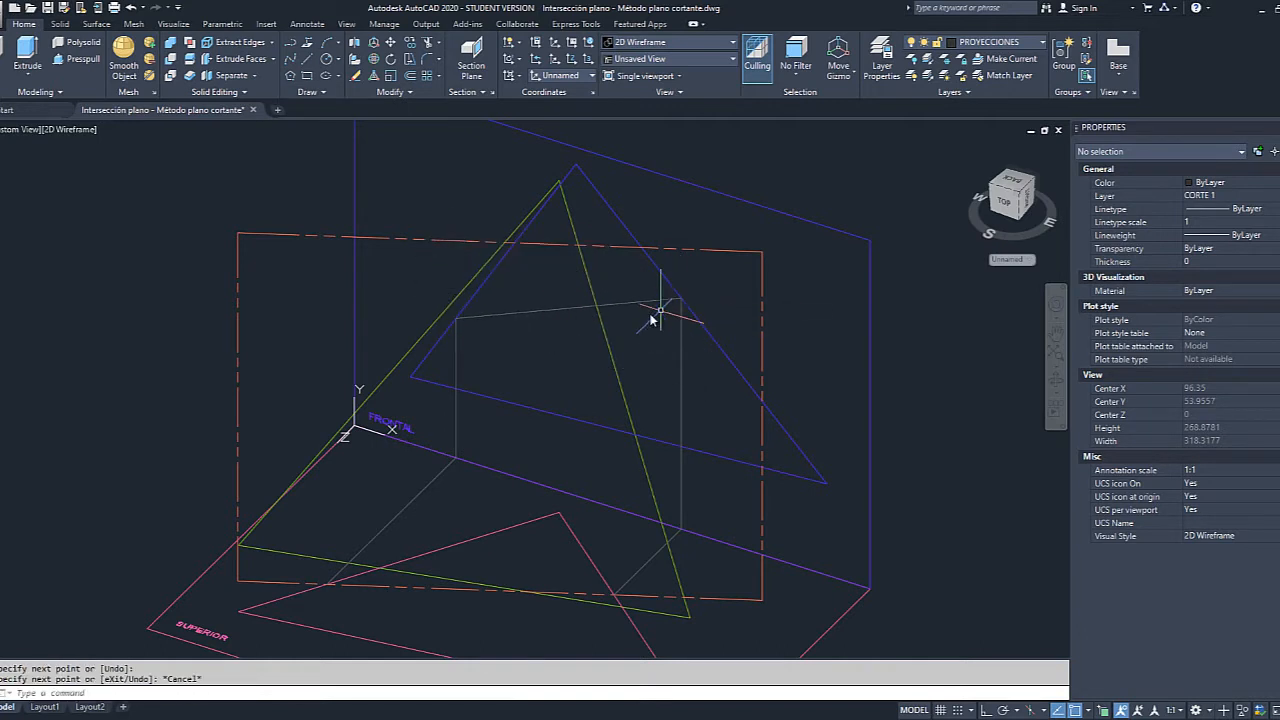
Move the new line in the frontal triangle to the CORTE 1 layer and set its linetype to ACAD_ISO09.
left_click(647, 303)
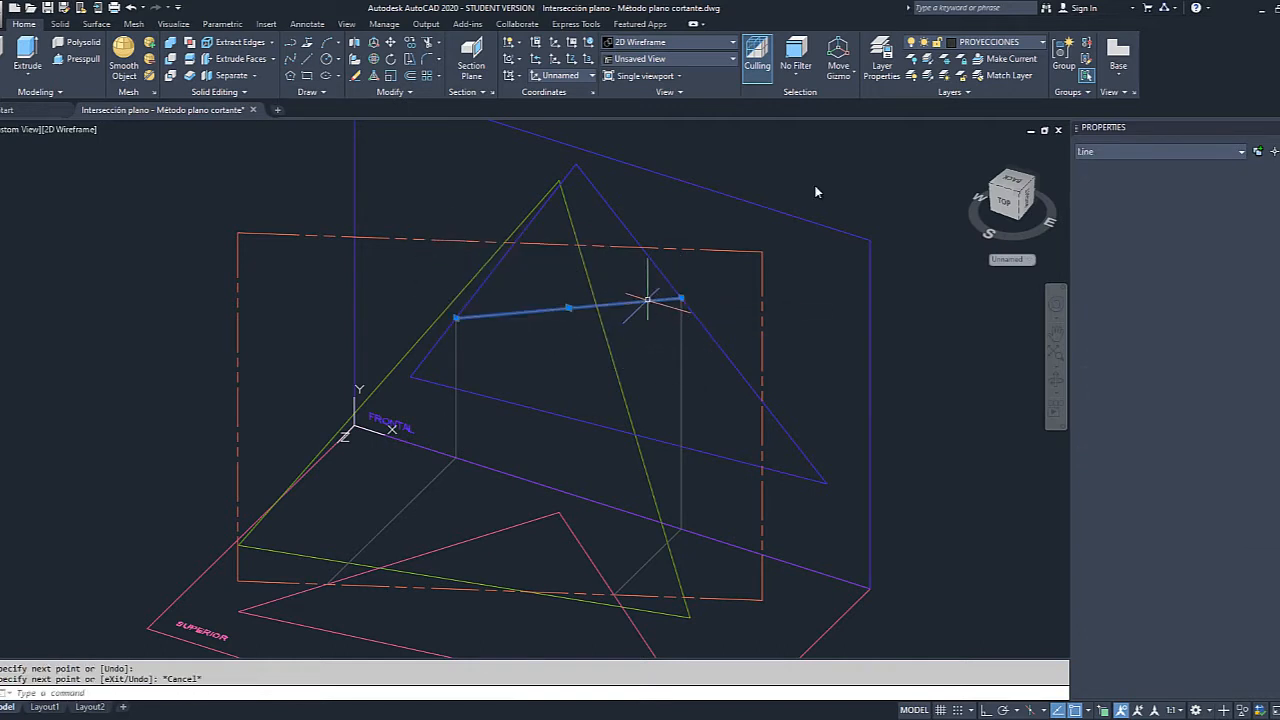
left_click(1042, 43)
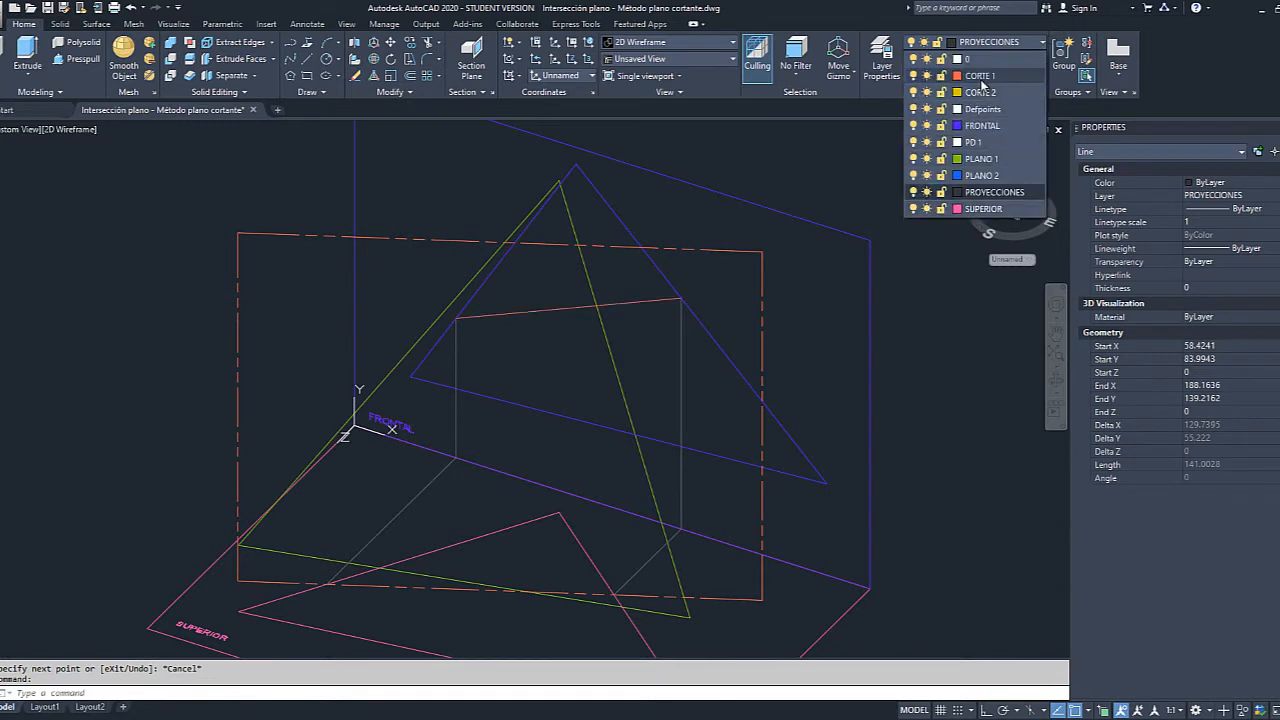
left_click(980, 76)
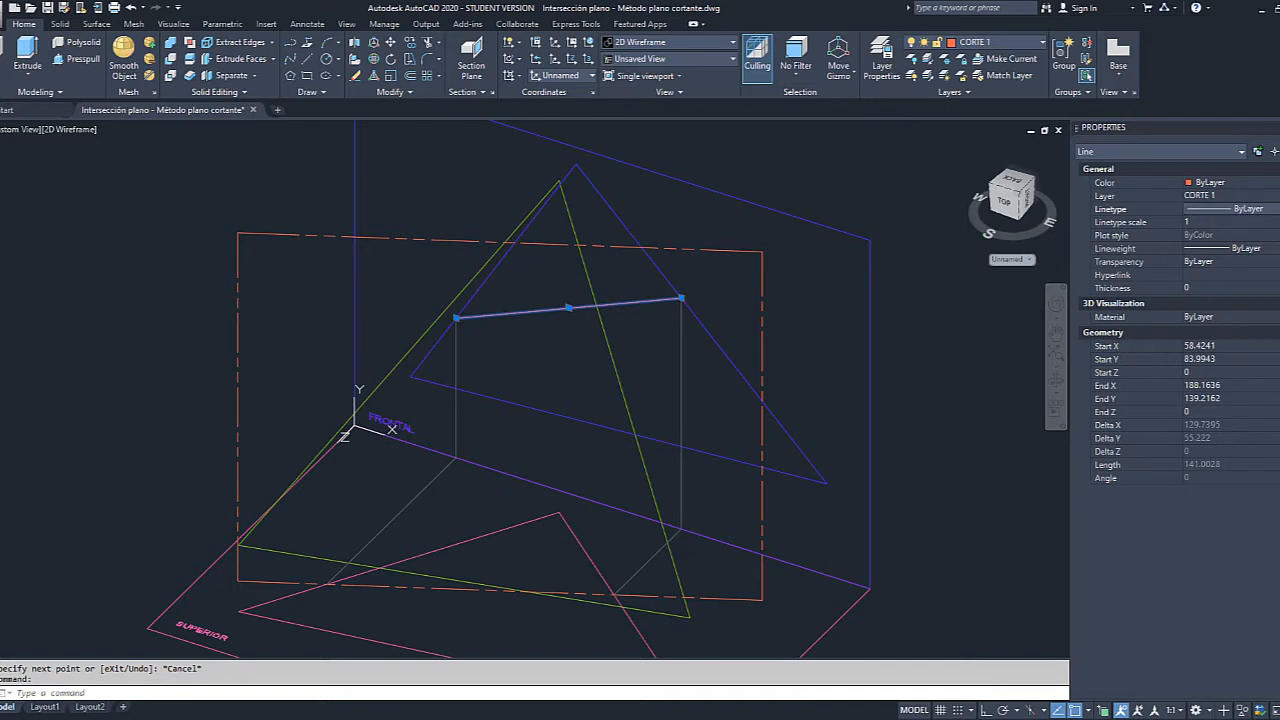
left_click(1240, 208)
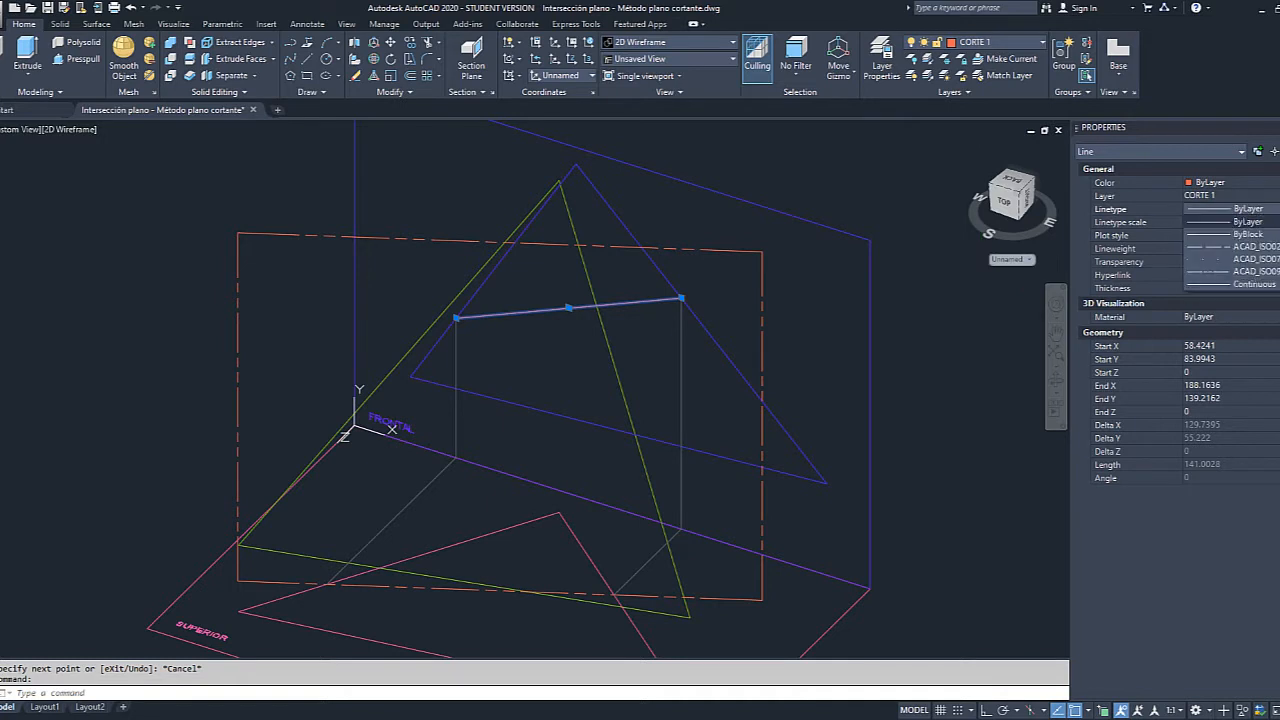
left_click(1256, 272)
key("Escape")
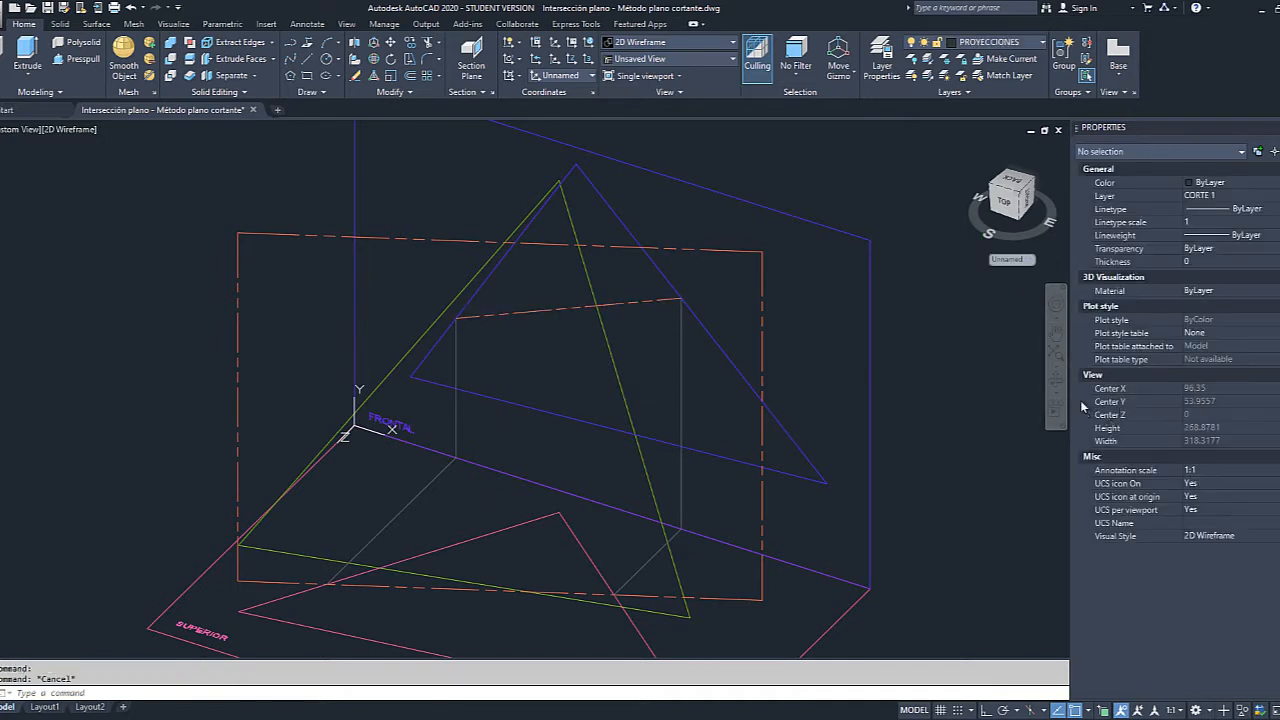
Examine from several angles how the dashed cut line lies within the frontal triangle and relates to the cutting plane.
left_click(1056, 380)
left_click_drag(863, 457, 843, 420)
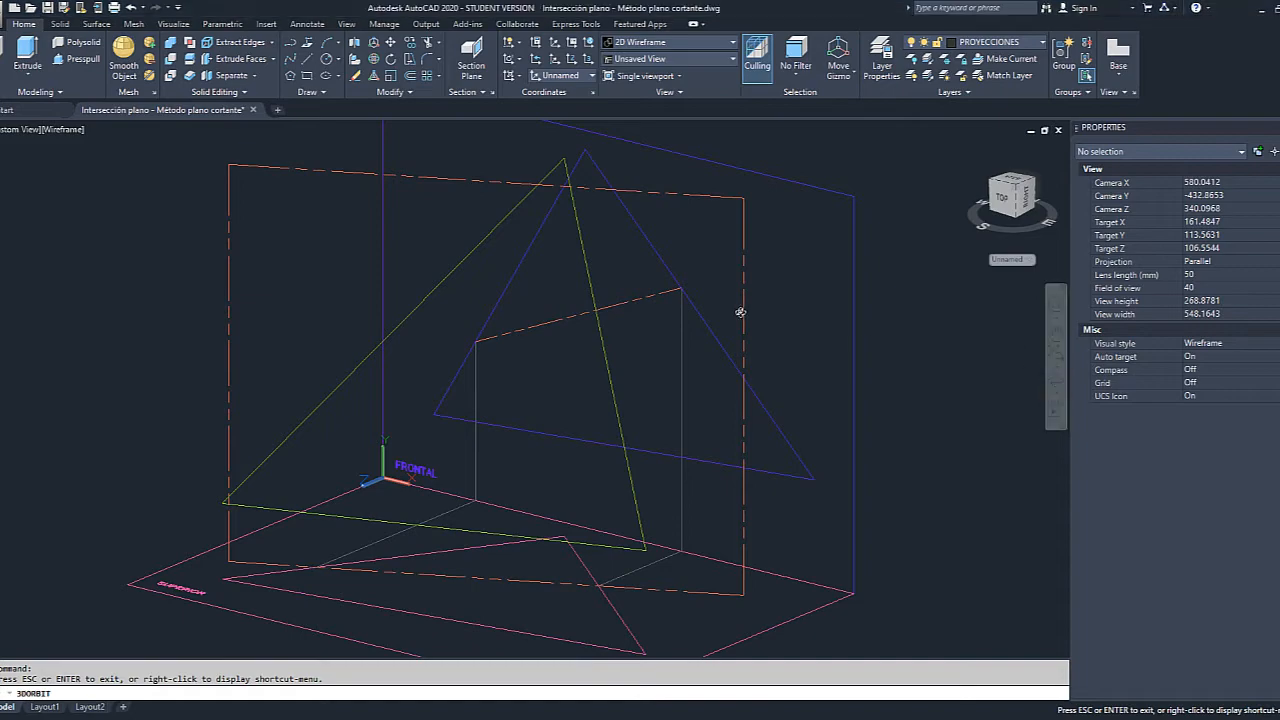
left_click_drag(740, 310, 603, 361)
middle_click_drag(498, 263, 522, 277, "shift")
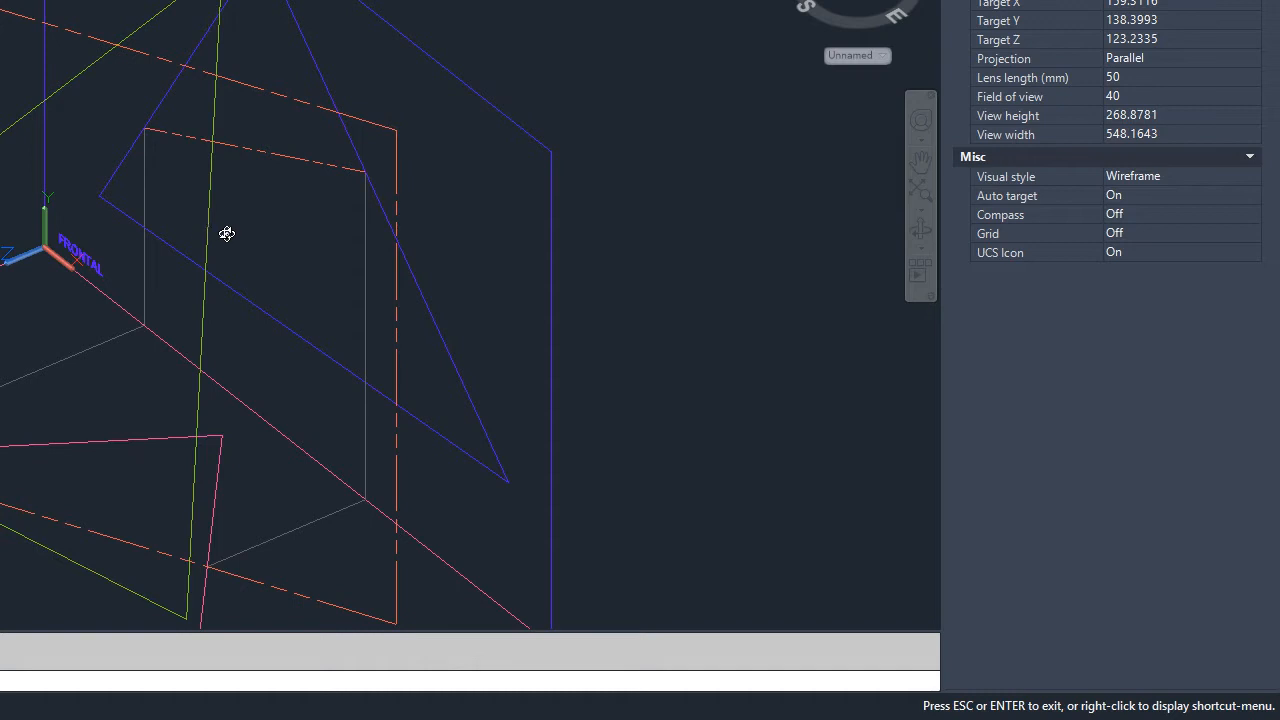
left_click_drag(157, 143, 141, 124)
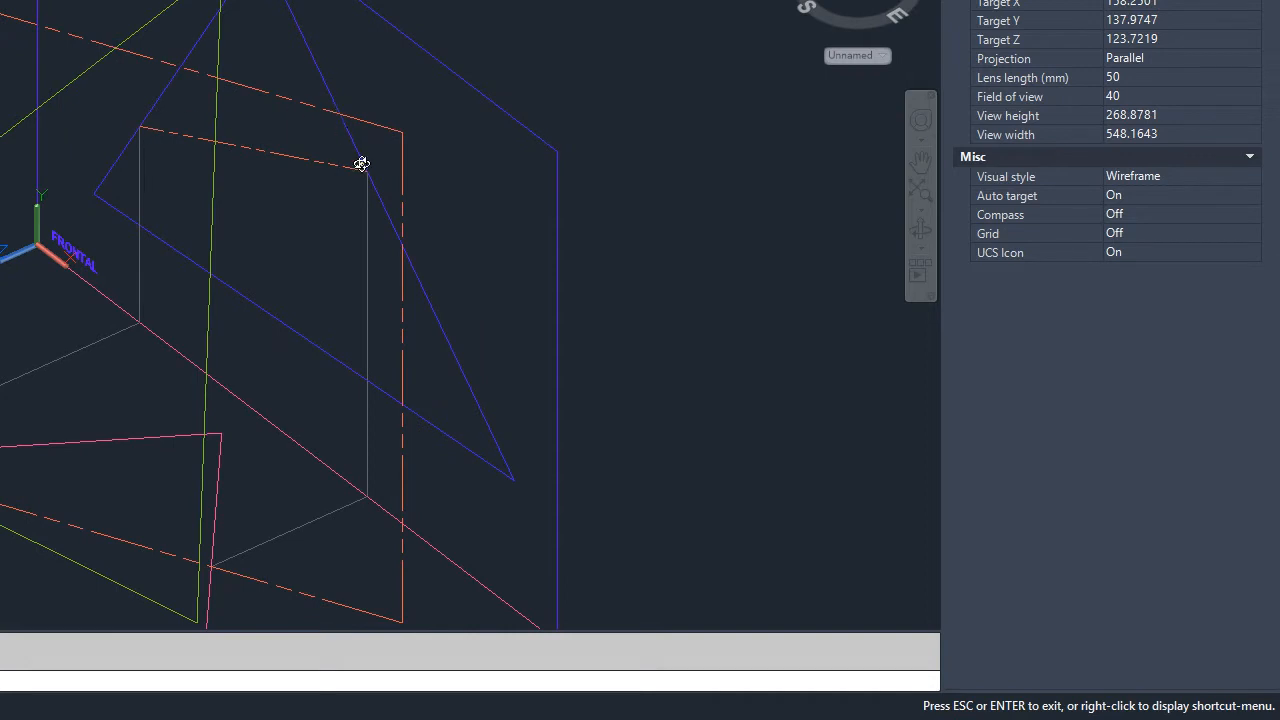
left_click_drag(324, 351, 229, 449)
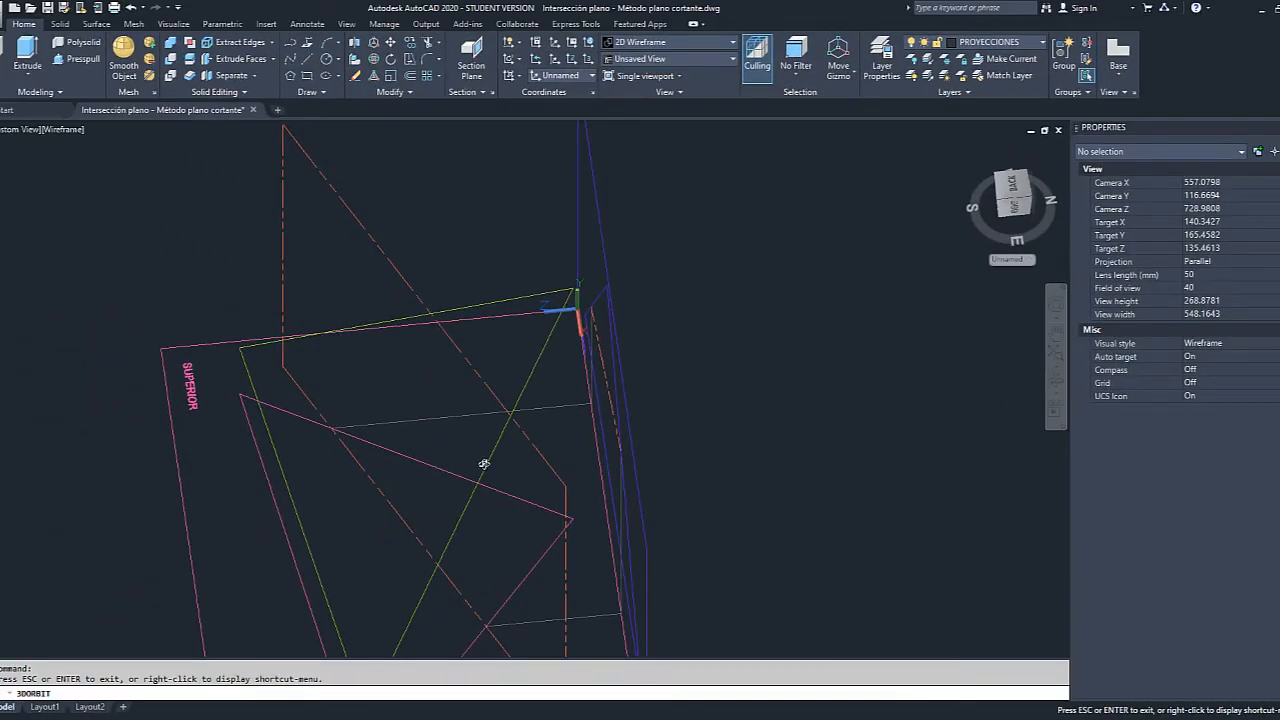
left_click_drag(489, 476, 563, 345)
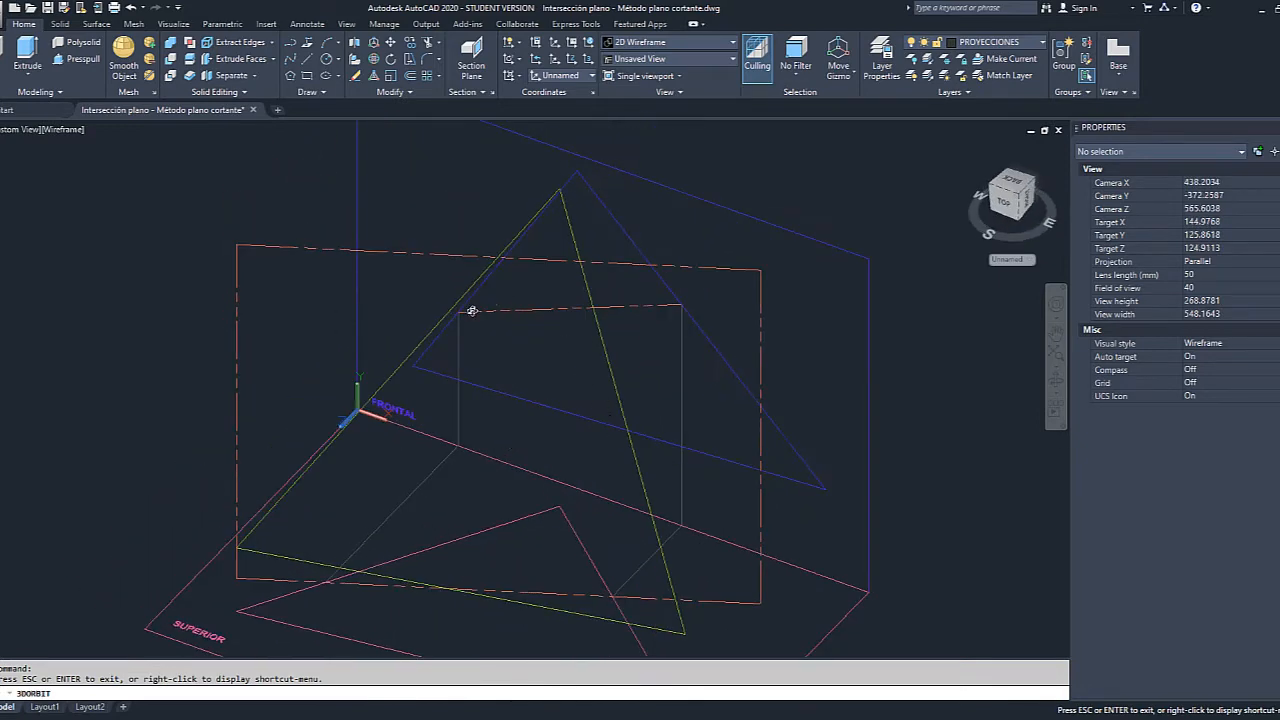
key("Escape")
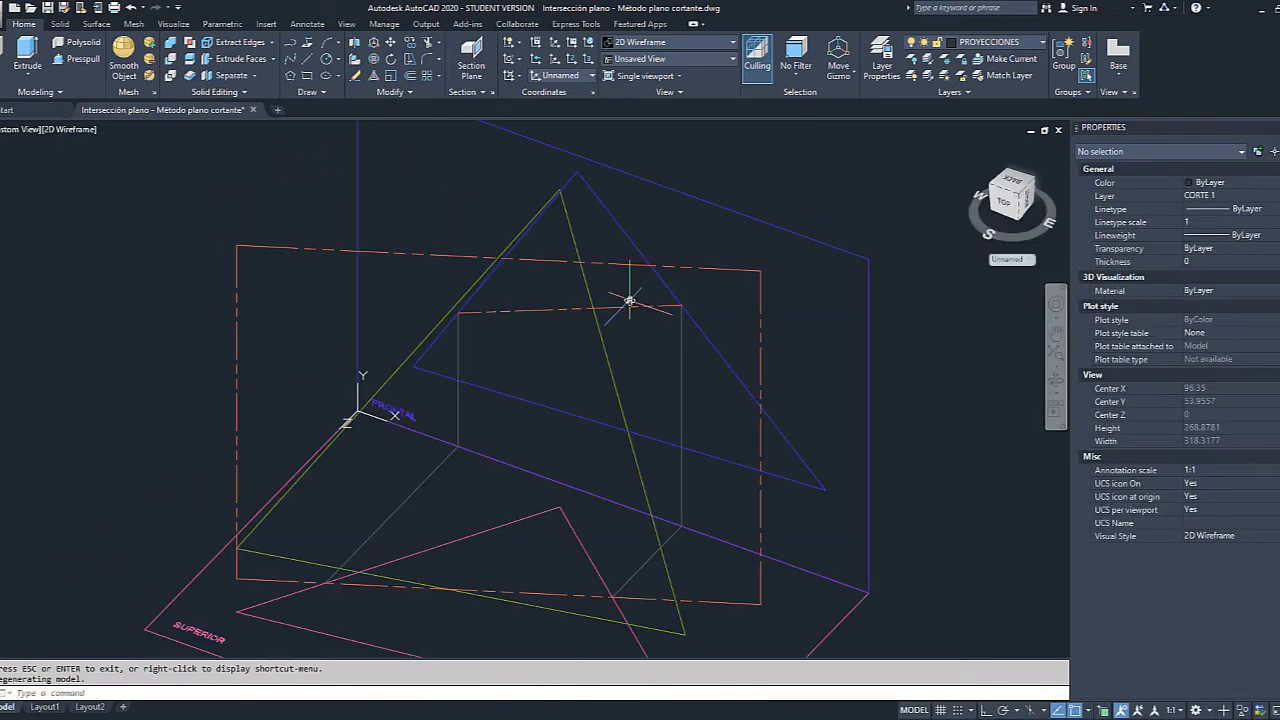
Highlight the dashed cut line in the frontal triangle and examine its relation to the projection lines and the SUPERIOR plane.
left_click(629, 302)
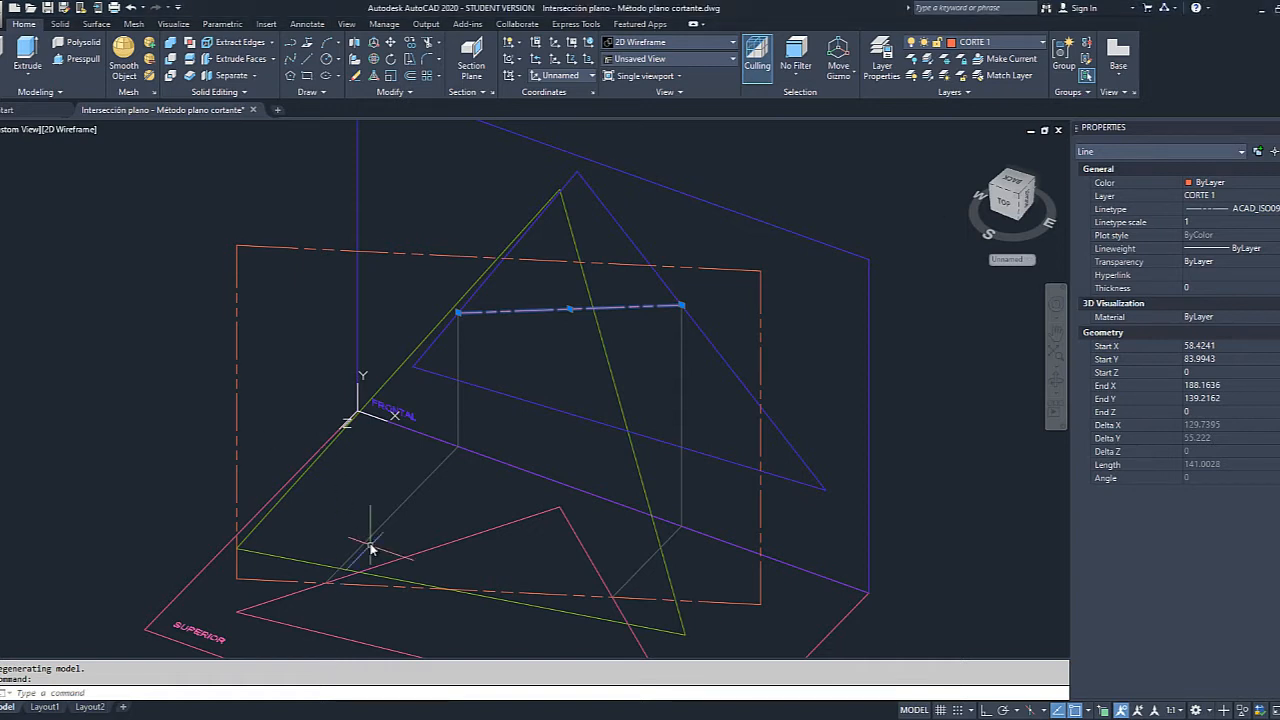
middle_click_drag(370, 548, 354, 398)
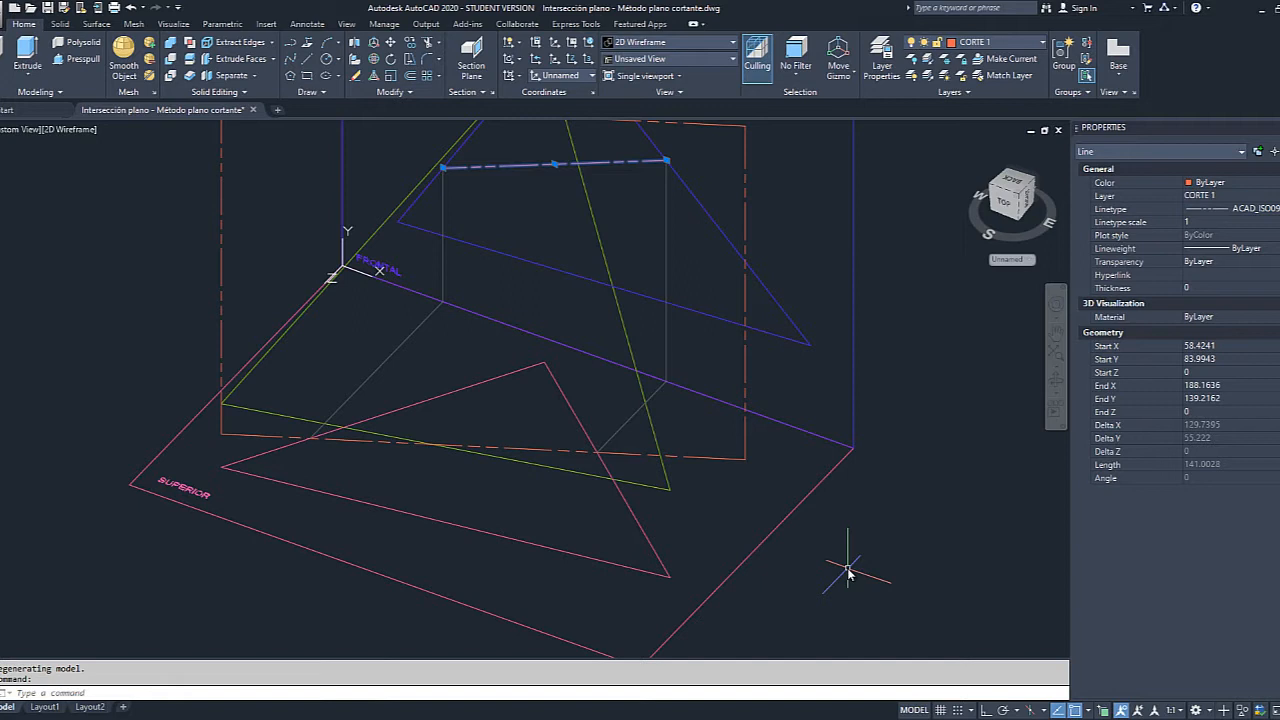
middle_click_drag(829, 414, 834, 543)
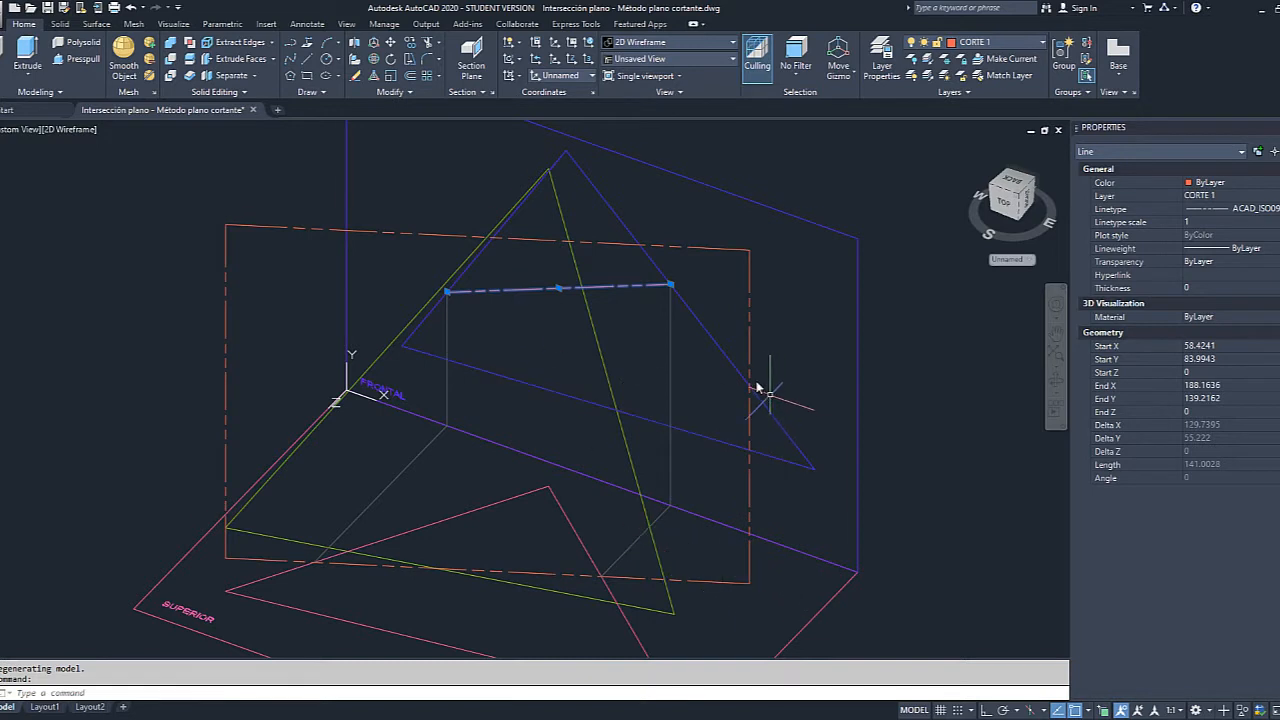
middle_click_drag(766, 391, 742, 353)
left_click(1056, 380)
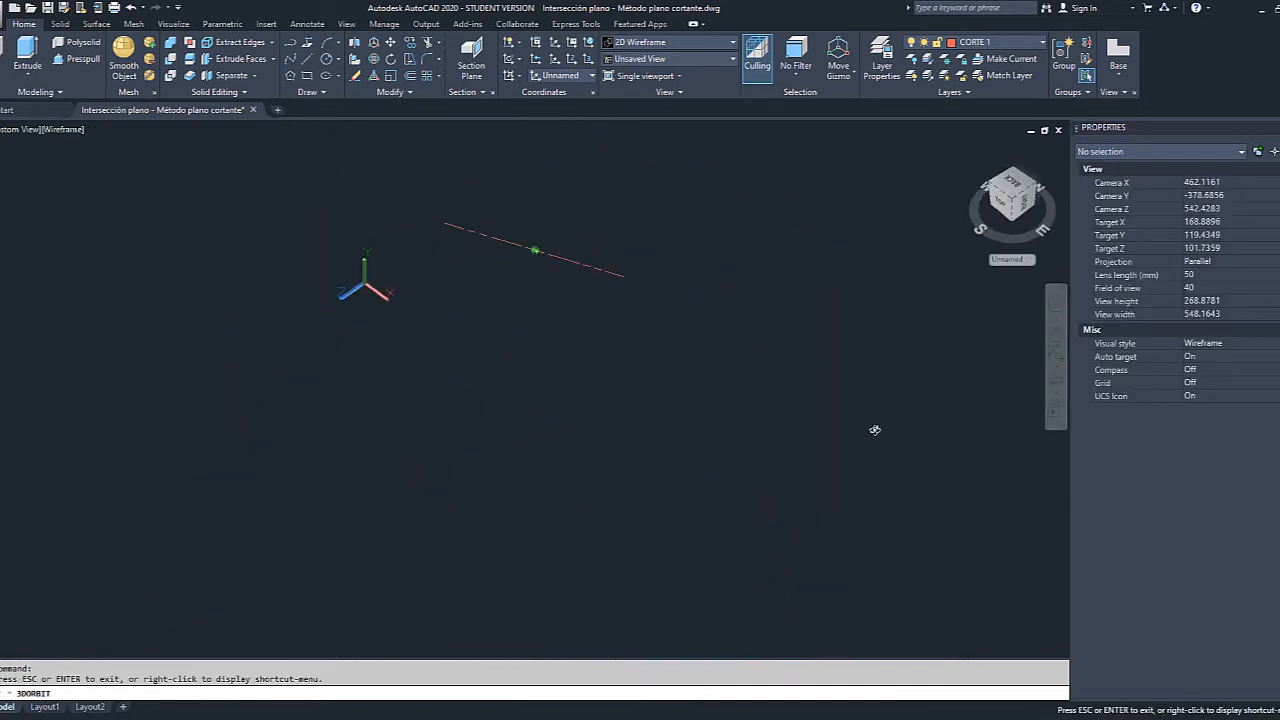
key("Escape")
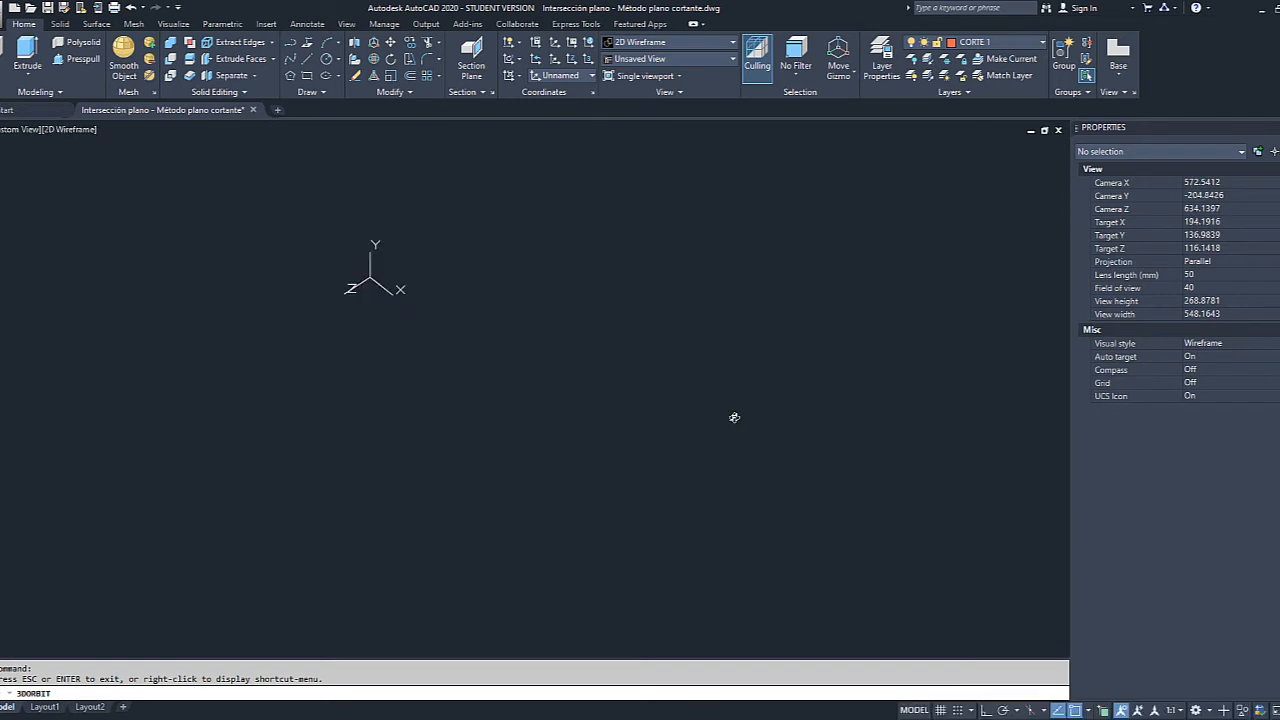
key("Escape")
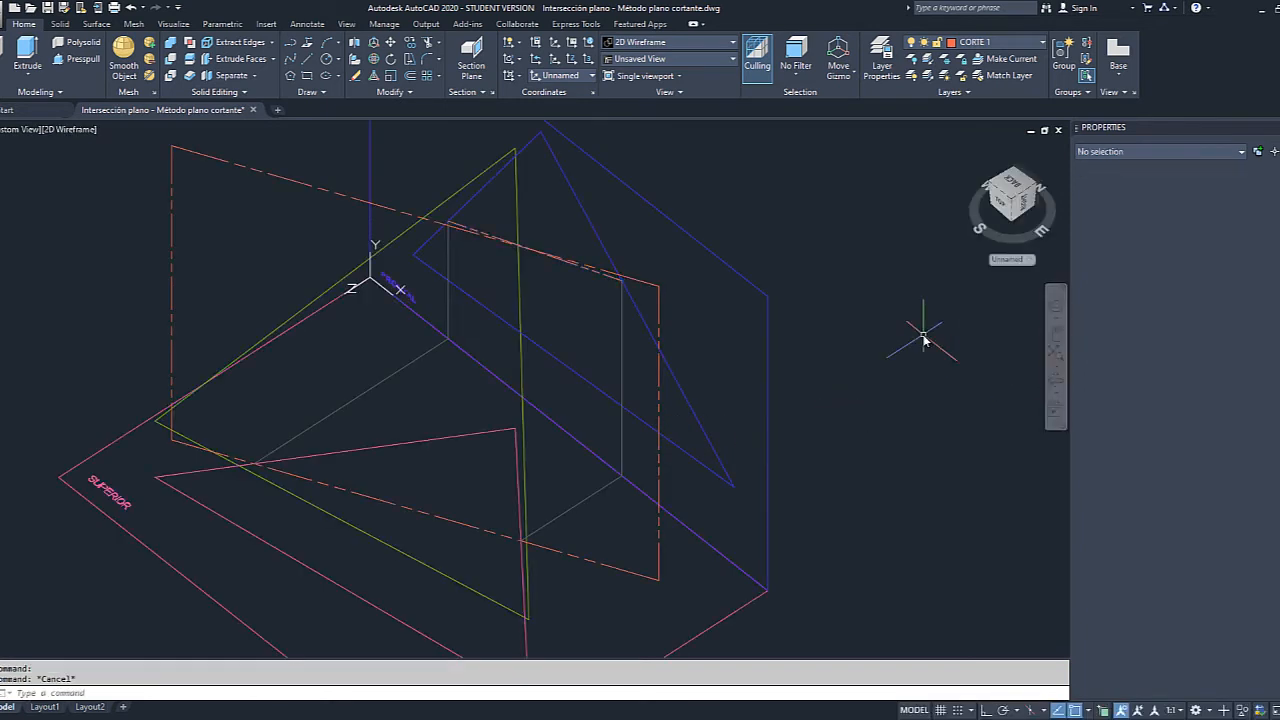
middle_click_drag(690, 448, 740, 451)
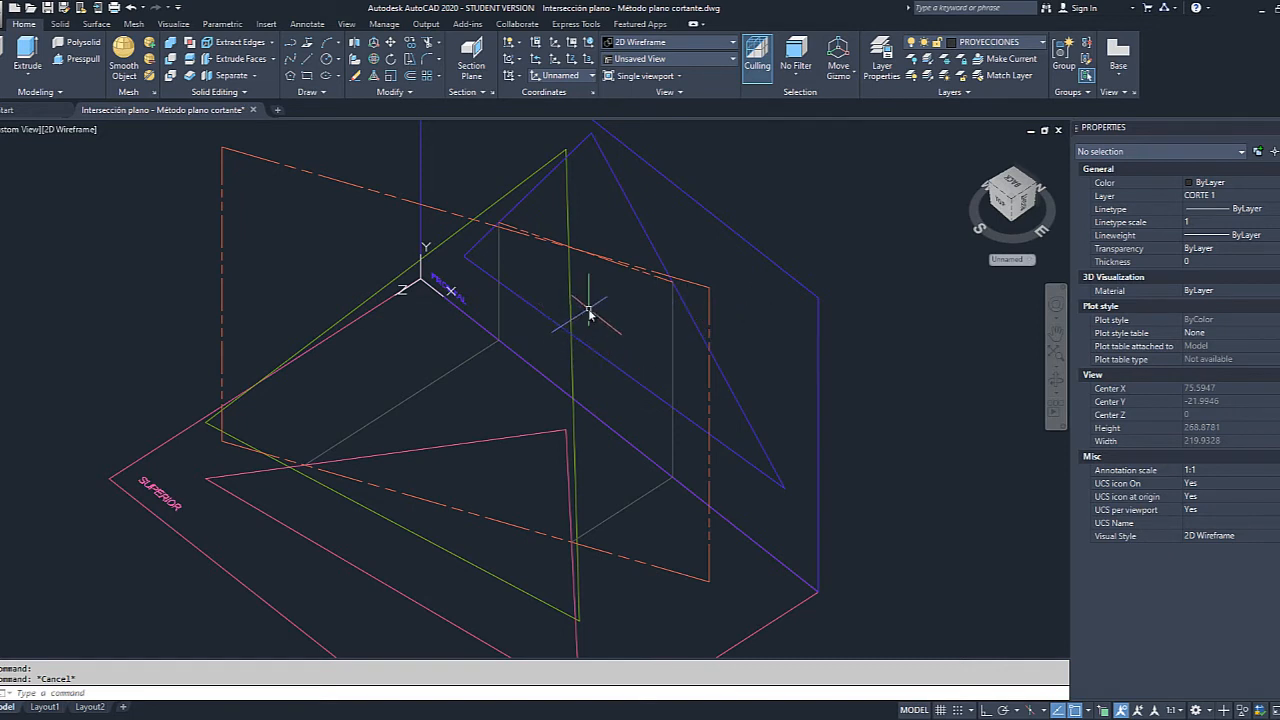
Highlight the cutting plane's rectangle and the green triangle's three edges, and examine from several angles where the two planes cross.
left_click(694, 283)
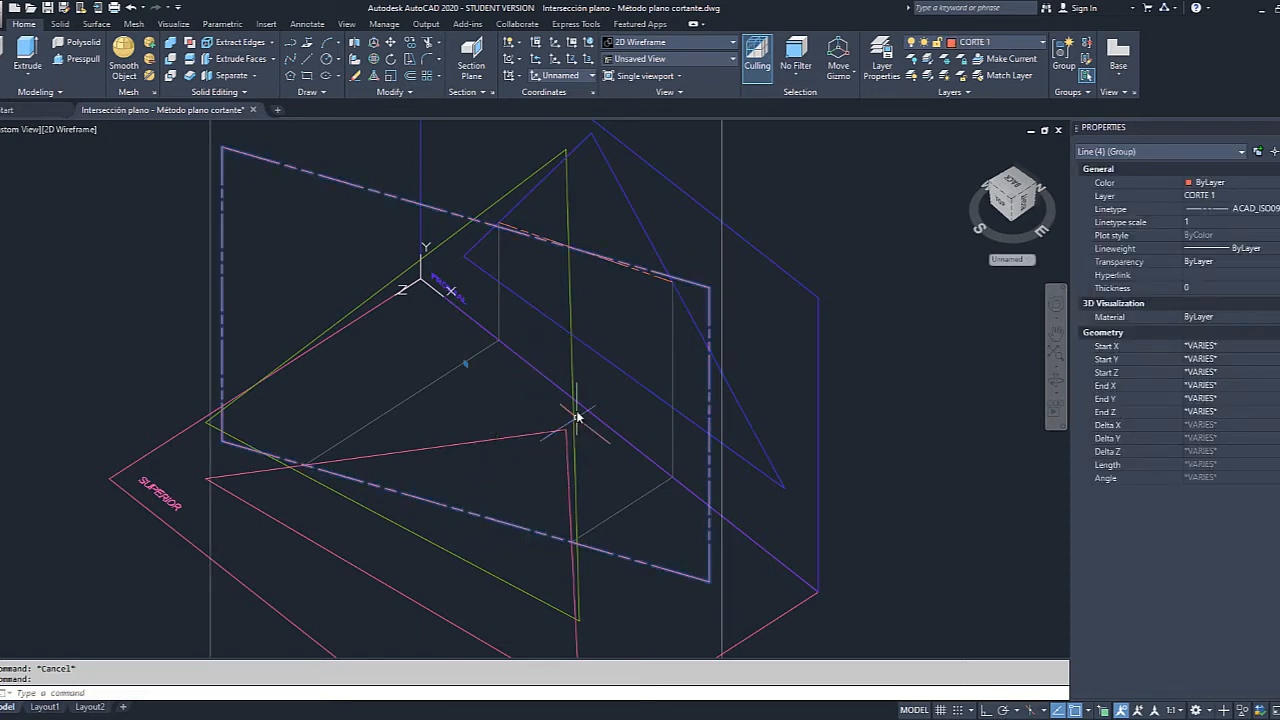
left_click(571, 372)
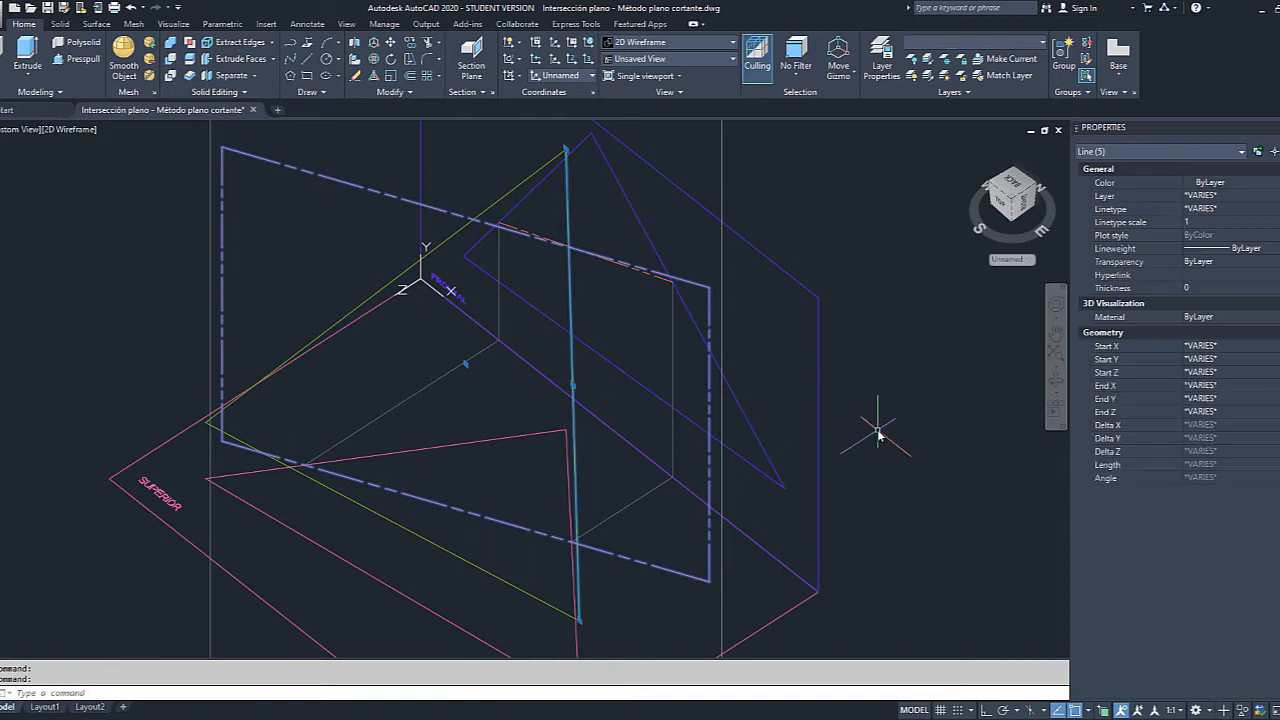
left_click(504, 195)
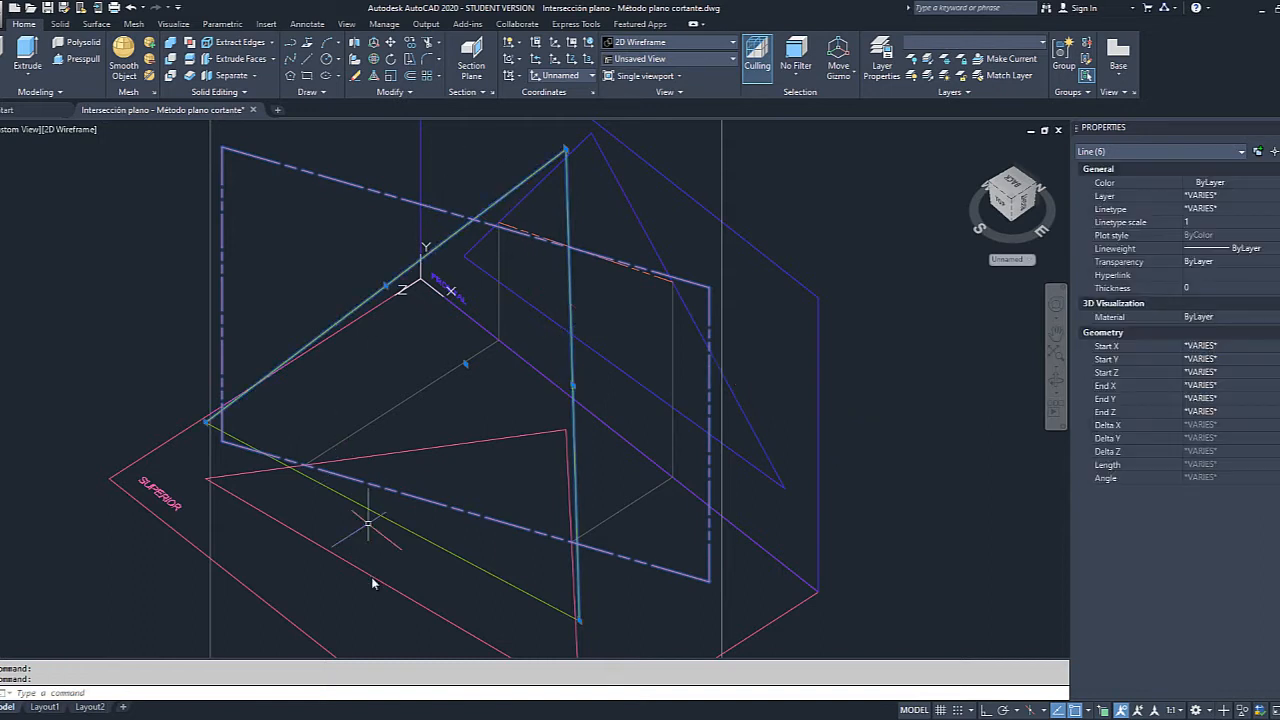
left_click(400, 526)
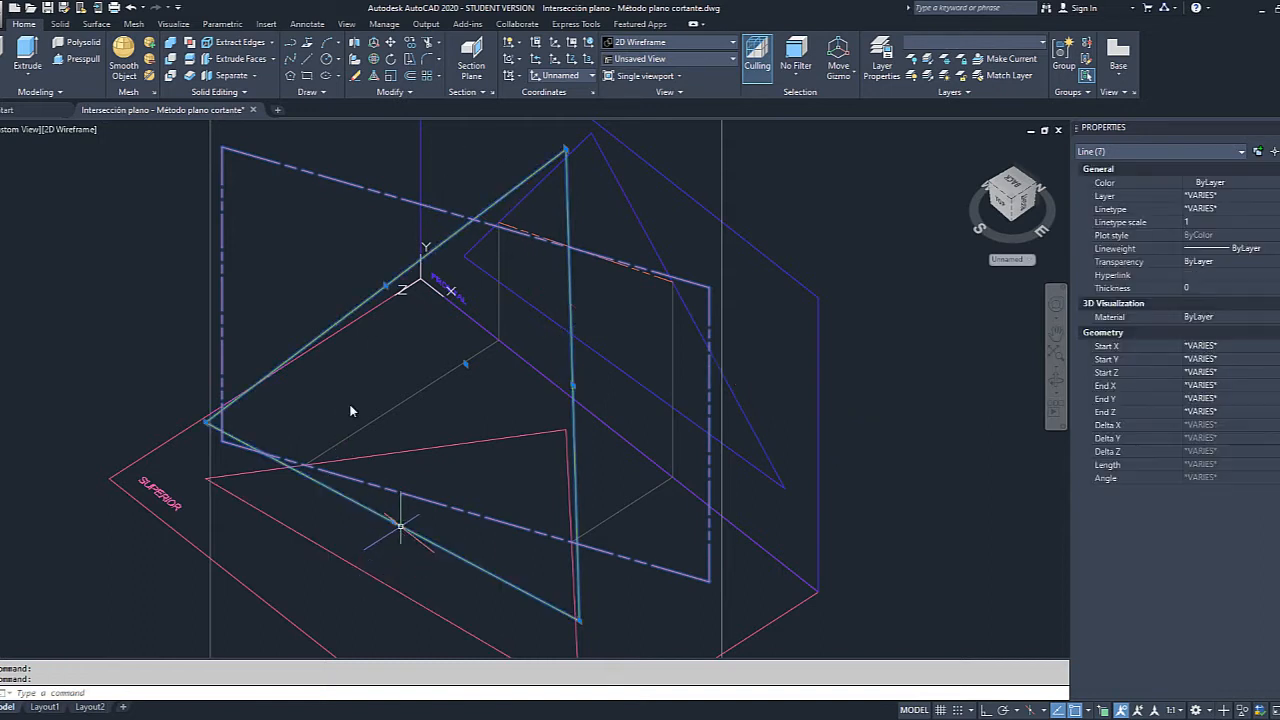
left_click(1055, 383)
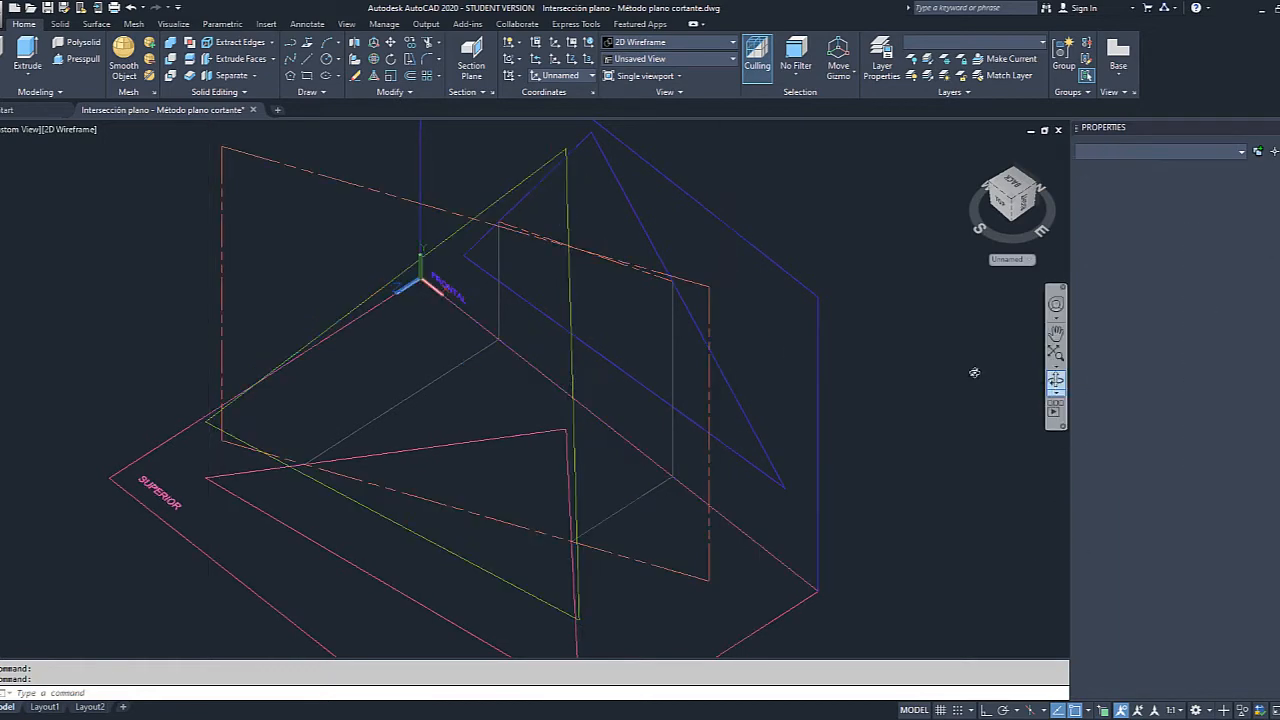
left_click_drag(974, 369, 806, 384)
key("Escape")
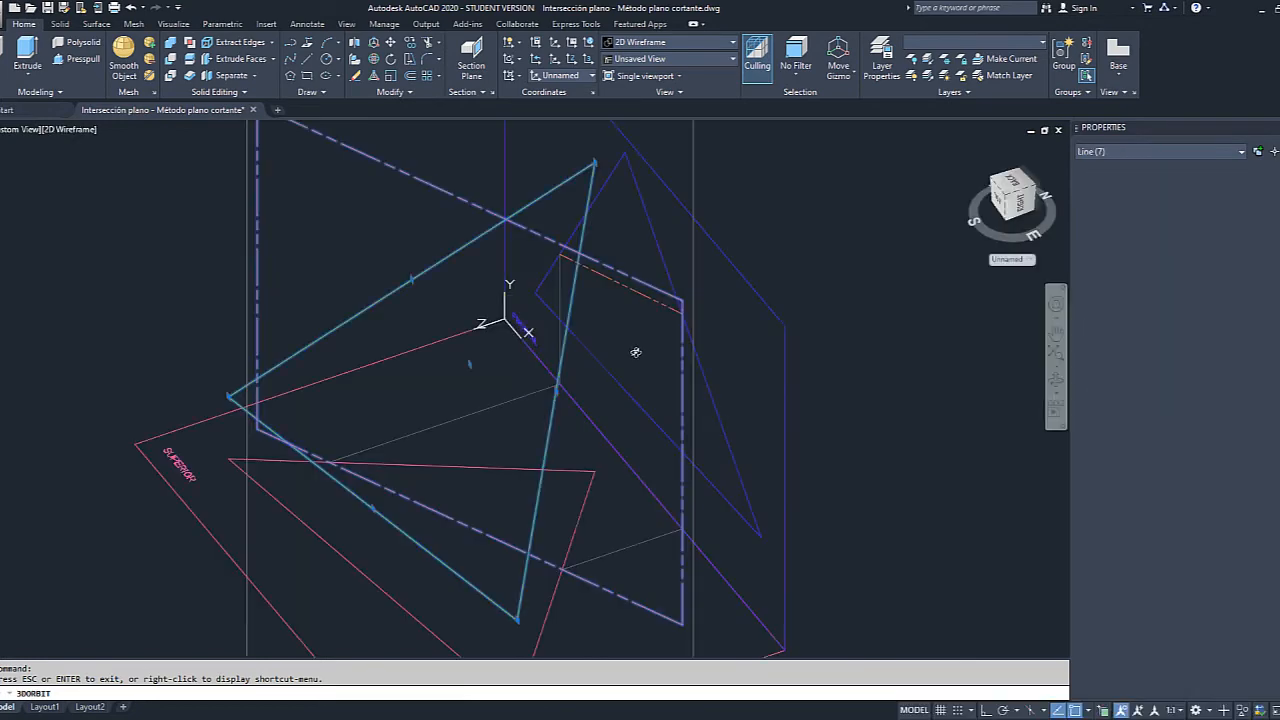
left_click(1055, 380)
left_click_drag(849, 369, 829, 403)
left_click_drag(680, 348, 345, 524)
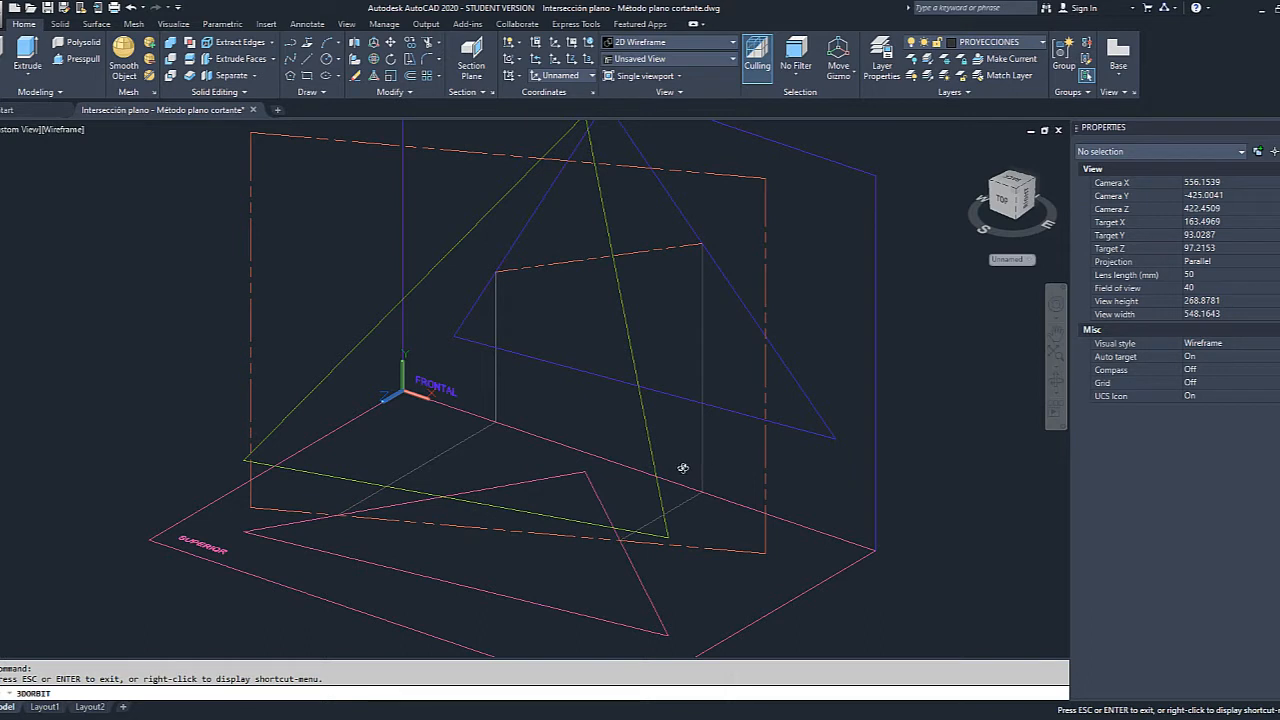
left_click_drag(658, 470, 654, 470)
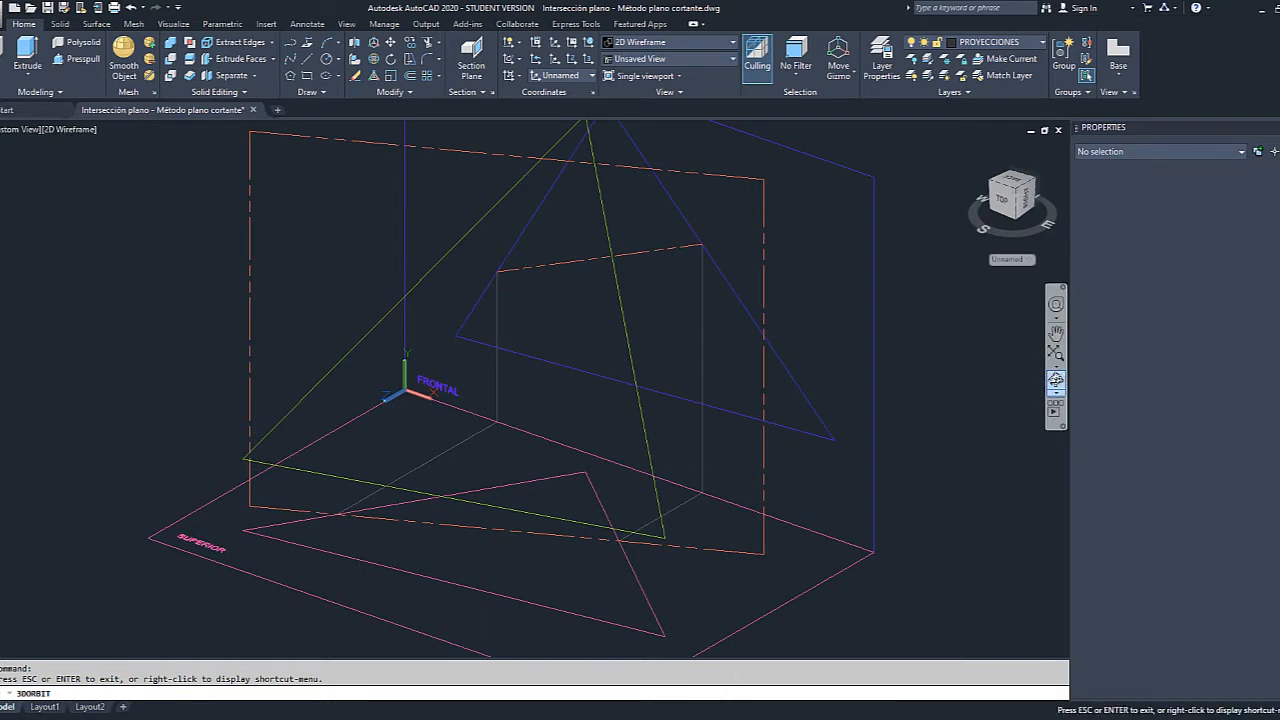
left_click_drag(843, 423, 802, 438)
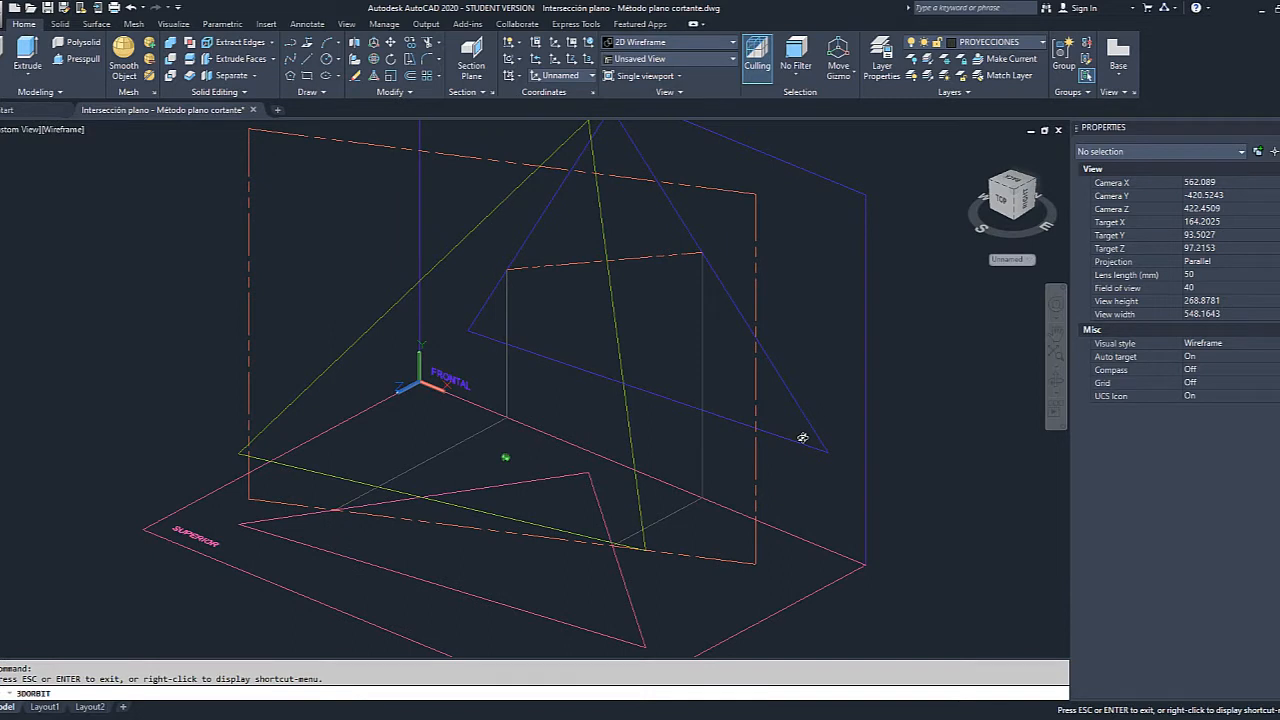
Examine from side and oblique angles how the cutting plane crosses the green spatial triangle and its frontal and superior projections.
right_click(802, 438)
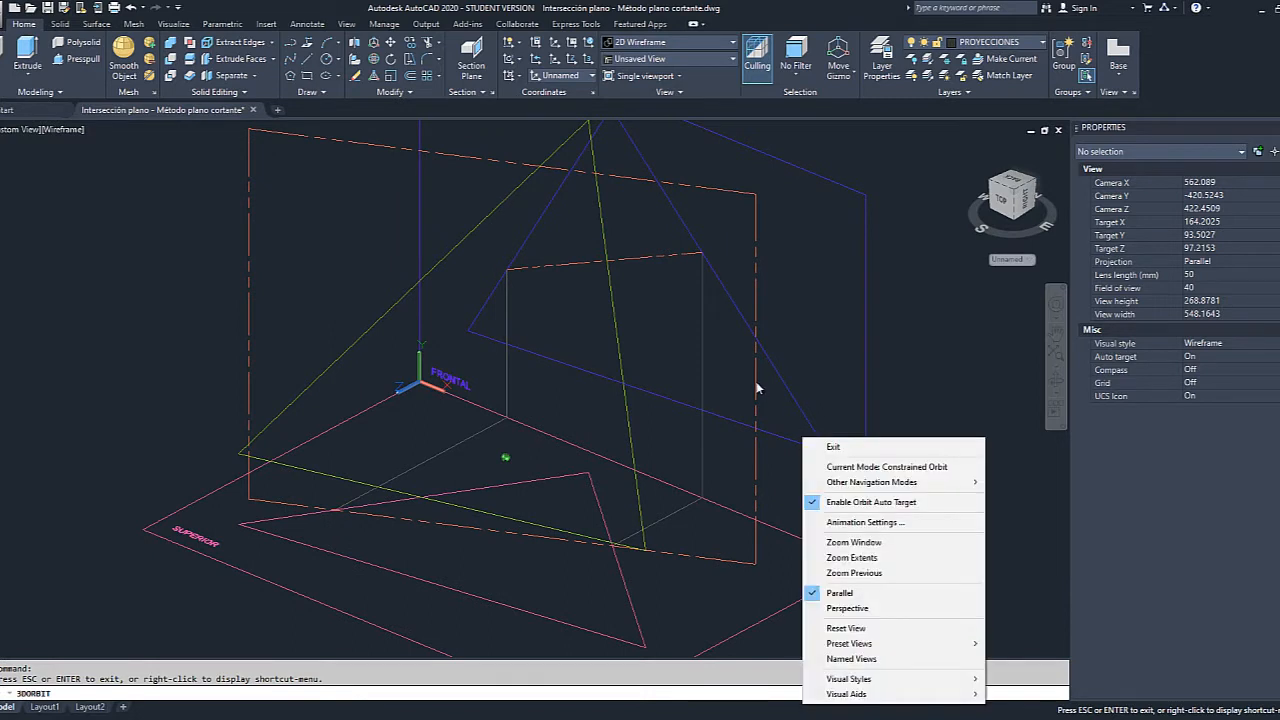
left_click(751, 336)
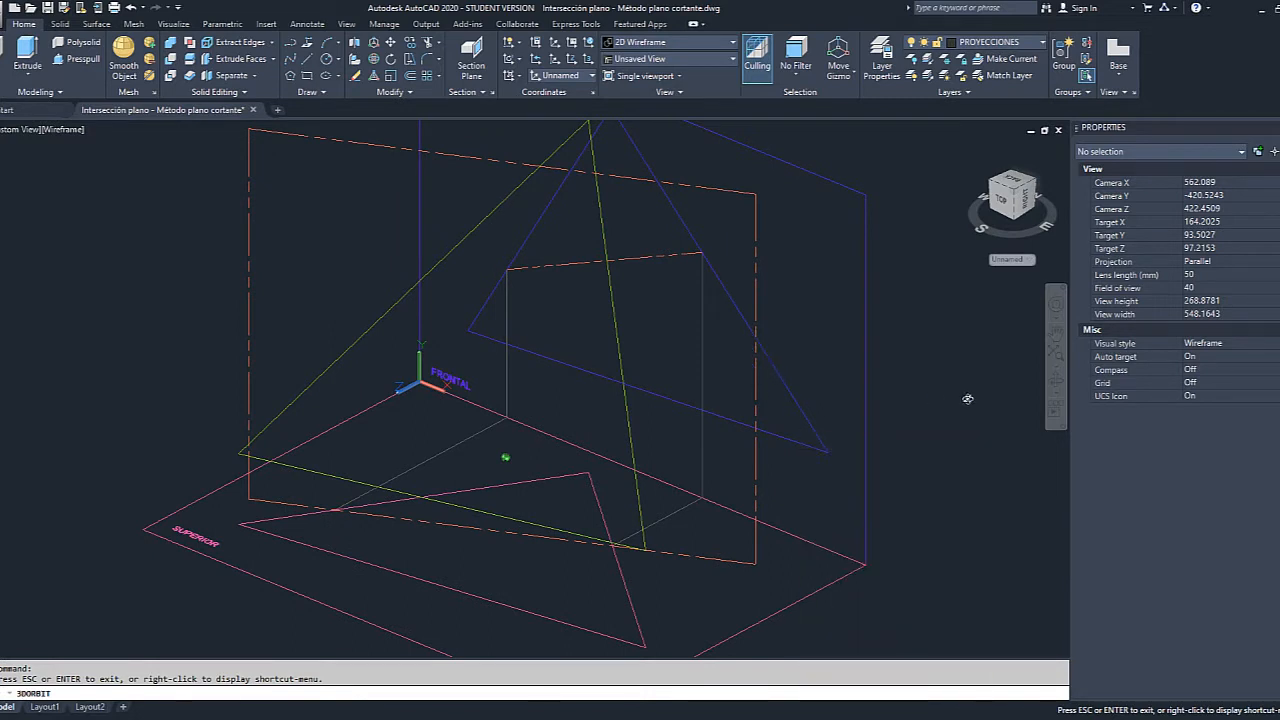
left_click(1053, 382)
left_click_drag(880, 420, 528, 378)
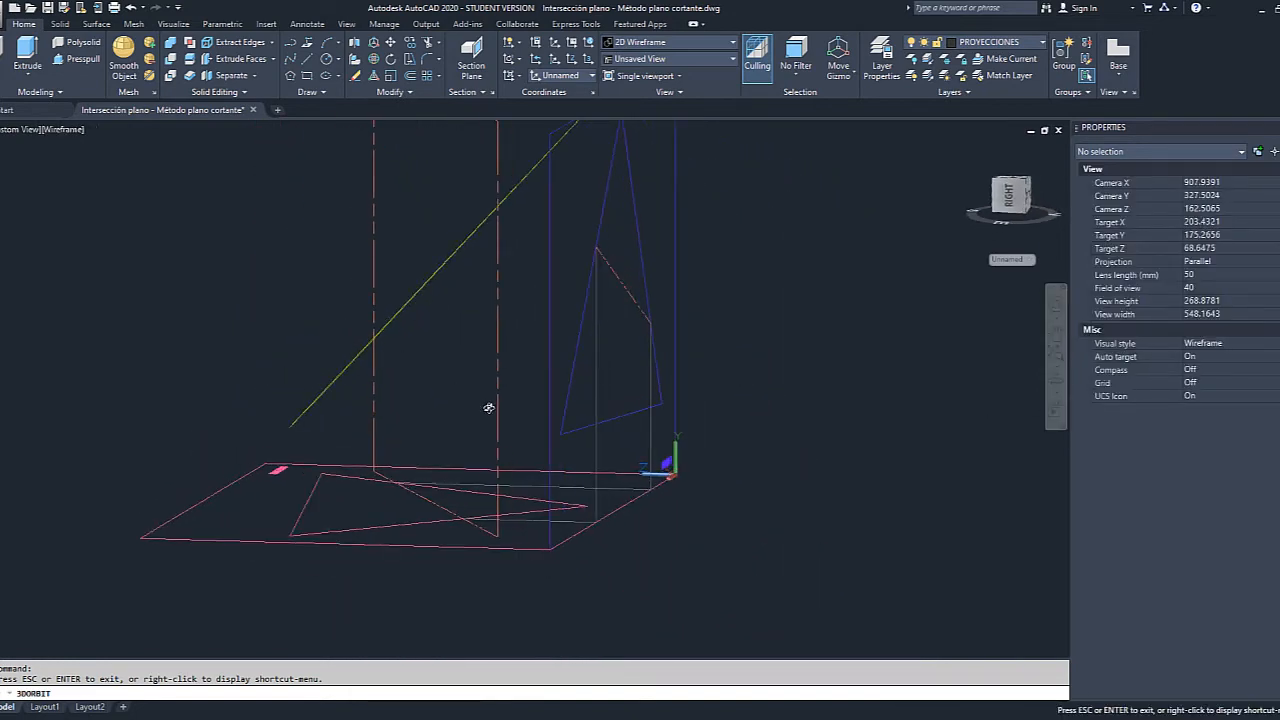
left_click_drag(533, 300, 656, 376)
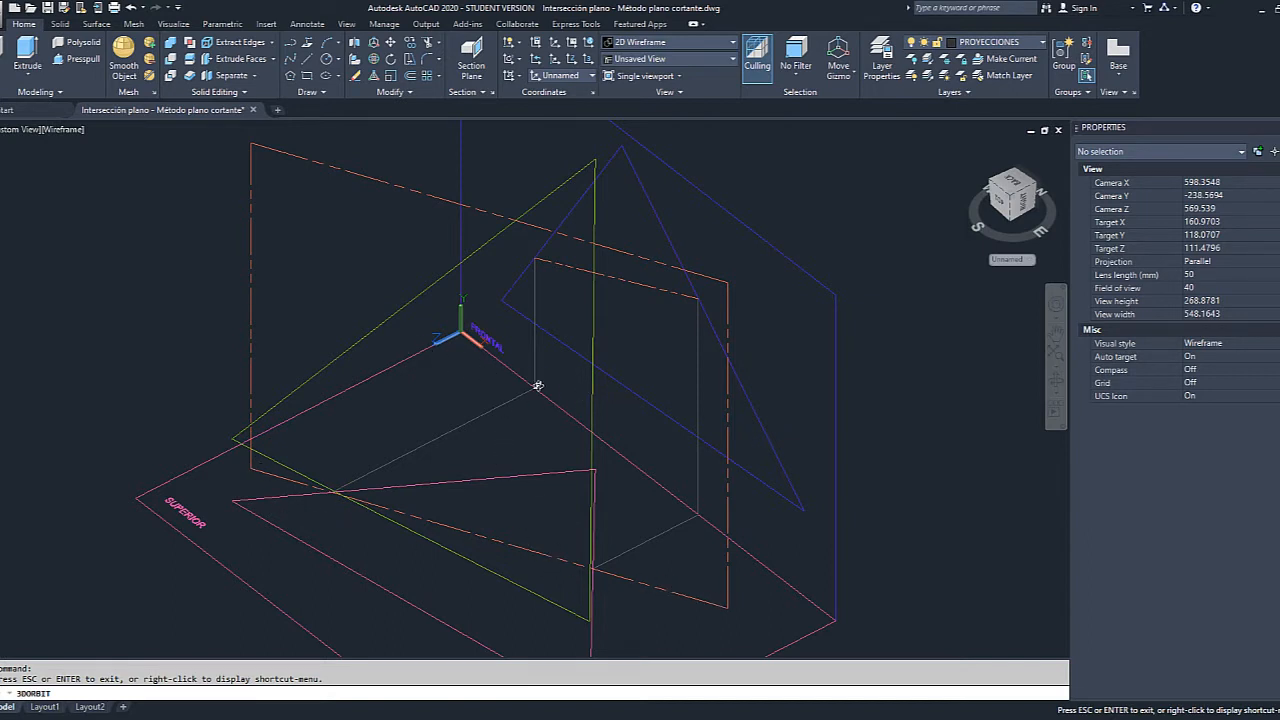
left_click_drag(674, 461, 460, 320)
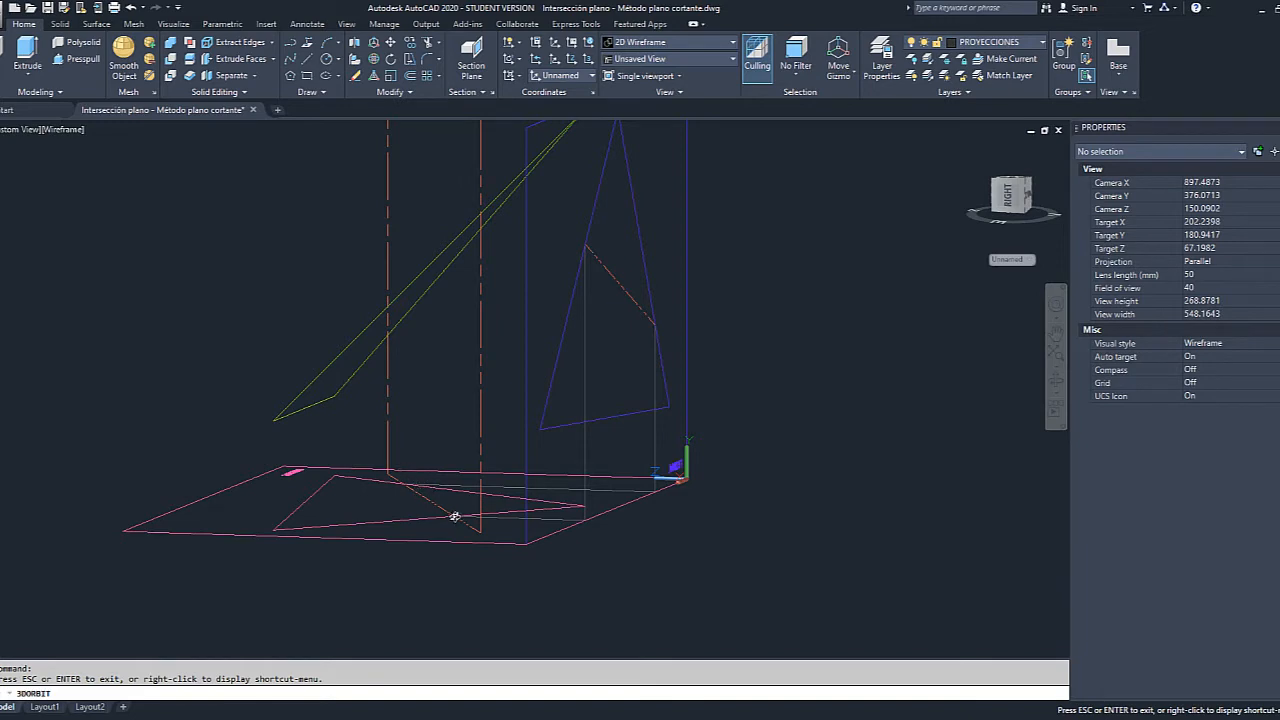
left_click_drag(434, 434, 628, 313)
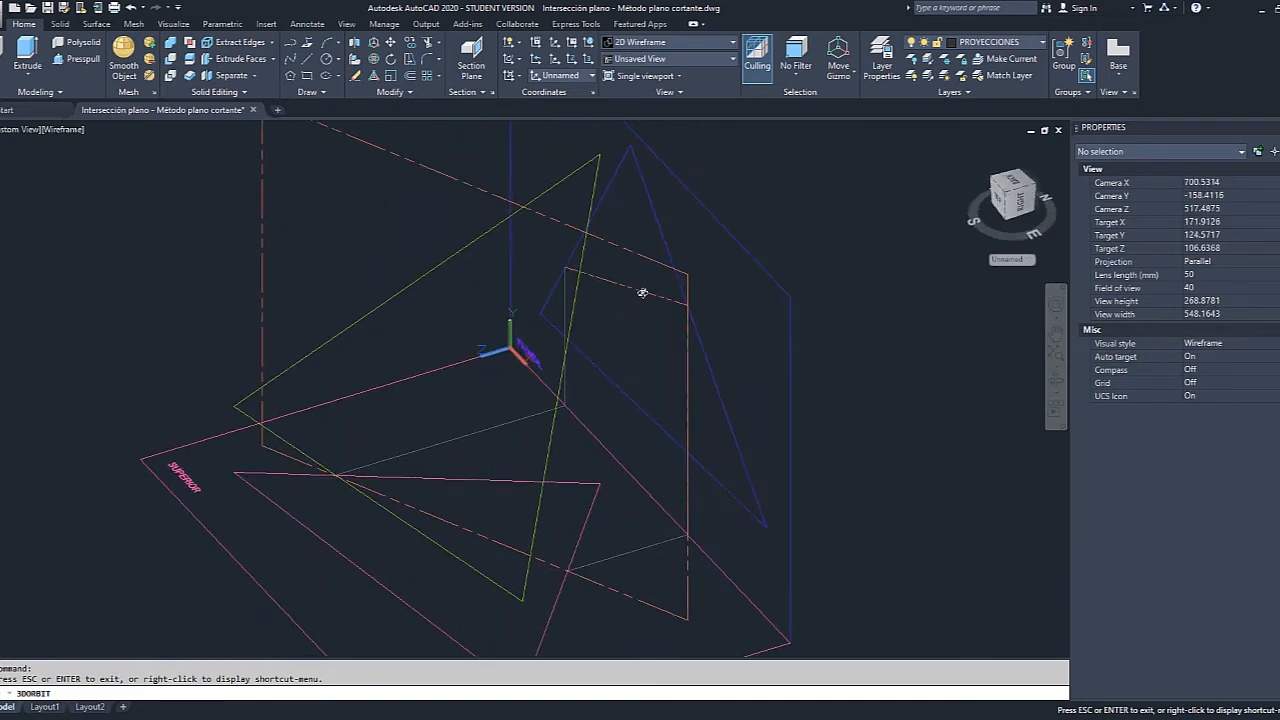
left_click_drag(643, 374, 697, 375)
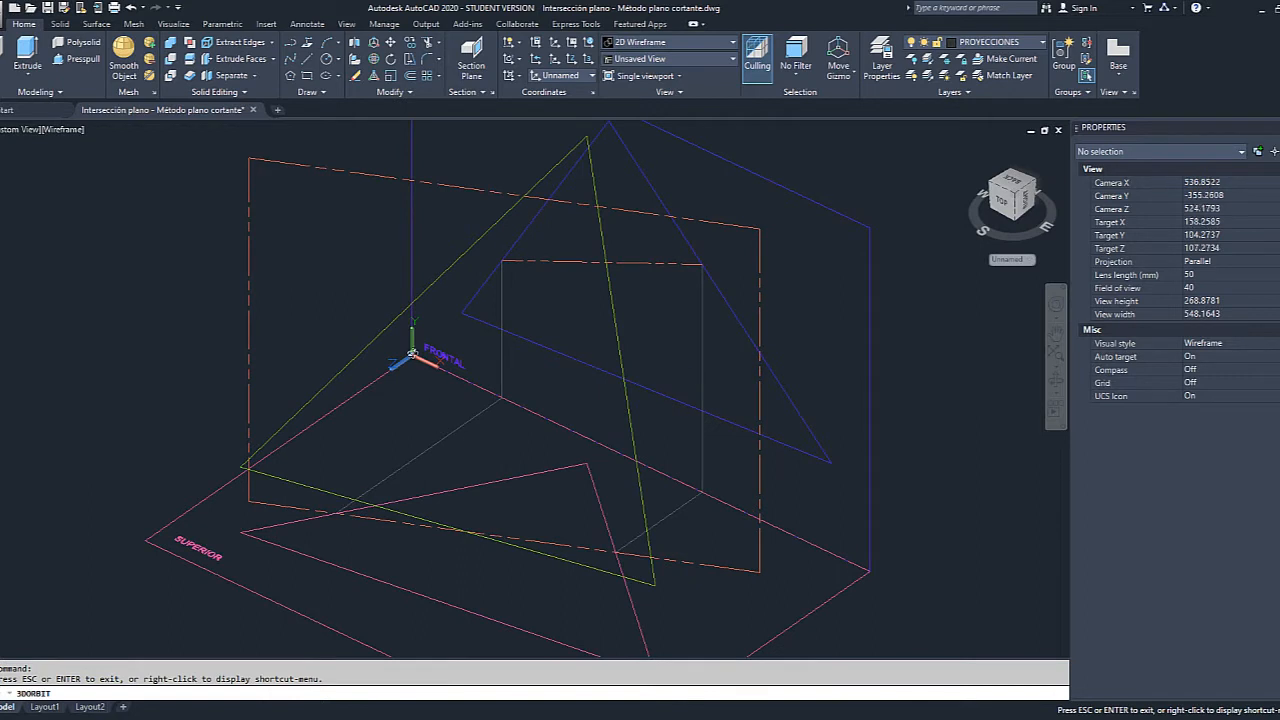
key("Escape")
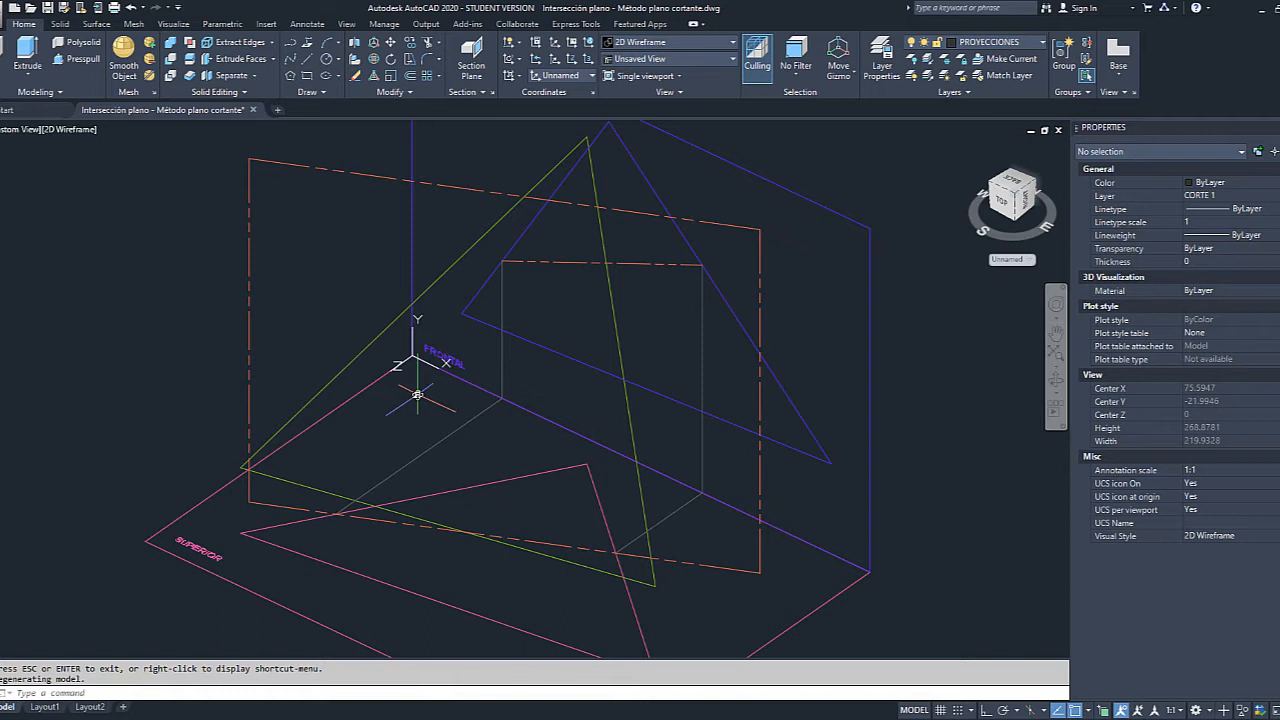
Draw the cut line on the green triangle, taking each endpoint's XY from the frontal cut line and Z from the matching SUPERIOR plane crossing.
type("L")
key("Return")
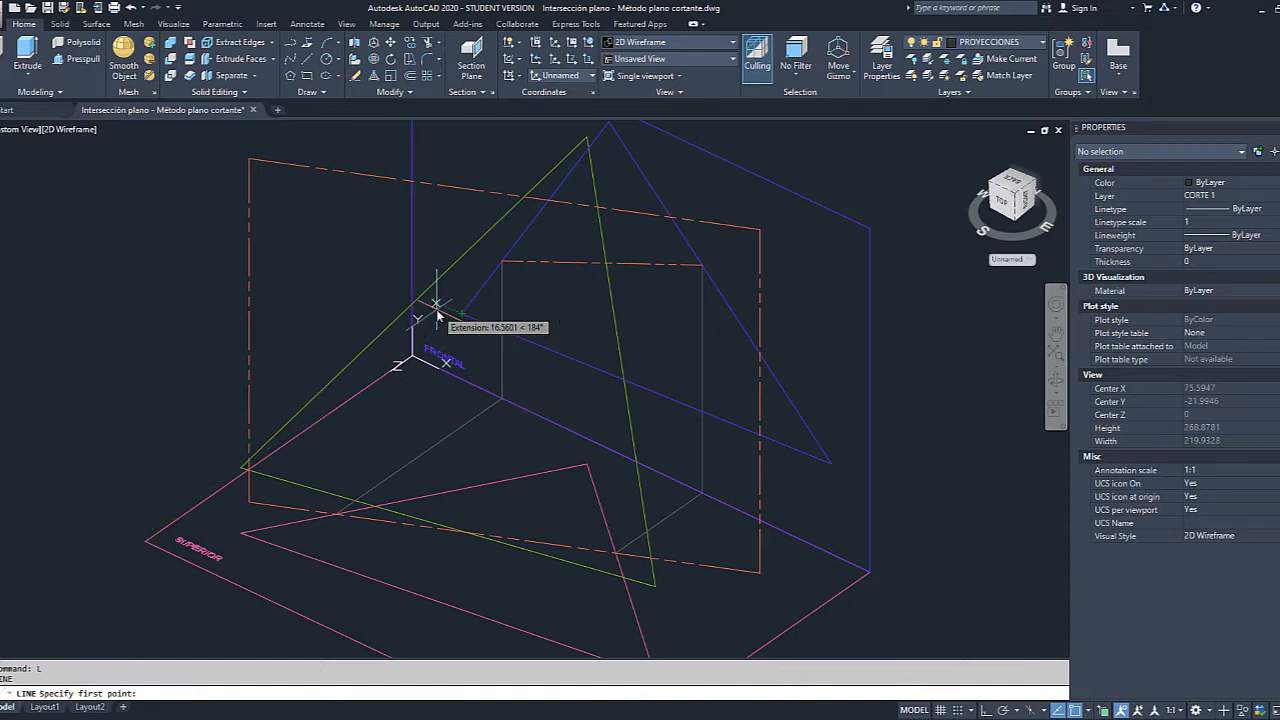
type(".xy")
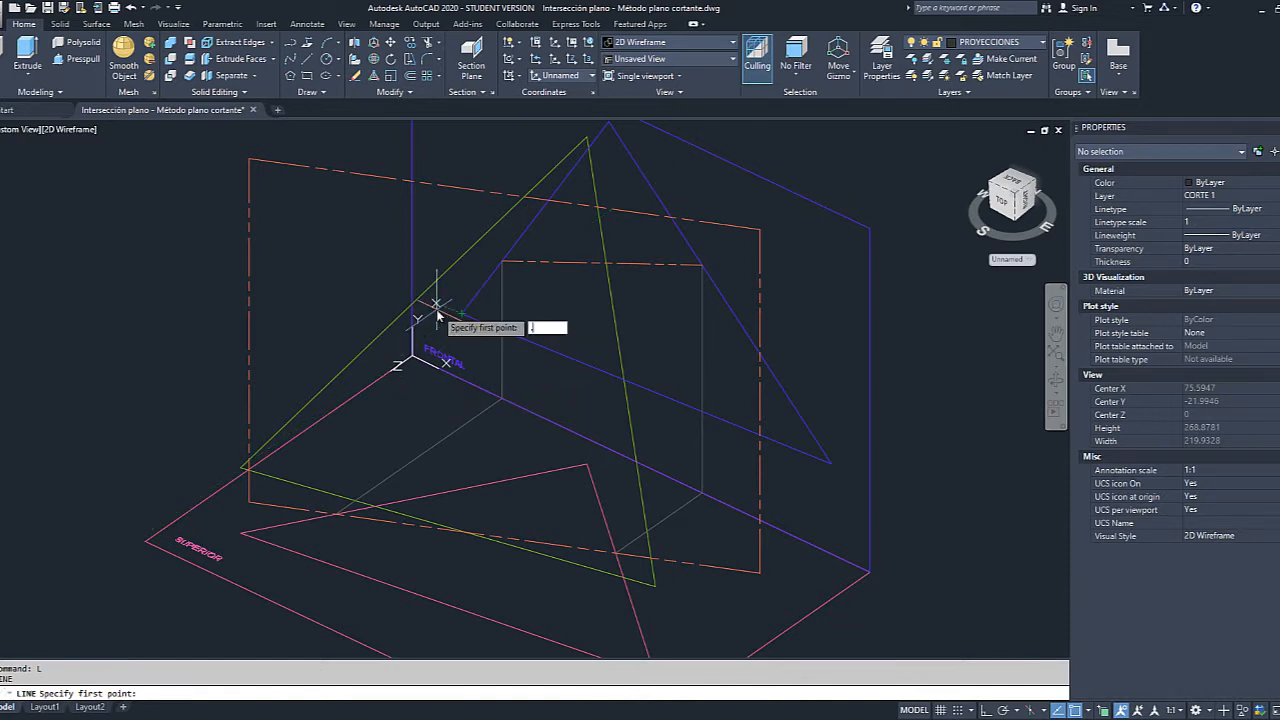
key("Return")
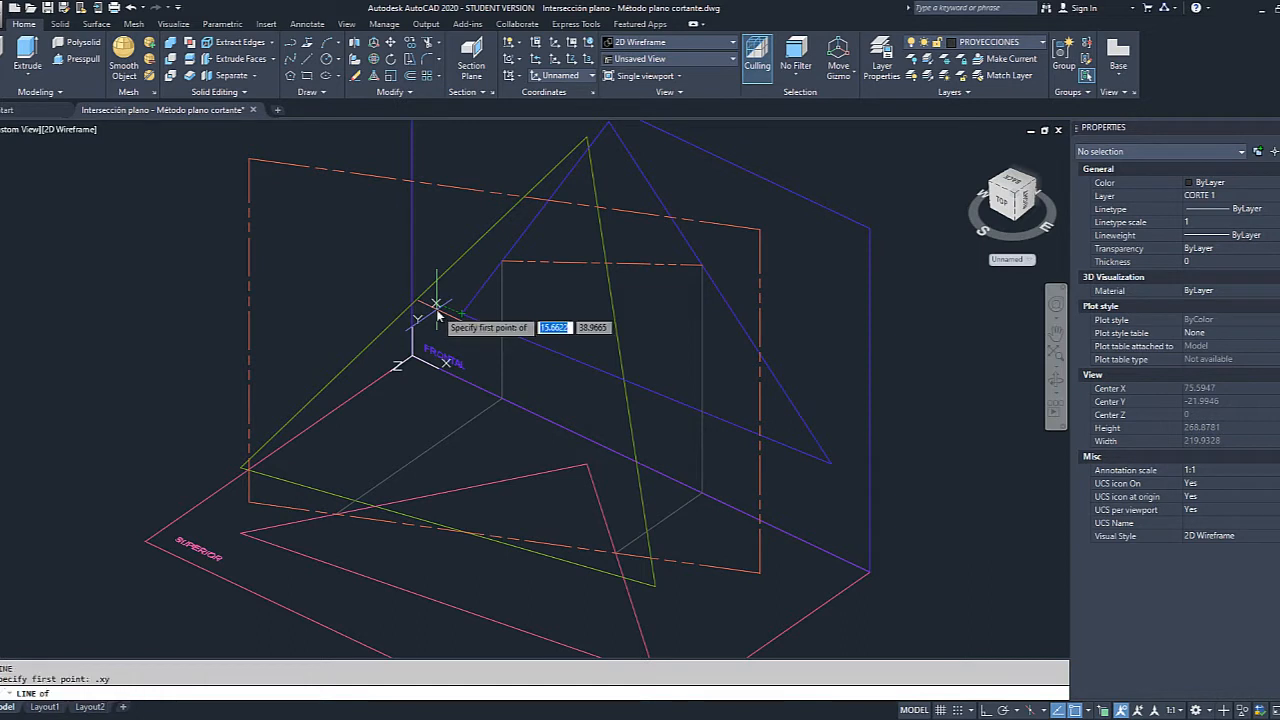
left_click(502, 265)
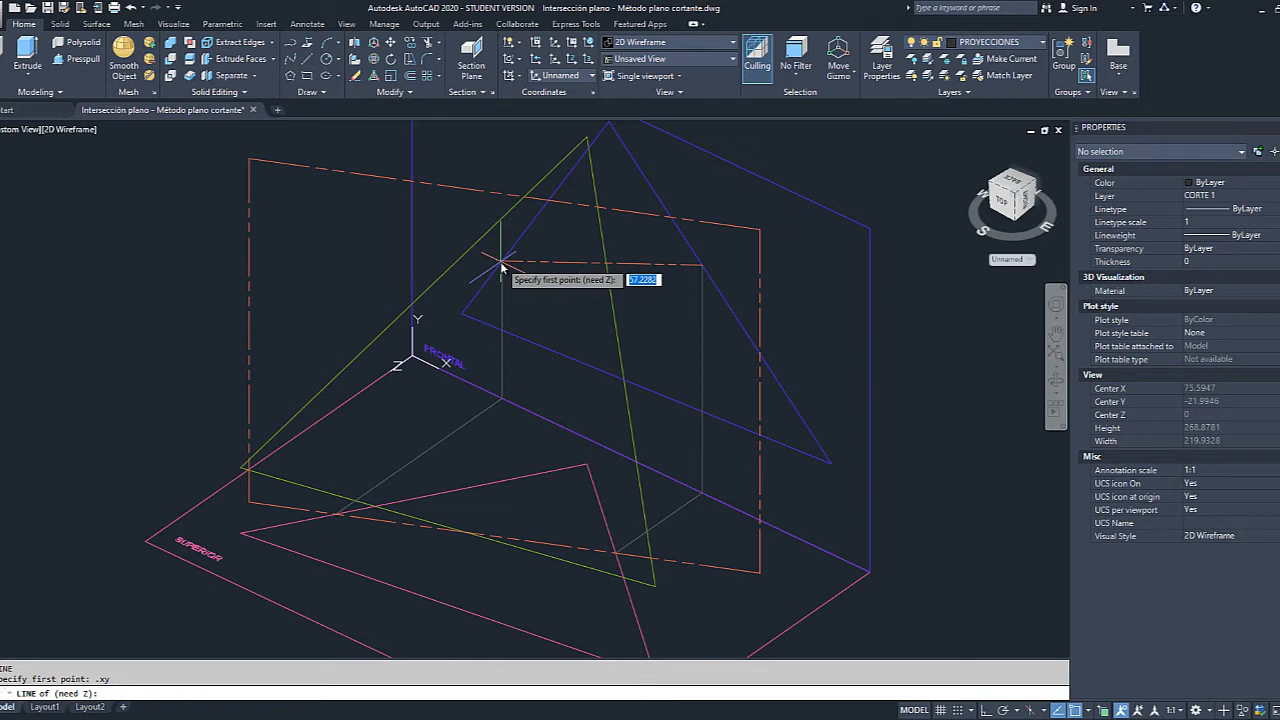
left_click(335, 516)
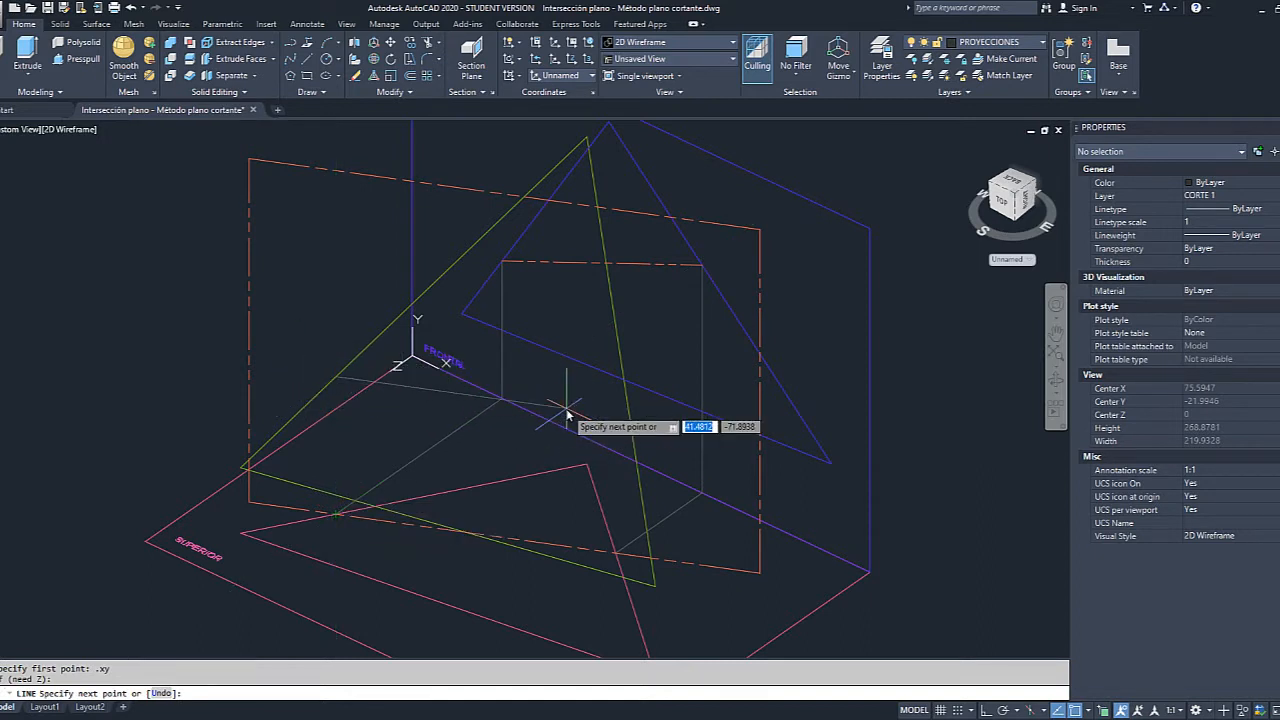
type(".xy")
key("Return")
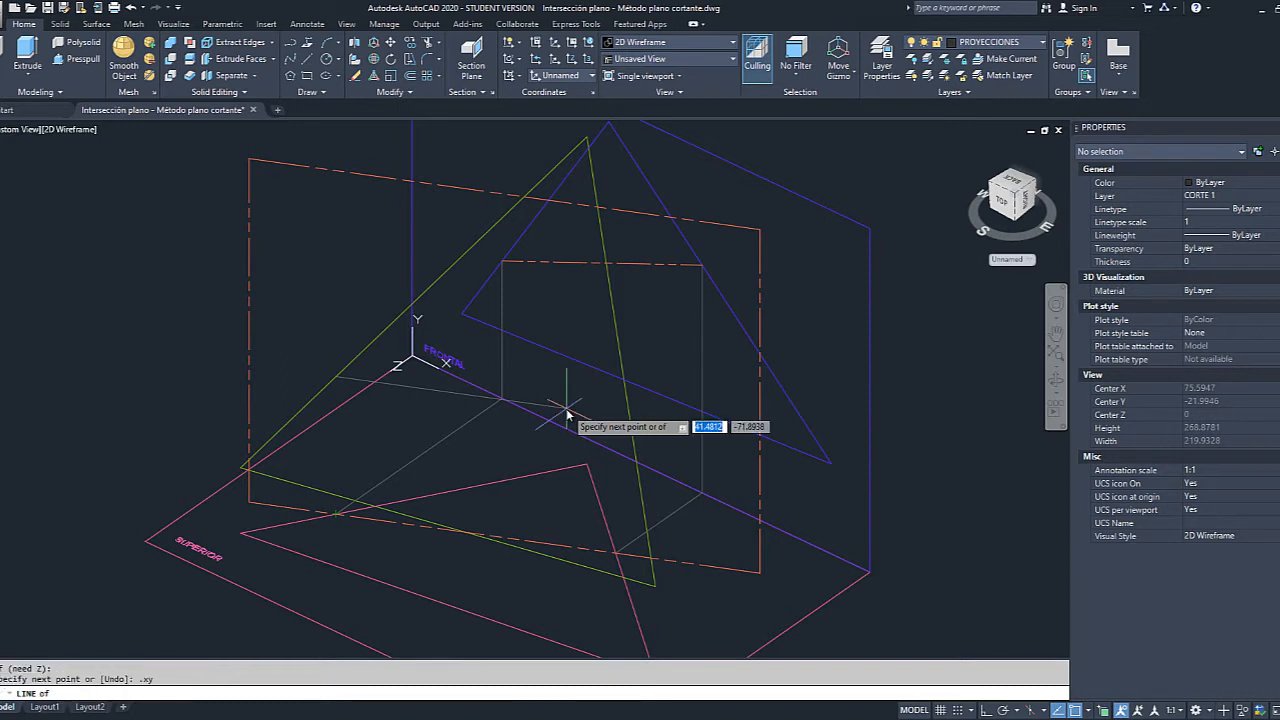
left_click(704, 268)
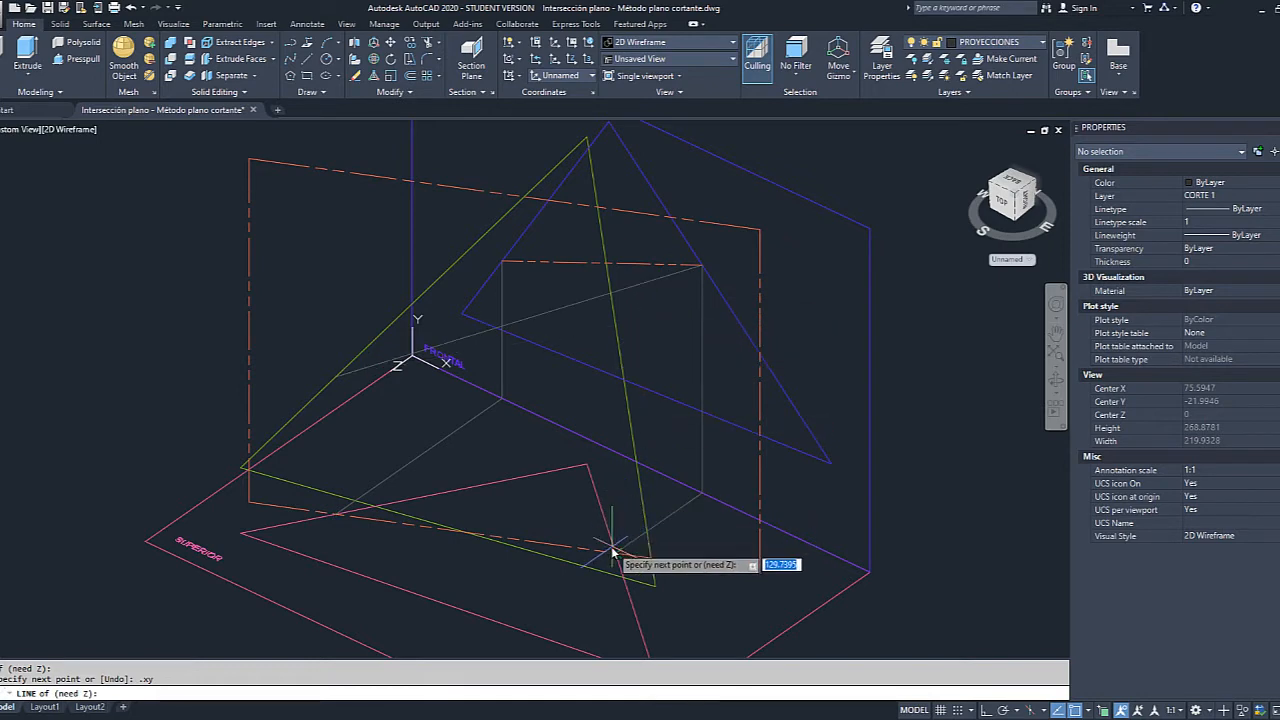
scroll(615, 556, "up", 6)
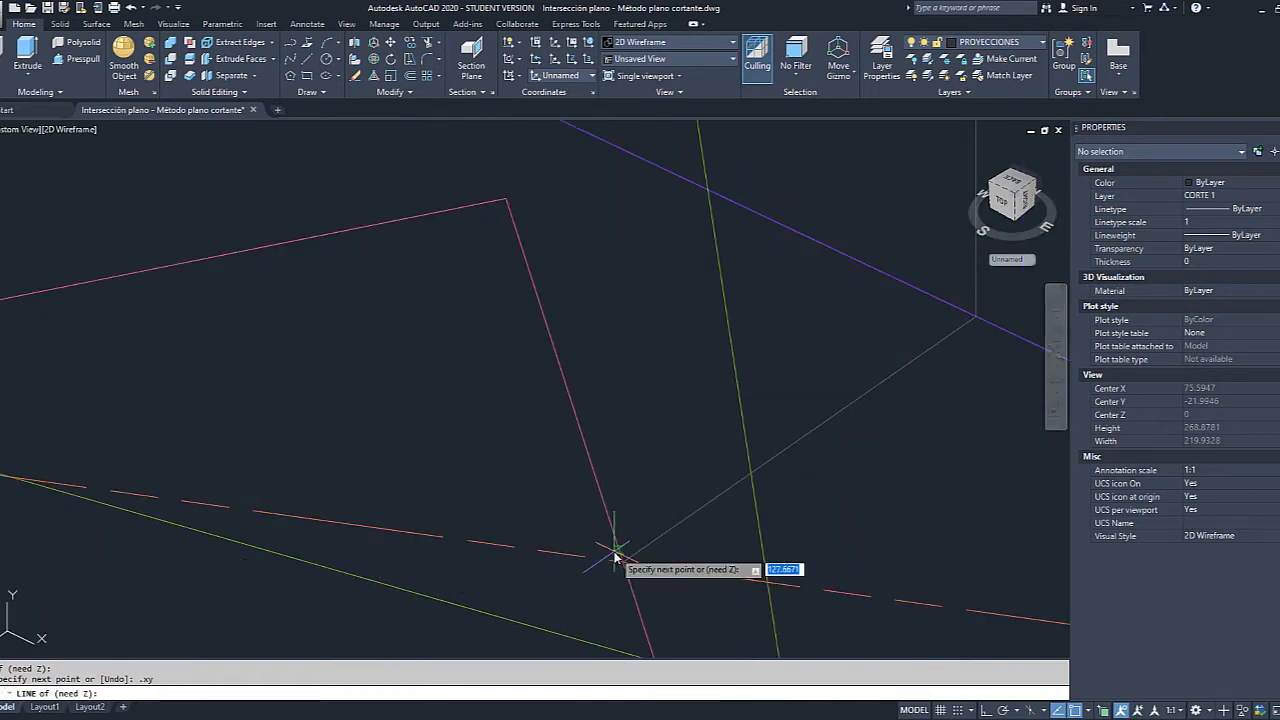
left_click(623, 562)
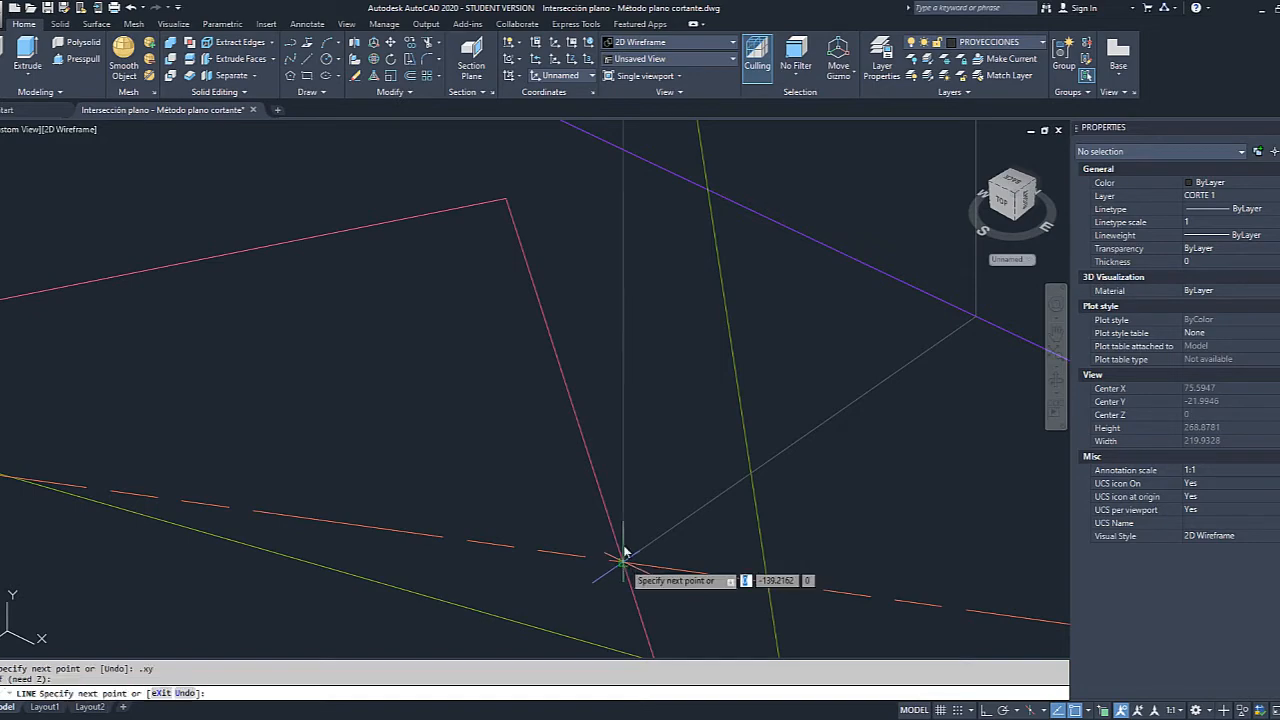
scroll(635, 345, "down", 8)
scroll(635, 345, "up", 2)
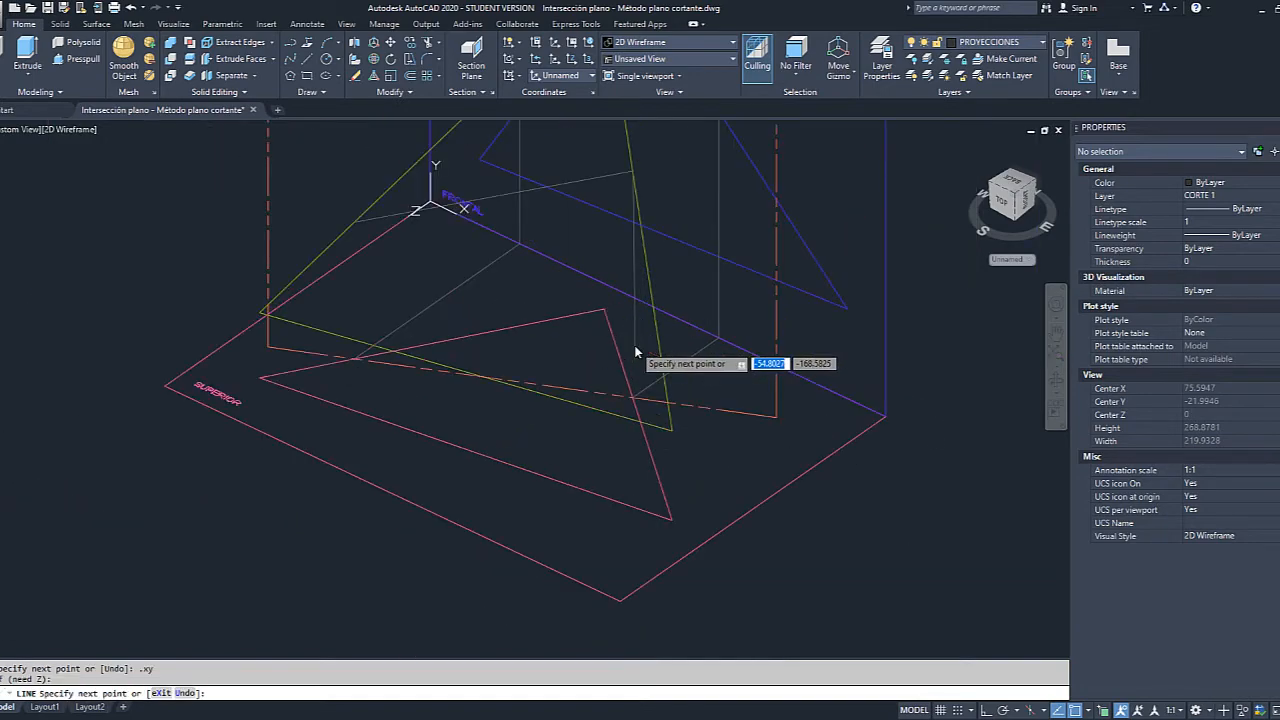
key("Escape")
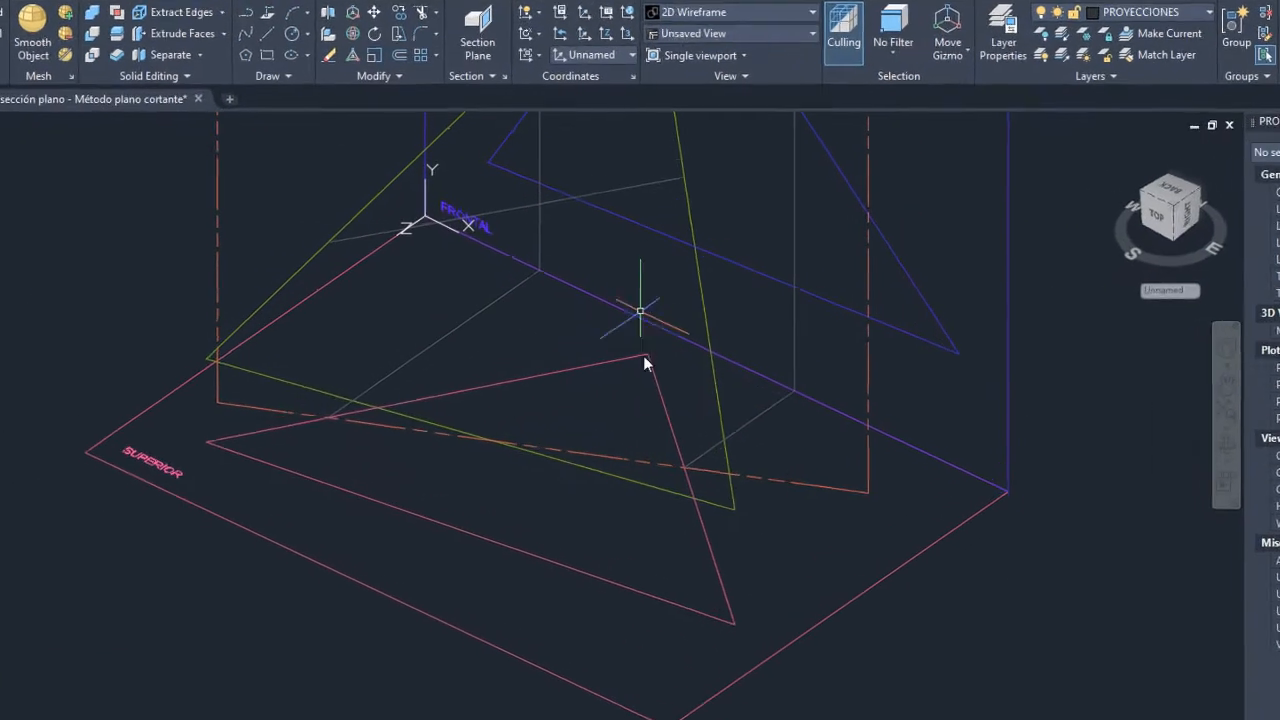
Move the new line on the green triangle to the CORTE 1 layer and give it a dashed linetype.
middle_click_drag(643, 355, 631, 533)
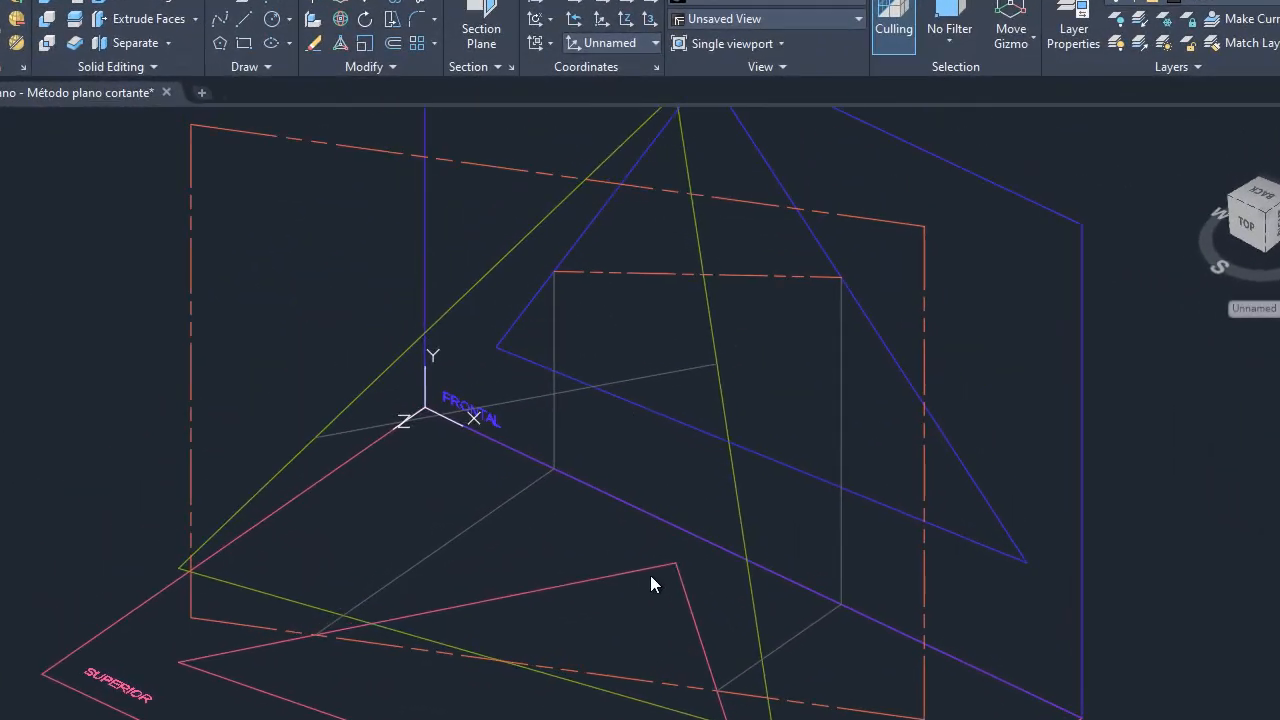
left_click(631, 350)
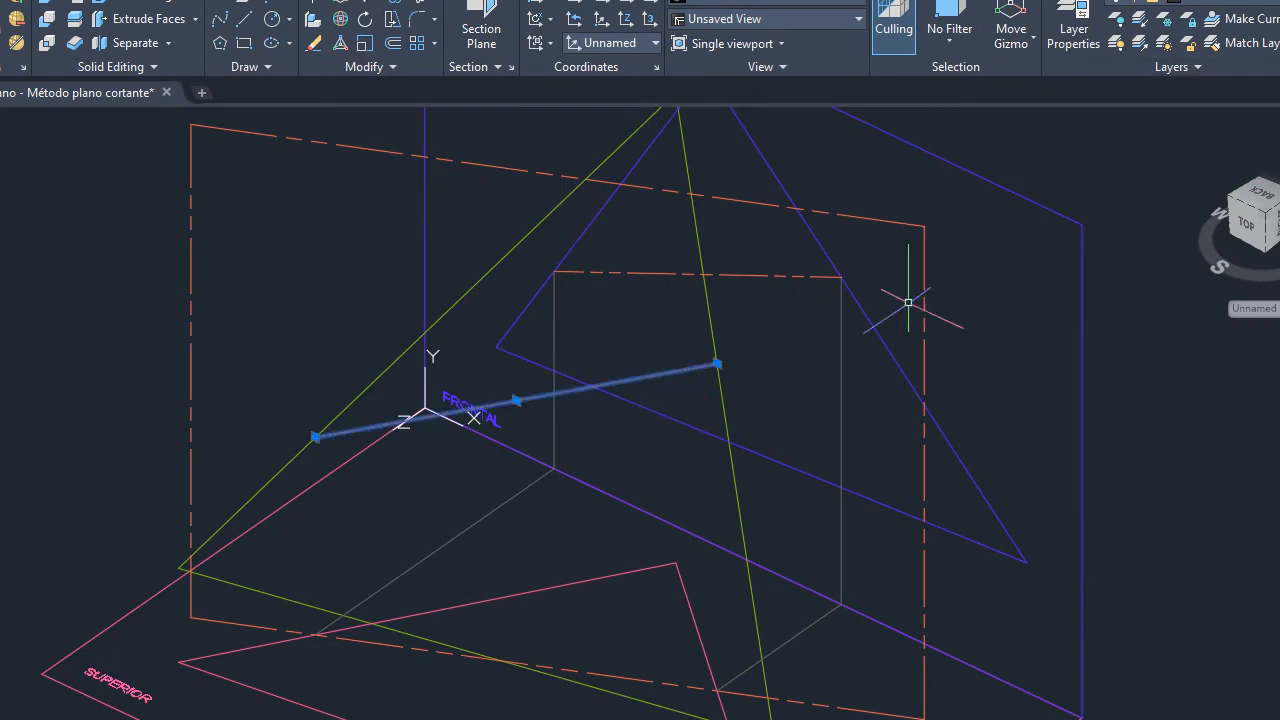
left_click(1190, 3)
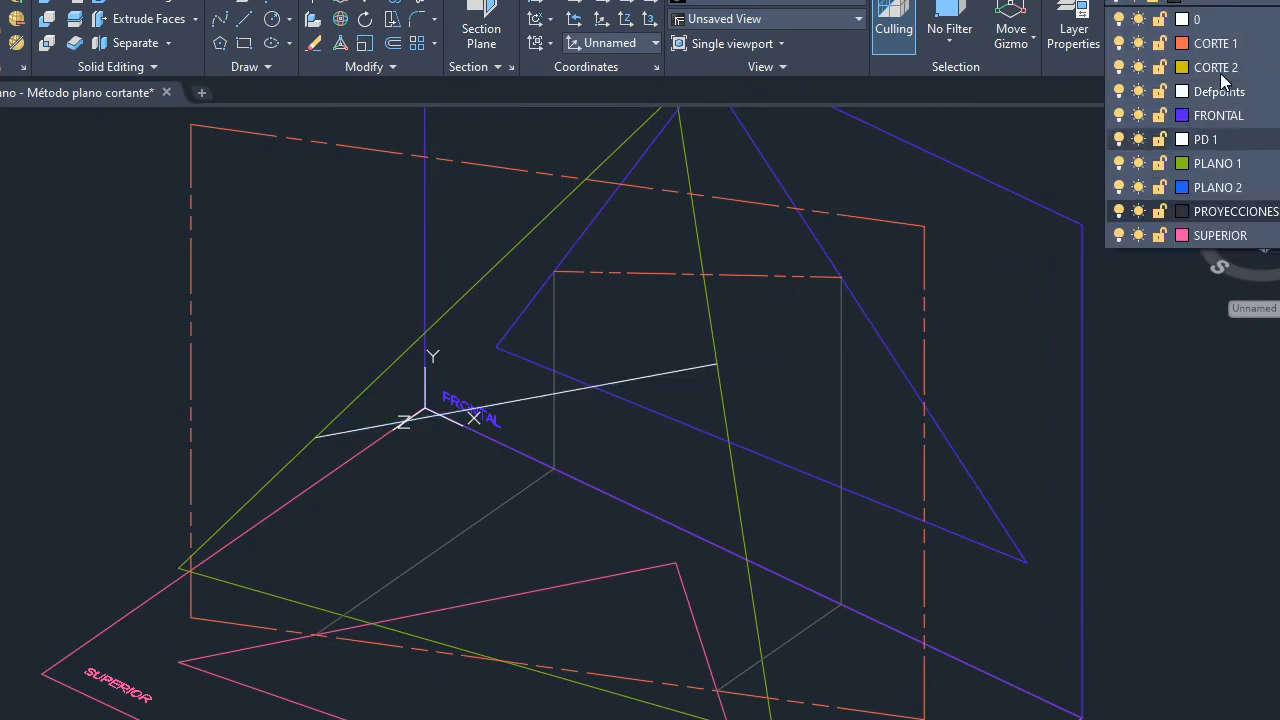
left_click(1222, 45)
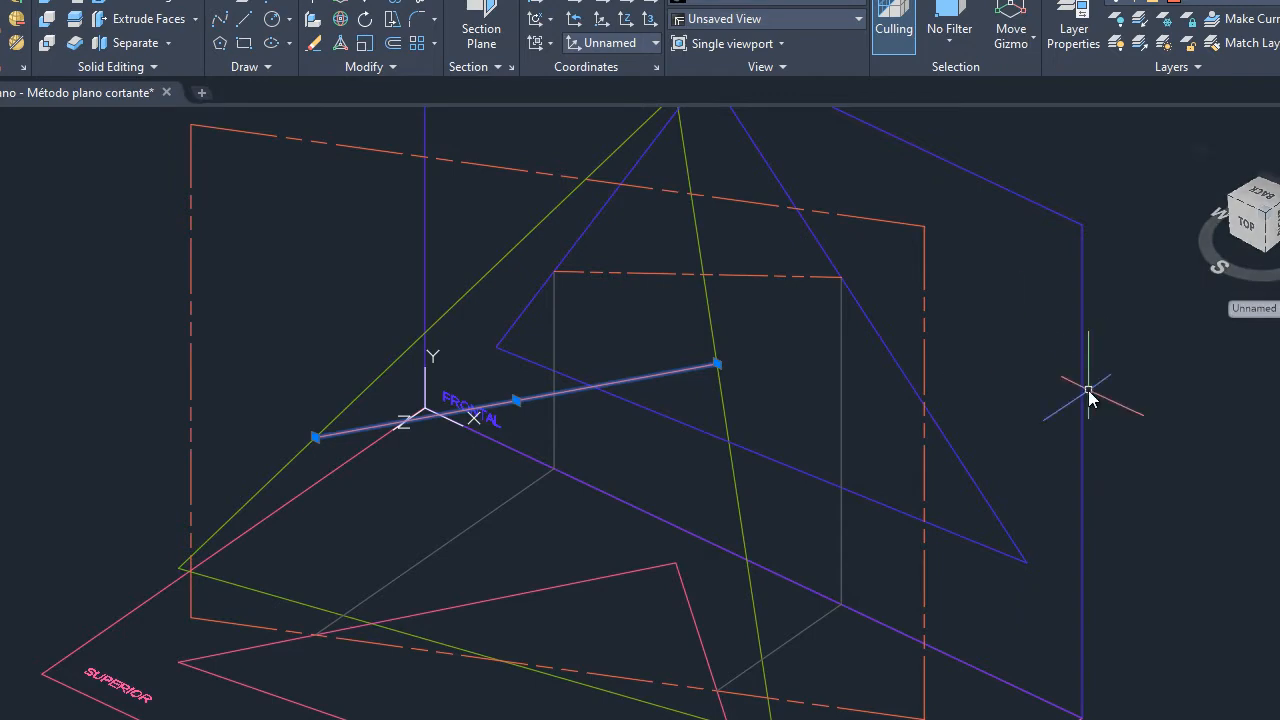
key("Escape")
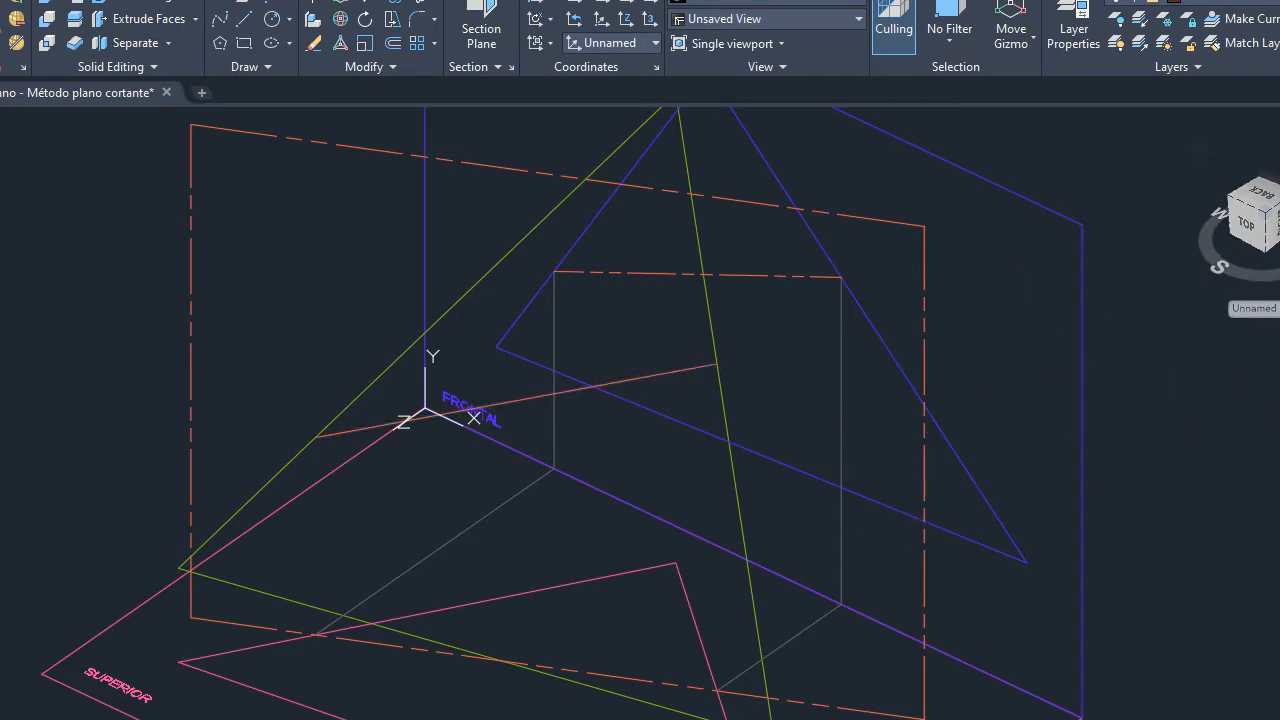
middle_click_drag(835, 482, 410, 390, "shift")
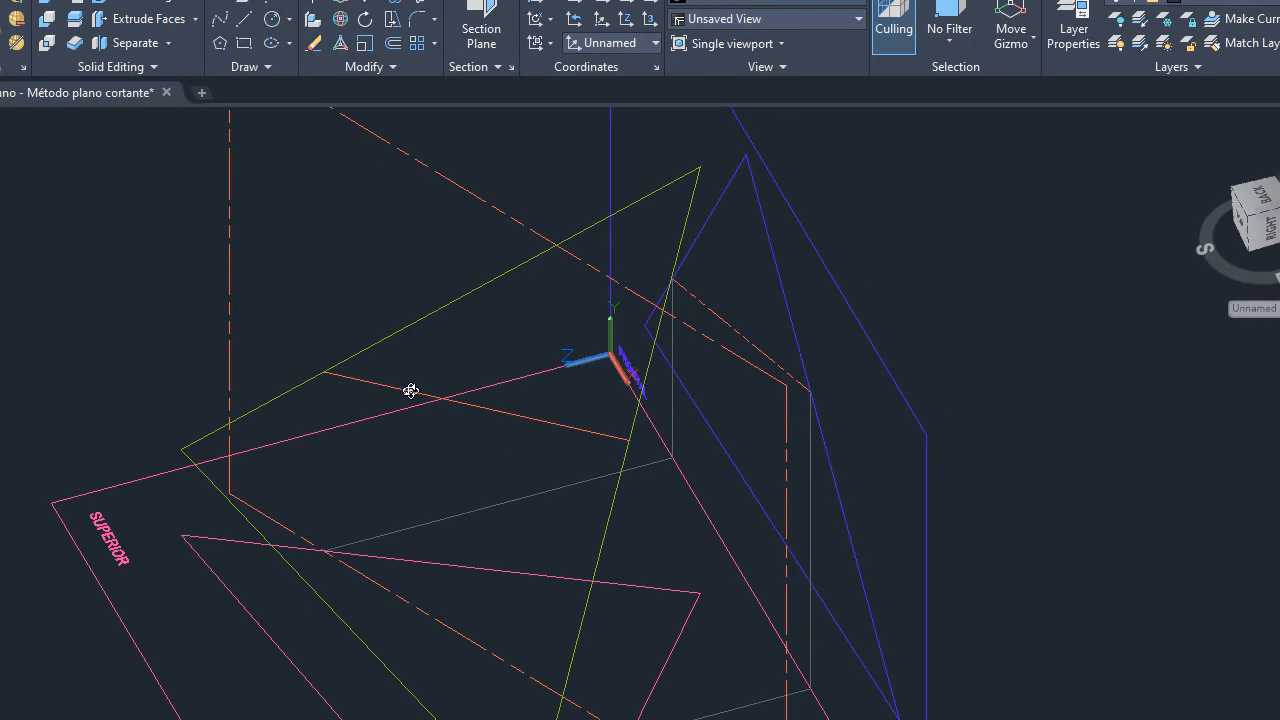
left_click(353, 377)
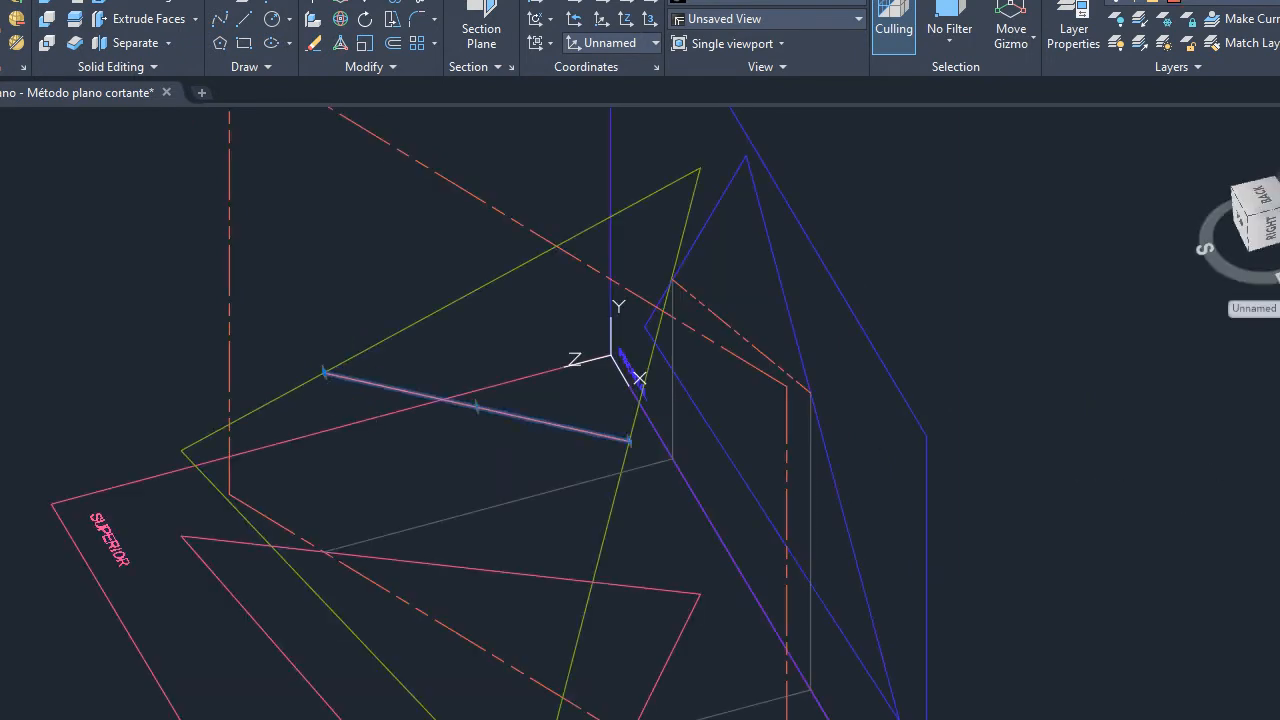
key("Escape")
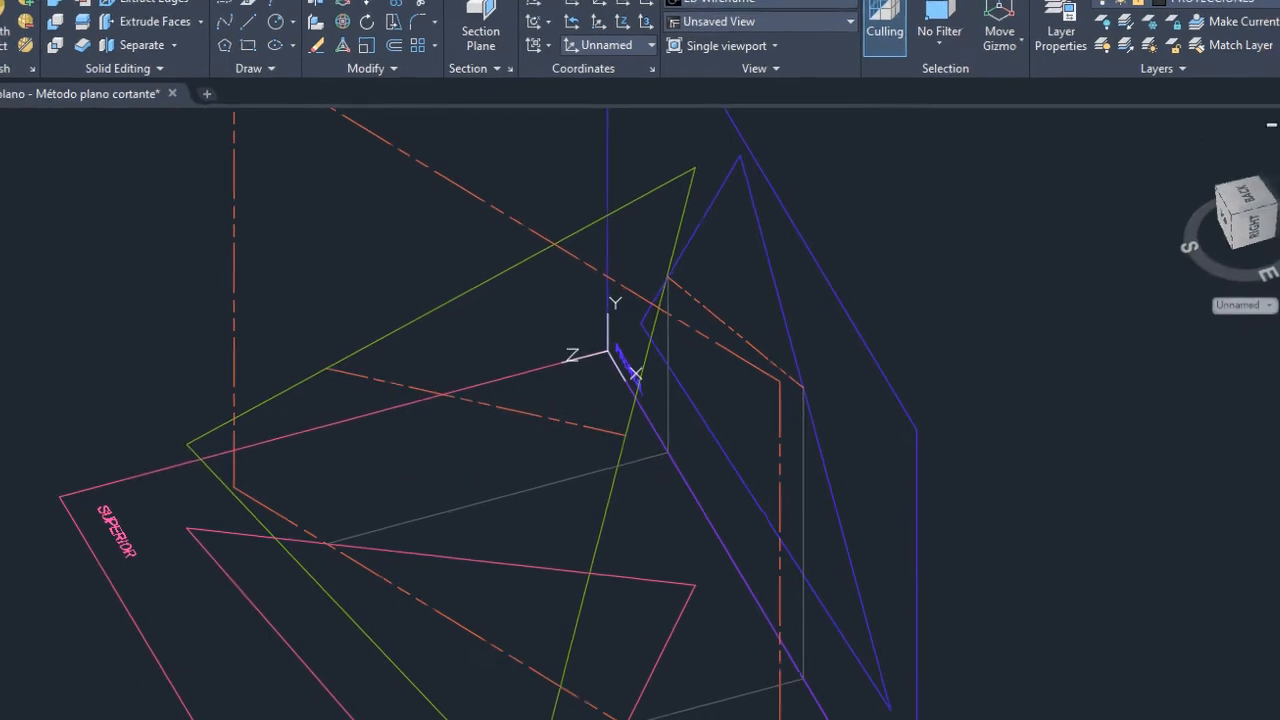
Examine from front, side and oblique views how the spatial cut line relates to the green triangle, cutting plane and frontal projection.
middle_click_drag(1005, 384, 902, 287, "shift")
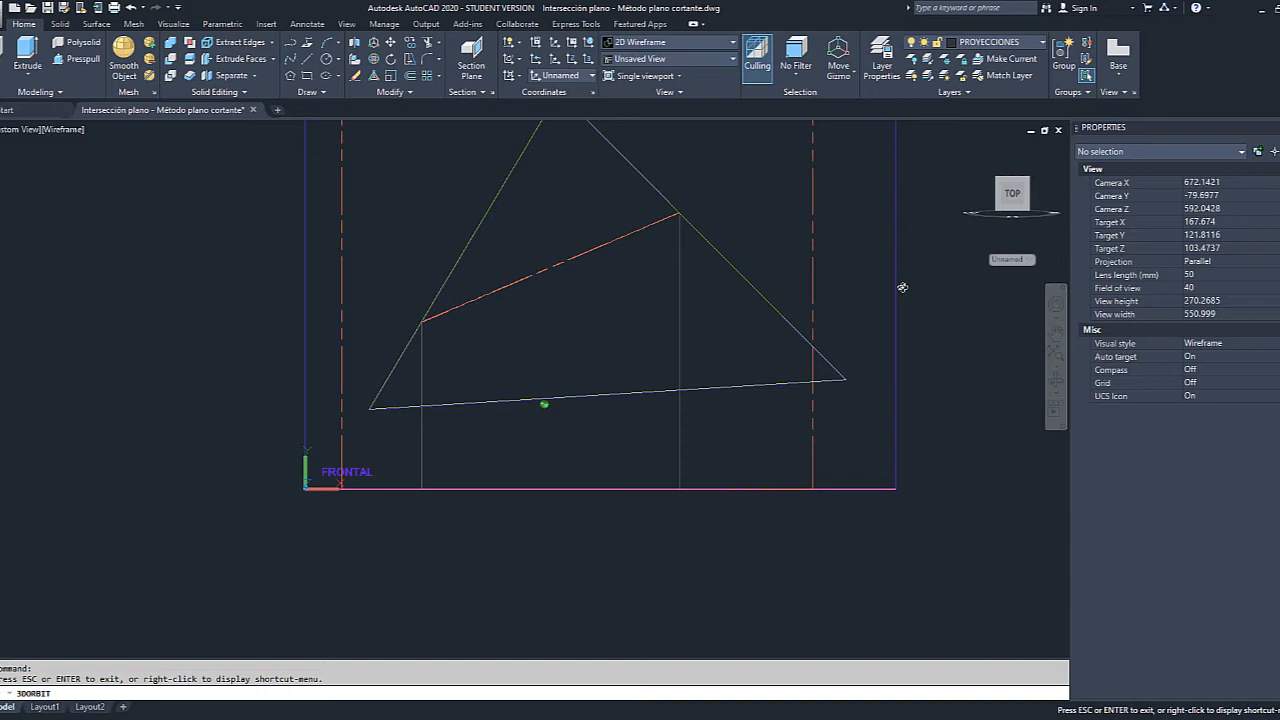
middle_click_drag(902, 287, 485, 303, "shift")
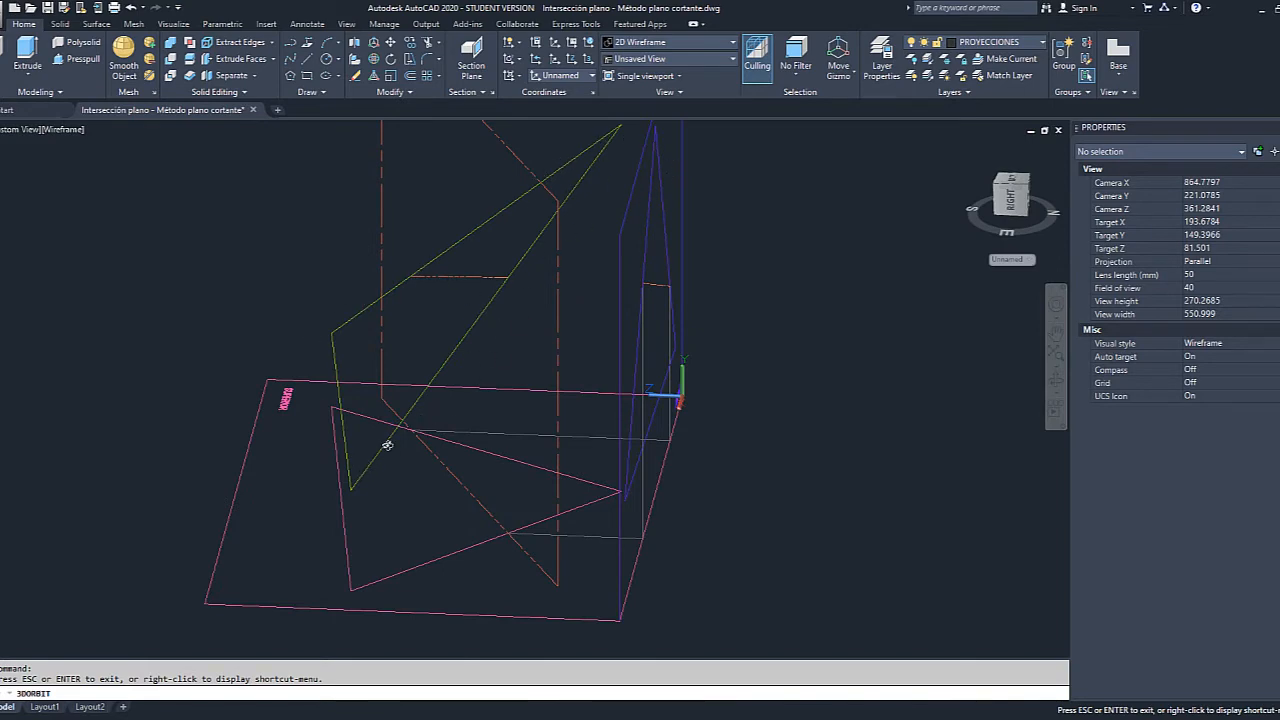
middle_click_drag(387, 444, 332, 274, "shift")
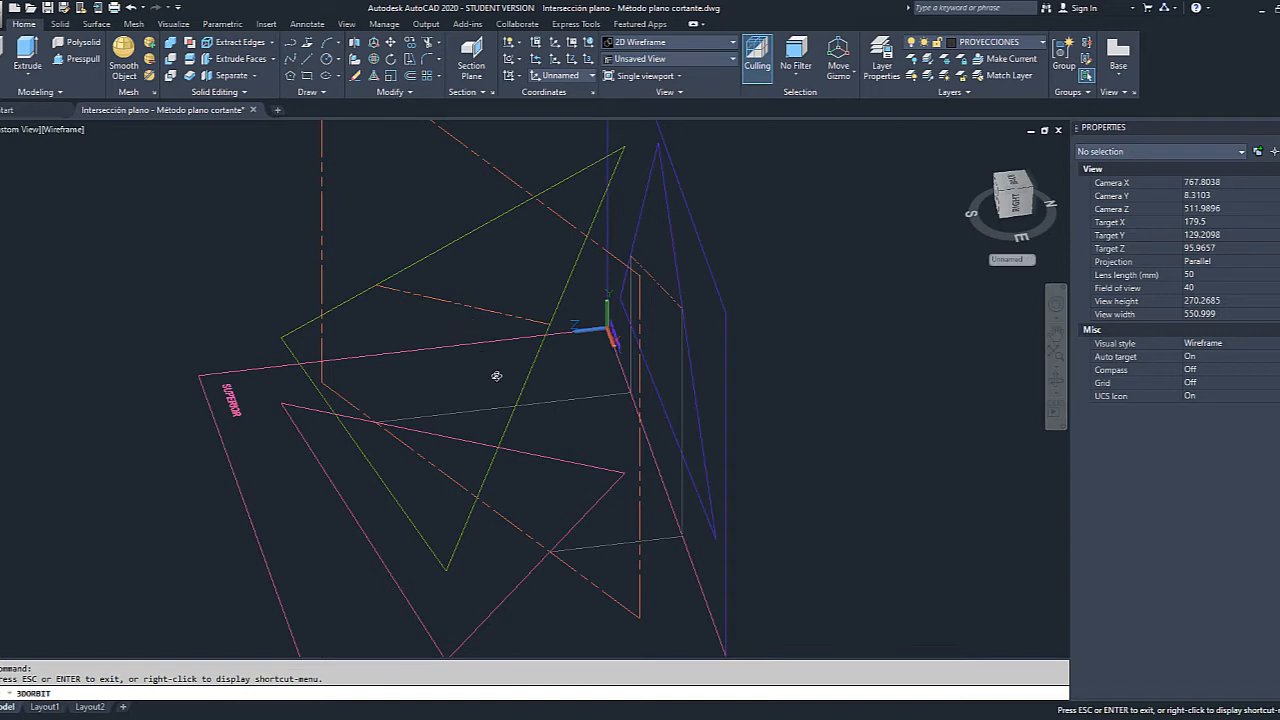
left_click_drag(601, 398, 685, 399)
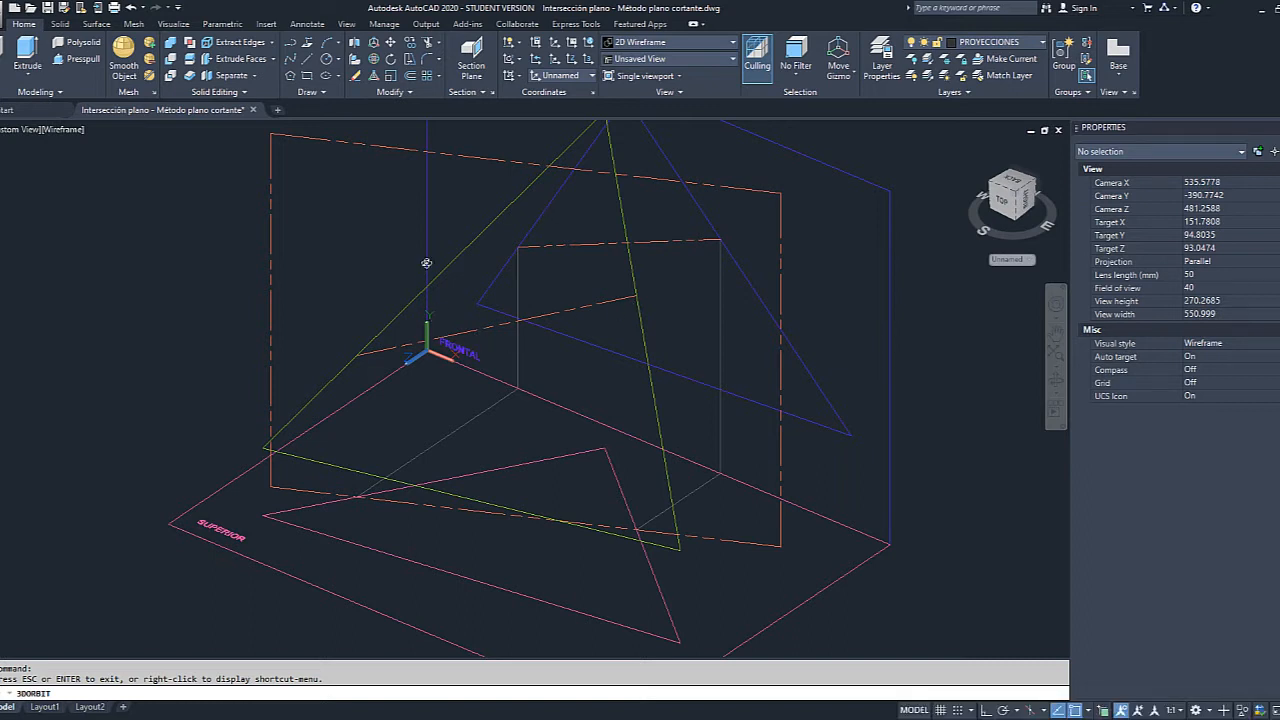
key("Escape")
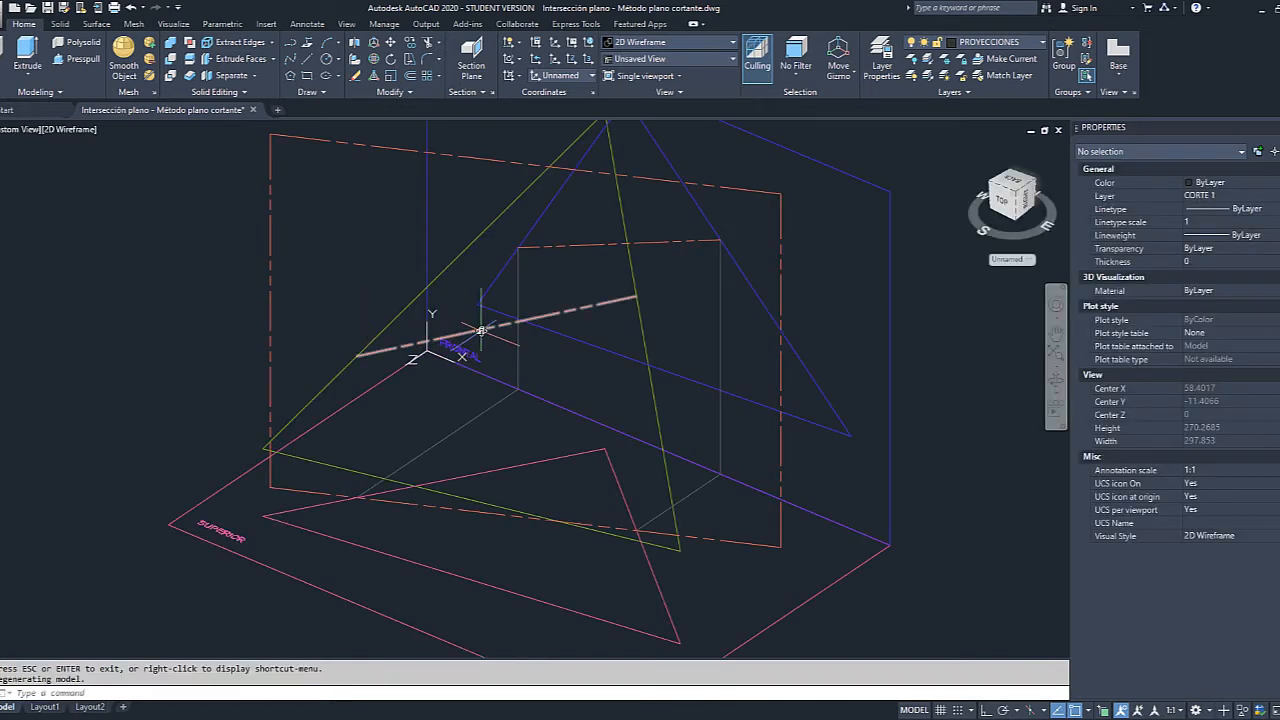
Delete the dashed cut line from the green spatial triangle and inspect the remaining construction.
left_click(481, 330)
key("Delete")
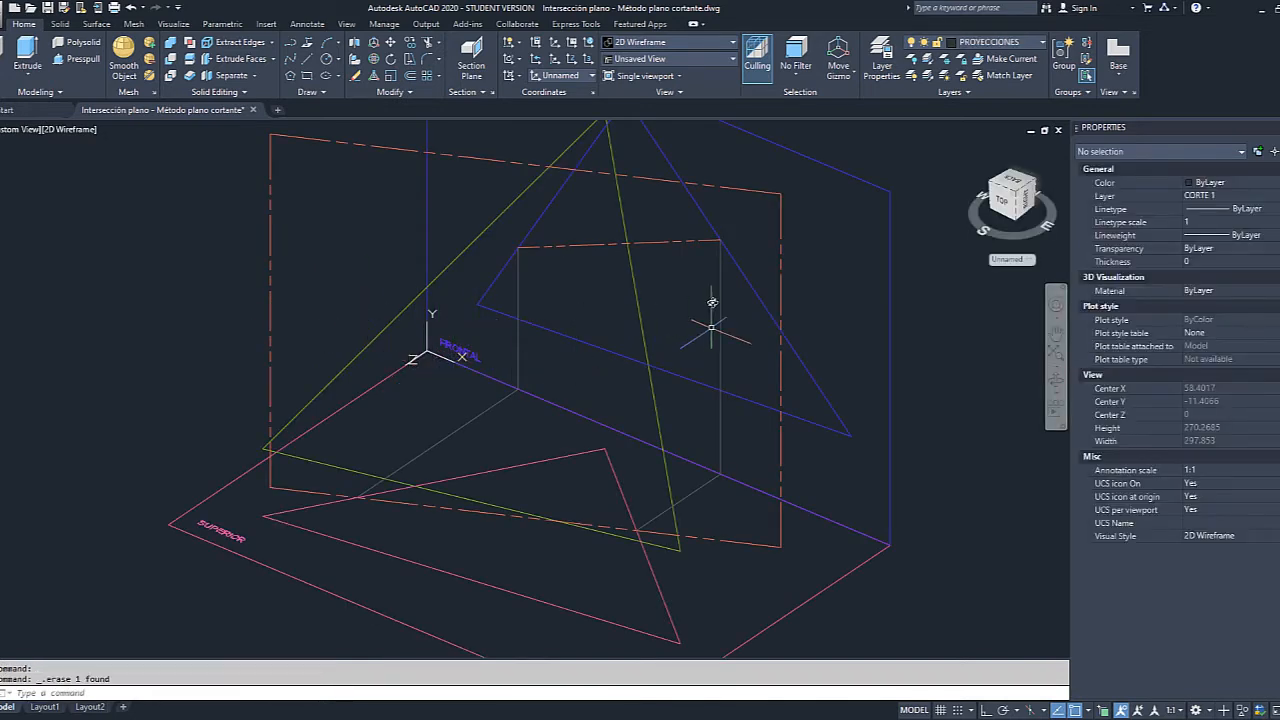
left_click(1056, 380)
mouse_move(888, 371)
left_mouse_down()
mouse_move(825, 377)
mouse_move(822, 460)
mouse_move(826, 386)
mouse_move(894, 349)
mouse_move(885, 301)
mouse_move(780, 365)
mouse_move(704, 486)
mouse_move(754, 417)
mouse_move(829, 417)
mouse_move(823, 374)
mouse_move(848, 343)
left_mouse_up()
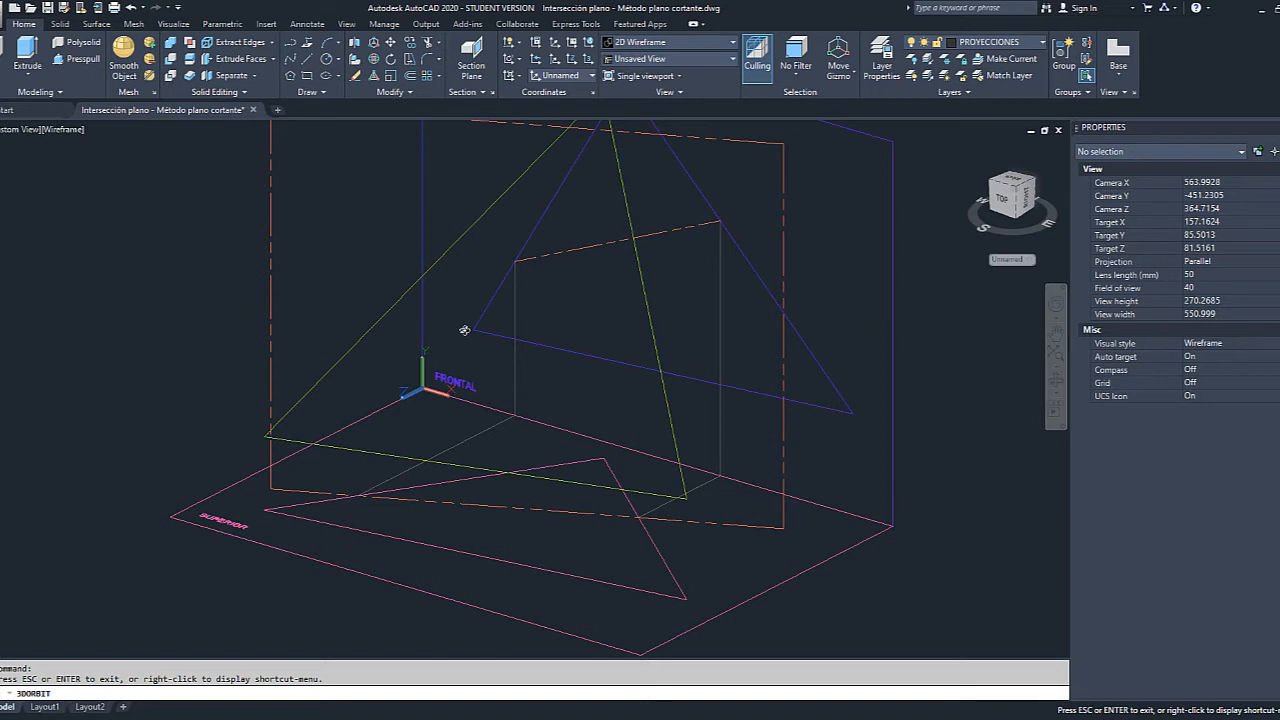
key("Escape")
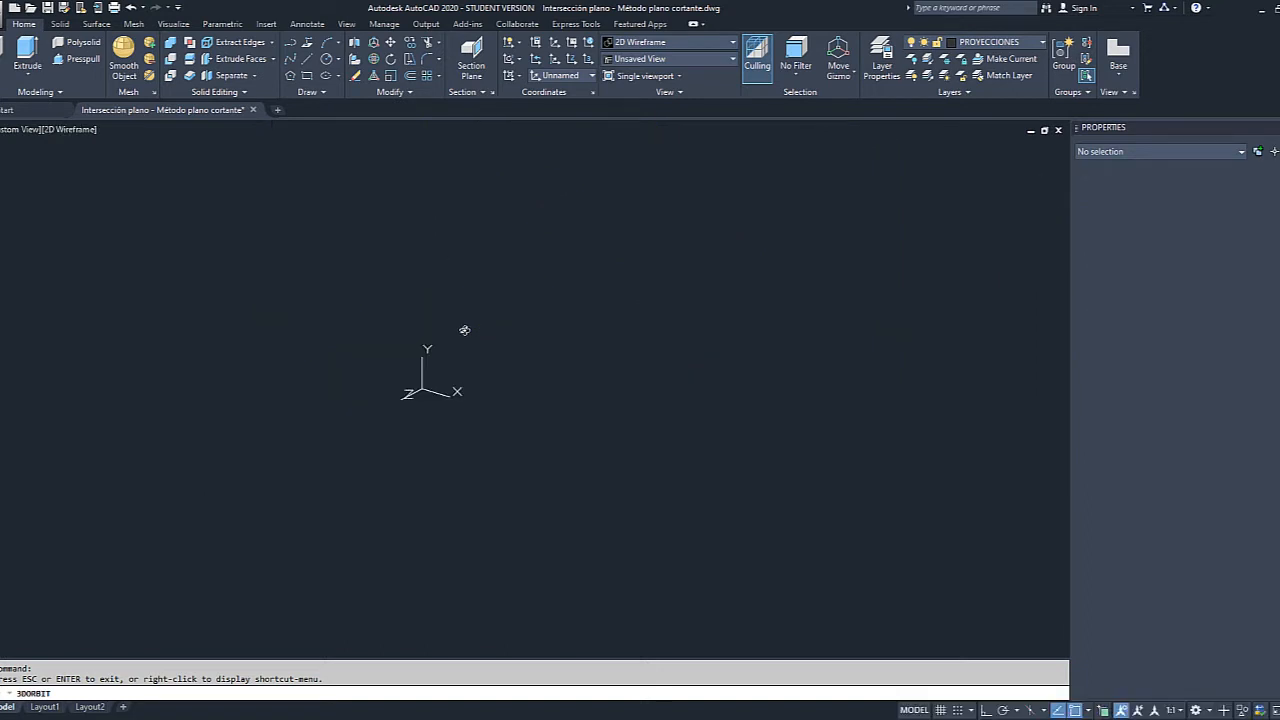
Align the UCS to the cutting plane, with its origin at the plane's lower corner, X along the base edge and Y up the side.
type("ucs")
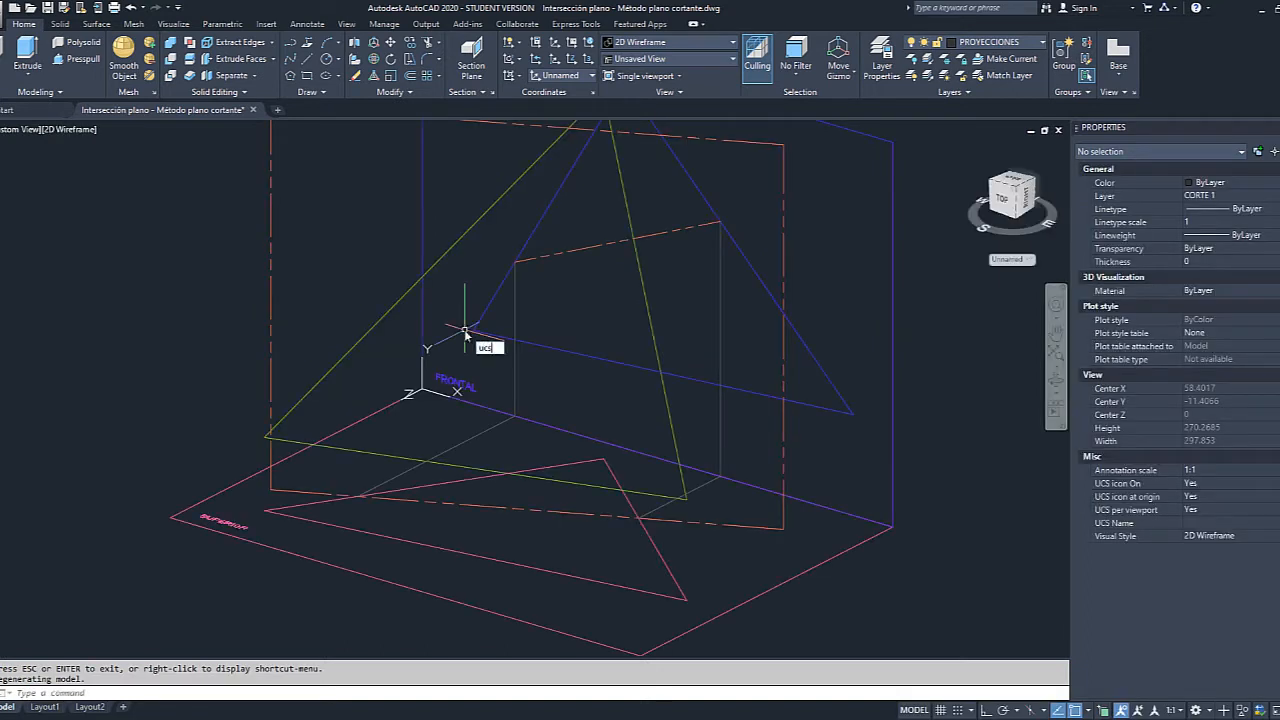
key("Return")
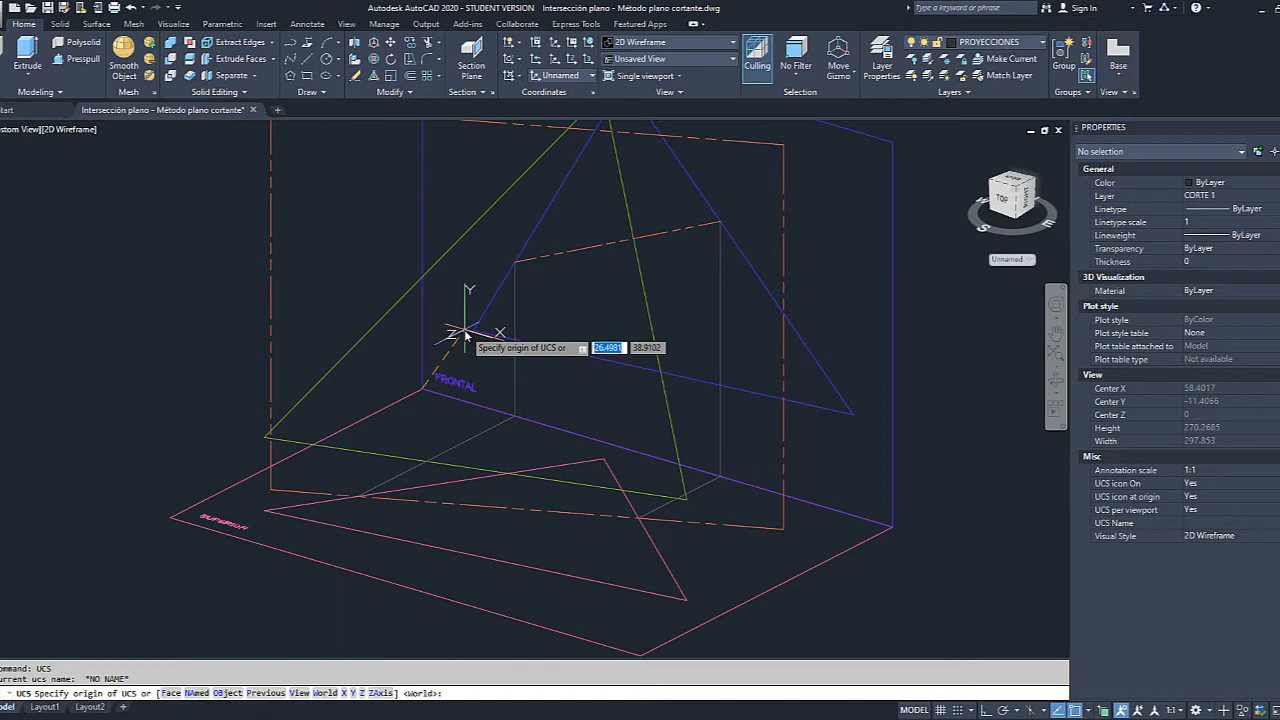
left_click(264, 488)
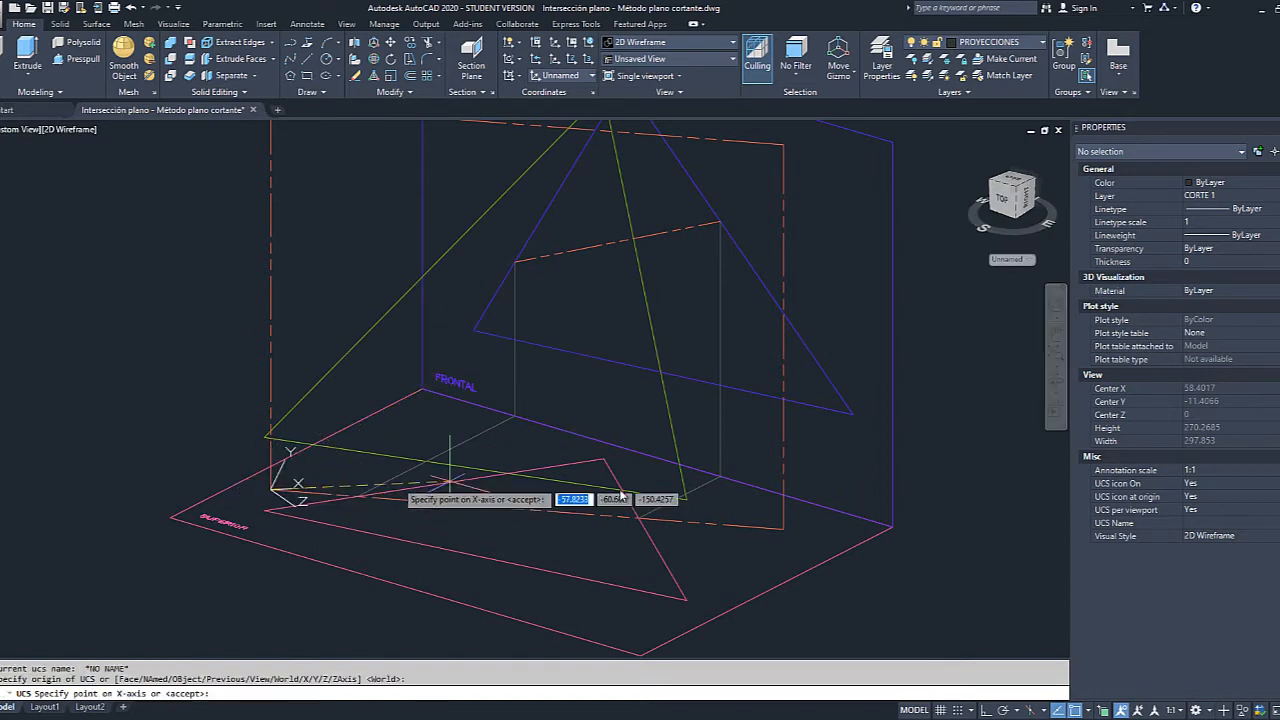
left_click(784, 530)
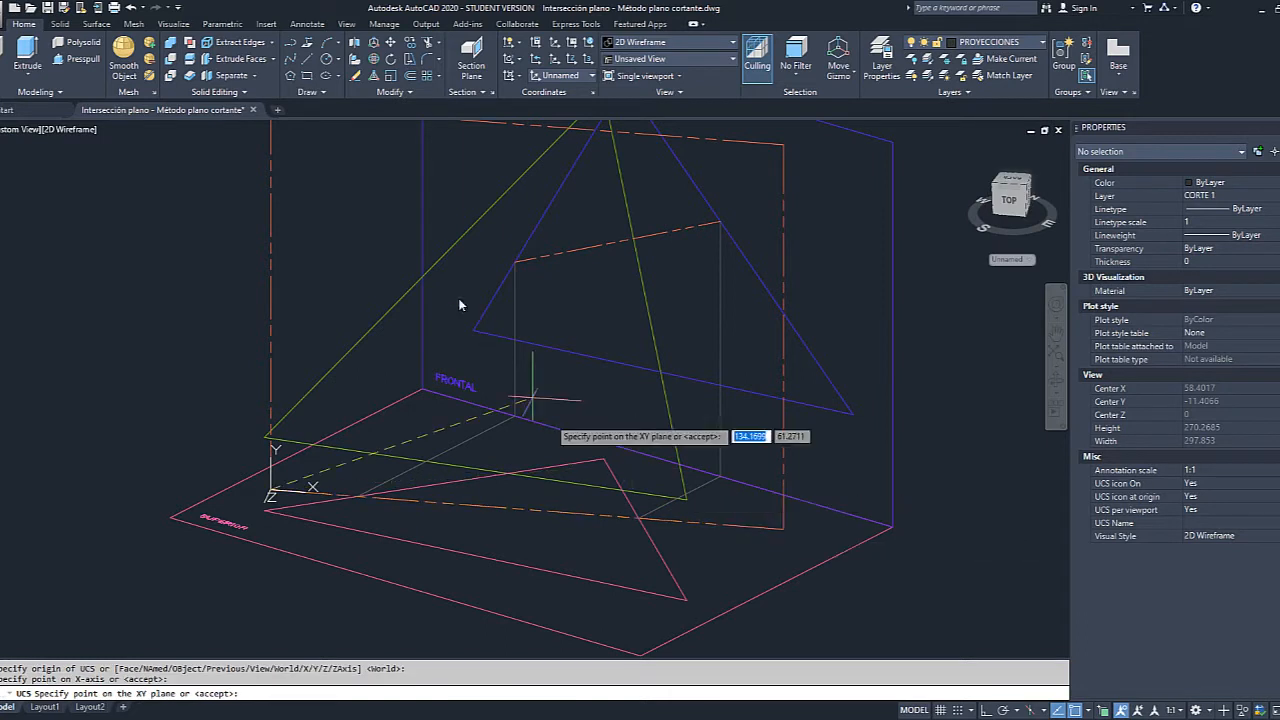
middle_click_drag(273, 183, 255, 248)
left_click(252, 172)
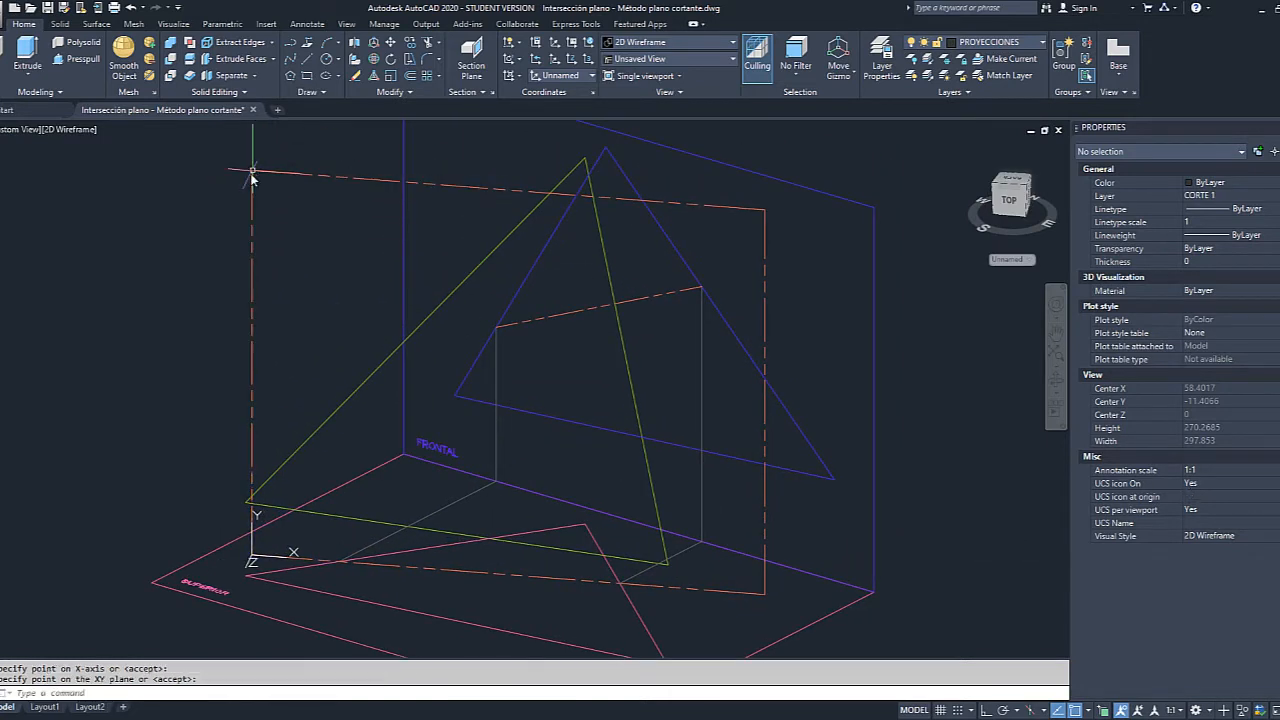
key("Escape")
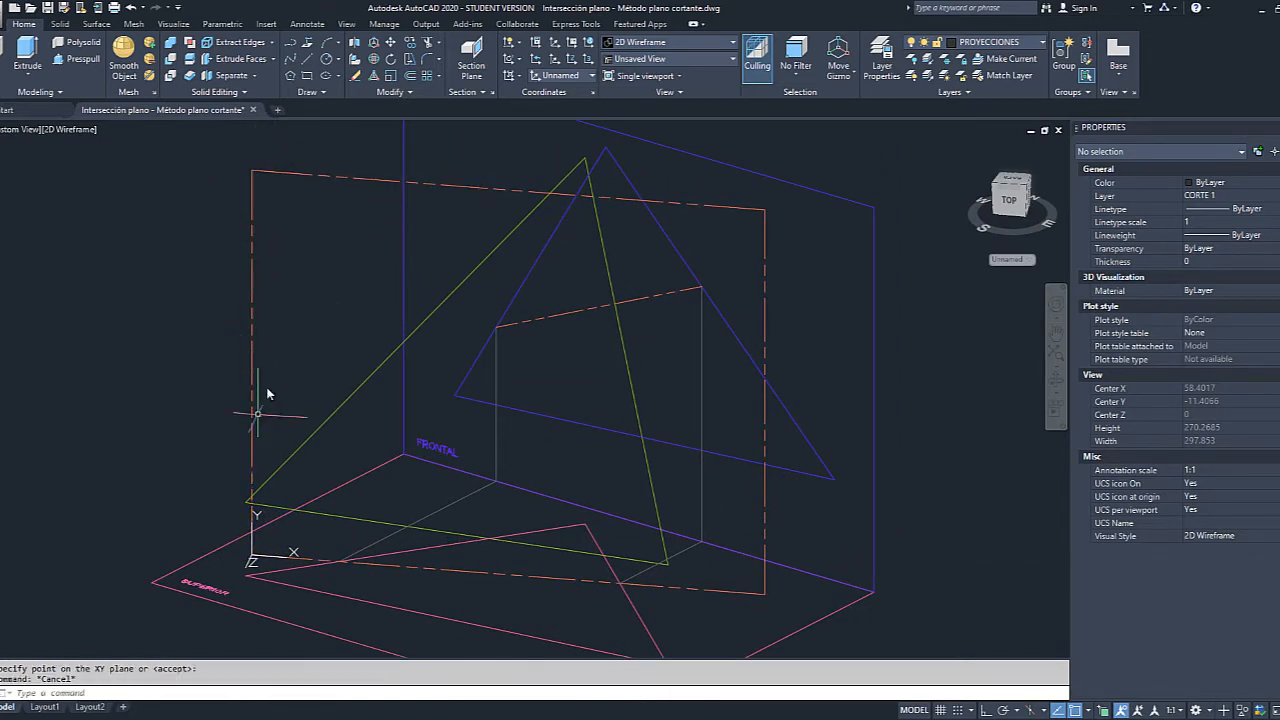
Start a line whose first point takes XY from the lower endpoint of the frontal cut line and Z of 0.
left_click(1056, 383)
mouse_move(657, 423)
left_mouse_down()
mouse_move(603, 463)
mouse_move(608, 571)
mouse_move(634, 480)
mouse_move(726, 417)
mouse_move(851, 374)
mouse_move(925, 372)
mouse_move(731, 371)
mouse_move(674, 428)
left_mouse_up()
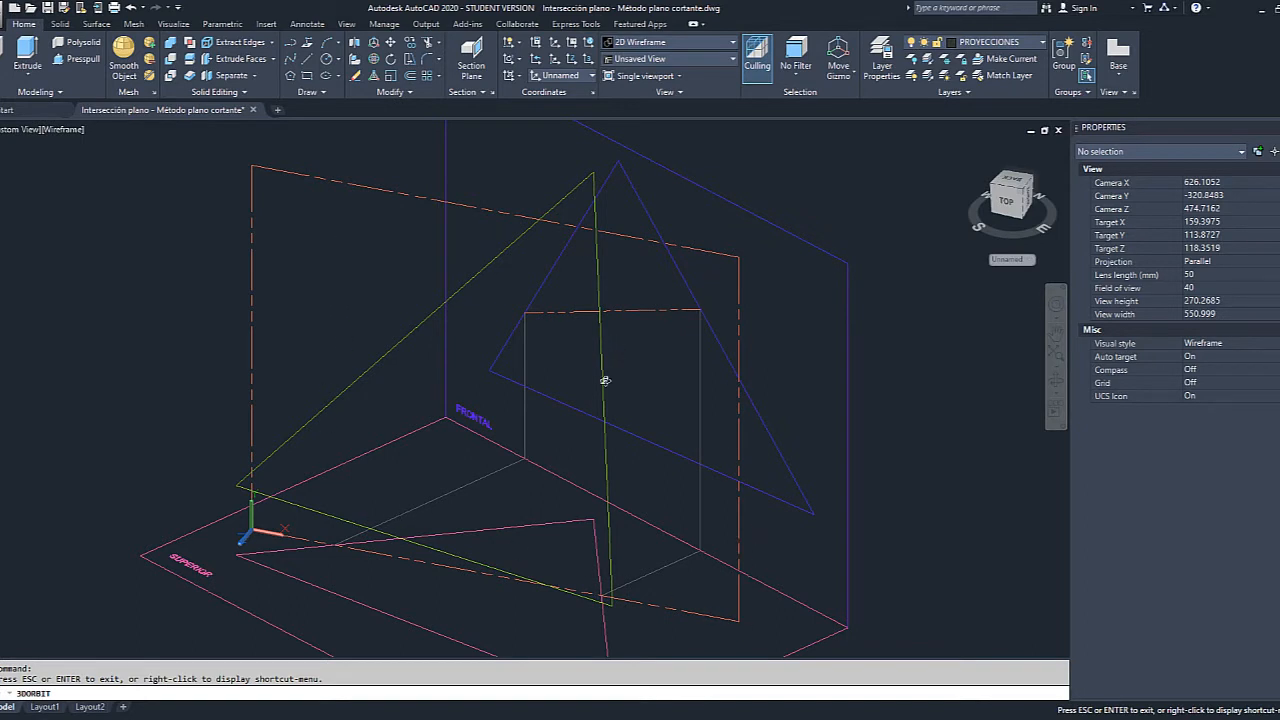
key("Escape")
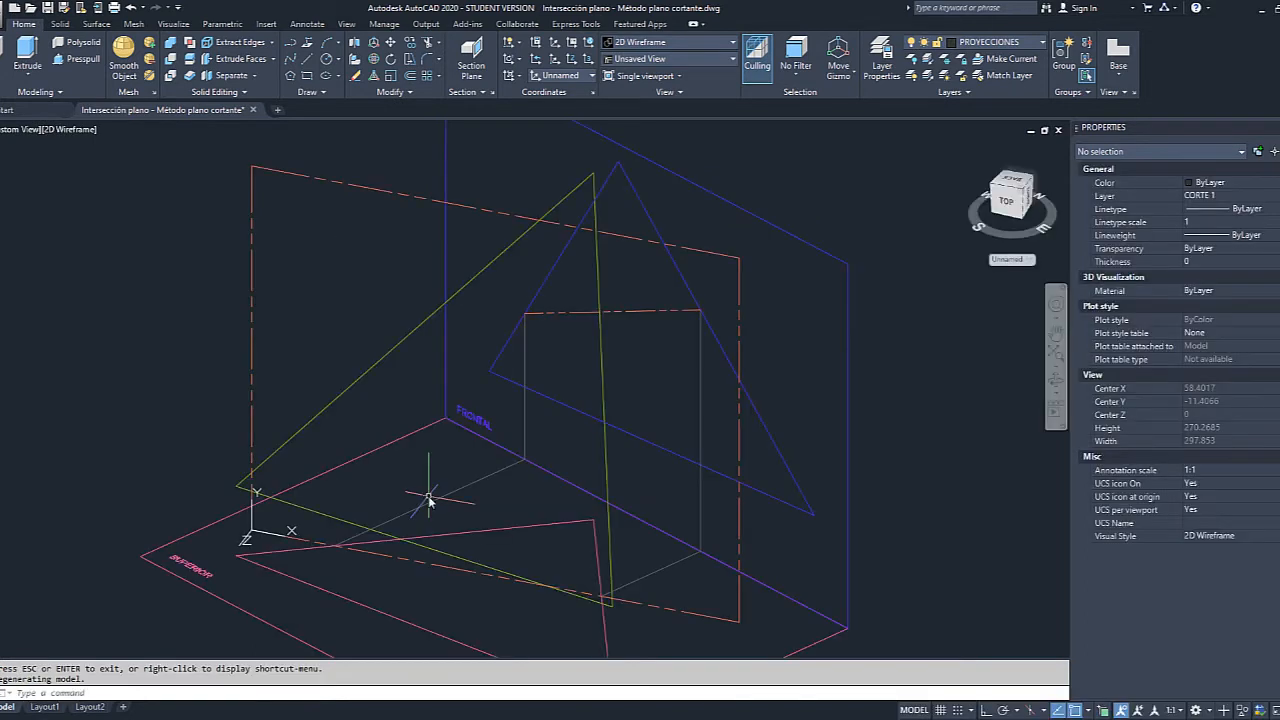
type("l")
key("Return")
type(".xy")
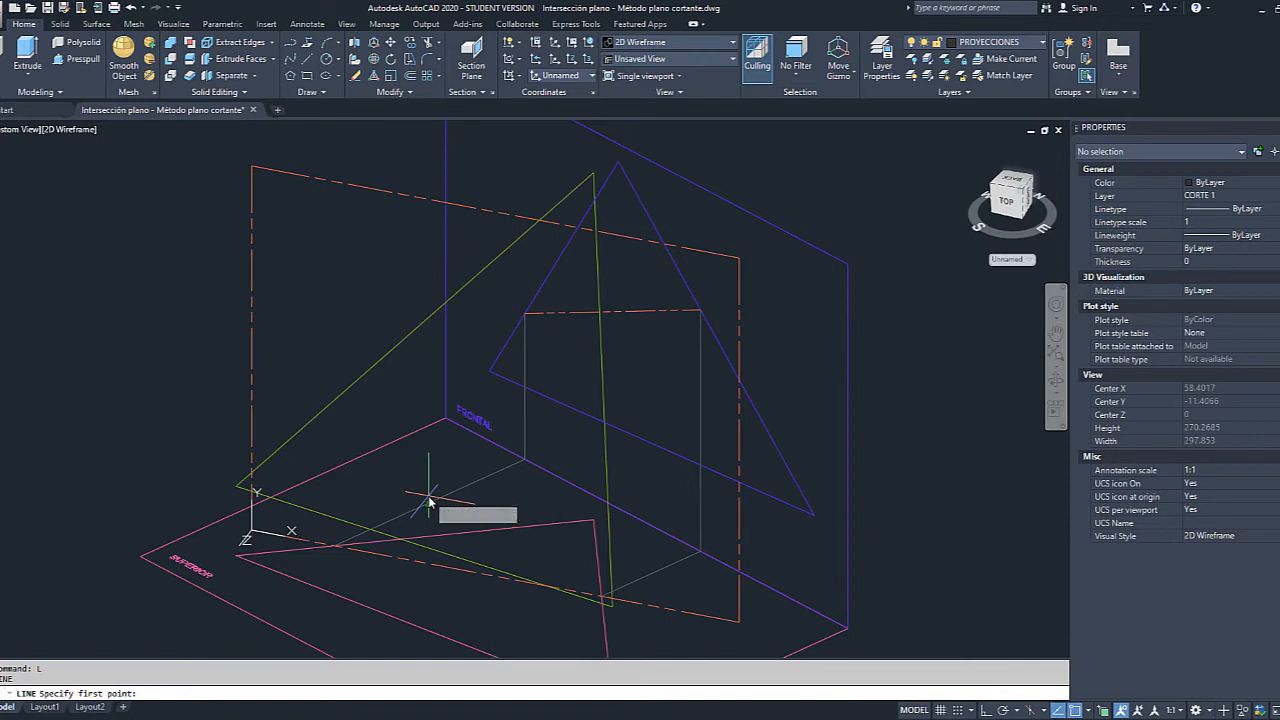
key("Return")
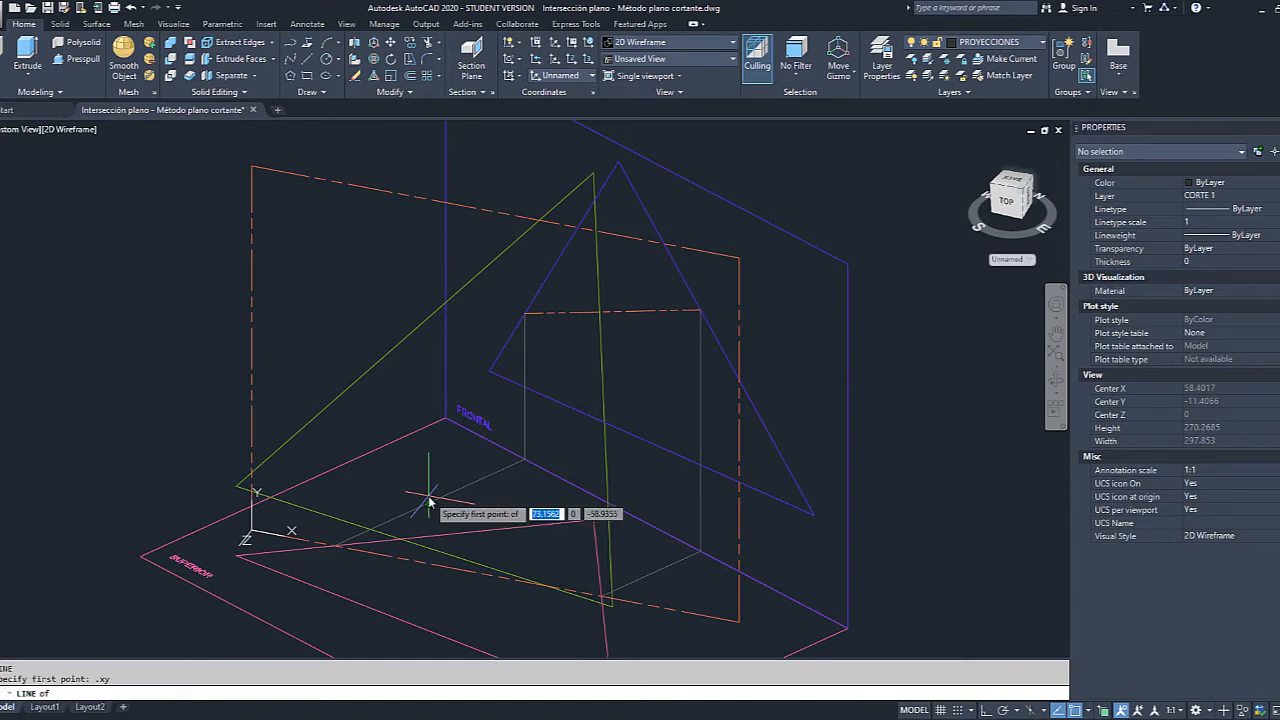
left_click(524, 316)
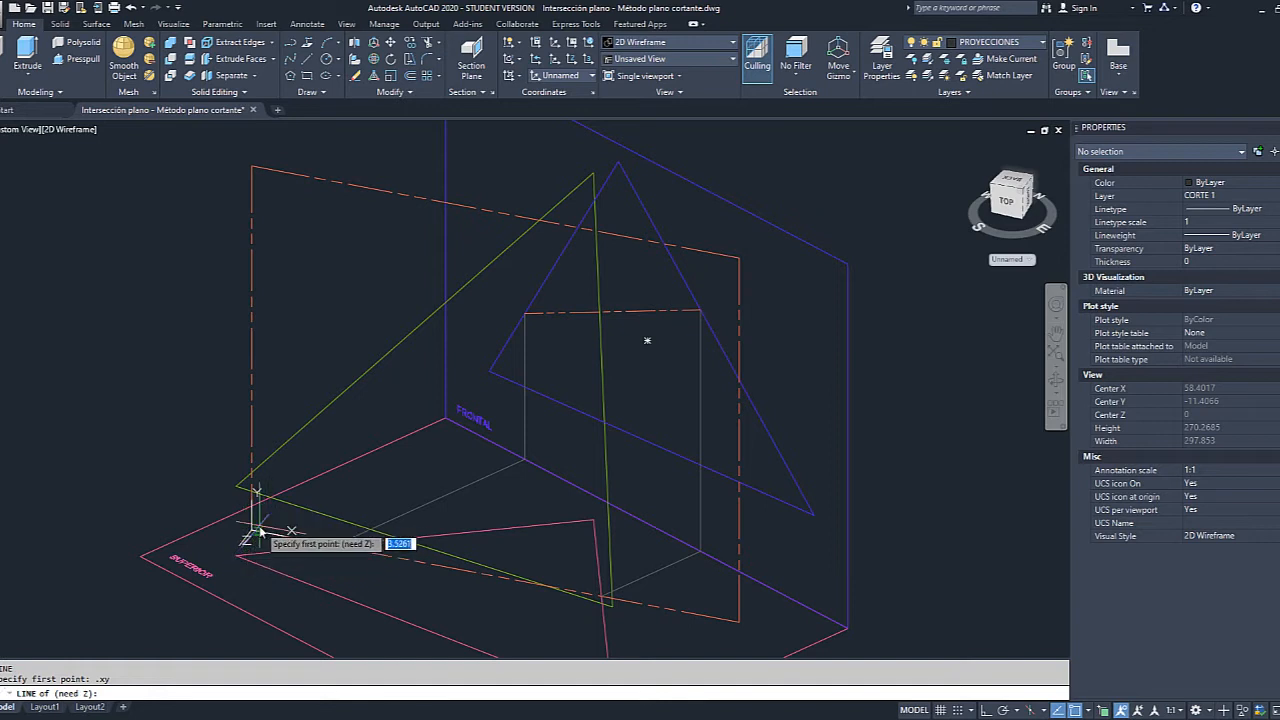
type("0")
key("Return")
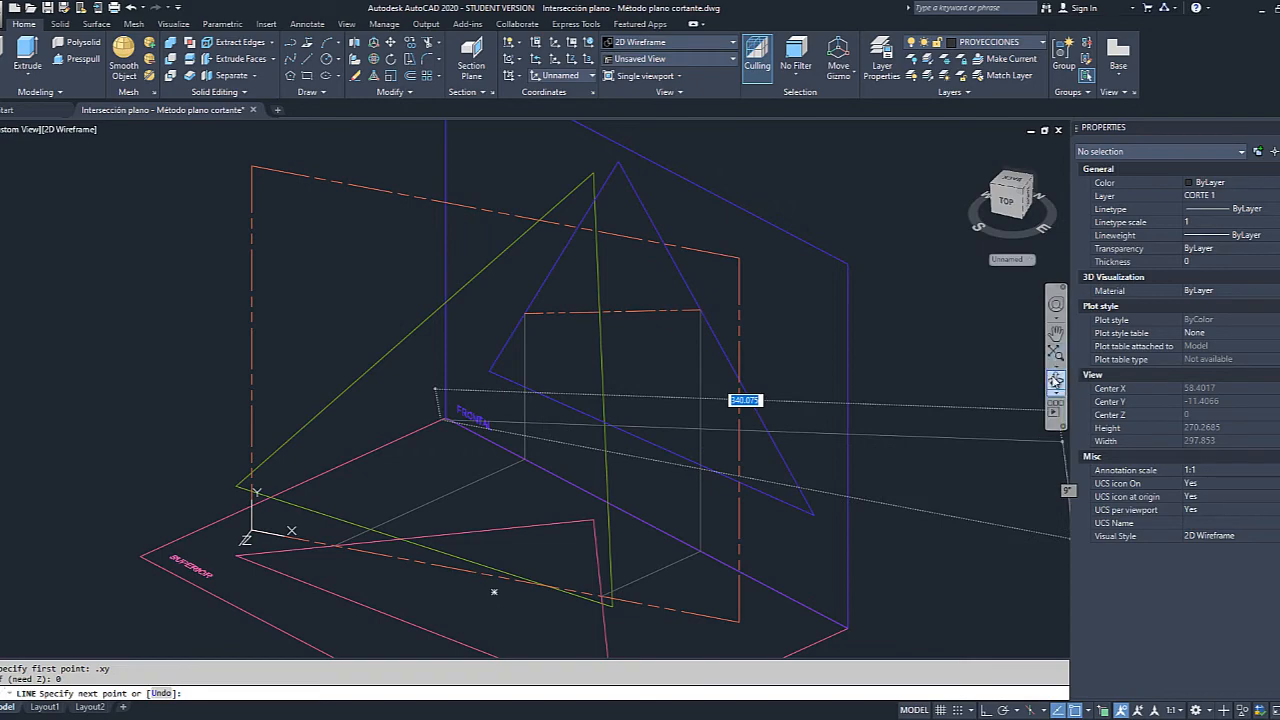
Examine from front, top and oblique views how the cutting plane relates to the green triangle and the frontal cut line.
left_click(1055, 380)
left_click_drag(831, 428, 714, 461)
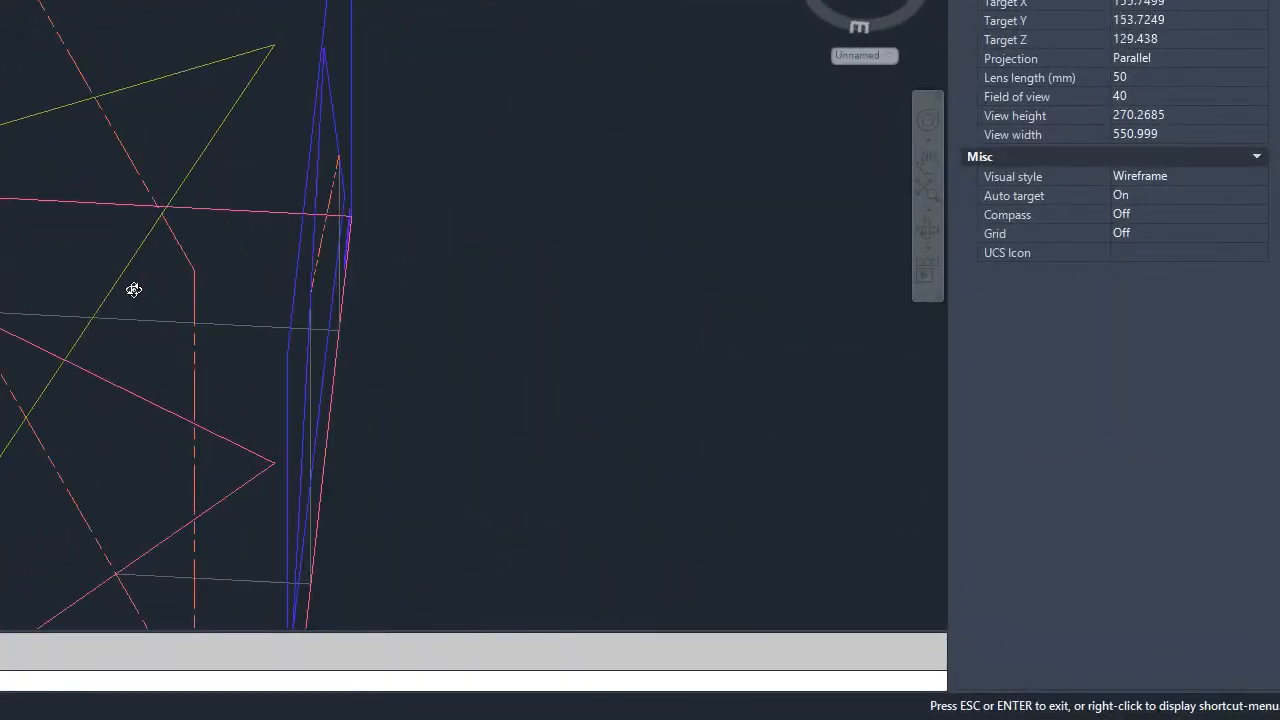
key("Escape")
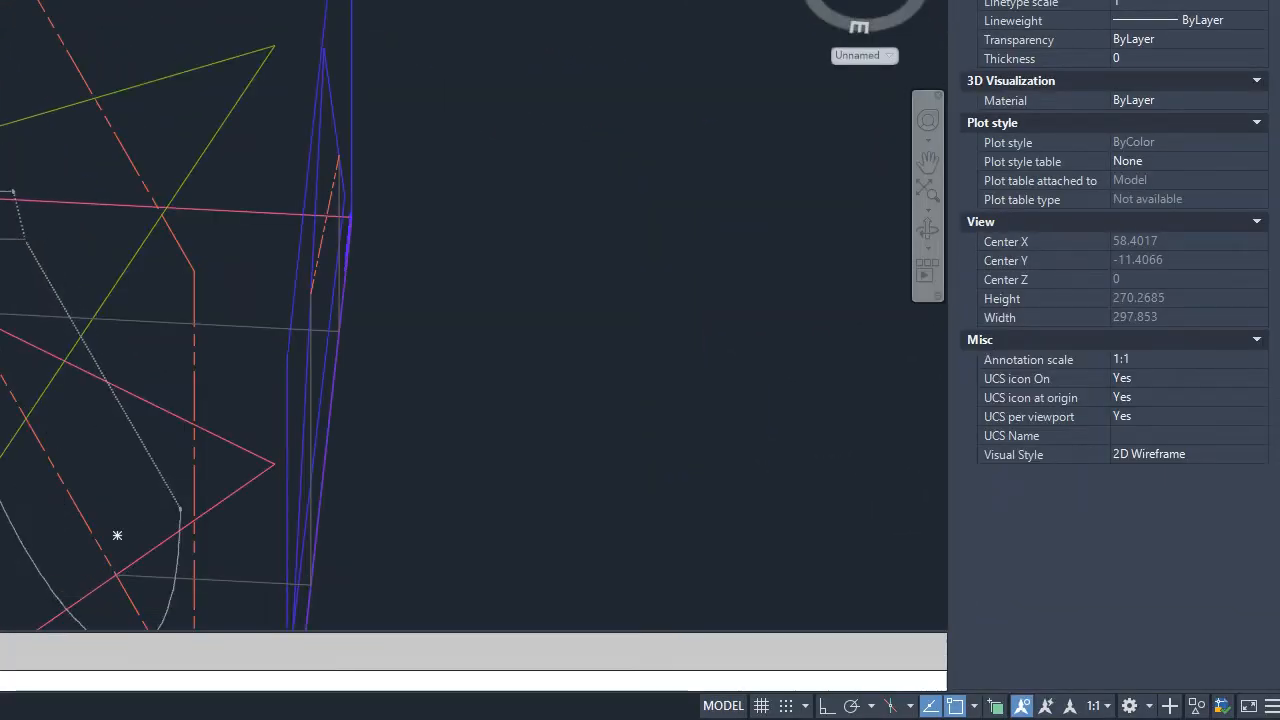
middle_click_drag(141, 274, 409, 271)
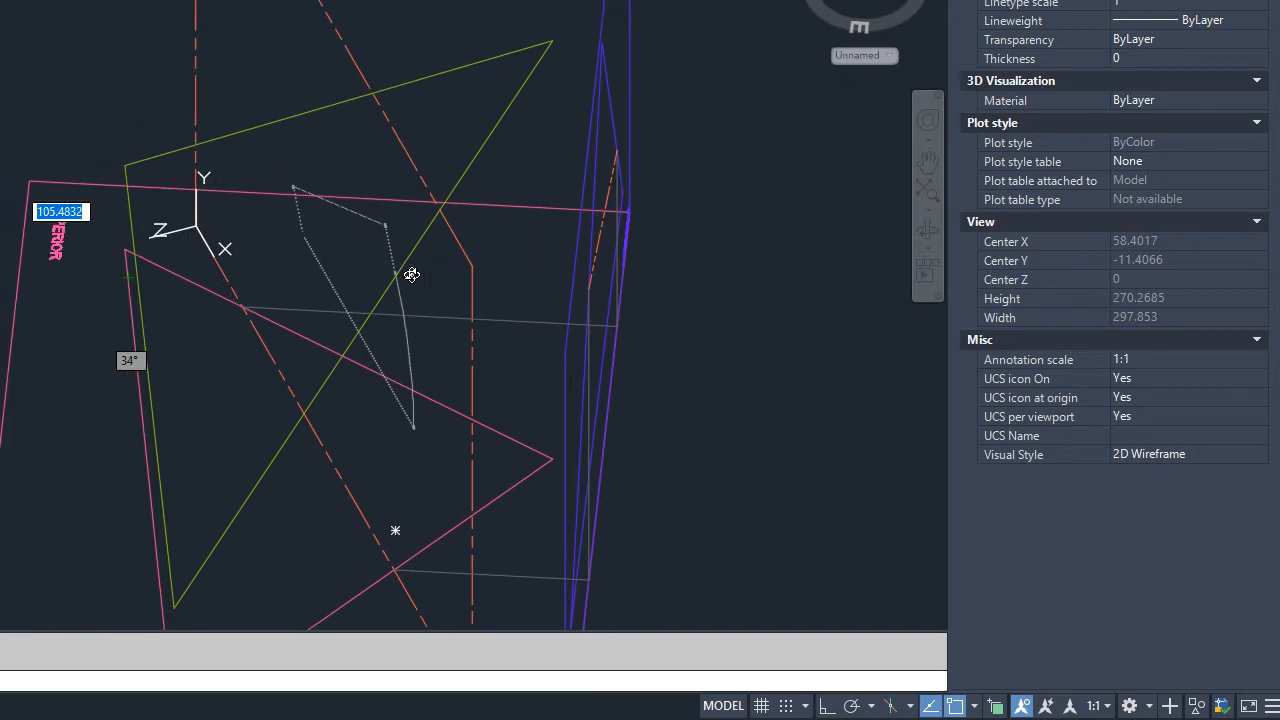
left_click(929, 229)
left_click_drag(283, 334, 543, 217)
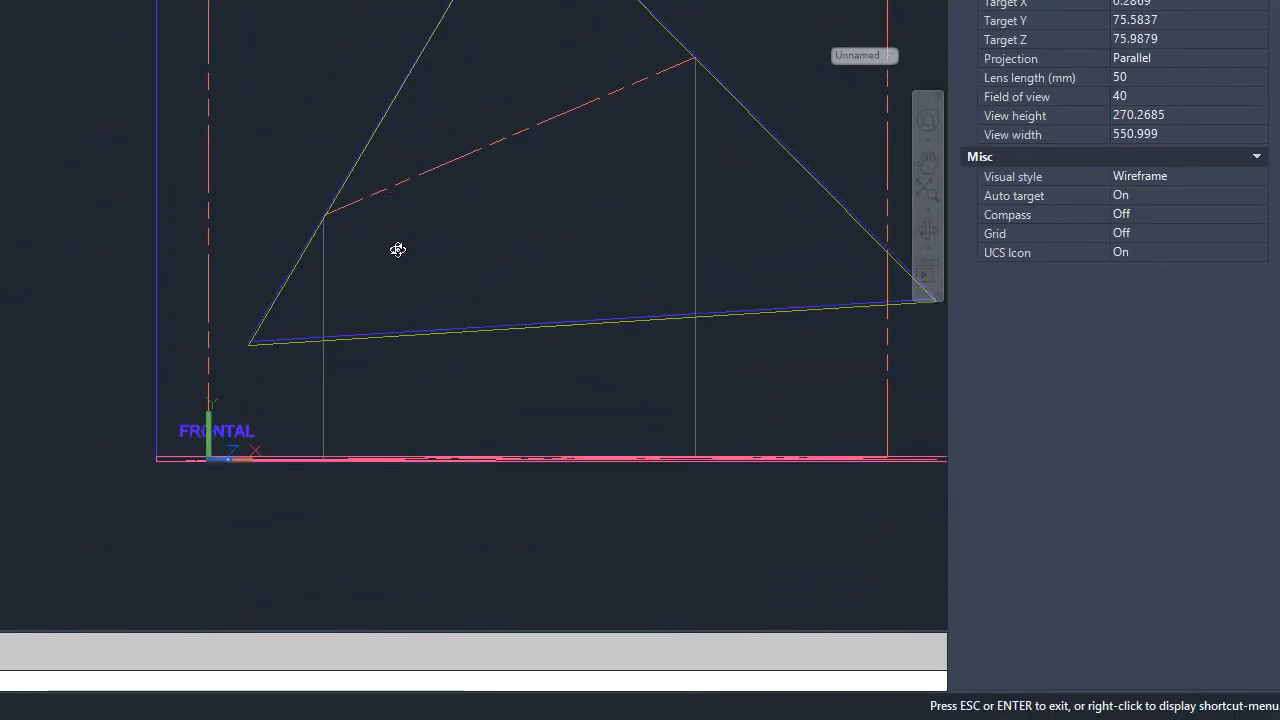
key("Escape")
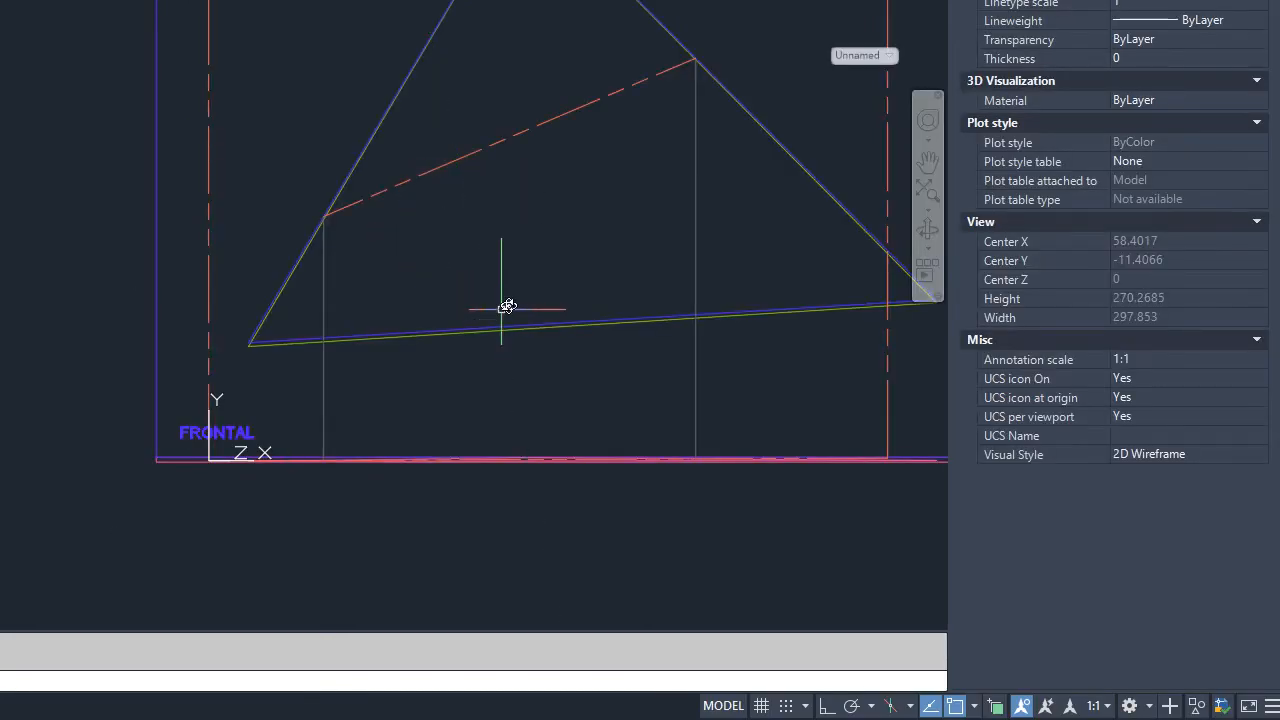
left_click(928, 229)
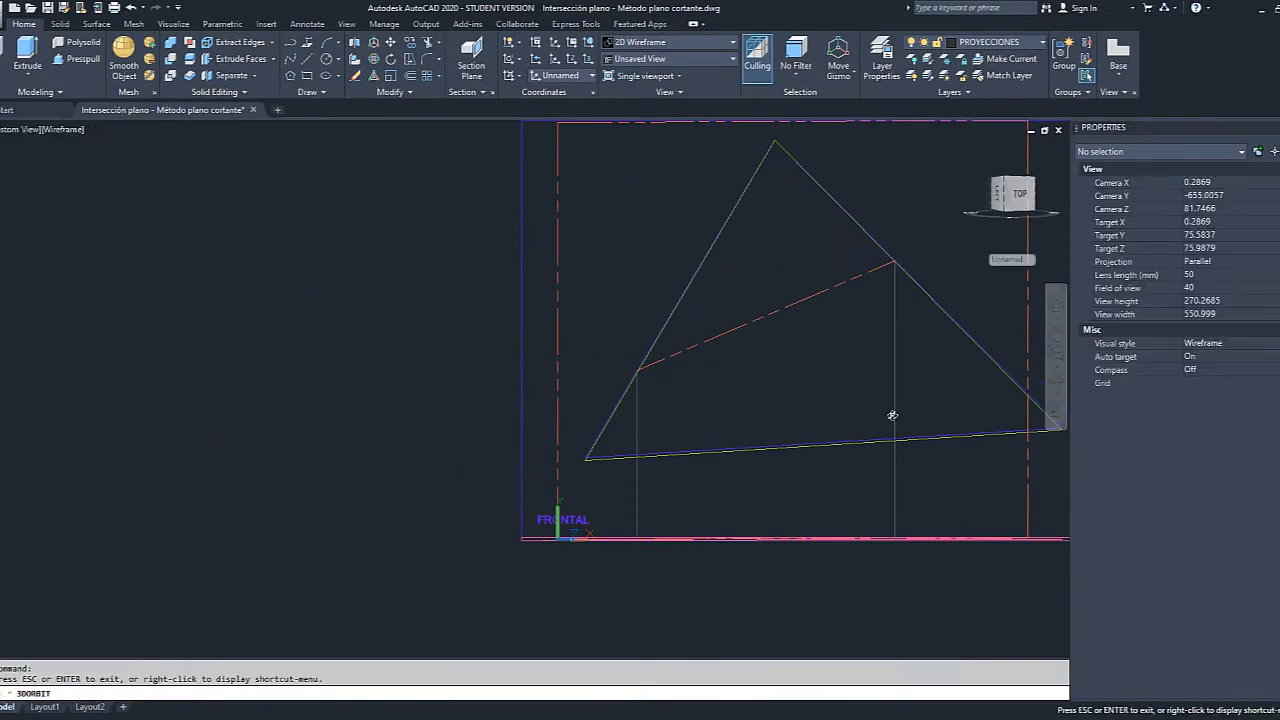
left_click_drag(892, 415, 822, 335)
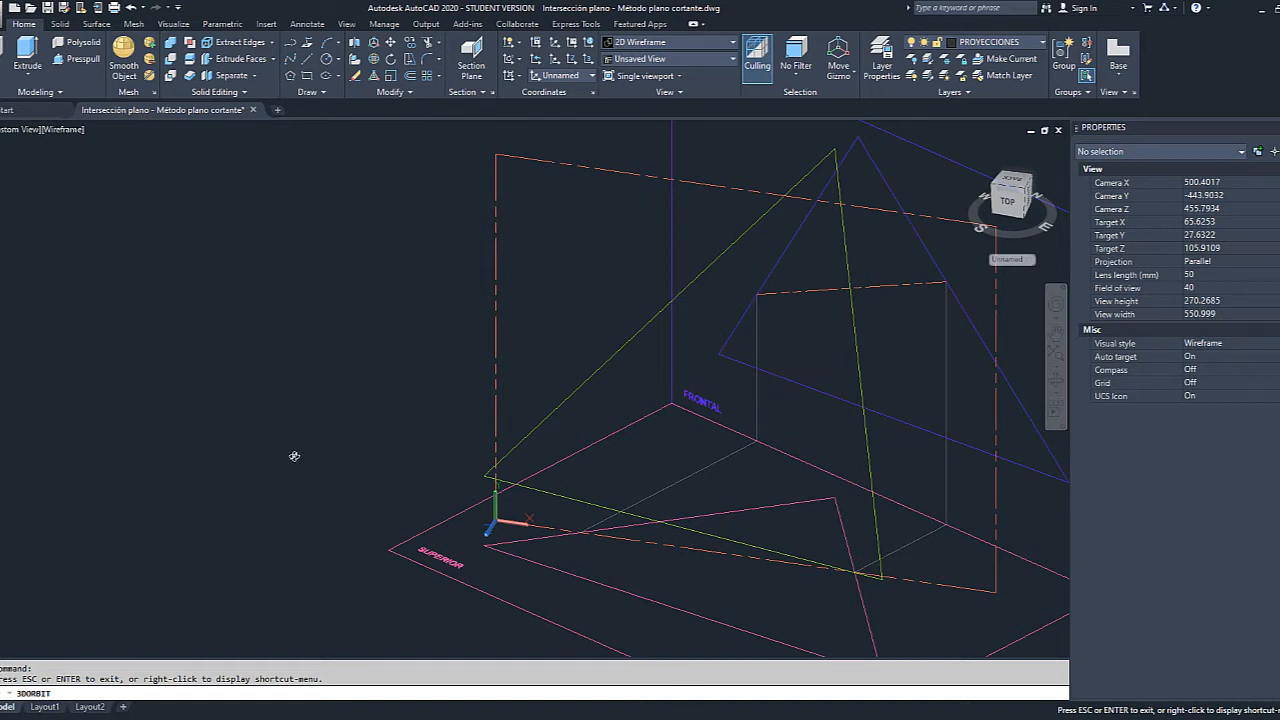
left_click_drag(609, 473, 634, 412)
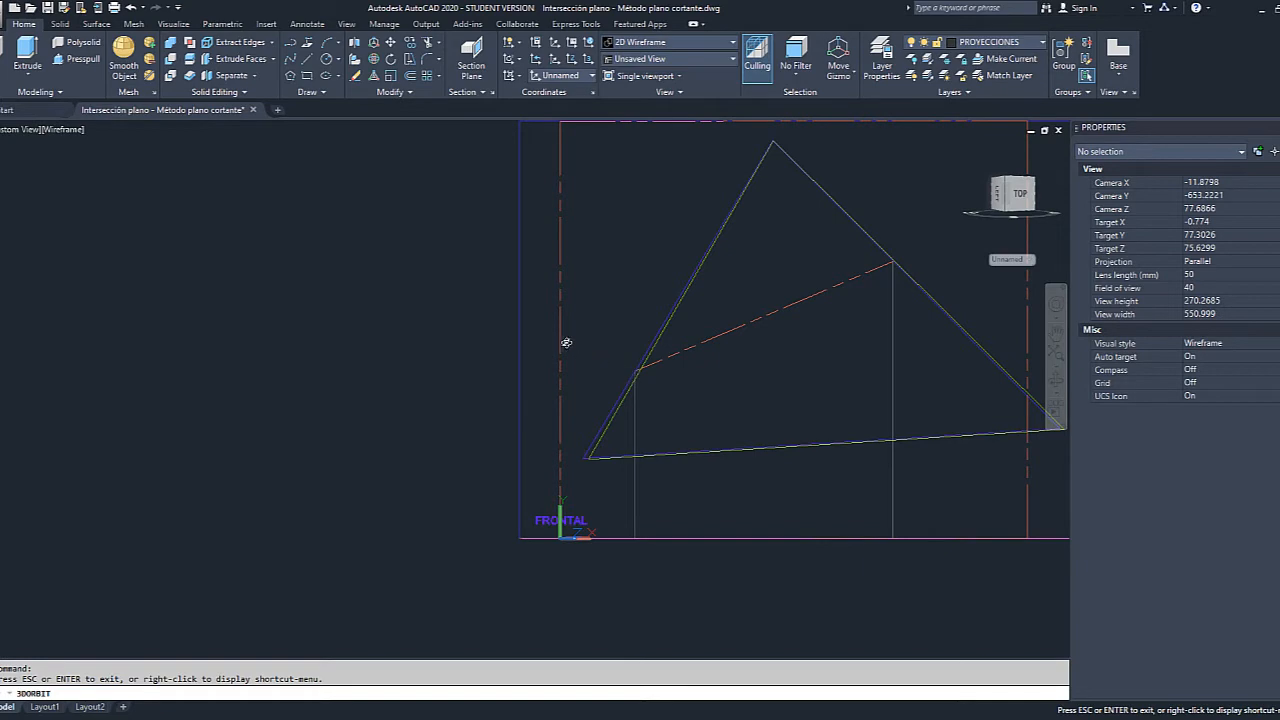
left_click_drag(791, 329, 731, 380)
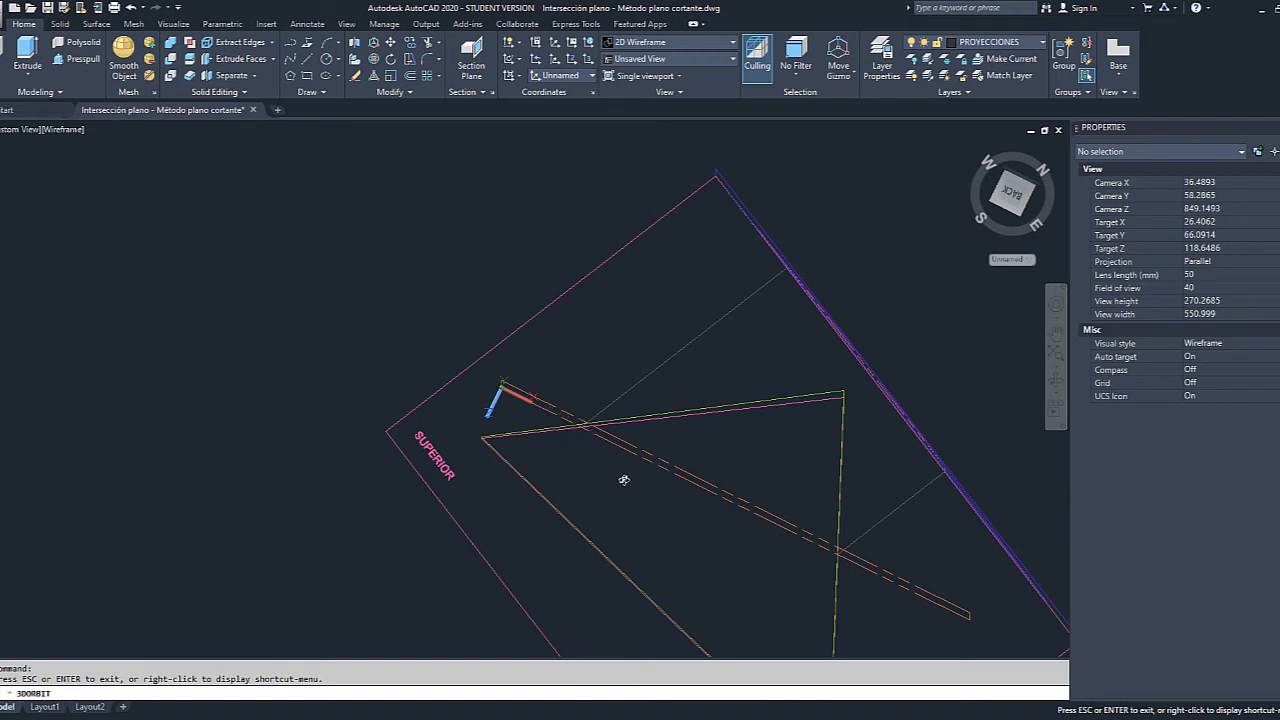
left_click_drag(640, 474, 661, 375)
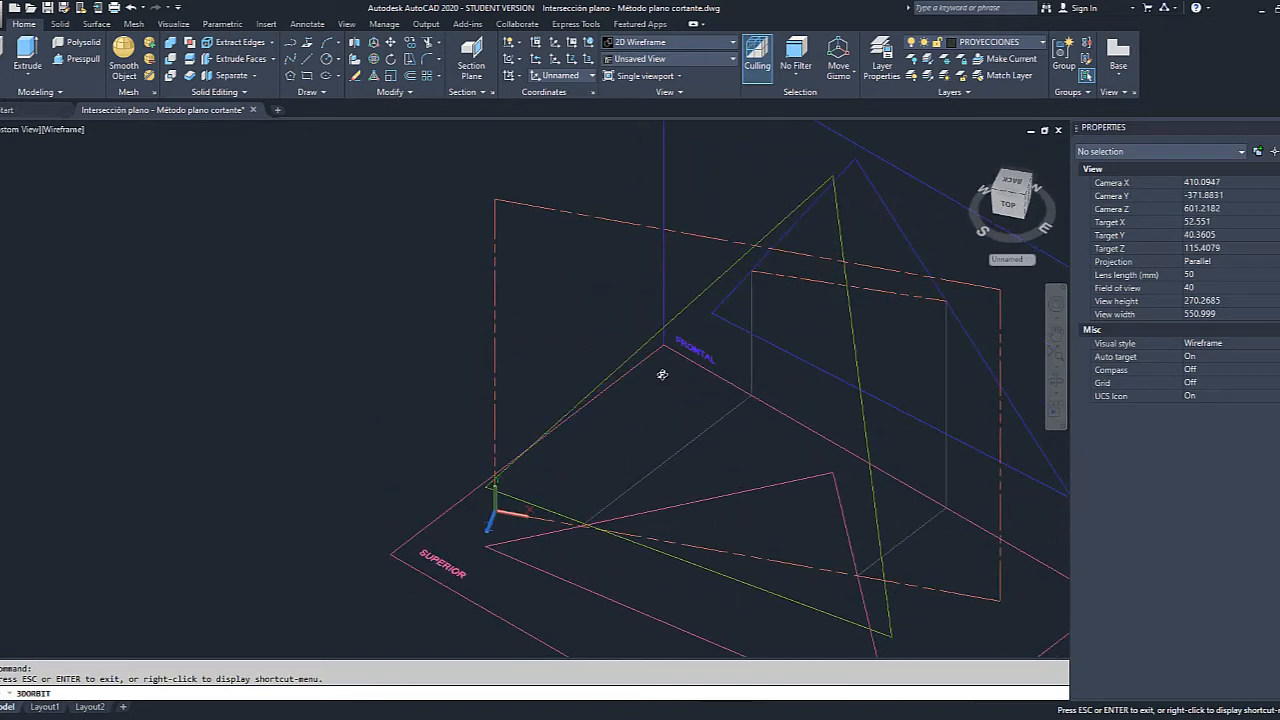
key("Escape")
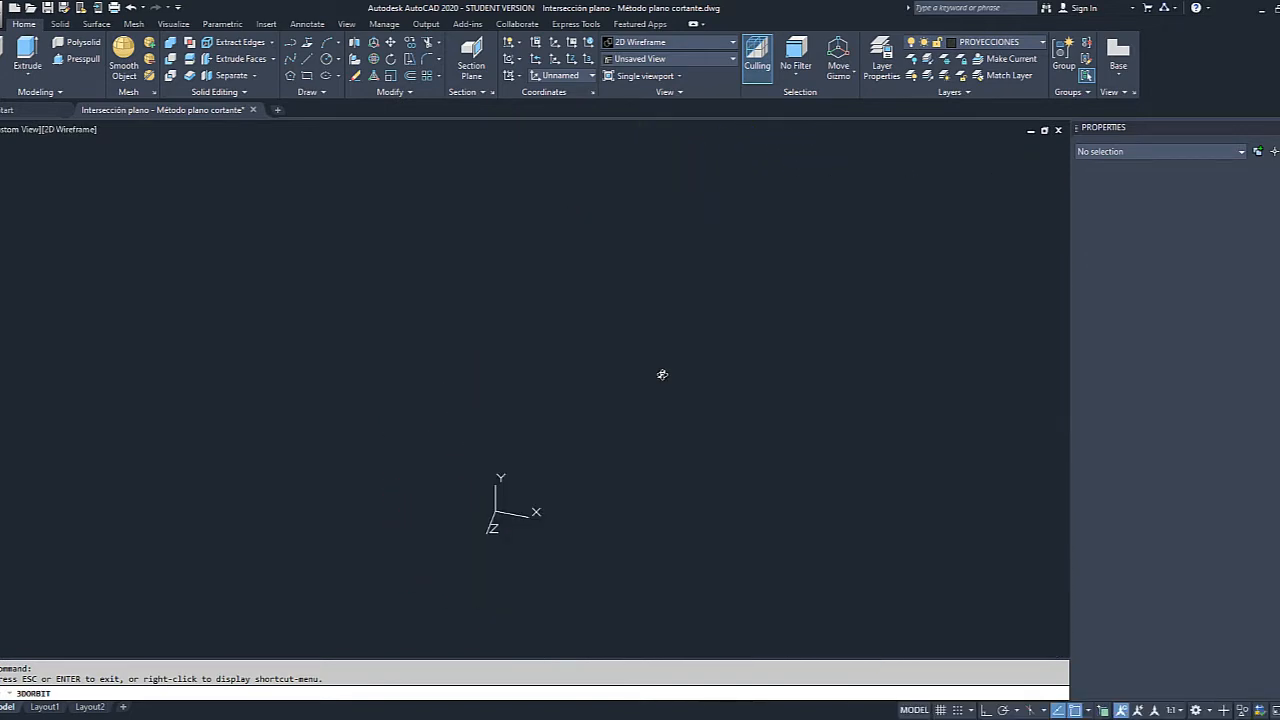
Undo the line attempt and the UCS alignment to the cutting plane.
key("ctrl+z")
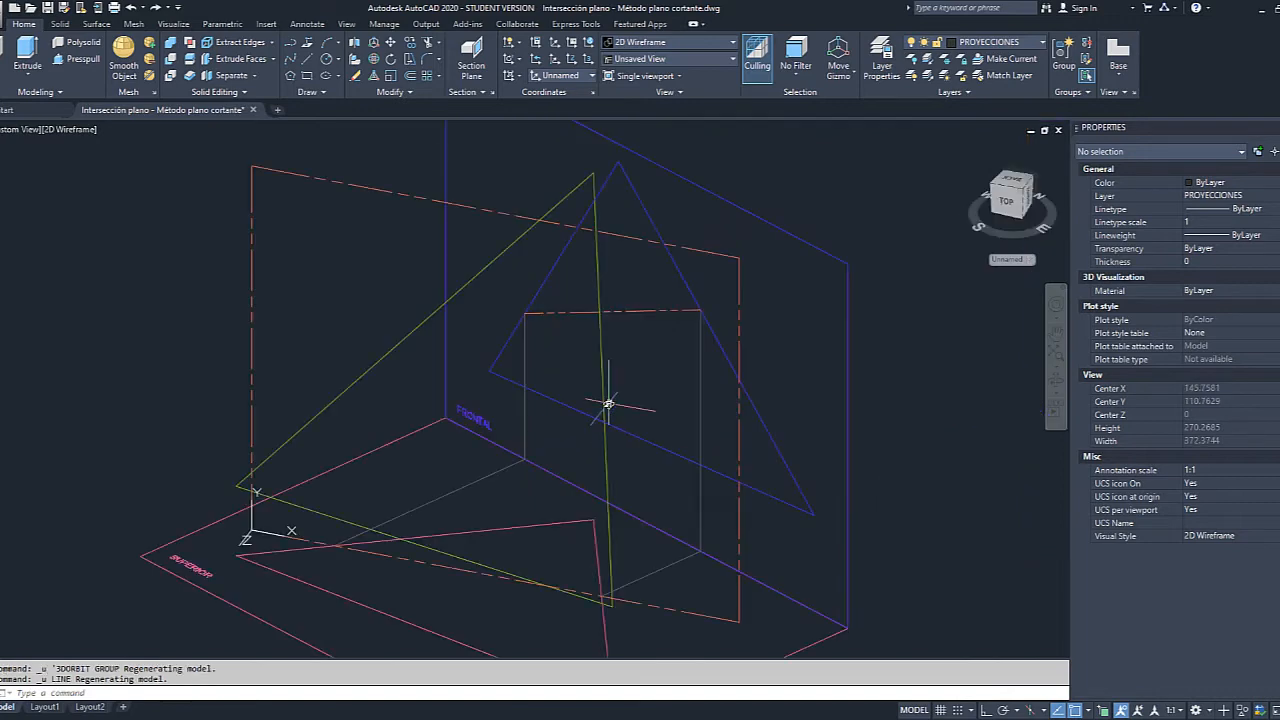
key("ctrl+z")
key("ctrl+z")
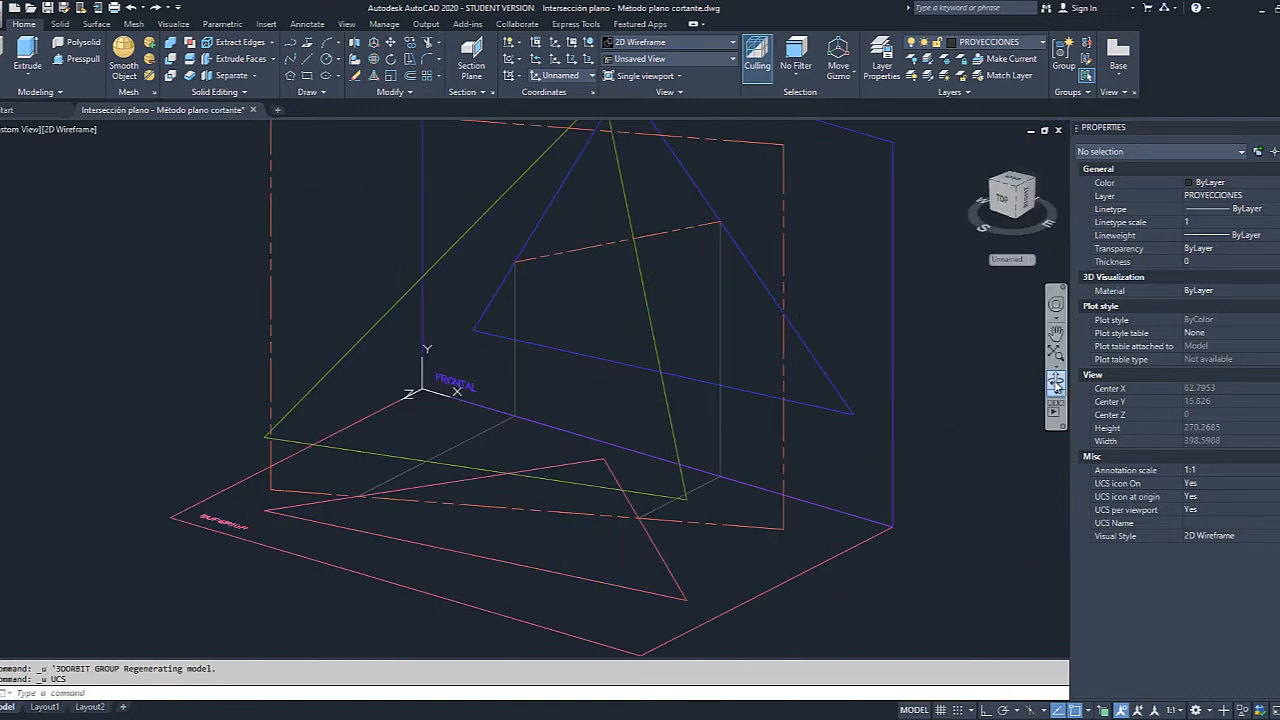
Start a line whose first point takes XY from the lower endpoint of the frontal cut line and Z from the matching endpoint on the superior projection.
left_click(1056, 380)
left_click_drag(624, 448, 543, 300)
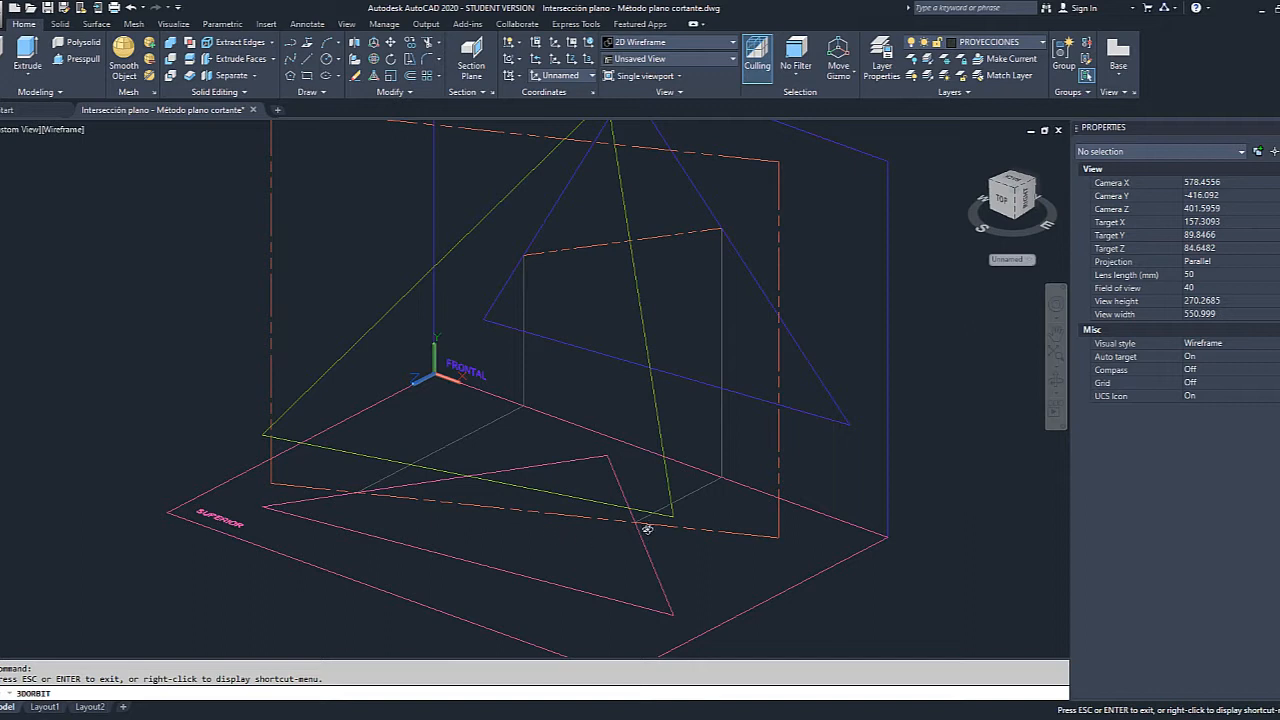
key("Escape")
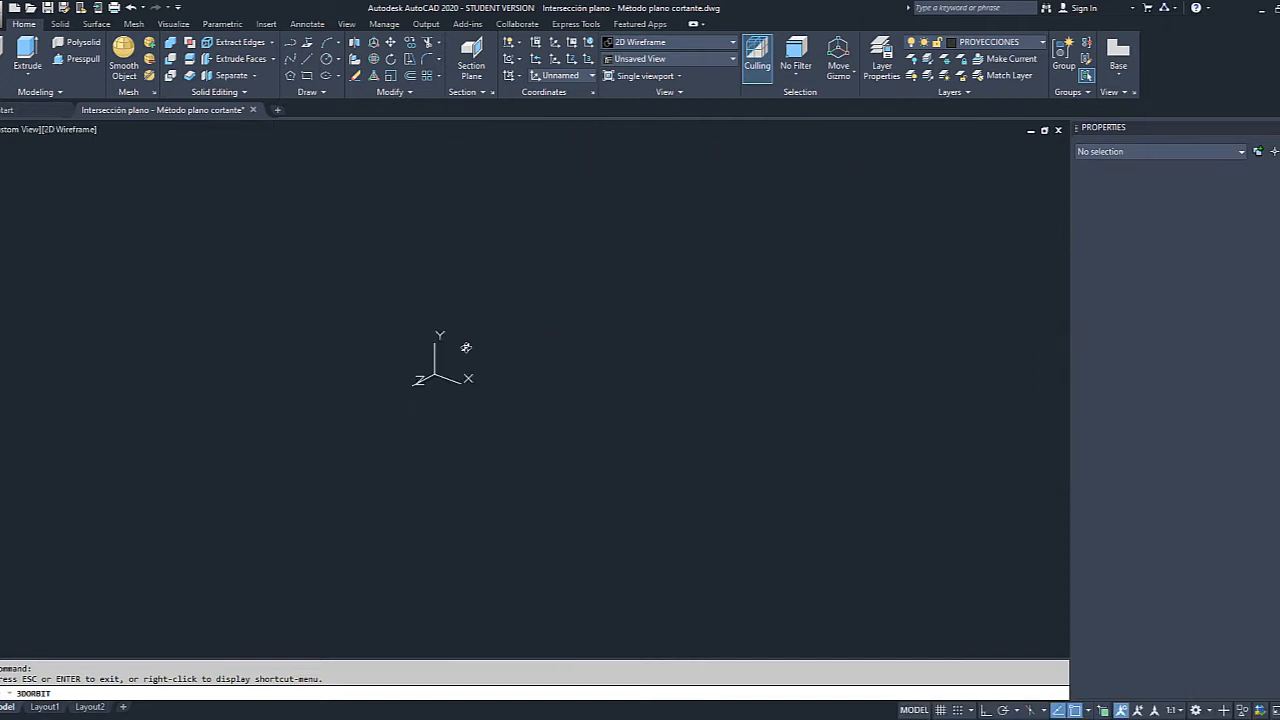
type("L")
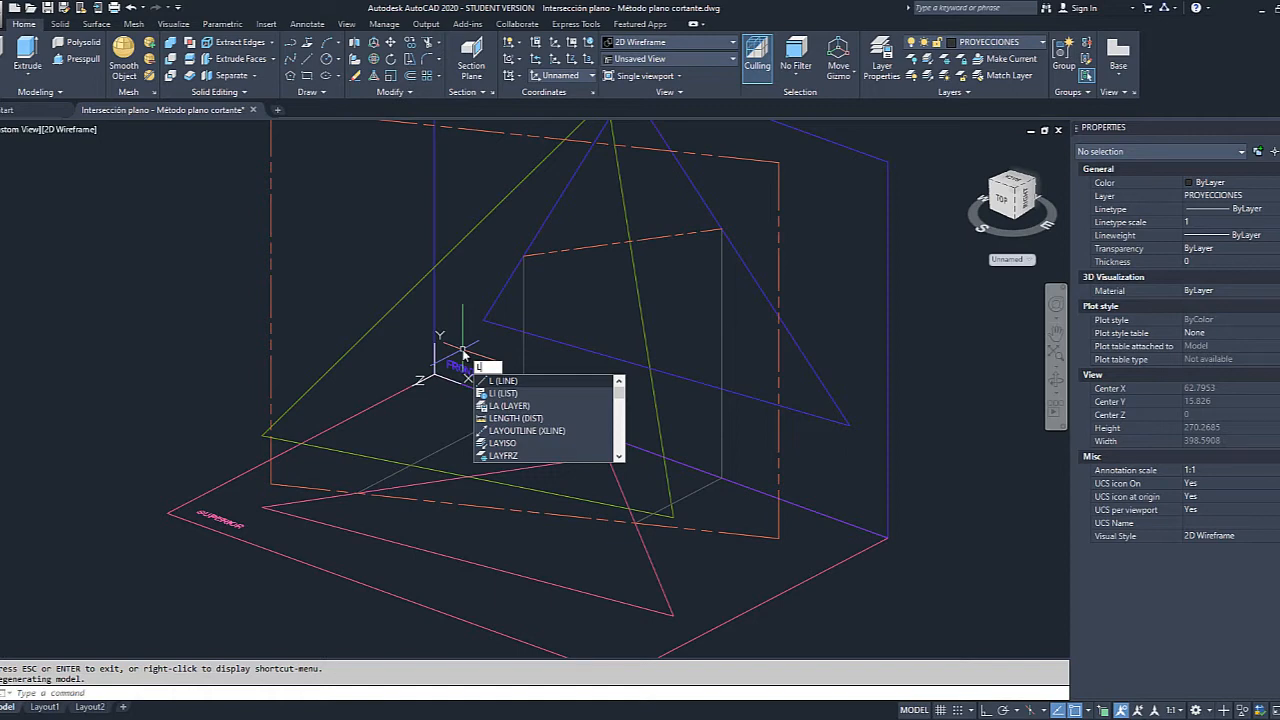
key("Return")
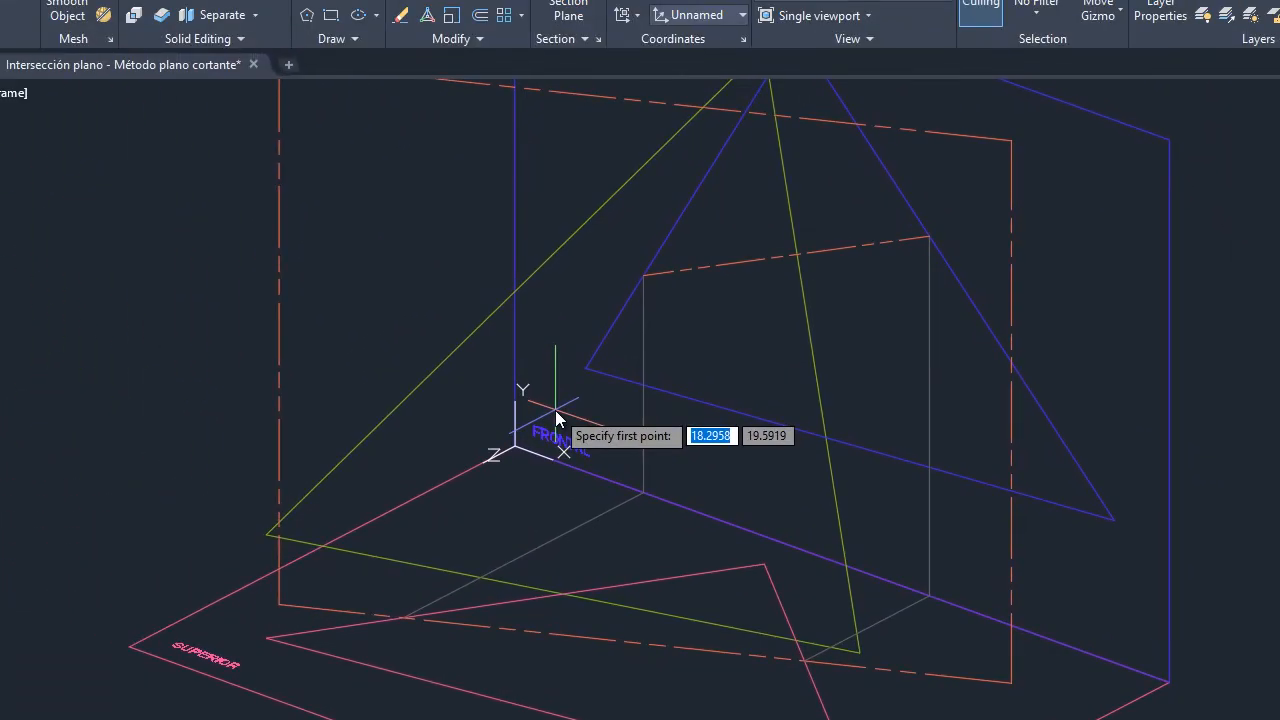
type(".xy")
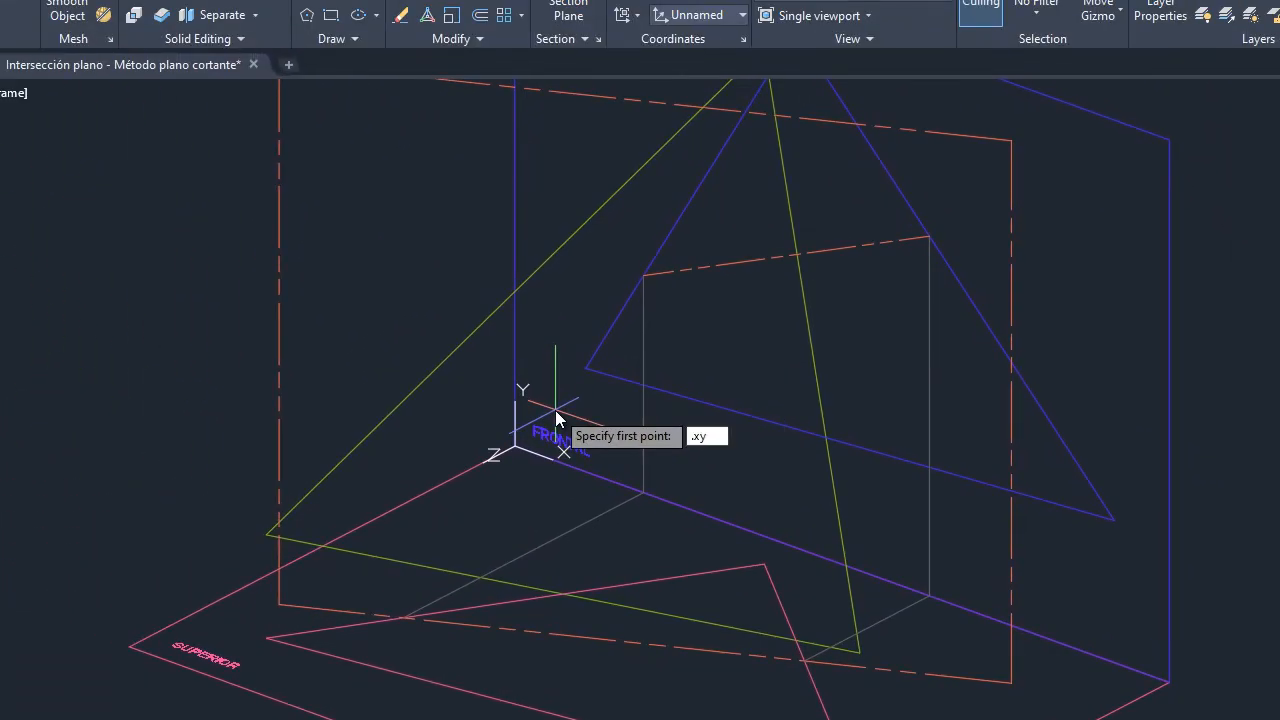
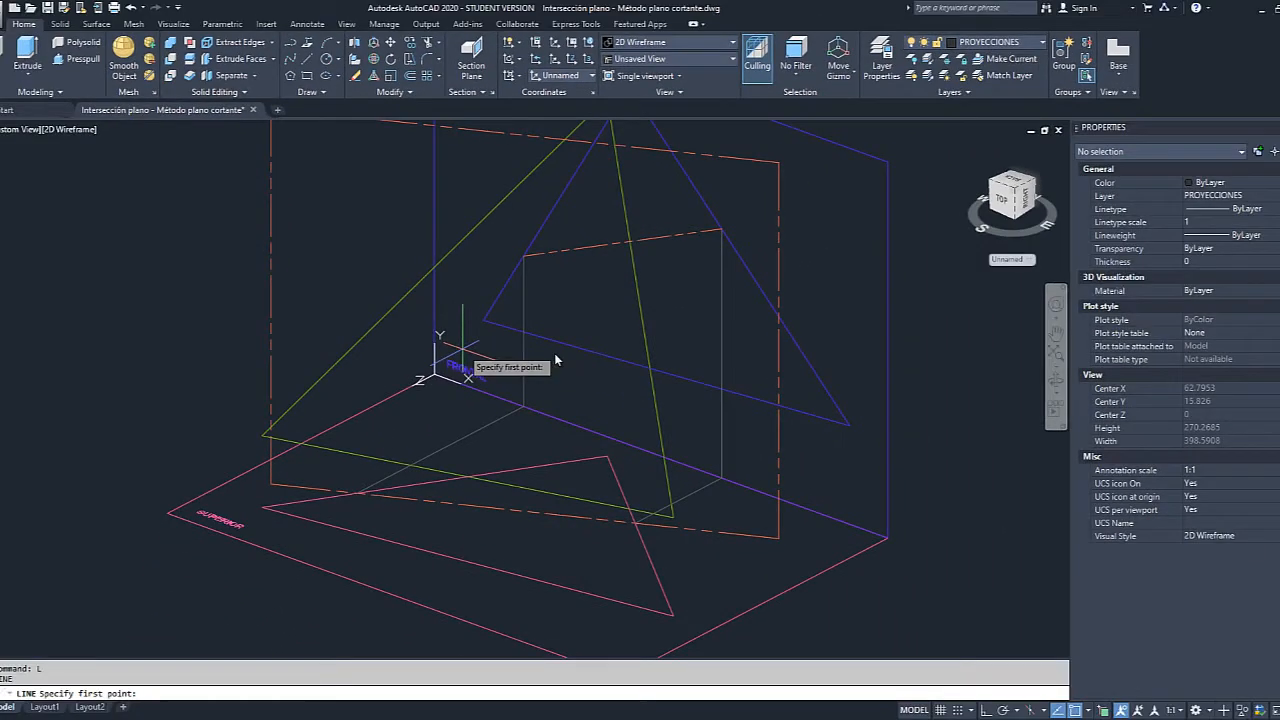
type(".xy")
key("Return")
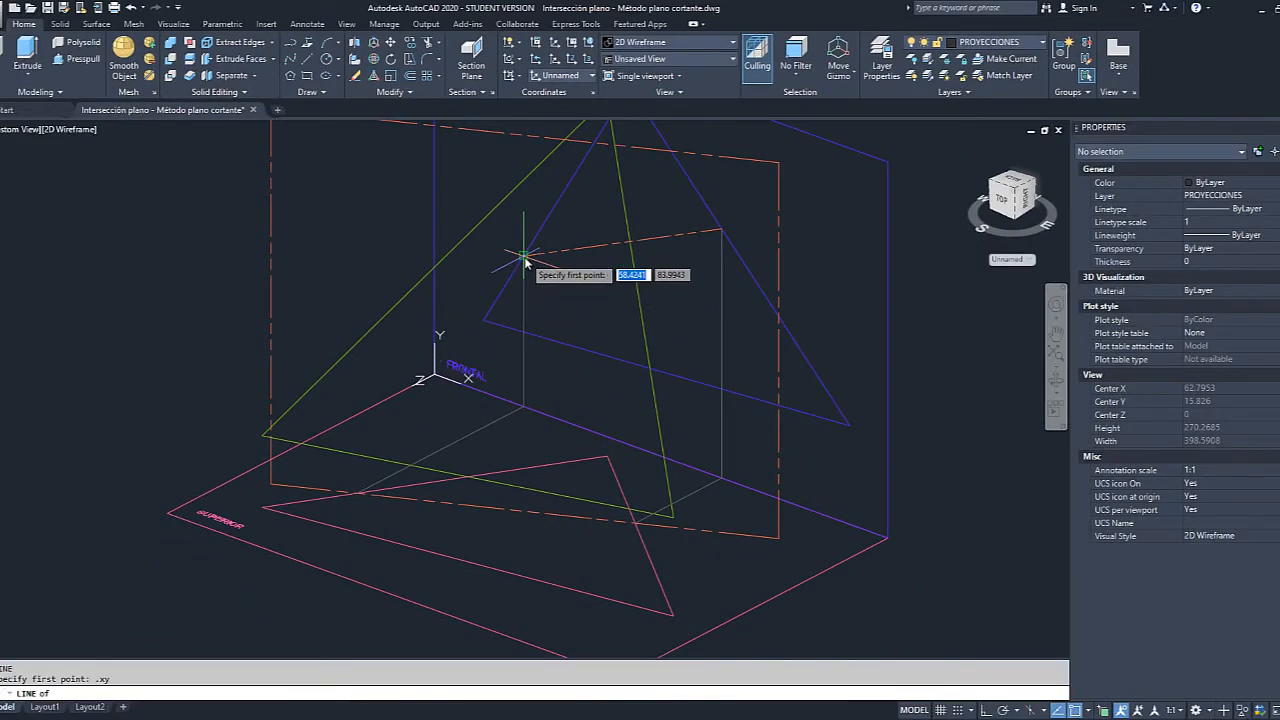
left_click(524, 259)
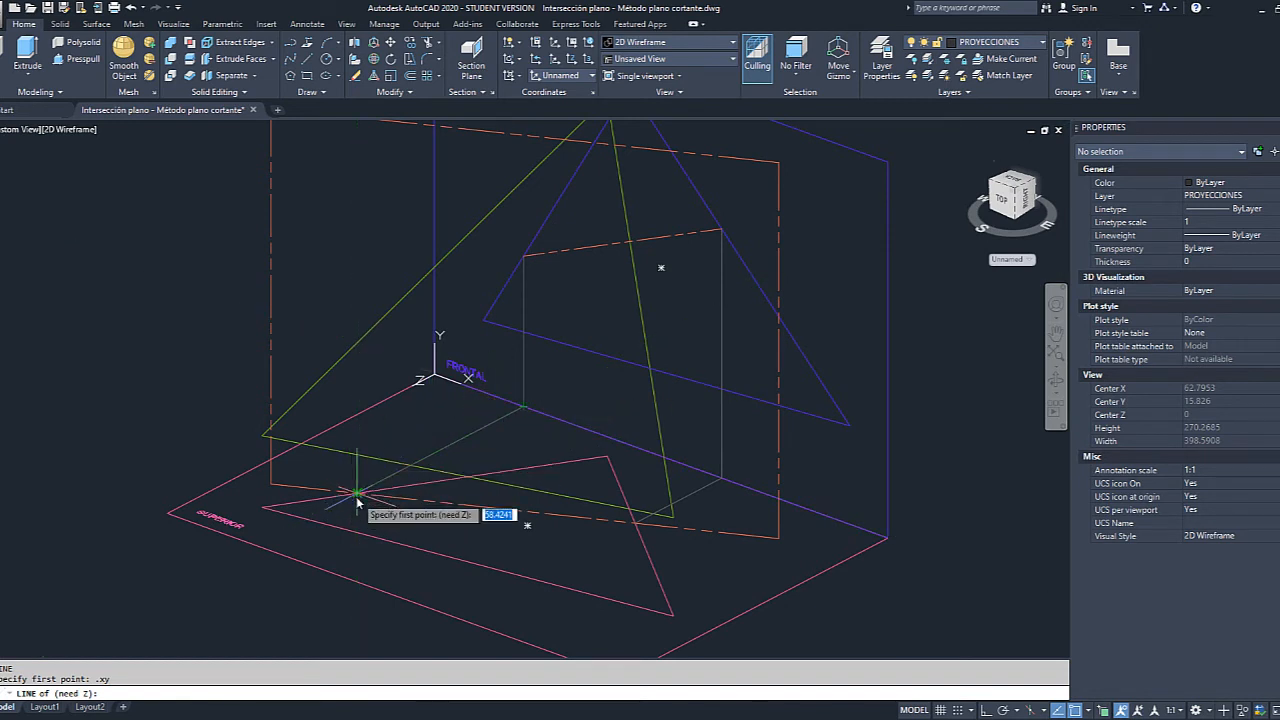
scroll(357, 500, "up", 12)
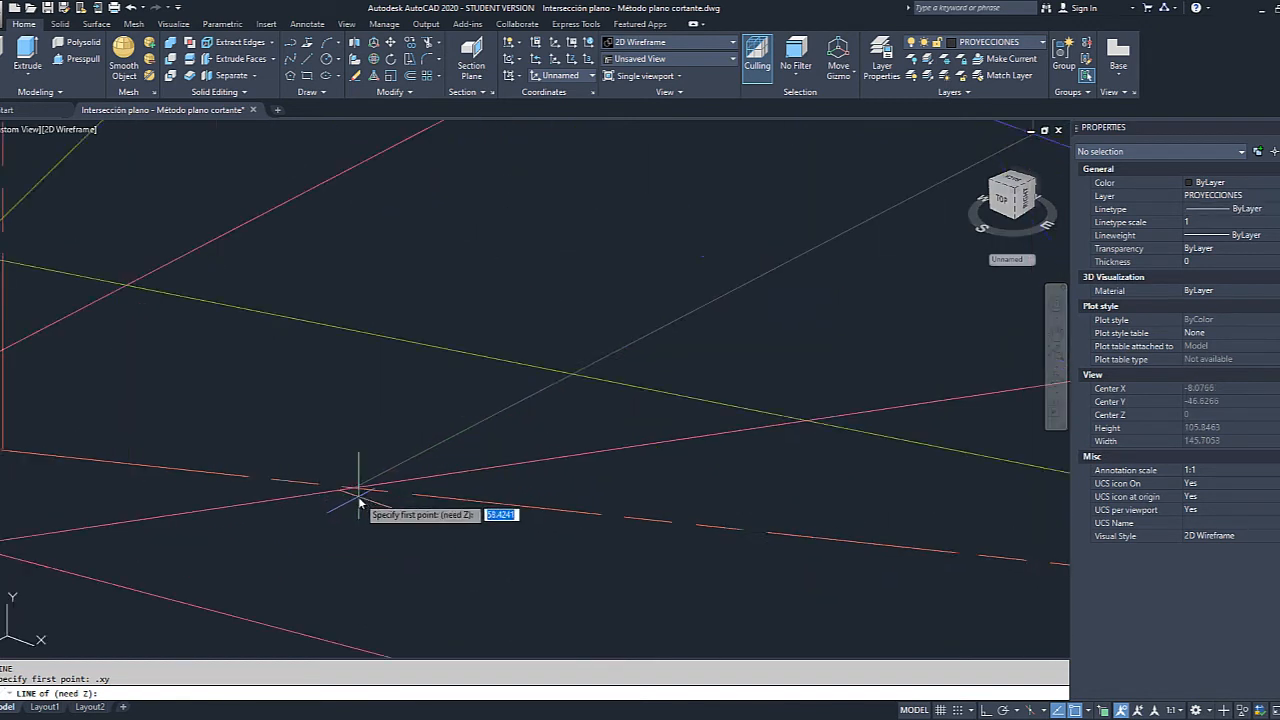
left_click(342, 458)
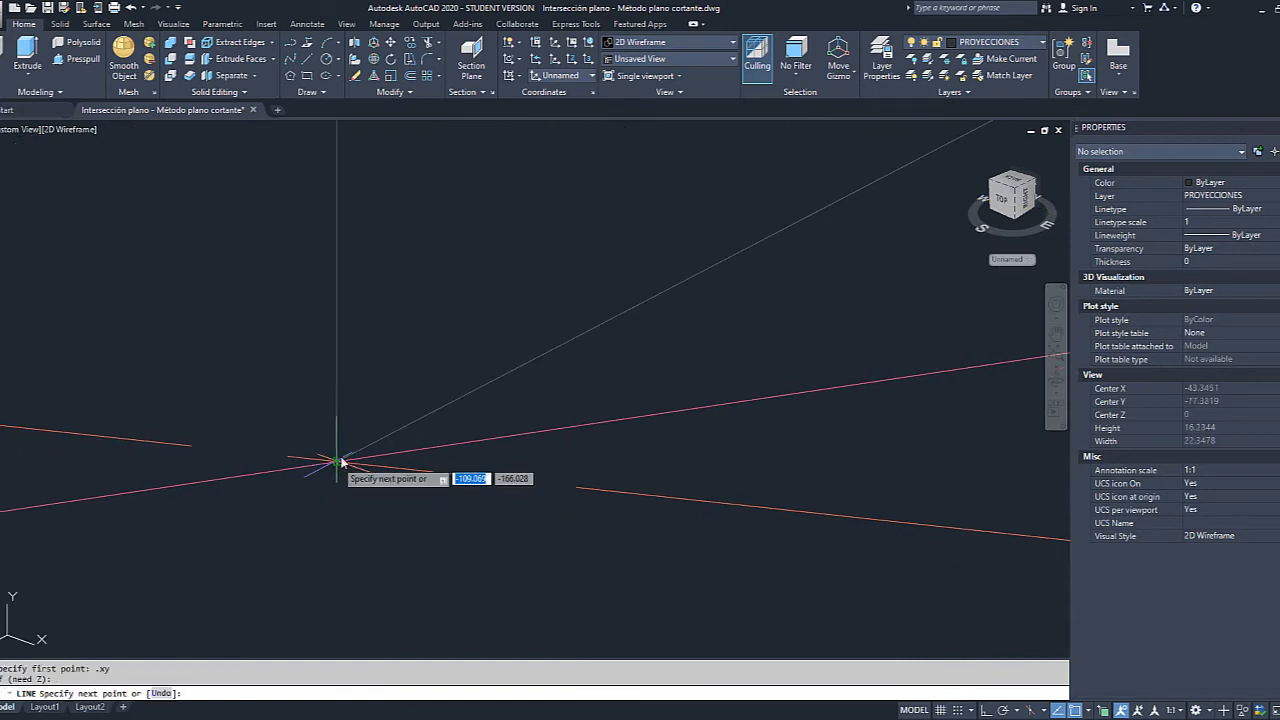
Finish the line with XY from the frontal cut line's upper endpoint and Z from the cutting plane's crossing with the superior triangle's short edge.
scroll(397, 430, "down", 8)
scroll(443, 309, "up", 4)
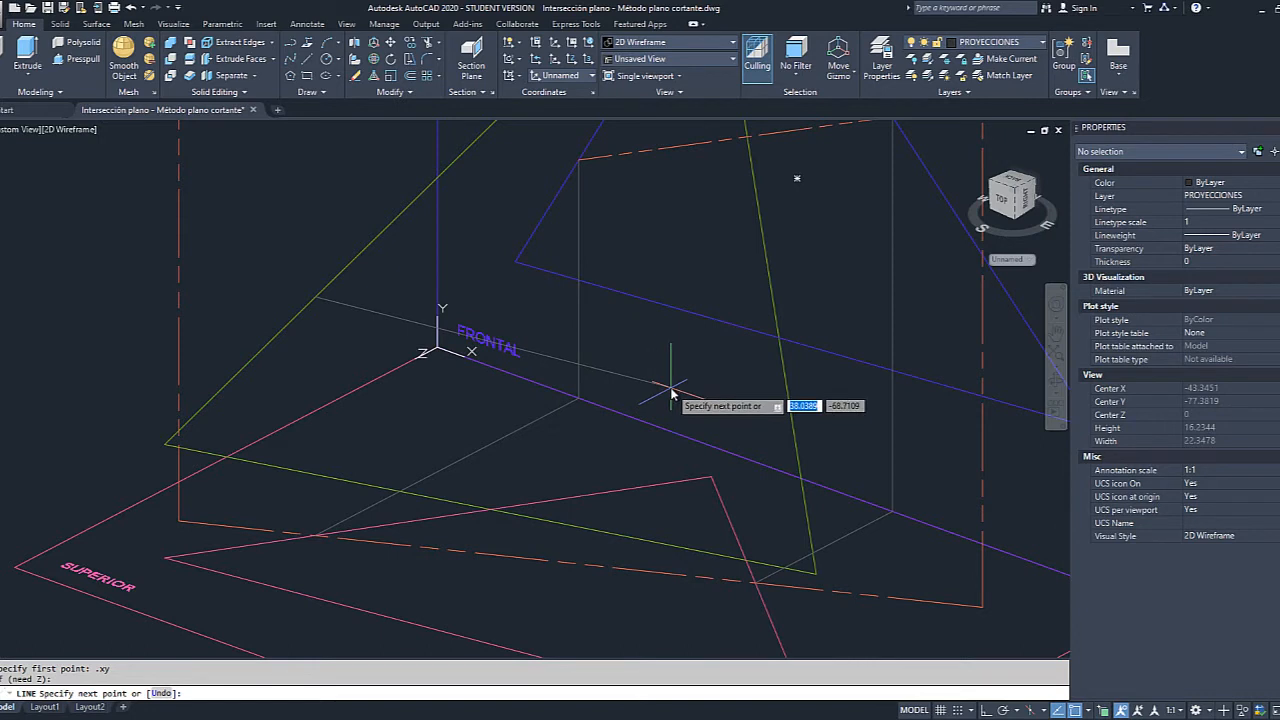
type(".xy")
key("Return")
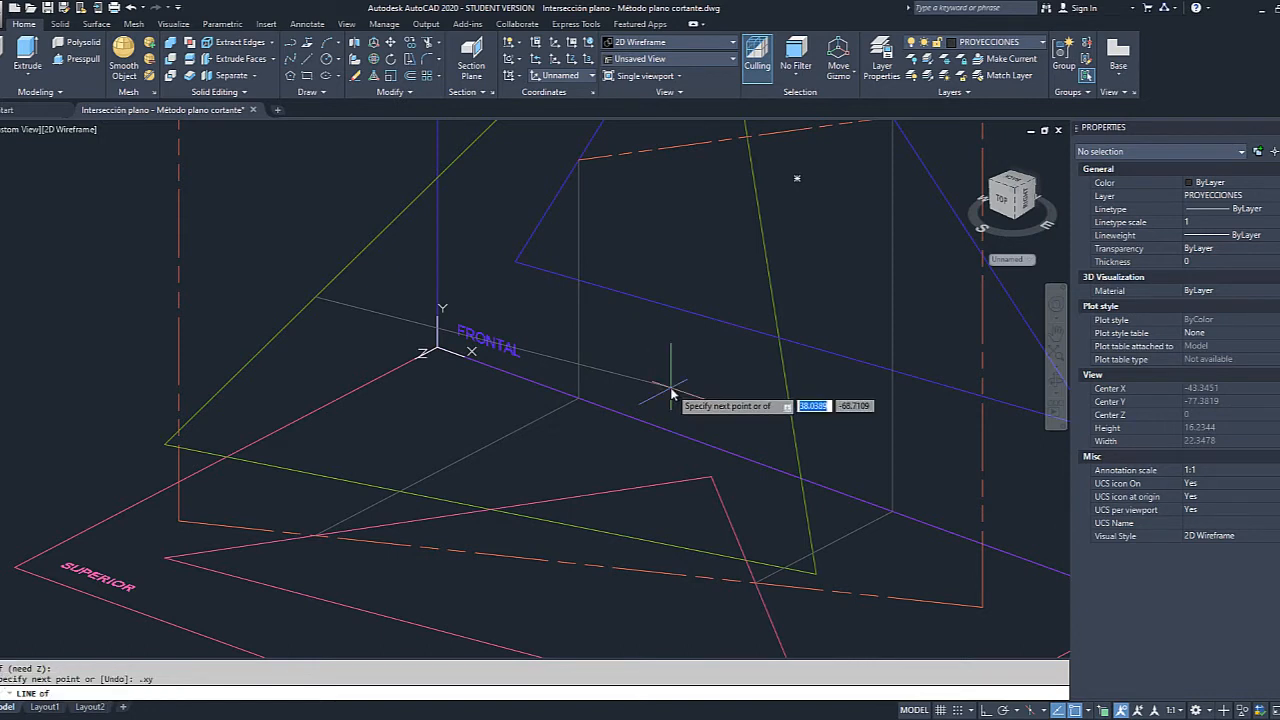
middle_click_drag(687, 305, 609, 363)
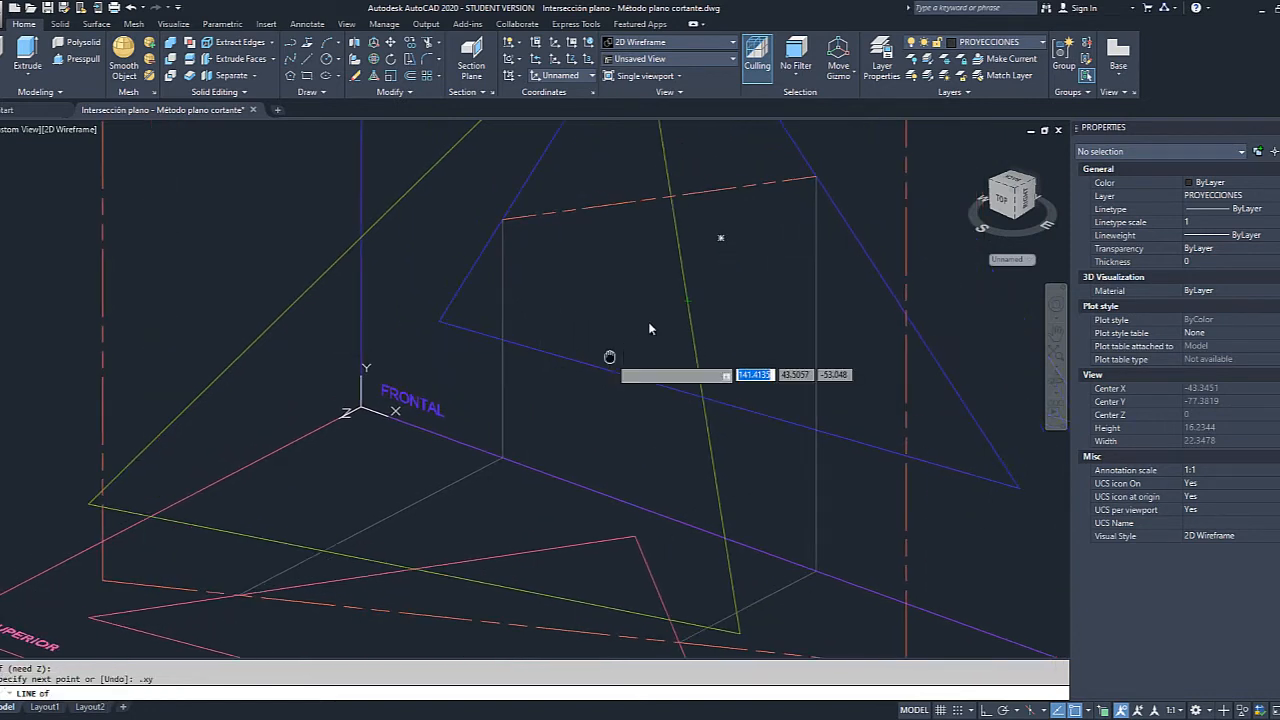
left_click(818, 181)
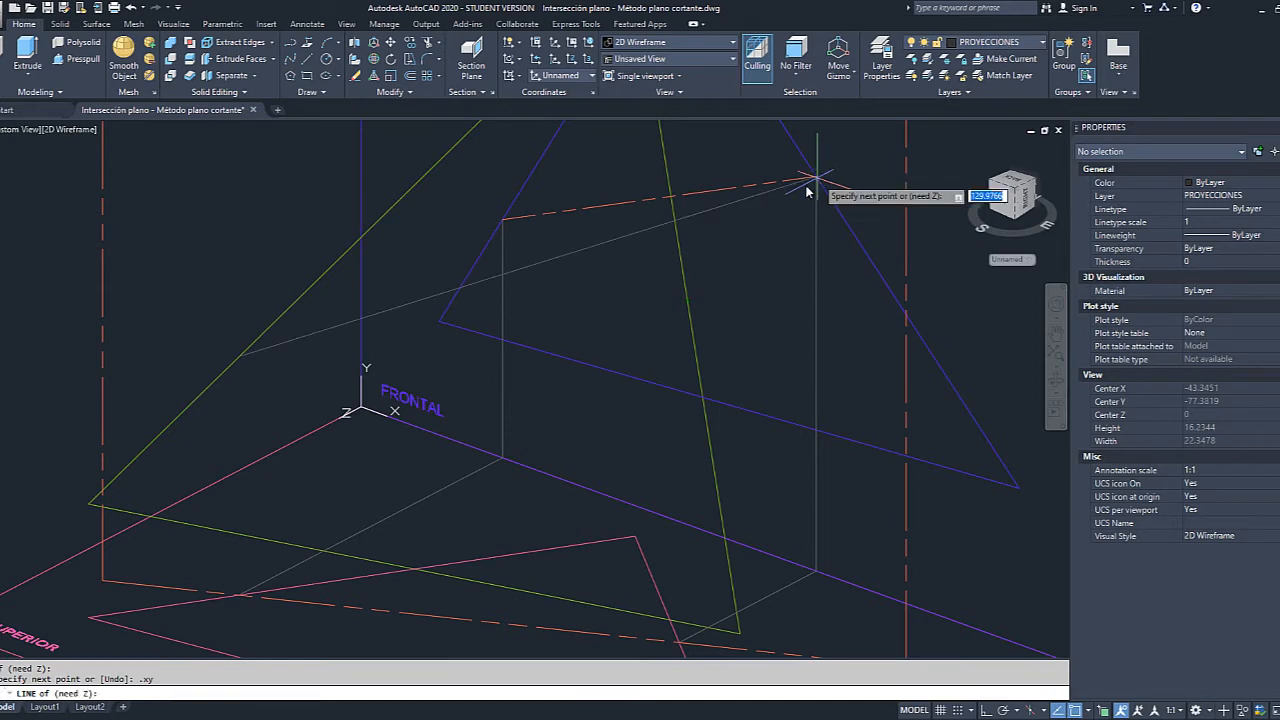
scroll(714, 410, "up", 2)
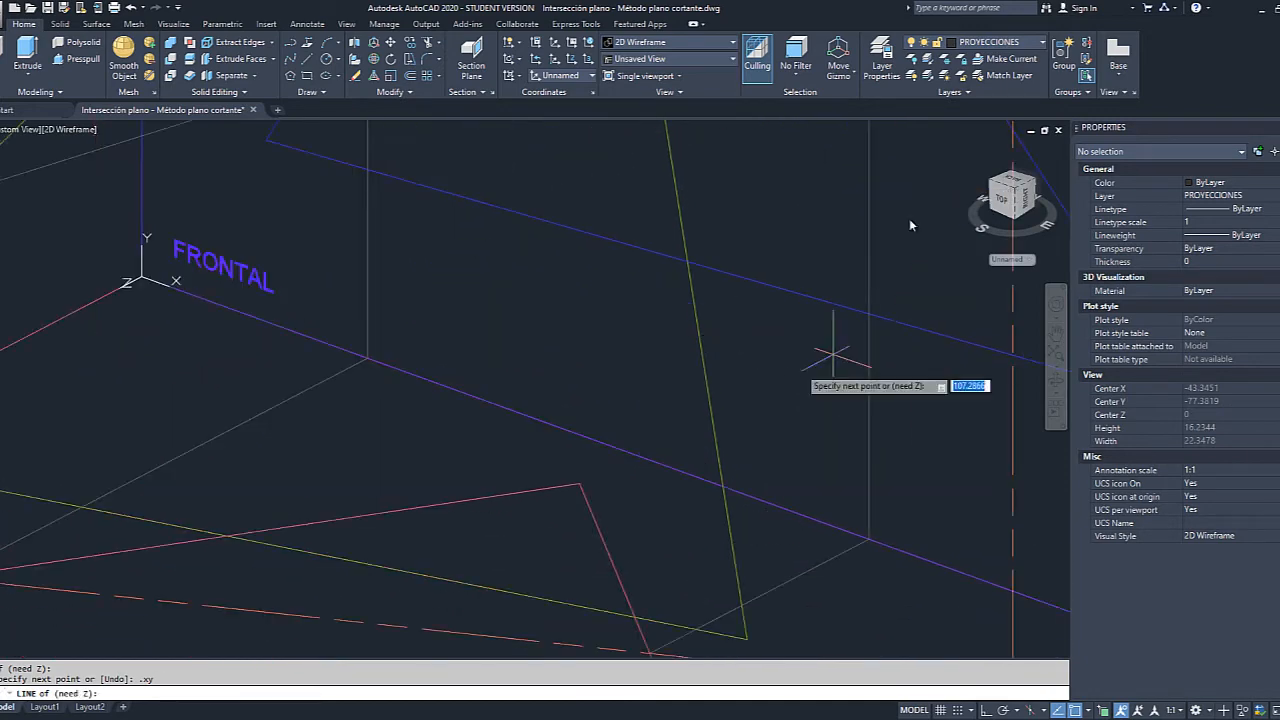
scroll(918, 248, "down", 4)
middle_click_drag(839, 259, 712, 350)
scroll(700, 496, "up", 4)
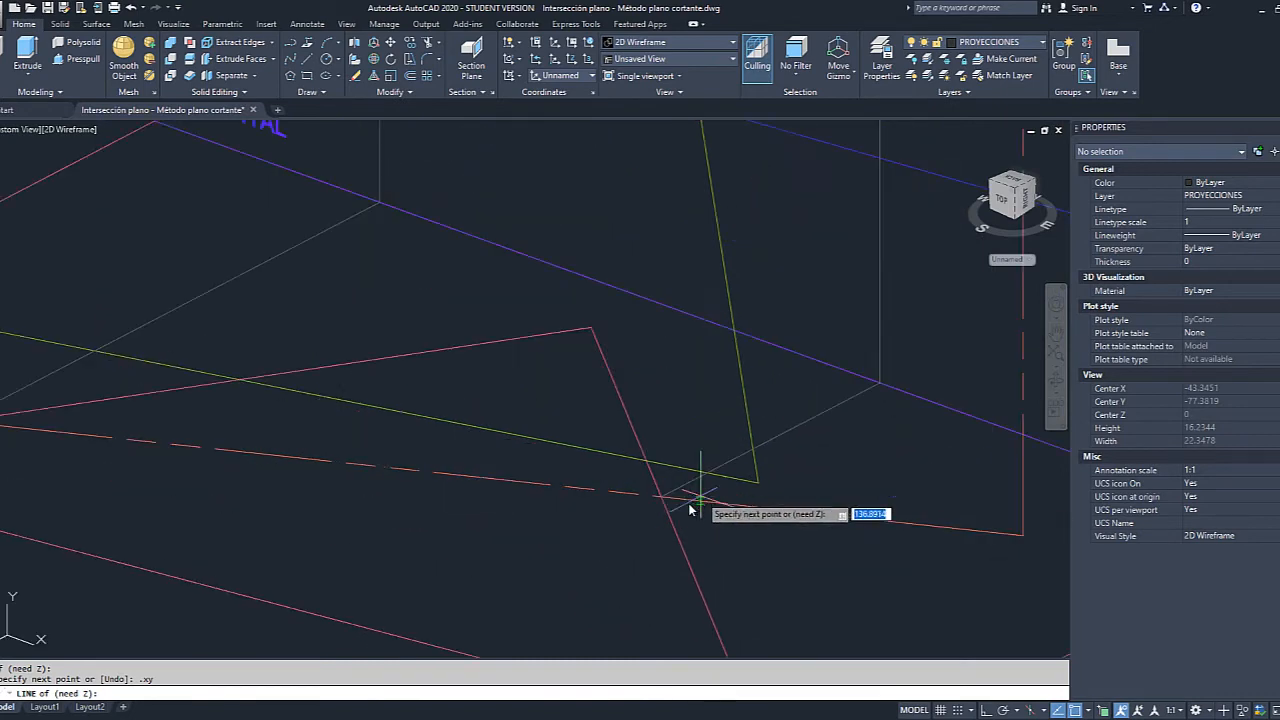
left_click(661, 497)
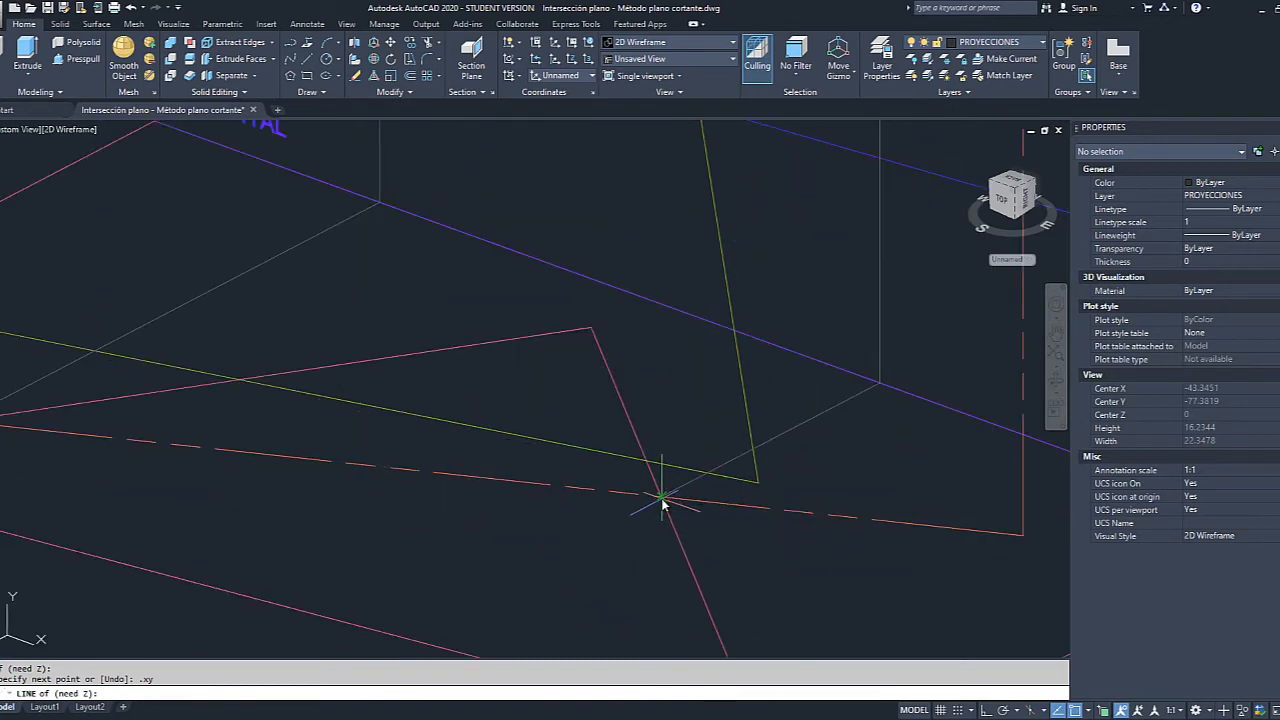
middle_click_drag(694, 197, 680, 481)
scroll(643, 213, "down", 5)
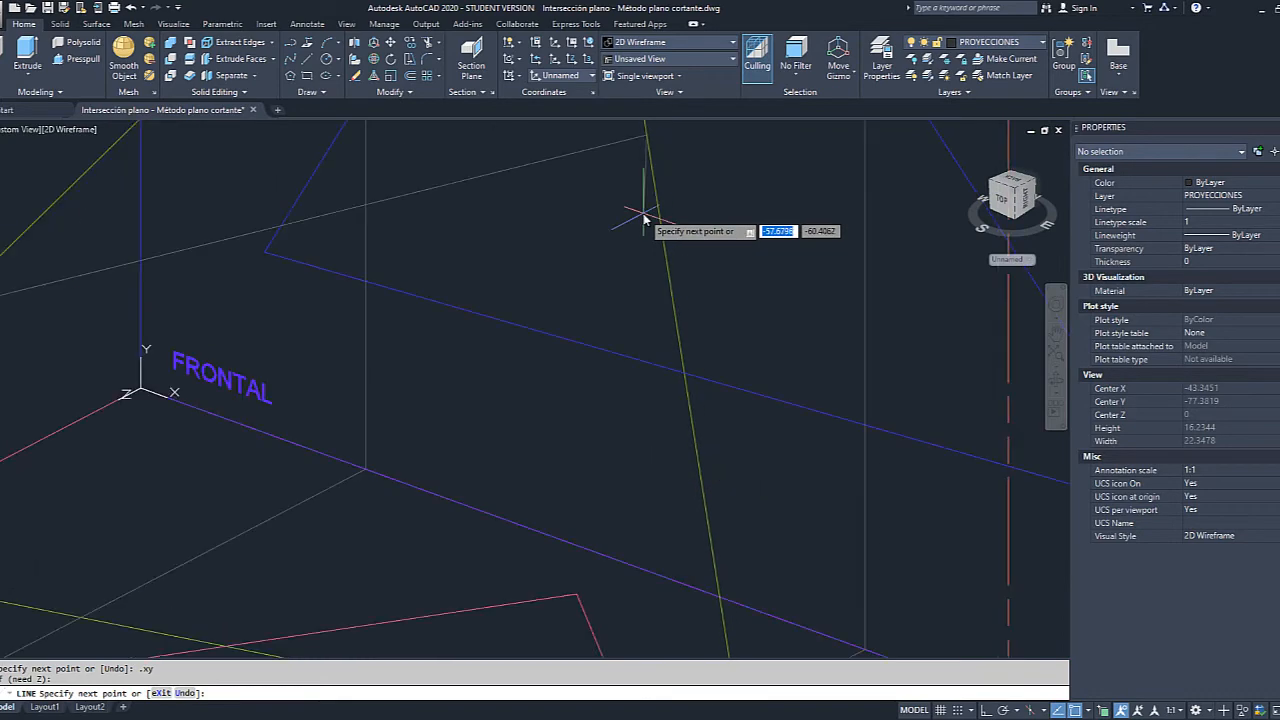
scroll(717, 345, "up", 2)
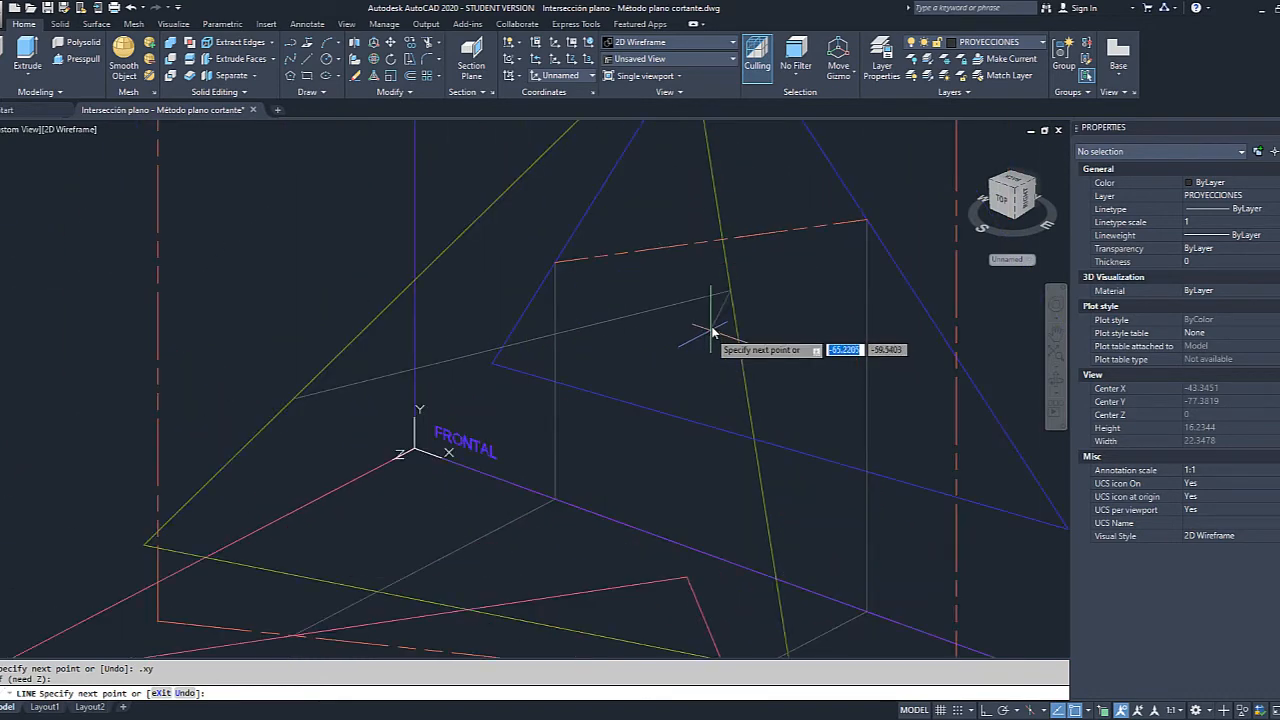
key("Escape")
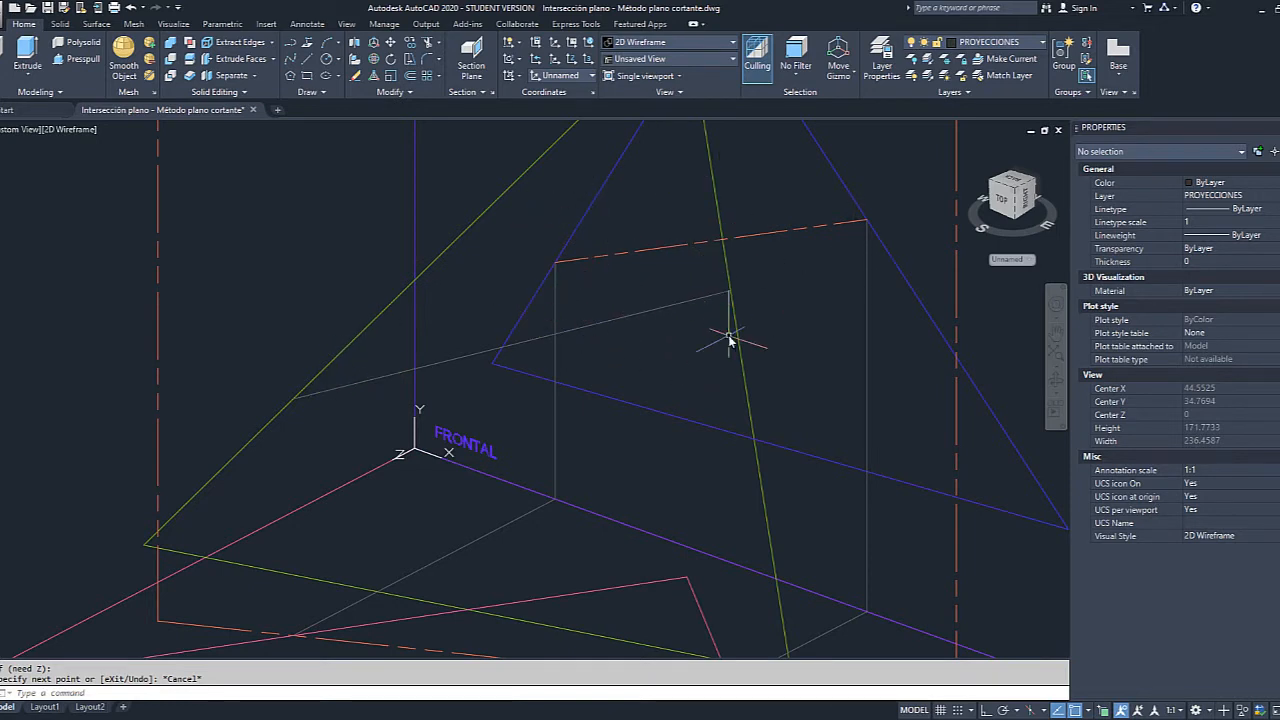
key("Escape")
Put the new spatial cut line on layer CORTE 1 and give it the ACAD_ISO09 dash-dot linetype.
left_click(679, 304)
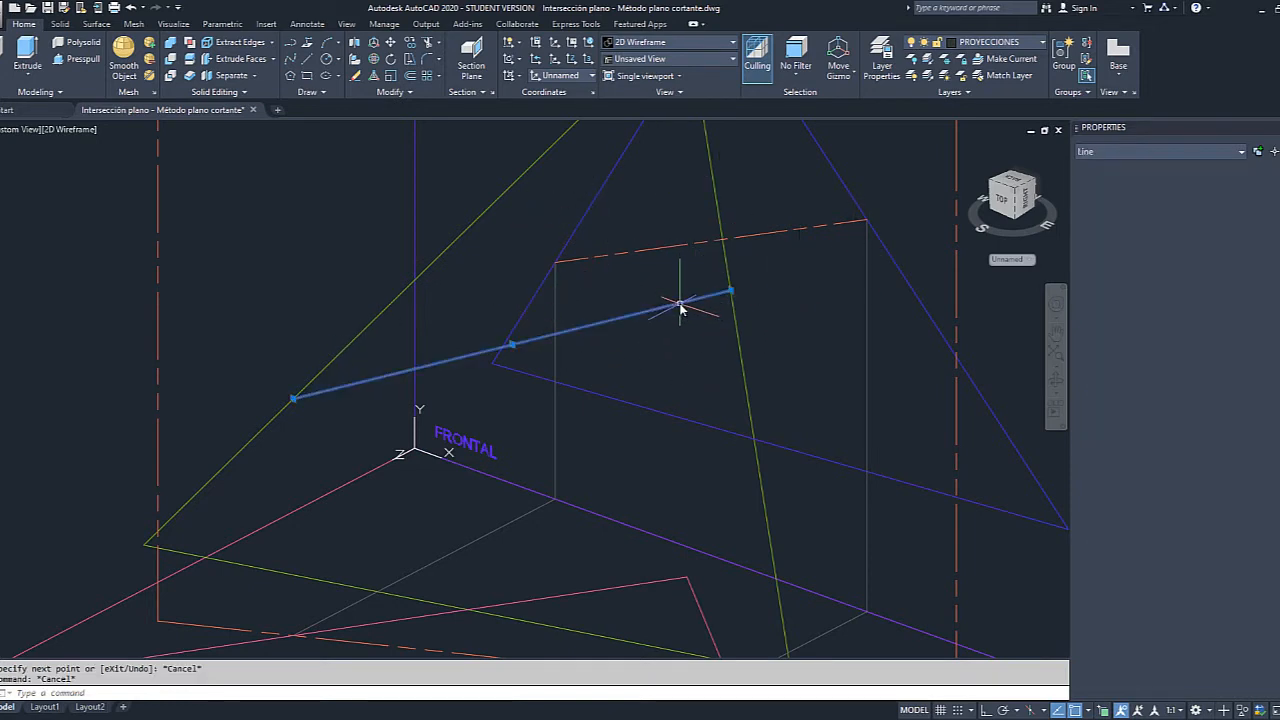
left_click(1000, 42)
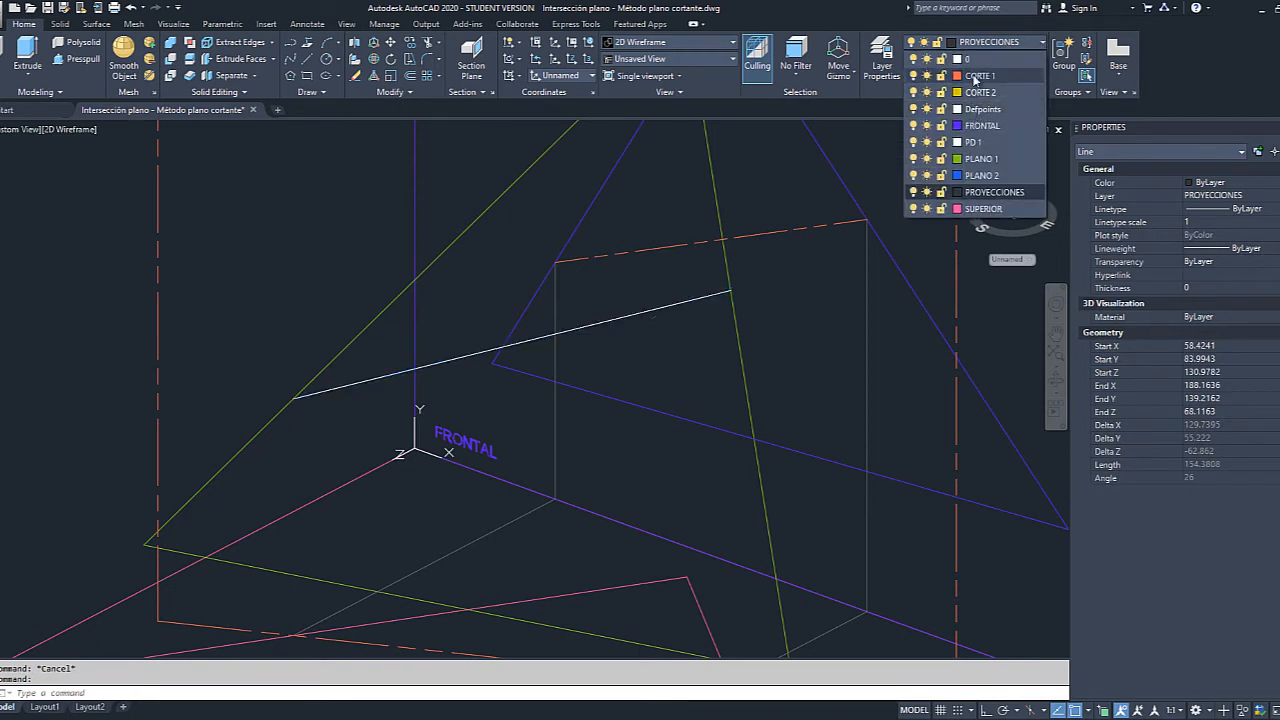
left_click(977, 76)
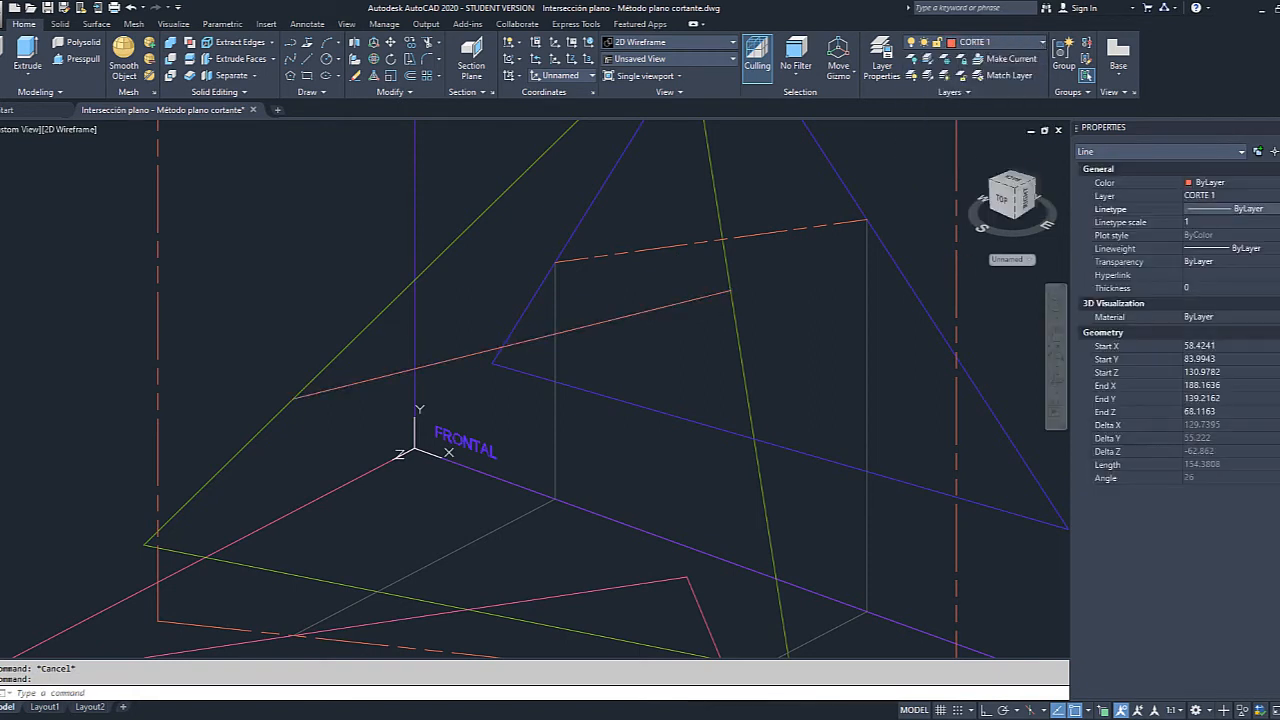
left_click(1250, 208)
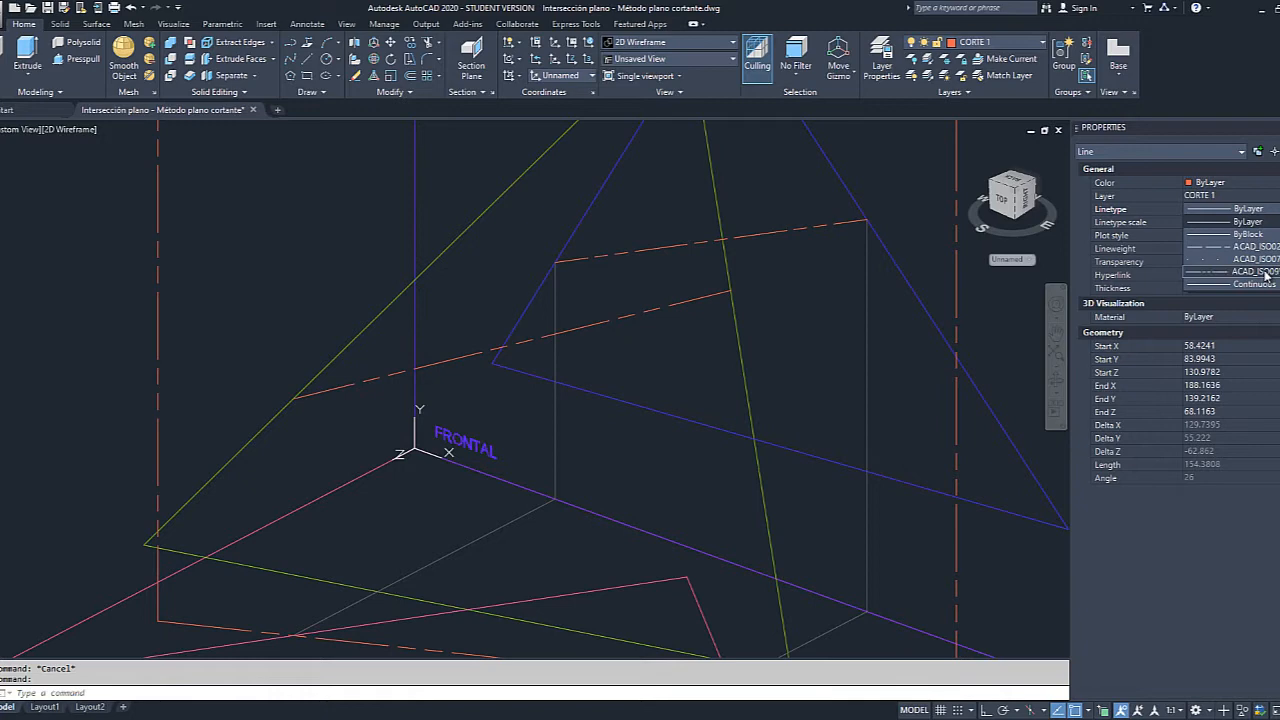
left_click(1265, 272)
key("Escape")
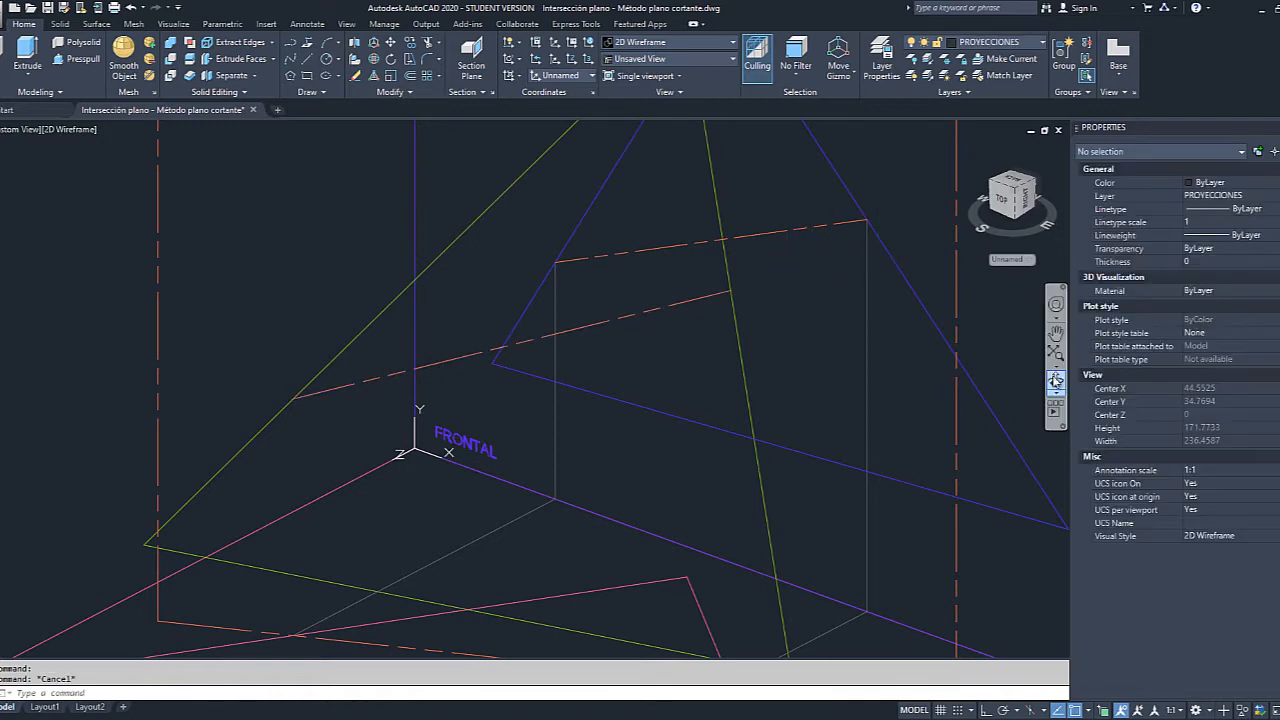
Examine only the cutting plane, the green triangle's three edges and the spatial cut line from several angles, including edge-on to both planes.
left_click(1055, 380)
left_click_drag(840, 329, 806, 314)
key("Escape")
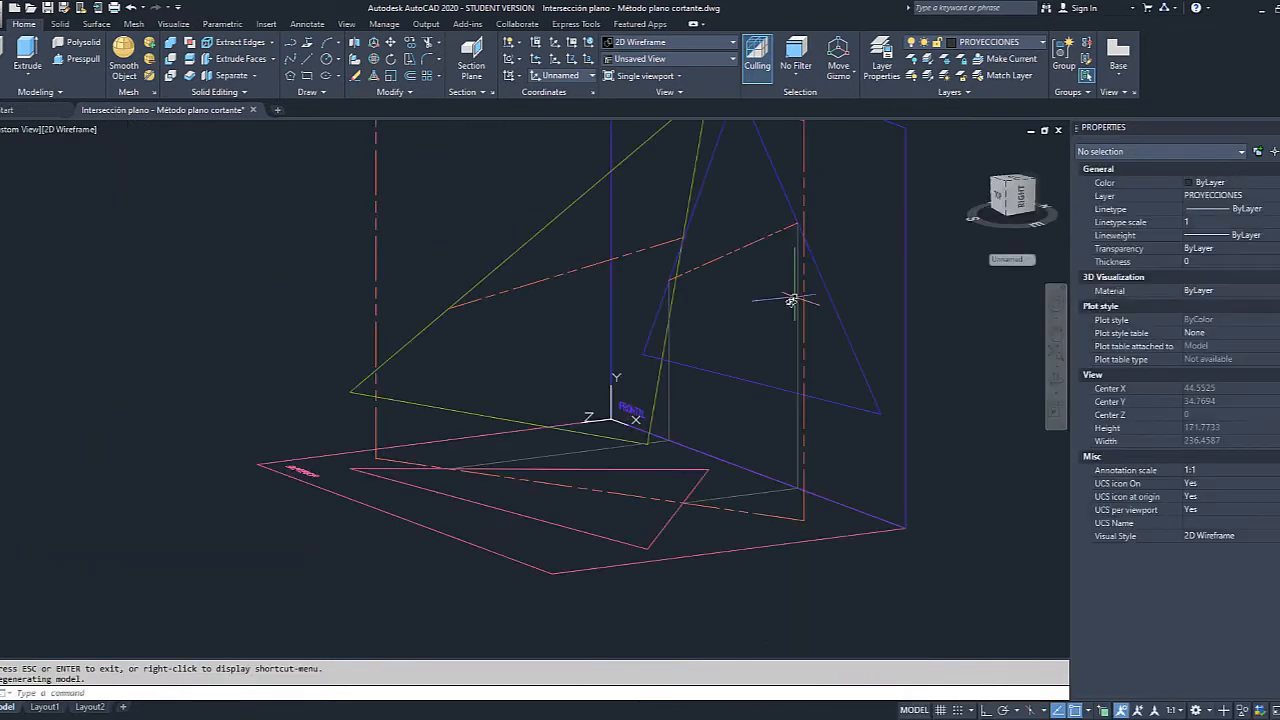
scroll(791, 300, "down", 1)
scroll(751, 398, "up", 3)
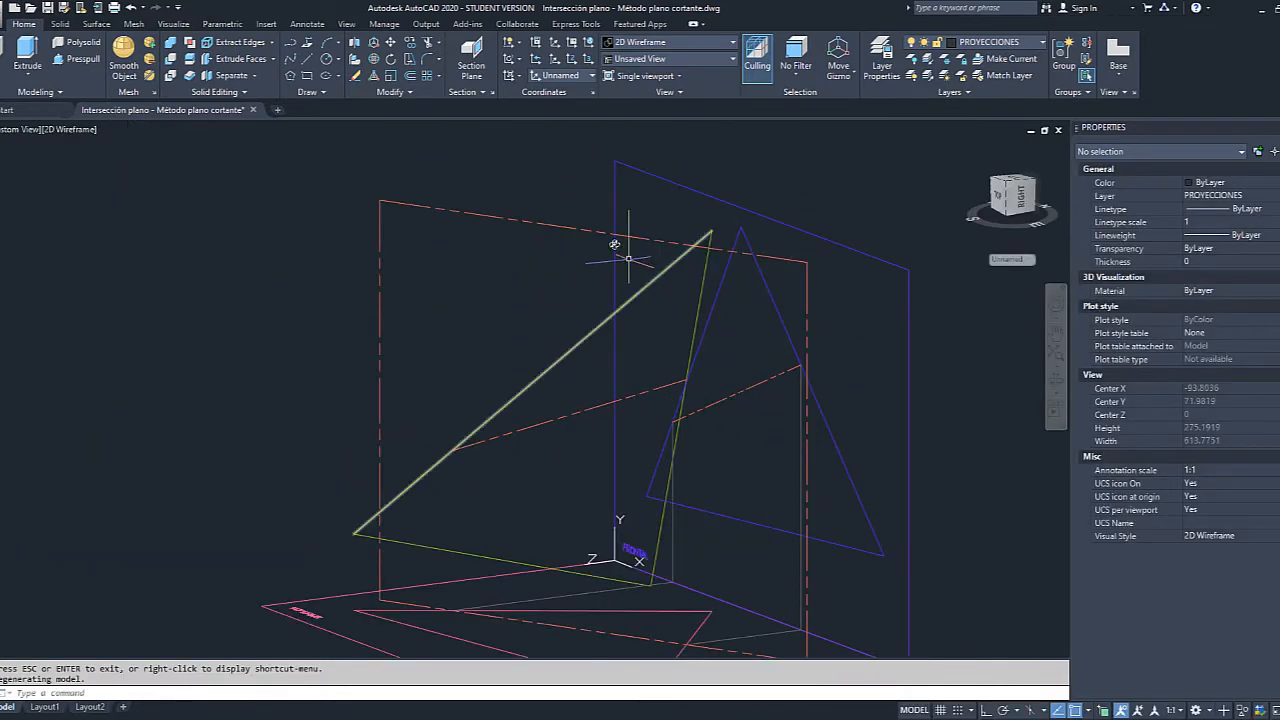
left_click(586, 230)
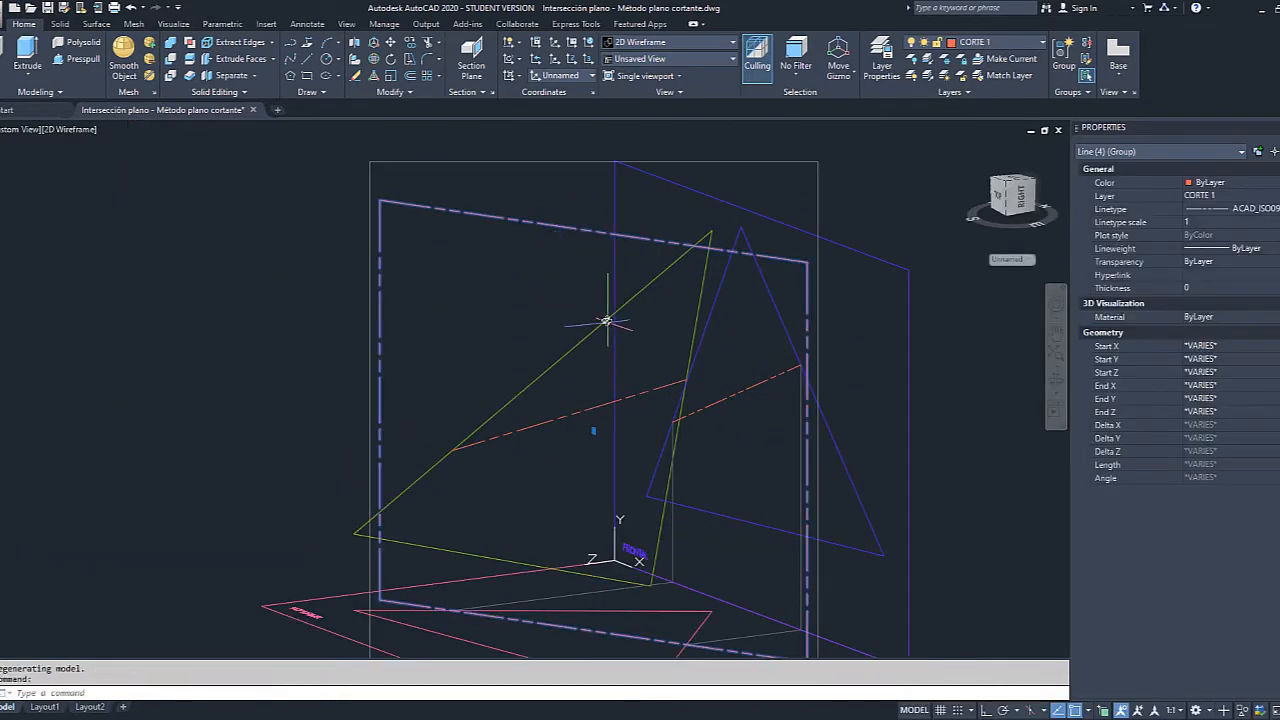
left_click(606, 321)
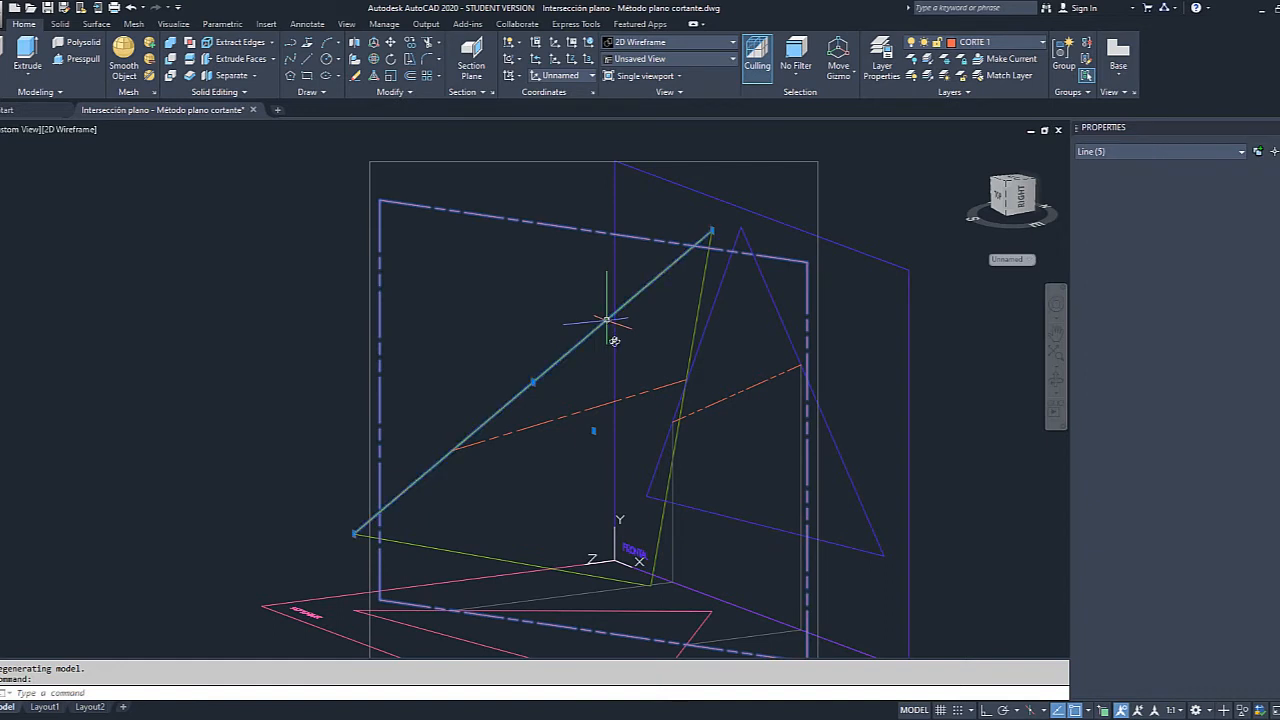
left_click(661, 386)
left_click(699, 303)
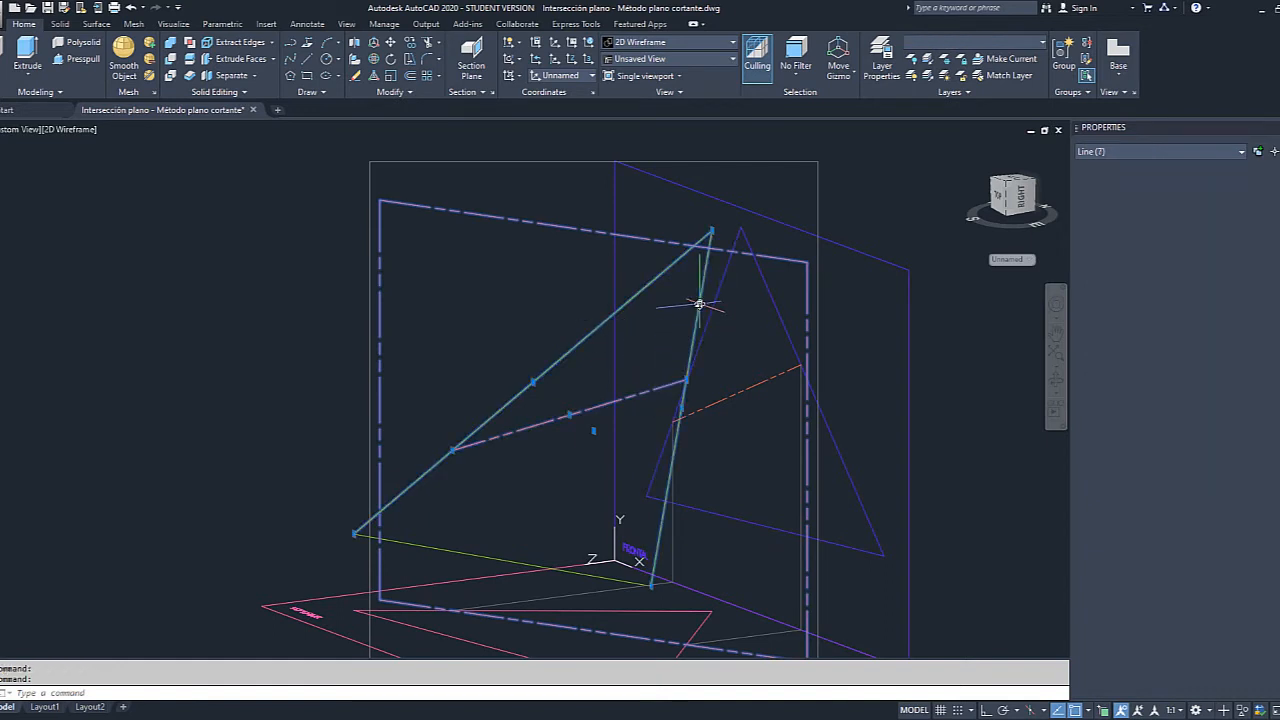
left_click(482, 555)
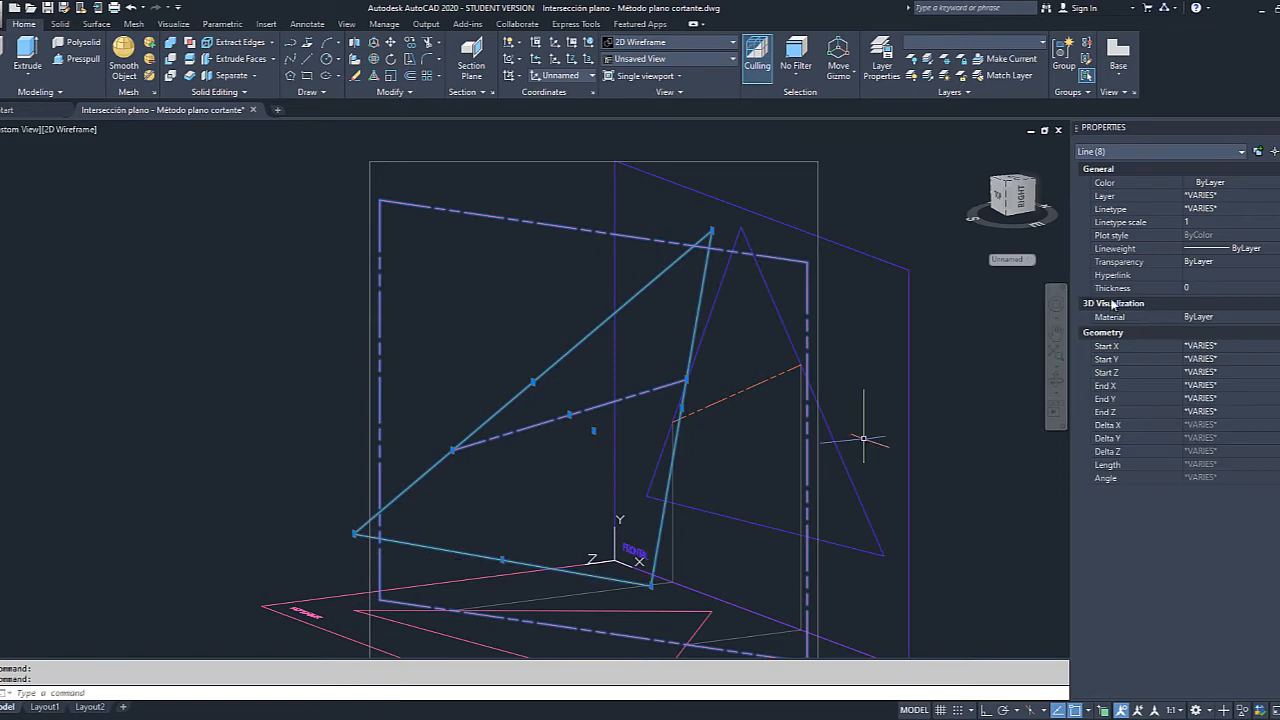
left_click(1057, 380)
left_click_drag(863, 360, 933, 451)
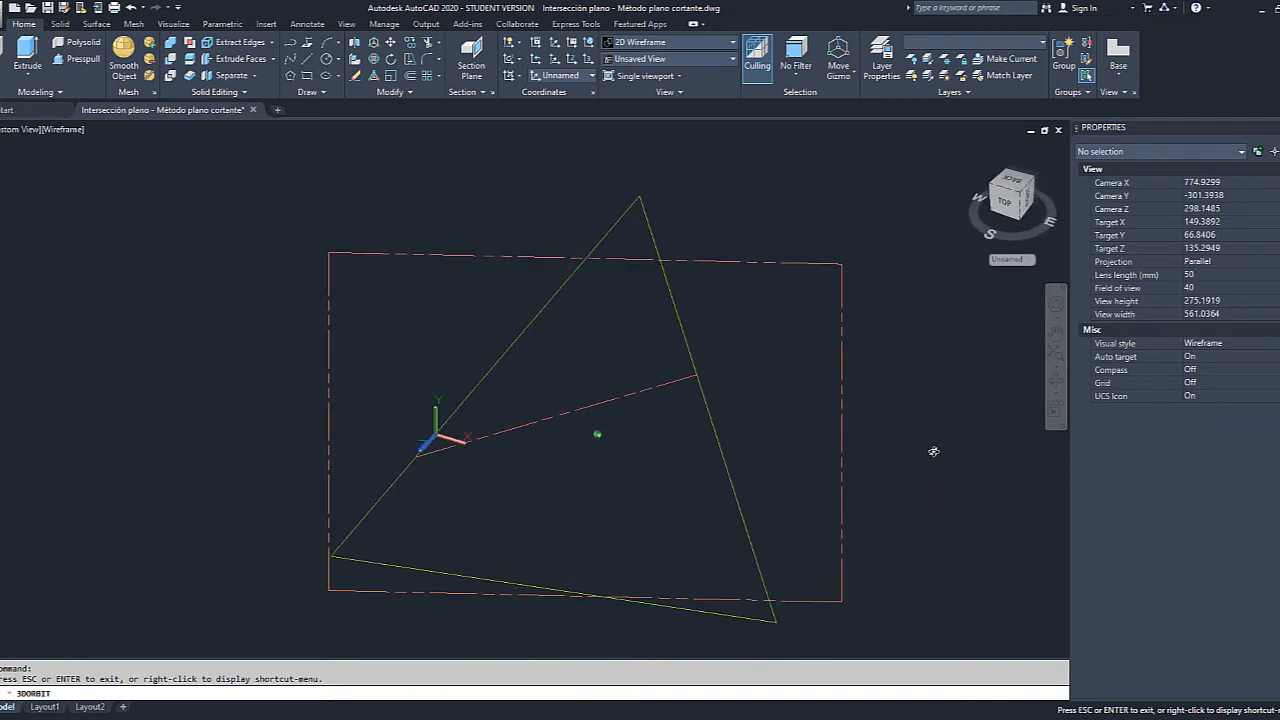
left_click_drag(933, 451, 840, 396)
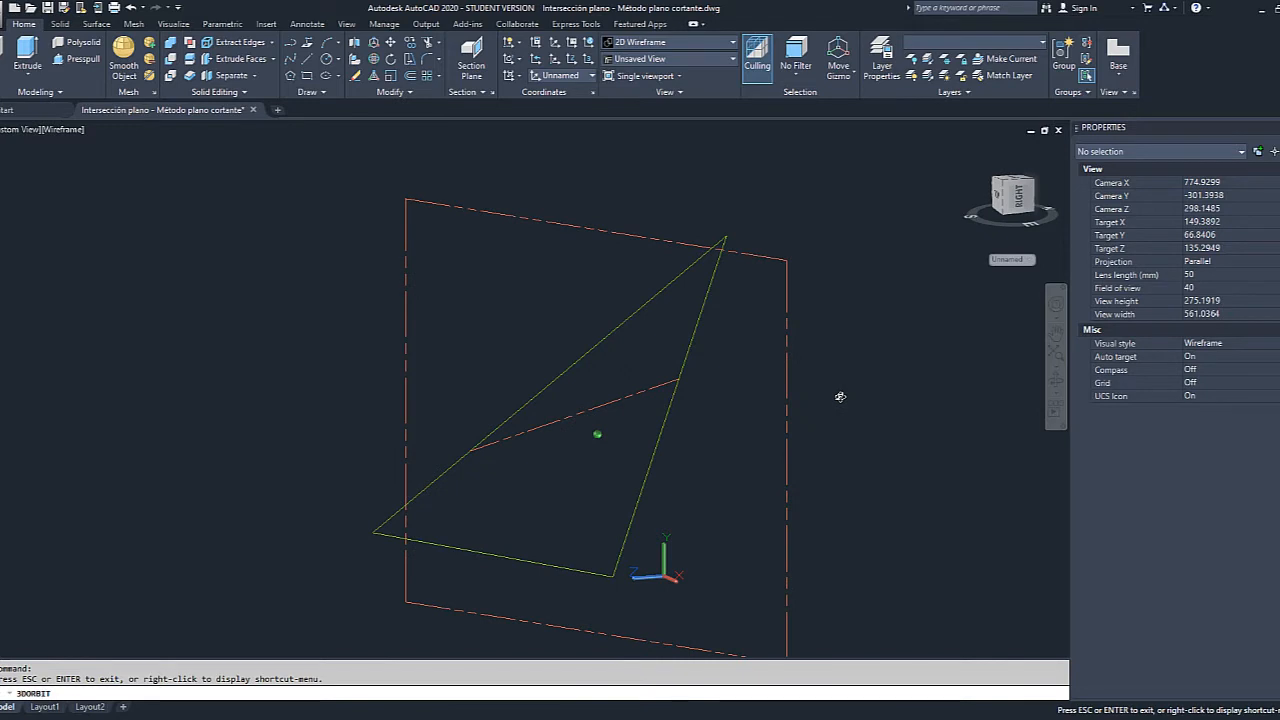
left_click_drag(840, 396, 724, 423)
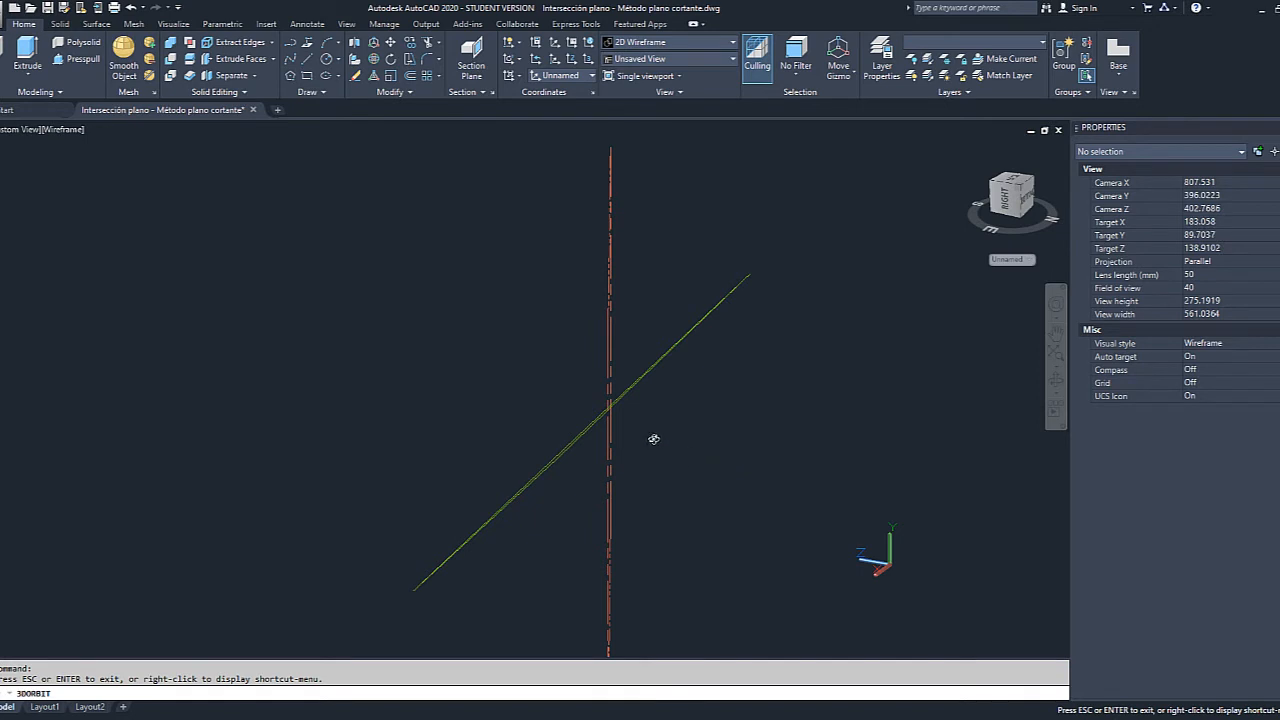
mouse_move(654, 439)
left_mouse_down()
mouse_move(666, 409)
mouse_move(654, 439)
left_mouse_up()
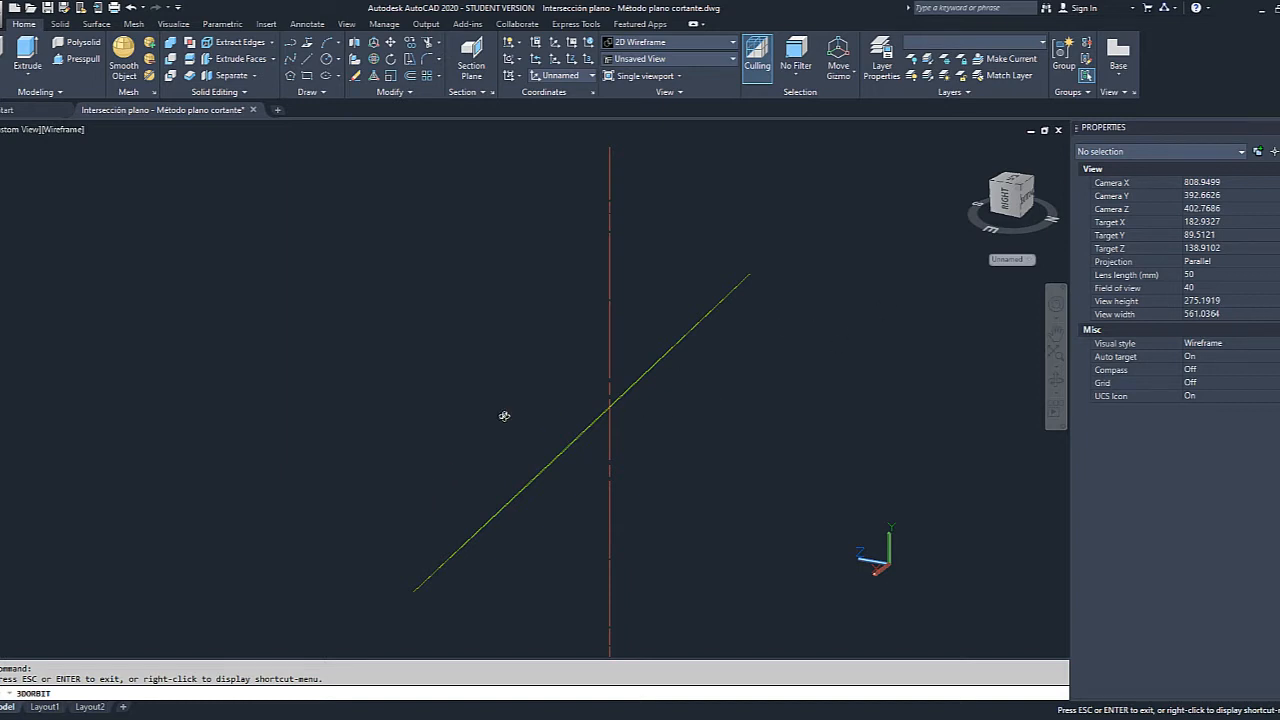
View the isolated cutting plane, green triangle and cut line obliquely, and return to the whole model seen from the front side.
left_click_drag(715, 473, 854, 428)
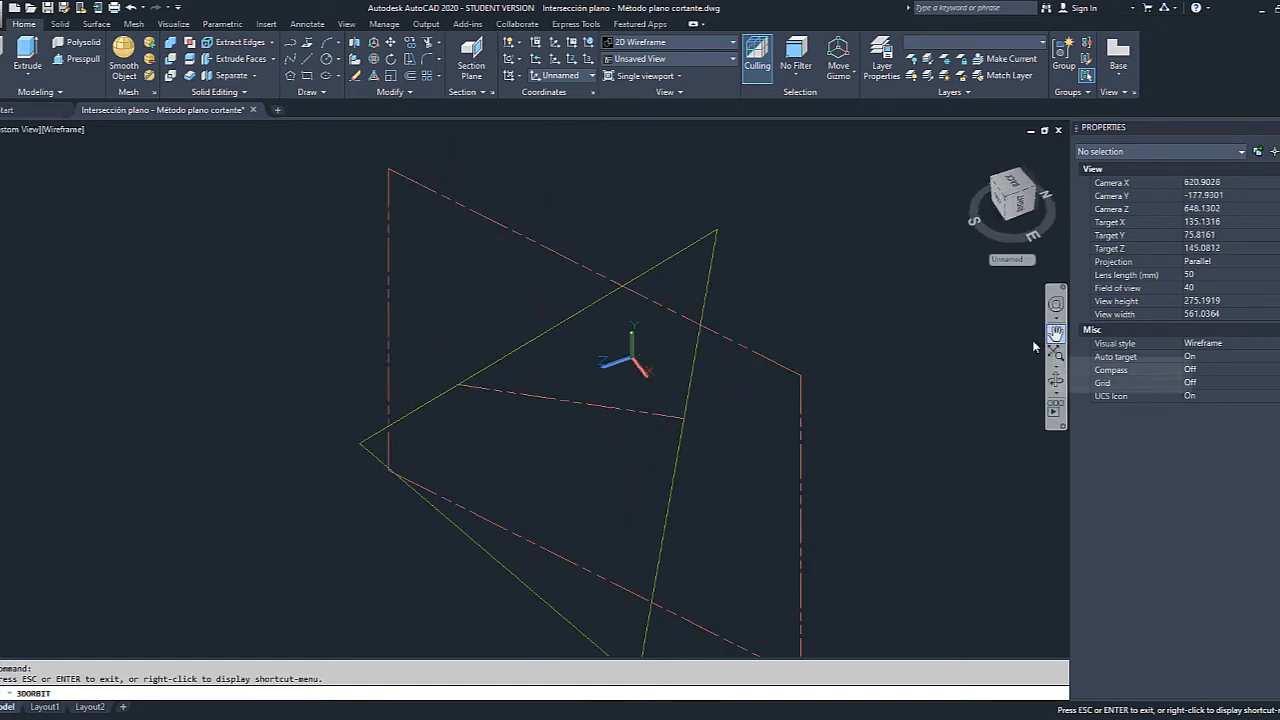
key("Escape")
key("Escape")
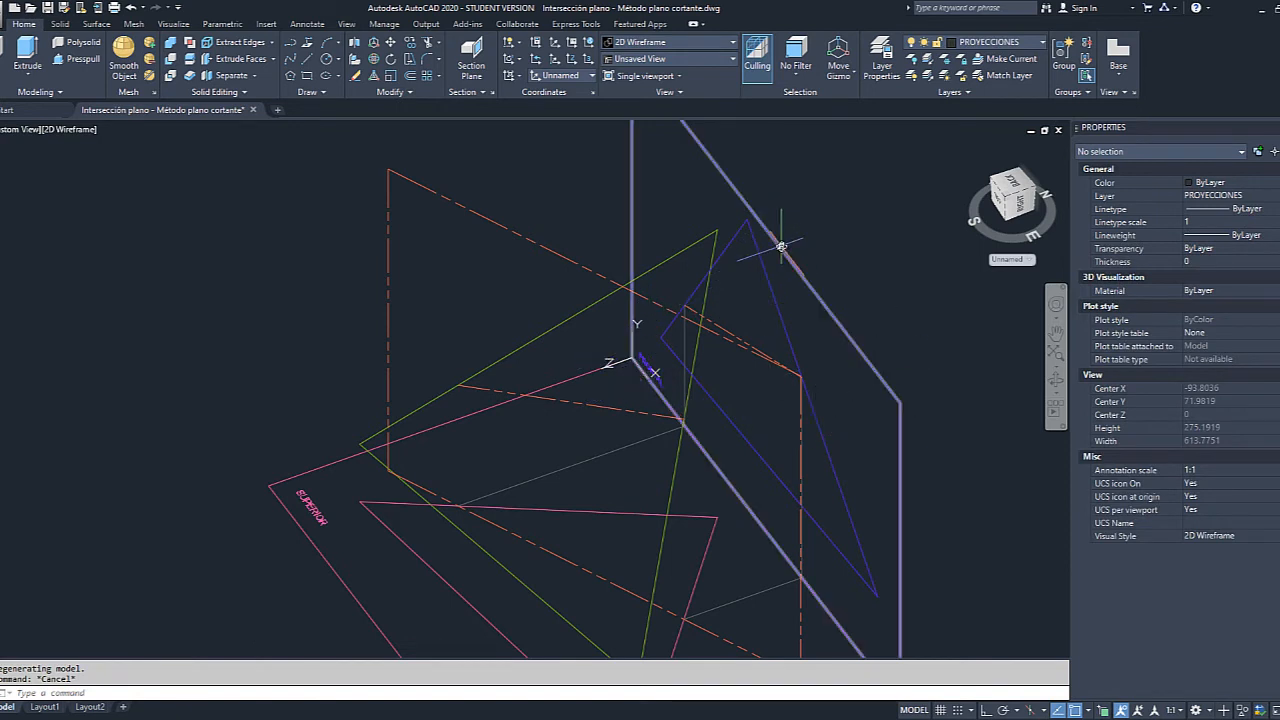
mouse_move(781, 244)
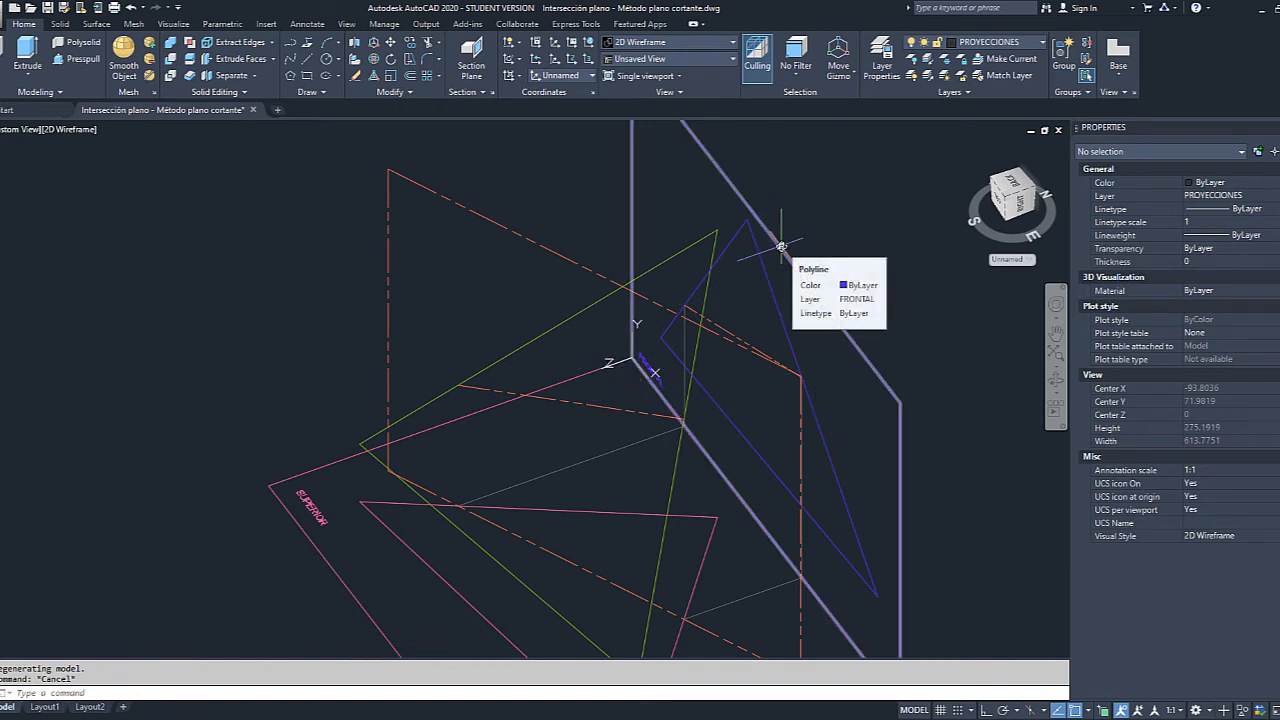
middle_click_drag(929, 400, 826, 325, "shift")
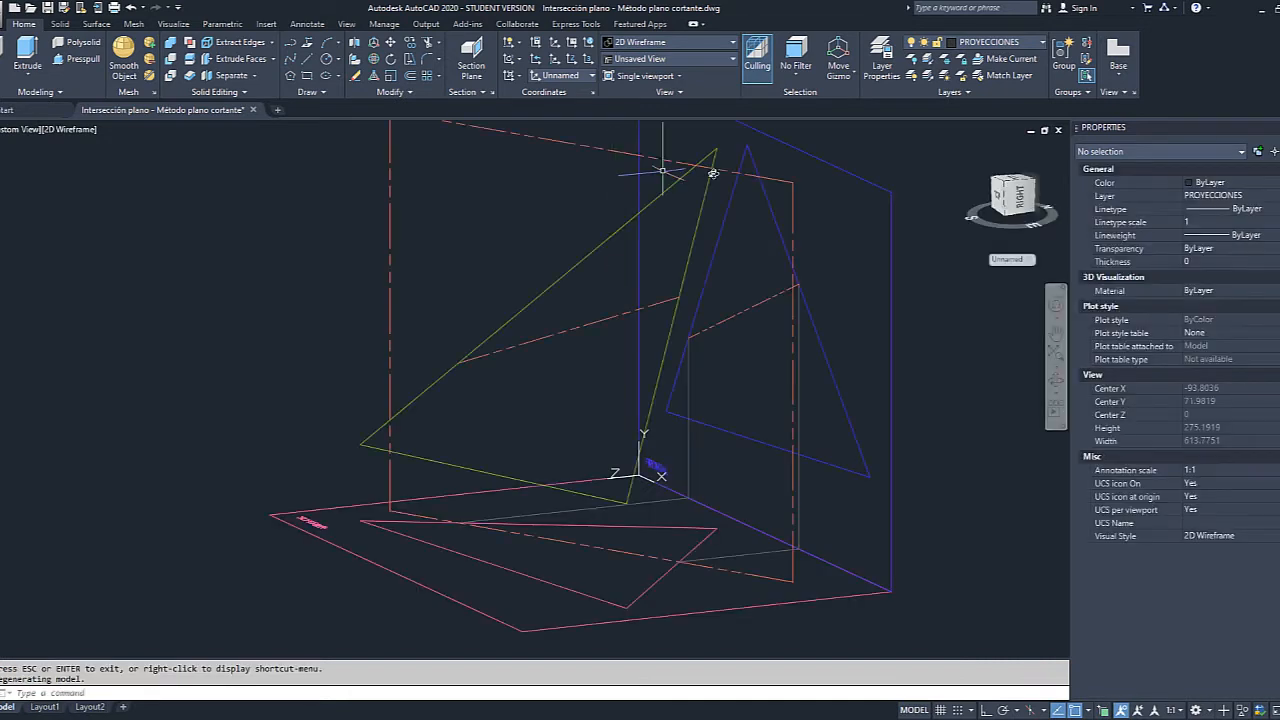
Examine only the spatial cut line with the frontal plane, its blue triangle and the frontal cut line from several angles.
left_click(600, 149)
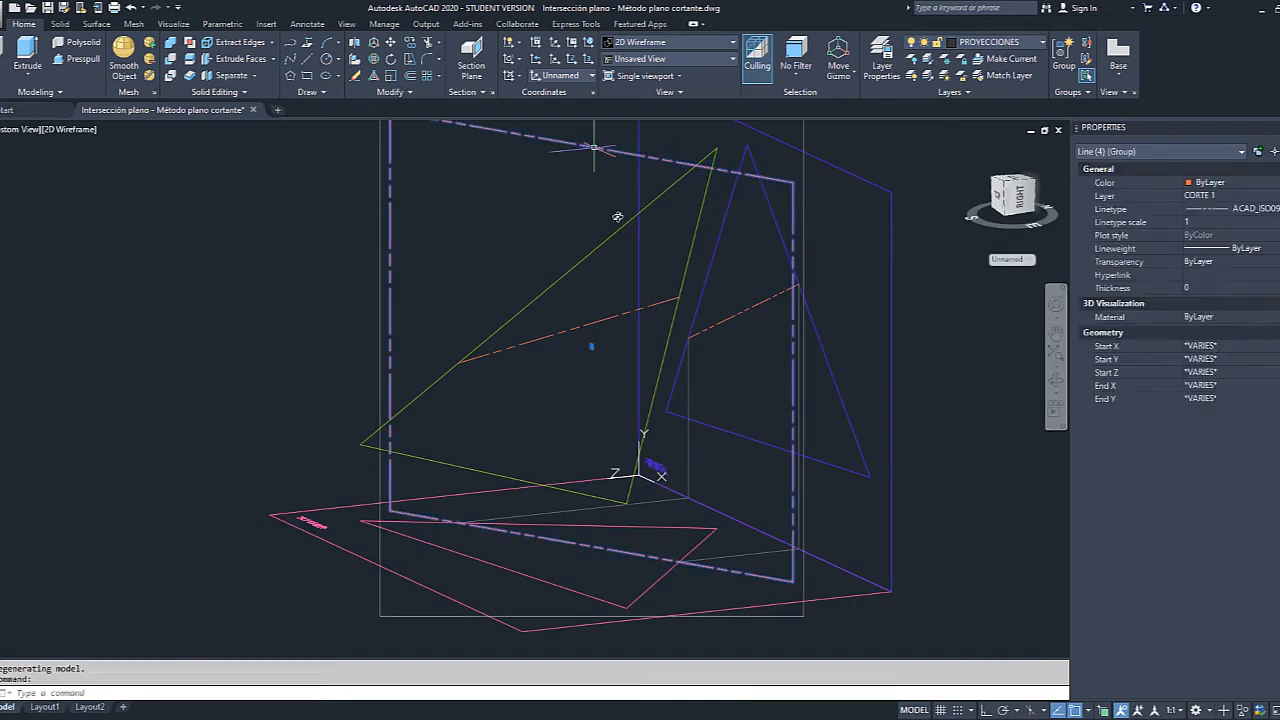
key("Escape")
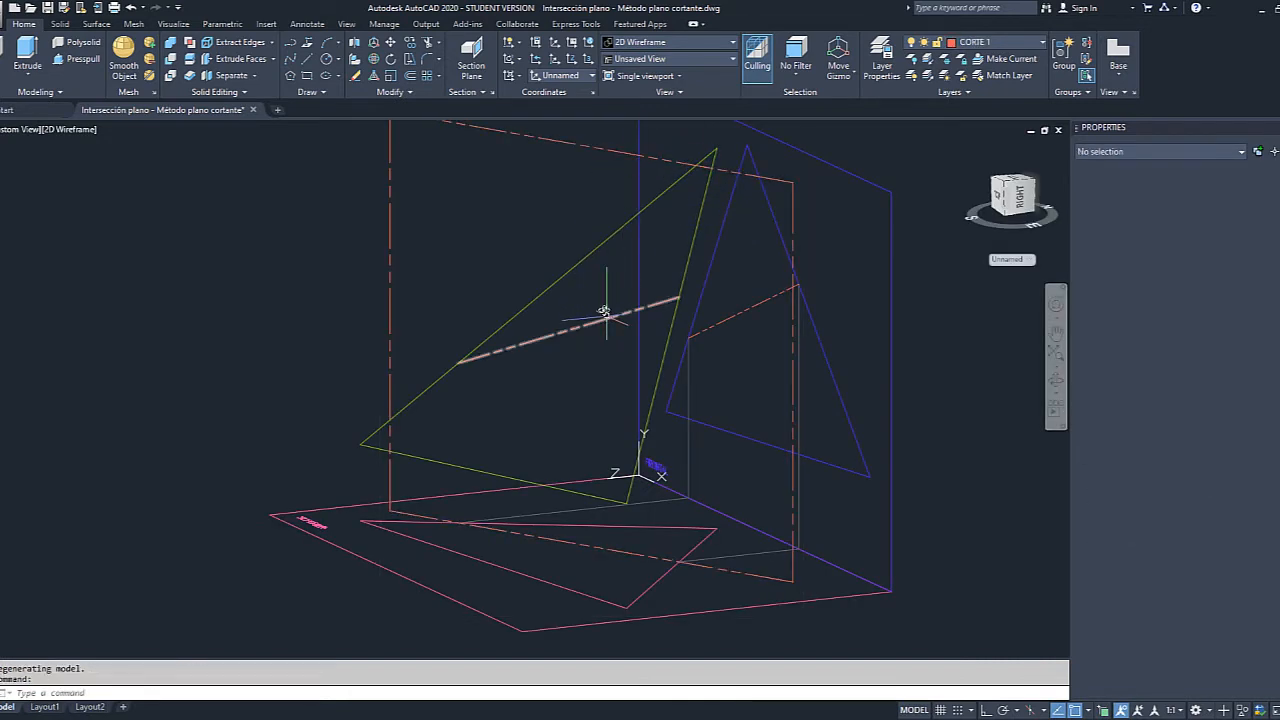
left_click(600, 318)
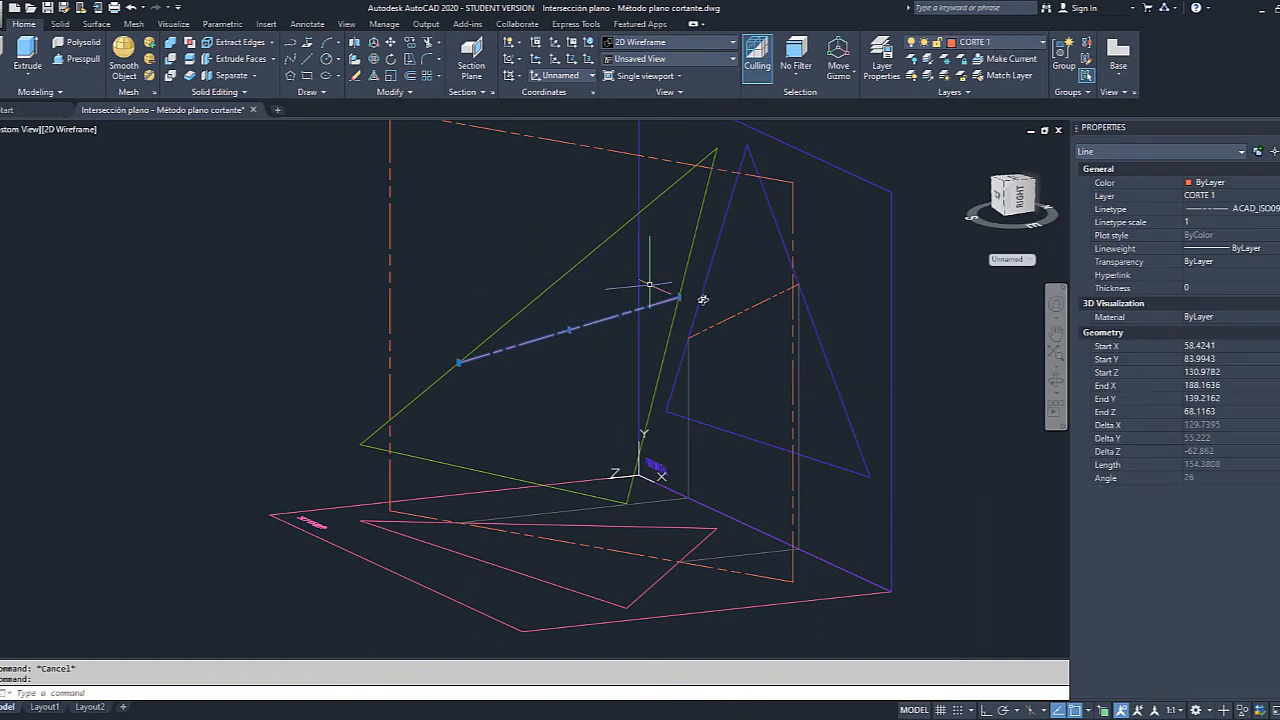
left_click(808, 311)
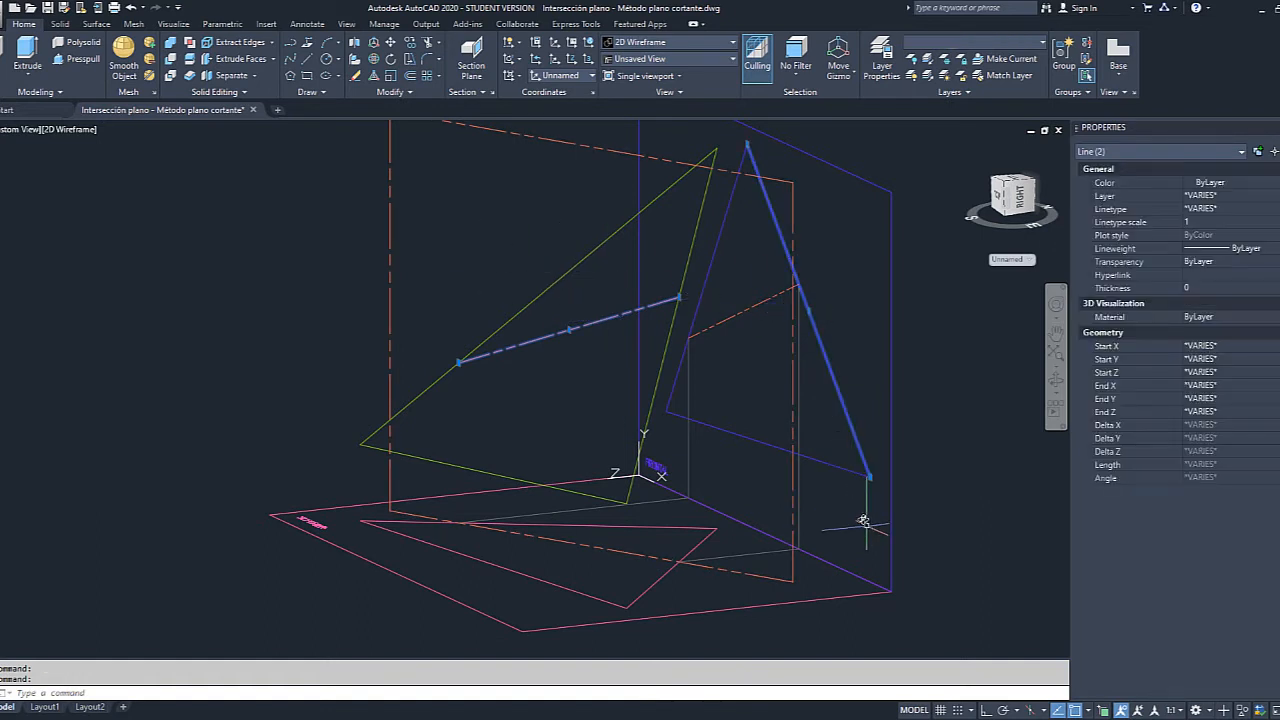
left_click(842, 468)
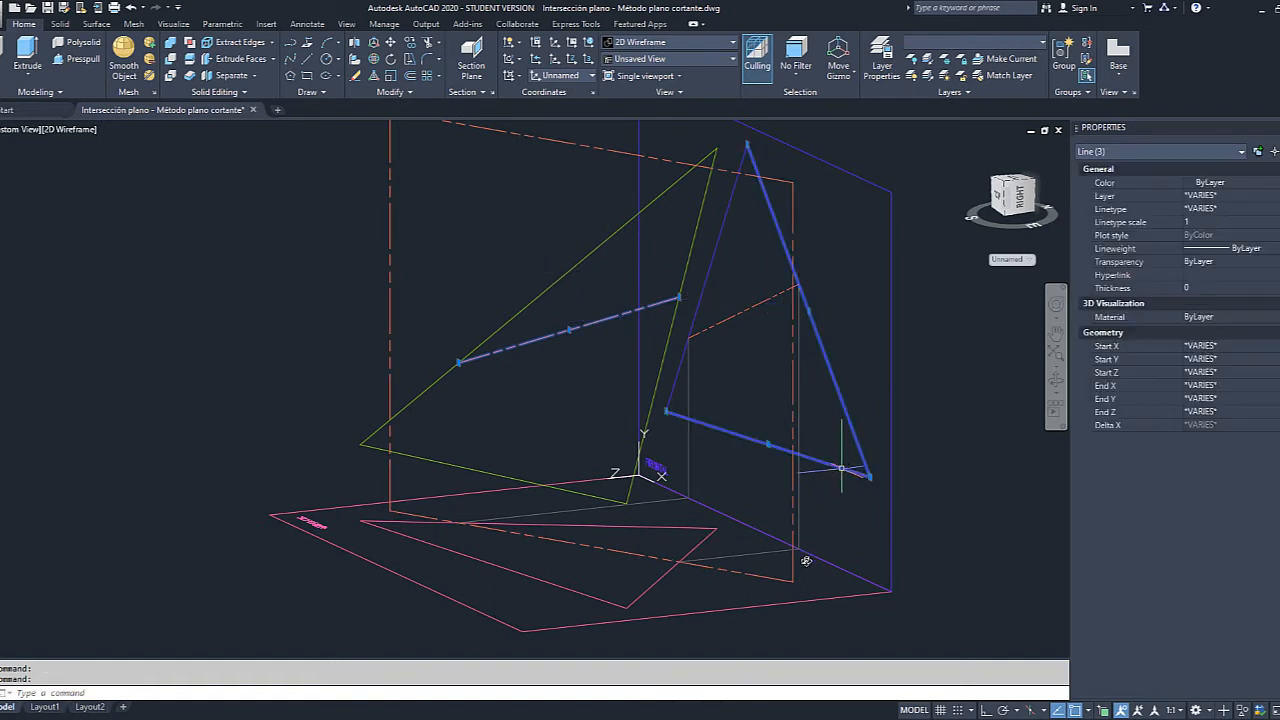
left_click(831, 565)
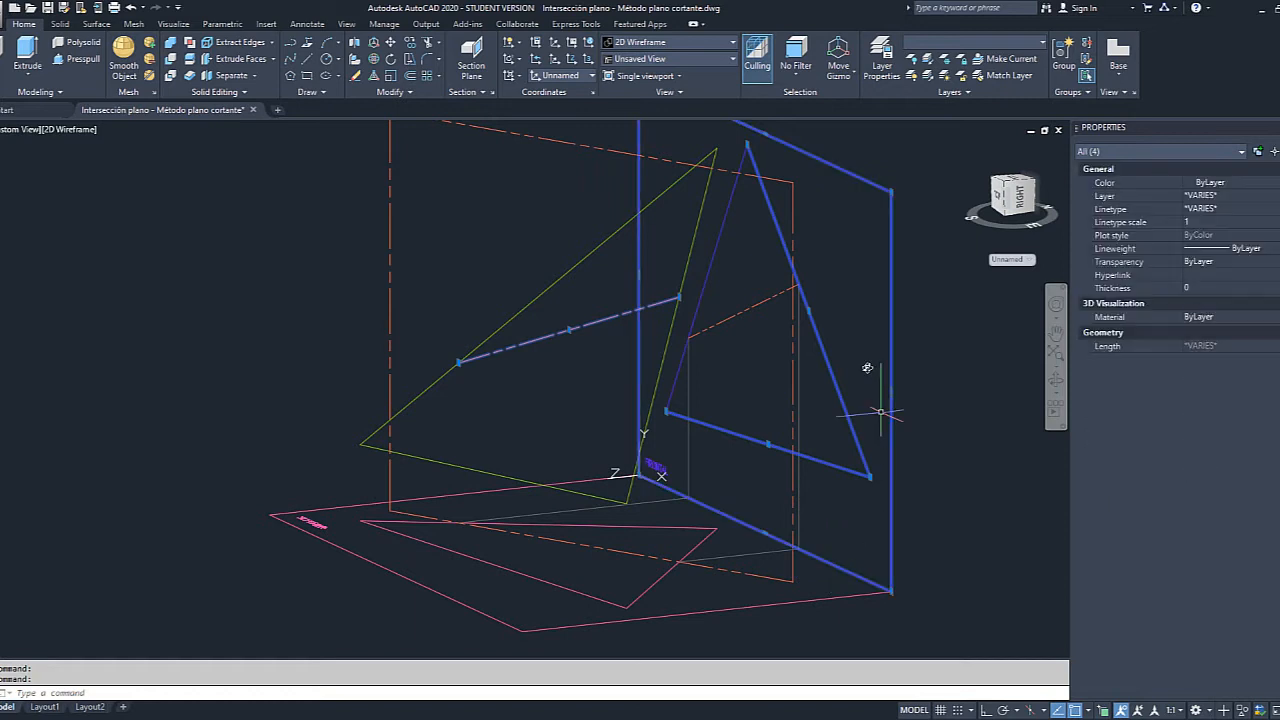
left_click(731, 314)
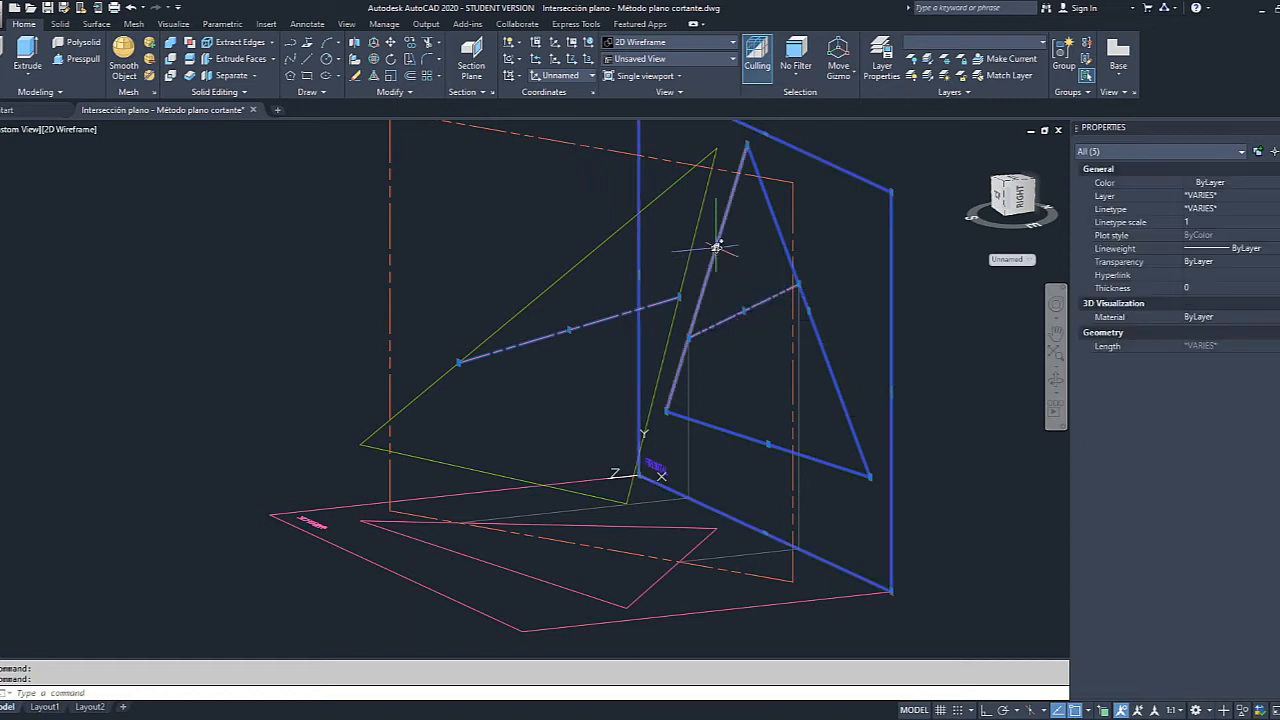
left_click(714, 247)
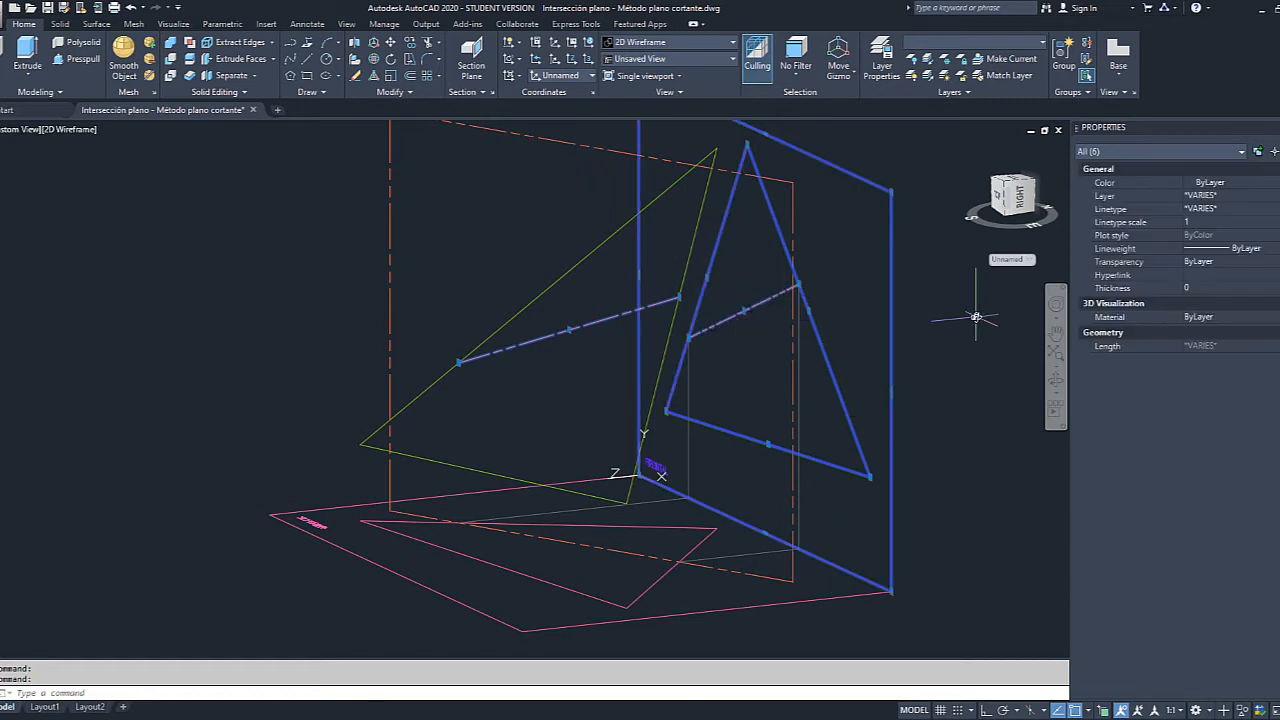
left_click(1055, 387)
left_click_drag(794, 363, 658, 415)
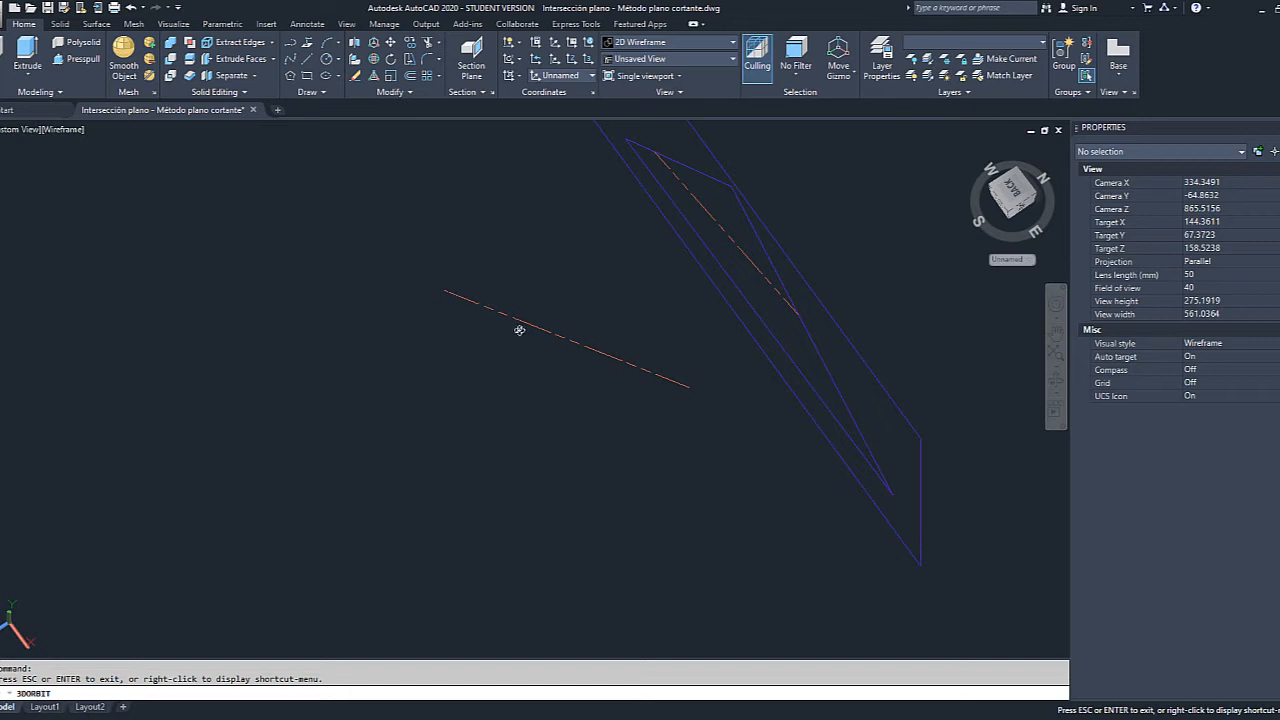
left_click_drag(519, 330, 831, 417)
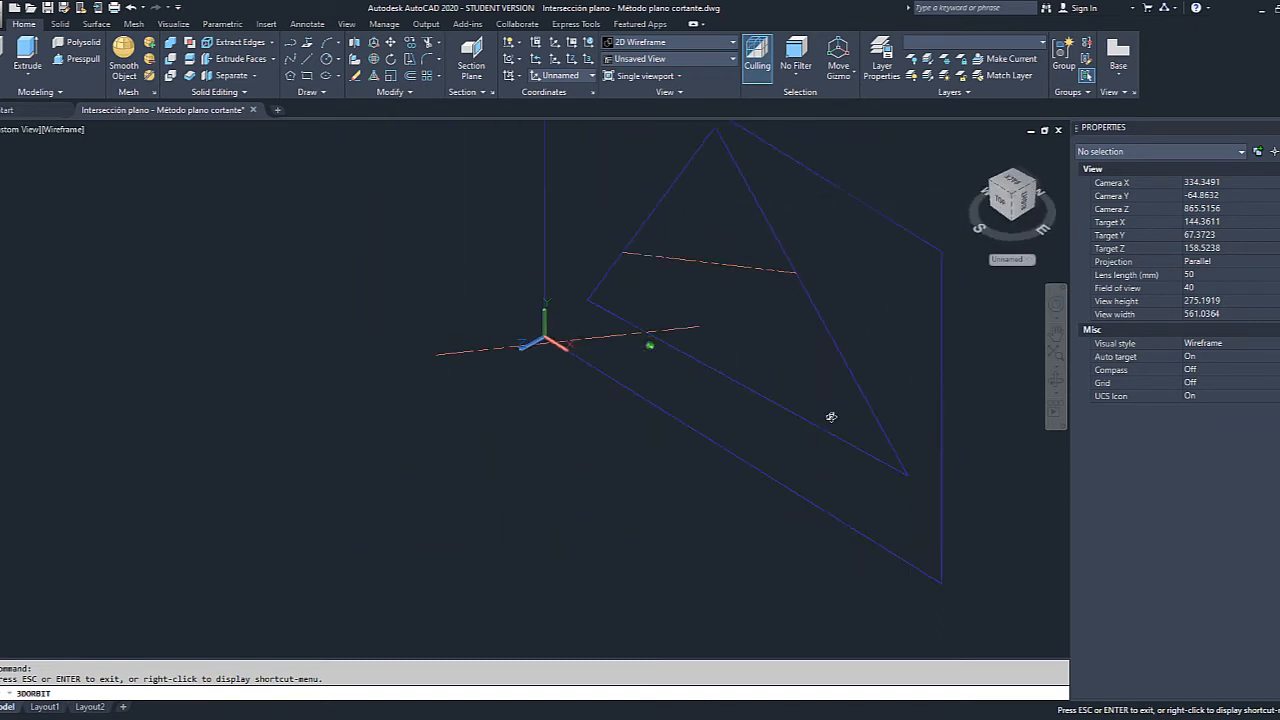
Examine the dashed cut line on the green triangle together with the SUPERIOR plane's frame and projected triangle.
key("Escape")
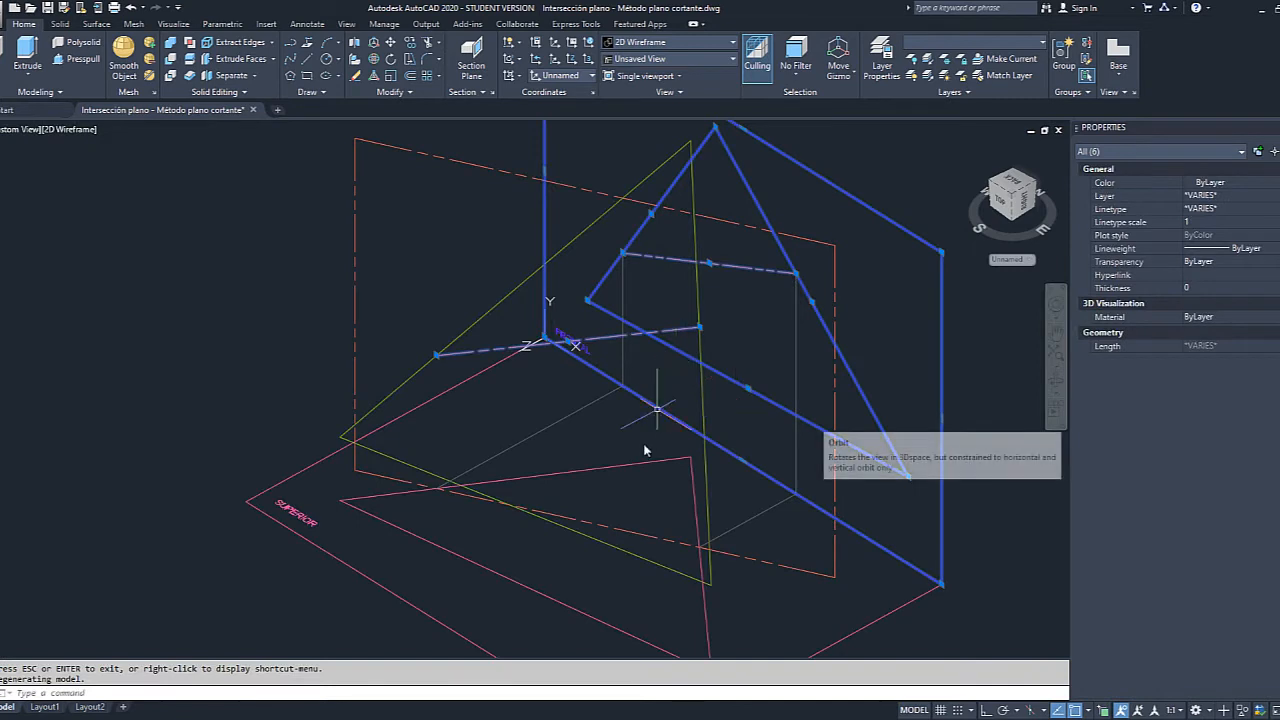
key("Escape")
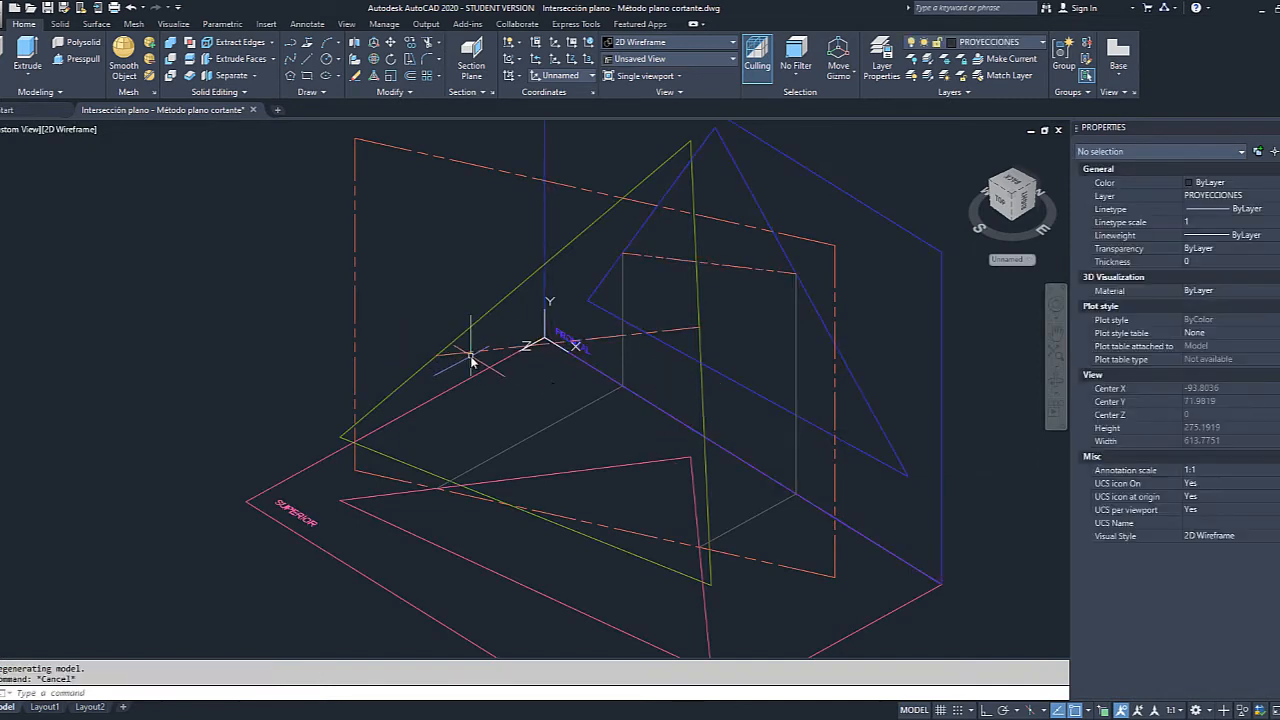
left_click(458, 352)
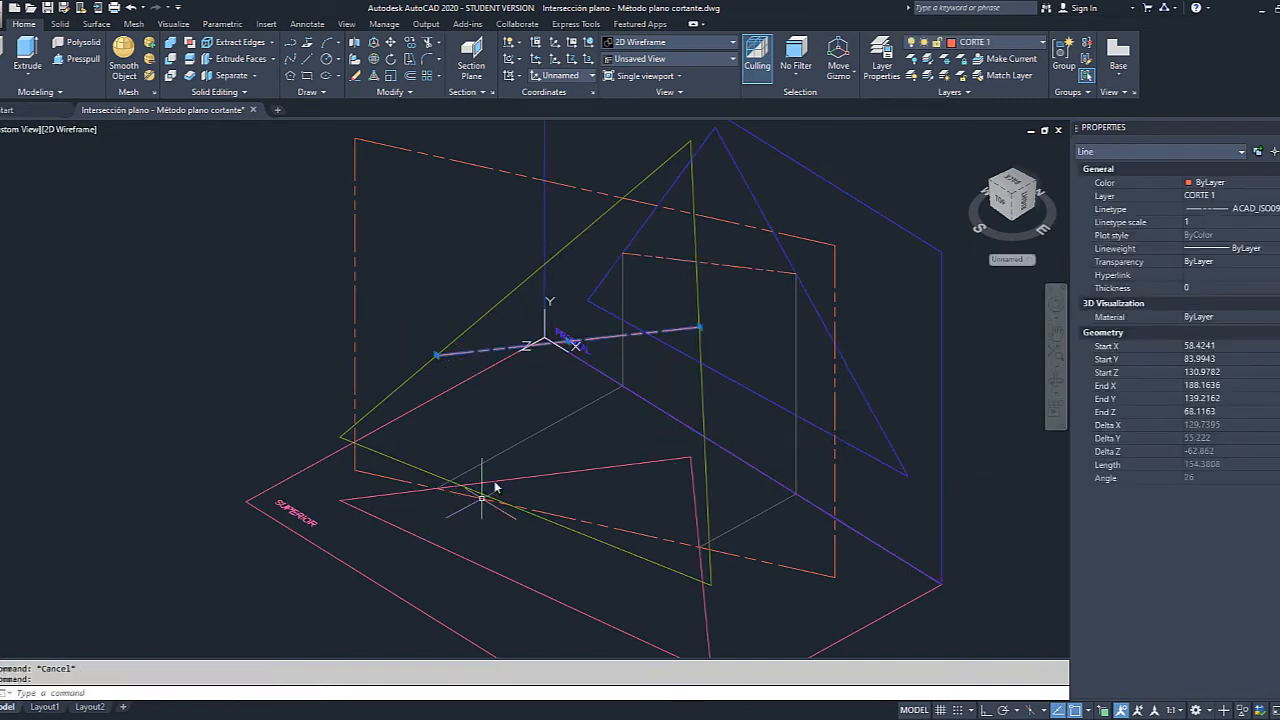
scroll(495, 487, "up", 4)
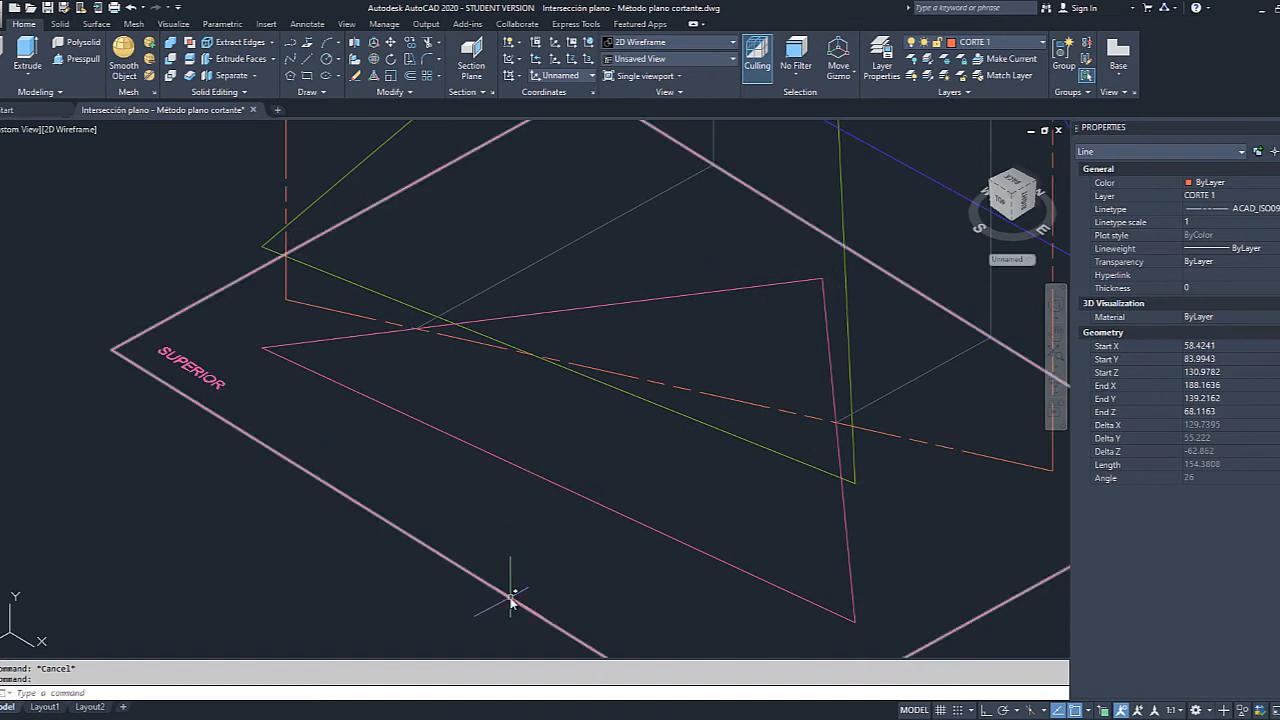
left_click(511, 597)
left_click(580, 496)
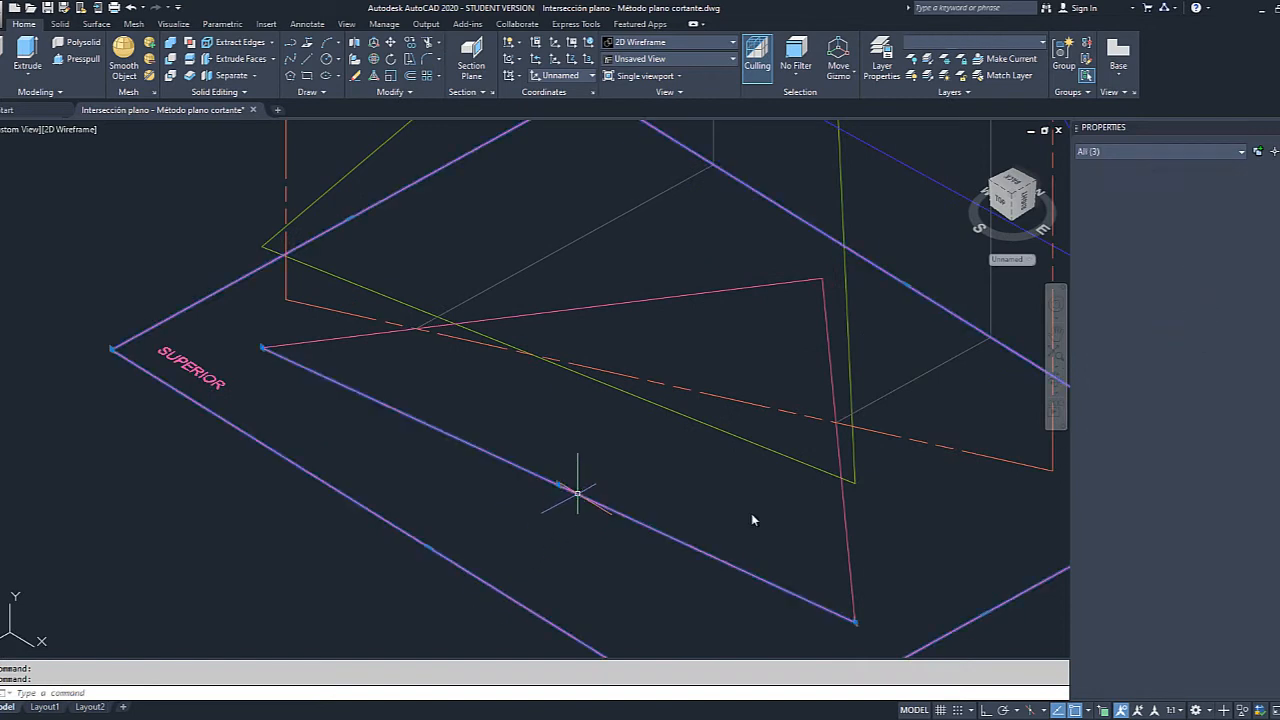
left_click(848, 534)
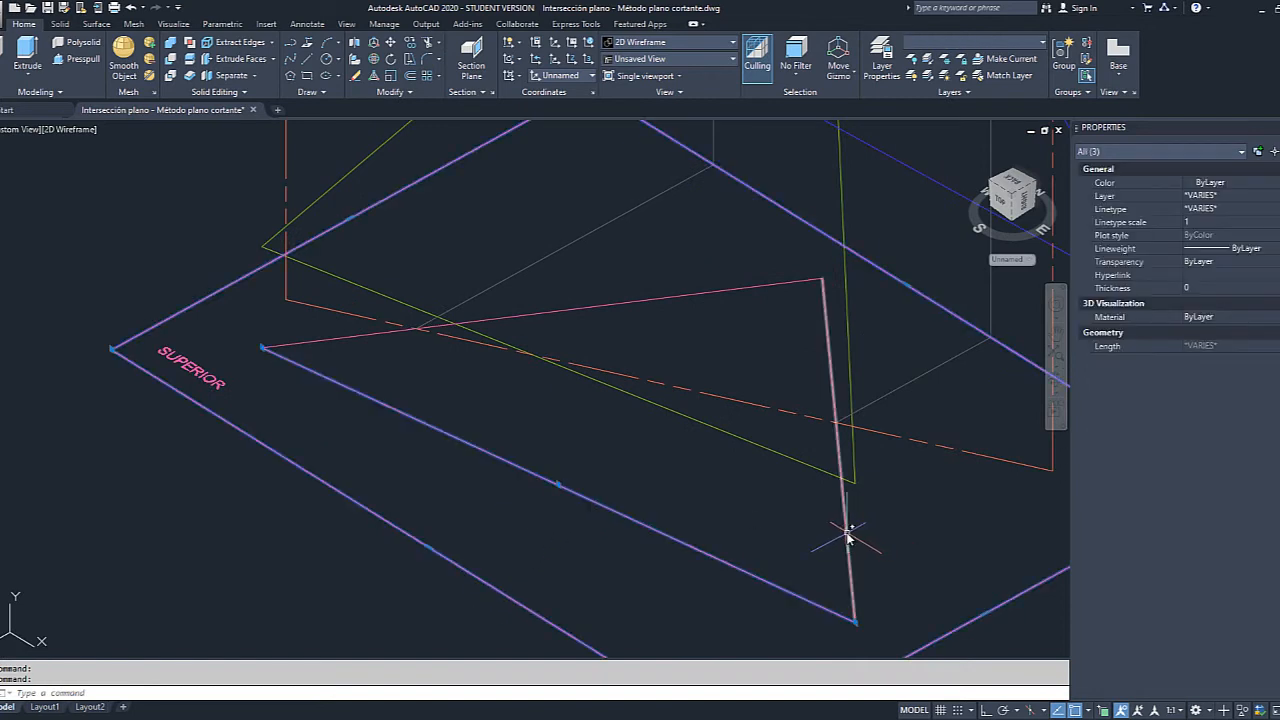
left_click(745, 293)
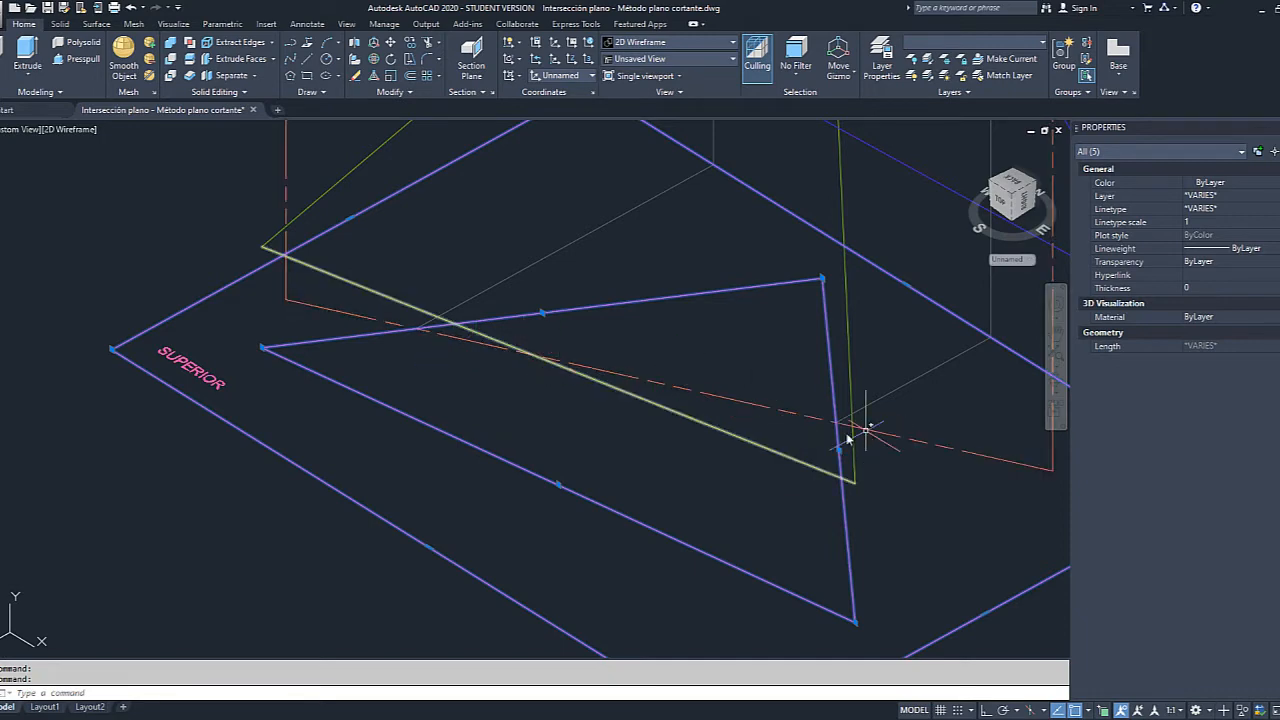
scroll(749, 543, "down", 4)
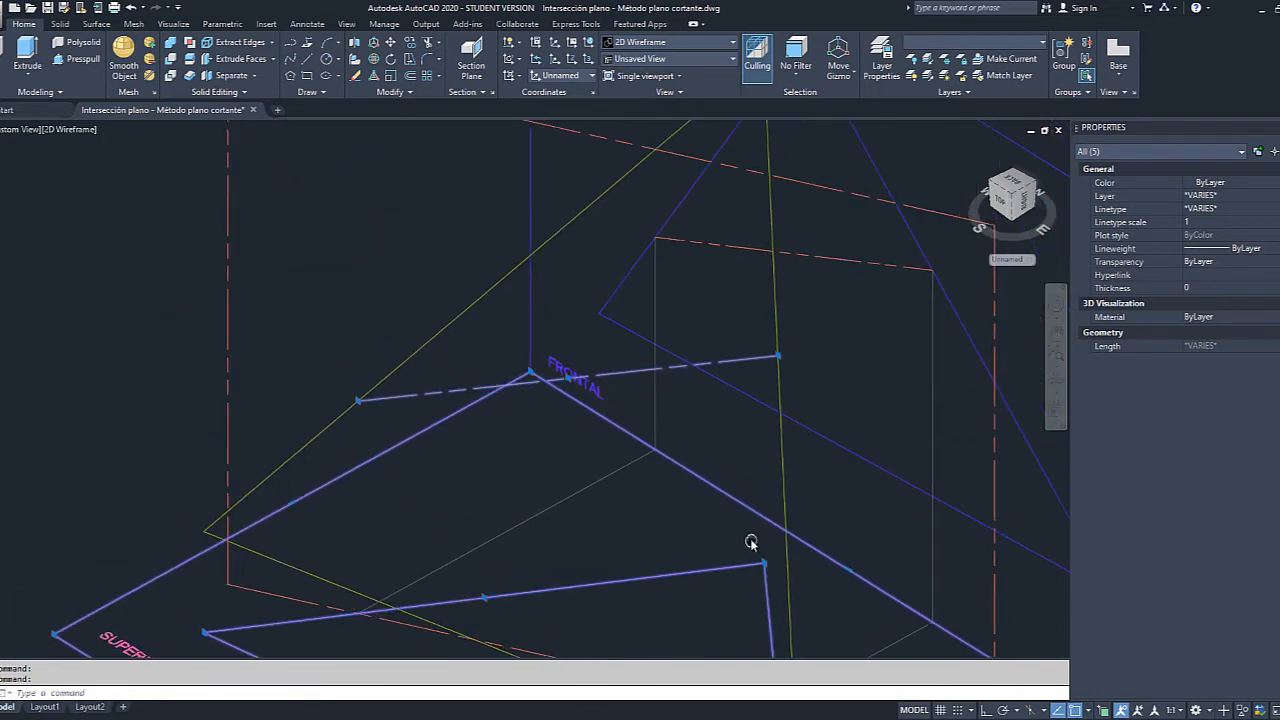
key("Escape")
middle_click_drag(611, 422, 572, 323)
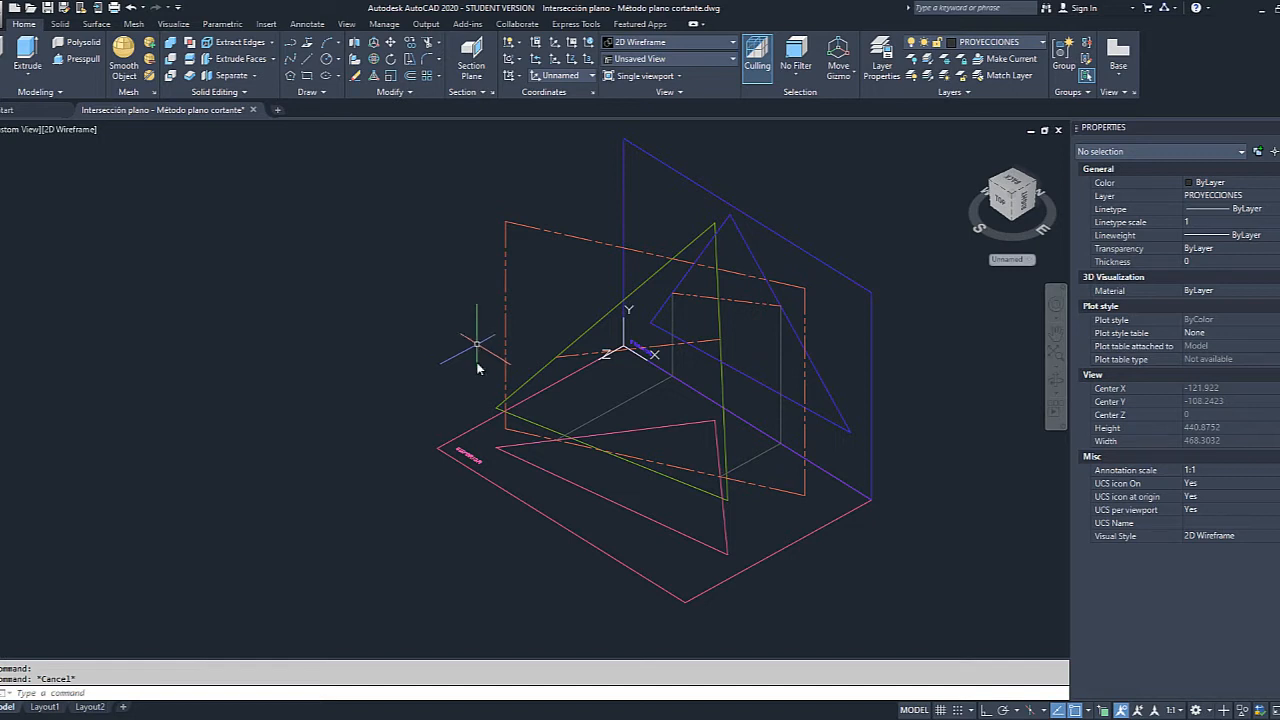
Examine in 3D, including from the side, how the dashed vertical cutting plane crosses the green inclined triangle.
left_click(1042, 43)
left_click(1056, 378)
mouse_move(862, 412)
left_mouse_down()
mouse_move(789, 340)
mouse_move(751, 343)
mouse_move(744, 328)
left_mouse_up()
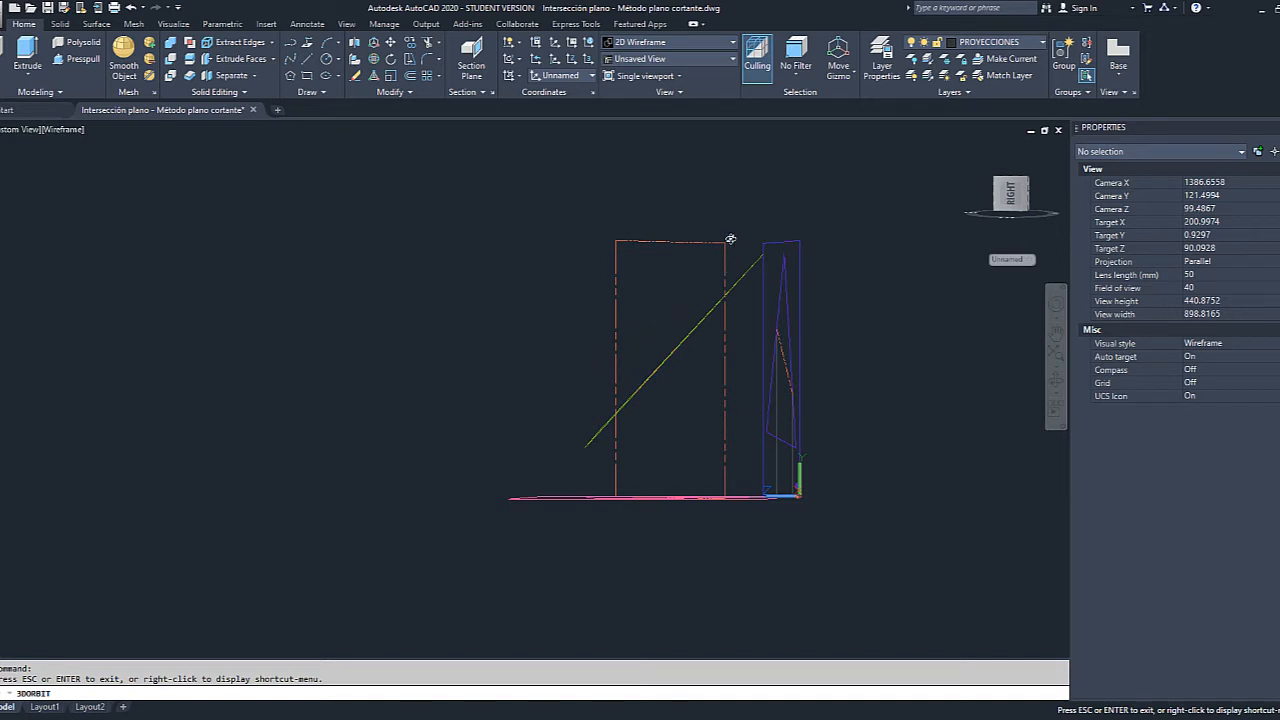
left_click_drag(657, 347, 677, 364)
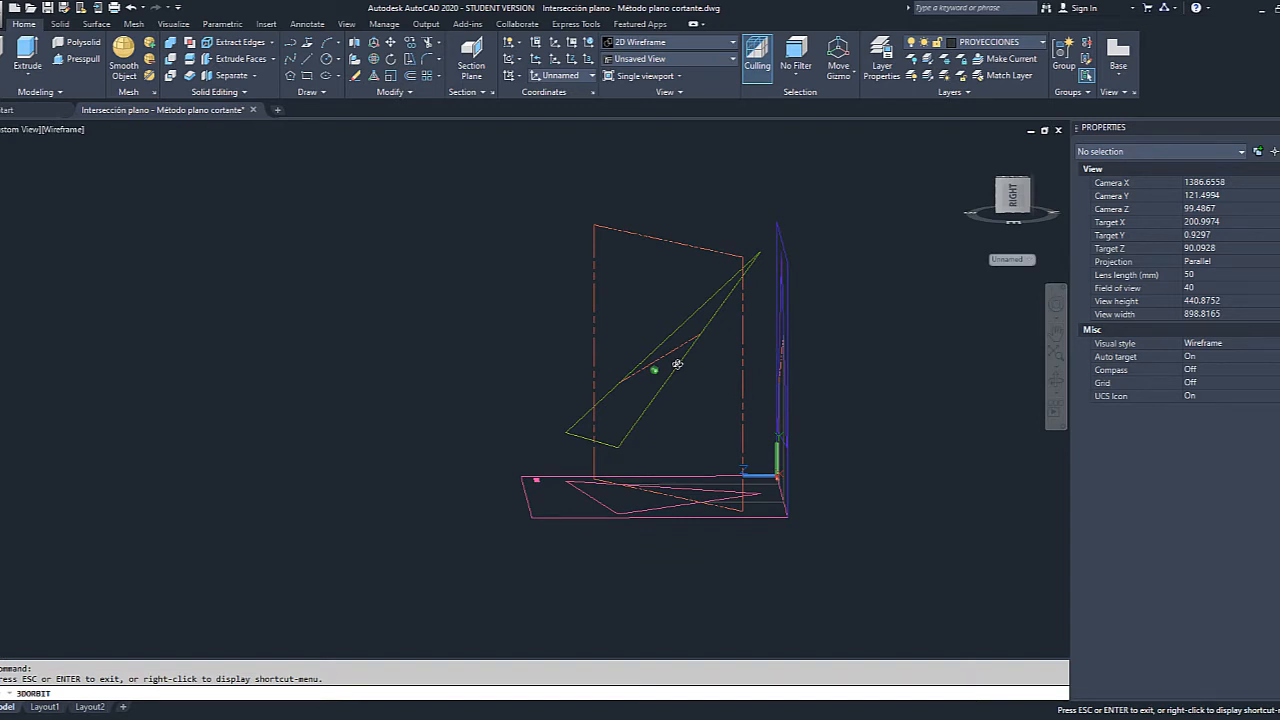
left_click_drag(677, 364, 715, 391)
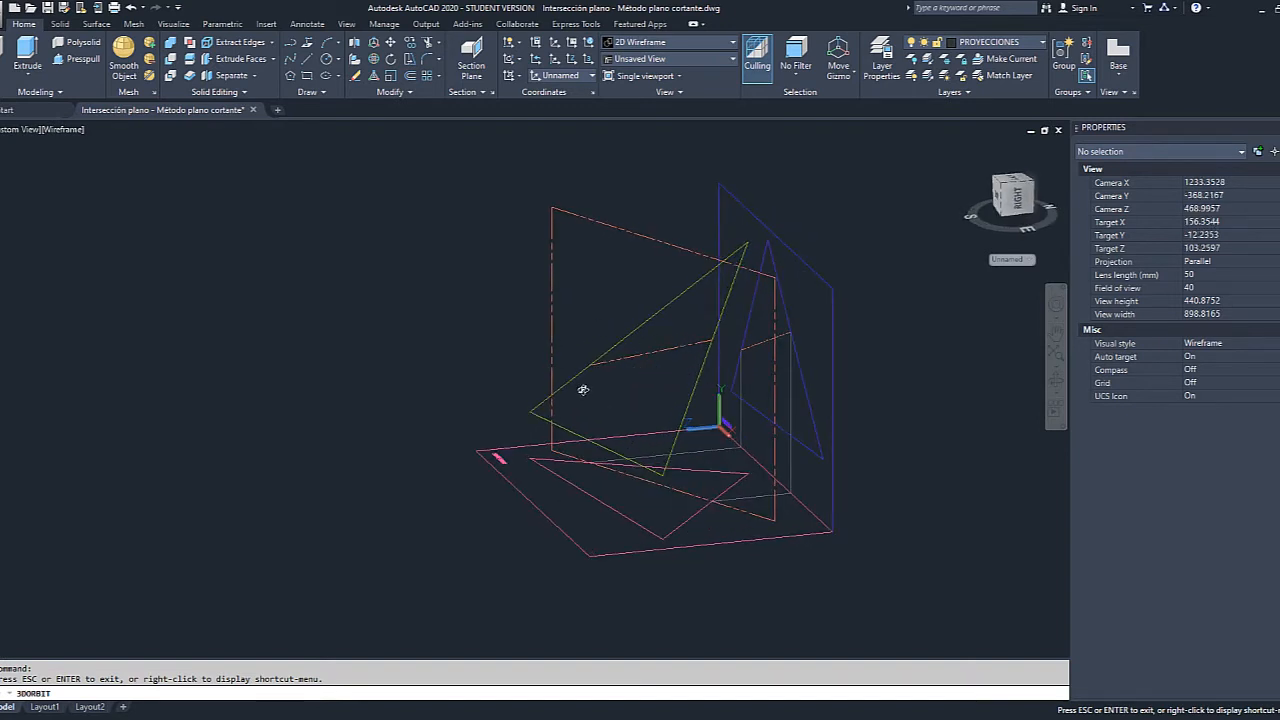
left_click_drag(583, 389, 677, 363)
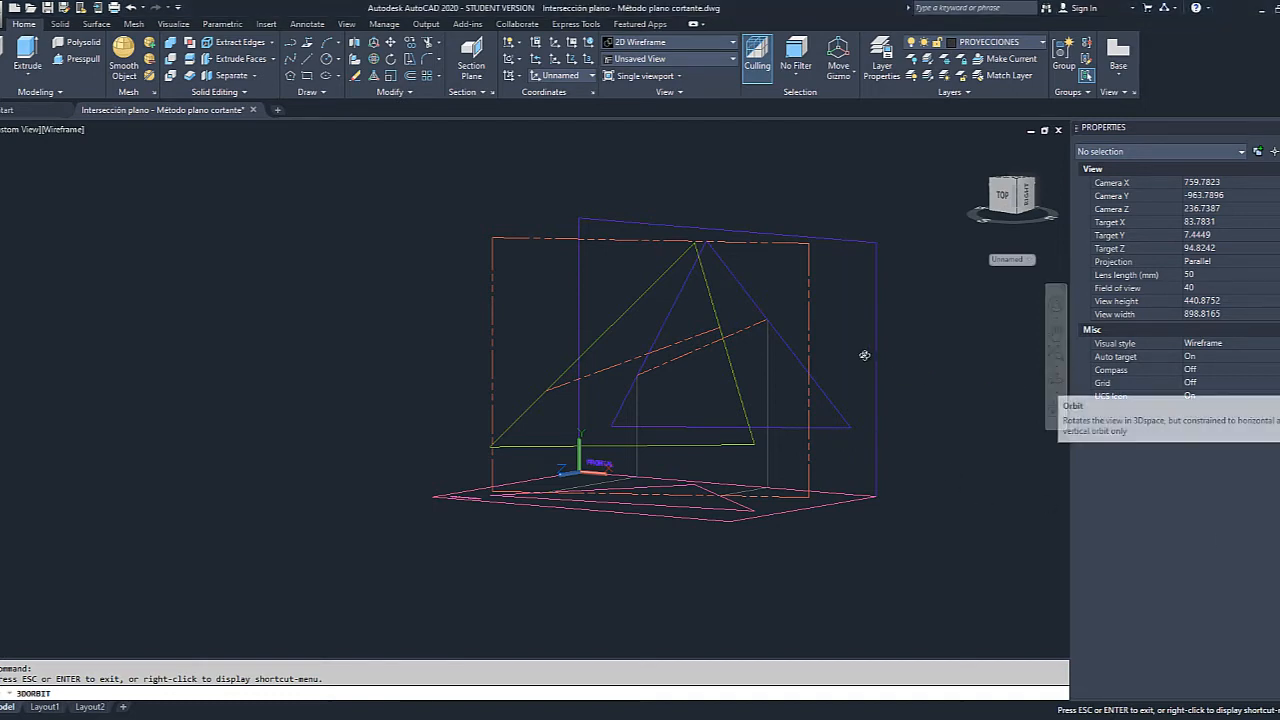
left_click_drag(865, 356, 820, 436)
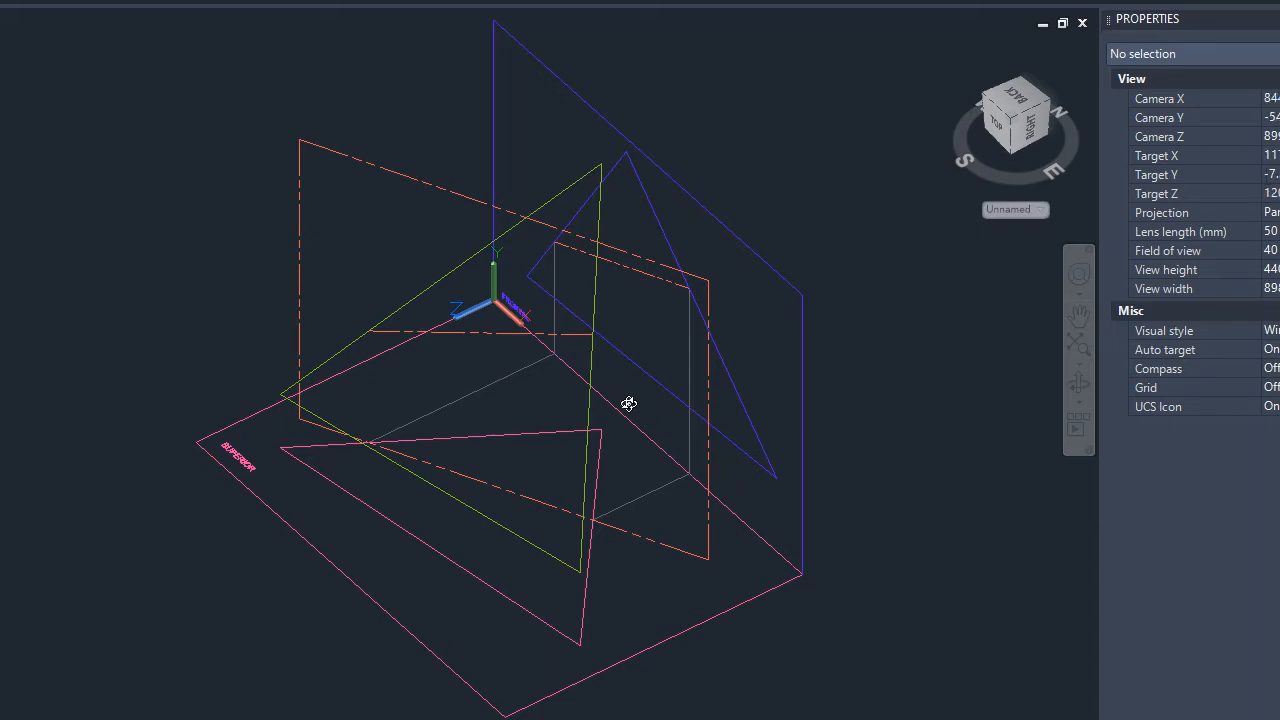
left_click_drag(626, 403, 526, 356)
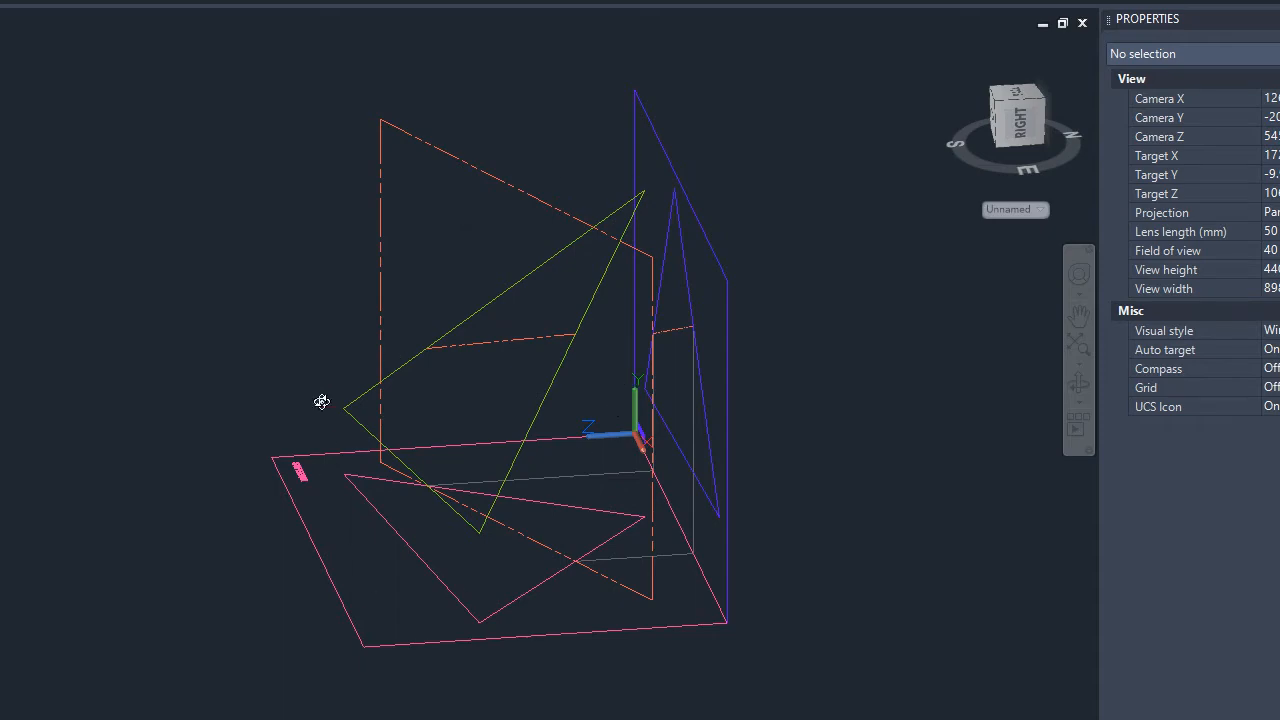
left_click_drag(551, 443, 512, 356)
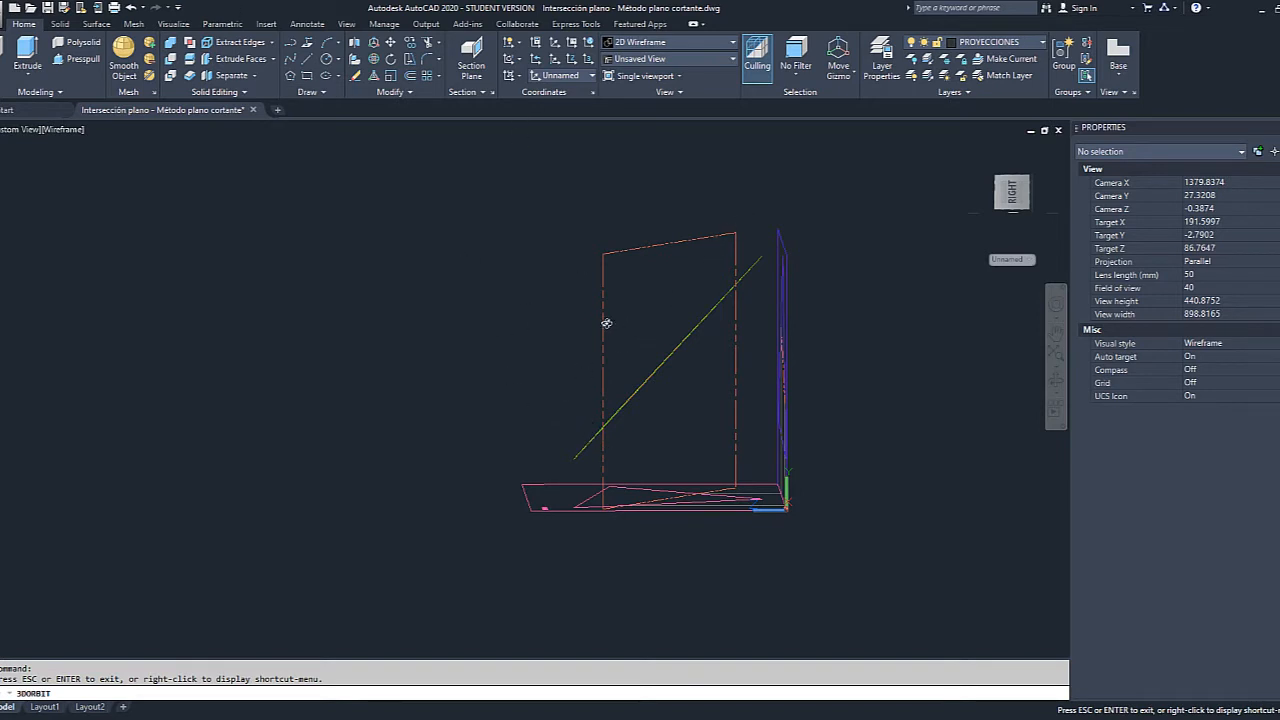
left_click_drag(646, 329, 691, 374)
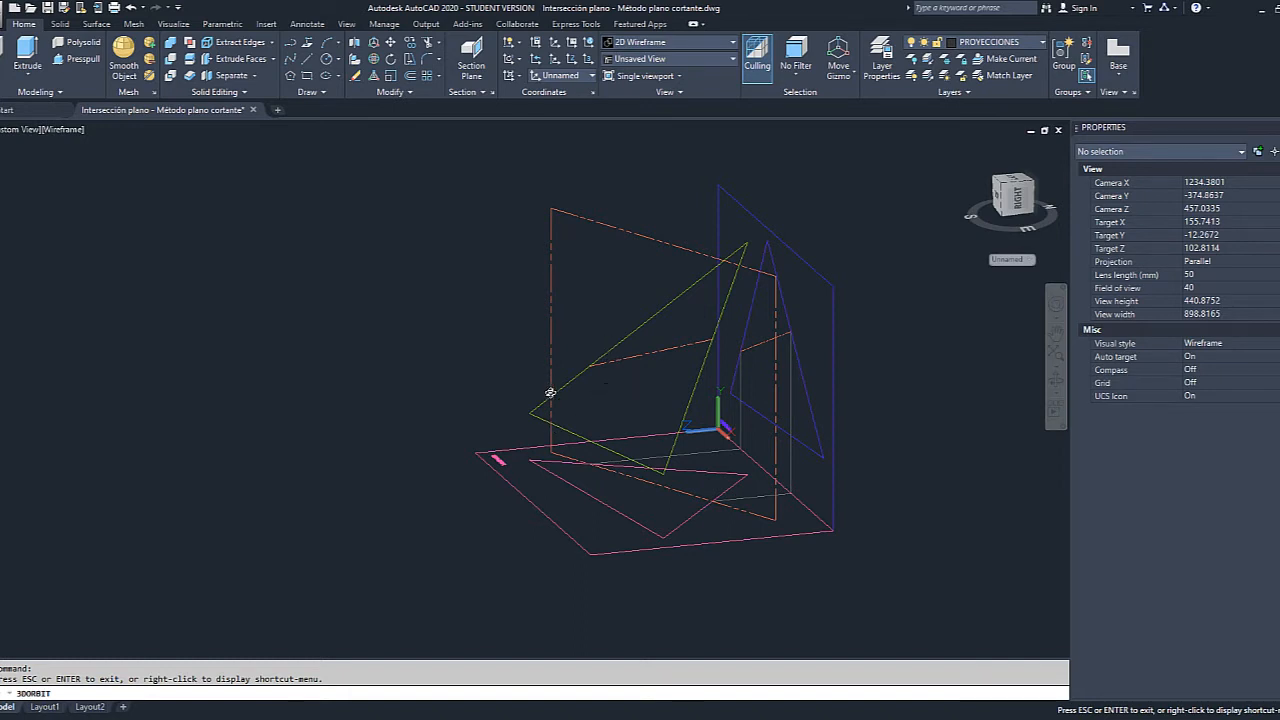
left_click_drag(633, 424, 674, 456)
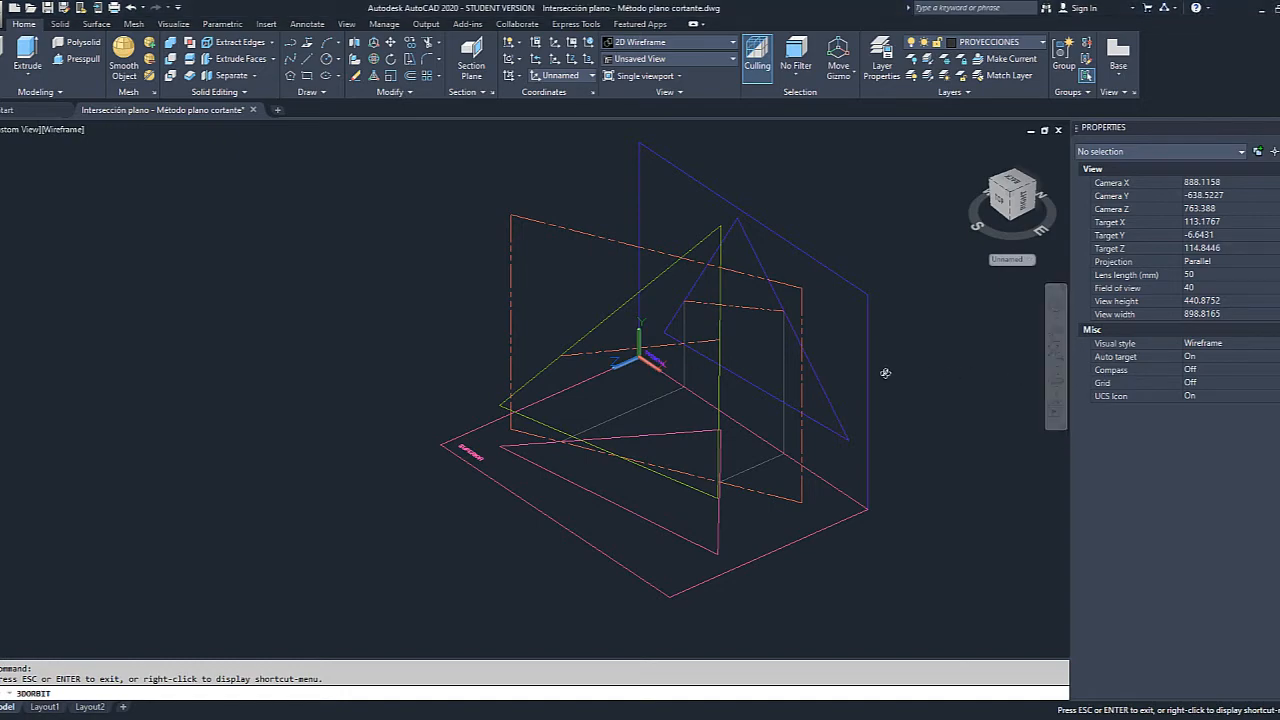
left_click_drag(886, 371, 872, 394)
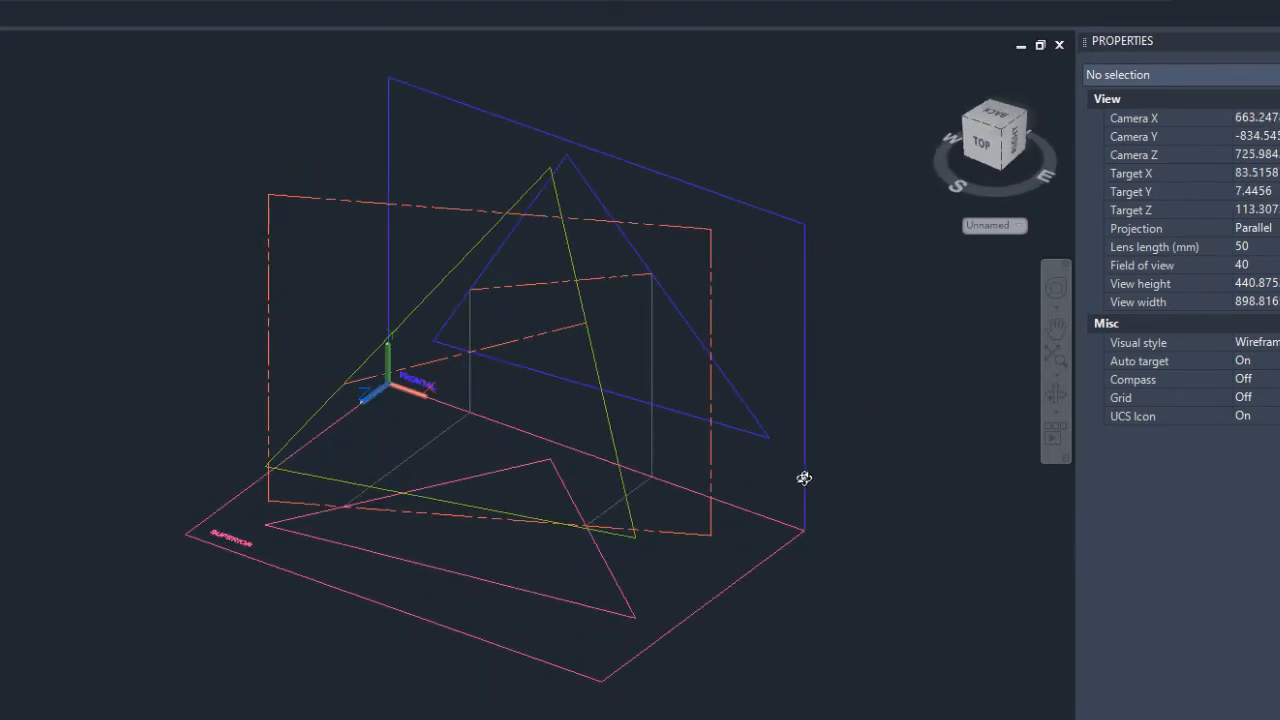
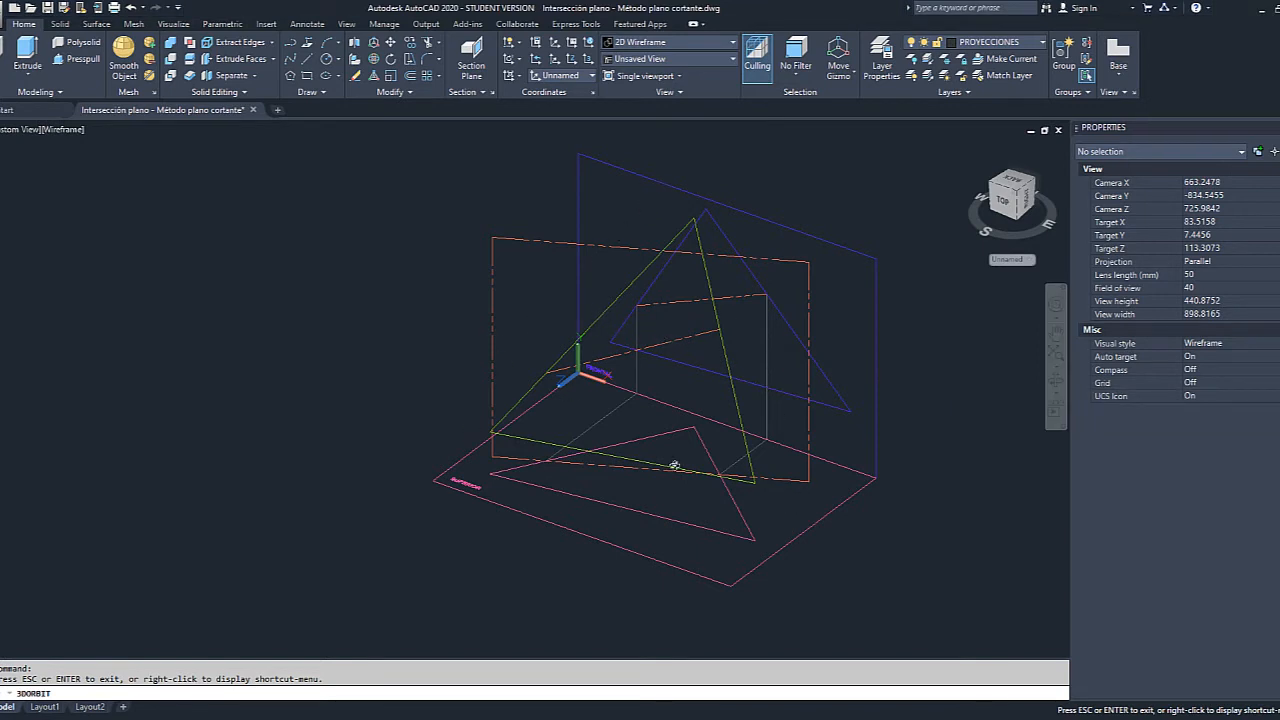
Compare the cut line on the green triangle with its FRONTAL plane projection from frontal, oblique and side viewpoints.
mouse_move(748, 485)
left_mouse_down()
mouse_move(729, 451)
mouse_move(774, 397)
mouse_move(771, 429)
mouse_move(771, 403)
left_mouse_up()
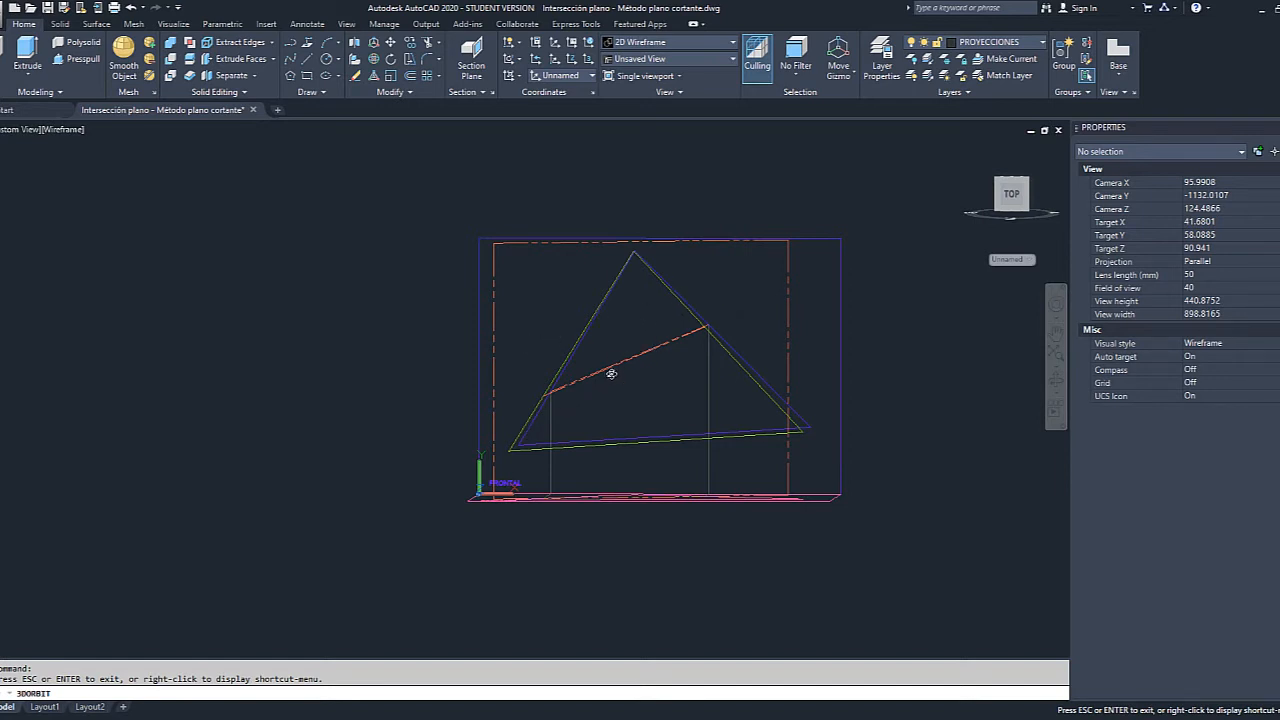
left_click_drag(611, 374, 691, 297)
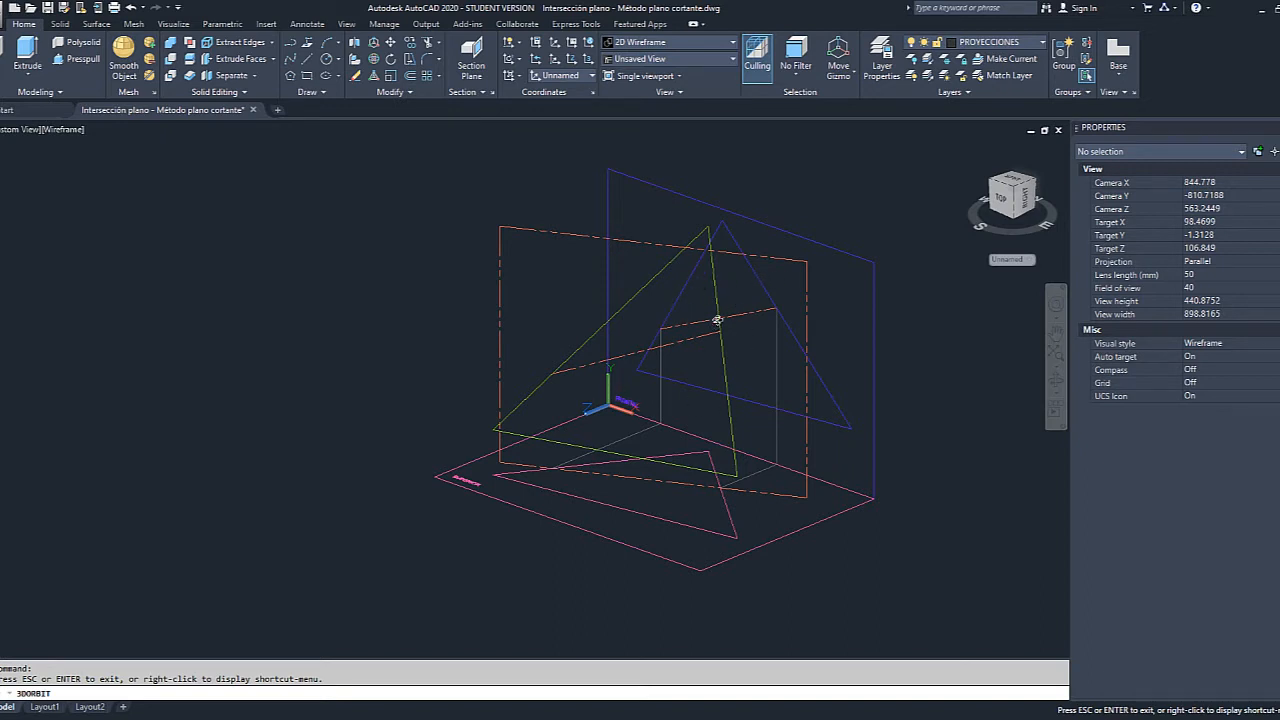
left_click_drag(728, 351, 522, 482)
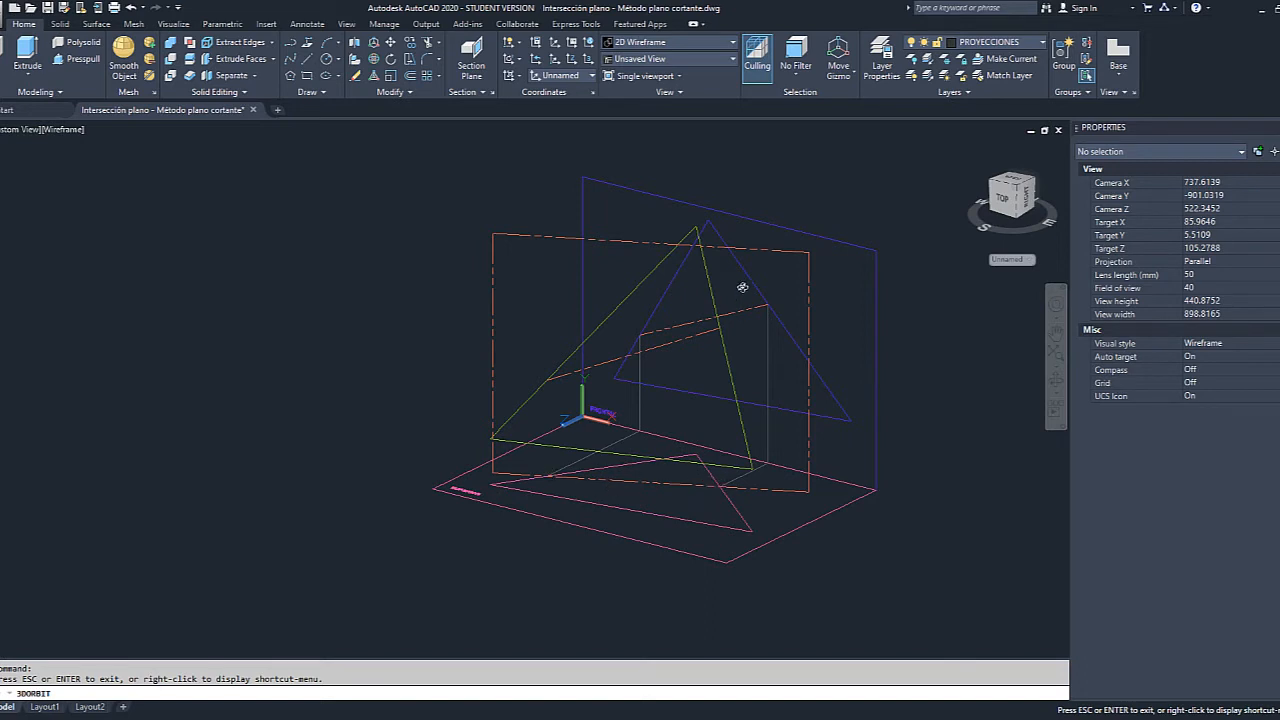
left_click_drag(748, 294, 671, 460)
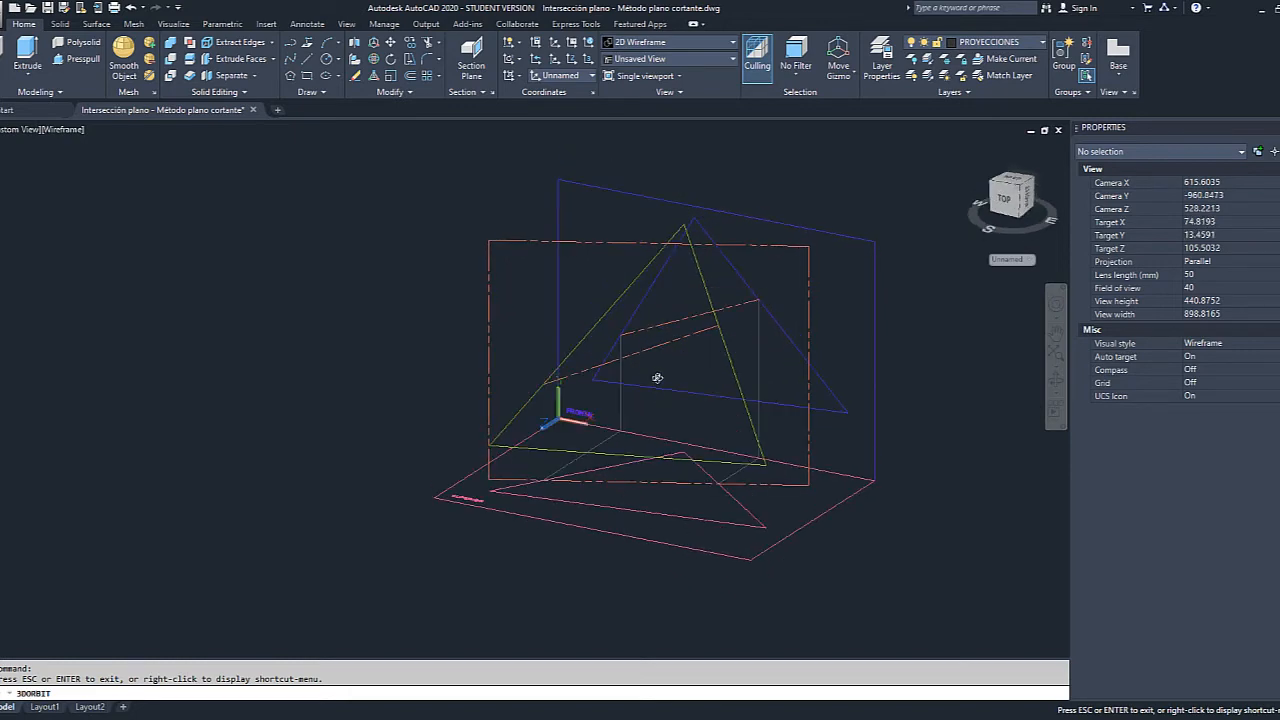
left_click_drag(657, 377, 596, 453)
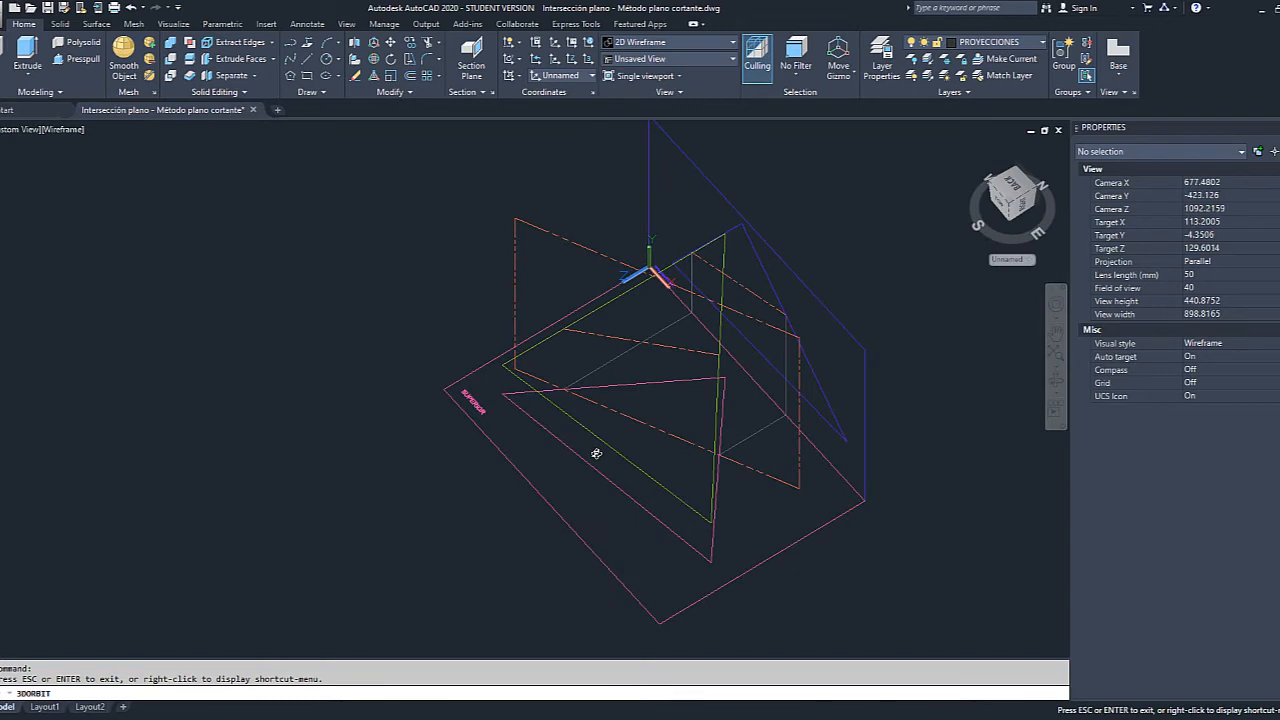
left_click_drag(596, 452, 549, 406)
left_click_drag(681, 485, 718, 458)
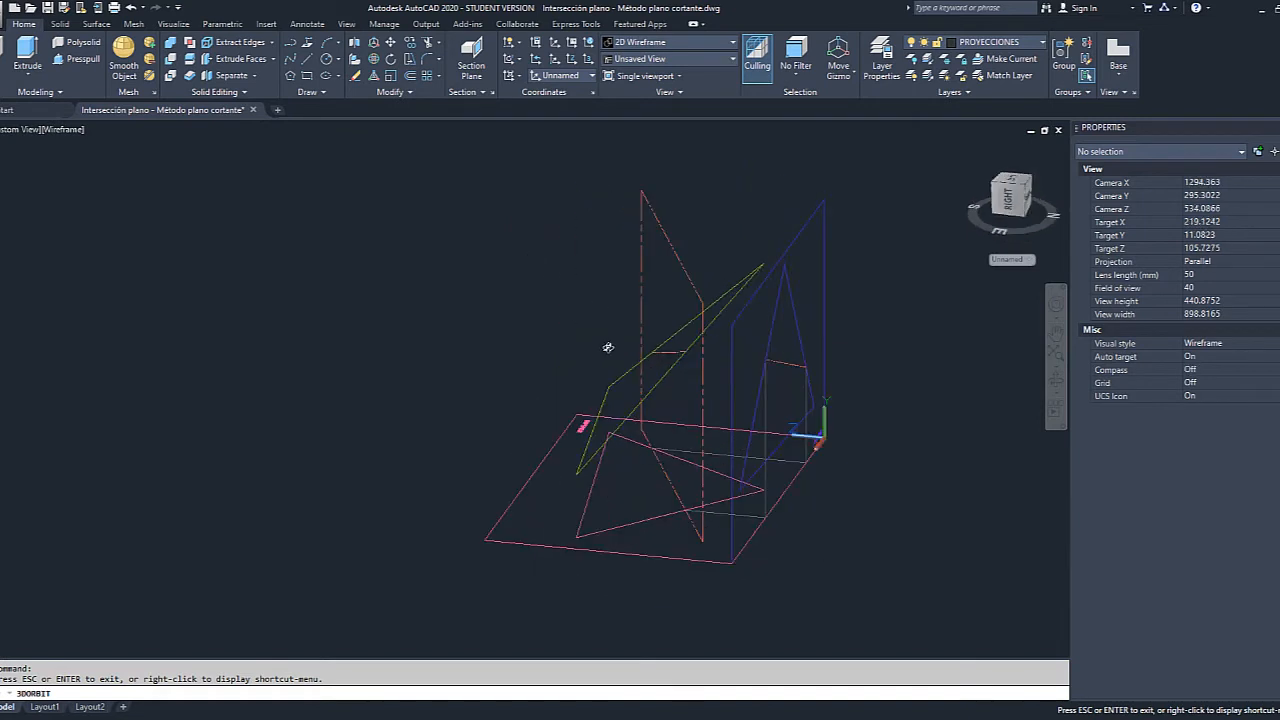
left_click_drag(672, 470, 786, 520)
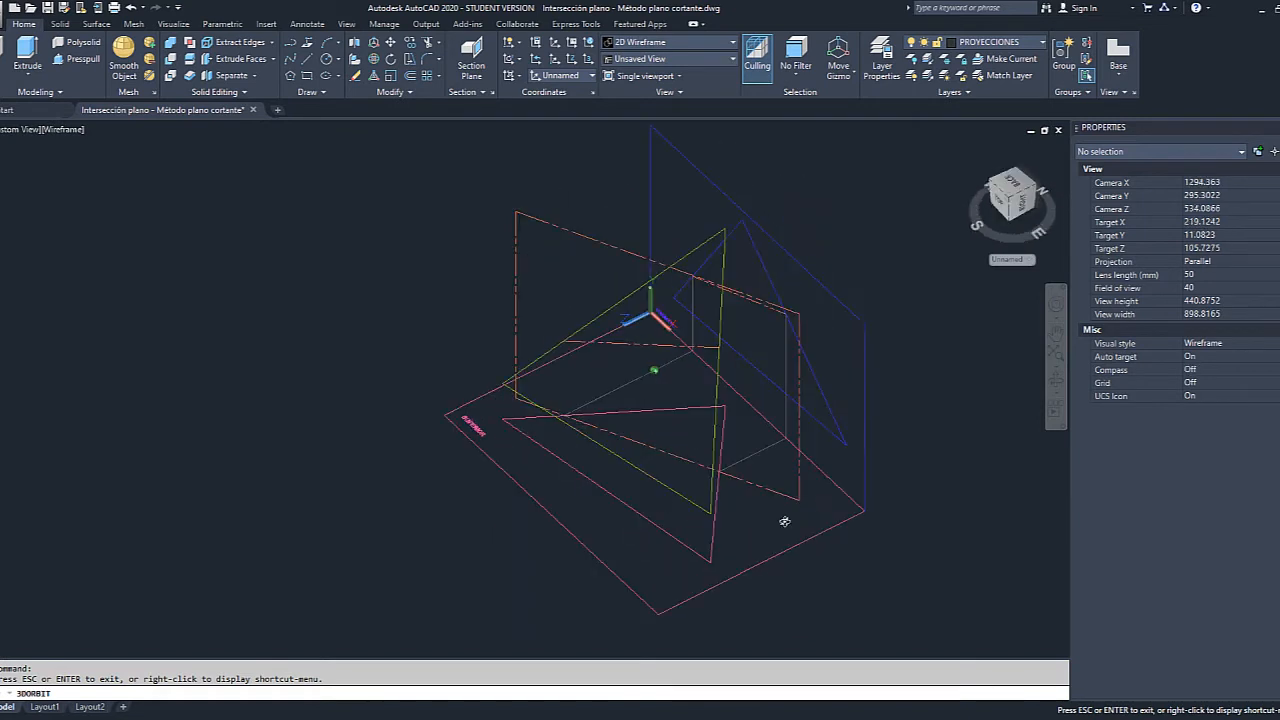
Turn off the CORTE 1 layer to hide the first cutting plane and its cut lines.
left_click(1040, 43)
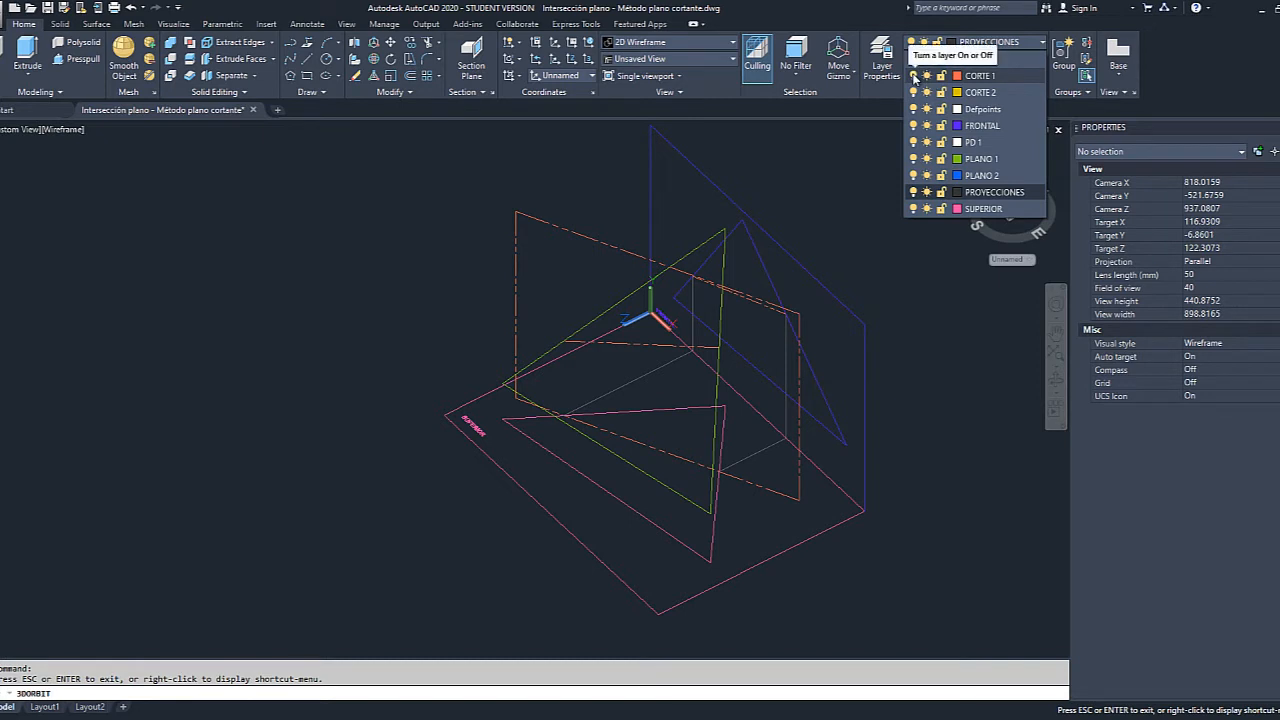
left_click(913, 76)
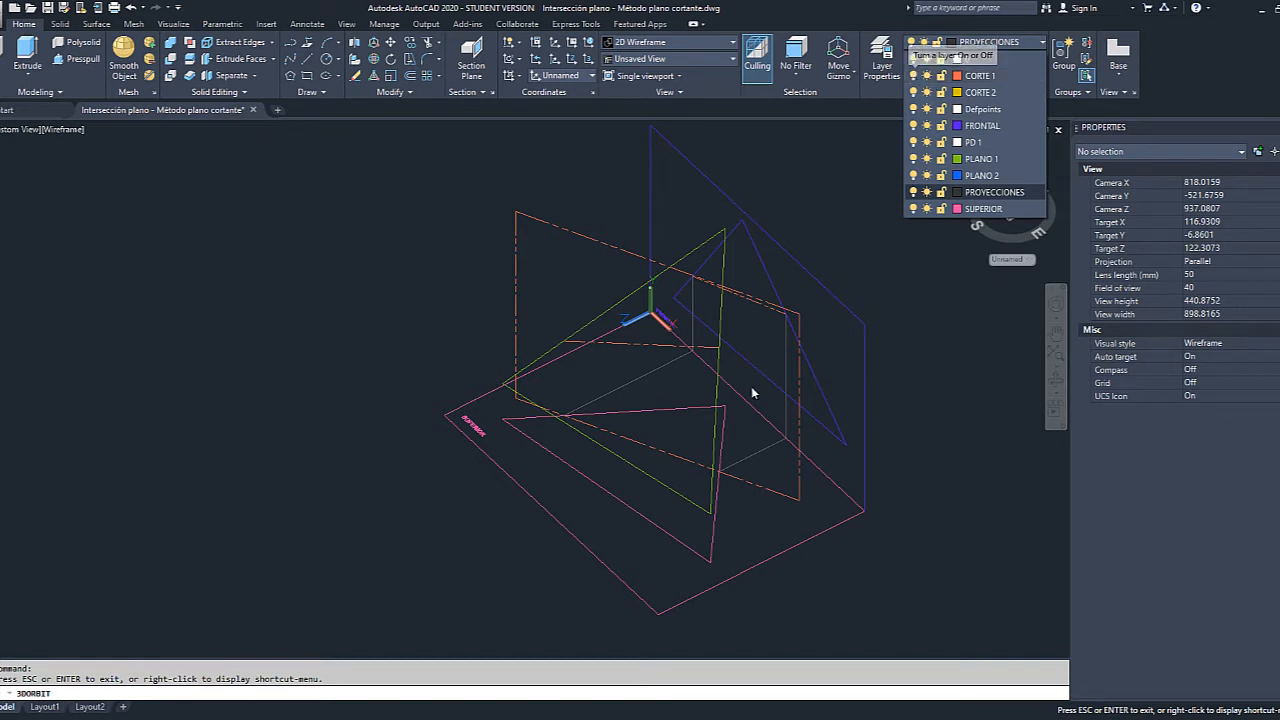
left_click(1060, 384)
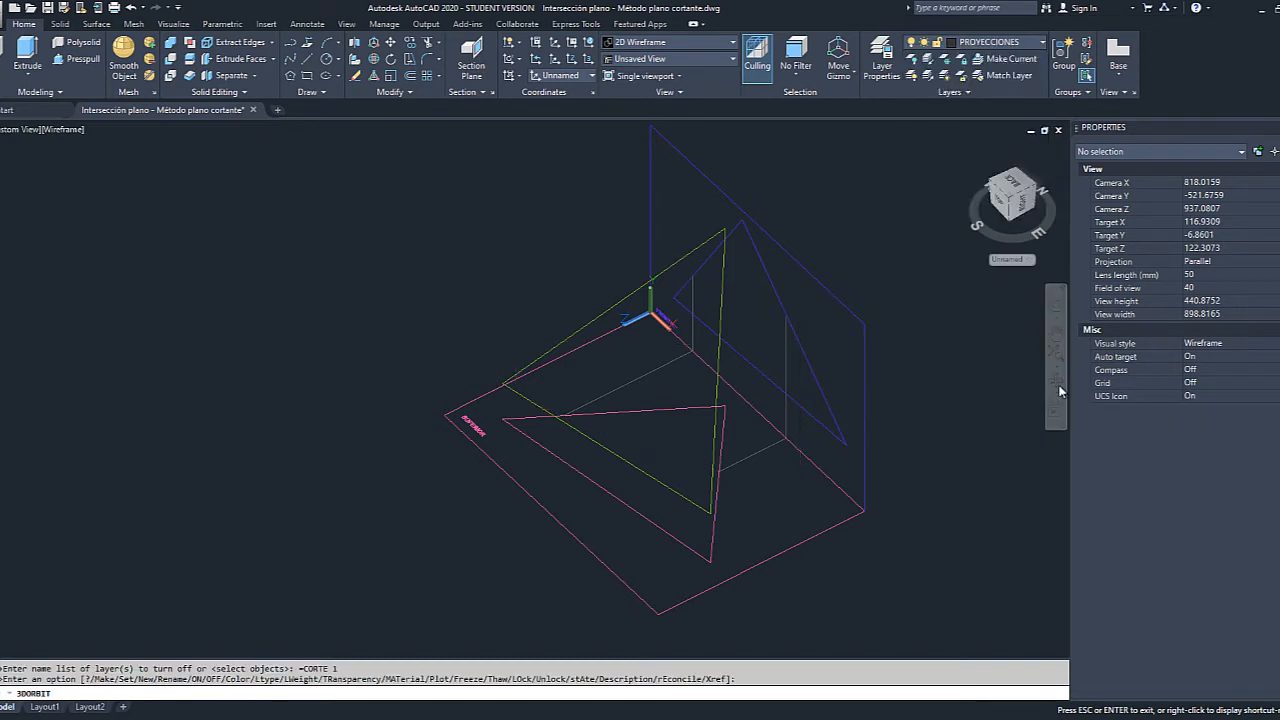
left_click_drag(749, 380, 874, 343)
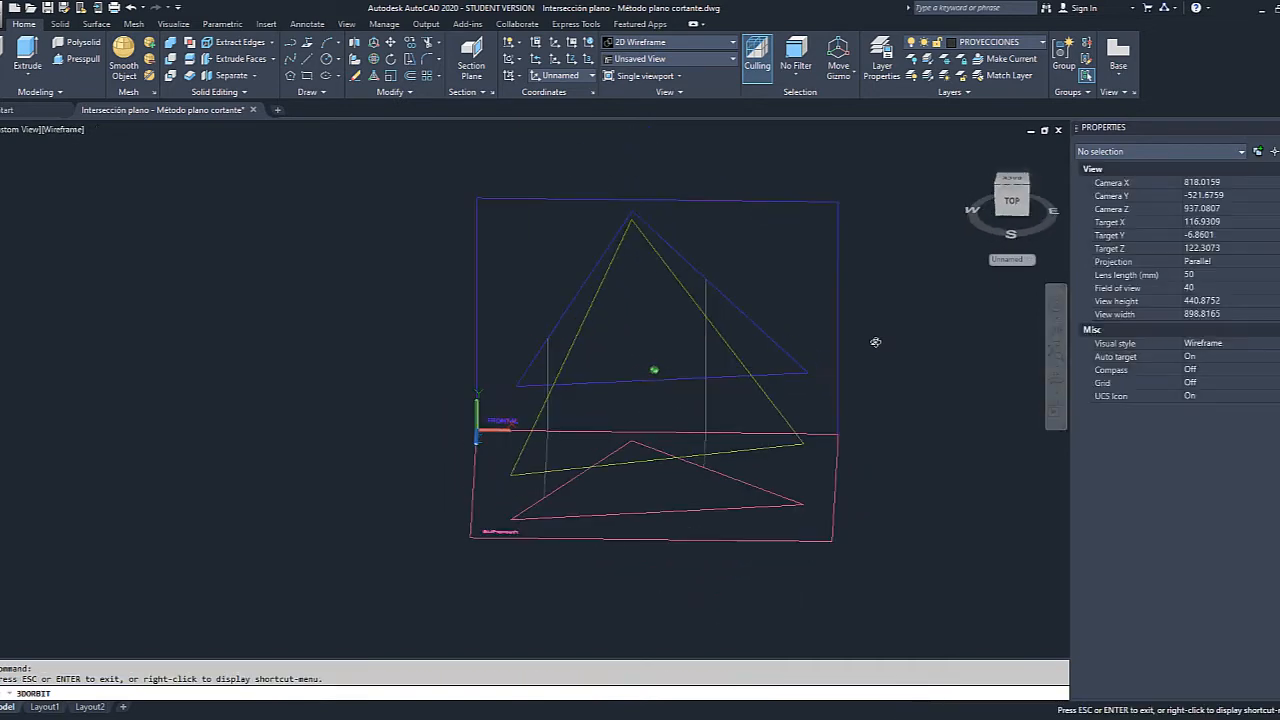
left_click_drag(551, 371, 702, 376)
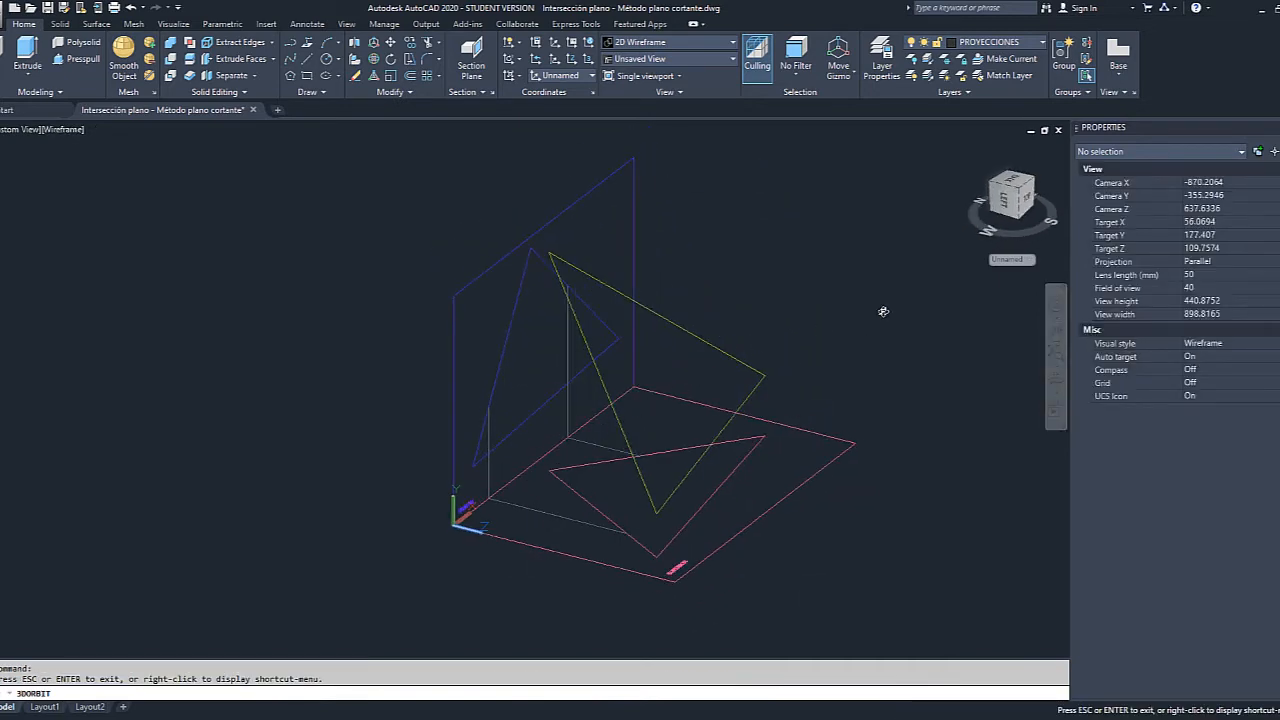
mouse_move(878, 412)
left_mouse_down()
mouse_move(691, 429)
mouse_move(646, 449)
mouse_move(637, 425)
mouse_move(669, 449)
mouse_move(629, 423)
left_mouse_up()
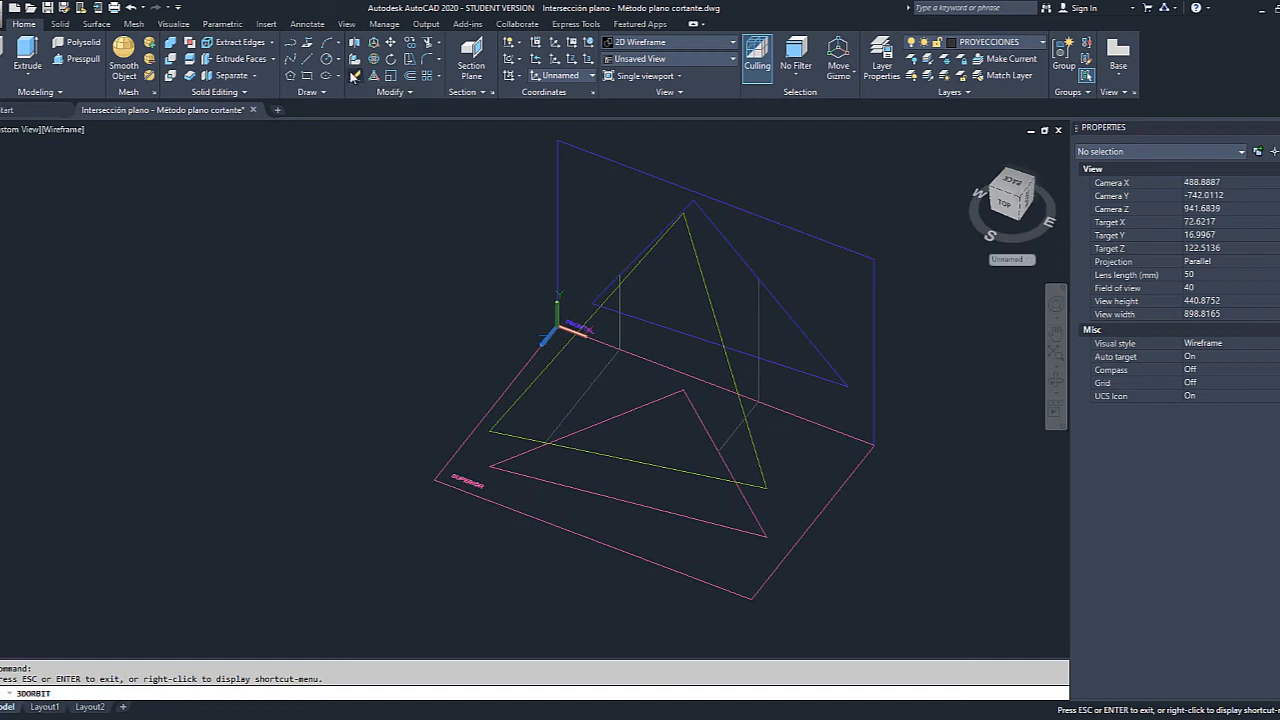
Reset the UCS to the World coordinate system.
left_click(308, 64)
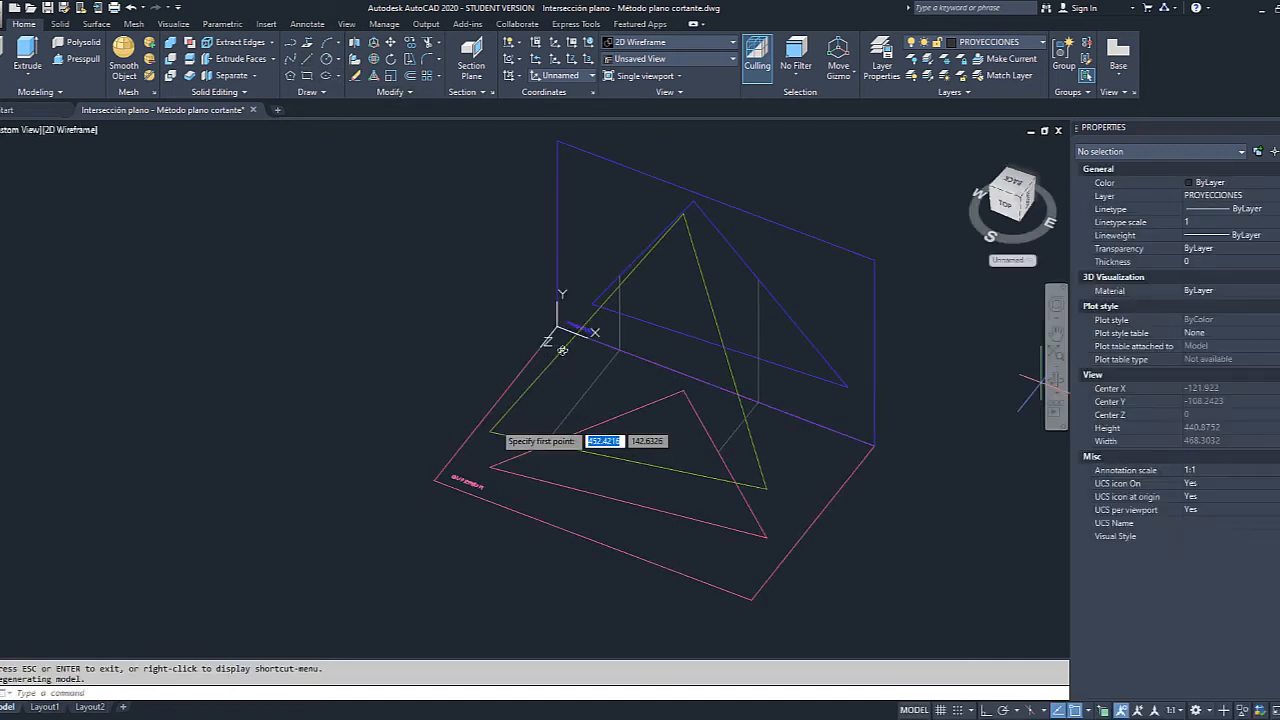
key("Escape")
type("ucs")
key("Return")
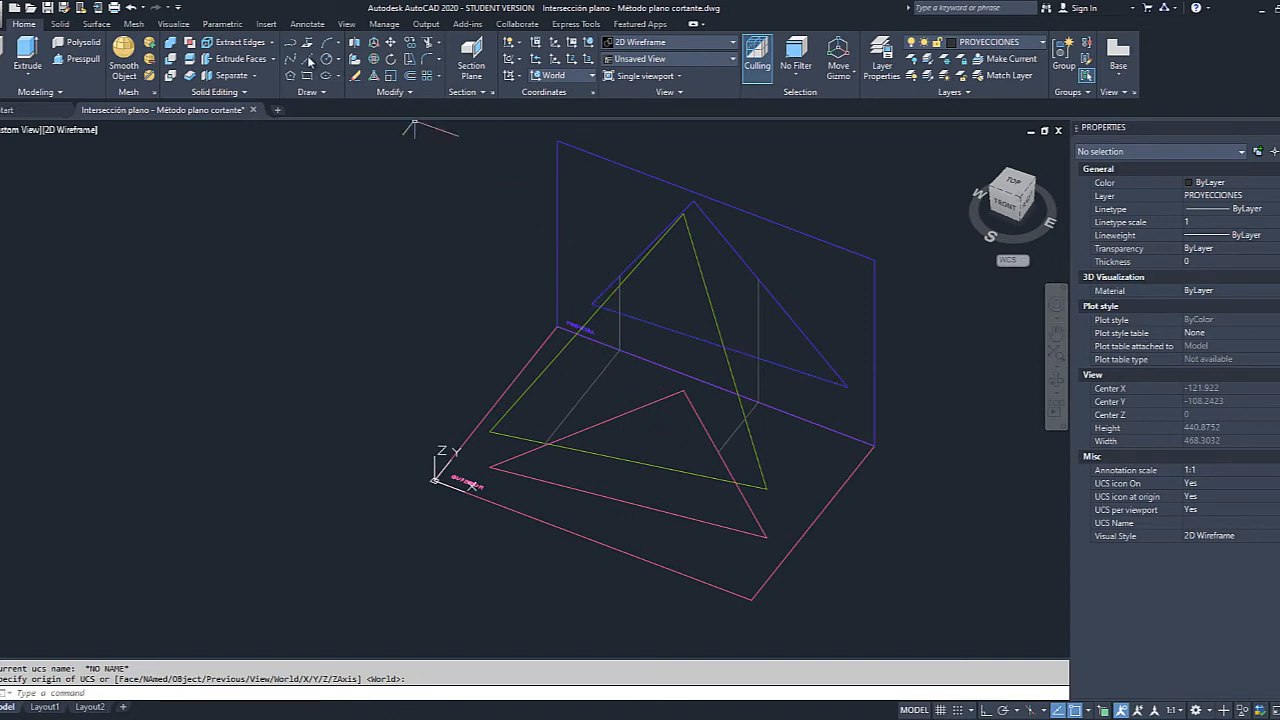
scroll(614, 391, "up", 2)
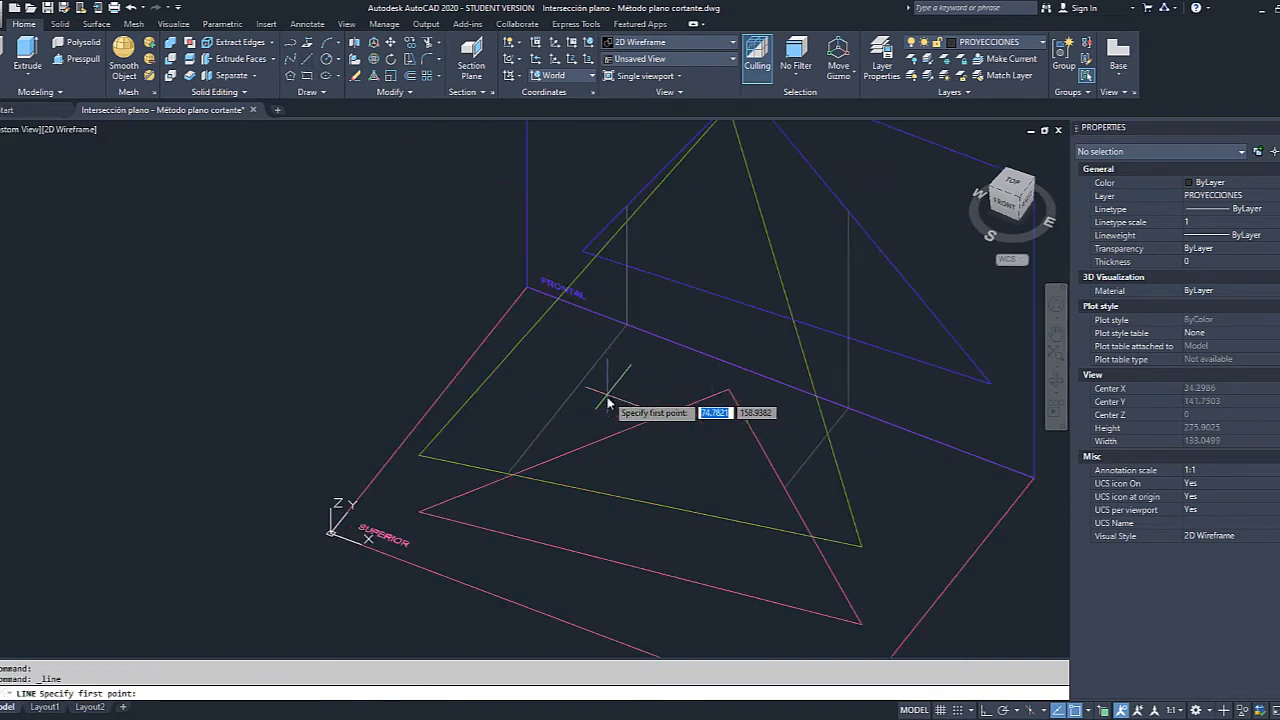
middle_click_drag(634, 387, 583, 326)
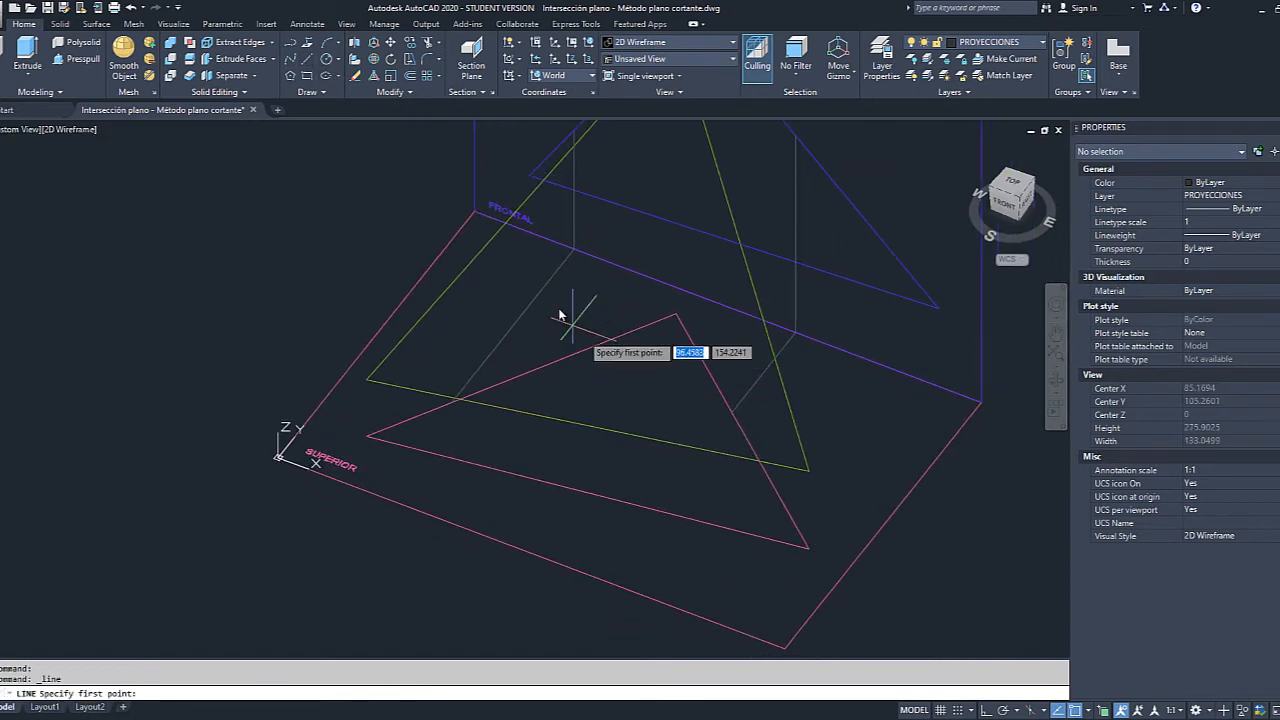
left_click(527, 267)
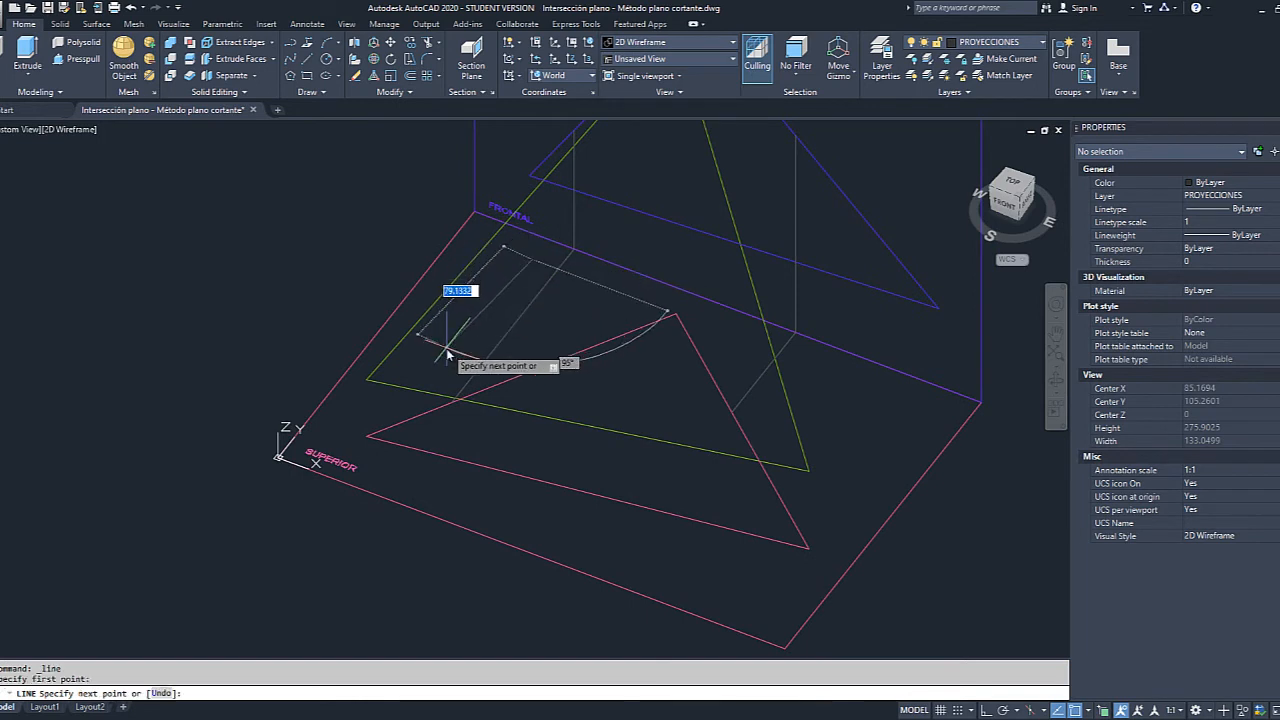
key("Escape")
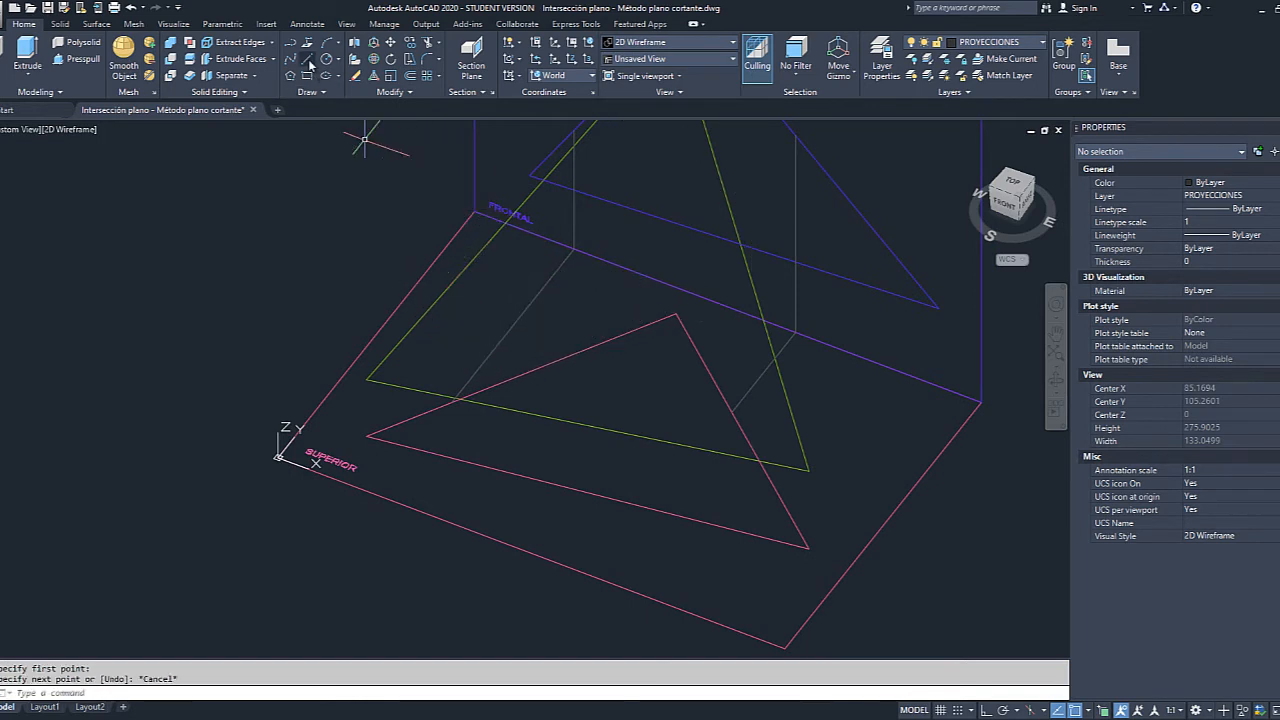
Draw a second triangle with lines on the SUPERIOR plane, crossing the pink one, with a short side about 68 and closing side about 240.
left_click(307, 61)
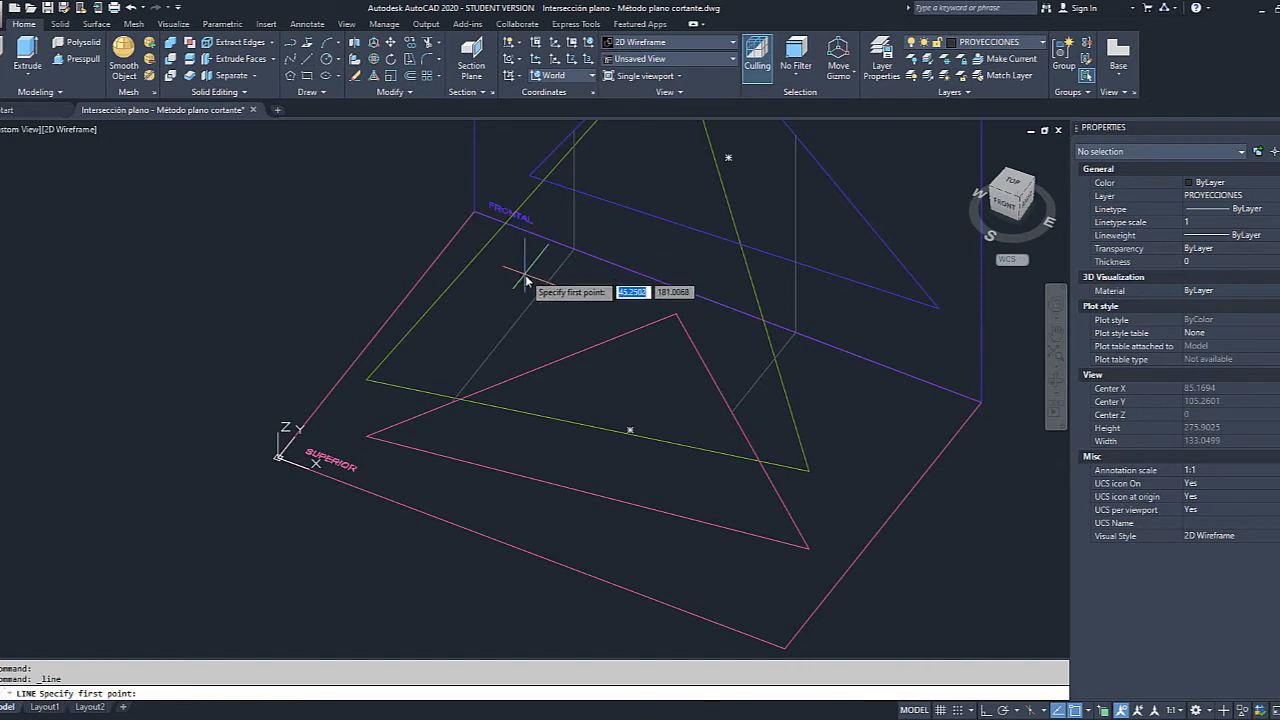
left_click(508, 265)
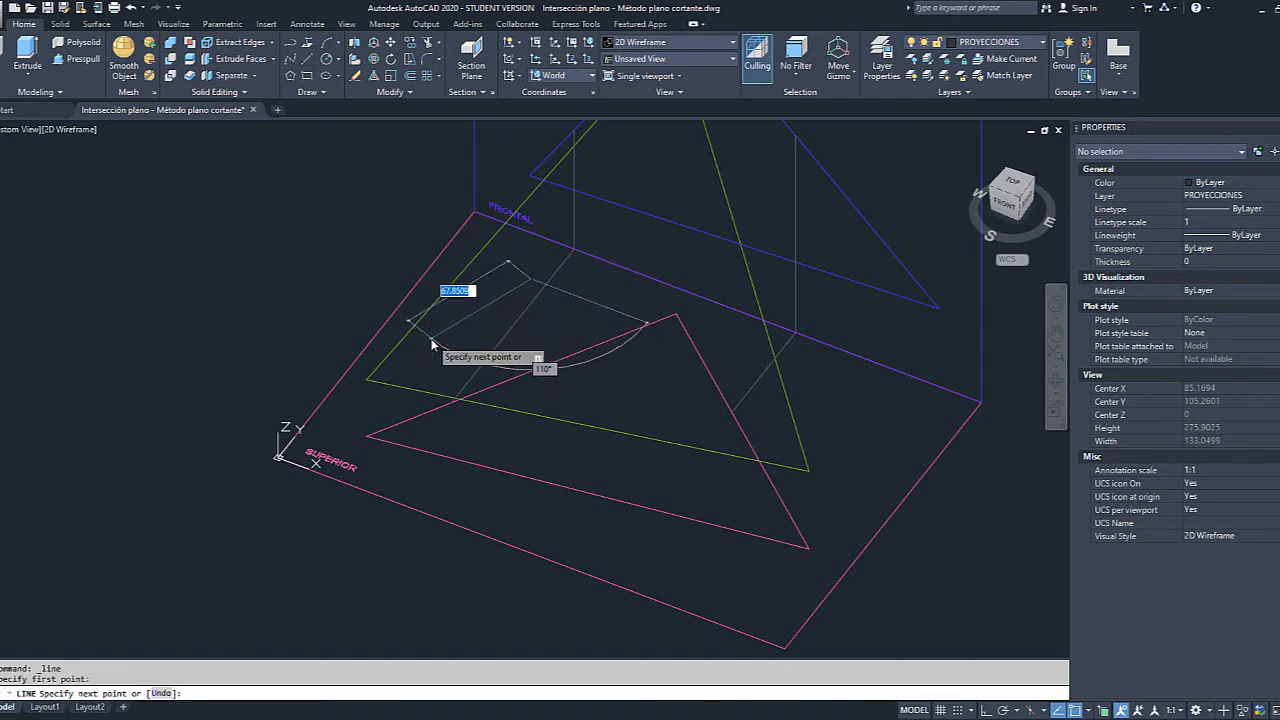
left_click(431, 342)
left_click(692, 577)
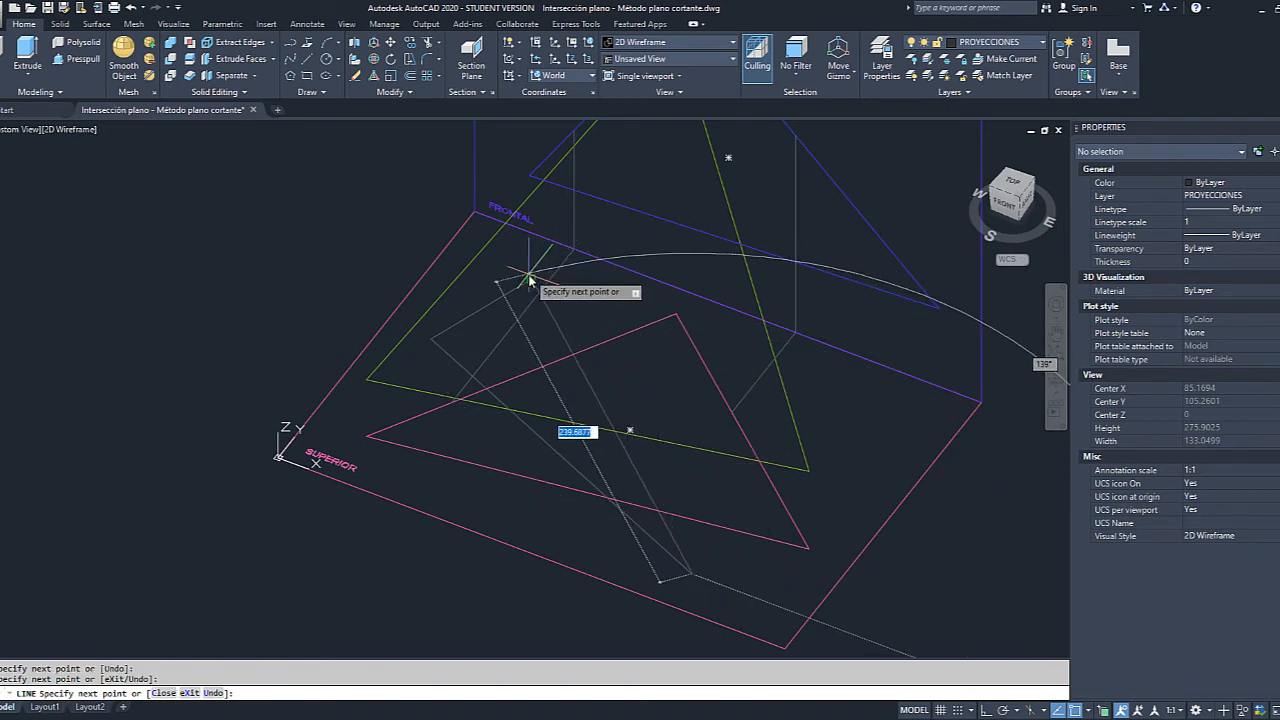
key("Escape")
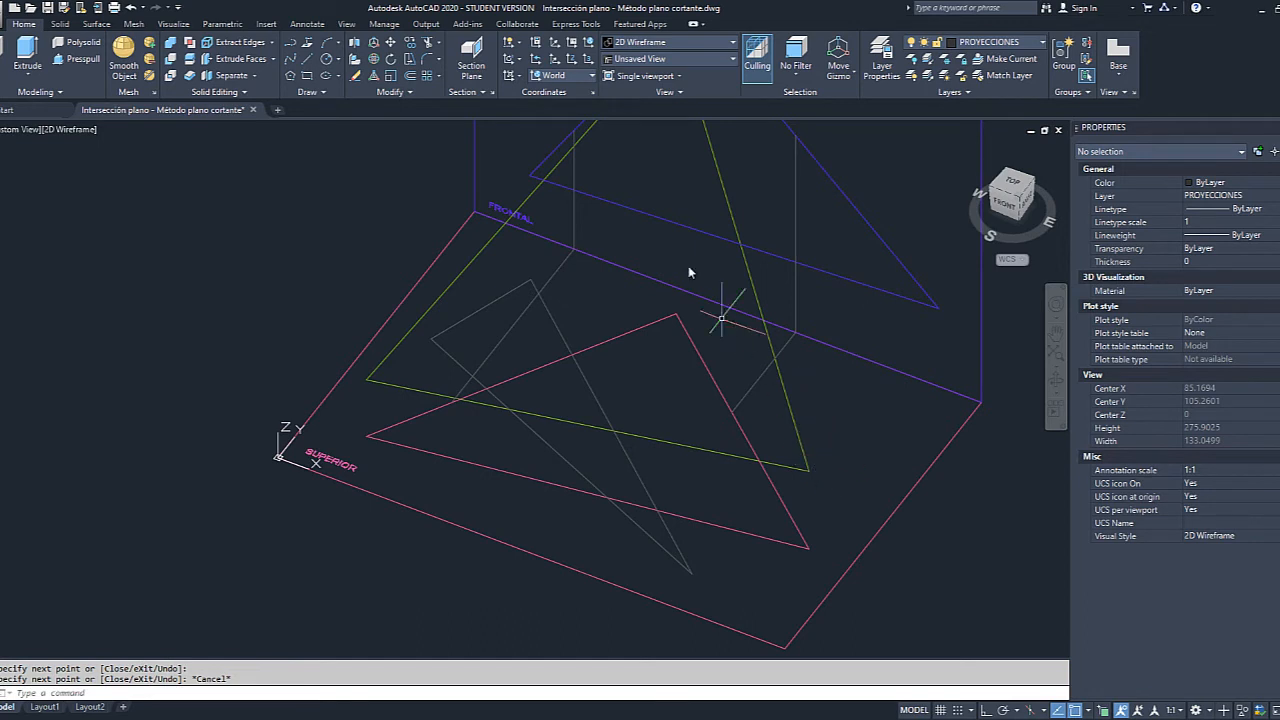
Examine the new gray triangle on the SUPERIOR plane from several 3D viewpoints.
mouse_move(688, 266)
middle_mouse_down()
mouse_move(690, 277)
mouse_move(643, 229)
middle_mouse_up()
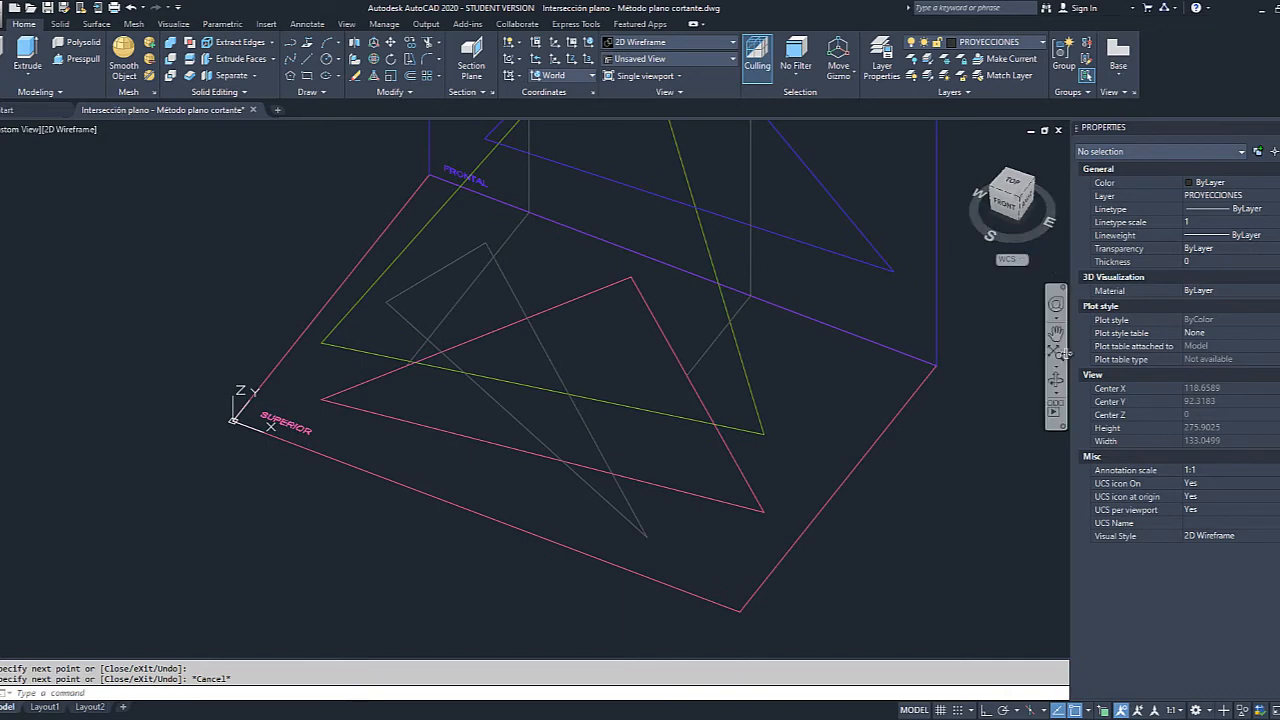
mouse_move(803, 372)
middle_mouse_down("shift")
mouse_move(790, 318)
mouse_move(903, 334)
mouse_move(457, 297)
mouse_move(367, 243)
middle_mouse_up("shift")
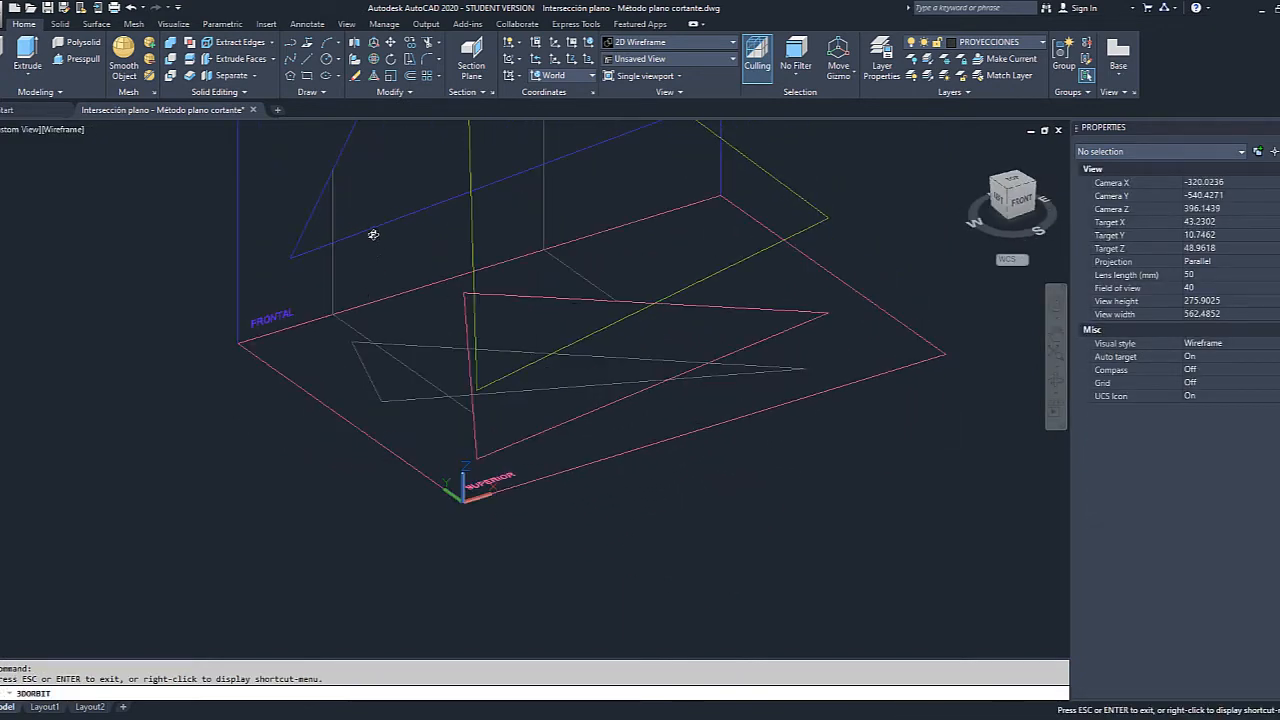
middle_click_drag(833, 227, 839, 388, "shift")
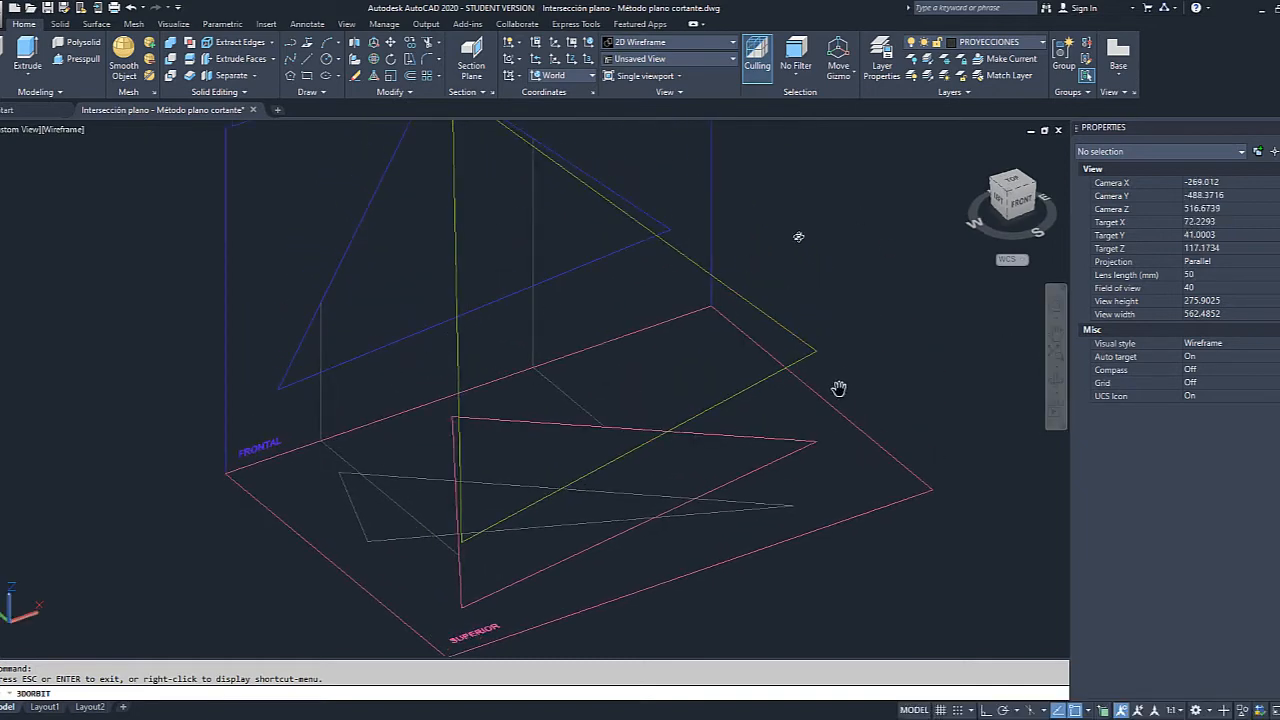
left_click(1056, 380)
left_click_drag(934, 363, 801, 363)
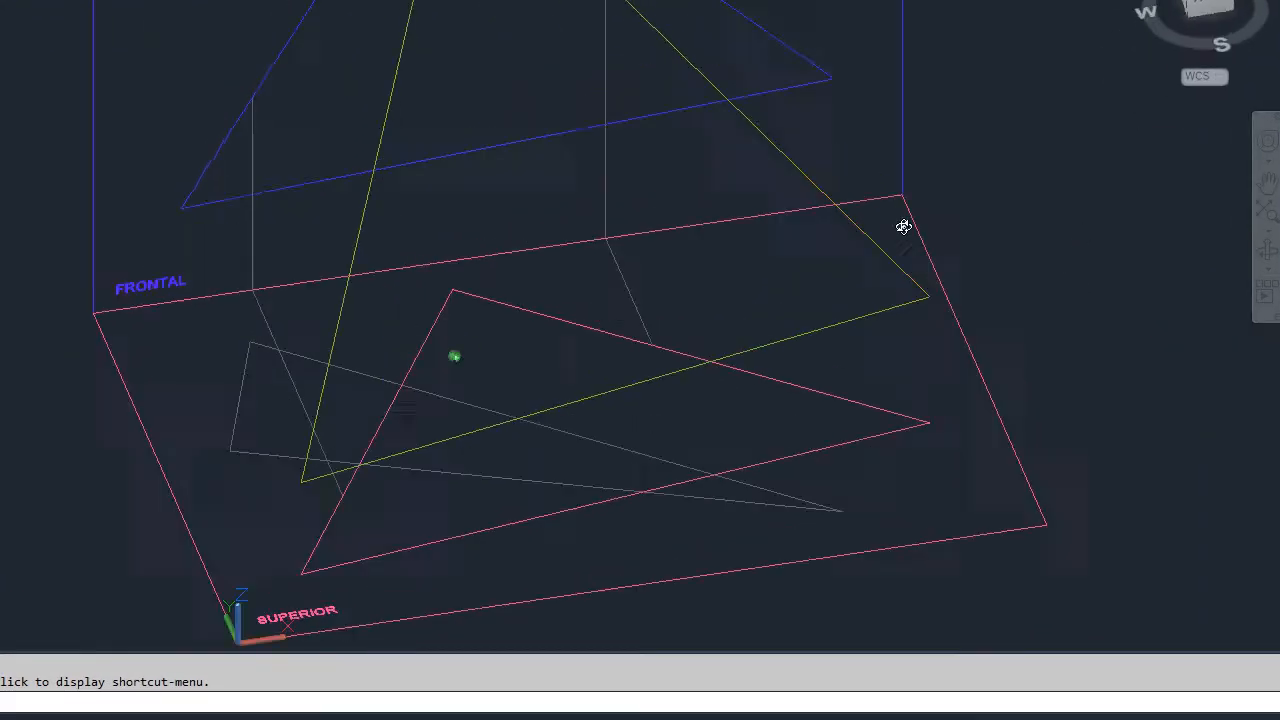
left_click_drag(903, 227, 857, 237)
key("Escape")
Start a line directly above the gray triangle's corner nearest the SUPERIOR plane's west edge, using the .xy filter with Z 40.
type("l")
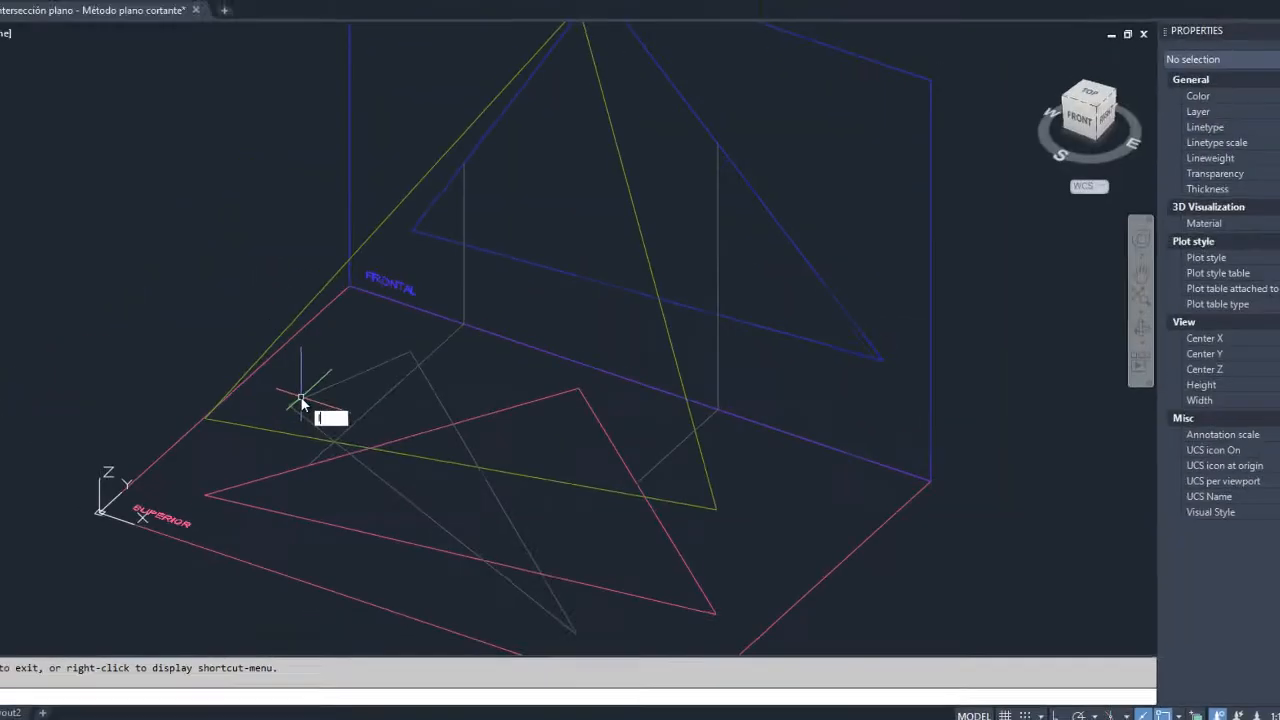
key("Return")
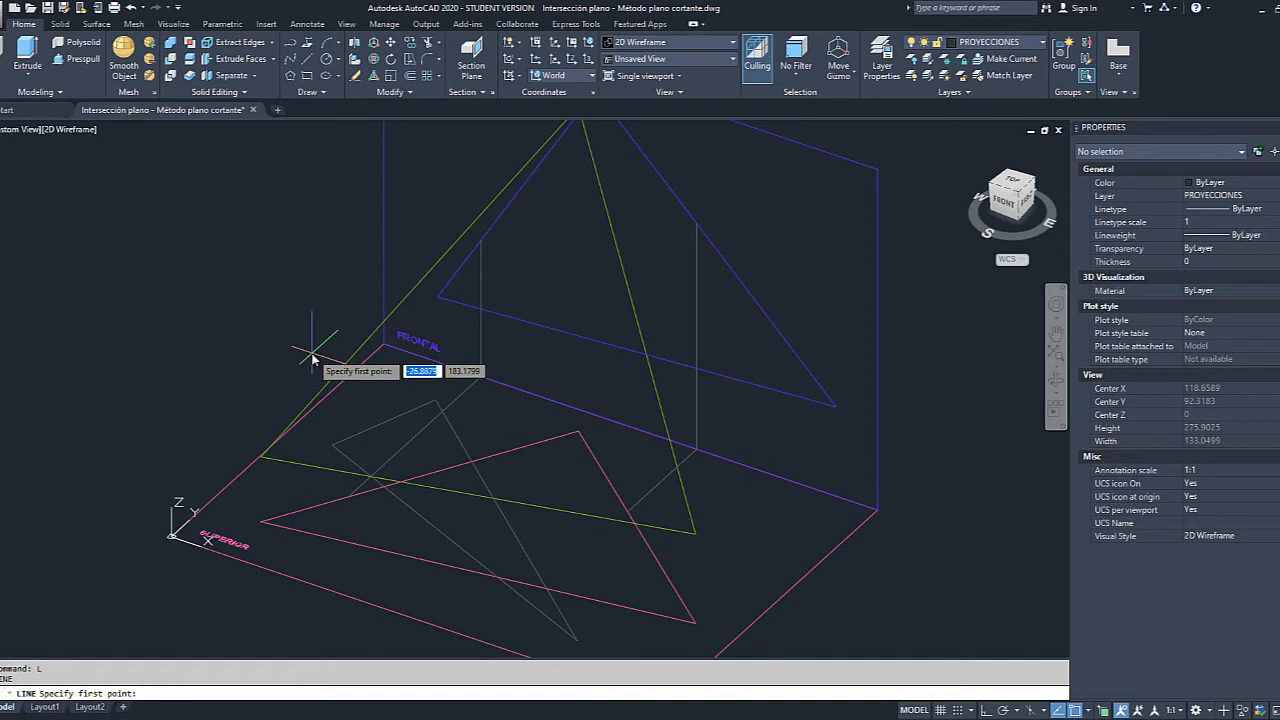
type("xy")
key("Return")
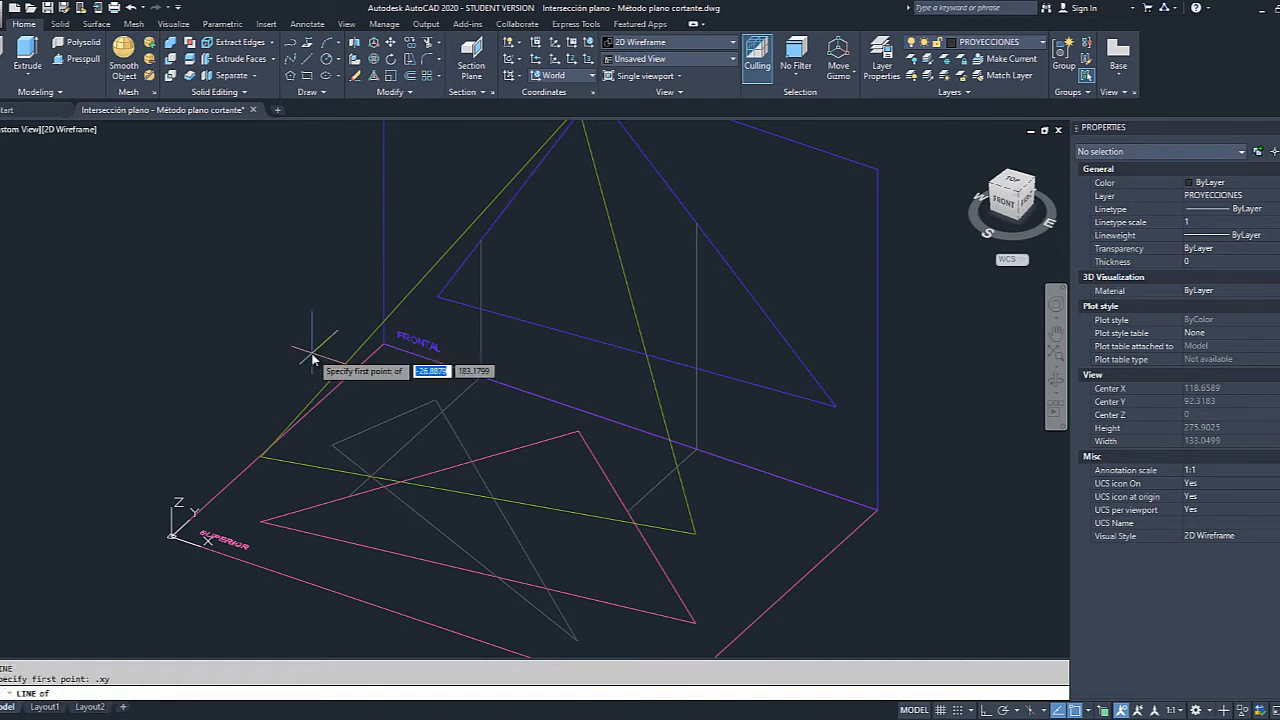
left_click(333, 448)
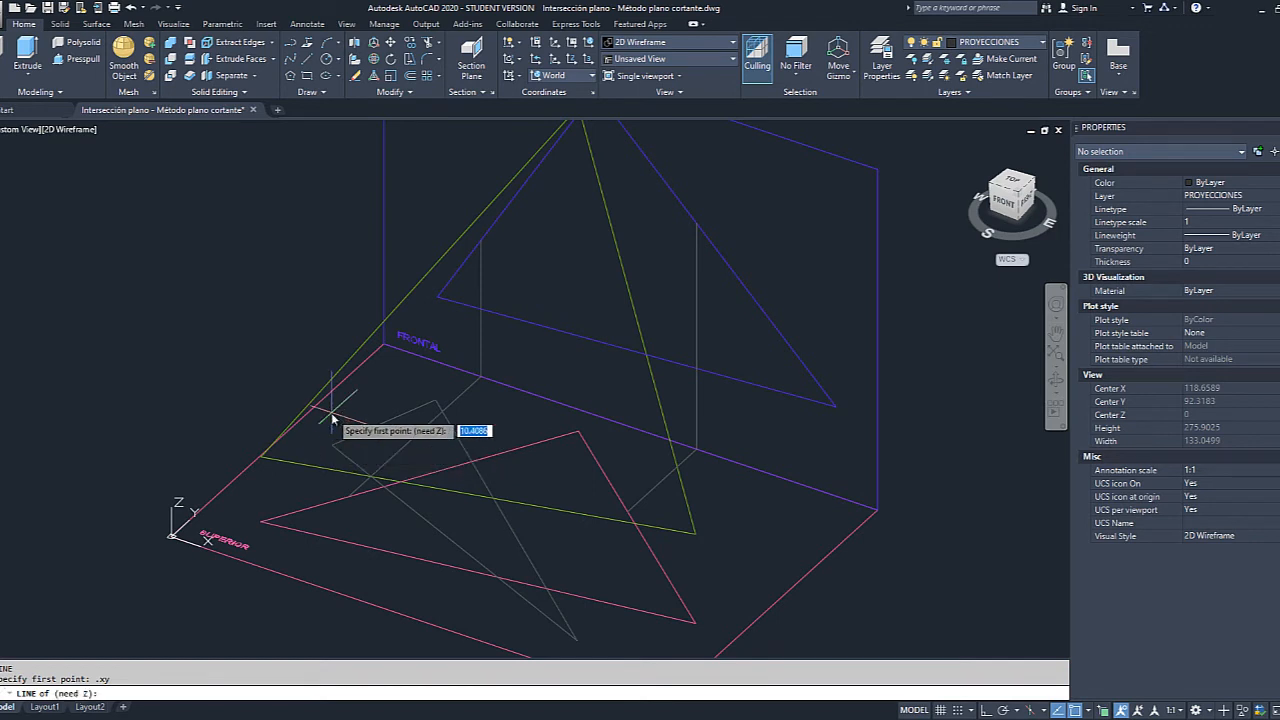
type("40")
key("Return")
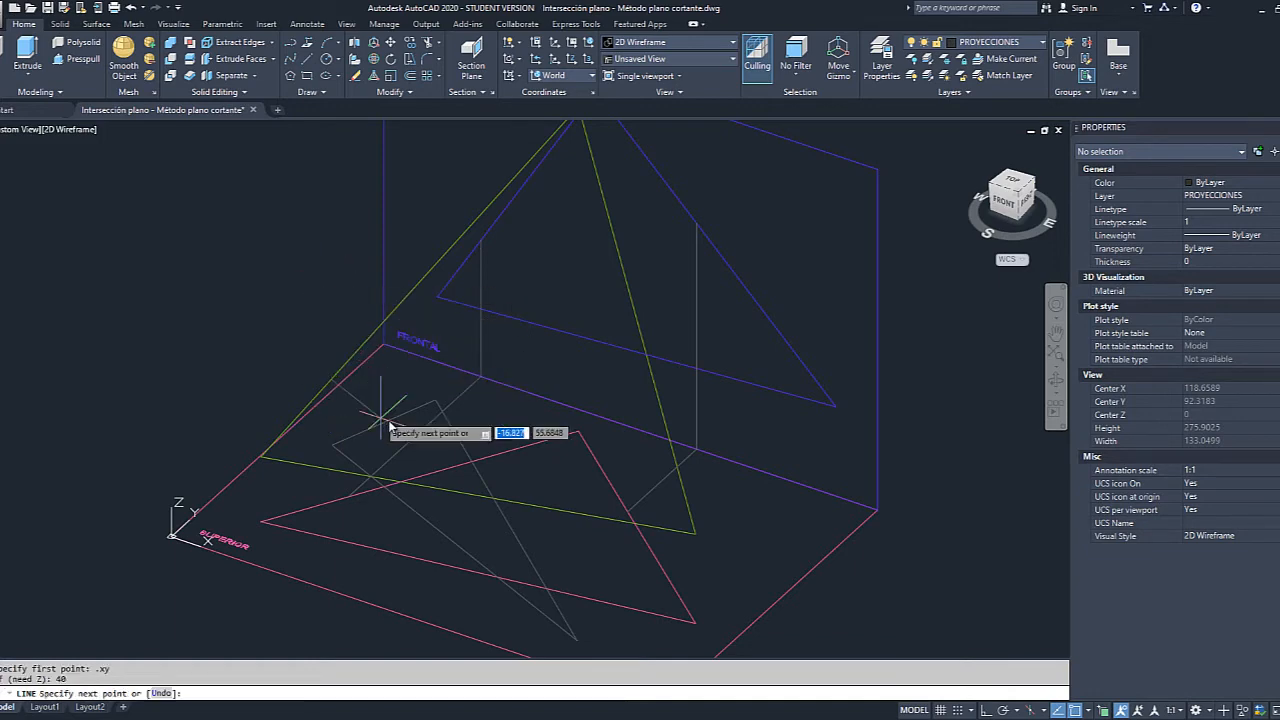
Continue the line to a point above the gray triangle's corner nearest the FRONTAL plane, using the .xy filter with Z 100.
left_click(1057, 385)
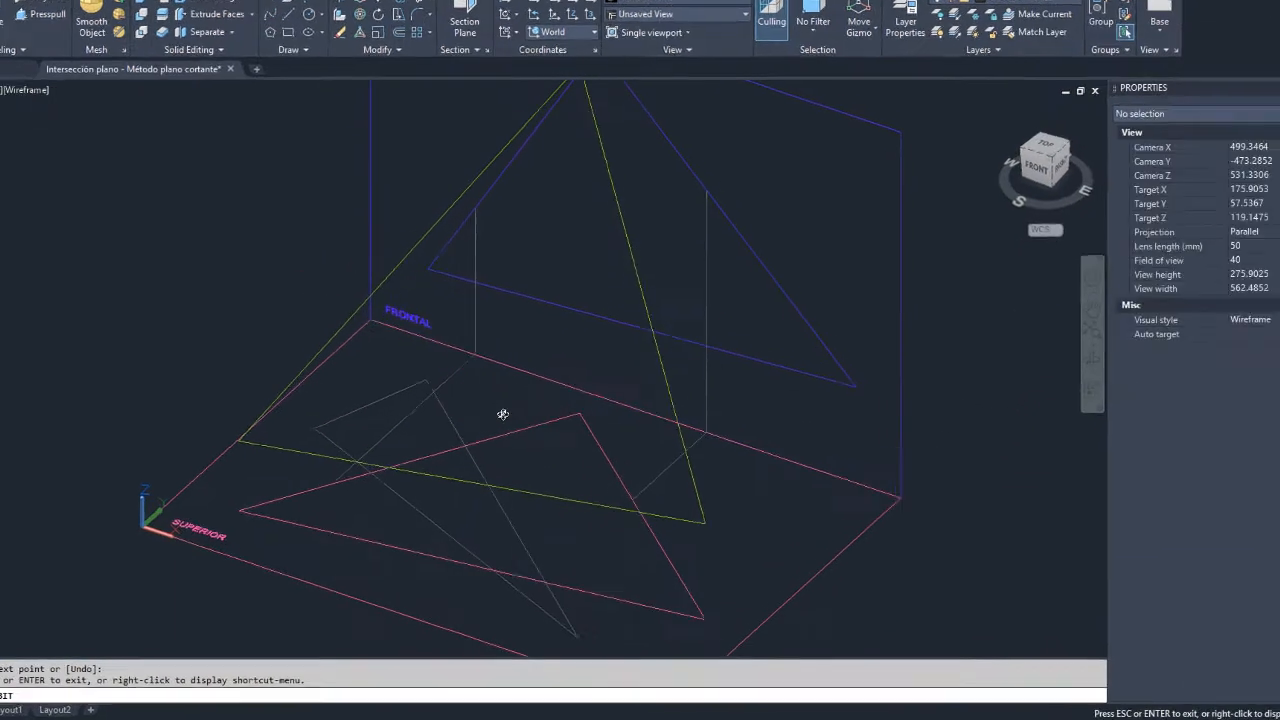
left_click_drag(507, 431, 612, 441)
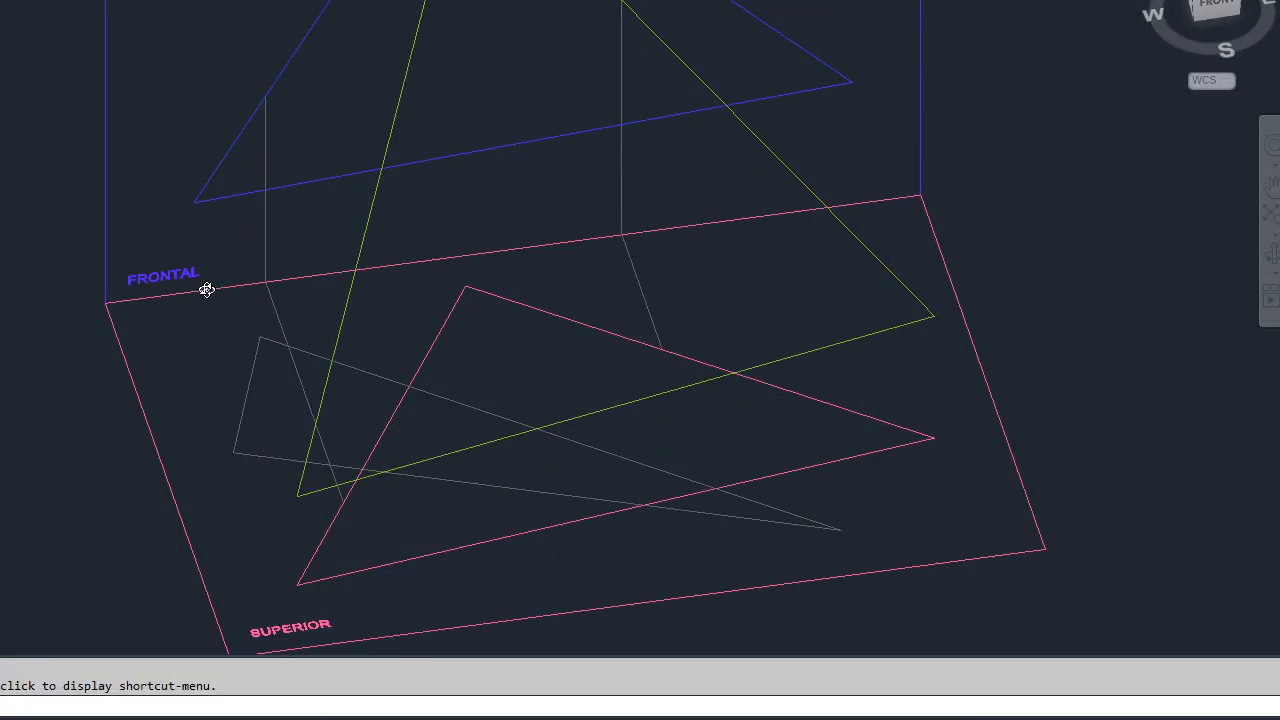
key("Escape")
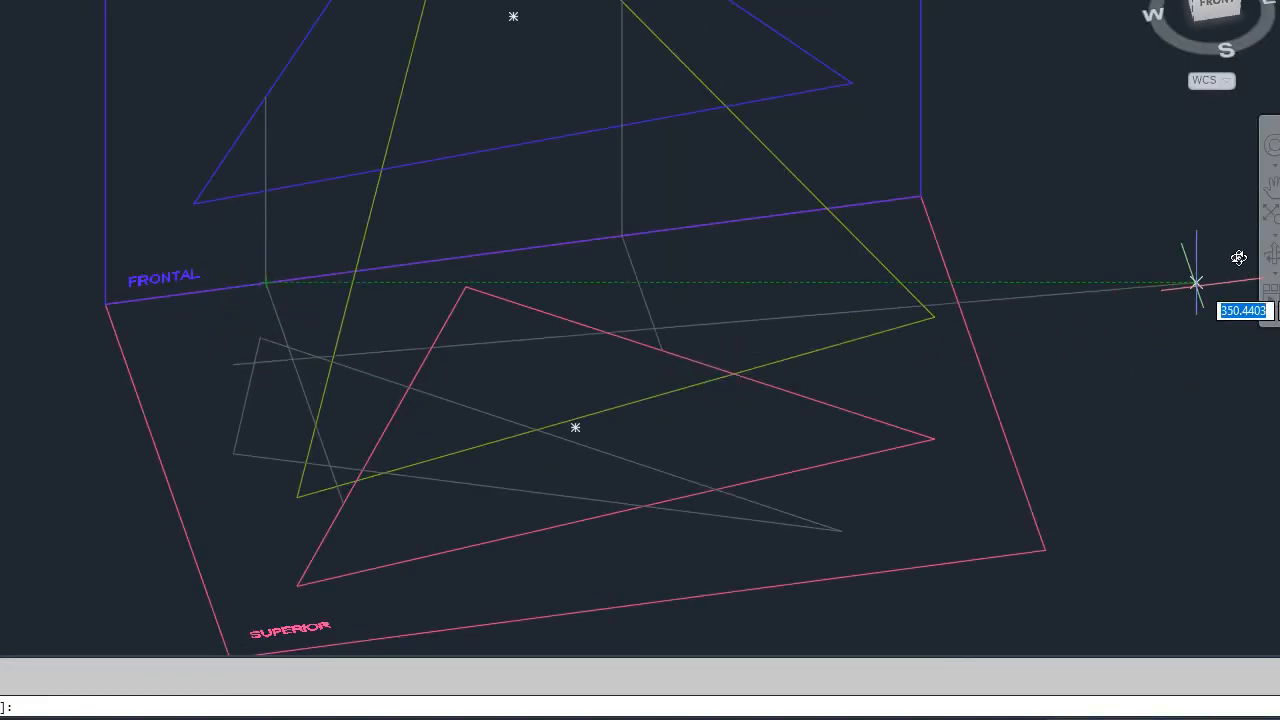
left_click(1271, 252)
left_click_drag(840, 330, 460, 246)
key("Escape")
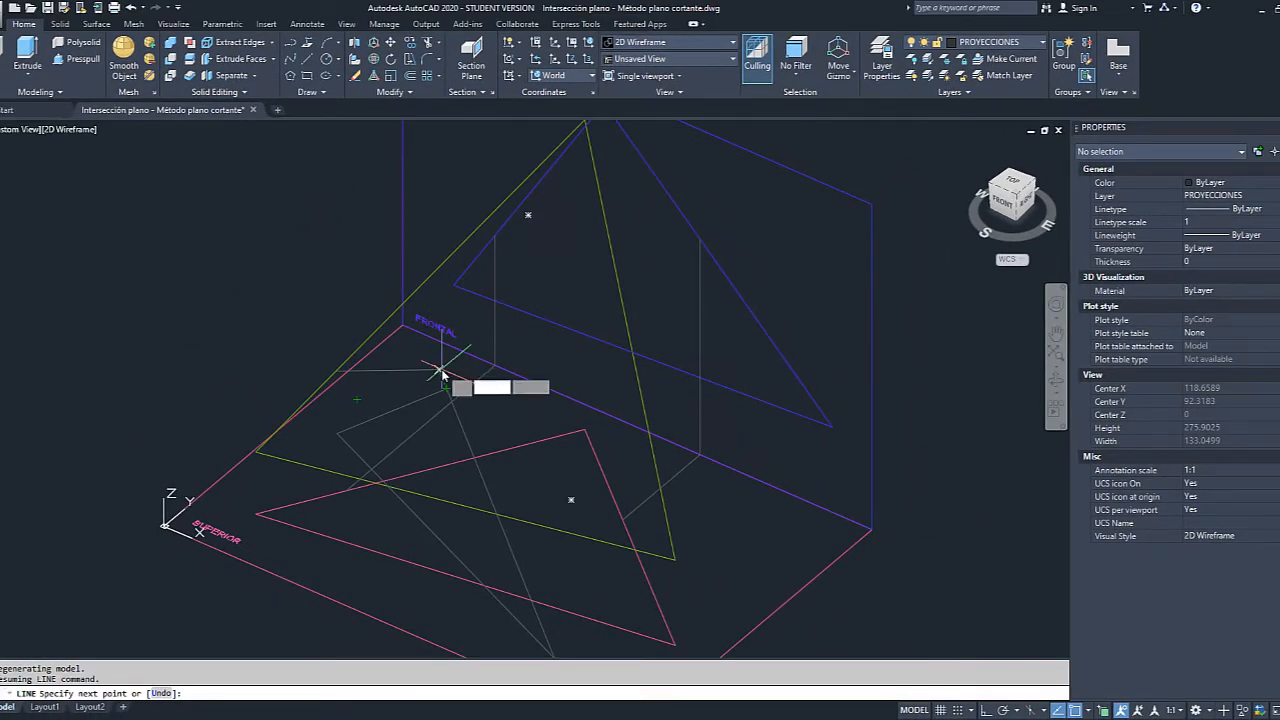
key("Return")
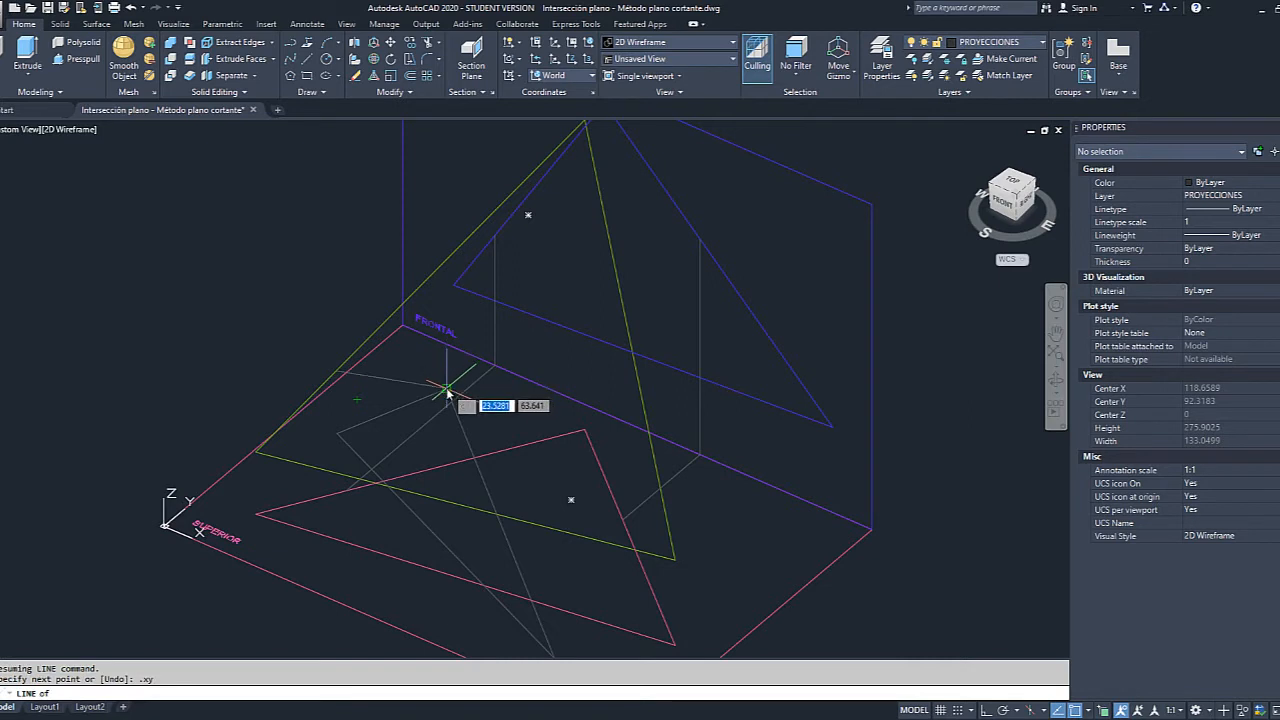
left_click(447, 392)
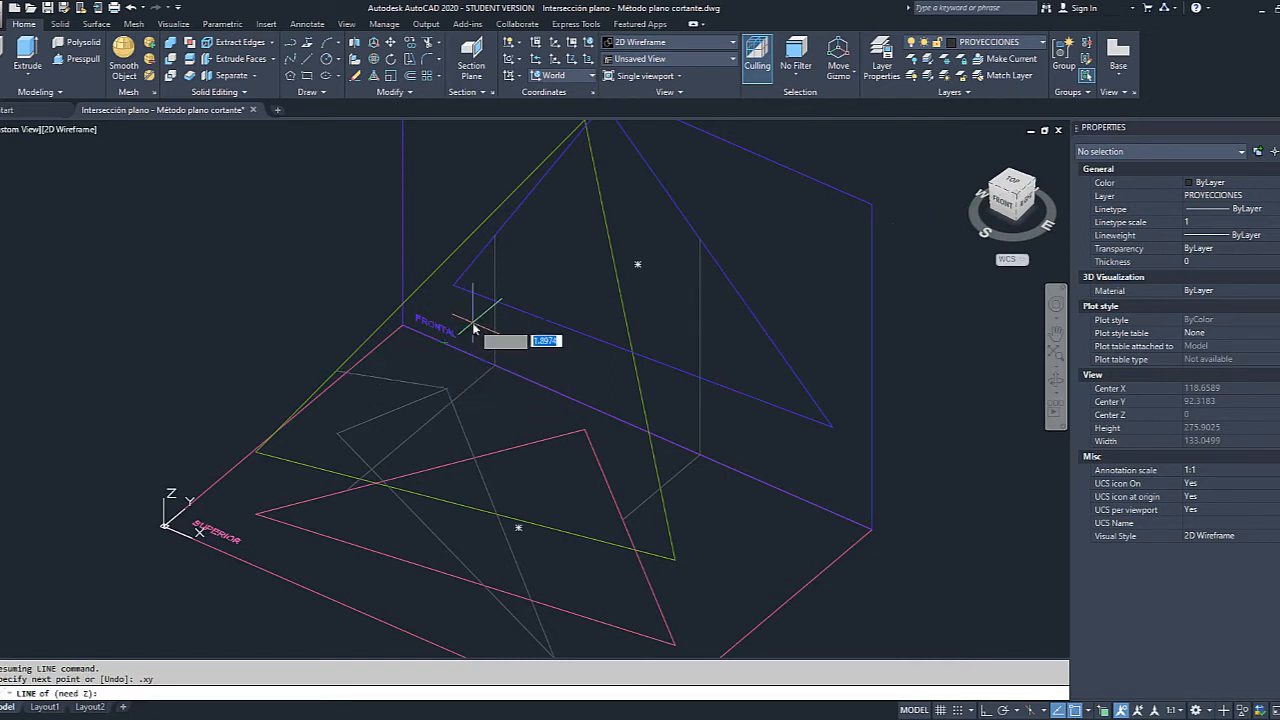
key("Return")
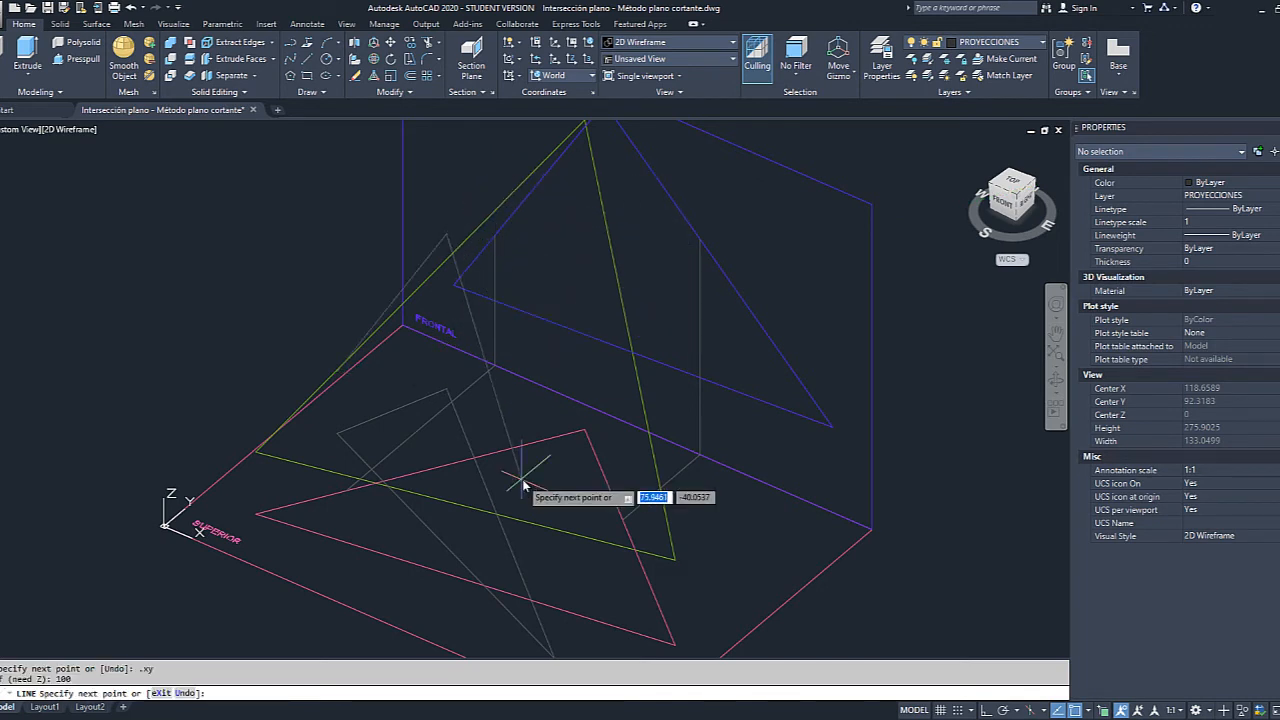
Add the third vertex above the gray triangle's far pointed corner using the .xy filter with Z 200, and close the inclined triangle.
type(".xy")
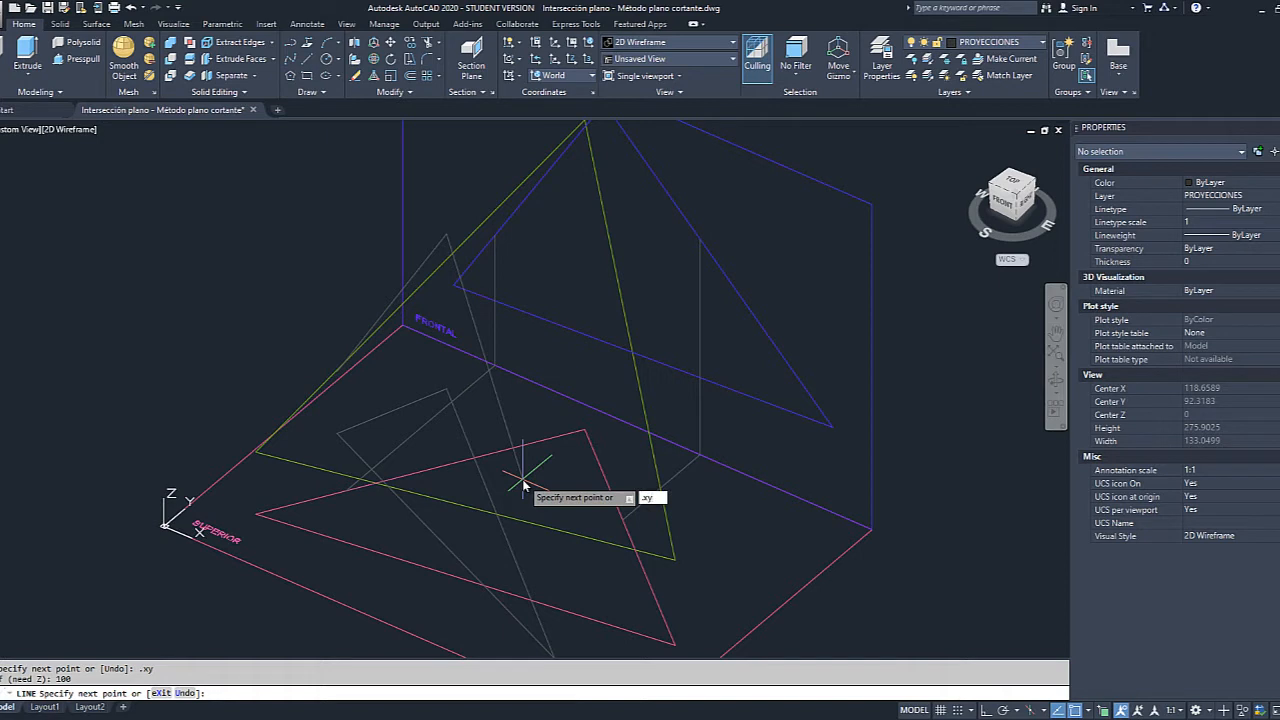
key("Return")
middle_click_drag(568, 582, 479, 505)
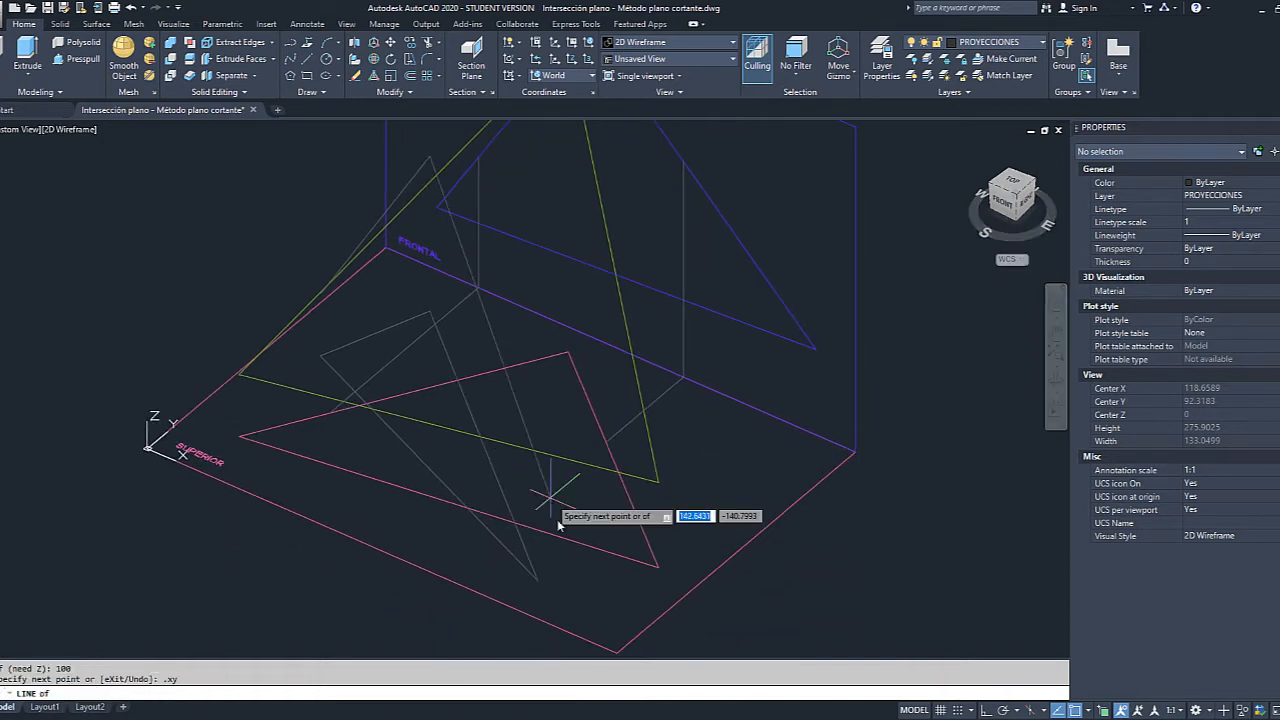
left_click(537, 586)
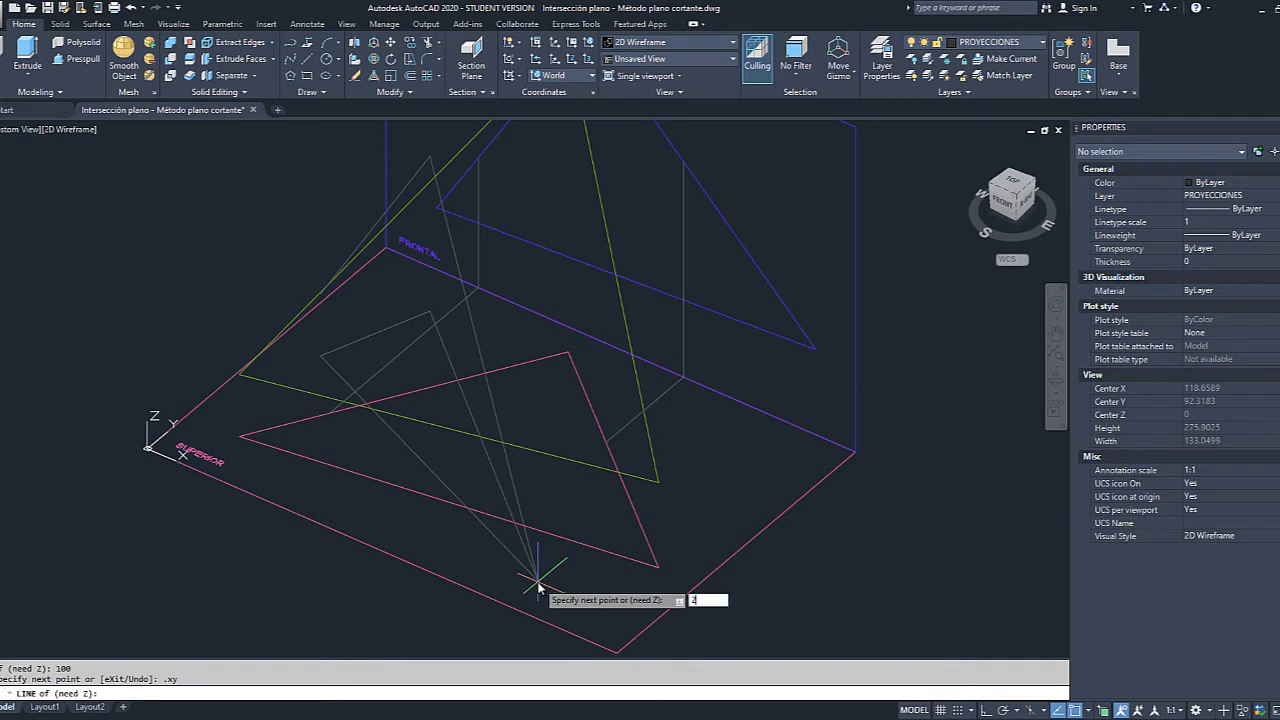
type("200")
key("Return")
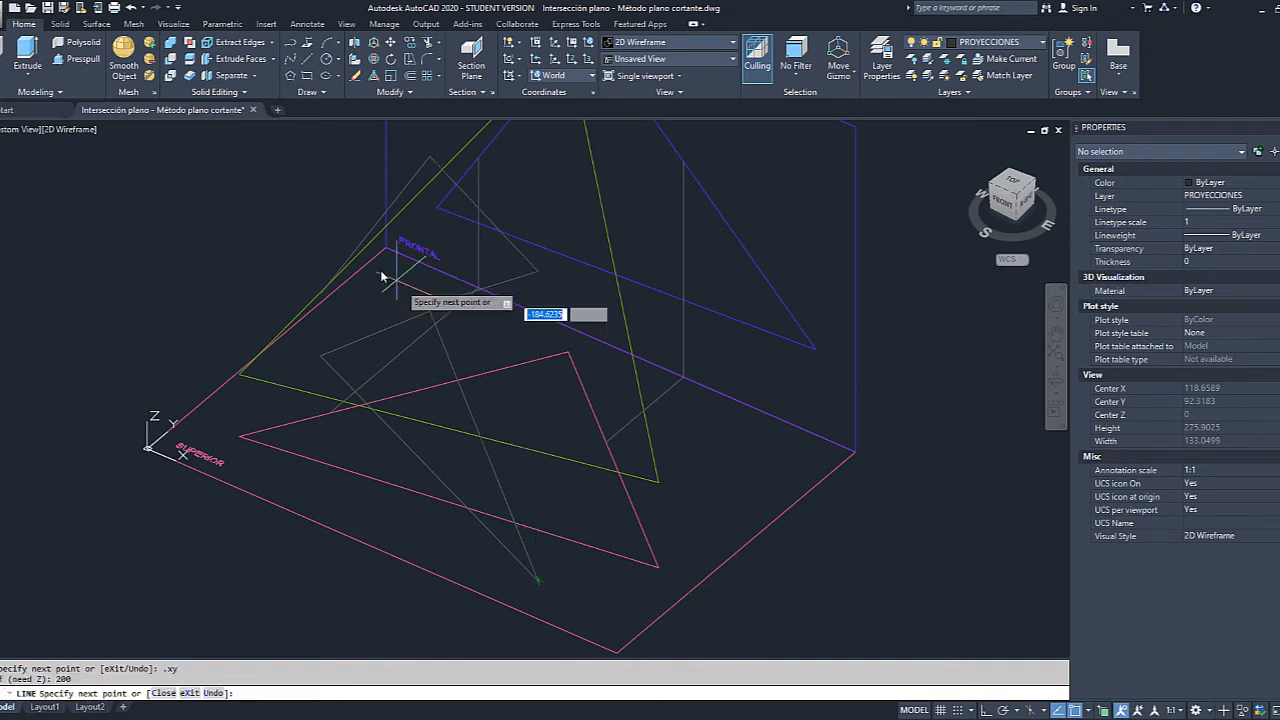
type("c")
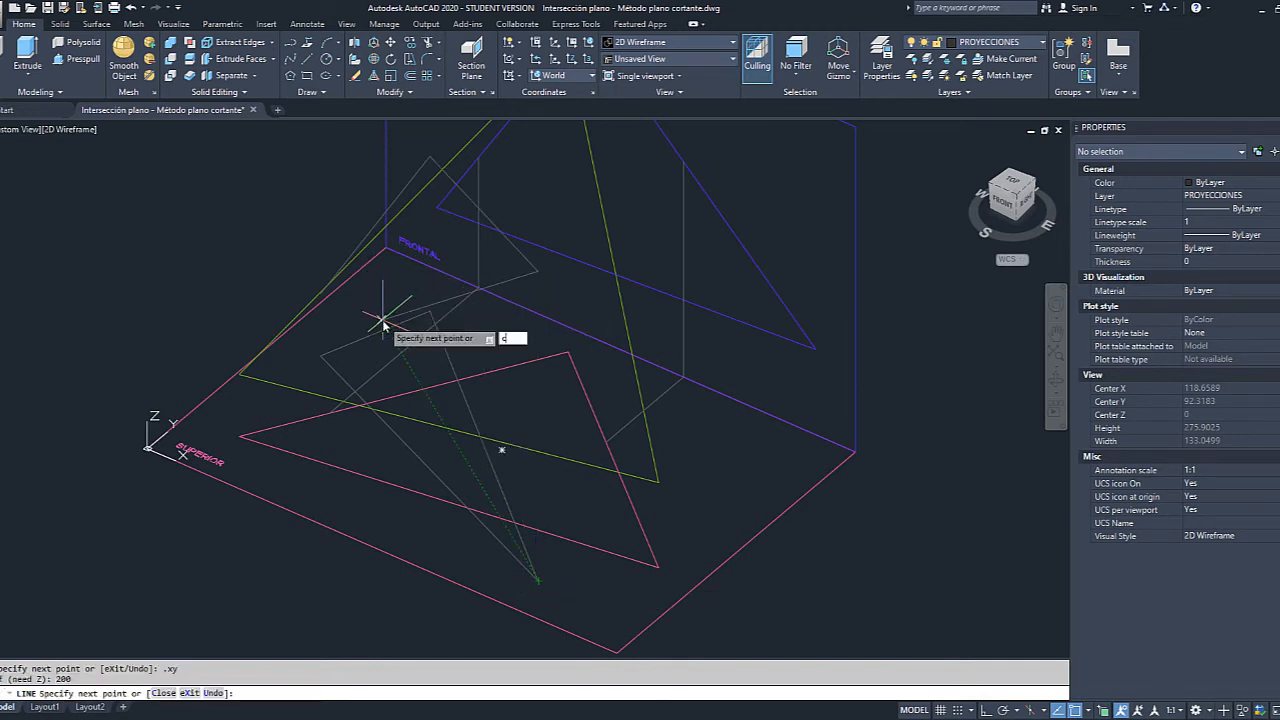
key("Return")
key("Escape")
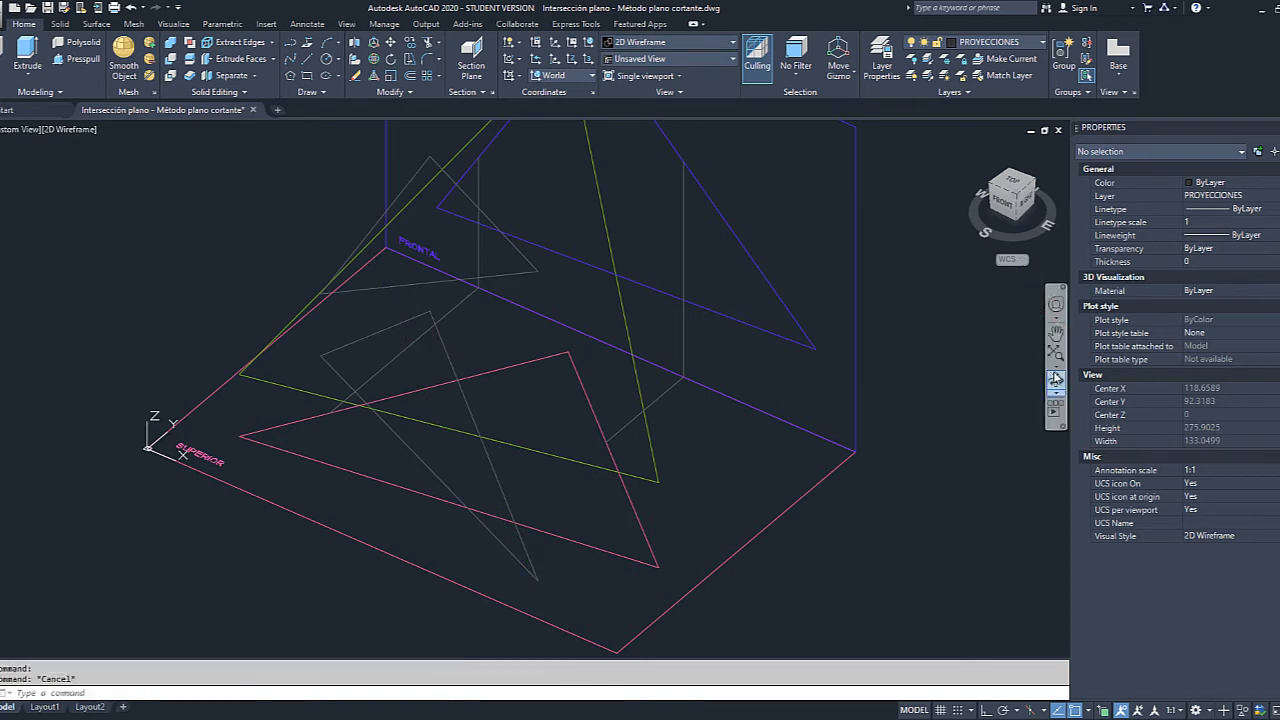
Try to group the three lines of the new inclined triangle.
left_click(519, 251)
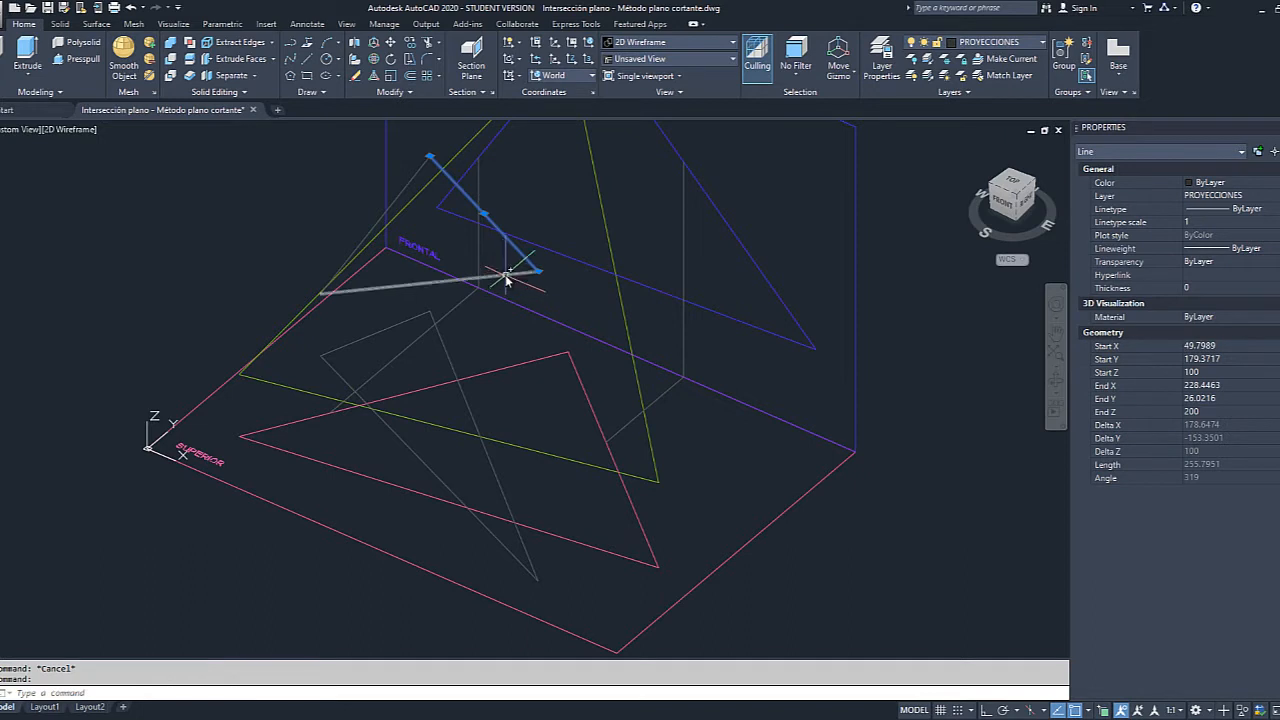
left_click(505, 275)
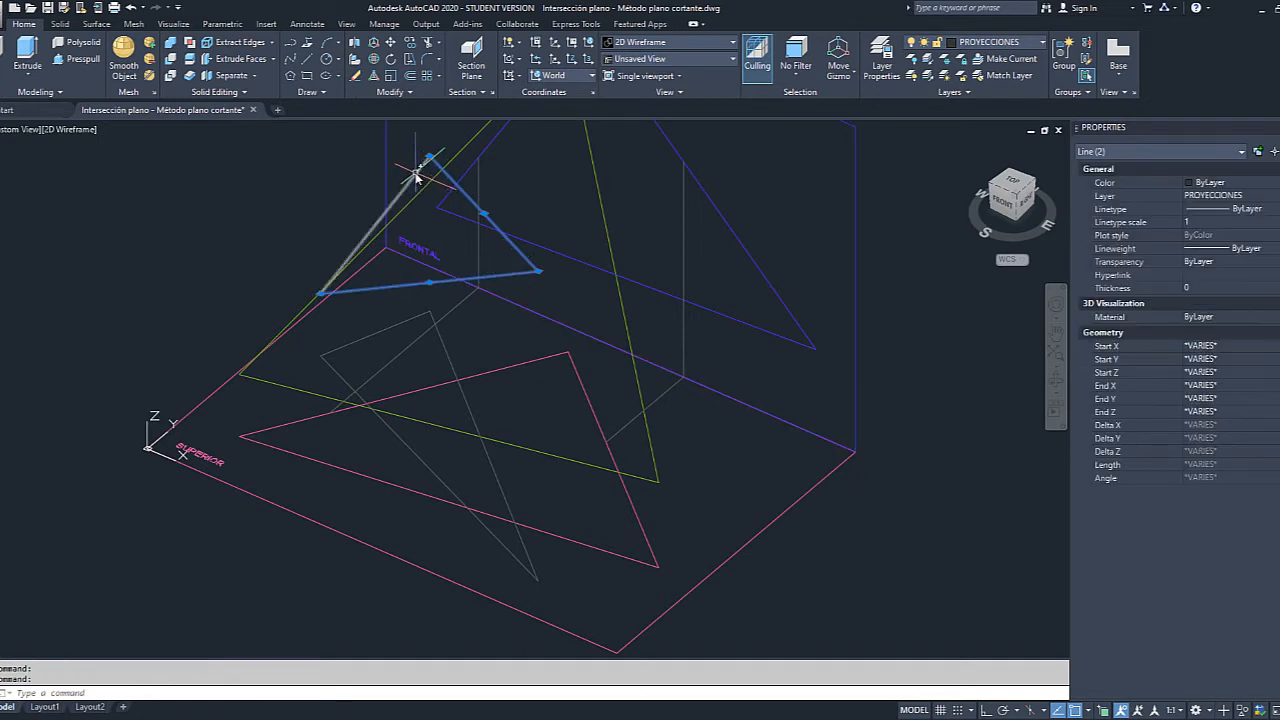
left_click(411, 180)
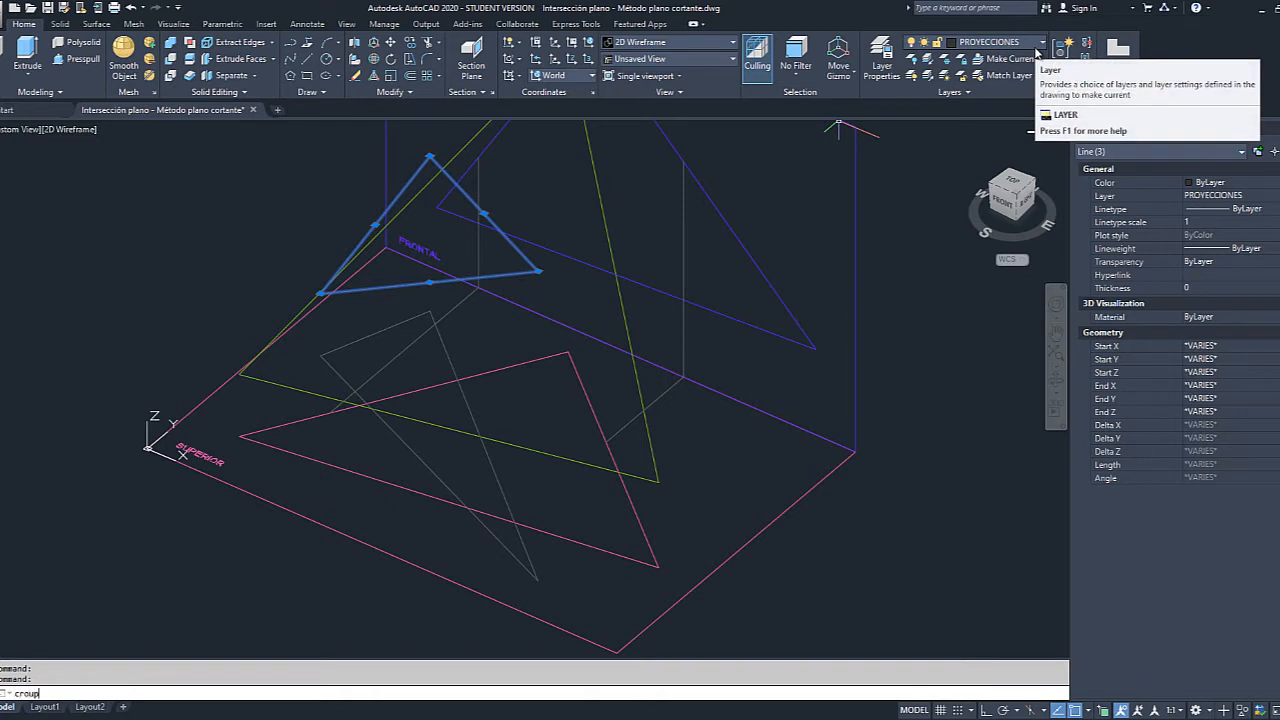
key("Return")
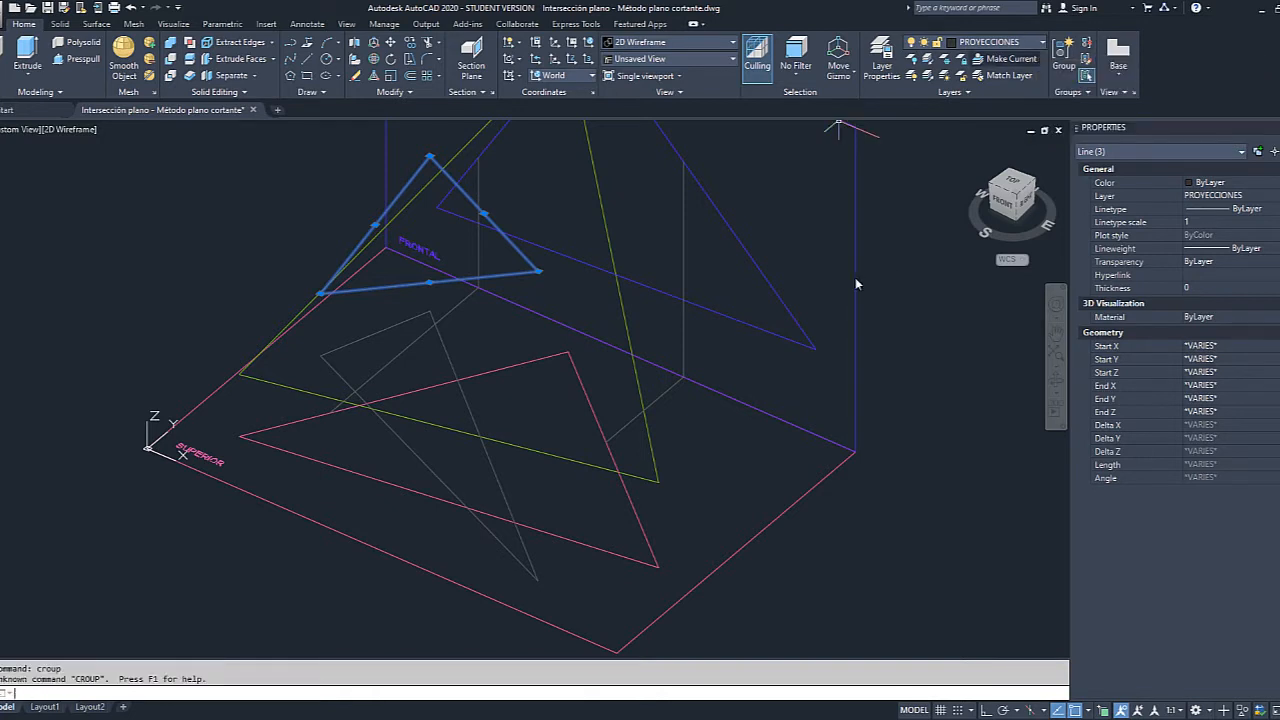
key("Escape")
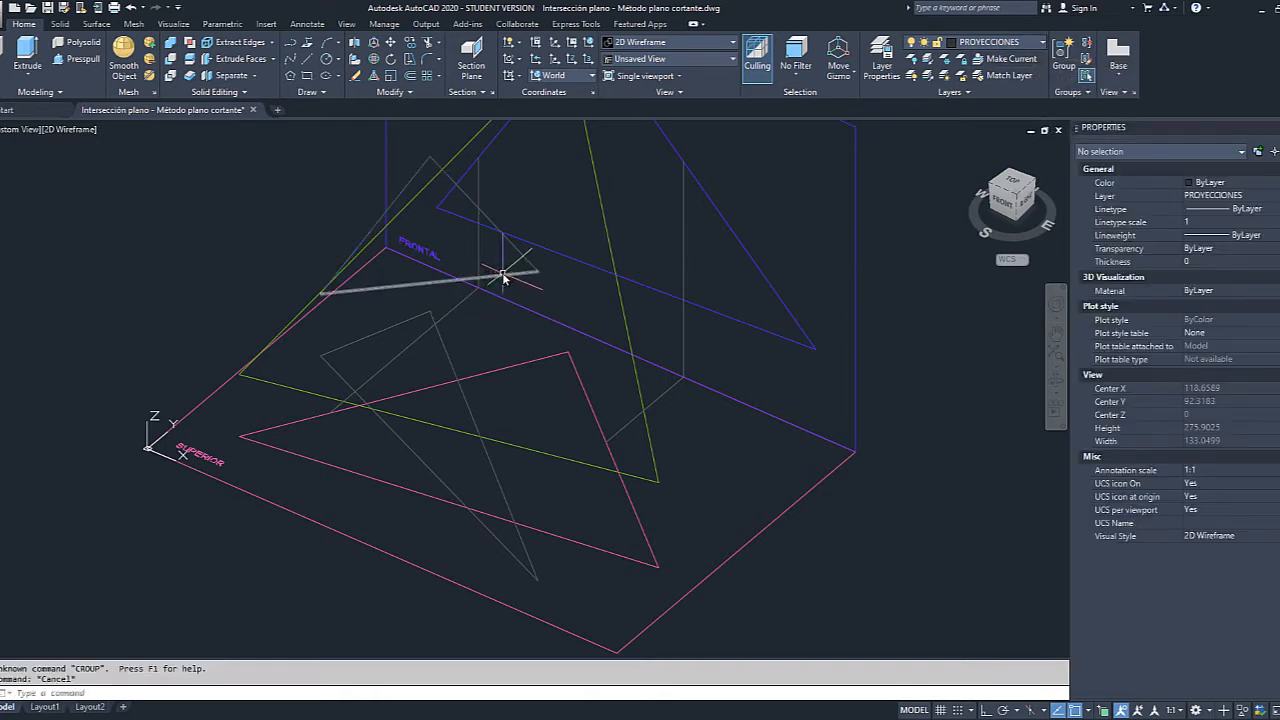
Group the three lines of the new inclined triangle into a single object.
type("oup")
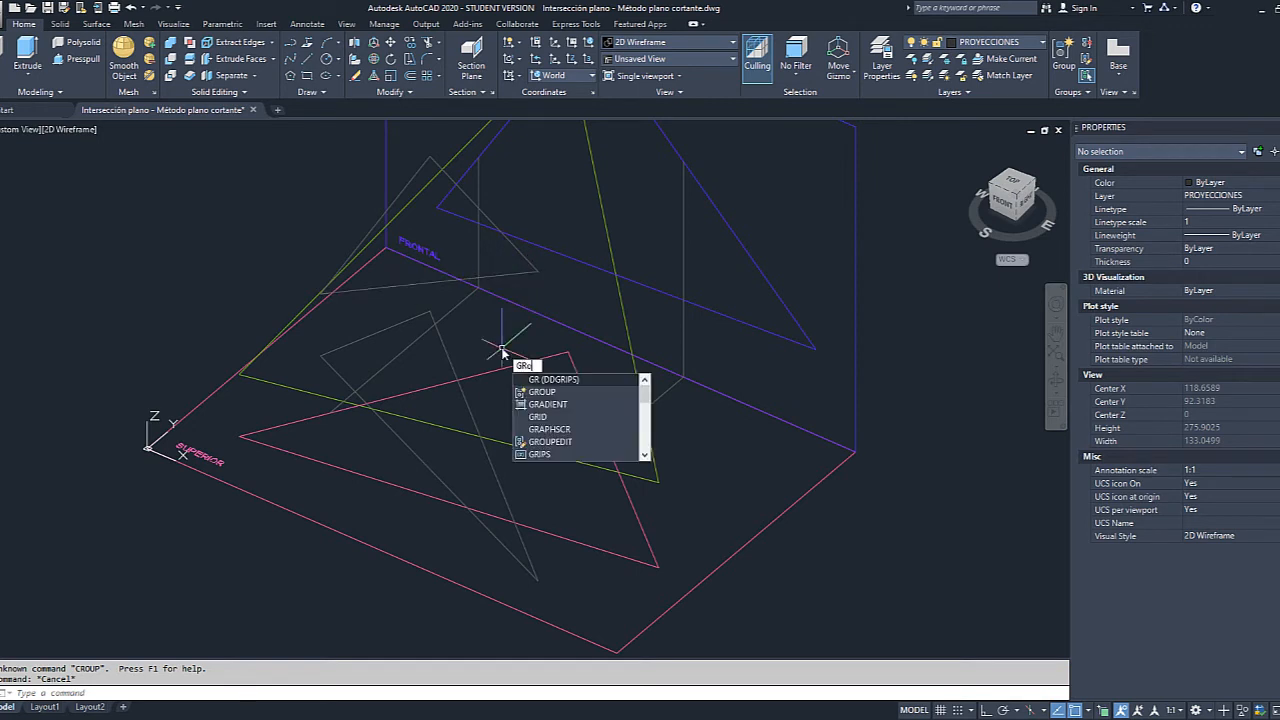
key("Return")
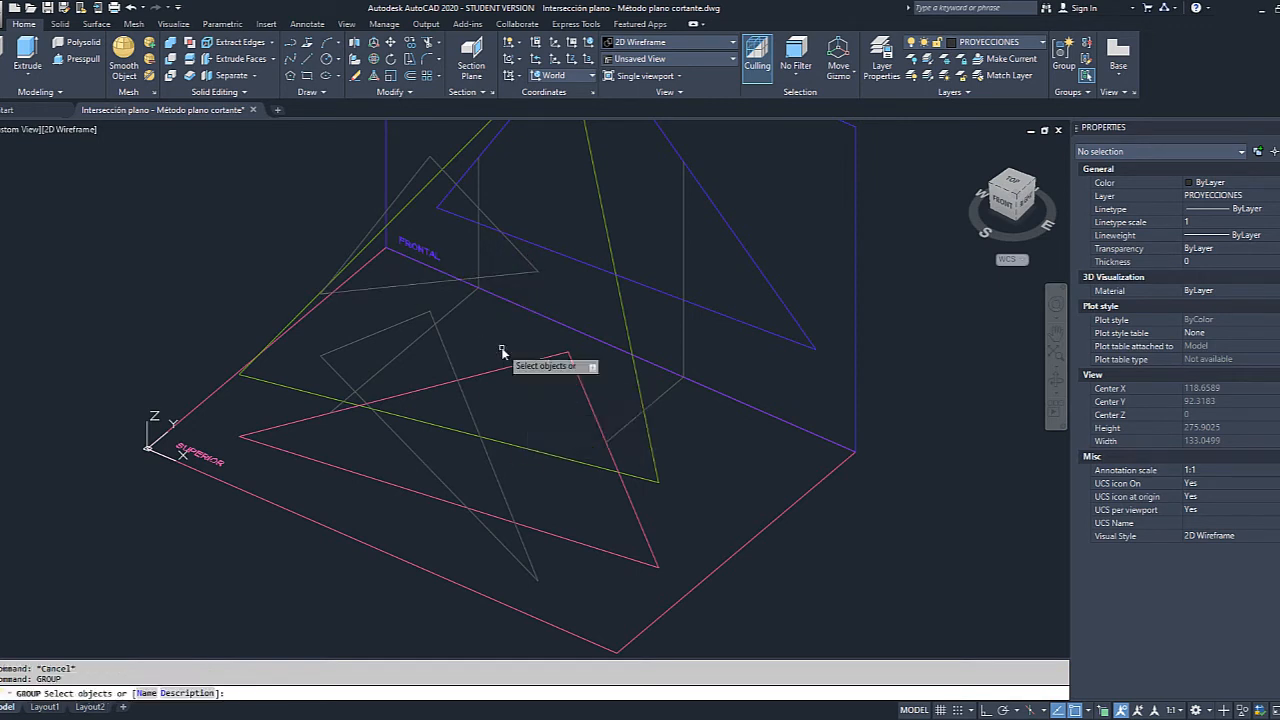
left_click(526, 266)
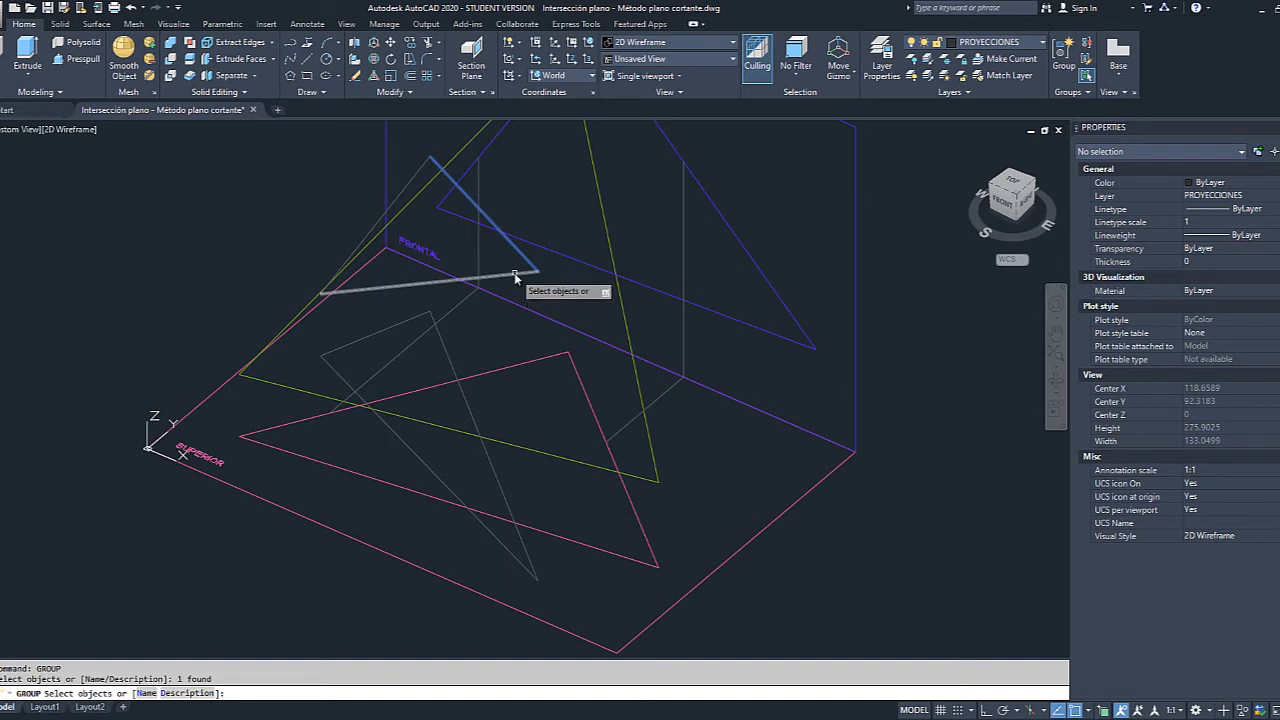
left_click(517, 281)
left_click(421, 167)
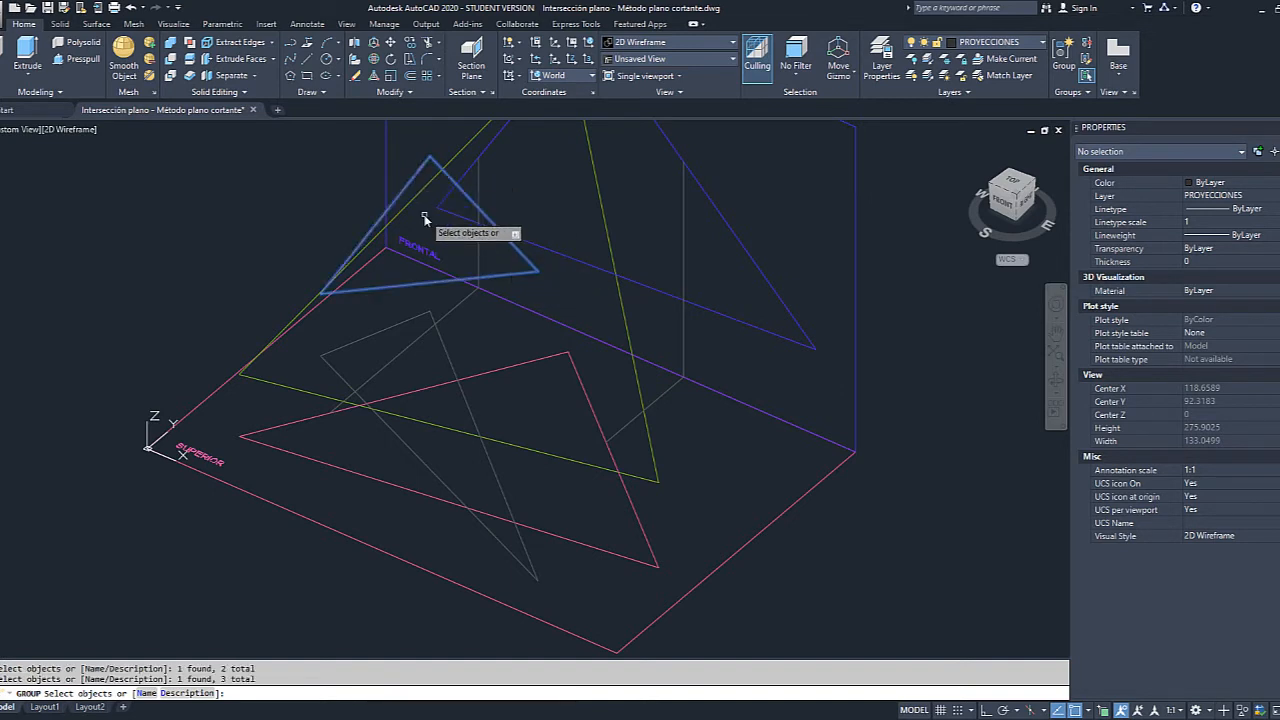
key("Return")
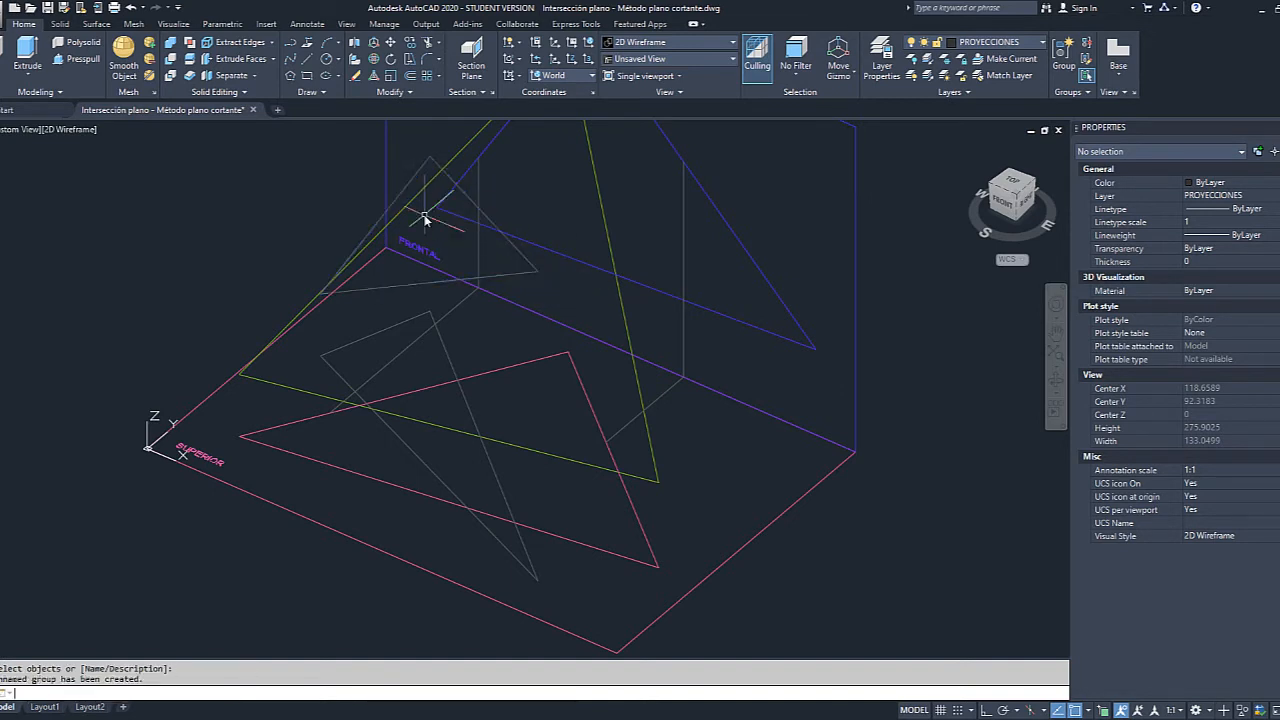
Assign the grouped inclined triangle to the PLANO 2 layer.
left_click(521, 277)
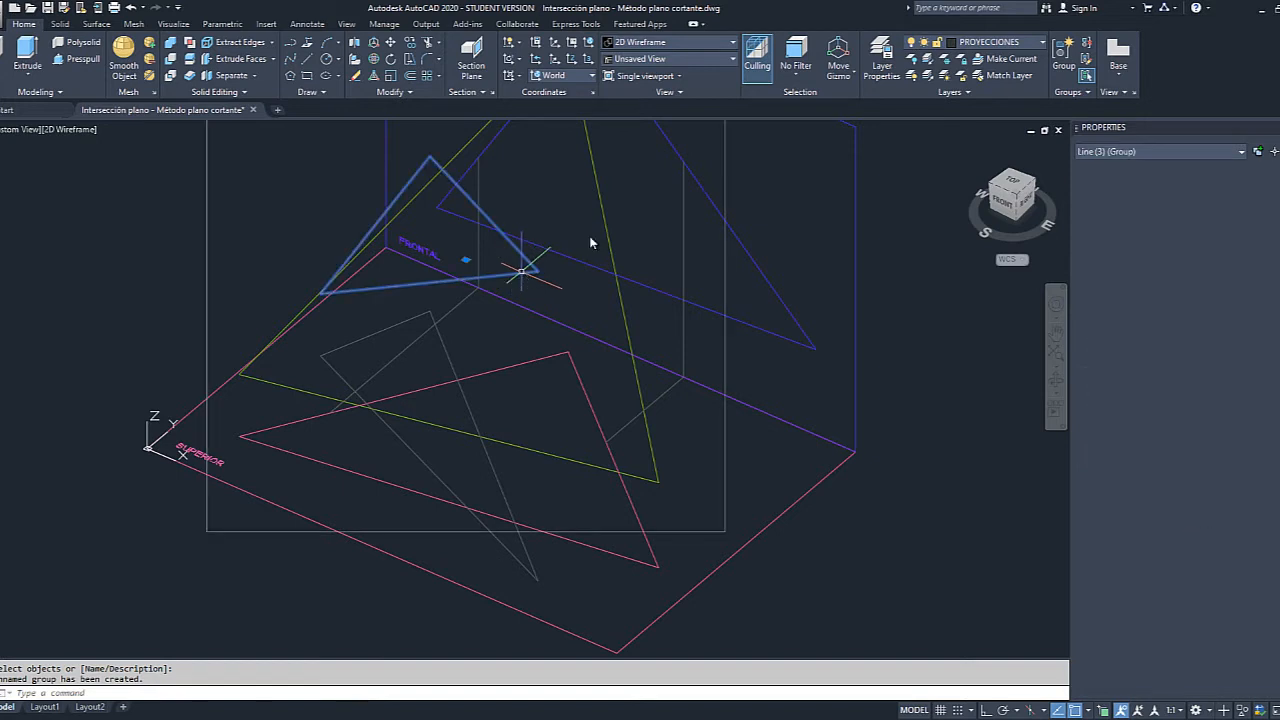
left_click(1043, 46)
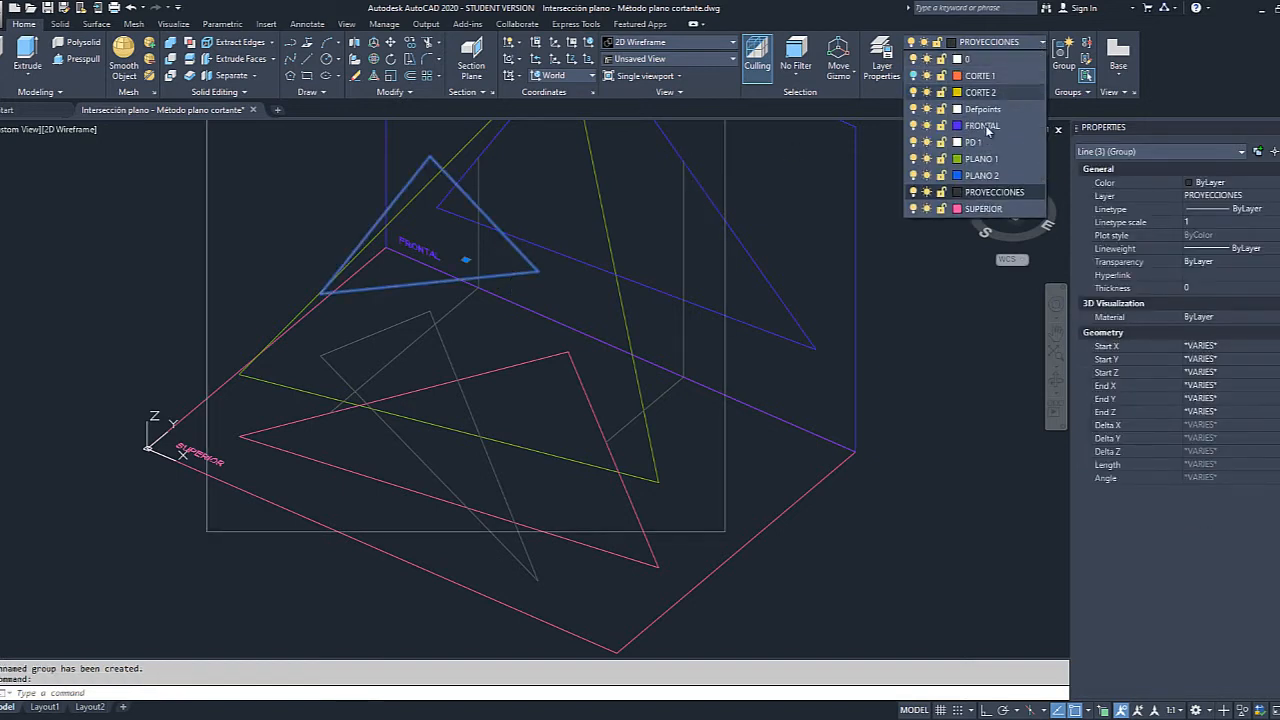
left_click(980, 175)
key("Escape")
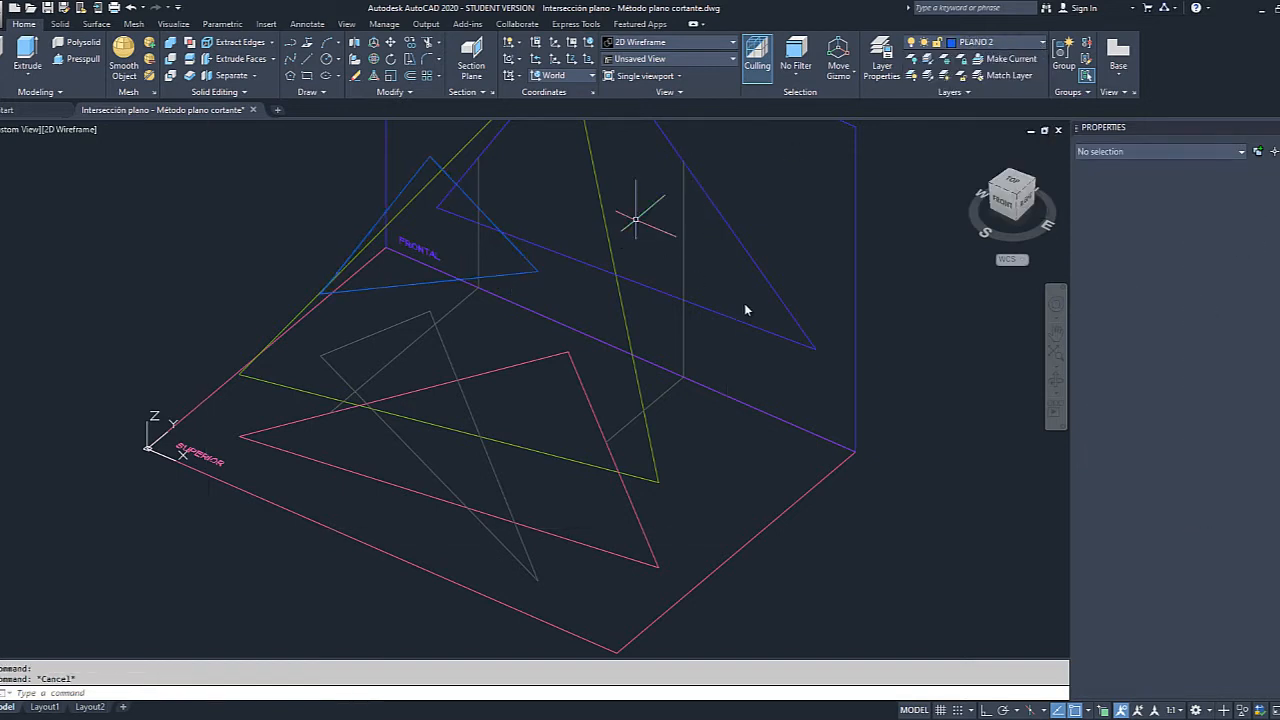
Assign the three lines of the gray triangle on the SUPERIOR plane to the FRONTAL layer.
left_click(1056, 375)
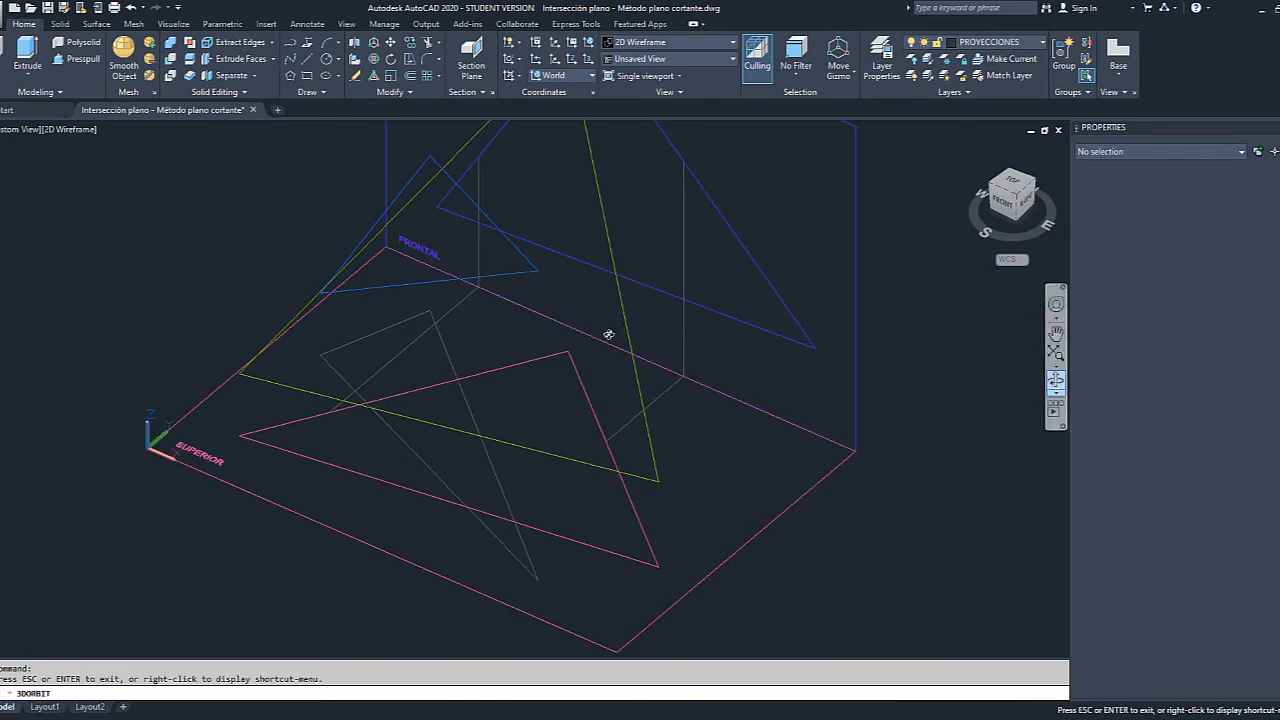
left_click_drag(608, 334, 449, 191)
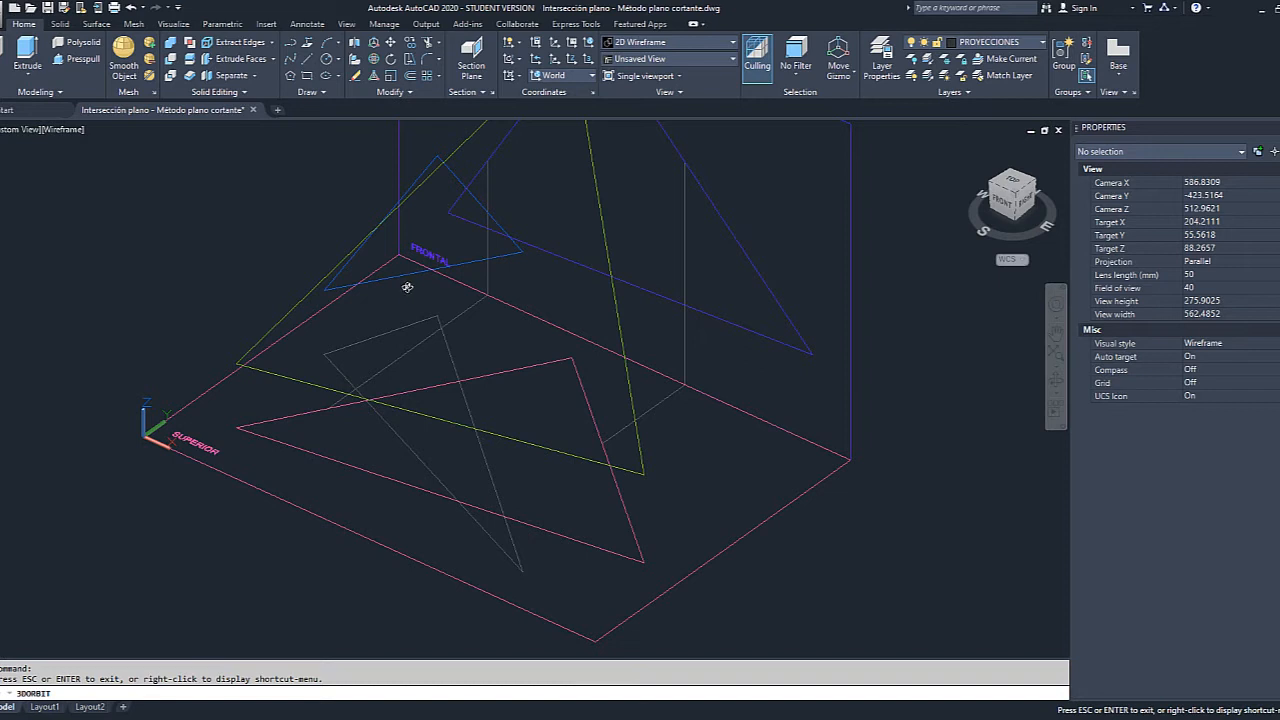
middle_click_drag(903, 352, 921, 455)
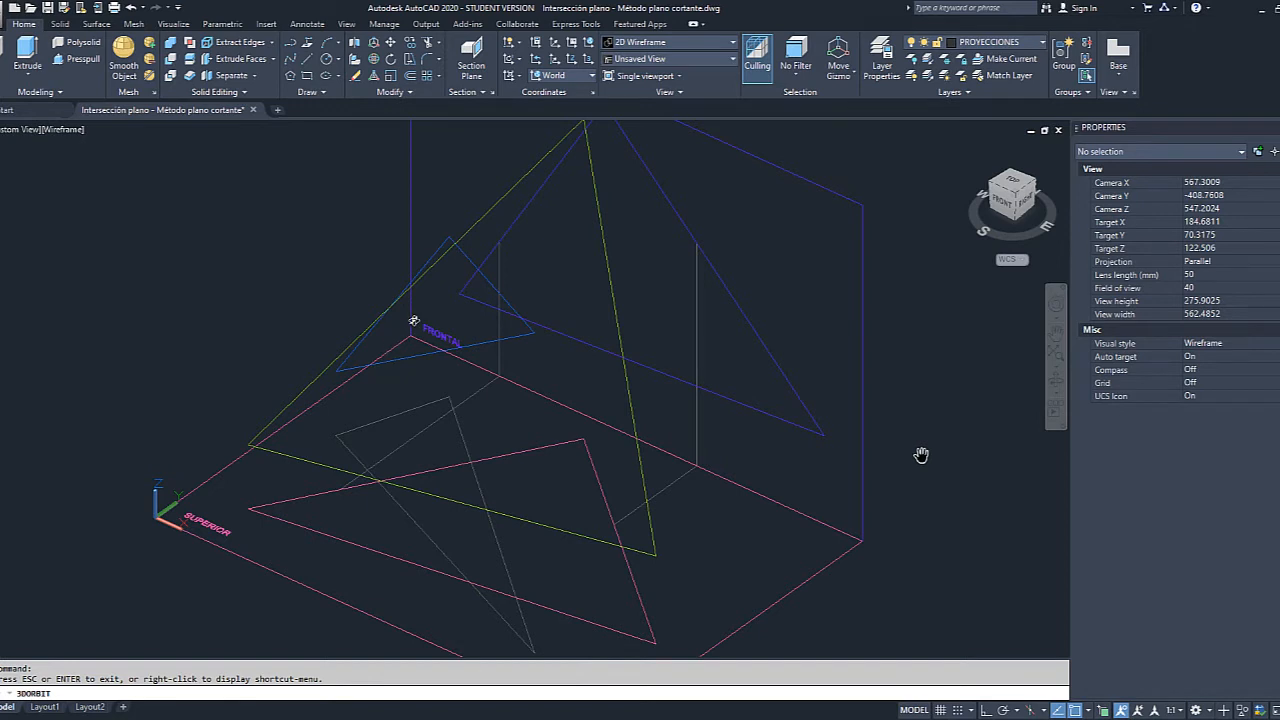
left_click_drag(512, 430, 596, 362)
key("Escape")
left_click(477, 322)
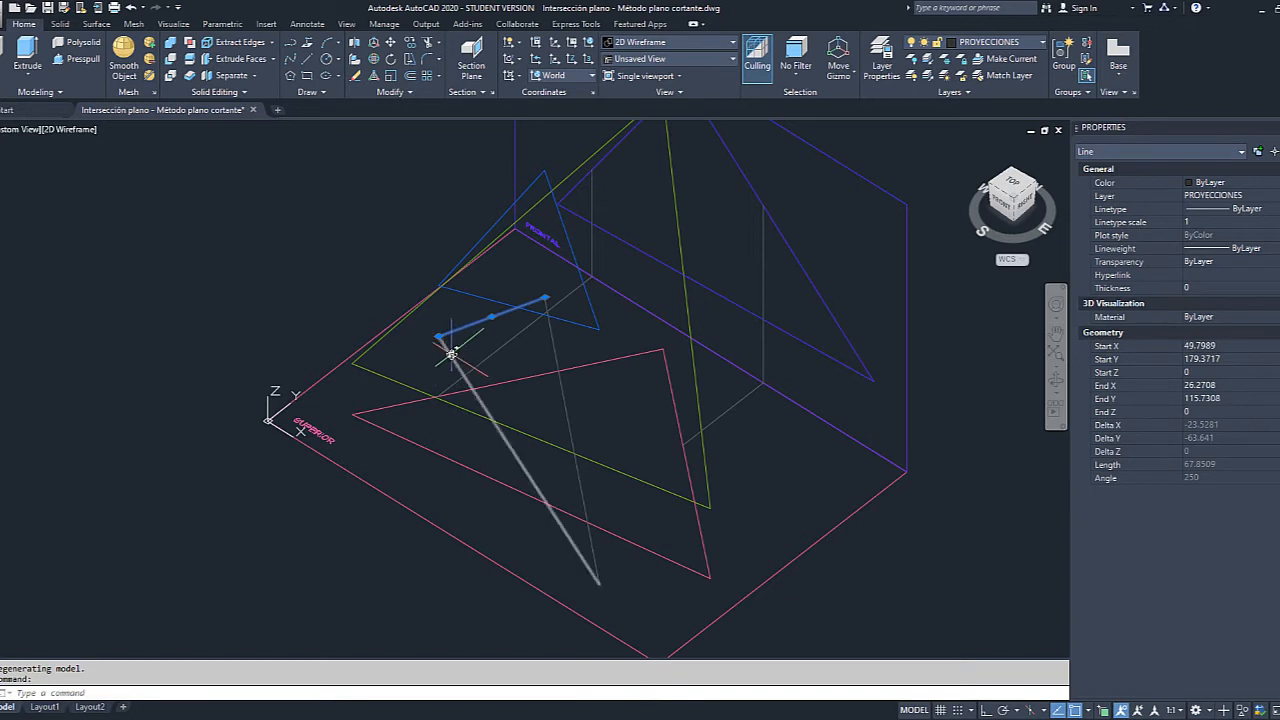
left_click(453, 357)
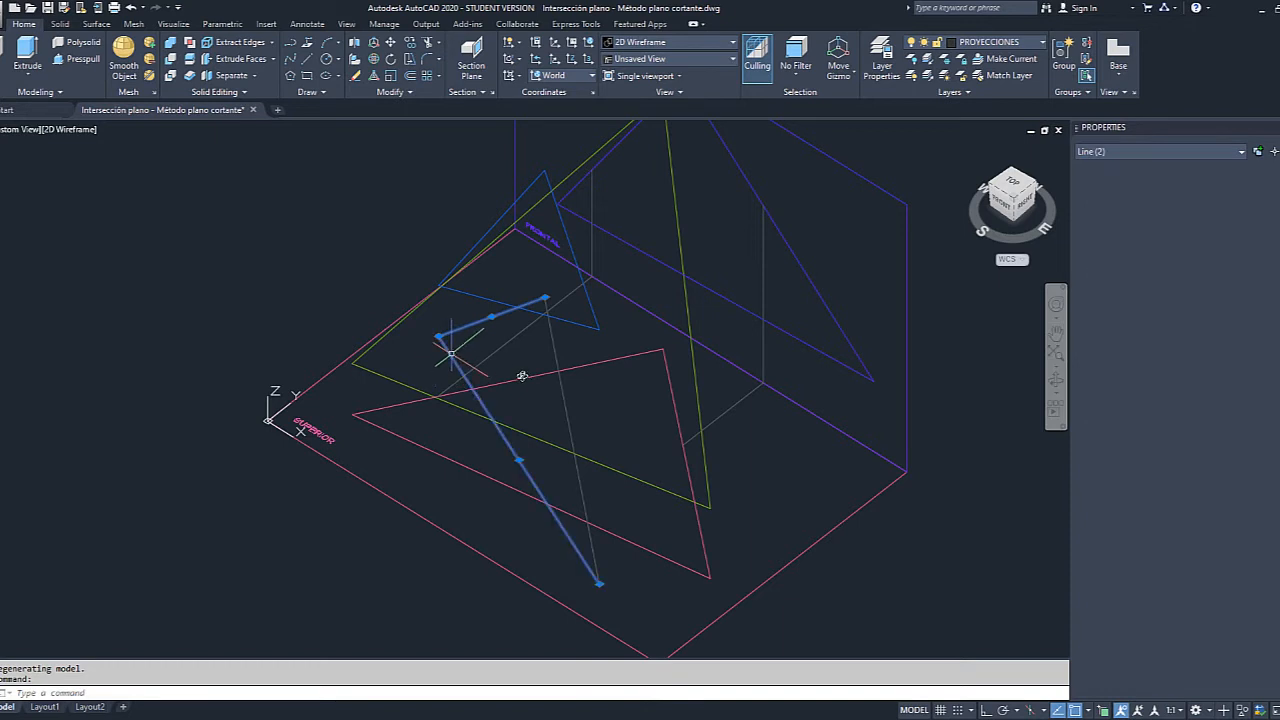
left_click(557, 347)
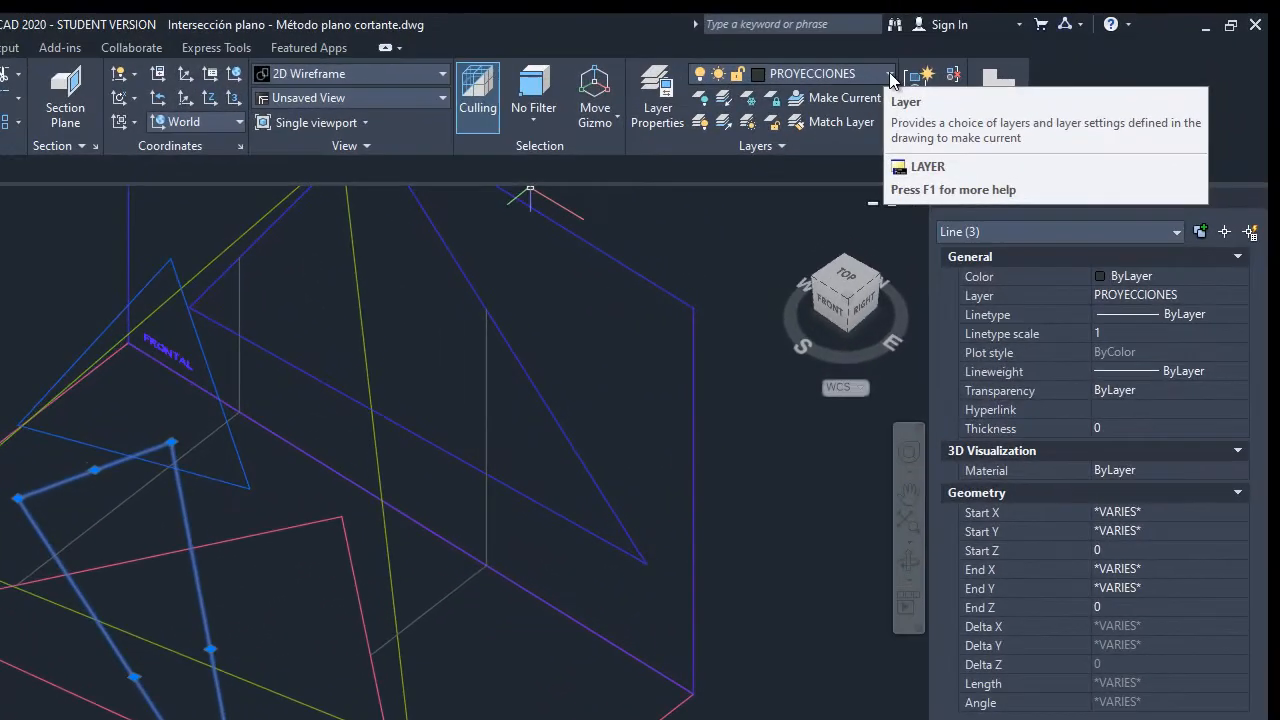
left_click(888, 73)
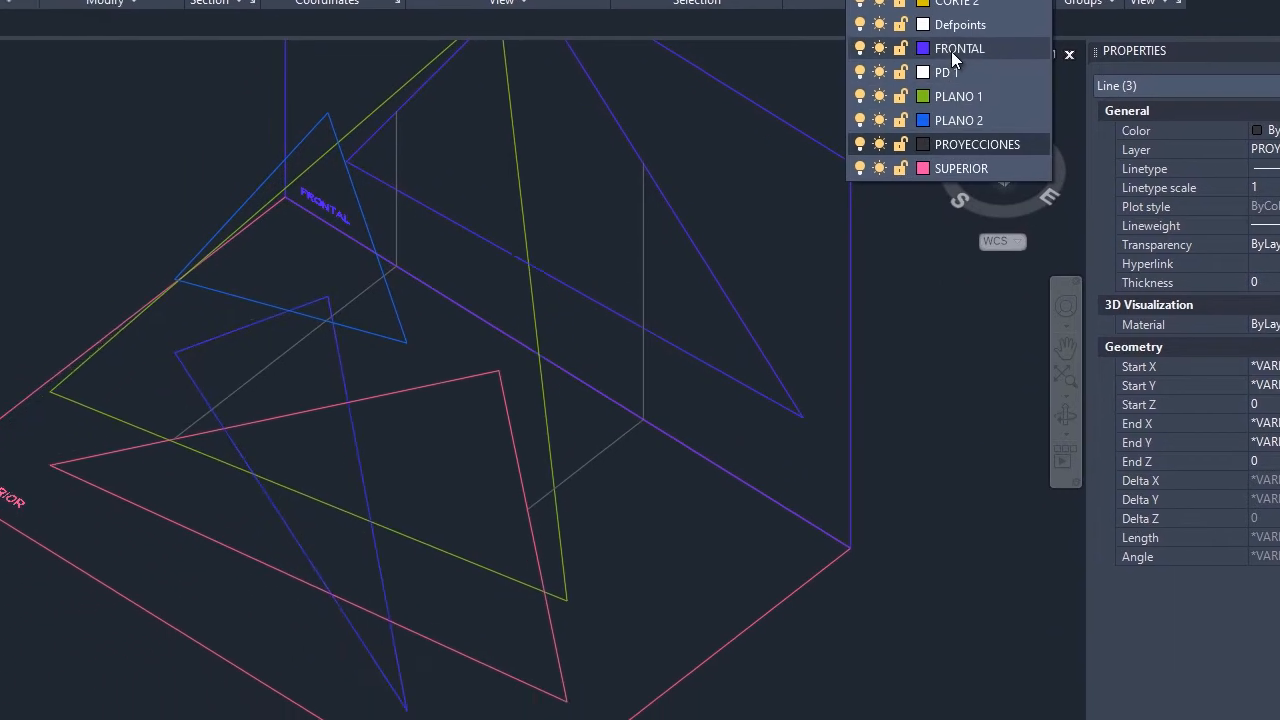
left_click(952, 51)
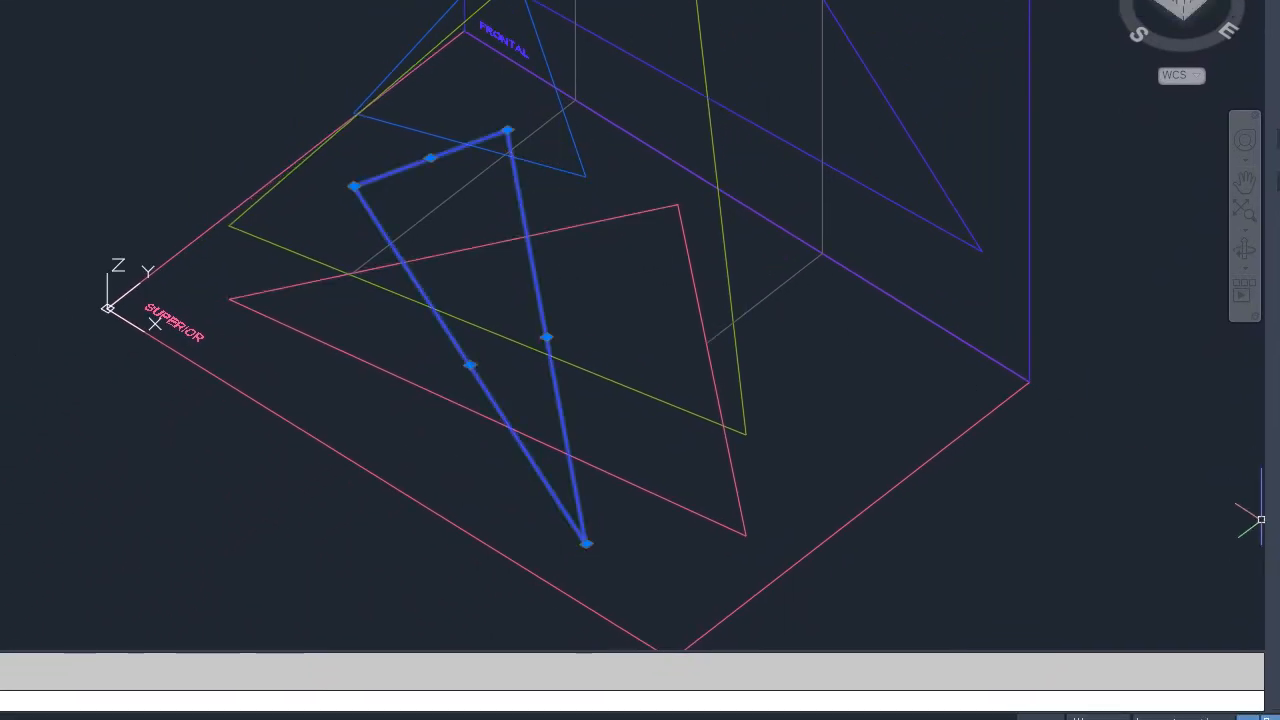
Erase the grouped second inclined triangle together with its recolored projection on the SUPERIOR plane.
left_click(1244, 250)
left_click_drag(640, 420, 710, 273)
key("Escape")
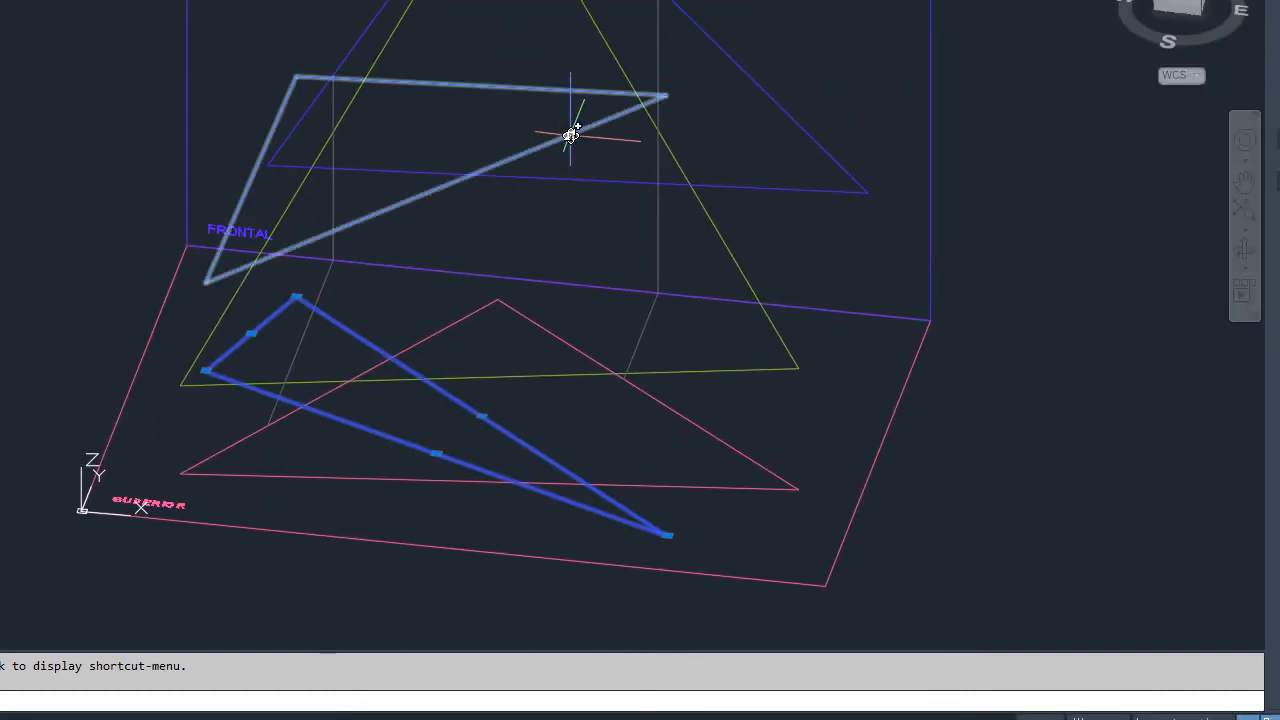
left_click(570, 134)
key("Delete")
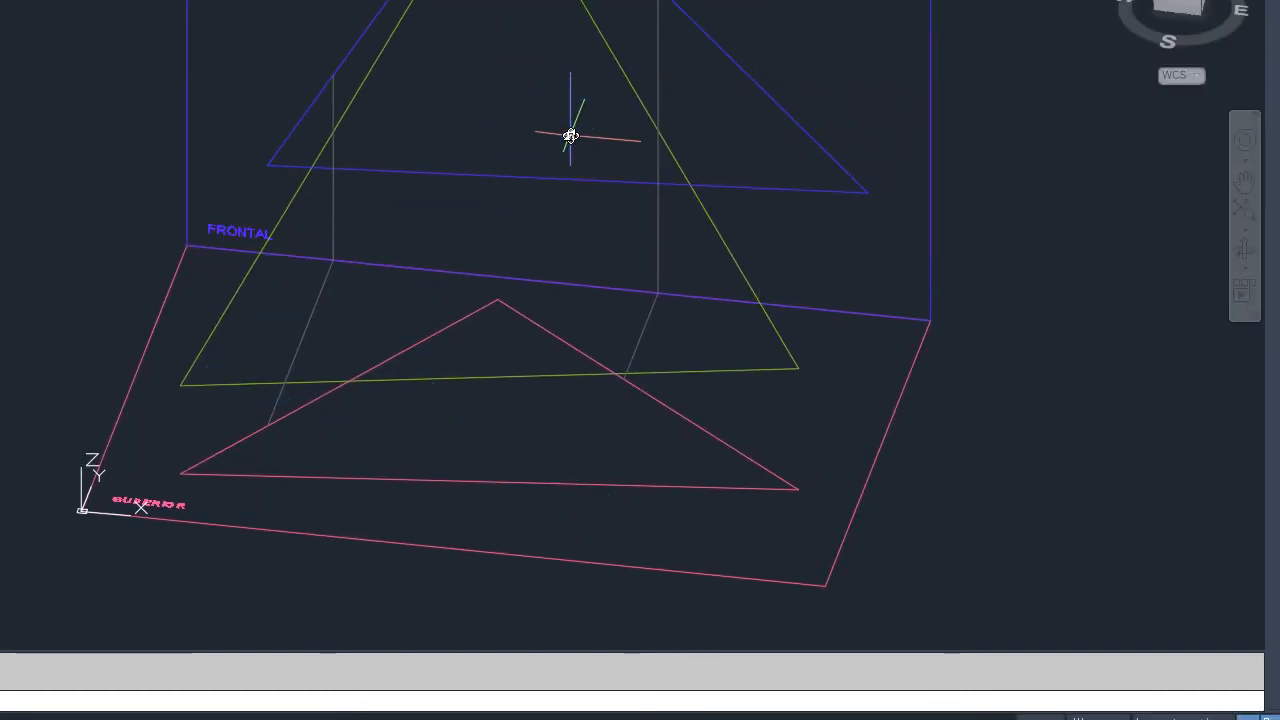
Make CORTE 1 the current layer and turn it on to display the first cutting plane.
left_click(1245, 249)
left_click_drag(920, 318, 786, 315)
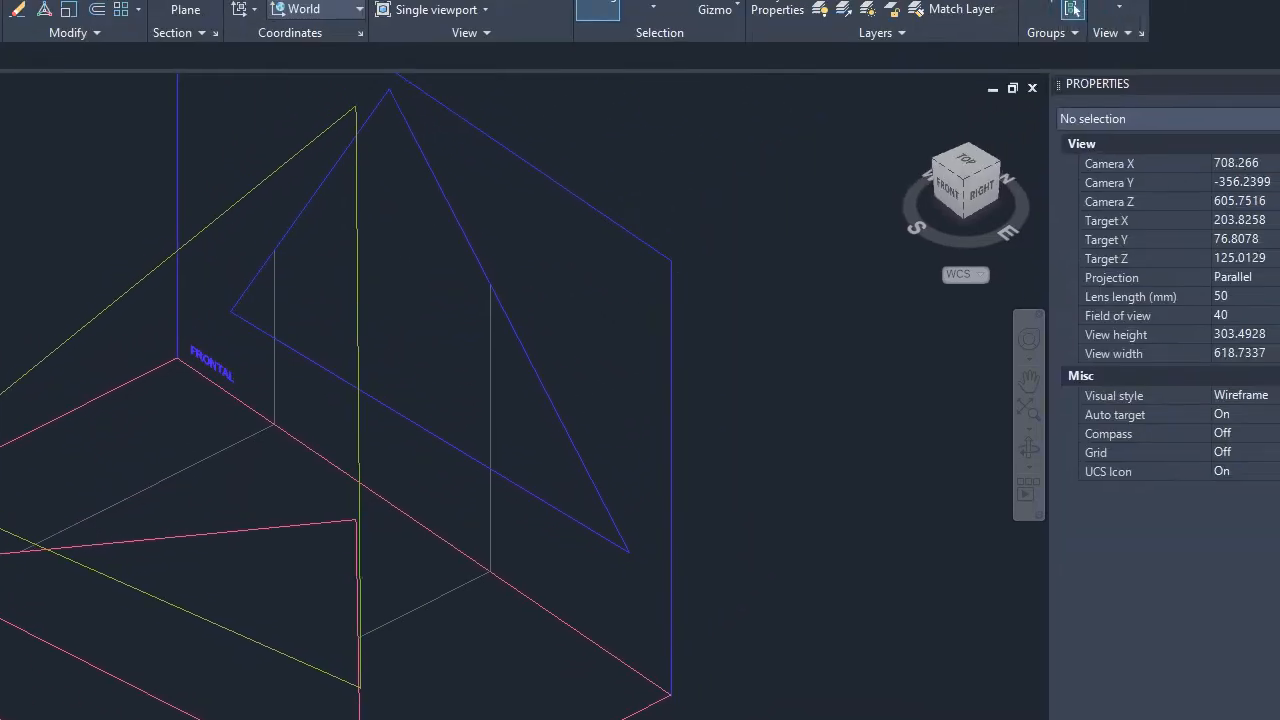
left_click(901, 62)
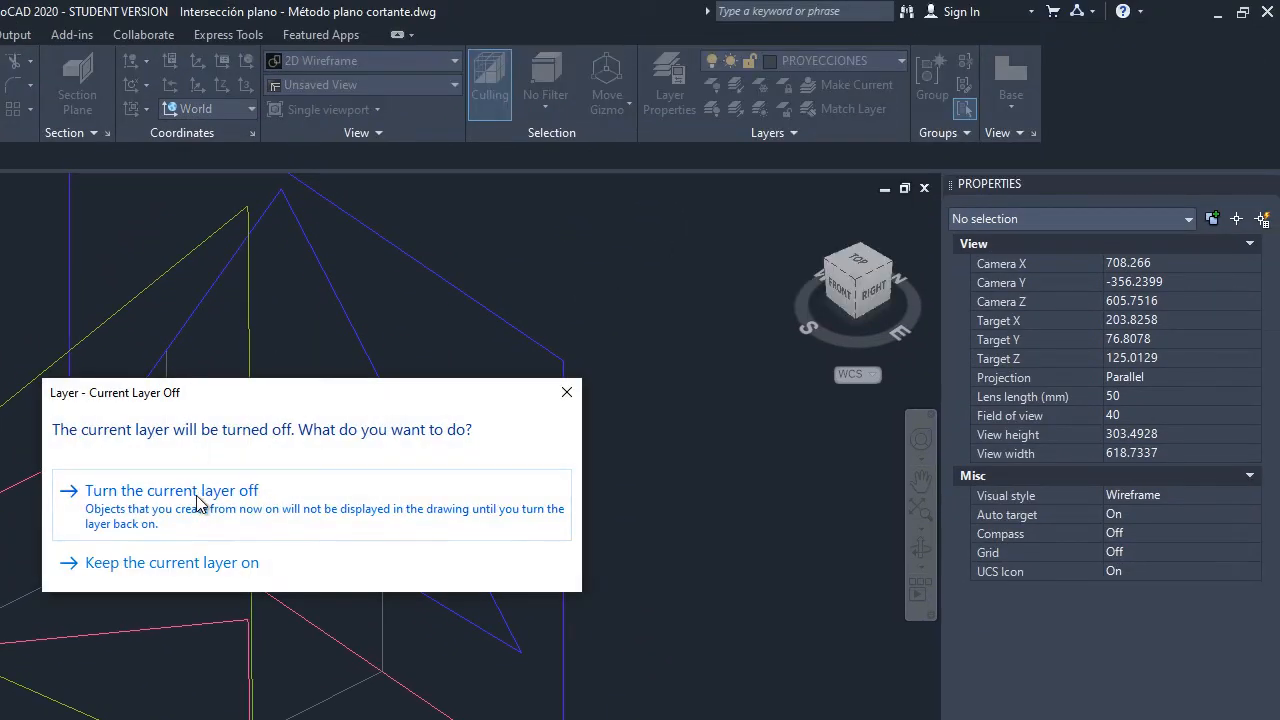
left_click(197, 500)
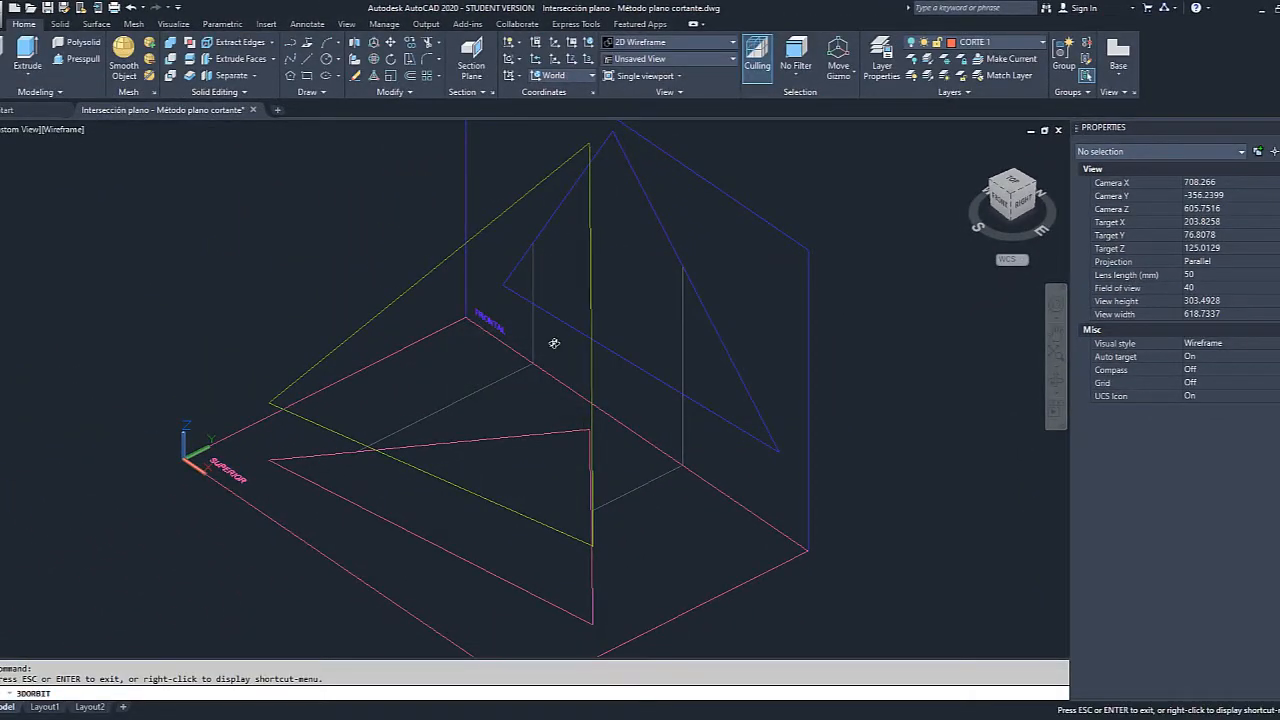
left_click(960, 42)
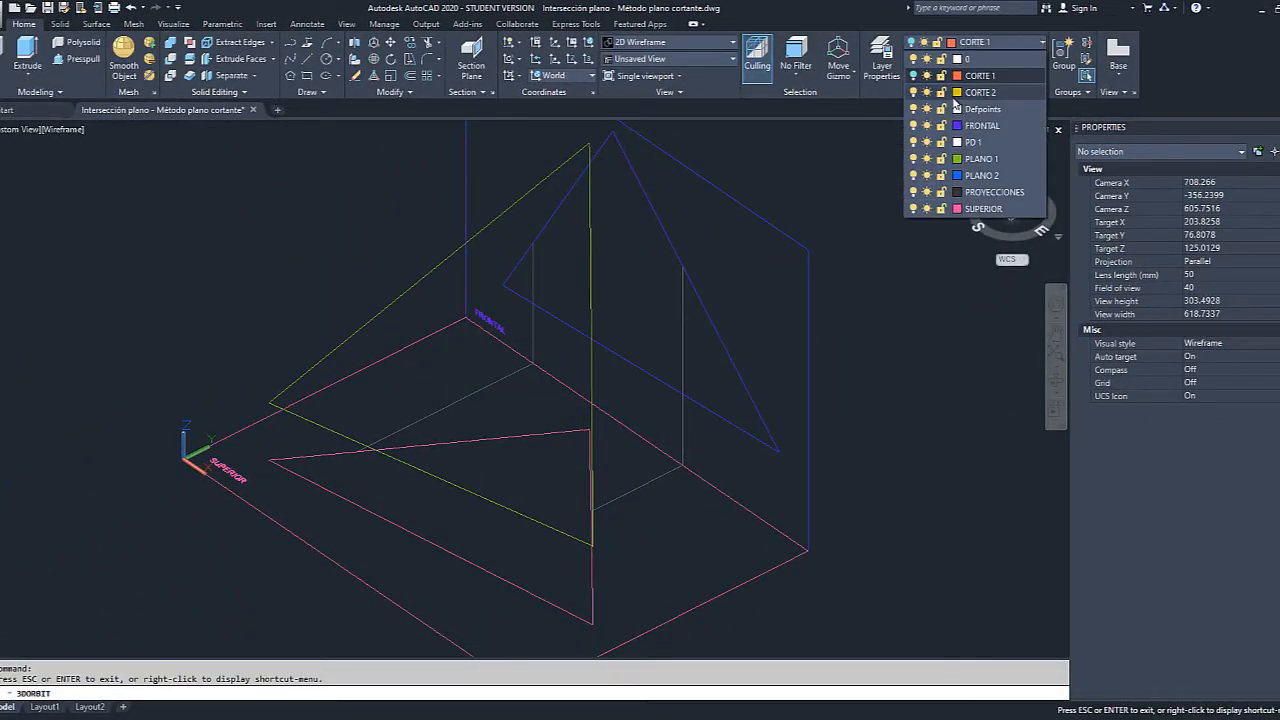
left_click(912, 75)
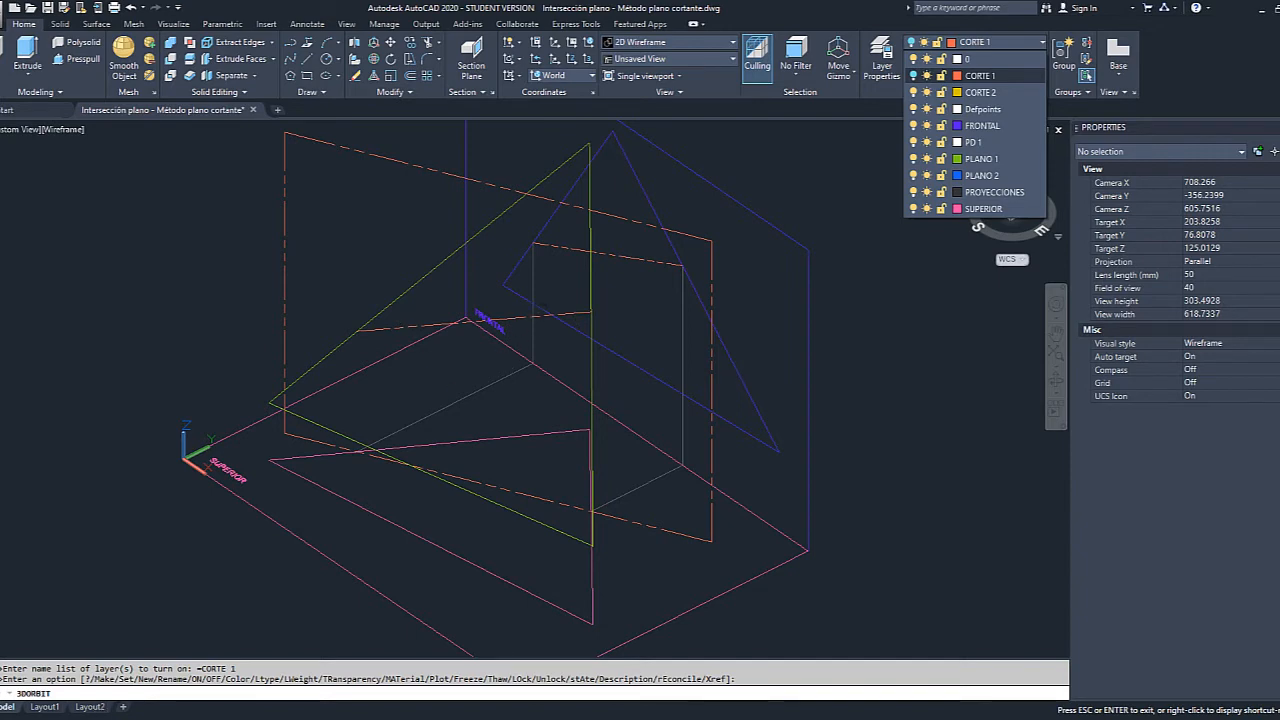
Switch to Word, create a blank document and write "linea" on its first line.
key("super")
type("wor")
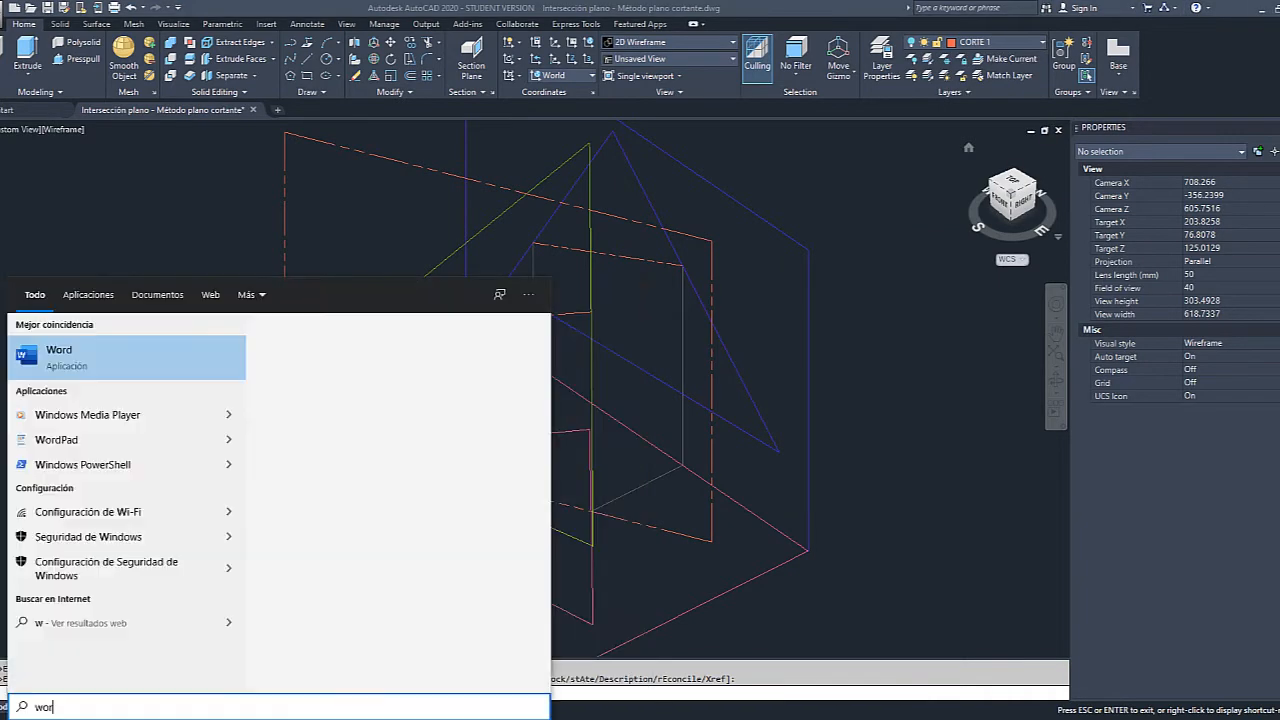
type("d")
key("Return")
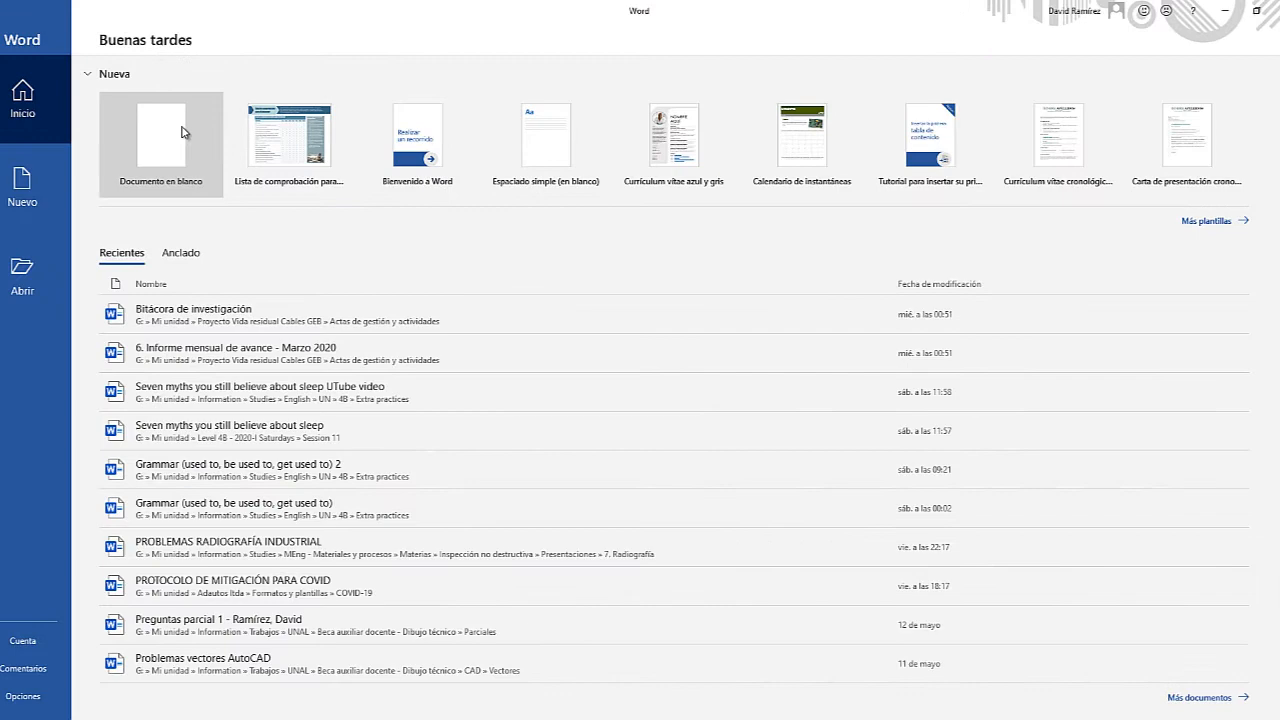
left_click(182, 132)
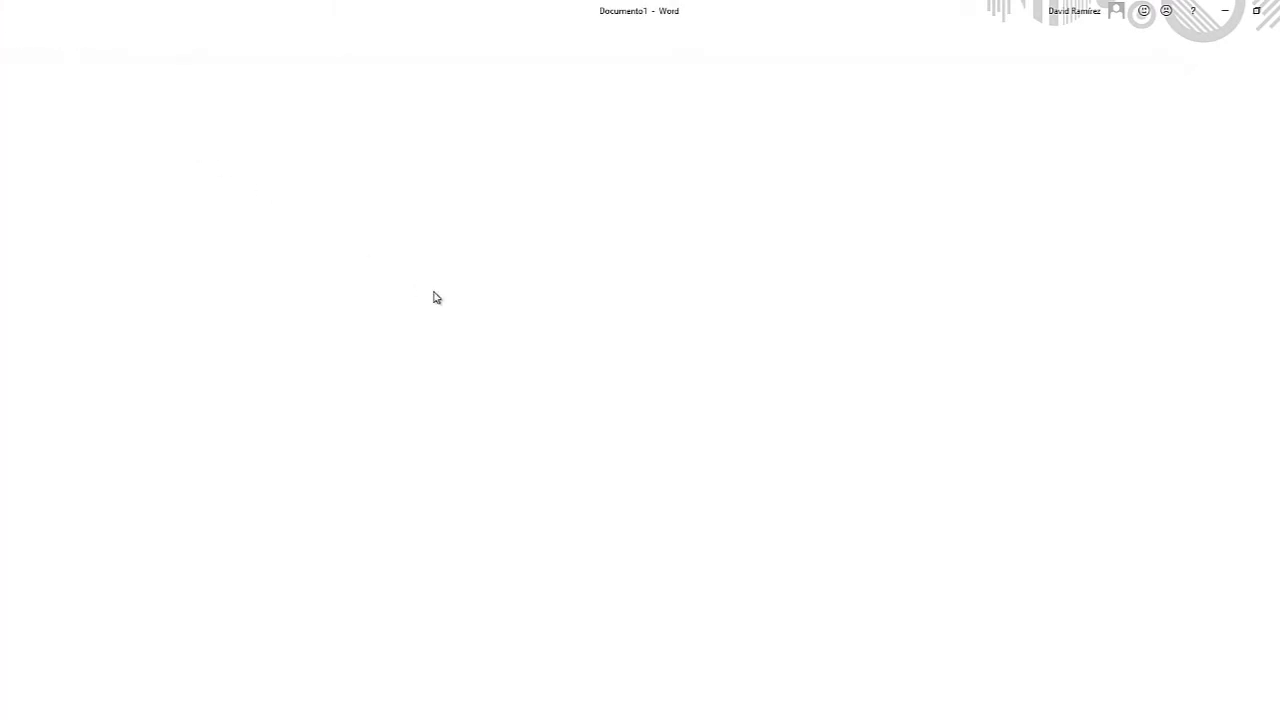
right_click(403, 259)
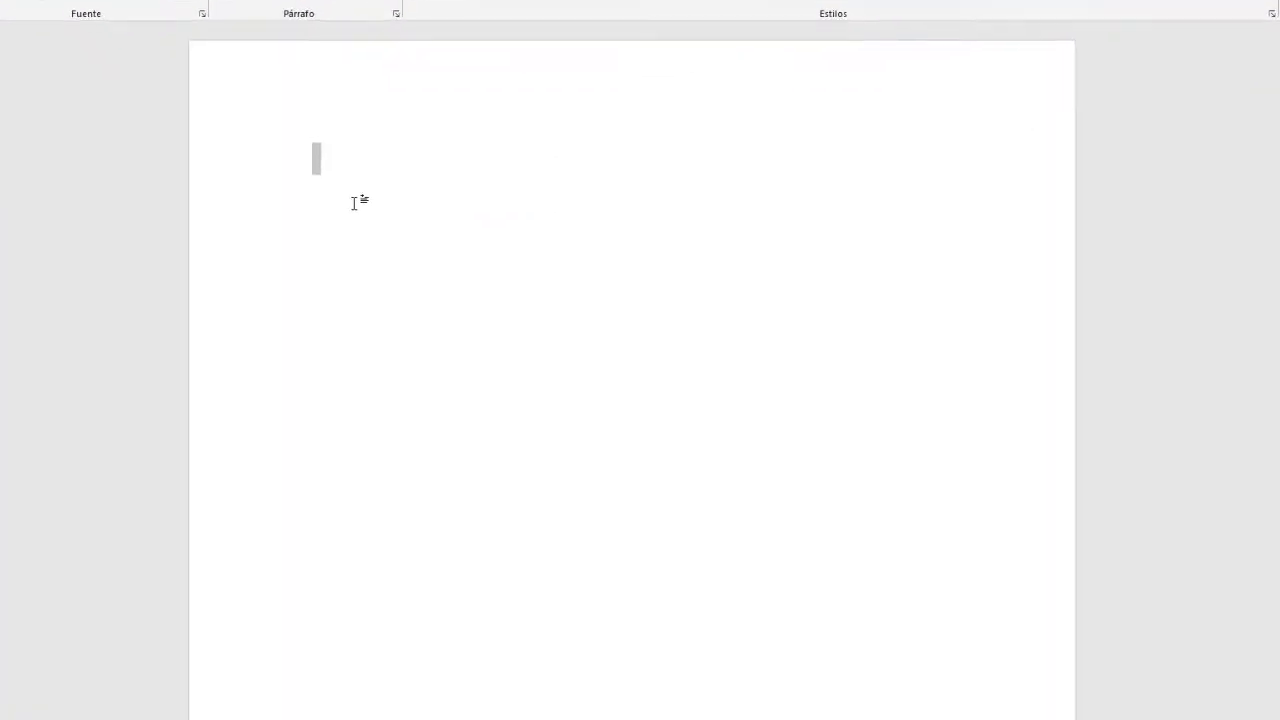
type("linea")
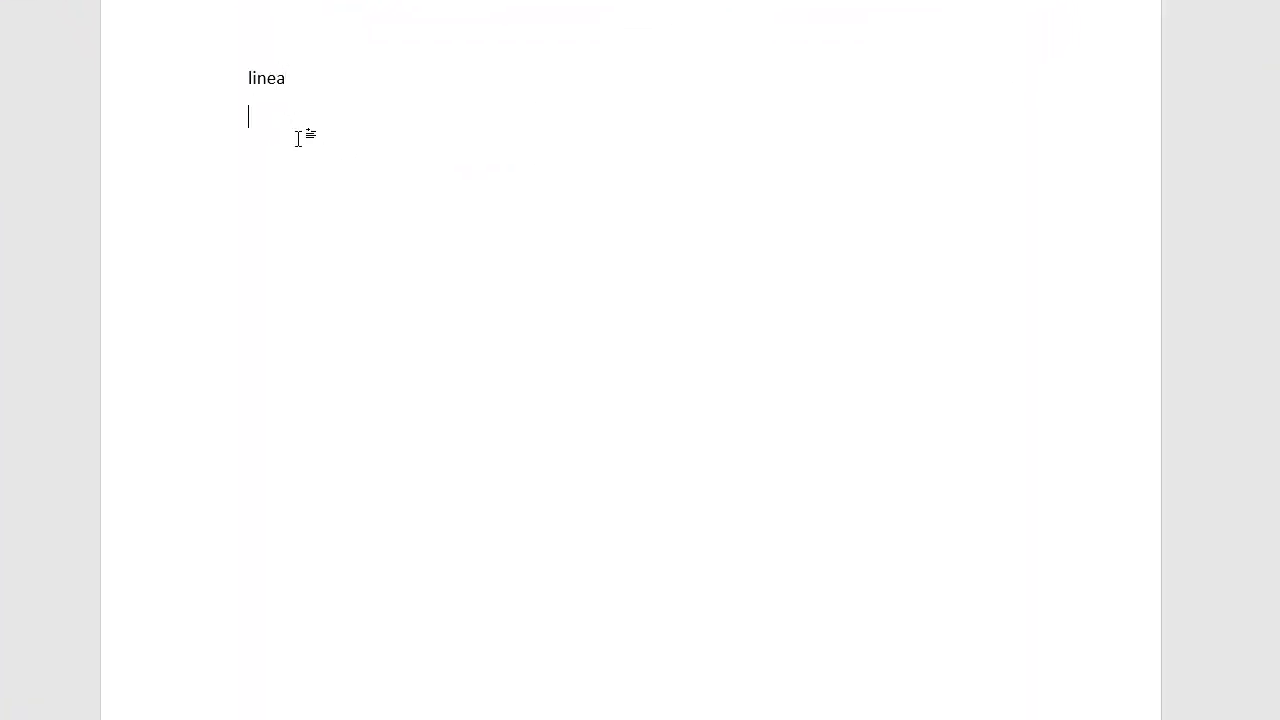
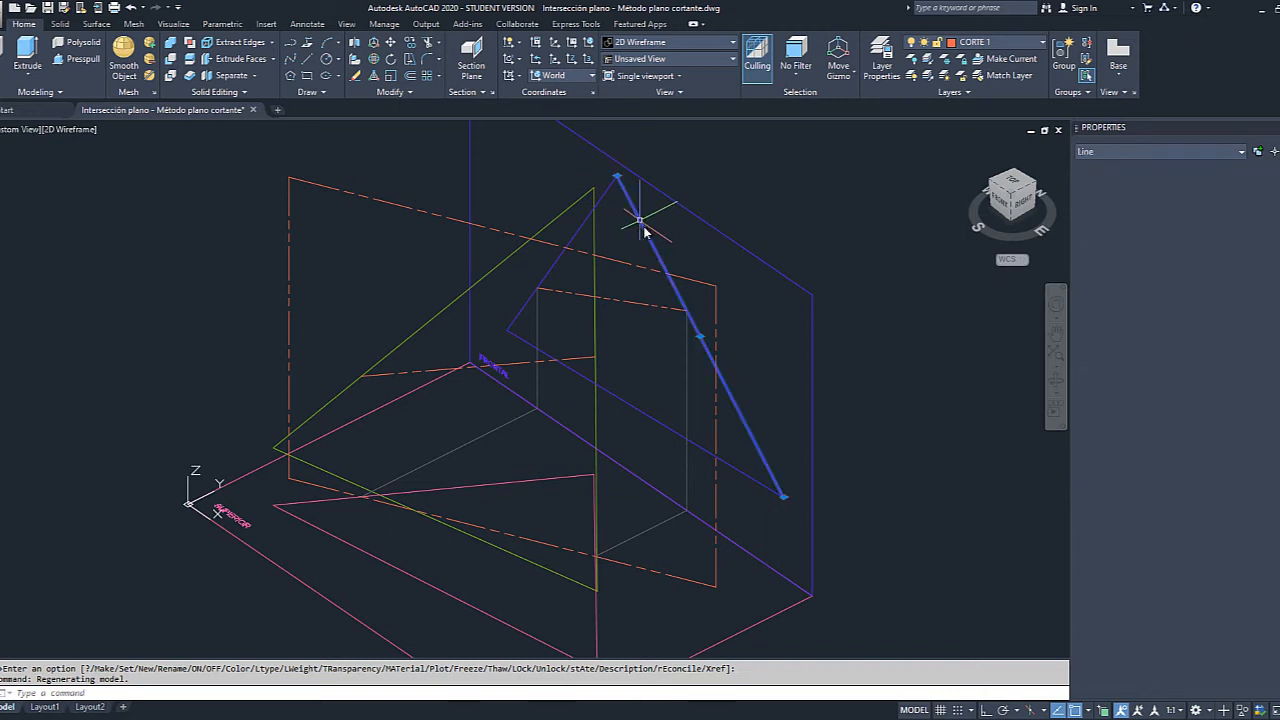
Erase the three lines of the triangle's projection on the FRONTAL plane.
key("Delete")
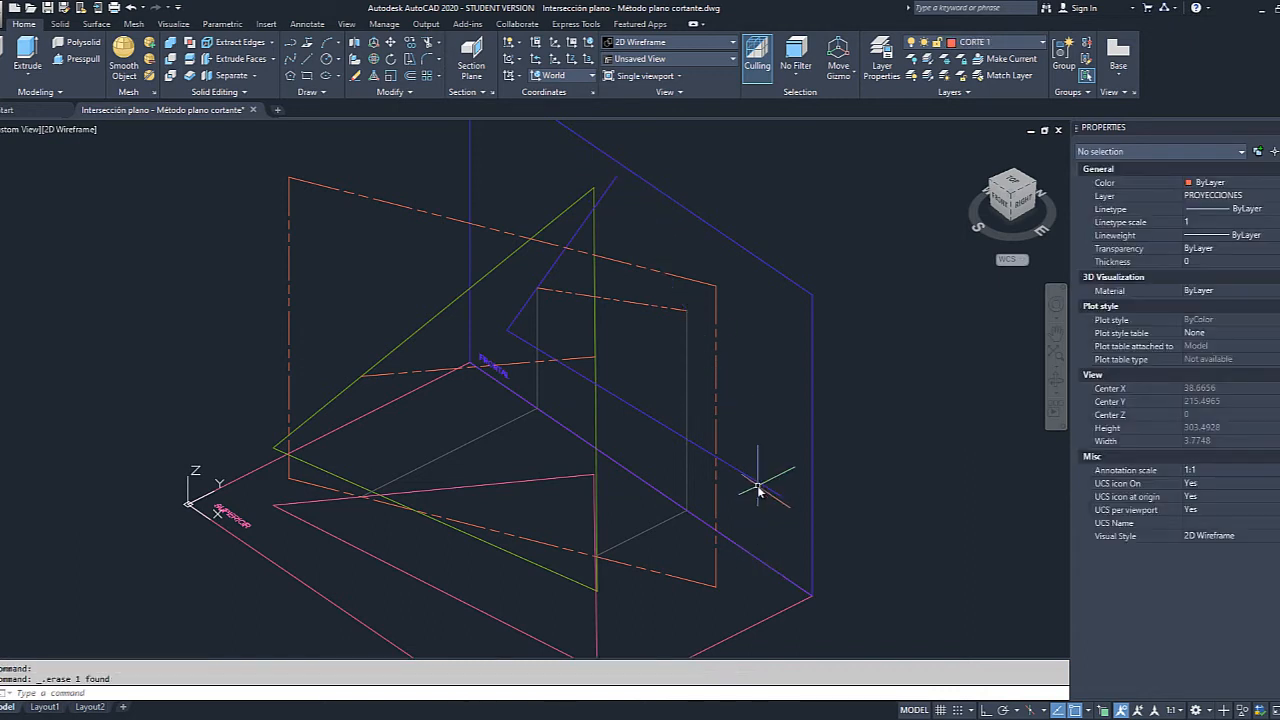
left_click(766, 486)
key("Delete")
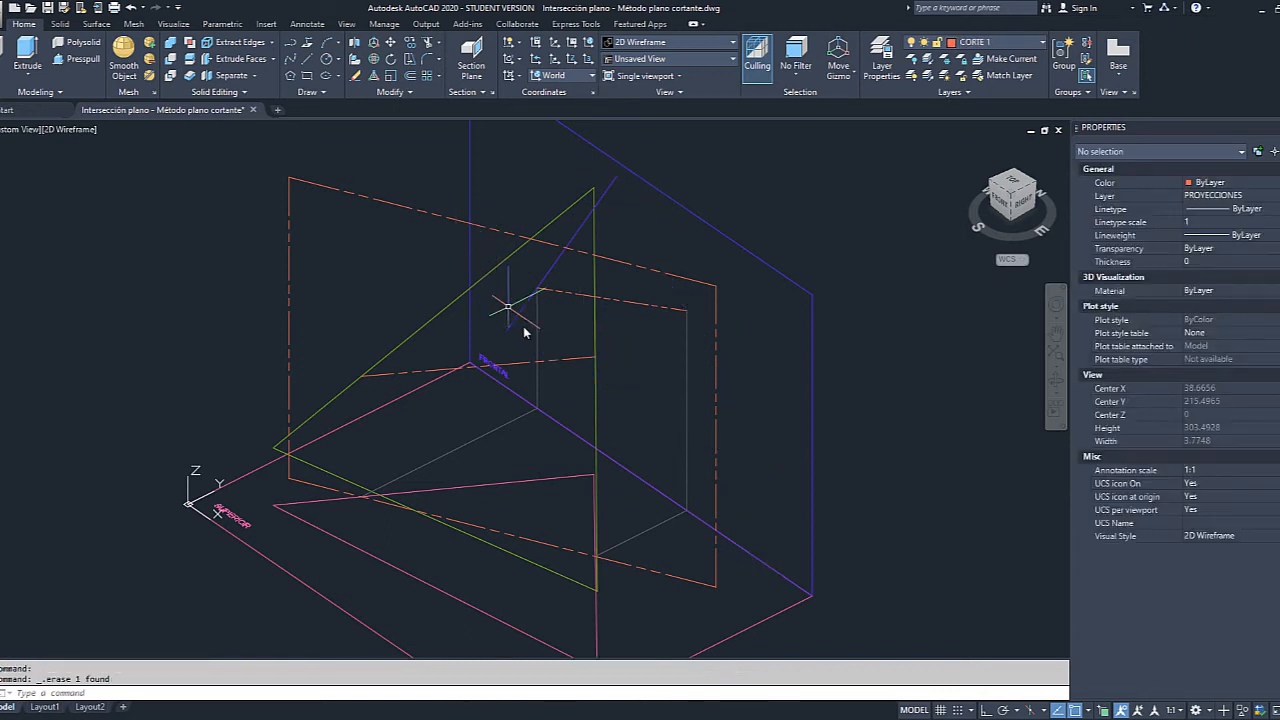
left_click(515, 320)
key("Delete")
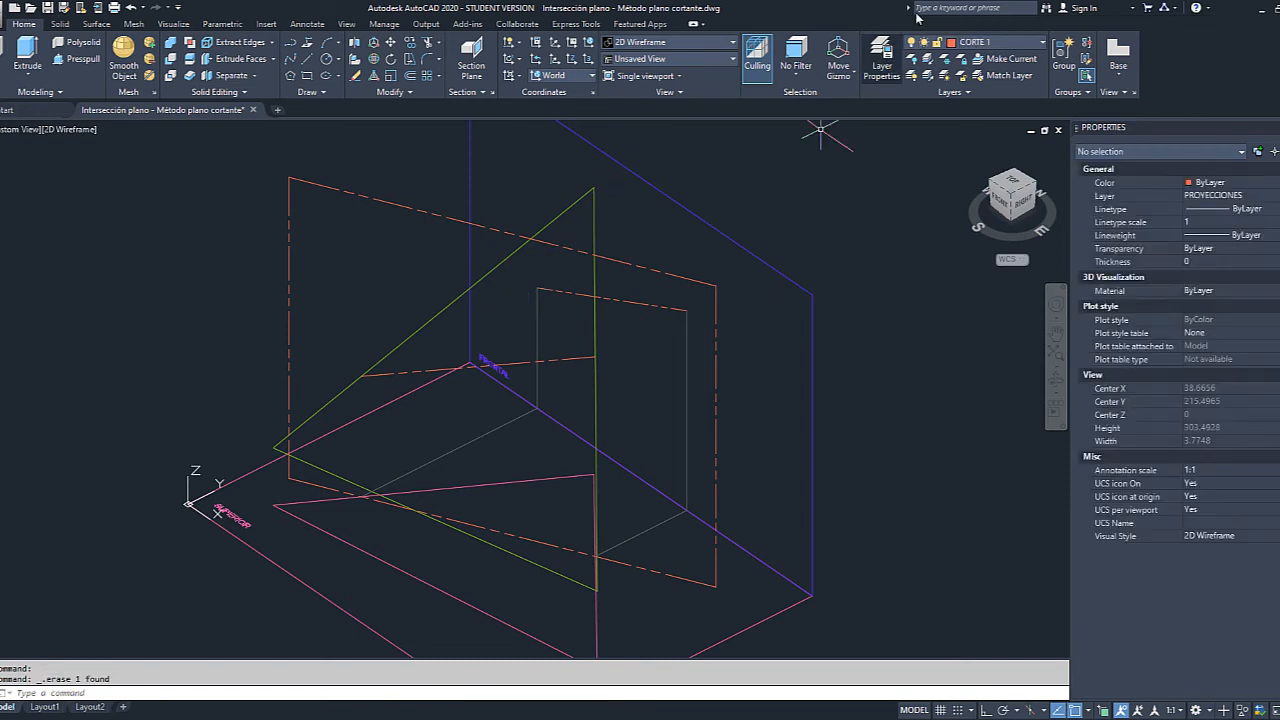
Turn off the current CORTE 1 layer to hide the cutting plane and its cut lines.
left_click(1037, 44)
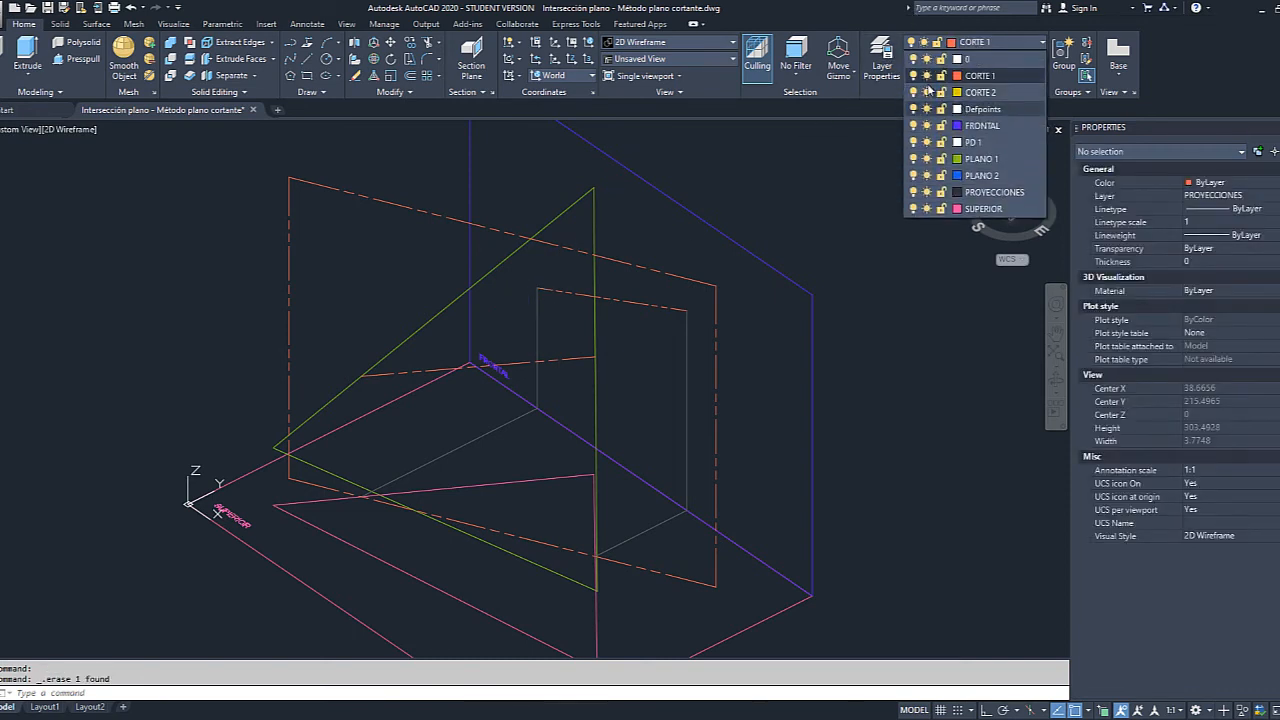
left_click(913, 76)
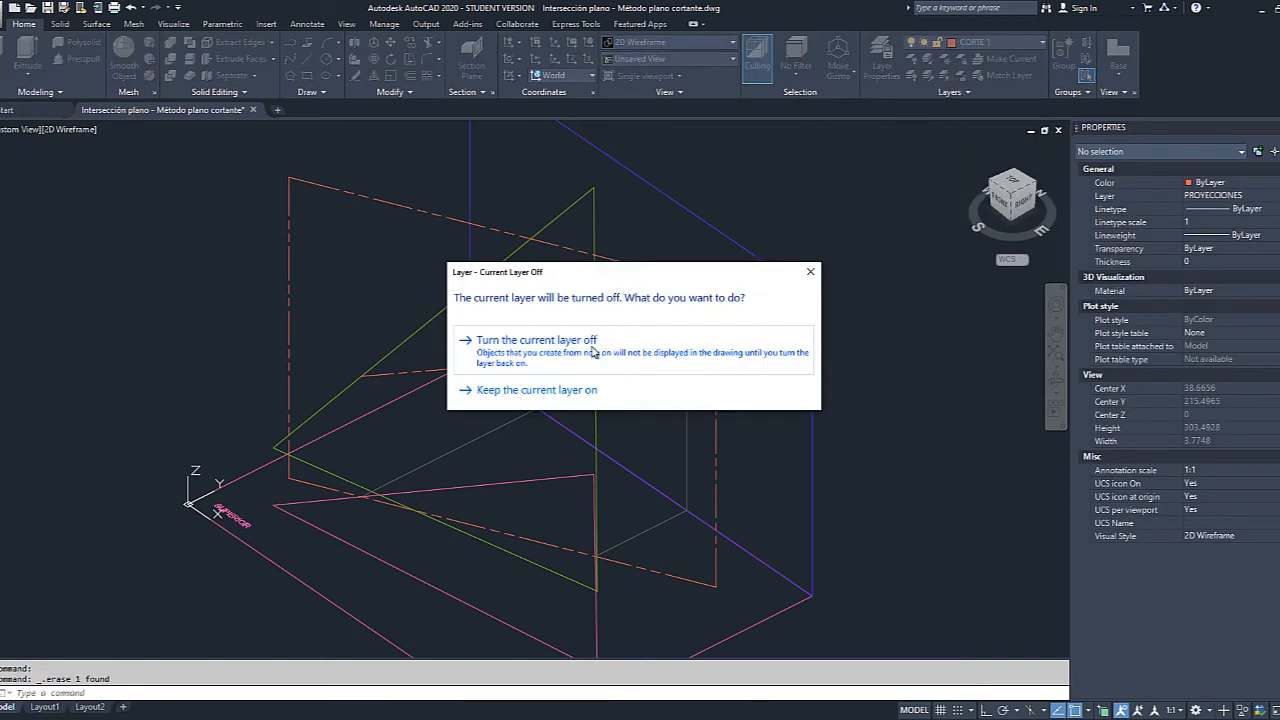
left_click(514, 355)
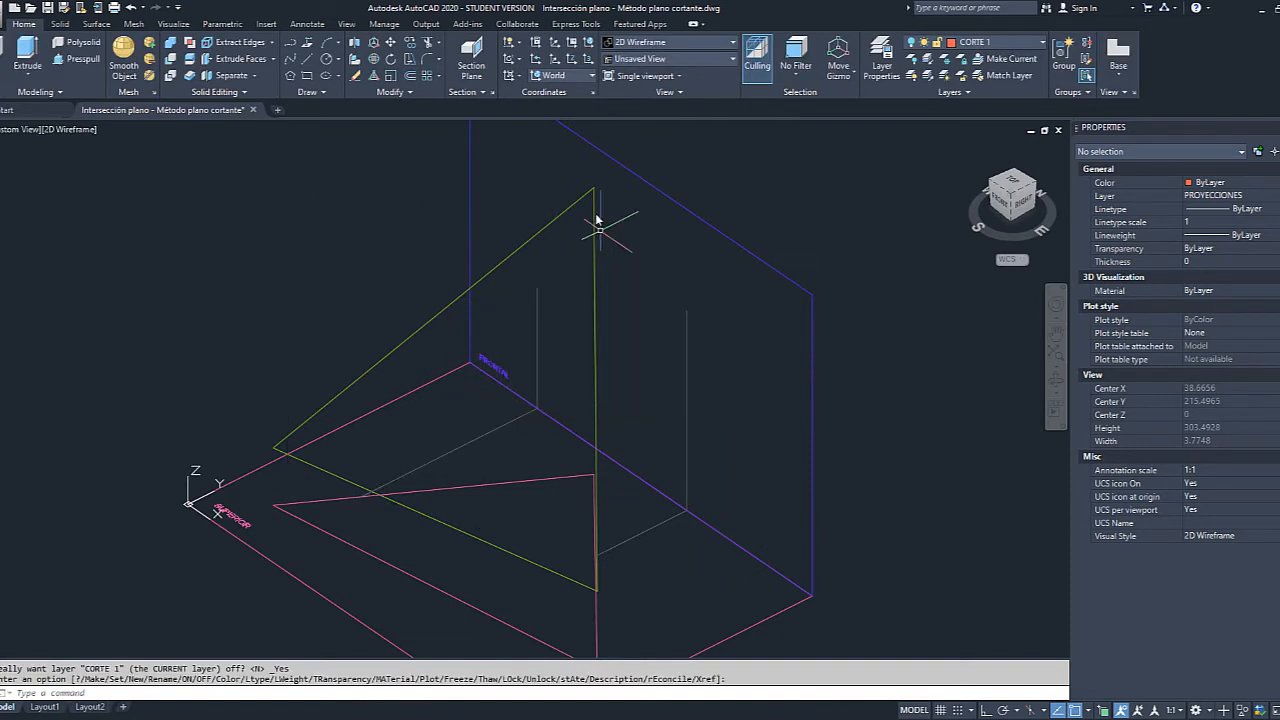
left_click(1055, 380)
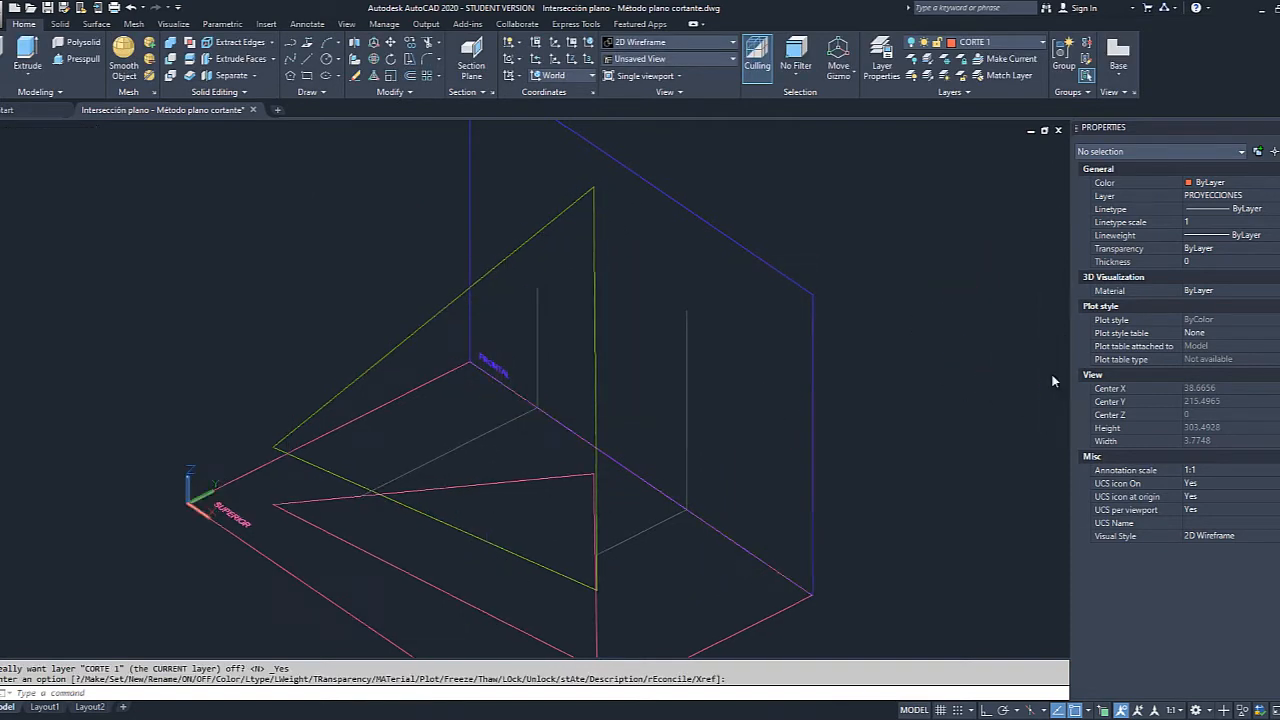
left_click_drag(835, 412, 810, 401)
left_click_drag(865, 435, 911, 407)
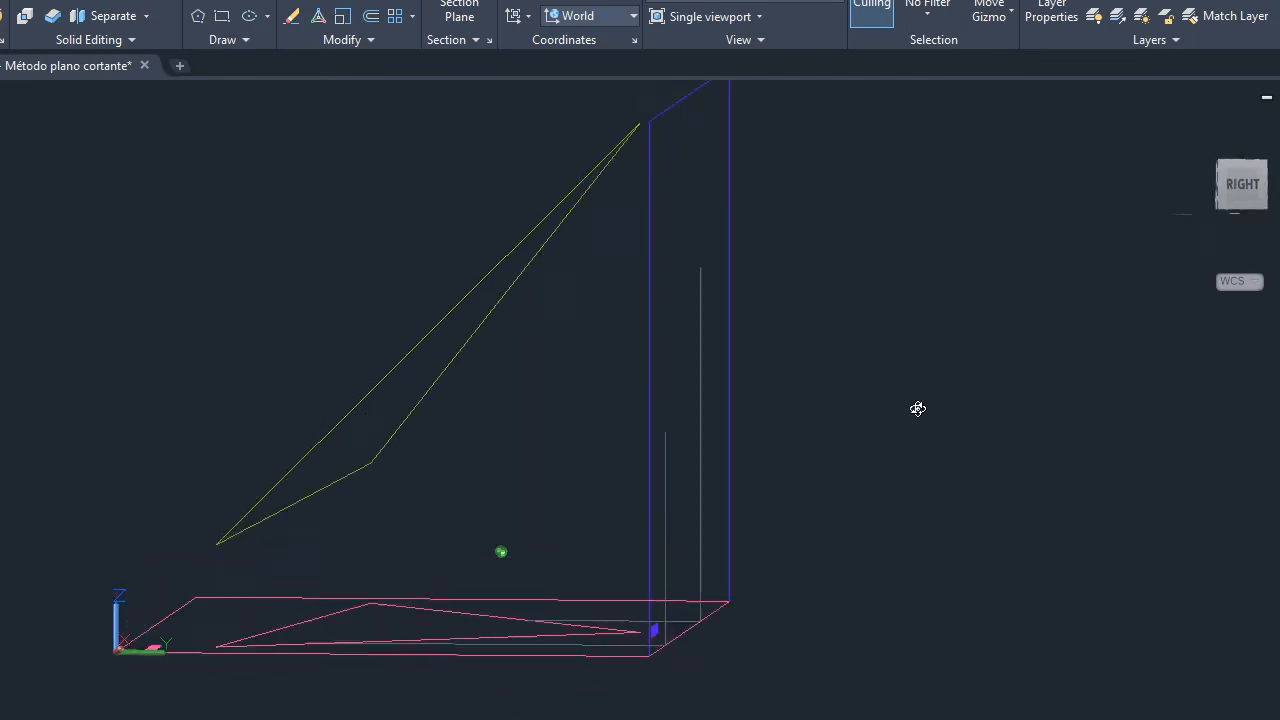
left_click_drag(1005, 451, 1026, 471)
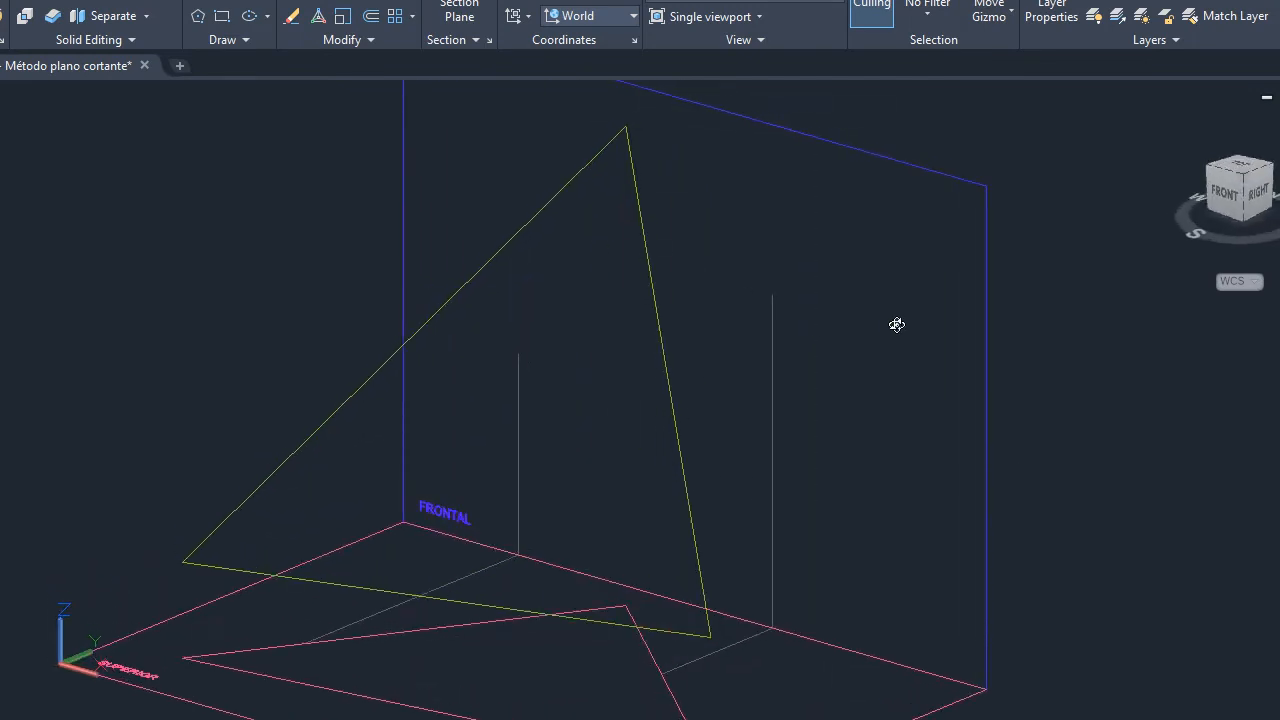
key("Escape")
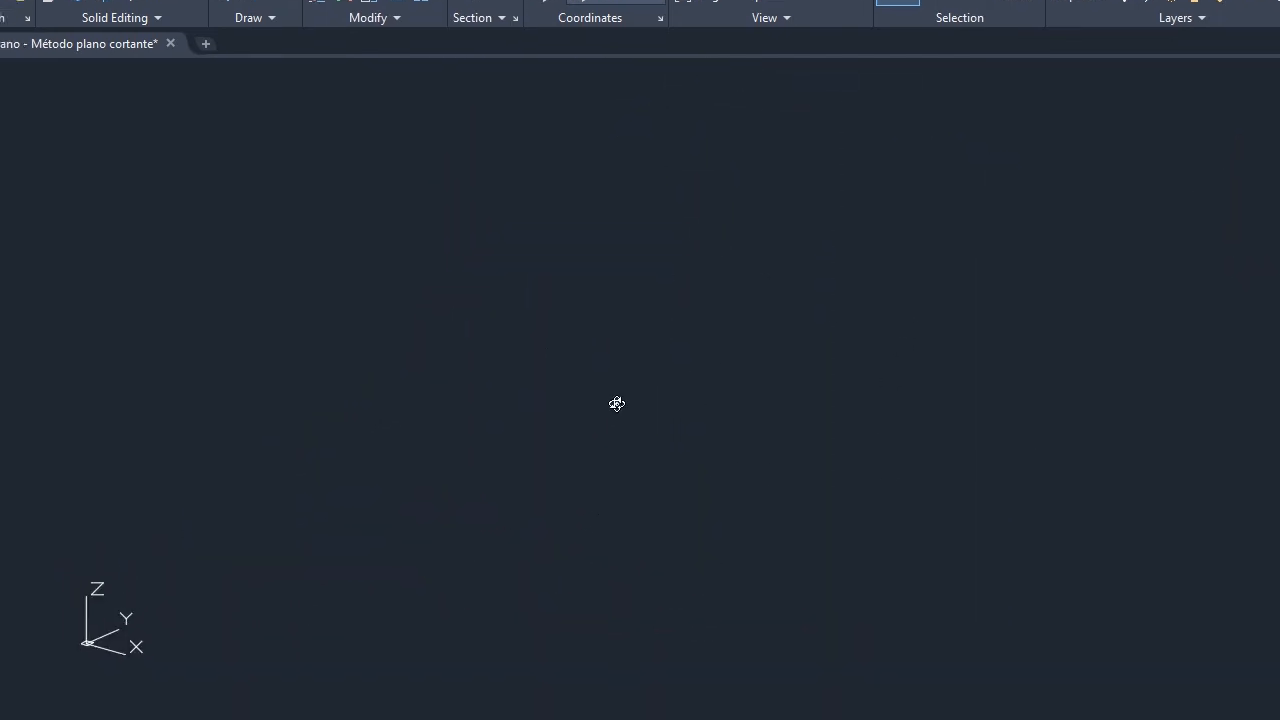
left_click(692, 684)
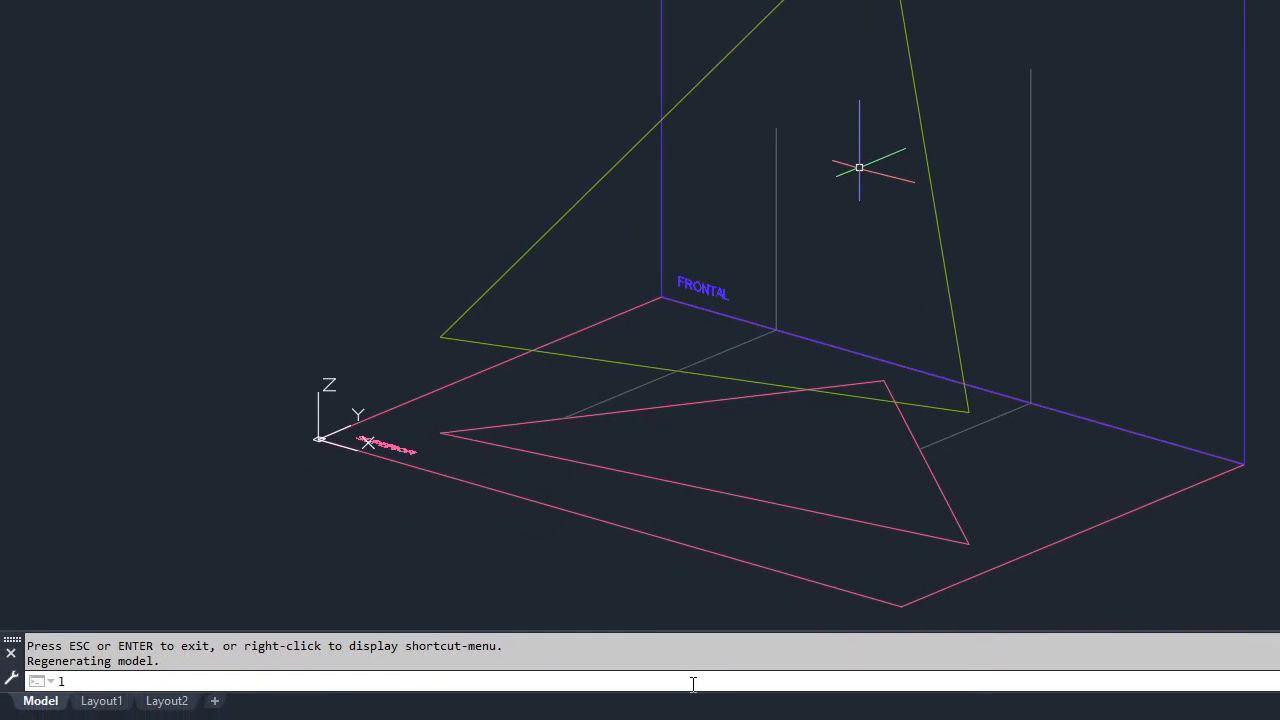
type("l")
key("Return")
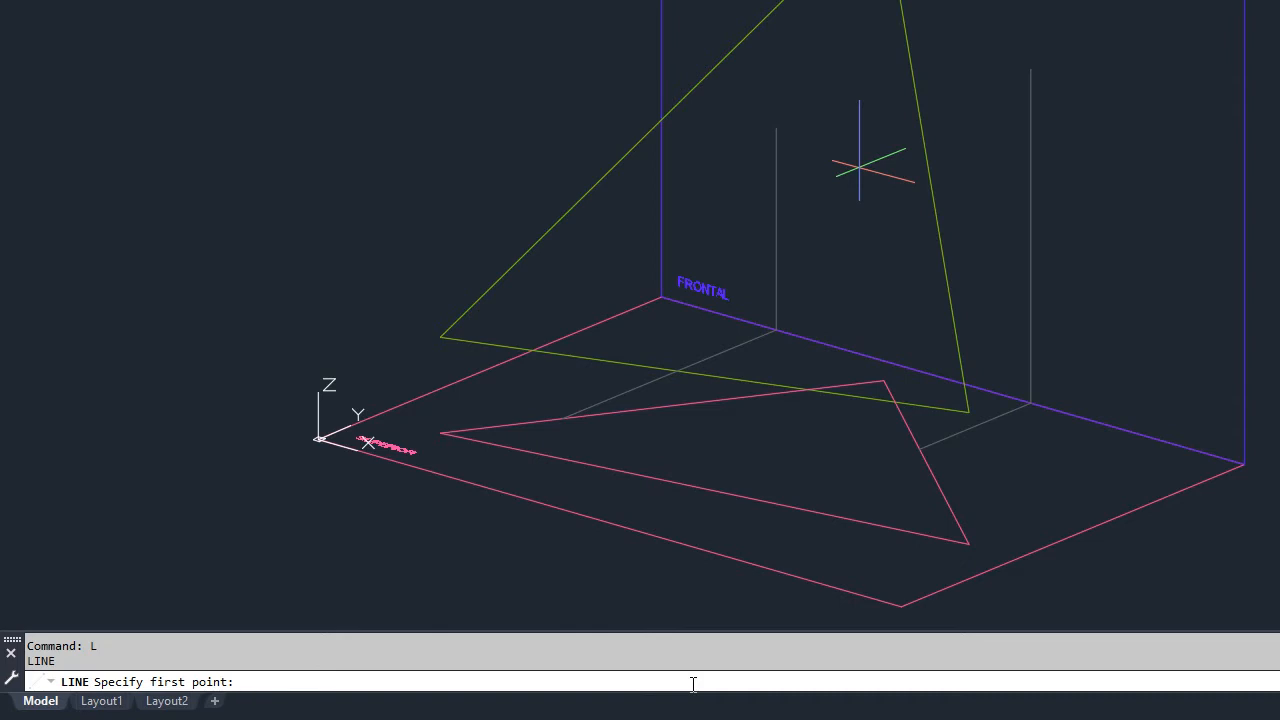
key("Escape")
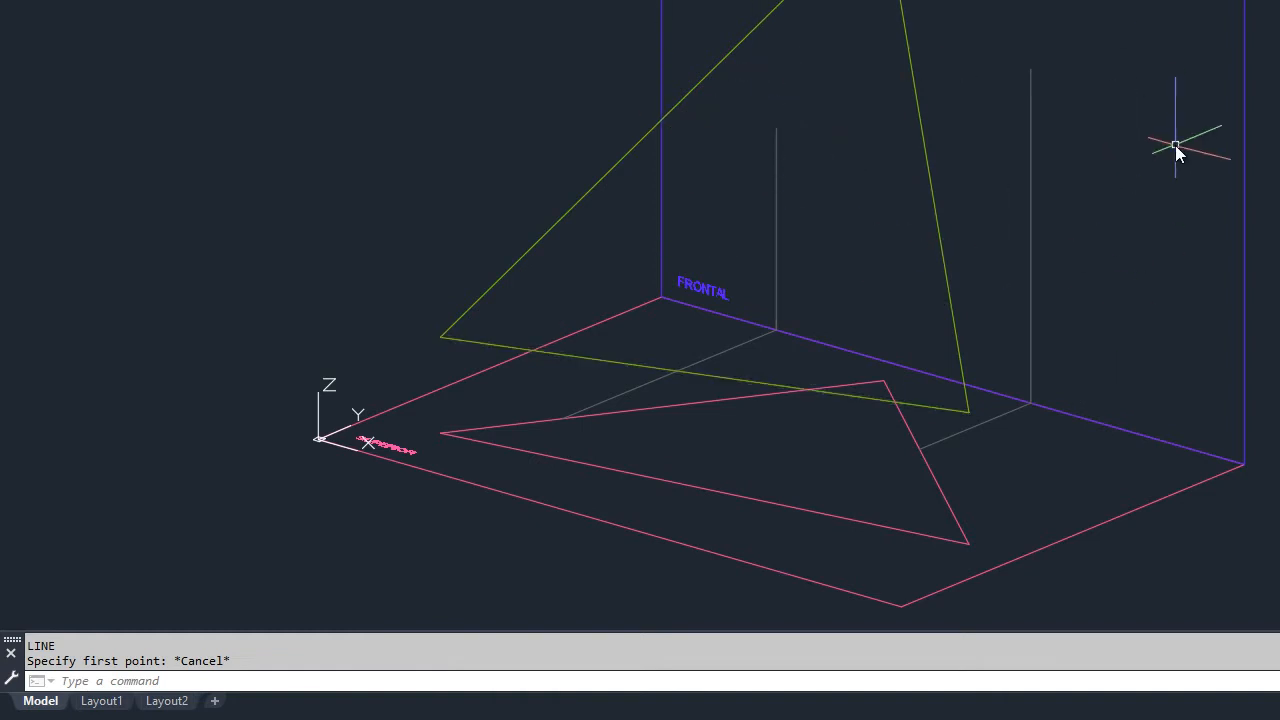
Align the UCS with the FRONTAL plane: origin at its lower corner beside the label, X along its lower edge, Y up its vertical edge.
left_click(469, 681)
type("ucs")
key("Return")
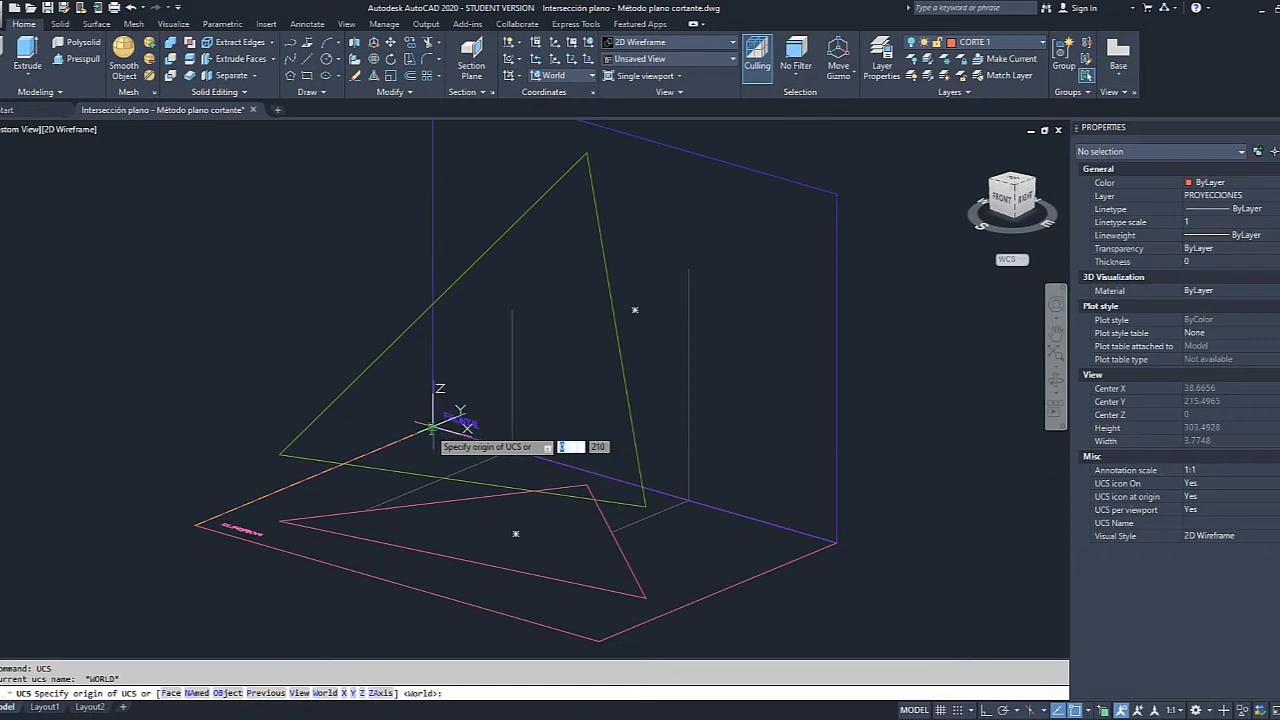
left_click(432, 427)
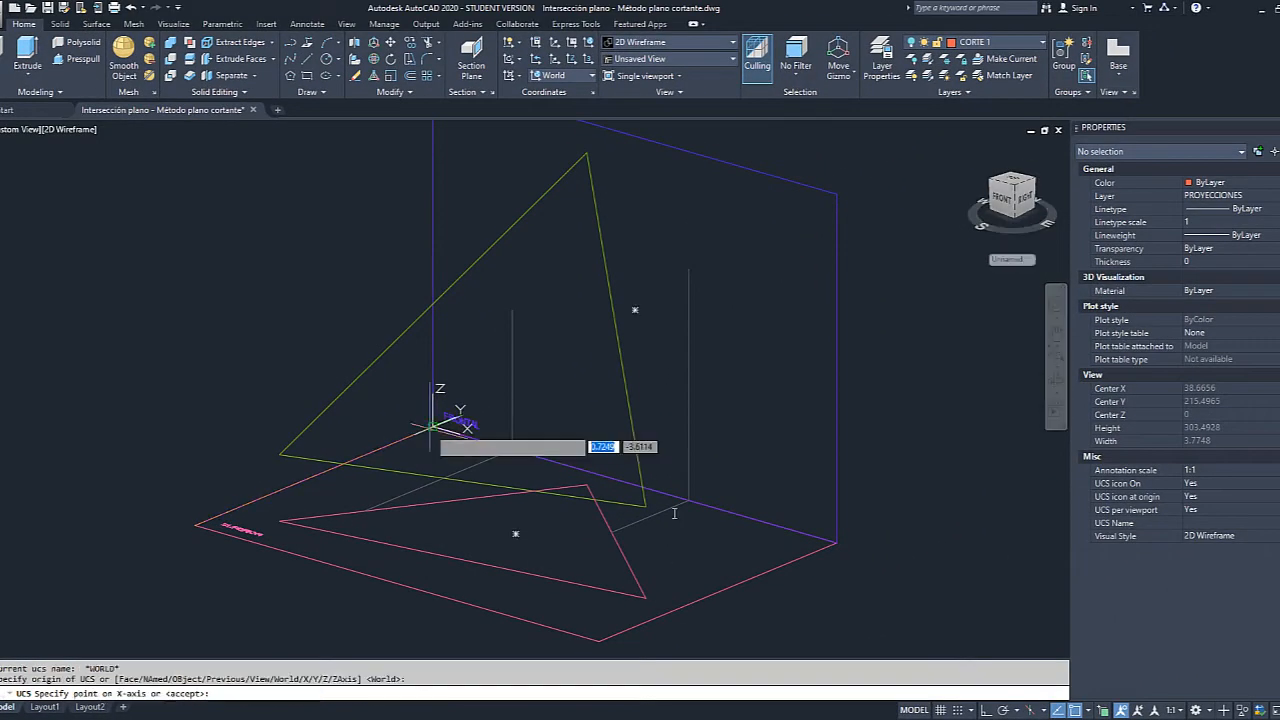
left_click(835, 541)
scroll(431, 300, "down", 3)
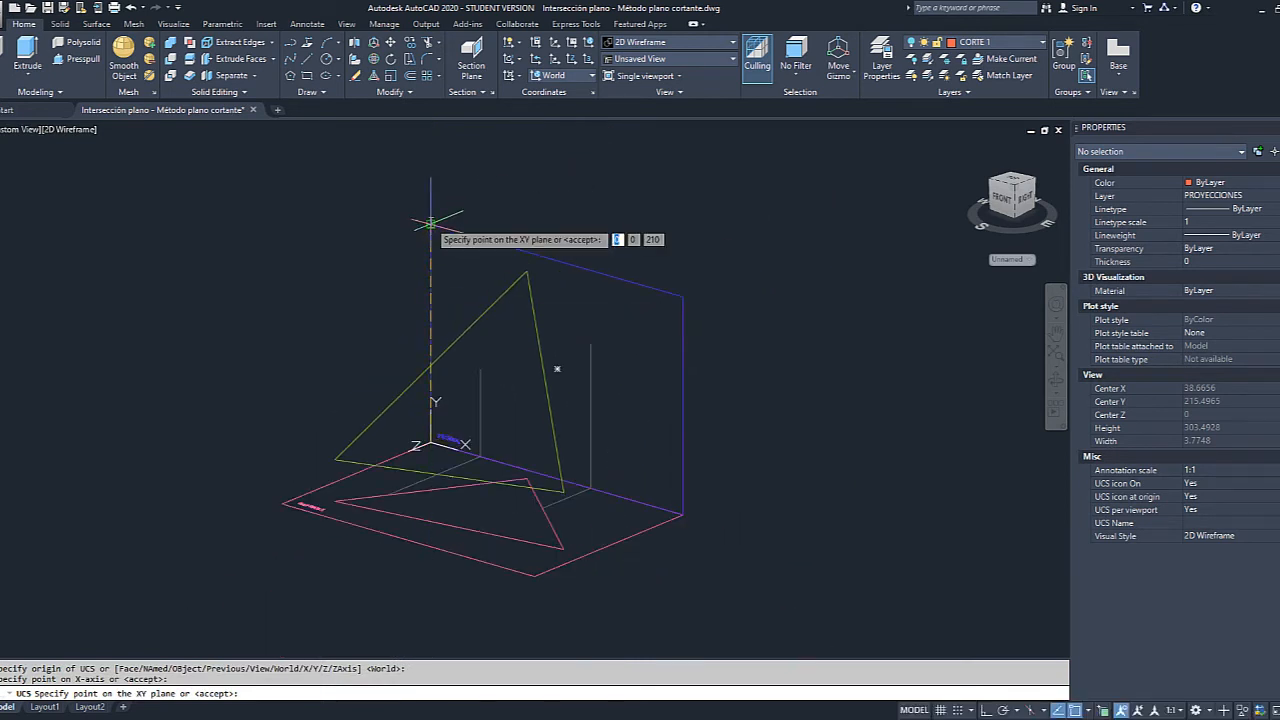
left_click(431, 223)
key("Escape")
scroll(484, 386, "down", 2)
scroll(487, 393, "up", 2)
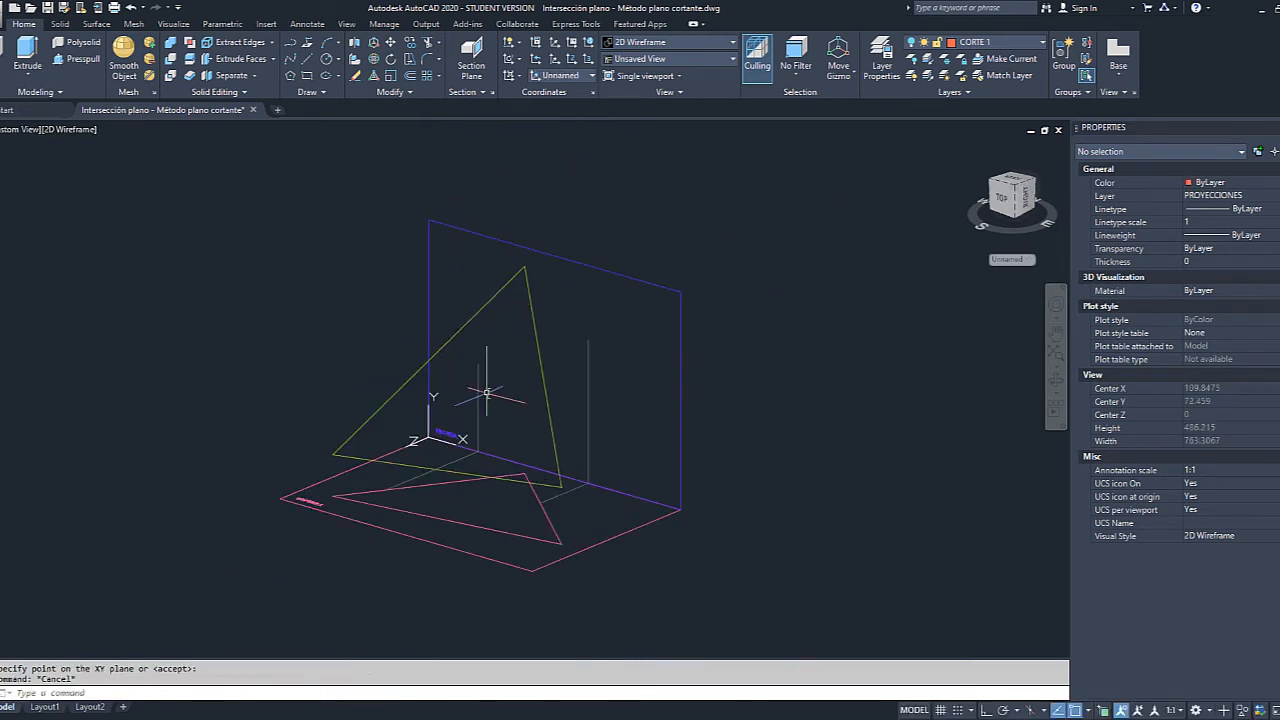
scroll(487, 393, "up", 1)
scroll(540, 478, "up", 1)
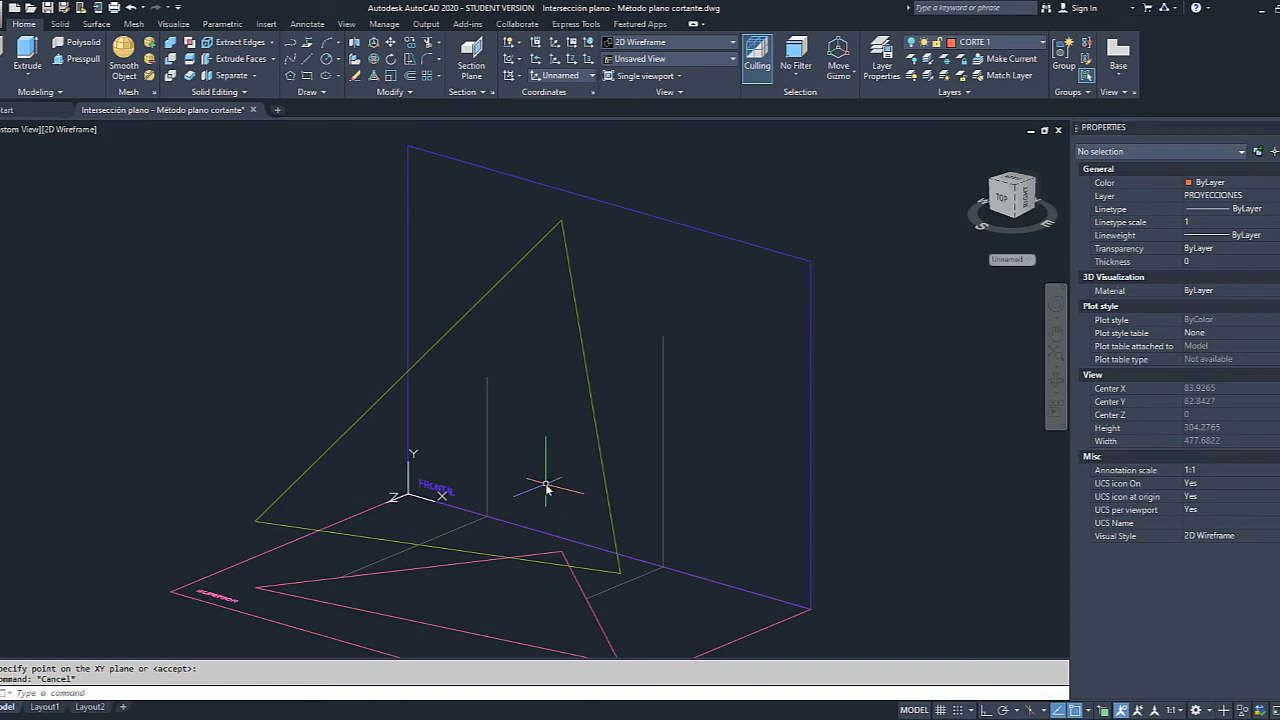
type("L")
key("Return")
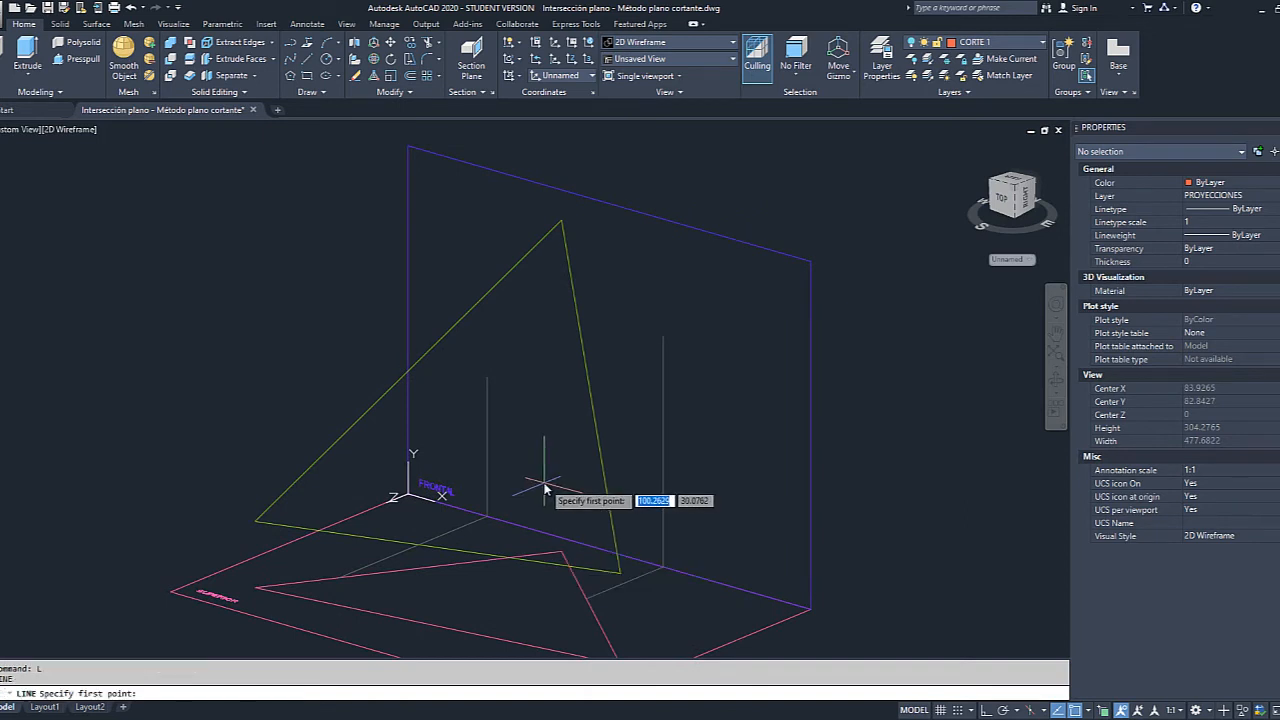
type(".xy")
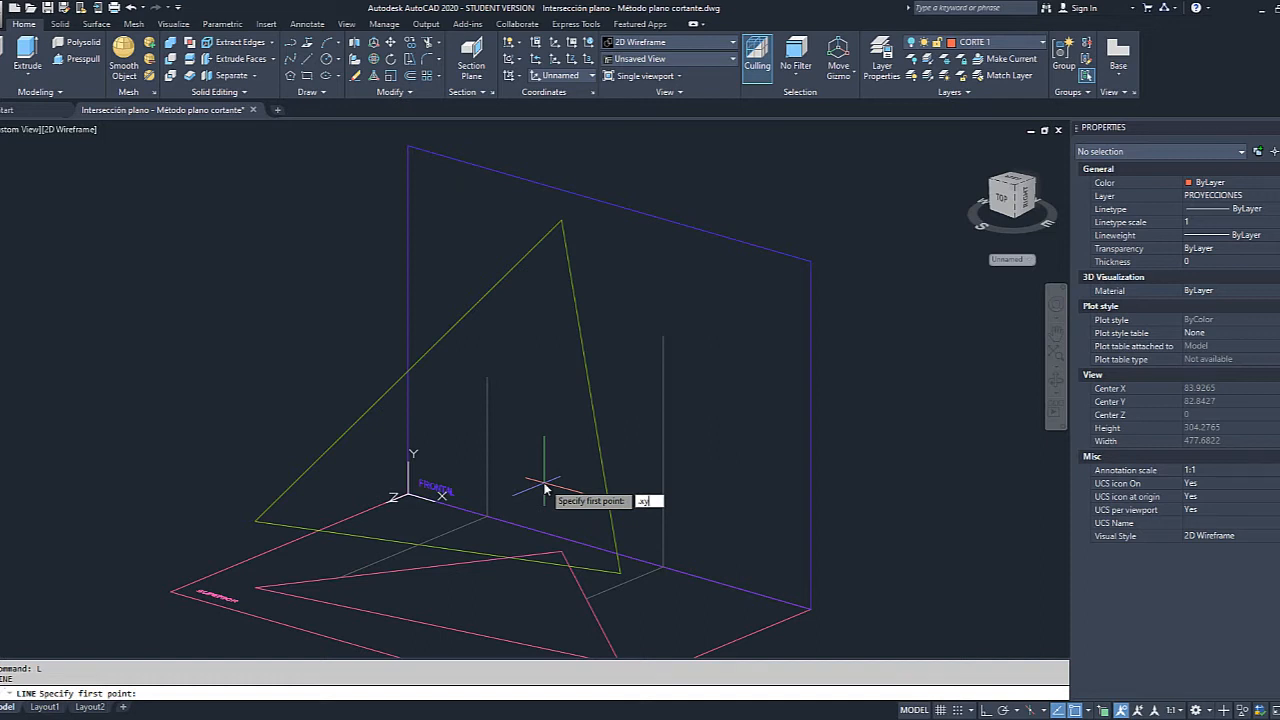
key("Return")
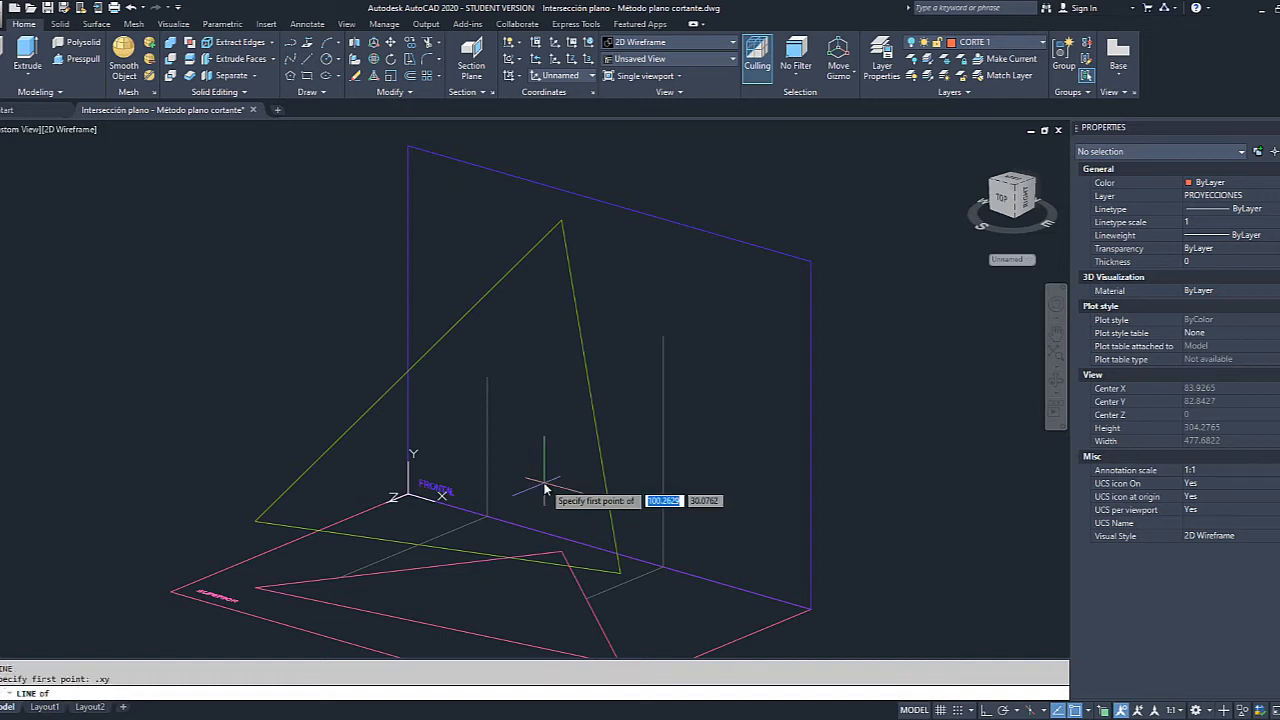
left_click(562, 226)
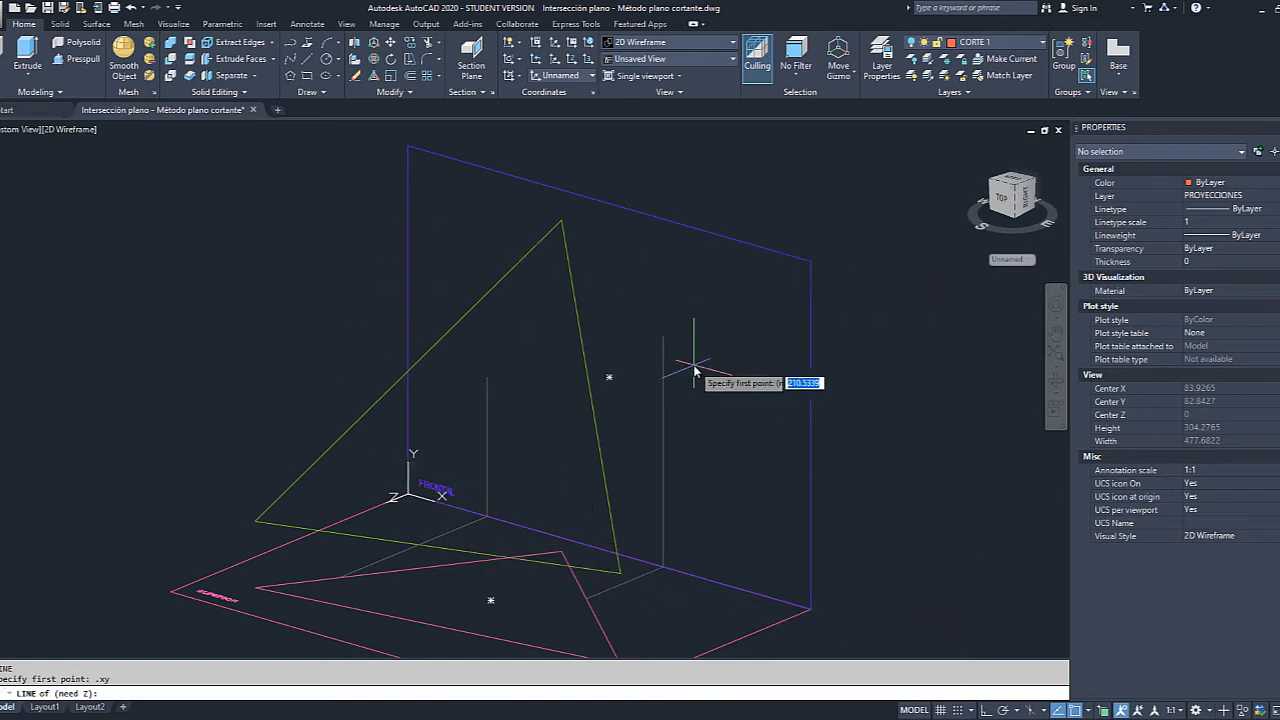
type("0")
key("Return")
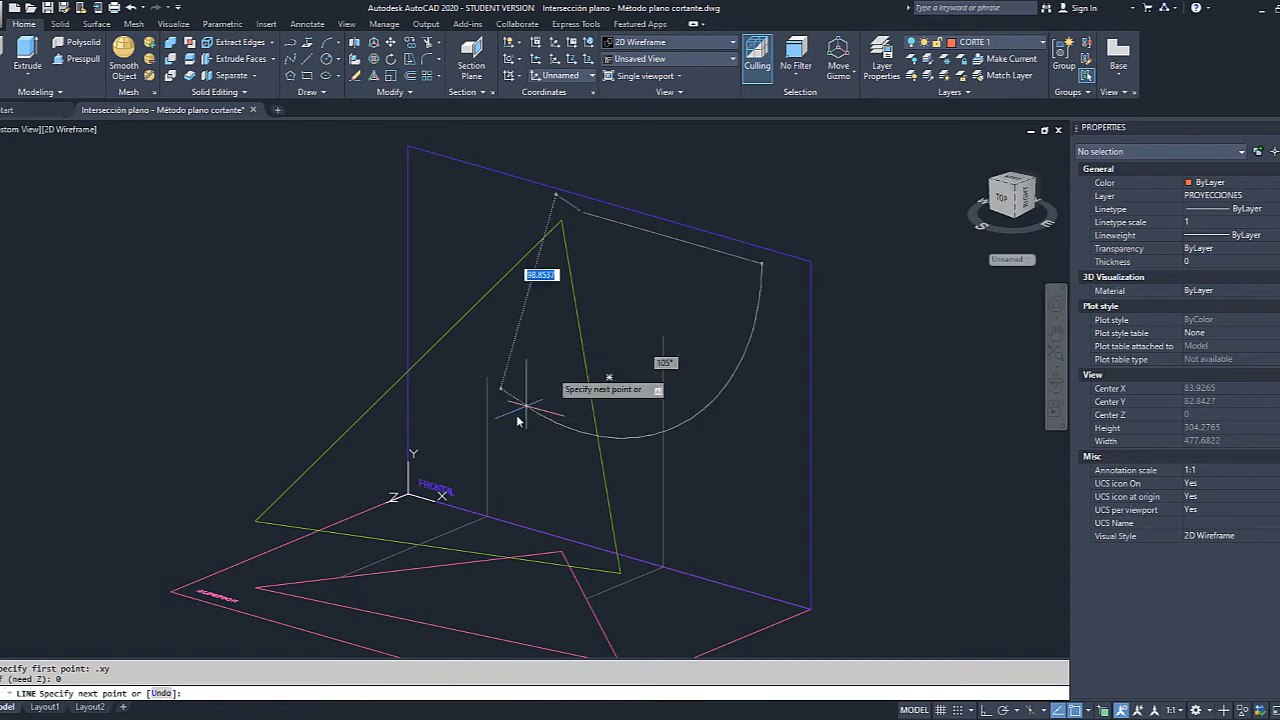
Make FRONTAL the current layer and cancel the pending line.
left_click(1041, 43)
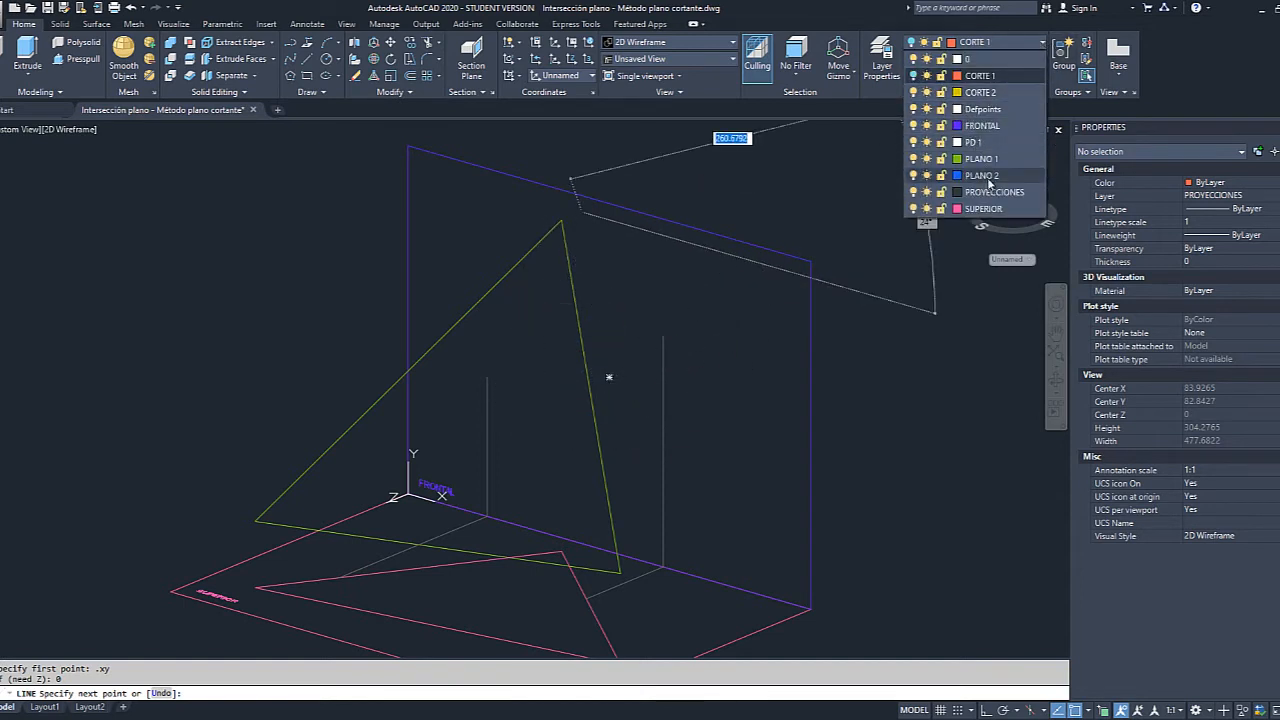
left_click(985, 126)
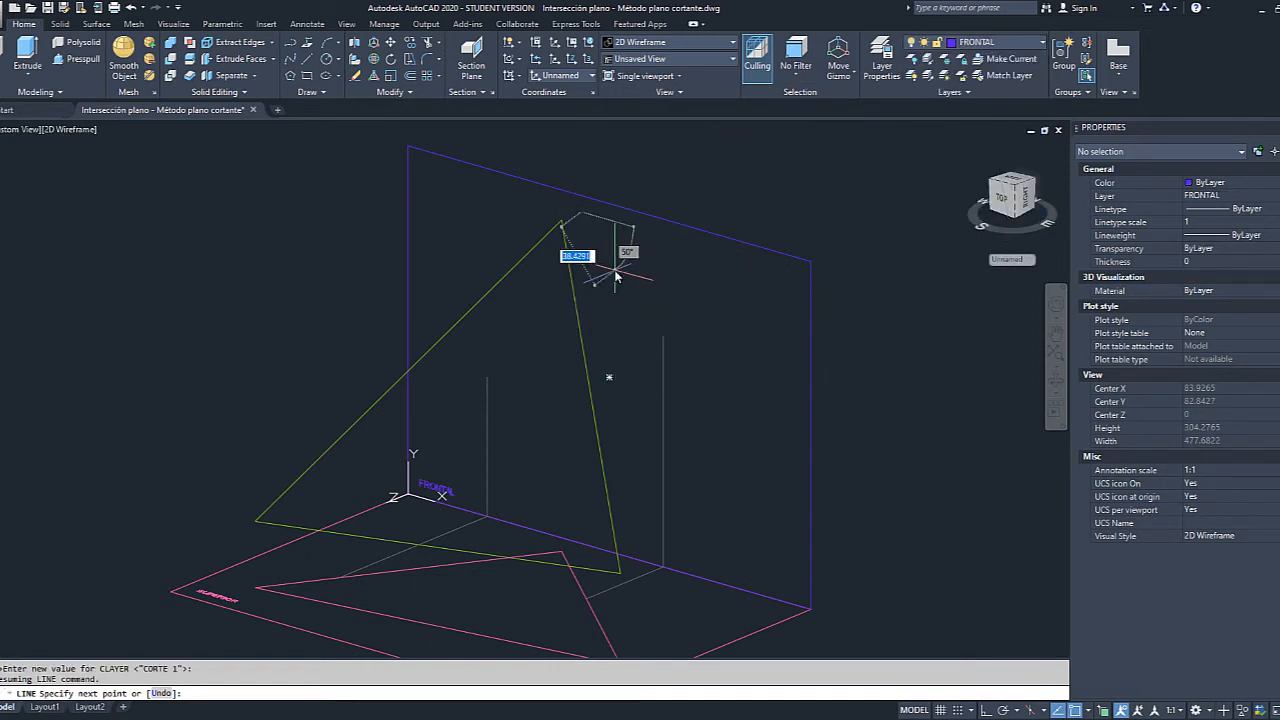
key("Escape")
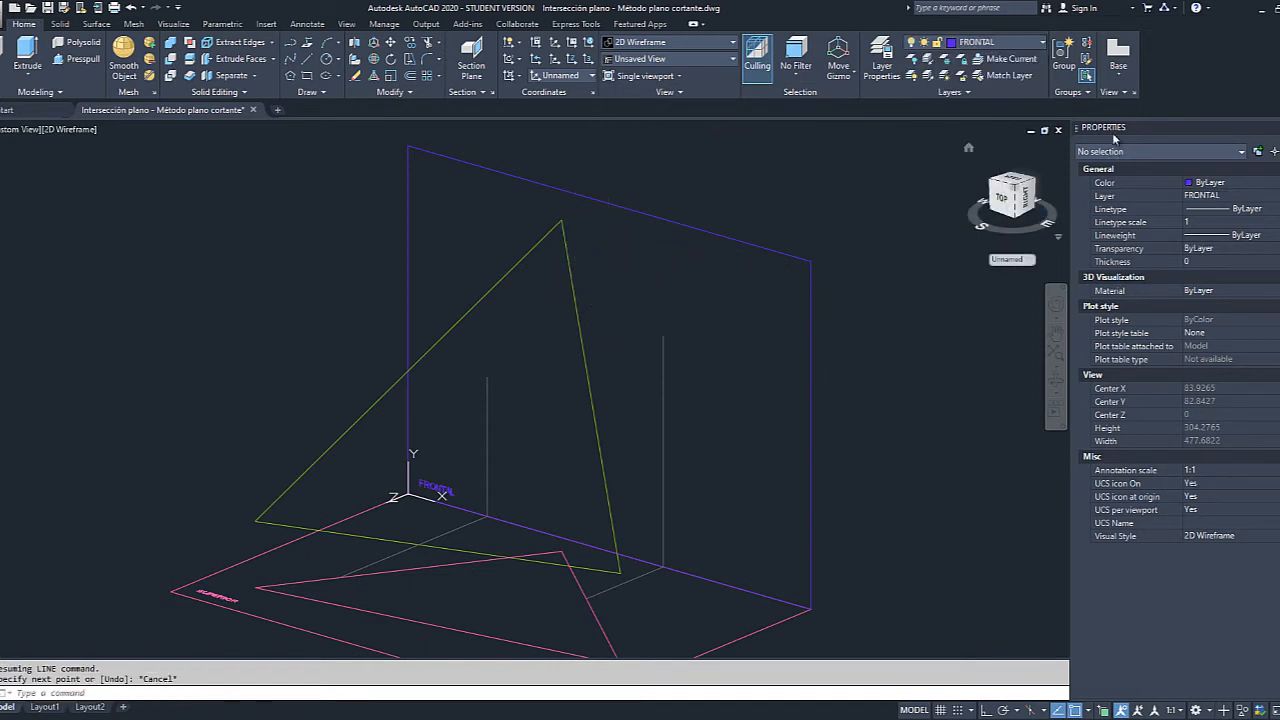
Draw a line projecting the green triangle's edge from its top vertex to its lowest vertex onto the FRONTAL plane, using .xy filters with Z 0.
left_click(307, 61)
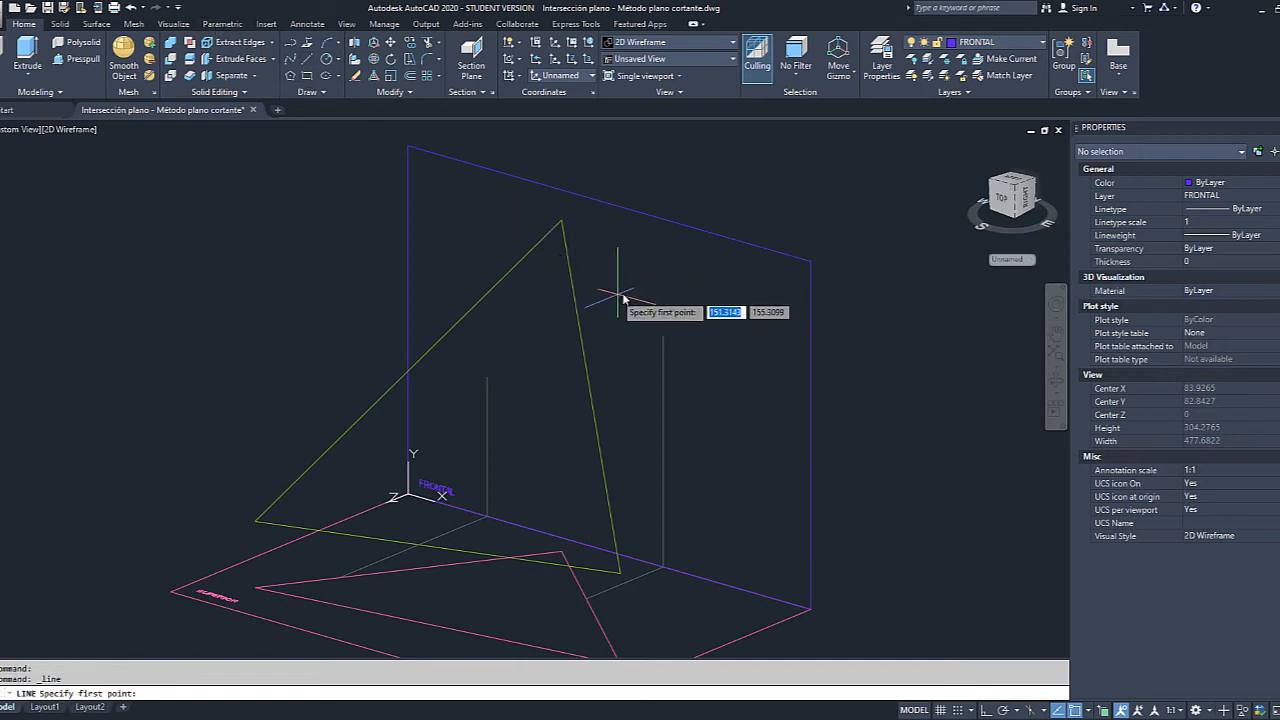
type(".xy")
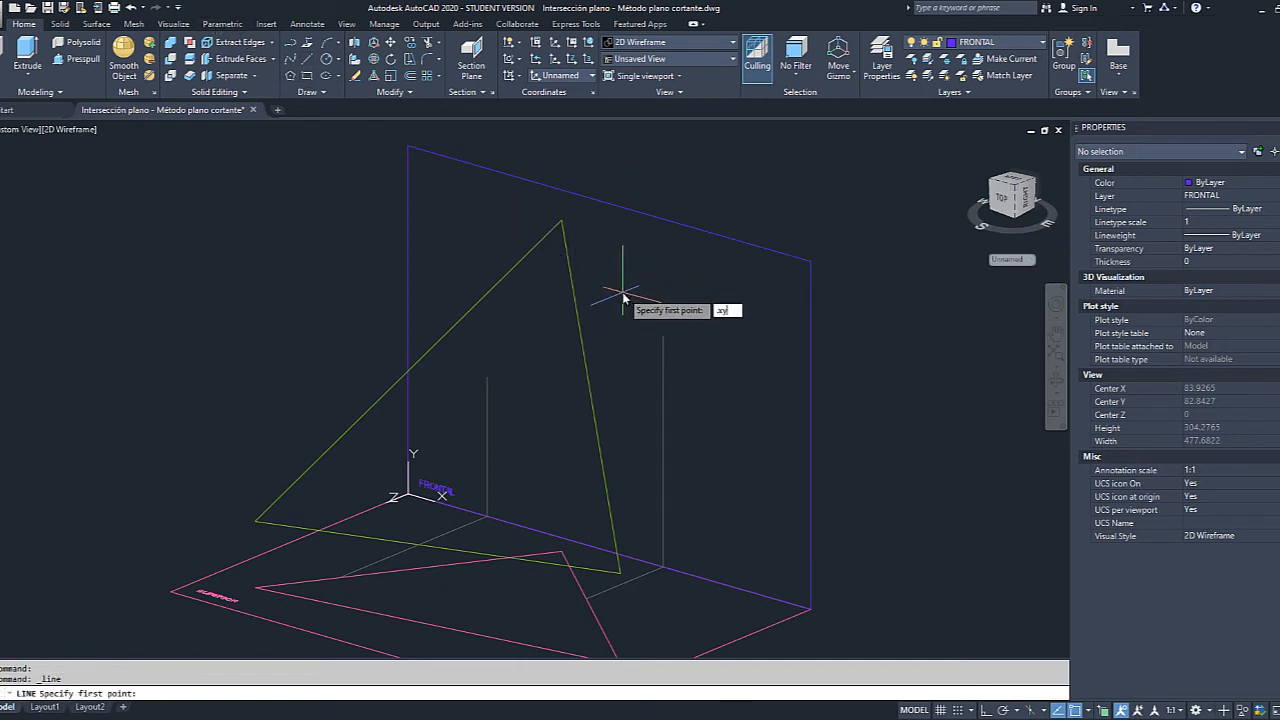
key("Return")
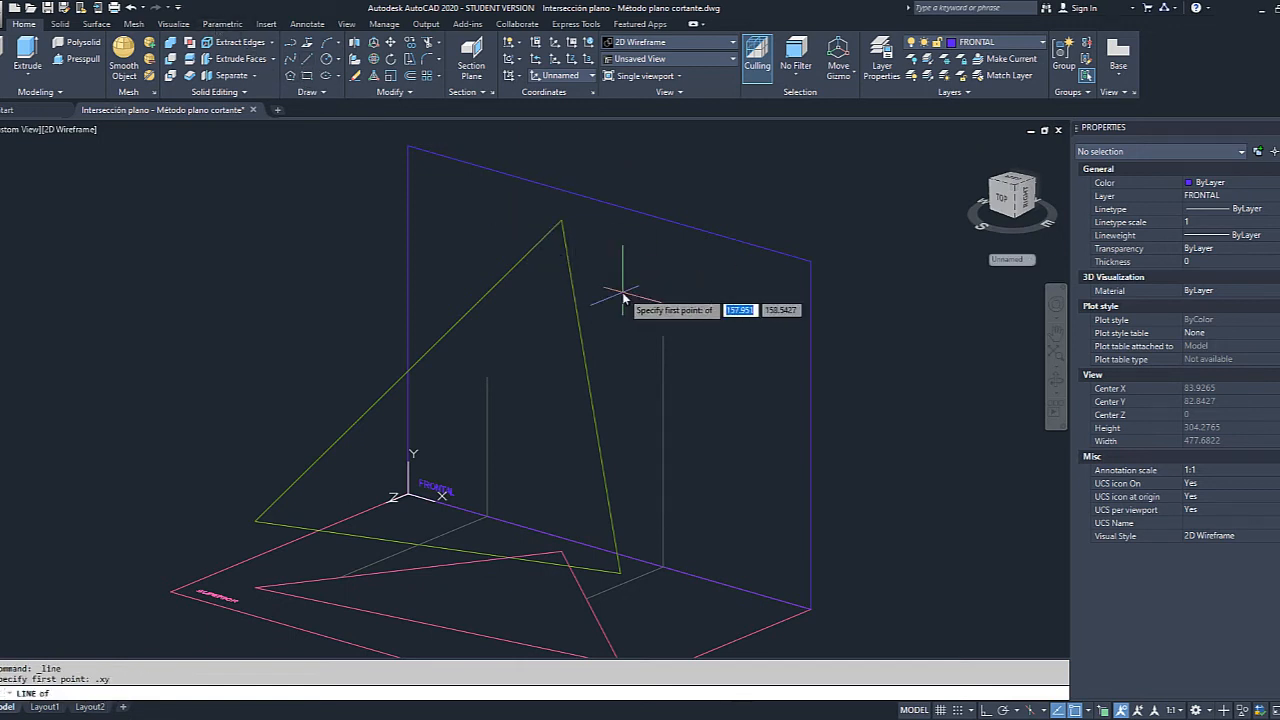
left_click(562, 222)
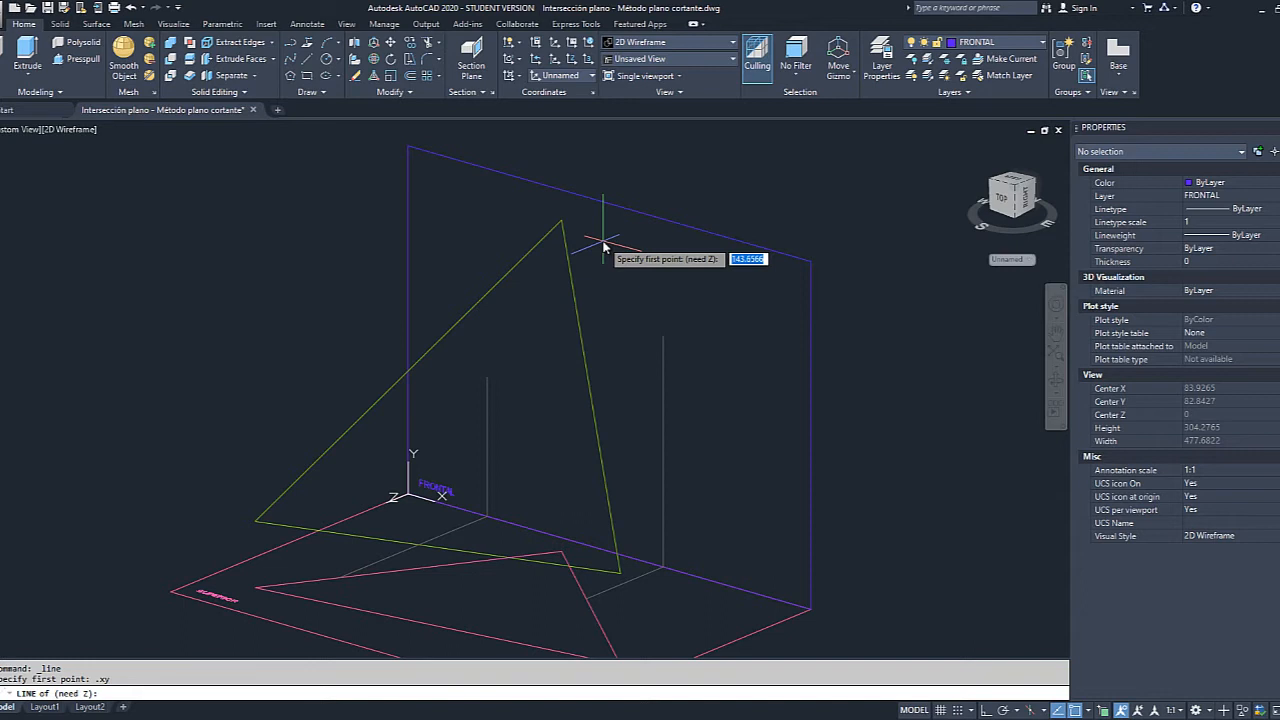
type("0")
key("Return")
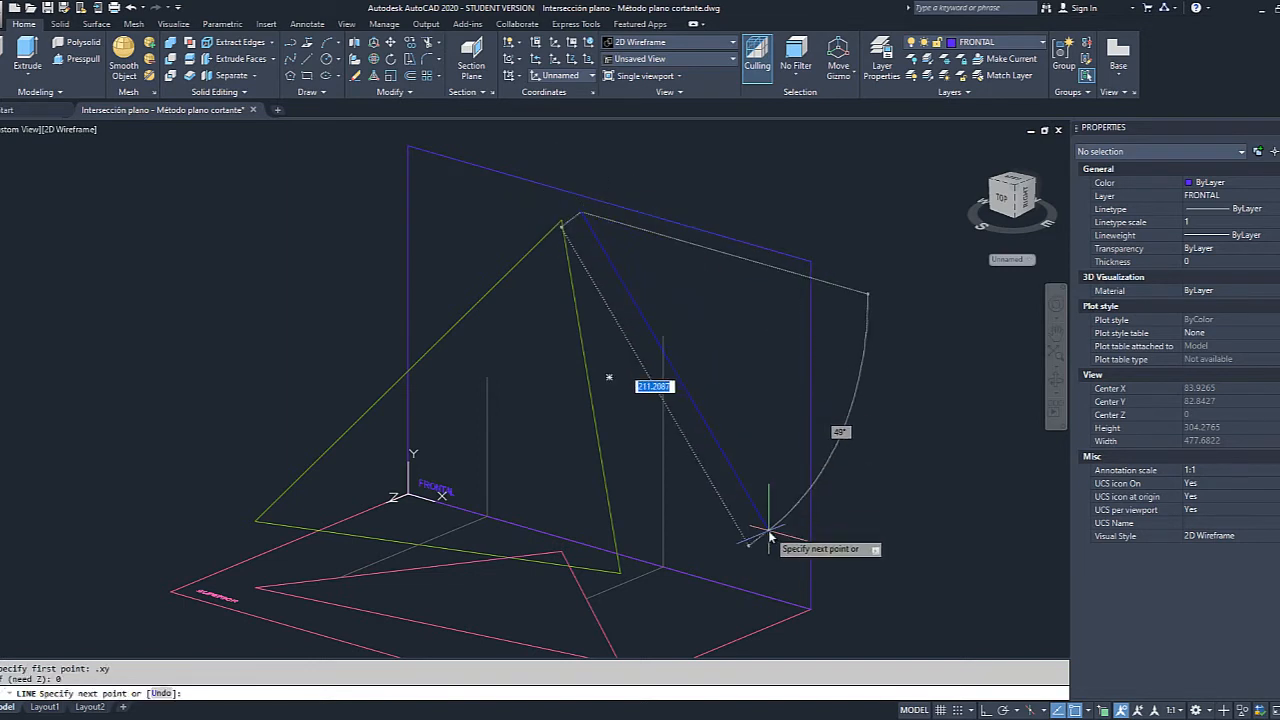
type(".xy")
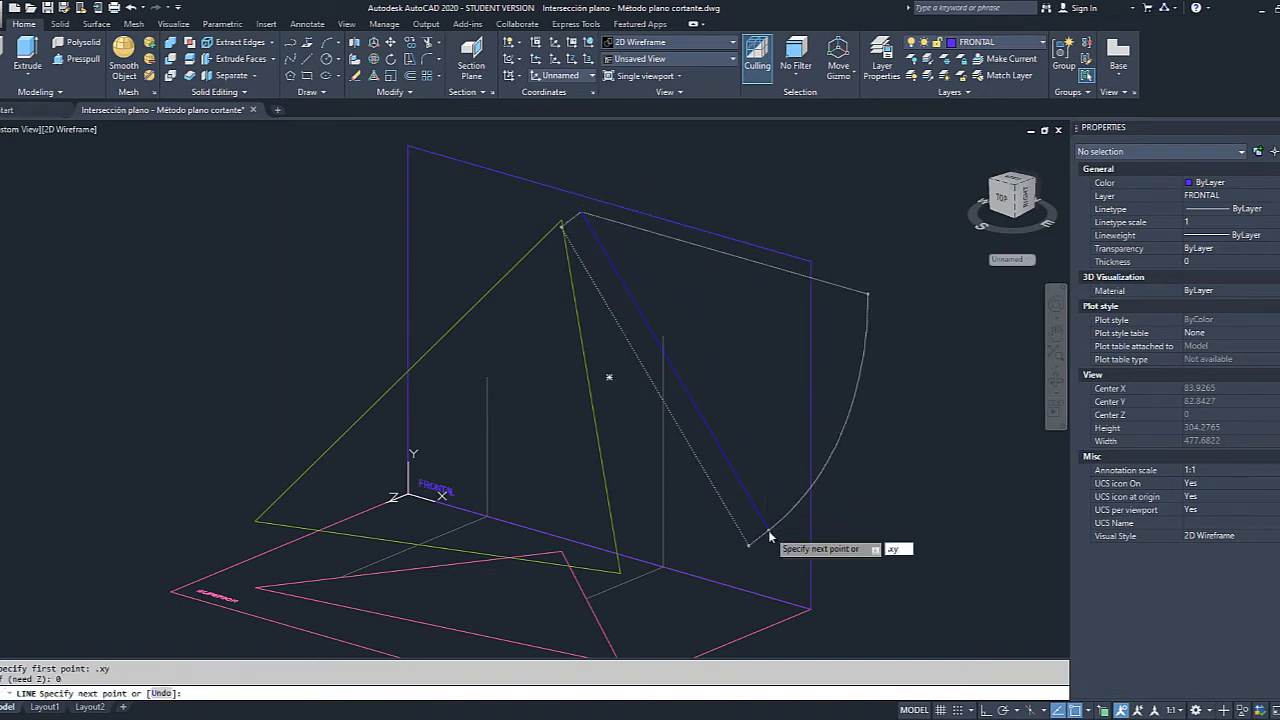
key("Return")
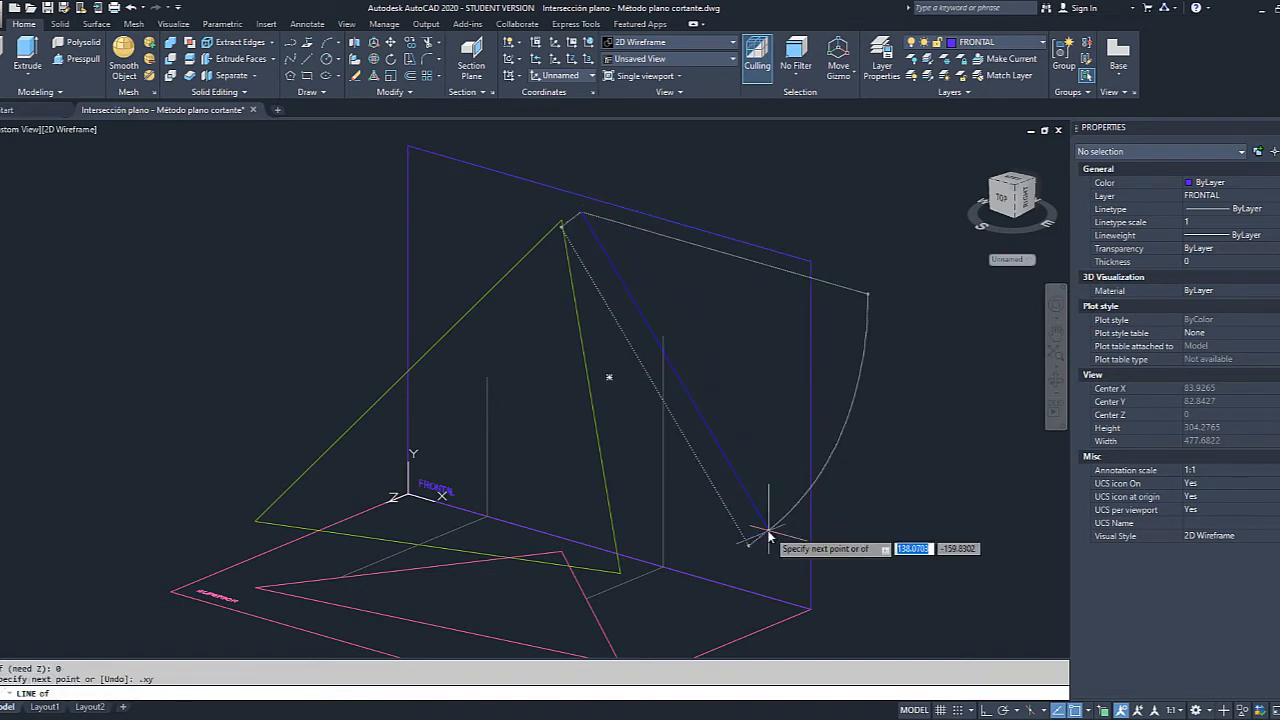
left_click(620, 578)
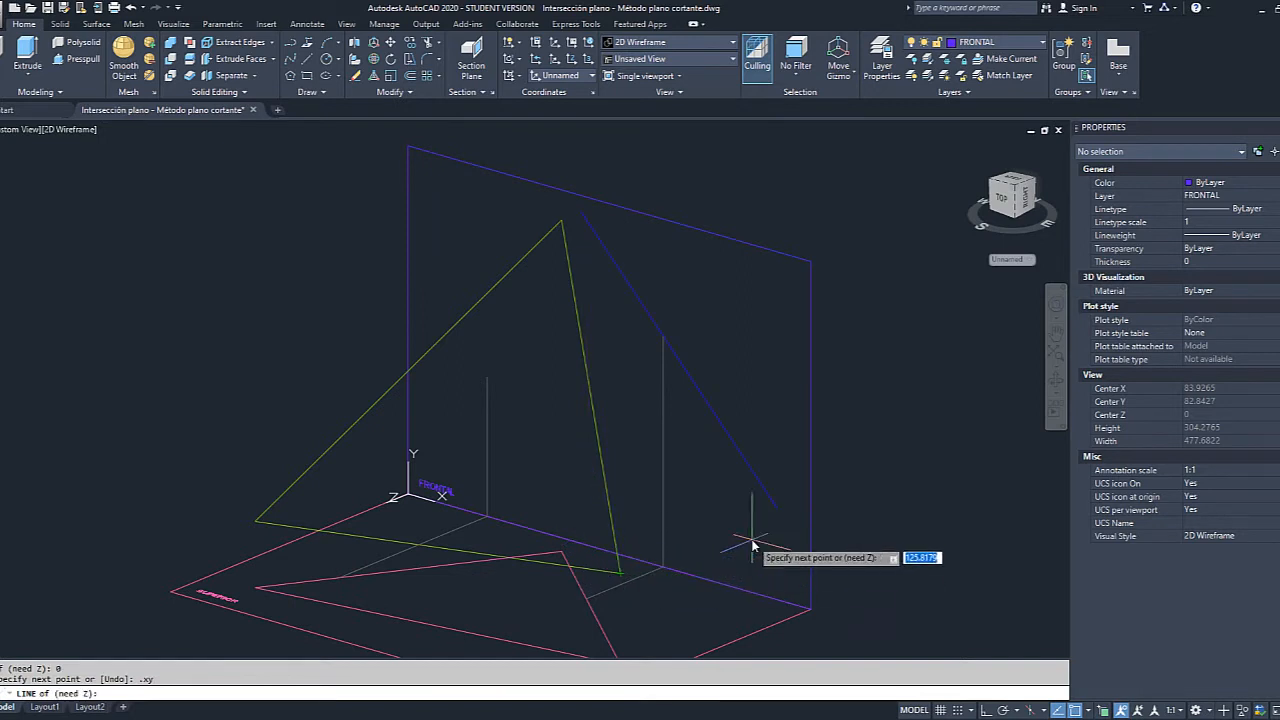
type("0")
key("Return")
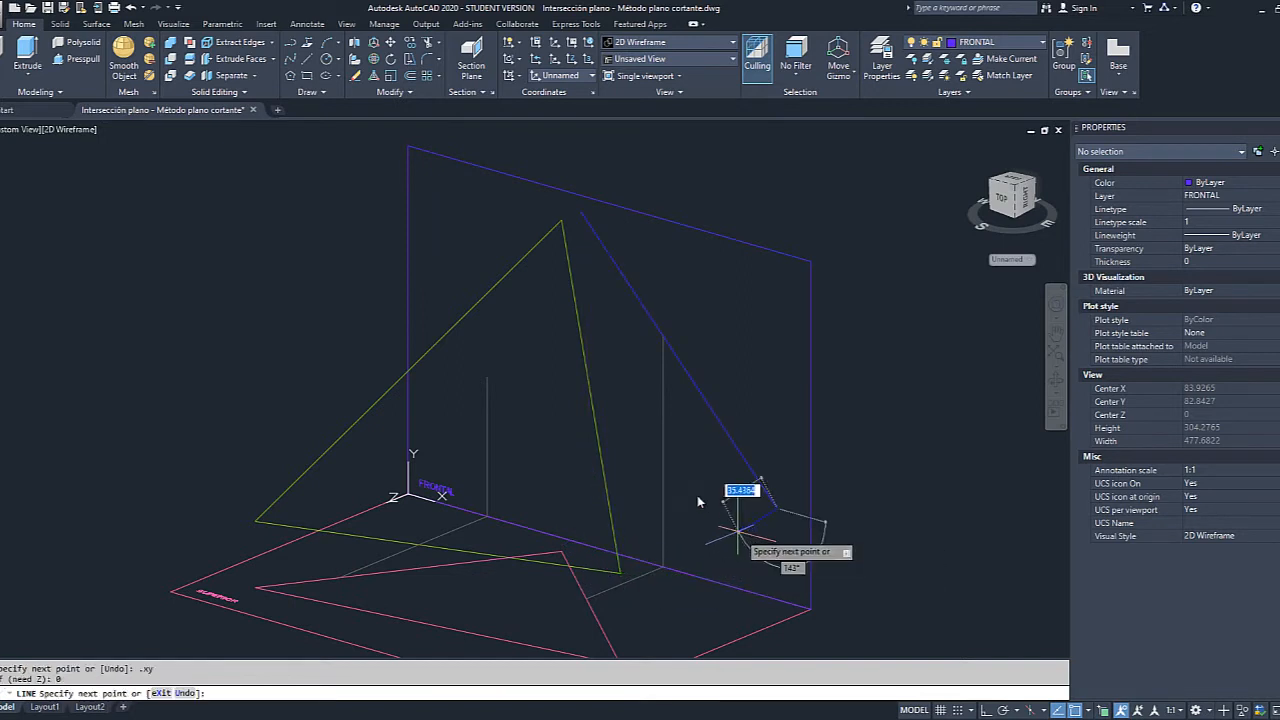
Continue the line to the projection of the green triangle's remaining vertex using the .xy filter with Z 0, and close the frontal triangle.
type(".xy")
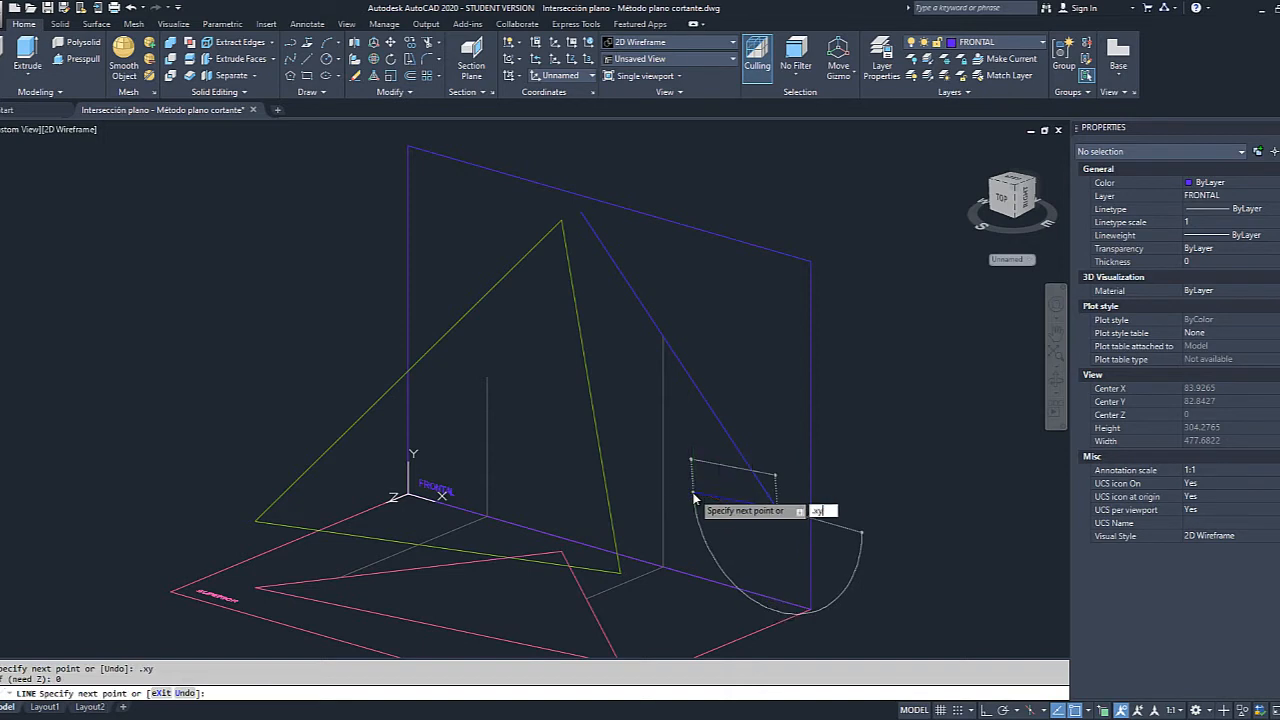
key("Return")
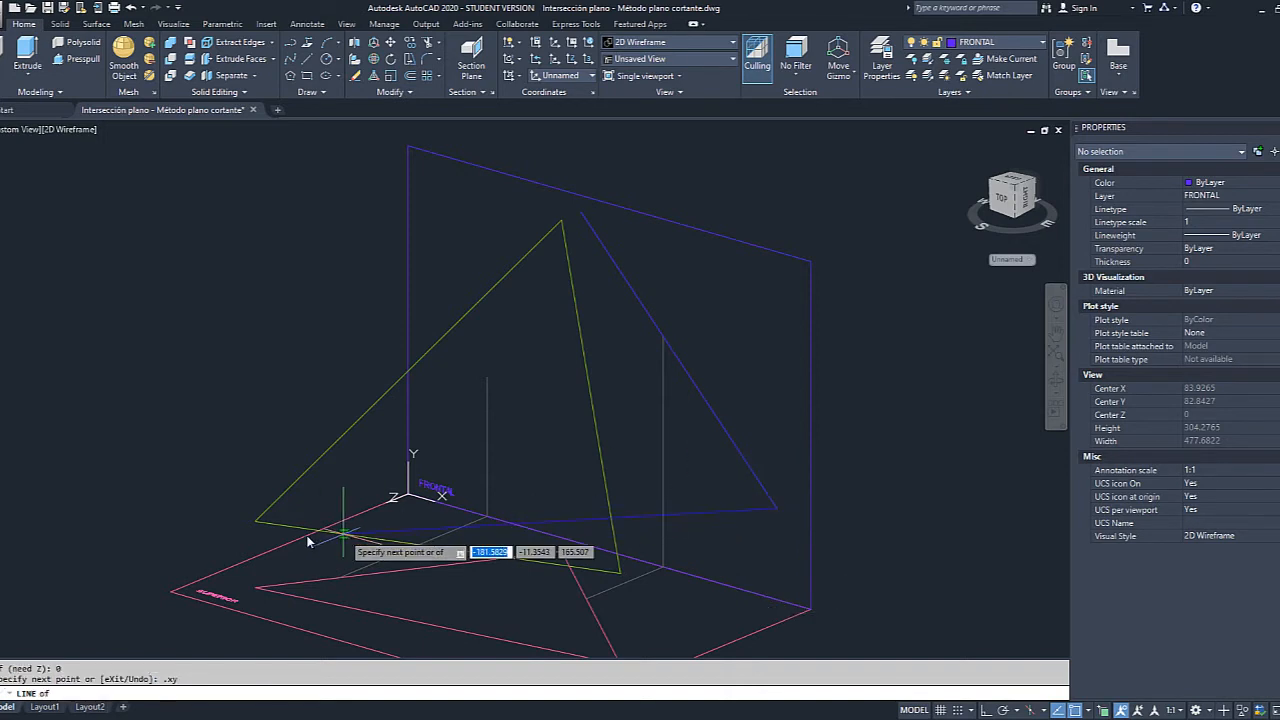
left_click(258, 522)
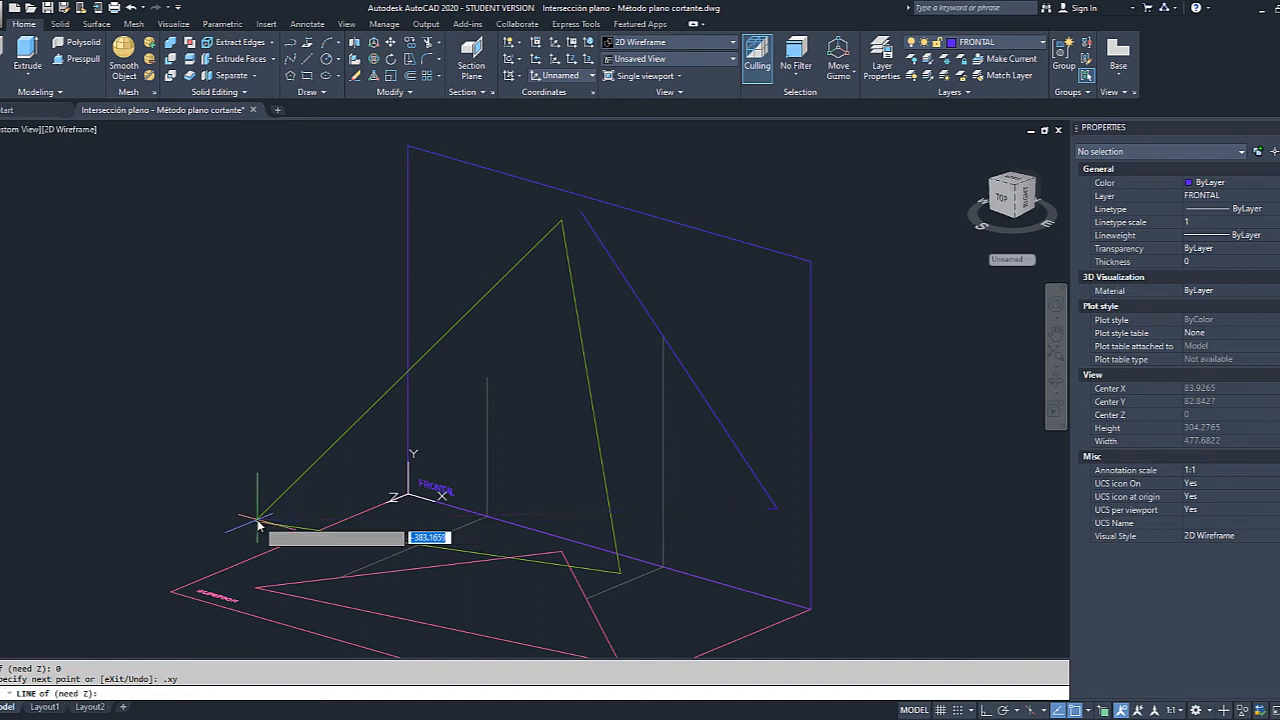
type("0")
key("Return")
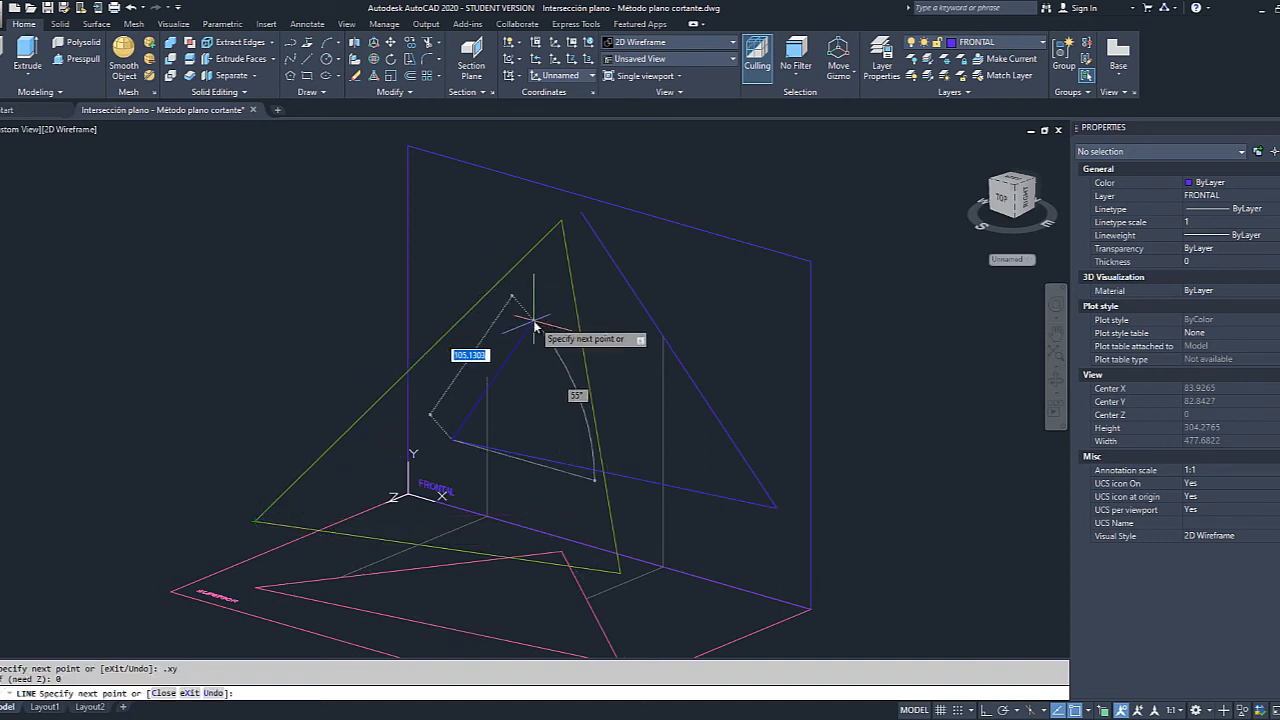
type("c")
key("Return")
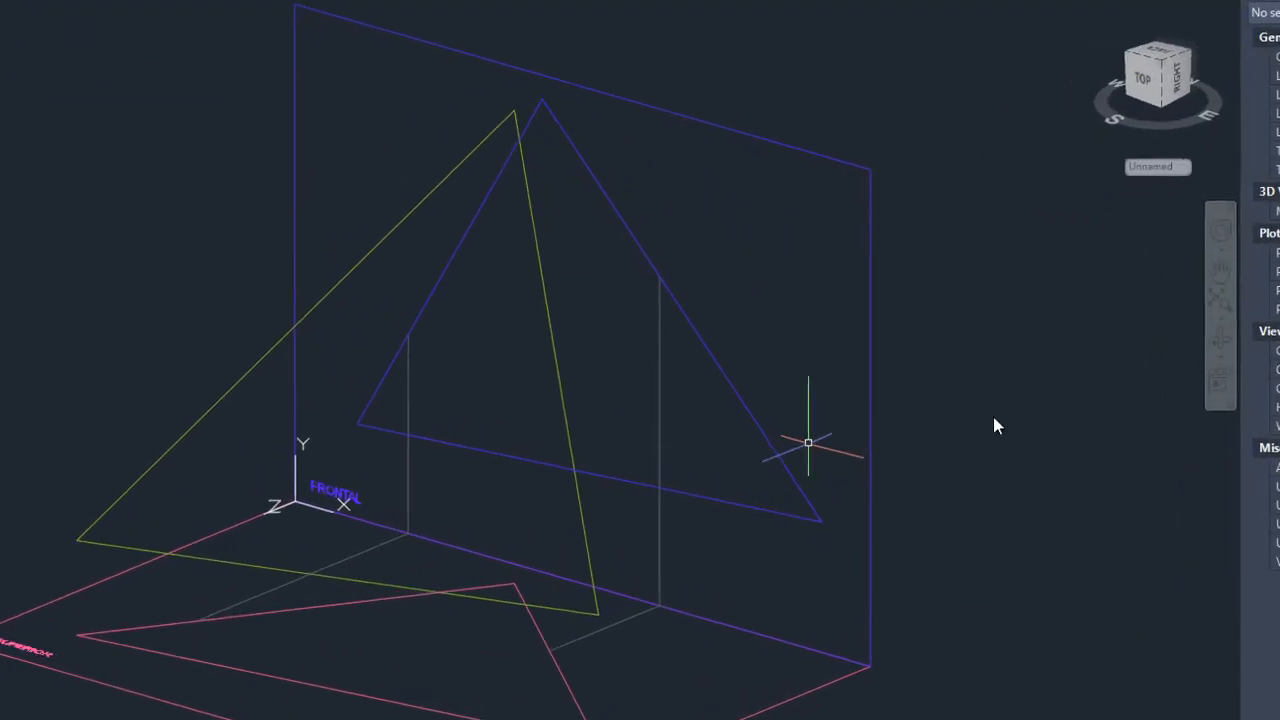
left_click(1228, 340)
left_click_drag(777, 434, 696, 388)
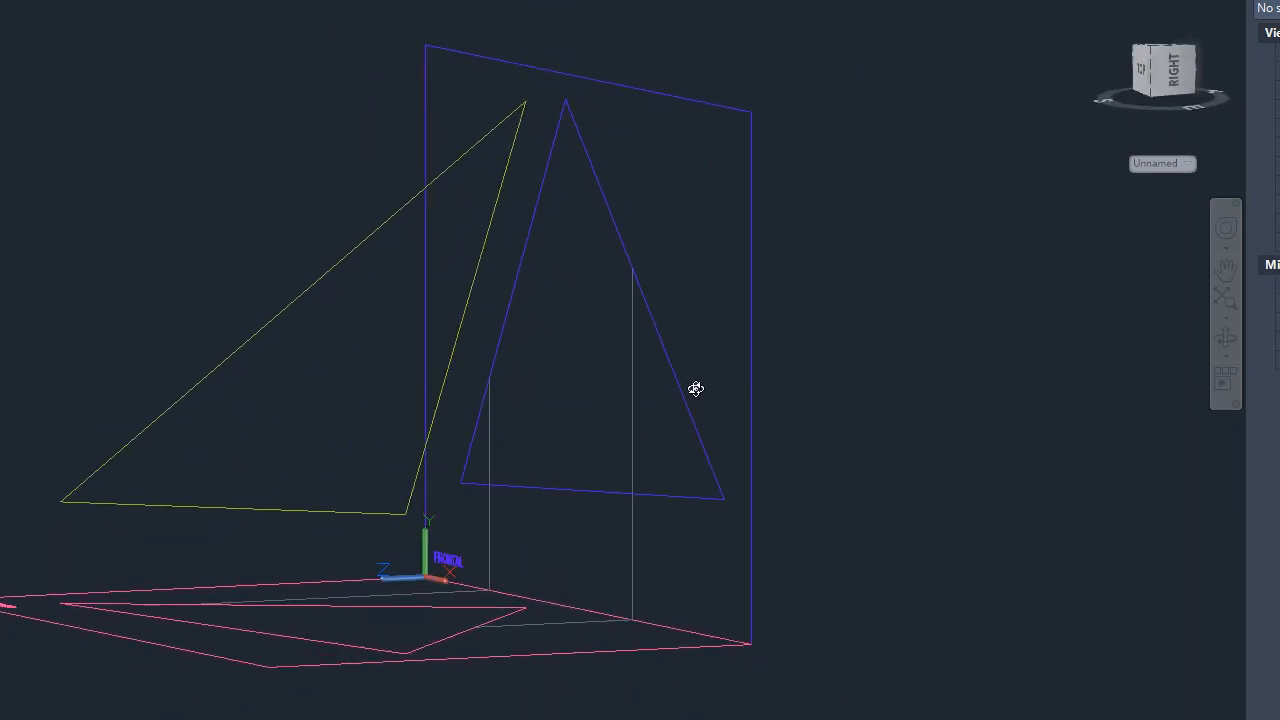
Reset the UCS to World.
left_click_drag(671, 409, 790, 521)
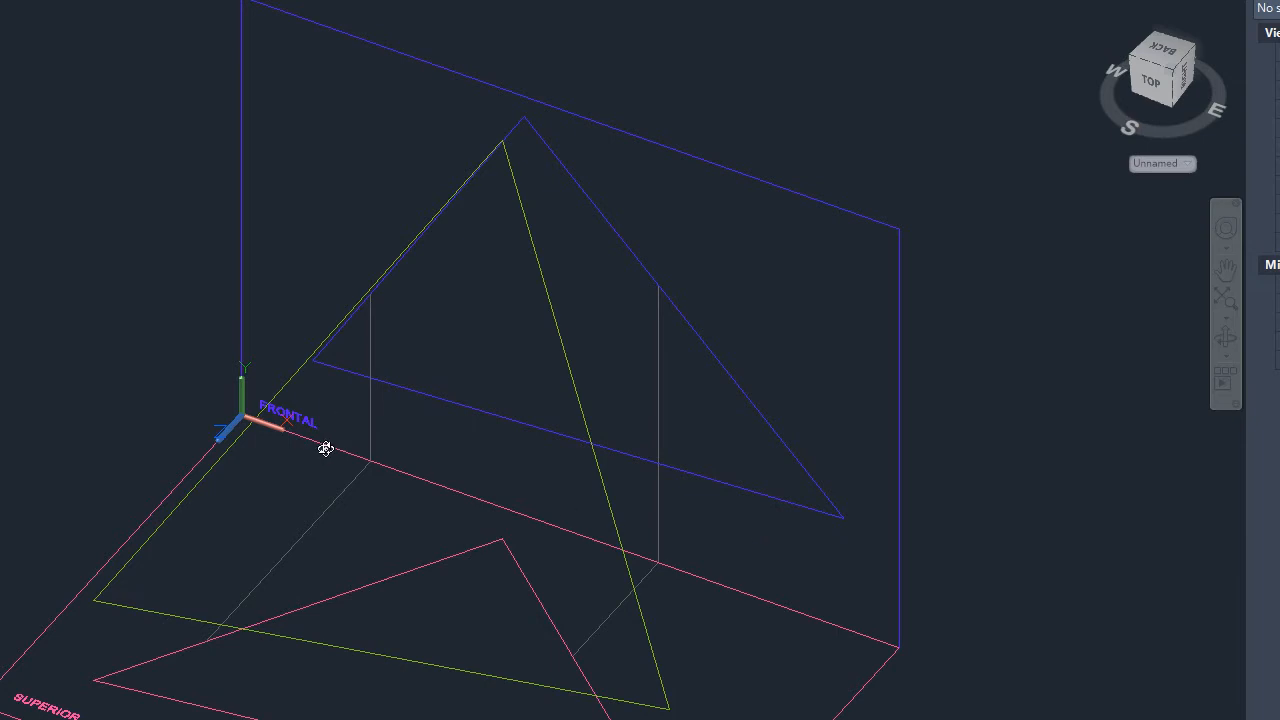
type("UCS")
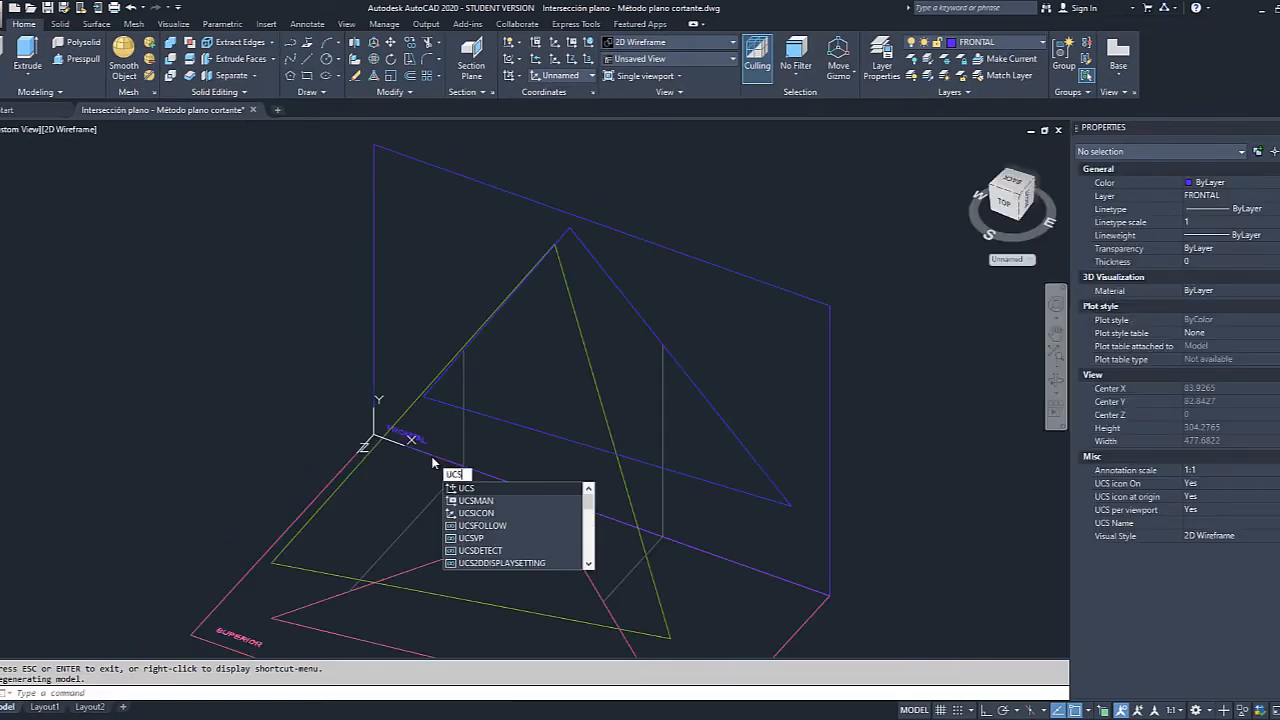
key("Return")
key("Return")
middle_click_drag(457, 500, 494, 398)
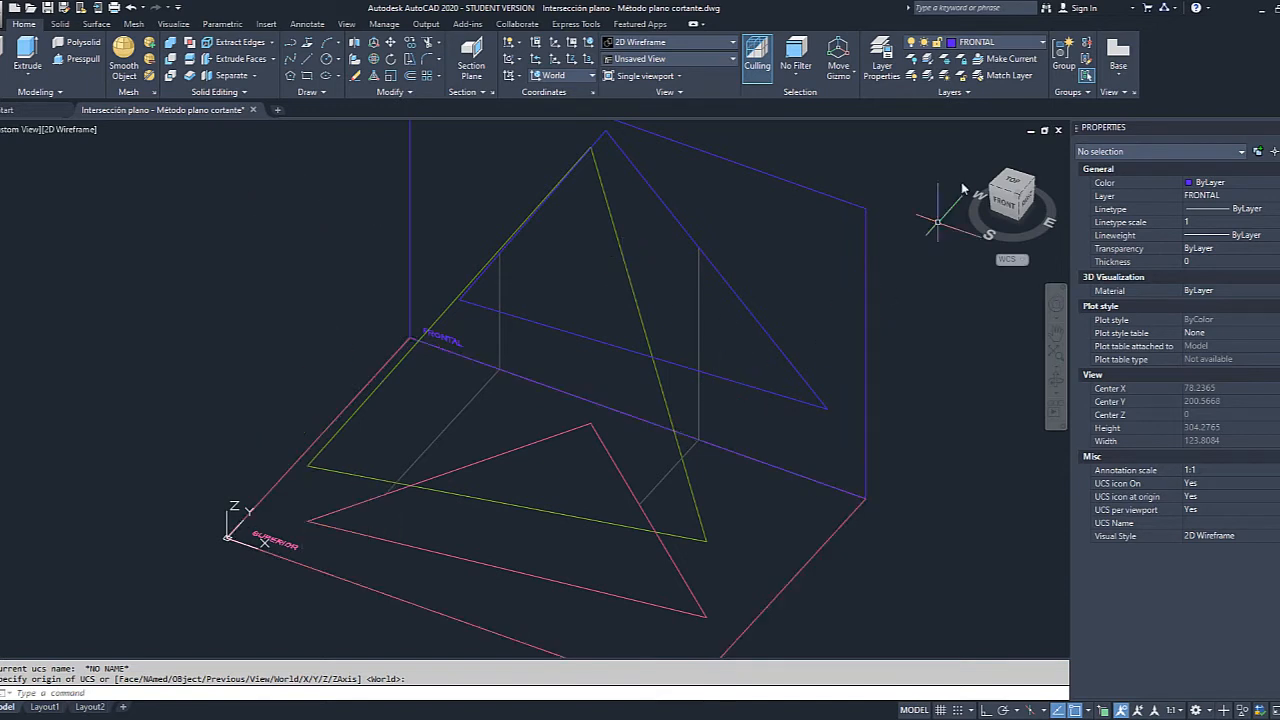
left_click(1042, 43)
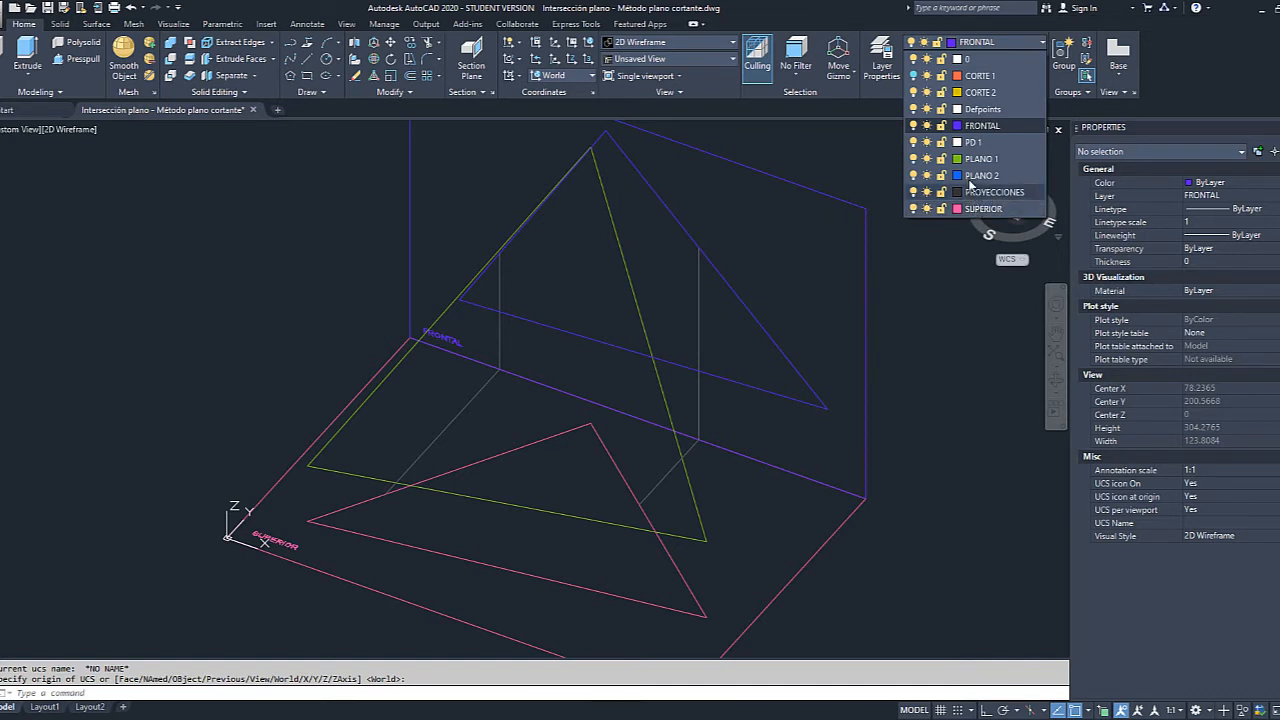
left_click(913, 77)
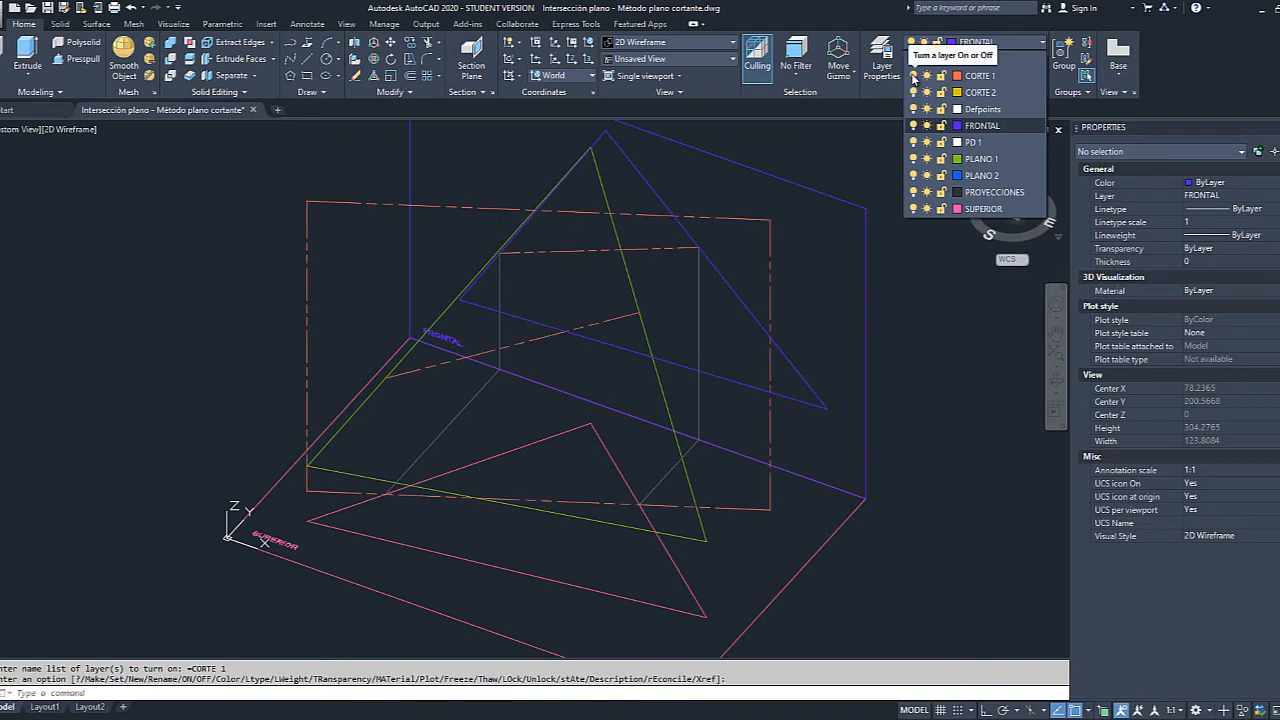
left_click(913, 77)
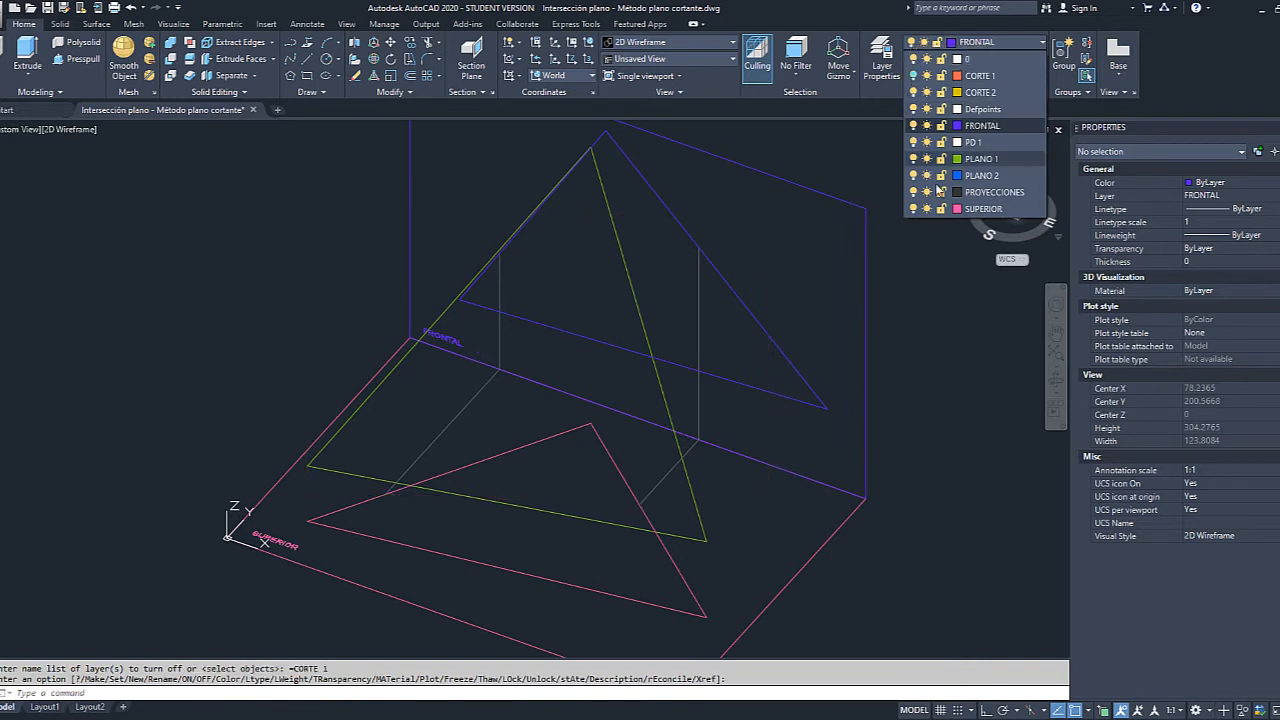
left_click(307, 63)
left_click(307, 75)
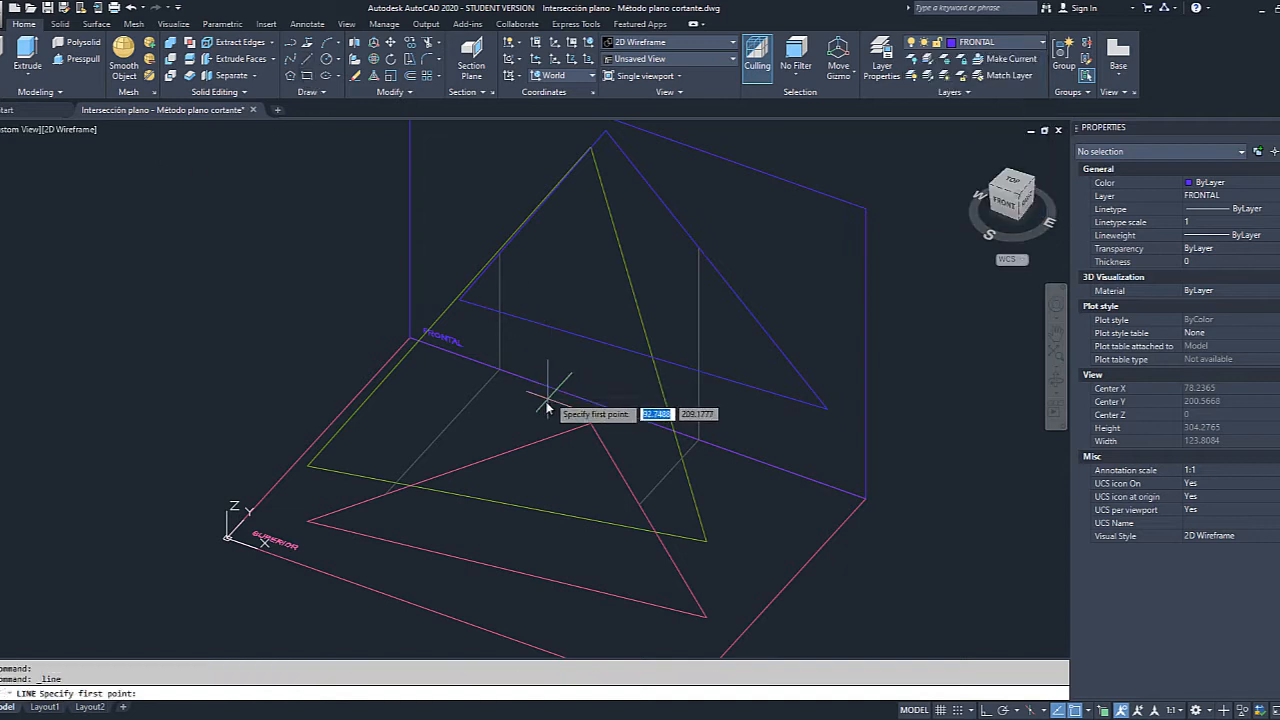
key("Escape")
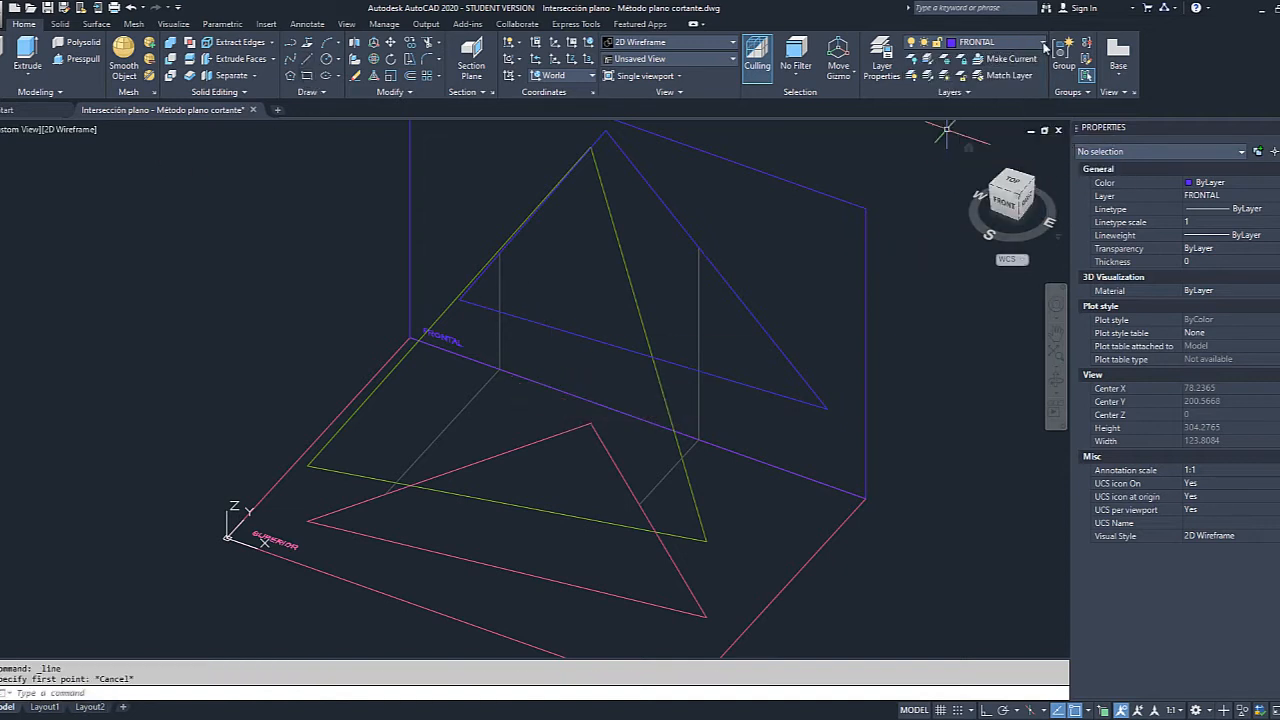
Make SUPERIOR the current layer.
left_click(1043, 44)
left_click(978, 211)
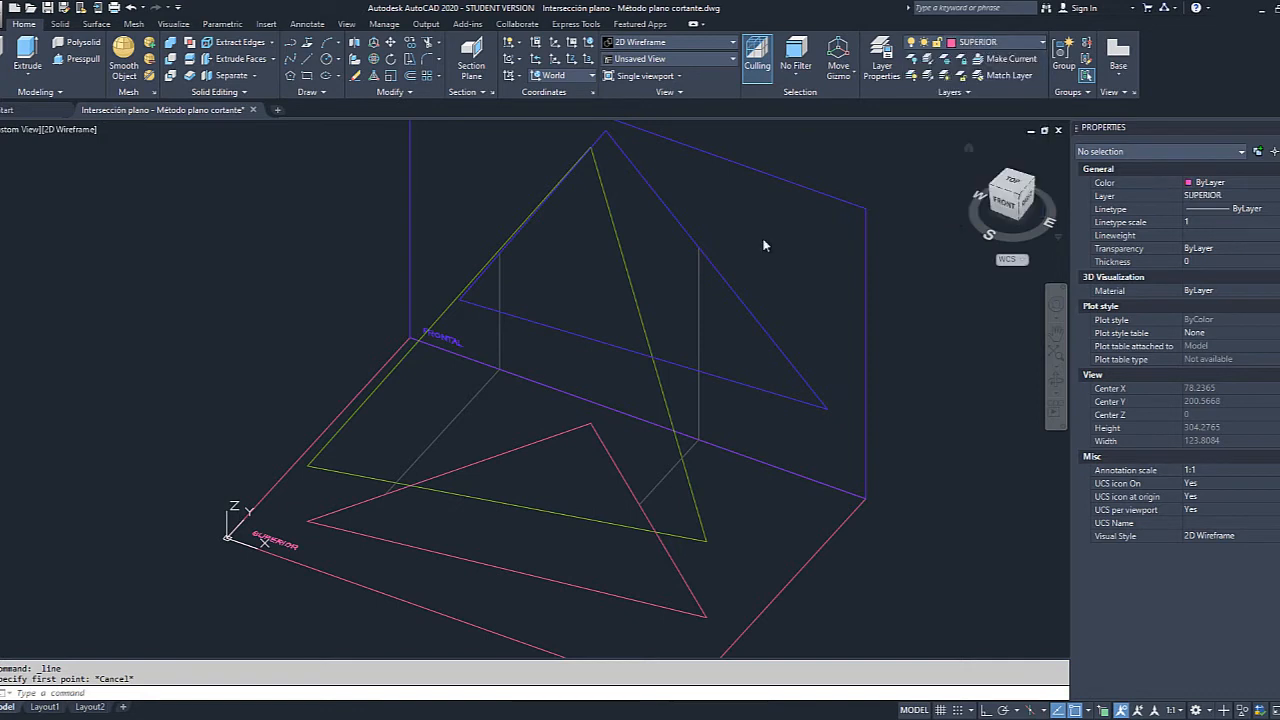
left_click(307, 61)
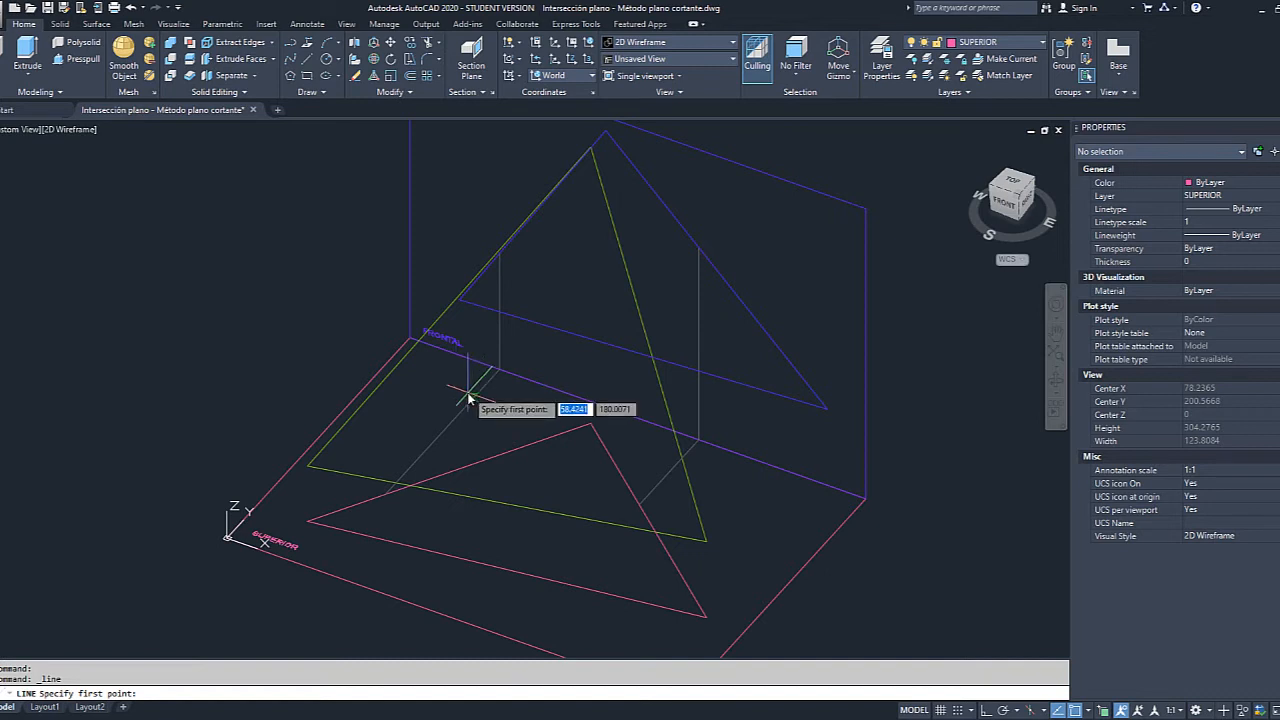
scroll(468, 394, "up", 1)
scroll(557, 443, "up", 1)
scroll(537, 411, "down", 2)
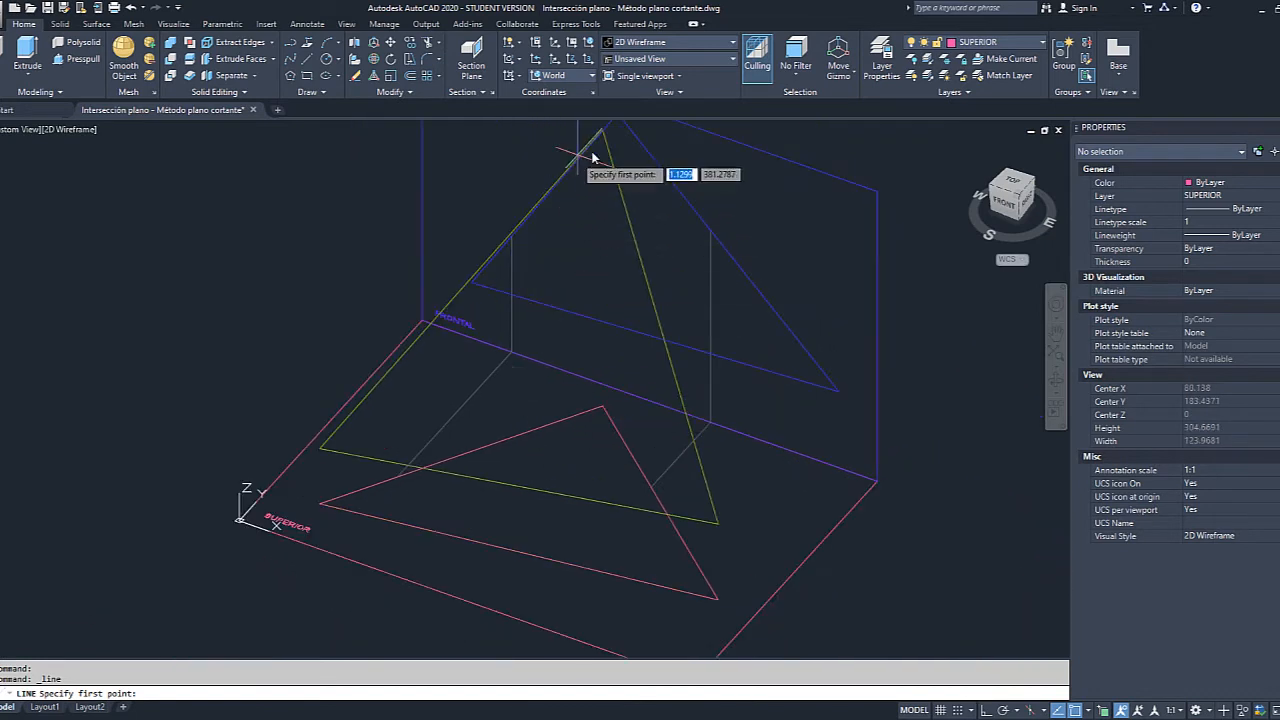
key("Escape")
Draw a closed freehand triangle on the SUPERIOR plane, crossing the first triangle's projection, with its long tip toward the front corner opposite the FRONTAL plane.
left_click(1056, 384)
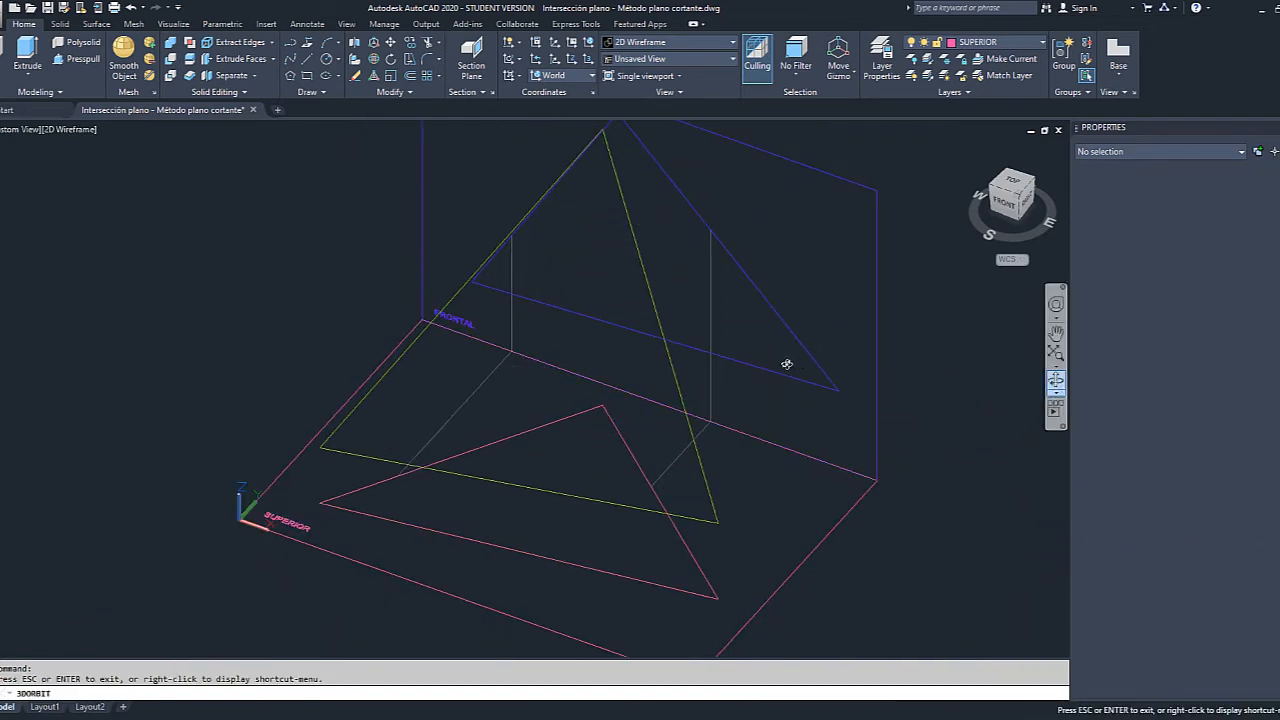
left_click_drag(786, 363, 645, 313)
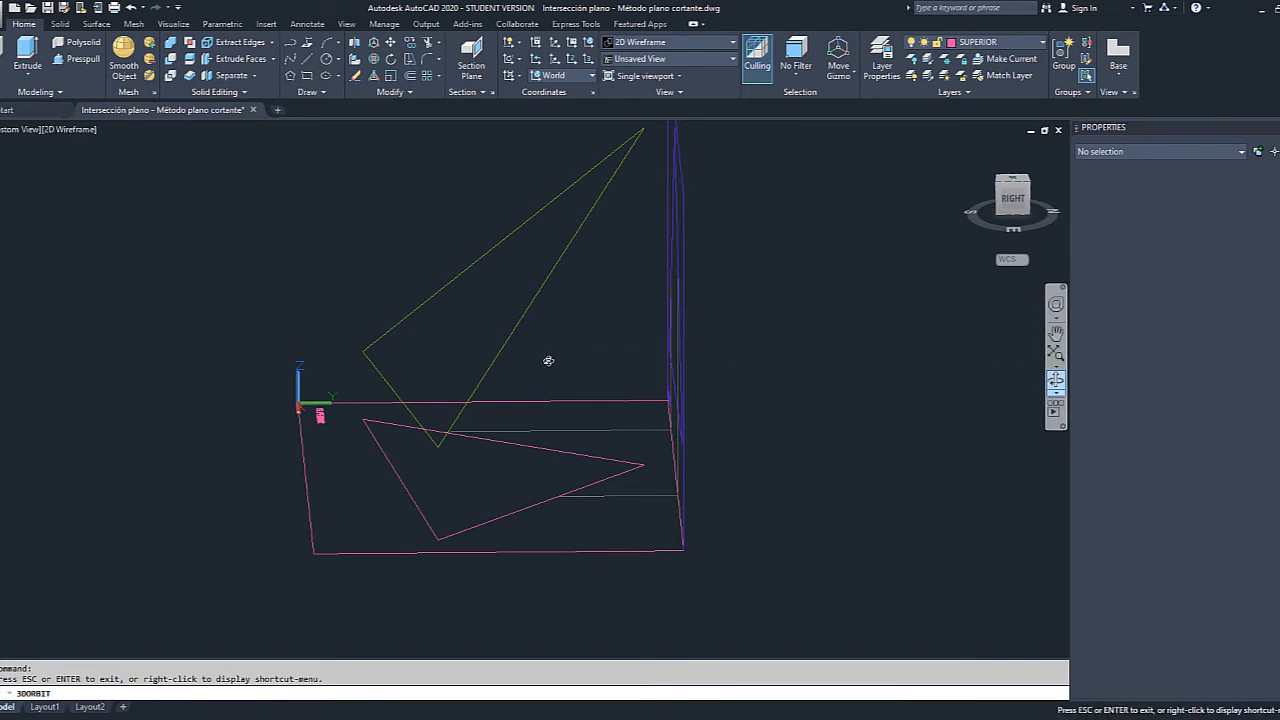
left_click_drag(549, 360, 663, 440)
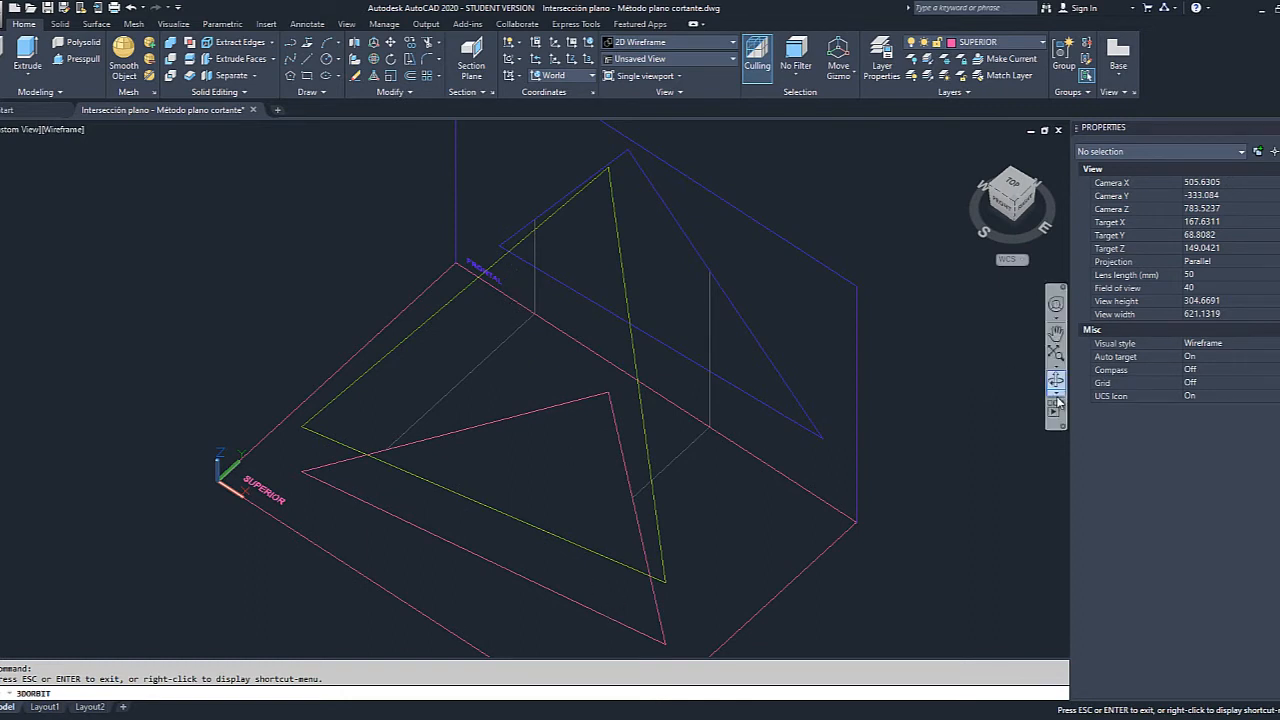
middle_click_drag(677, 522, 682, 416)
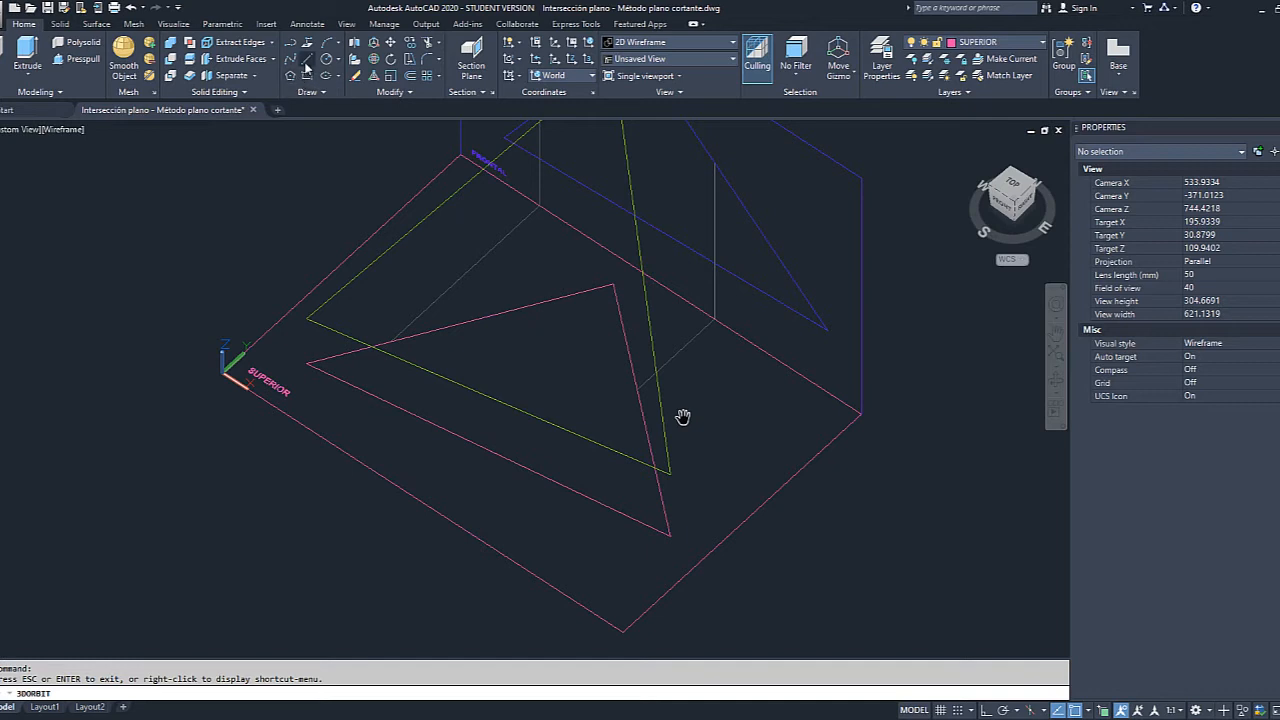
left_click(605, 565)
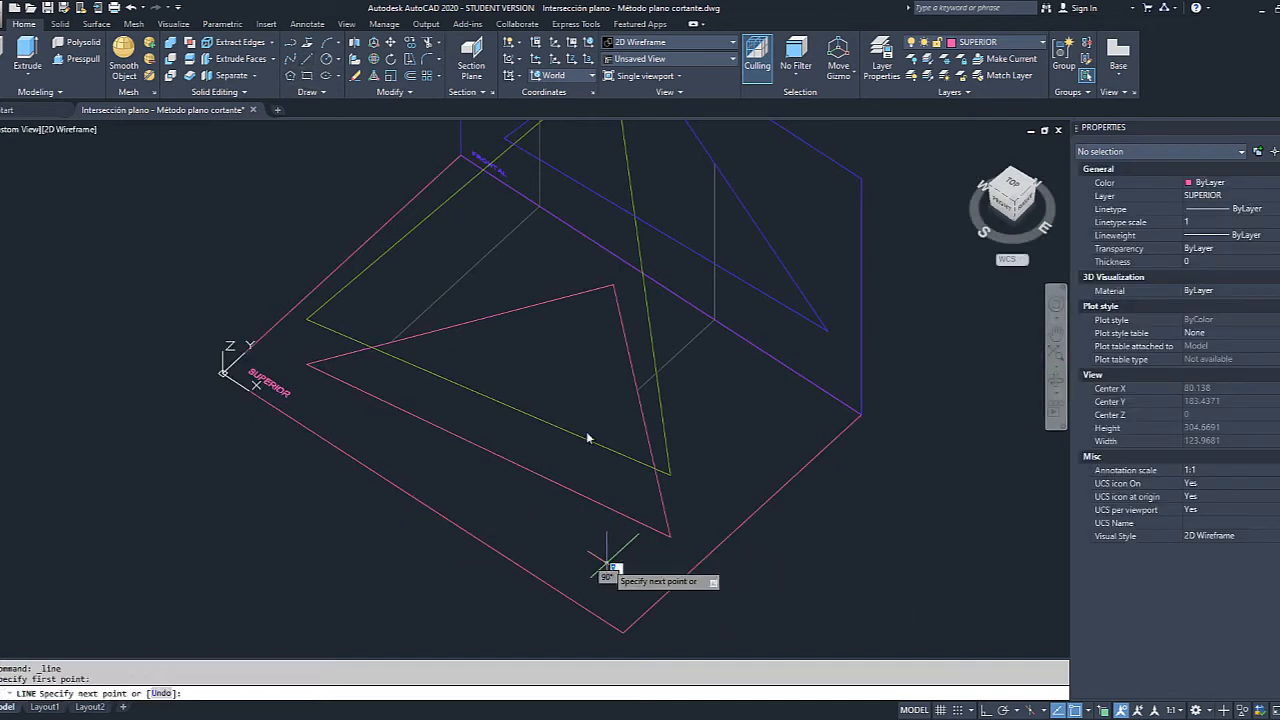
left_click(559, 246)
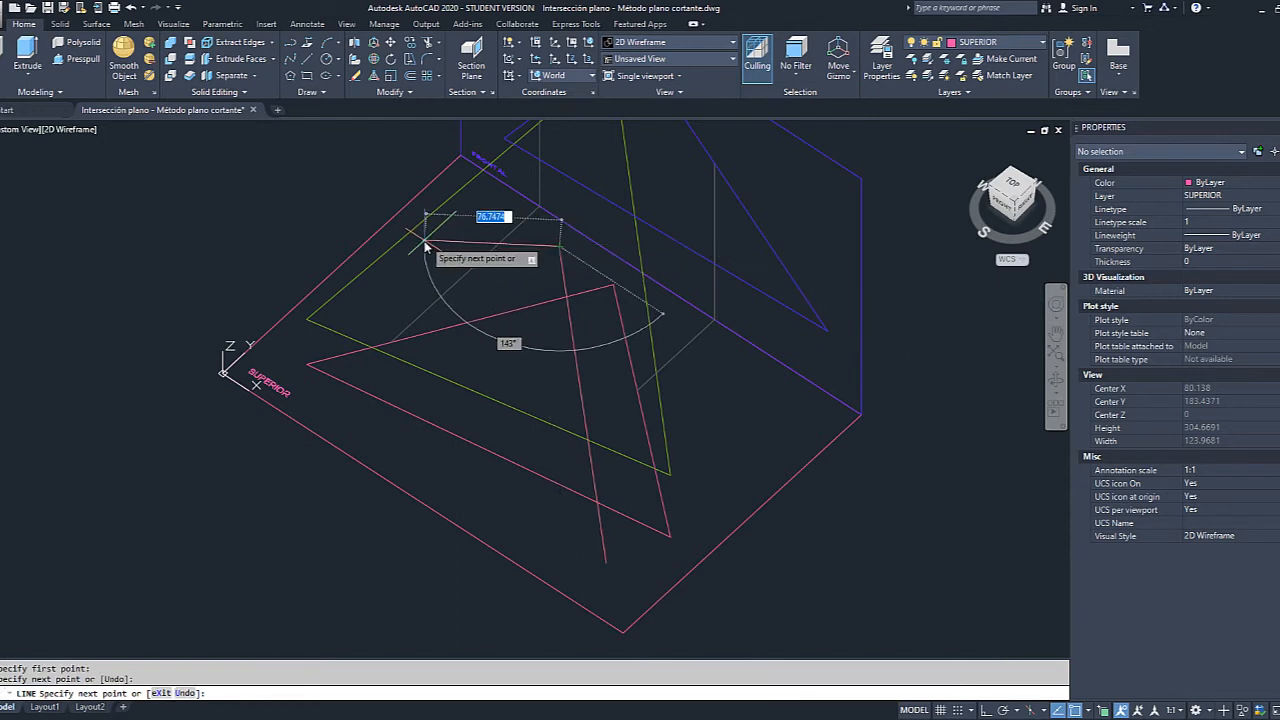
left_click(427, 245)
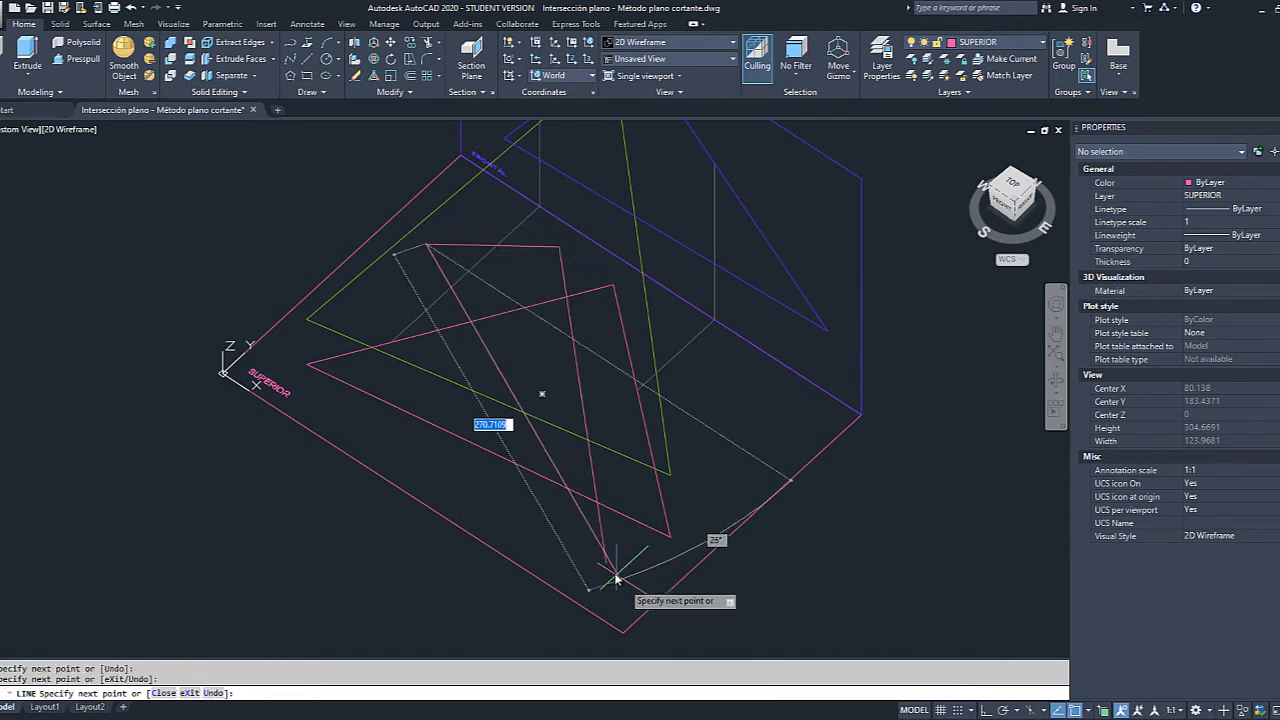
left_click(604, 580)
scroll(604, 580, "up", 6)
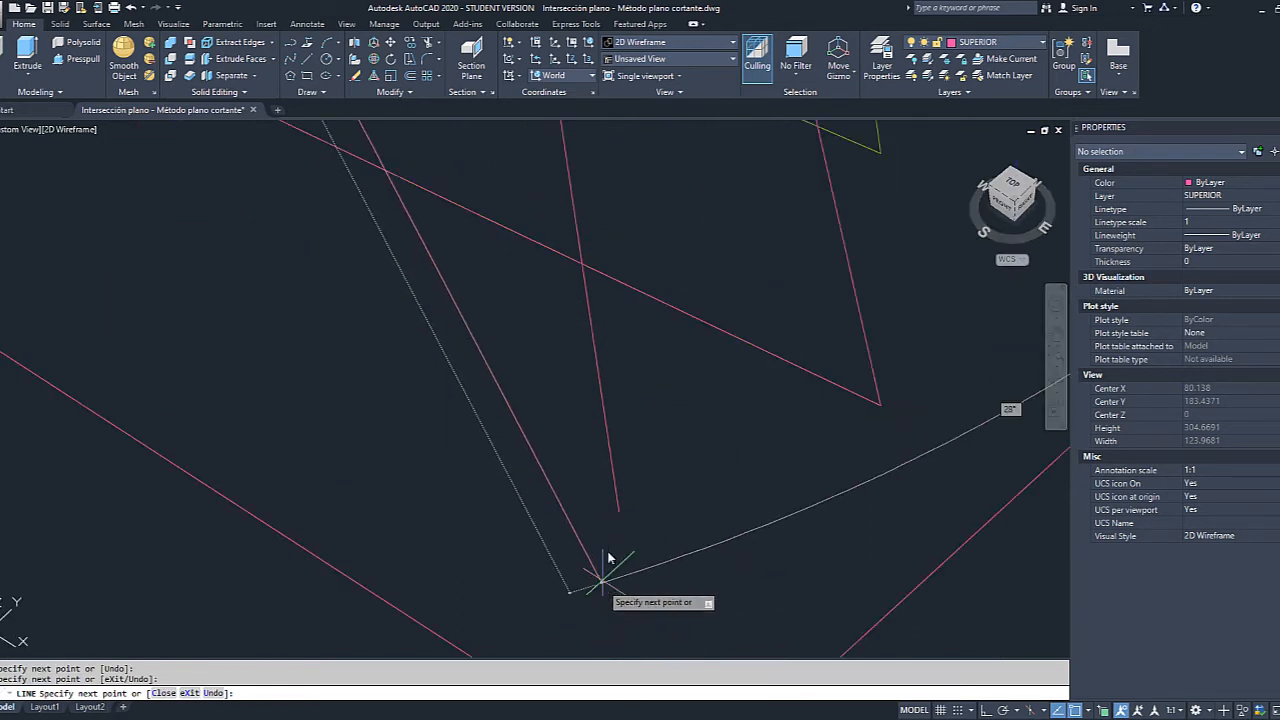
key("Escape")
scroll(528, 446, "down", 6)
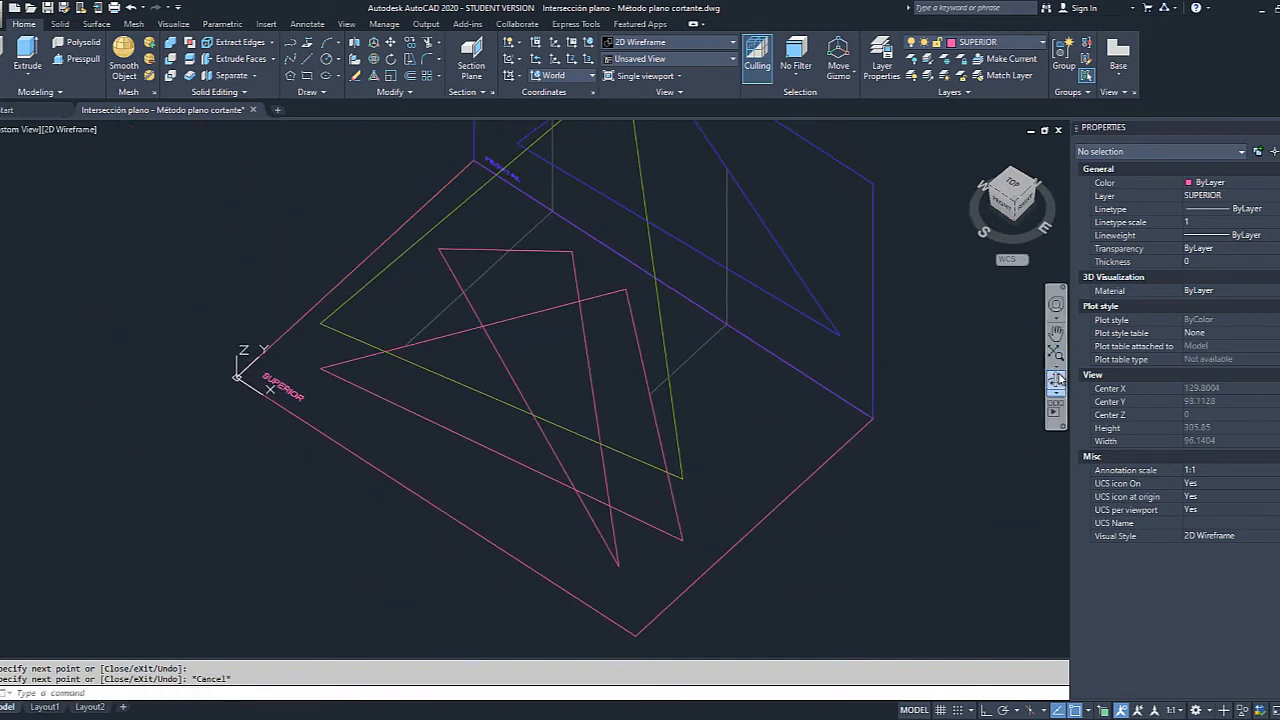
left_click(1055, 380)
mouse_move(723, 451)
left_mouse_down()
mouse_move(691, 374)
mouse_move(676, 366)
mouse_move(637, 397)
mouse_move(572, 368)
mouse_move(730, 429)
mouse_move(833, 567)
mouse_move(827, 578)
mouse_move(766, 471)
mouse_move(720, 449)
left_mouse_up()
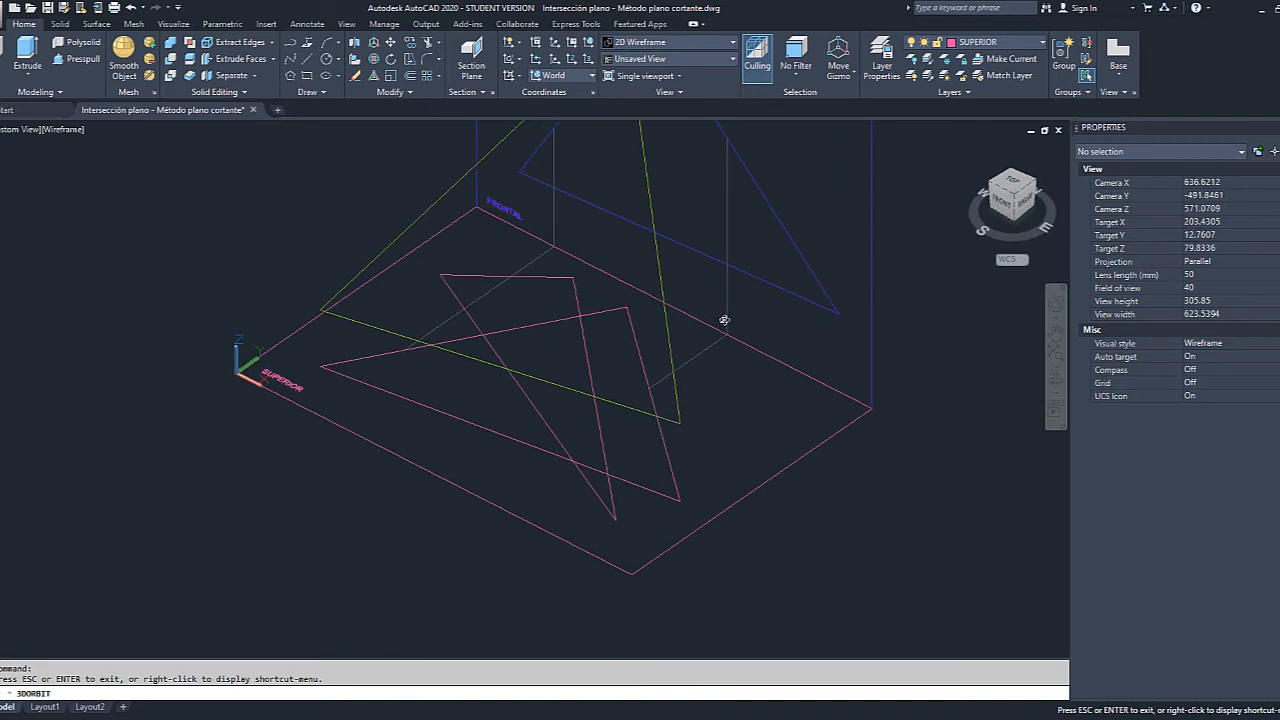
middle_click_drag(720, 323, 754, 418)
scroll(754, 418, "up", 1)
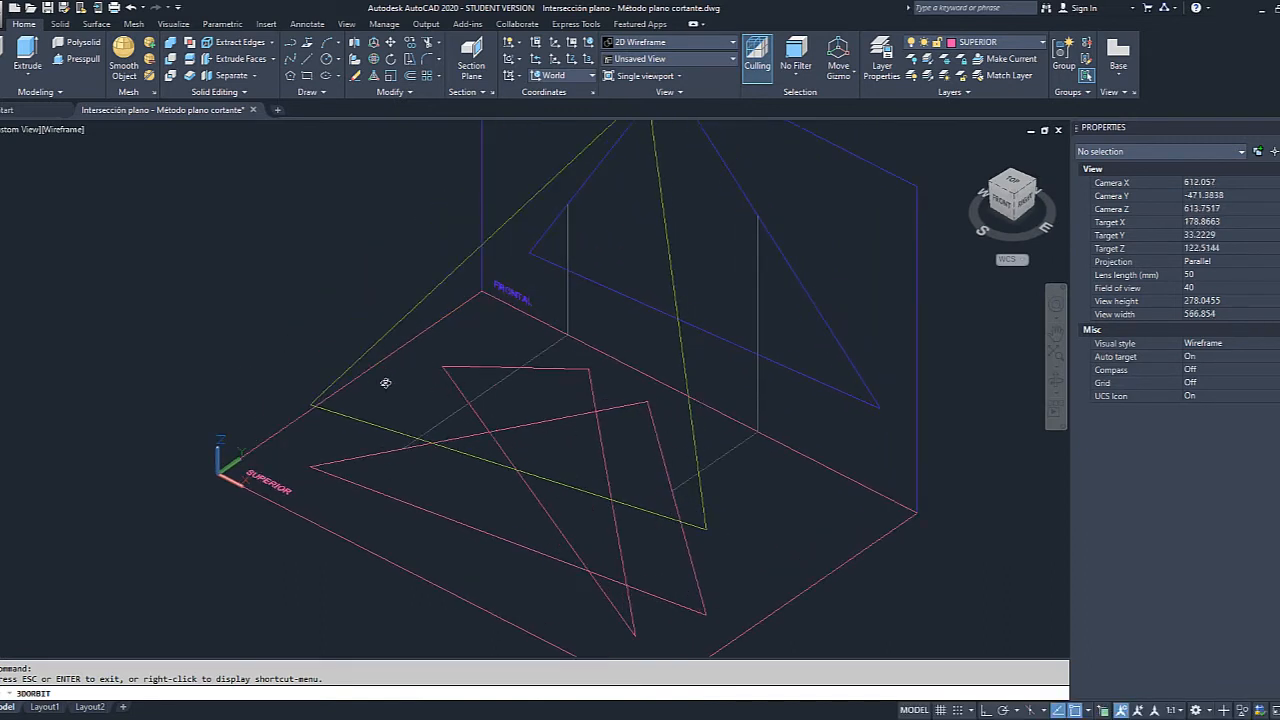
key("Escape")
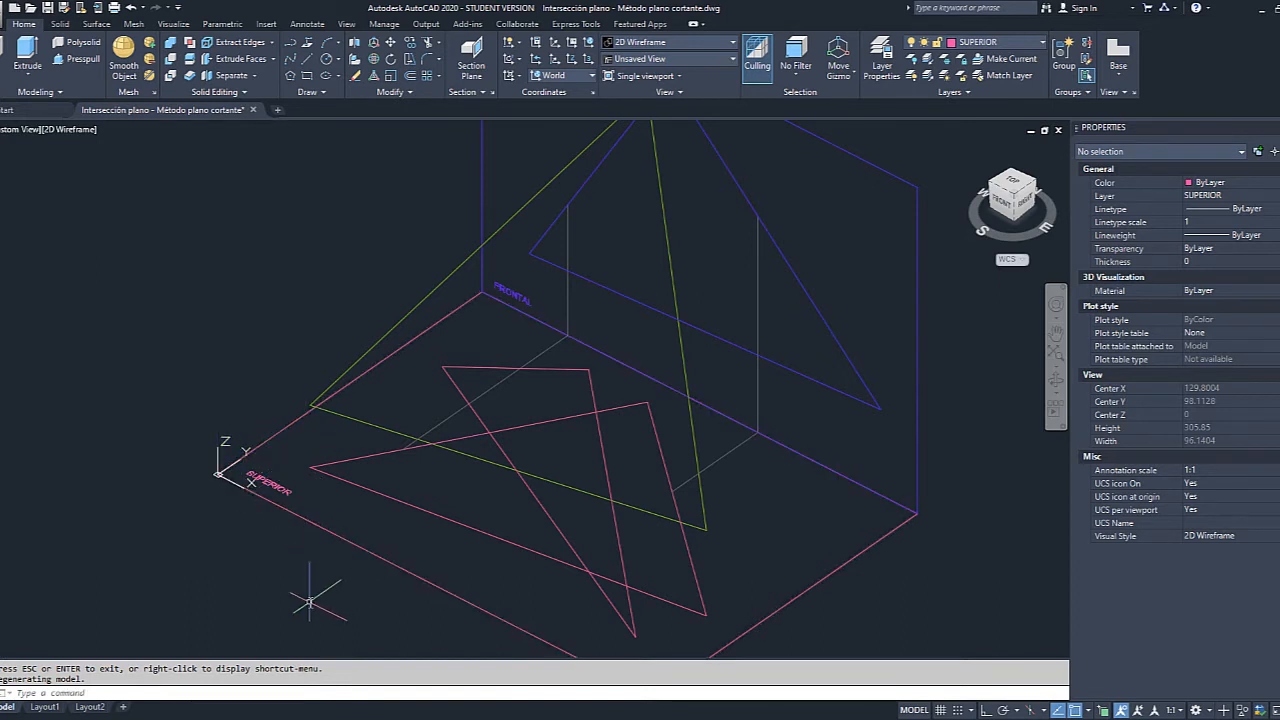
key("l")
key("Return")
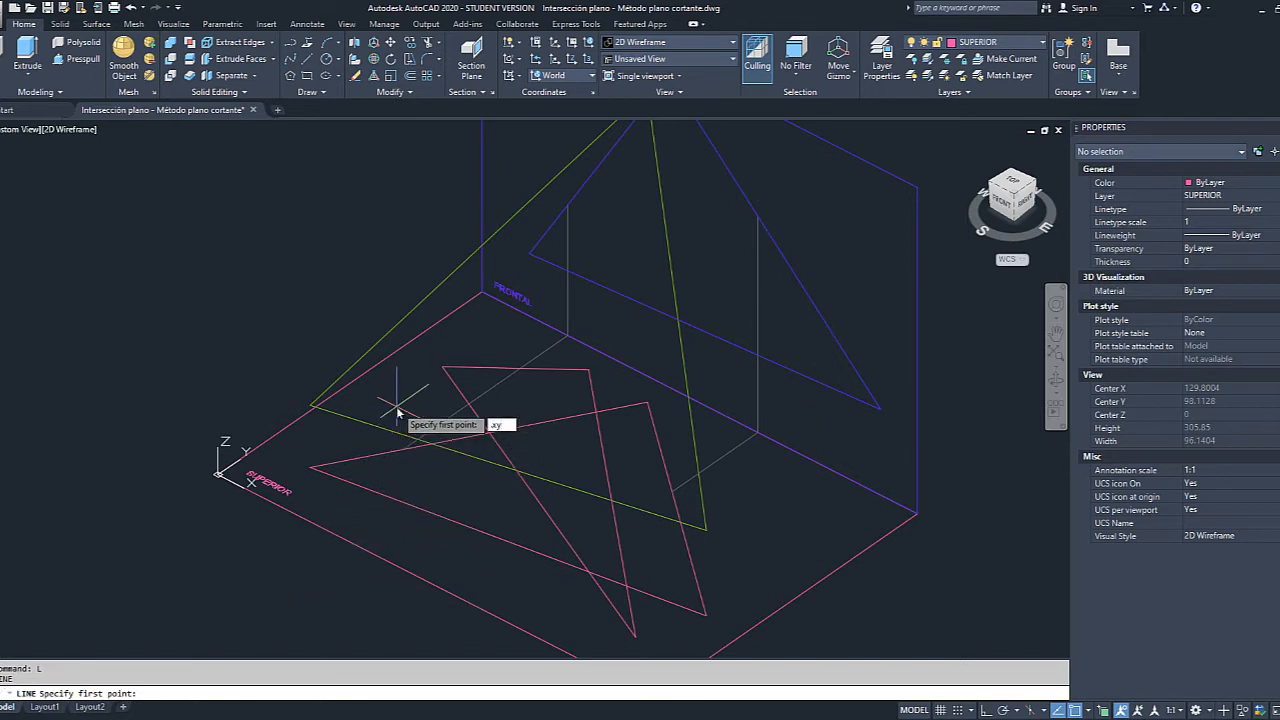
type(".xy")
key("Return")
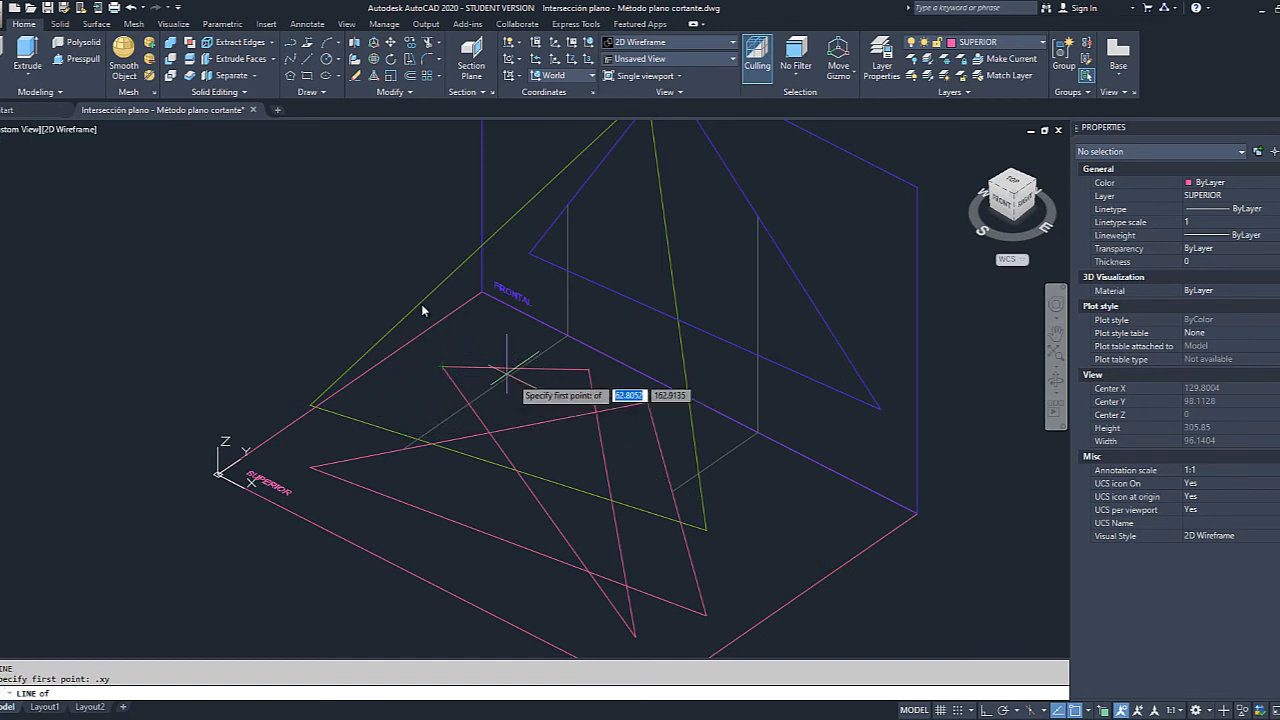
middle_click_drag(670, 220, 618, 268)
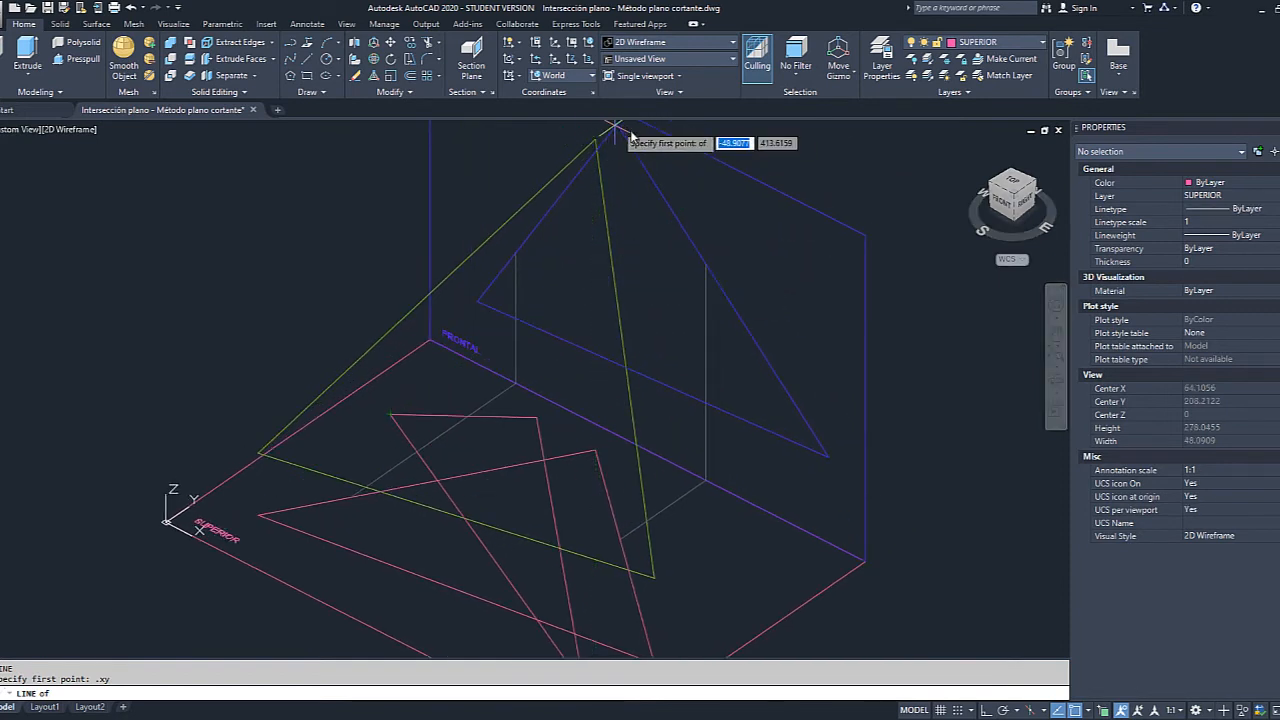
scroll(527, 430, "up", 5)
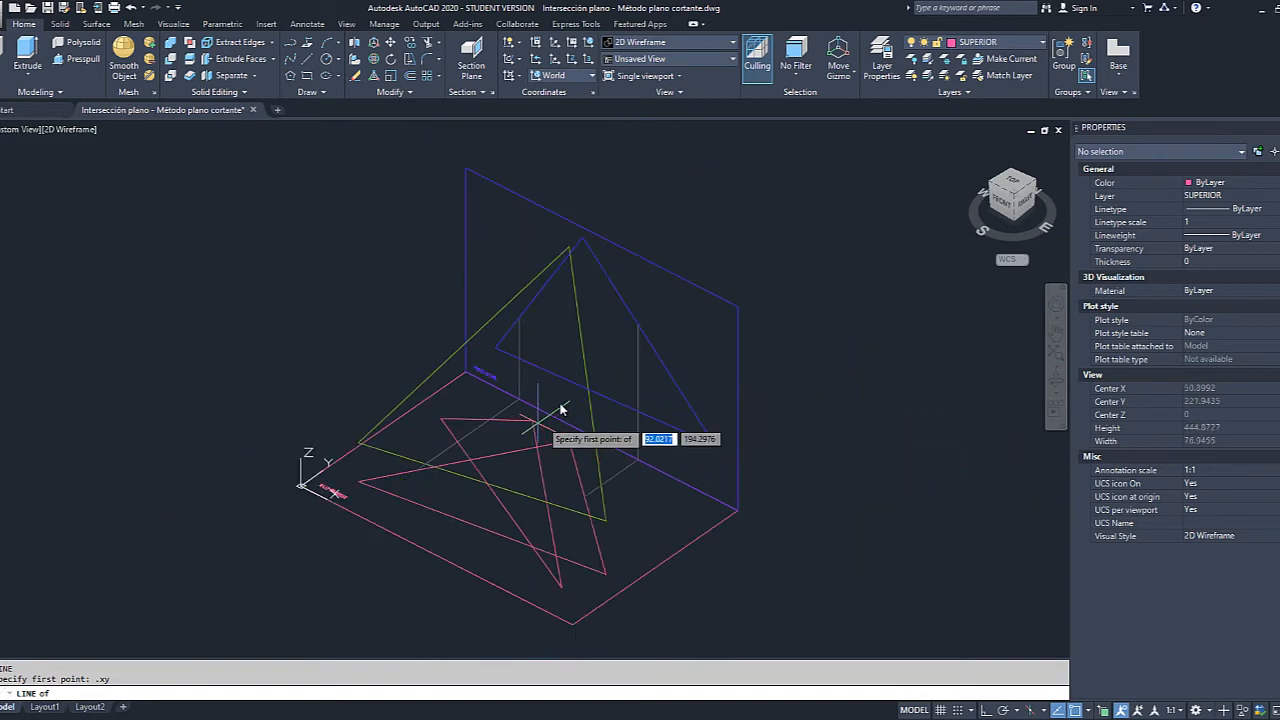
scroll(337, 372, "down", 5)
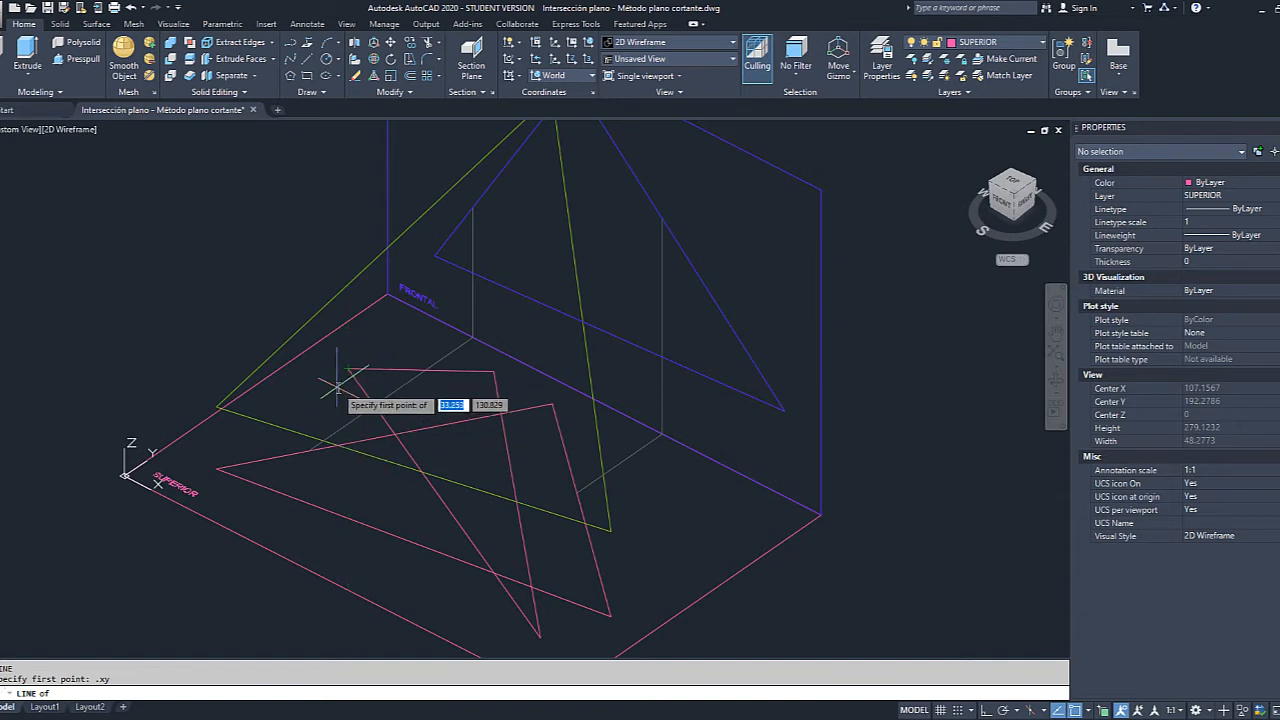
key("Escape")
key("Escape")
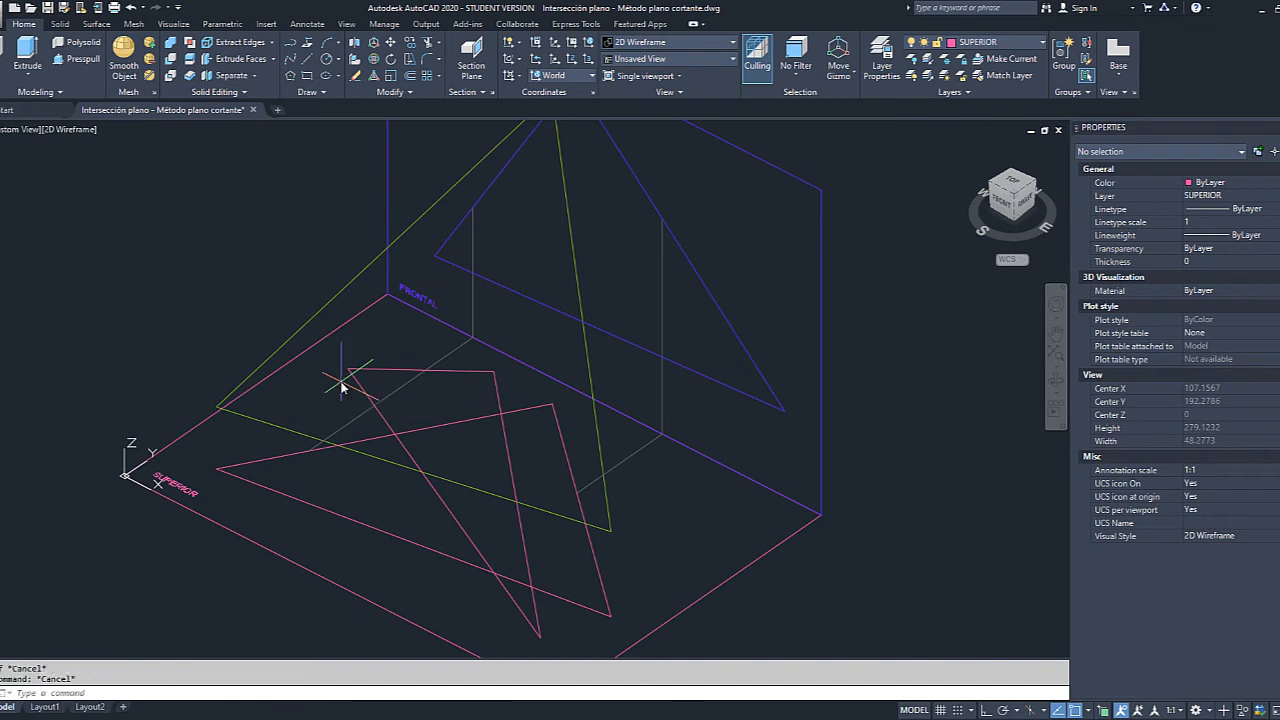
Draw the second triangle's first edge from the tip beside the SUPERIOR label side to the FRONTAL-side vertex, using .xy-filtered heights Z 40 and Z 65.
type("l")
key("Return")
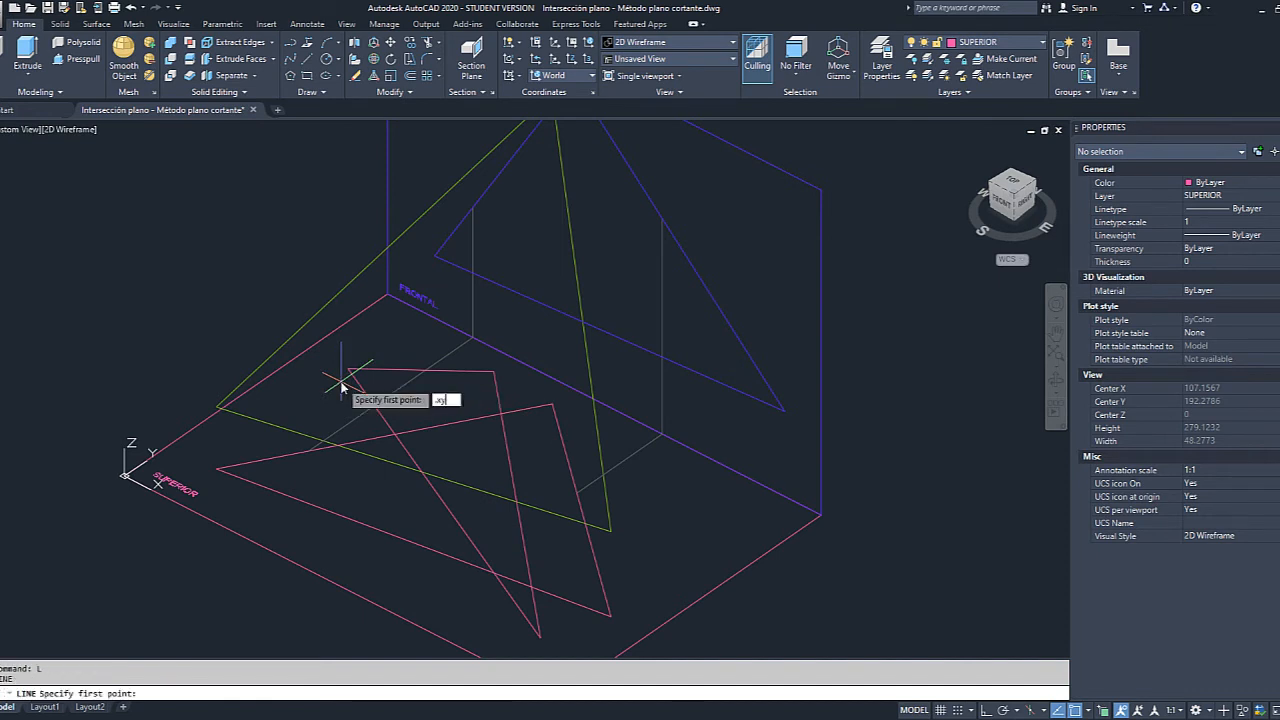
type(".xy")
key("Return")
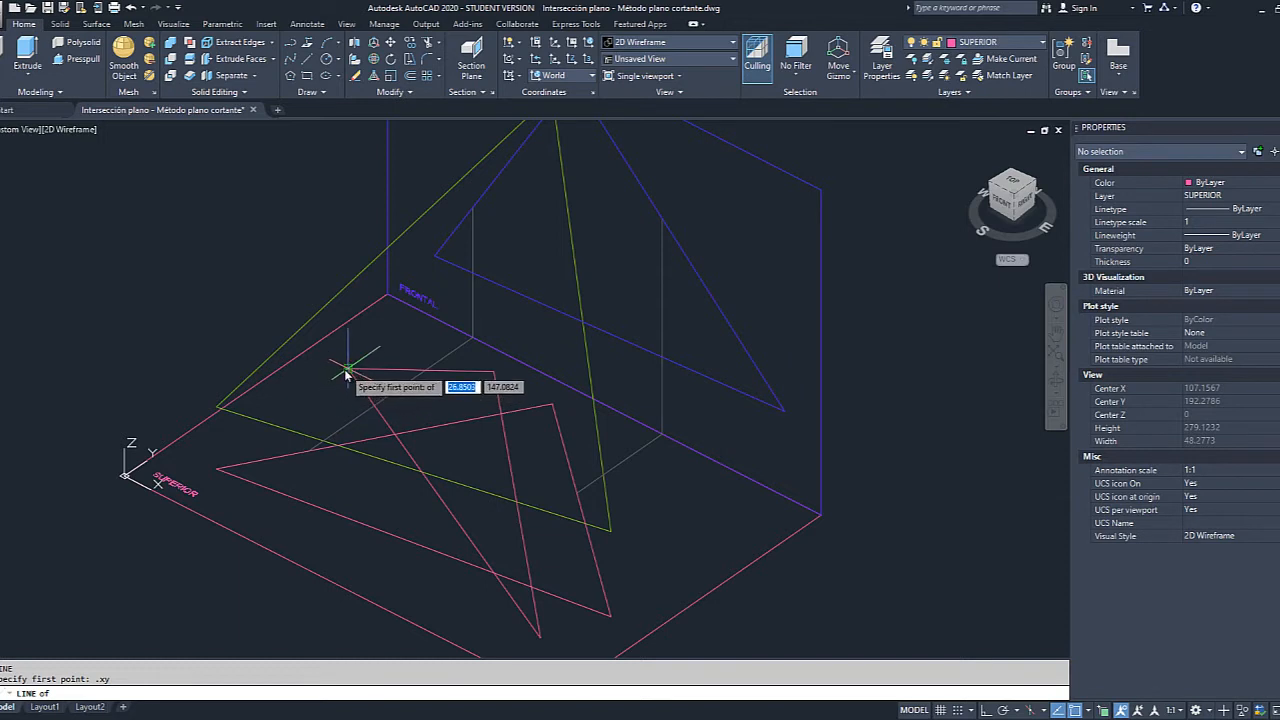
left_click(346, 374)
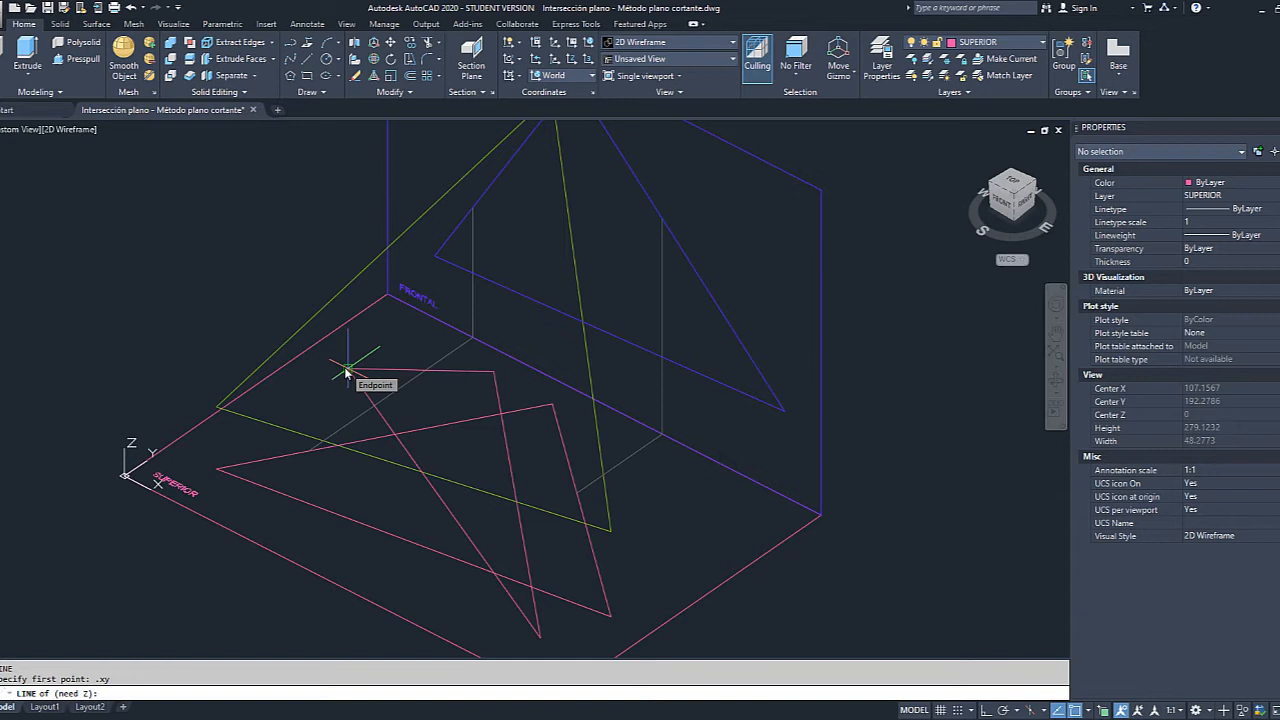
type("40")
key("Return")
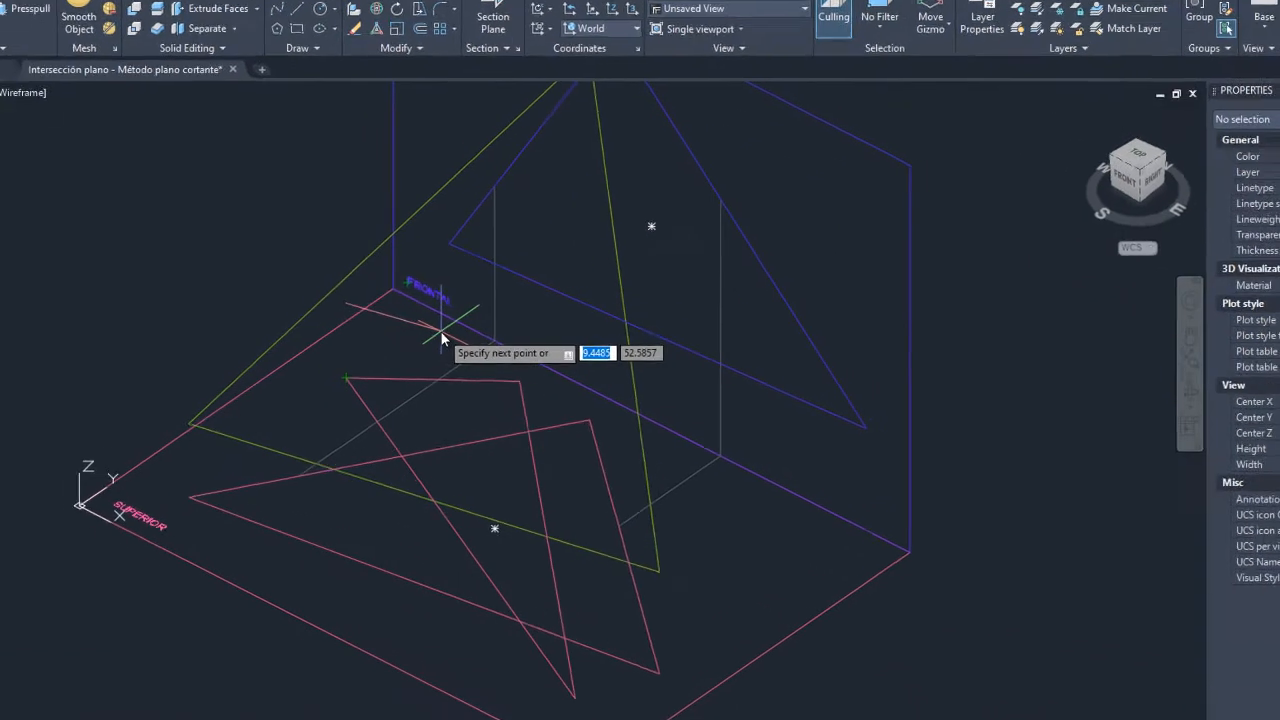
type(".xy")
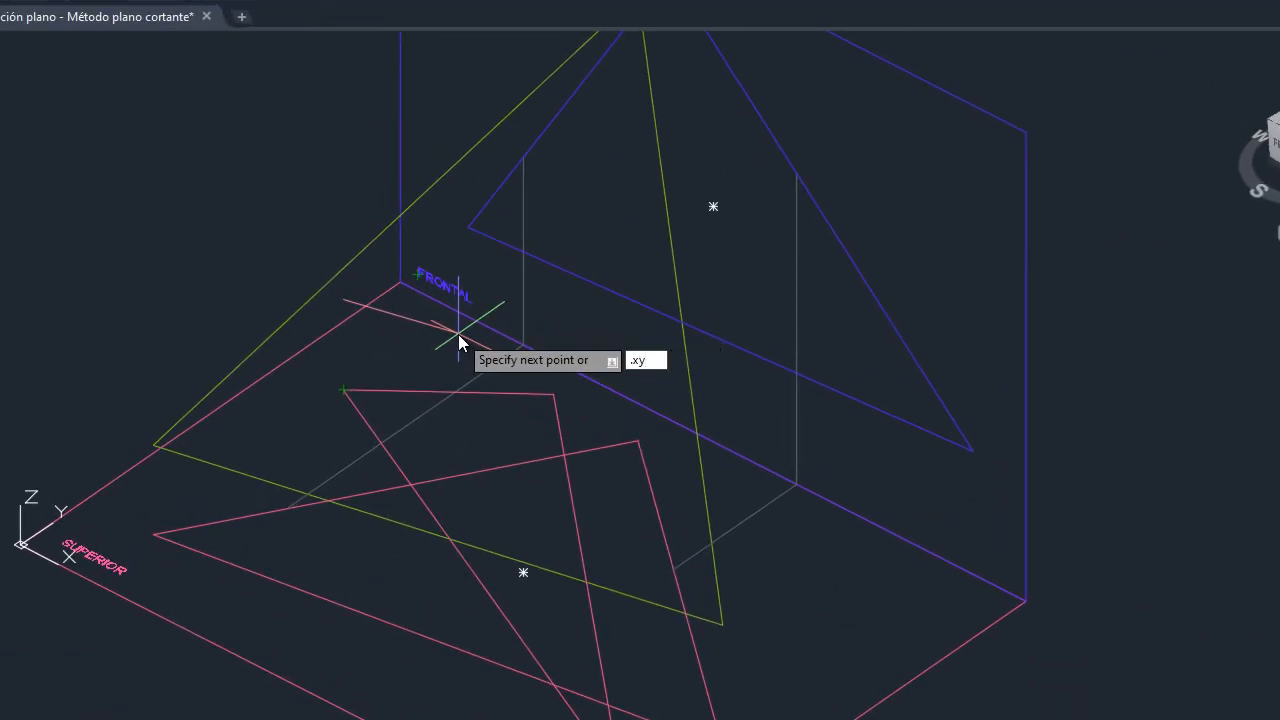
key("Return")
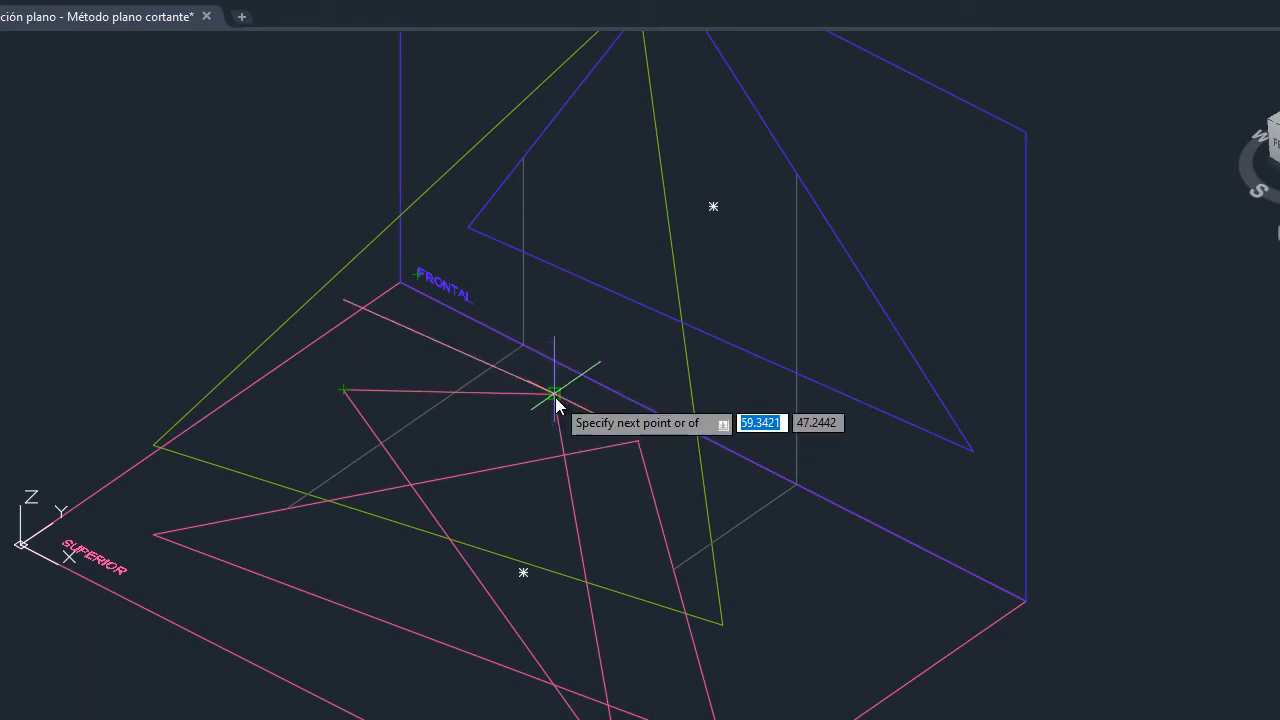
left_click(555, 397)
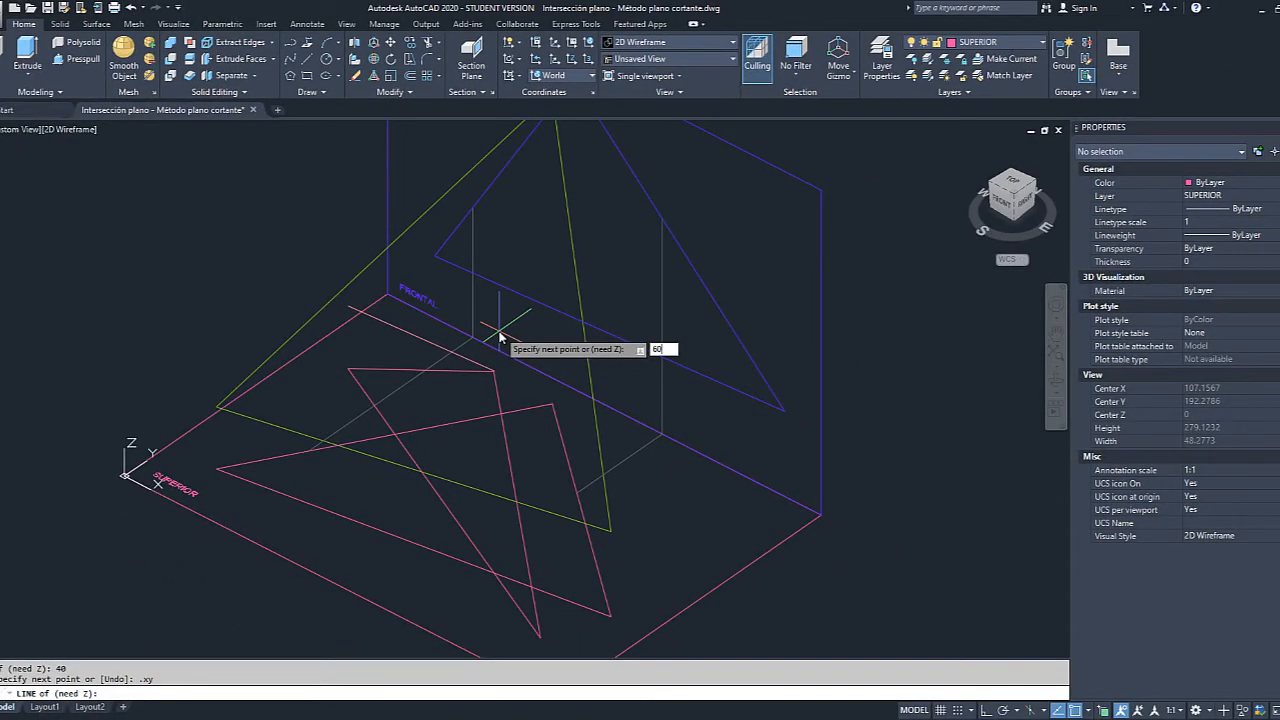
key("Return")
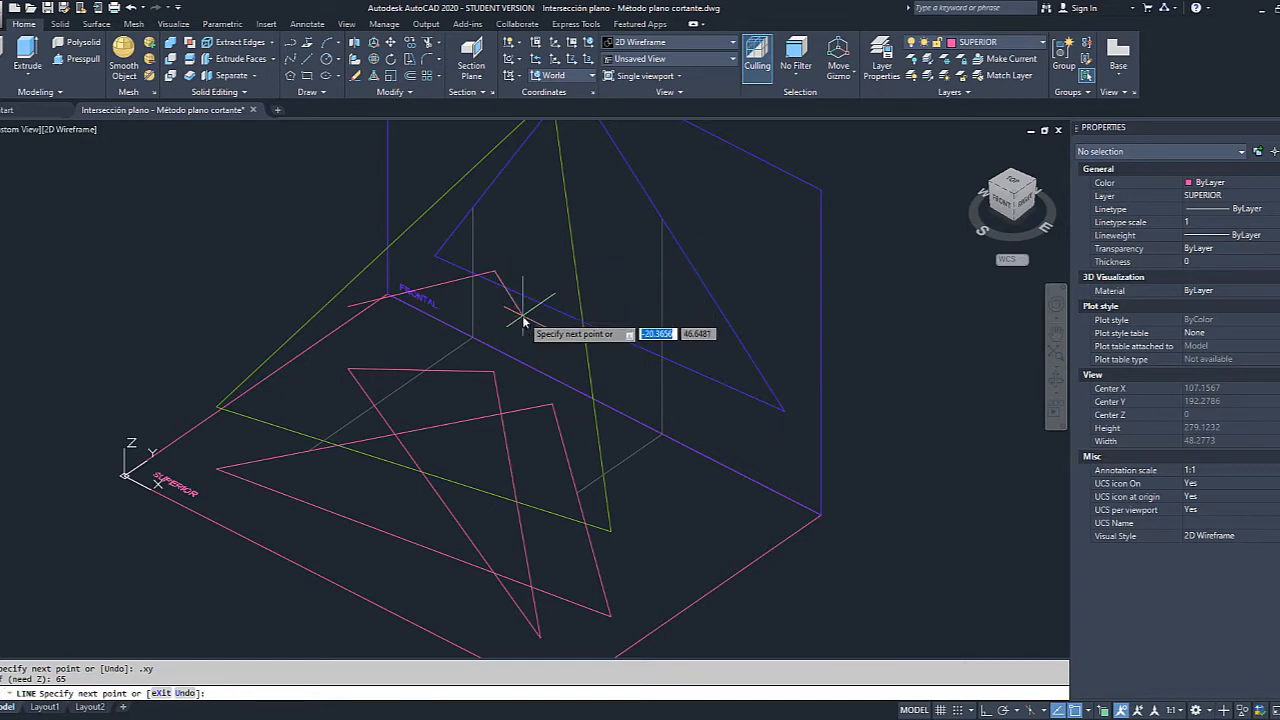
Continue the line over the projection's long-tip vertex using the .xy filter with Z 200, and close the triangle.
type(".xy")
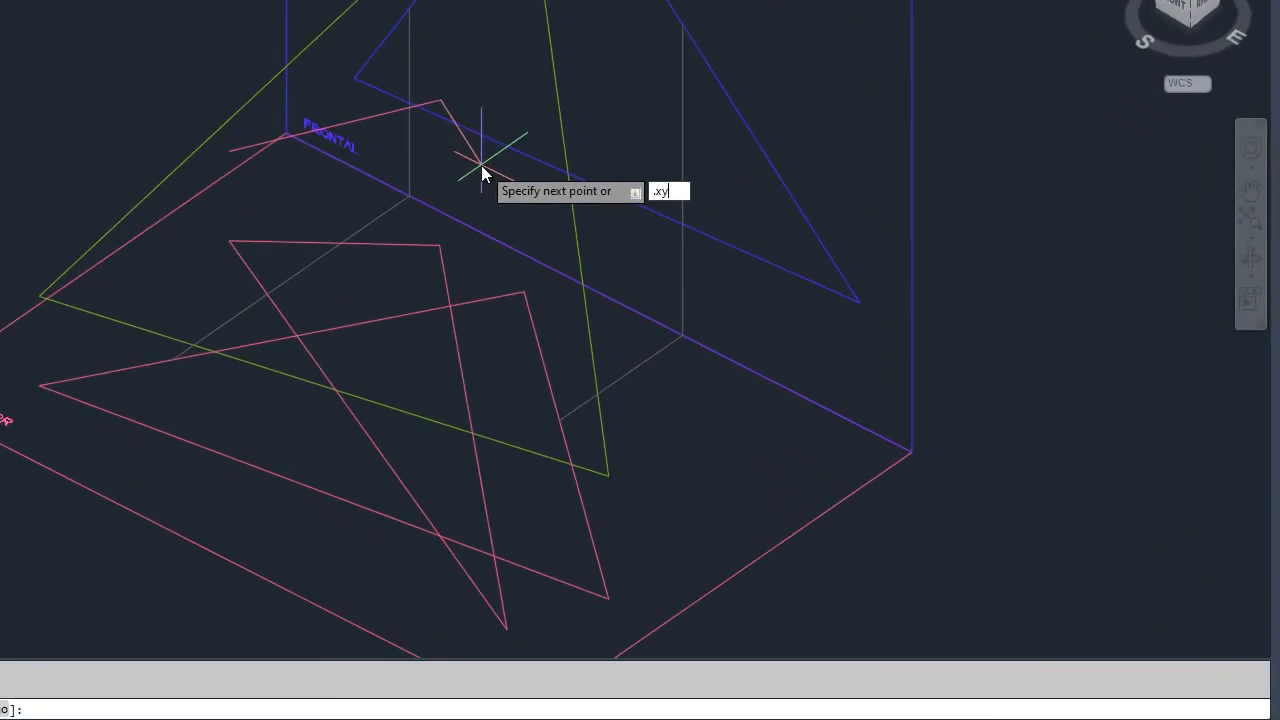
key("Return")
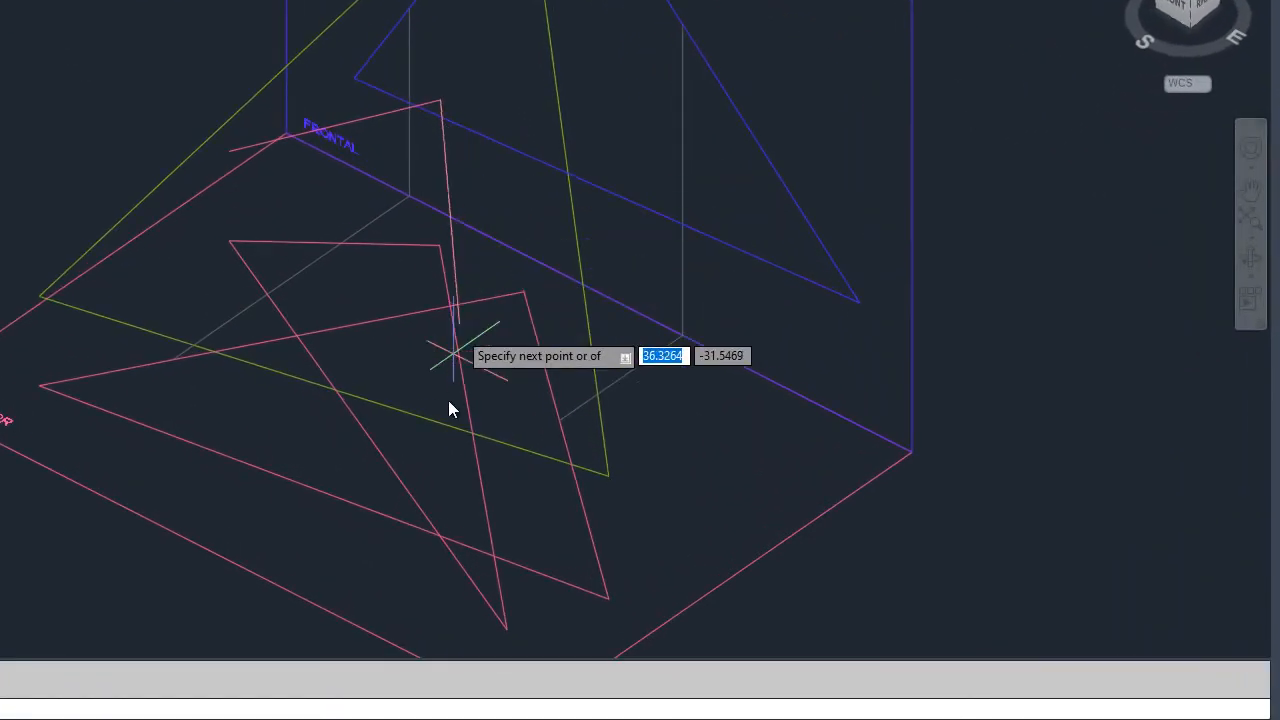
left_click(507, 627)
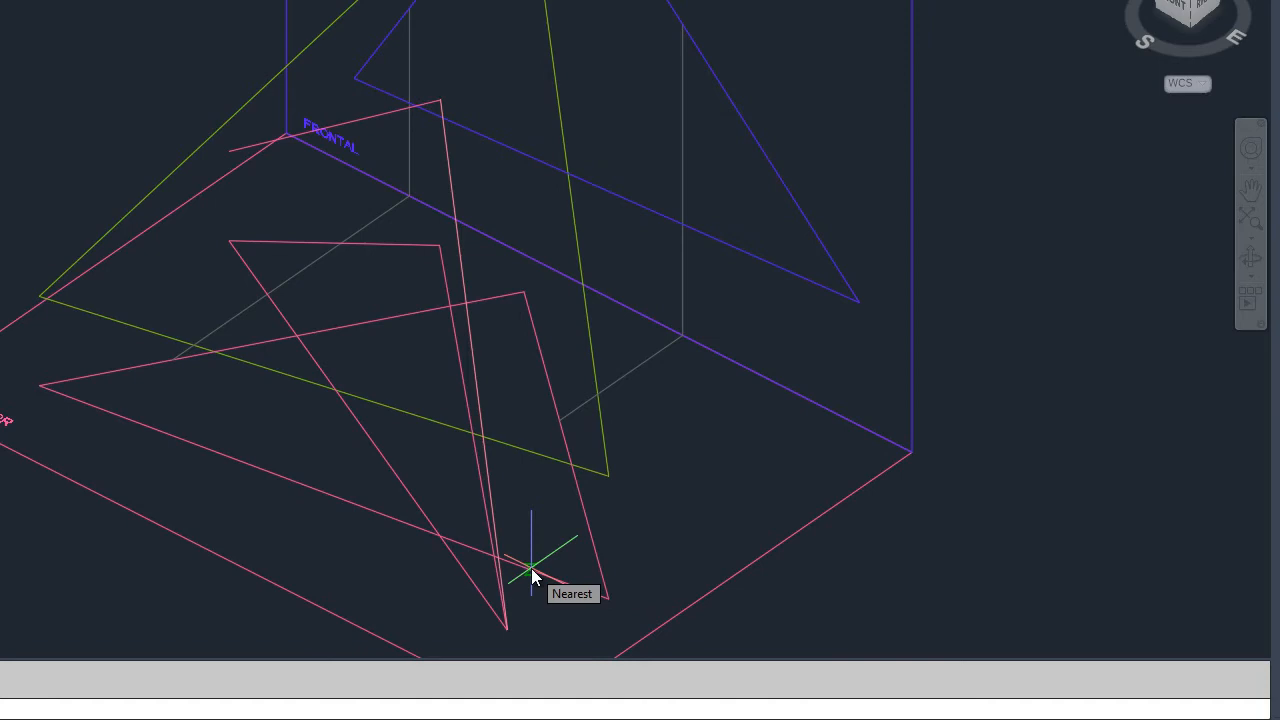
type("200")
key("Return")
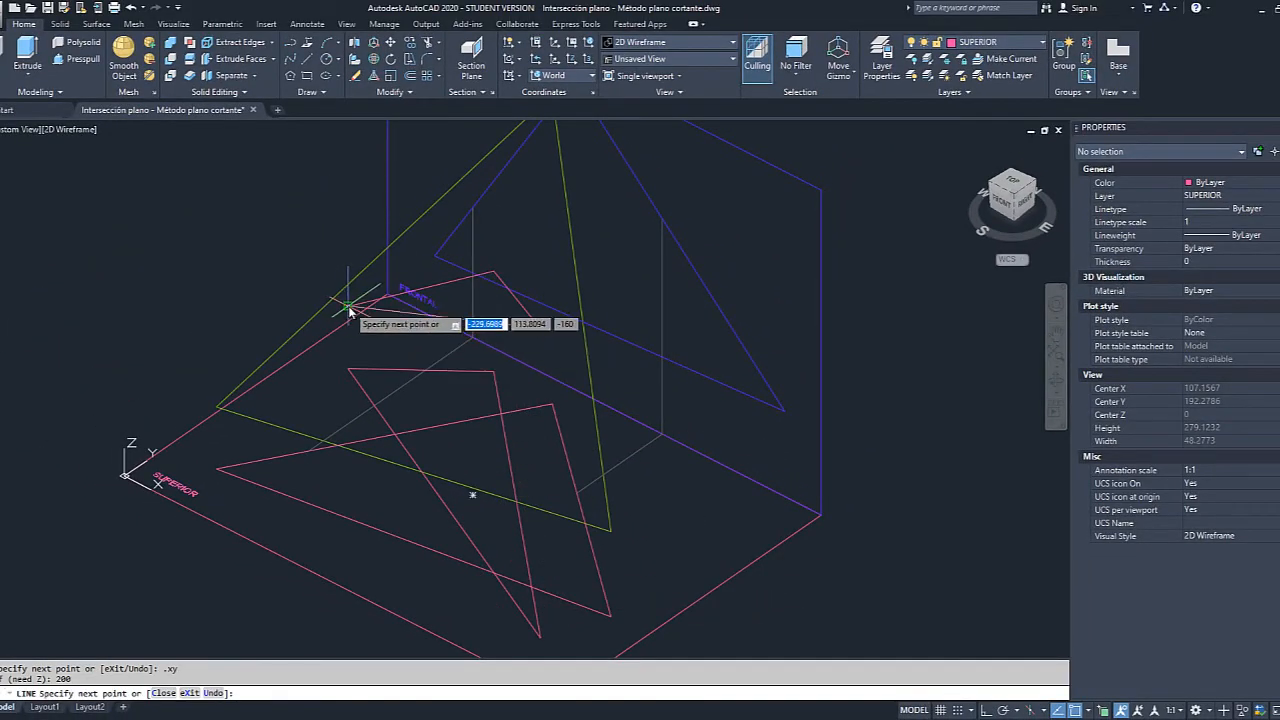
type("c")
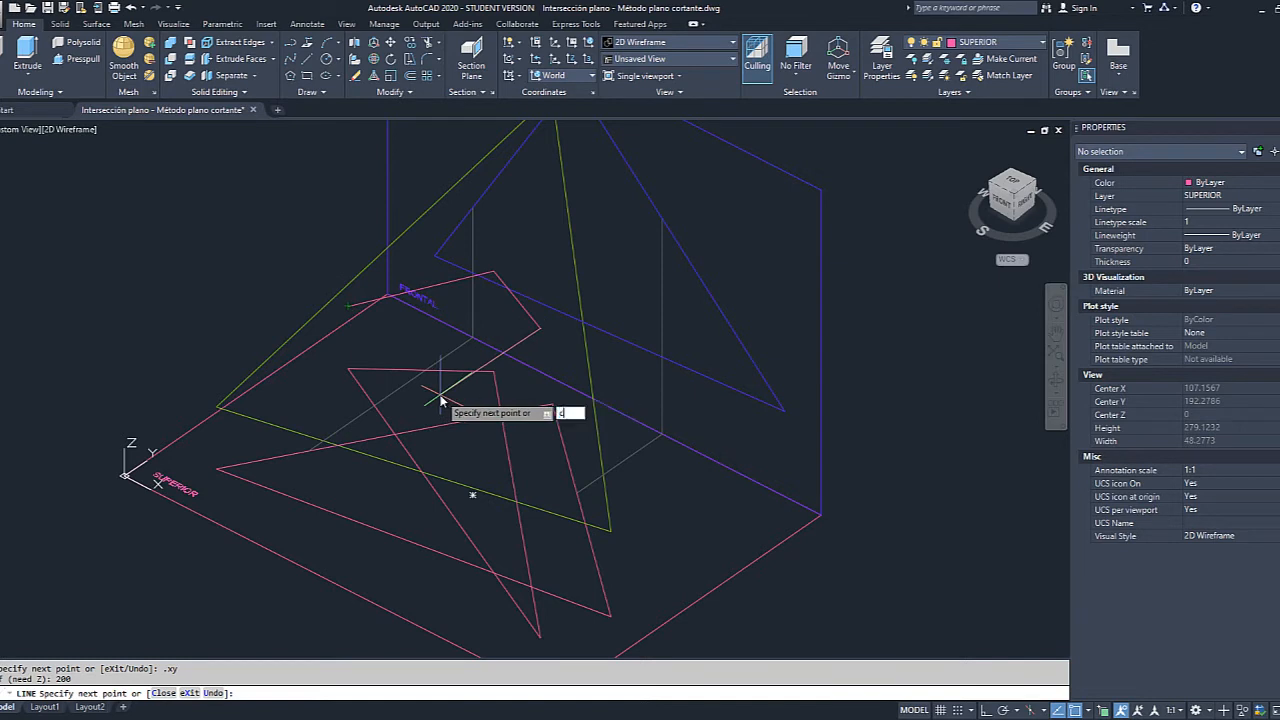
key("Return")
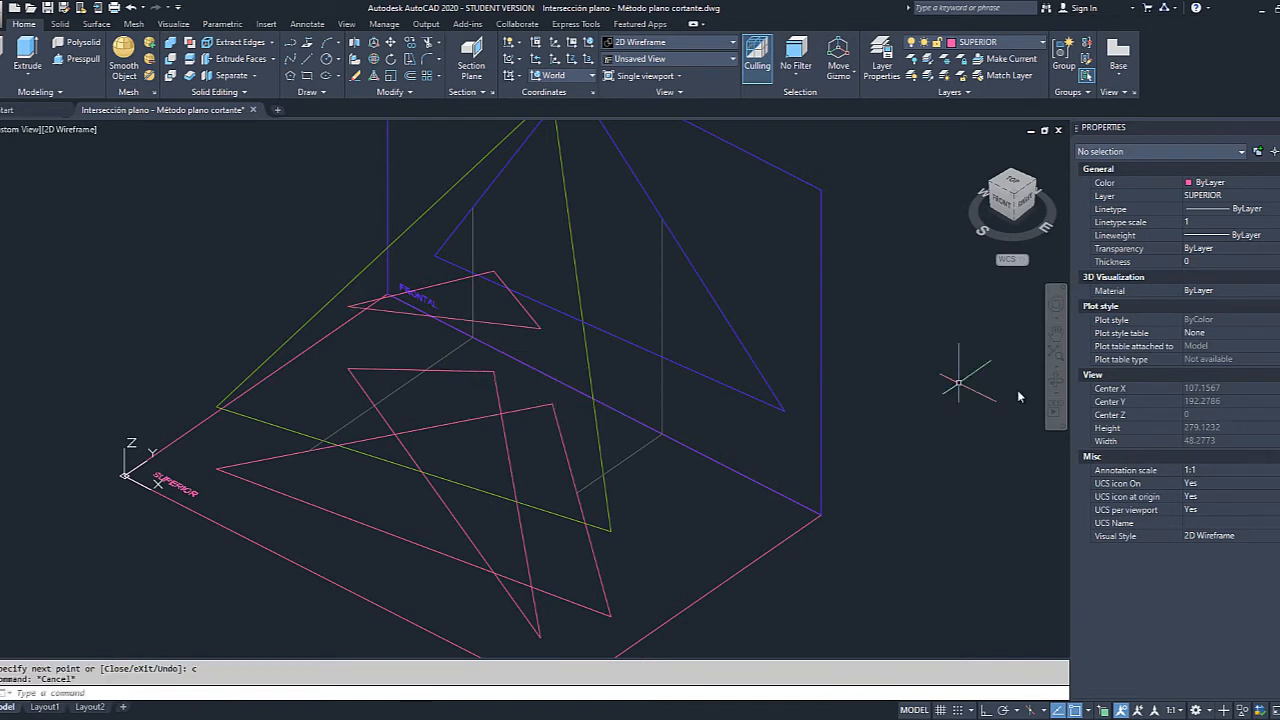
Inspect the new pink 3D triangle from the front, and undo both the view orbit and the triangle.
left_click(1056, 380)
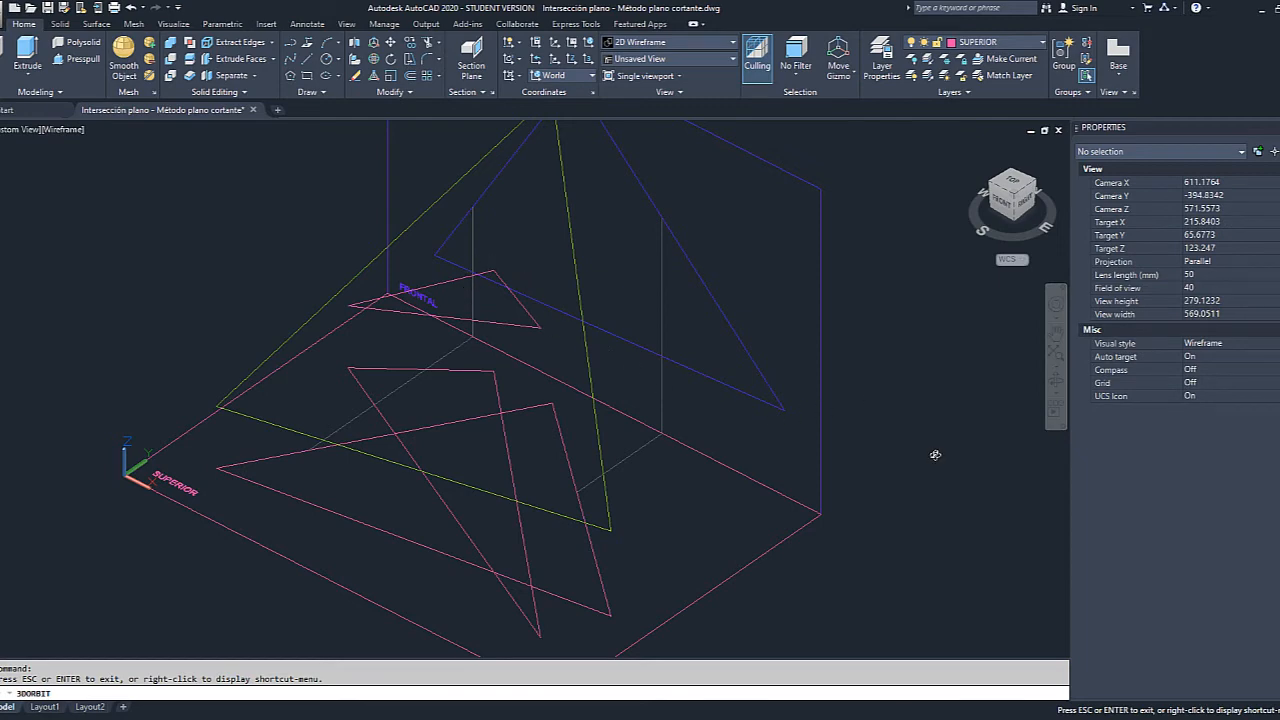
left_click_drag(924, 454, 1021, 399)
middle_click_drag(1020, 402, 1020, 401, "shift")
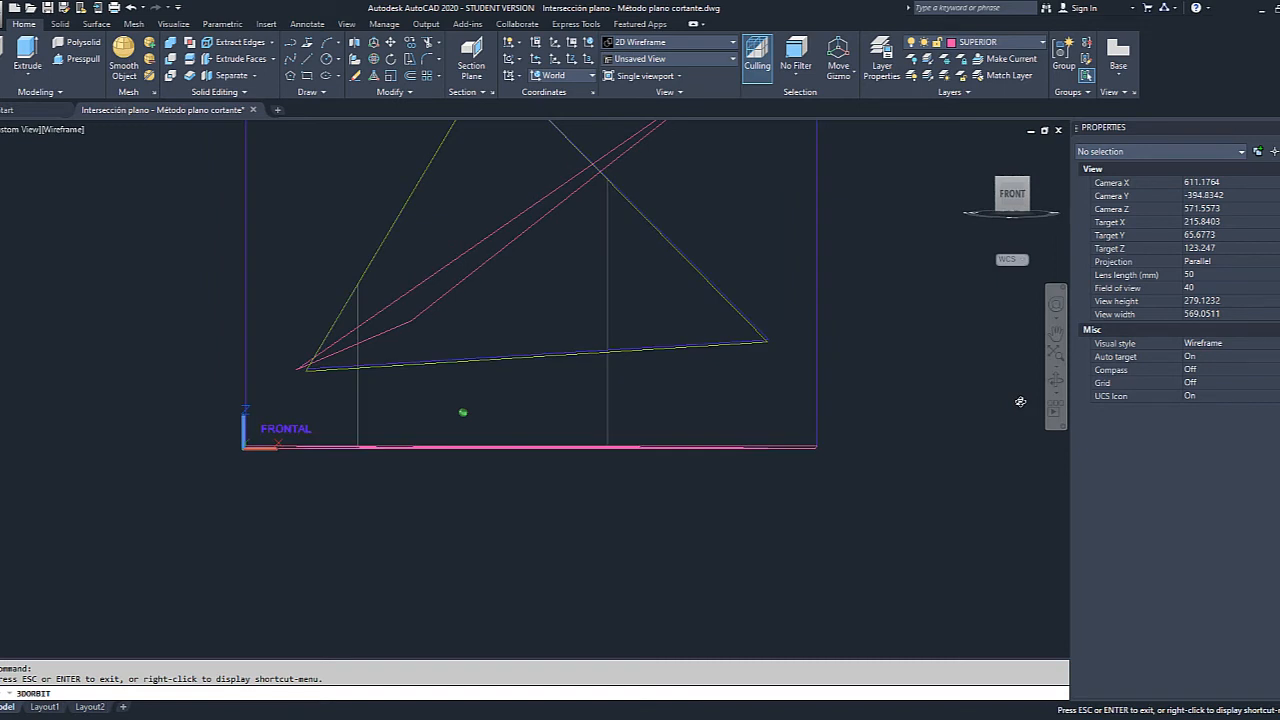
middle_click_drag(1020, 402, 1020, 403, "shift")
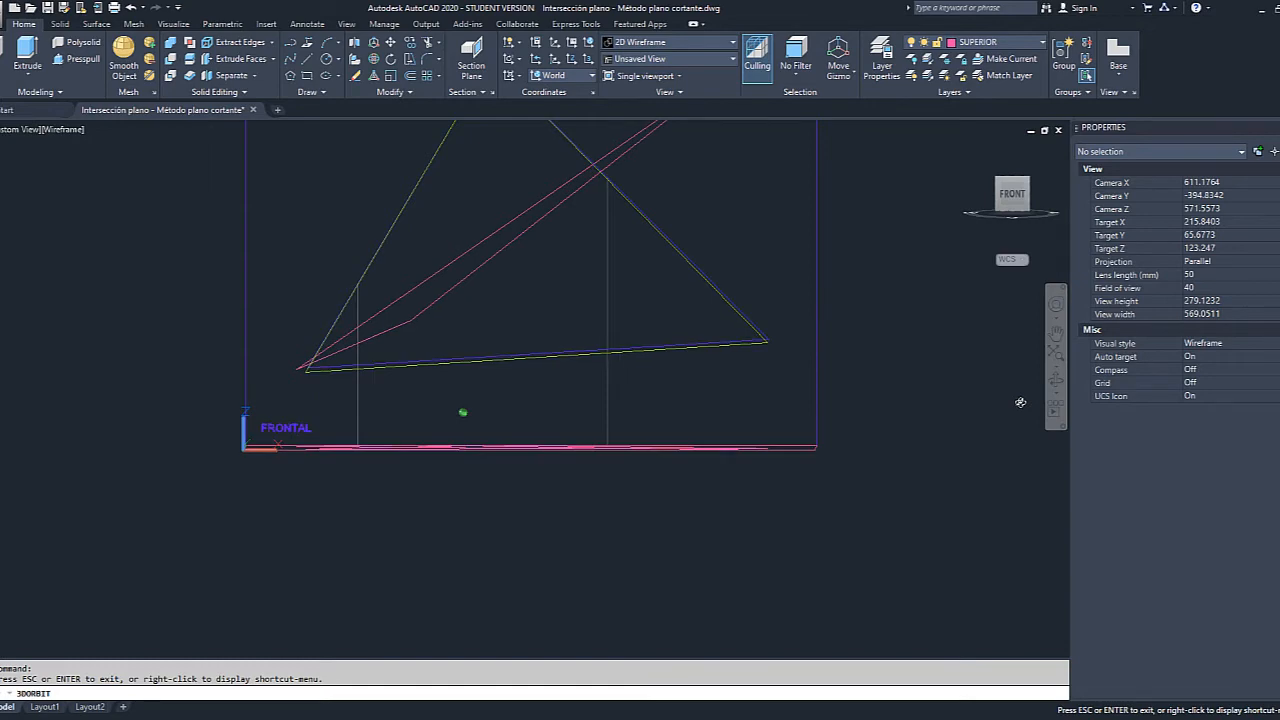
left_click_drag(1020, 402, 938, 473)
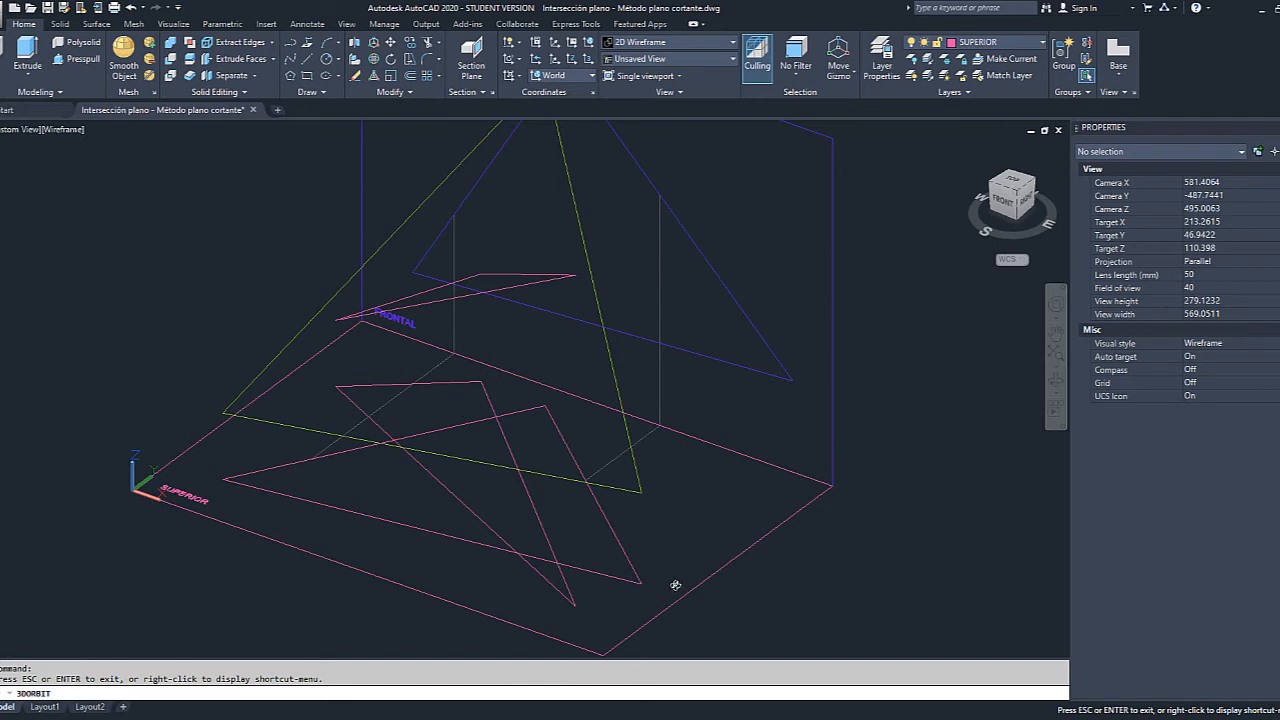
key("Escape")
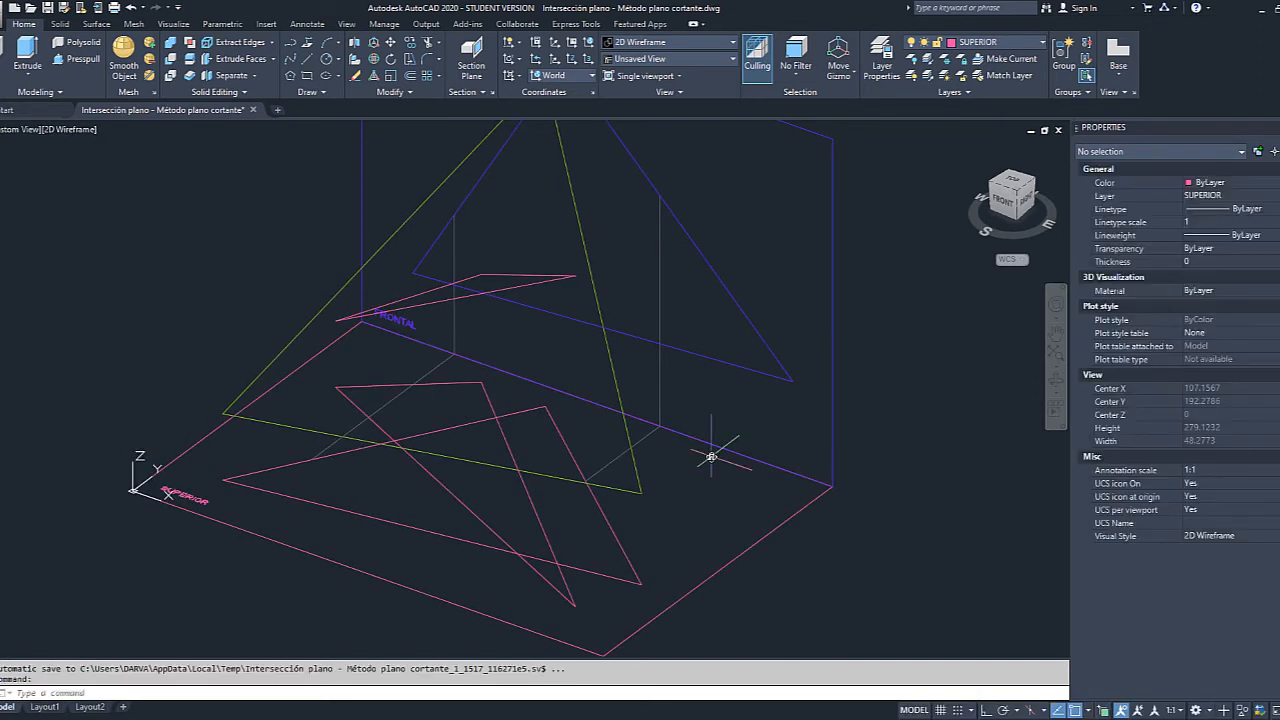
type("u")
key("Return")
type("u")
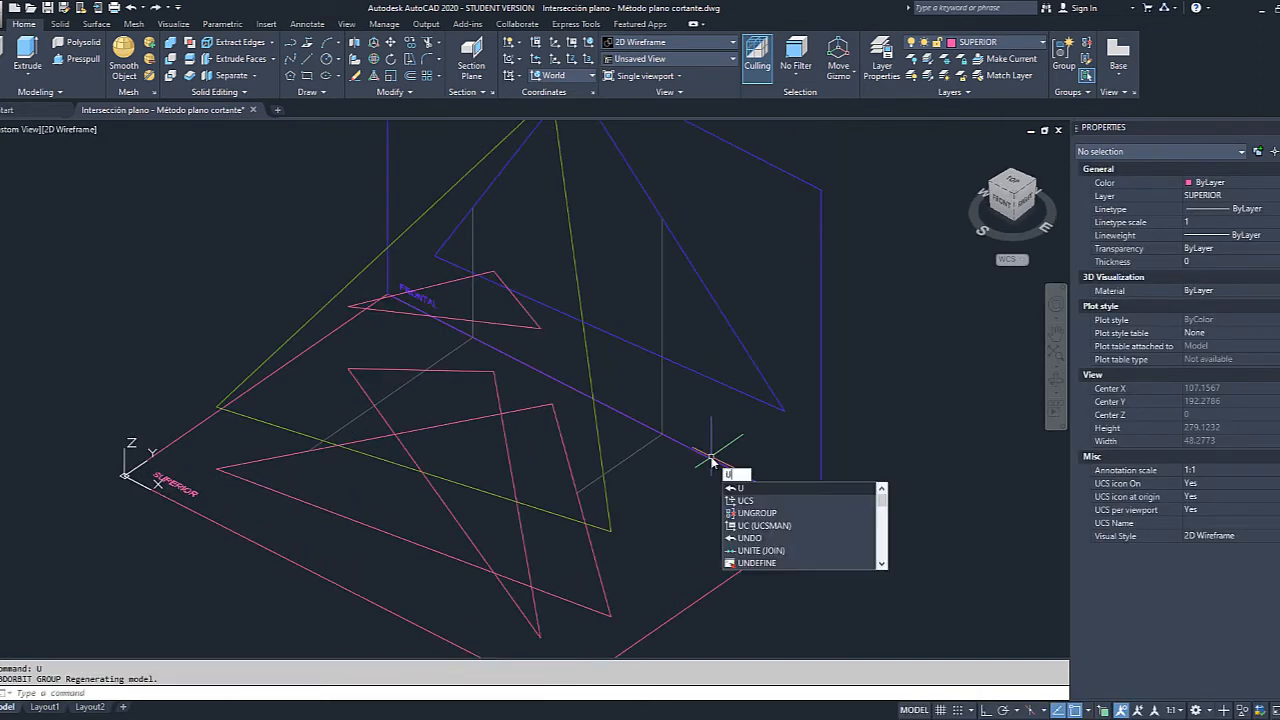
key("Return")
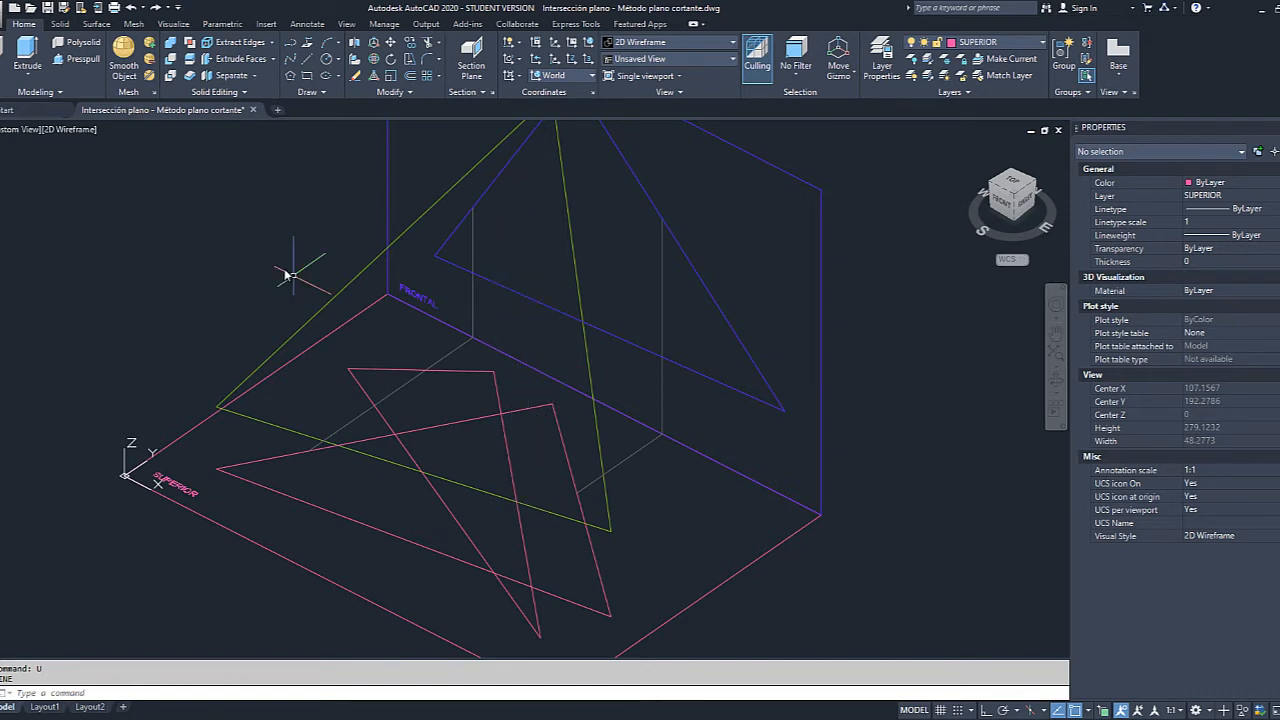
Redraw the second triangle's first edge above its short projected side, using .xy-filtered heights Z 40 and Z 100 at the FRONTAL-side vertex.
left_click(308, 60)
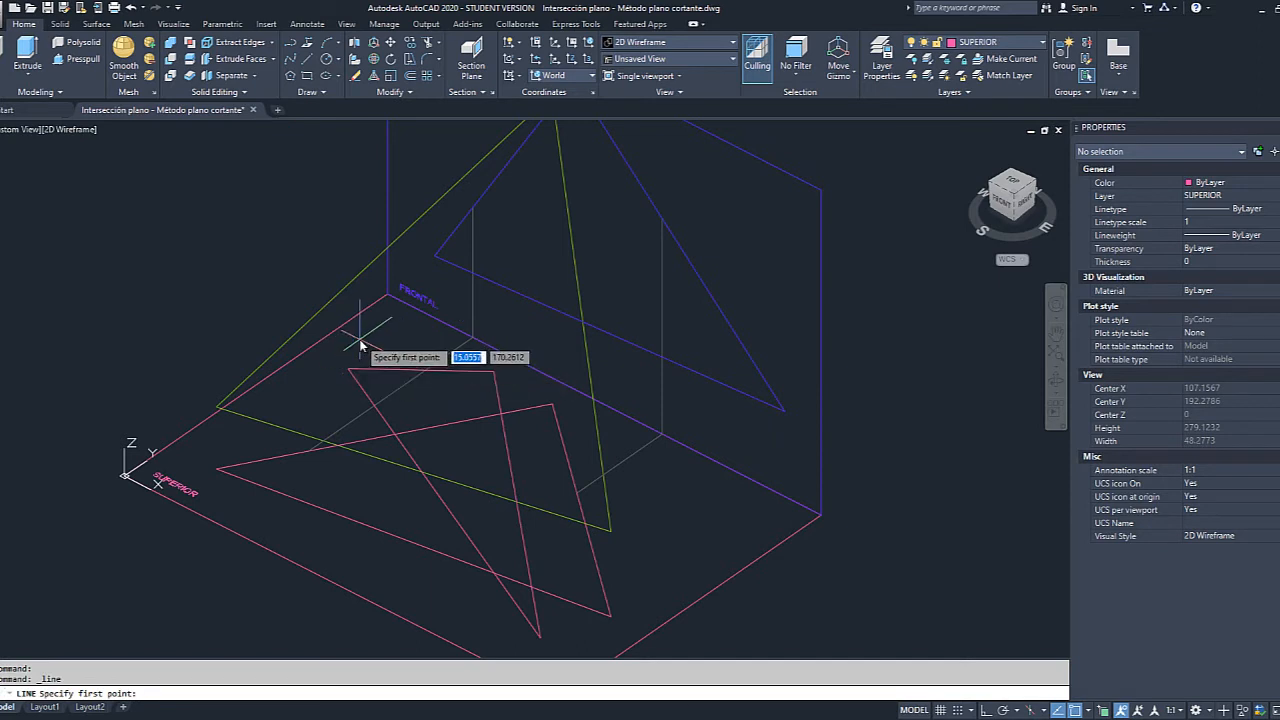
type(".xy")
key("Return")
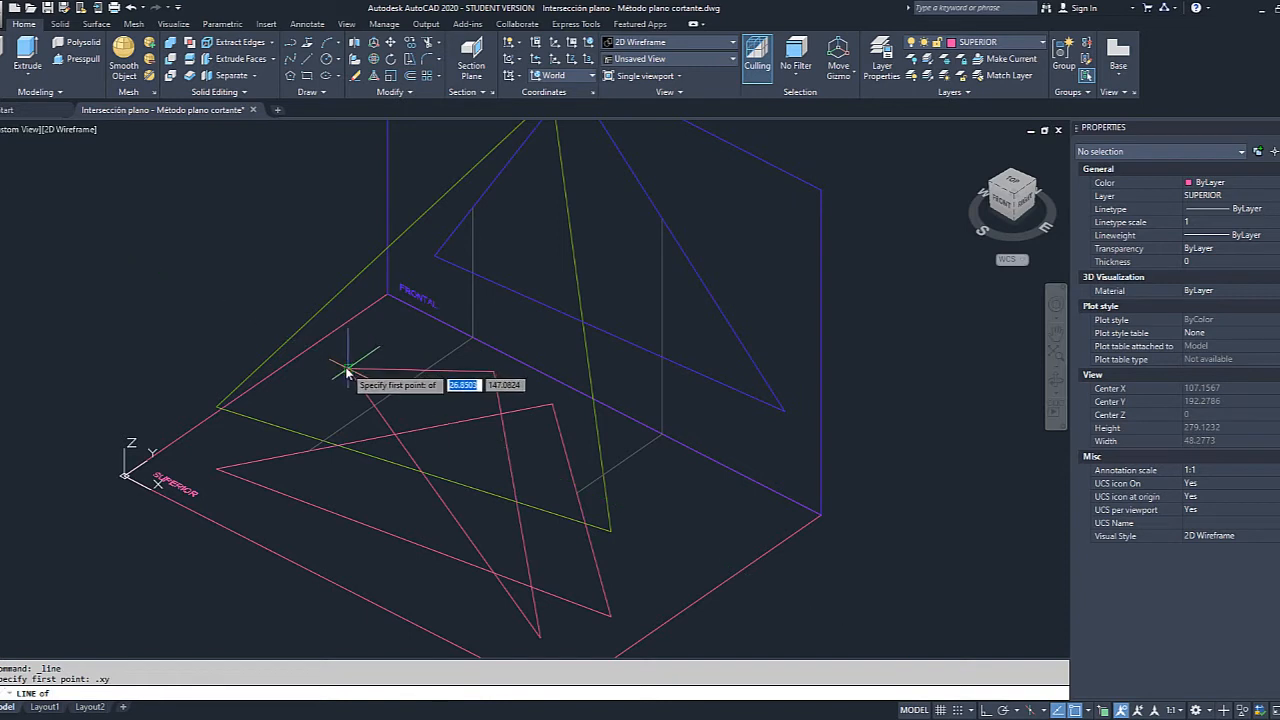
left_click(347, 373)
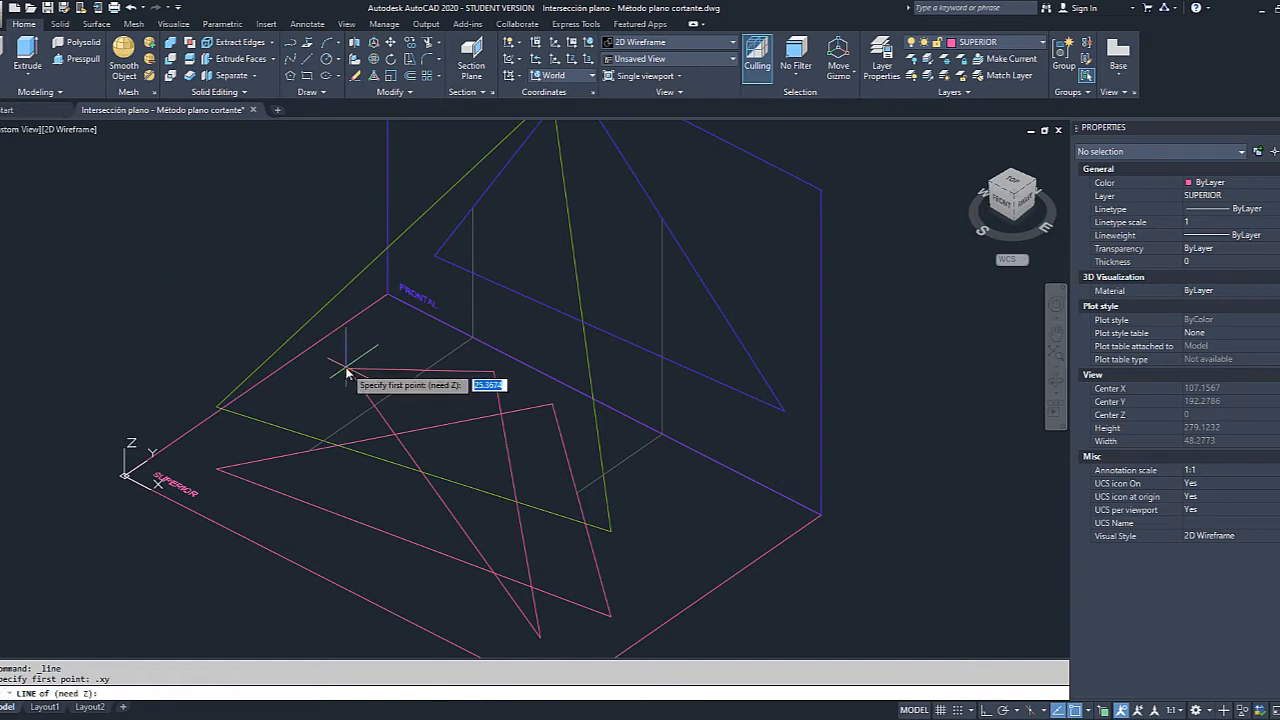
type("40")
key("Return")
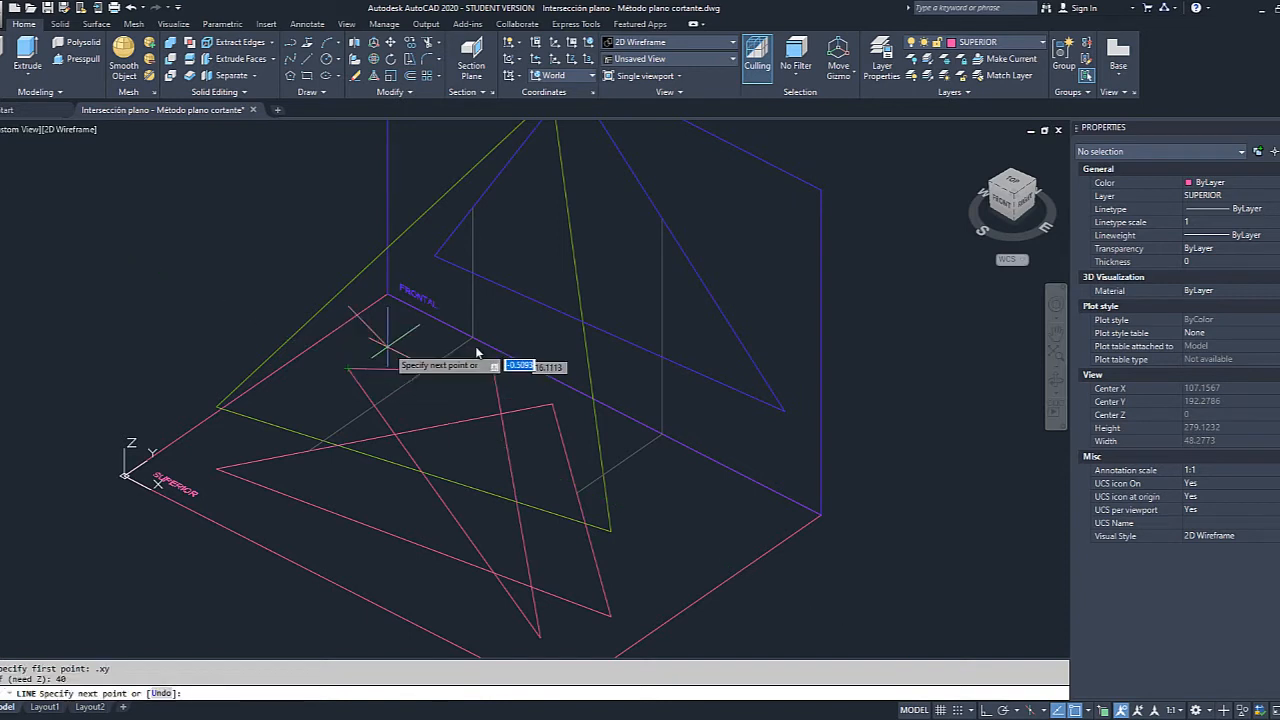
type(".xy")
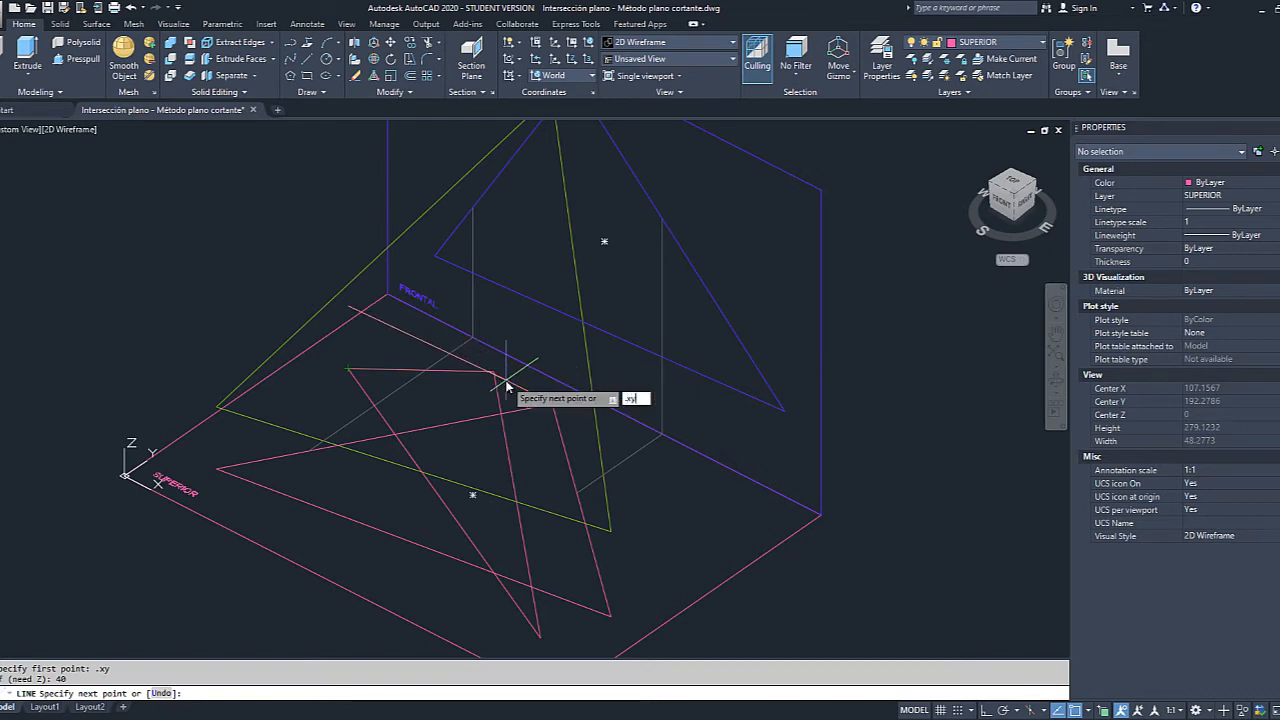
key("Return")
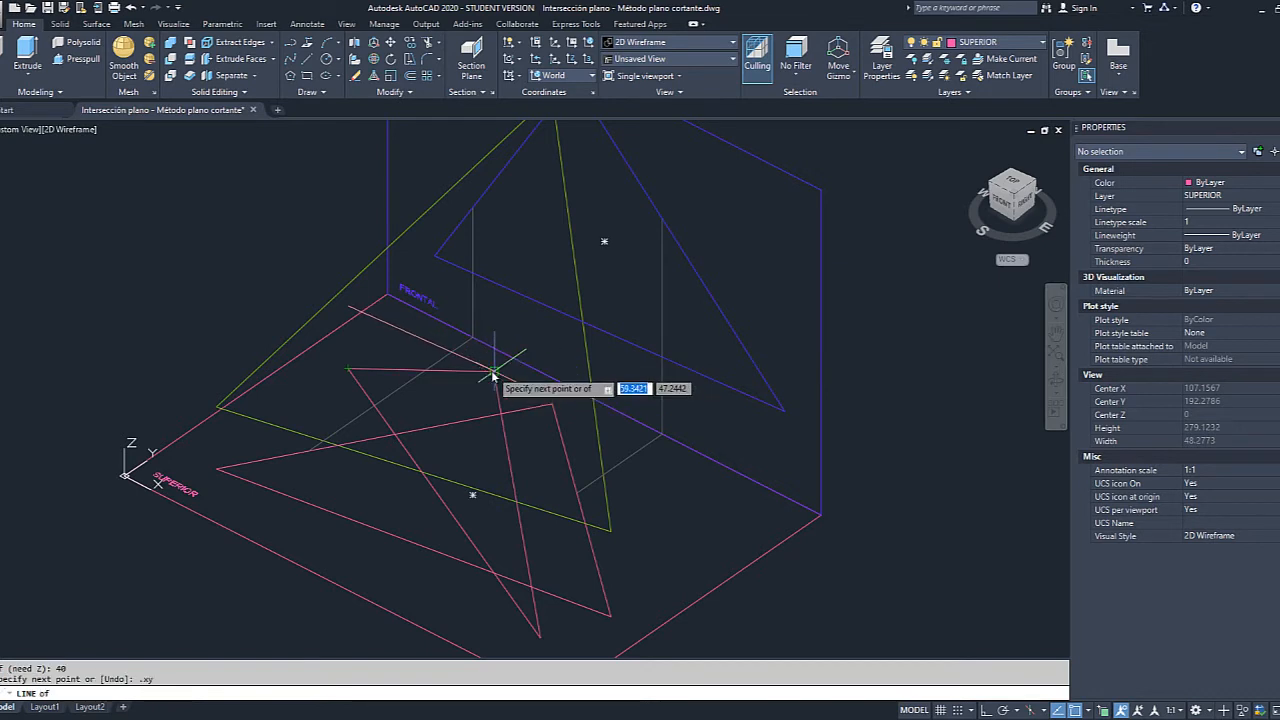
left_click(492, 375)
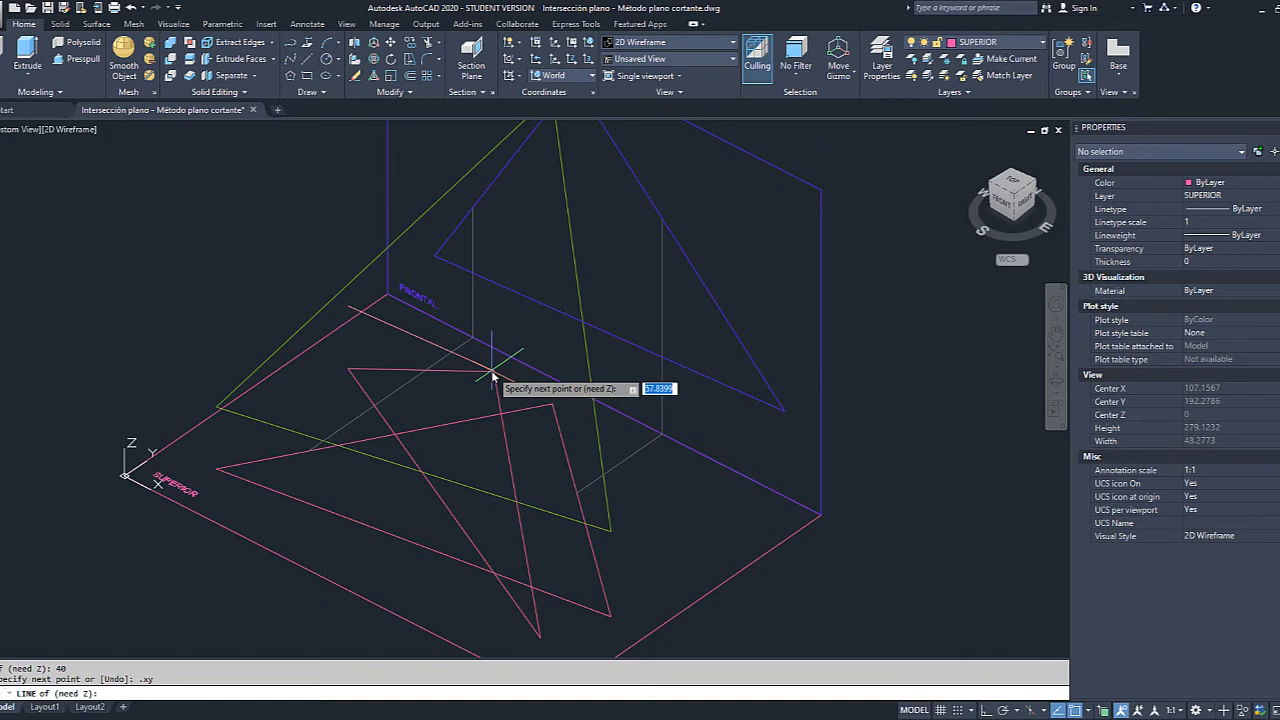
key("Return")
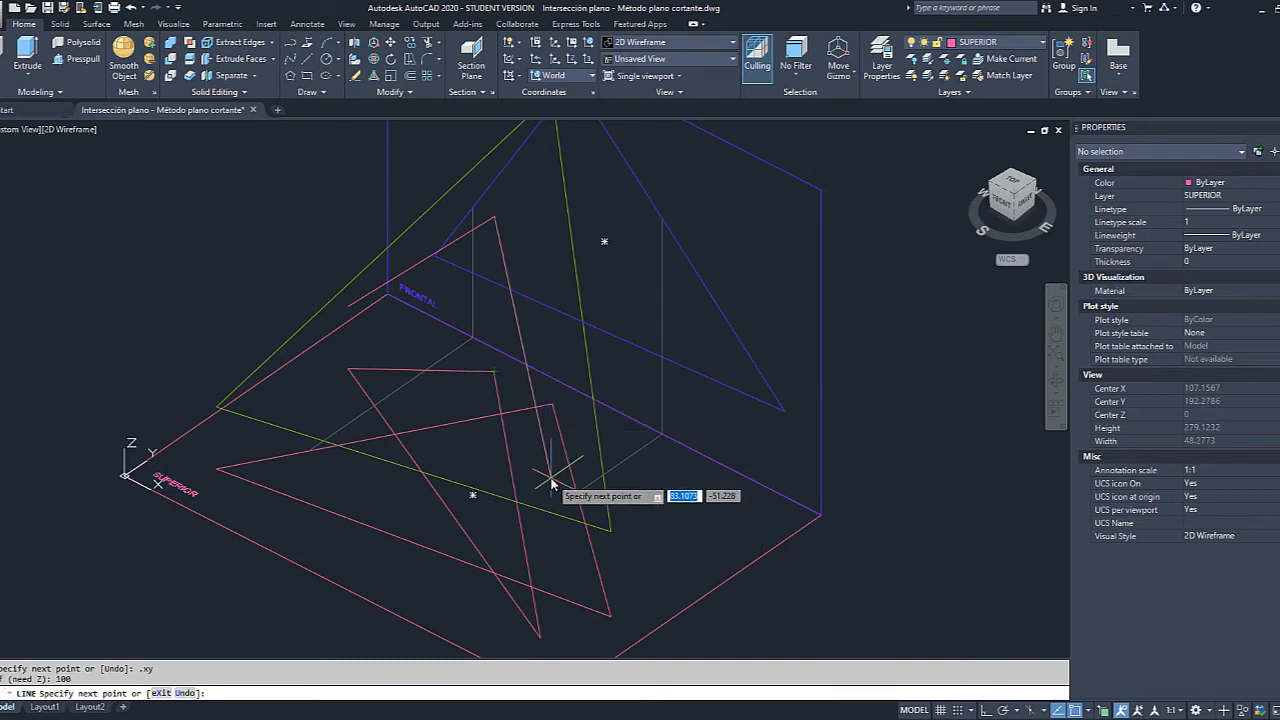
Continue the line over the projection's long-tip vertex with .xy-filtered Z 200, and close the triangle back at its starting point.
type(".xy")
key("Return")
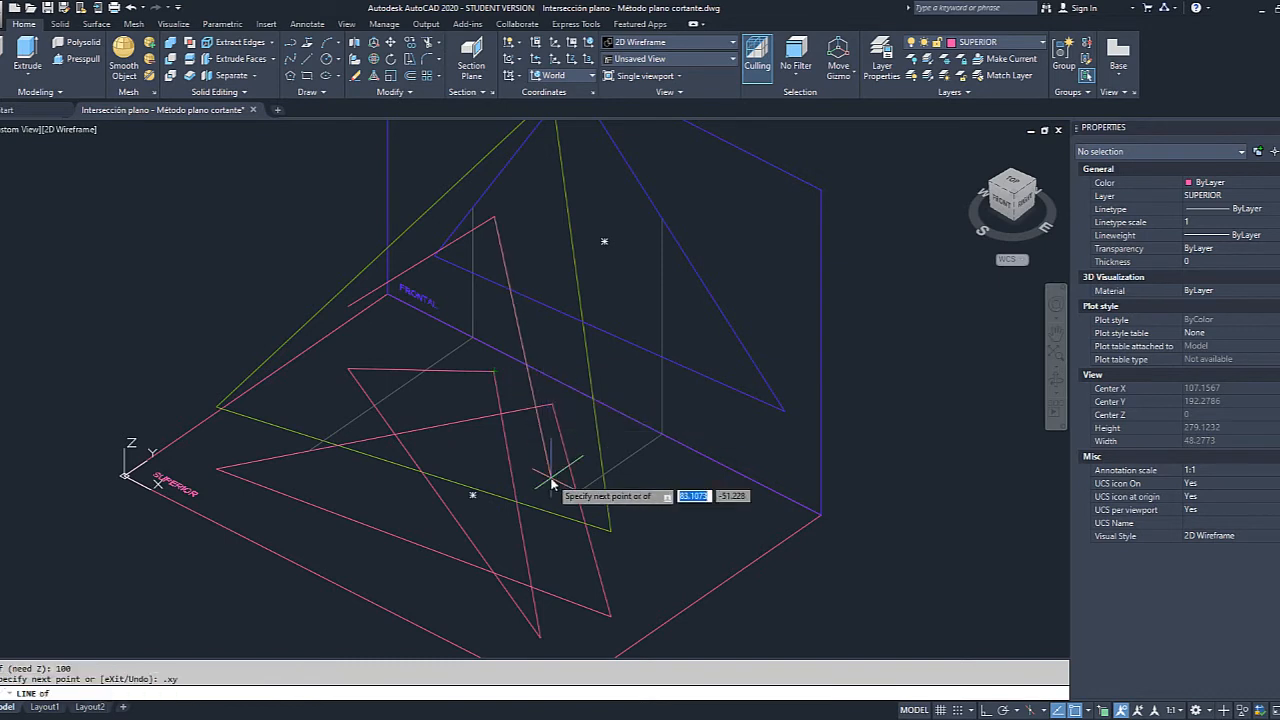
left_click(541, 640)
type("200")
key("Return")
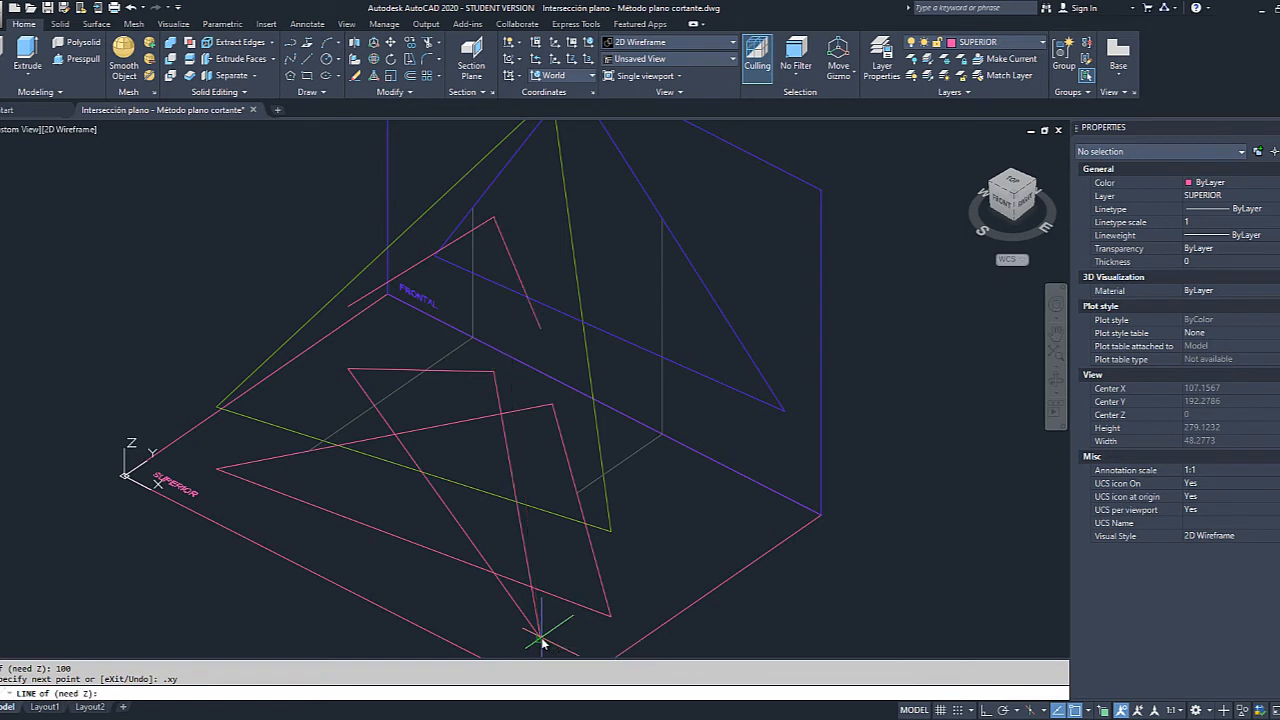
left_click(349, 305)
key("Escape")
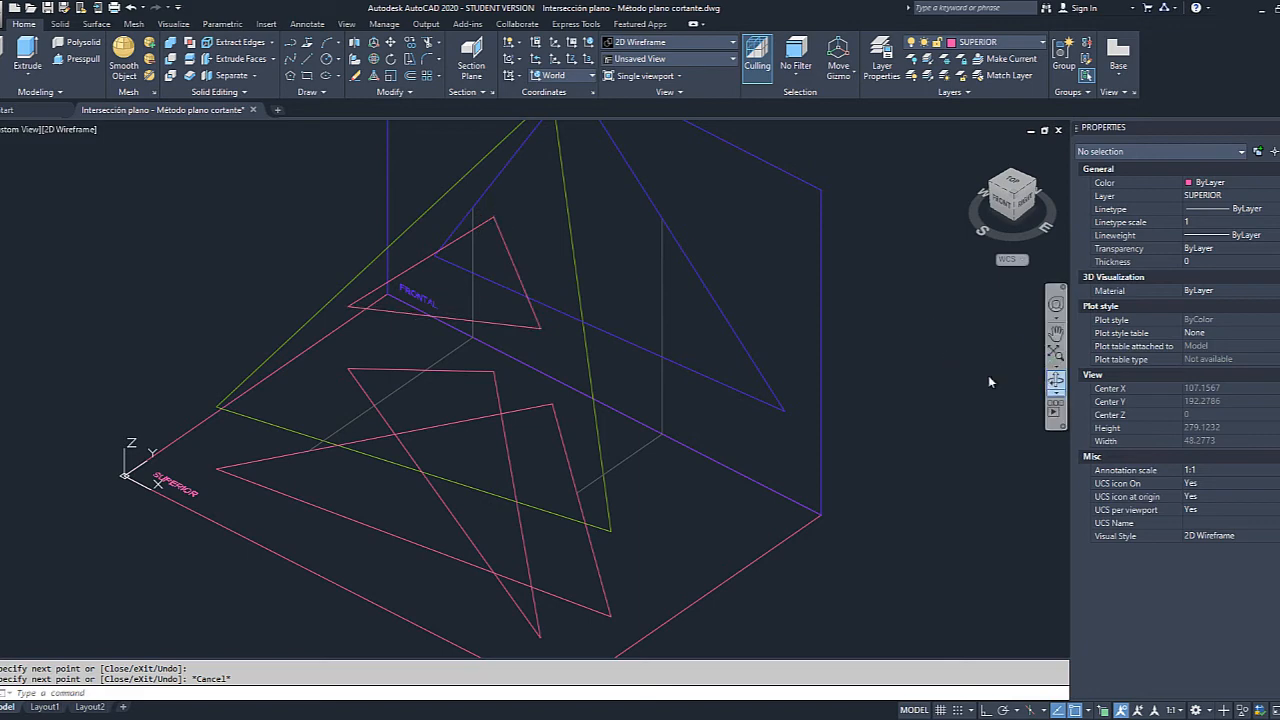
Examine how the redrawn pink triangle crosses the green one from the front and from oblique angles.
left_click(1055, 378)
left_click_drag(700, 417, 809, 302)
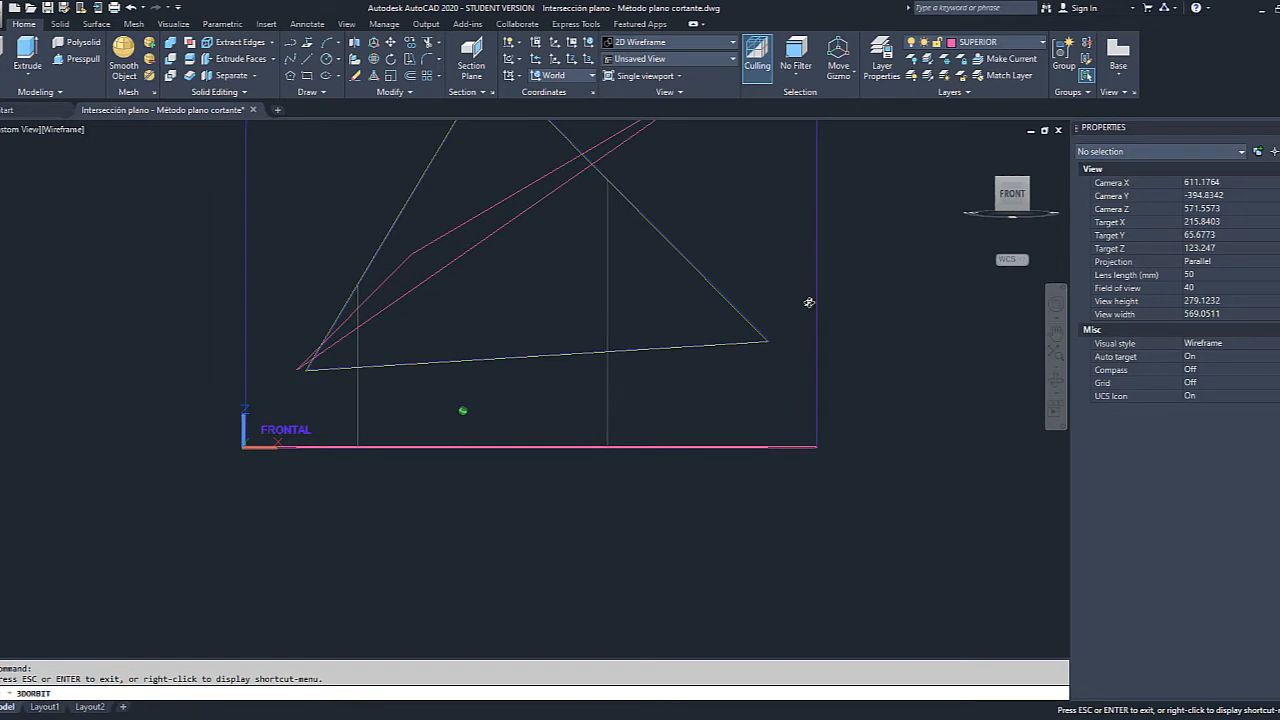
mouse_move(800, 315)
left_mouse_down()
mouse_move(603, 377)
mouse_move(663, 409)
mouse_move(560, 363)
mouse_move(551, 323)
mouse_move(597, 329)
mouse_move(589, 349)
mouse_move(708, 411)
mouse_move(637, 386)
left_mouse_up()
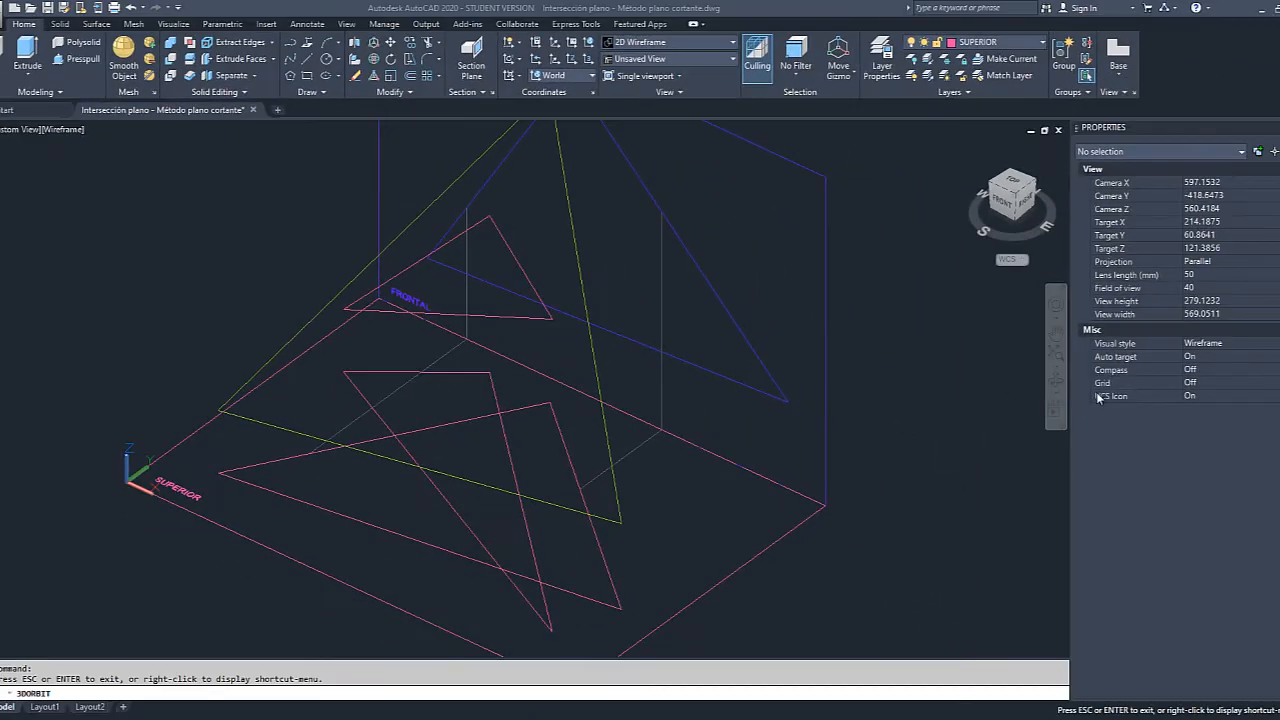
left_click_drag(957, 411, 770, 453)
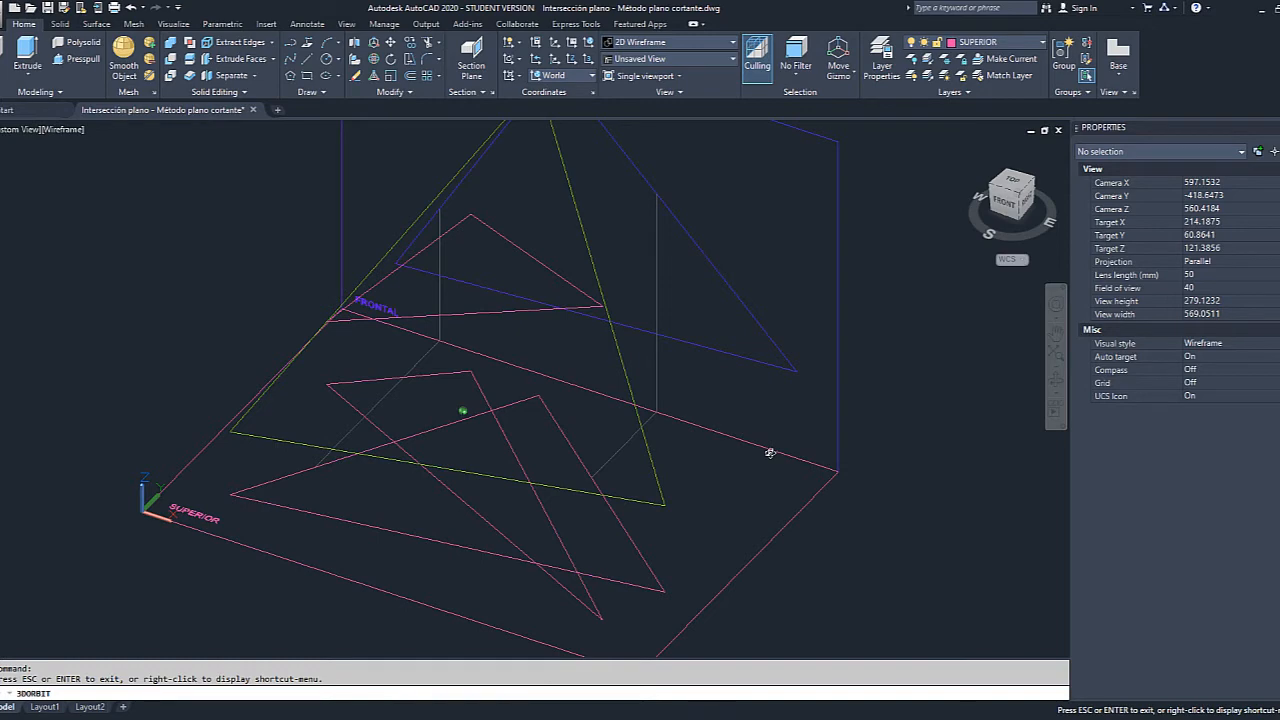
Make FRONTAL the current layer.
mouse_move(770, 453)
left_mouse_down()
mouse_move(797, 522)
mouse_move(796, 459)
mouse_move(760, 462)
left_mouse_up()
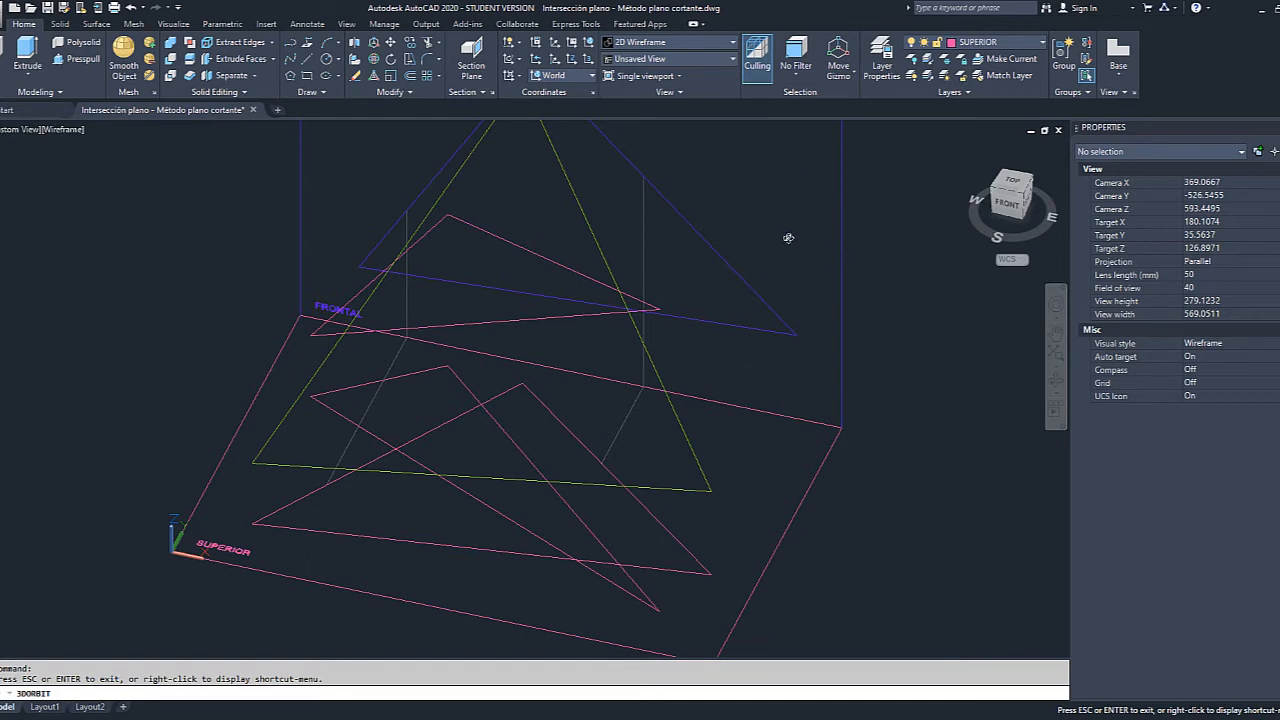
left_click_drag(589, 442, 522, 374)
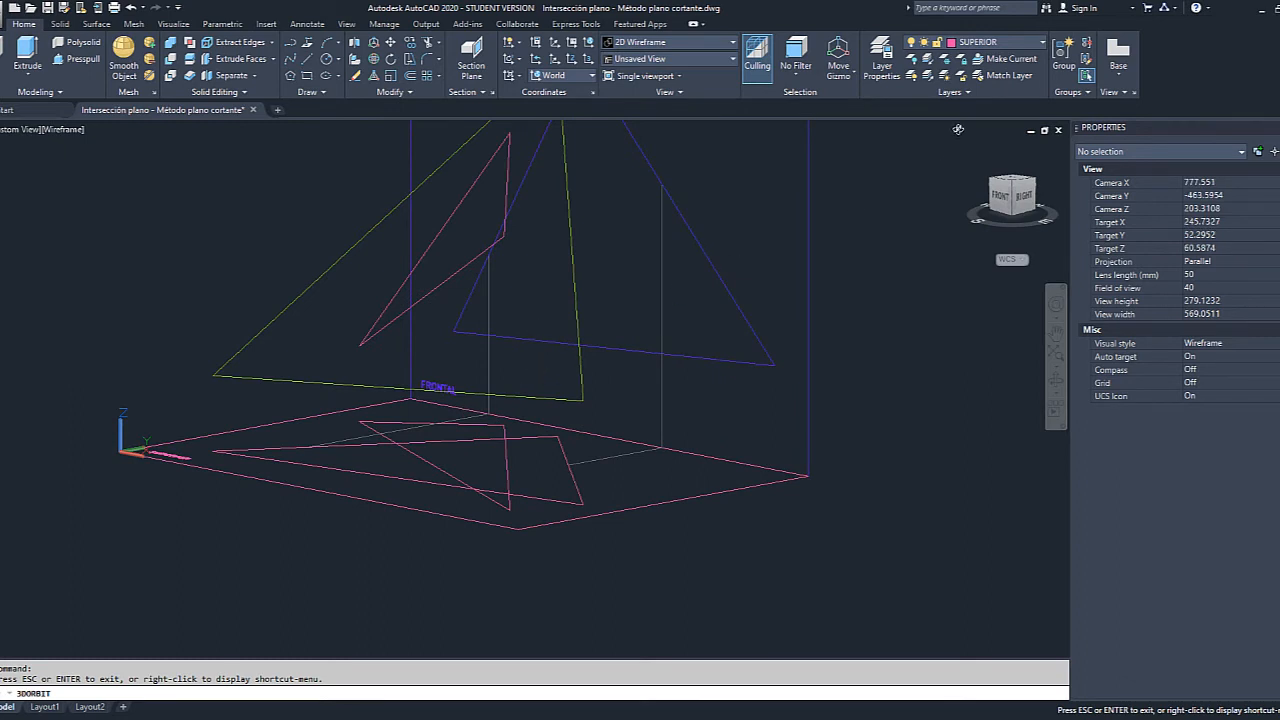
left_click(1040, 43)
key("Escape")
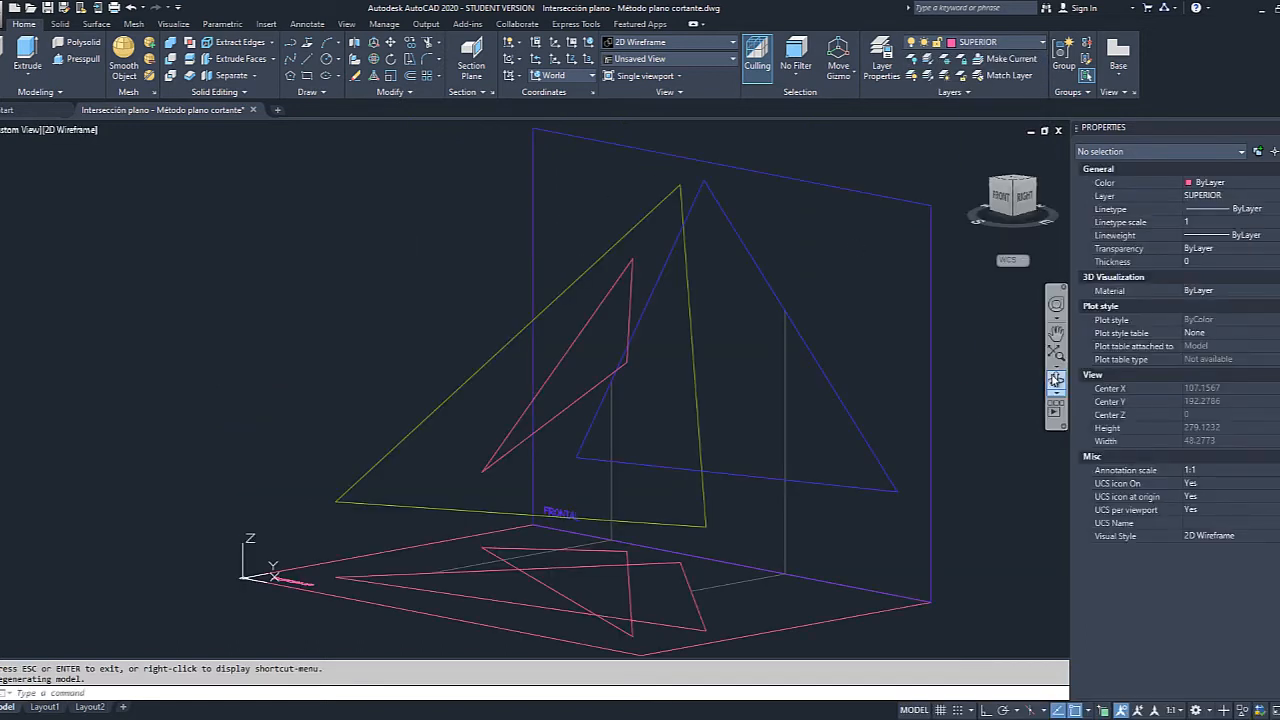
left_click(1055, 380)
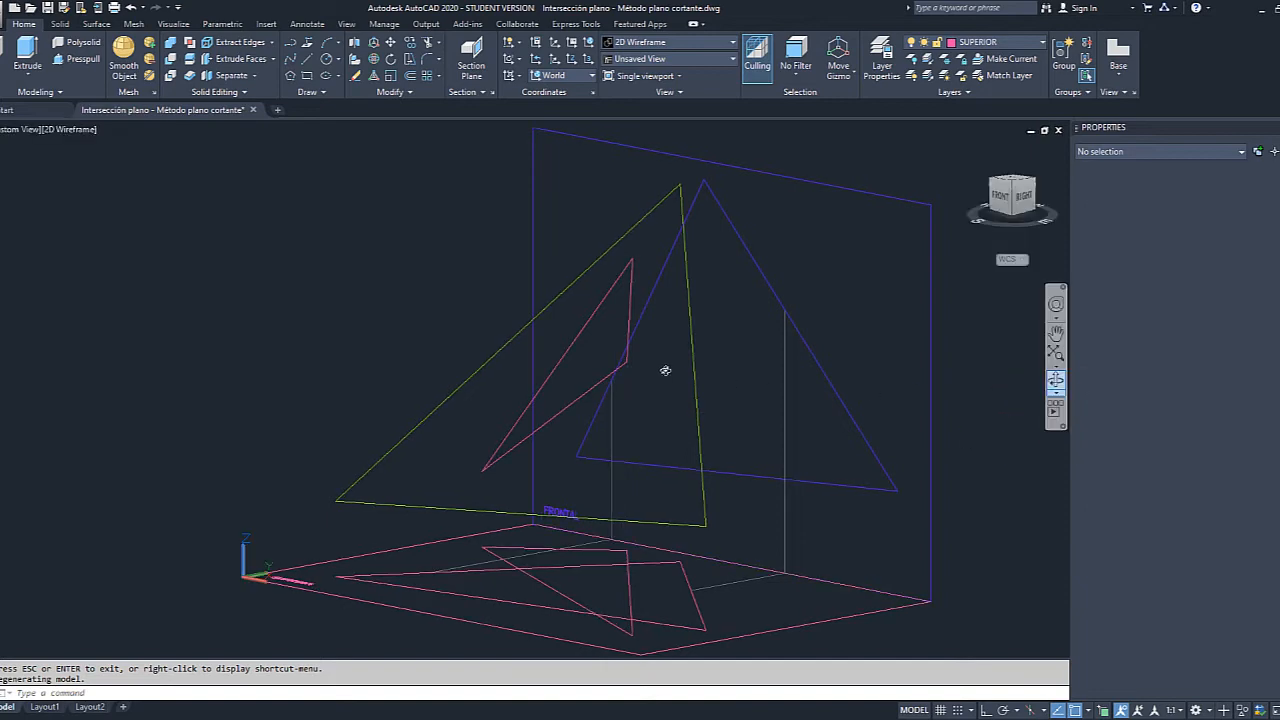
left_click_drag(665, 370, 674, 411)
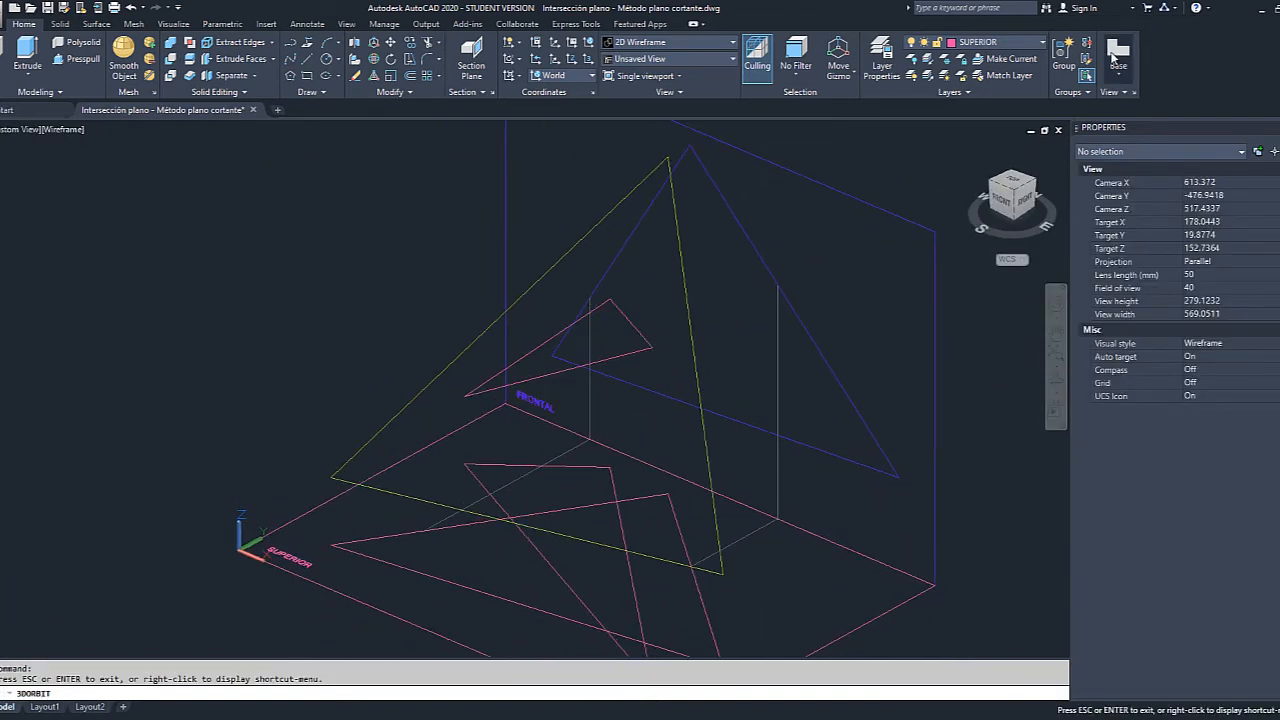
key("Escape")
left_click(992, 43)
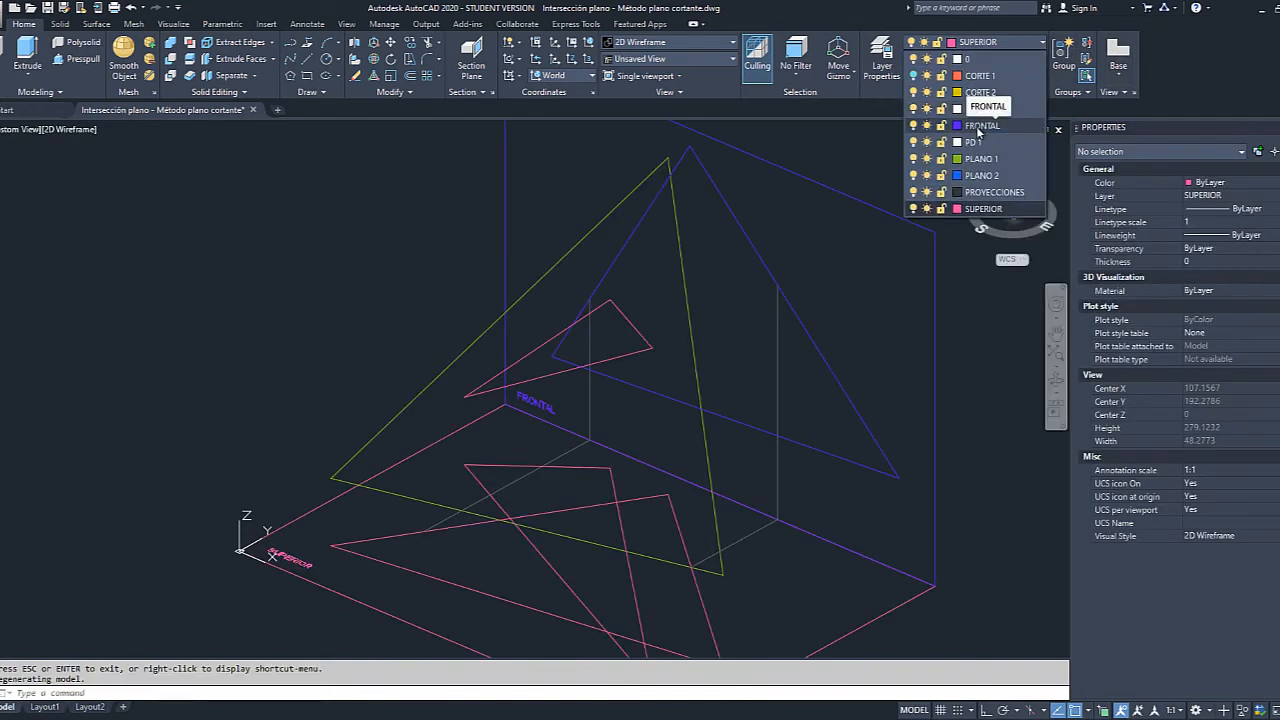
left_click(980, 126)
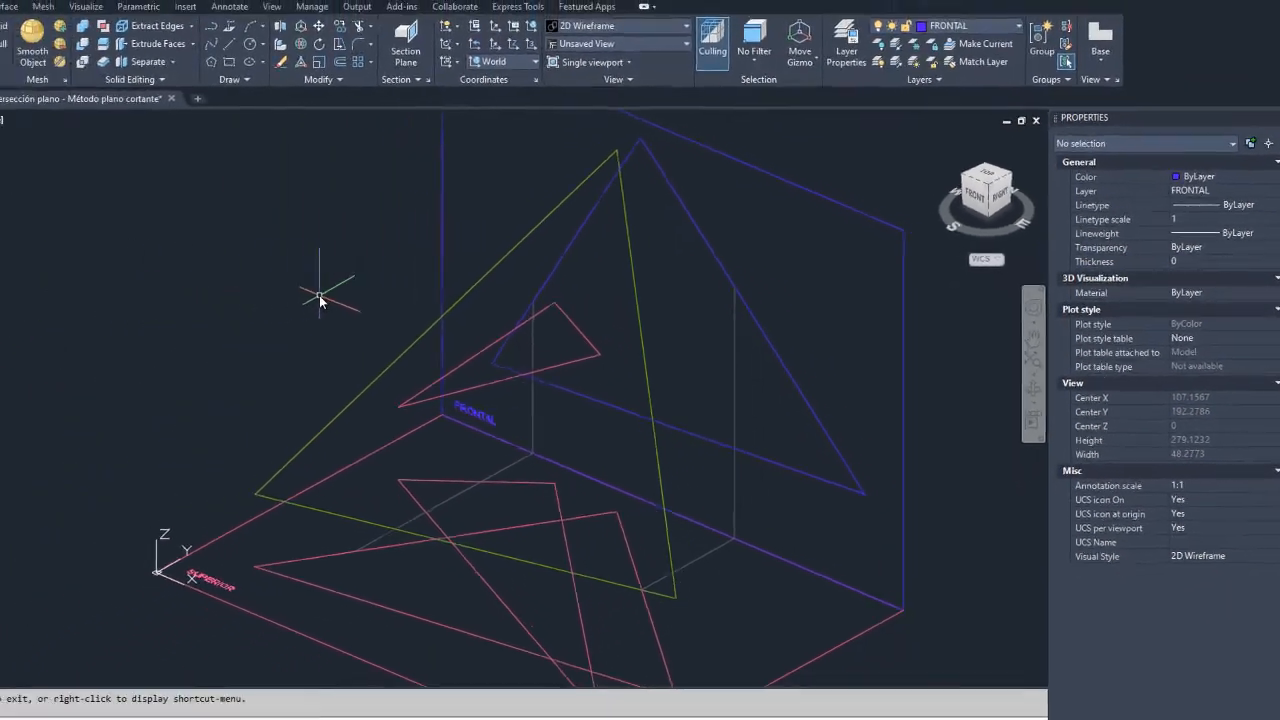
type("l")
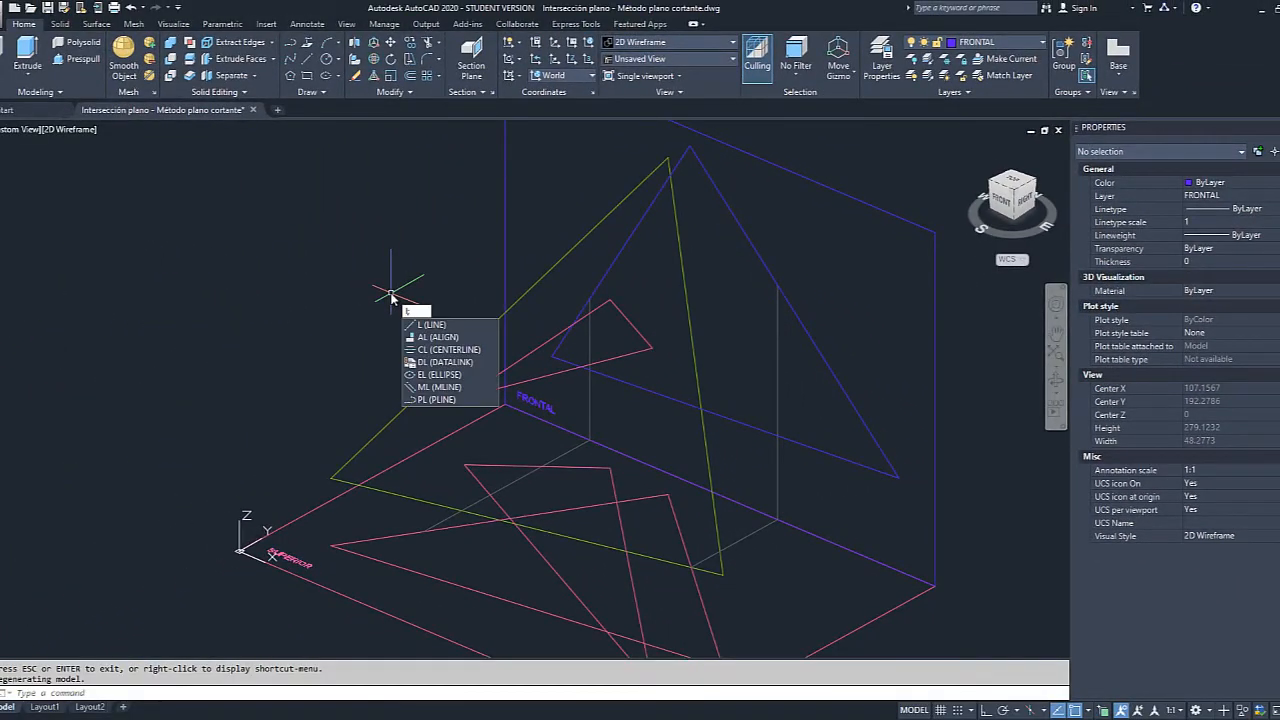
key("Return")
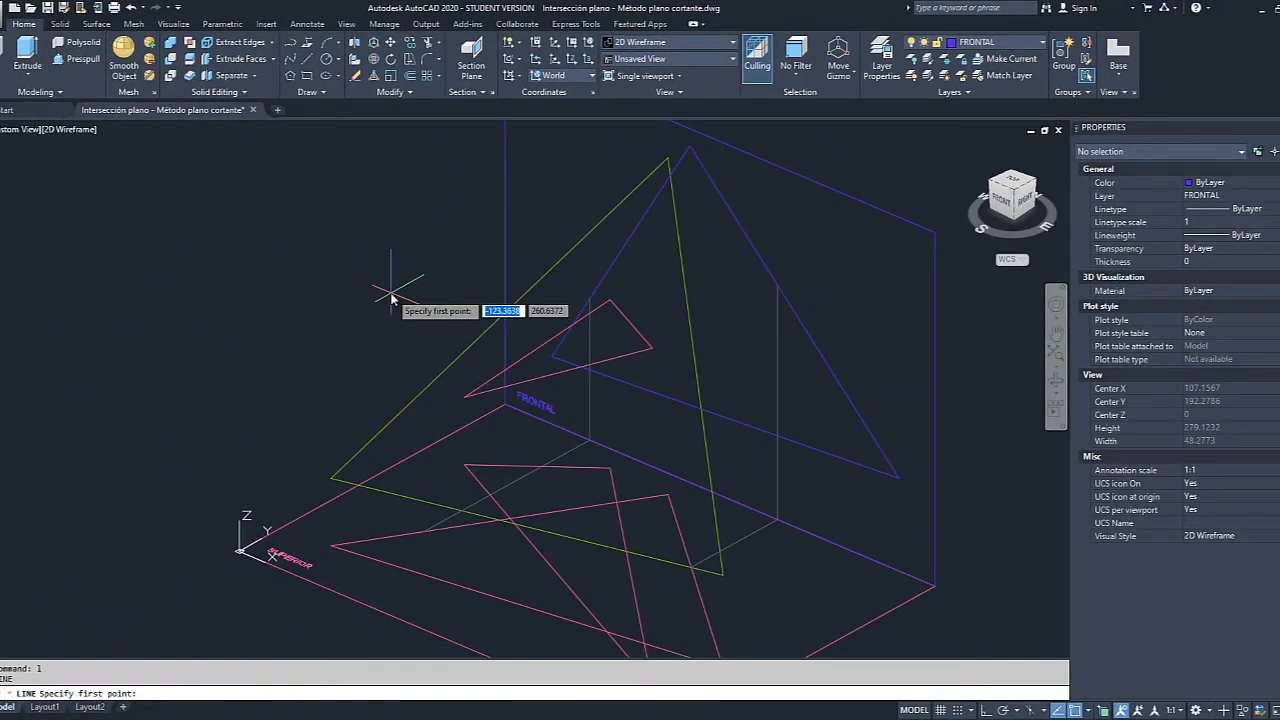
left_click(609, 301)
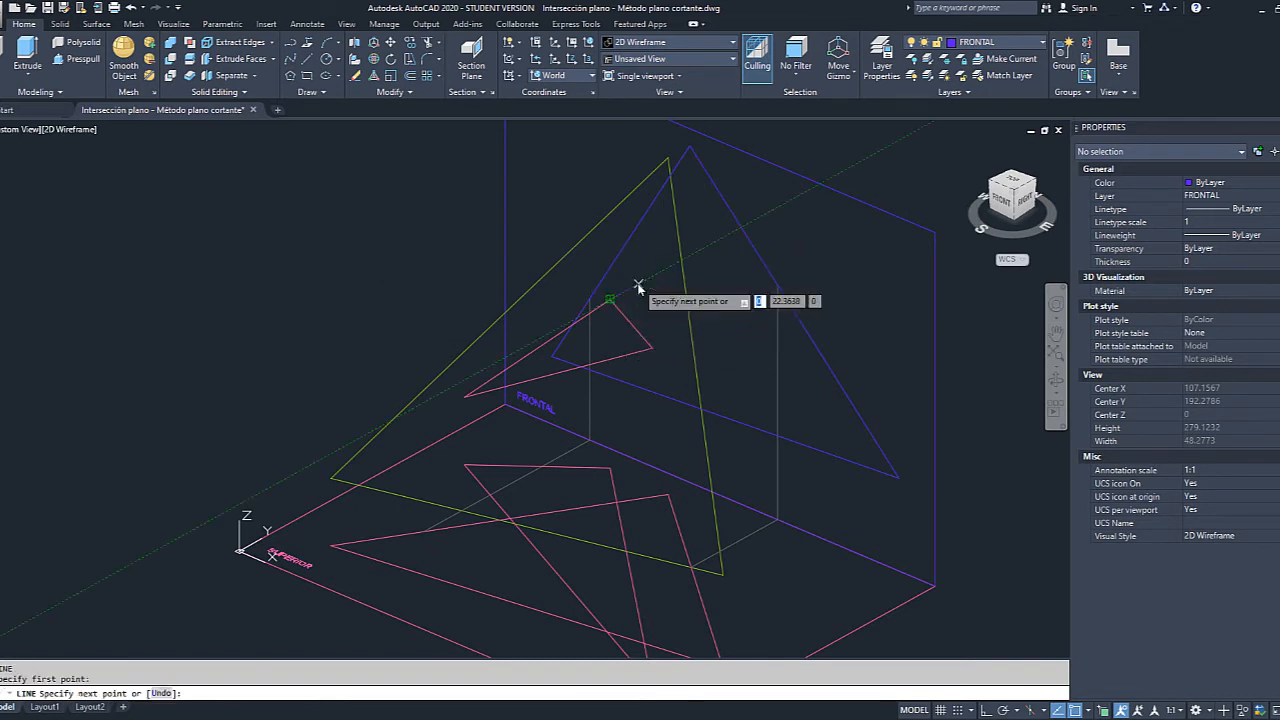
key("Escape")
type("l")
key("Return")
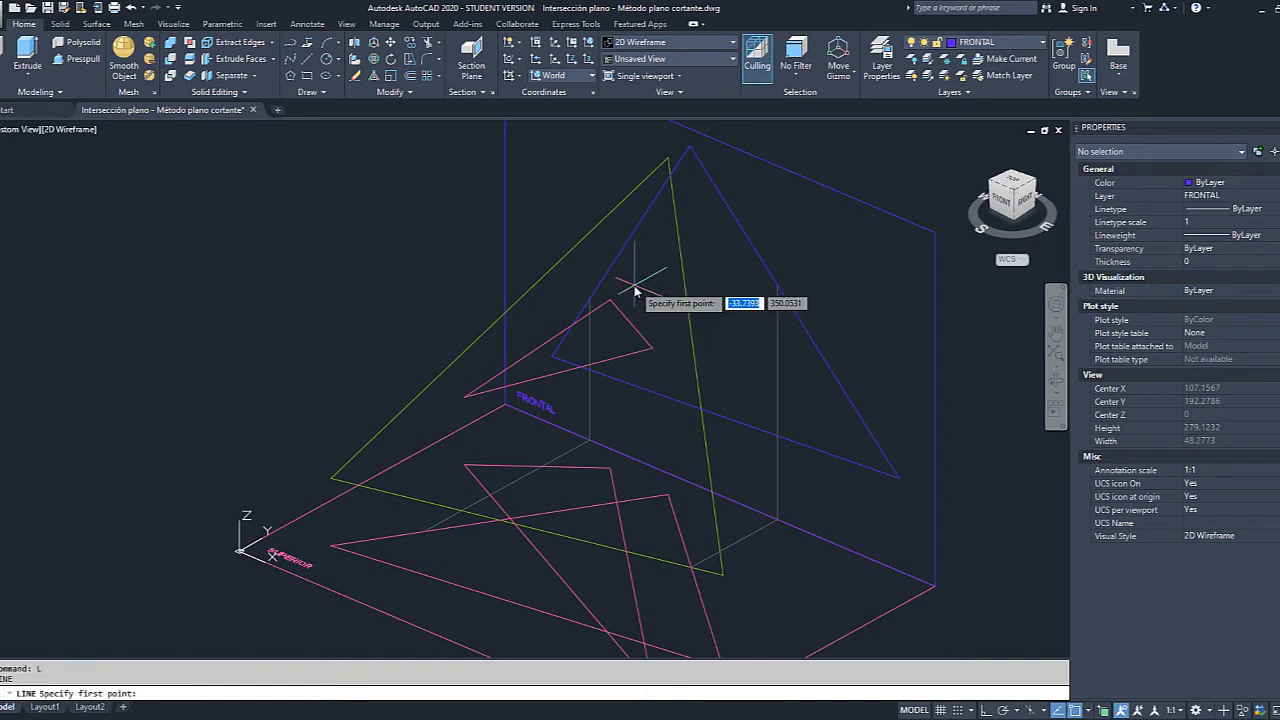
type(".xy")
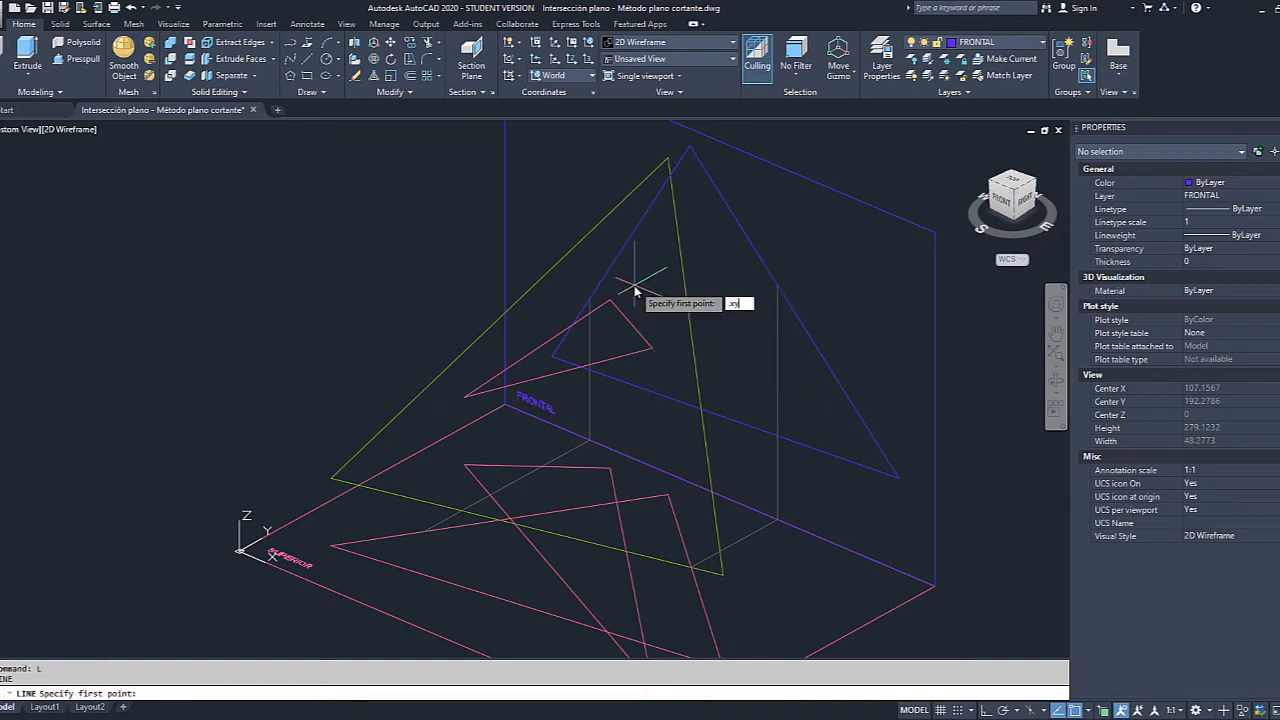
key("Return")
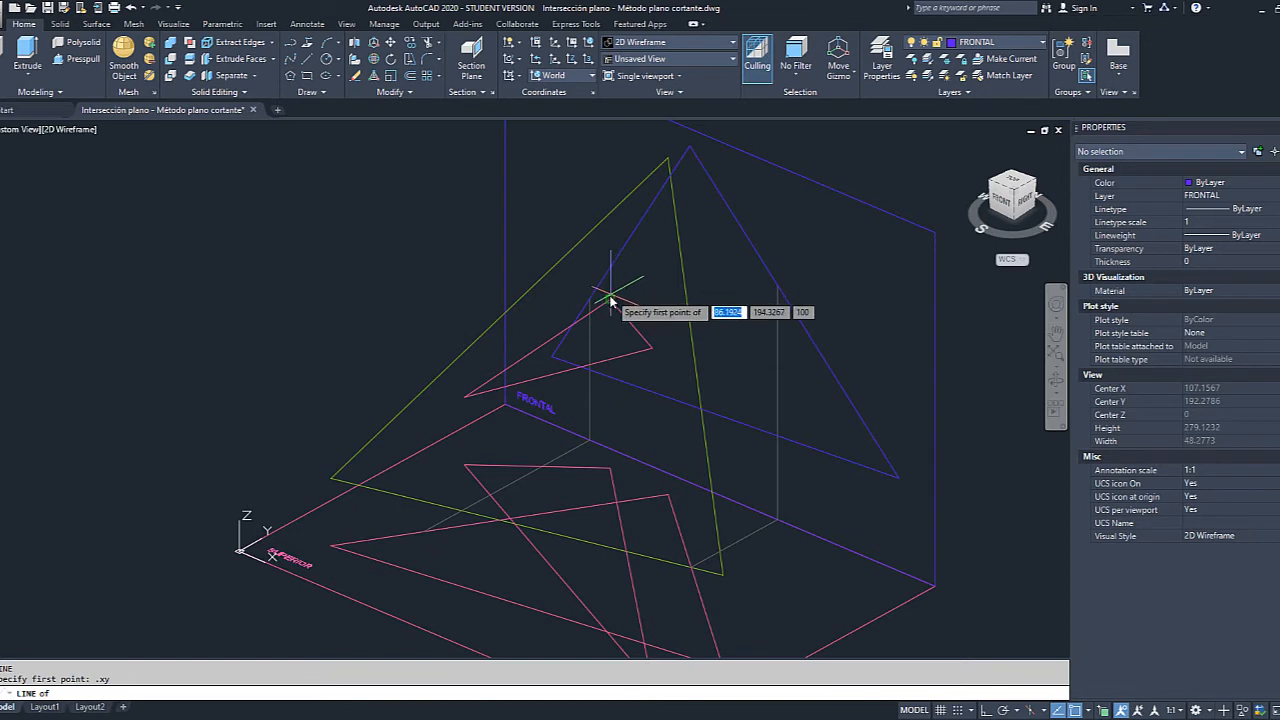
left_click(611, 300)
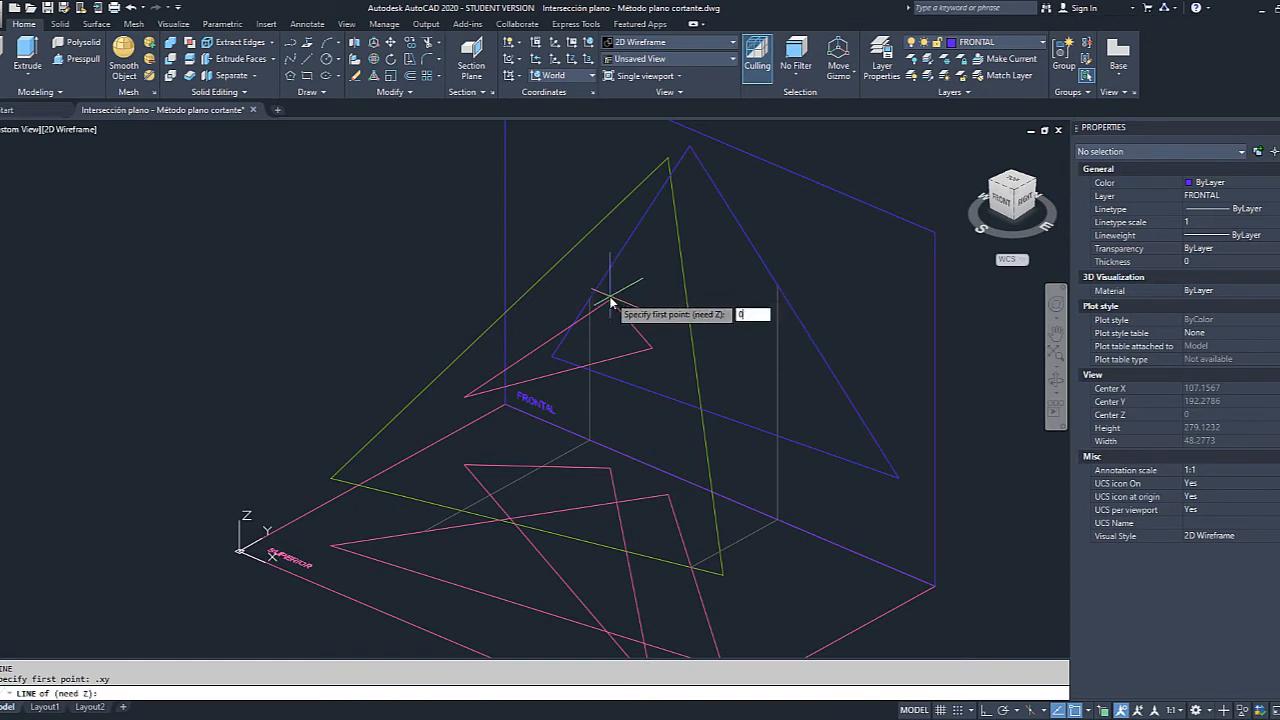
type("0")
key("Return")
key("Escape")
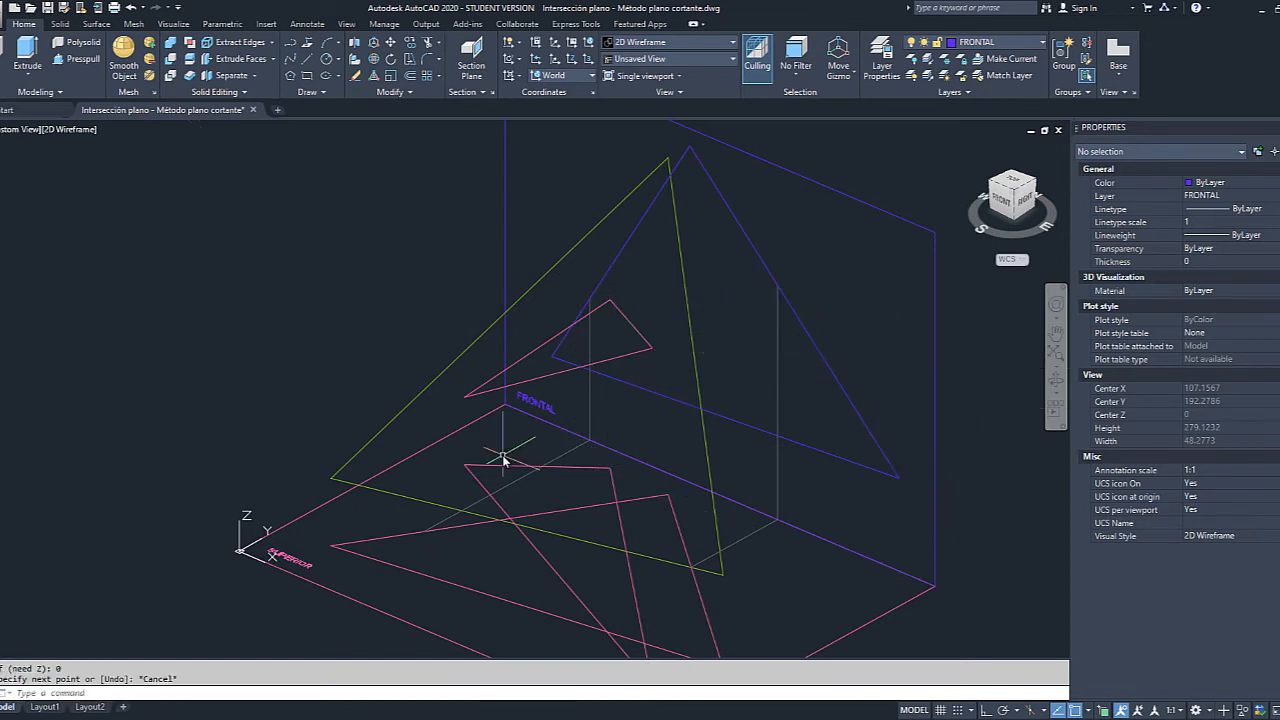
Align the UCS with the FRONTAL plane, placing its origin at the FRONTAL label's corner, X along the fold line and Y up the vertical edge.
type("ucs")
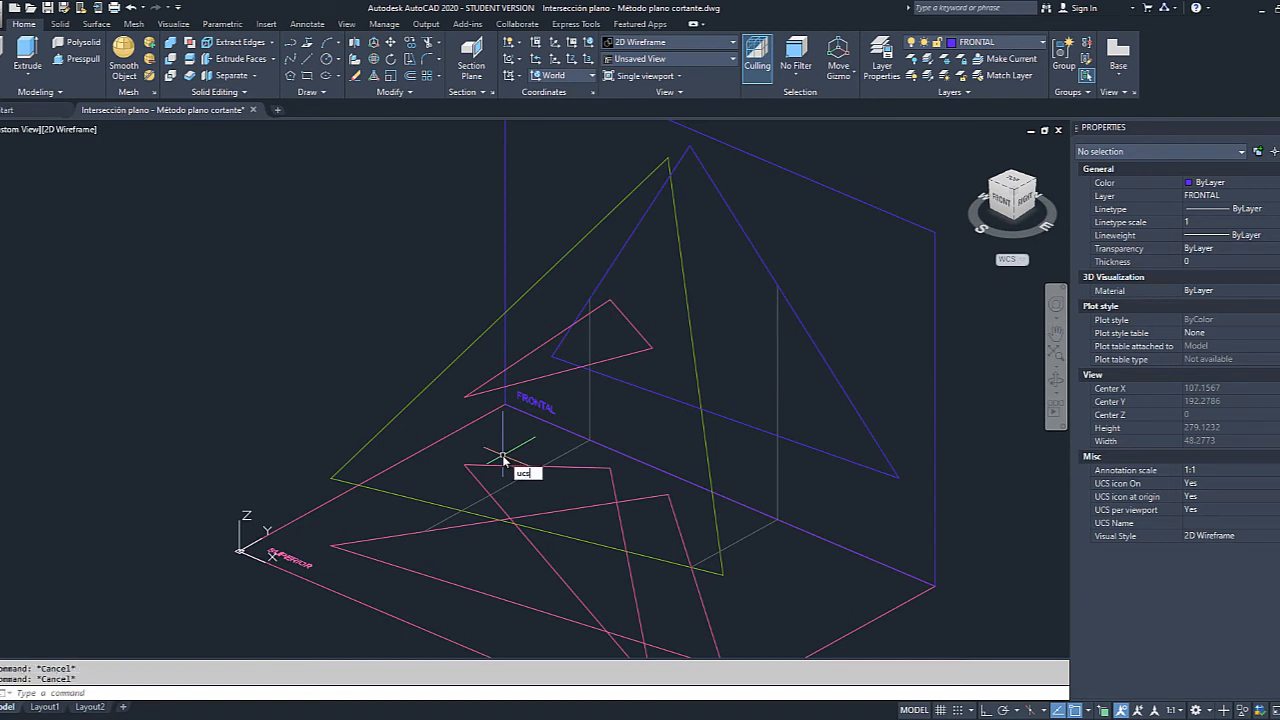
key("Return")
left_click(507, 404)
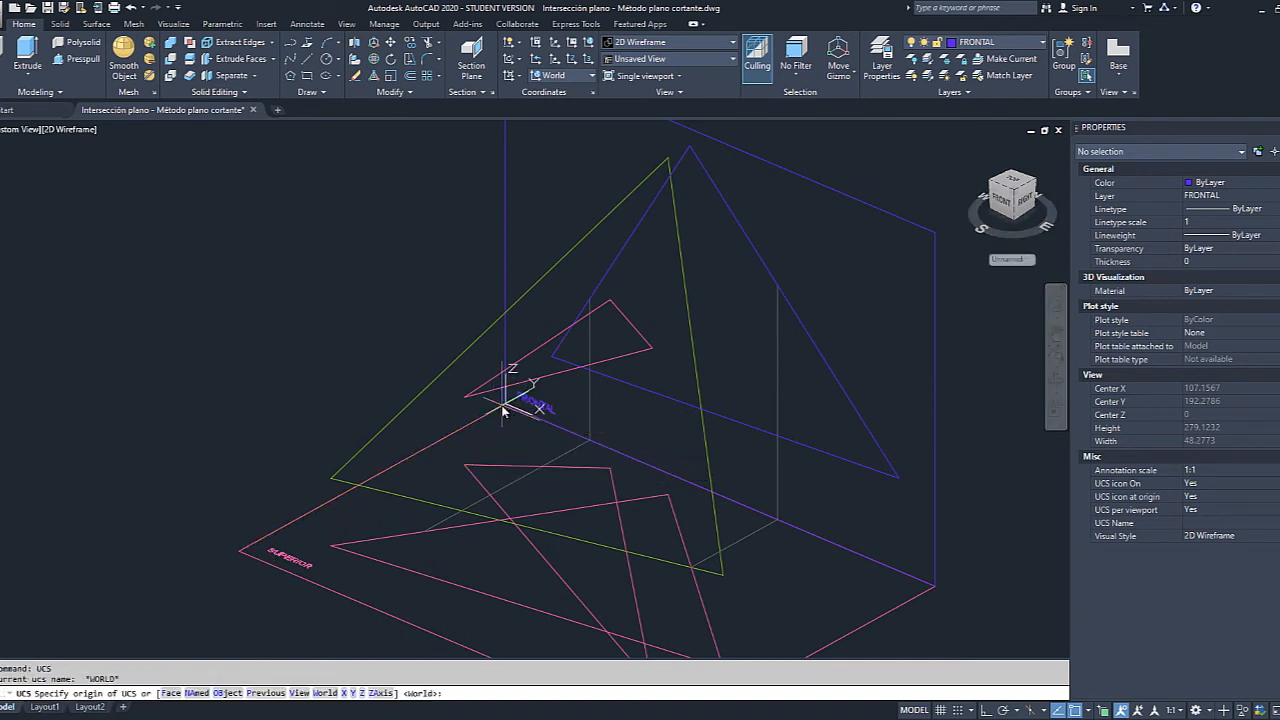
left_click(932, 587)
scroll(540, 220, "up", 5)
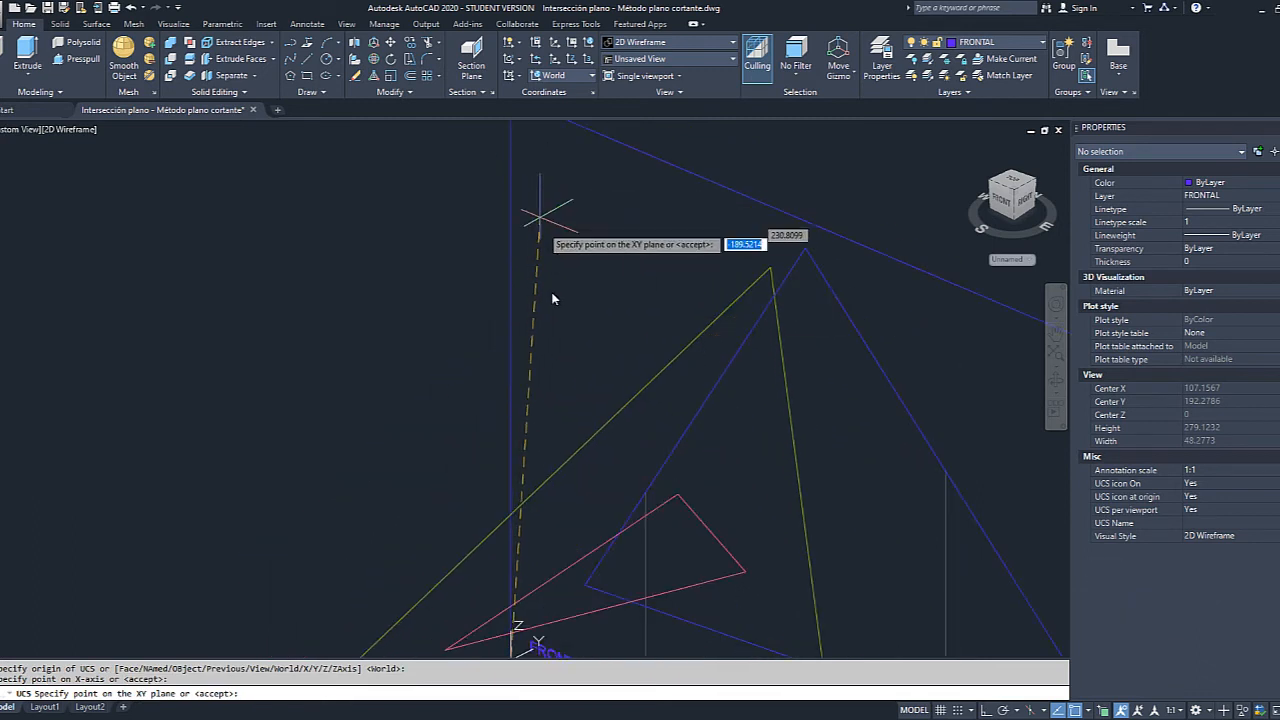
left_click(517, 205)
key("Escape")
scroll(475, 360, "down", 5)
scroll(540, 450, "up", 4)
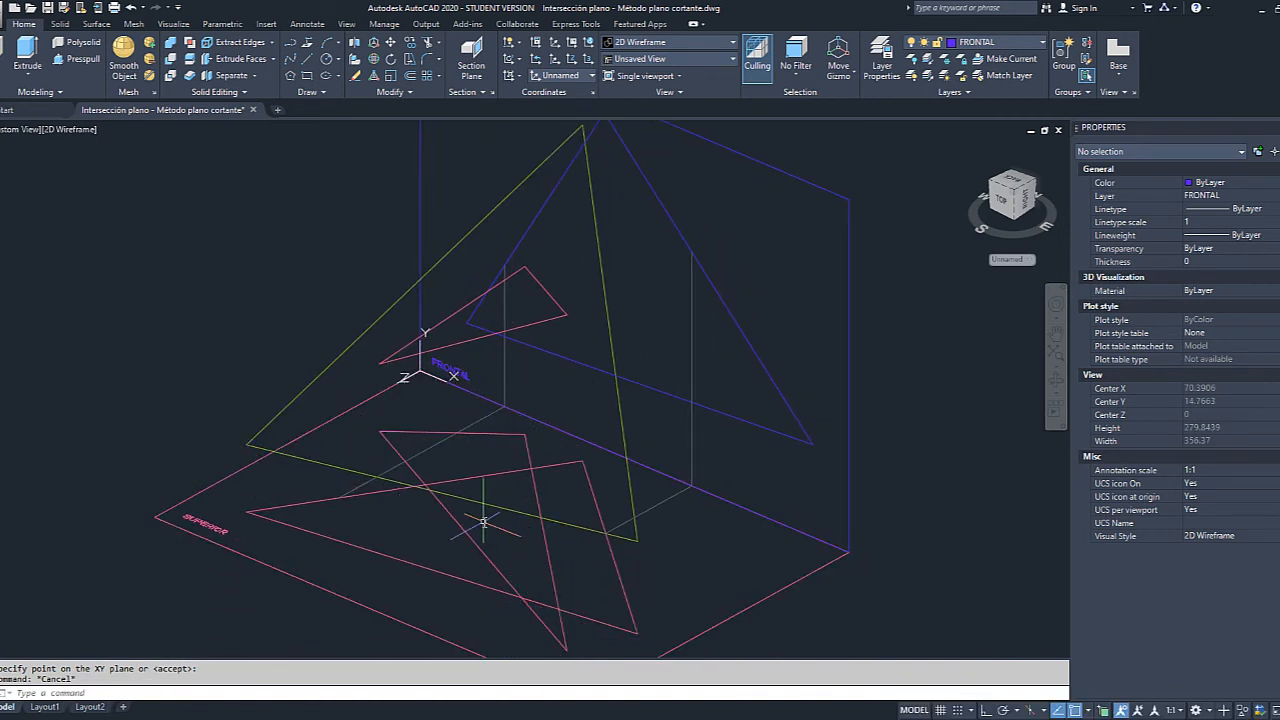
Draw the pink 3D triangle's first projected edge on the FRONTAL plane, from its FRONTAL-side vertex to its long-tip vertex, using .xy filters with Z 0.
middle_click_drag(571, 330, 592, 413)
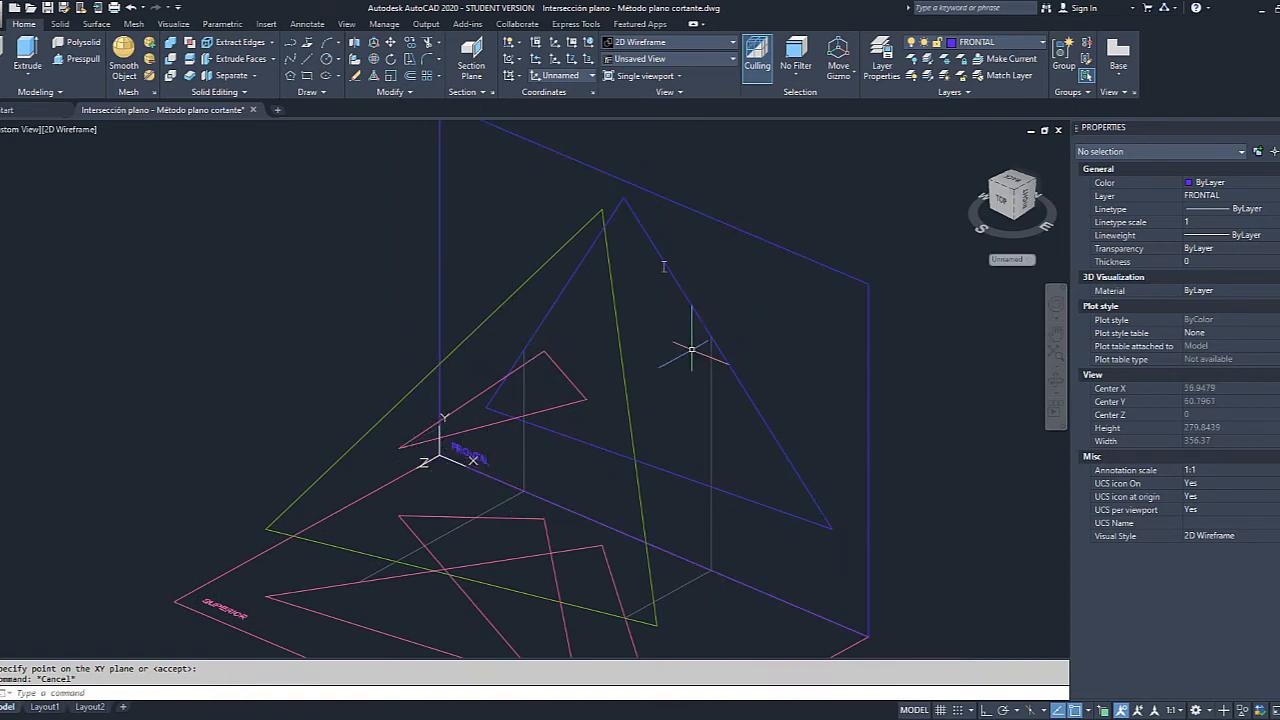
type("L")
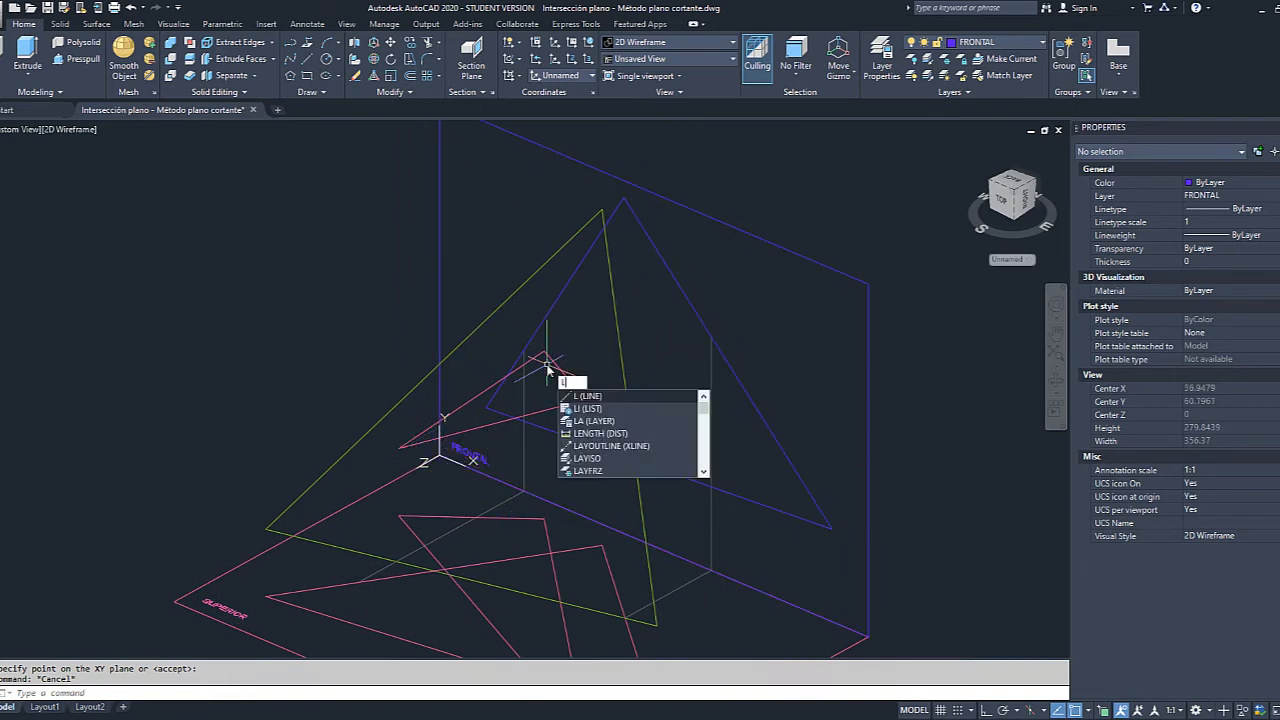
key("Return")
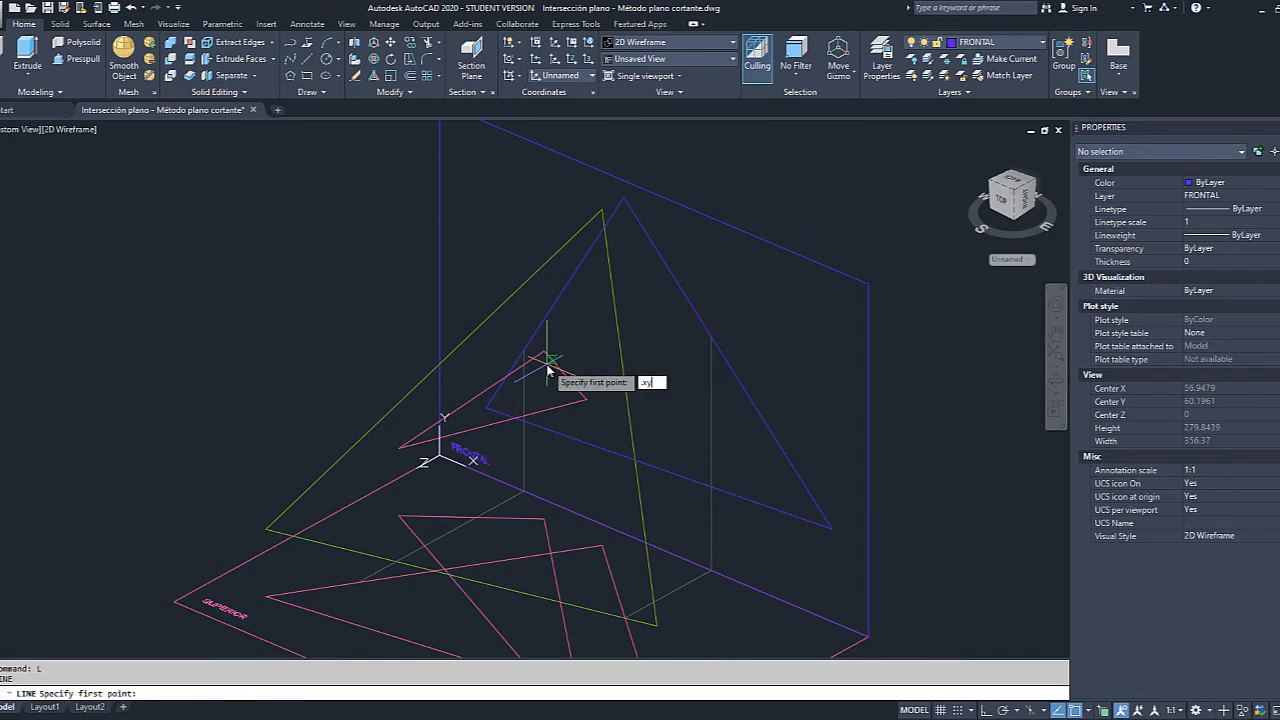
type(".xy")
key("Return")
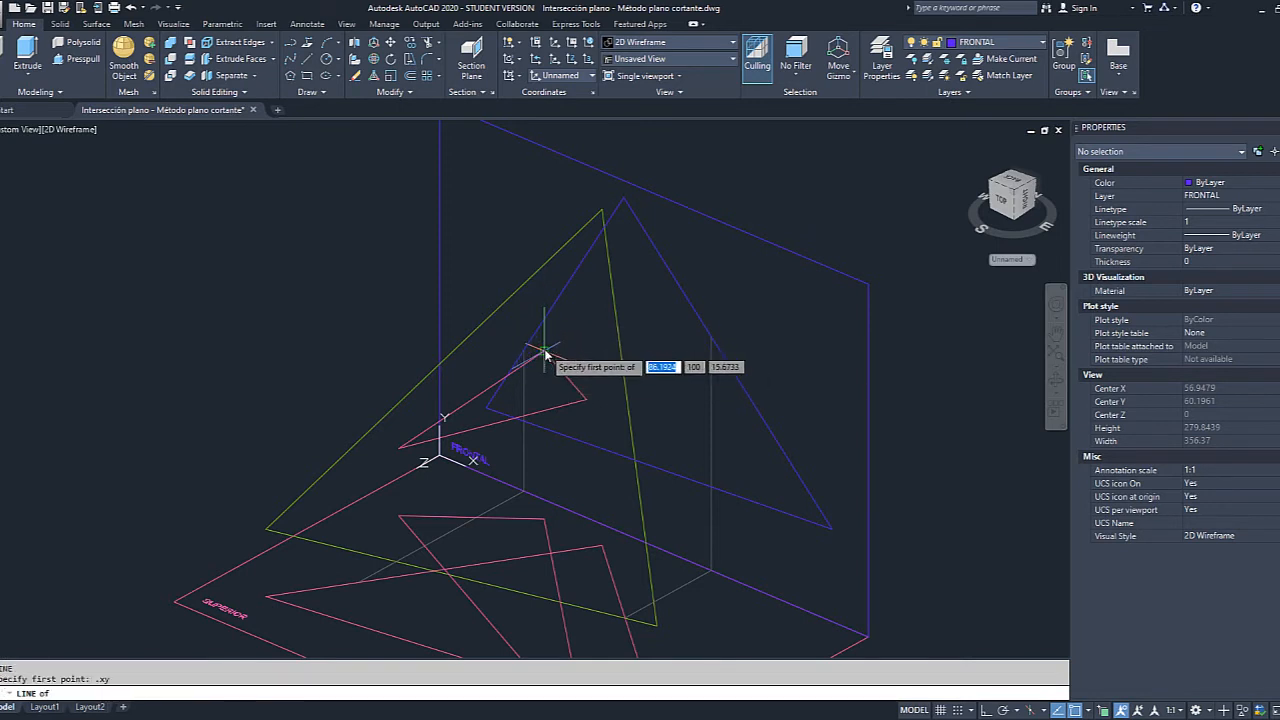
left_click(545, 353)
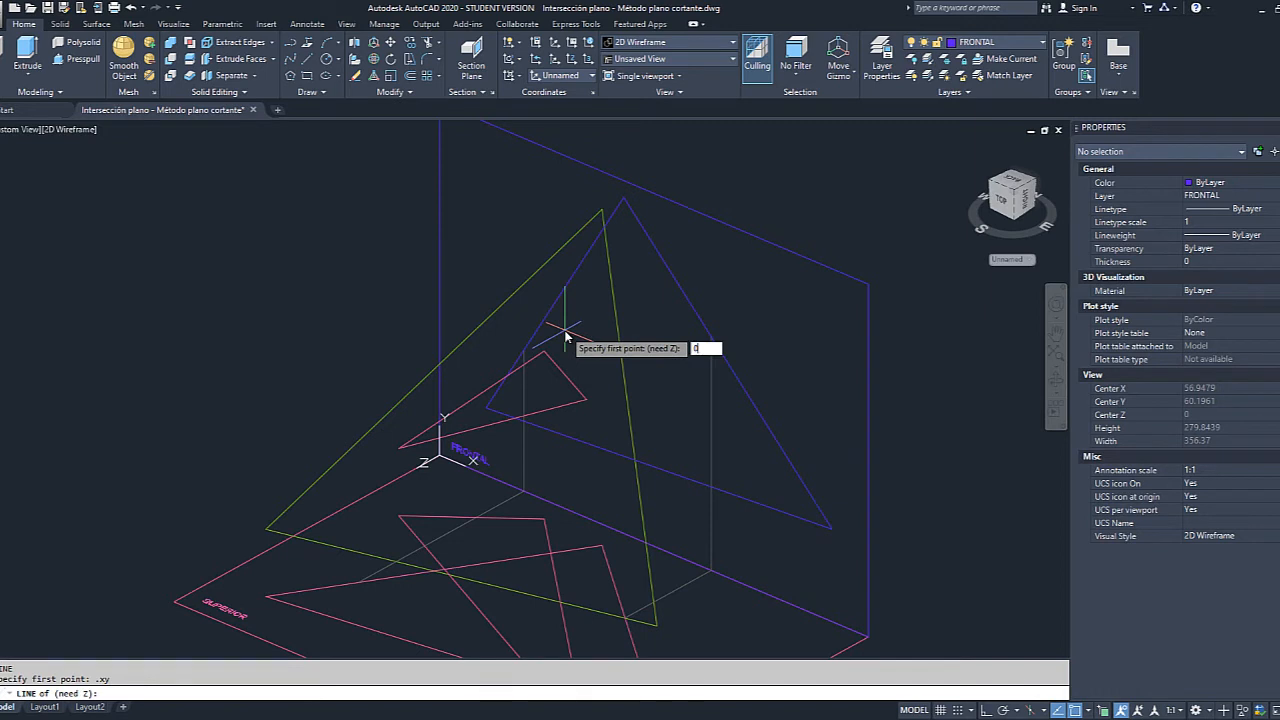
type("0")
key("Return")
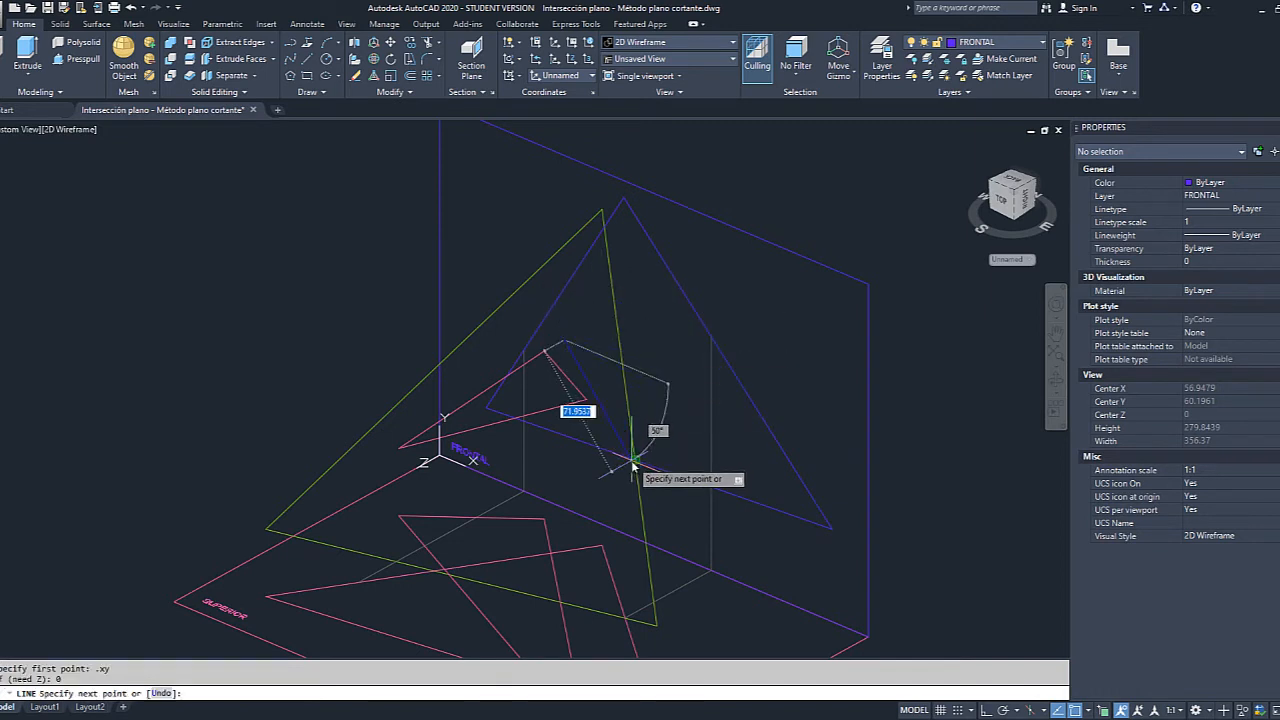
type(".xy")
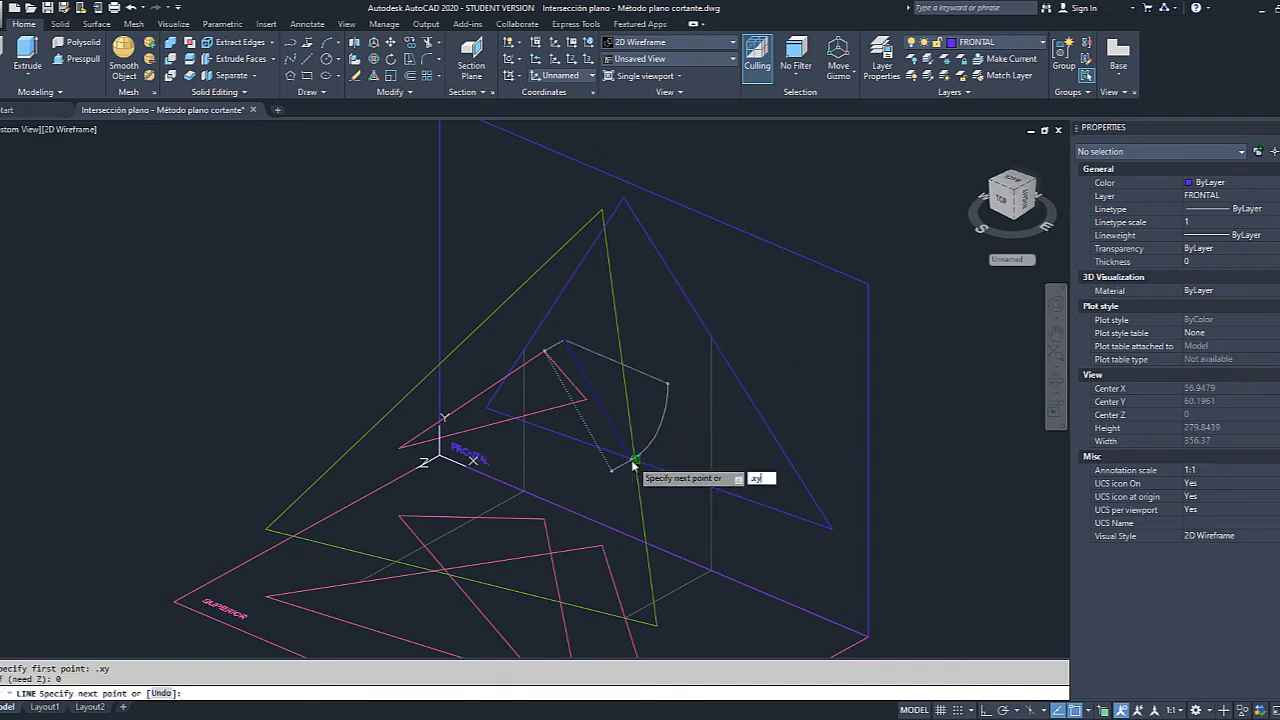
key("Return")
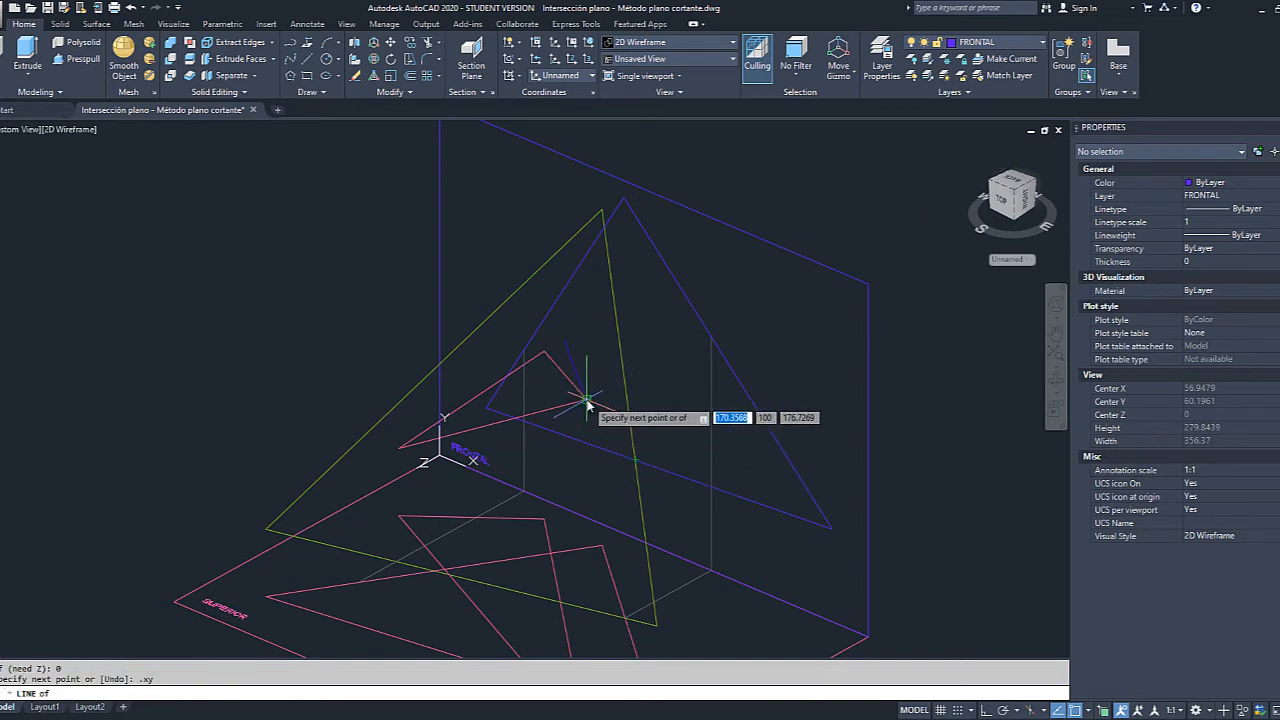
left_click(588, 403)
type("0")
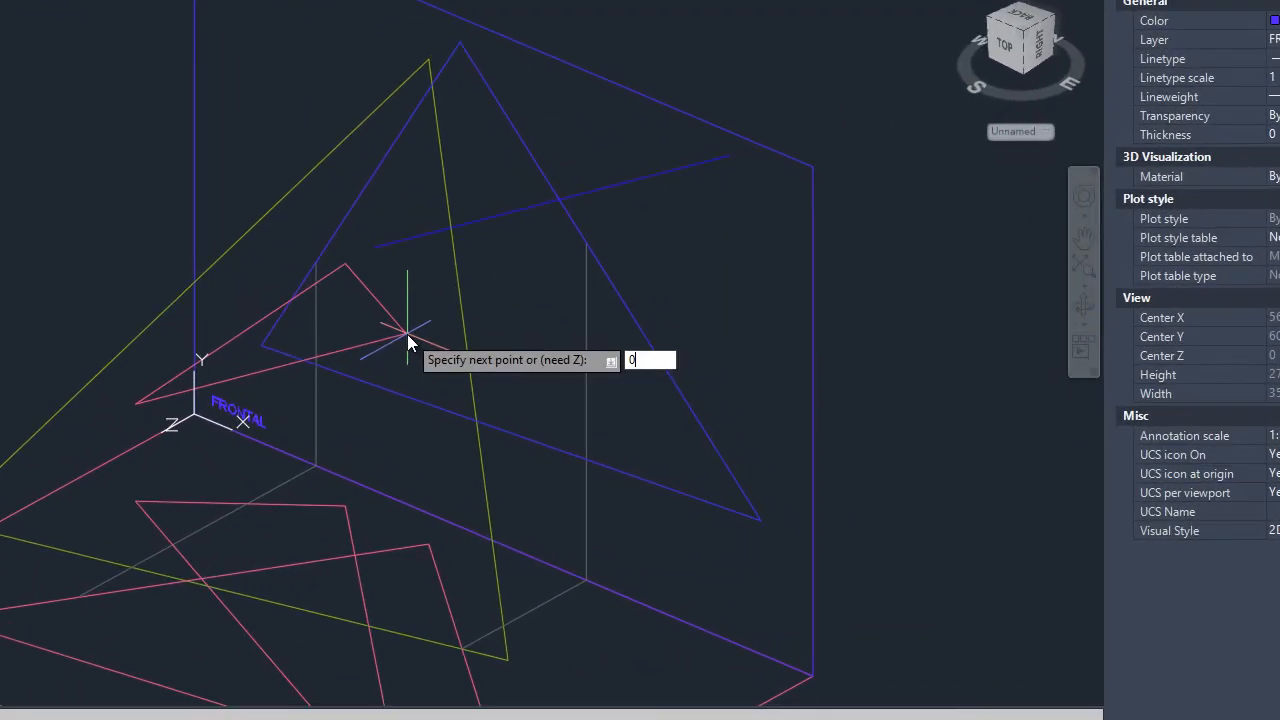
key("Return")
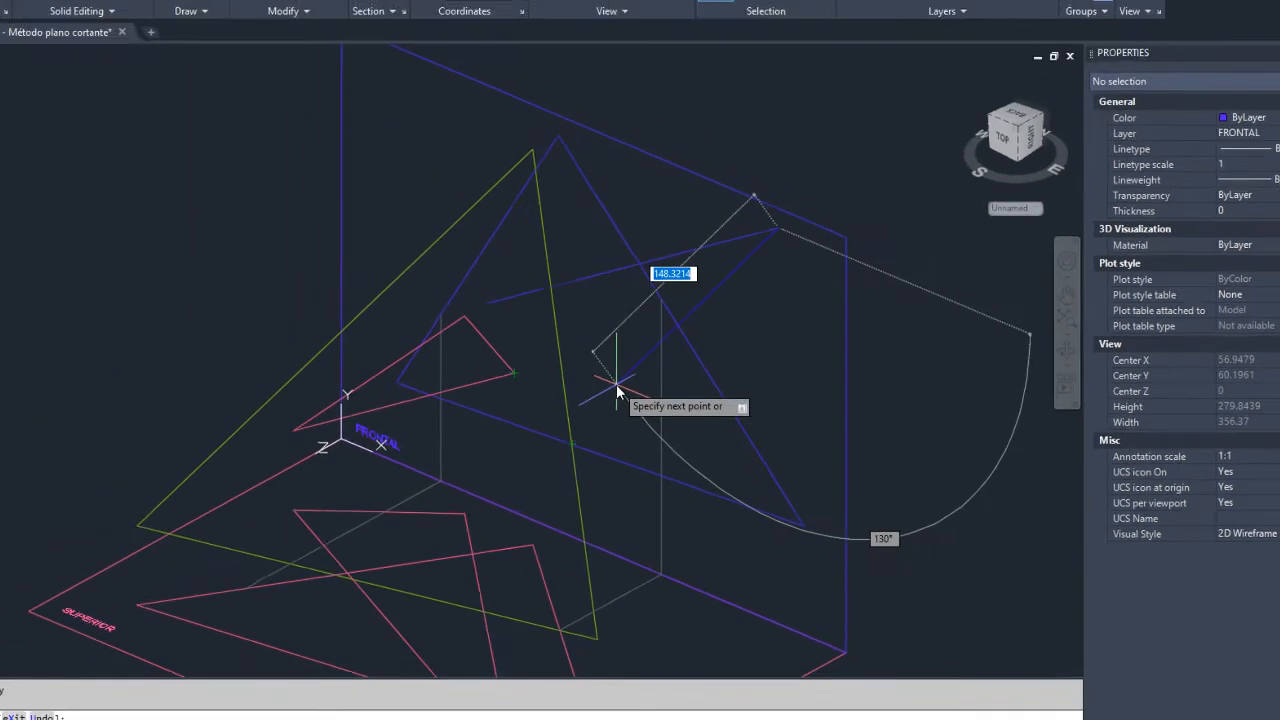
Continue the FRONTAL projection to the pink 3D triangle's remaining lowest vertex with the .xy filter and Z 0, and close the outline.
type(".xy")
key("Return")
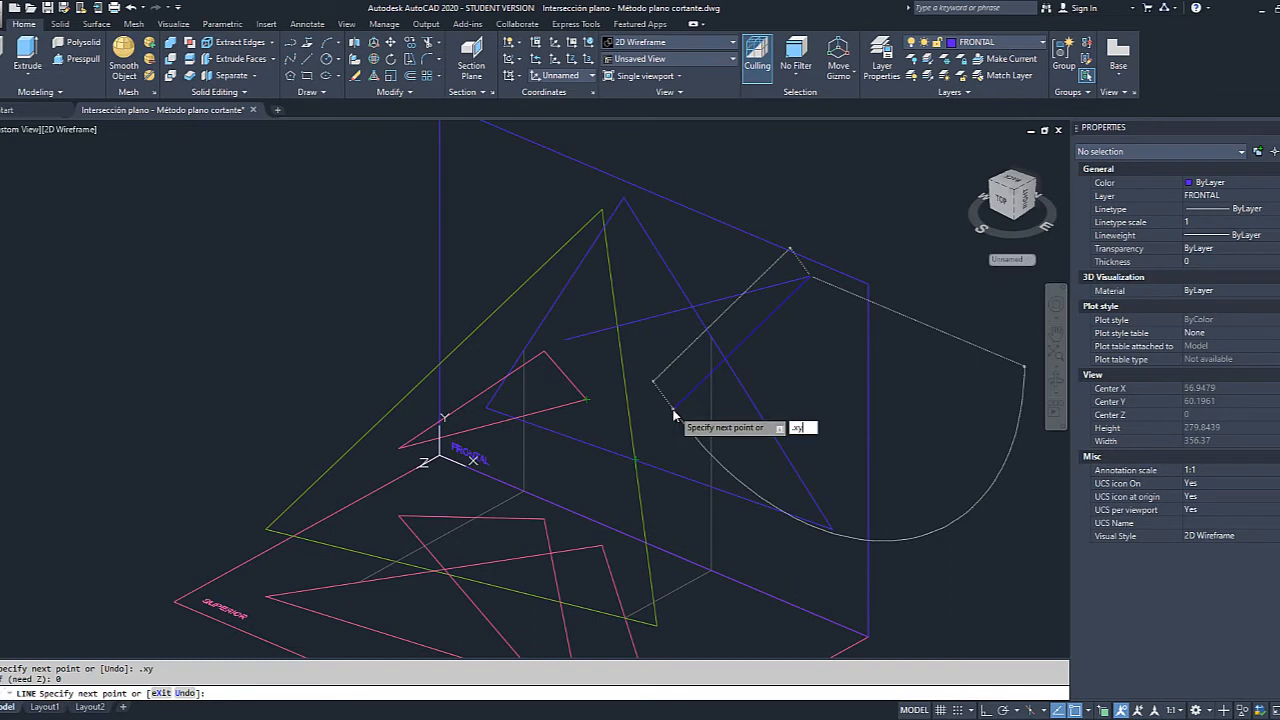
left_click(401, 448)
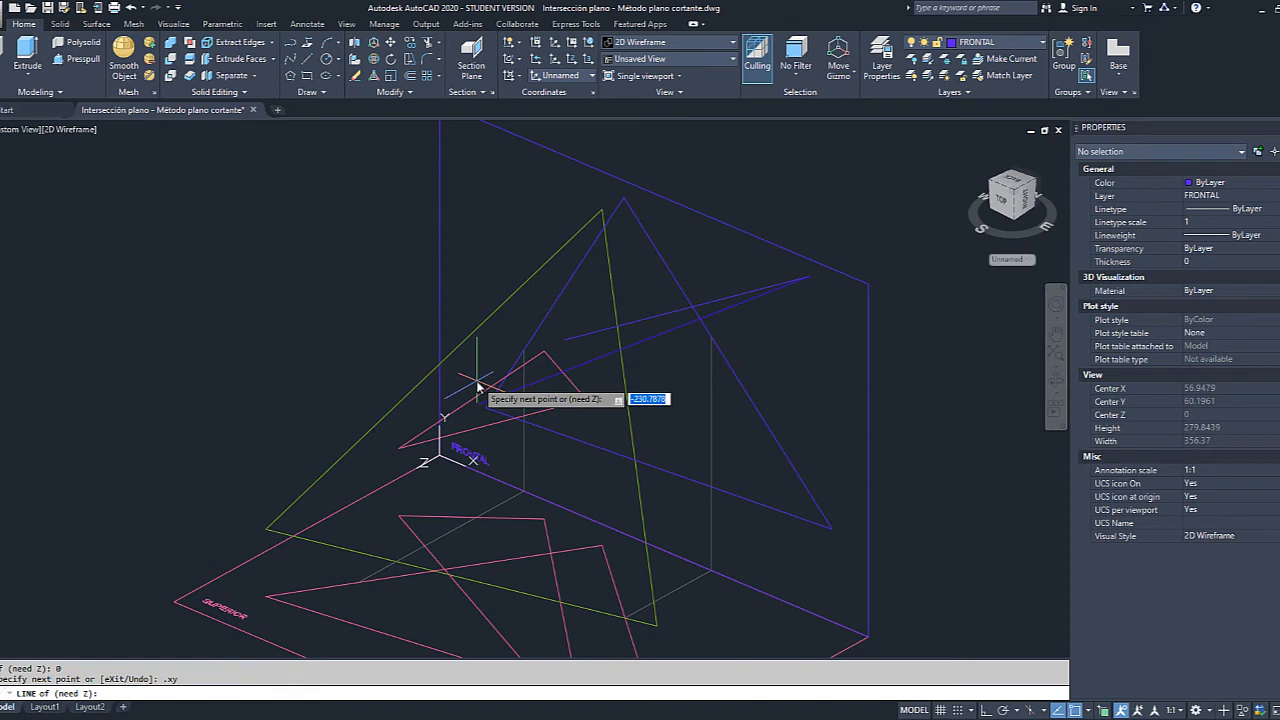
type("0")
key("Return")
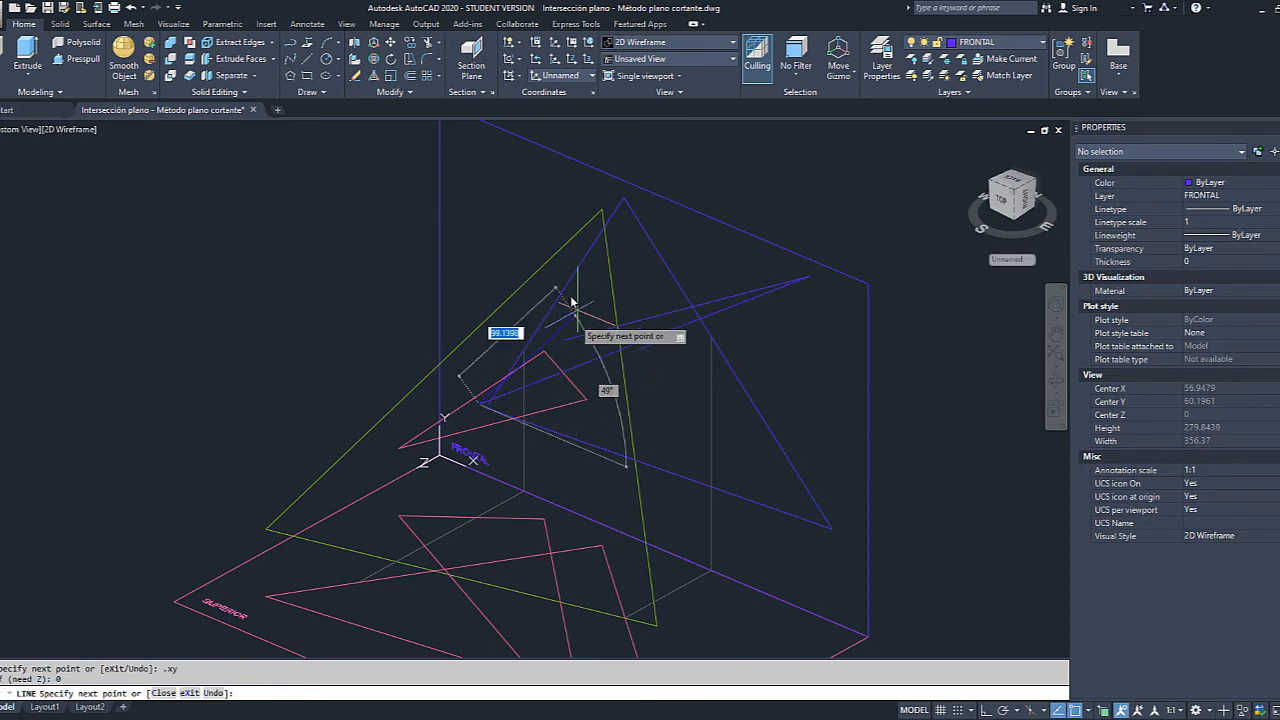
type("c")
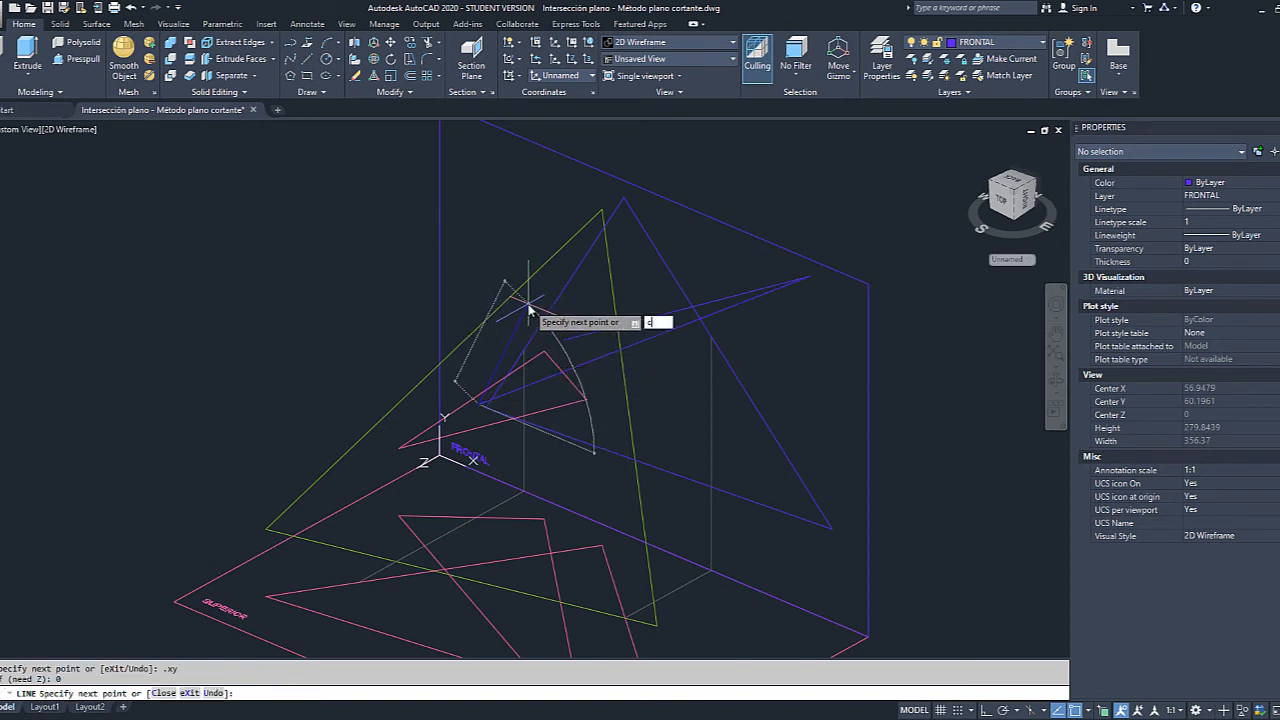
key("Return")
key("Escape")
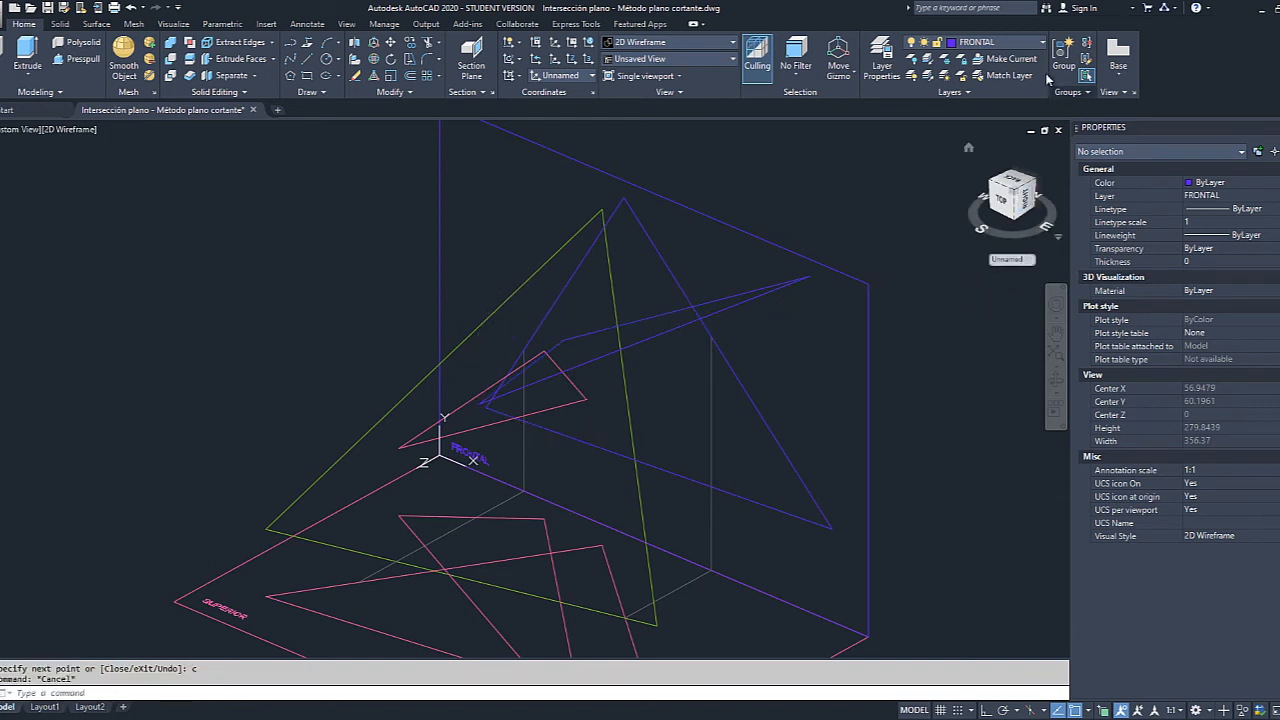
Turn off the PLANO 1 and PLANO 2 layers.
left_click(1042, 43)
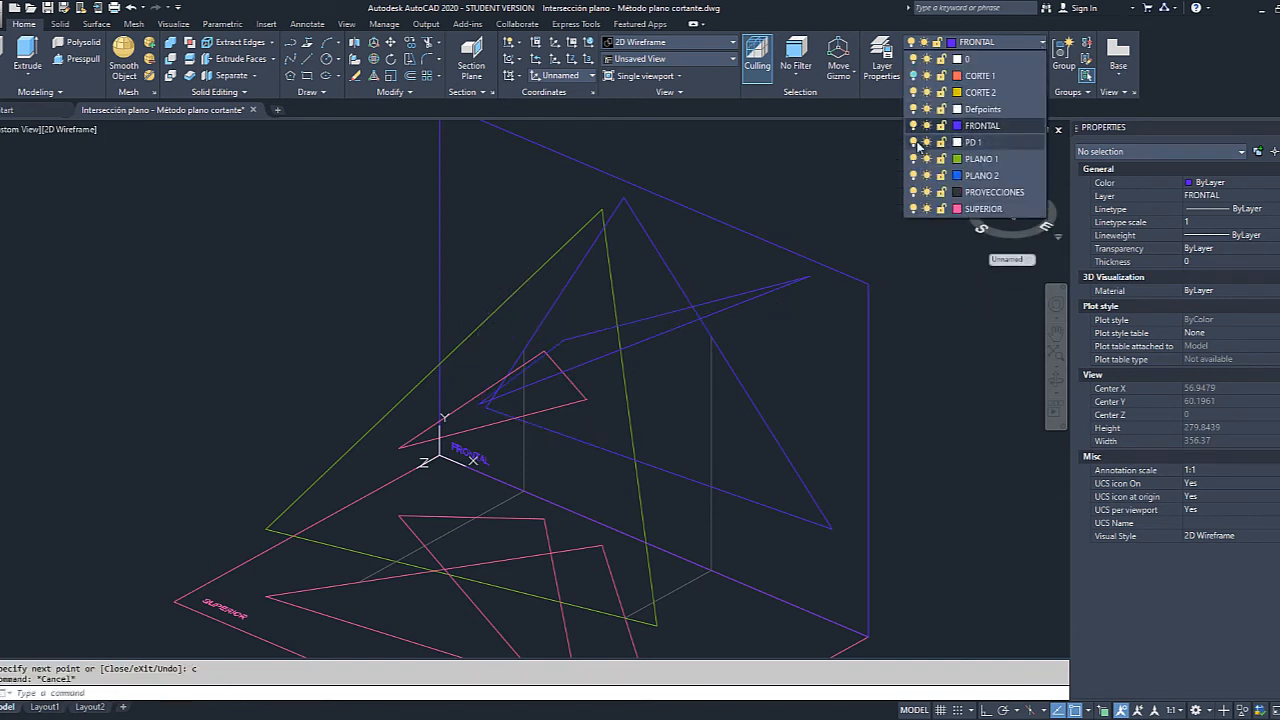
left_click(912, 175)
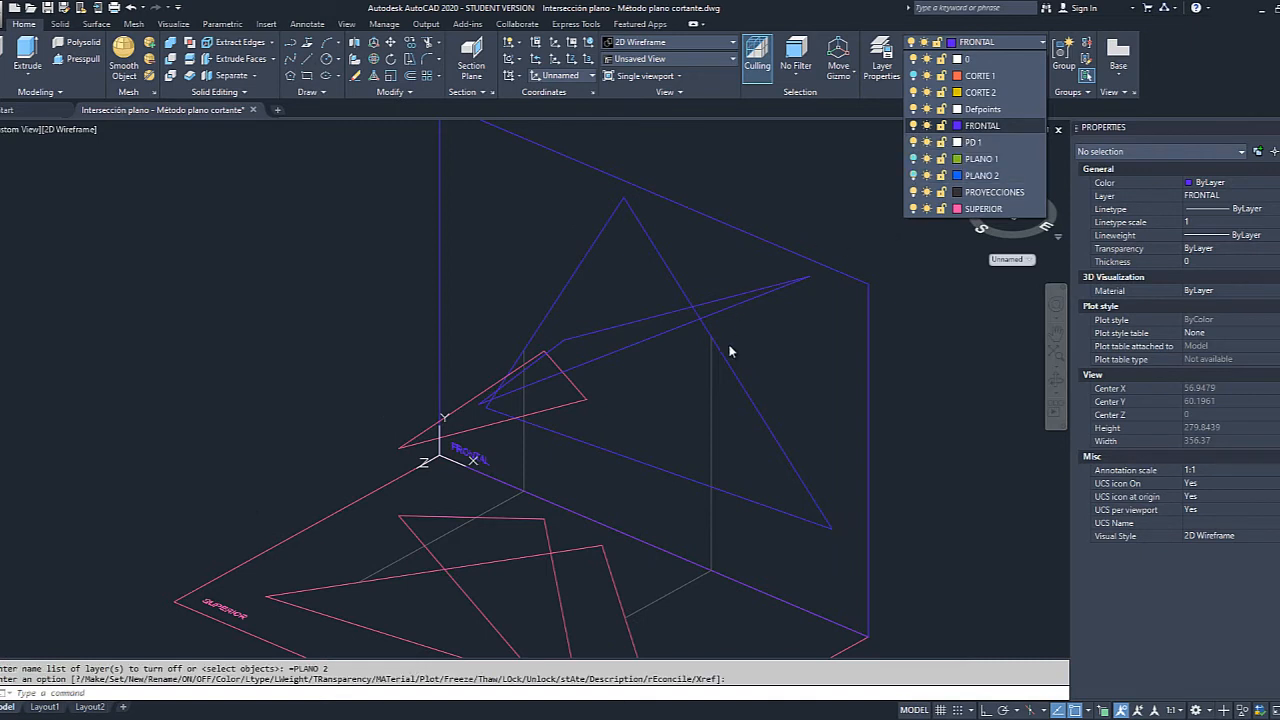
left_click(802, 306)
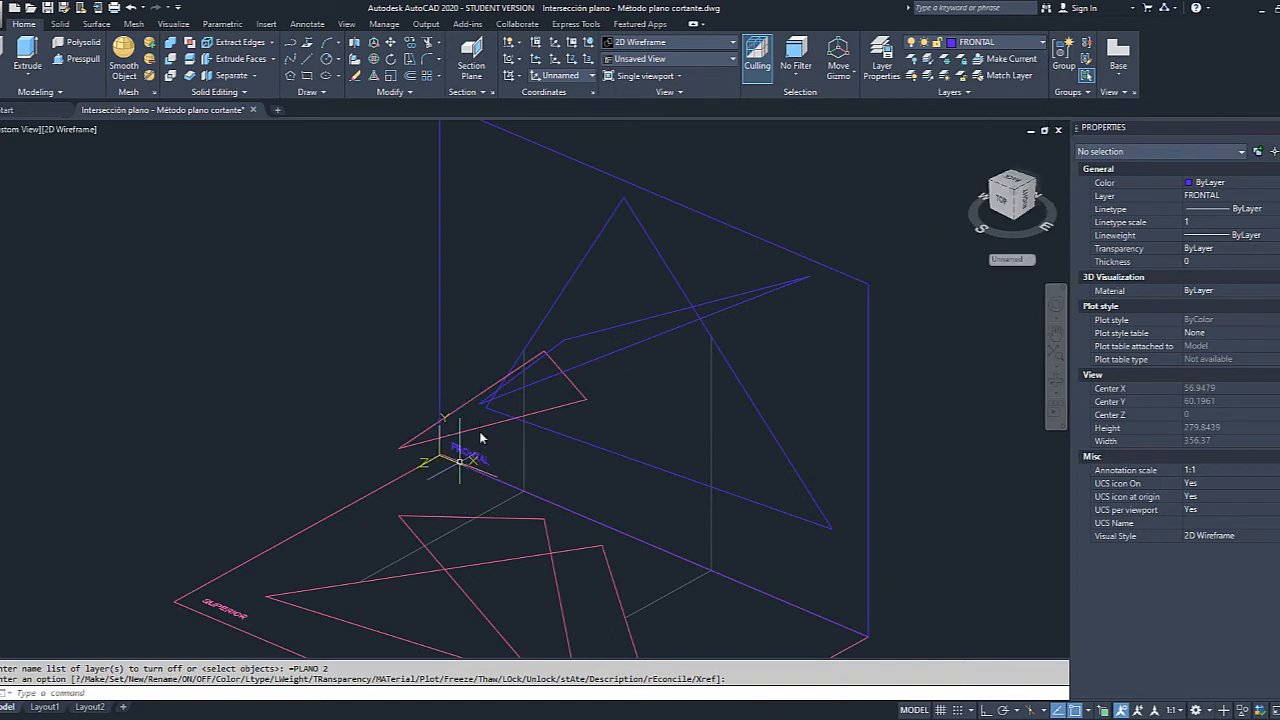
Try to reassign the pink 3D triangle's three edges to the PLANO 2 layer, turning PLANO 2 back on.
left_click(487, 425)
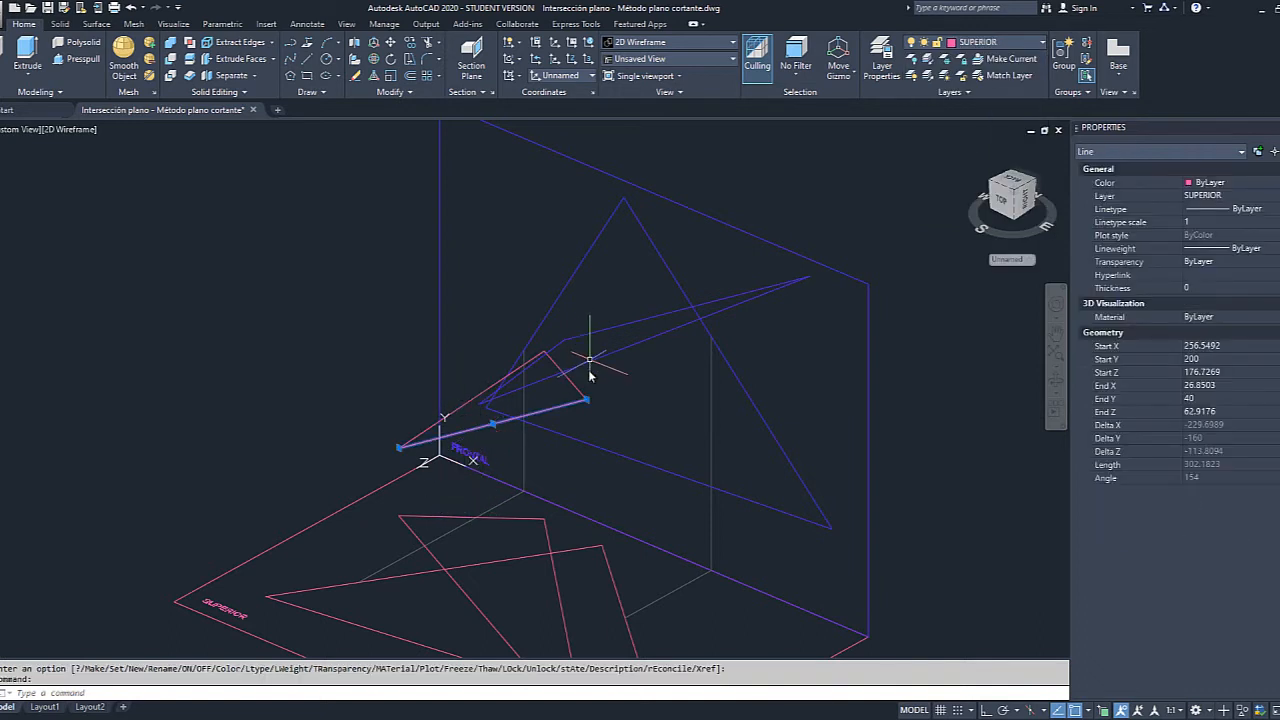
left_click(569, 375)
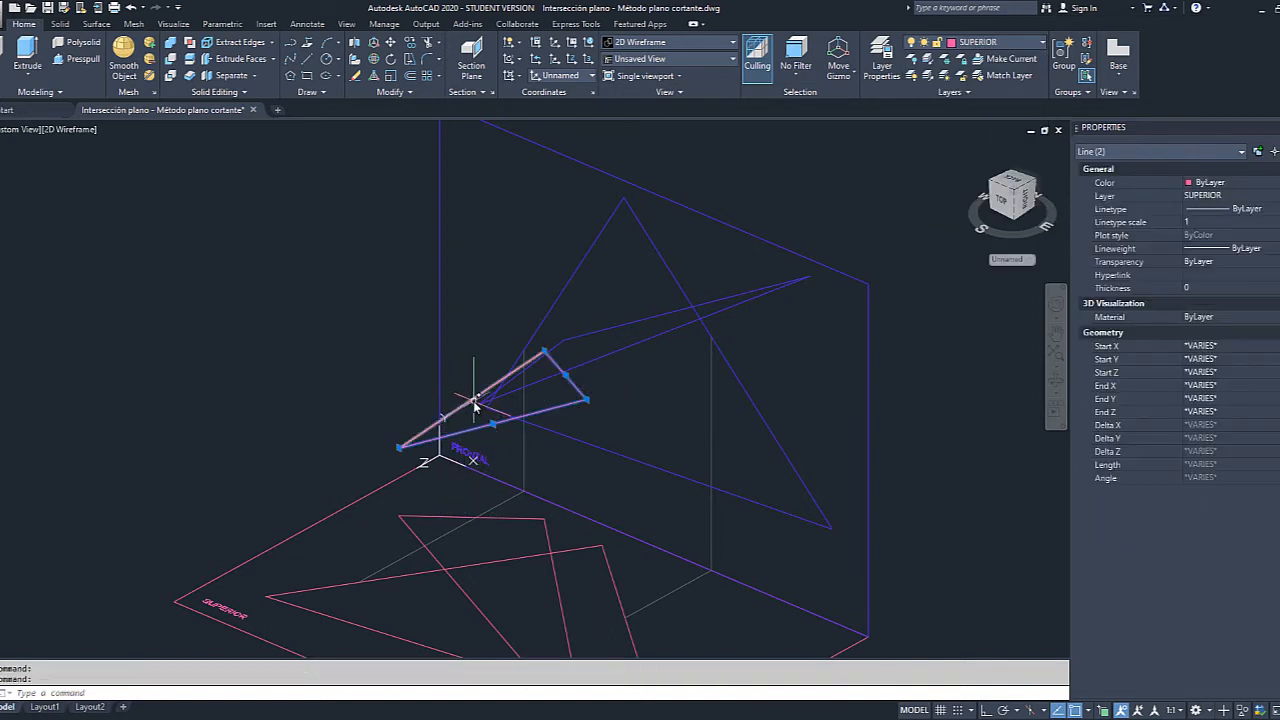
left_click(475, 405)
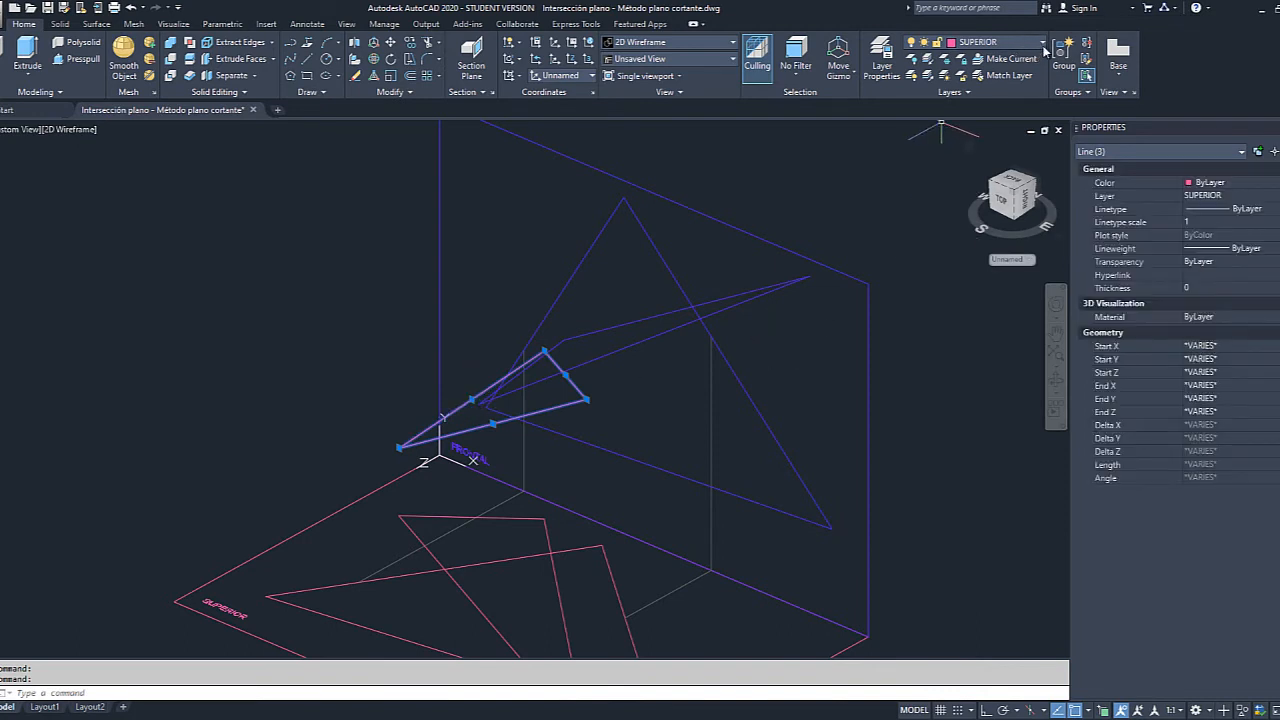
left_click(990, 42)
left_click(926, 192)
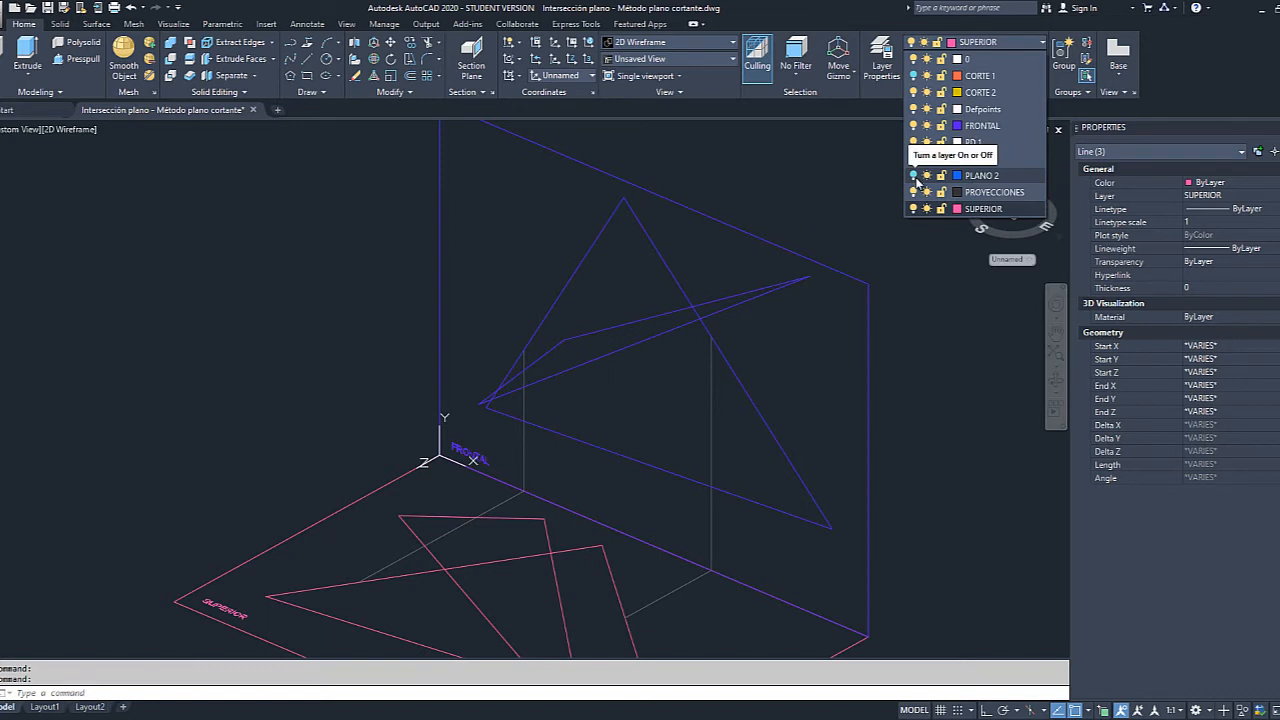
left_click(914, 177)
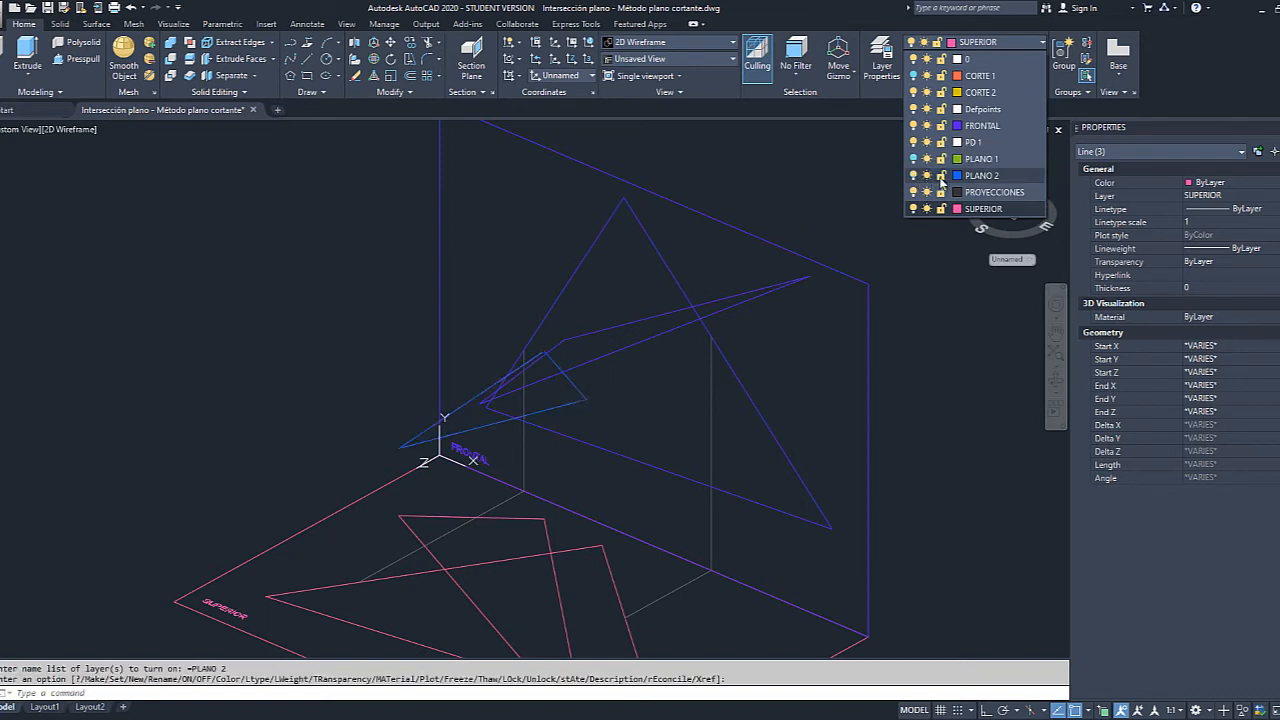
left_click(199, 444)
key("Escape")
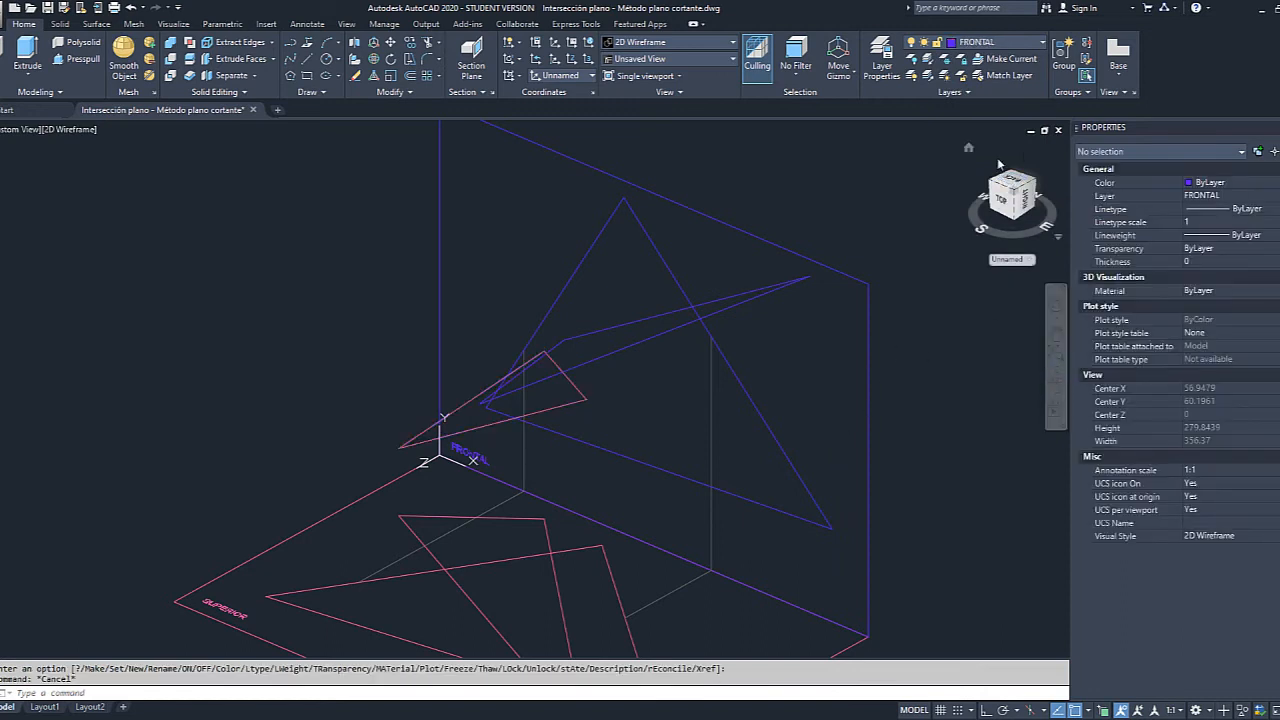
Move the three edges of the pink 3D triangle from the SUPERIOR layer to the PLANO 2 layer.
left_click(480, 394)
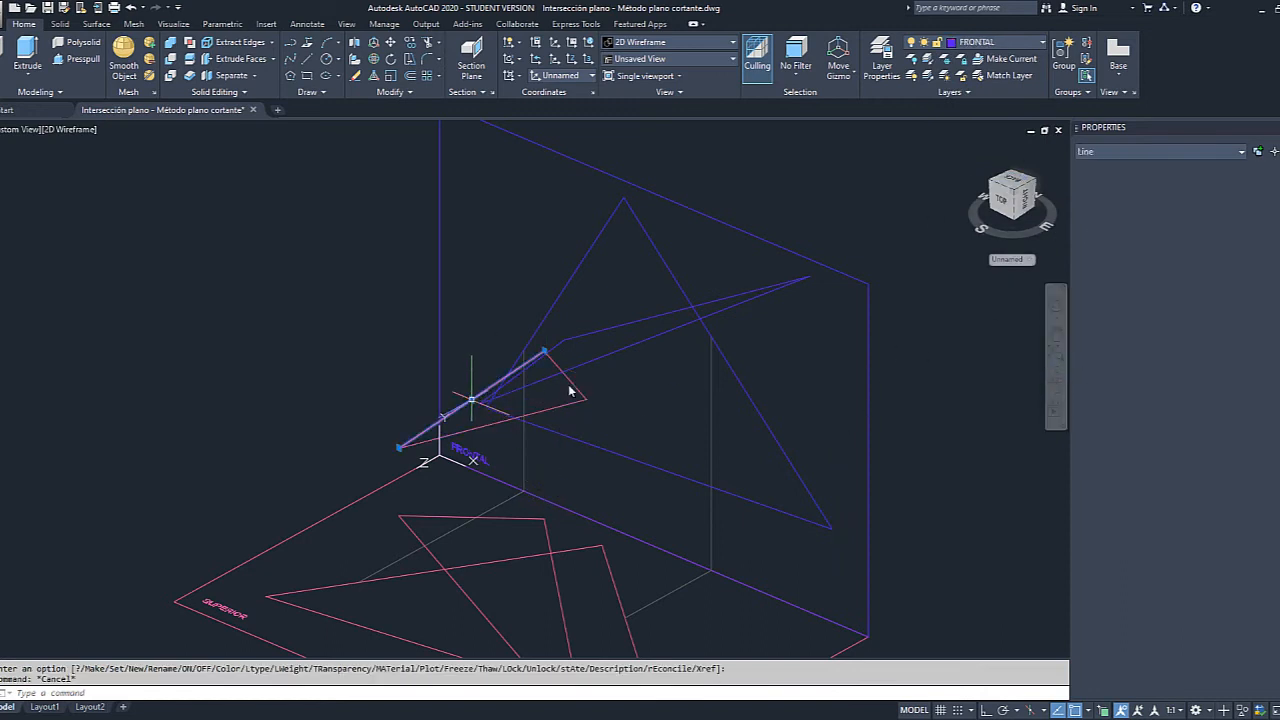
left_click(582, 396)
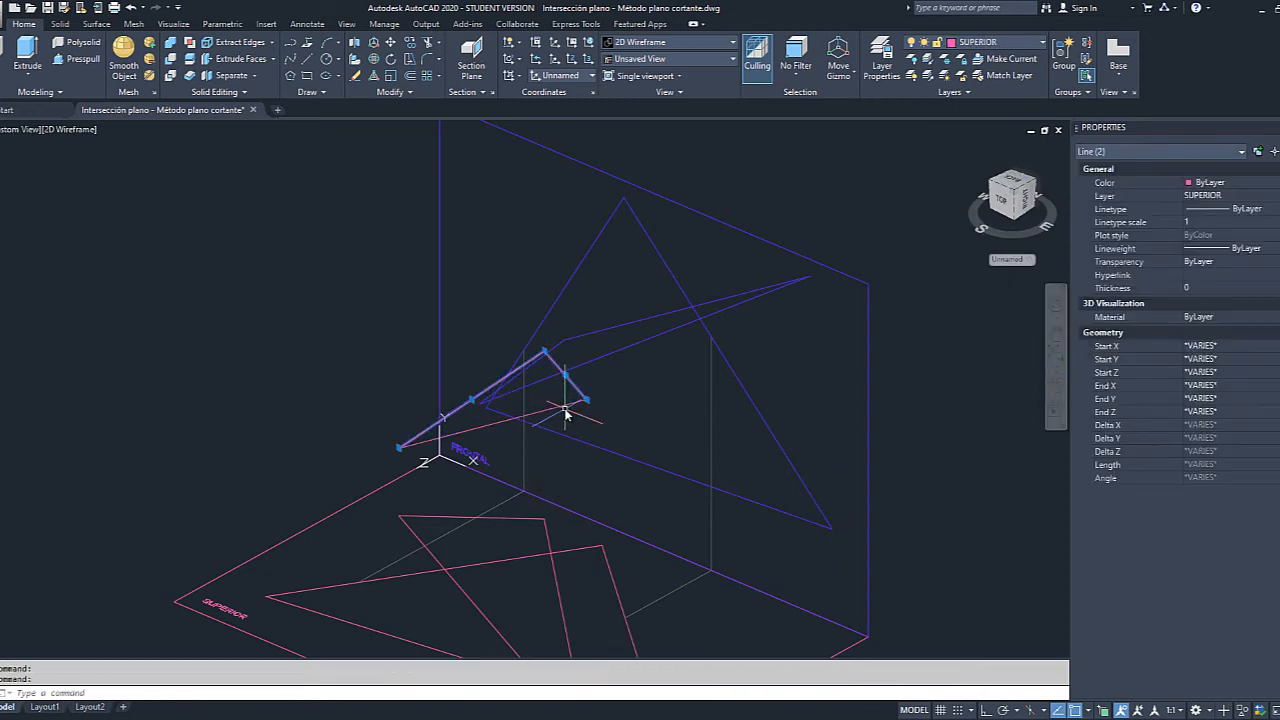
left_click(566, 405)
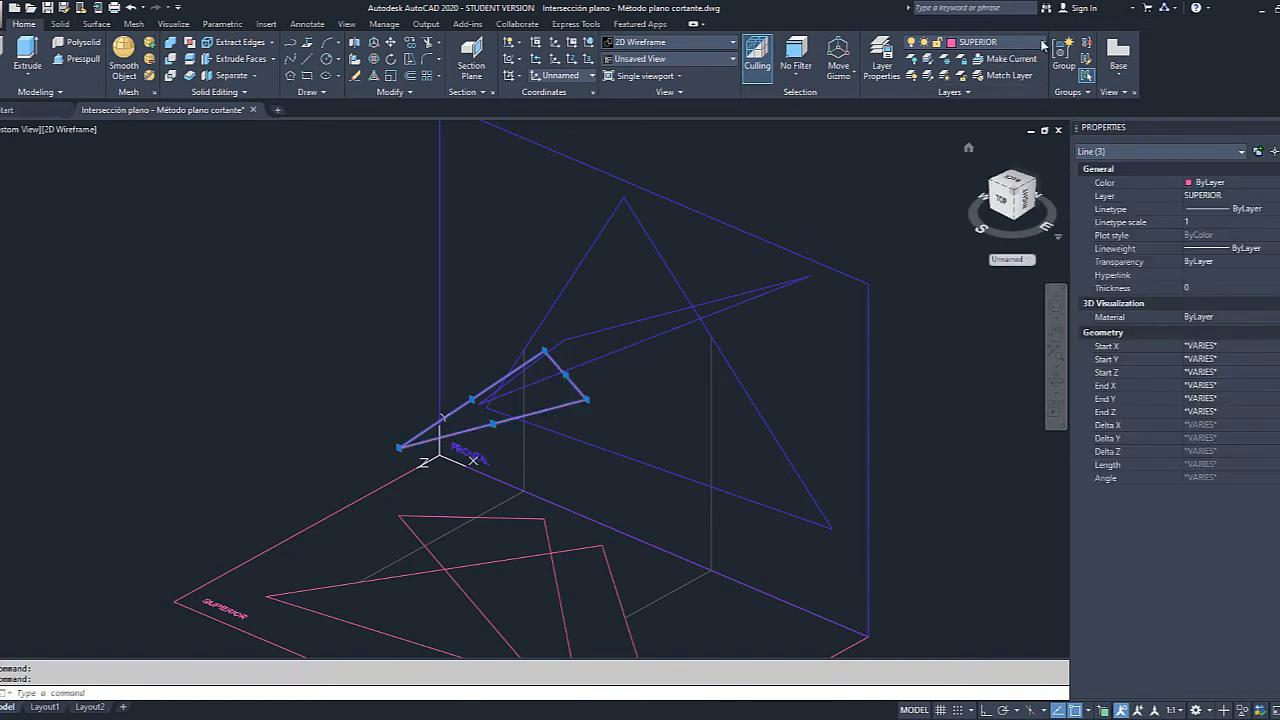
left_click(1000, 42)
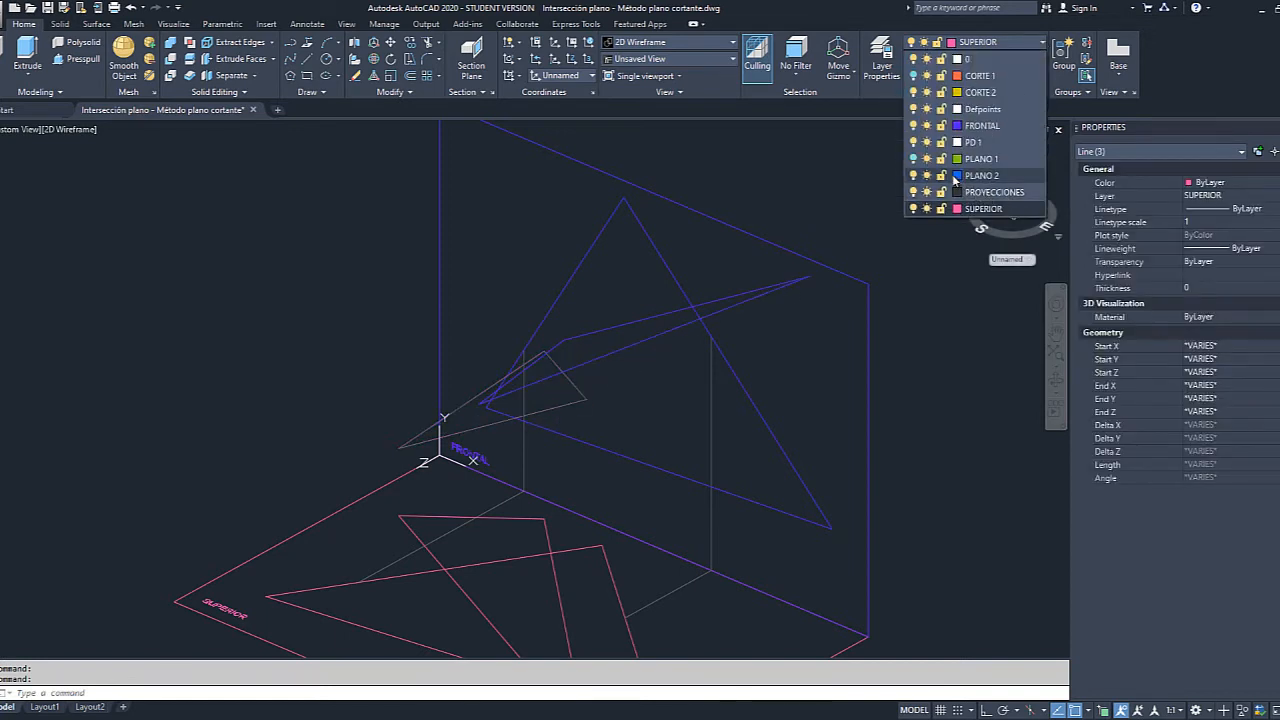
left_click(985, 175)
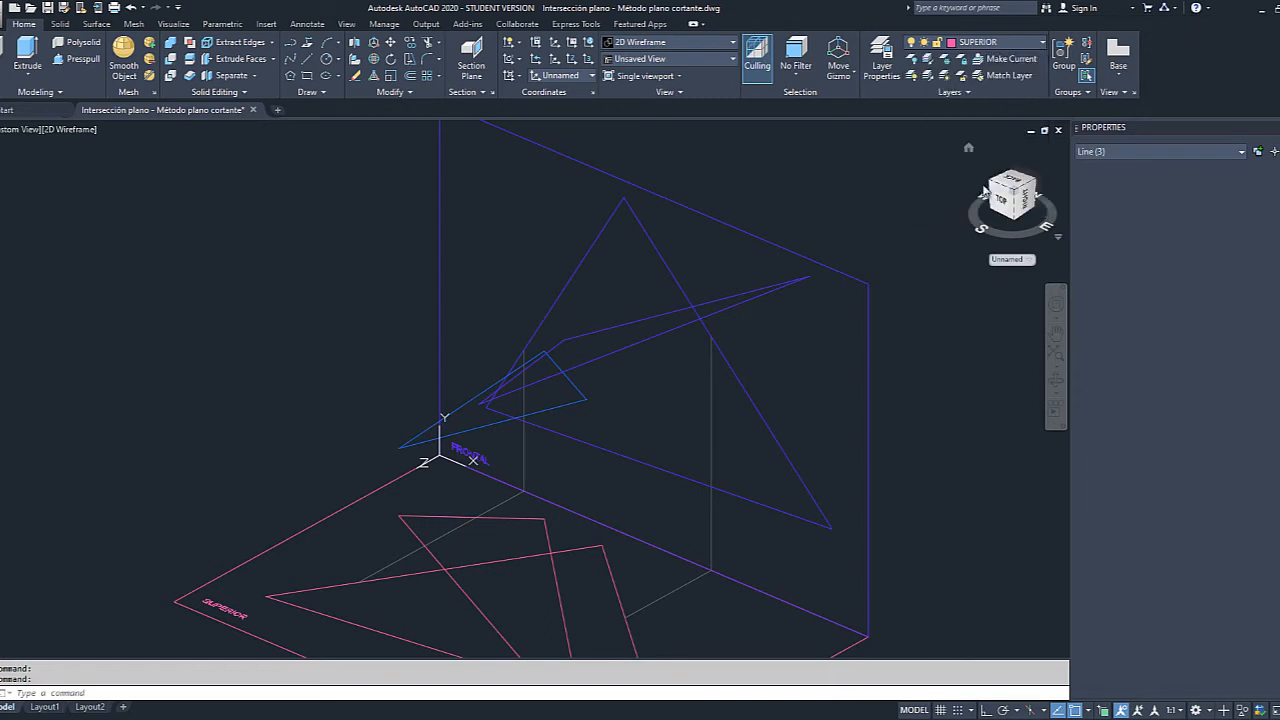
key("Escape")
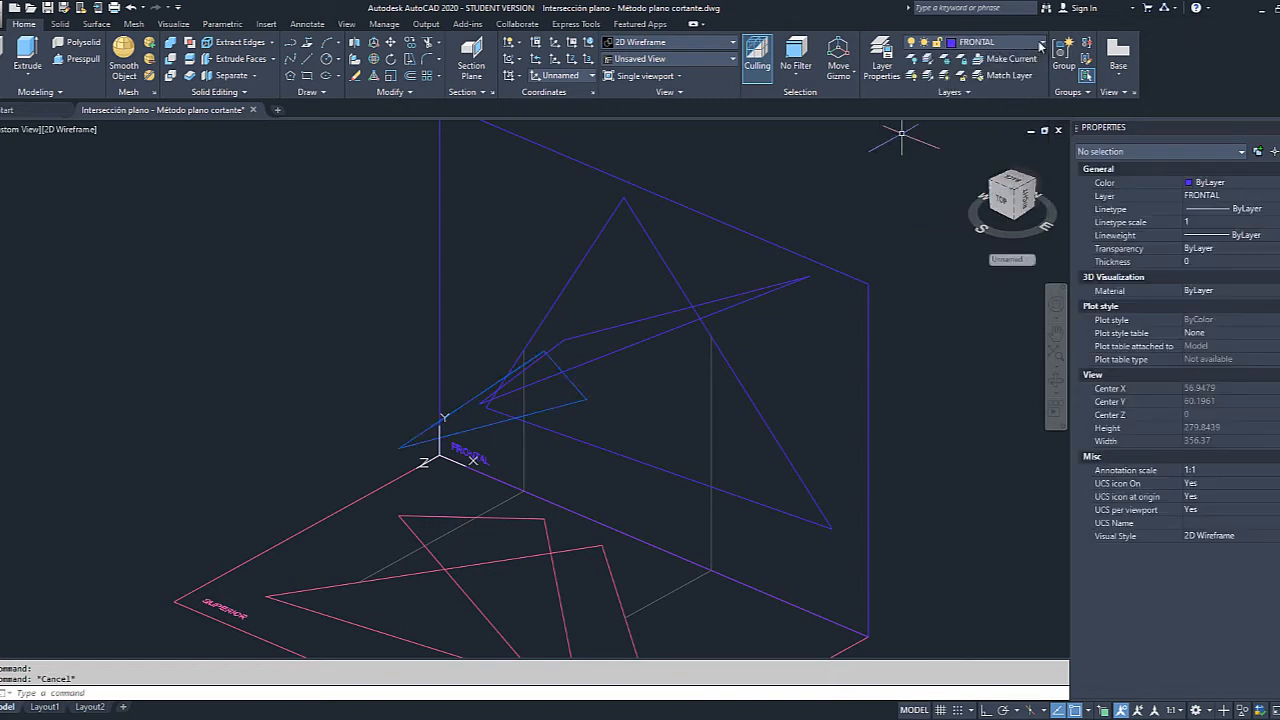
Turn off the PLANO 2 layer and examine both triangles' projections on the FRONTAL and SUPERIOR planes.
left_click(1042, 42)
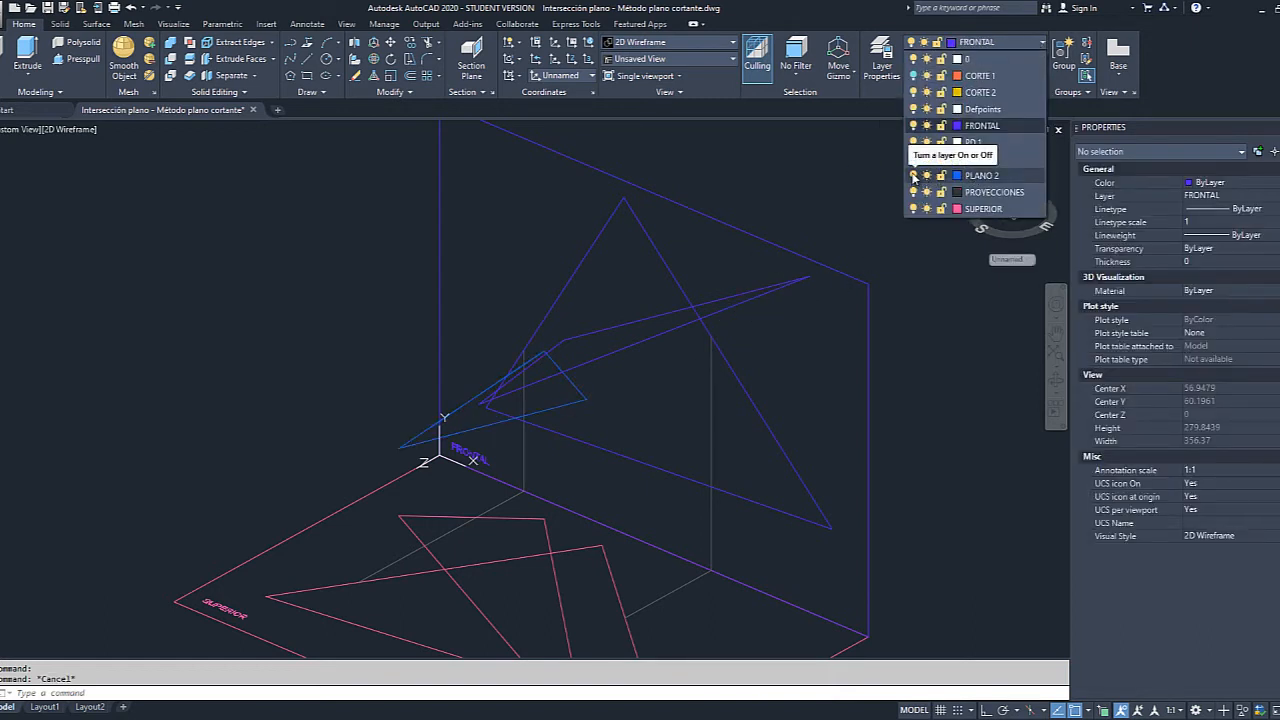
left_click(913, 176)
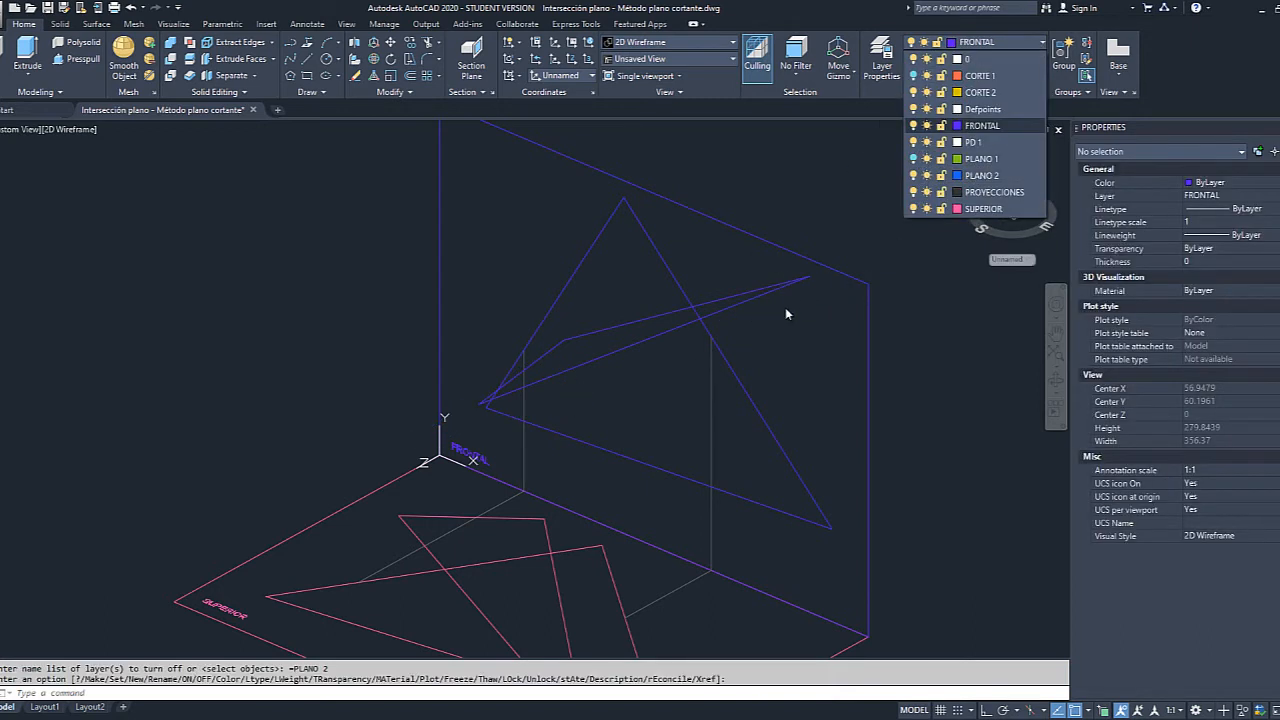
left_click(1057, 381)
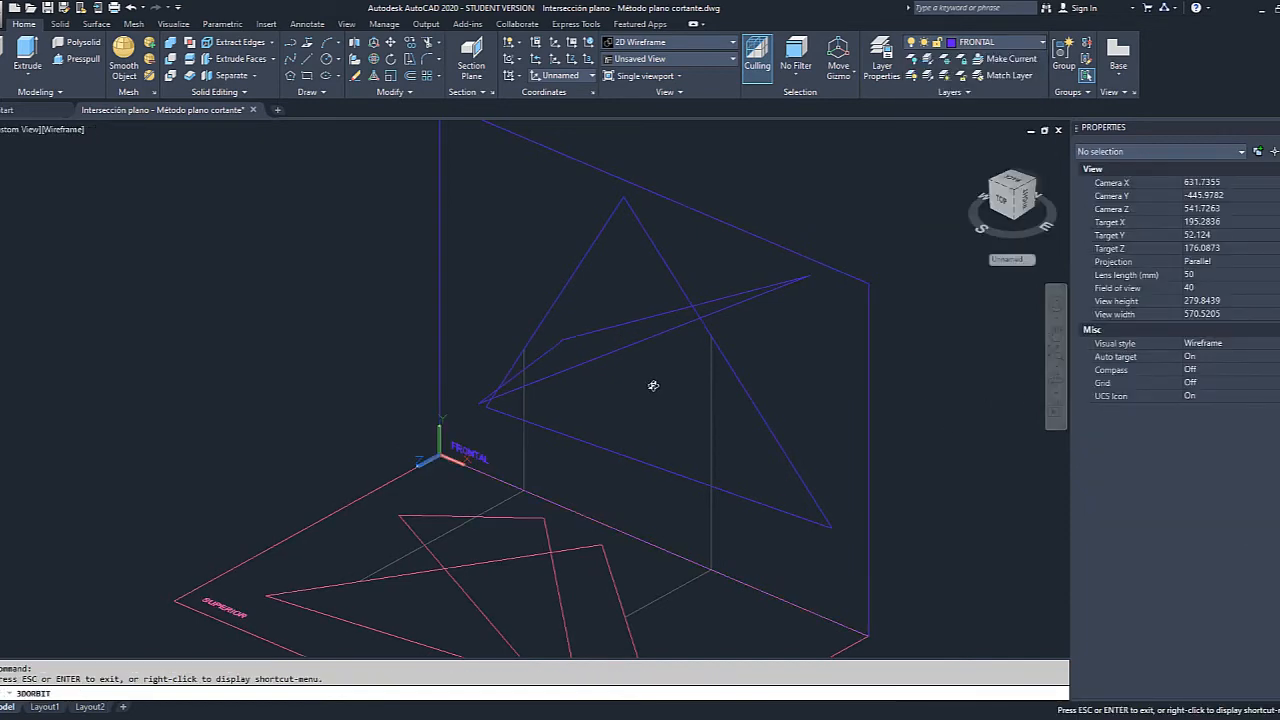
left_click_drag(647, 399, 705, 426)
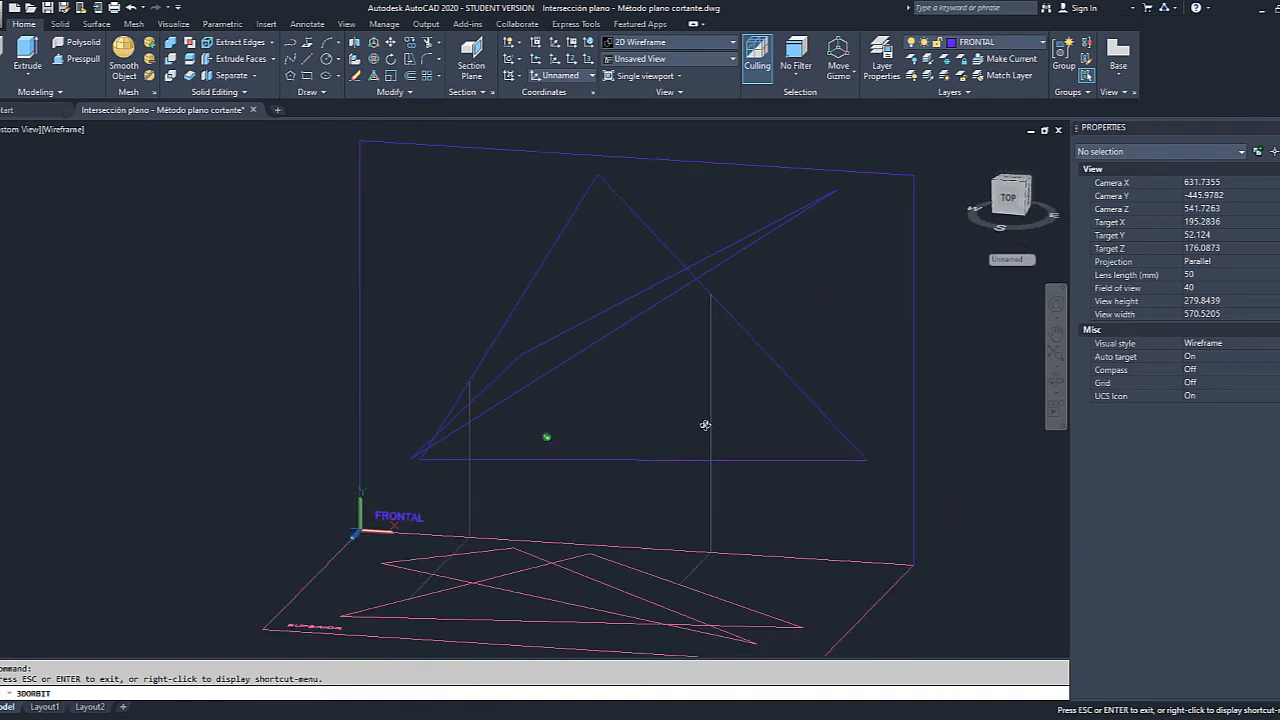
left_click_drag(705, 426, 919, 296)
scroll(919, 296, "down", 1)
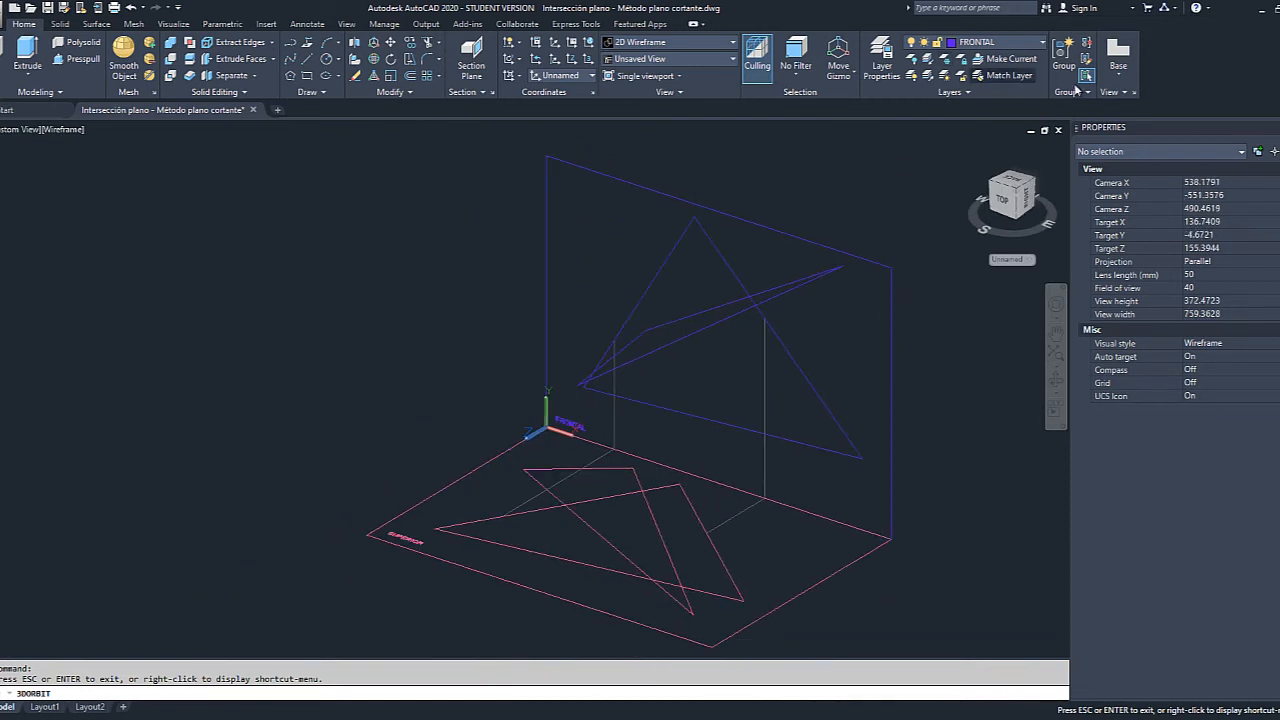
Turn on the PLANO 1, PLANO 2 and CORTE 1 layers.
left_click(1041, 46)
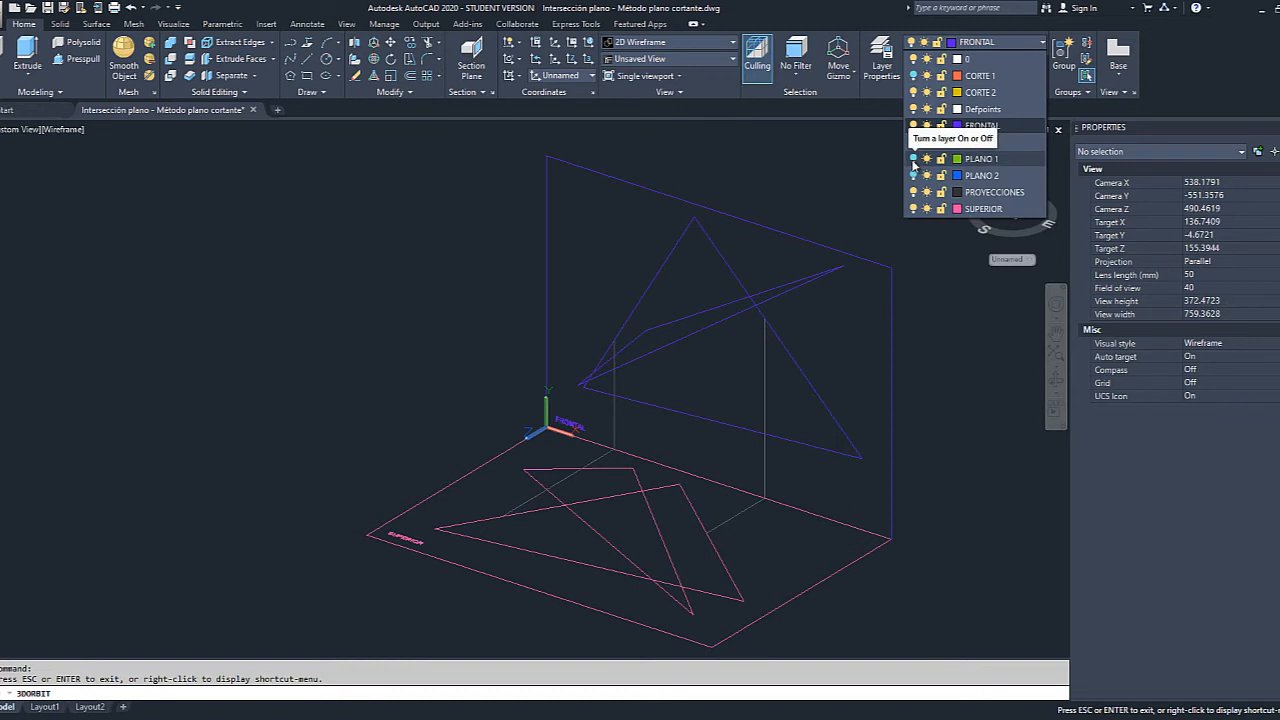
left_click(913, 160)
left_click(913, 176)
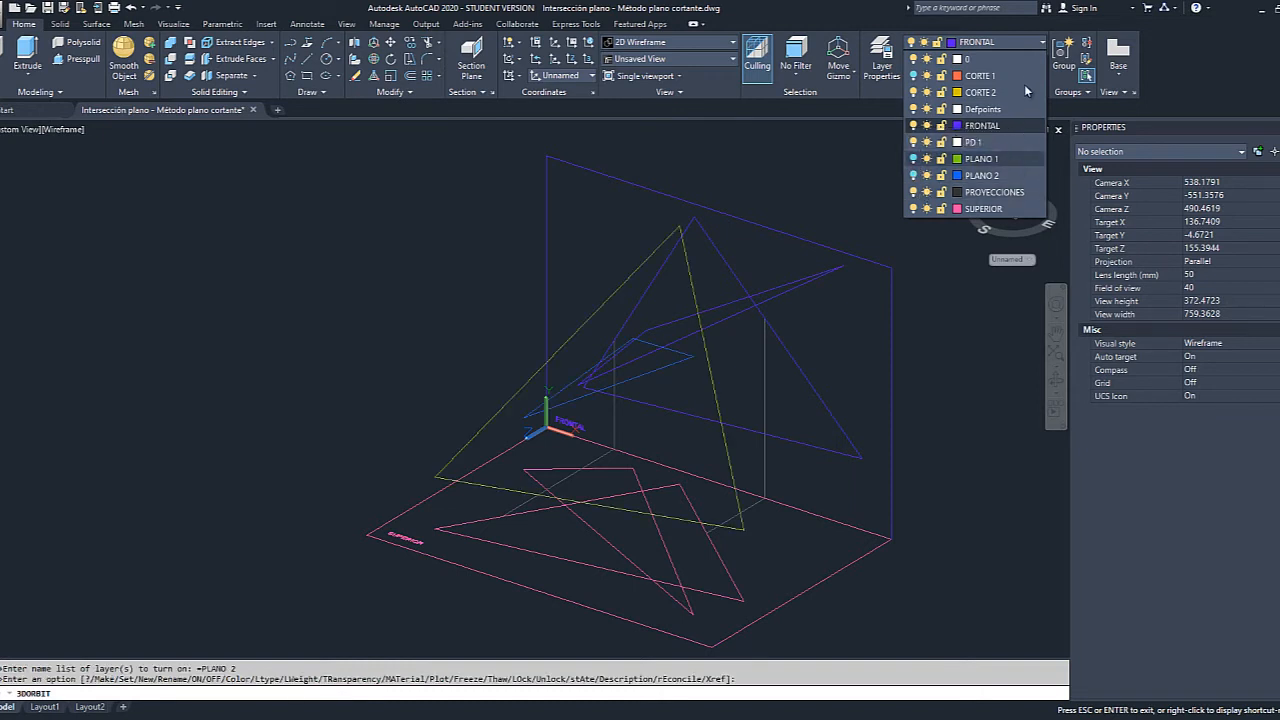
left_click(913, 76)
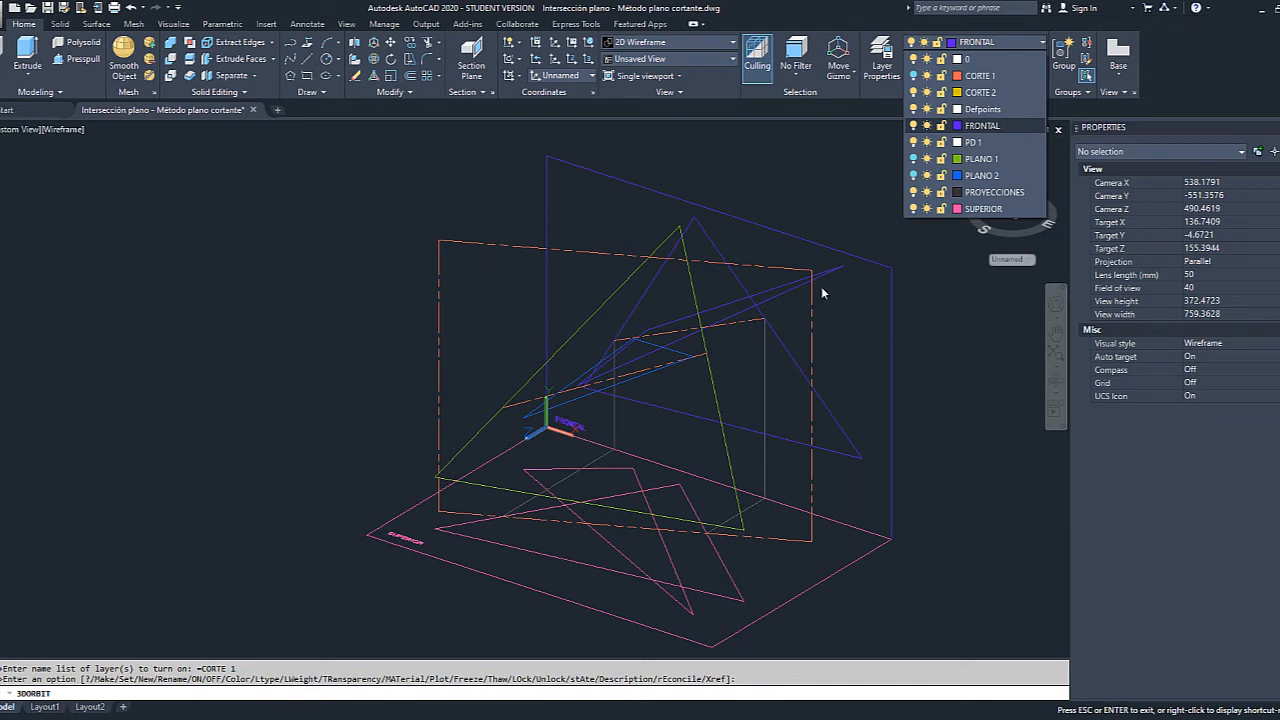
Turn off the PLANO 1 layer, leaving the CORTE 1 cutting plane displayed with the blue 3D triangle.
left_click(1052, 387)
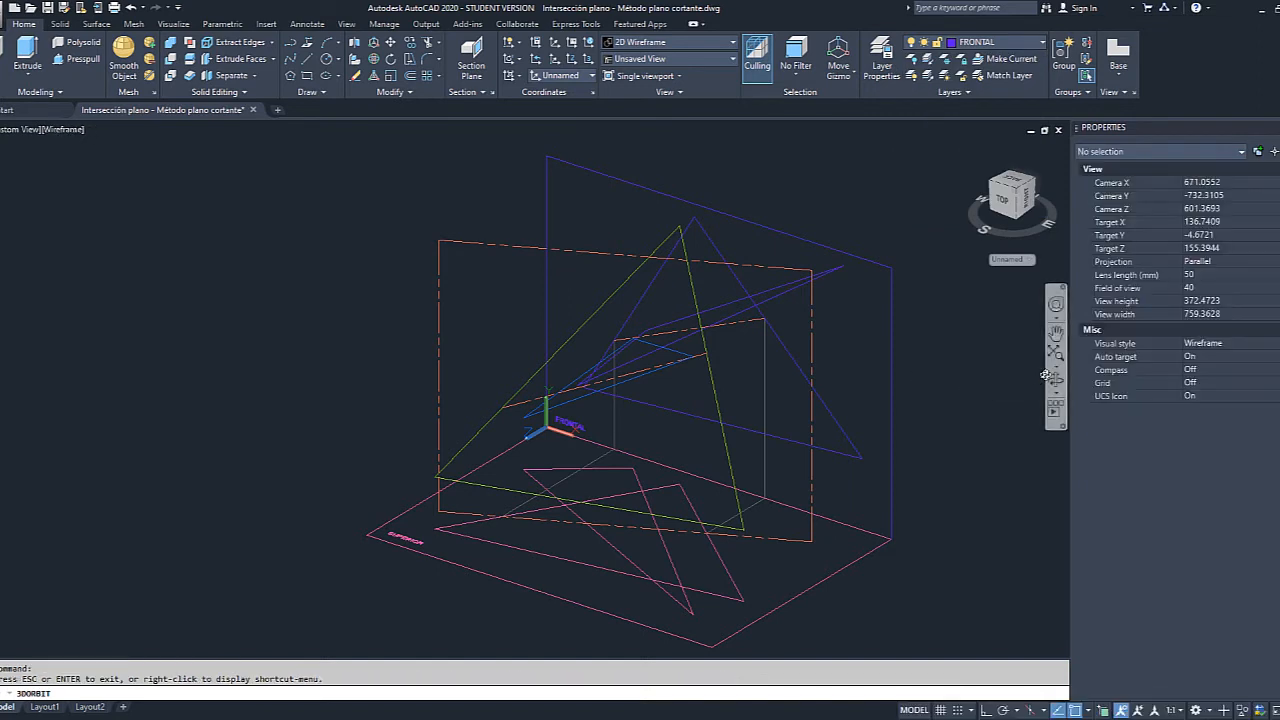
left_click(1058, 386)
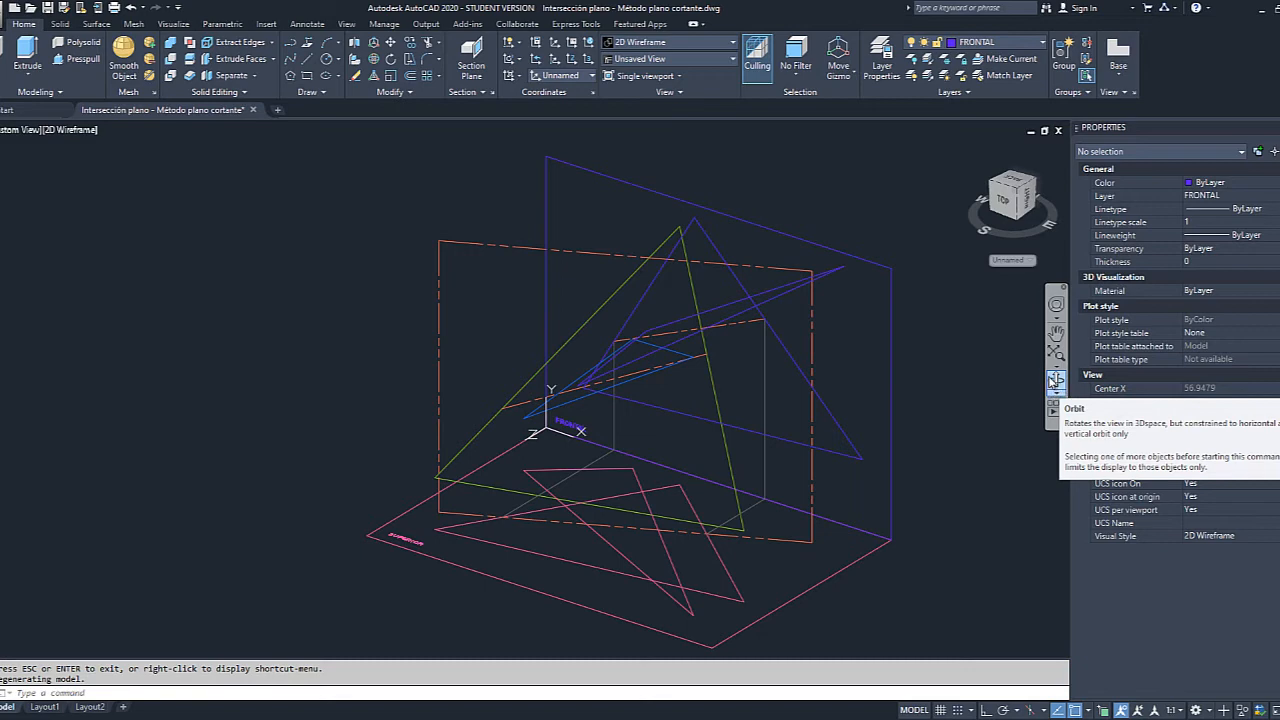
left_click(1053, 381)
left_click_drag(877, 377, 800, 435)
left_click(1037, 50)
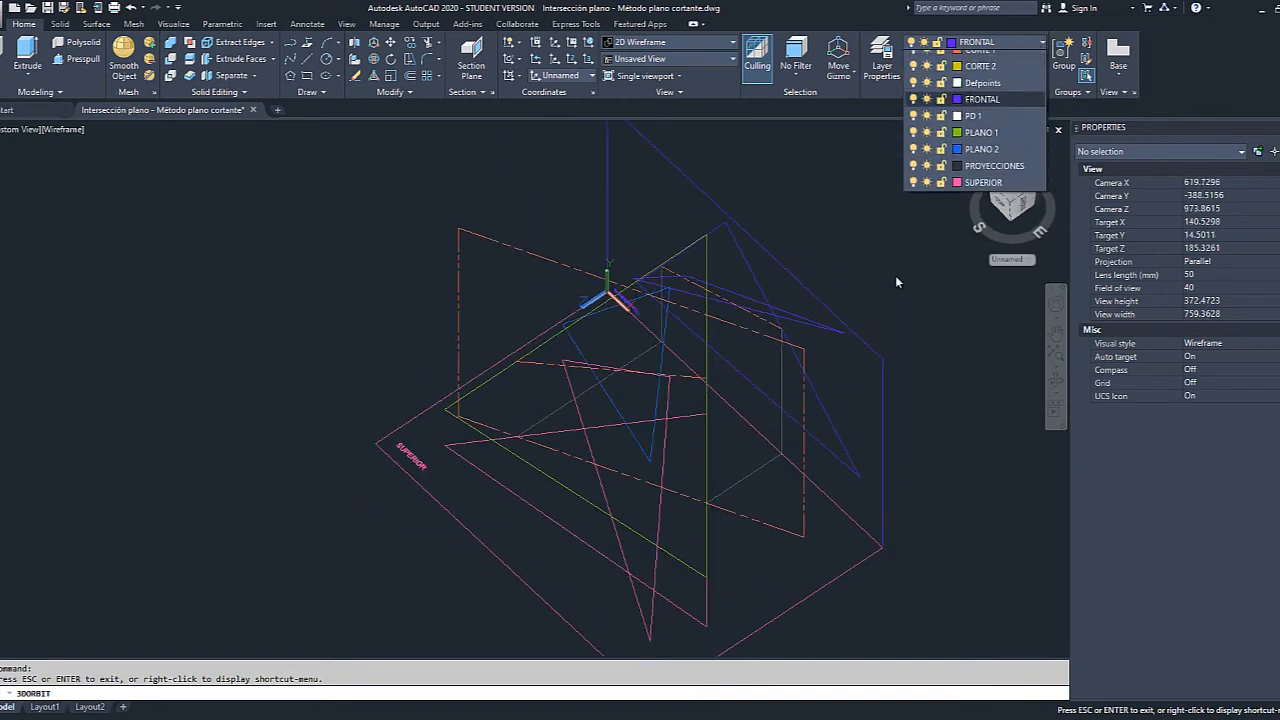
left_click(912, 159)
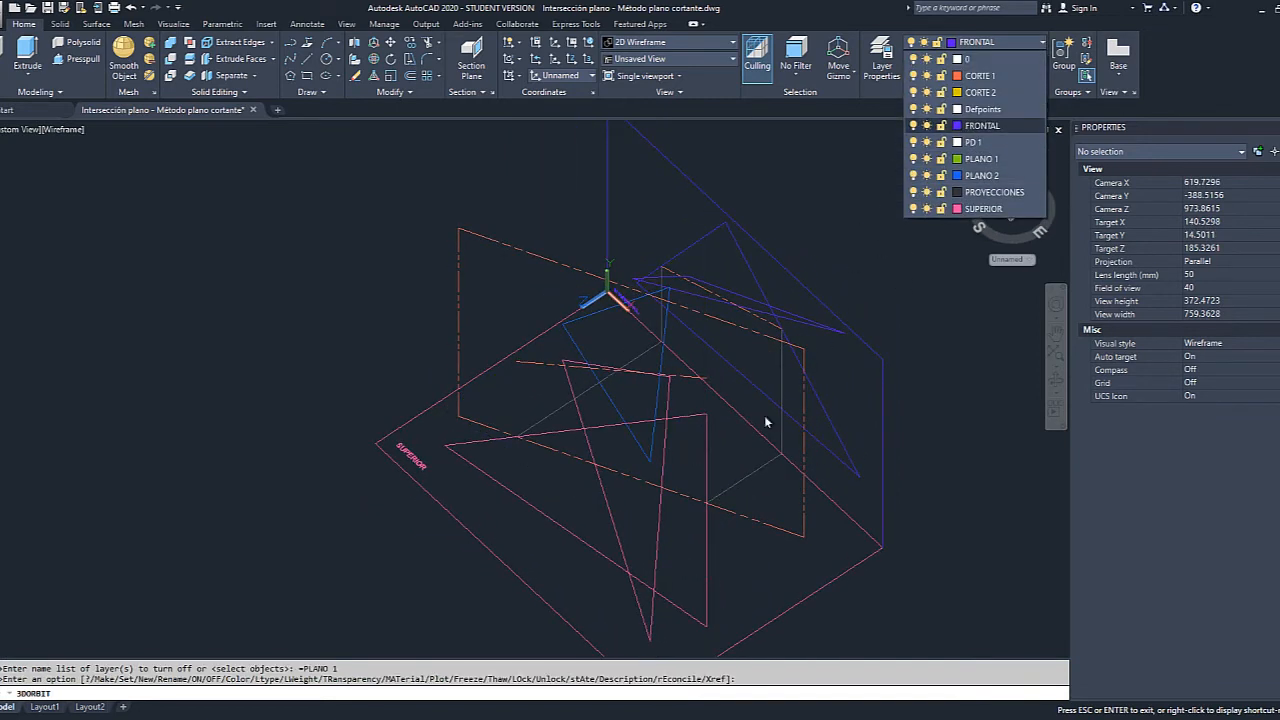
Examine how the CORTE 1 cutting plane crosses the blue 3D triangle and the triangle outlines on the SUPERIOR plane.
left_click(1056, 380)
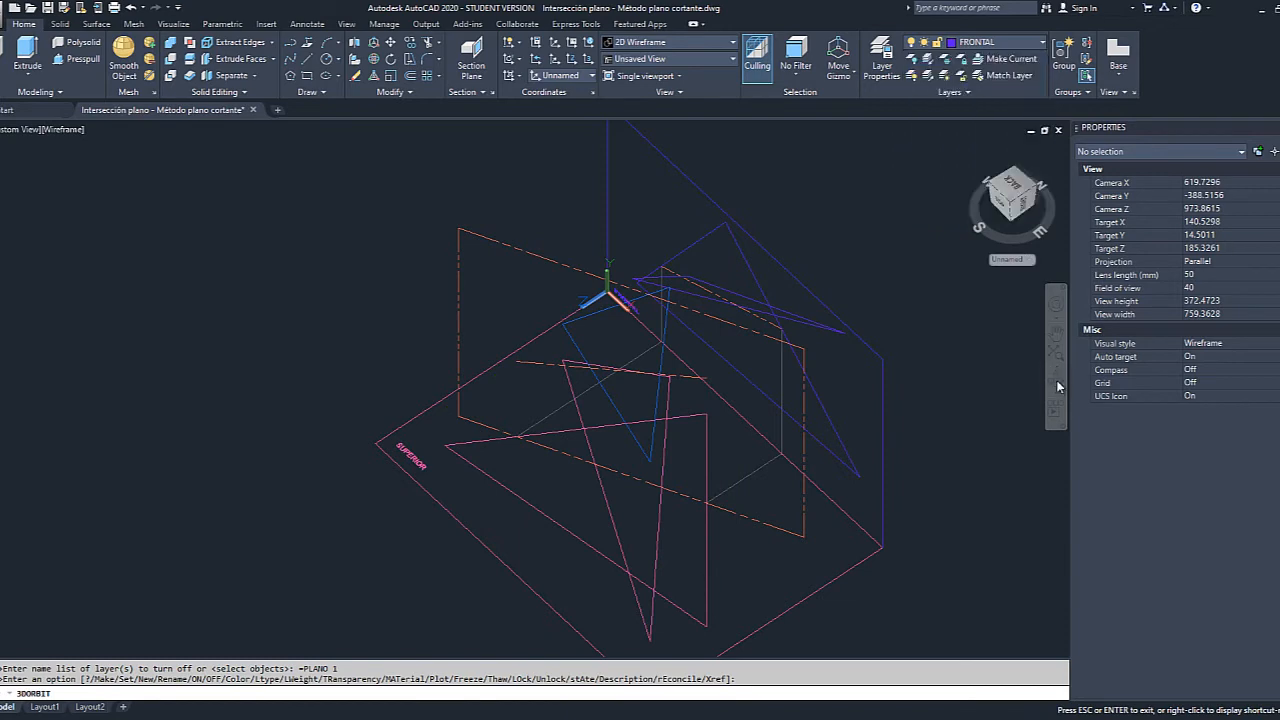
key("Escape")
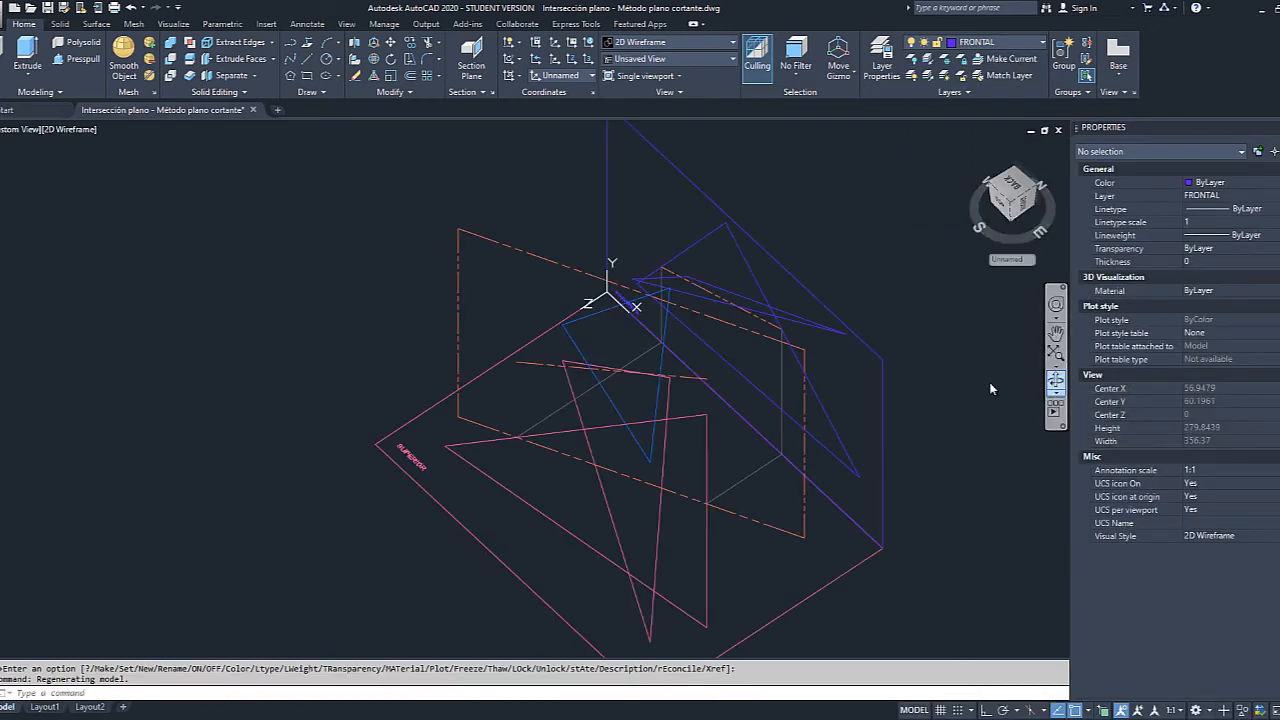
left_click(1056, 380)
left_click_drag(786, 423, 529, 404)
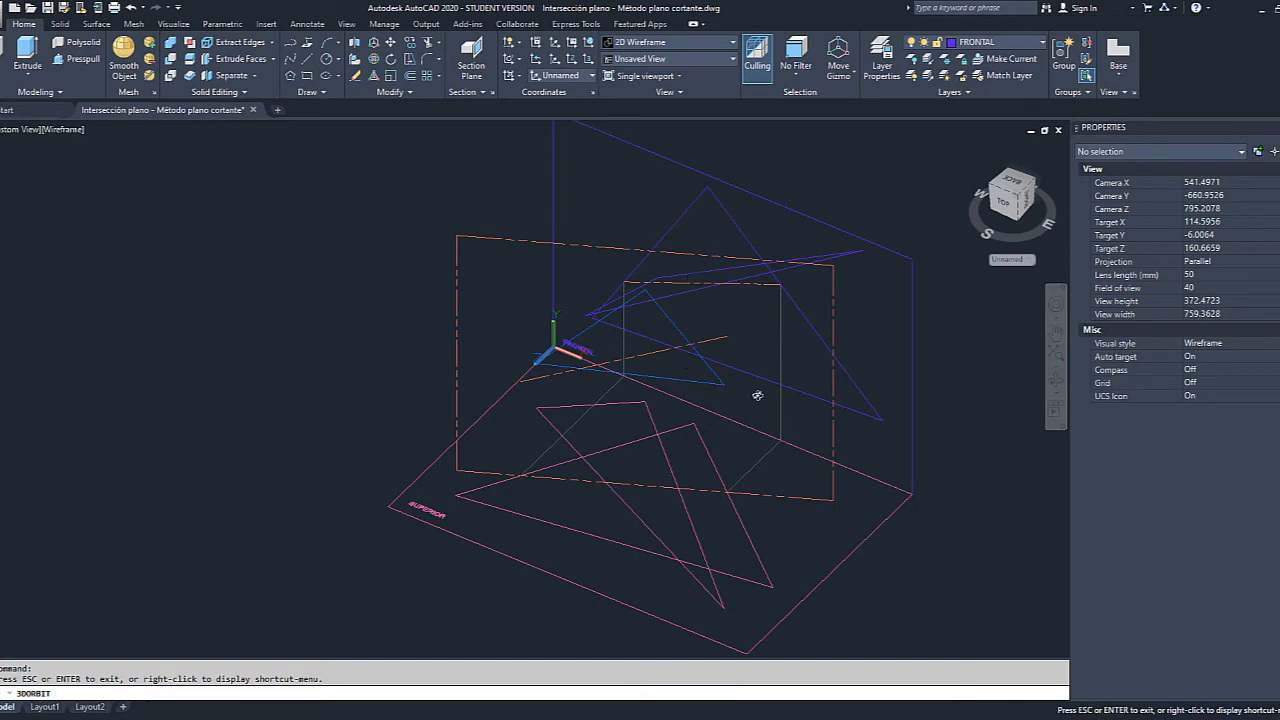
left_click_drag(757, 395, 640, 476)
scroll(617, 495, "up", 5)
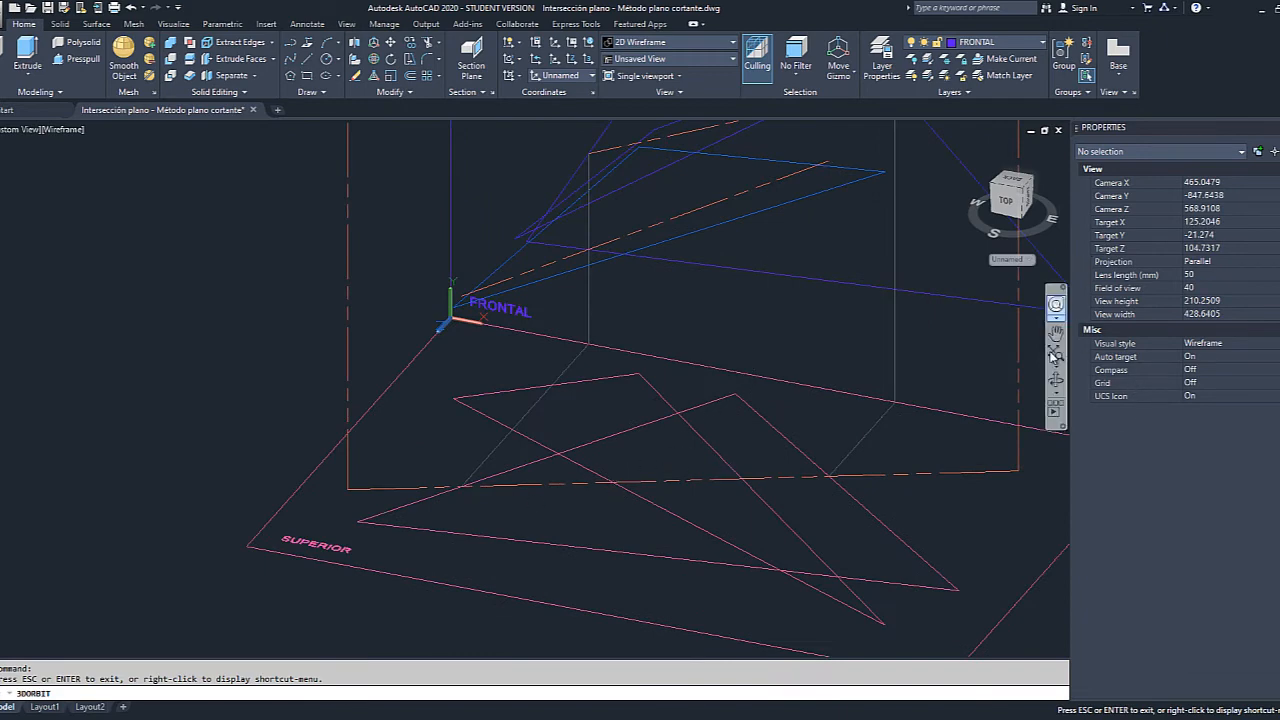
left_click_drag(820, 420, 791, 451)
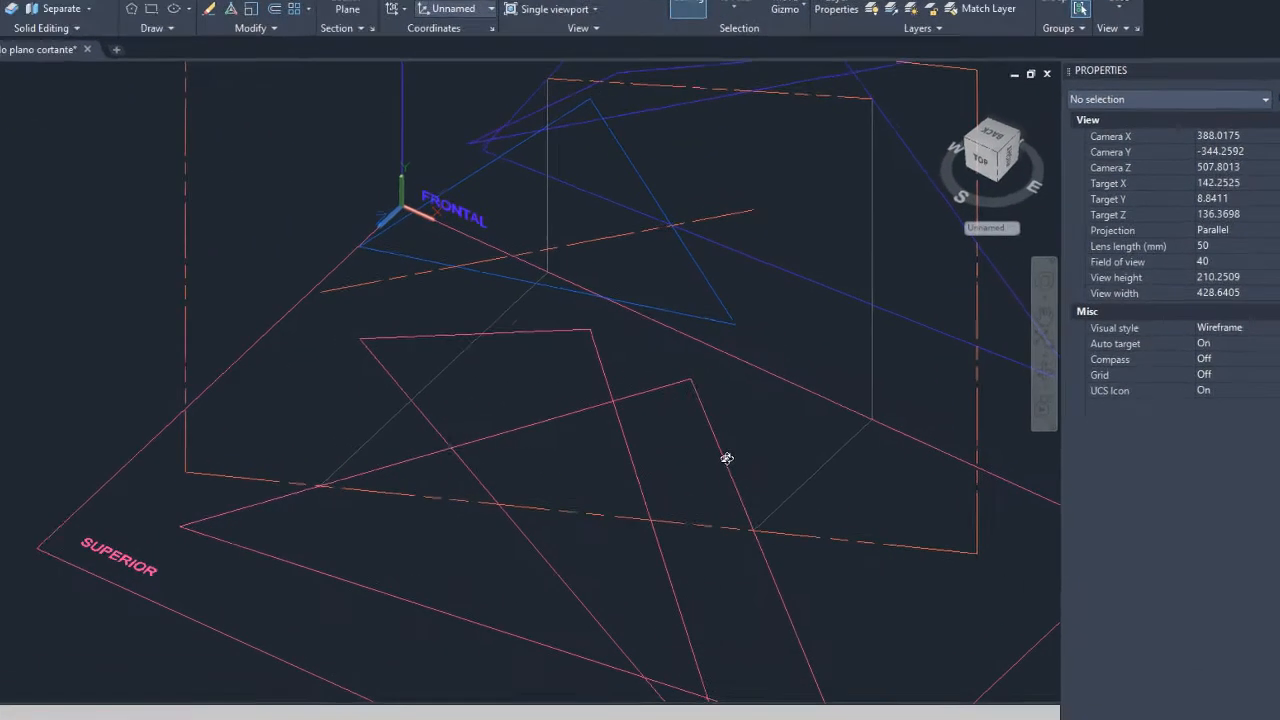
key("Escape")
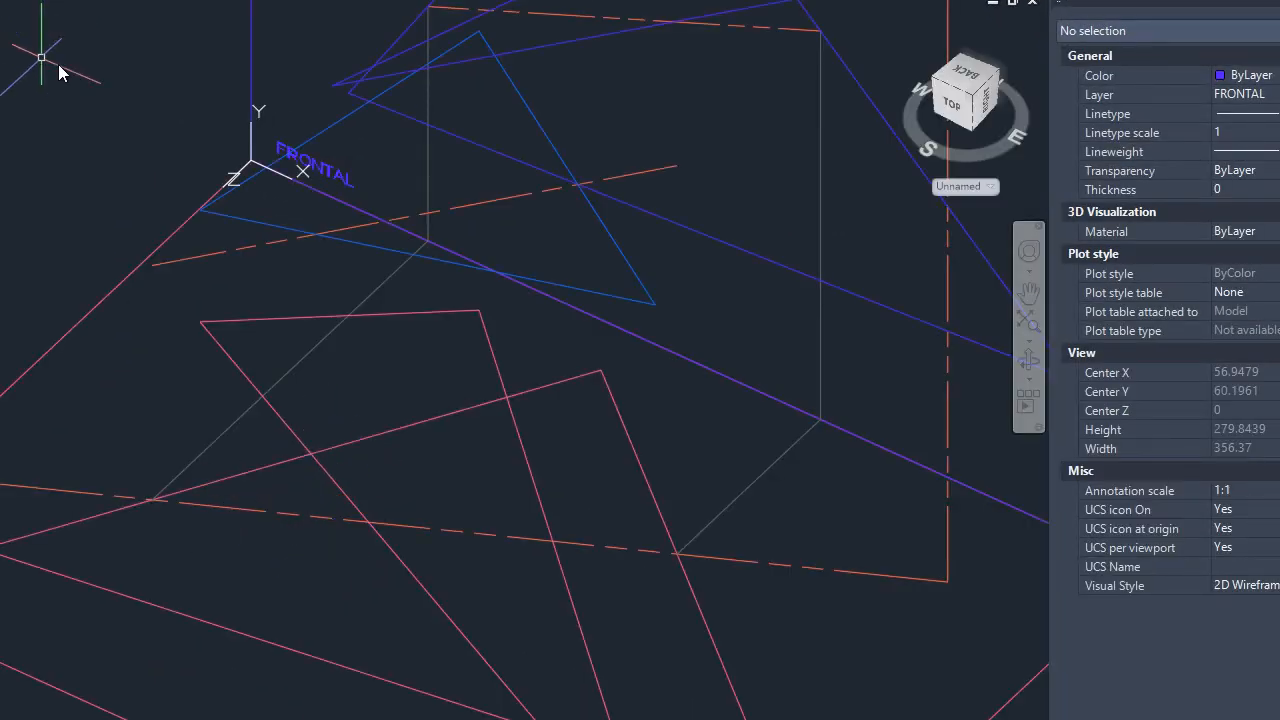
Reset the UCS to World.
type("ucs")
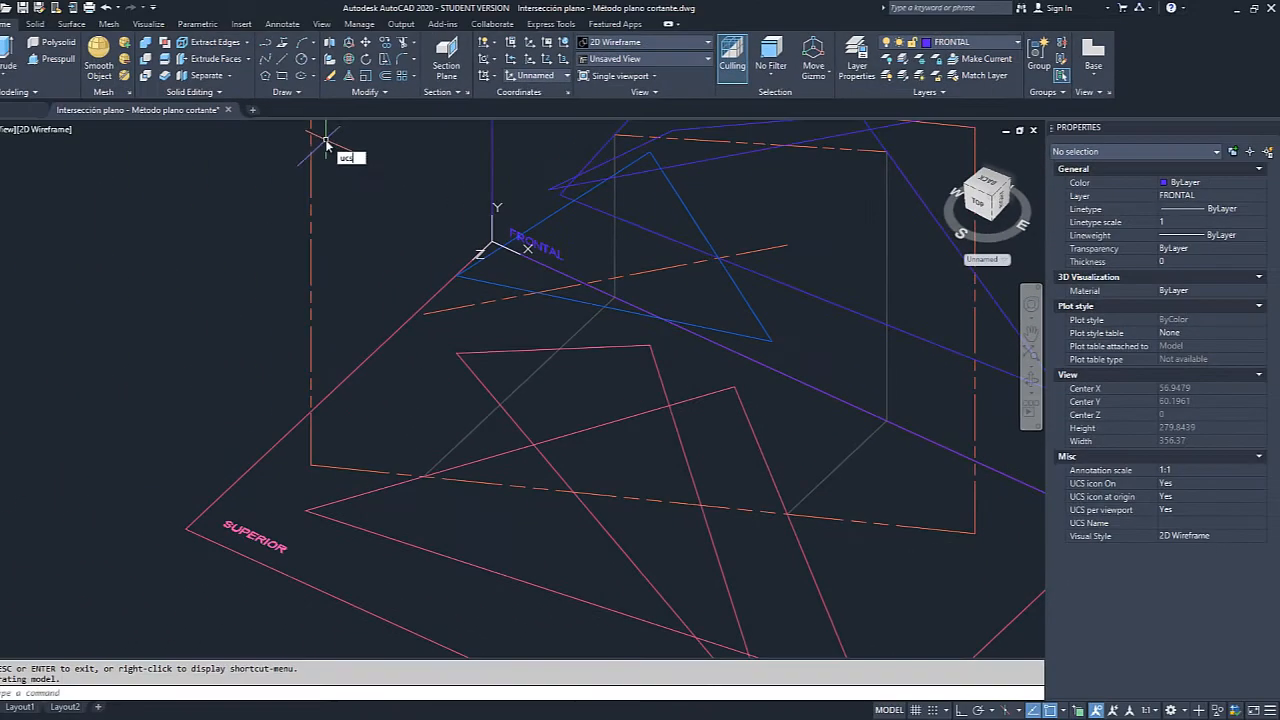
key("Return")
key("Return")
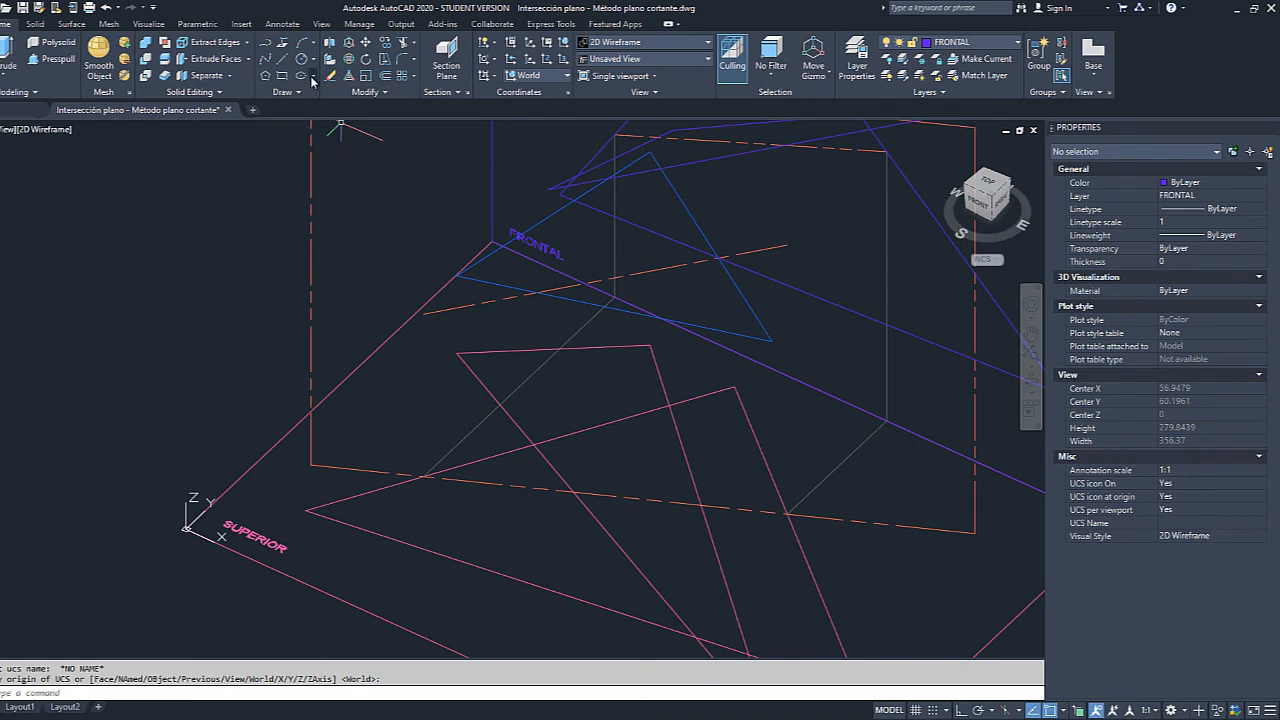
type("l")
key("Return")
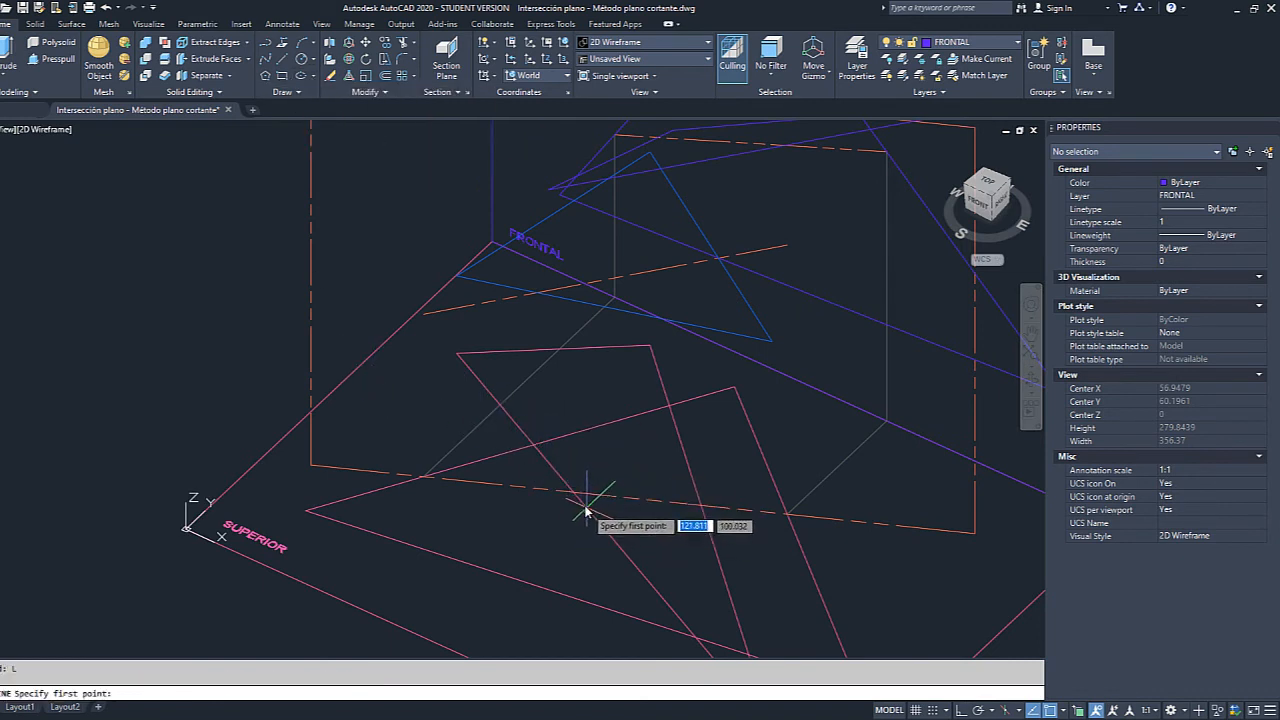
key("Escape")
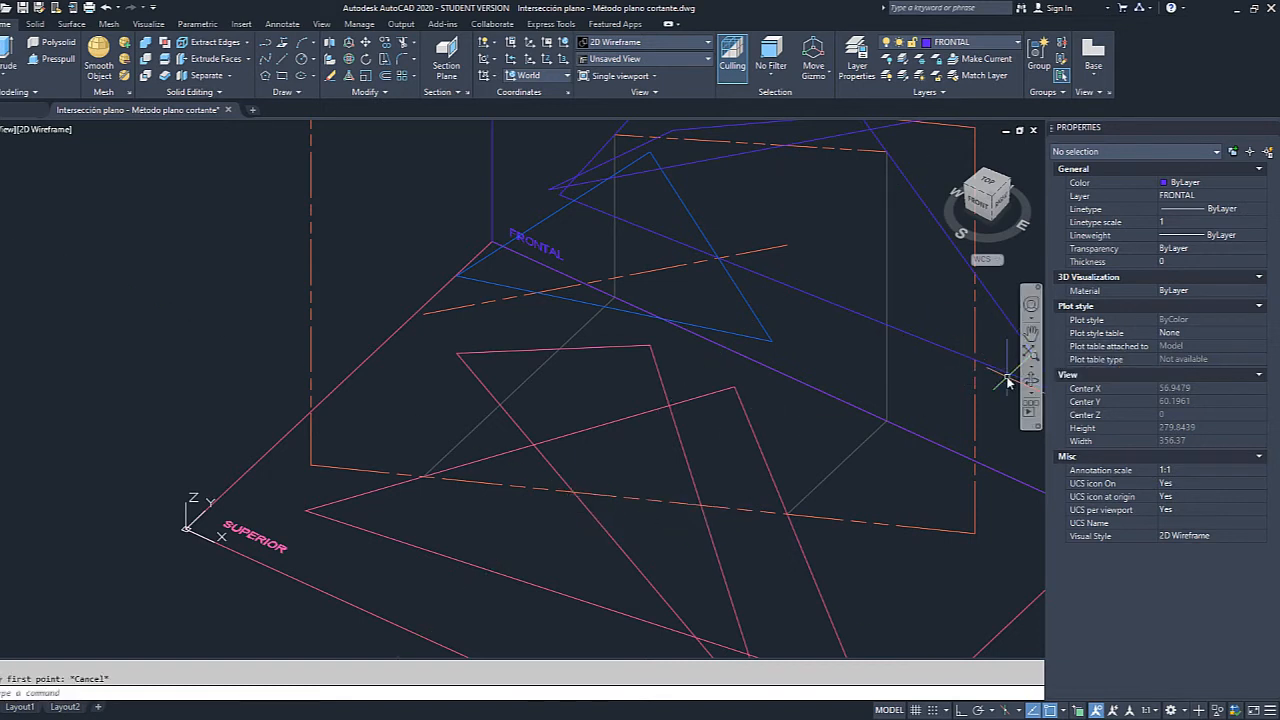
mouse_move(757, 263)
left_mouse_down()
mouse_move(751, 320)
mouse_move(797, 332)
left_mouse_up()
key("Escape")
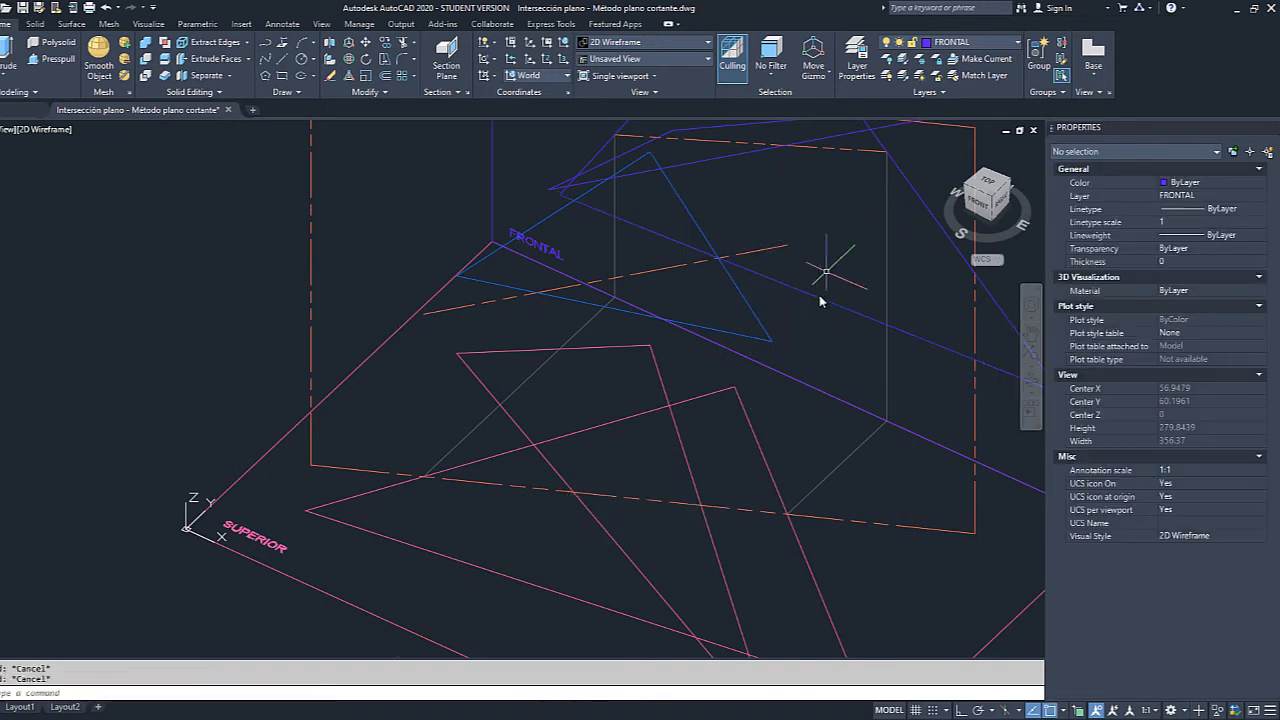
Select the three edges of the blue 3D triangle and the three edges of its projection on the SUPERIOR plane.
middle_click_drag(818, 320, 810, 383)
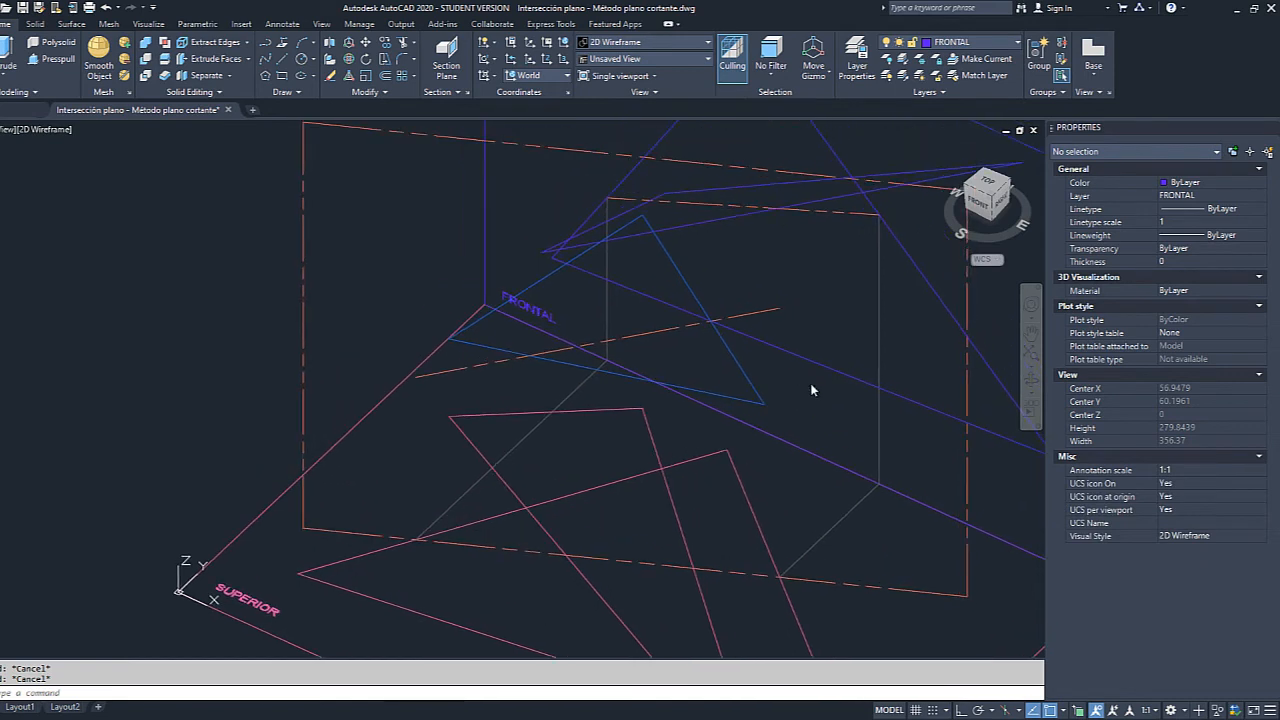
left_click(681, 280)
left_click(535, 285)
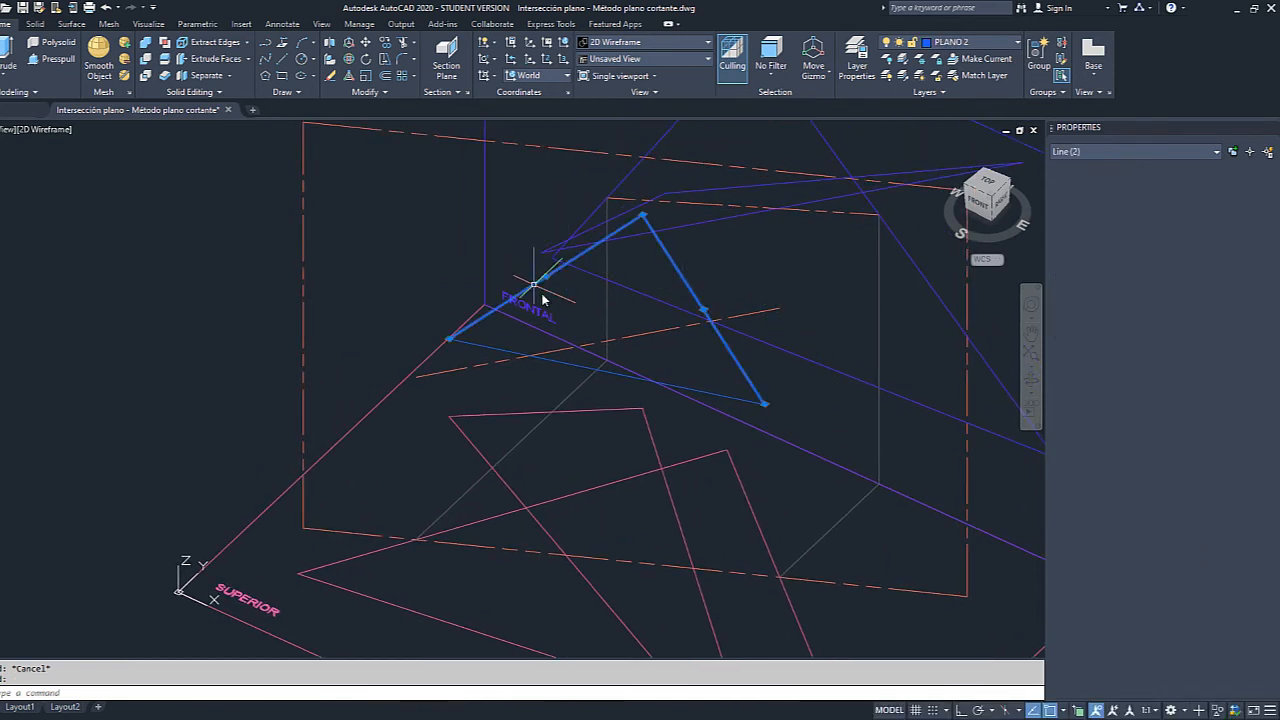
left_click(563, 362)
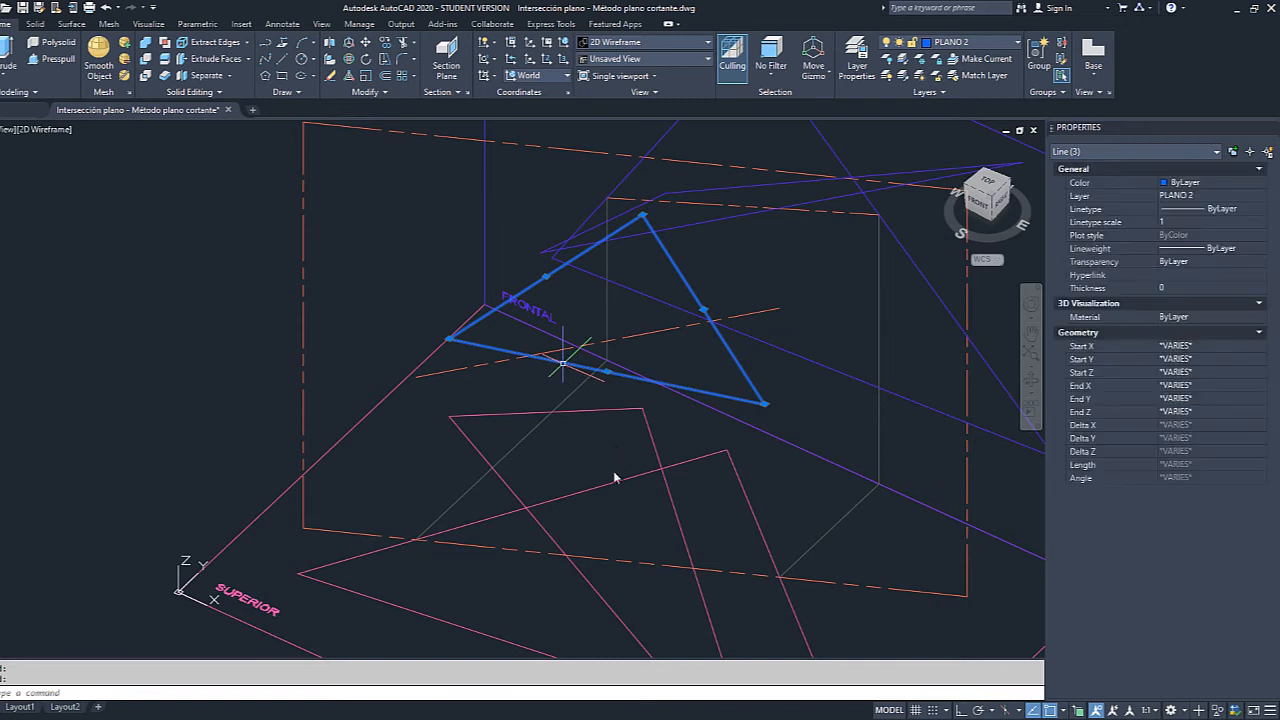
middle_click_drag(590, 520, 557, 470)
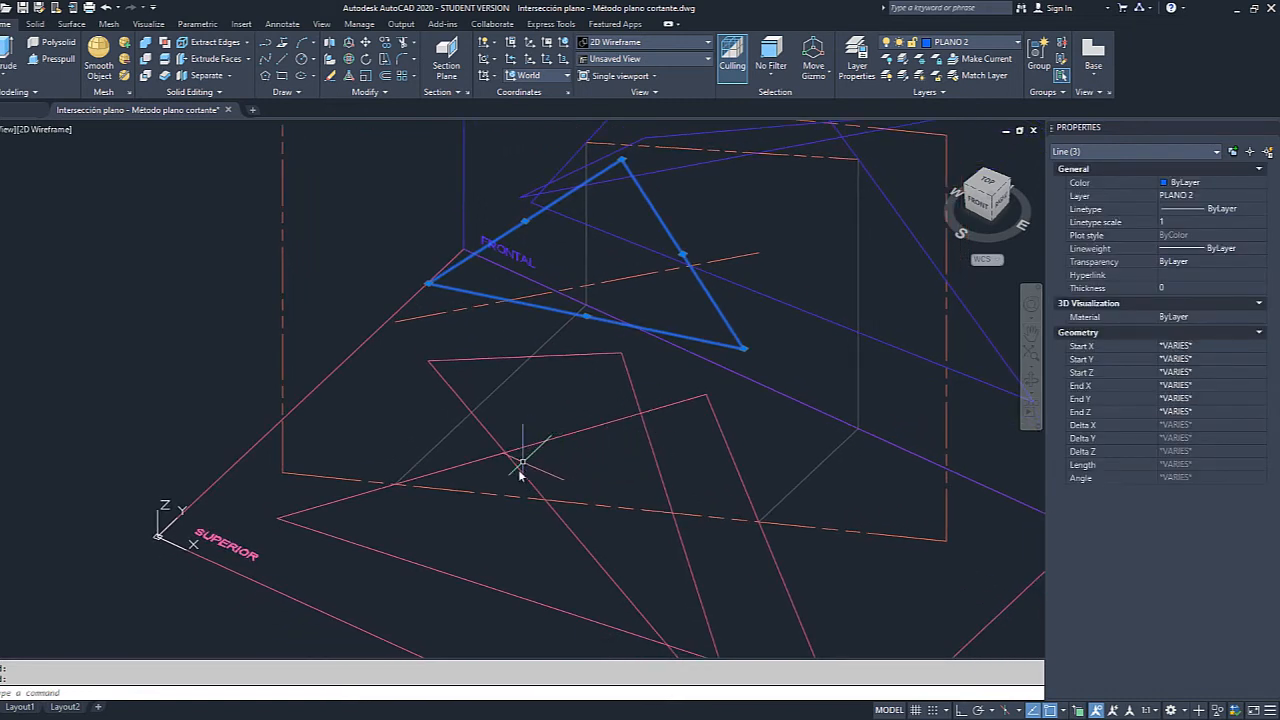
left_click(518, 469)
left_click(563, 357)
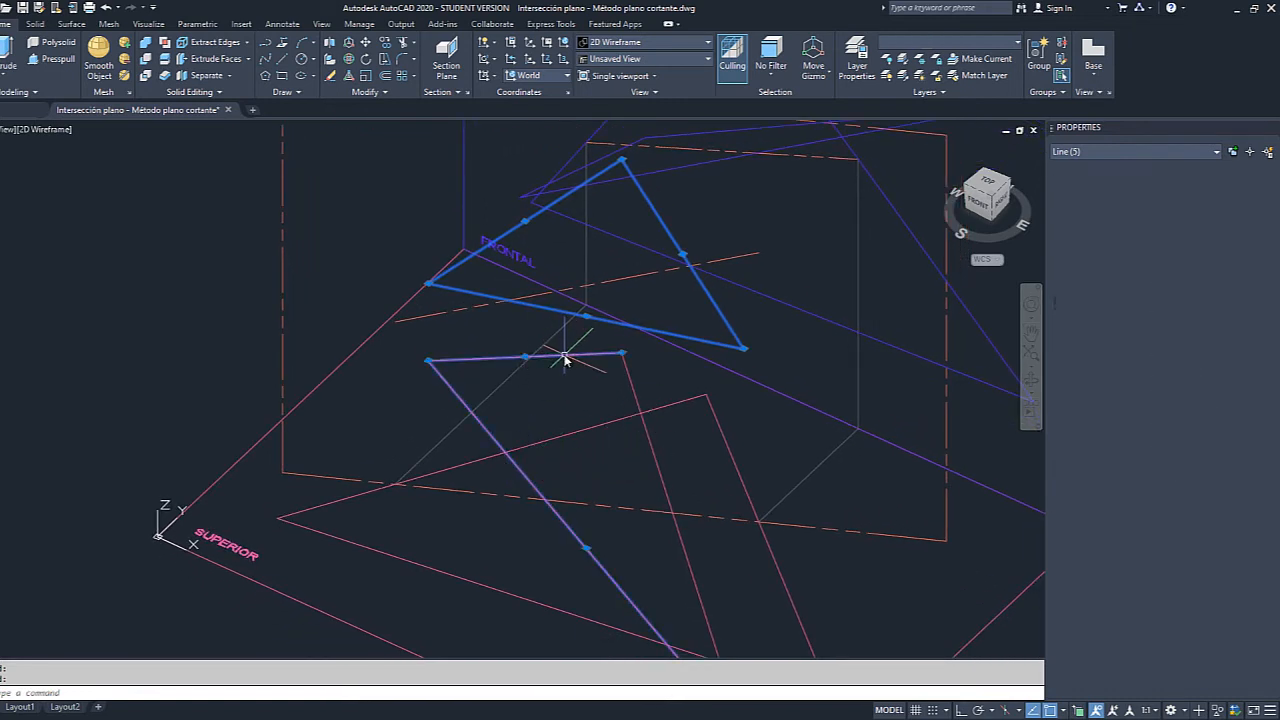
left_click(661, 474)
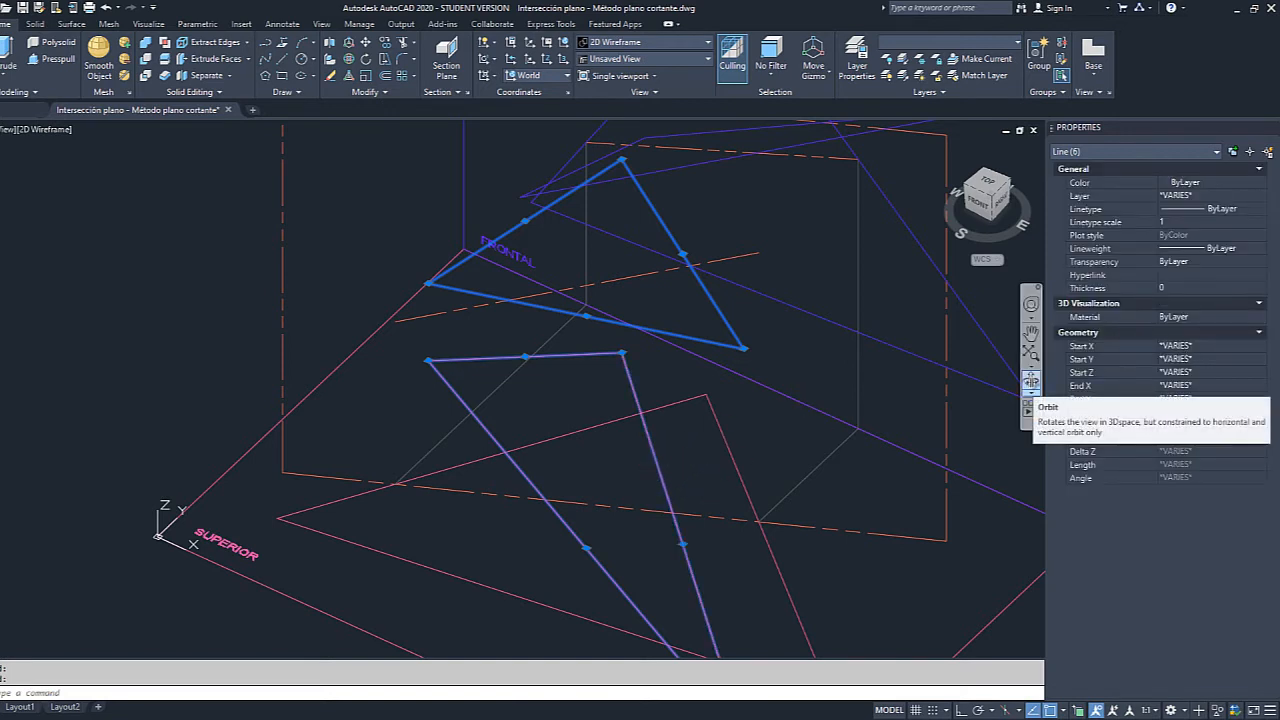
Add the CORTE 1 rectangle's edges to the selection and examine from the top view how it crosses the triangle and its projection.
left_click(1030, 381)
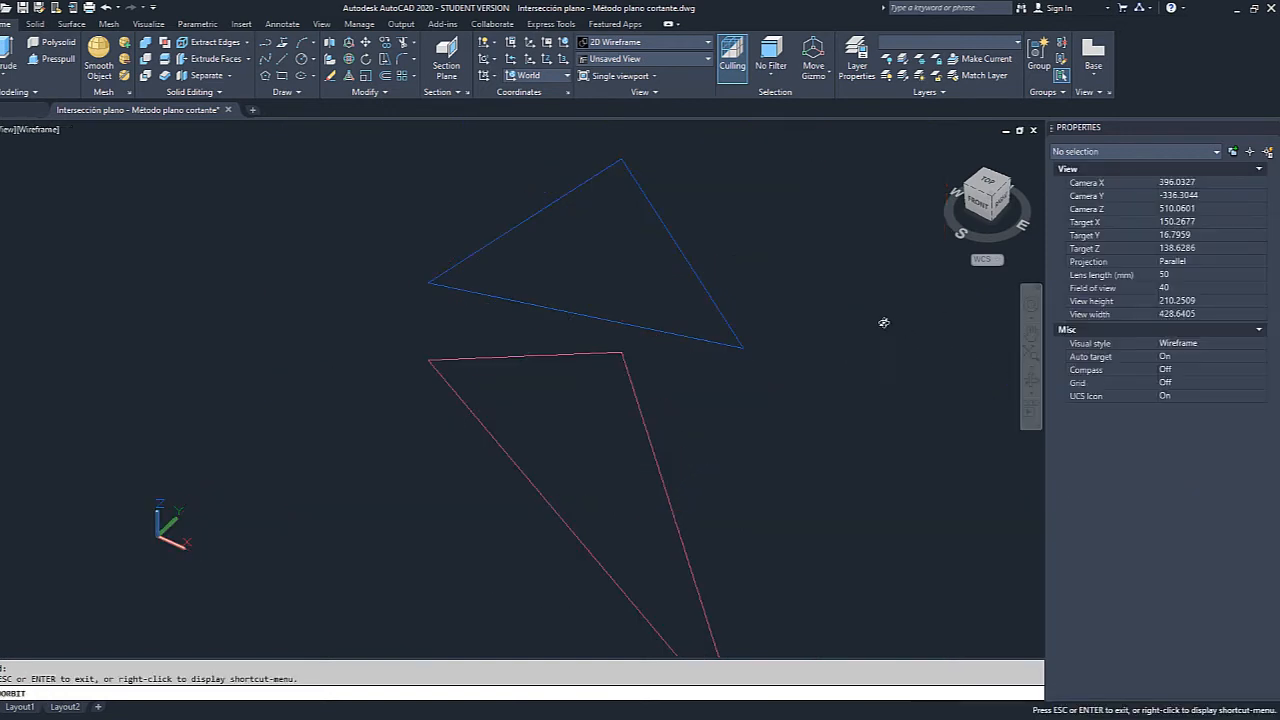
key("Escape")
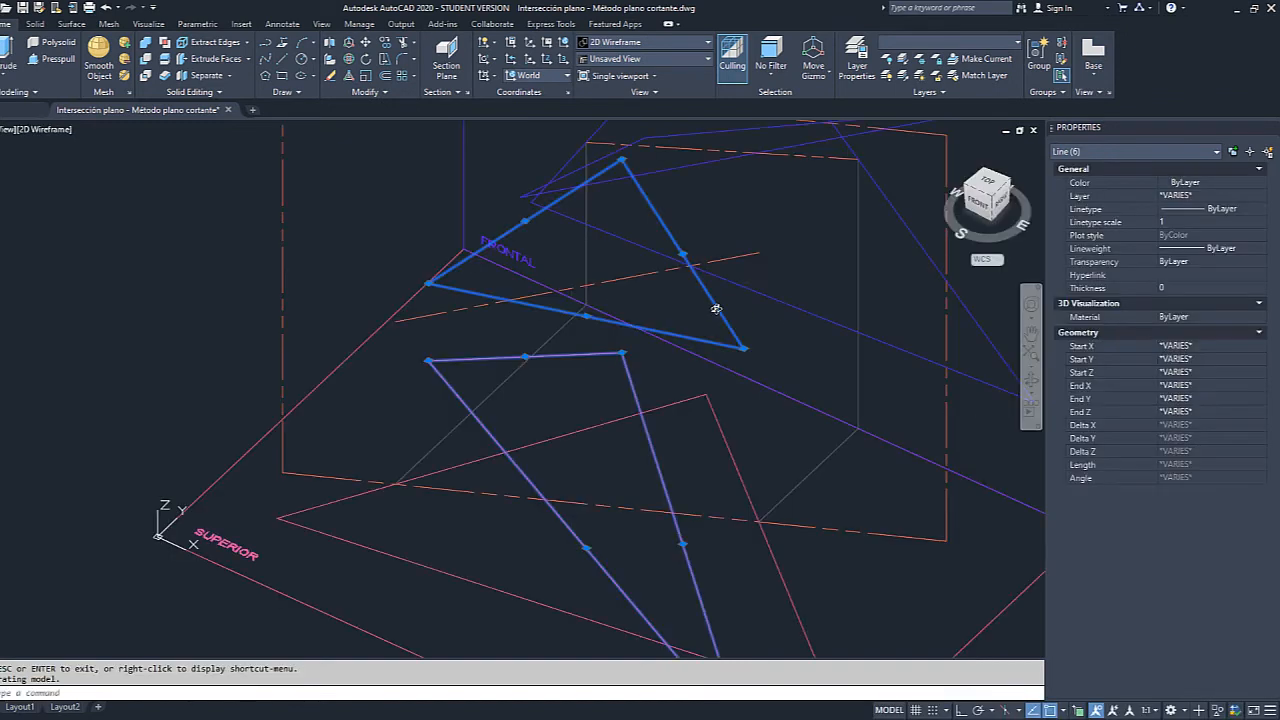
left_click(945, 326)
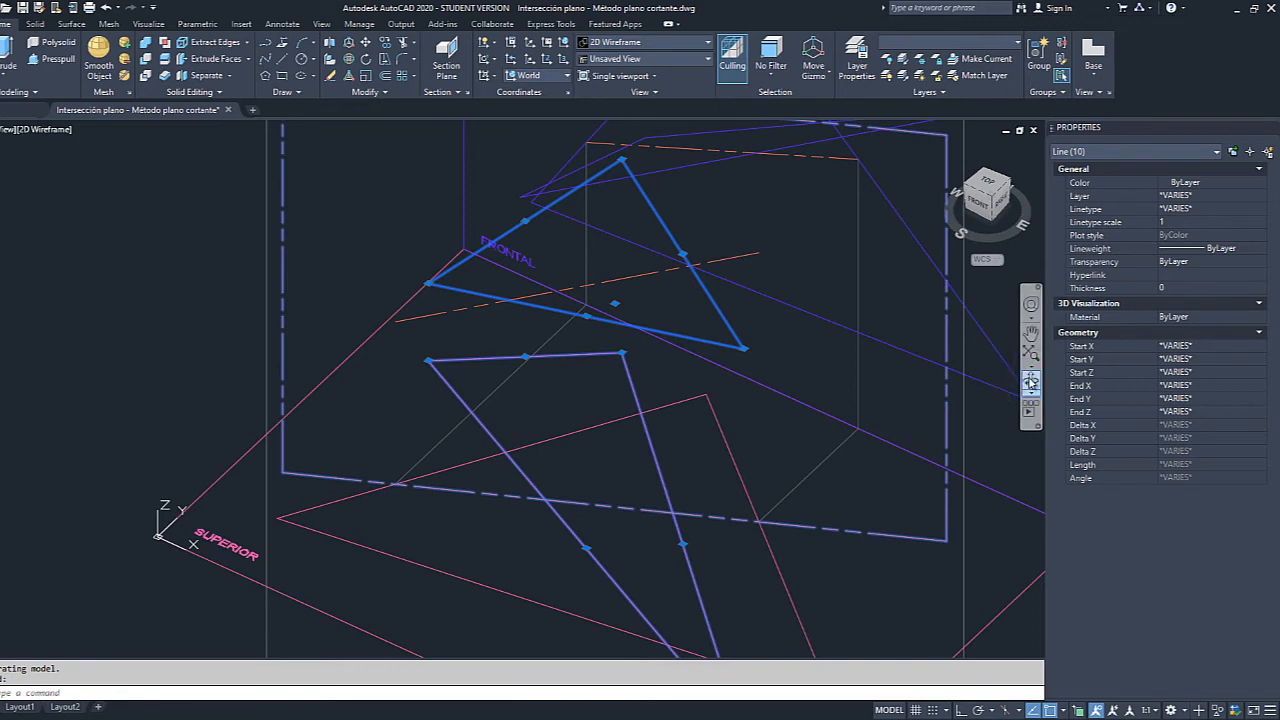
left_click(1030, 381)
left_click_drag(760, 320, 694, 361)
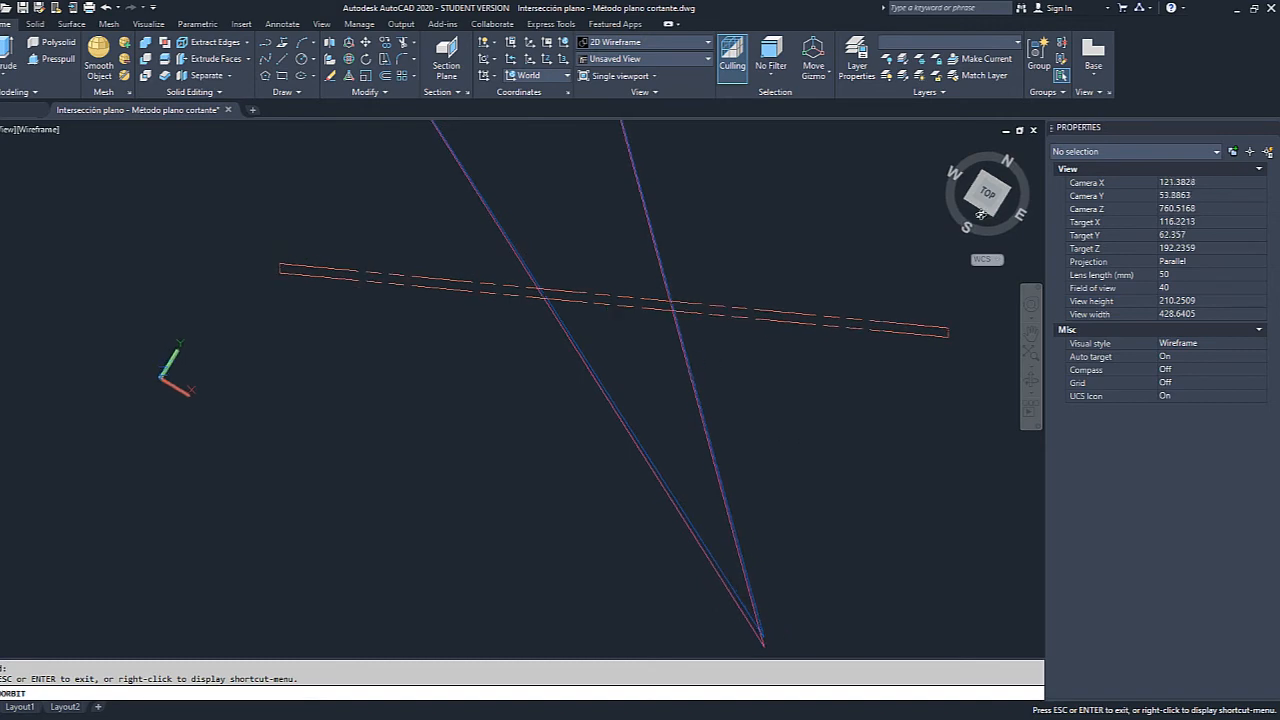
key("Escape")
left_click(988, 195)
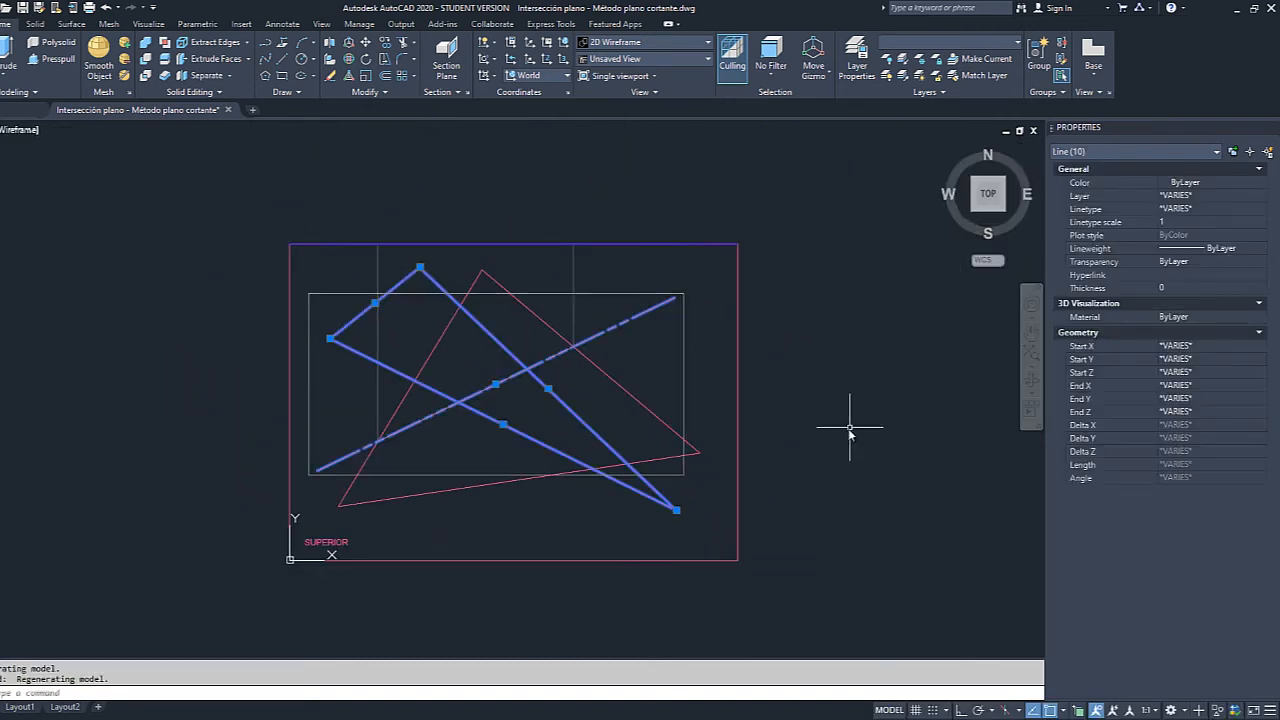
key("Escape")
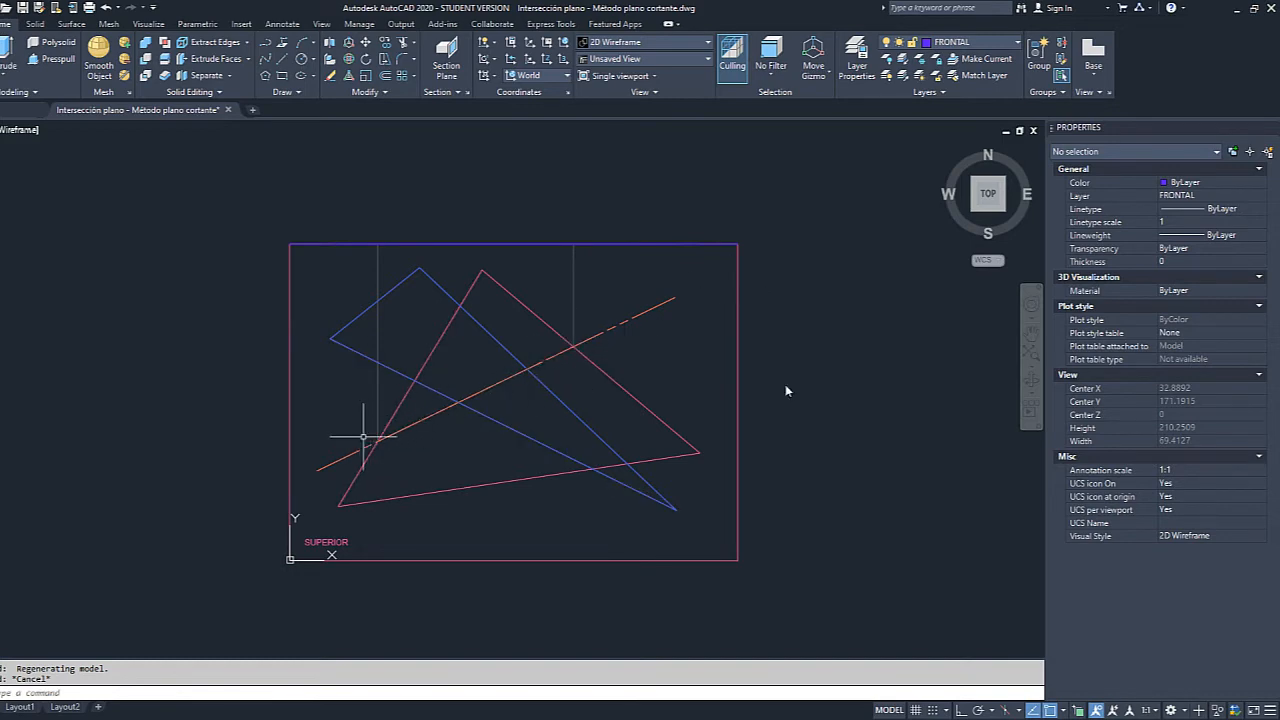
Draw a line on the SUPERIOR plane from where CORTE 1 crosses the PLANO 2 projection's long edge, perpendicular to the fold line with FRONTAL.
left_click(1030, 381)
mouse_move(703, 474)
left_mouse_down()
mouse_move(694, 397)
mouse_move(643, 351)
mouse_move(750, 364)
left_mouse_up()
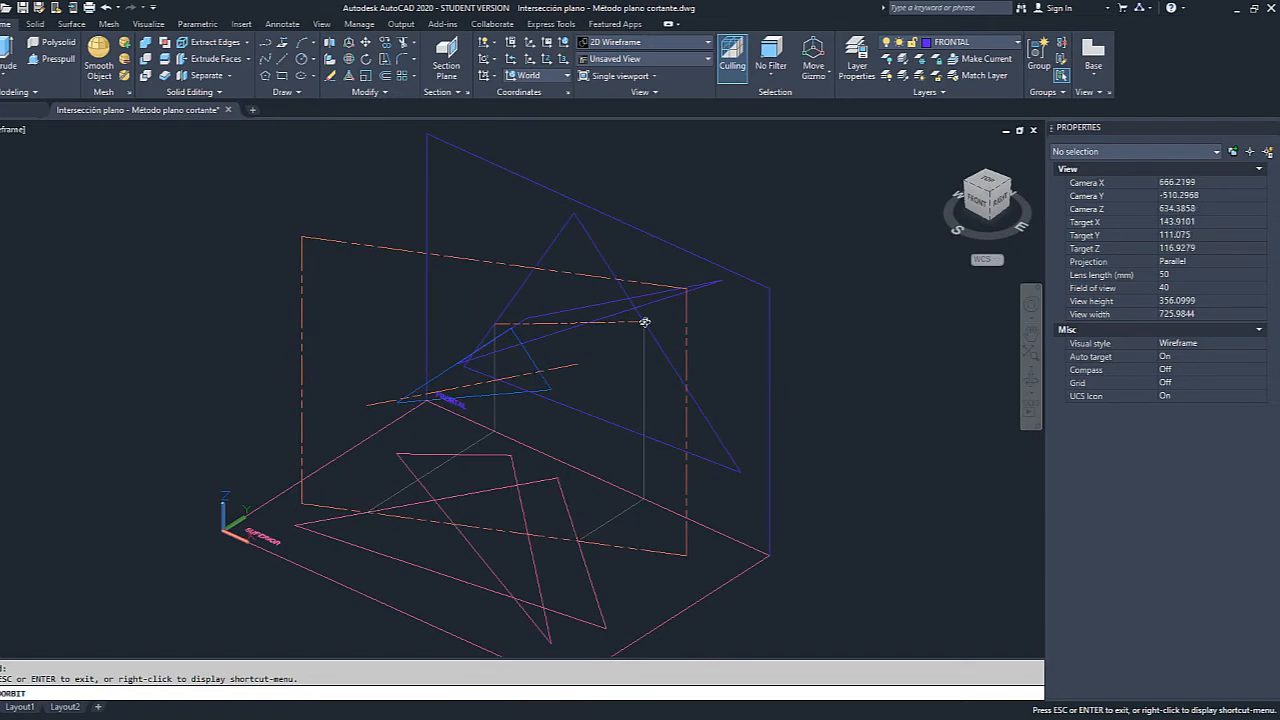
scroll(434, 517, "up", 2)
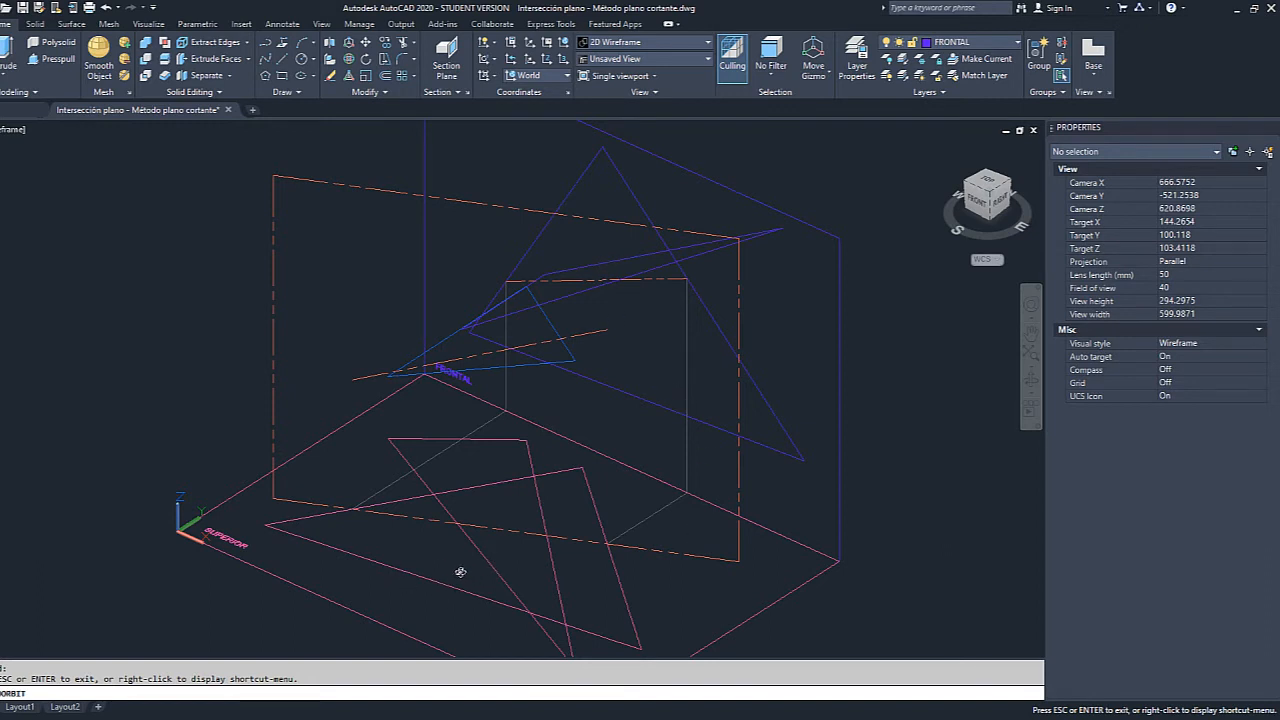
key("Escape")
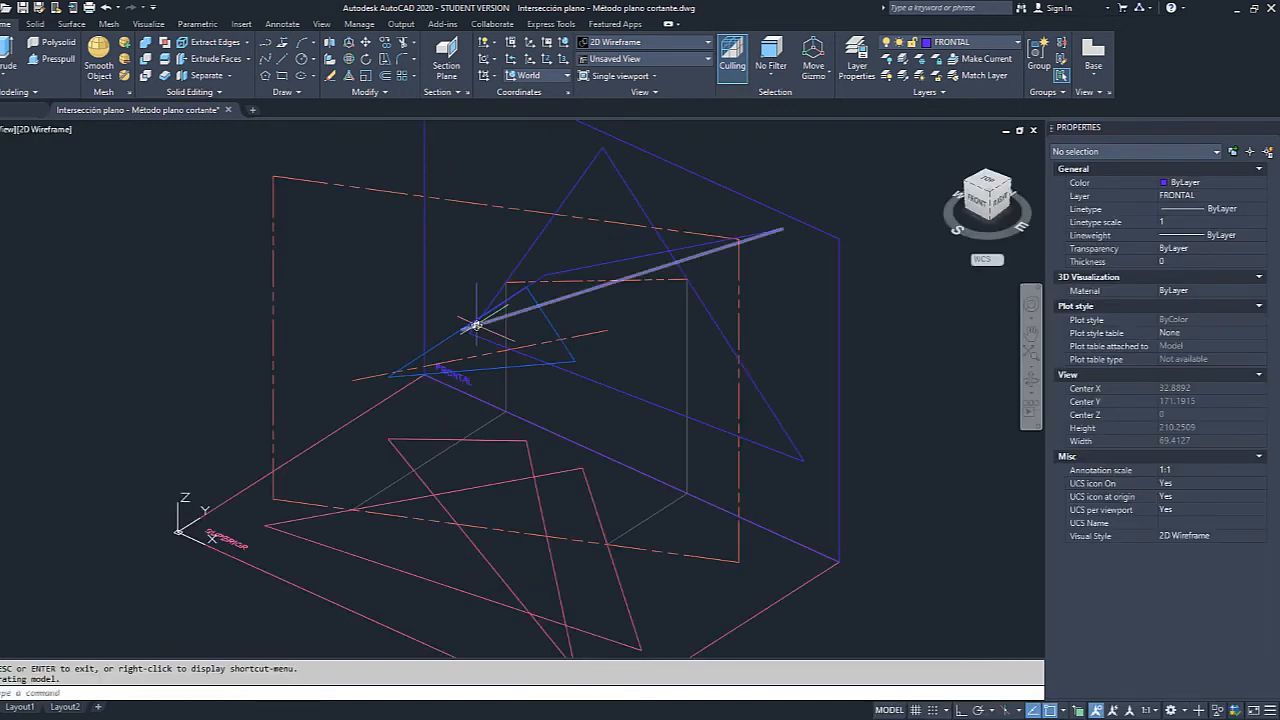
type("l")
key("Return")
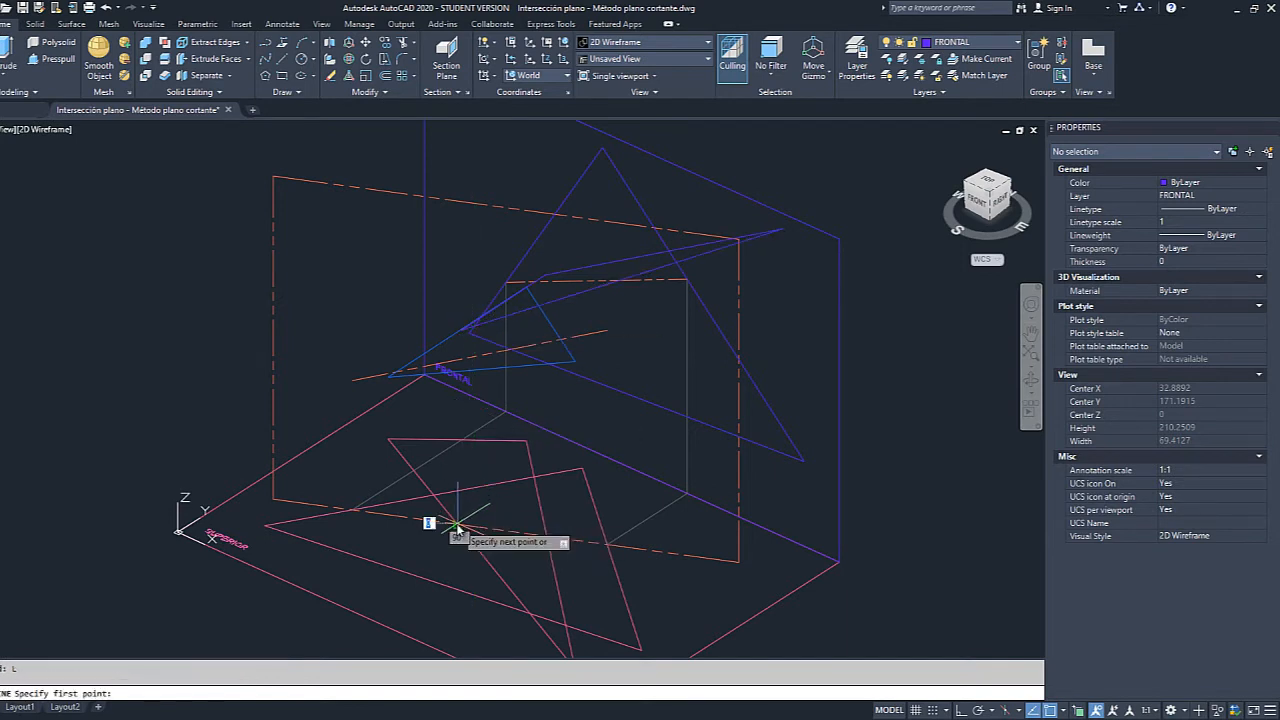
left_click(457, 528)
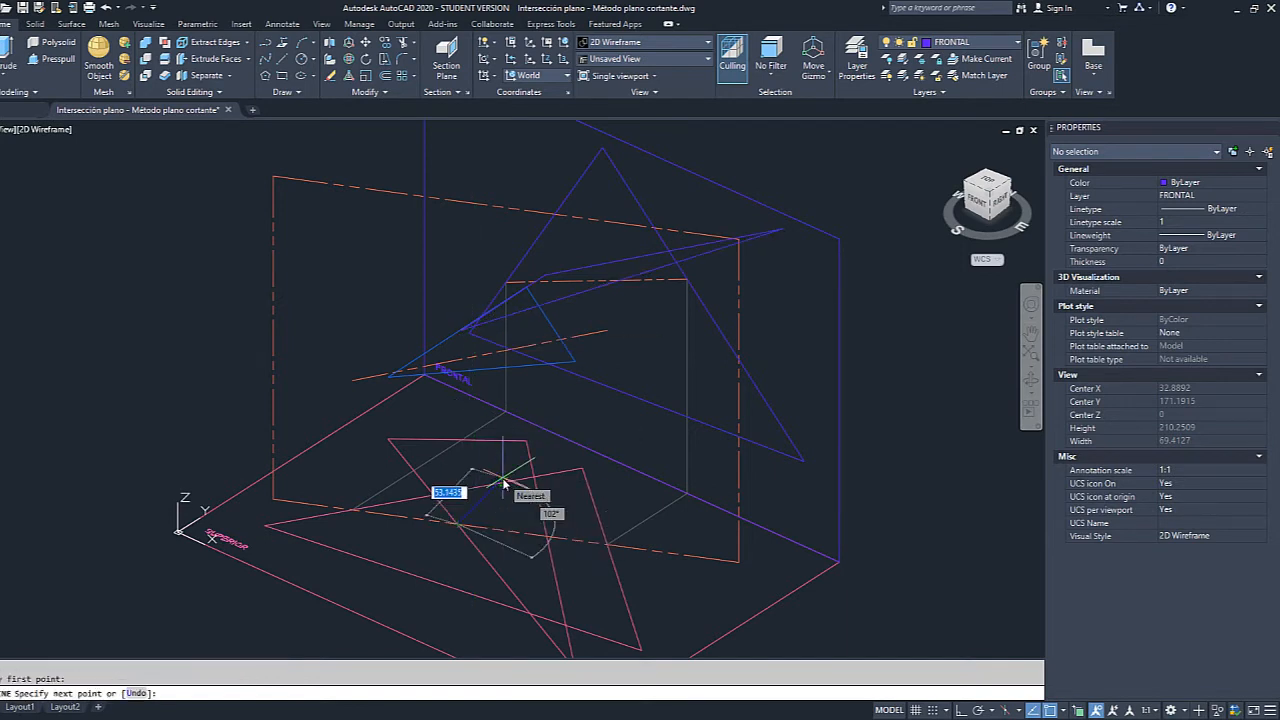
type("per")
key("Return")
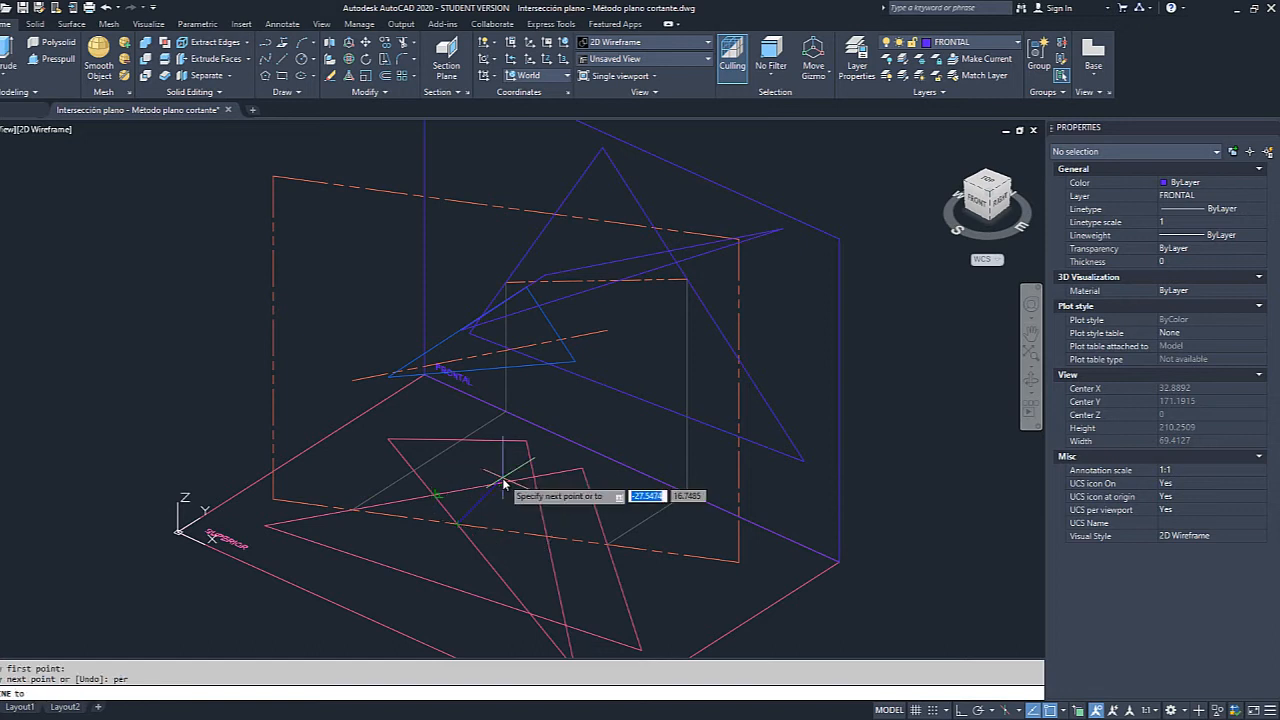
left_click(550, 432)
key("Escape")
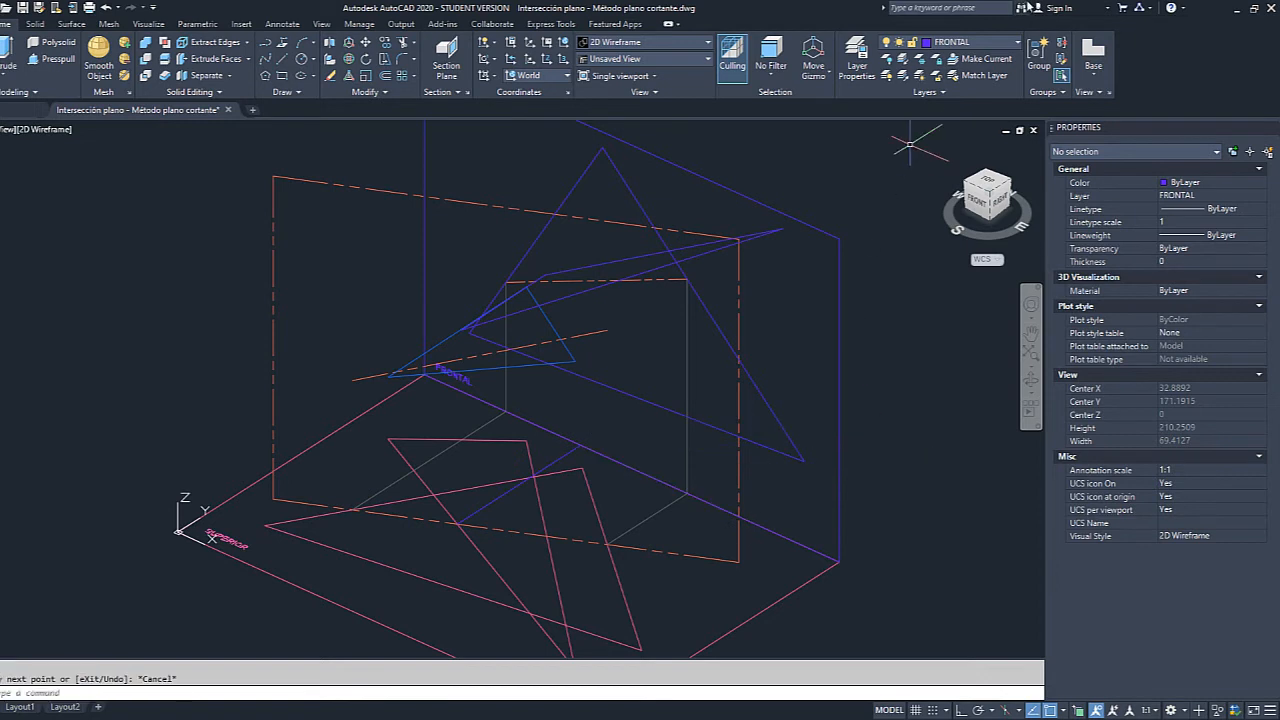
Move the new perpendicular line to the PROYECCIONES layer.
left_click(572, 451)
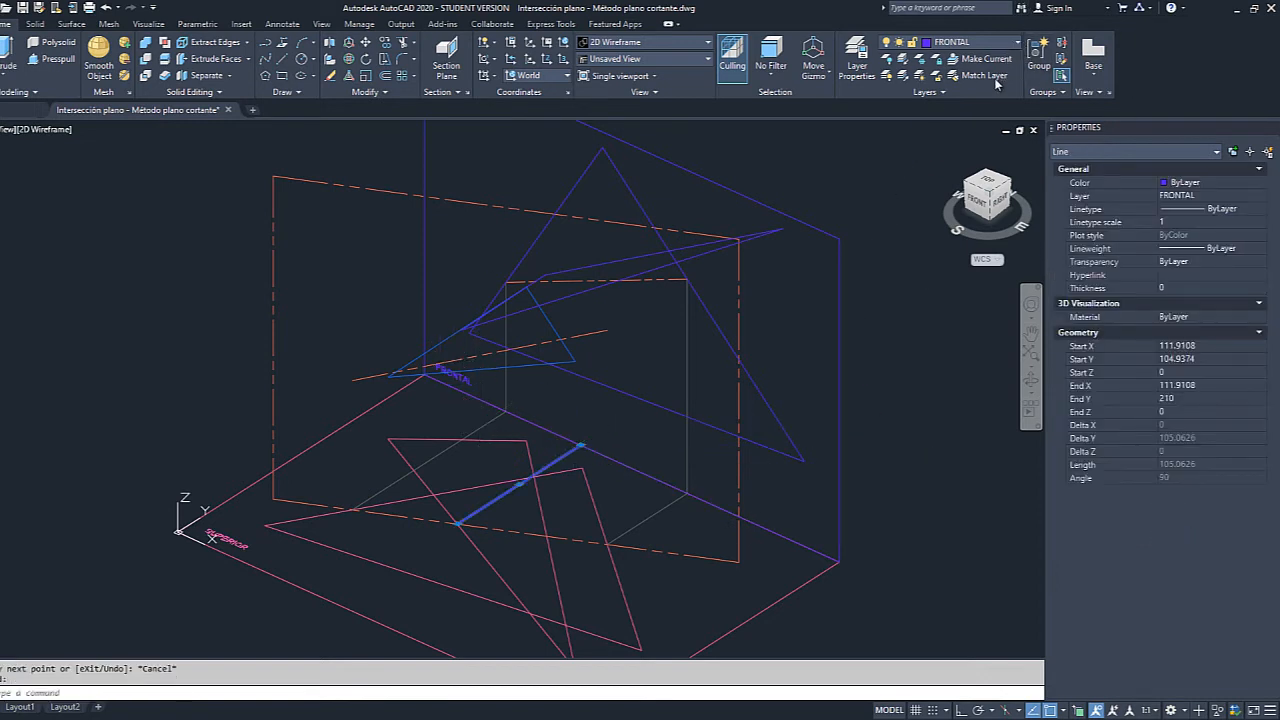
left_click(970, 42)
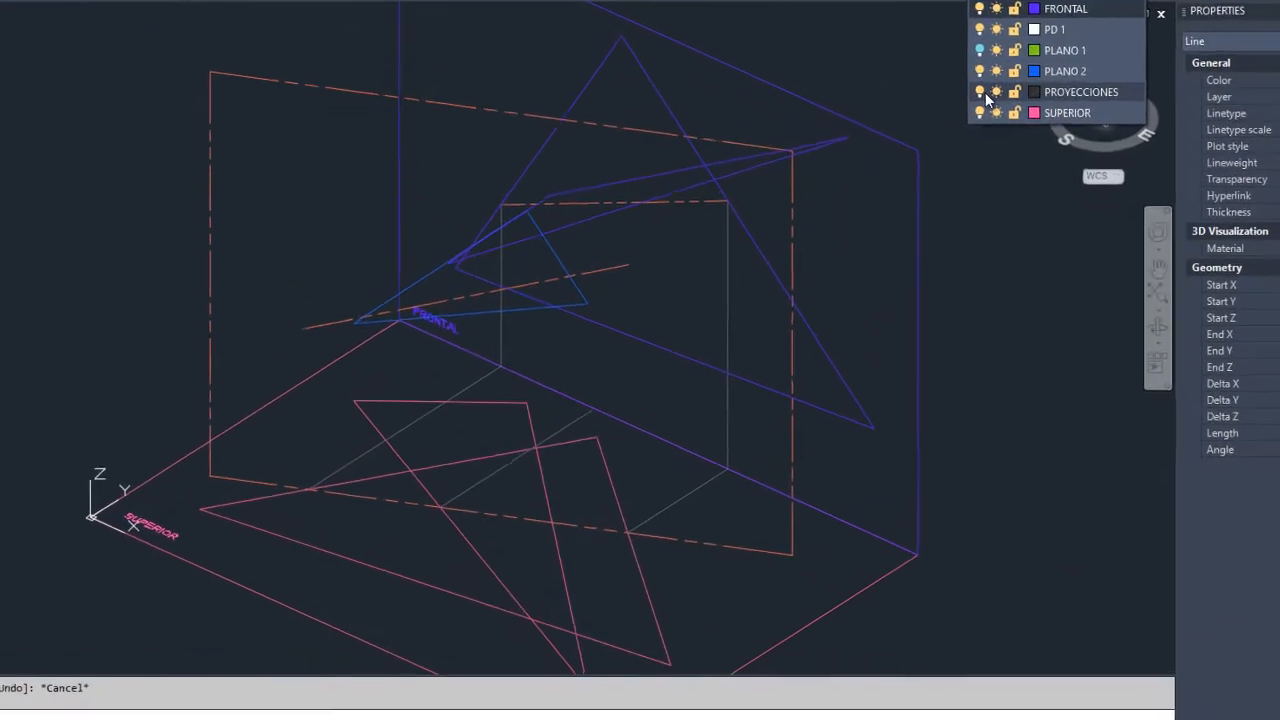
left_click(1070, 94)
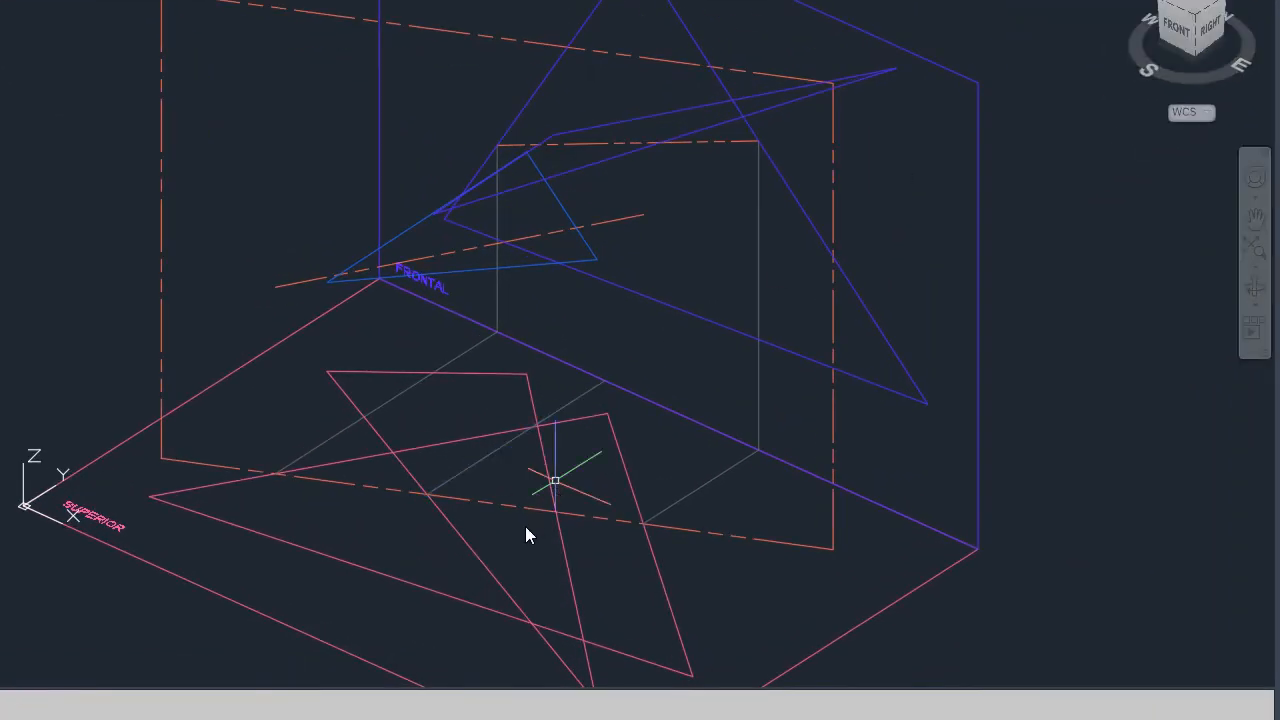
Draw a line on the FRONTAL plane from the projection line's end on the fold line, perpendicular to the FRONTAL plane's upper edge.
scroll(497, 556, "up", 2)
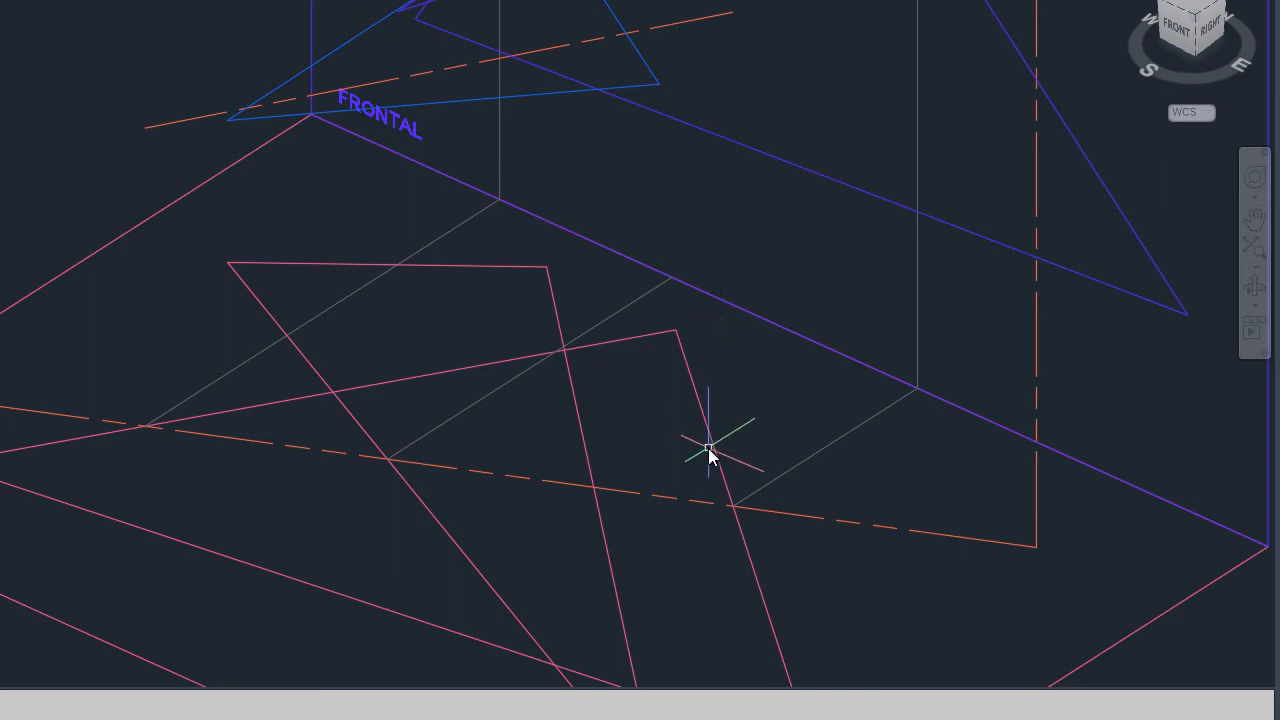
middle_click_drag(649, 390, 603, 445)
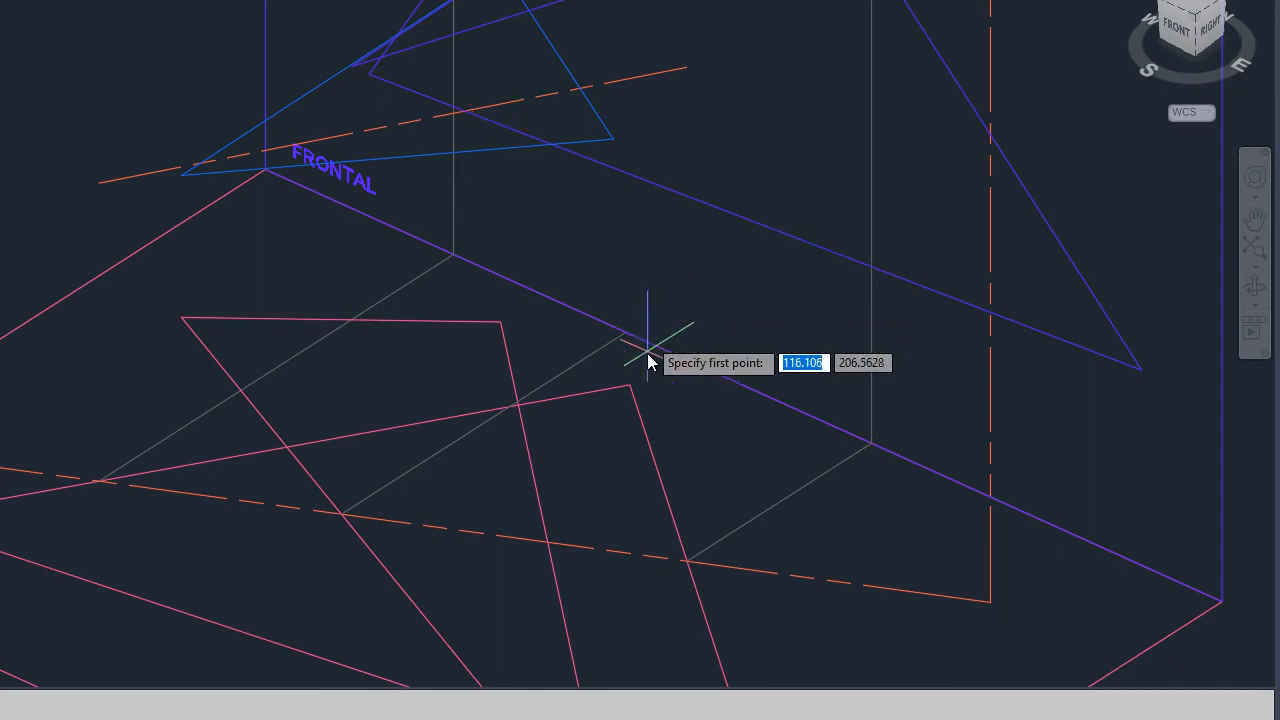
left_click(621, 404)
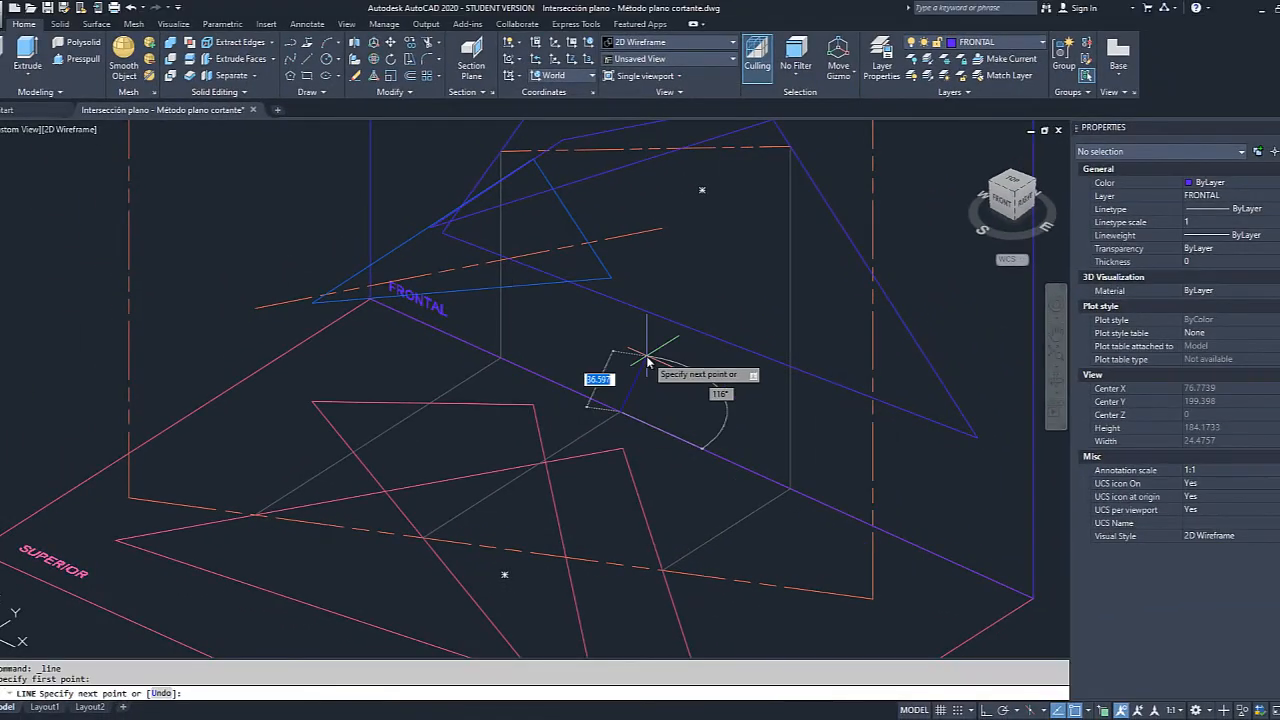
type("per")
key("Return")
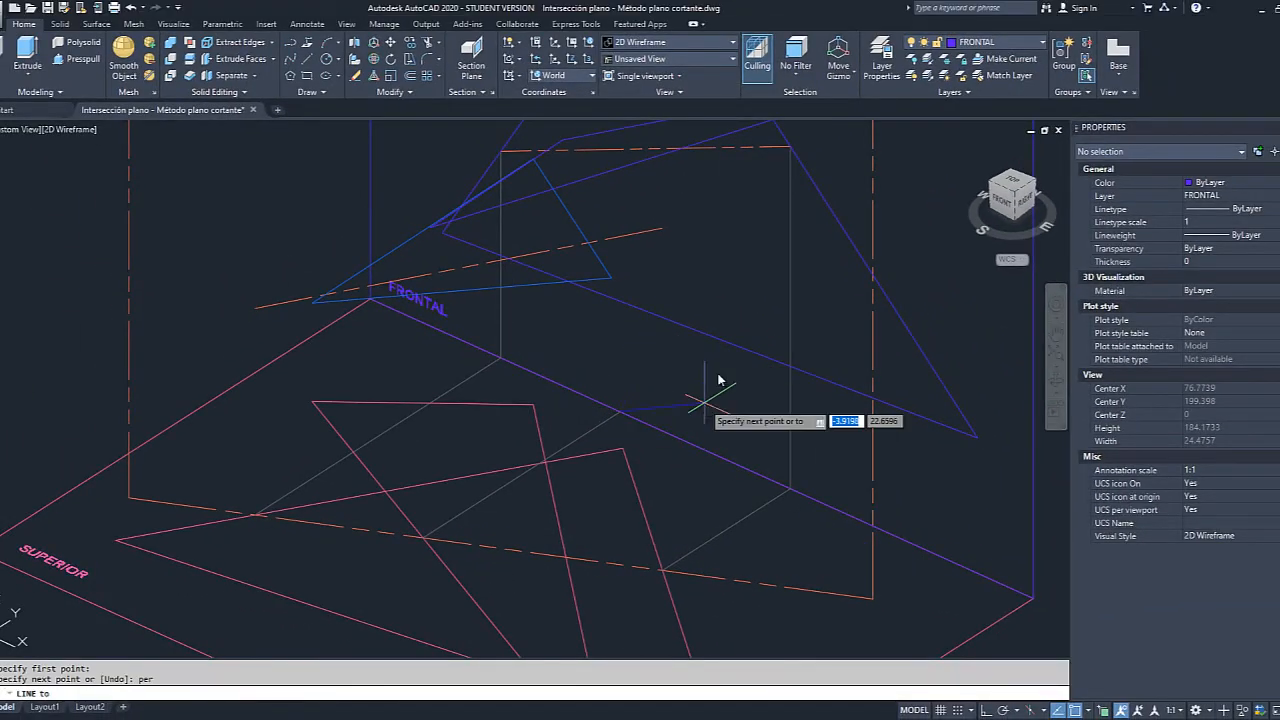
middle_click_drag(711, 266, 667, 462)
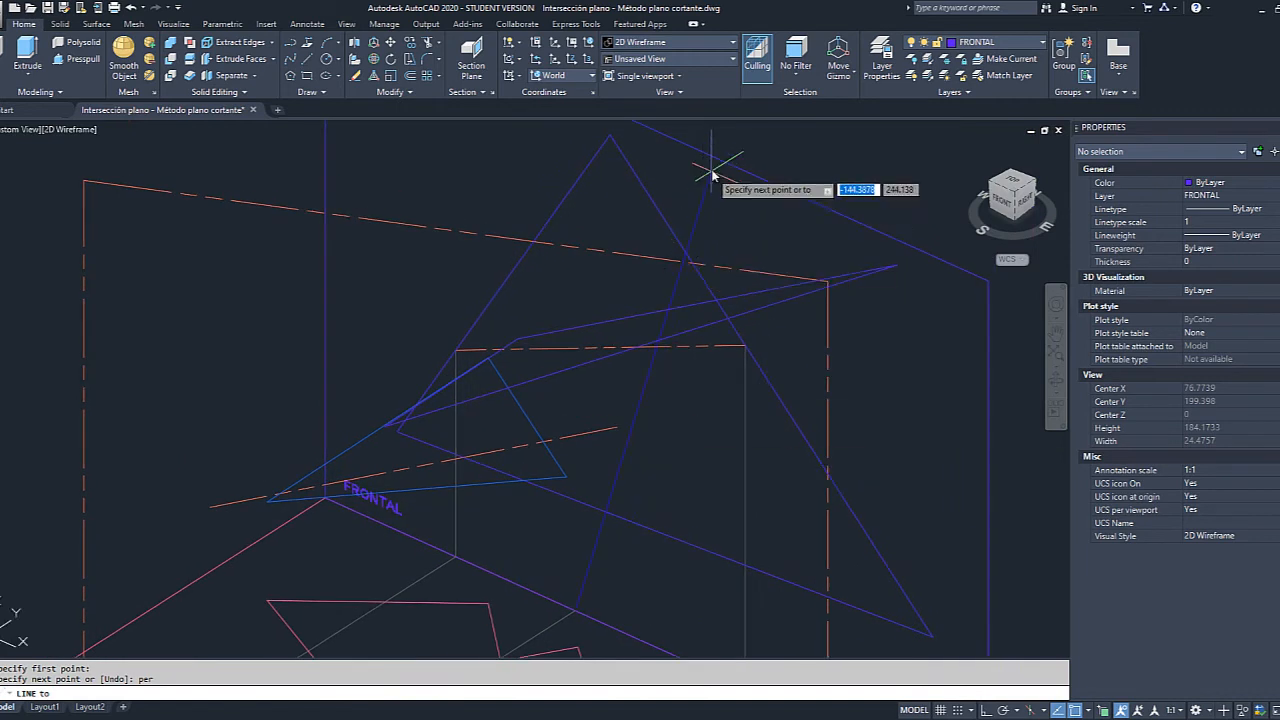
middle_click_drag(715, 162, 729, 286)
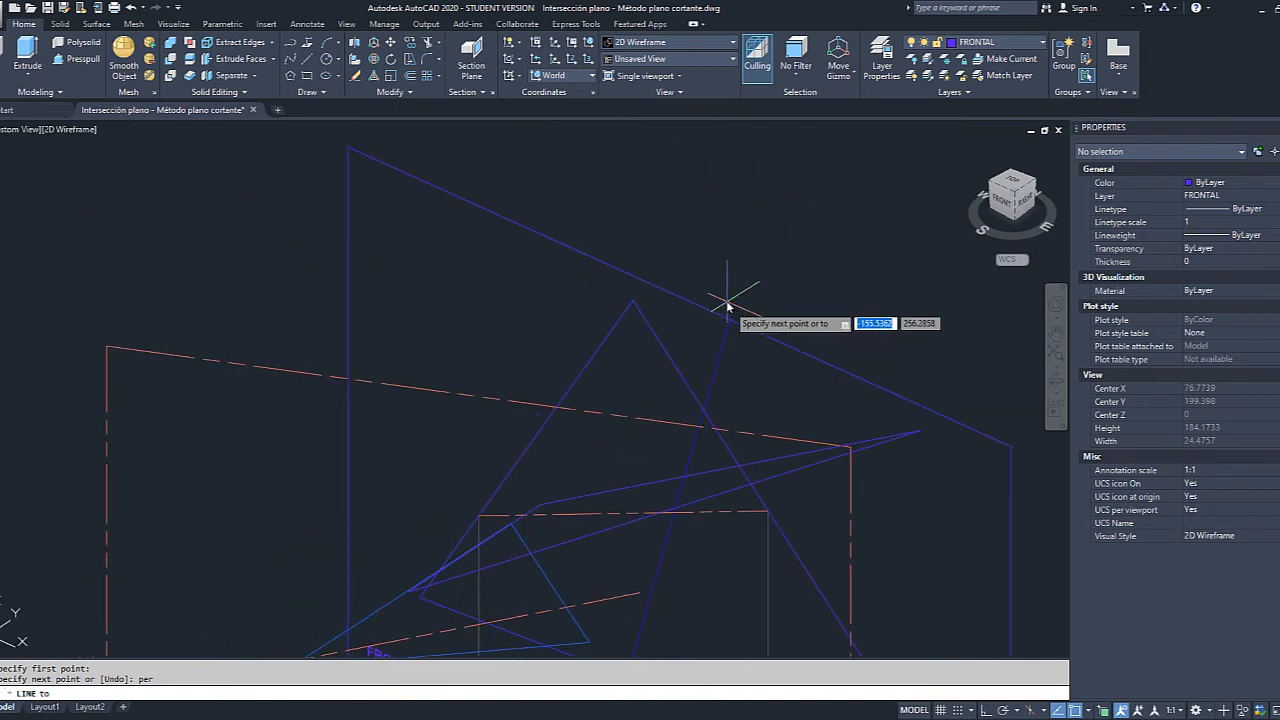
left_click(726, 322)
key("Escape")
scroll(700, 444, "down", 1)
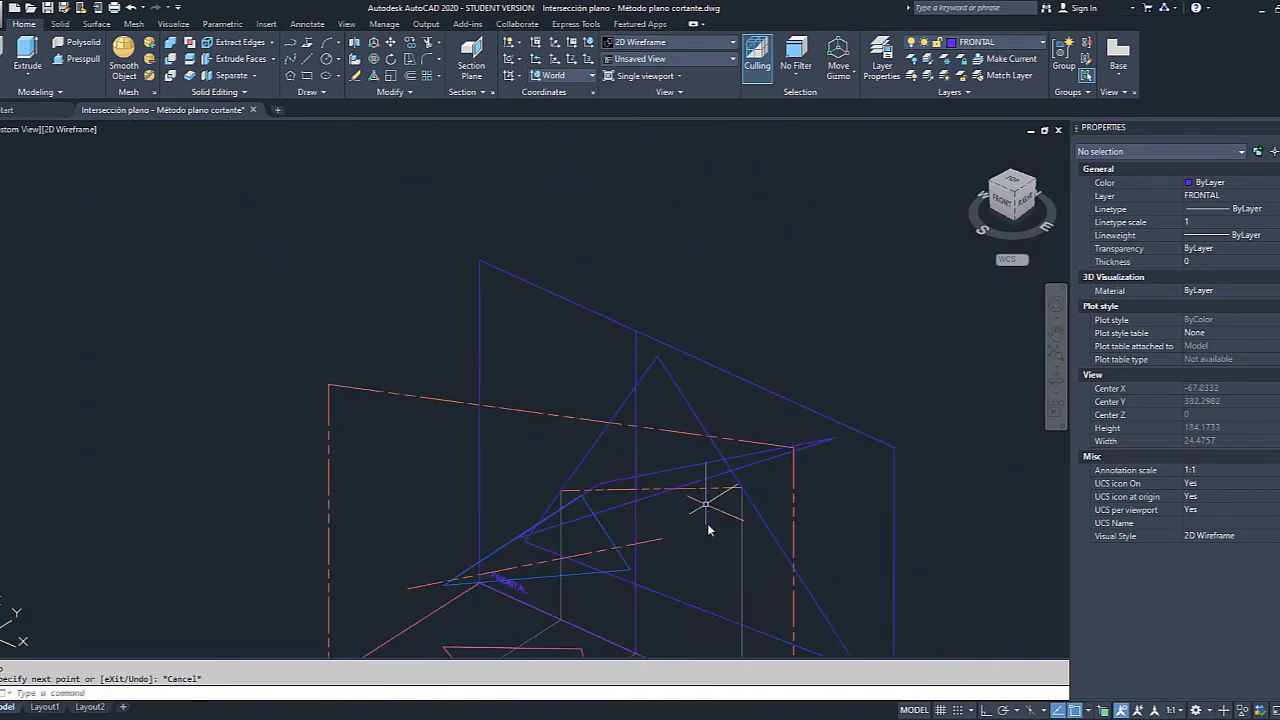
Move the vertical projection line on the frontal plane to the PROYECCIONES layer.
mouse_move(708, 537)
middle_mouse_down()
mouse_move(670, 265)
mouse_move(666, 276)
middle_mouse_up()
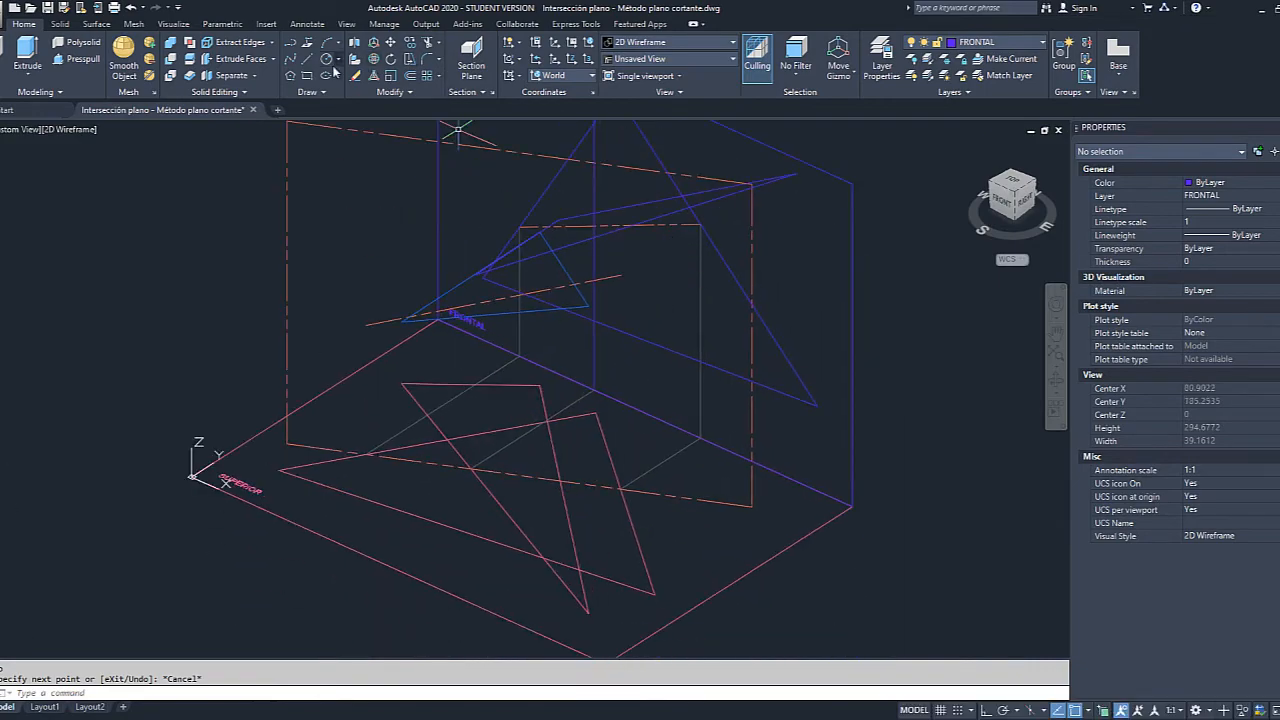
left_click(592, 340)
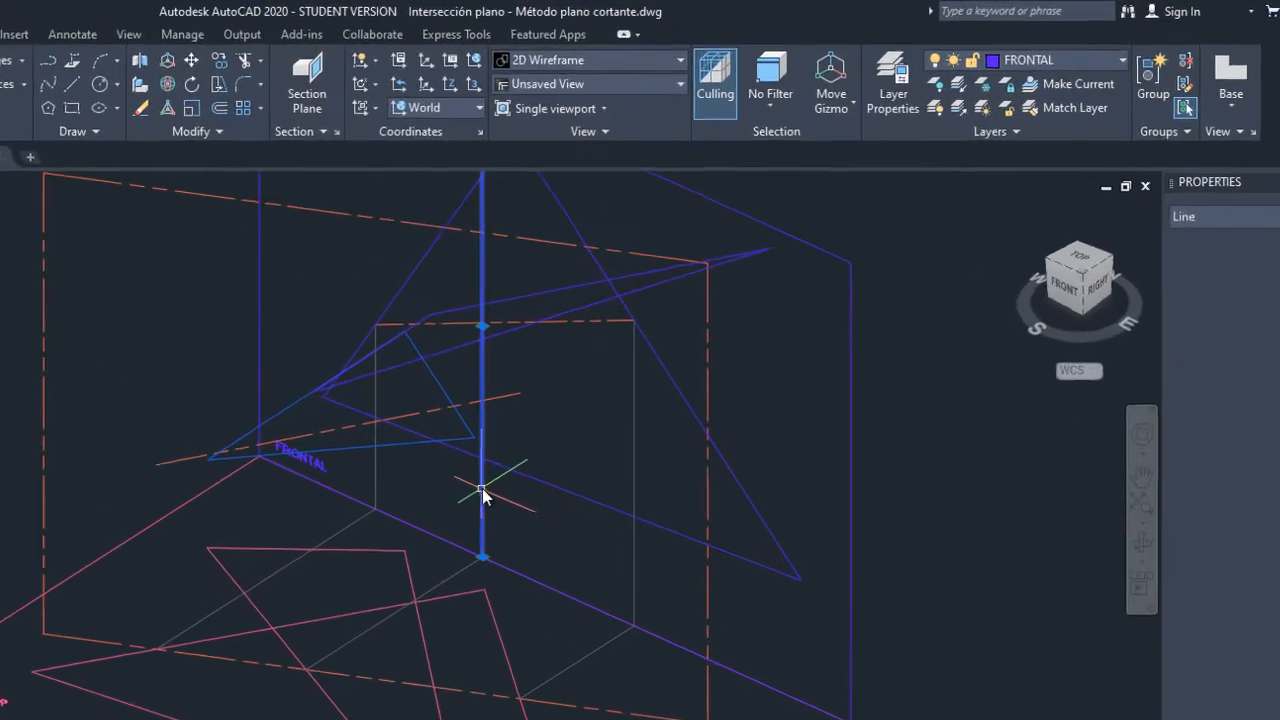
left_click(1070, 61)
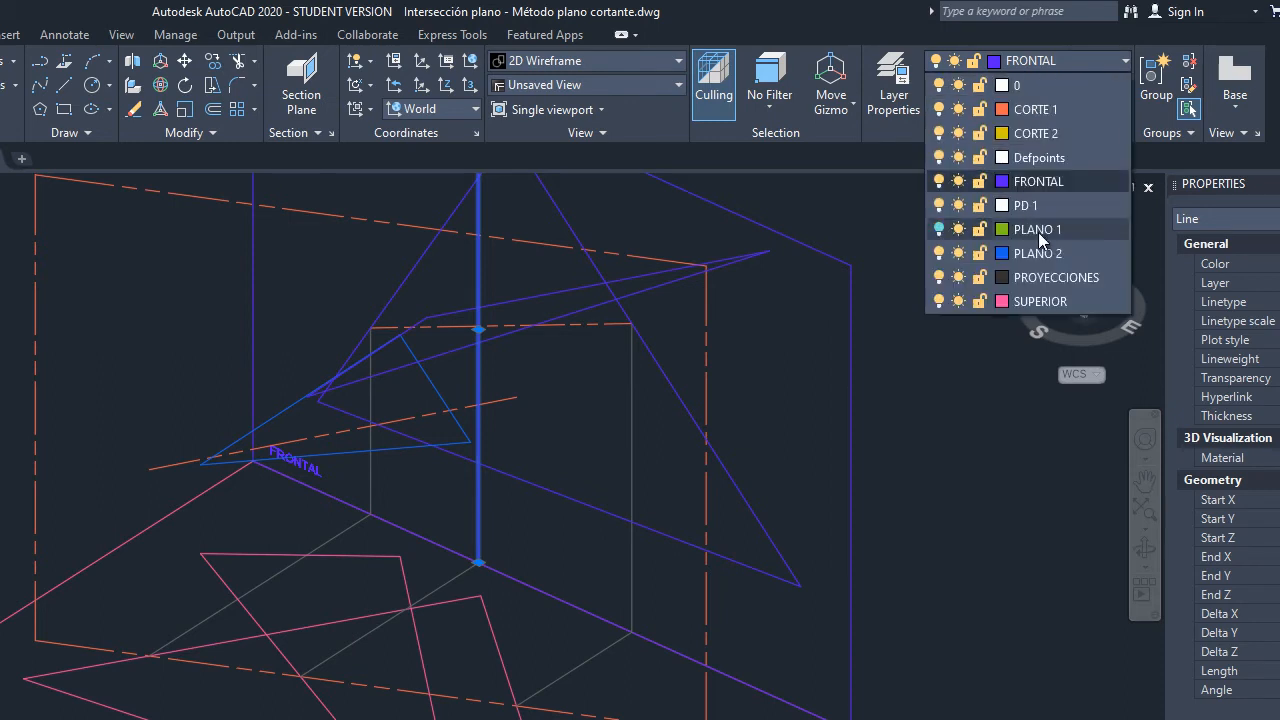
left_click(1040, 277)
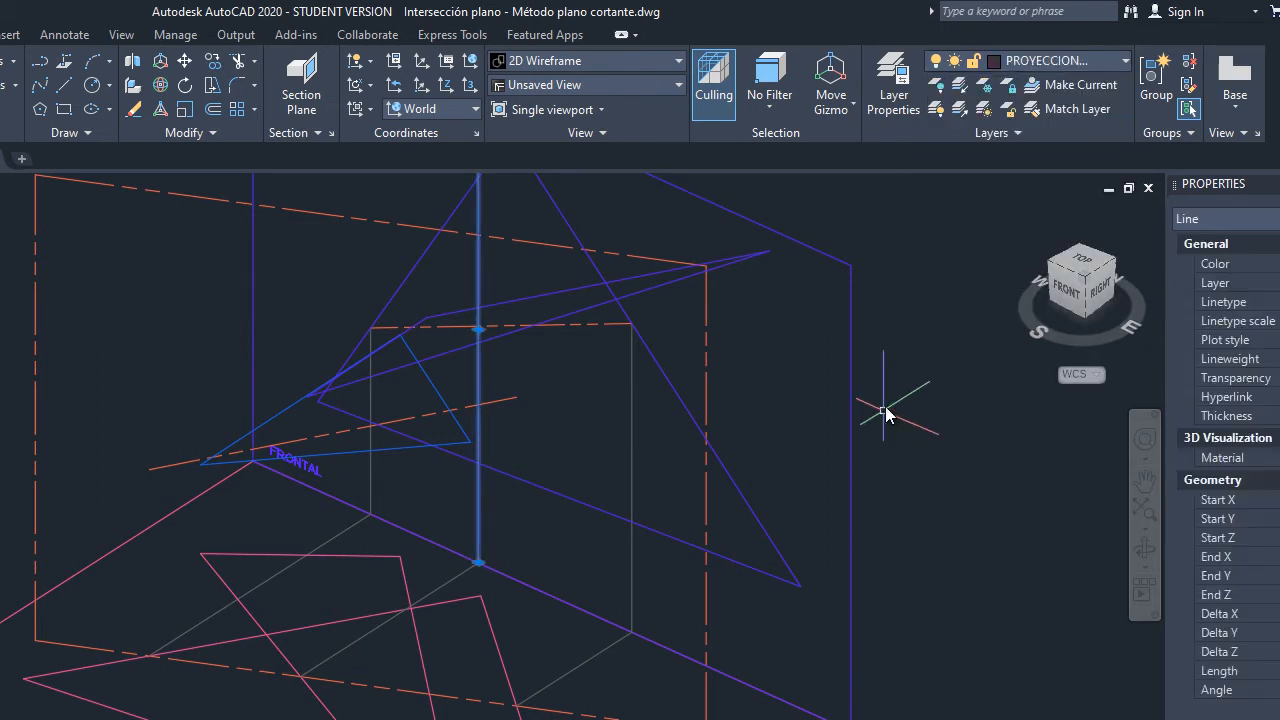
key("Escape")
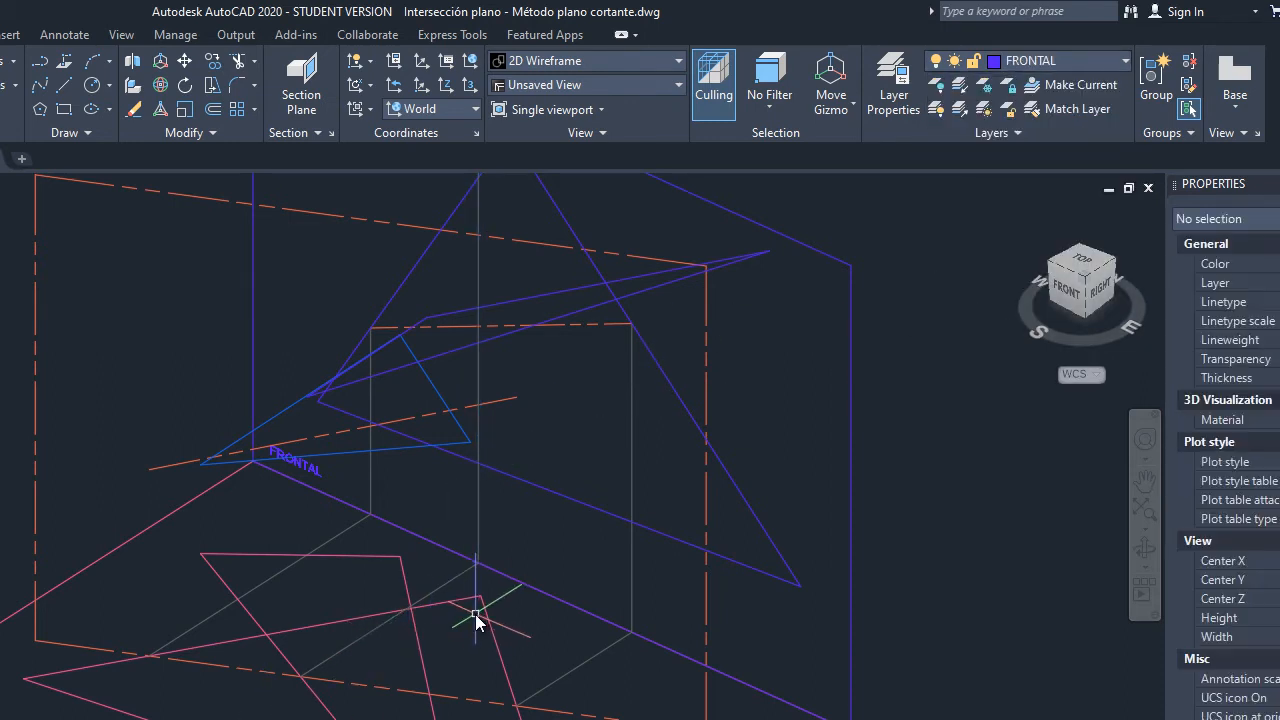
On the PROYECCIONES layer, start a line where the cutting plane crosses the superior triangle's edge and run it perpendicular to the frontal plane's base.
left_click(1128, 61)
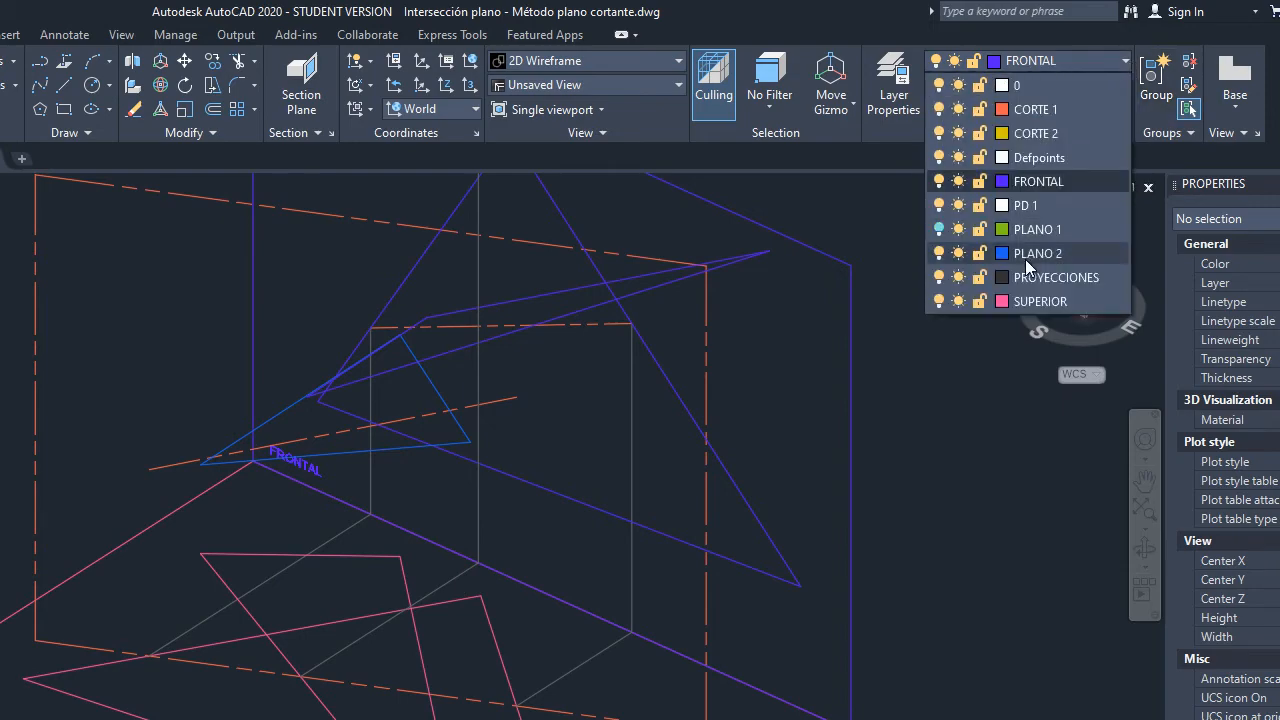
left_click(1031, 273)
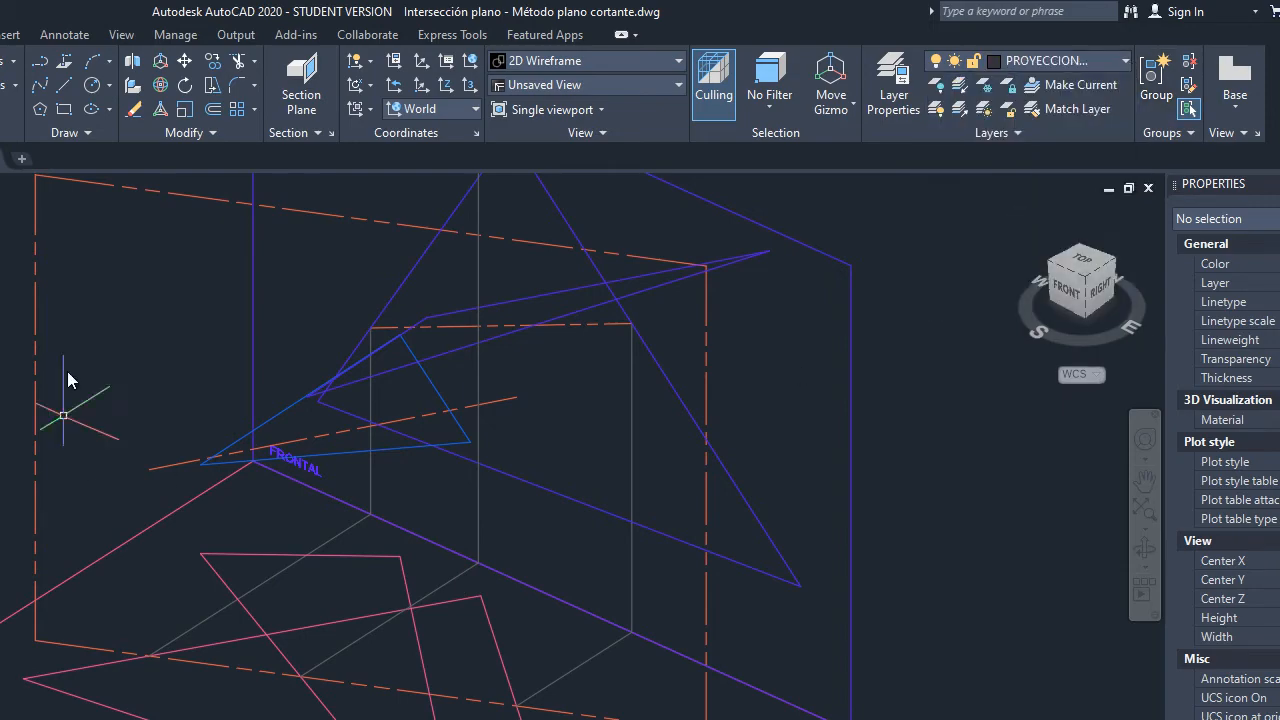
left_click(63, 84)
scroll(425, 700, "up", 3)
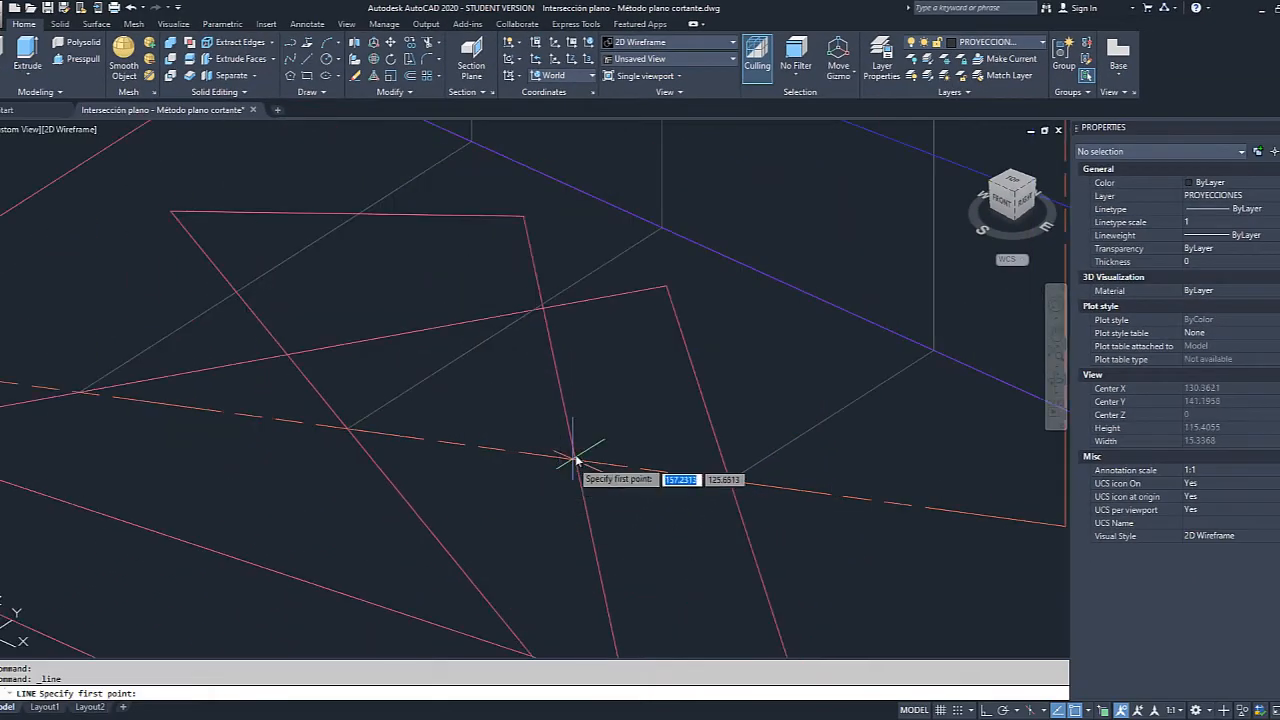
left_click(576, 460)
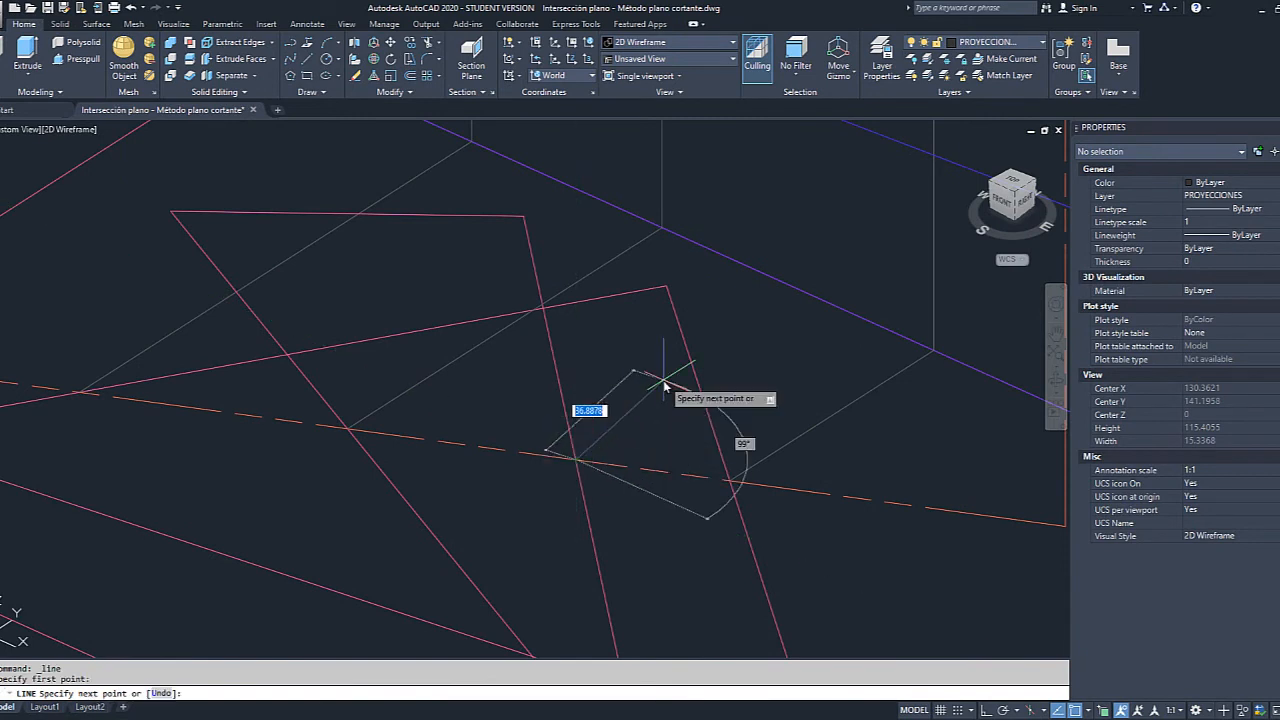
type("per")
key("Return")
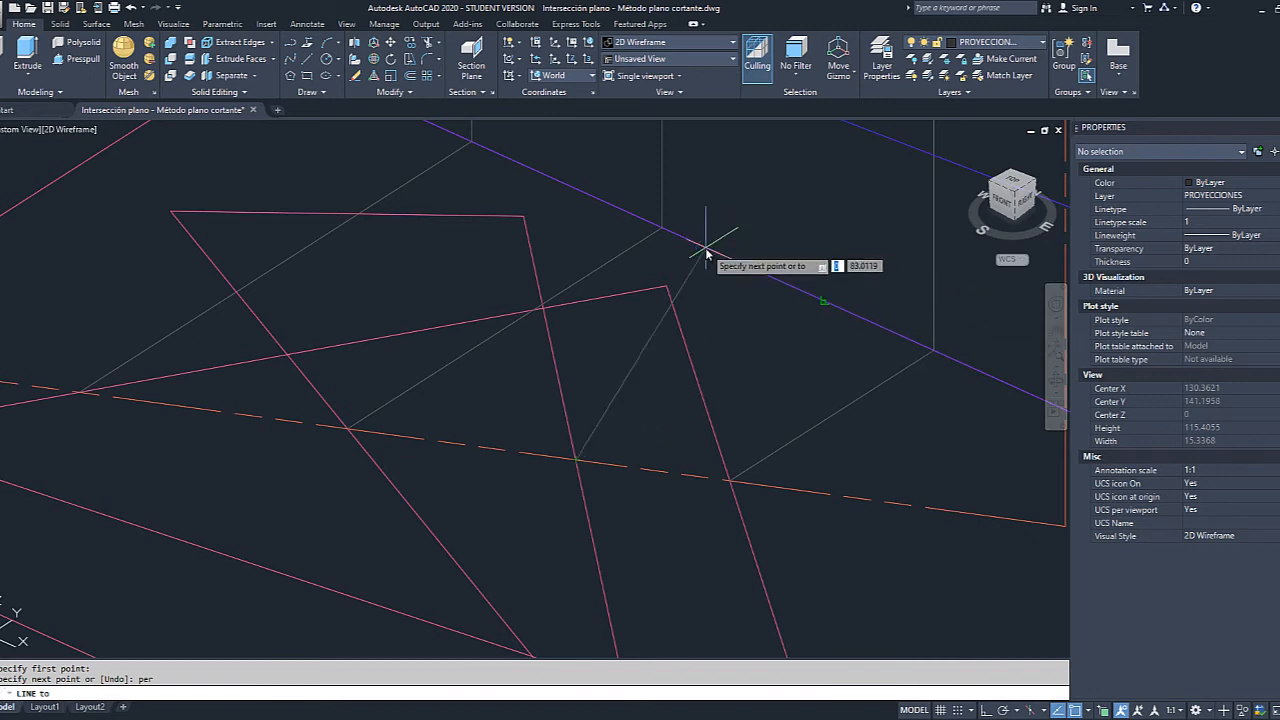
left_click(890, 335)
Continue the projection line up the frontal plane, perpendicular to its upper edge, and end the line.
scroll(744, 396, "down", 5)
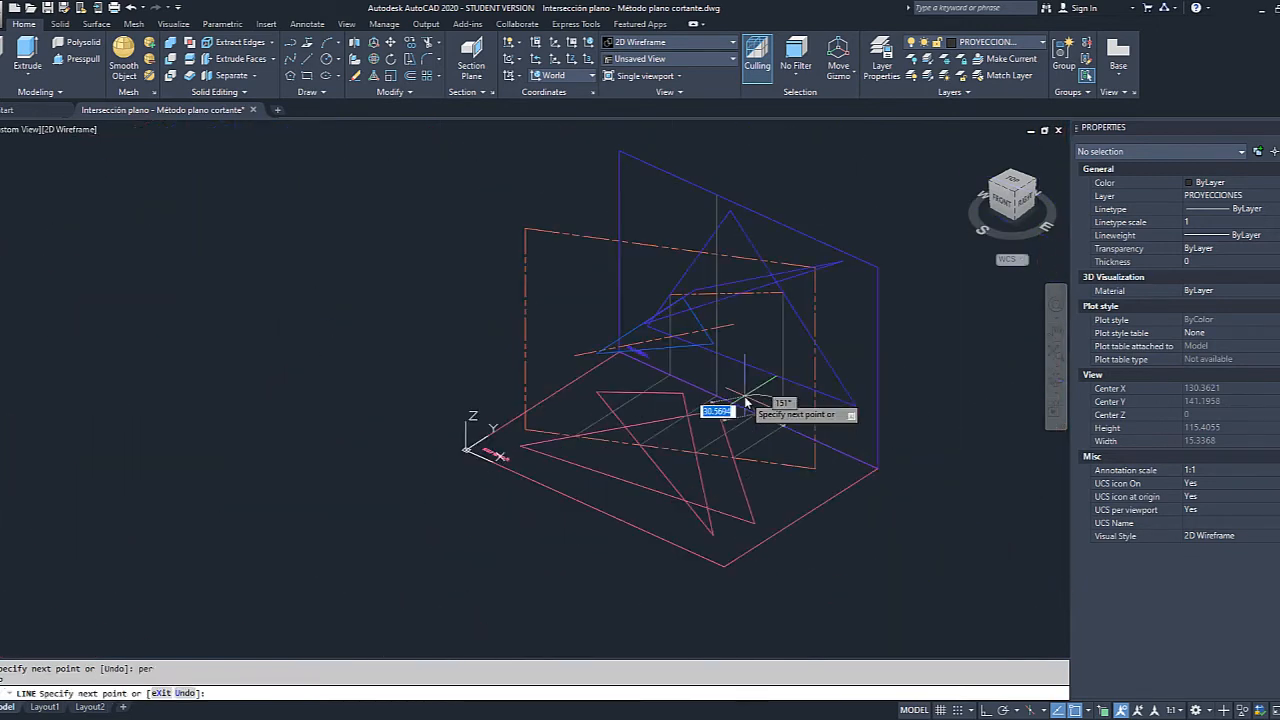
scroll(744, 400, "up", 4)
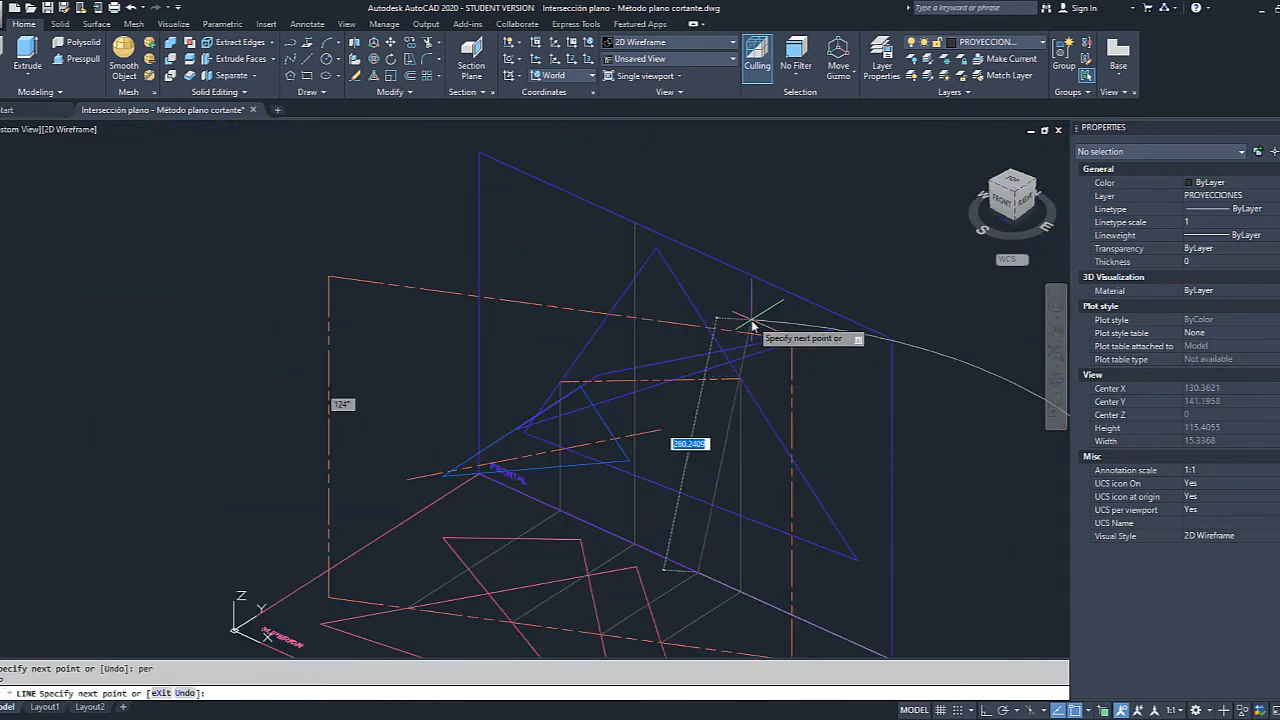
type("per")
key("Return")
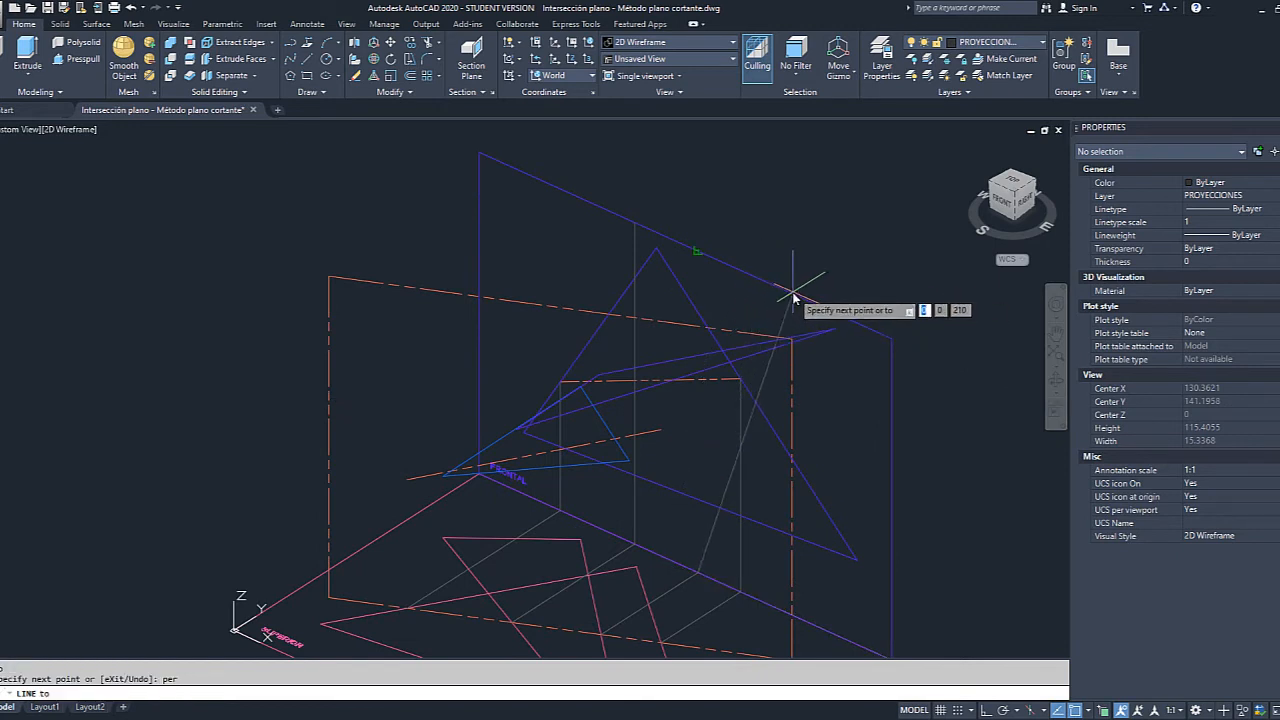
left_click(793, 297)
key("Escape")
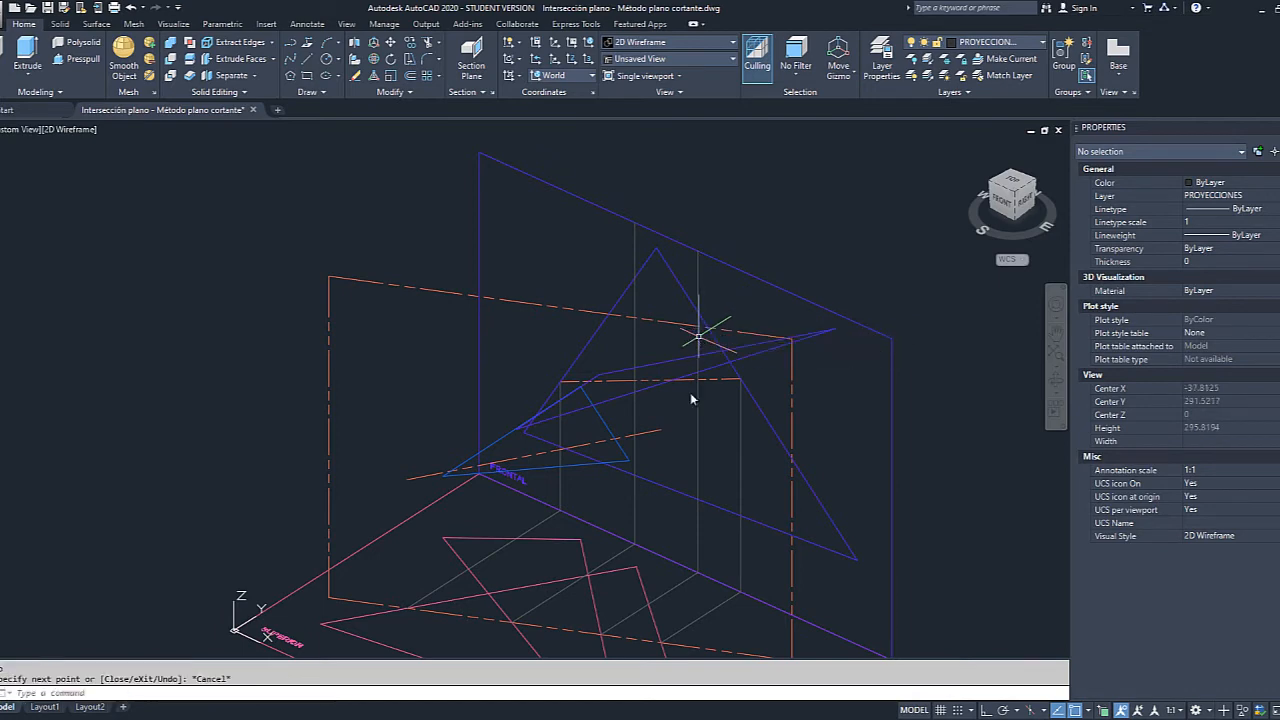
Examine from several angles how the cutting-plane intersections project from the superior triangles onto the frontal plane.
scroll(666, 500, "up", 2)
scroll(666, 500, "down", 2)
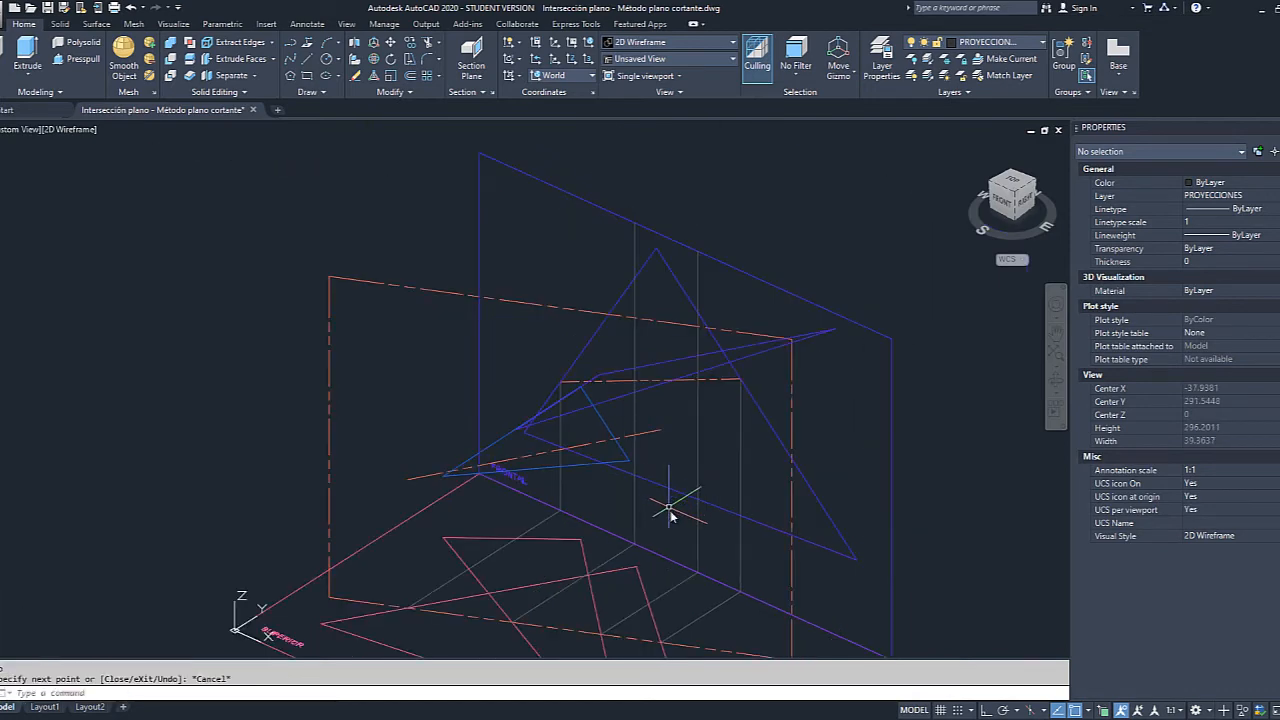
scroll(675, 558, "up", 2)
middle_click_drag(689, 555, 719, 401)
scroll(668, 486, "down", 2)
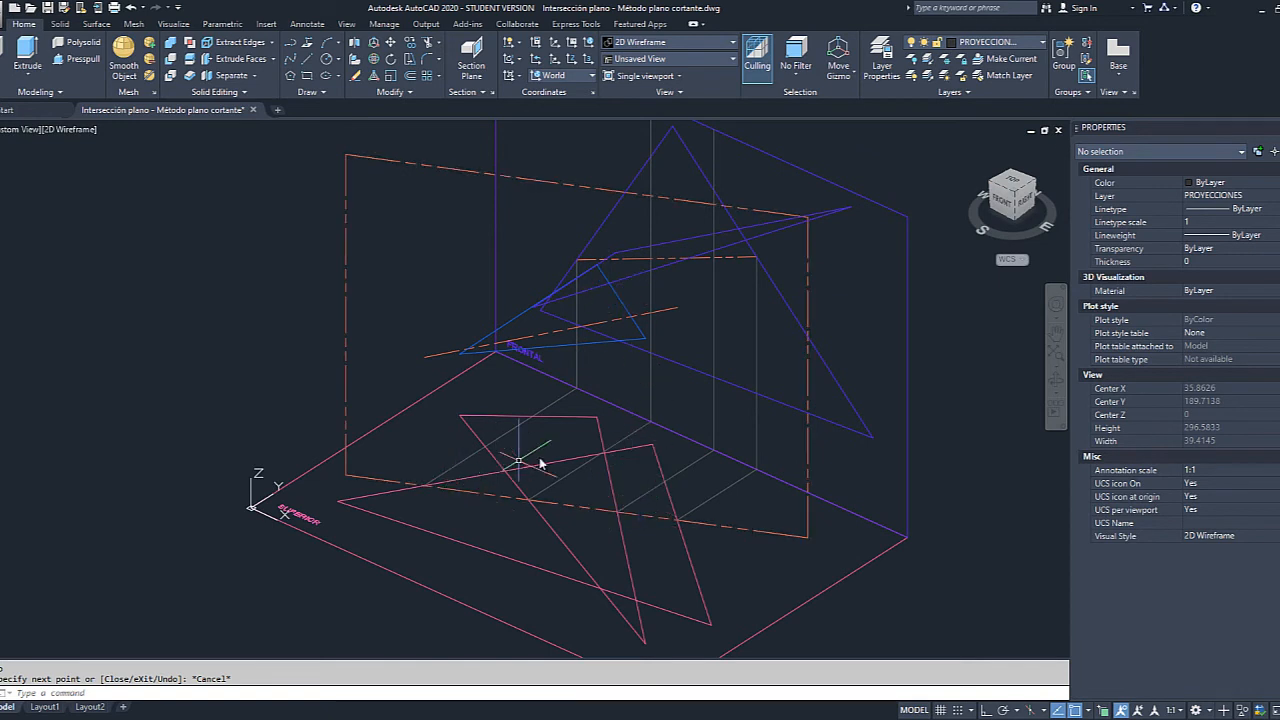
scroll(570, 347, "up", 2)
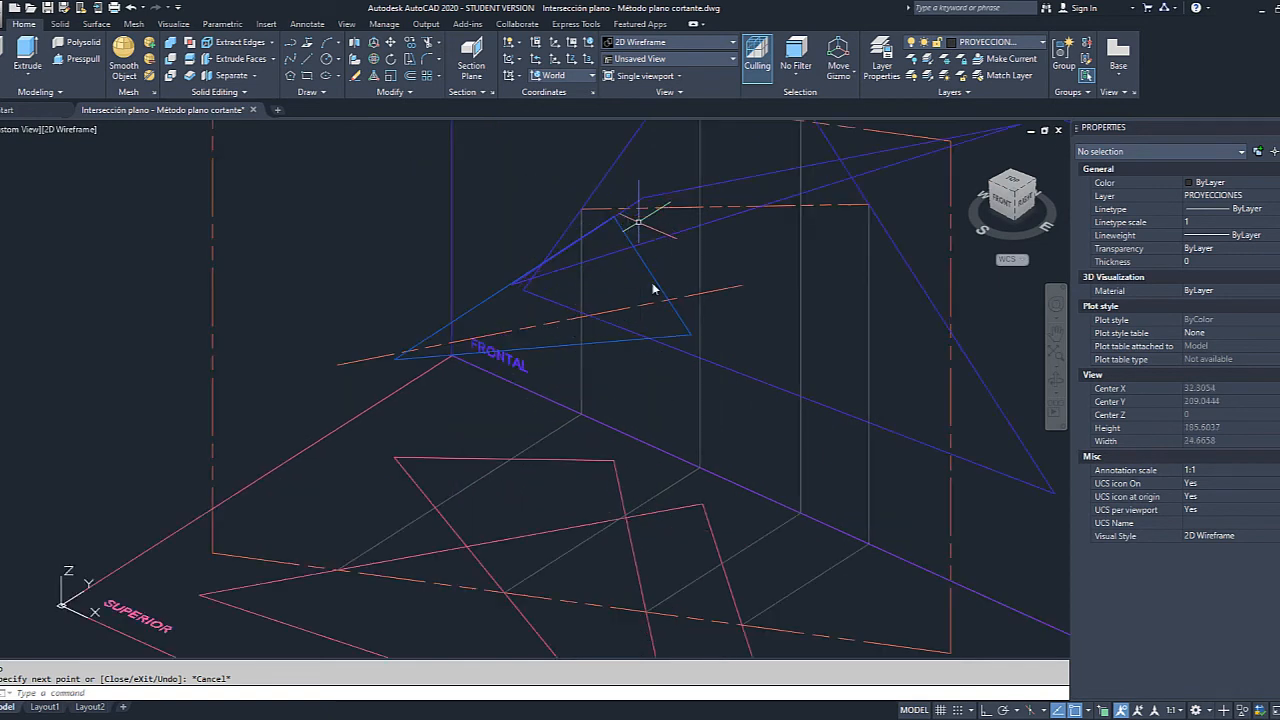
left_click(1056, 380)
left_click_drag(680, 328, 676, 363)
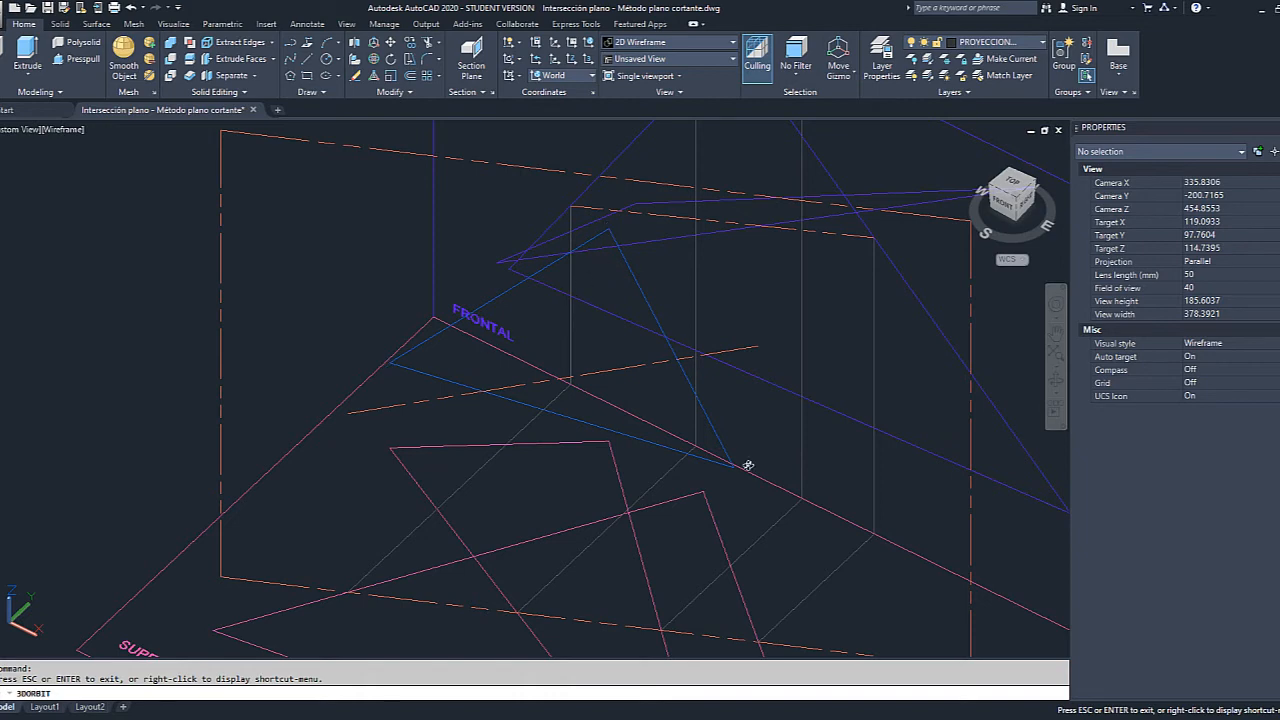
middle_click_drag(726, 539, 668, 290)
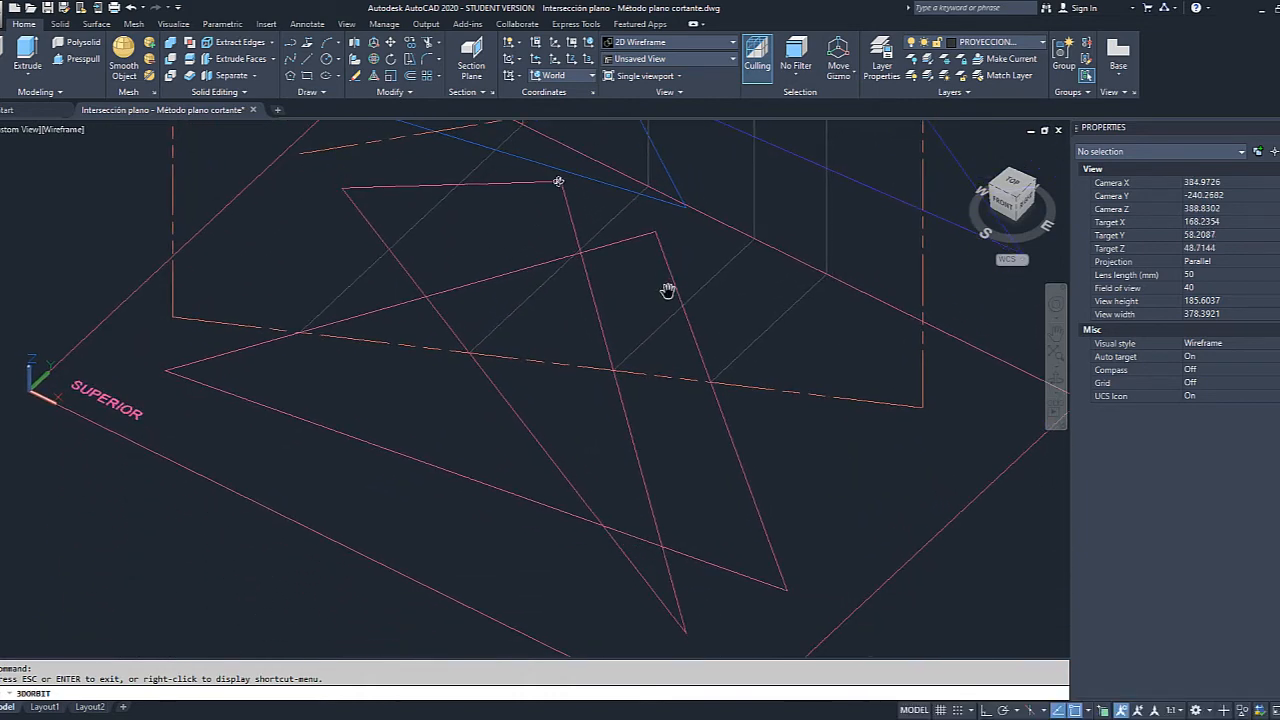
left_click_drag(788, 228, 552, 355)
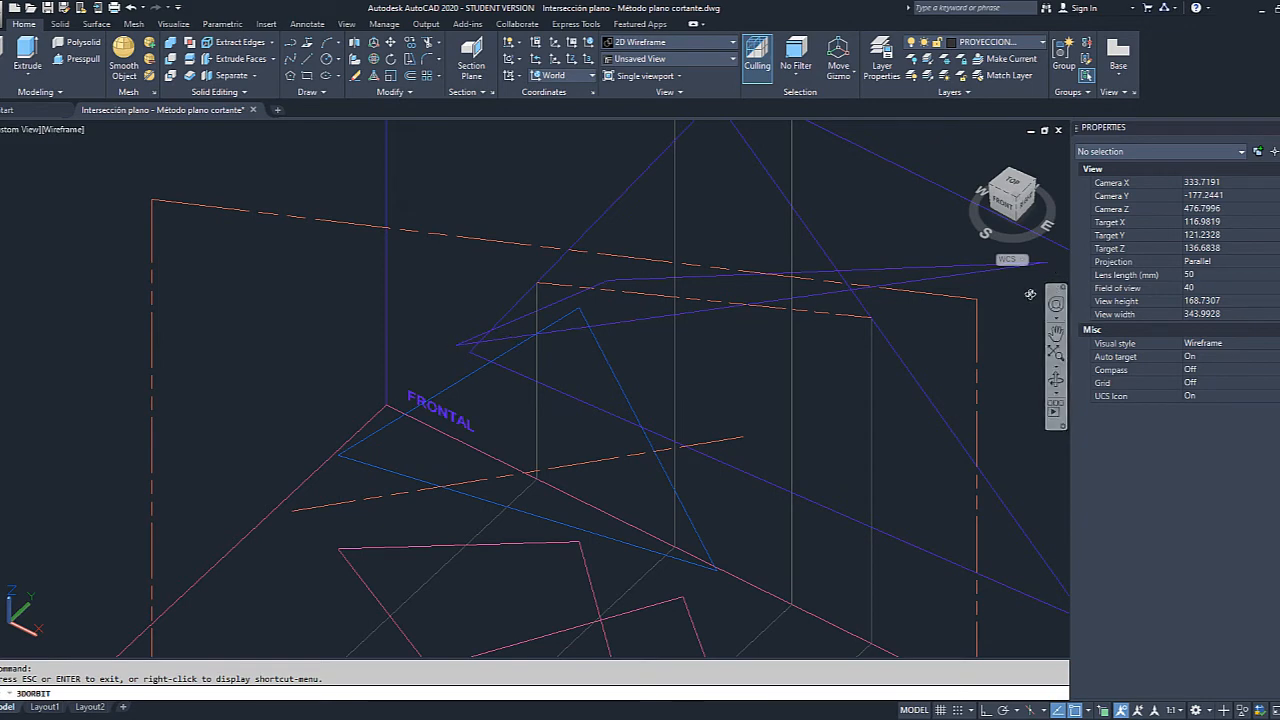
middle_click_drag(677, 500, 676, 368)
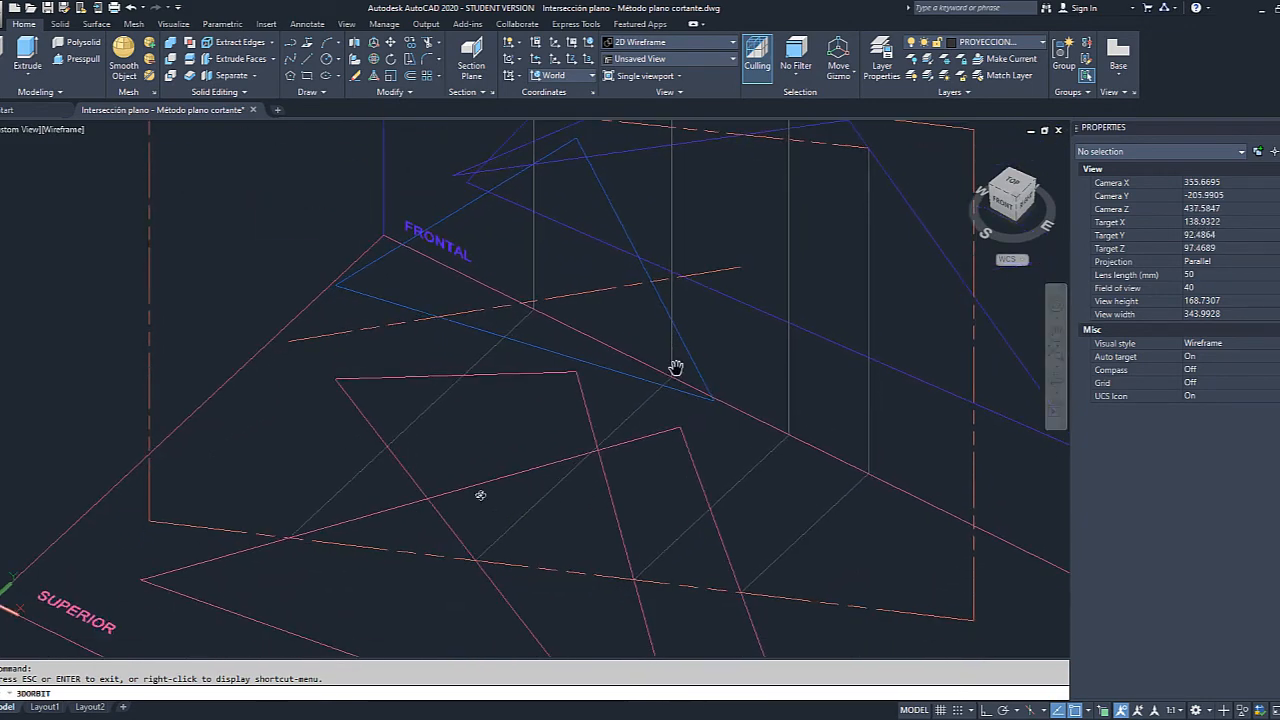
middle_click_drag(533, 478, 532, 388)
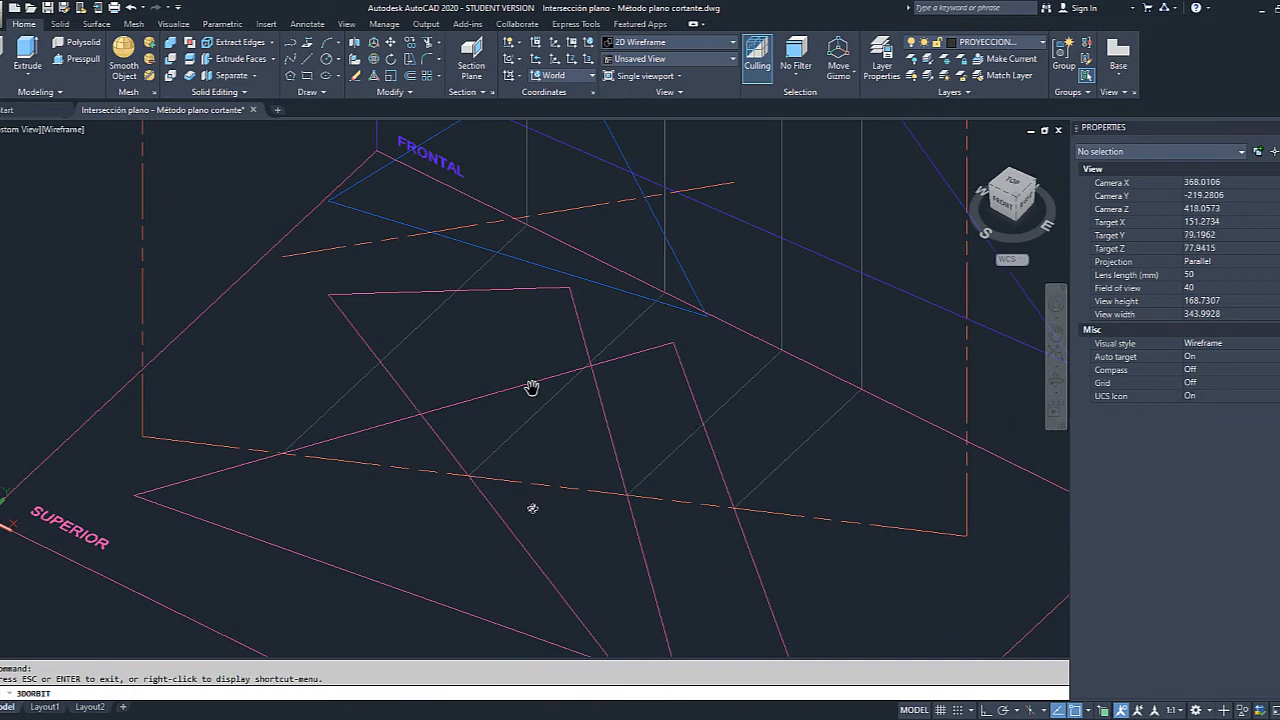
mouse_move(538, 498)
middle_mouse_down()
mouse_move(529, 418)
mouse_move(634, 418)
middle_mouse_up()
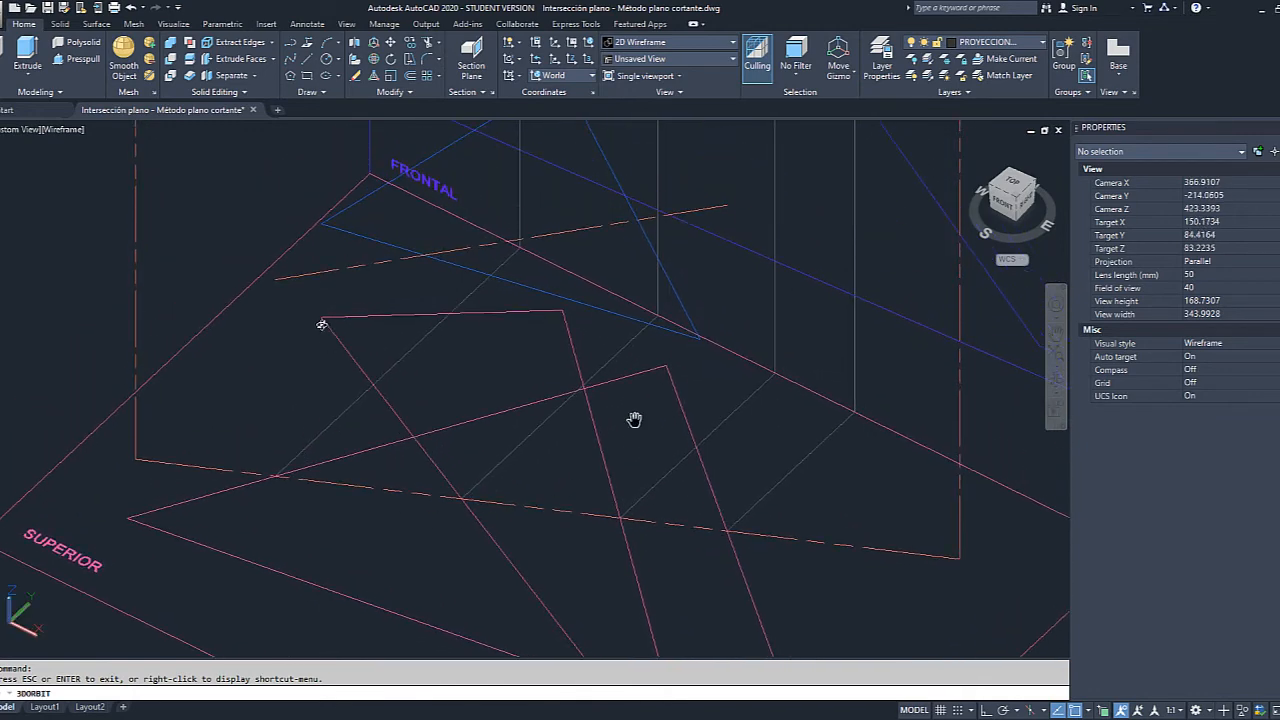
middle_click_drag(536, 579, 500, 355)
middle_click_drag(764, 153, 779, 505)
middle_click_drag(790, 394, 671, 631)
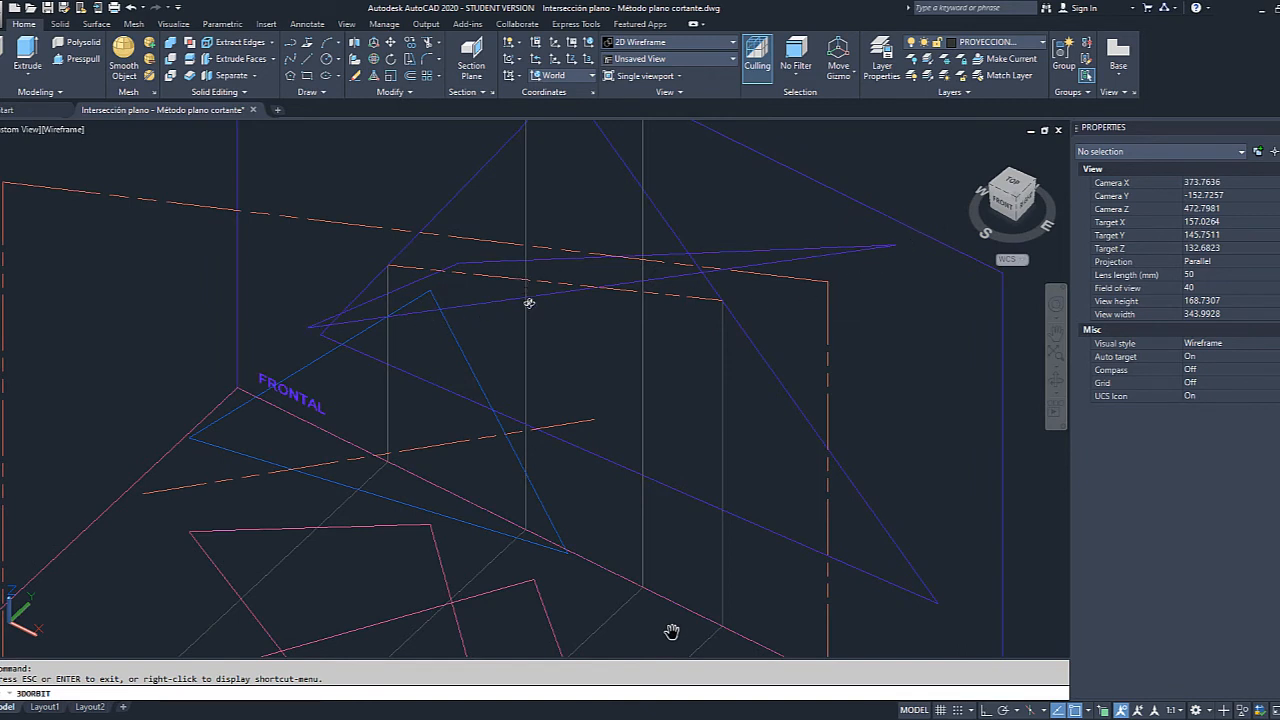
key("Escape")
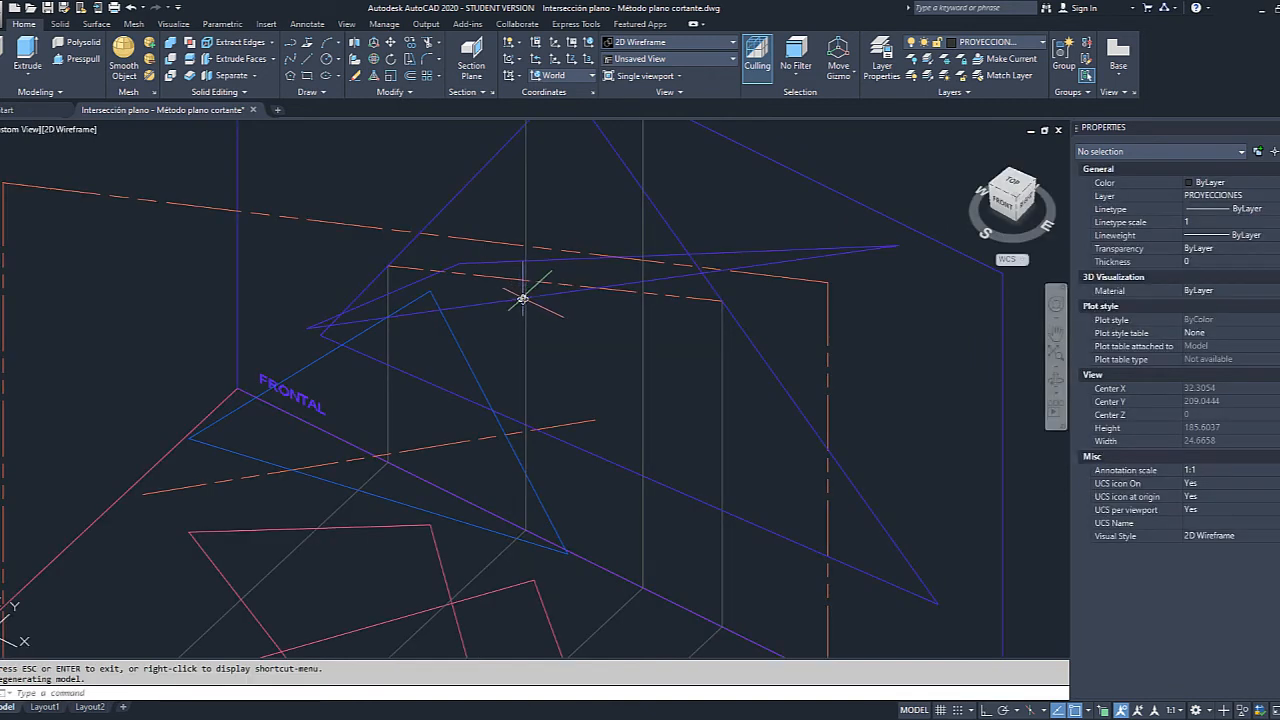
Align the UCS with the frontal plane, placing the origin at its base corner, X along its base and Y up its side.
mouse_move(525, 296)
type("ucs")
key("Return")
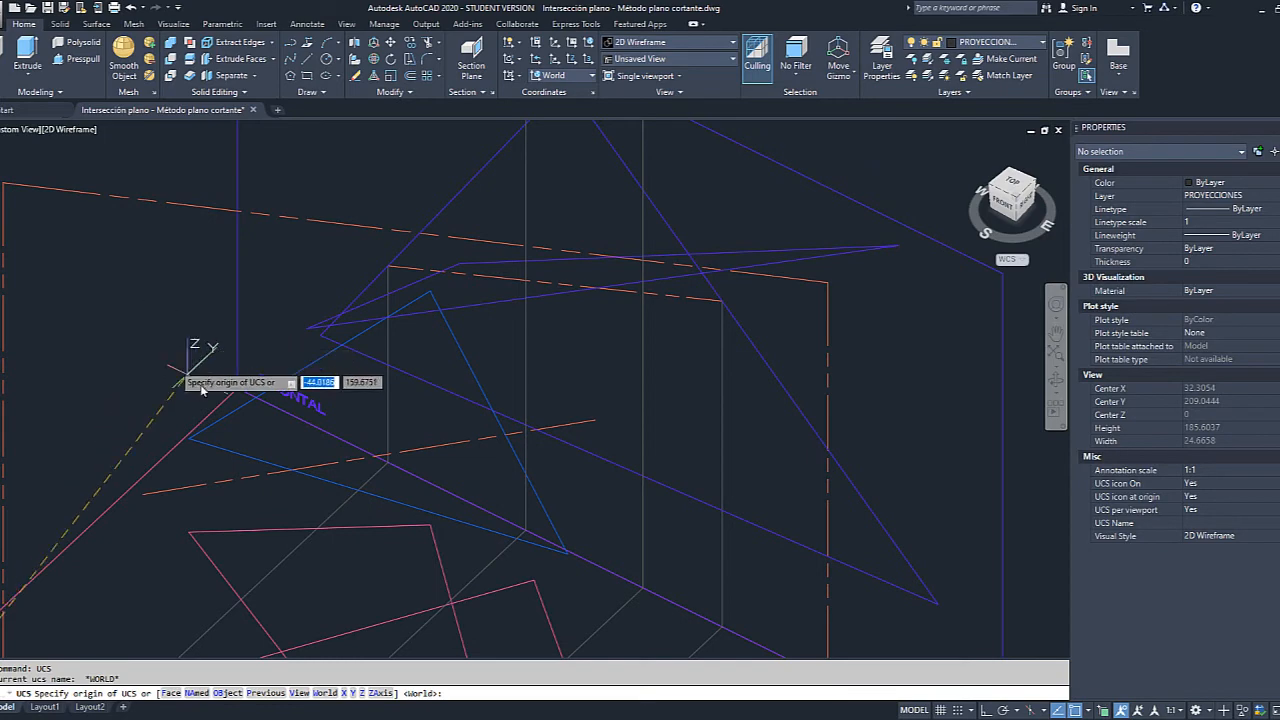
left_click(238, 388)
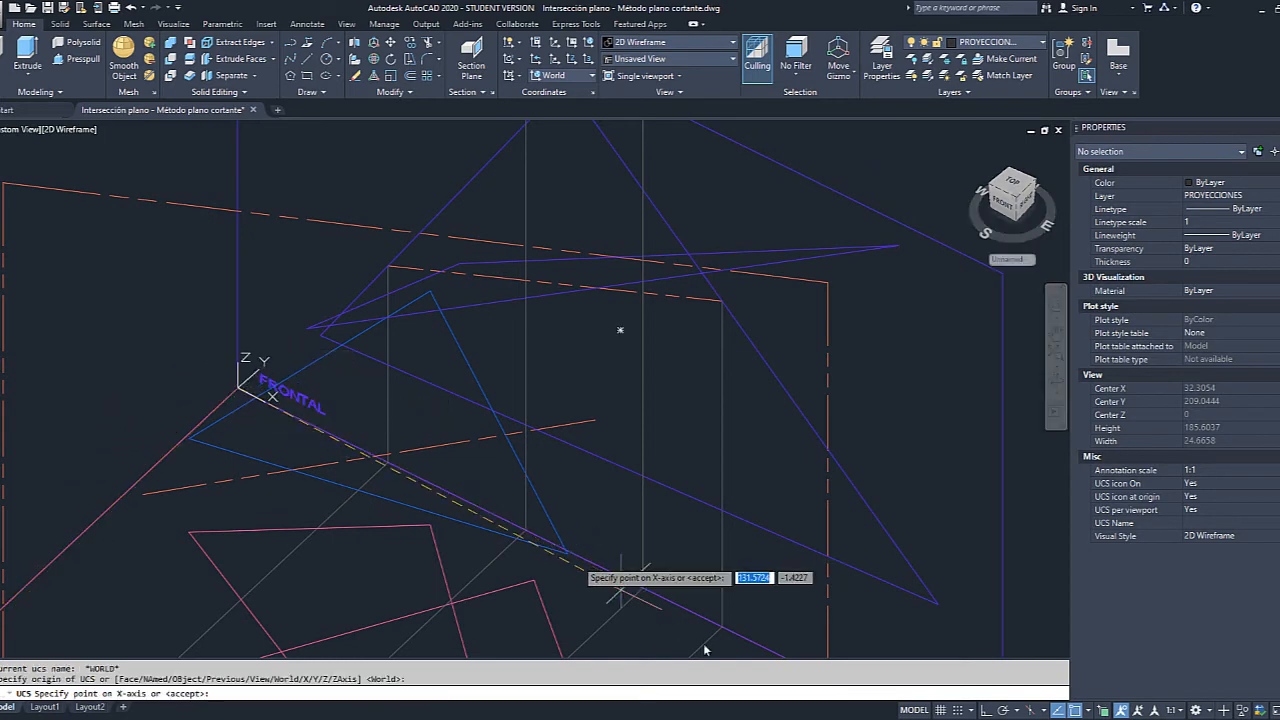
middle_click_drag(711, 646, 683, 573)
middle_click_drag(876, 625, 832, 517)
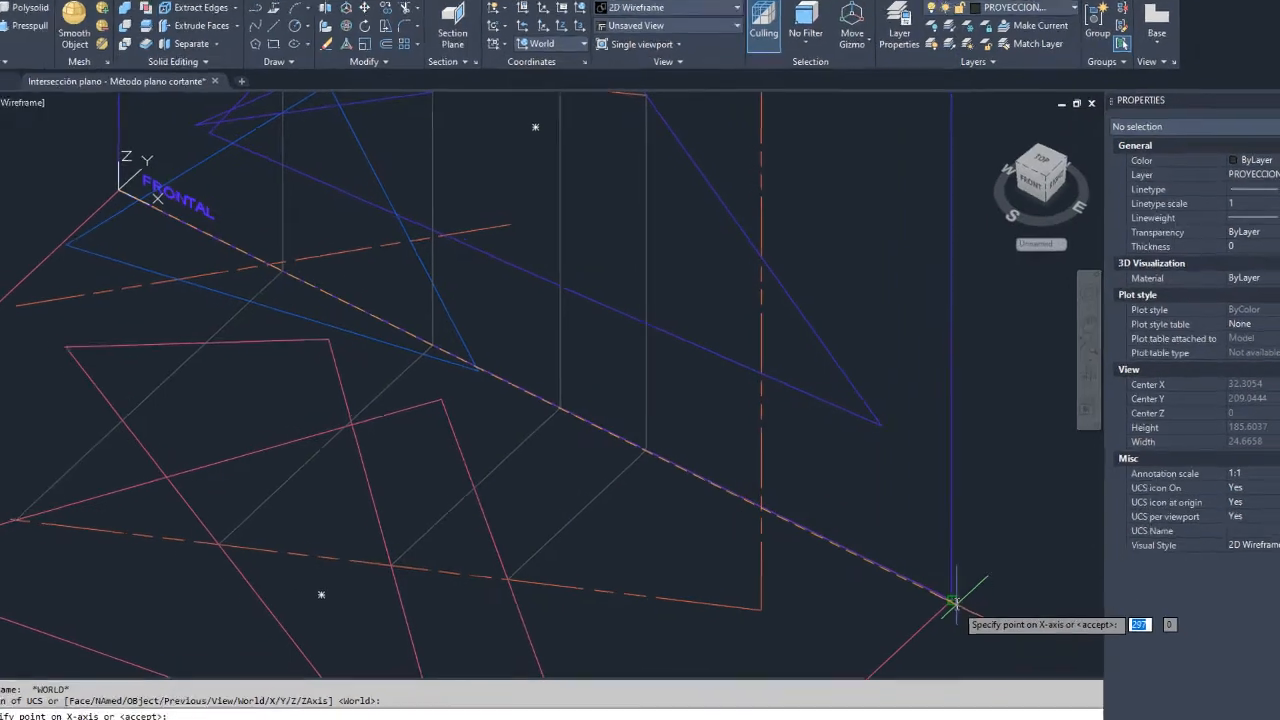
left_click(954, 602)
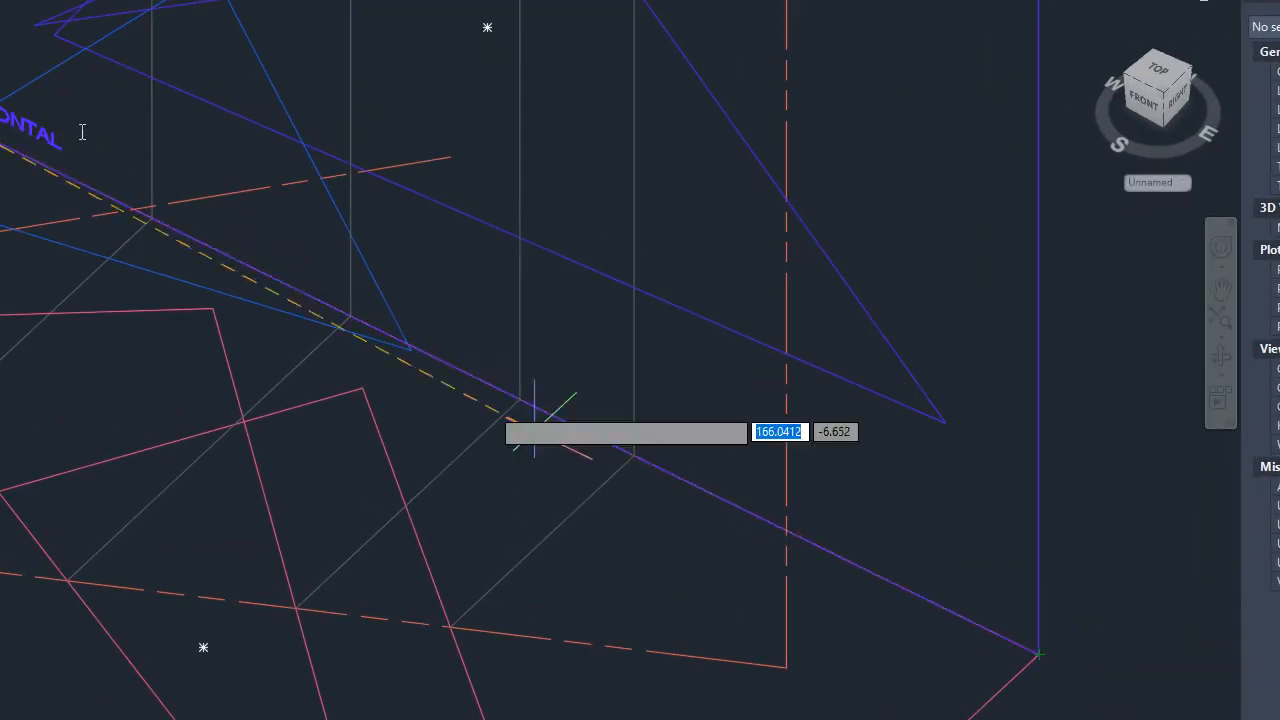
mouse_move(237, 232)
middle_mouse_down()
mouse_move(271, 320)
mouse_move(449, 625)
middle_mouse_up()
middle_click_drag(239, 101, 263, 220)
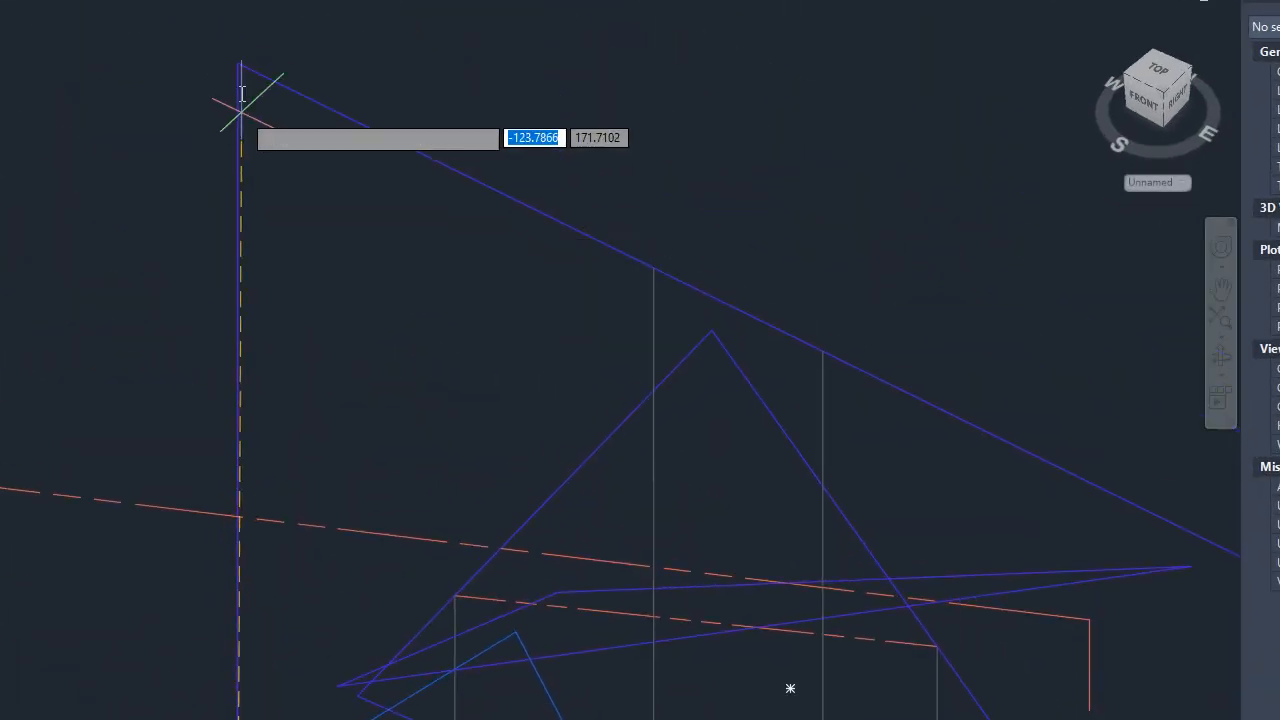
left_click(237, 64)
mouse_move(243, 434)
middle_mouse_down()
mouse_move(194, 157)
mouse_move(149, 129)
middle_mouse_up()
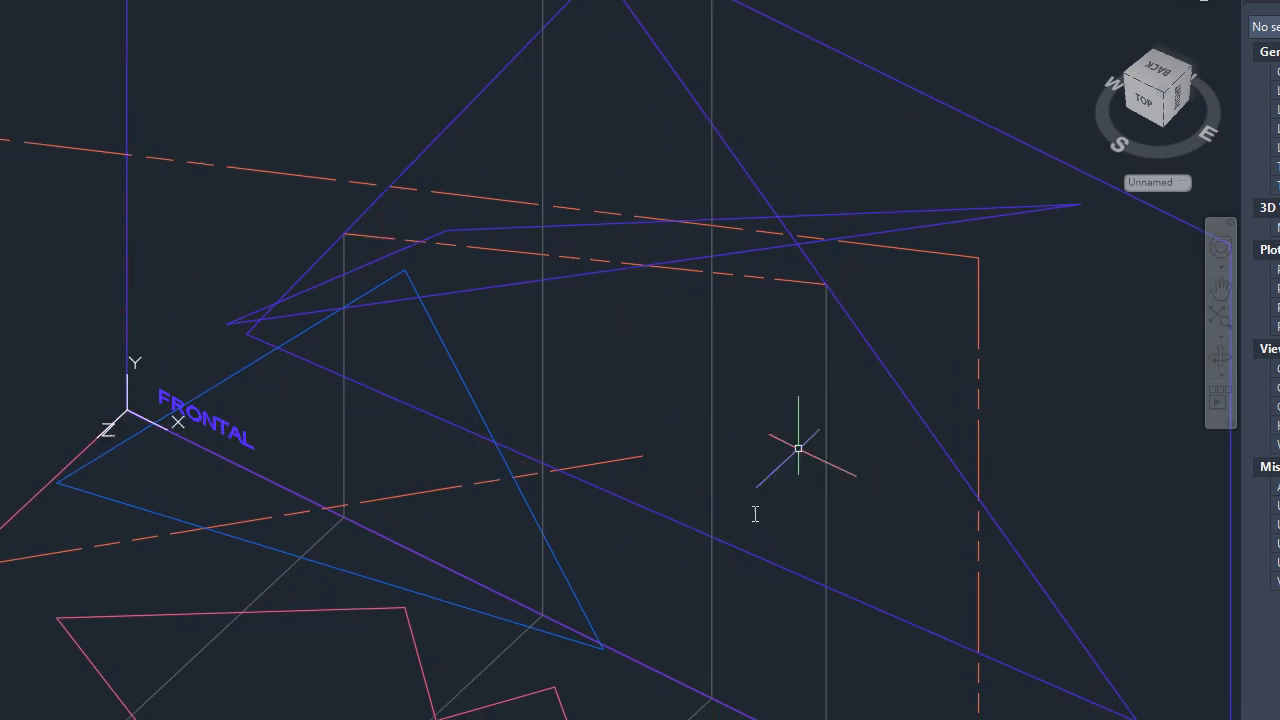
Trim the second vertical projection line in the frontal plane above the lower long edge of the narrow violet triangle.
middle_click_drag(530, 384, 318, 432)
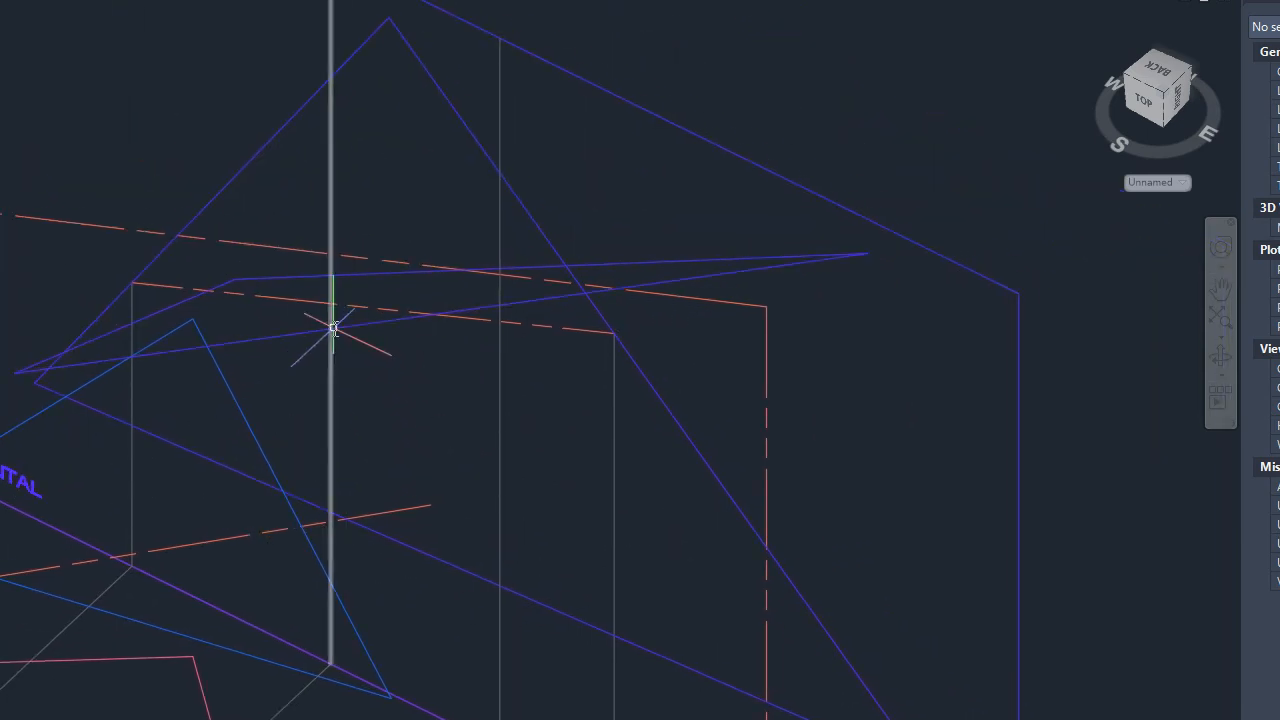
type("TRIM")
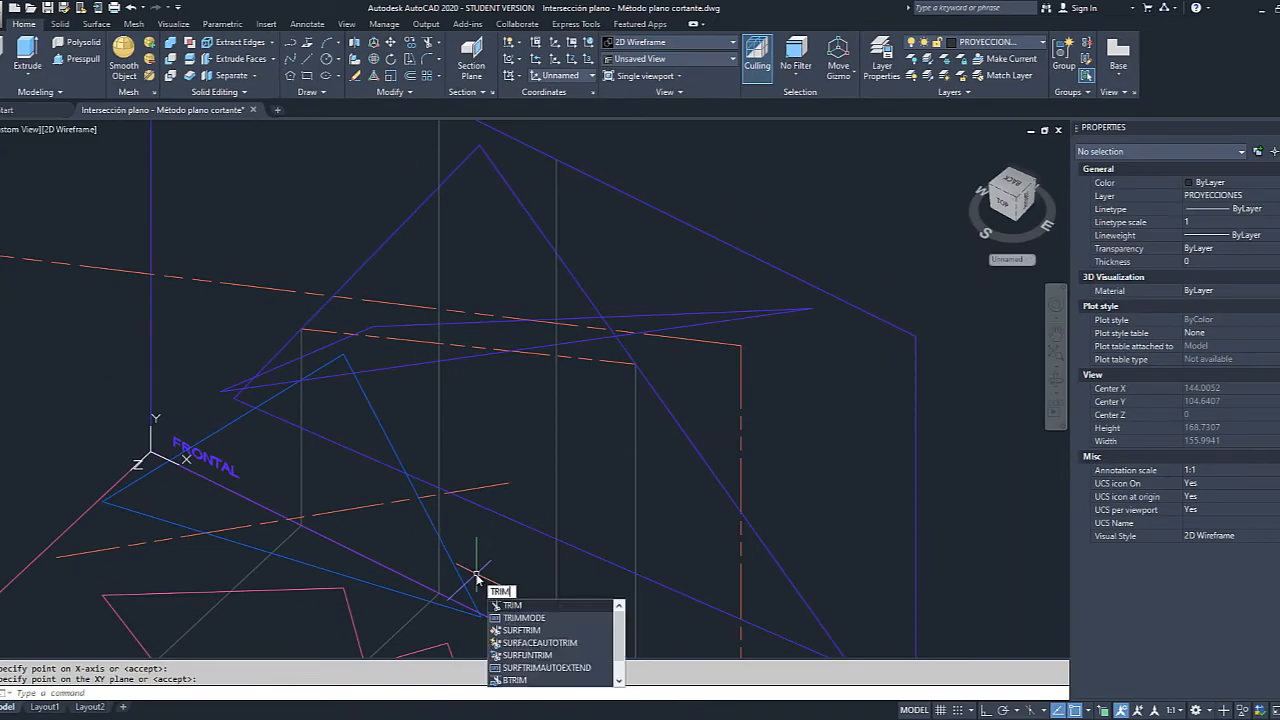
key("Return")
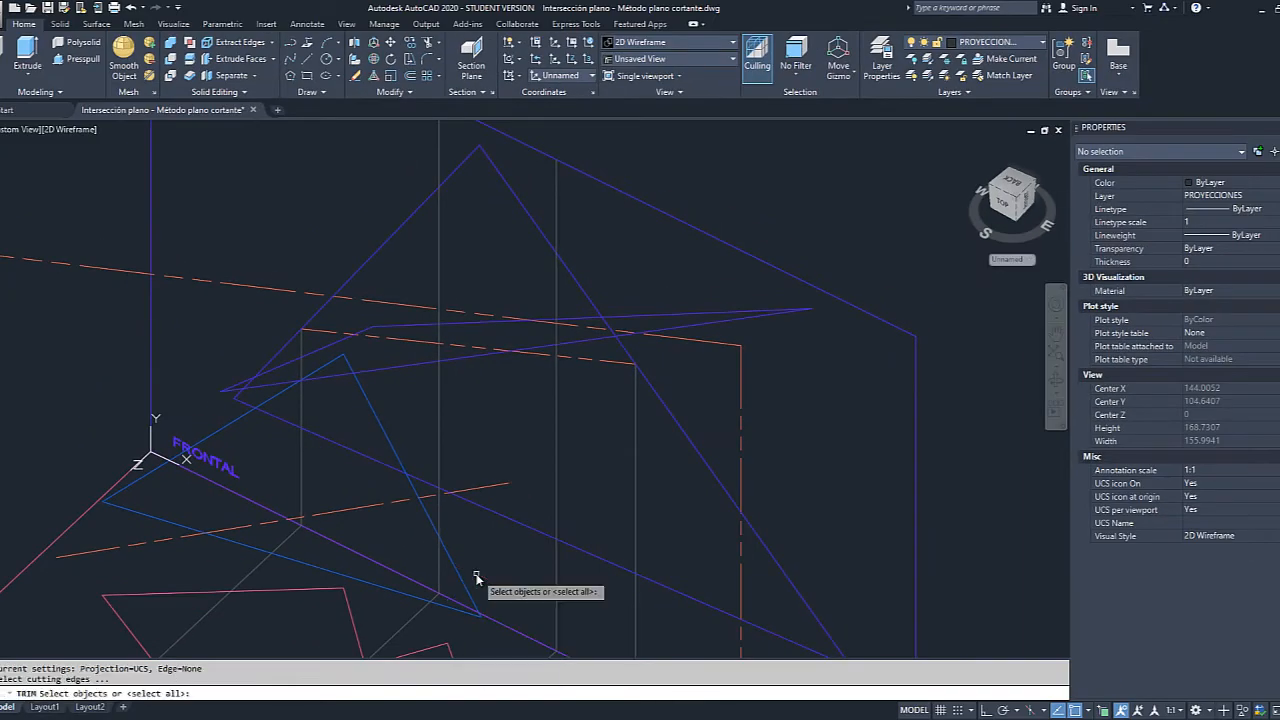
left_click(456, 360)
key("Return")
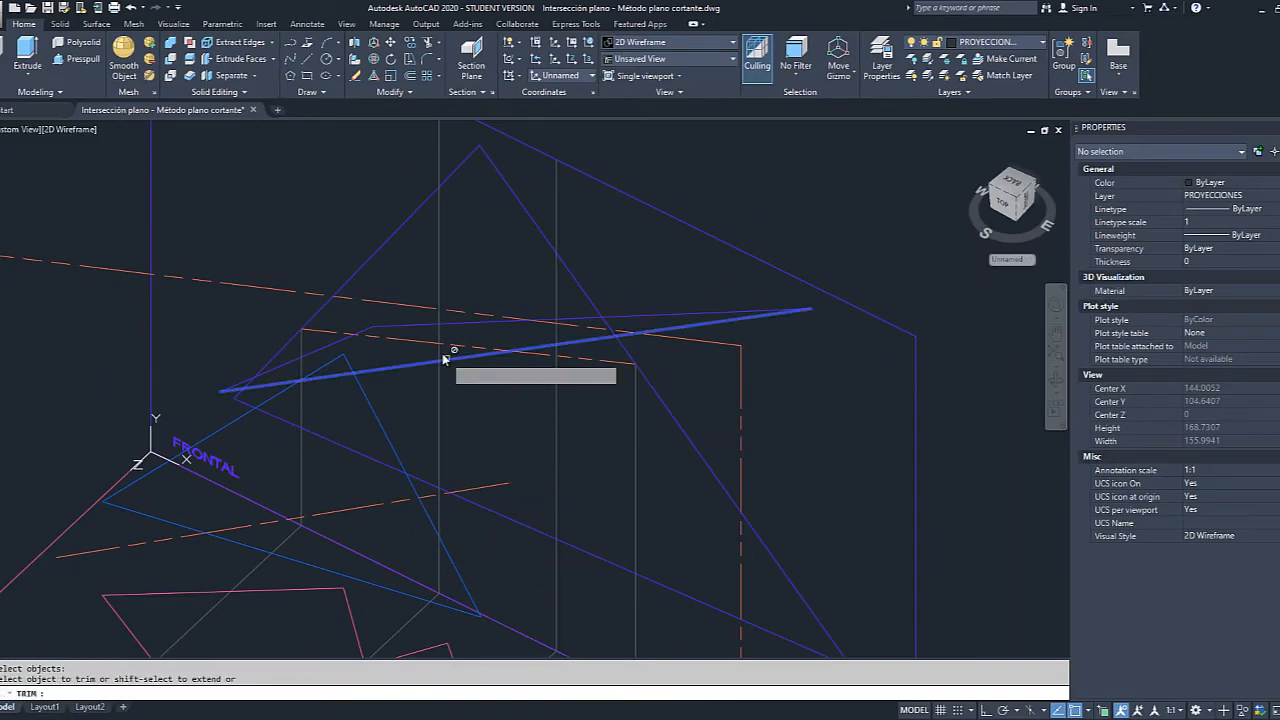
key("Escape")
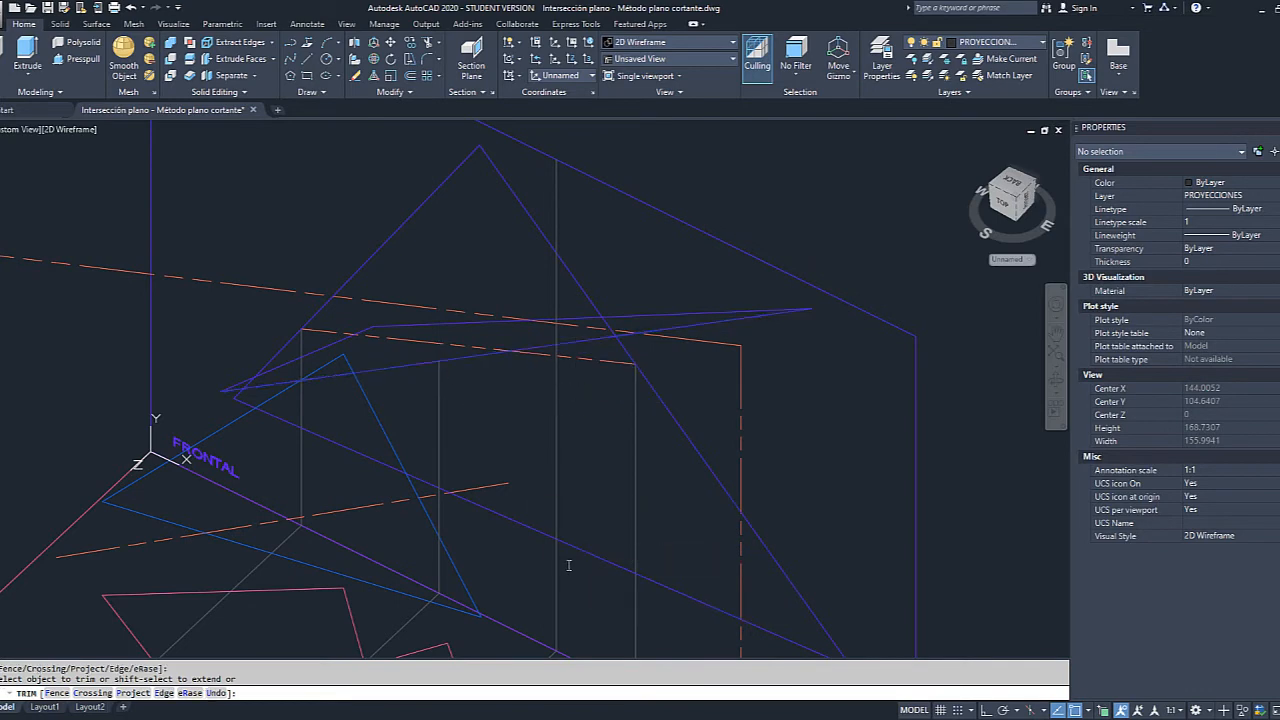
Trim the third vertical projection line in the frontal plane above the upper edge of the narrow violet triangle.
middle_click_drag(153, 564, 197, 343)
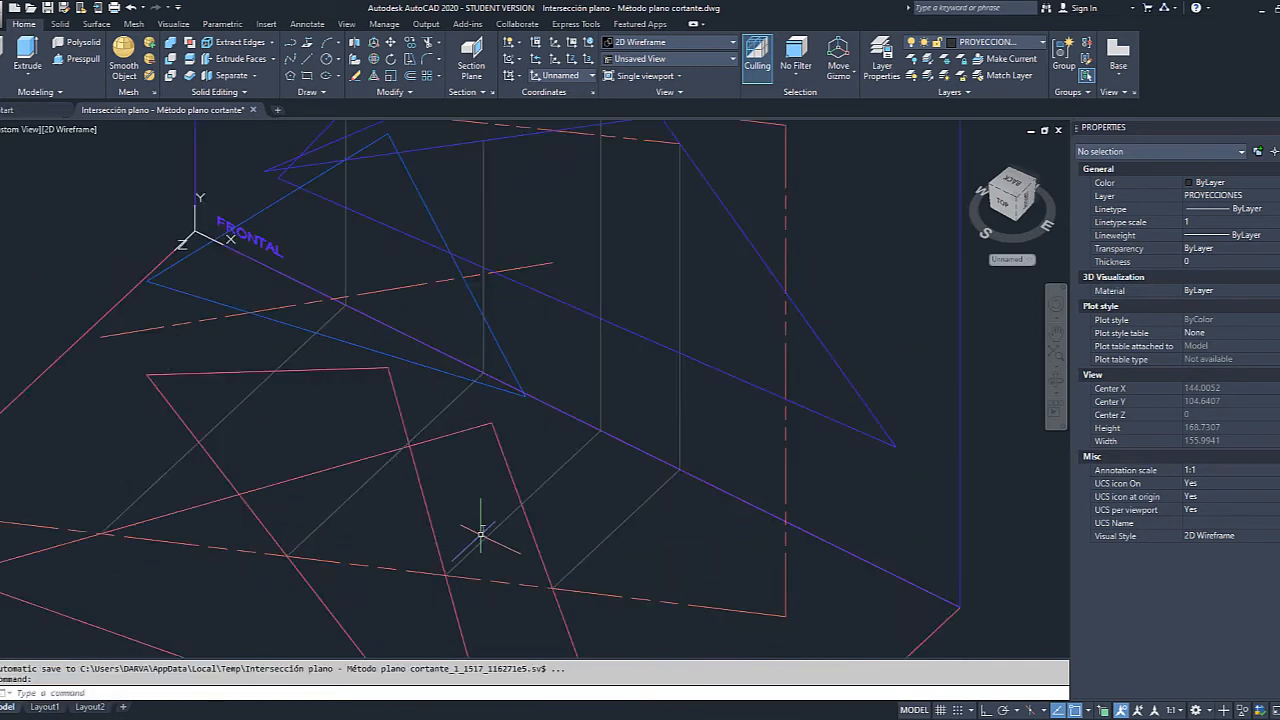
middle_click_drag(522, 485, 597, 390)
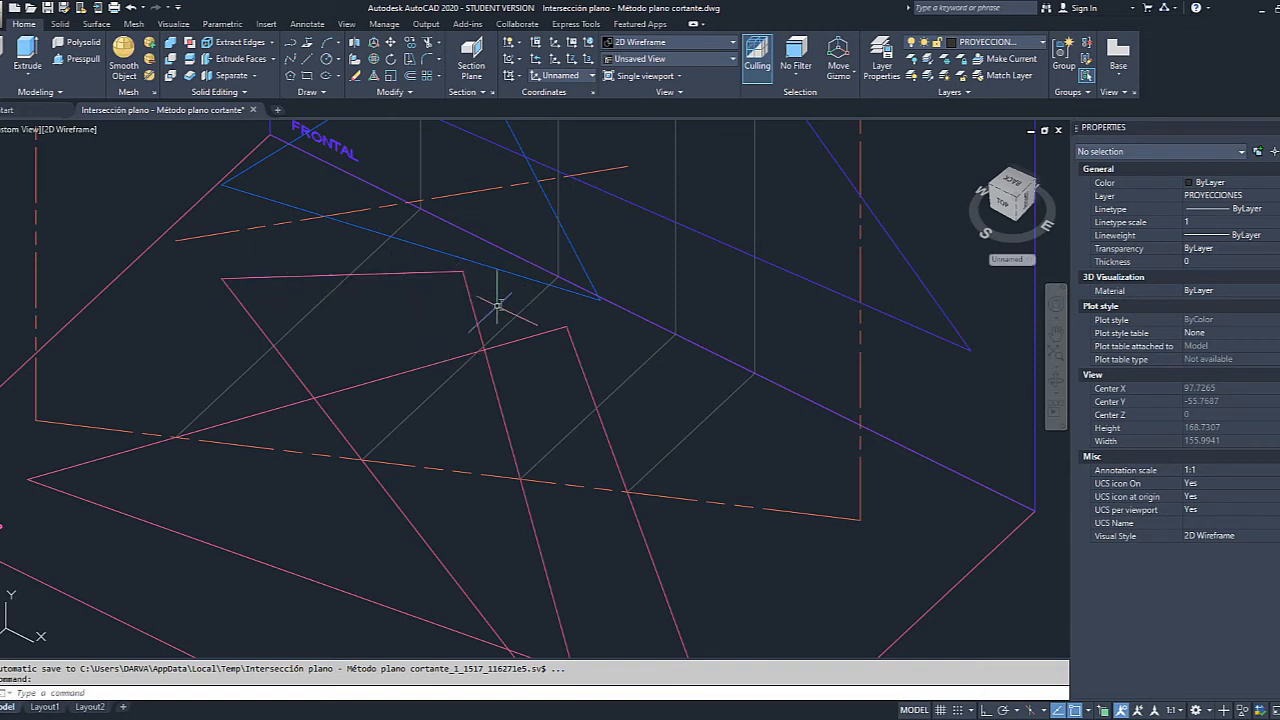
mouse_move(564, 432)
middle_mouse_down()
mouse_move(567, 318)
mouse_move(580, 482)
middle_mouse_up()
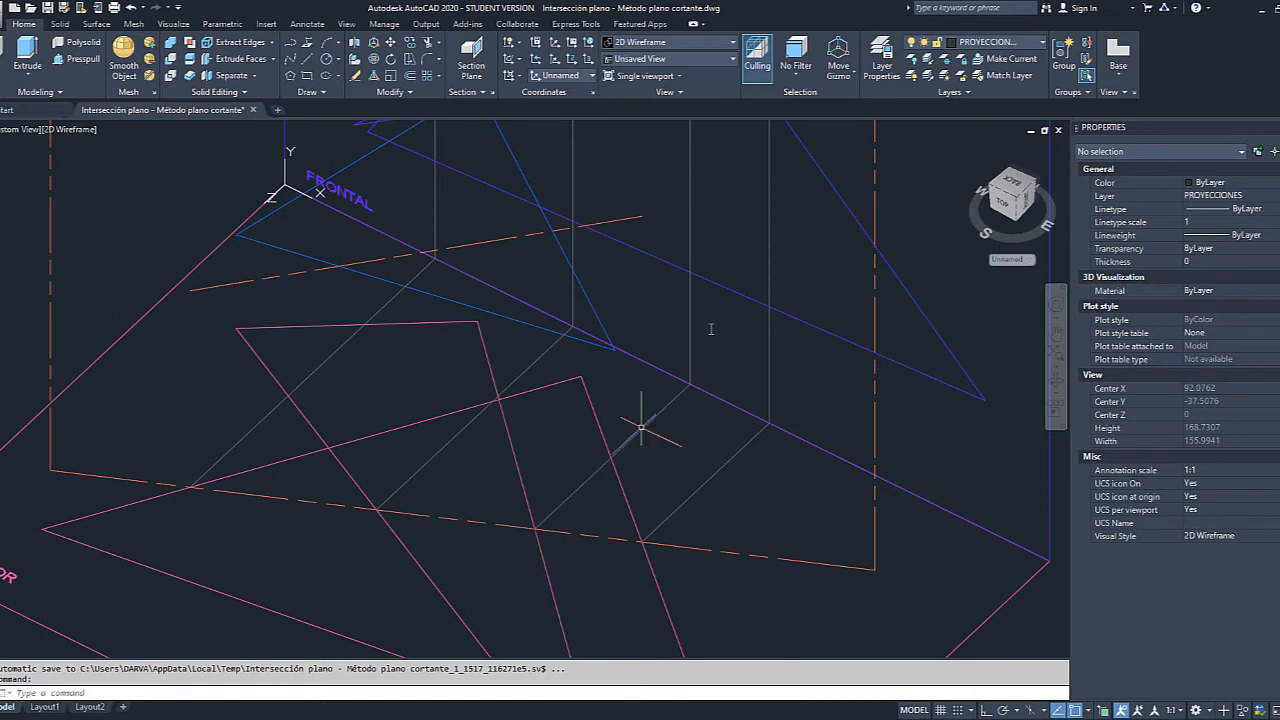
middle_click_drag(695, 363, 608, 570)
middle_click_drag(521, 285, 479, 372)
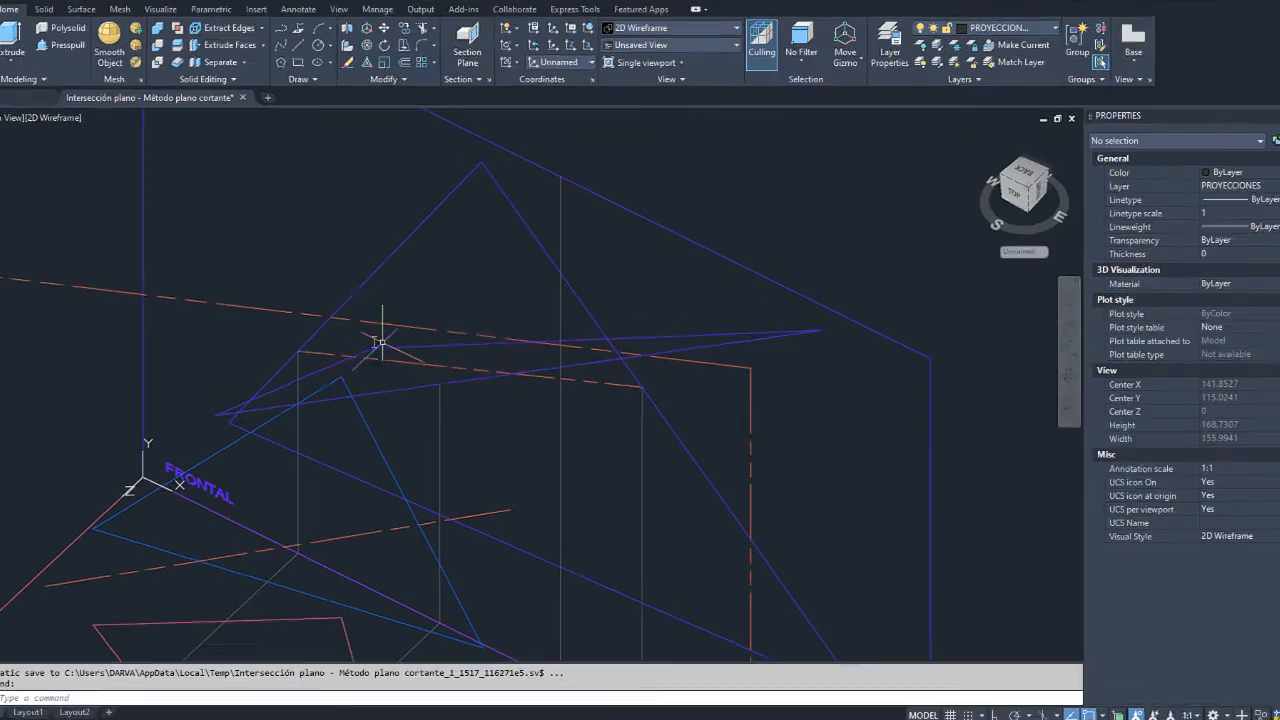
mouse_move(640, 447)
middle_mouse_down()
mouse_move(607, 423)
mouse_move(703, 80)
mouse_move(680, 271)
mouse_move(633, 399)
middle_mouse_up()
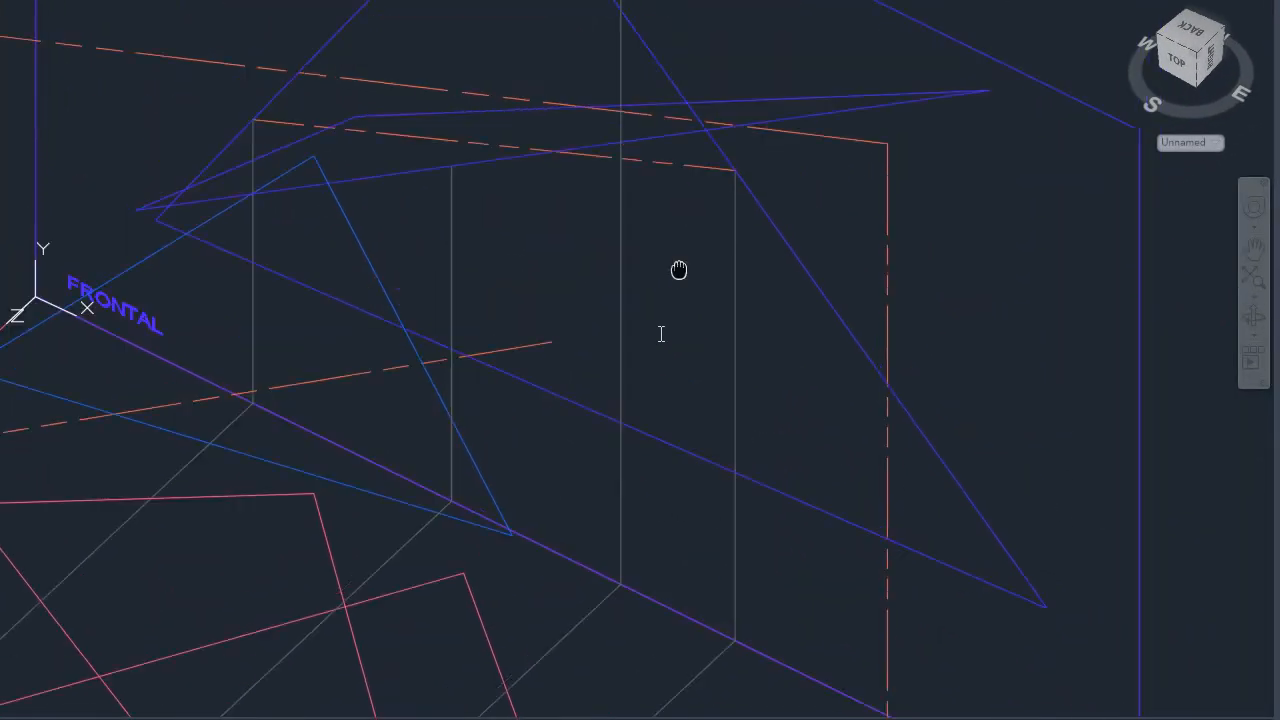
scroll(573, 272, "up", 3)
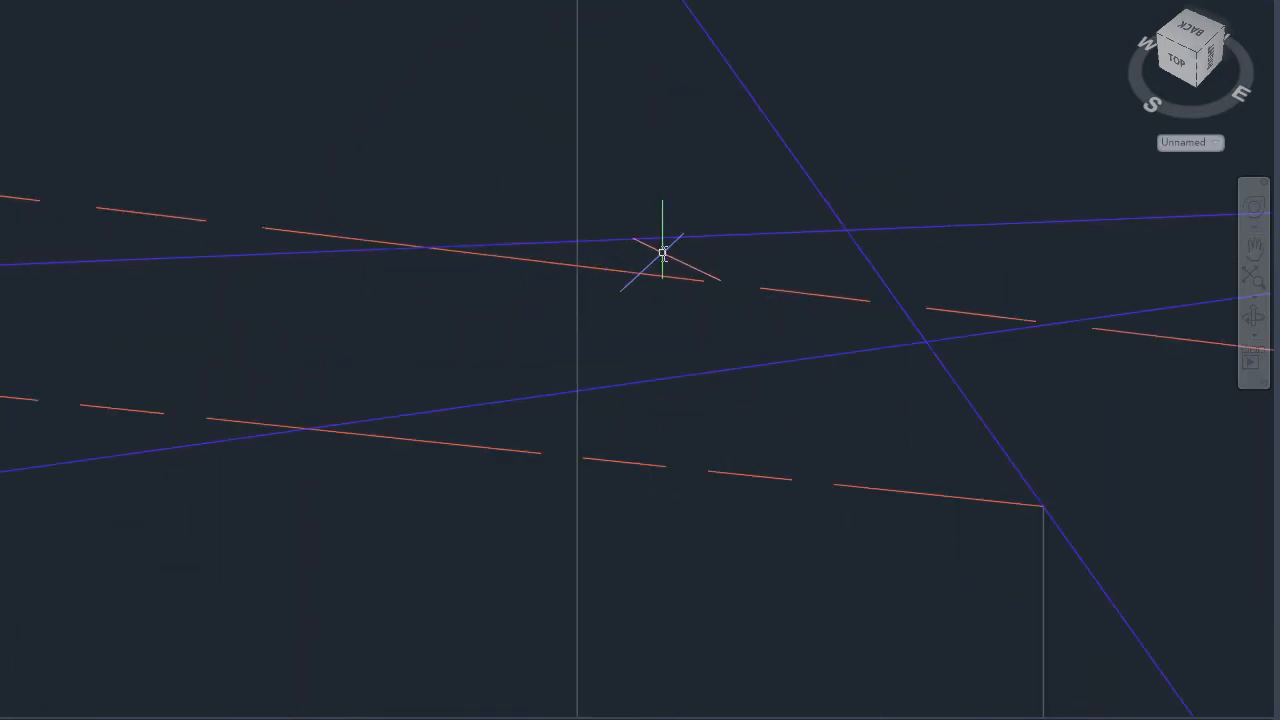
type("trim")
key("Return")
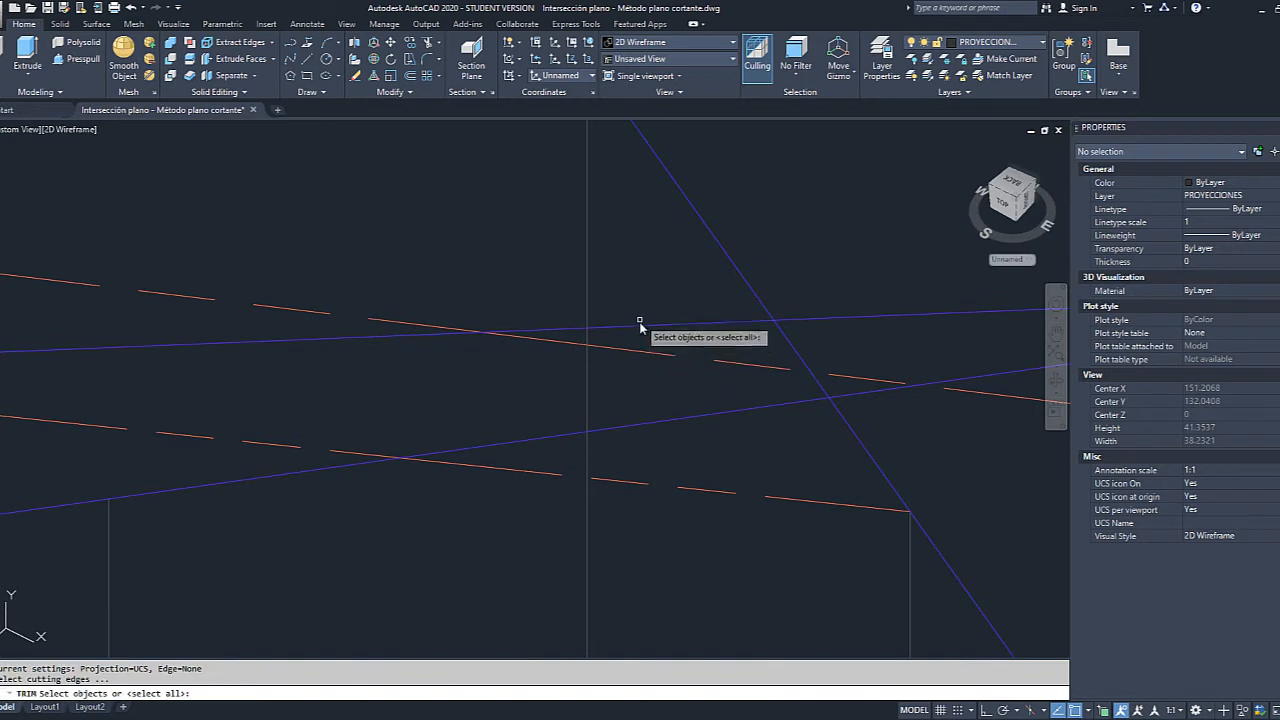
left_click(639, 324)
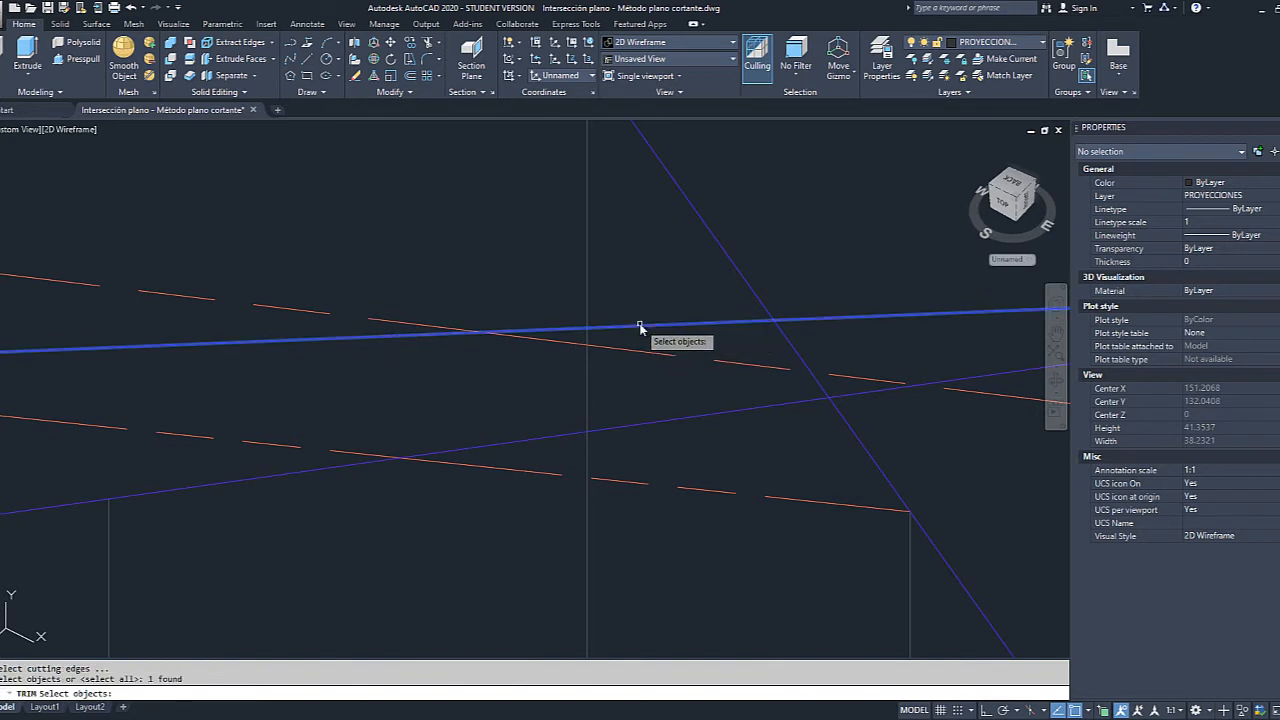
key("Return")
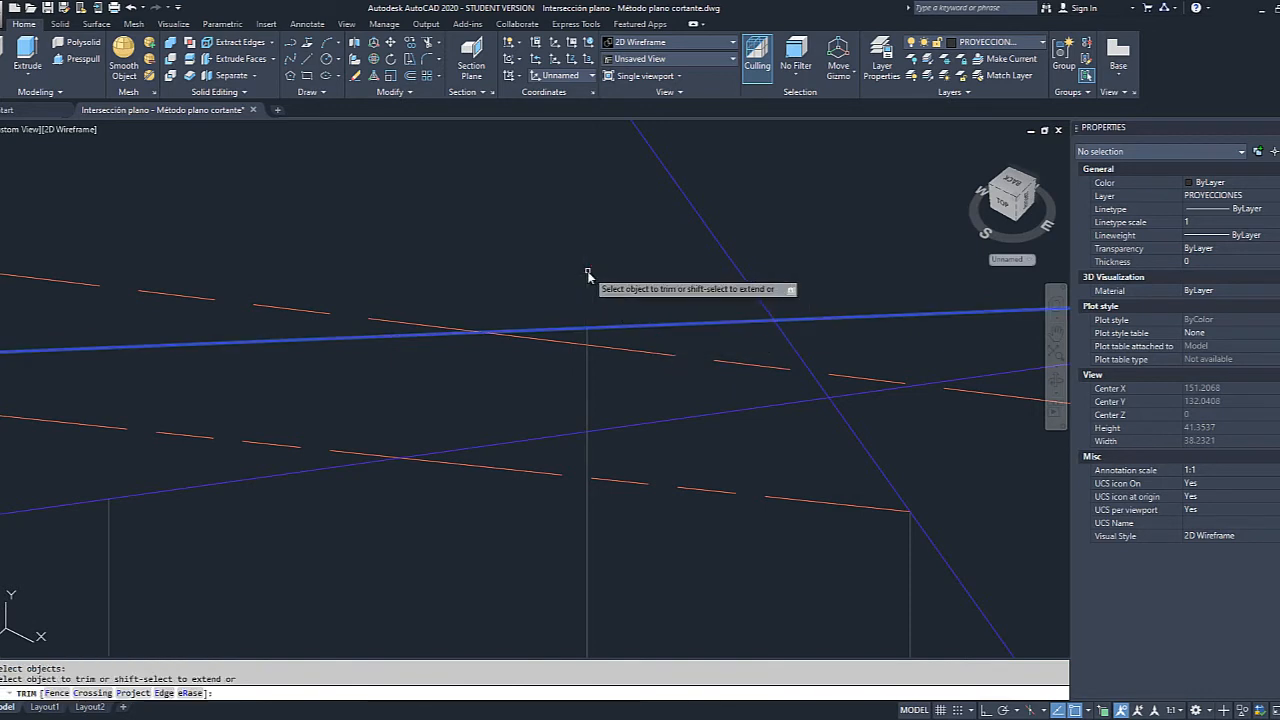
key("Escape")
On the CORTE 1 layer, draw a line joining the upper ends of the two trimmed projection lines across the narrow frontal triangle.
scroll(505, 400, "down", 4)
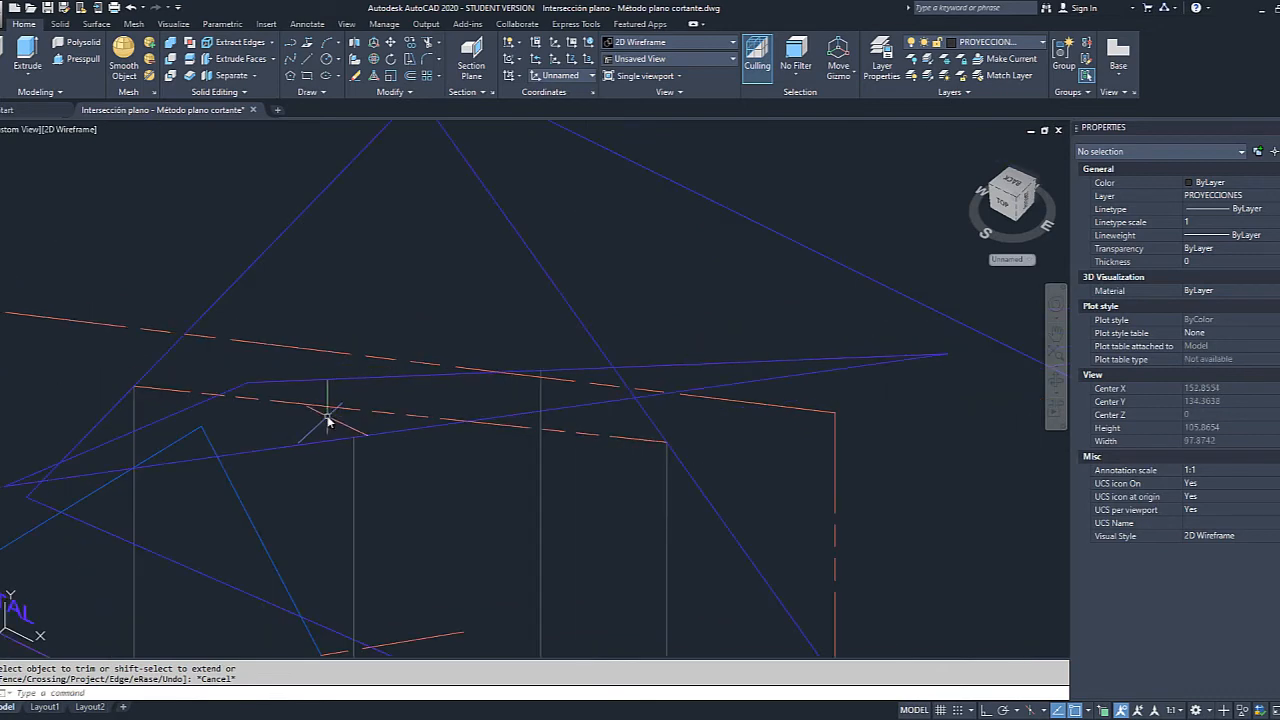
mouse_move(328, 420)
middle_mouse_down("shift")
mouse_move(435, 359)
mouse_move(518, 143)
middle_mouse_up("shift")
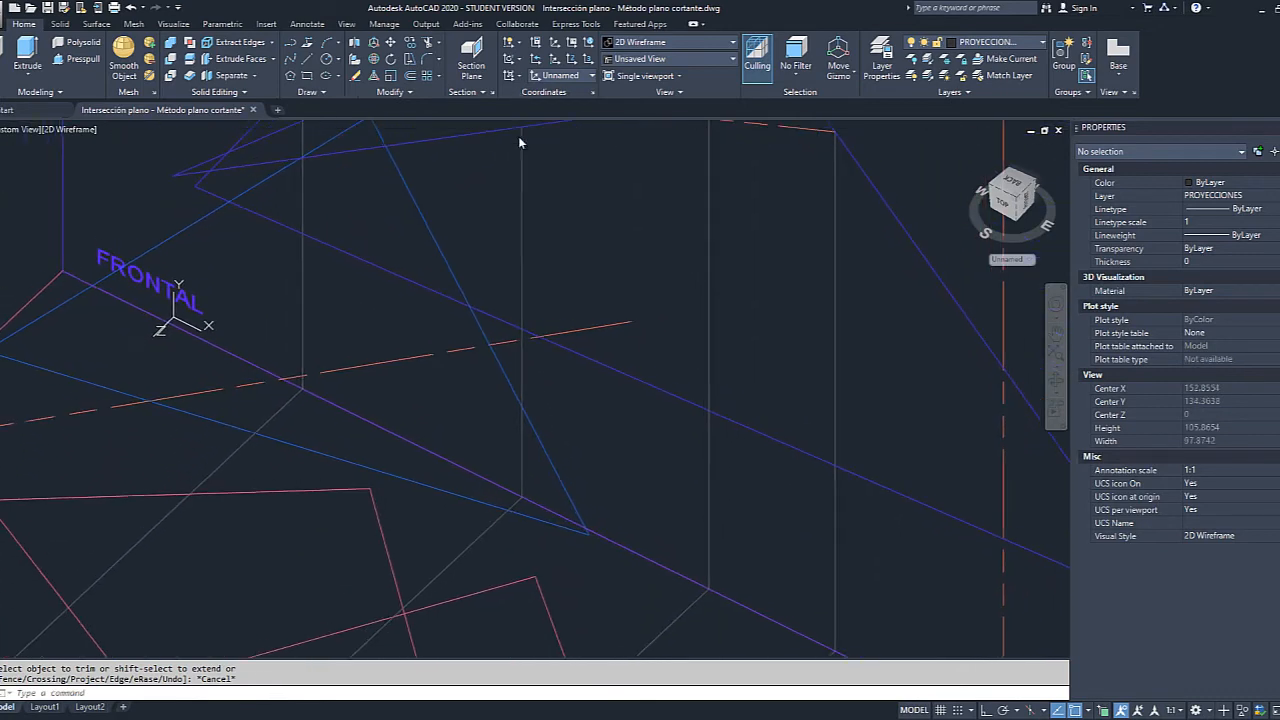
scroll(503, 393, "down", 2)
mouse_move(528, 342)
middle_mouse_down()
mouse_move(557, 257)
mouse_move(514, 380)
middle_mouse_up()
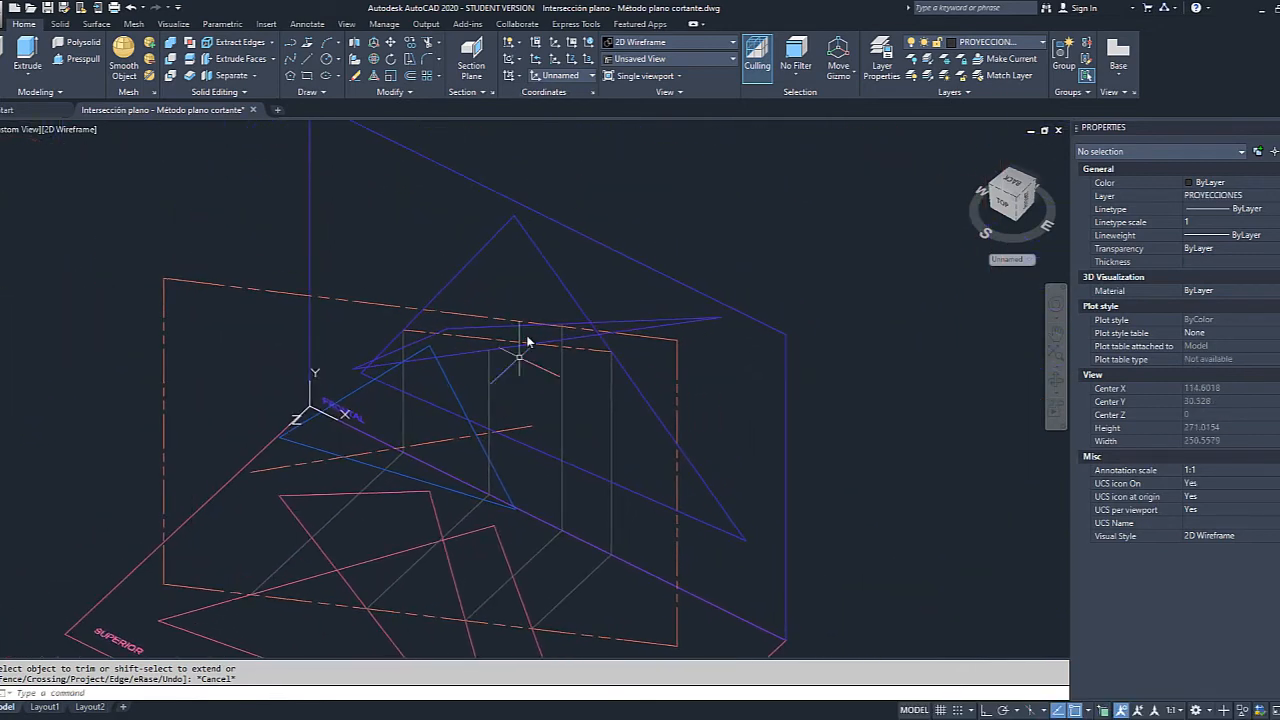
scroll(528, 342, "up", 4)
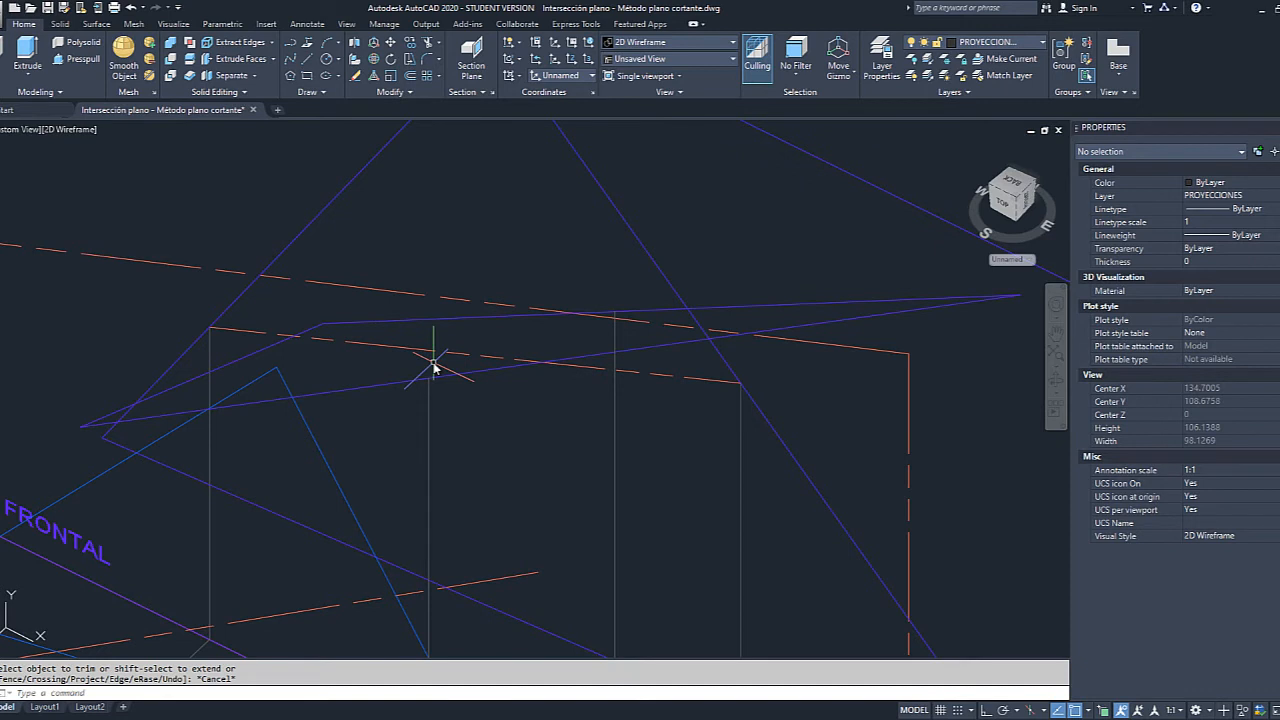
left_click(308, 59)
key("Escape")
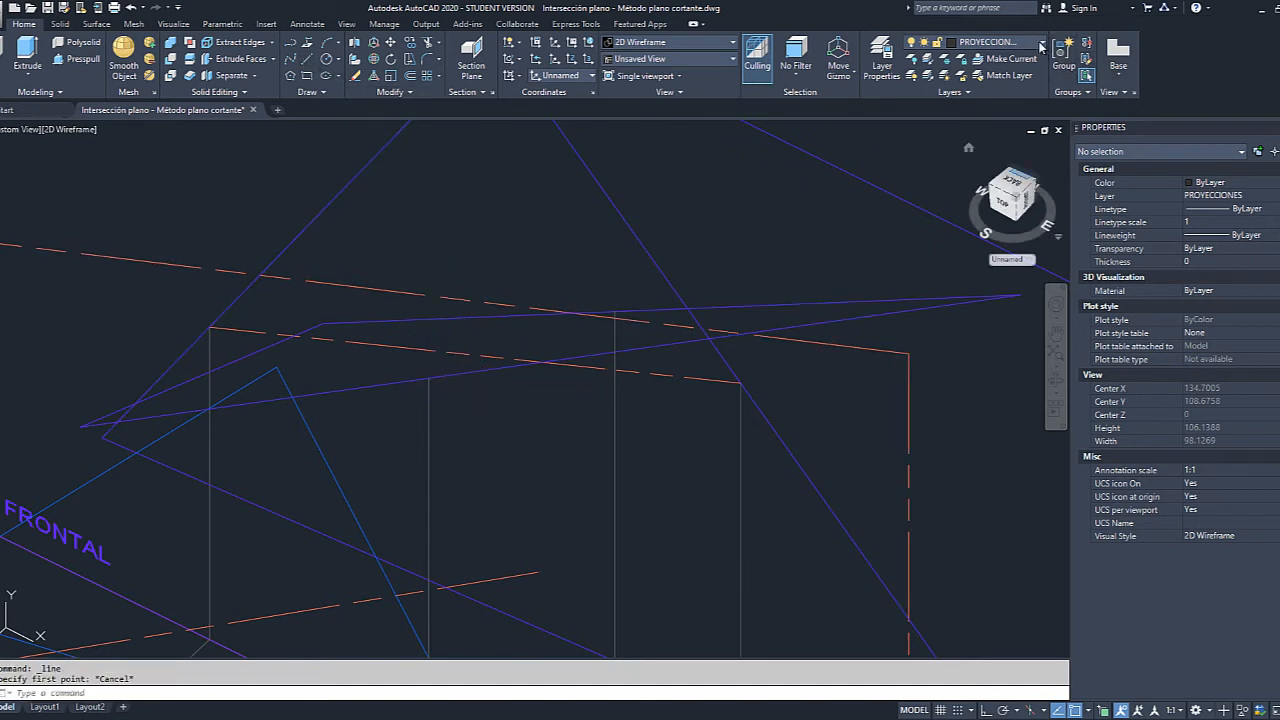
left_click(1041, 44)
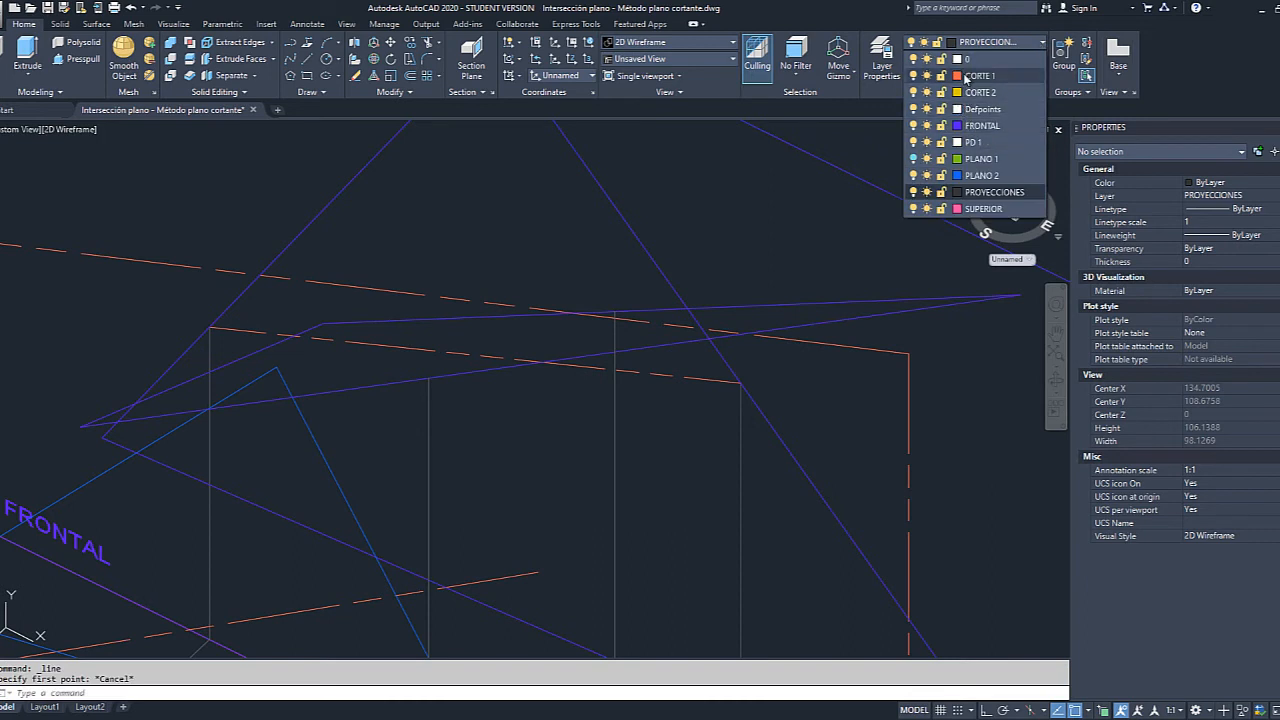
left_click(981, 76)
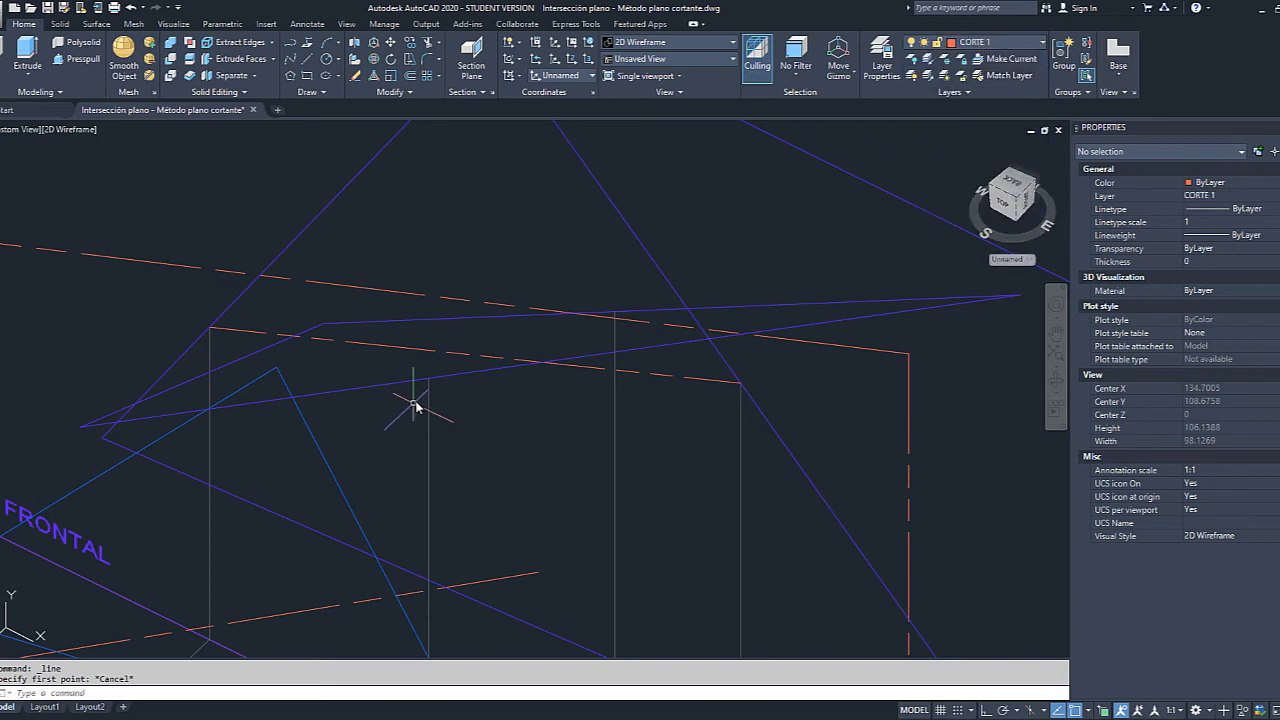
key("Return")
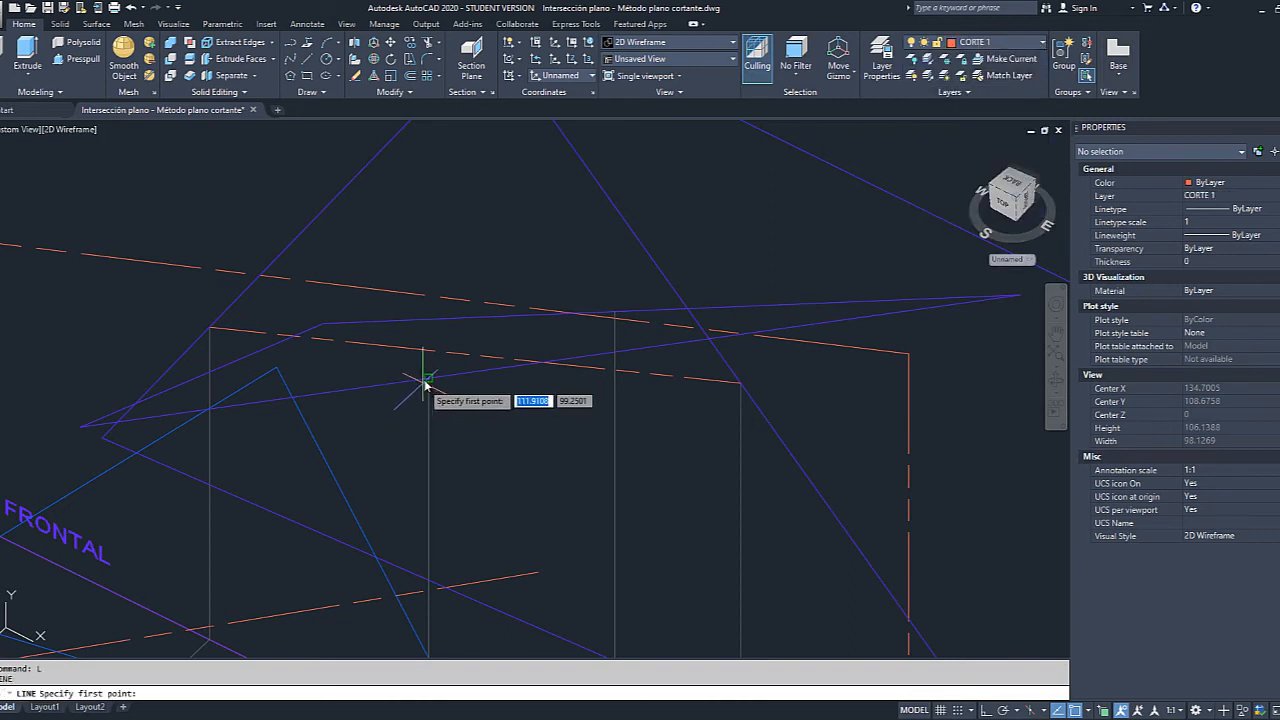
left_click(429, 378)
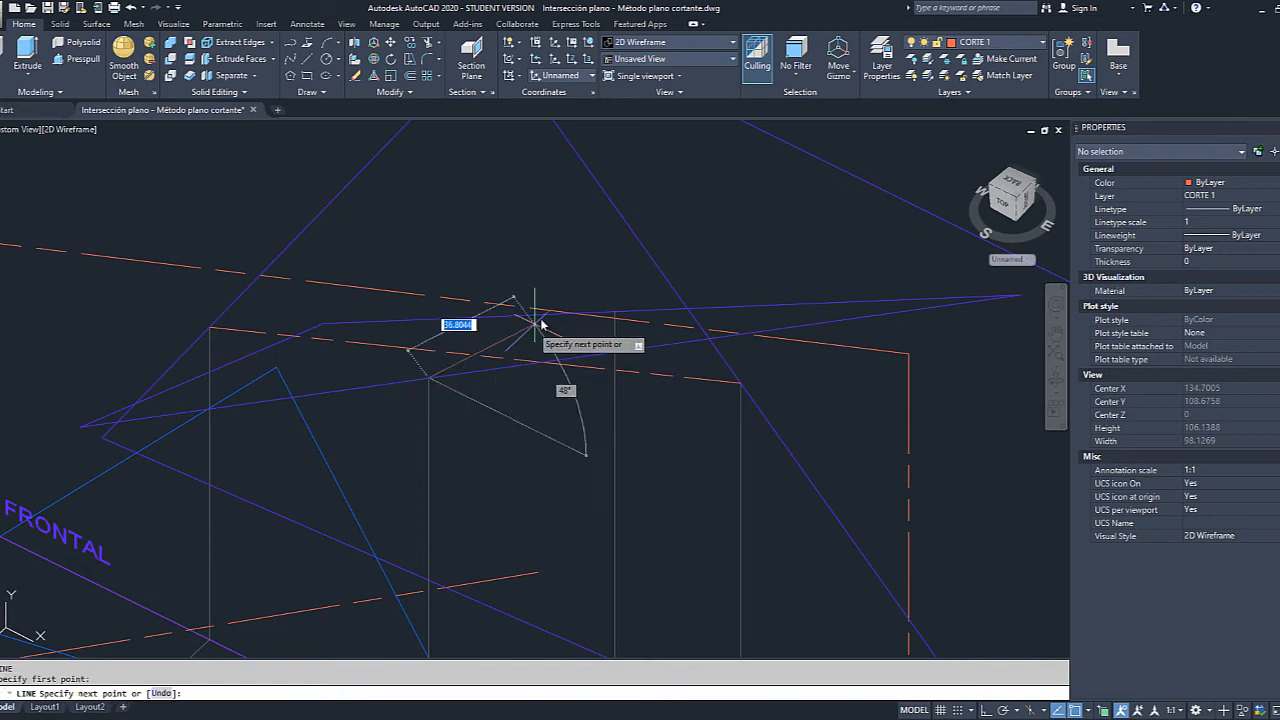
left_click(604, 316)
key("Escape")
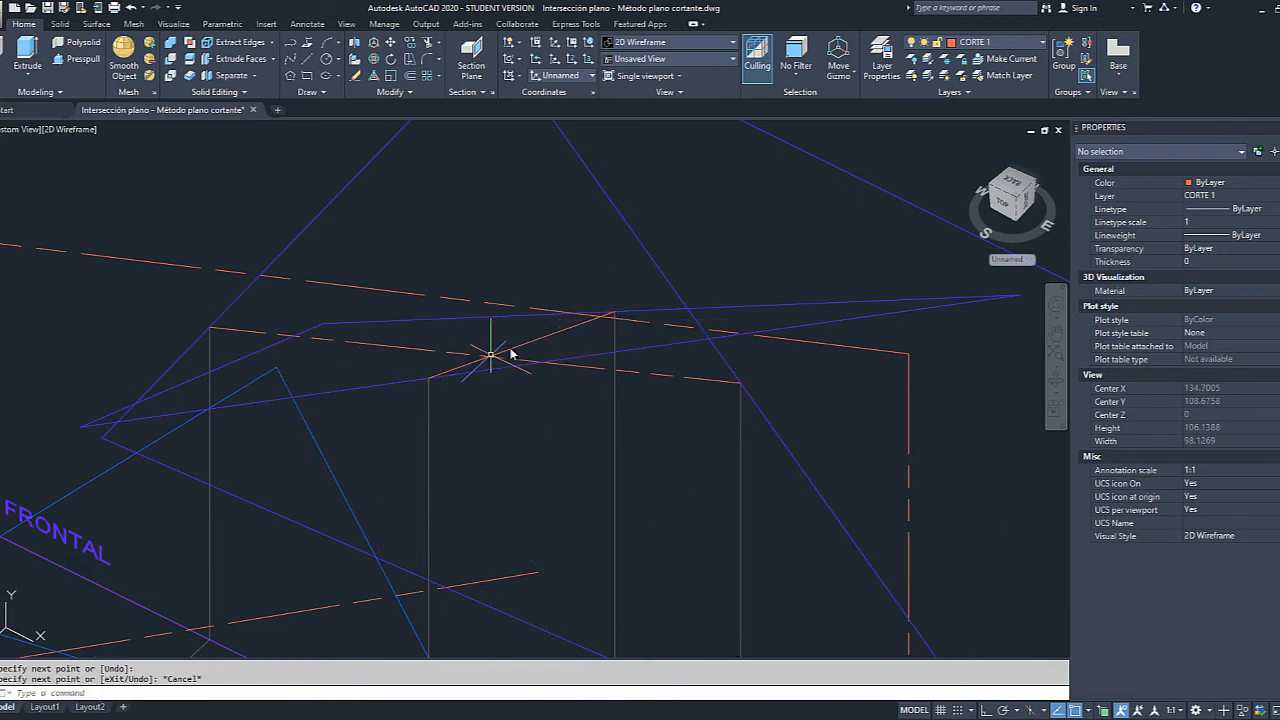
Change the linetype of the new cut line across the narrow triangle to the dash-dot ACAD_ISO09 pattern.
left_click(531, 345)
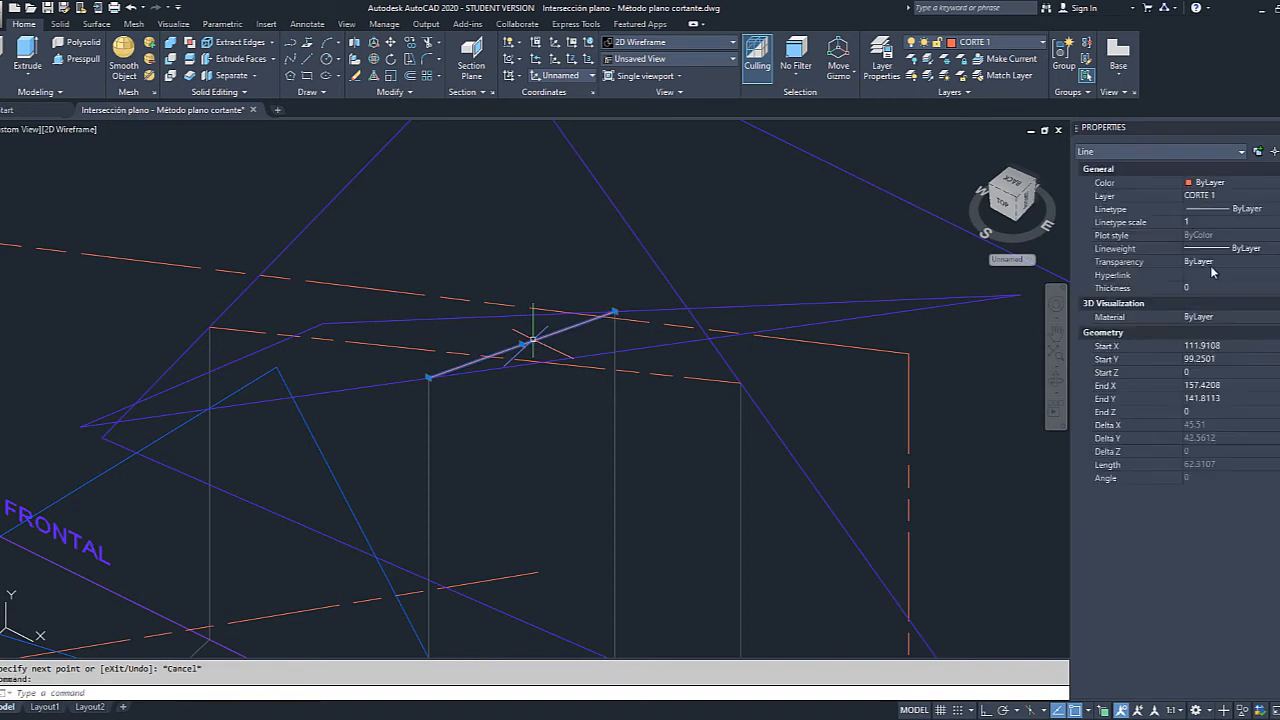
left_click(1230, 209)
left_click(1230, 209)
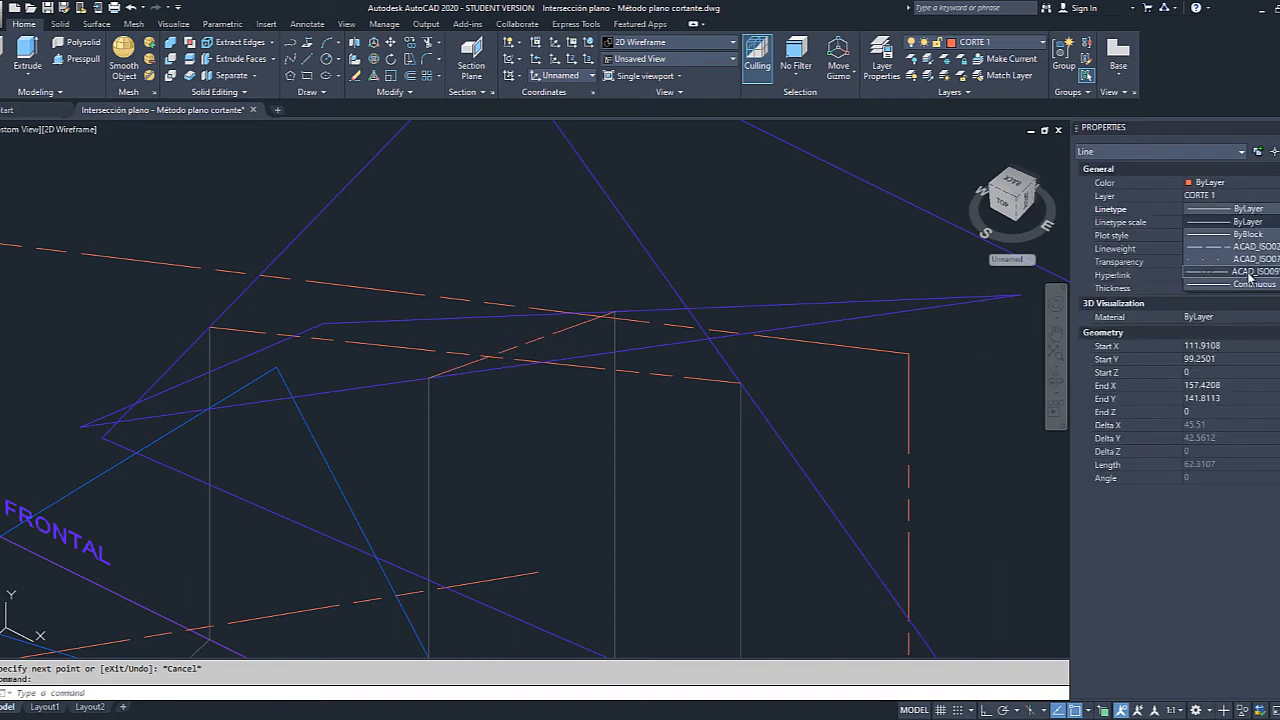
left_click(1249, 277)
scroll(491, 362, "down", 2)
key("Escape")
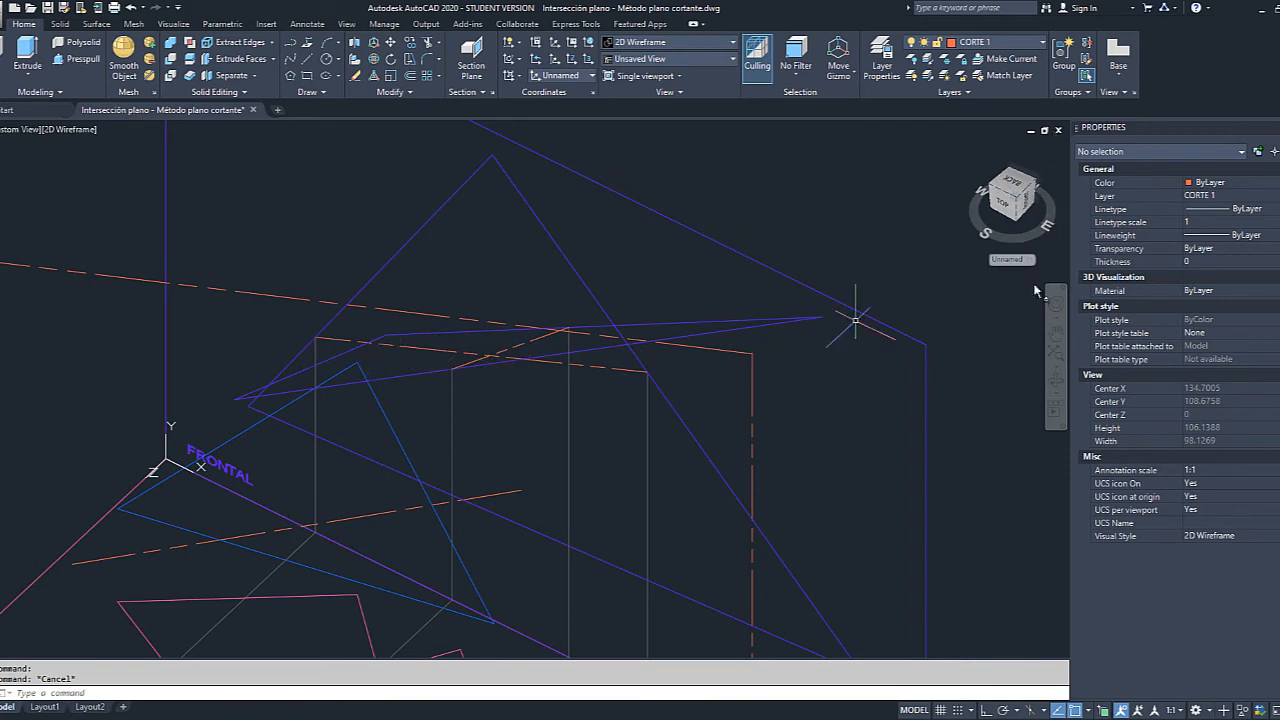
Examine from several angles how the two dashed cut lines cross in the frontal plane and relate to the cutting plane.
scroll(730, 428, "down", 5)
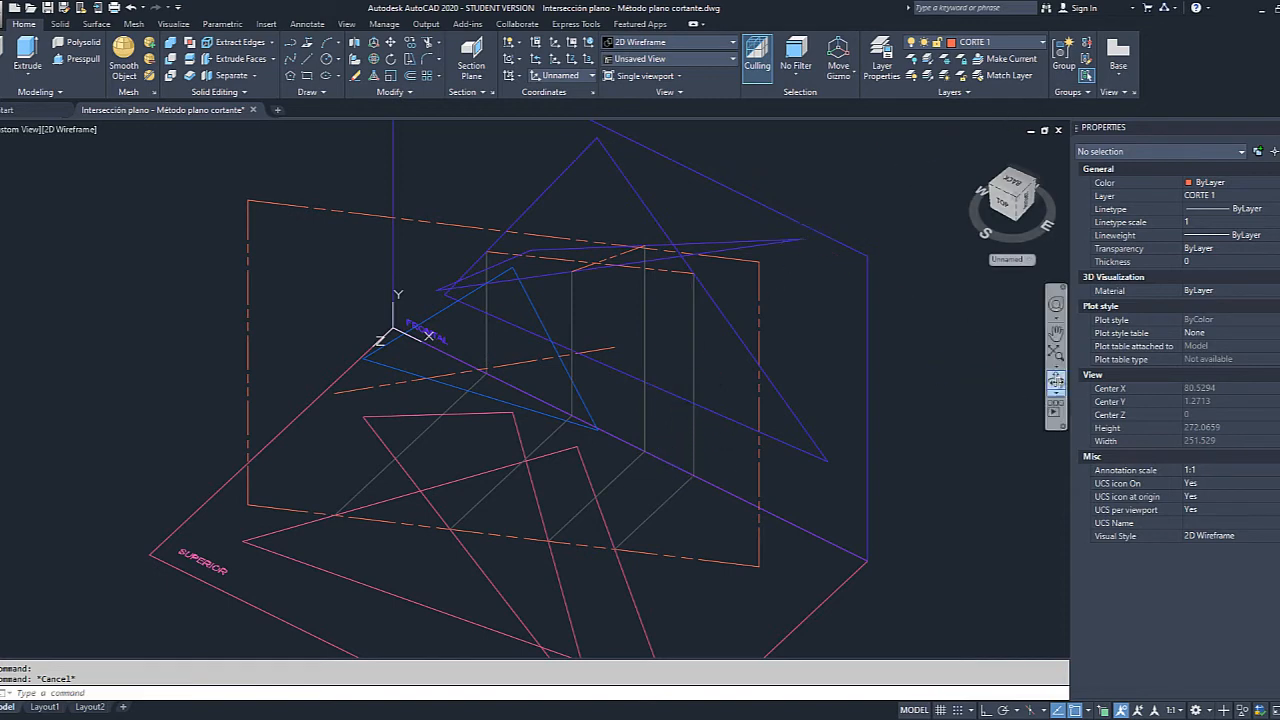
left_click(1055, 381)
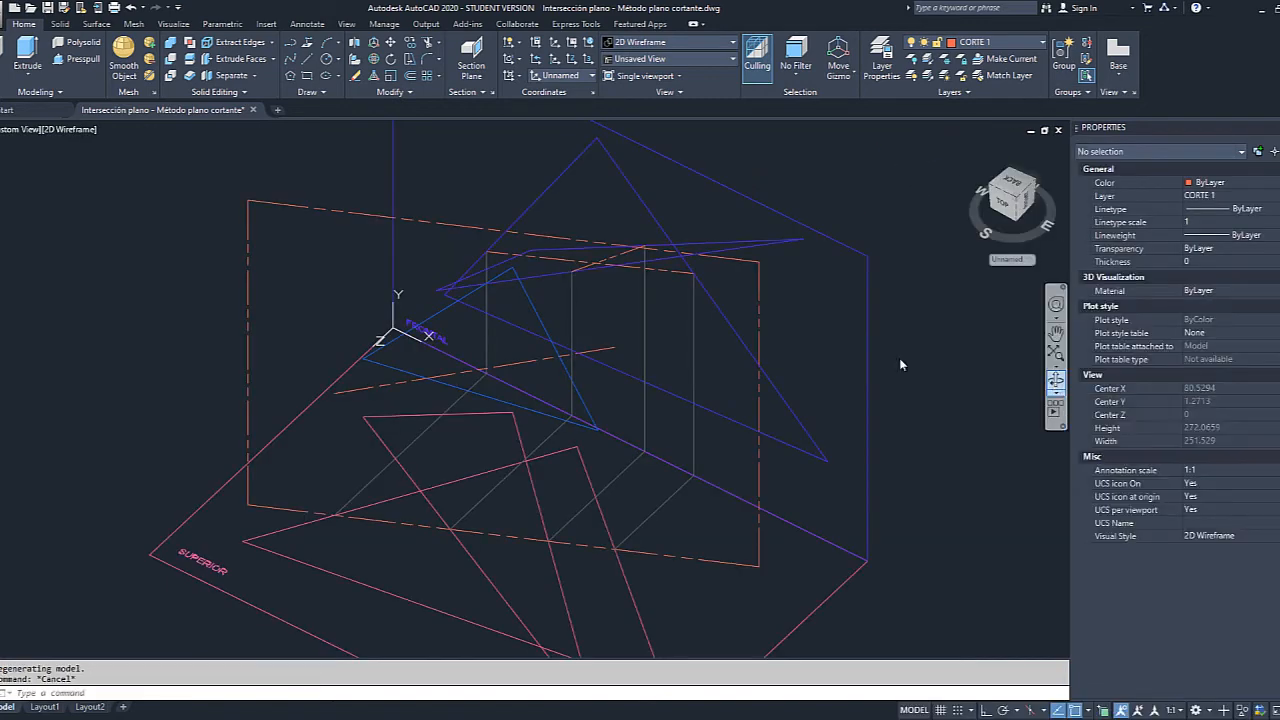
left_click_drag(900, 365, 591, 257)
scroll(574, 245, "up", 3)
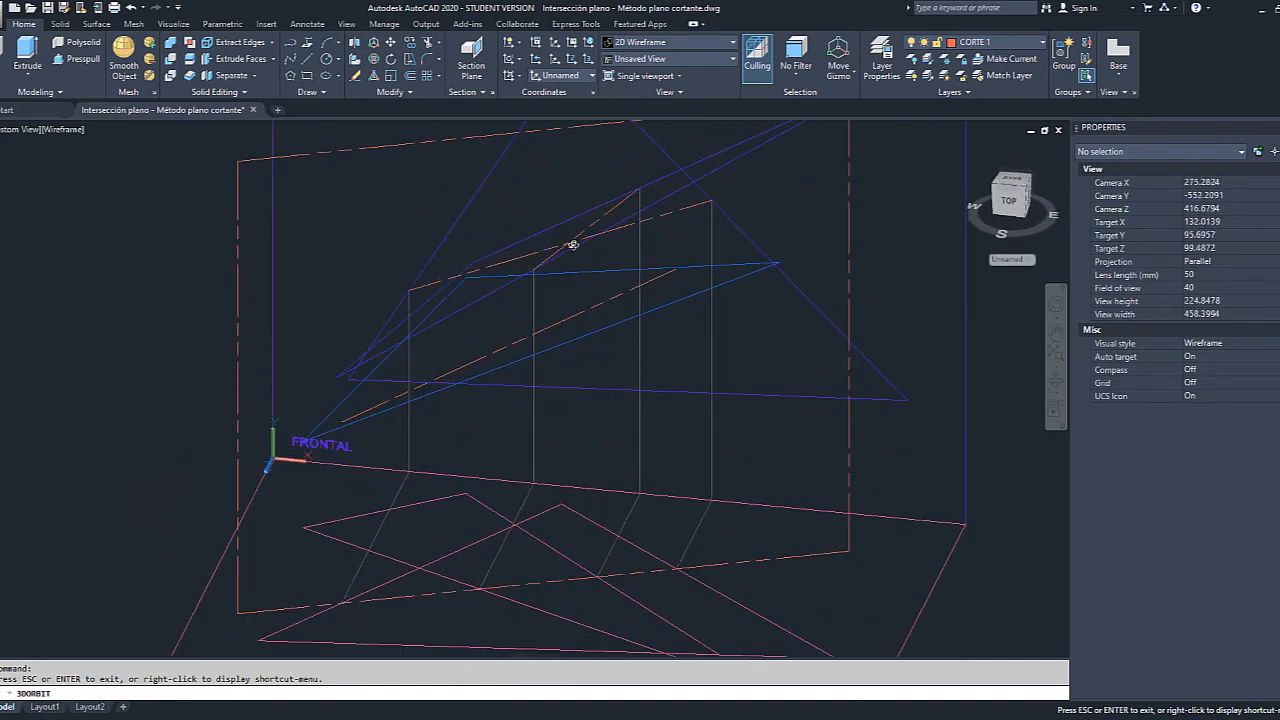
scroll(574, 245, "up", 1)
scroll(754, 251, "down", 4)
left_click_drag(788, 262, 738, 171)
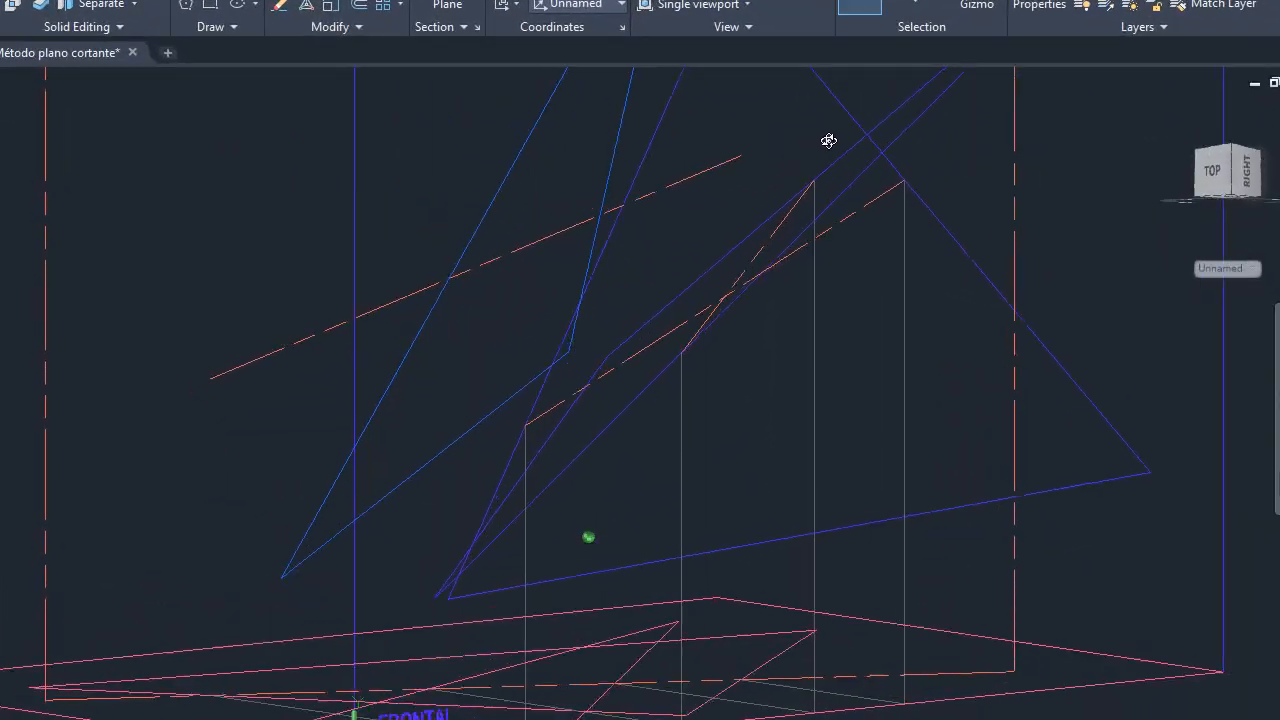
left_click_drag(828, 140, 1151, 258)
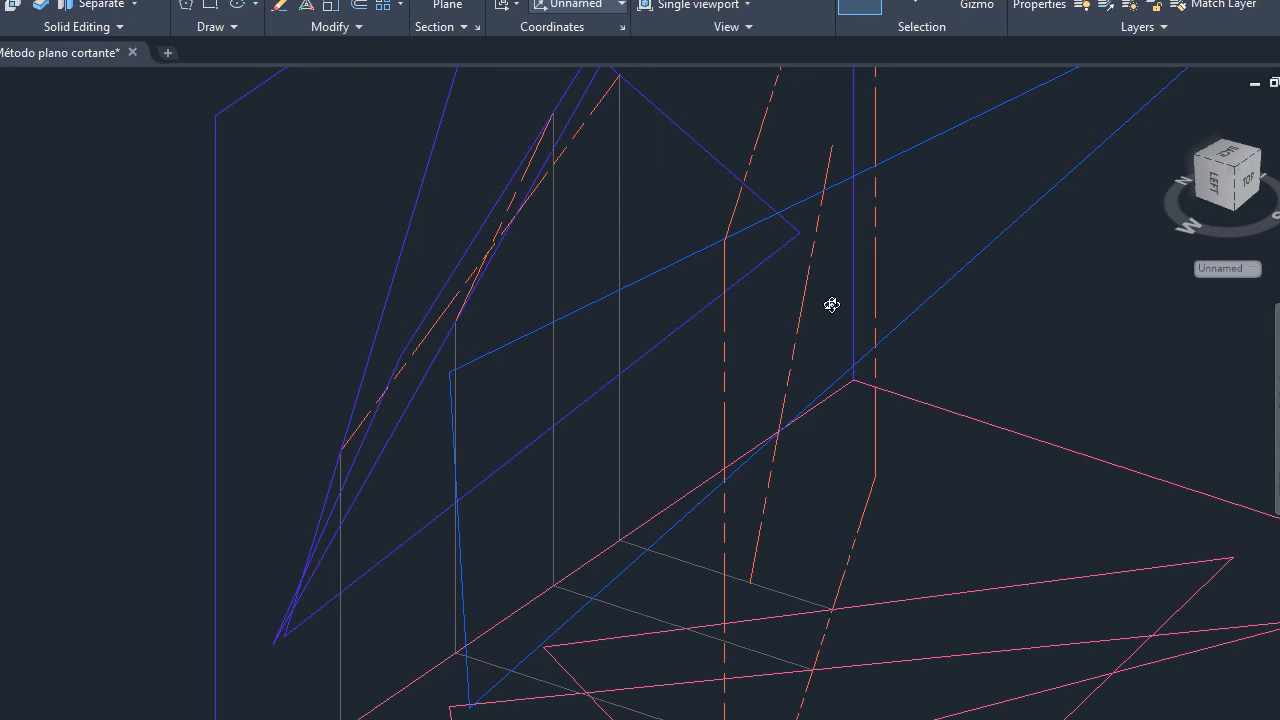
left_click_drag(794, 320, 483, 327)
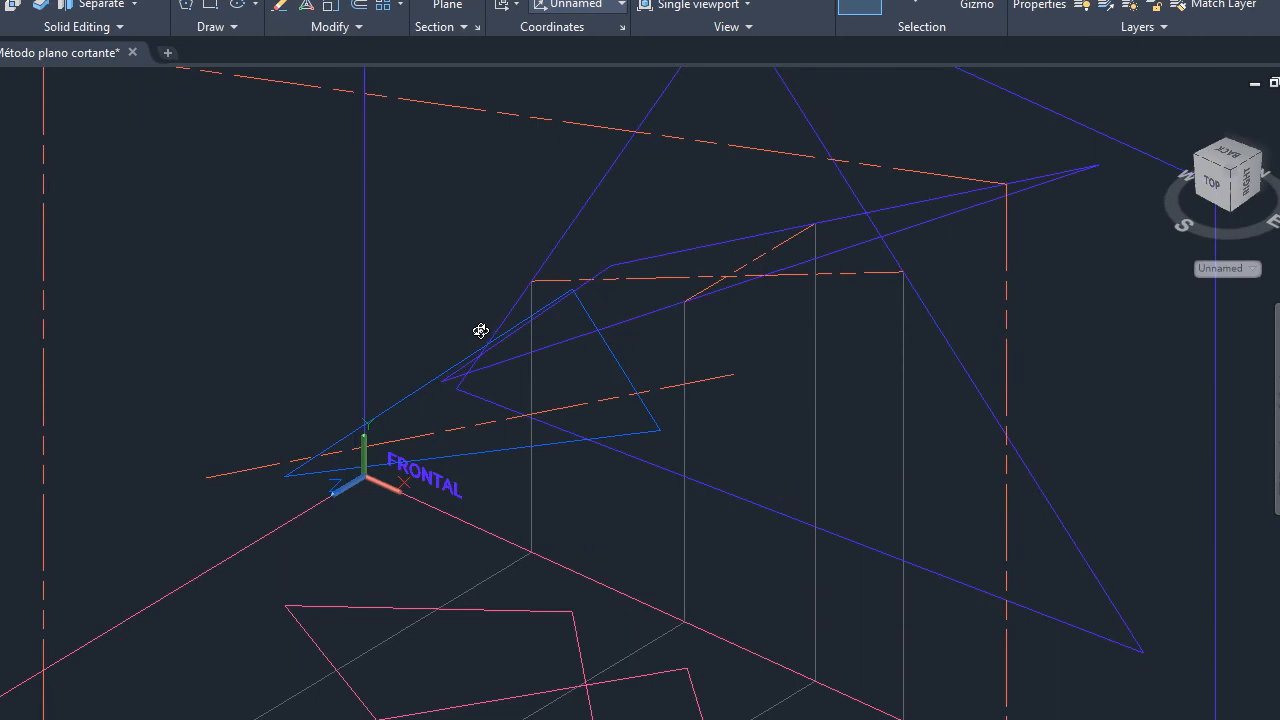
middle_click_drag(738, 385, 792, 443)
scroll(792, 443, "up", 1)
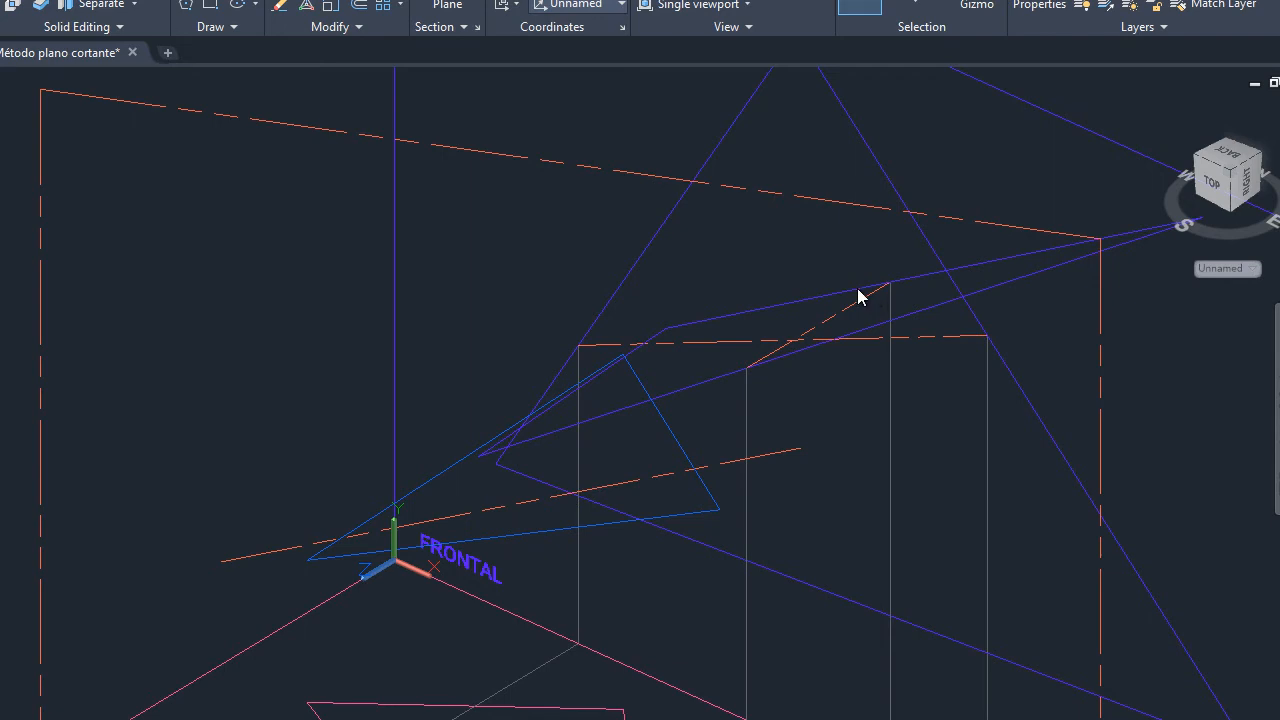
middle_click_drag(863, 451, 923, 523)
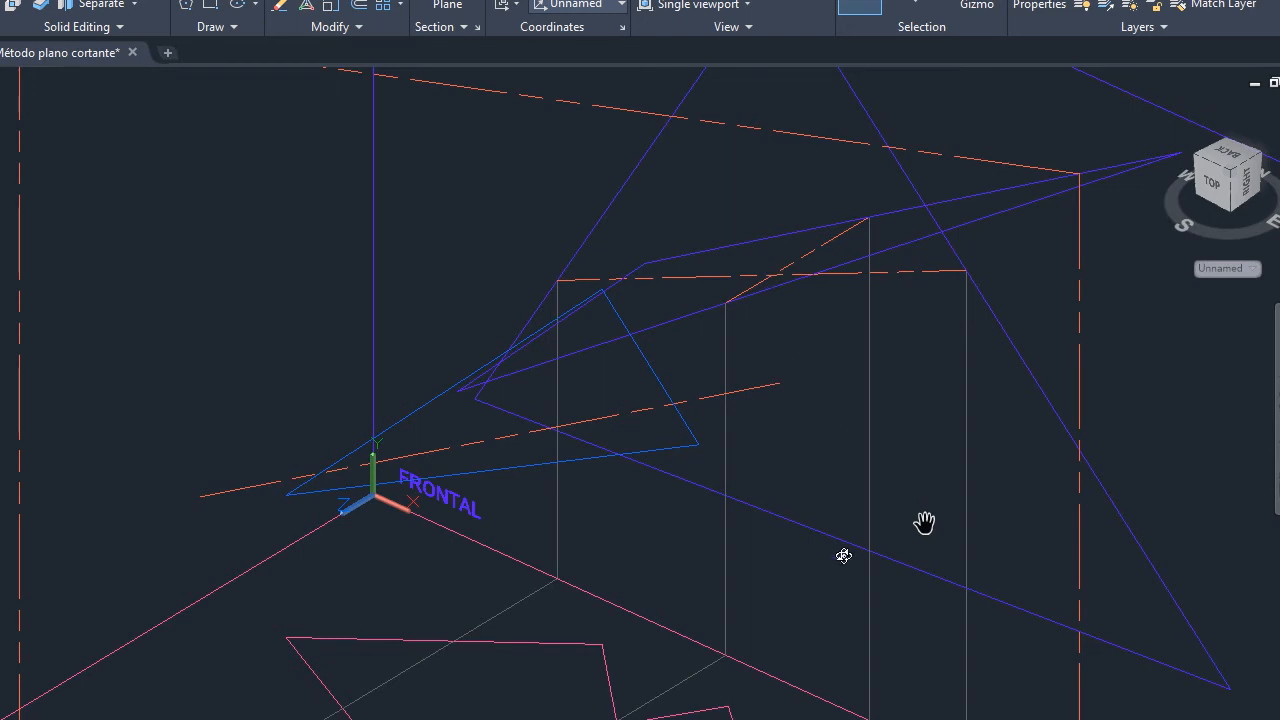
Draw a slanted test line crossing the cutting plane's vertical edge, next to the two dashed cut lines in the frontal view.
middle_click_drag(846, 518, 825, 398)
scroll(849, 511, "down", 1)
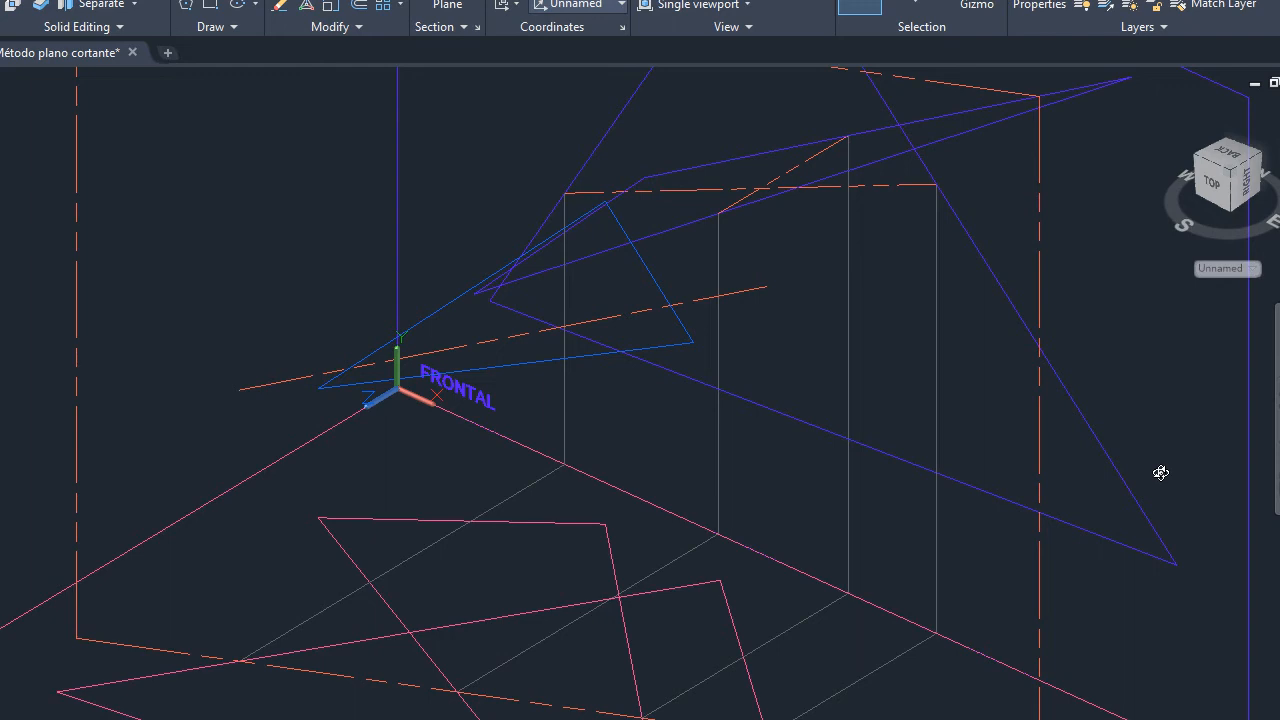
middle_click_drag(1161, 473, 1092, 667)
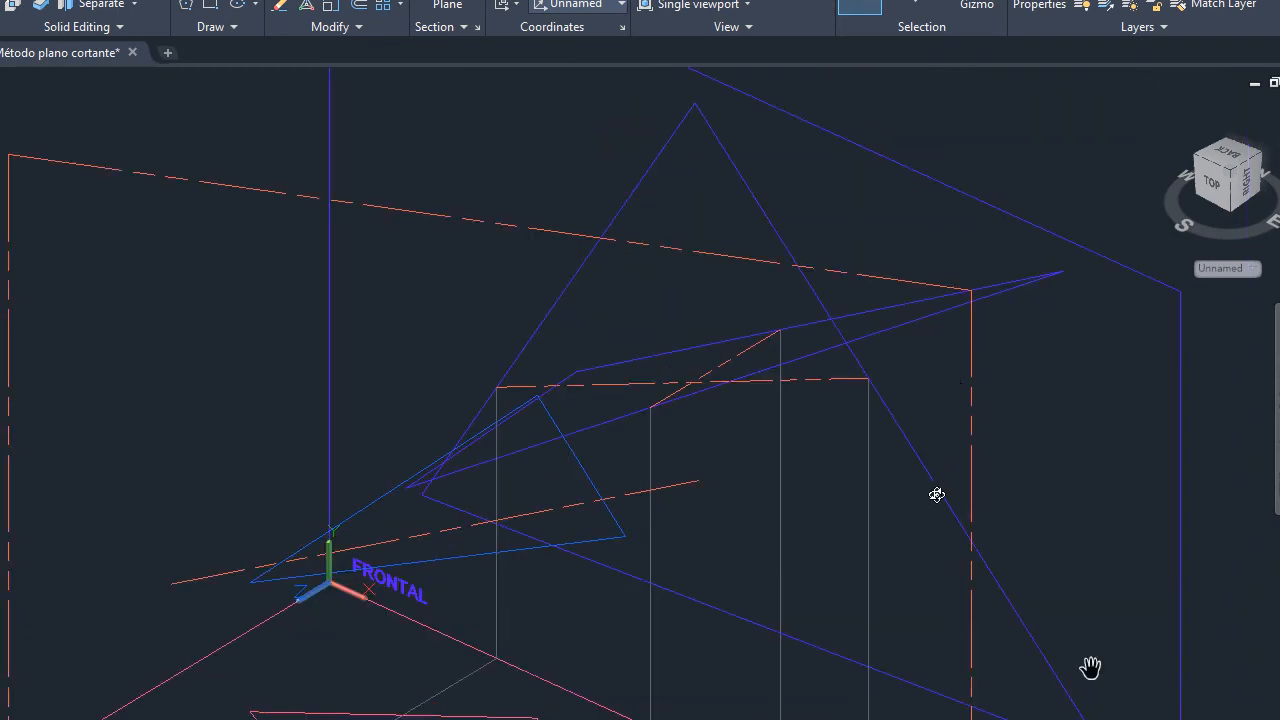
middle_click_drag(934, 508, 934, 534)
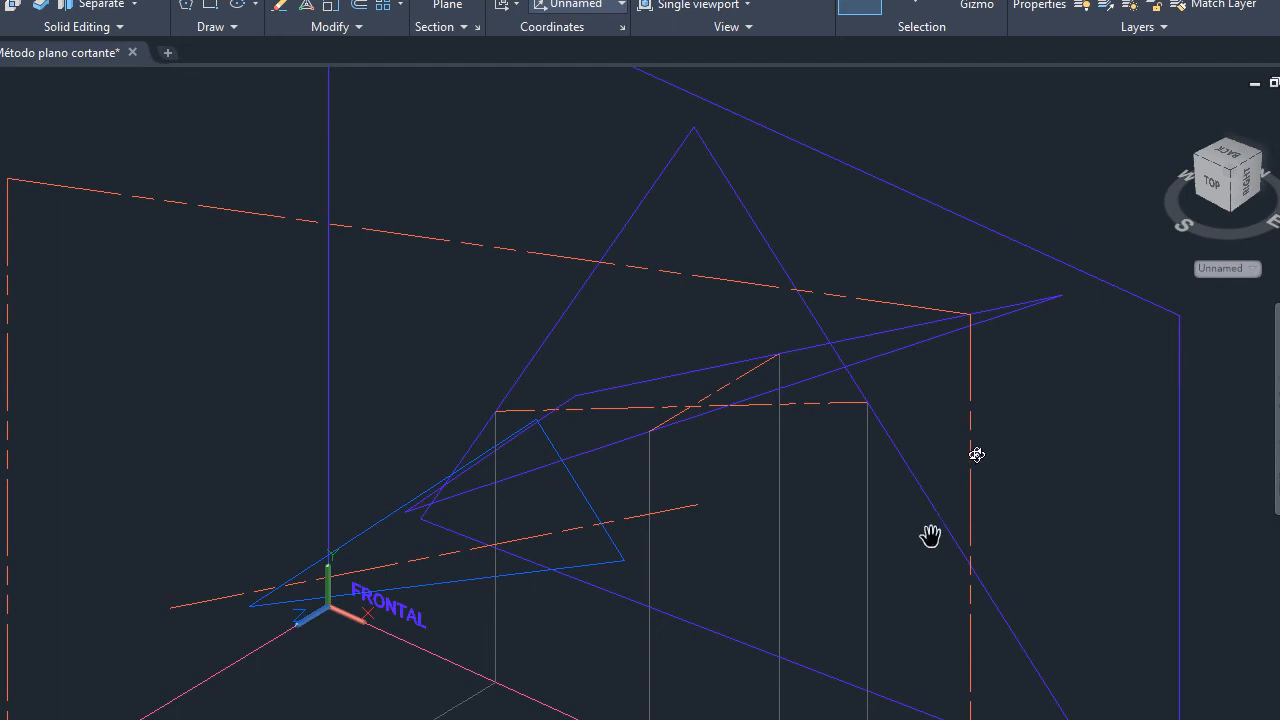
key("Escape")
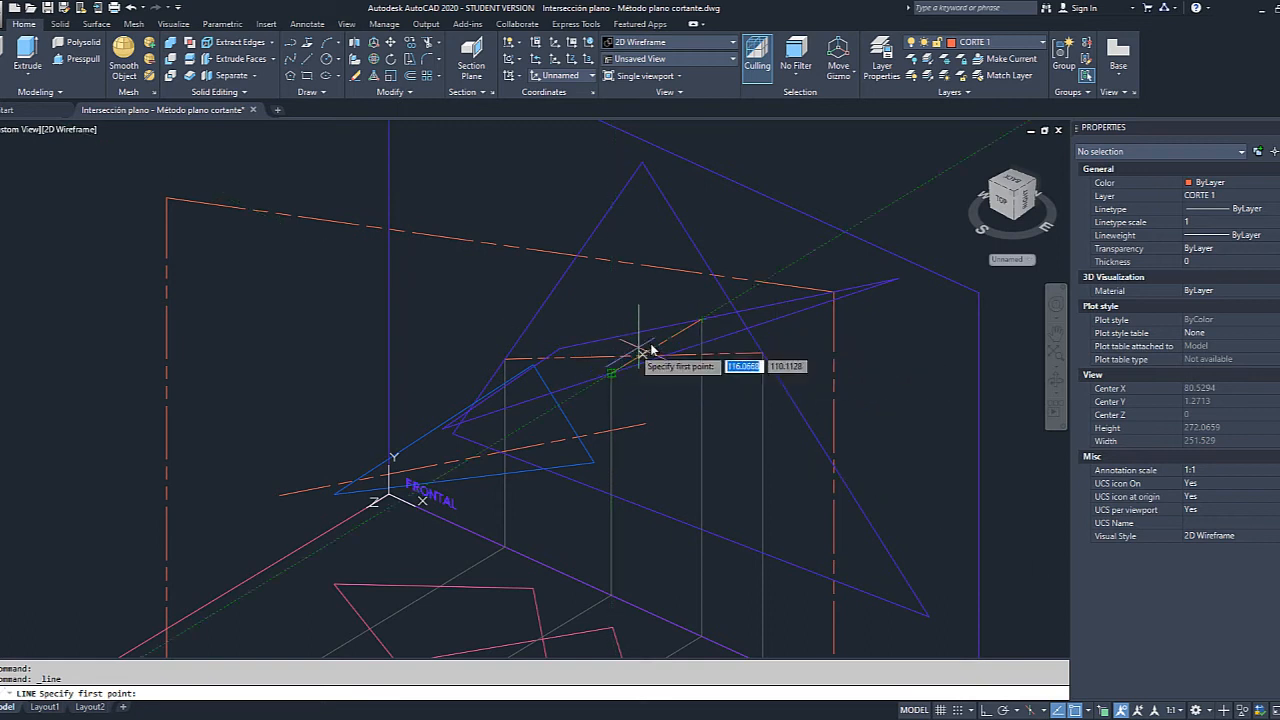
left_click(886, 313)
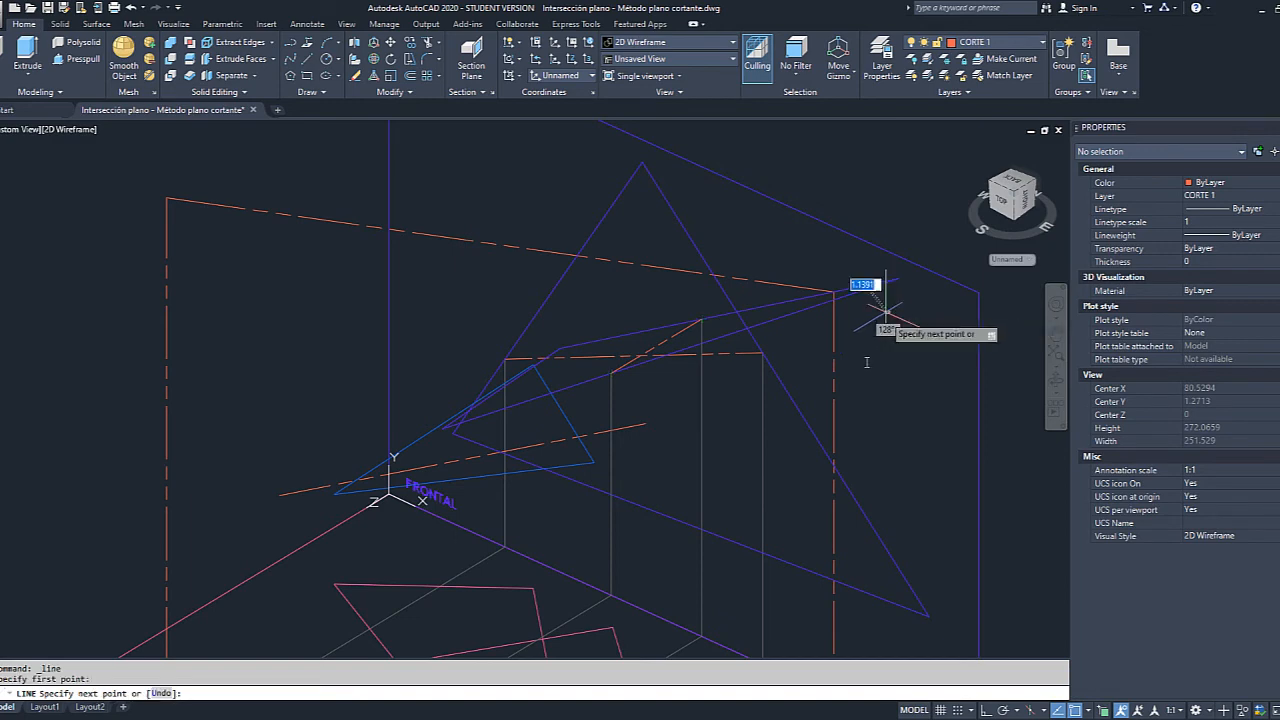
left_click(763, 418)
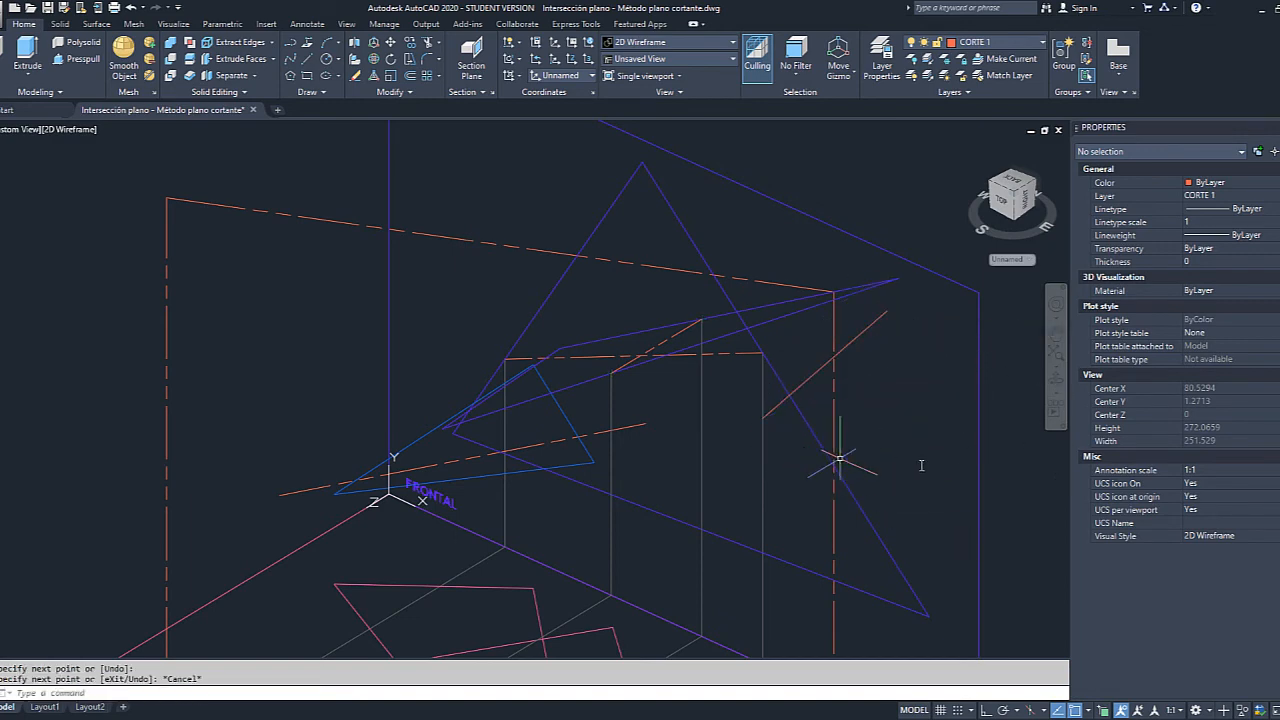
key("Escape")
Orbit to compare the lines in space, and extend the wide triangle's dashed cut line to the slanted test line.
left_click(1056, 380)
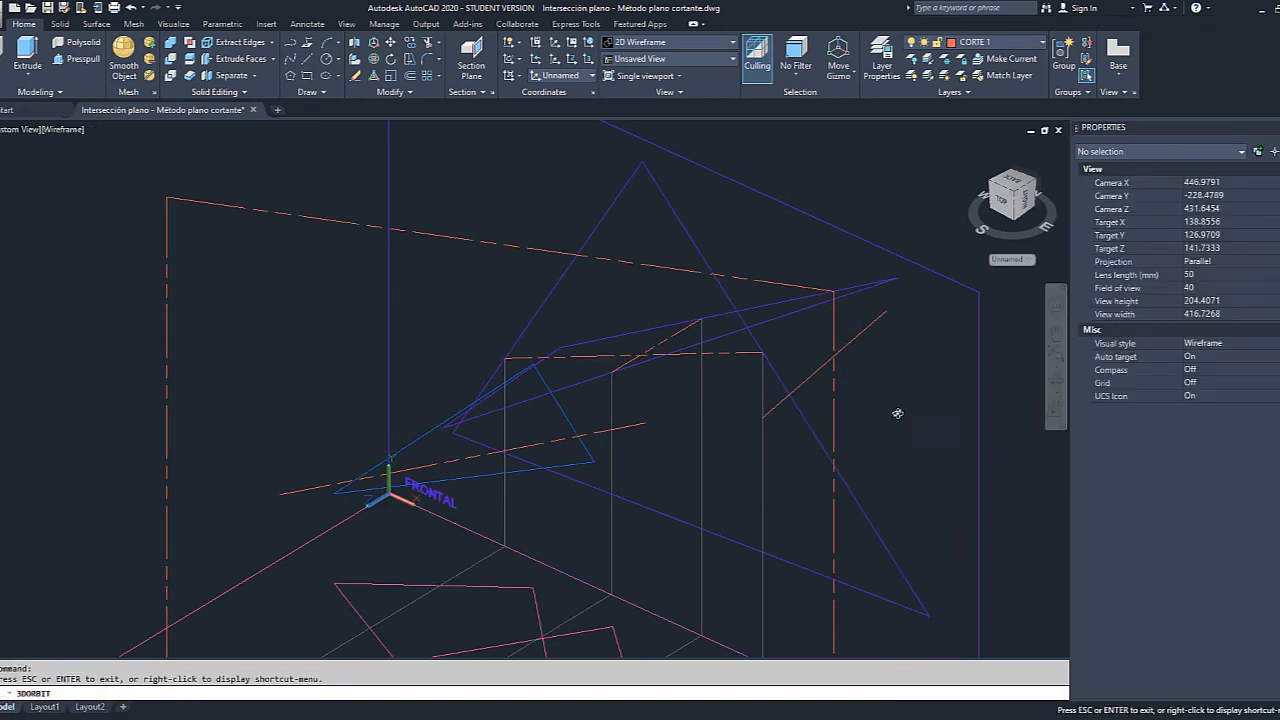
left_click_drag(894, 414, 623, 349)
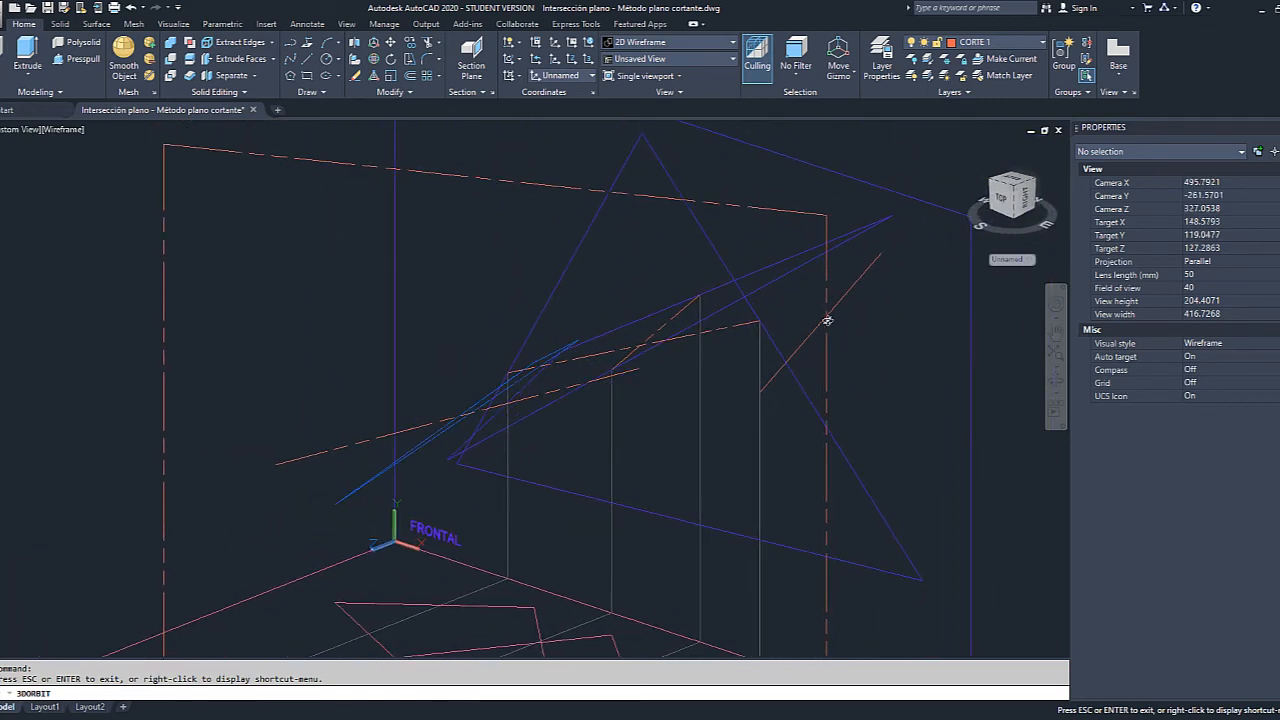
left_click_drag(647, 391, 505, 362)
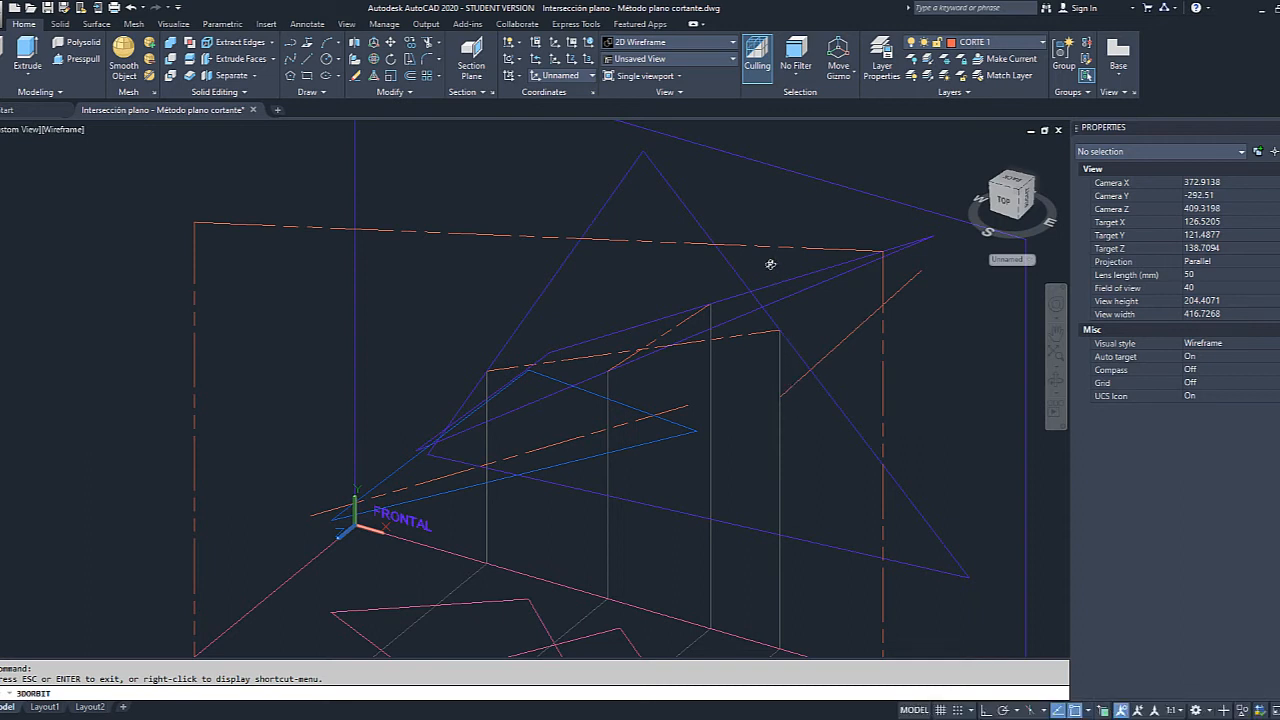
key("Escape")
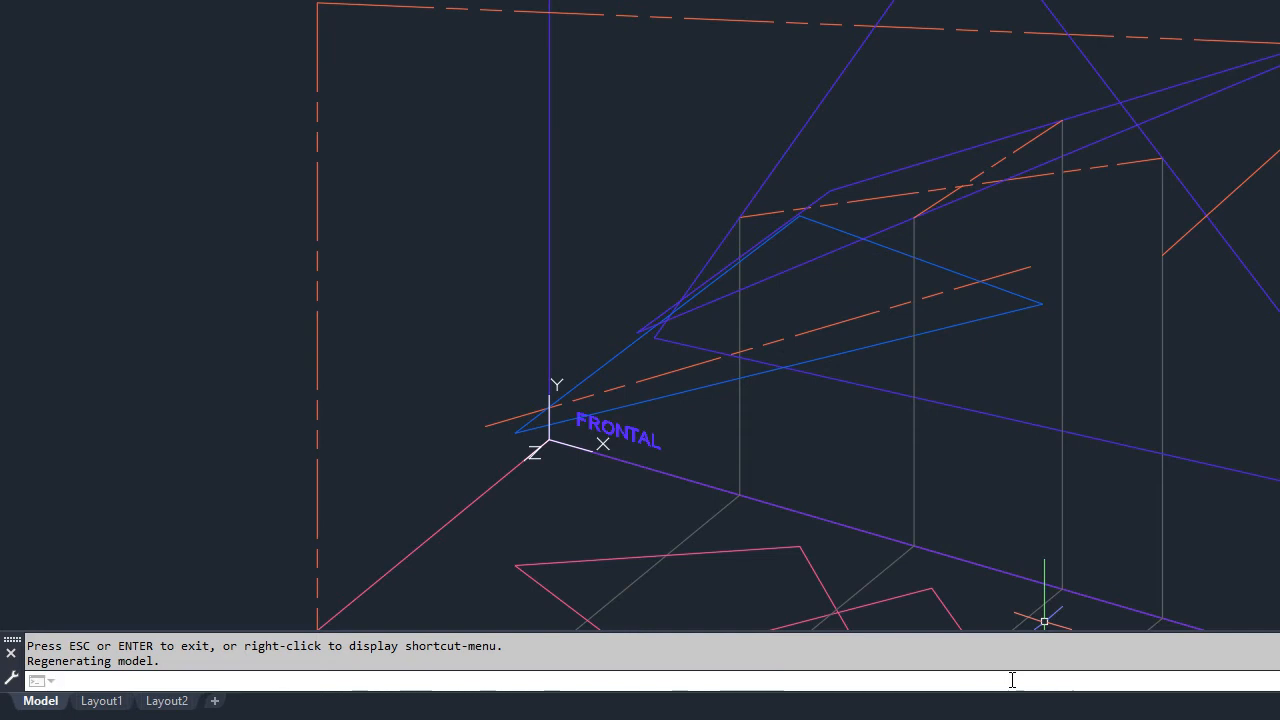
type("extend")
key("Return")
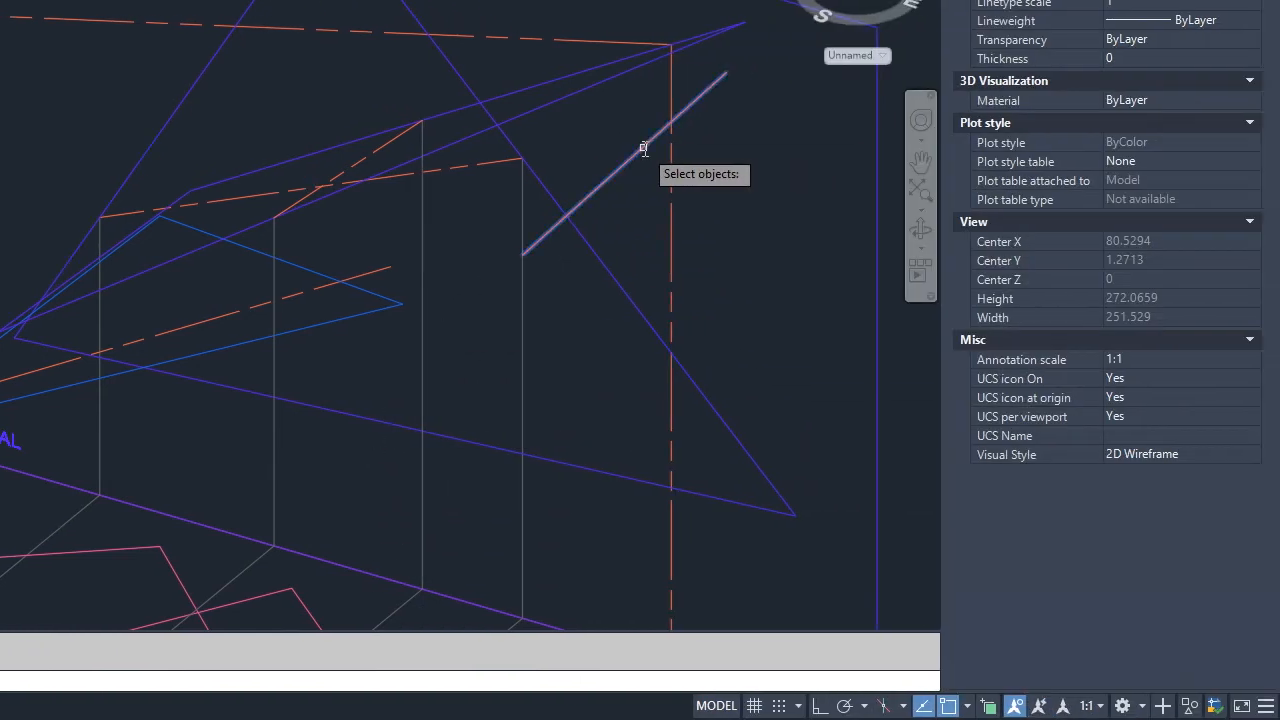
key("Return")
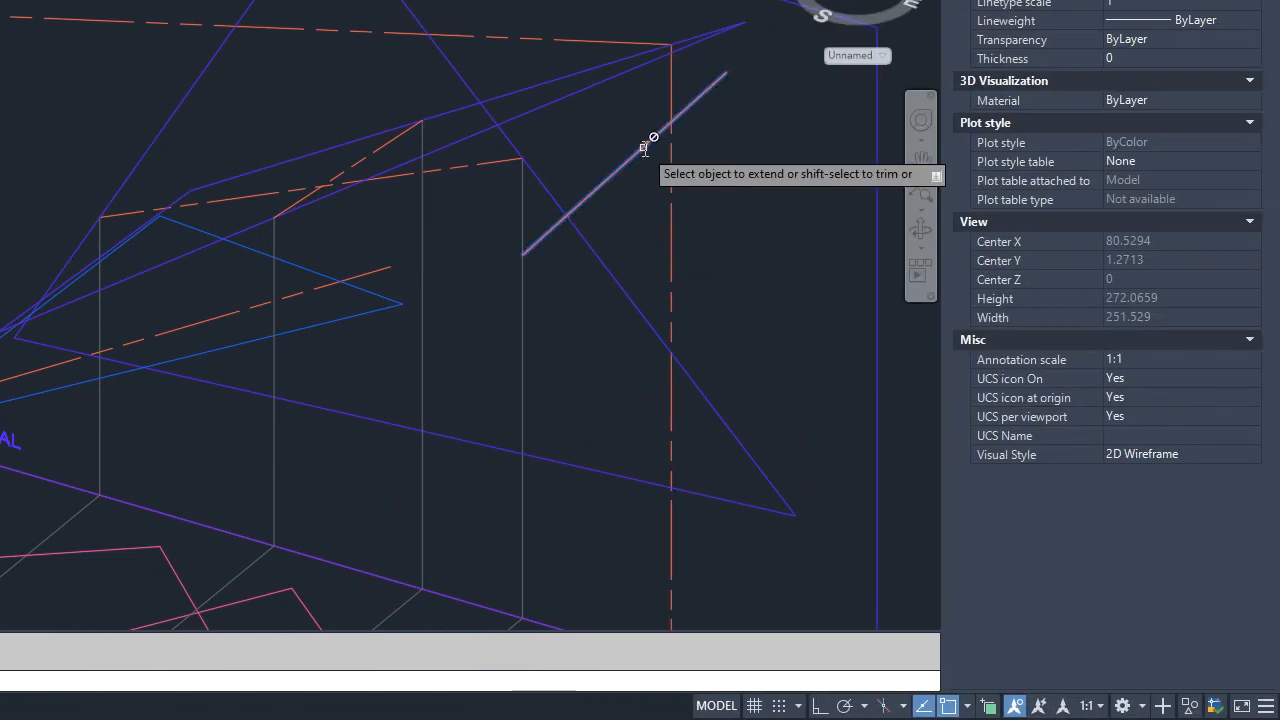
left_click(475, 164)
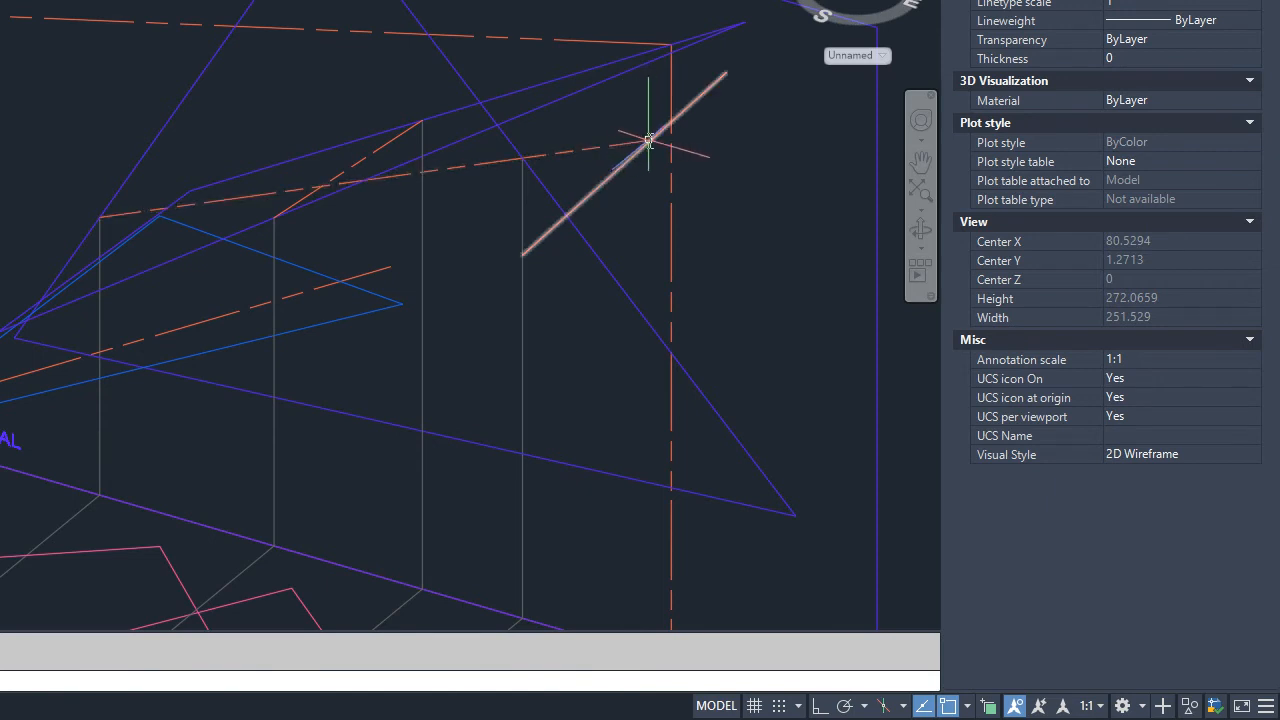
mouse_move(649, 141)
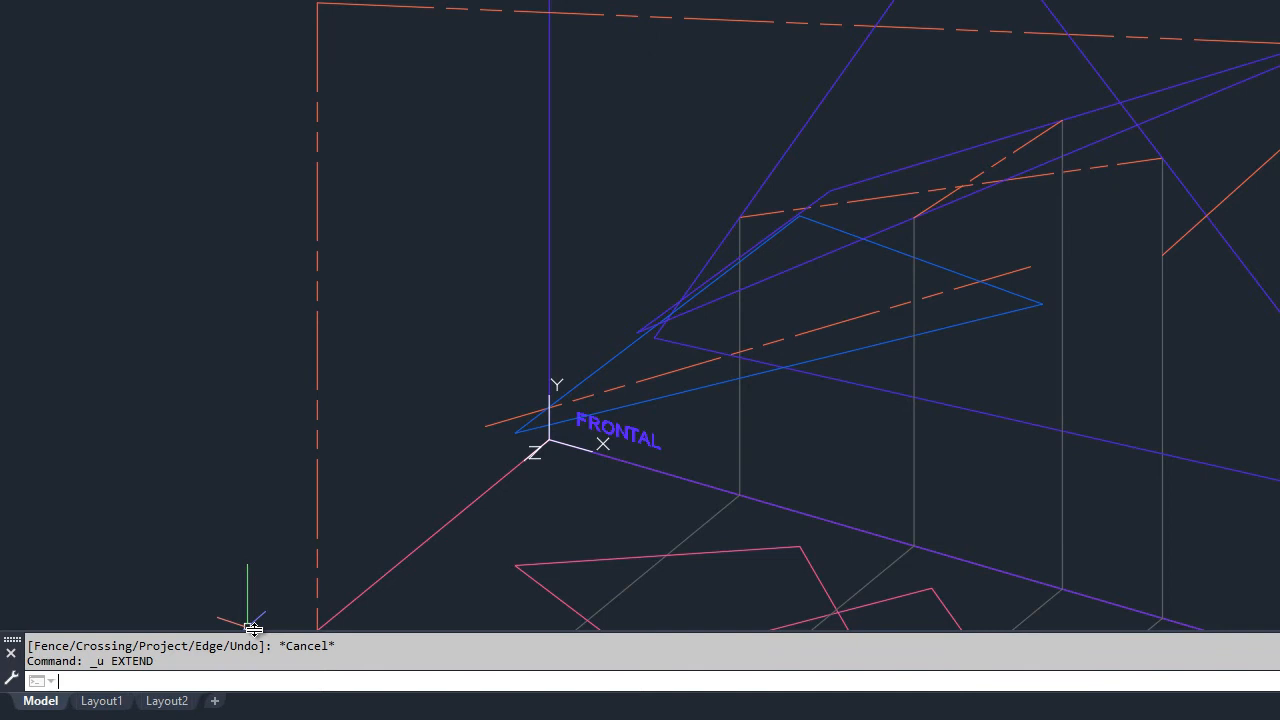
Extend the wide triangle's cut line again, using the slanted test line as the boundary edge.
key("Return")
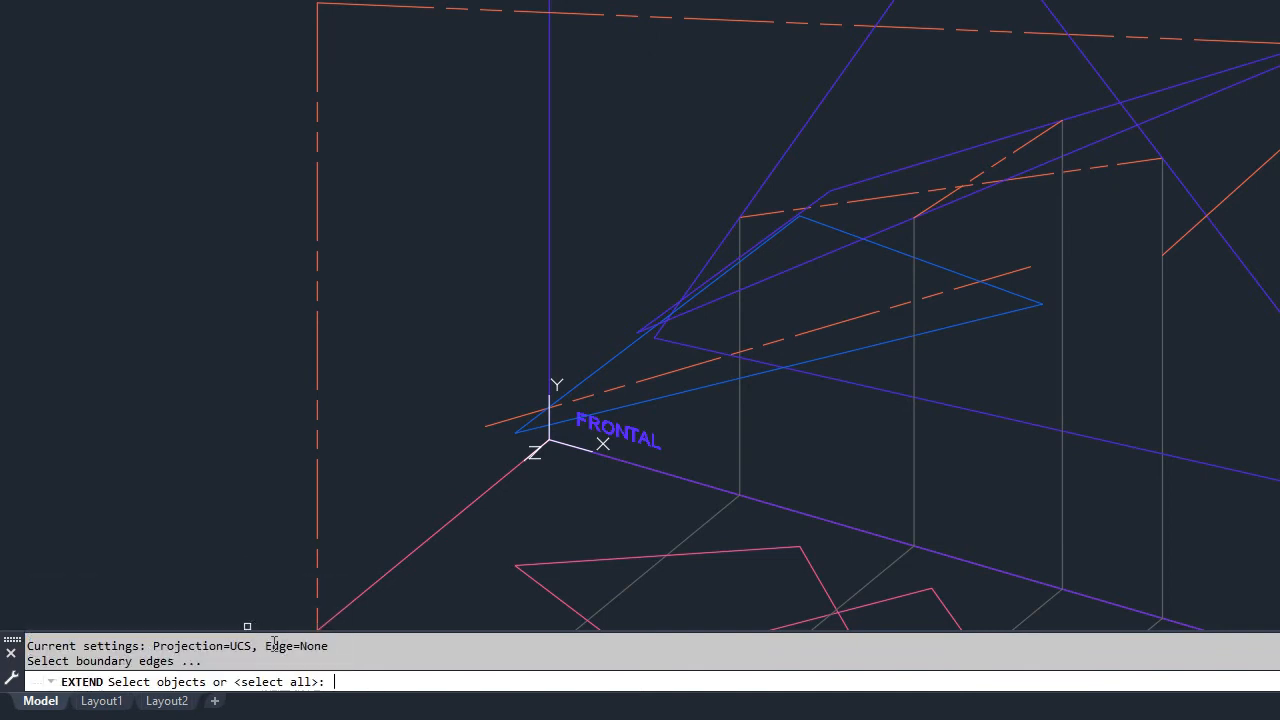
left_click(1275, 152)
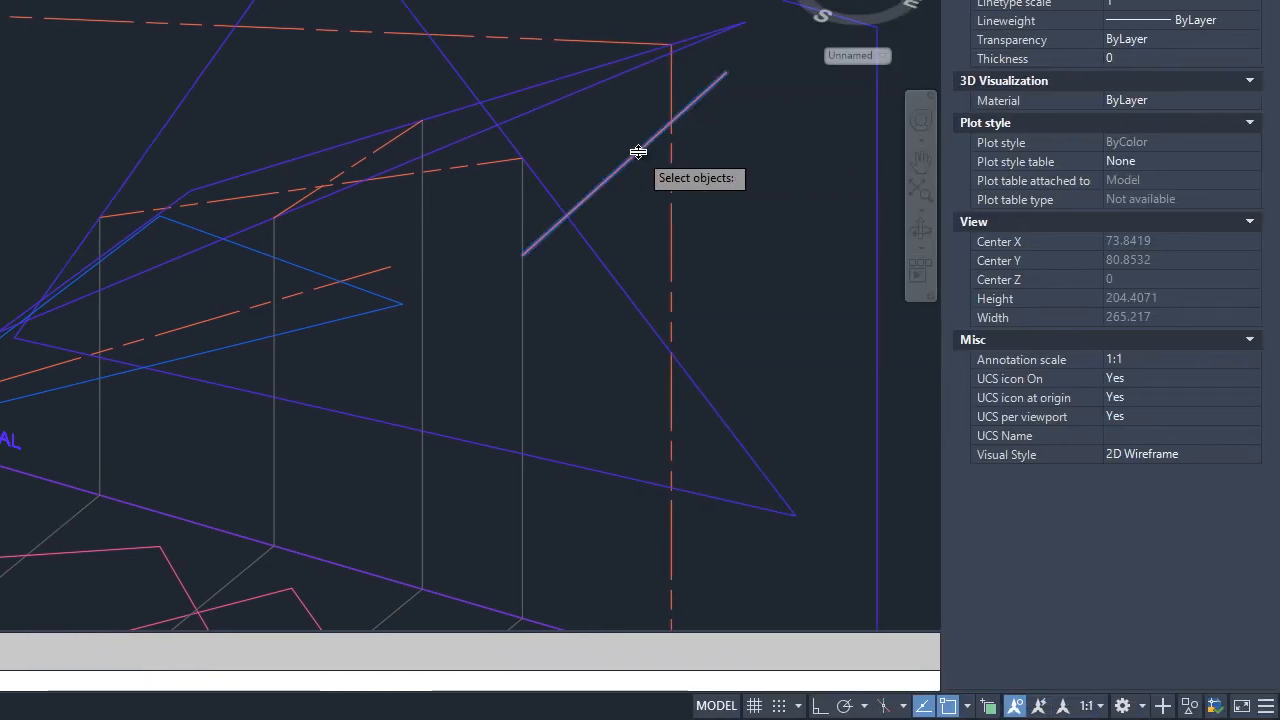
key("Return")
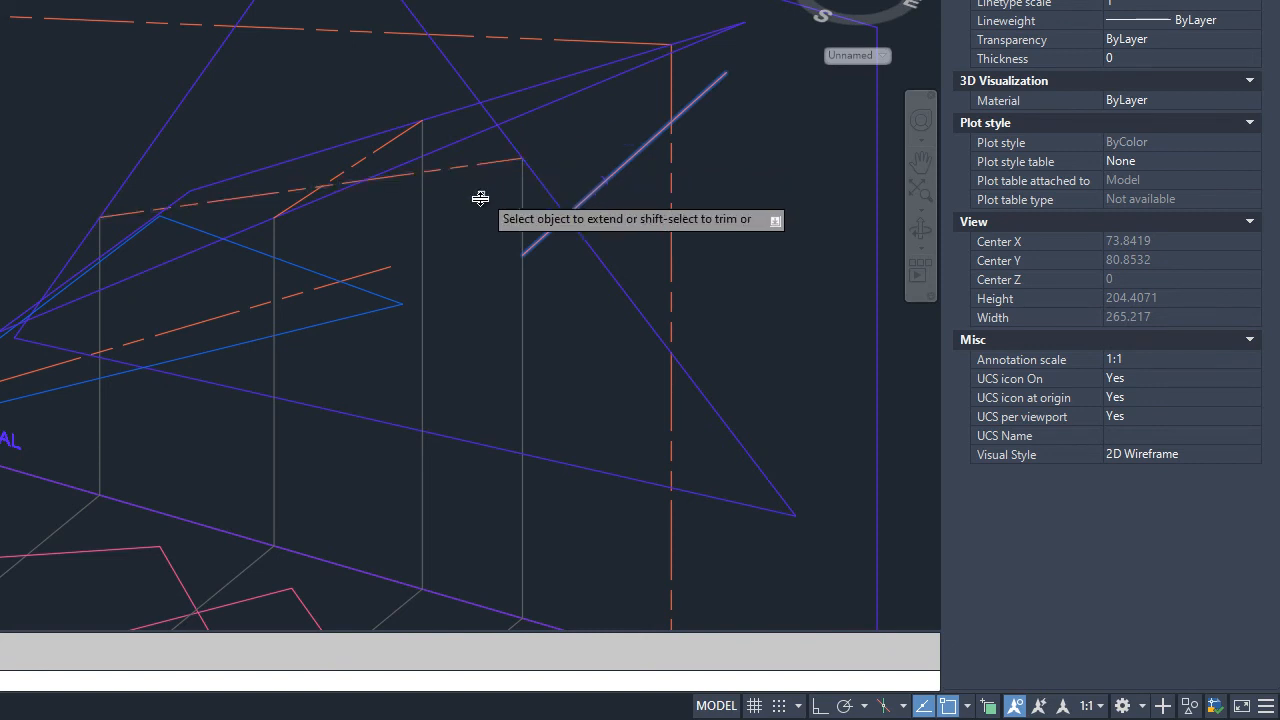
left_click(488, 161)
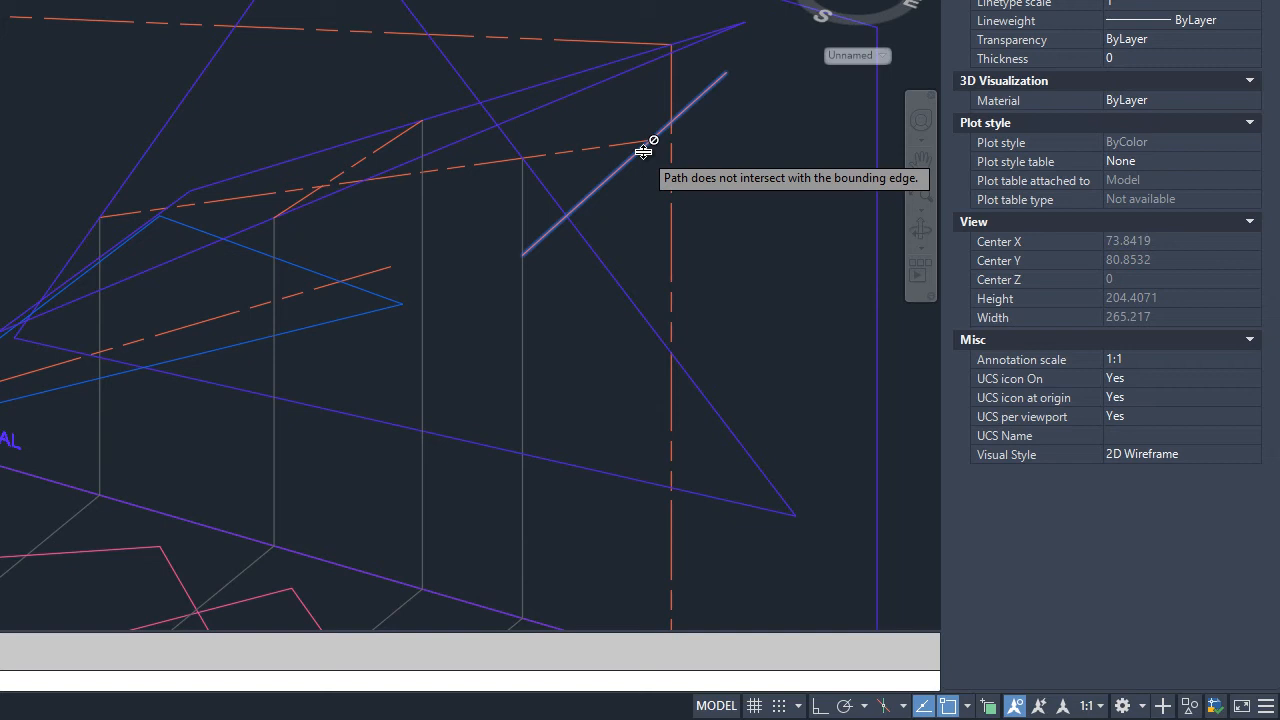
Undo the repeated extension, the view orbit and the slanted test line.
key("ctrl+z")
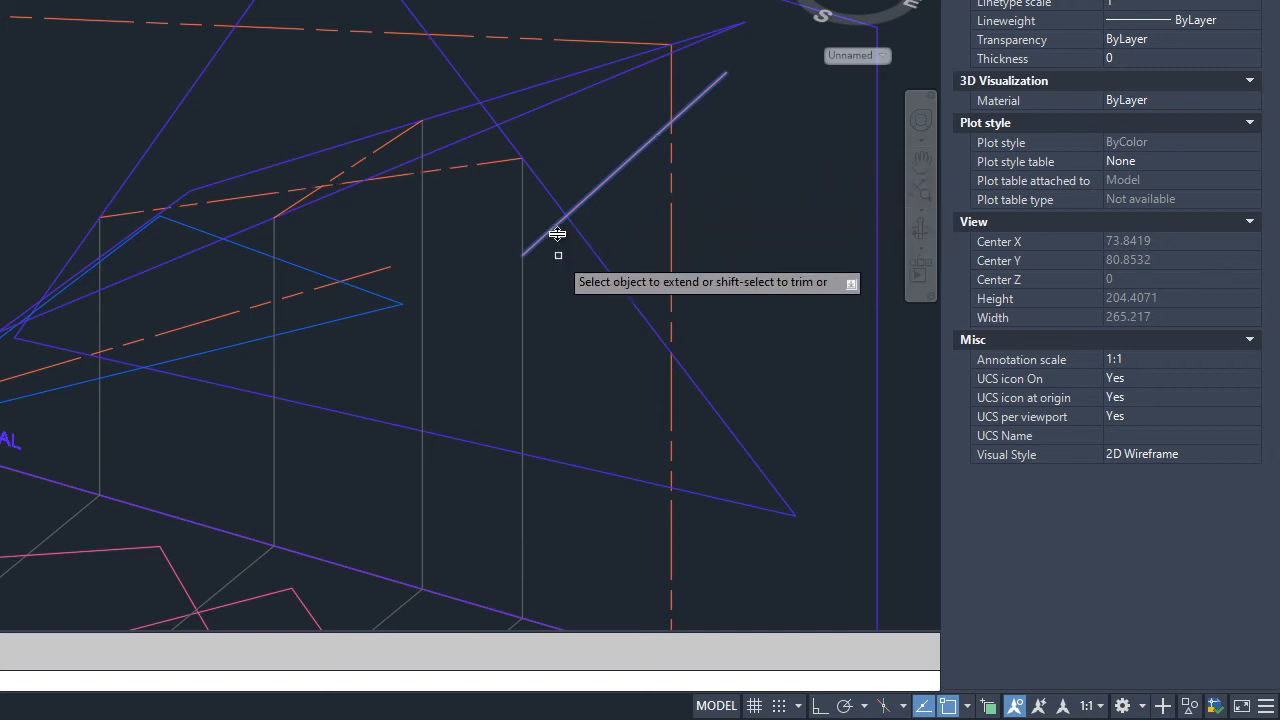
key("Escape")
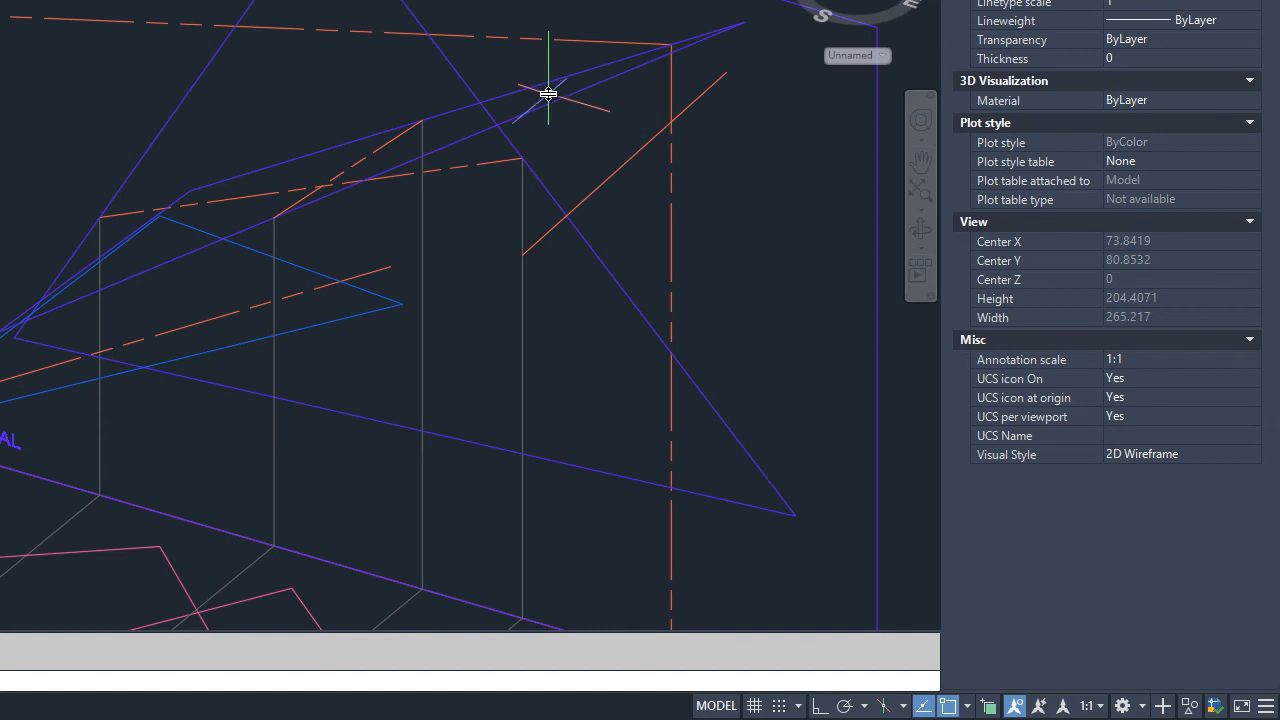
key("ctrl+z")
key("ctrl+z")
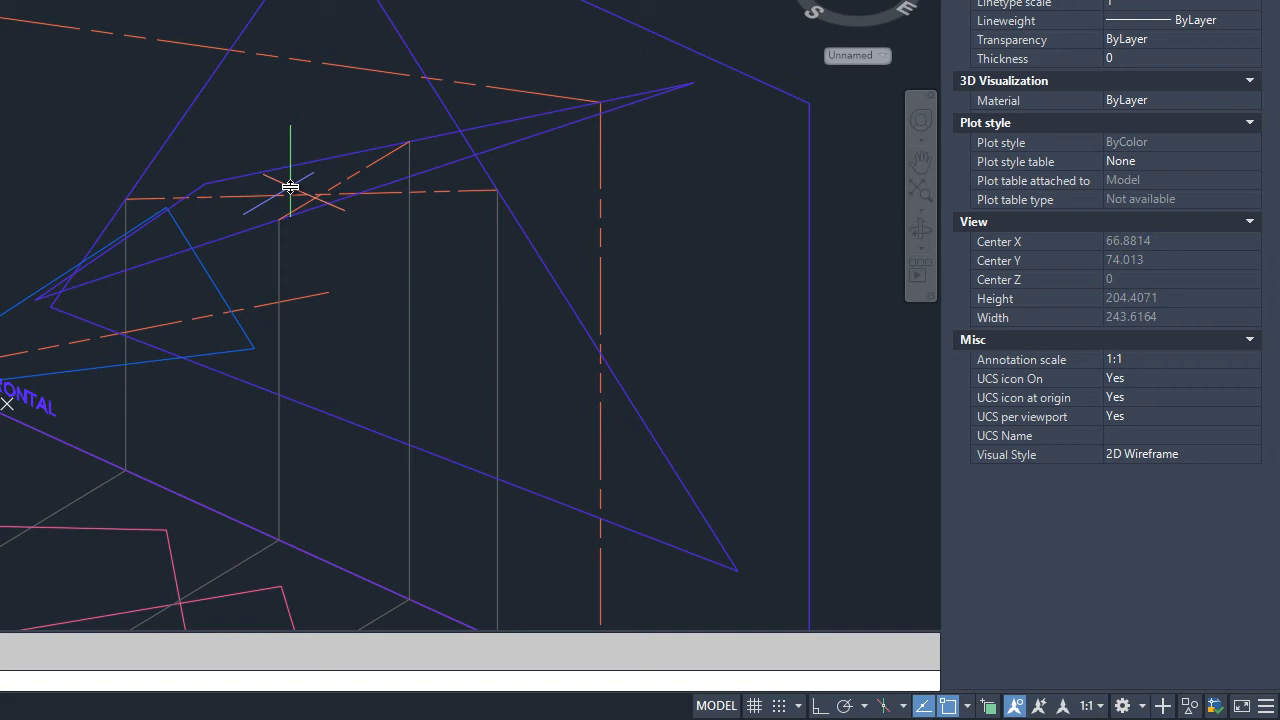
Examine where the two dashed cut lines cross in the frontal plane and how their ends project from the superior plane.
scroll(395, 277, "up", 2)
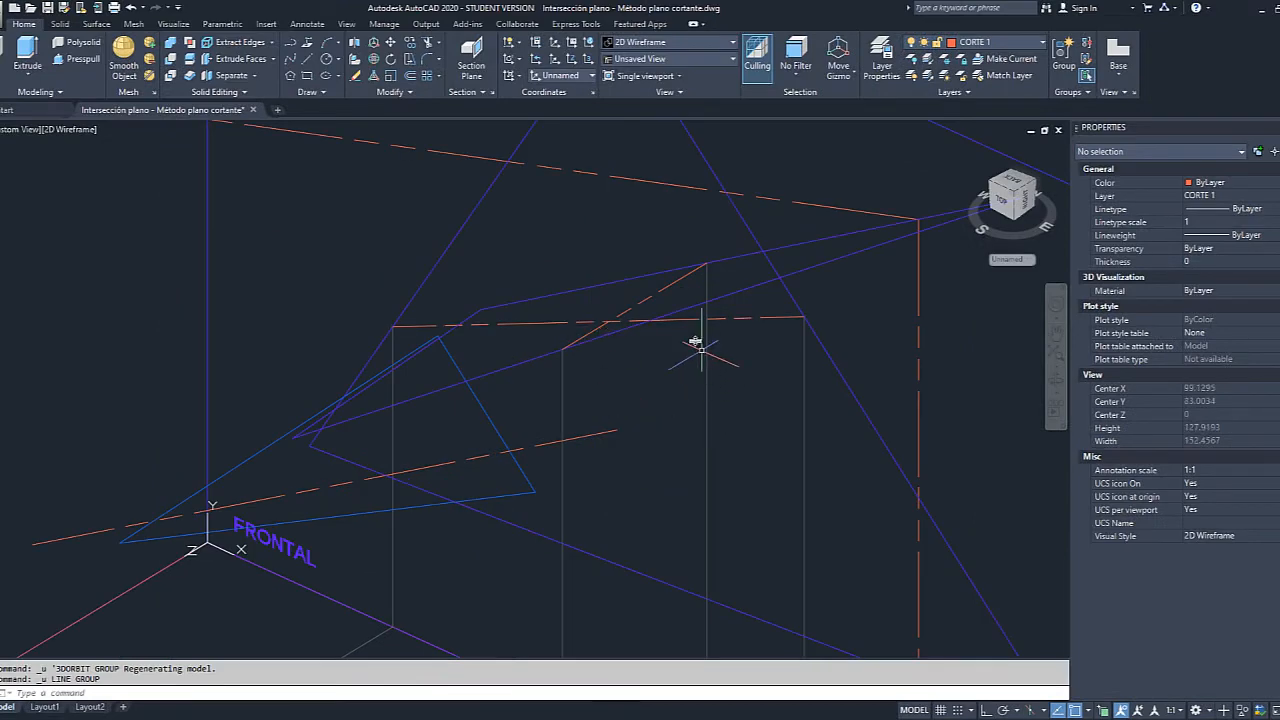
scroll(609, 323, "up", 5)
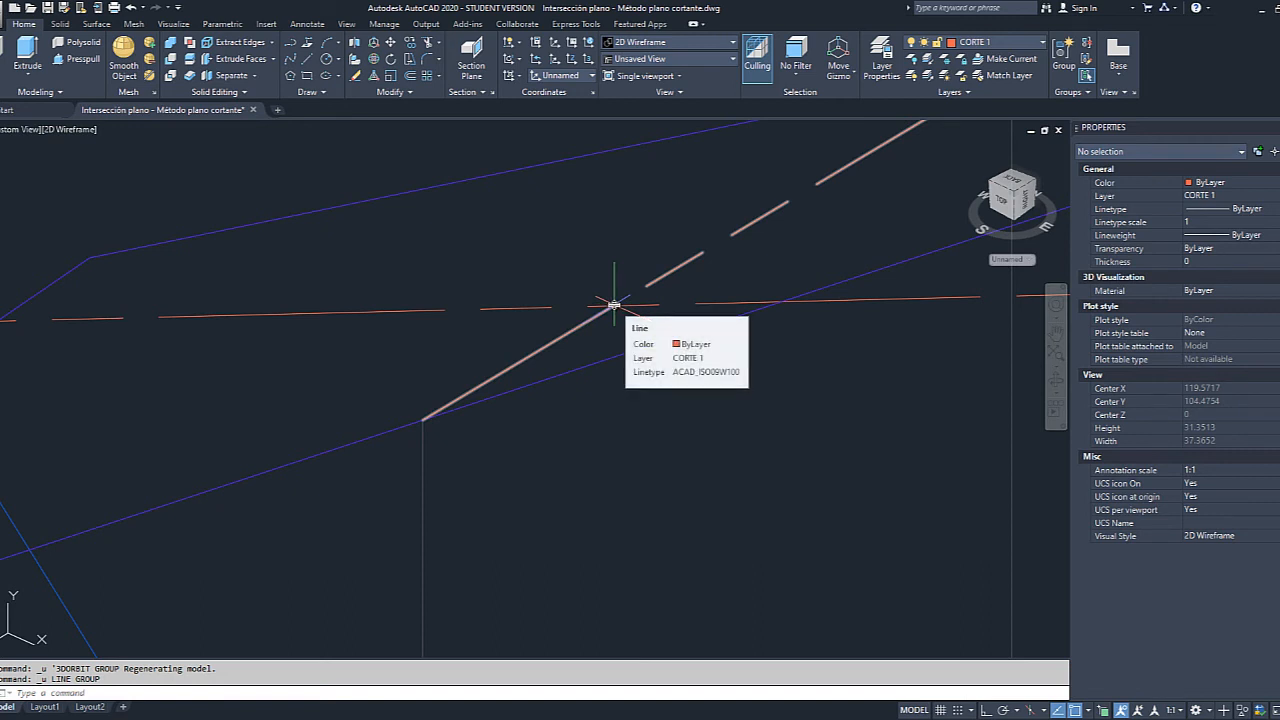
scroll(614, 303, "down", 8)
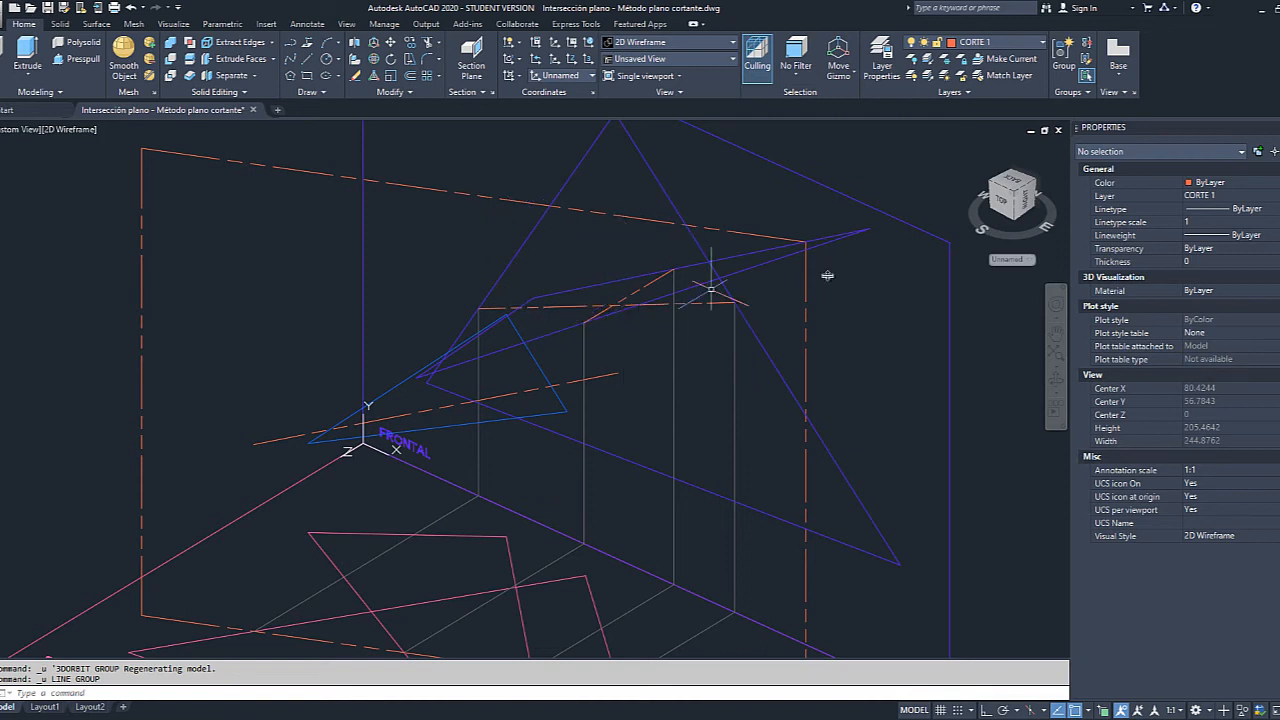
middle_click_drag(580, 508, 646, 349)
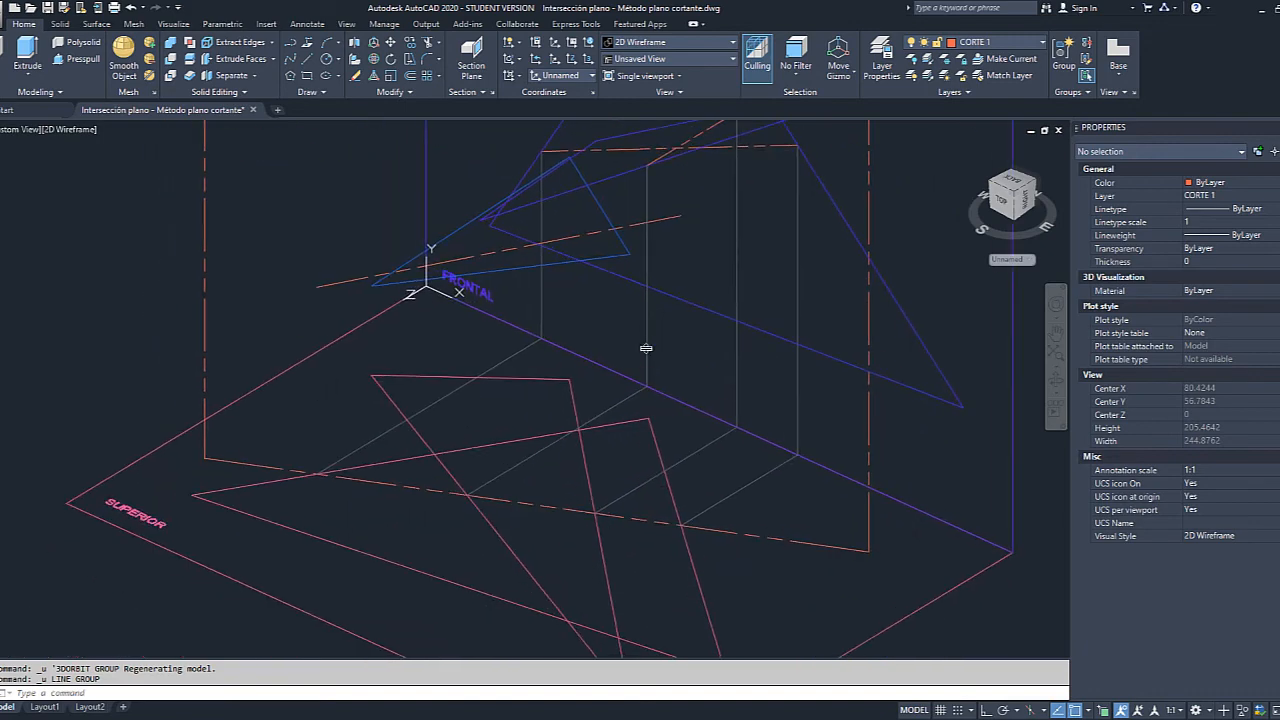
scroll(646, 349, "up", 2)
scroll(477, 499, "down", 4)
middle_click_drag(488, 500, 508, 466)
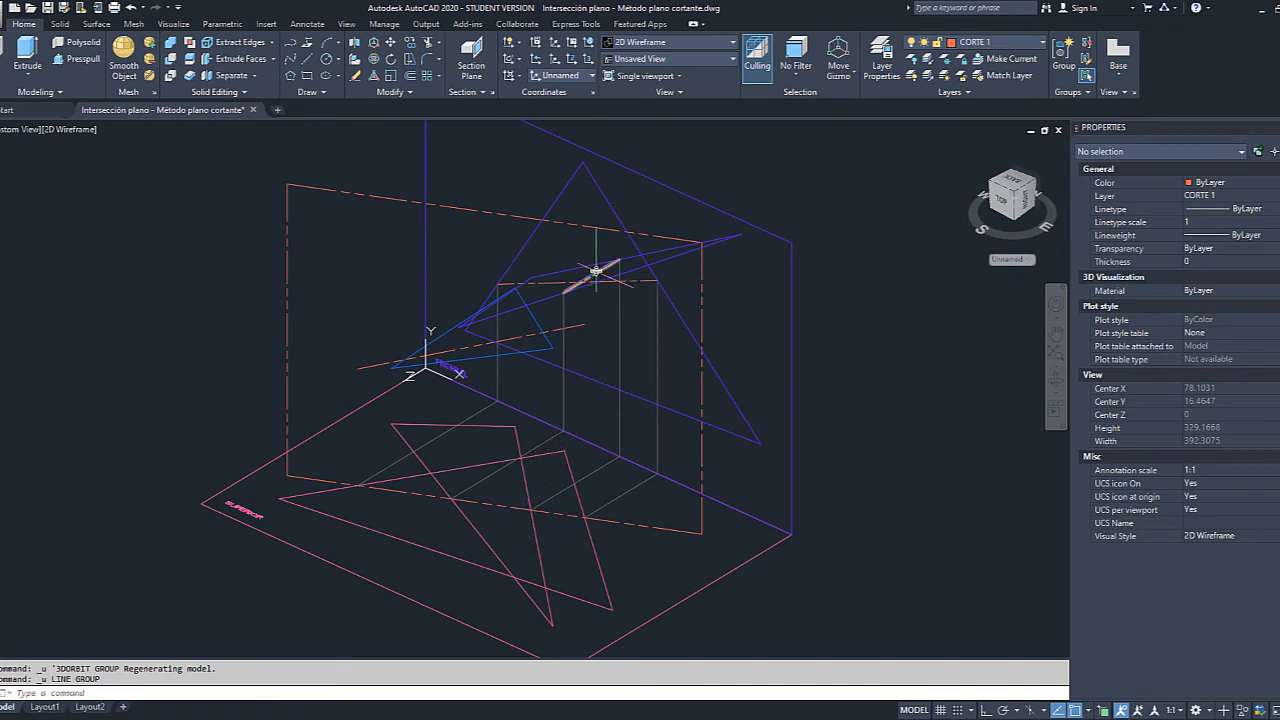
scroll(585, 280, "up", 10)
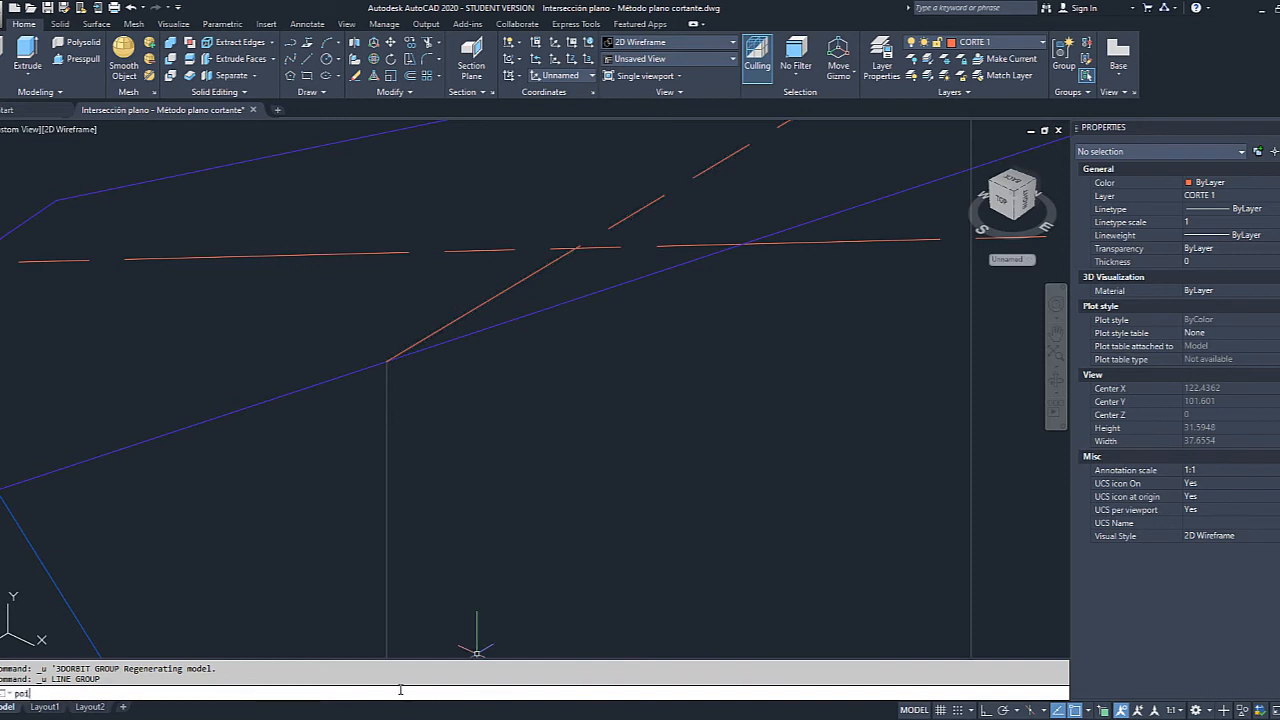
left_click(400, 690)
type("poin")
key("Return")
type("t: t")
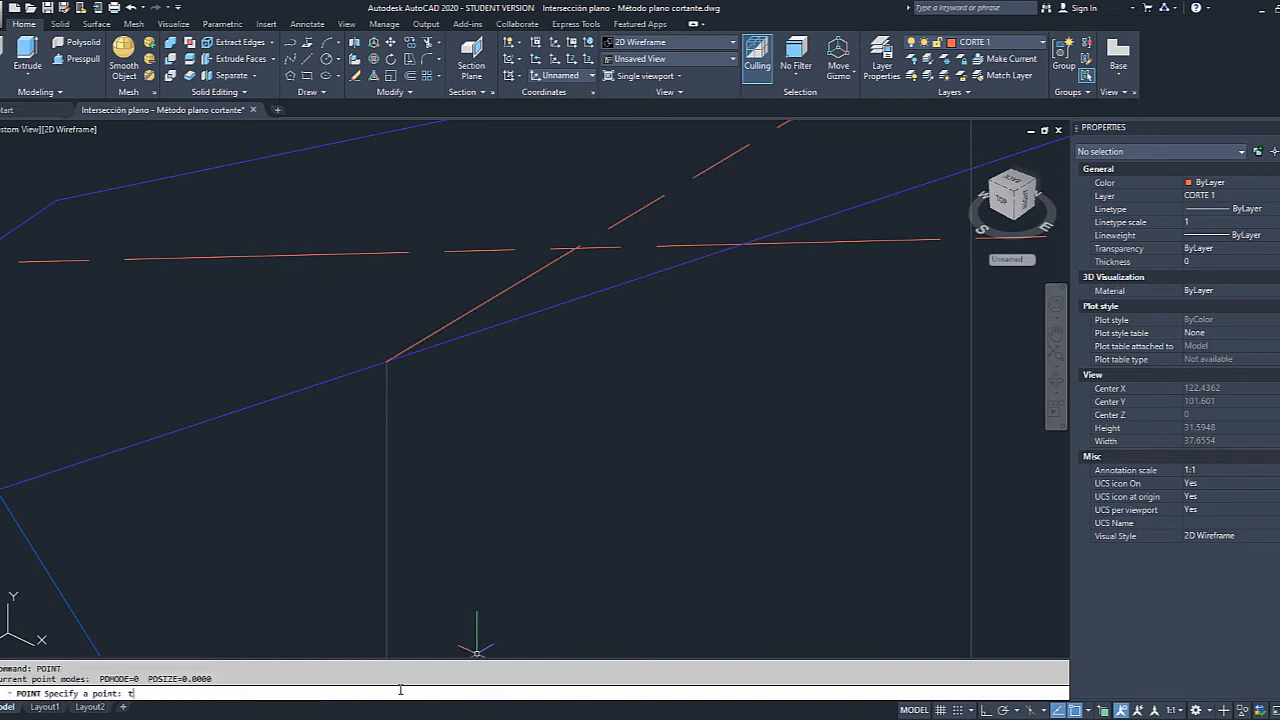
key("Escape")
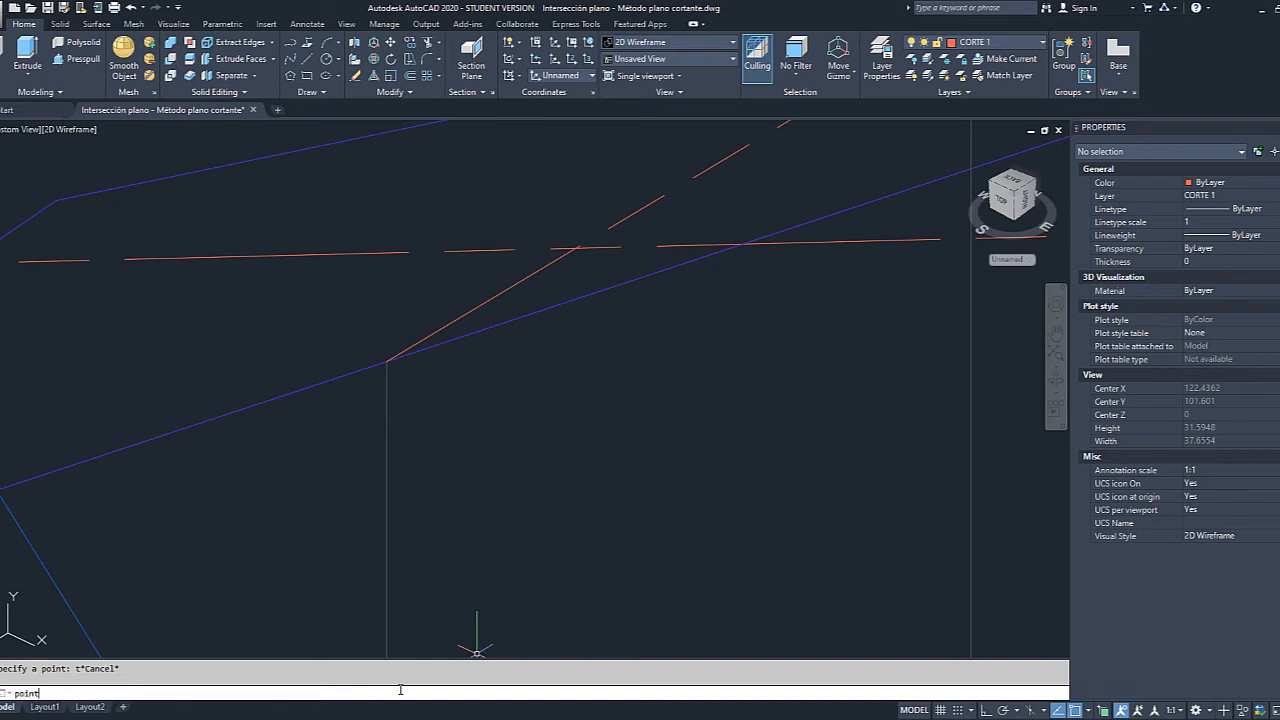
Place a point at the intersection of the two dashed cut lines in the frontal plane.
type("point")
key("Return")
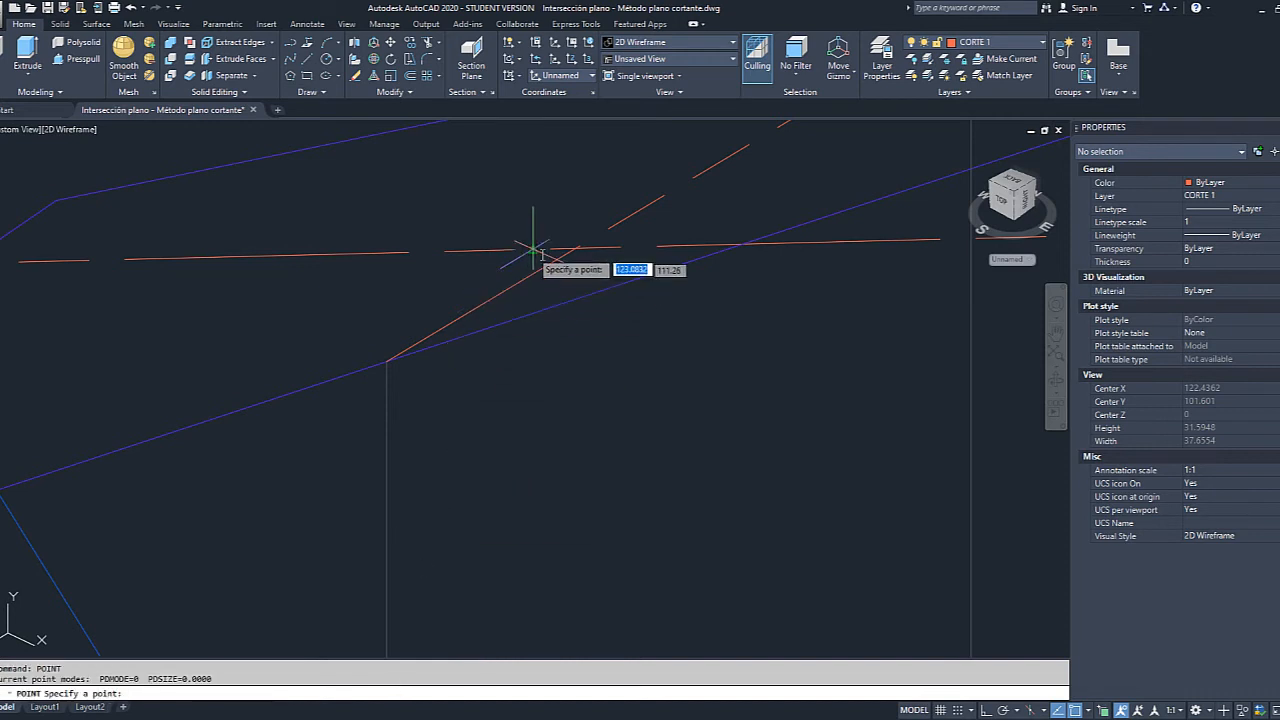
left_click(575, 246)
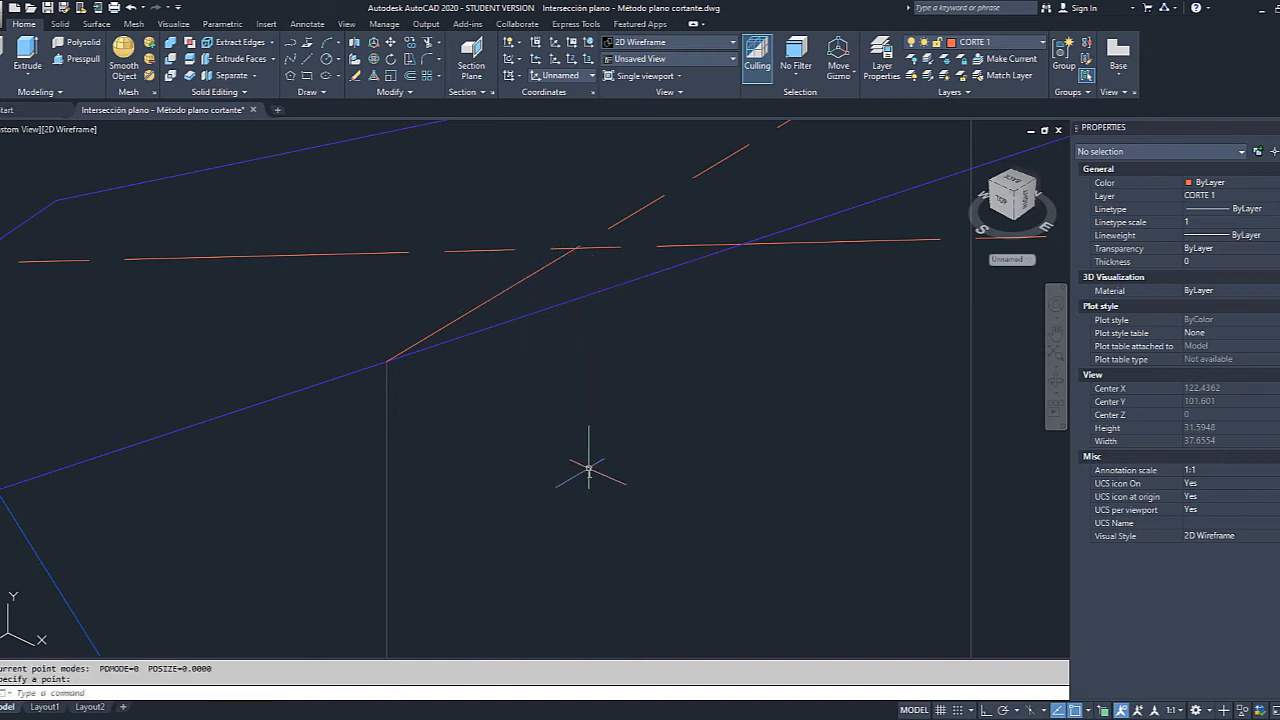
Set the point display style (PDMODE) to 34 for the point at the cut lines' crossing.
scroll(576, 248, "up", 10)
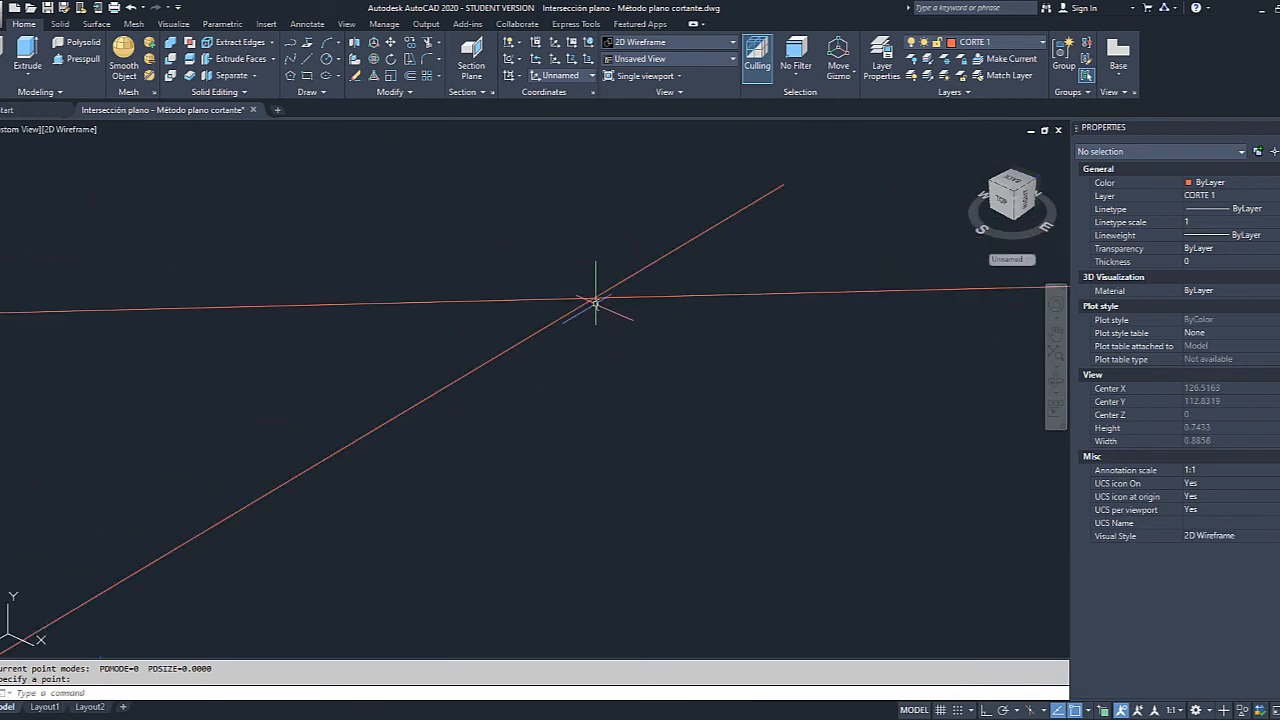
scroll(577, 294, "down", 10)
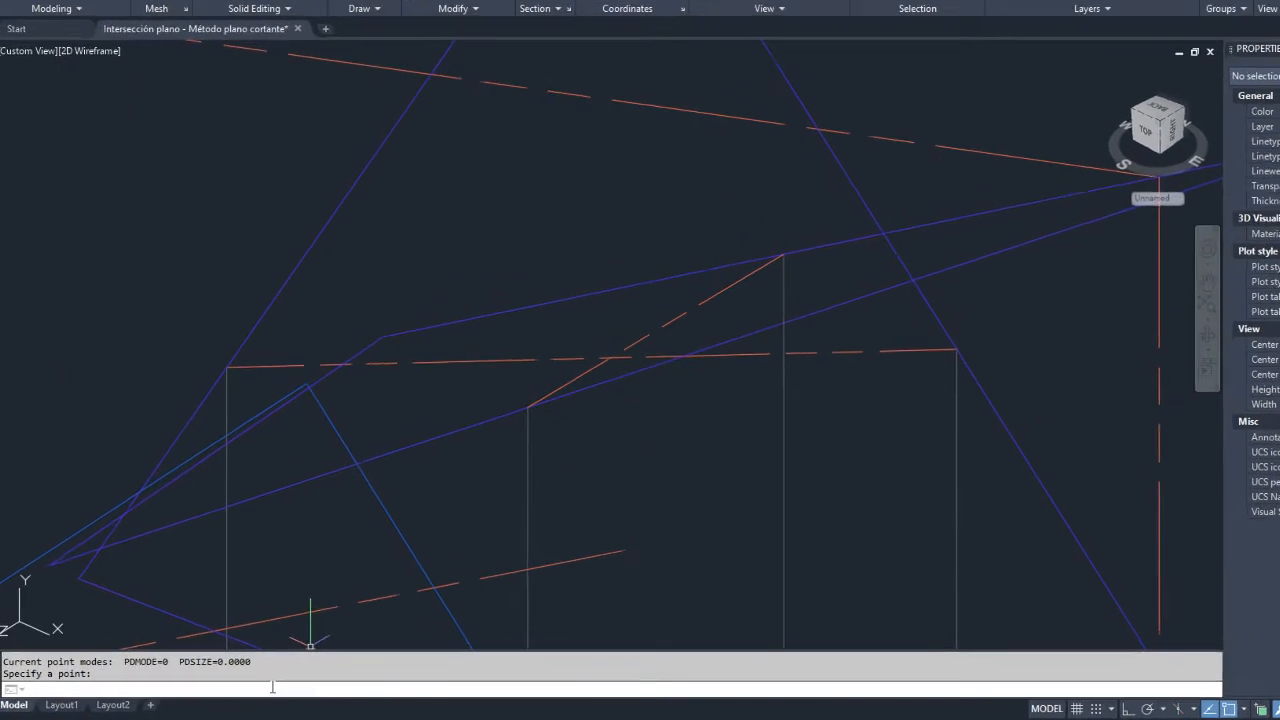
type("pdmode")
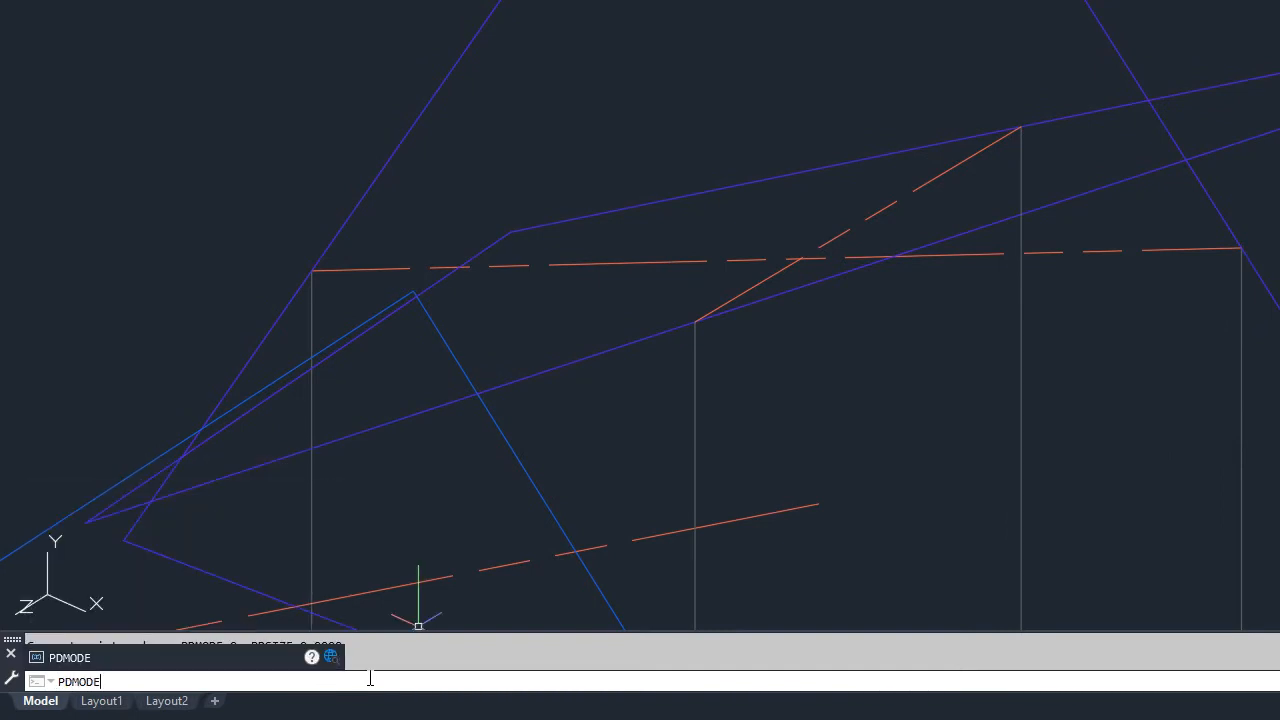
key("Return")
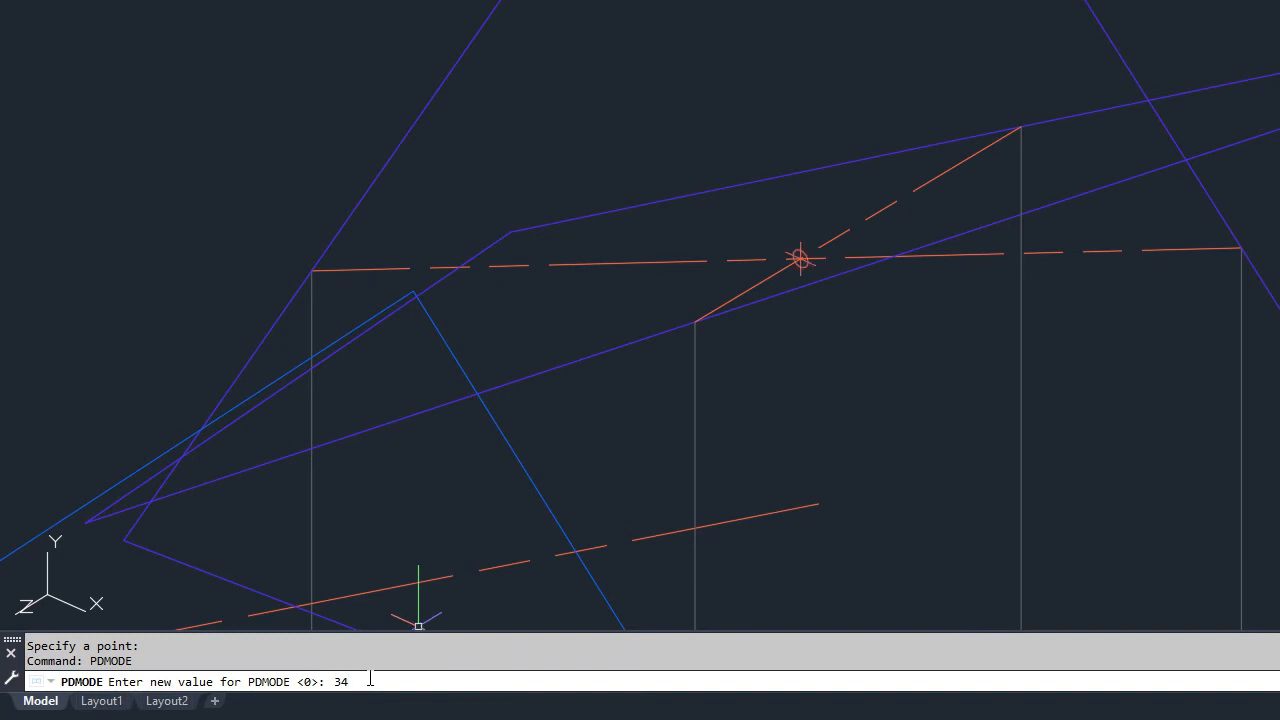
Apply point display style 34 and inspect the resulting marker at the crossing of the dashed cut lines.
key("Return")
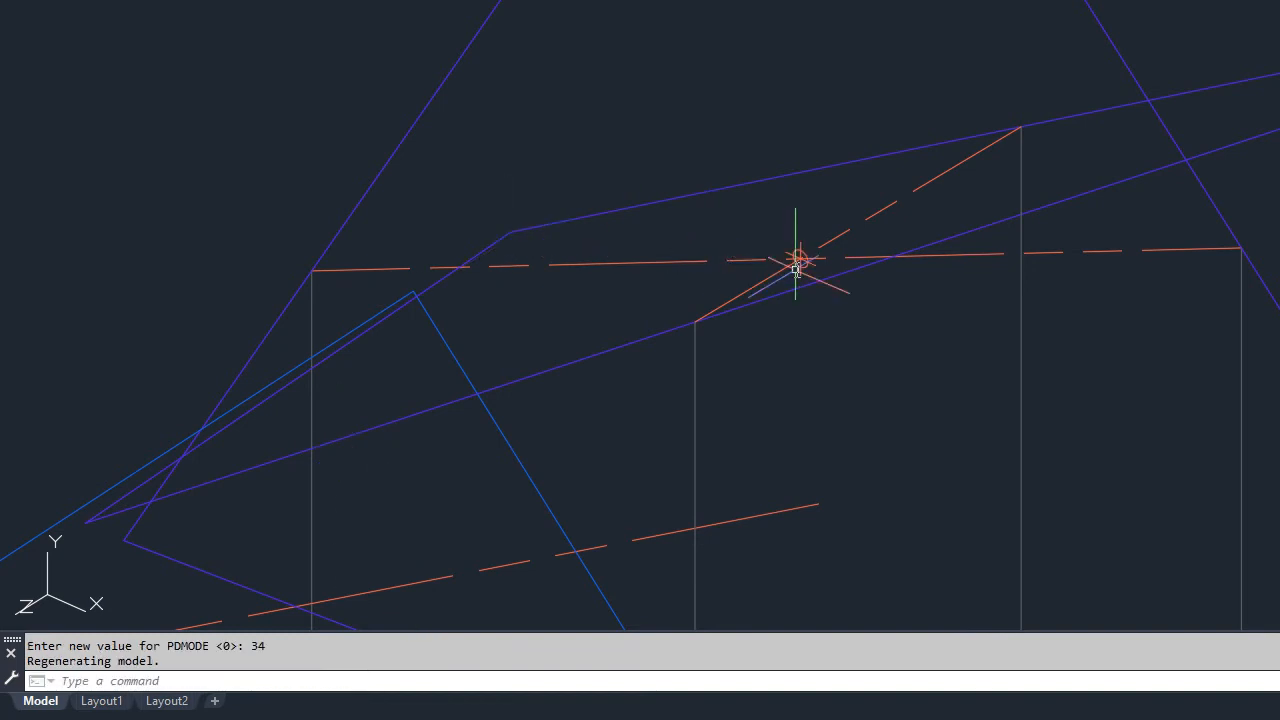
scroll(800, 260, "up", 6)
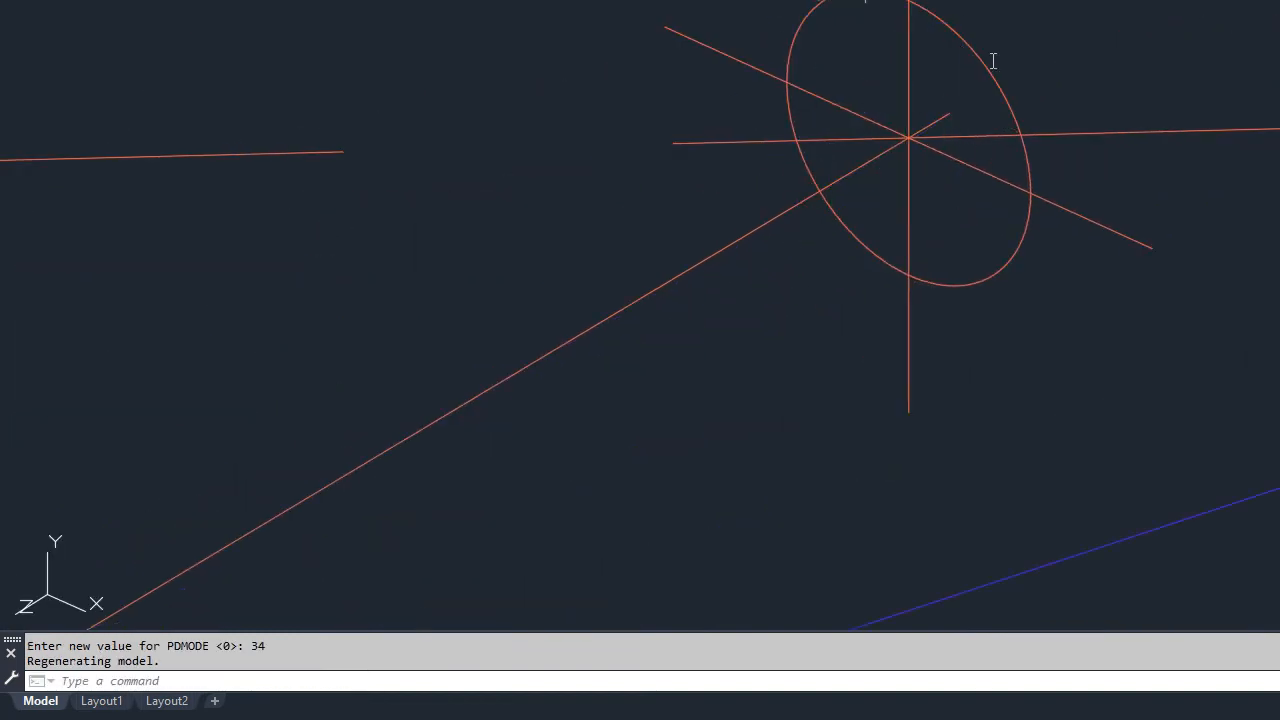
scroll(953, 240, "down", 5)
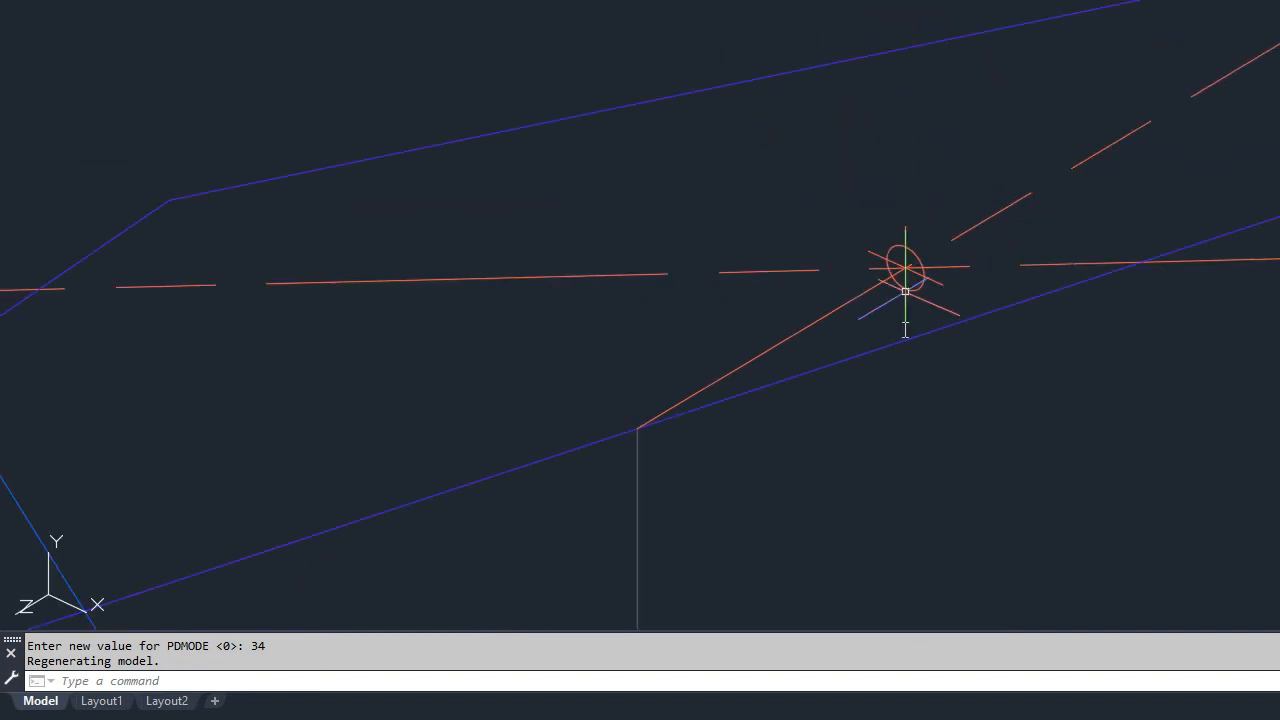
middle_click_drag(863, 488, 1020, 222)
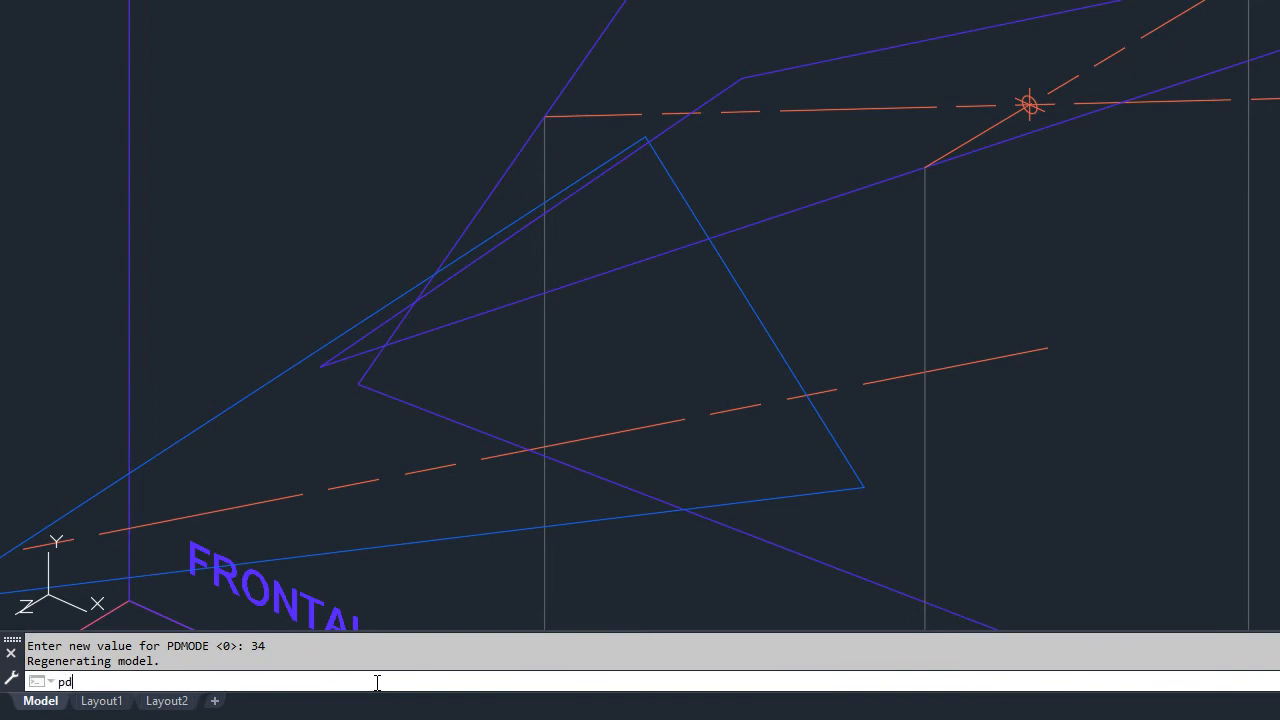
type("size")
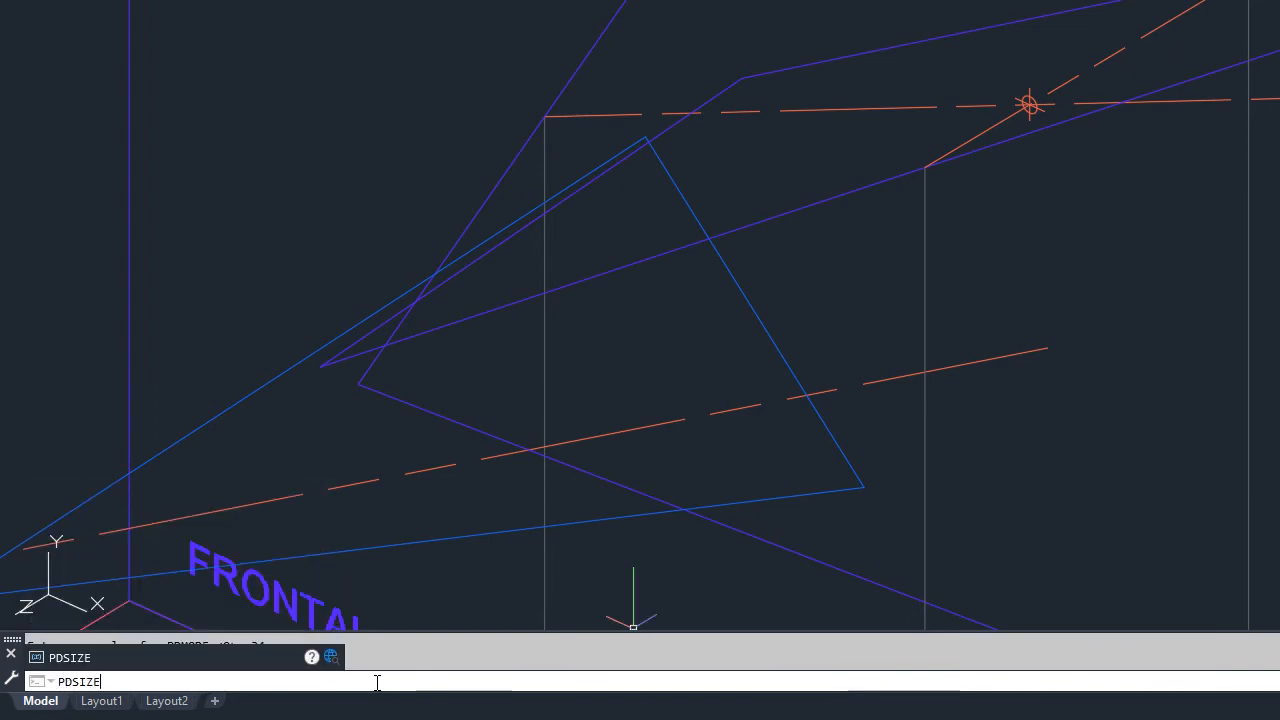
key("Return")
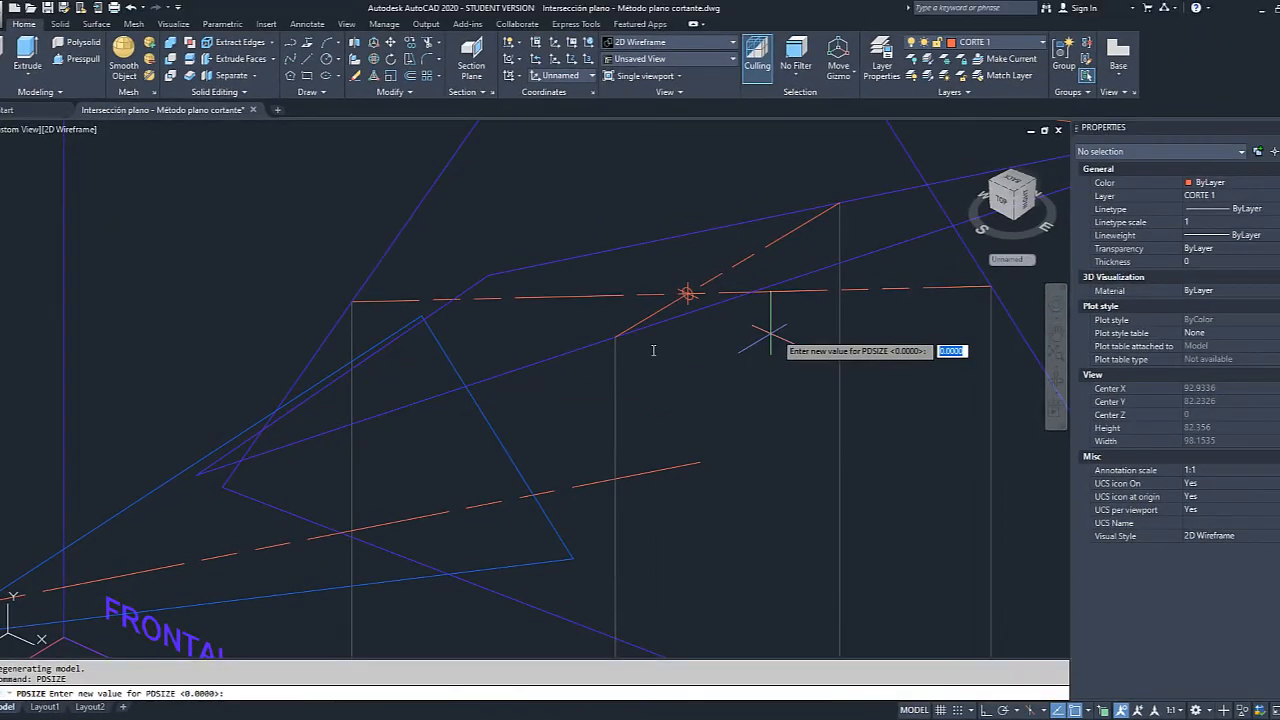
scroll(470, 440, "down", 3)
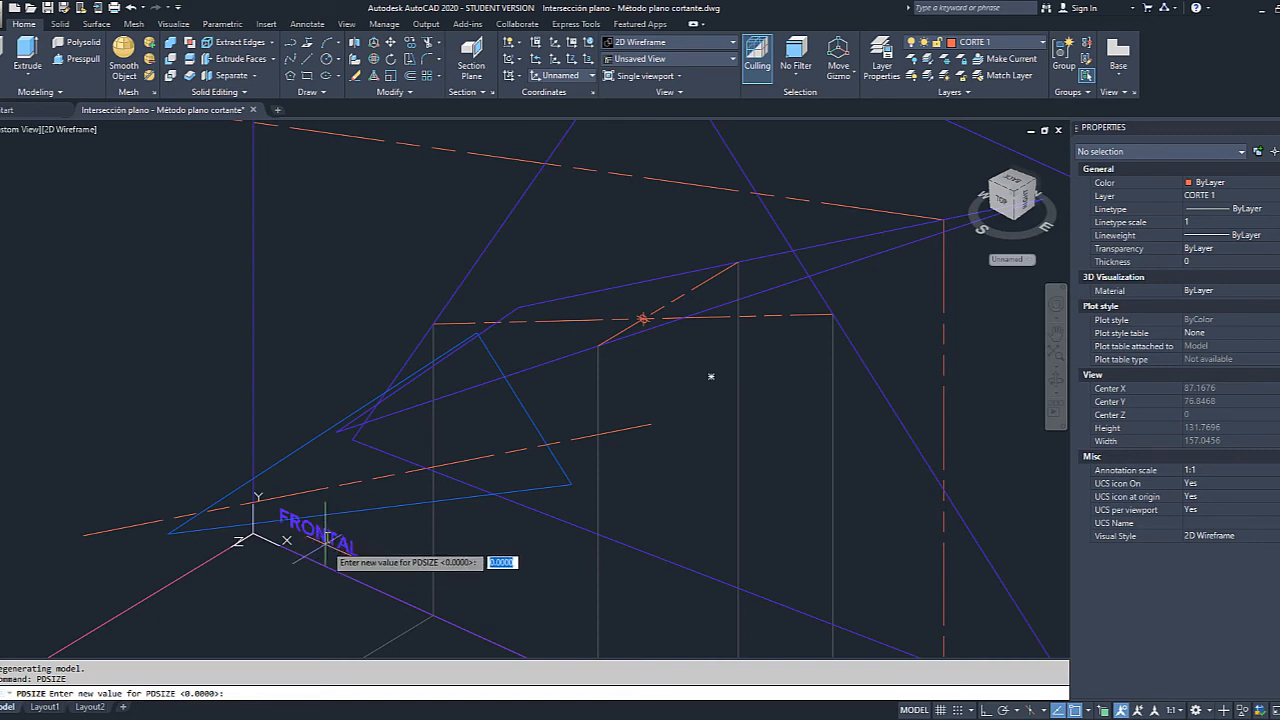
key("Escape")
scroll(322, 548, "up", 8)
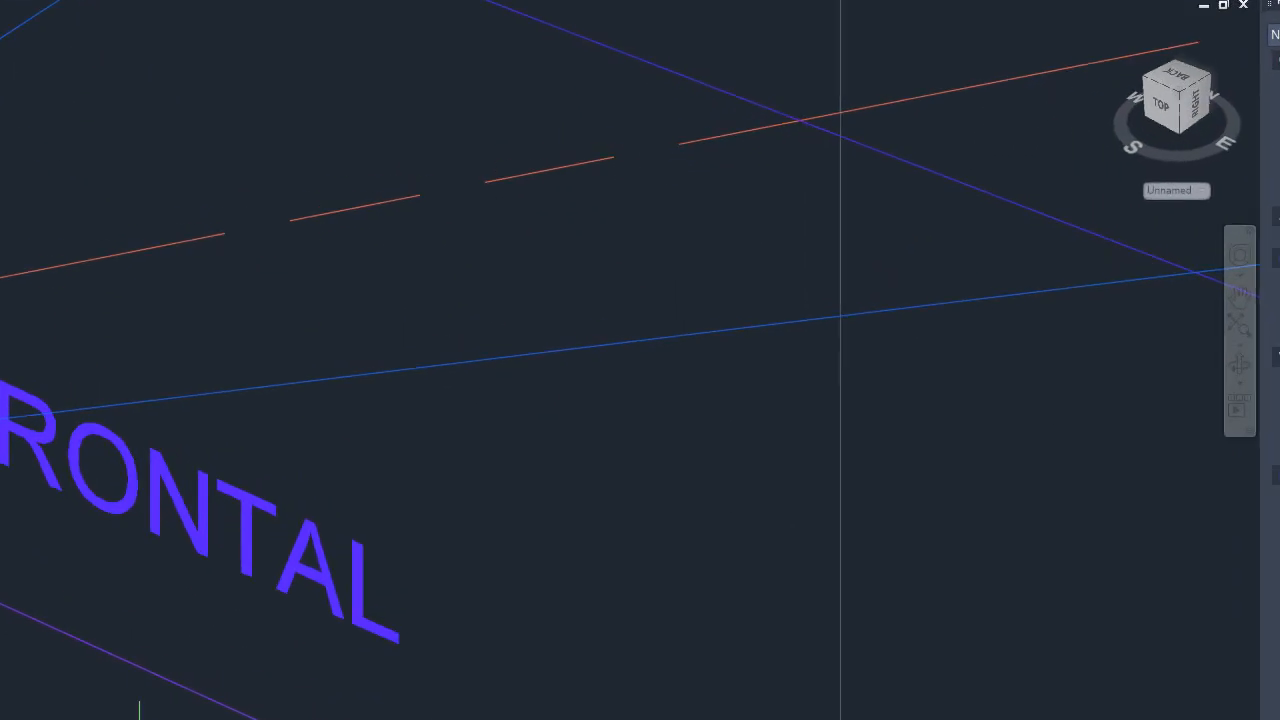
key("Return")
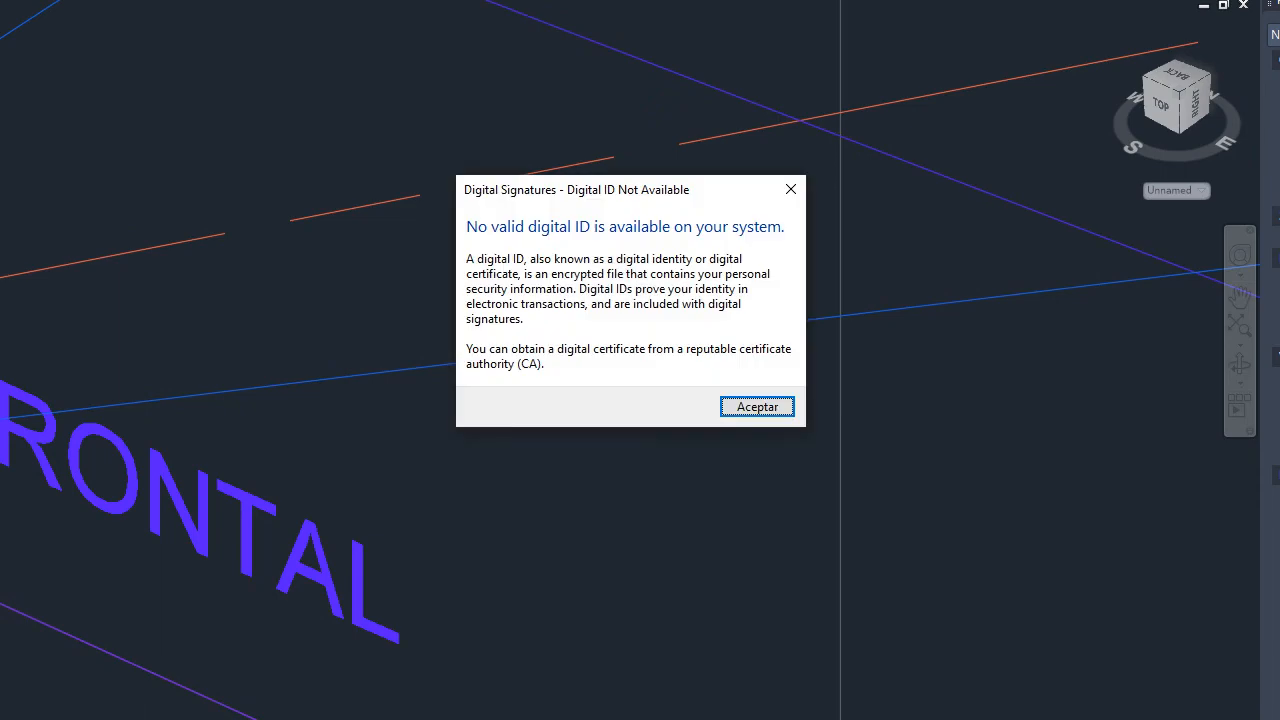
left_click(757, 407)
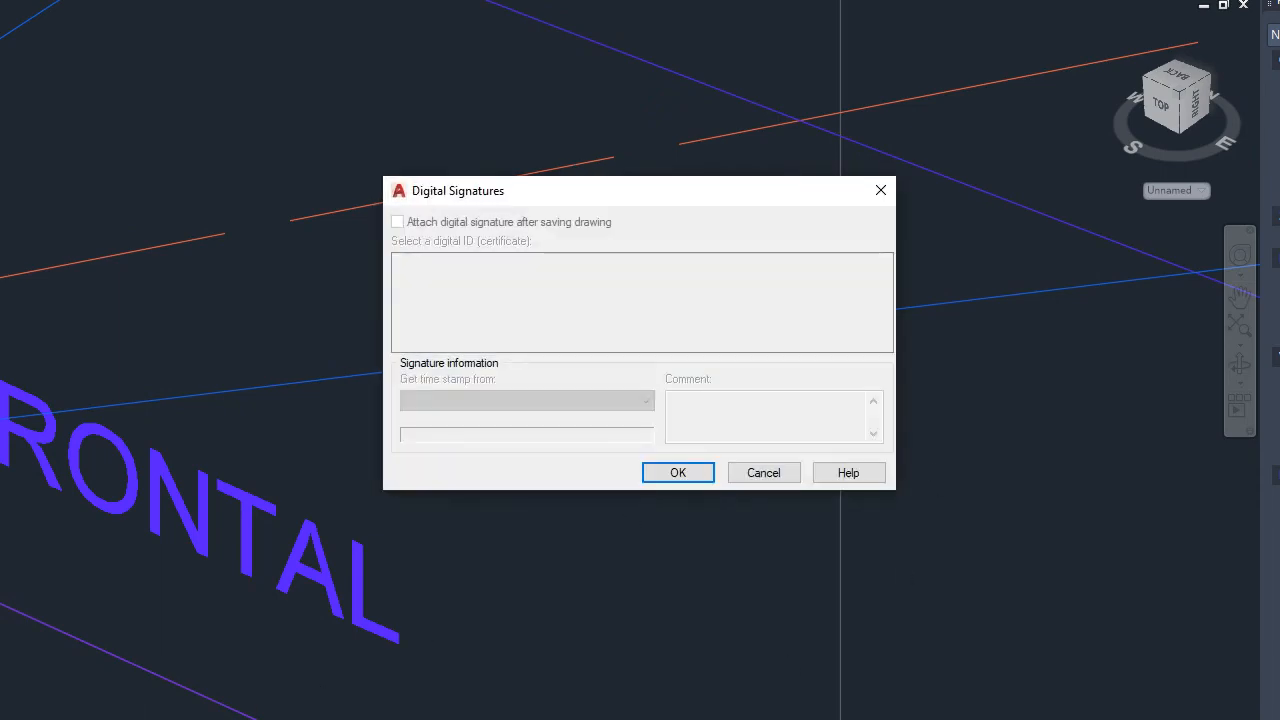
key("Escape")
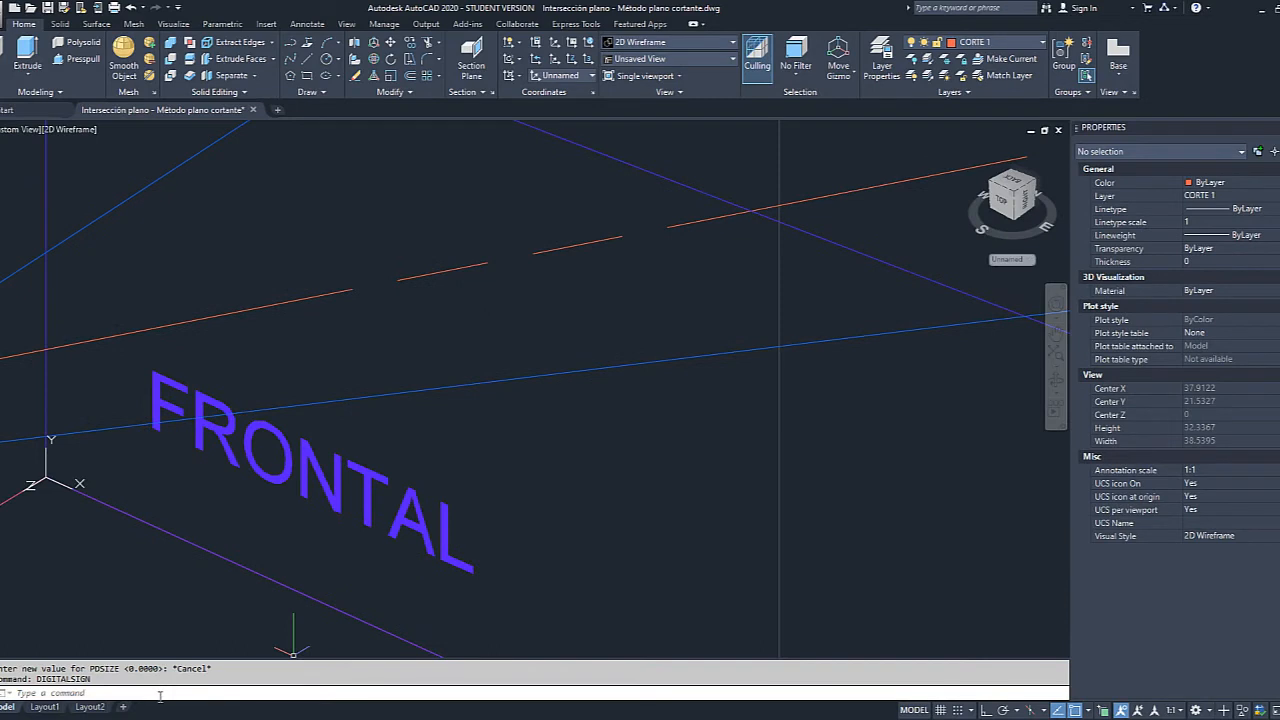
List the properties of the FRONTAL label text to read its text height.
left_click(160, 694)
type("list")
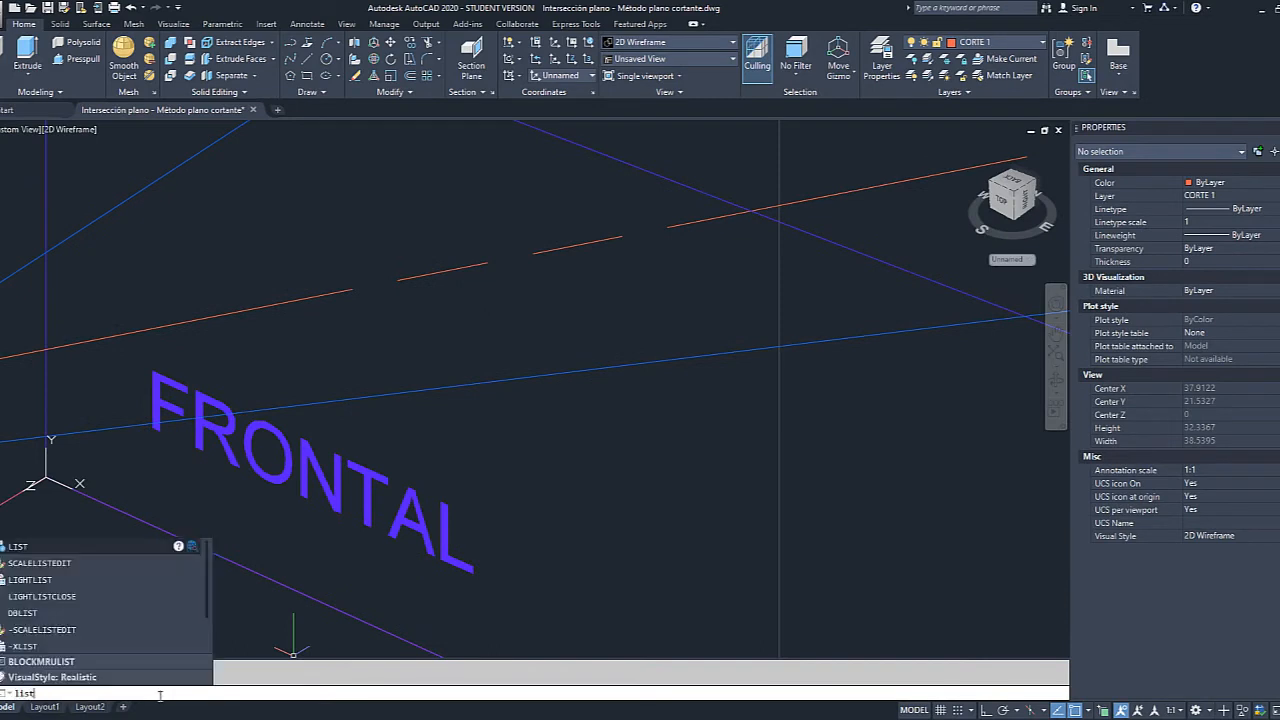
key("Return")
left_click(338, 499)
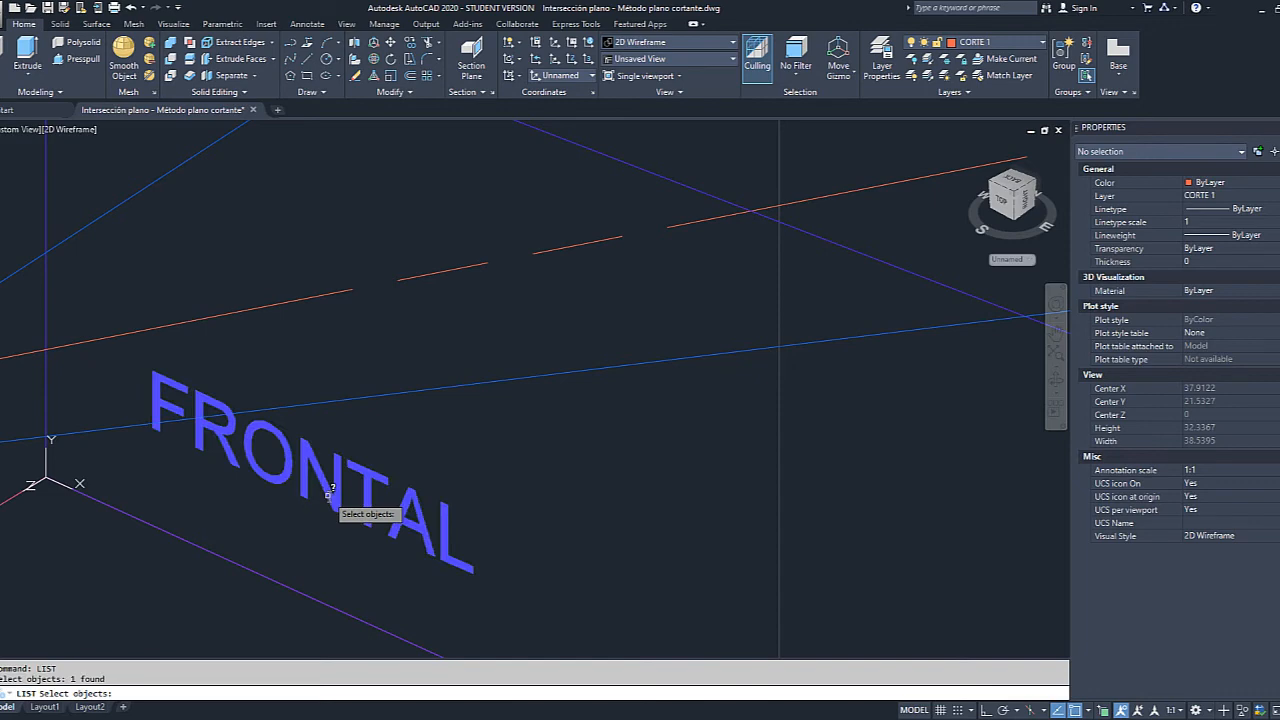
key("Return")
left_click_drag(401, 538, 360, 537)
key("Escape")
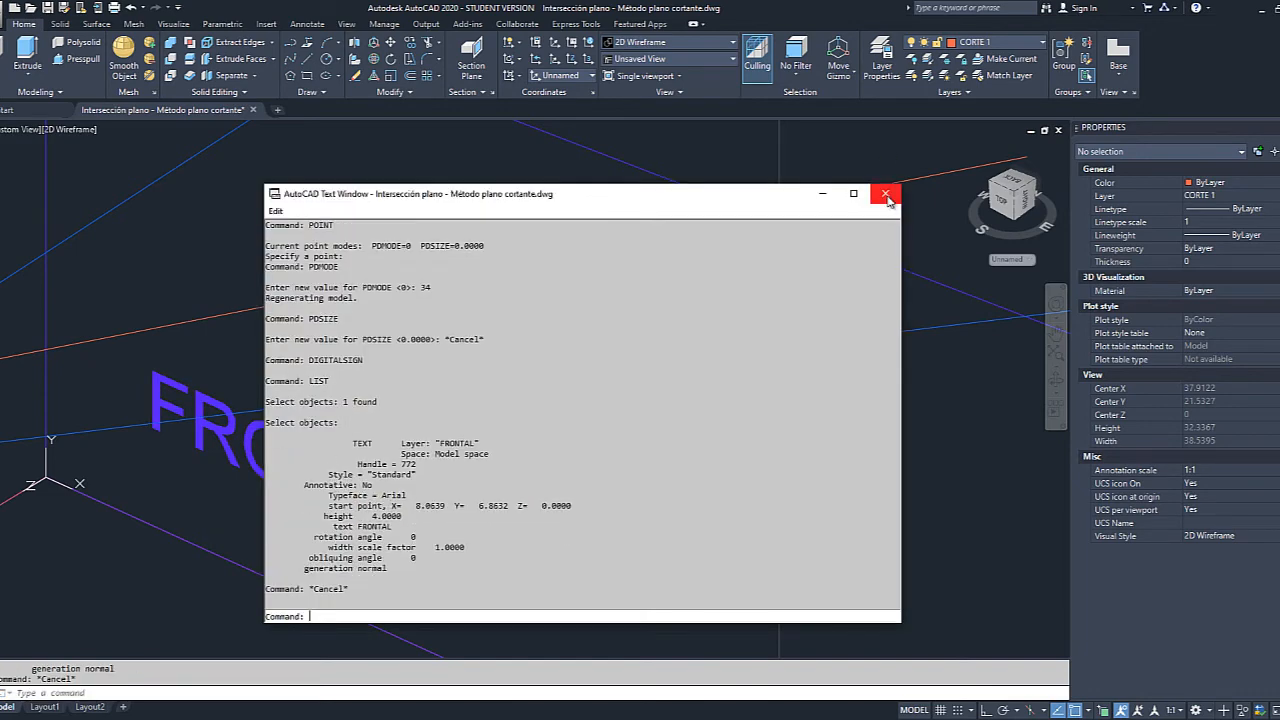
left_click(885, 193)
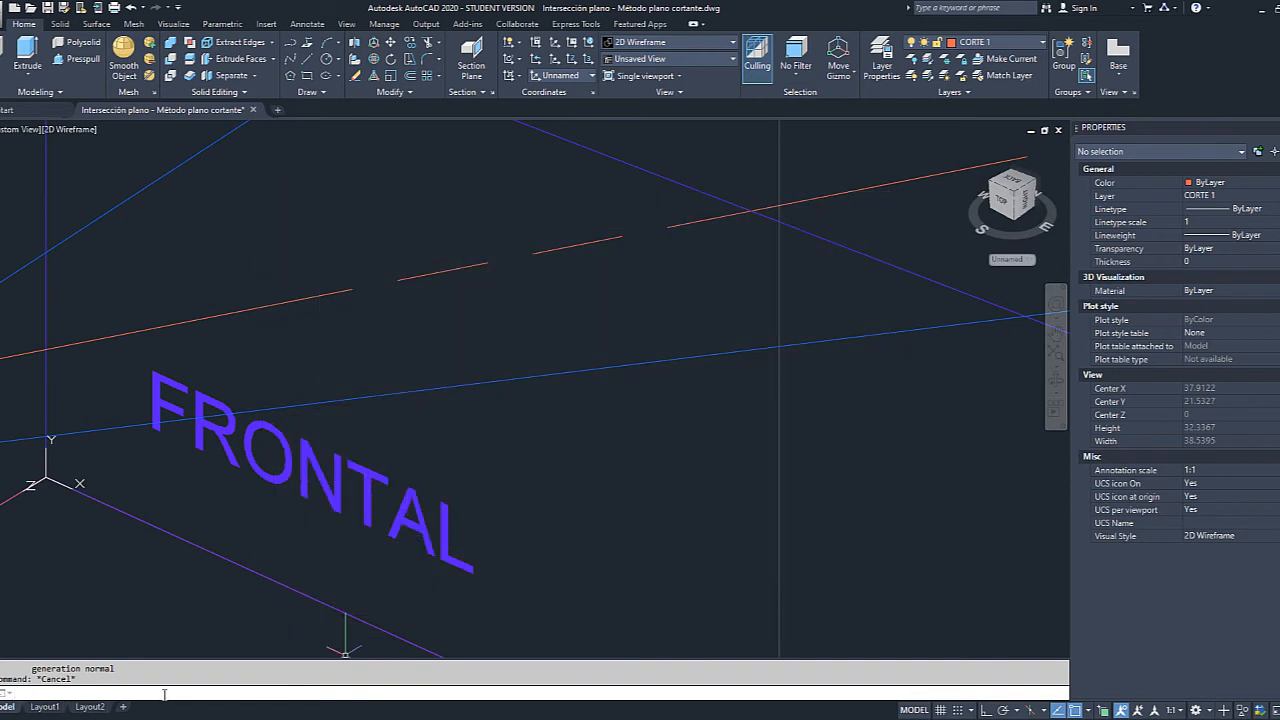
Set the point display size (PDSIZE) to 4 and check the marker at the cut lines' crossing.
type("pDsiz")
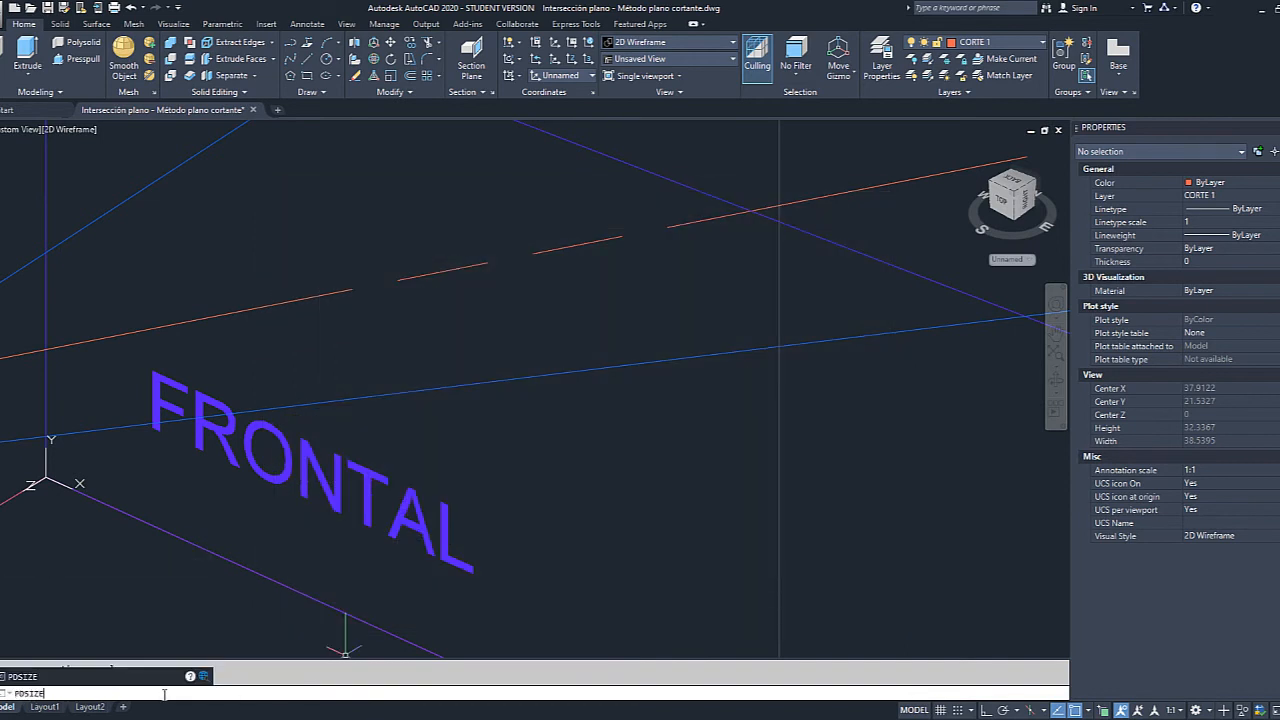
key("Return")
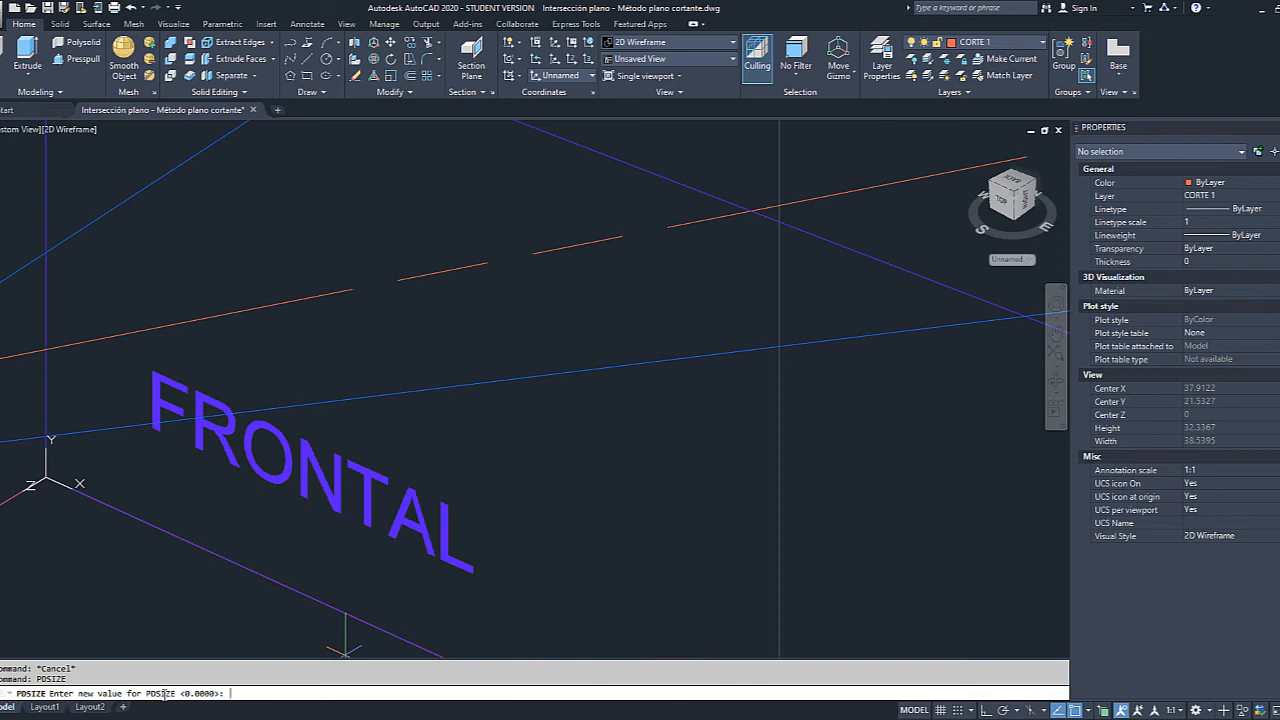
type("4")
key("Return")
scroll(832, 206, "down", 6)
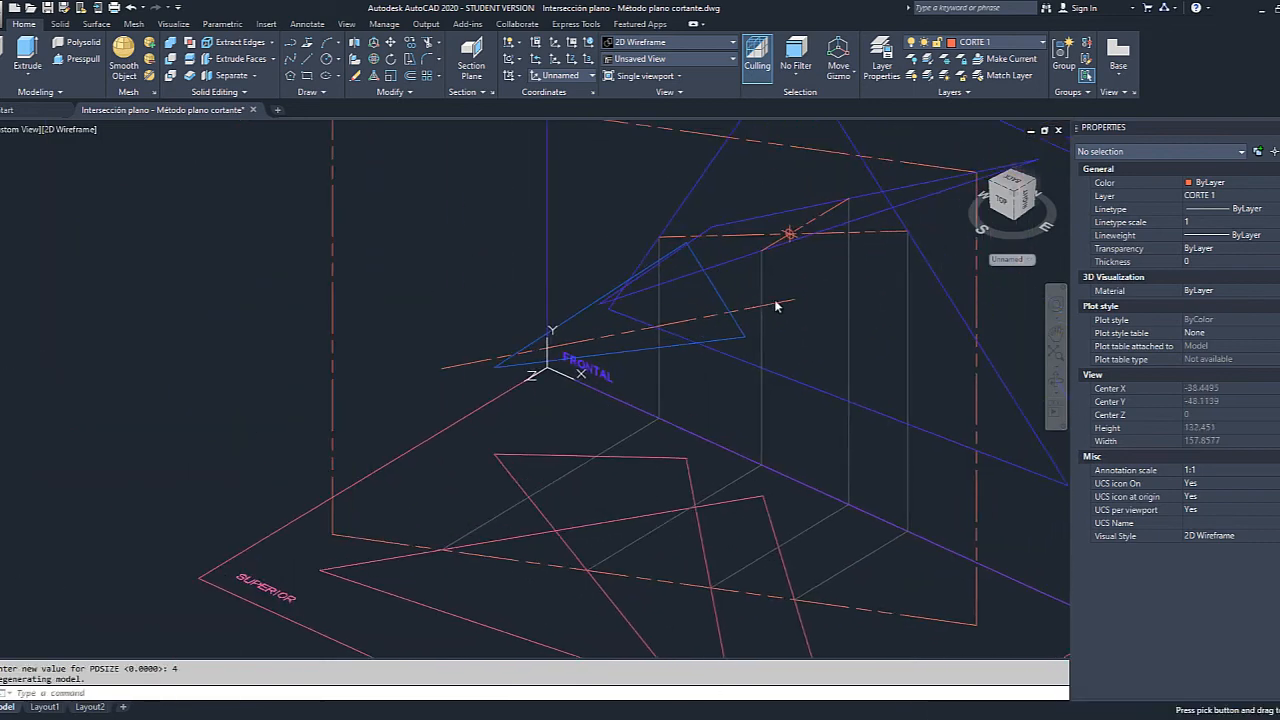
scroll(800, 232, "up", 6)
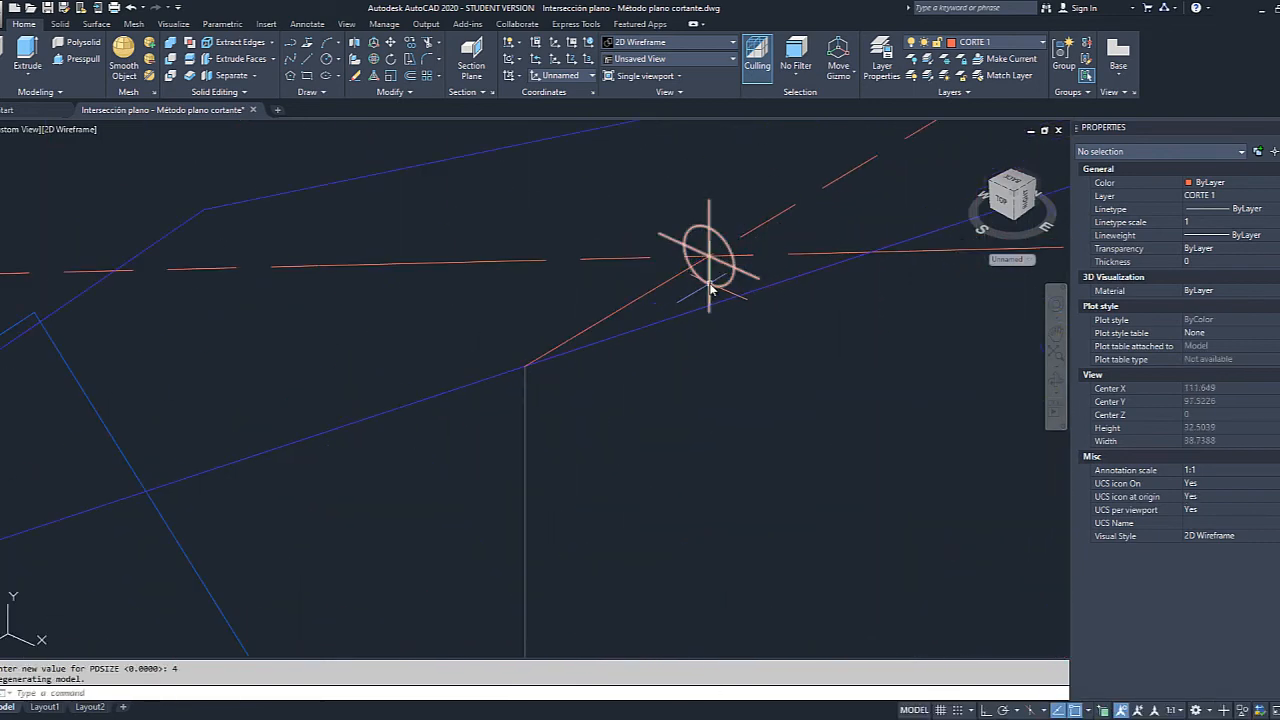
Try a point display size (PDSIZE) of 8 on the marker in the frontal plane.
key("ctrl+z")
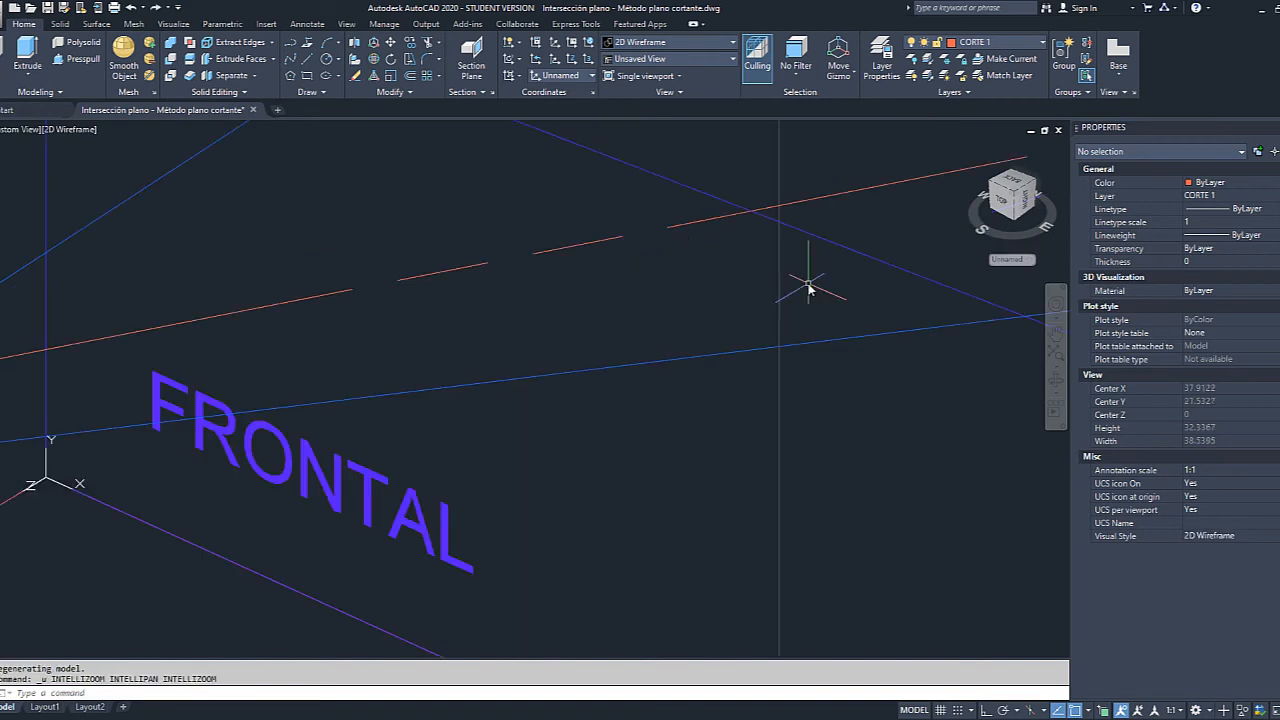
scroll(812, 288, "down", 5)
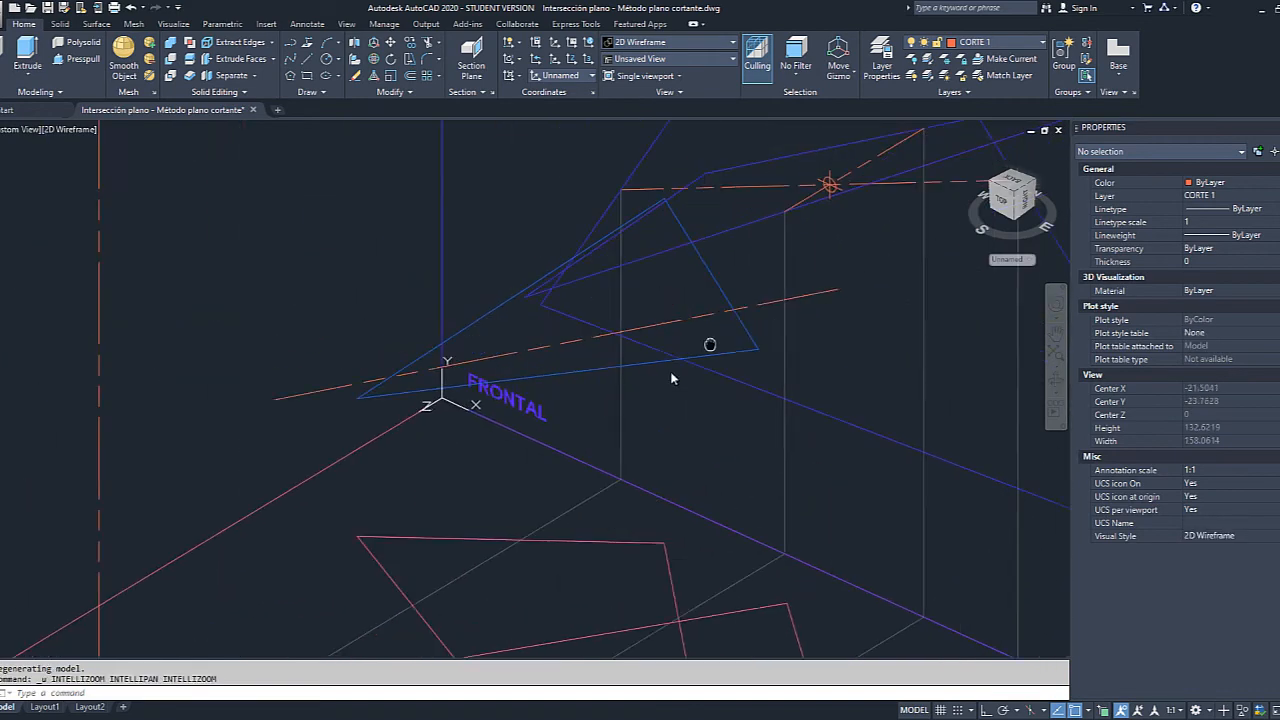
scroll(790, 243, "up", 6)
middle_click_drag(787, 238, 747, 334)
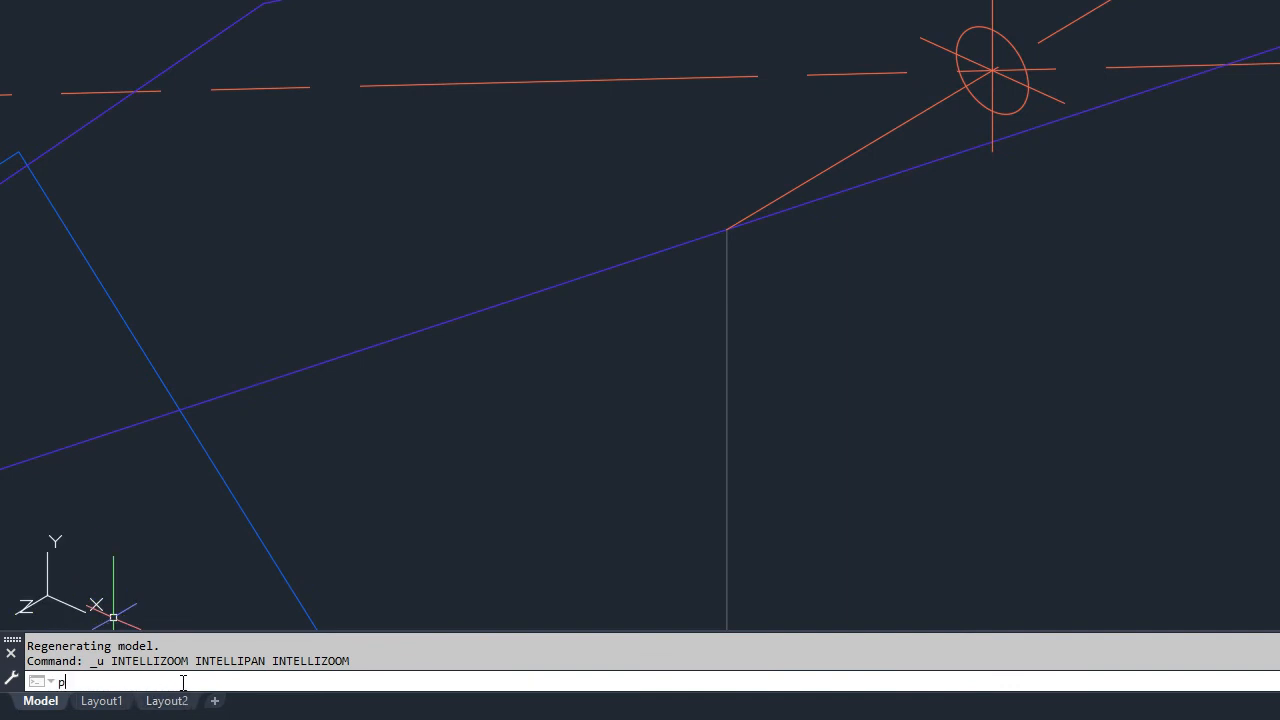
type("si")
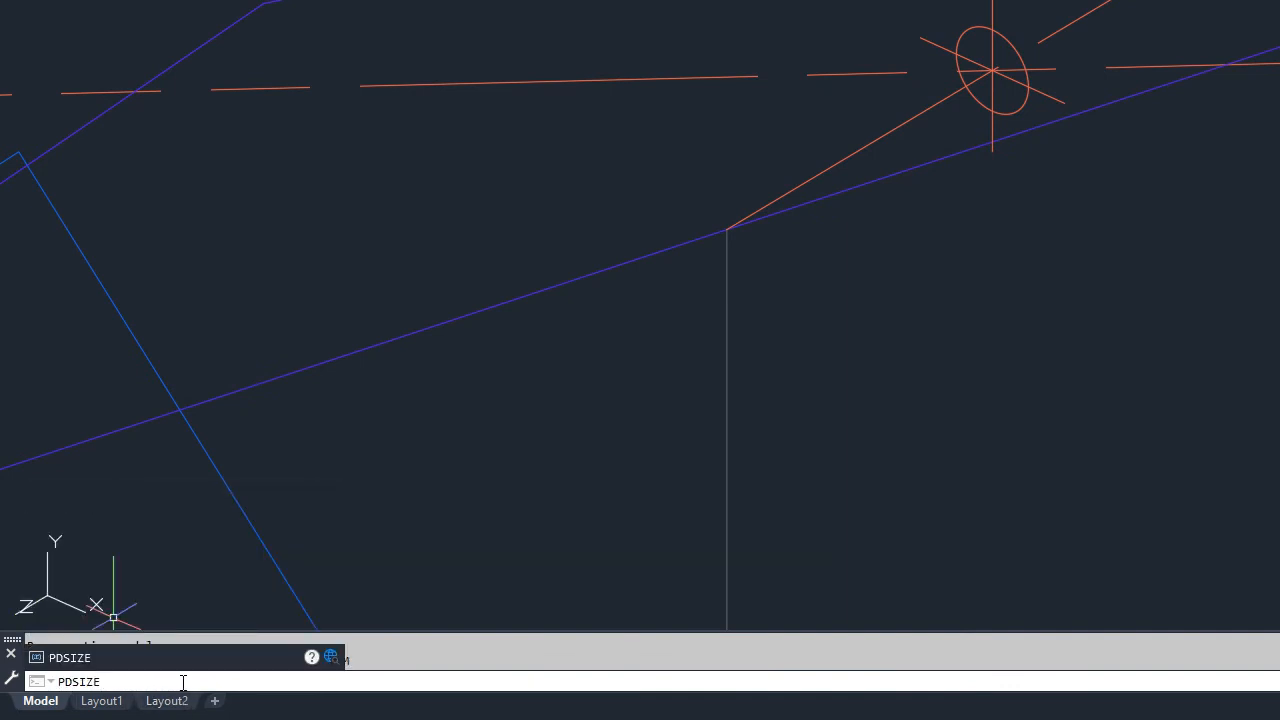
key("Return")
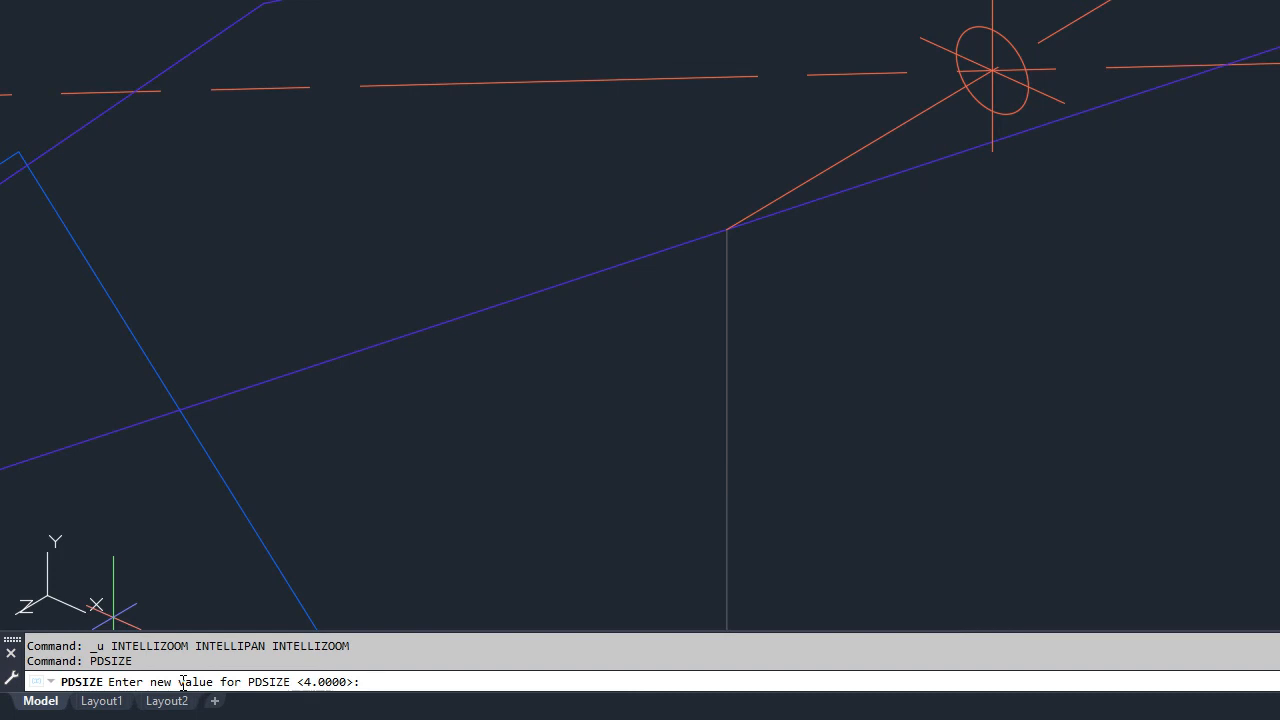
type("8")
key("Return")
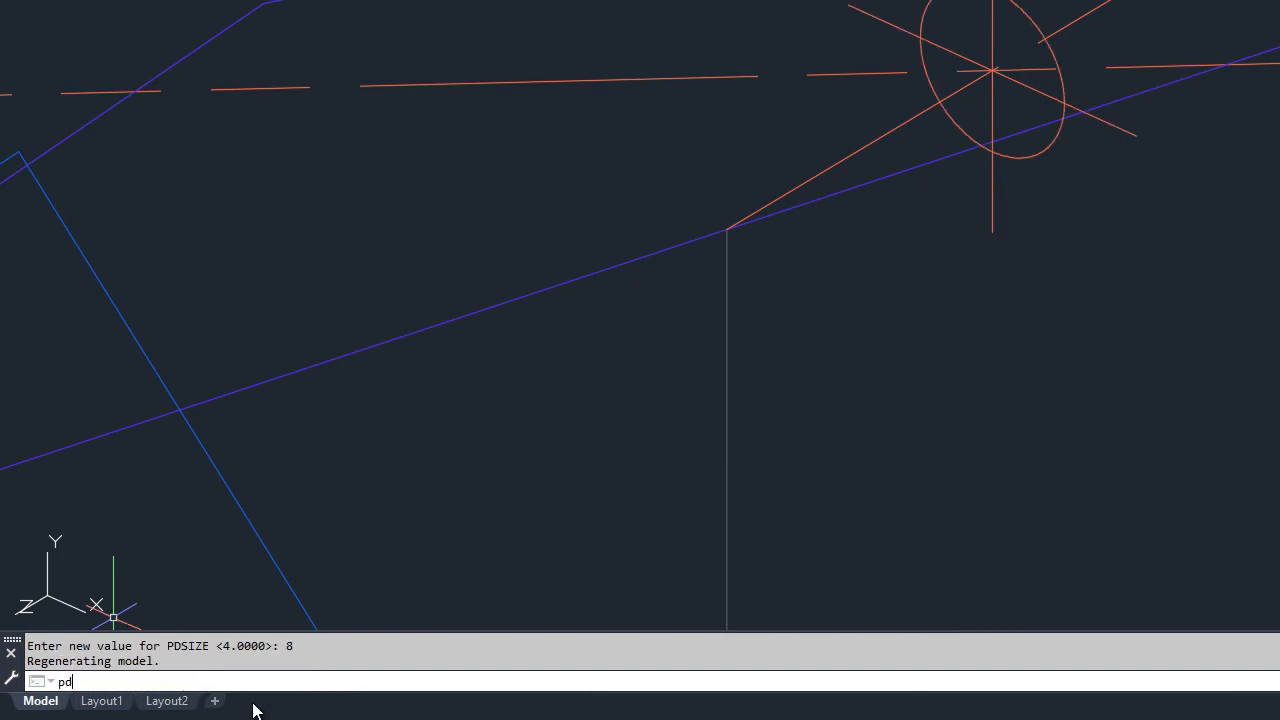
Return the point display size (PDSIZE) to 4.
type("pdsize")
key("Return")
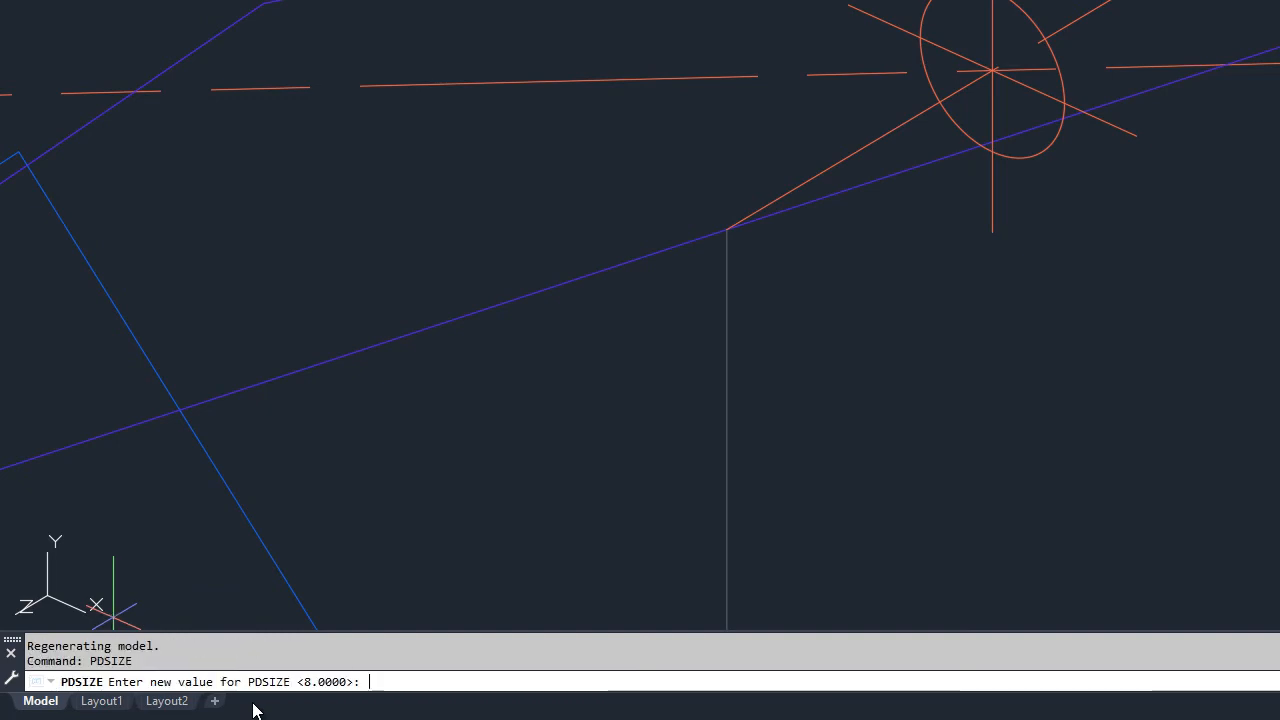
key("Return")
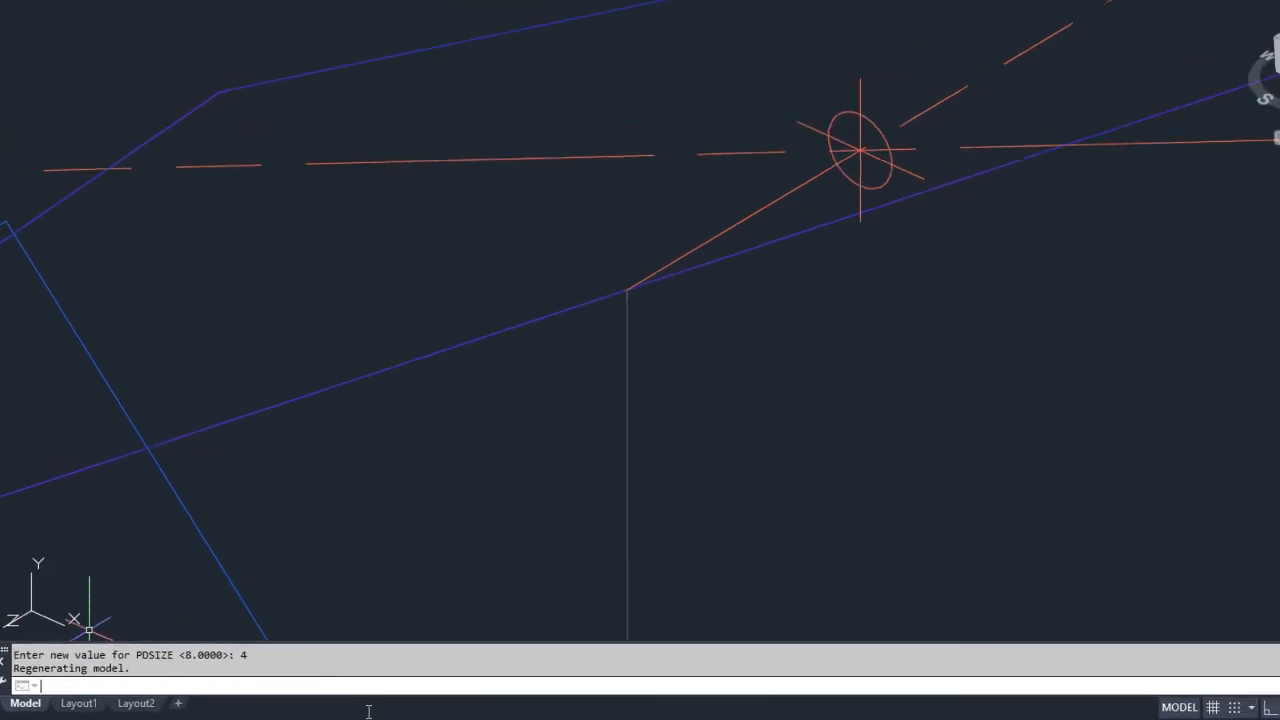
key("Escape")
Draw a line from the crossing-point marker in the frontal plane perpendicular to the fold line between the frontal and superior planes.
scroll(833, 222, "down", 5)
scroll(548, 376, "down", 4)
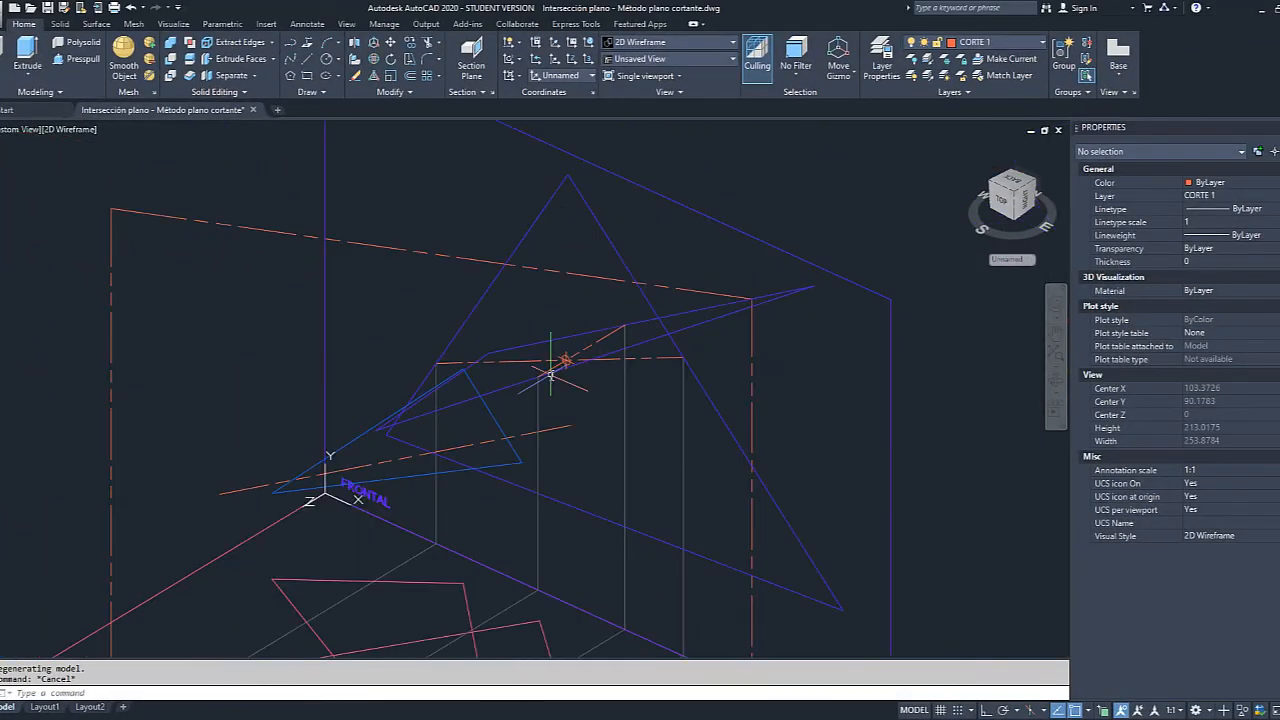
middle_click_drag(626, 431, 698, 348)
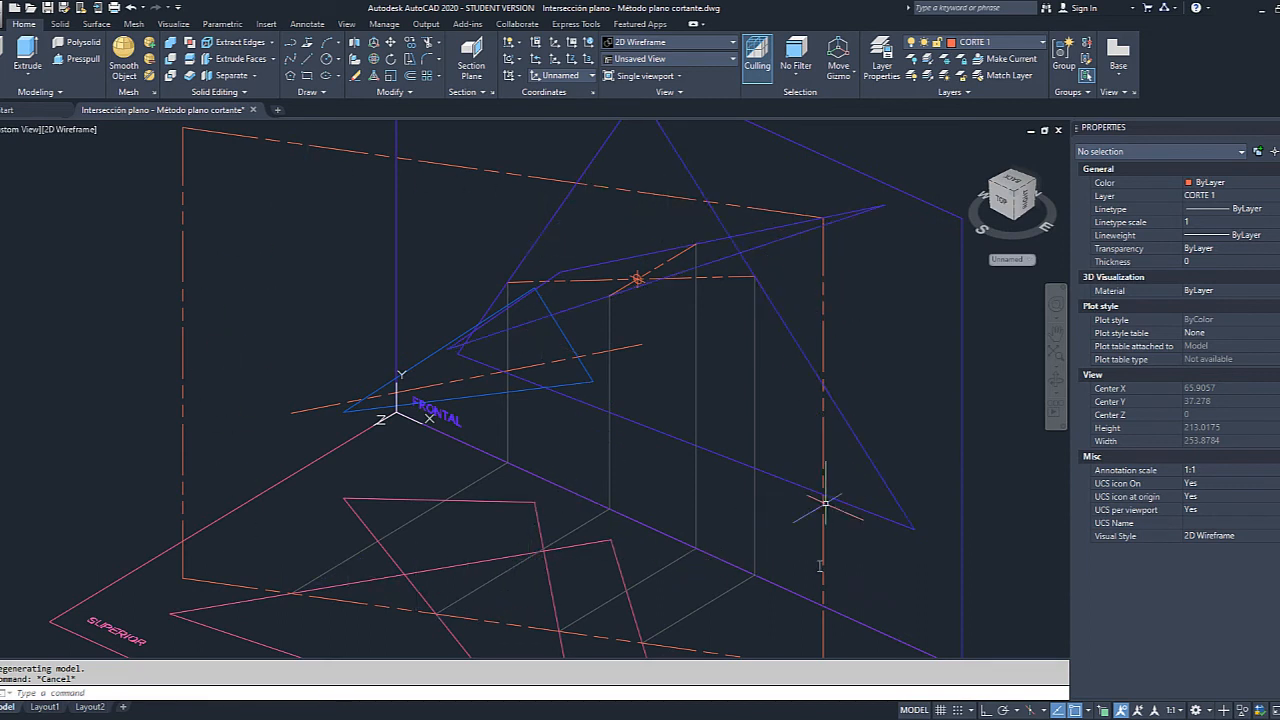
middle_click_drag(542, 524, 600, 462)
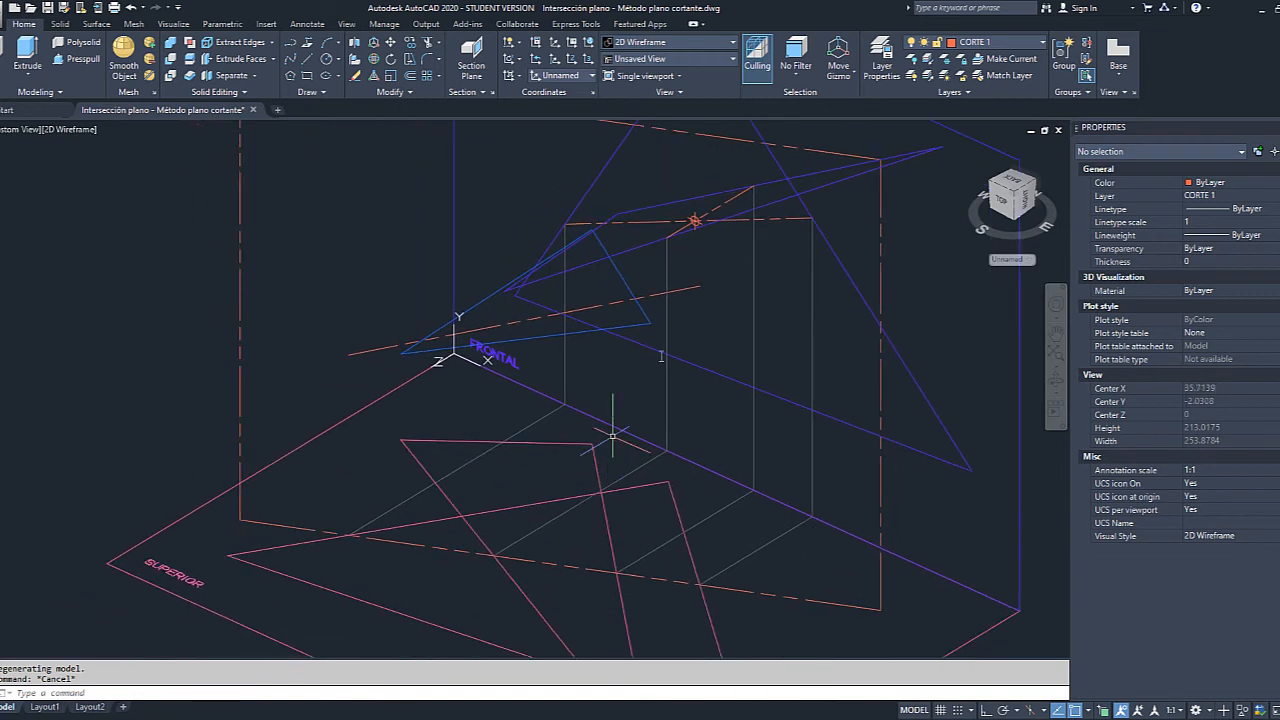
mouse_move(694, 220)
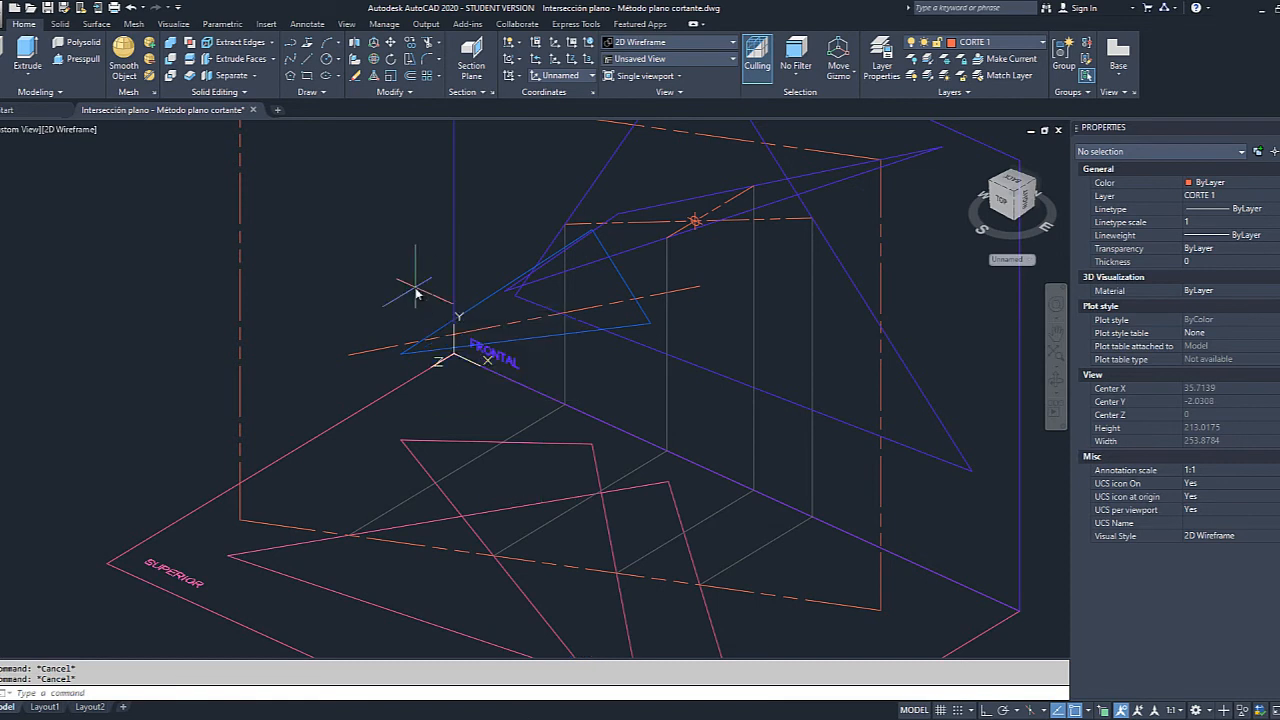
key("Return")
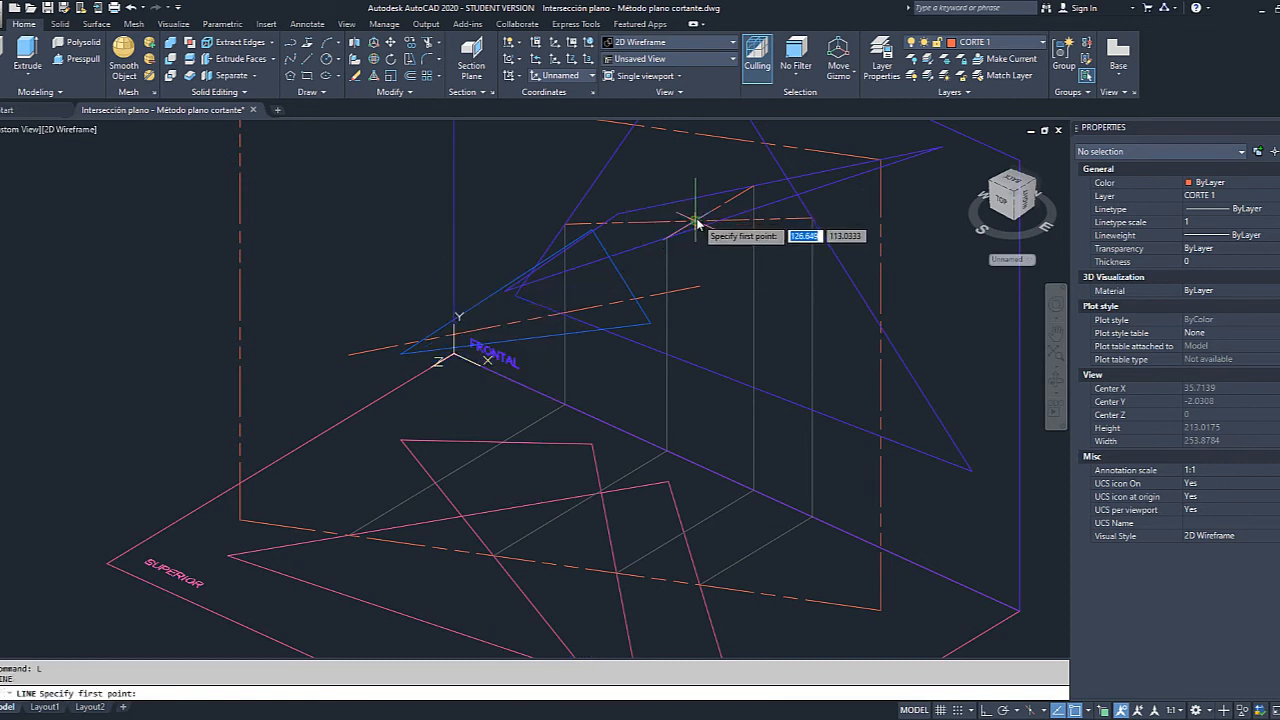
scroll(697, 222, "up", 8)
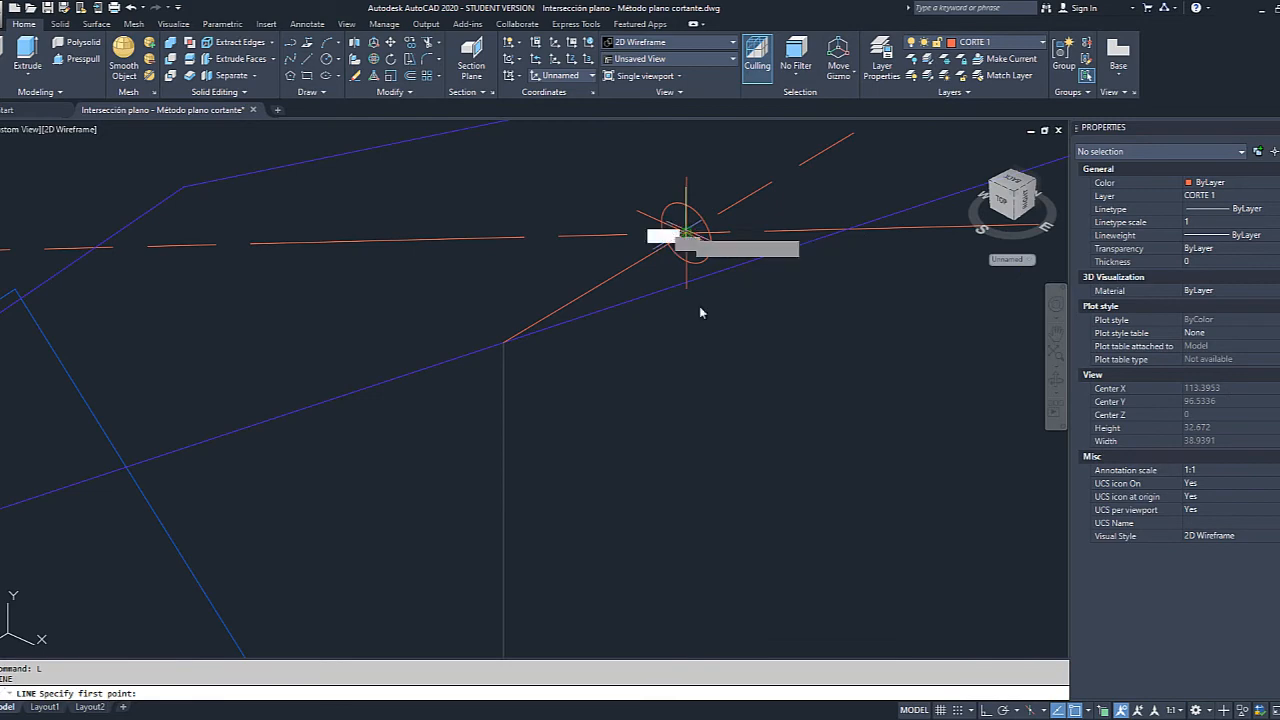
left_click(699, 312)
scroll(690, 330, "down", 5)
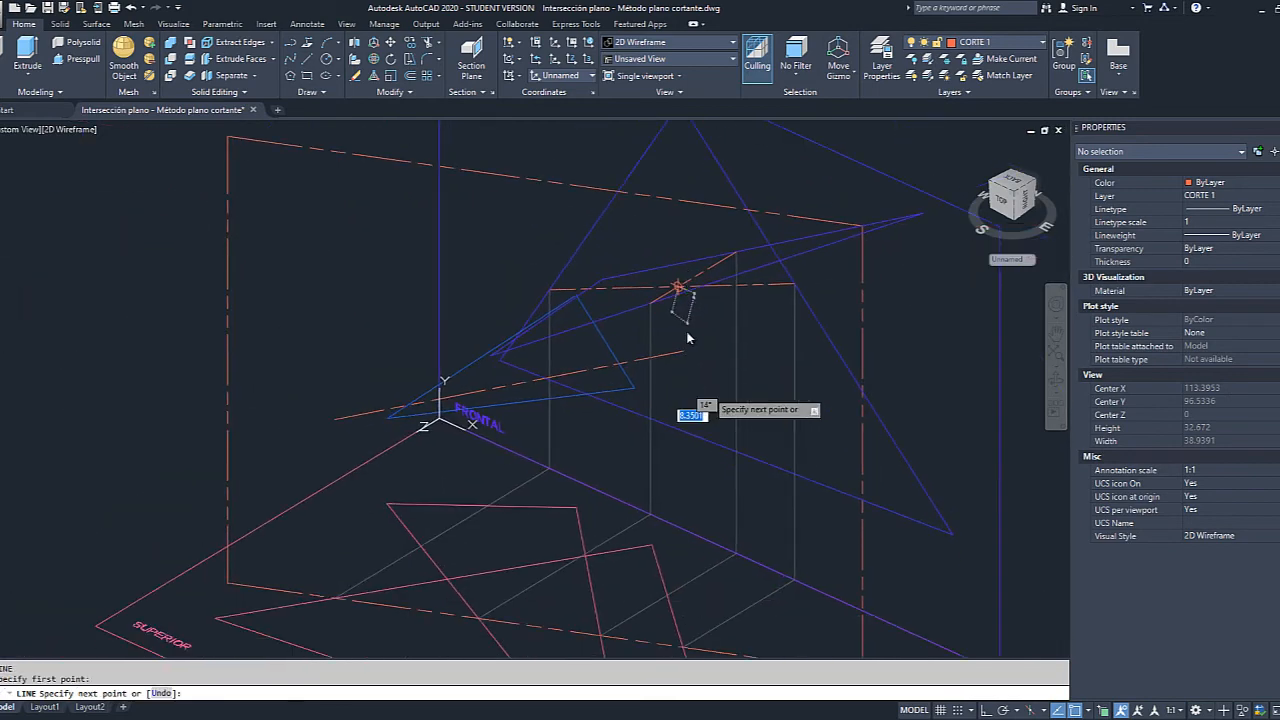
scroll(680, 430, "up", 2)
type("8")
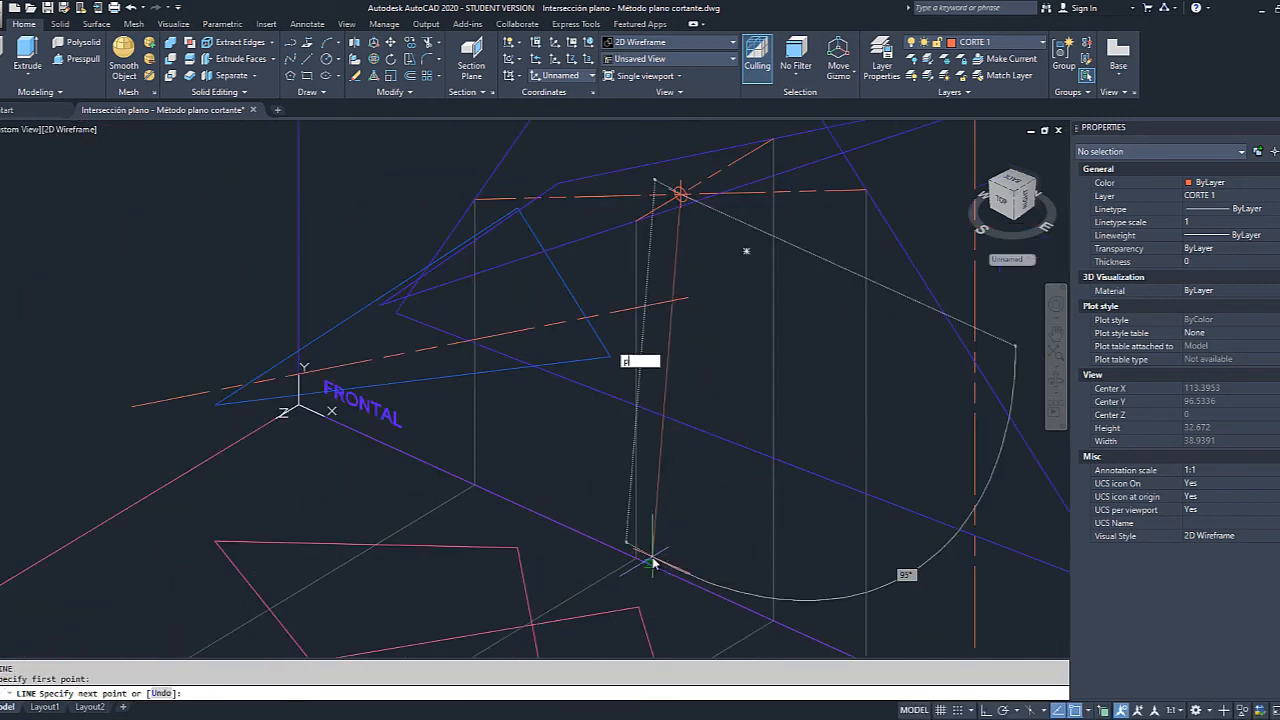
type("er")
key("Return")
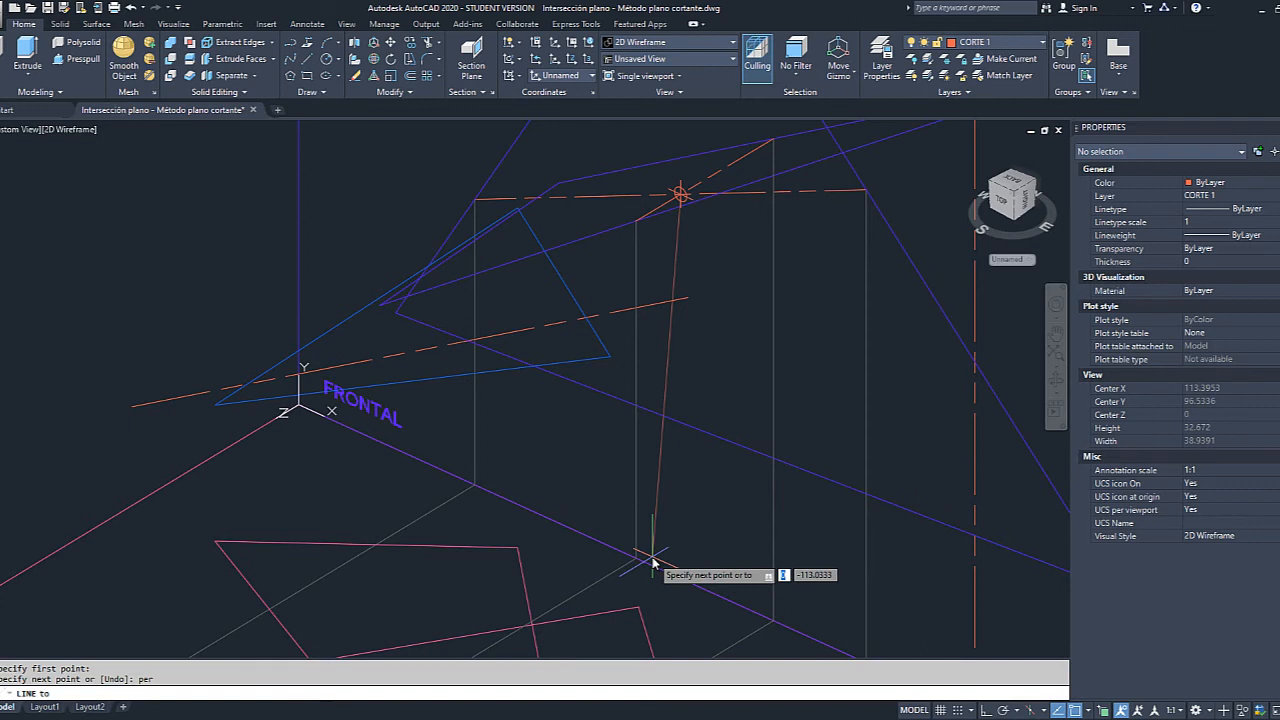
left_click(731, 606)
middle_click_drag(681, 576, 716, 461)
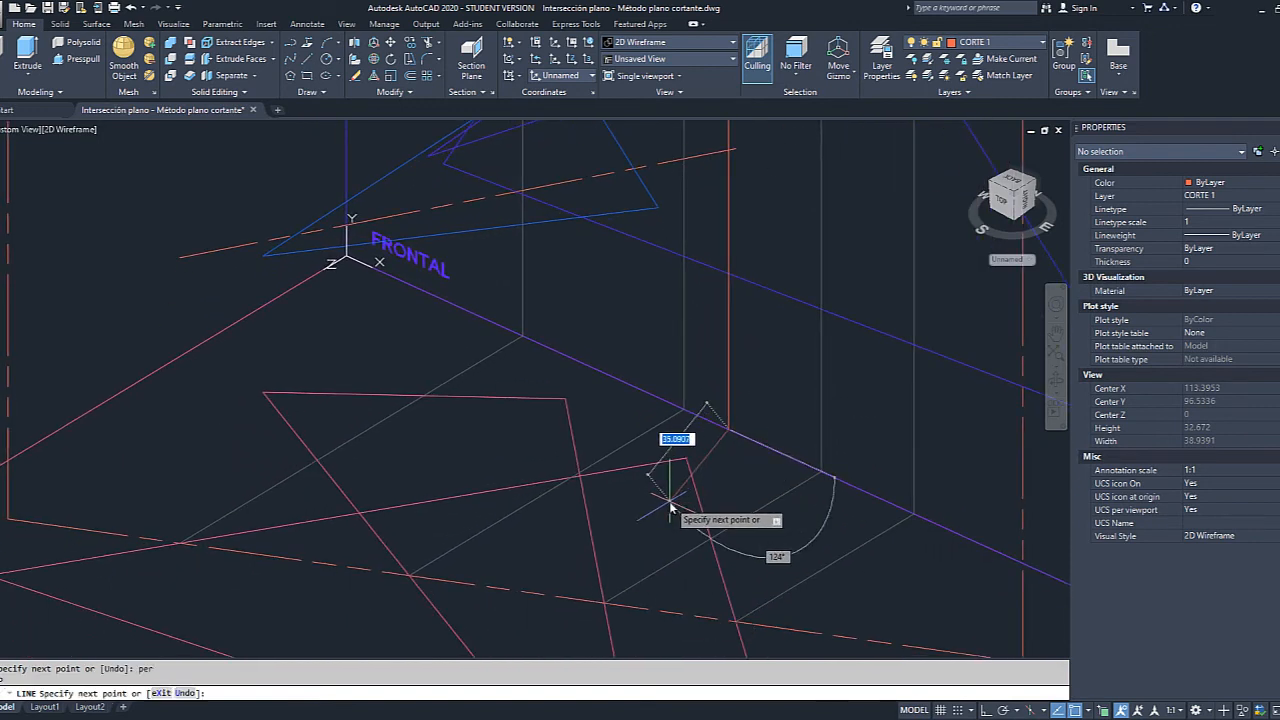
type("per")
key("Return")
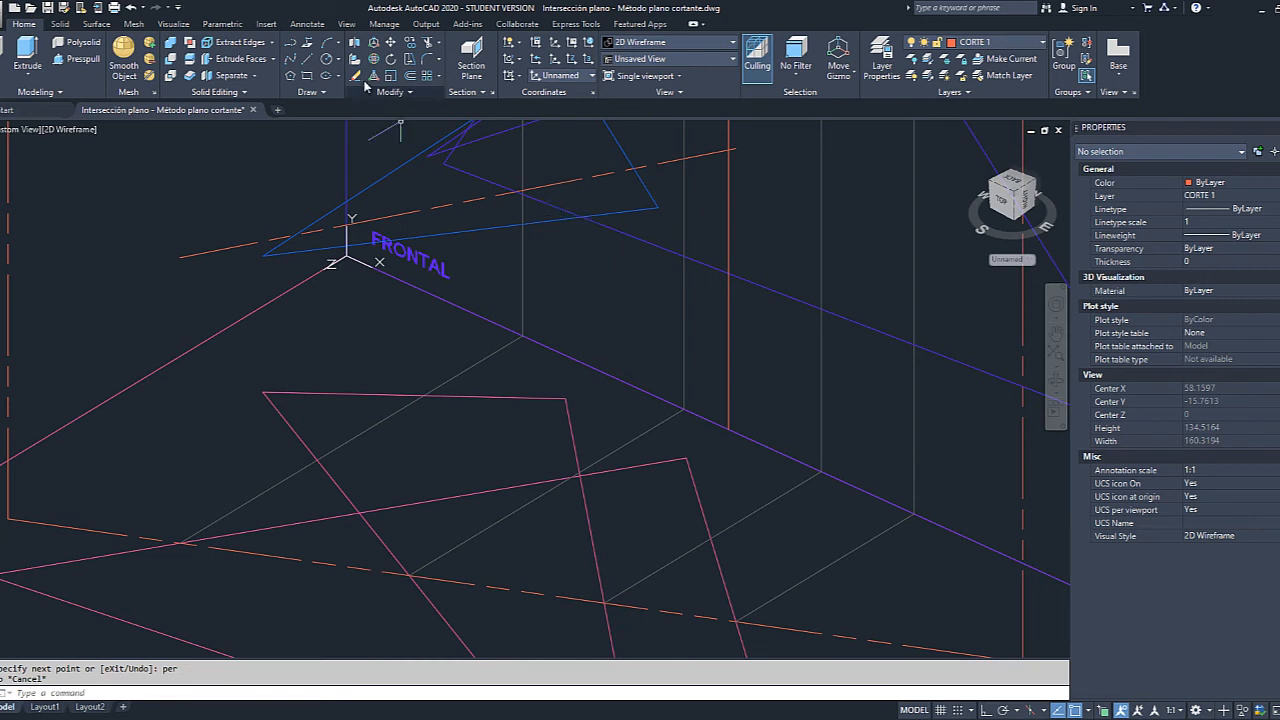
Draw a line from the projection's foot on the fold line perpendicular to the outer edge of the superior plane.
left_click(304, 65)
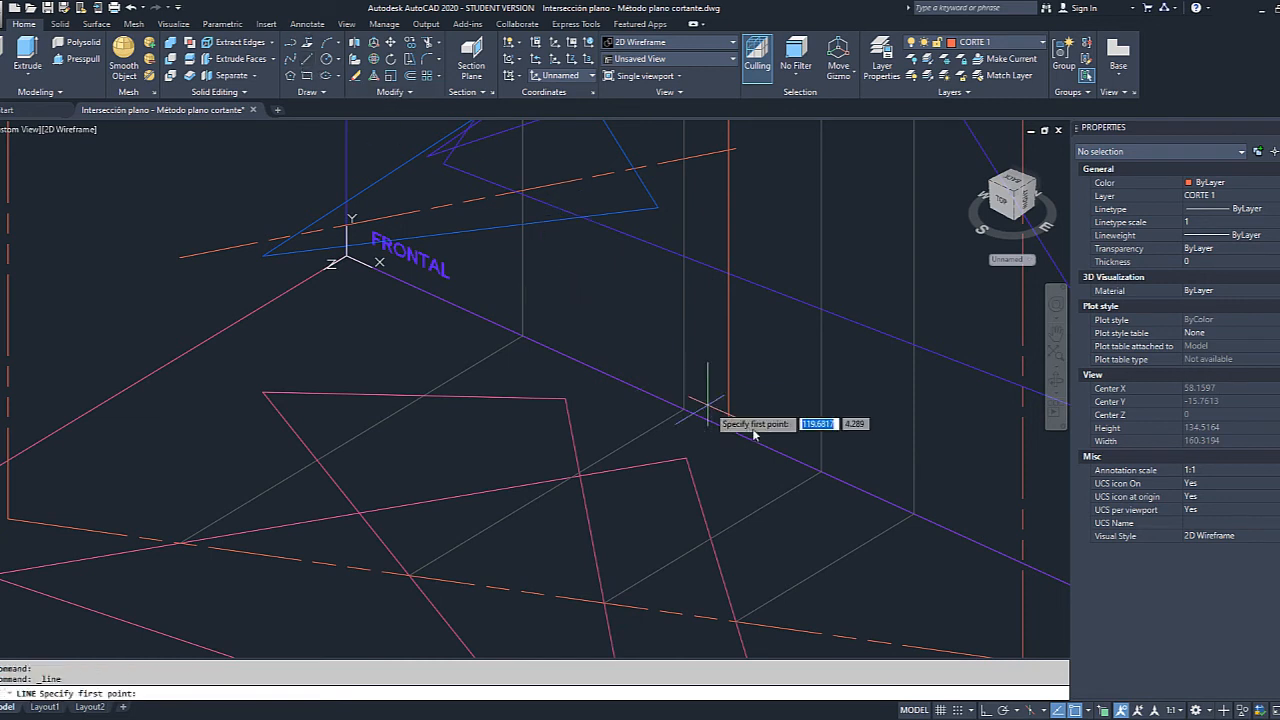
left_click(727, 430)
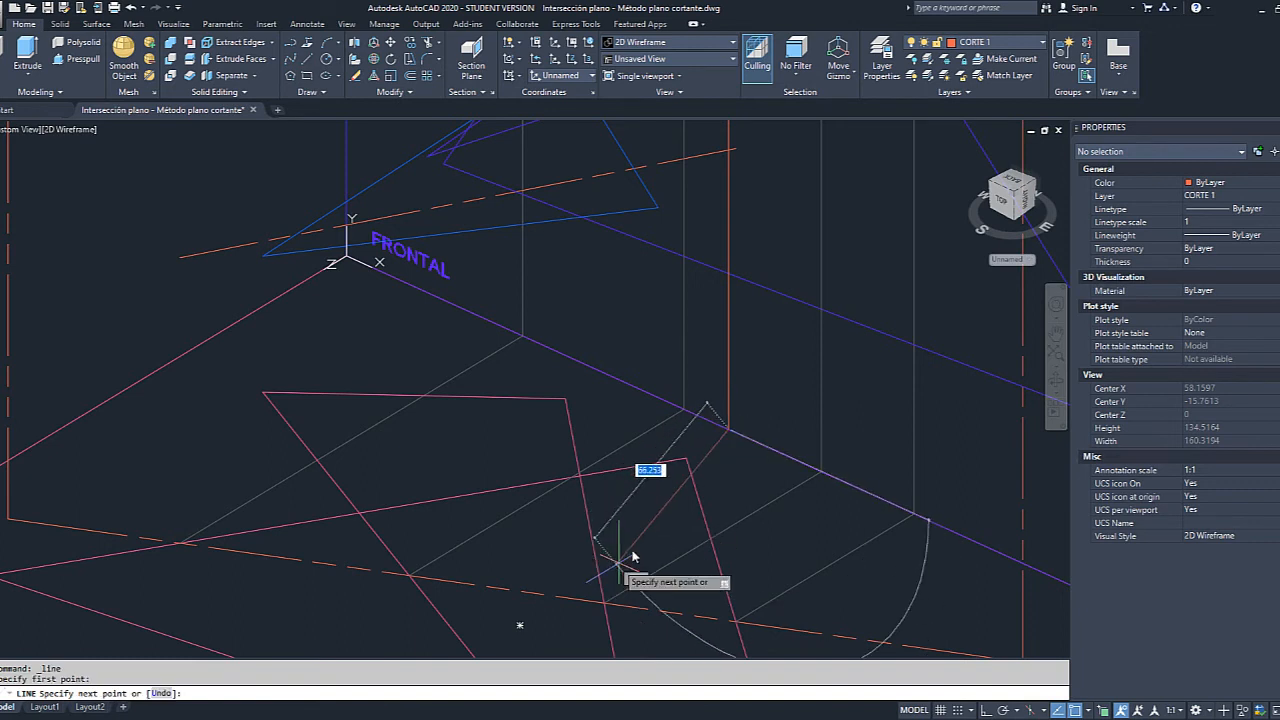
type("per")
key("Return")
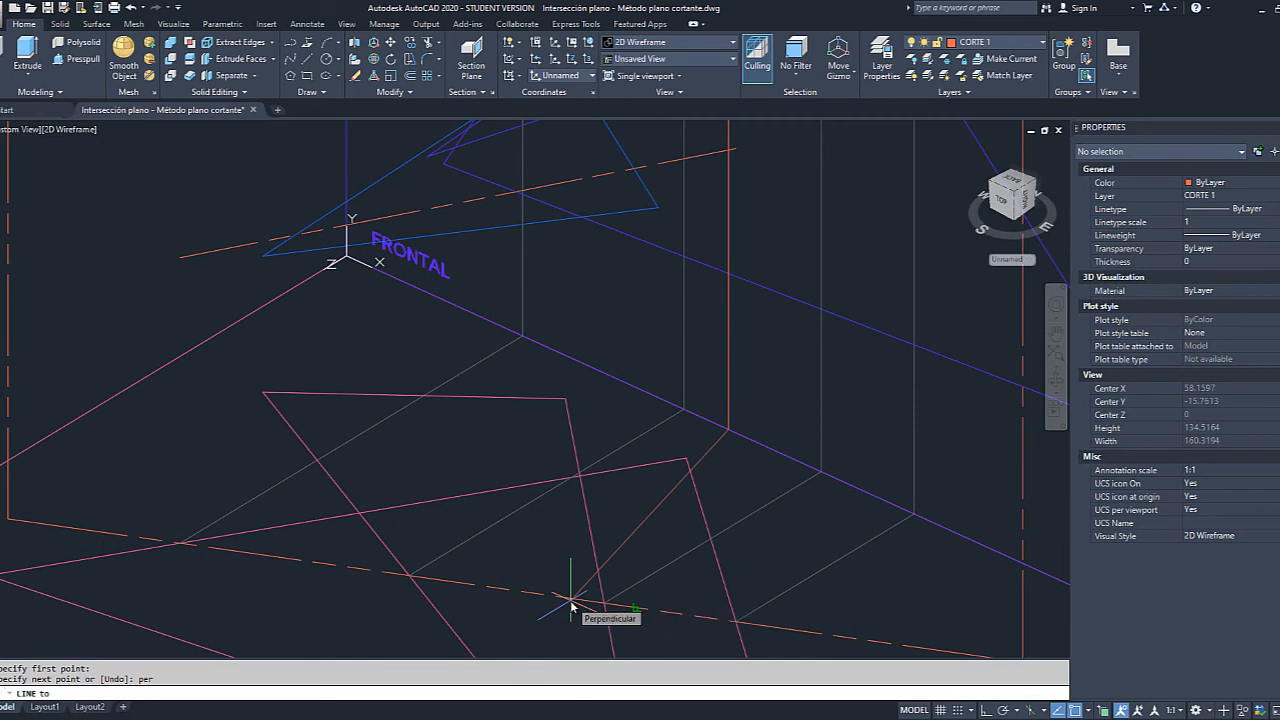
middle_click_drag(597, 545, 815, 382)
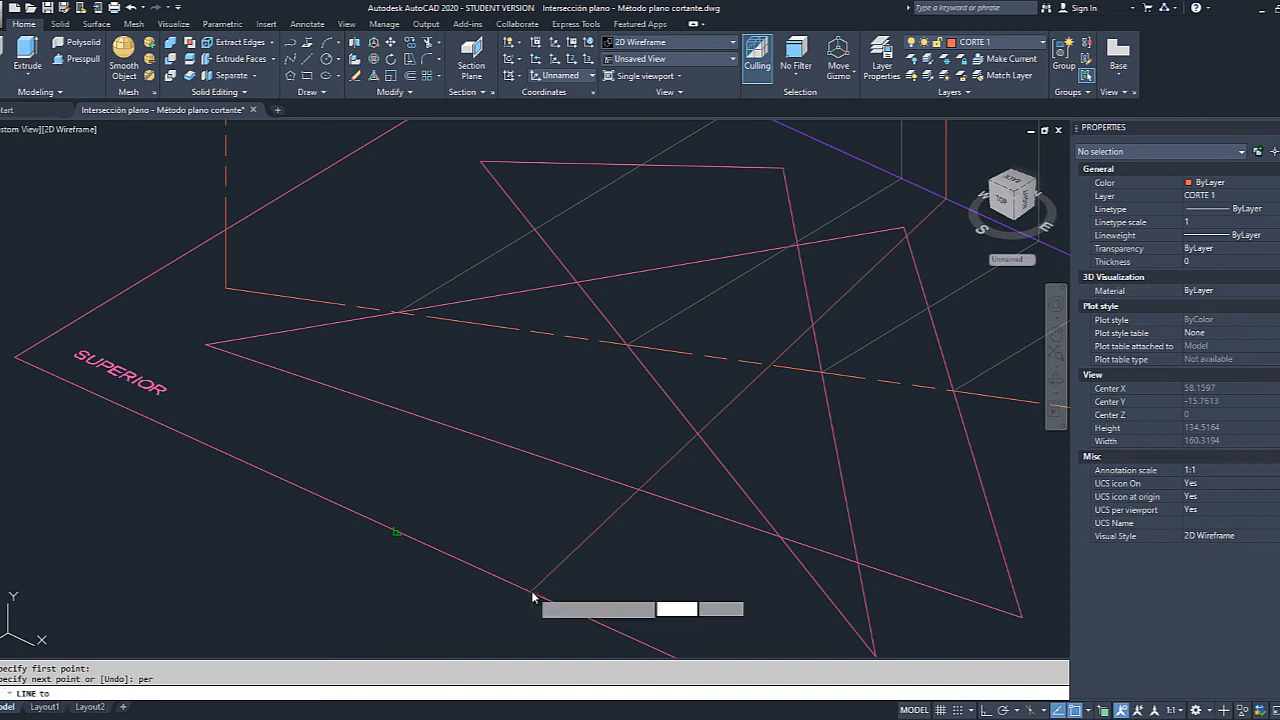
left_click(494, 568)
key("Escape")
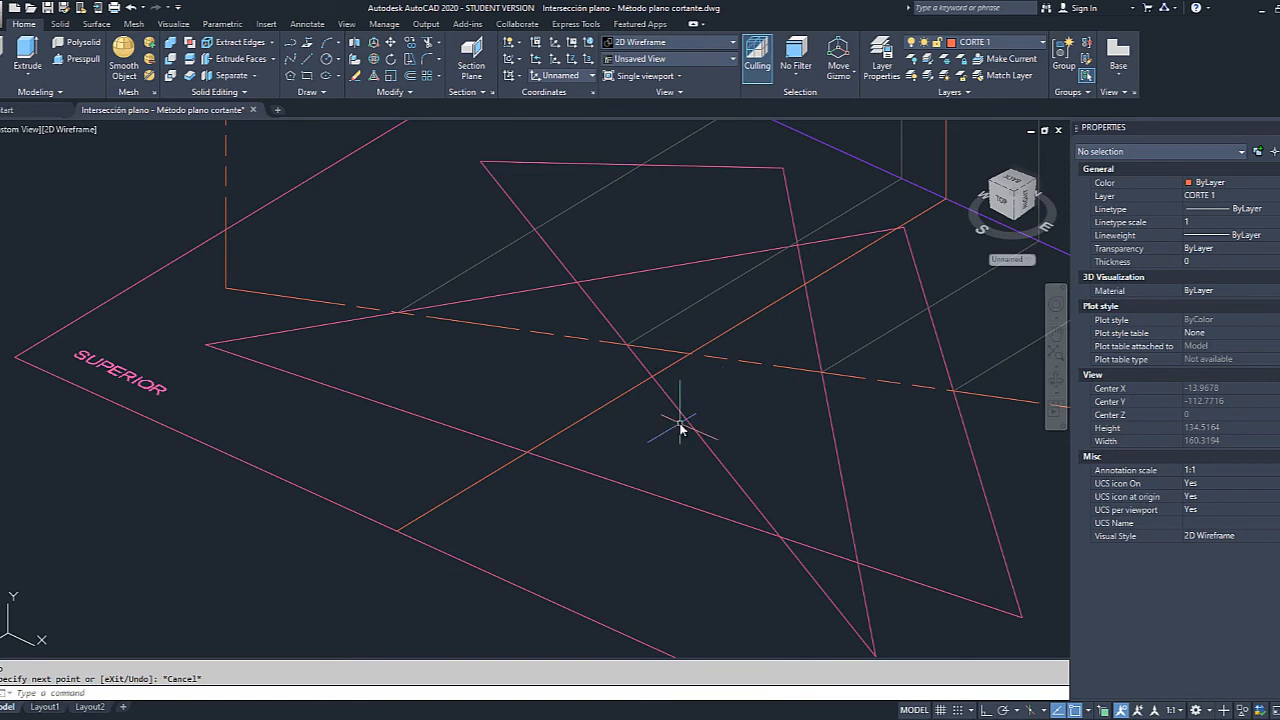
Move the two new projection lines of the crossing point to the PROYECCIONES layer.
mouse_move(801, 310)
middle_mouse_down()
mouse_move(671, 497)
mouse_move(630, 505)
middle_mouse_up()
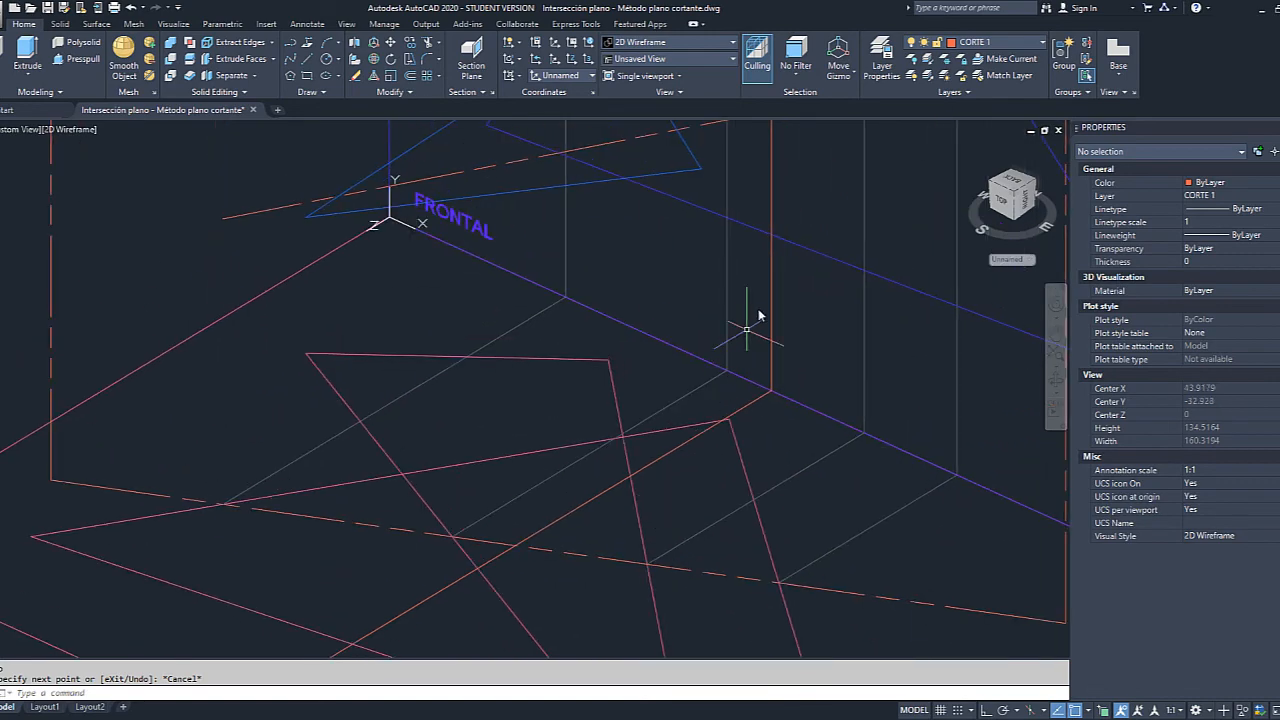
left_click(771, 295)
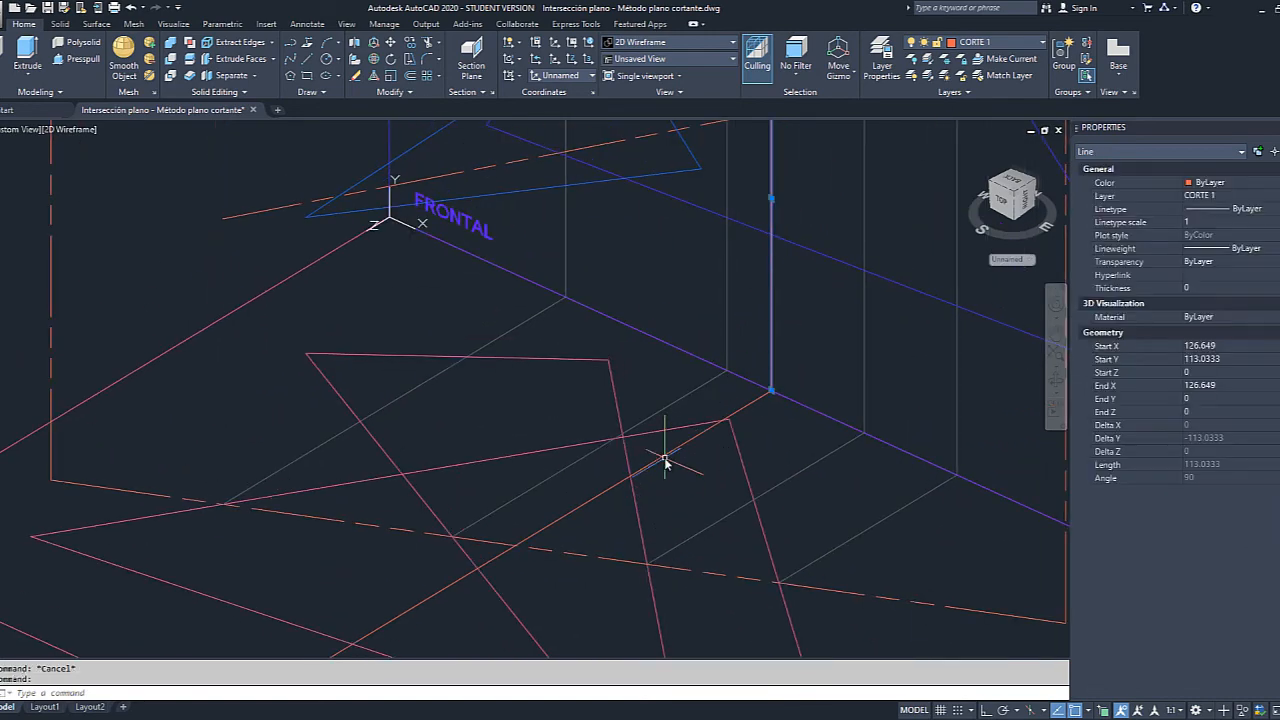
left_click(664, 457)
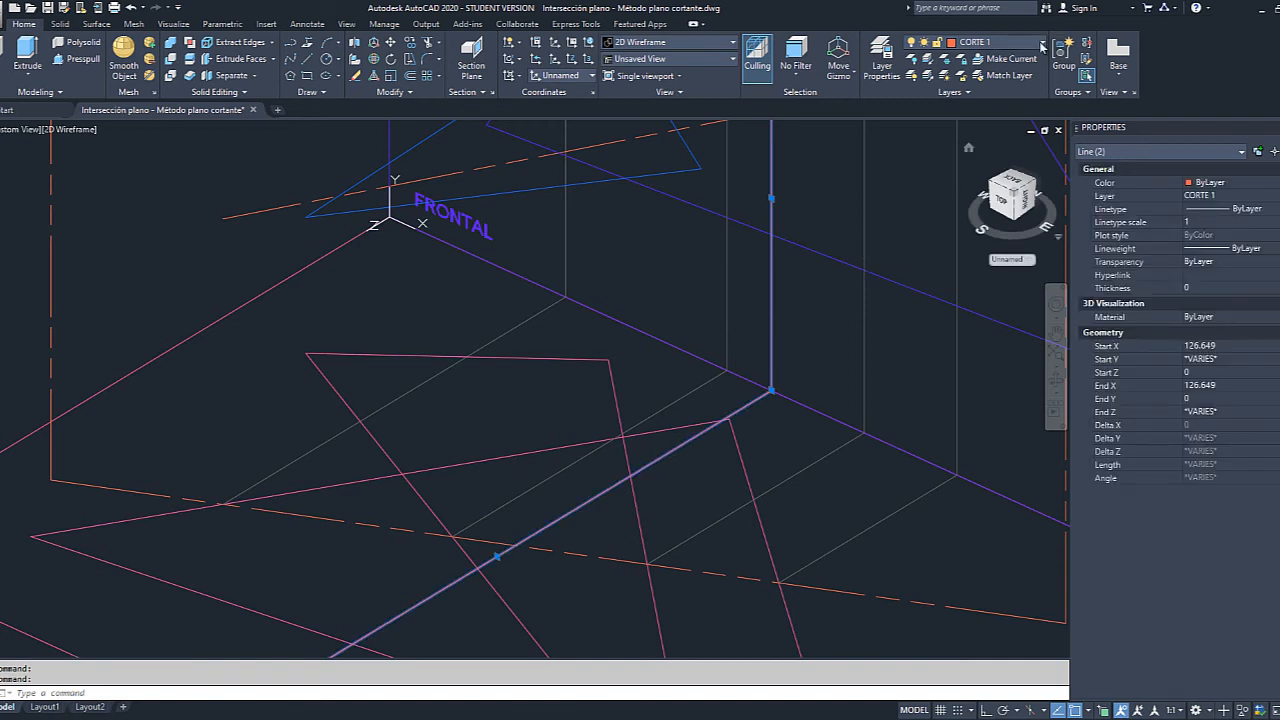
left_click(1041, 45)
left_click(990, 192)
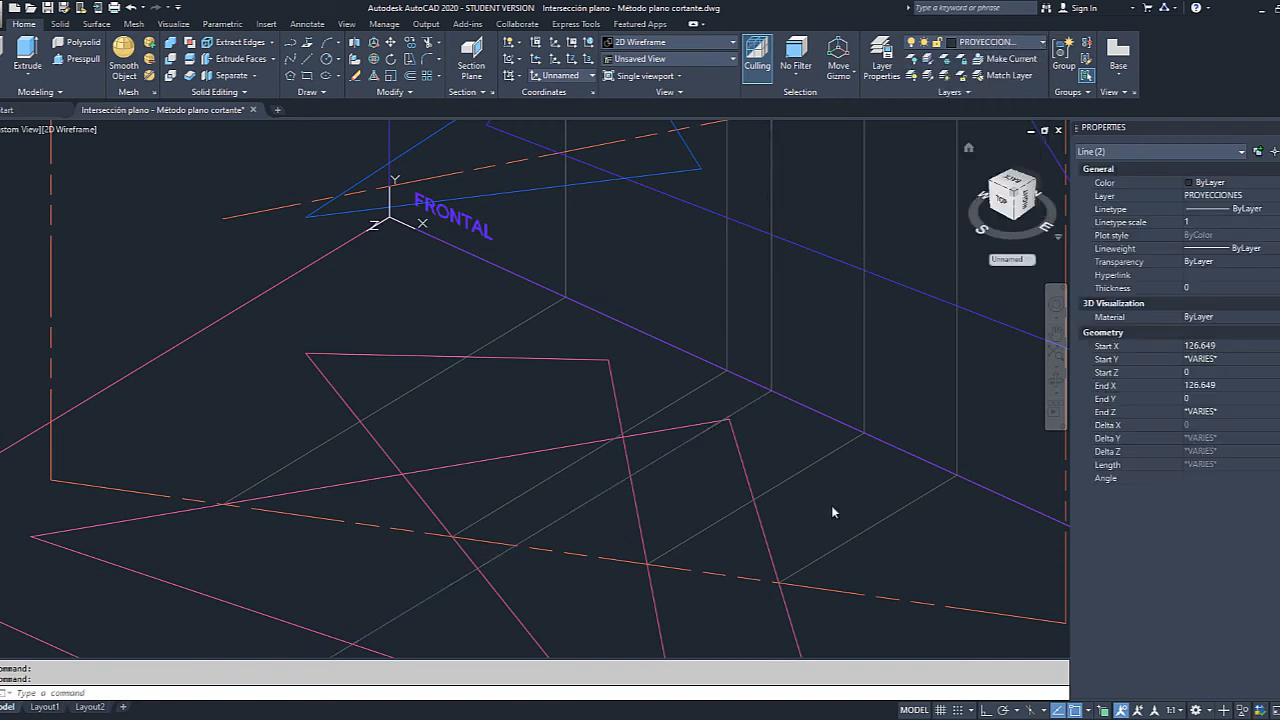
middle_click_drag(491, 537, 606, 403)
key("Escape")
Reset the UCS to World so that work continues in the superior plane.
scroll(600, 437, "up", 2)
scroll(652, 437, "down", 4)
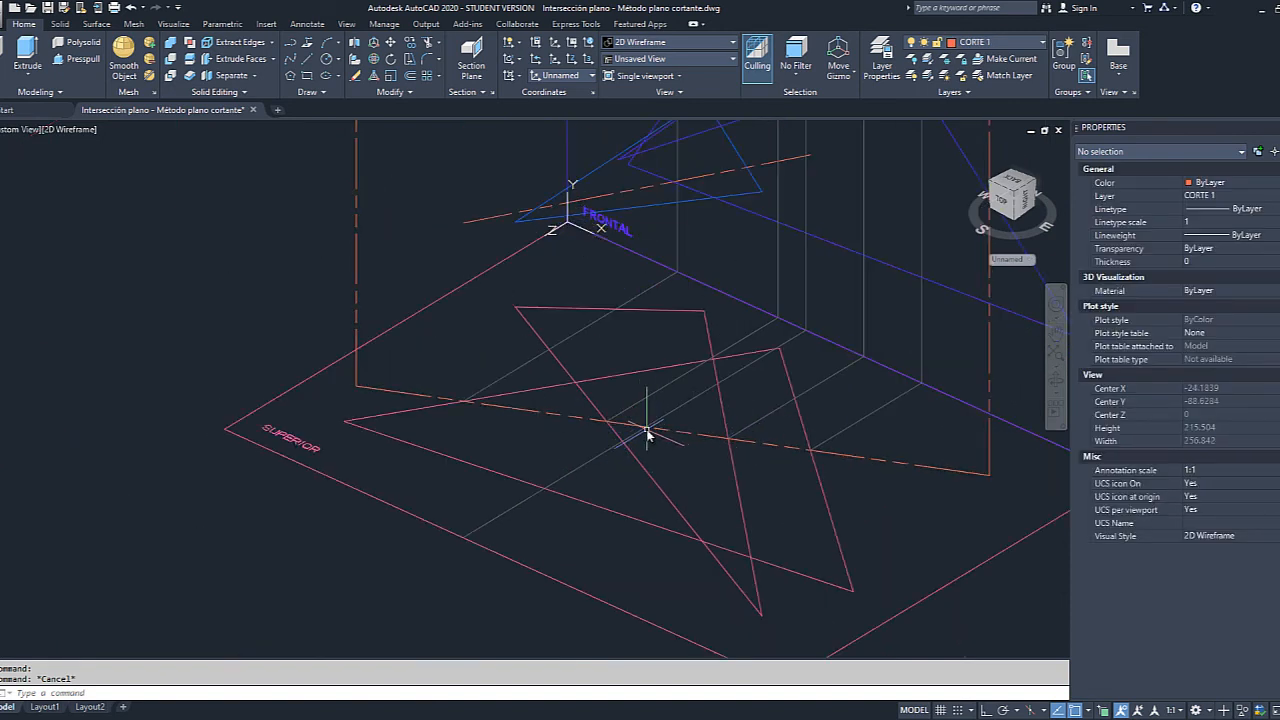
scroll(678, 357, "down", 4)
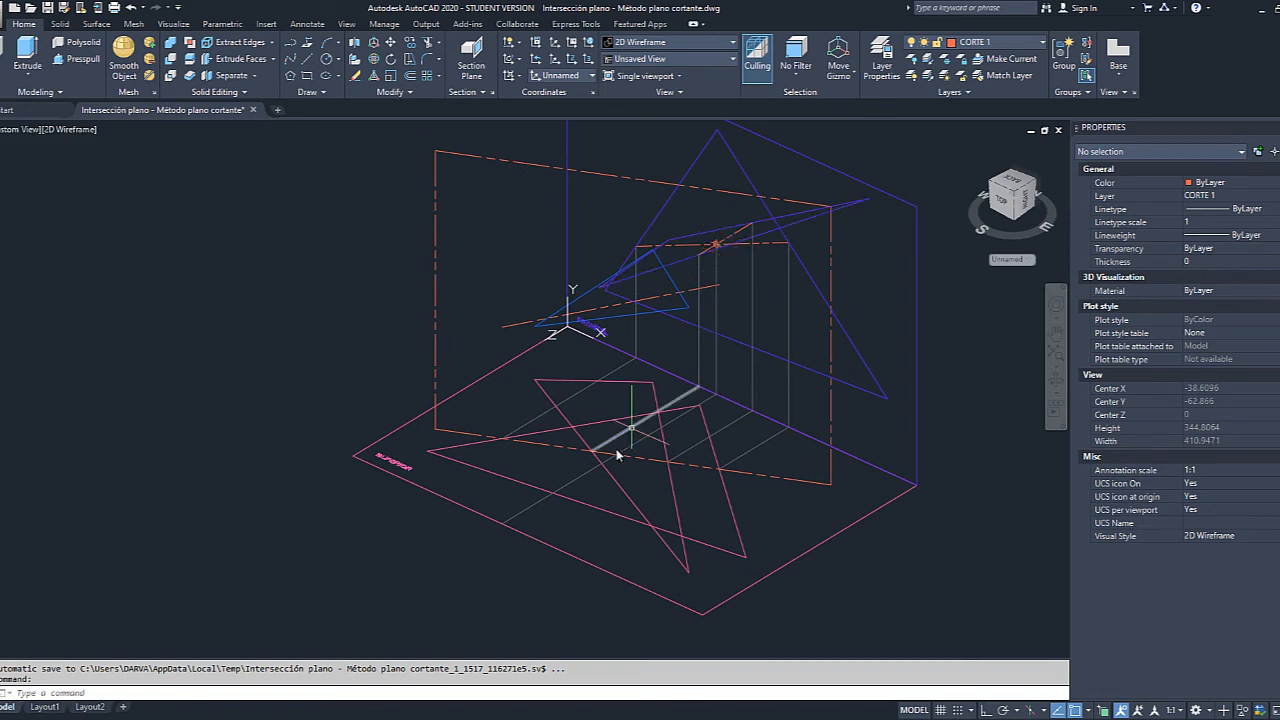
scroll(620, 455, "up", 8)
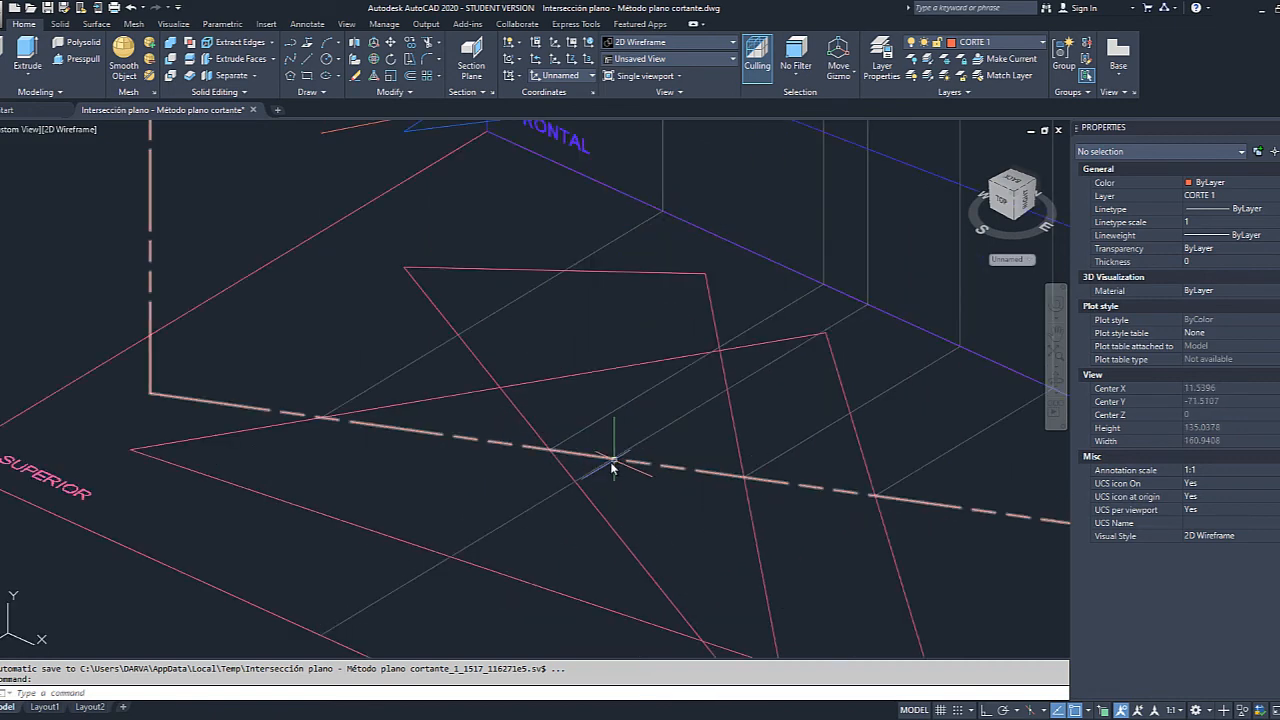
scroll(613, 465, "down", 4)
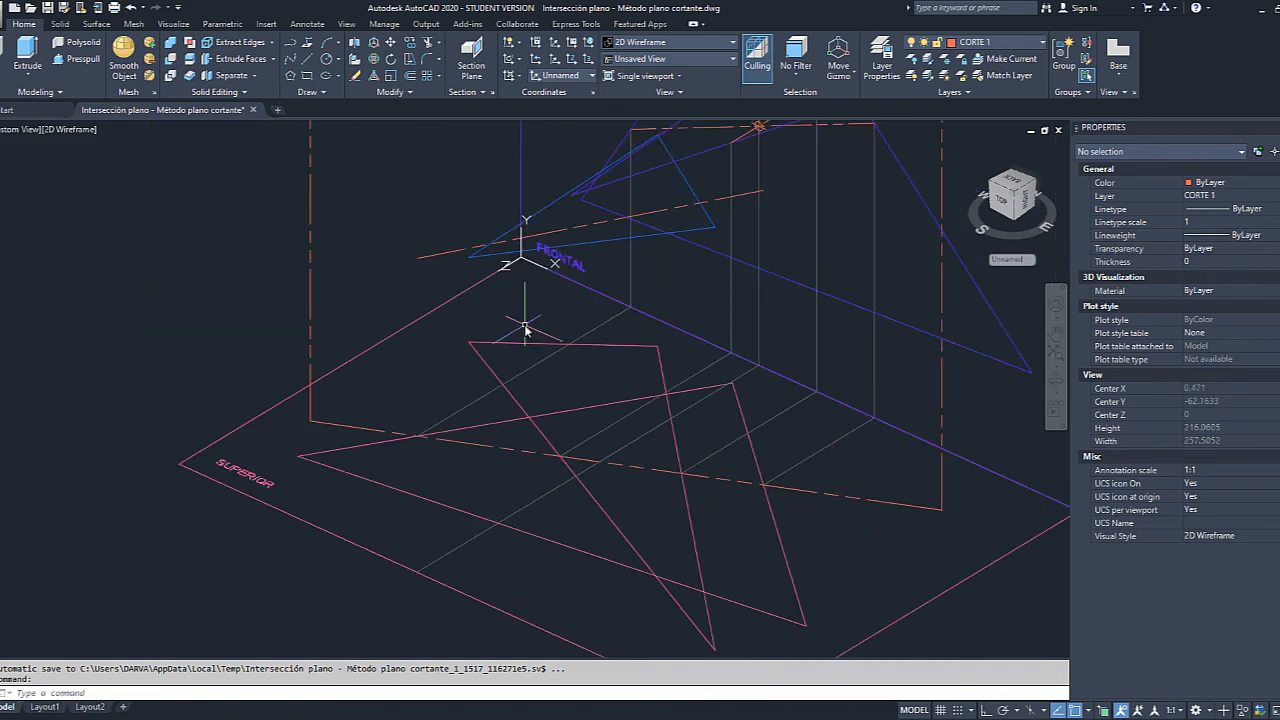
key("Return")
key("Return")
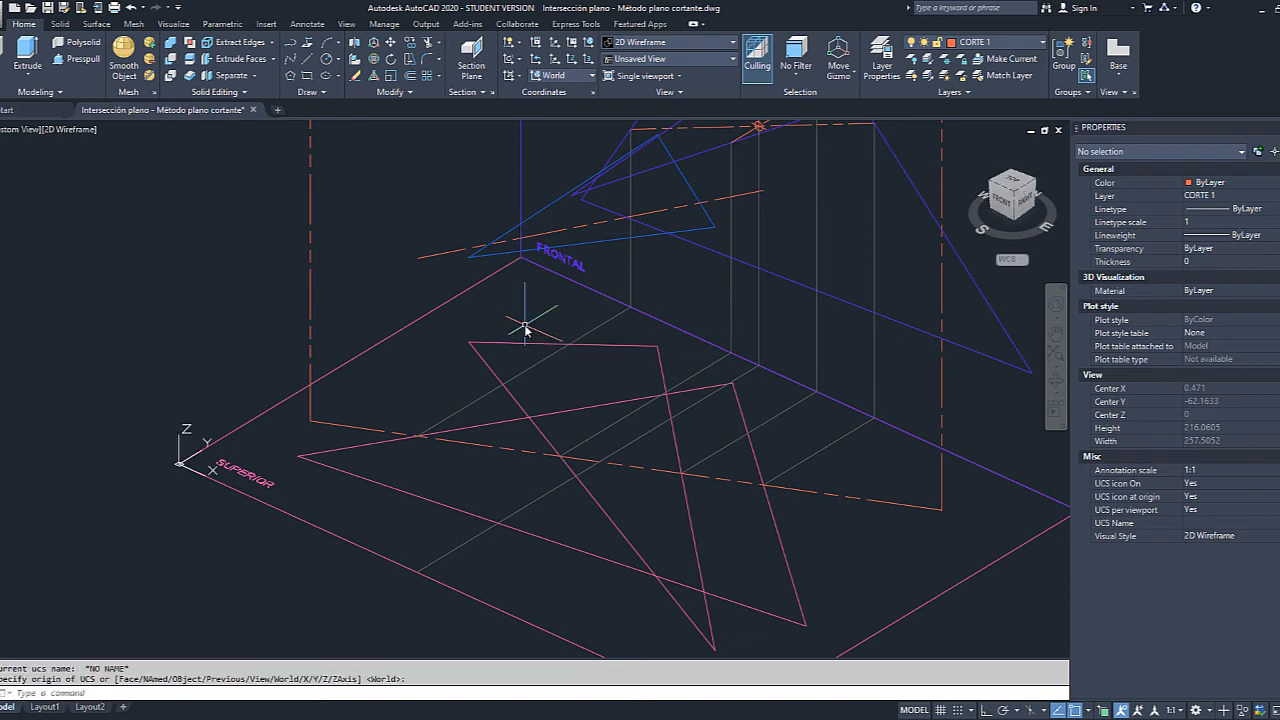
Trim the crossing point's superior projection line beyond the cutting plane, using the cutting-plane outline as the cutting edge.
scroll(588, 478, "up", 4)
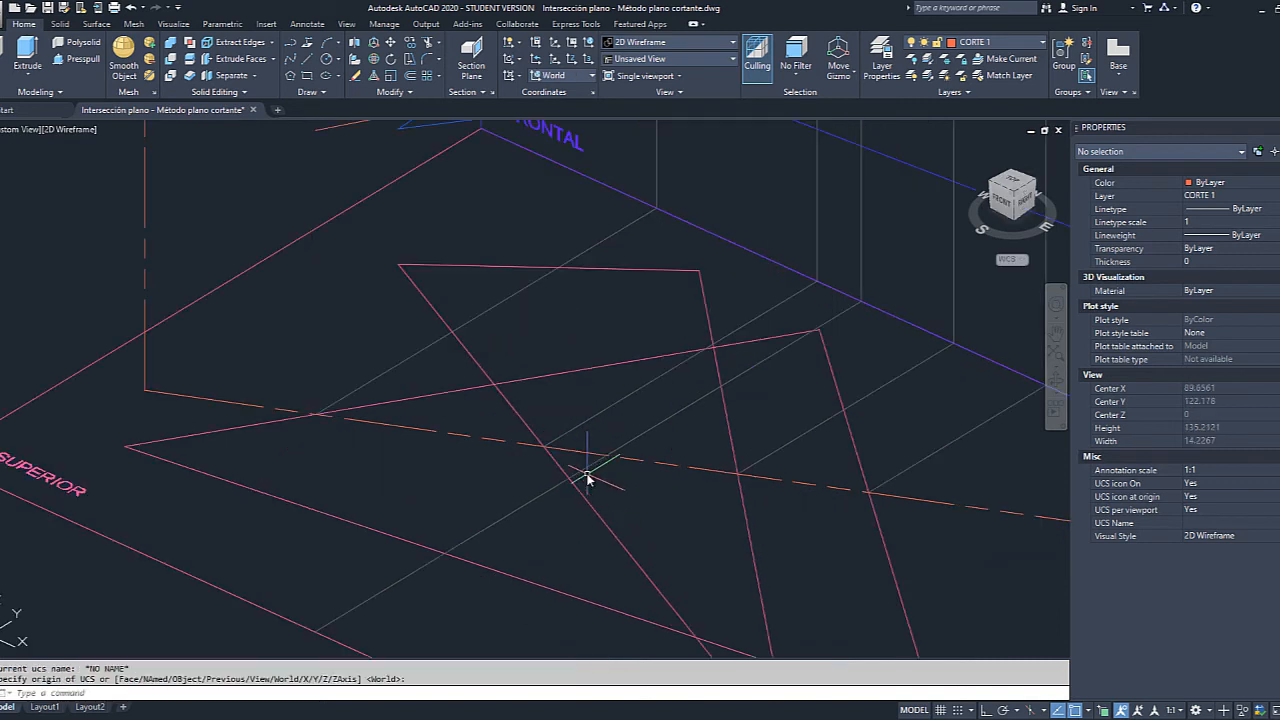
type("trim")
key("Return")
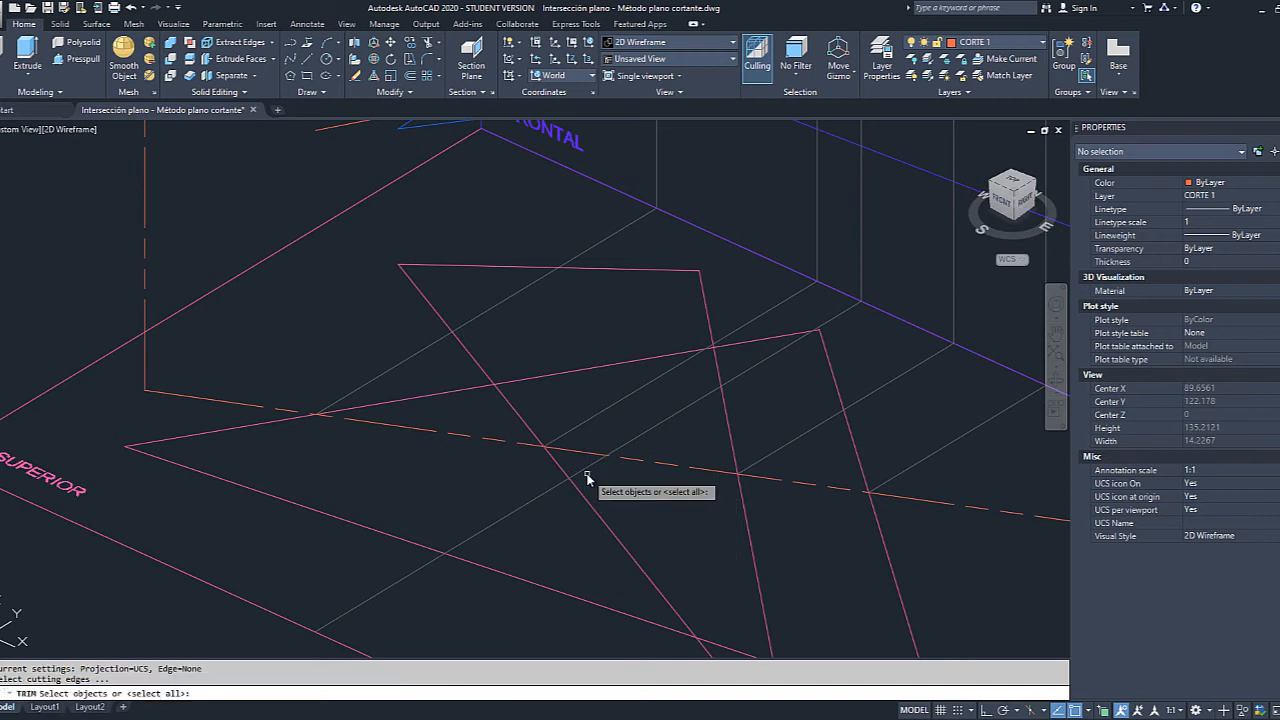
left_click(642, 457)
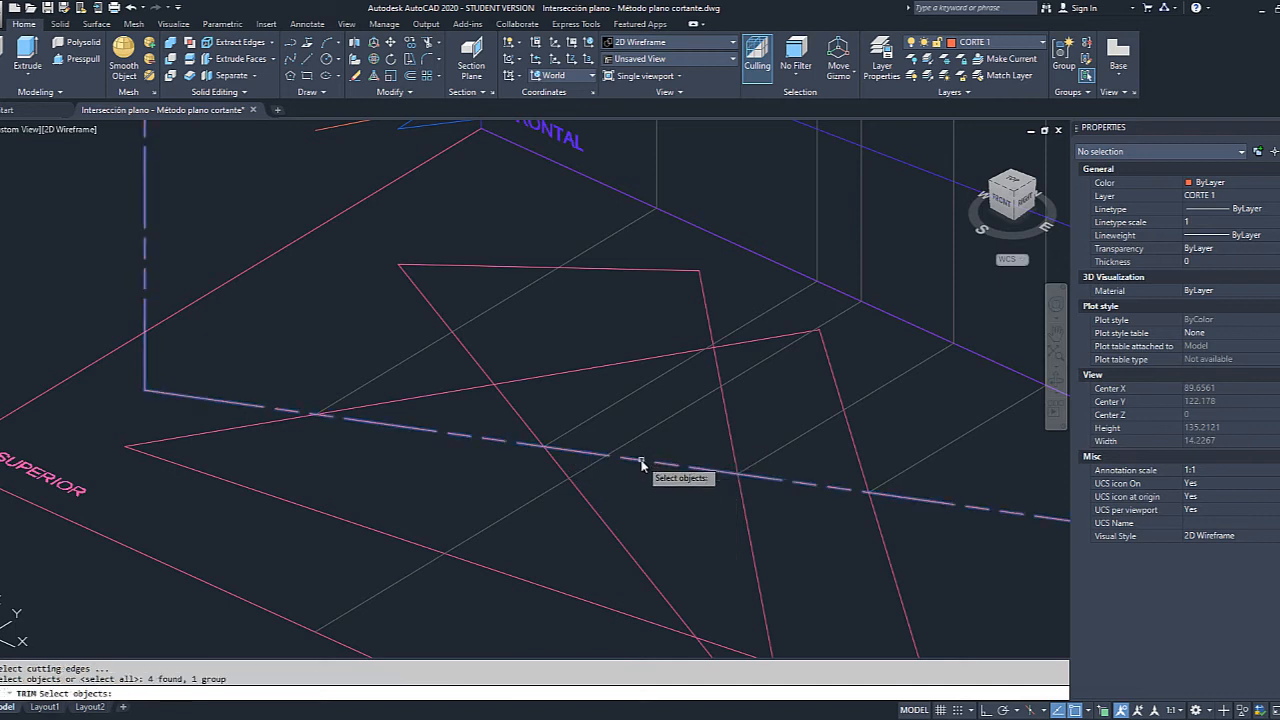
key("Return")
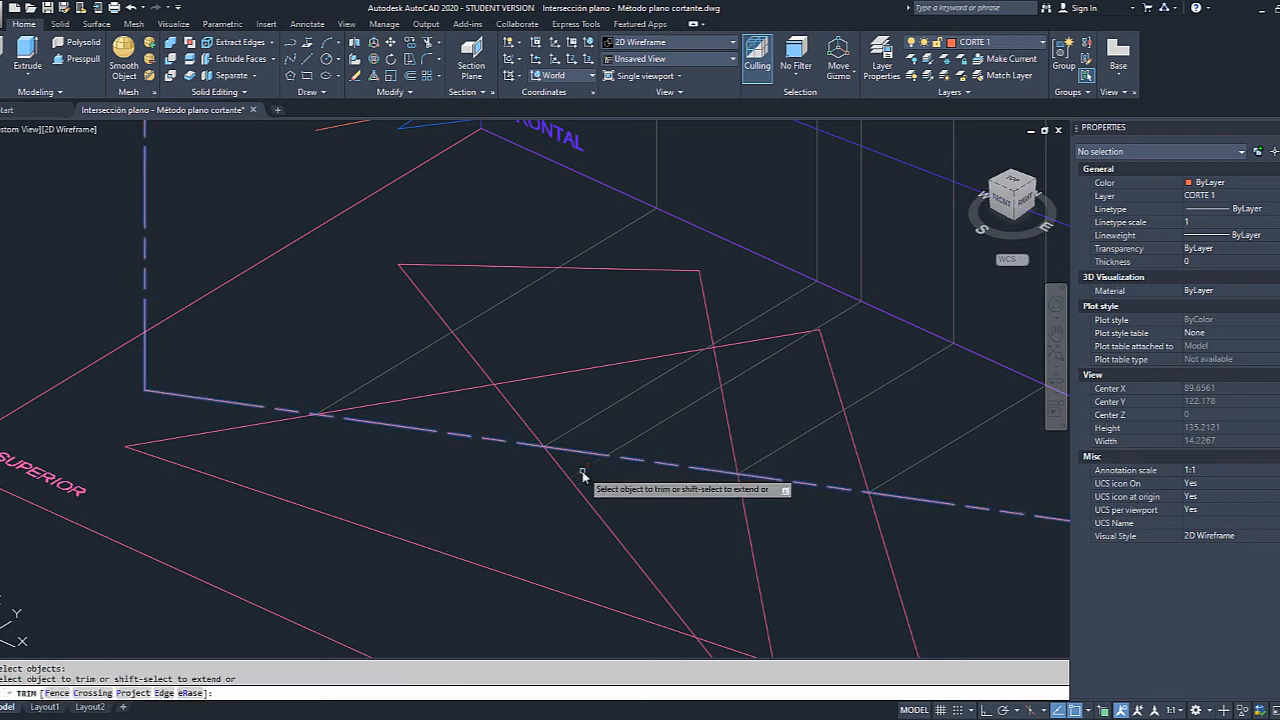
key("Return")
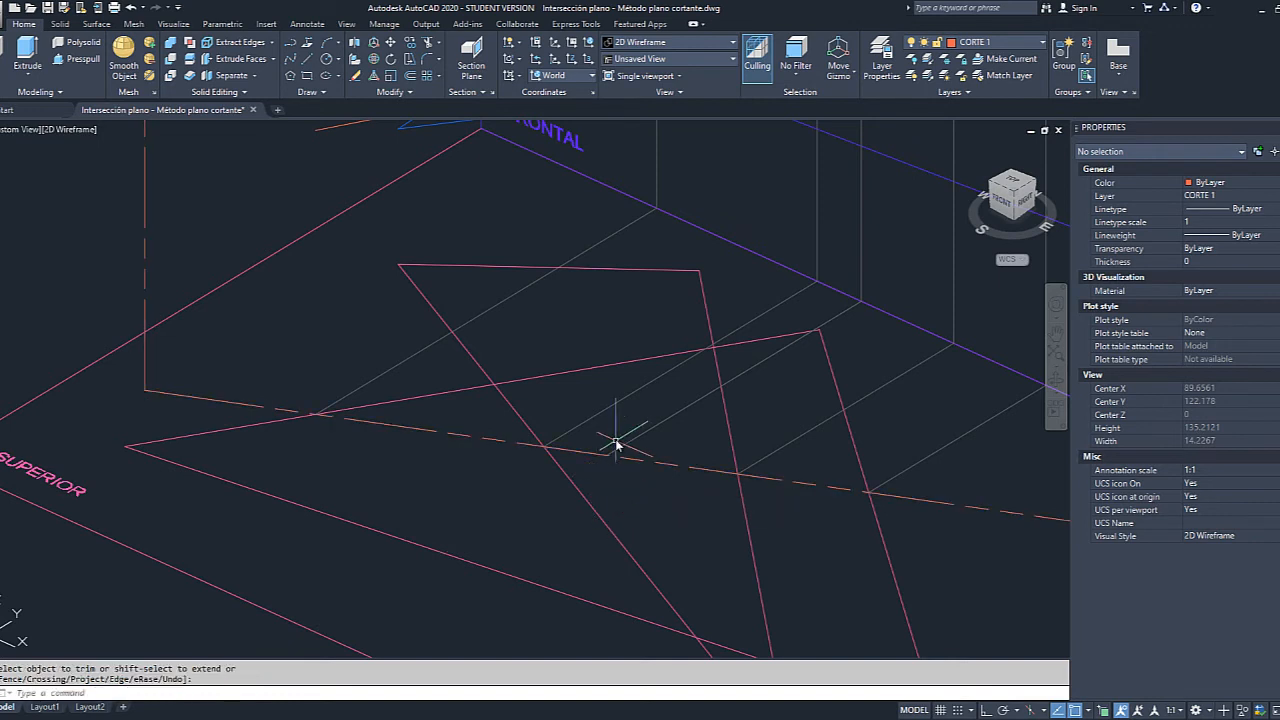
Place a point in the superior view where the trimmed projection line meets the cutting-plane trace.
scroll(616, 444, "up", 4)
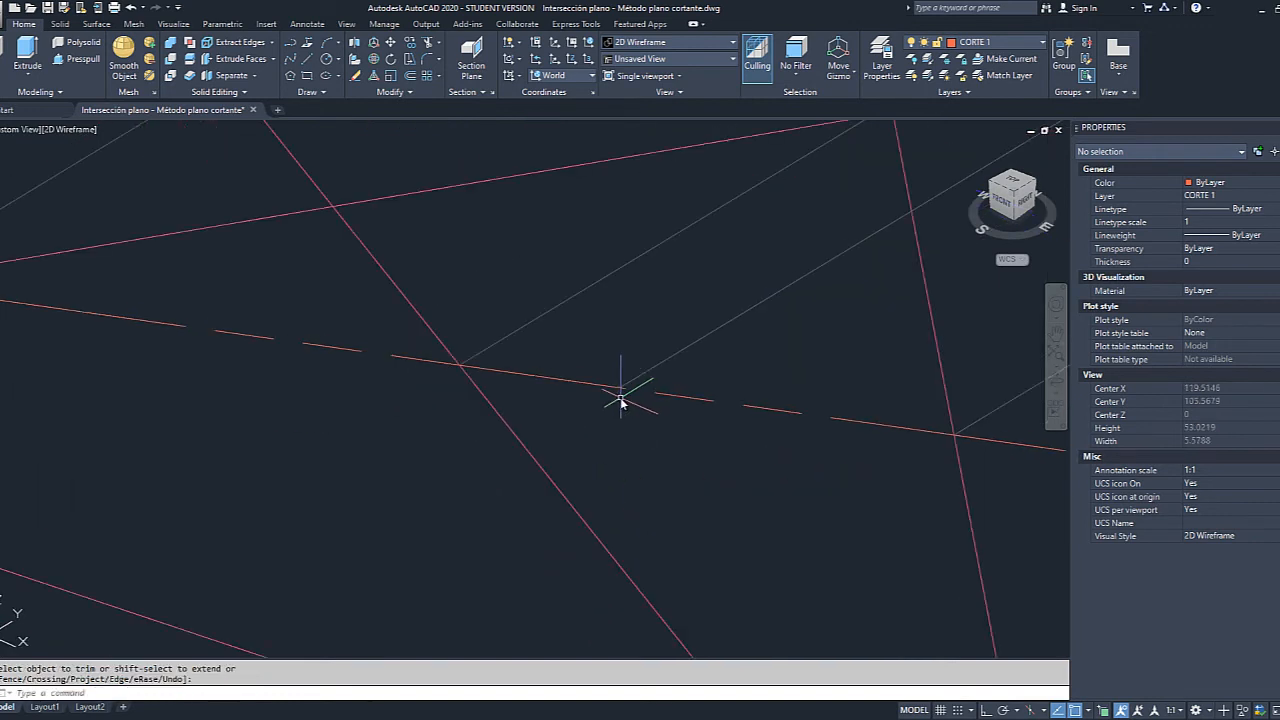
type("point")
key("Return")
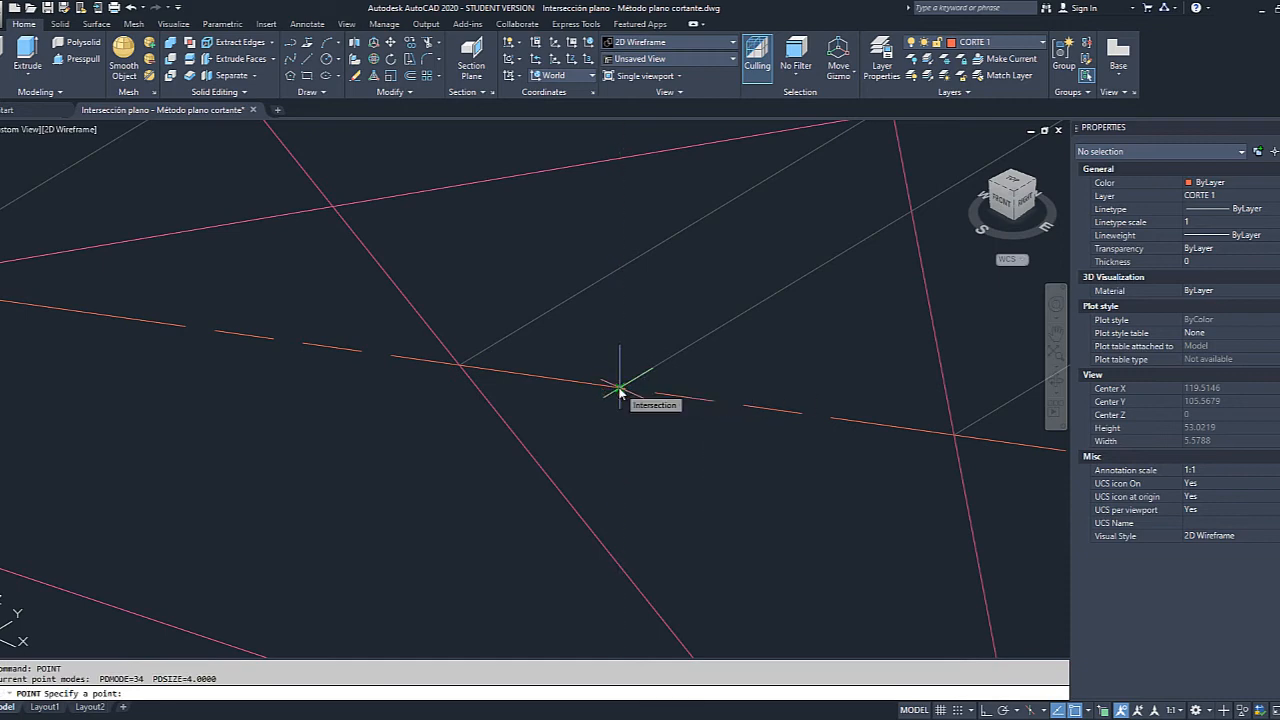
left_click(620, 388)
key("Escape")
scroll(719, 527, "down", 4)
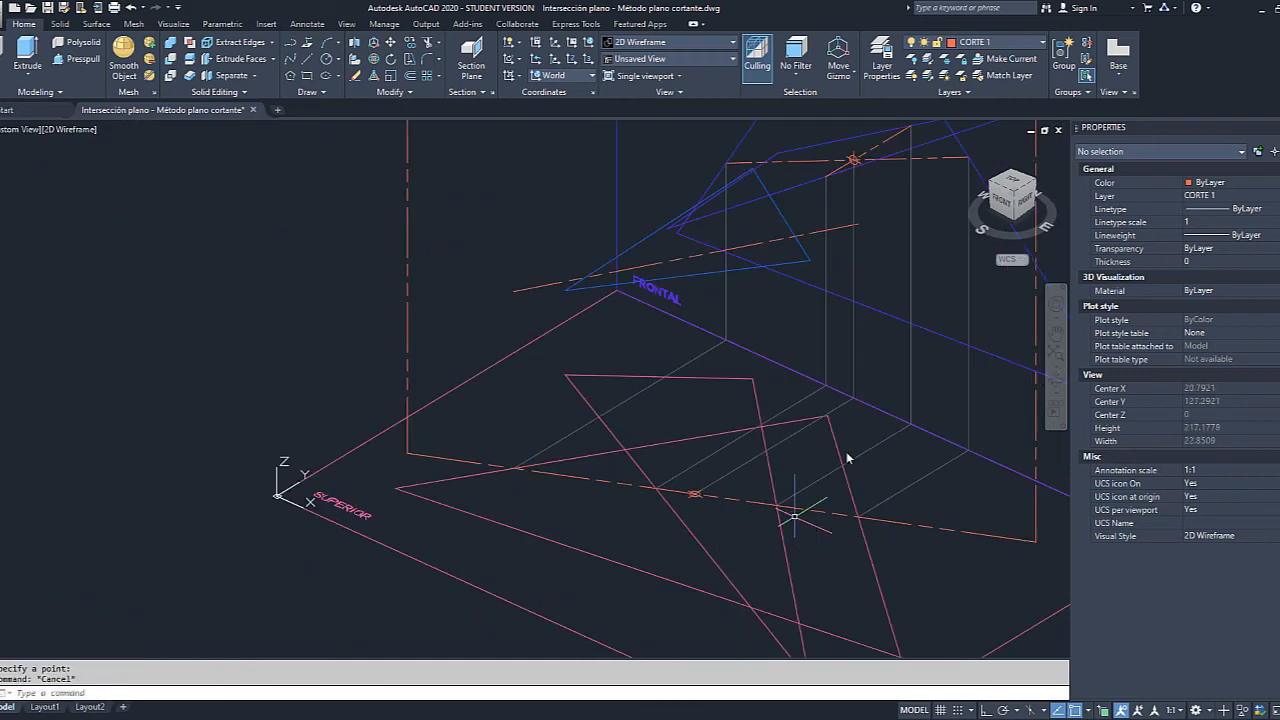
scroll(846, 451, "down", 2)
scroll(700, 514, "up", 4)
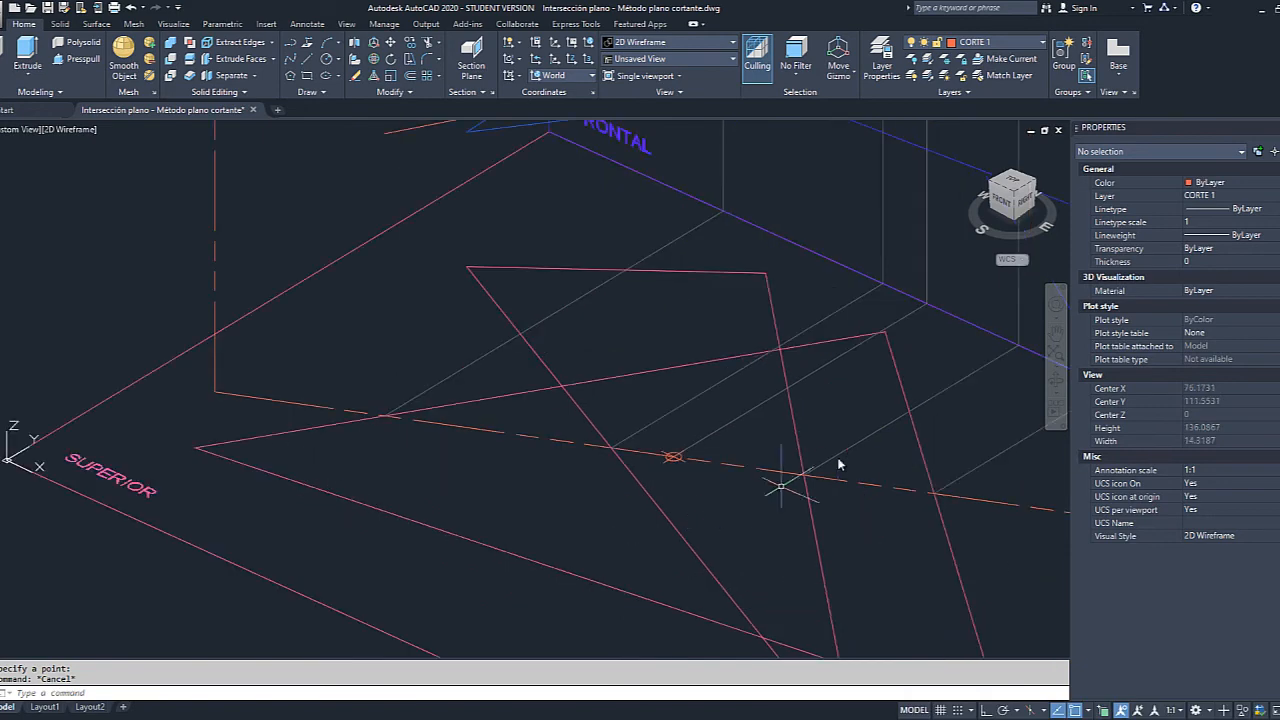
scroll(837, 463, "down", 1)
scroll(620, 520, "up", 2)
middle_click_drag(620, 518, 482, 557)
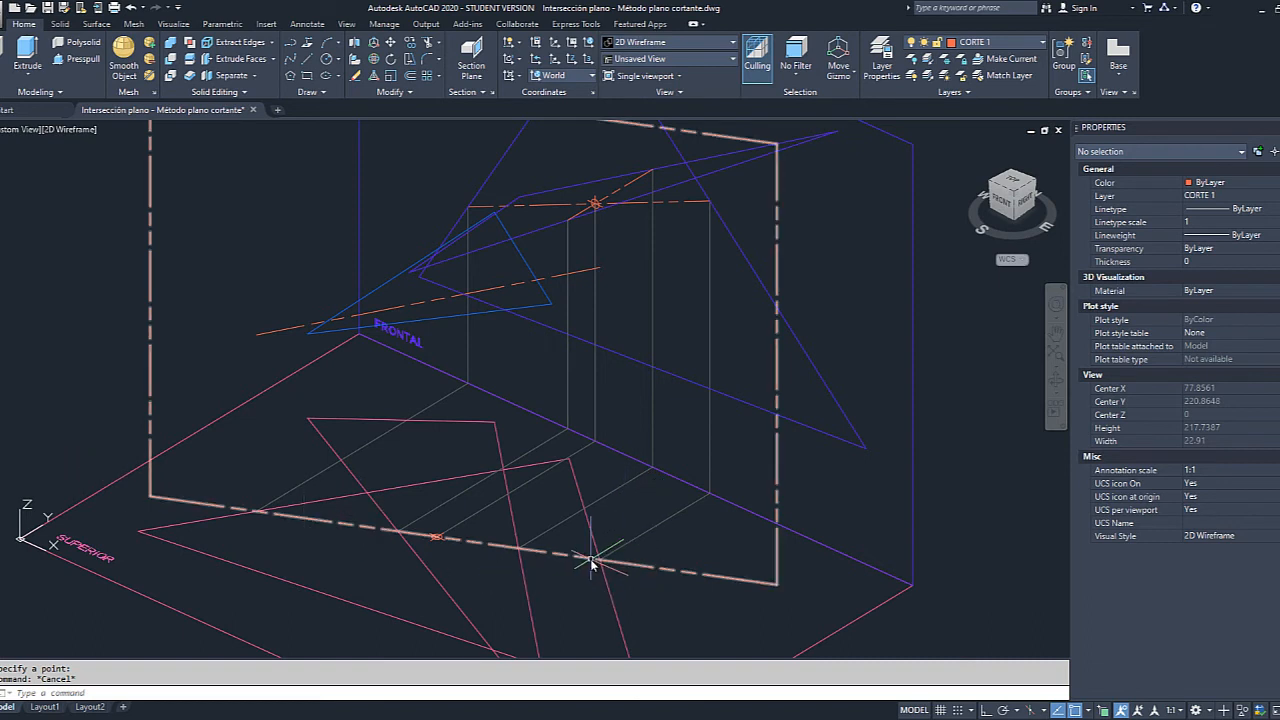
Turn the PLANO 1 layer back on to show the first triangular plane in space.
mouse_move(591, 563)
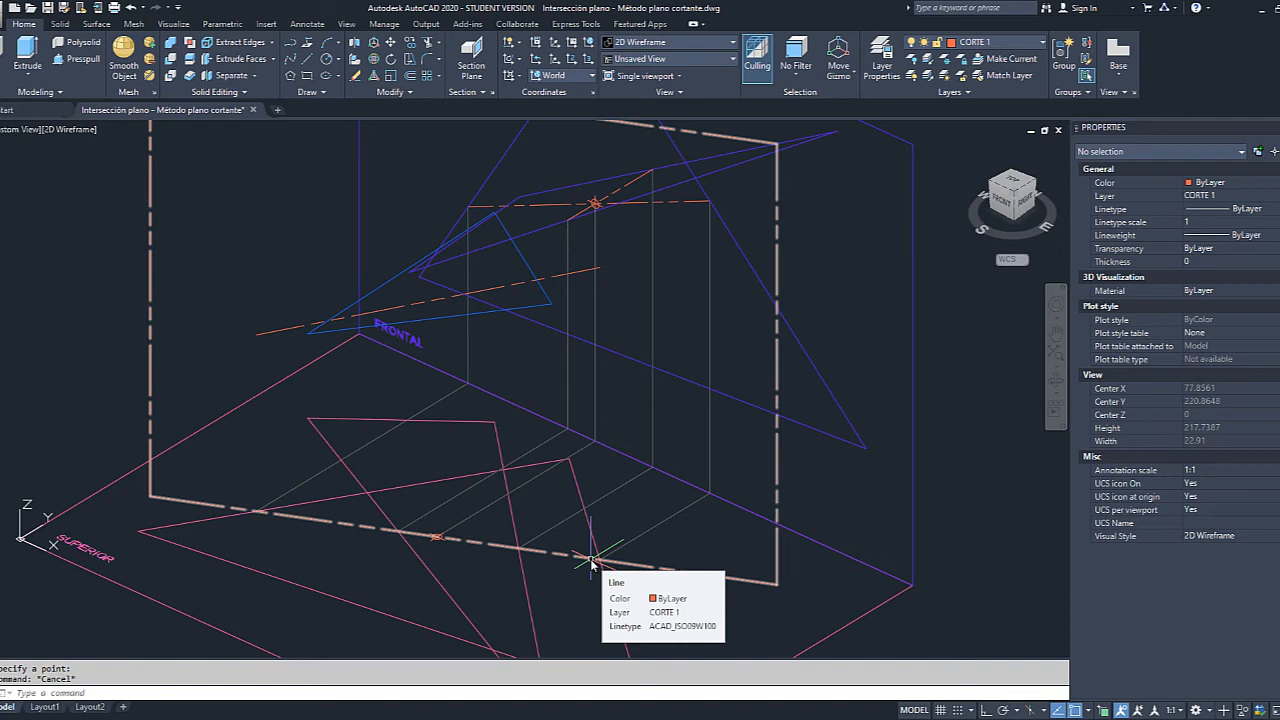
key("Escape")
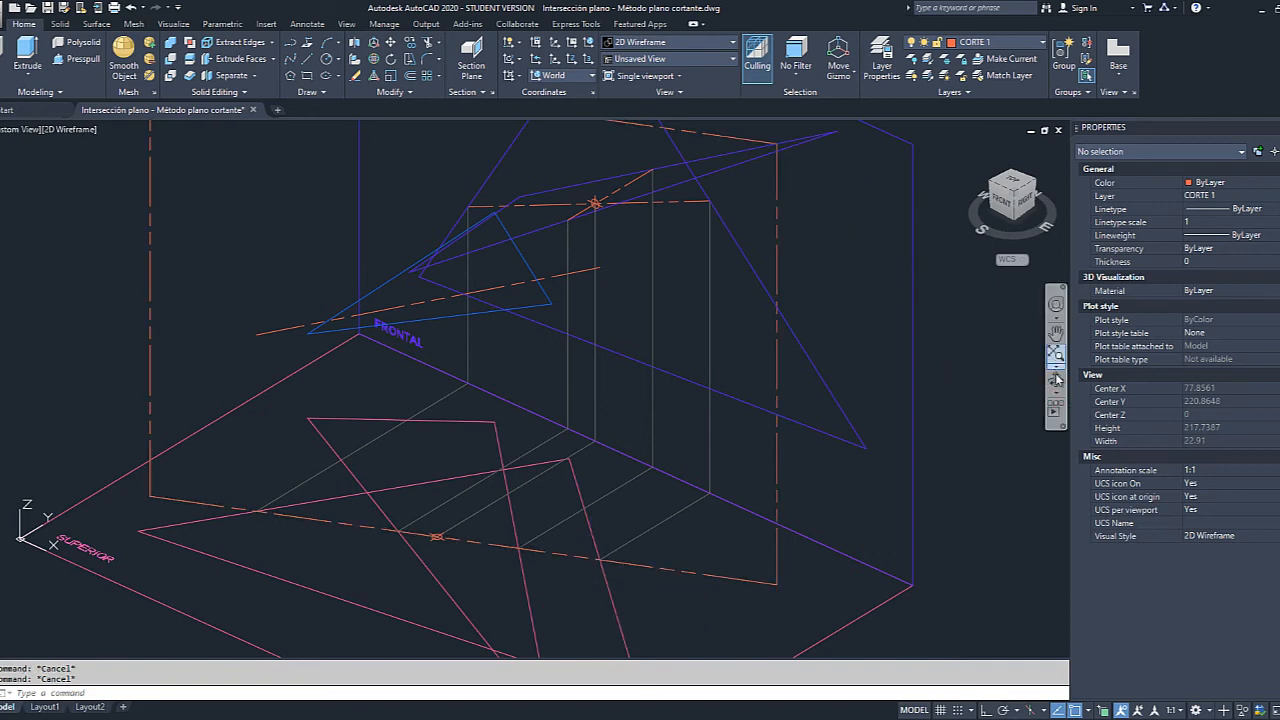
left_click(1056, 378)
left_click_drag(809, 343, 740, 349)
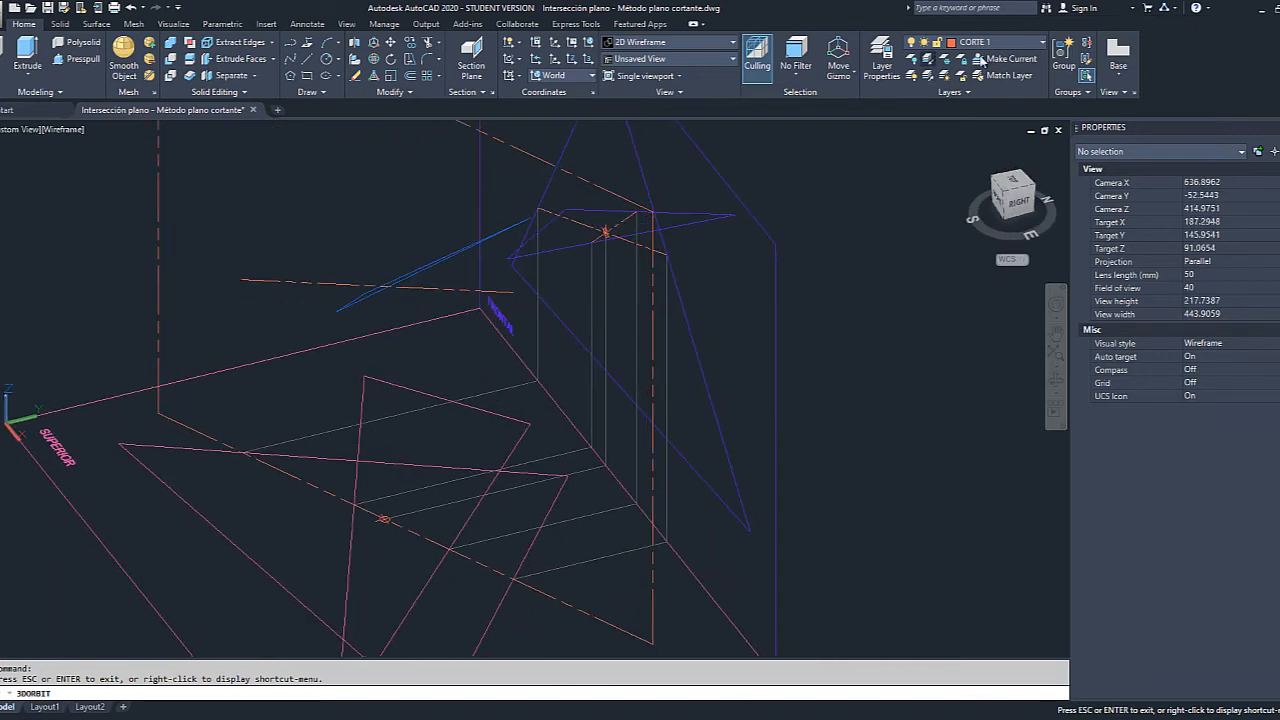
left_click(1019, 43)
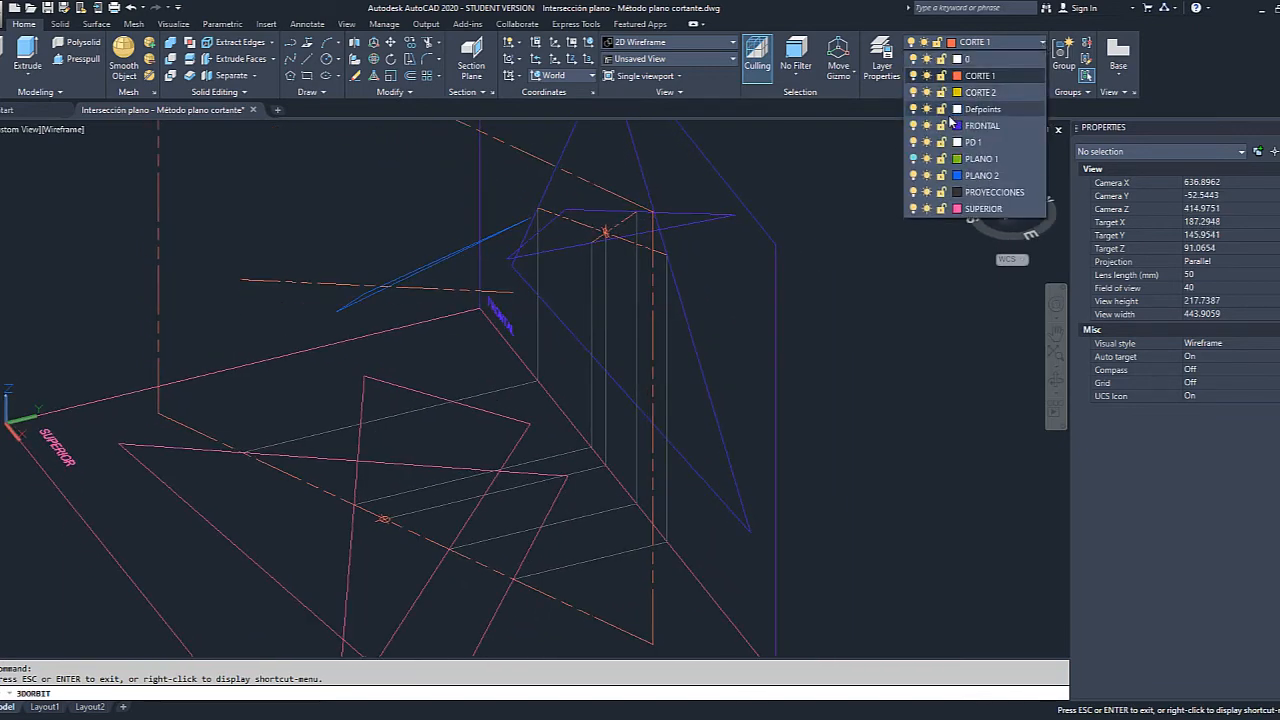
left_click(913, 160)
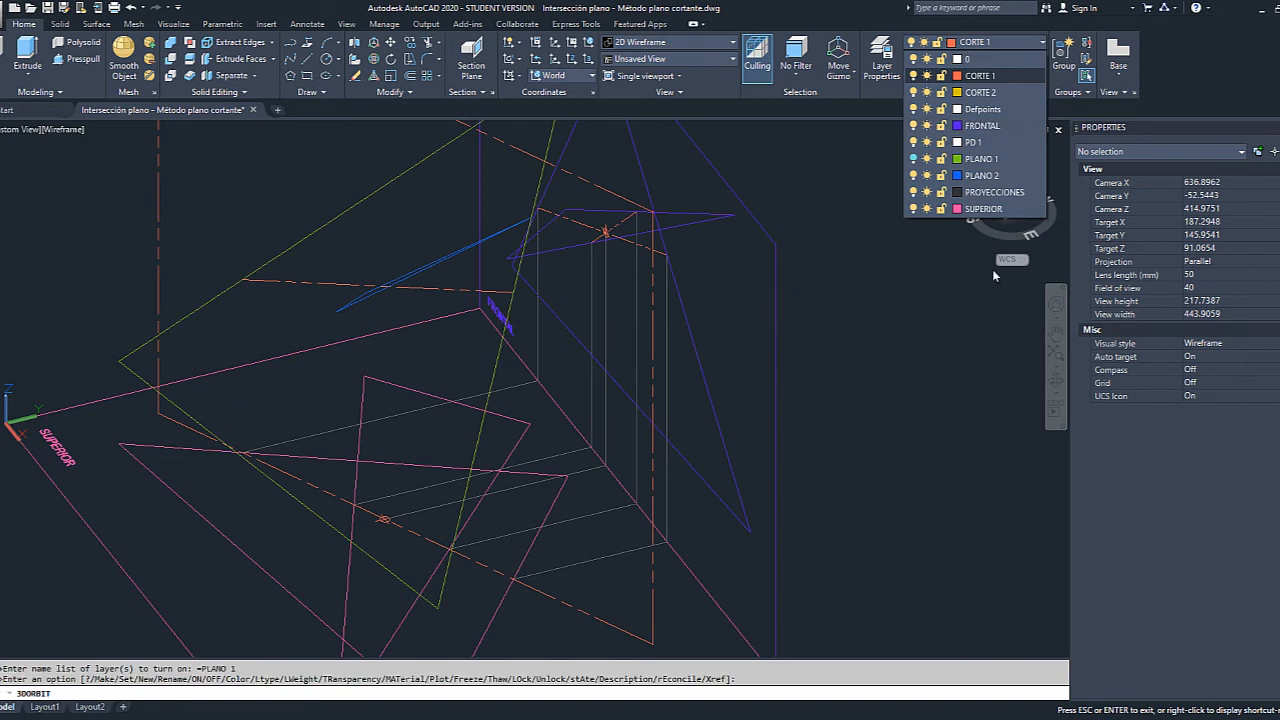
key("Escape")
left_click(383, 183)
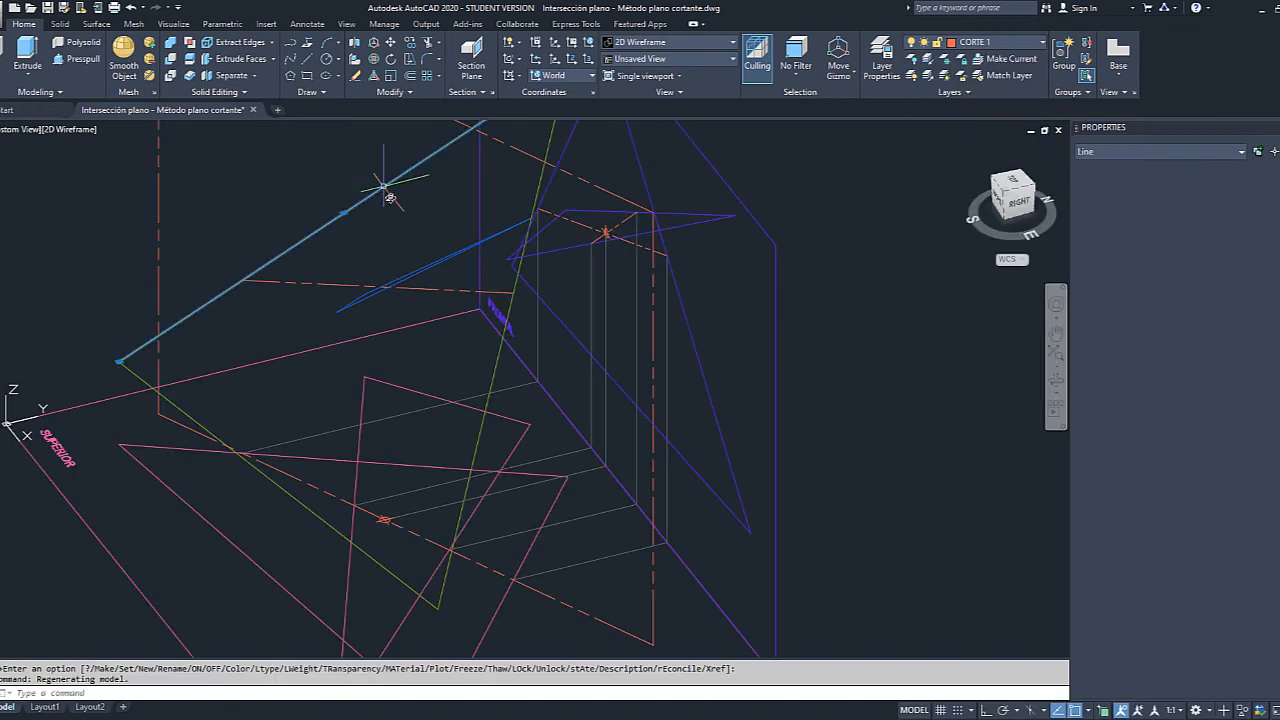
left_click(517, 284)
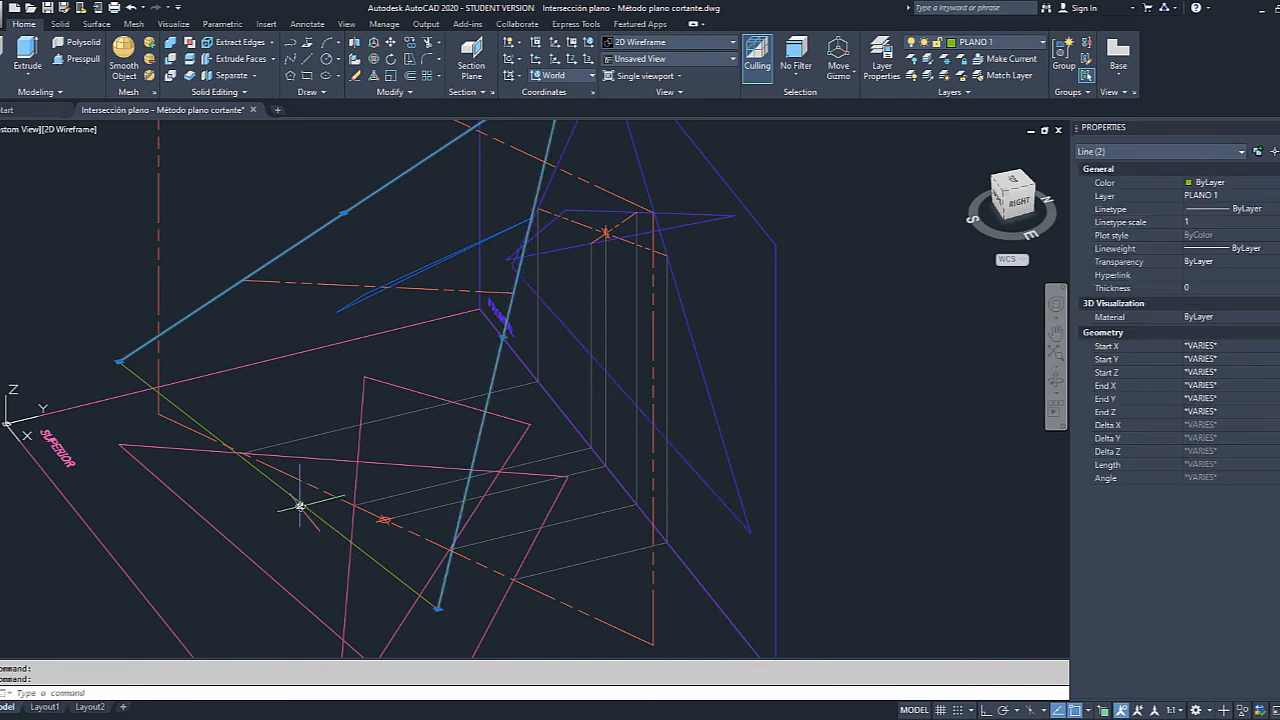
left_click(300, 506)
middle_click_drag(423, 278, 443, 314, "shift")
left_click(437, 304)
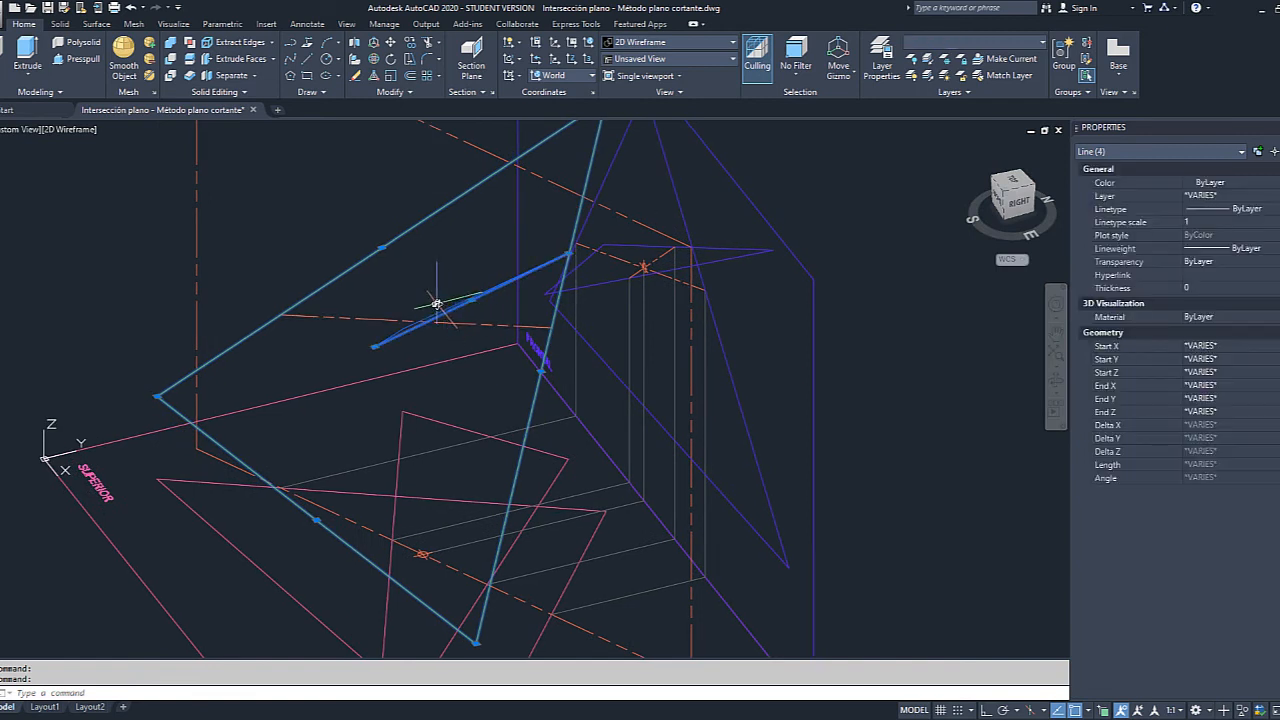
left_click(437, 320)
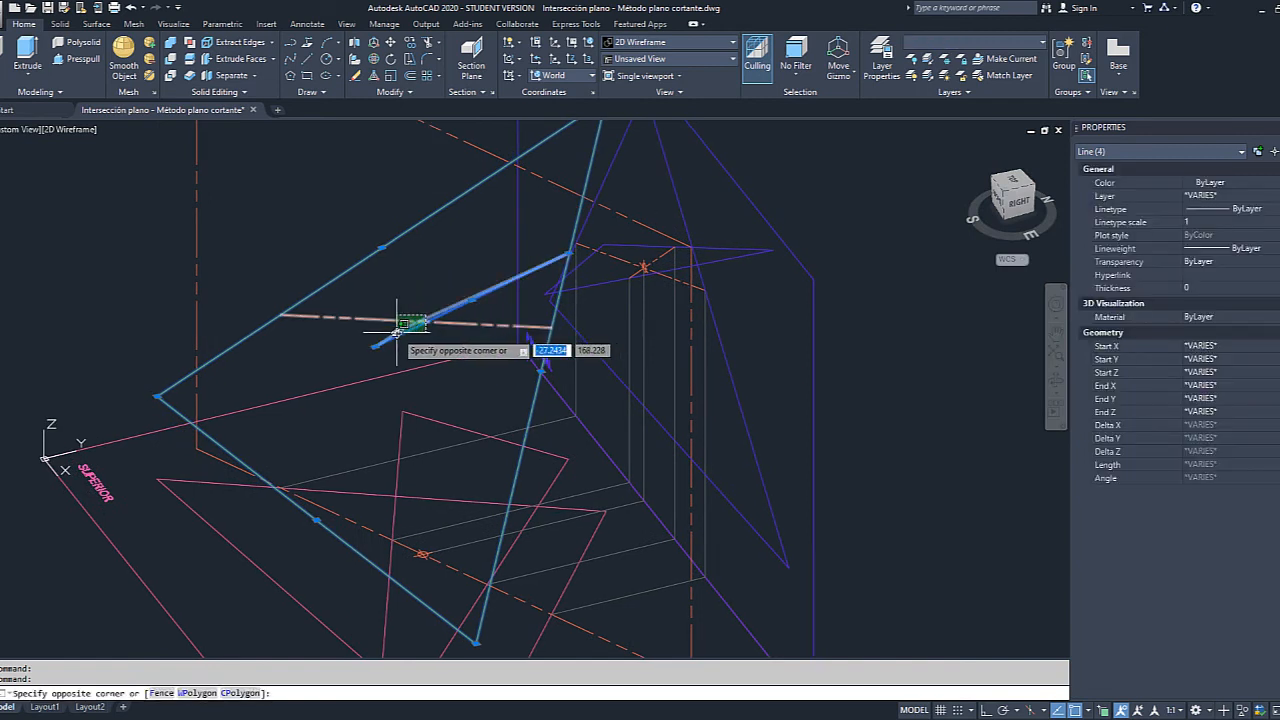
left_click(397, 333)
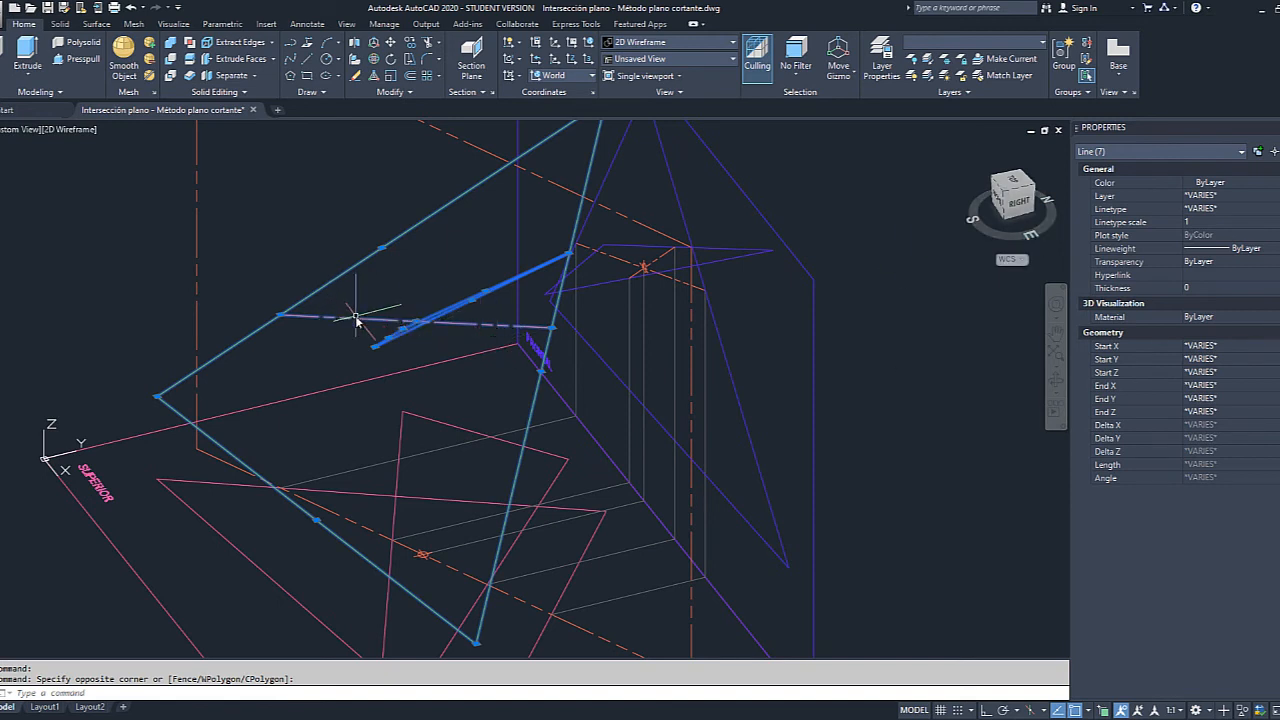
key("Escape")
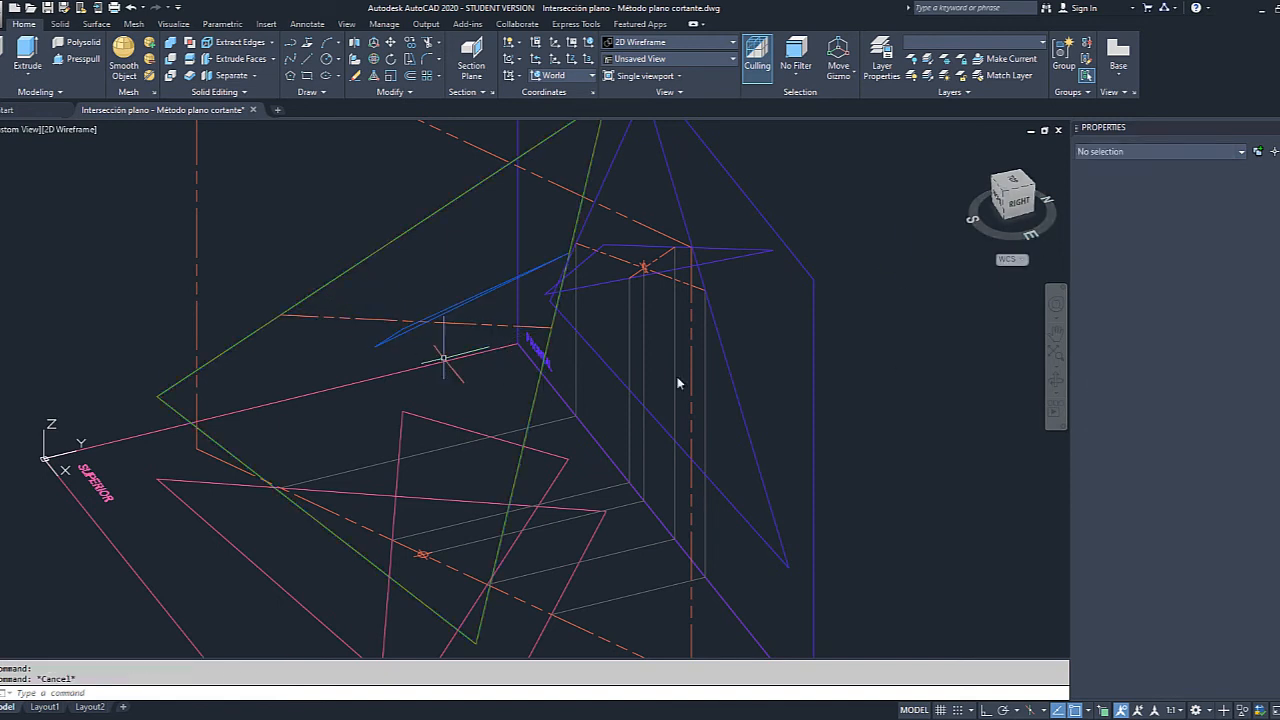
Select the three edges of each triangular plane in space and examine the two triangles isolated from the other objects.
left_click(1055, 378)
left_click_drag(620, 391, 600, 366)
key("Escape")
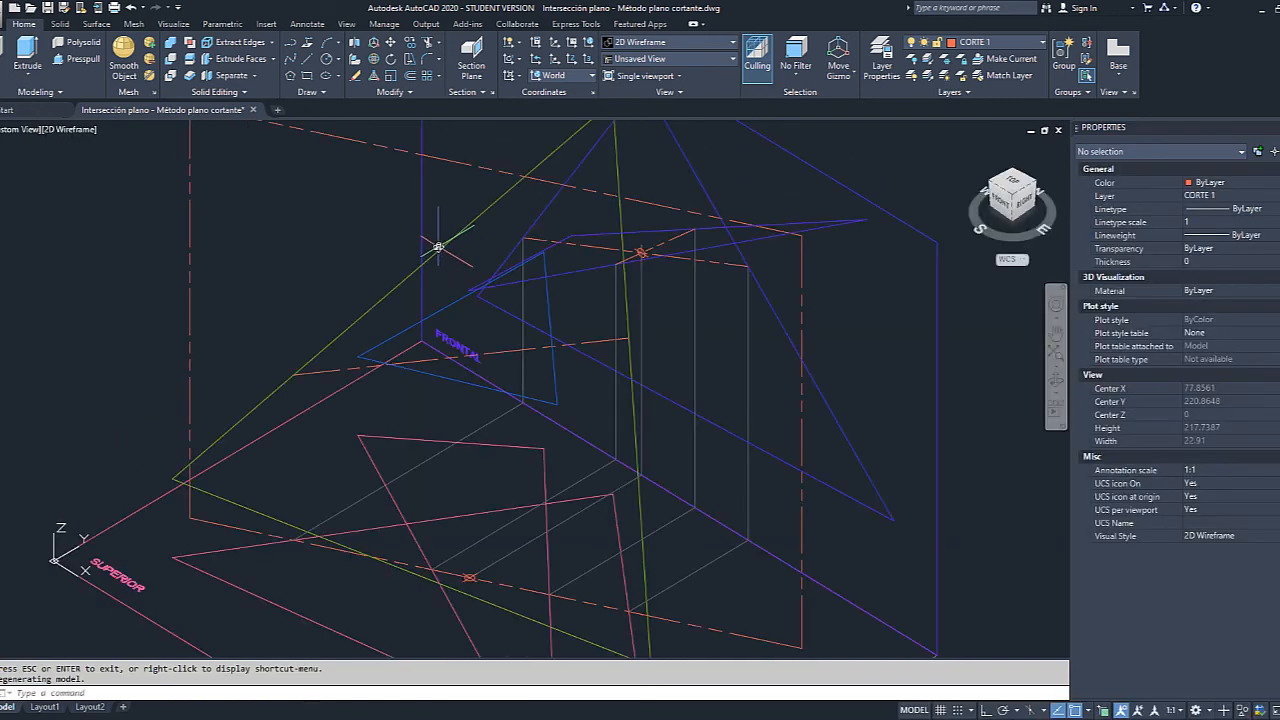
left_click(442, 245)
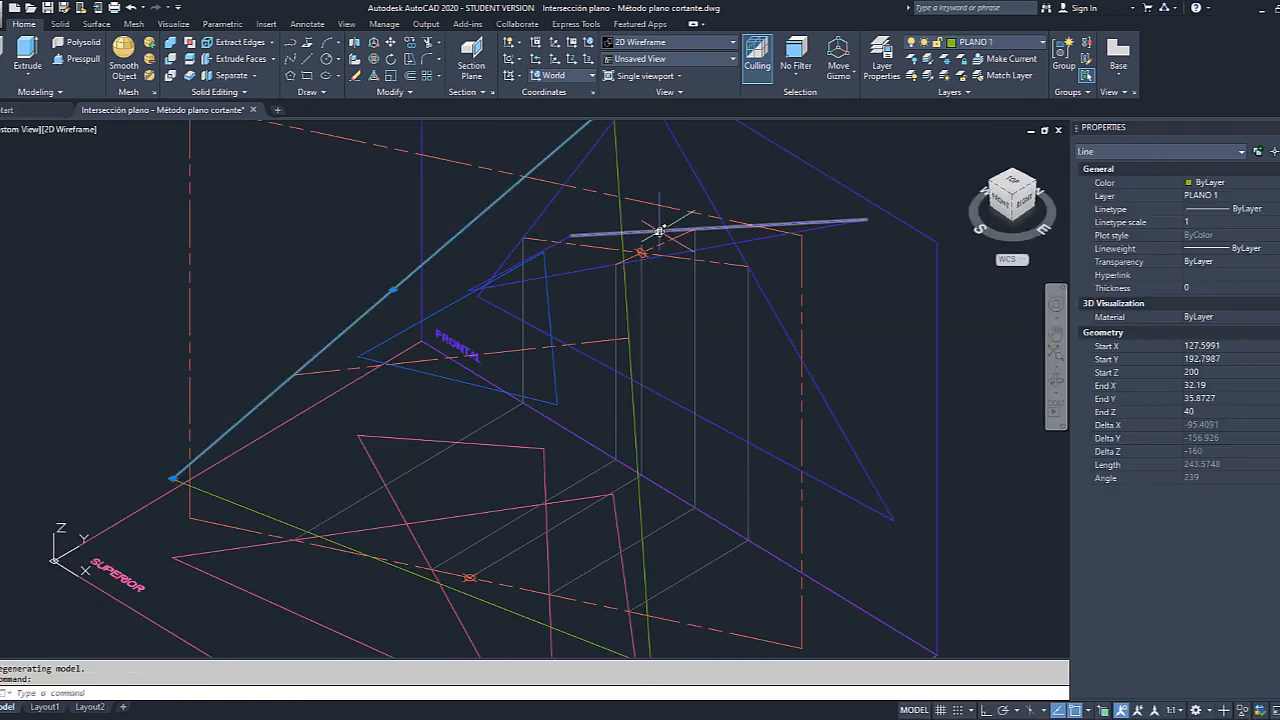
left_click(622, 222)
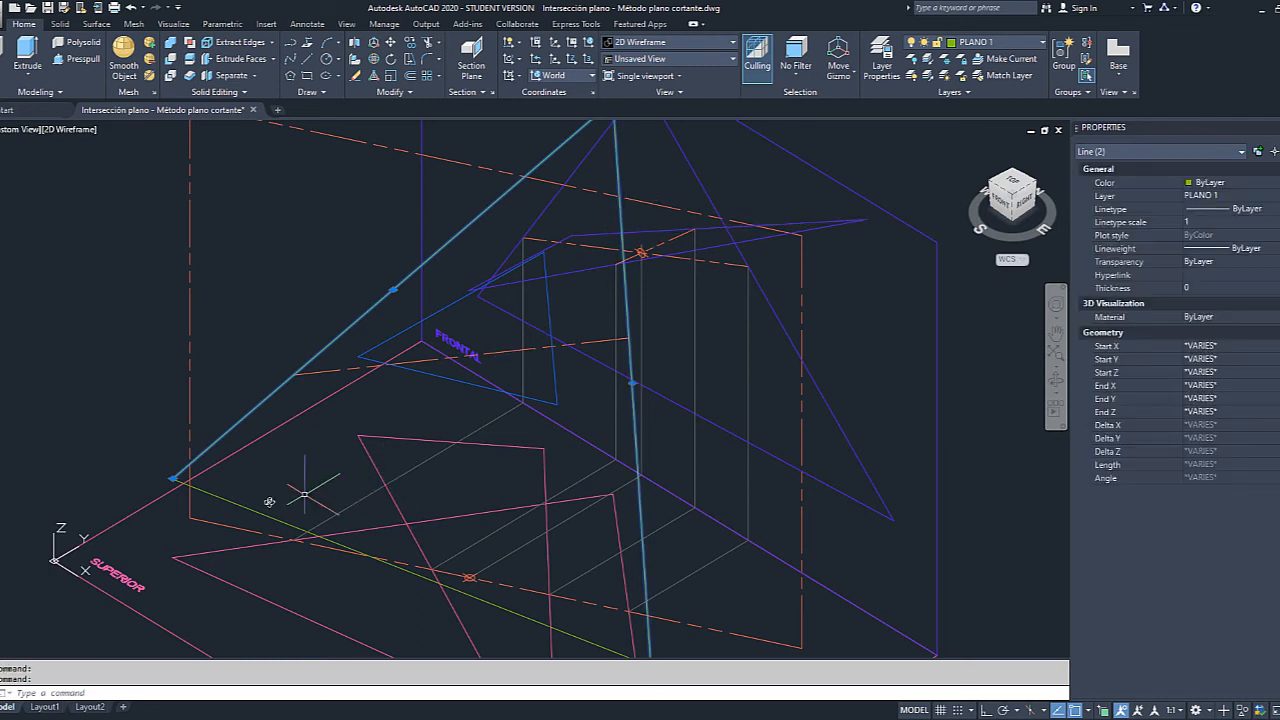
left_click(258, 512)
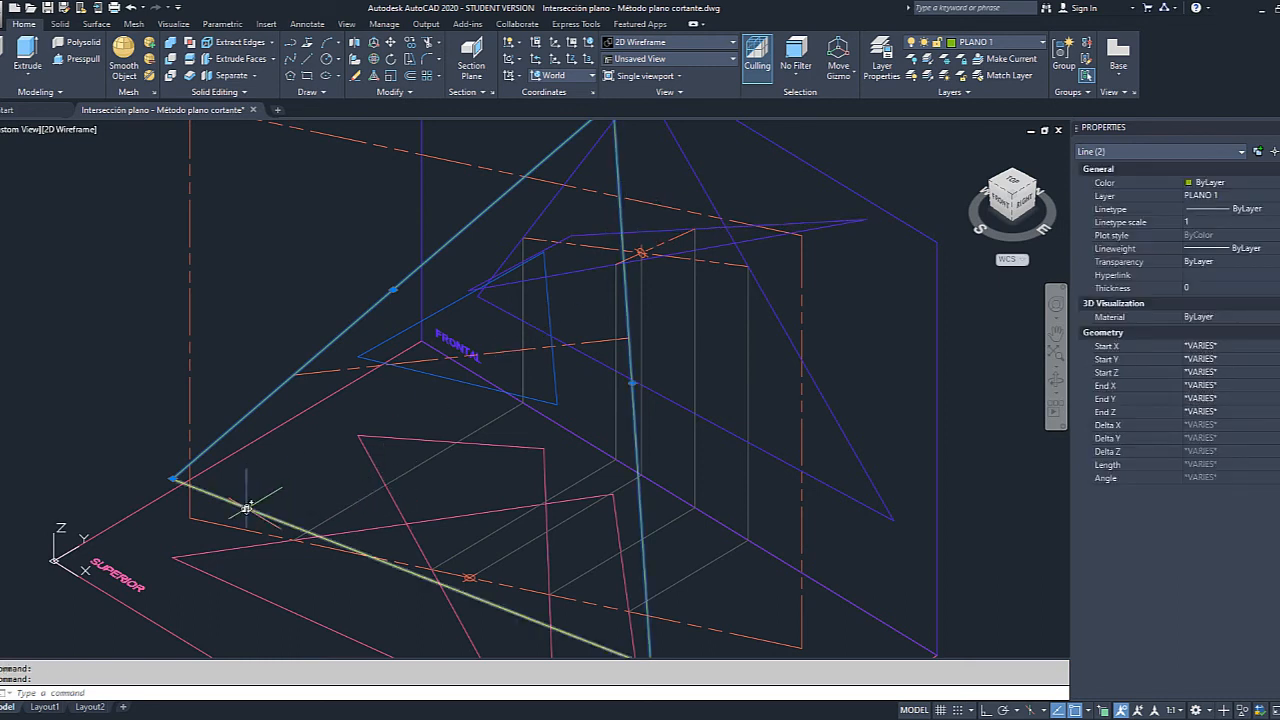
left_click(388, 338)
left_click(550, 304)
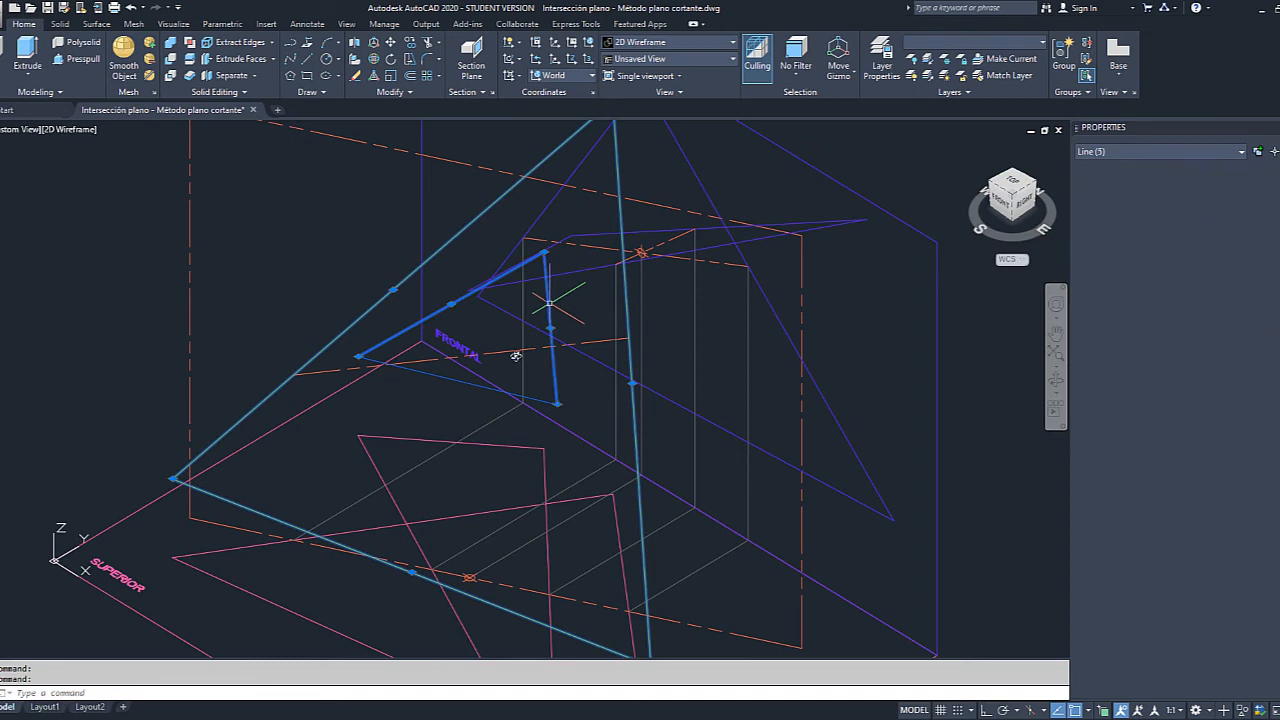
left_click(463, 381)
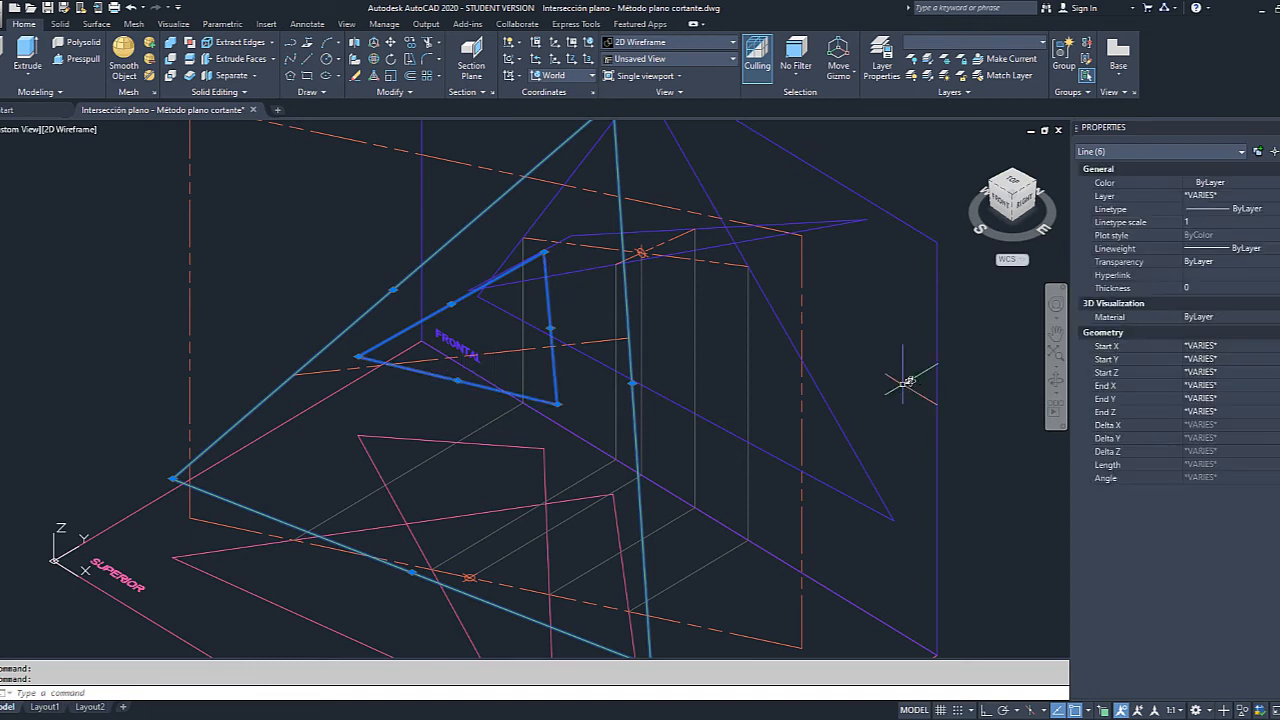
left_click(1055, 381)
mouse_move(950, 390)
left_mouse_down()
mouse_move(806, 391)
mouse_move(746, 357)
mouse_move(738, 409)
mouse_move(829, 386)
mouse_move(846, 397)
mouse_move(826, 380)
mouse_move(834, 371)
mouse_move(837, 391)
mouse_move(851, 334)
mouse_move(906, 386)
mouse_move(889, 393)
mouse_move(791, 331)
mouse_move(689, 336)
mouse_move(799, 391)
mouse_move(786, 349)
mouse_move(863, 383)
mouse_move(846, 406)
mouse_move(830, 404)
mouse_move(860, 395)
left_mouse_up()
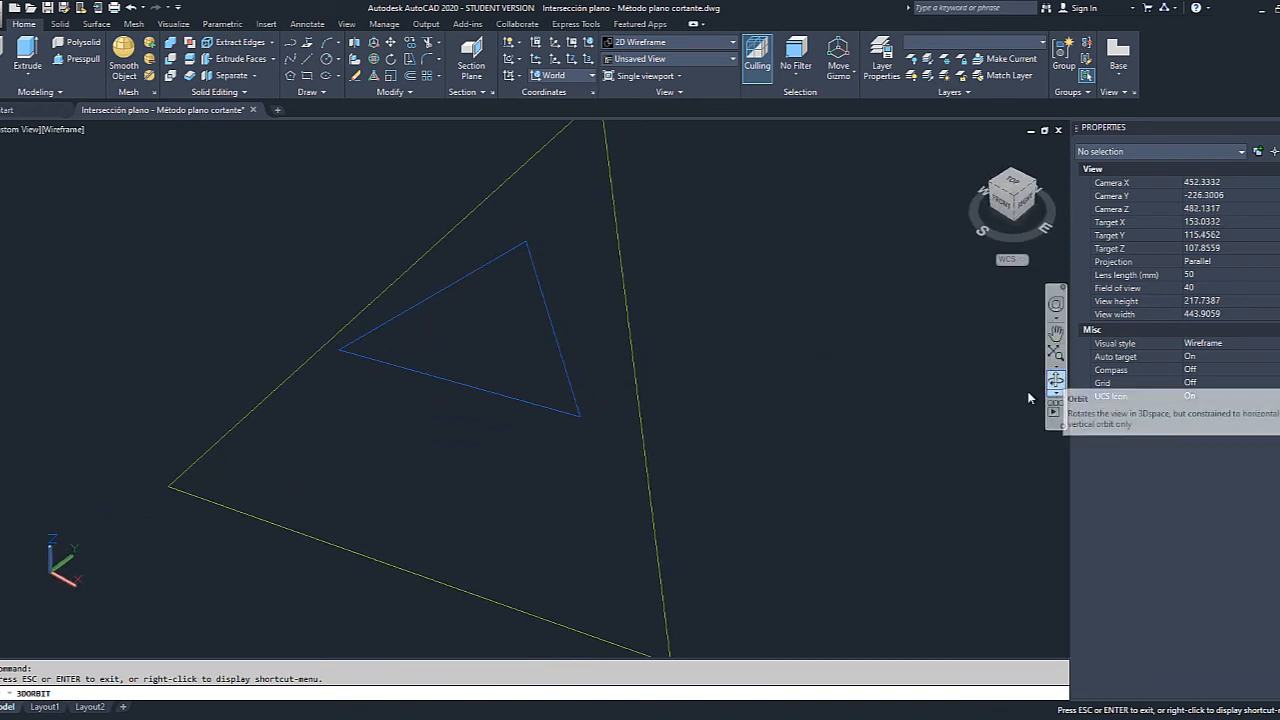
key("Escape")
middle_click_drag(724, 439, 763, 376)
scroll(779, 402, "up", 2)
scroll(730, 475, "down", 4)
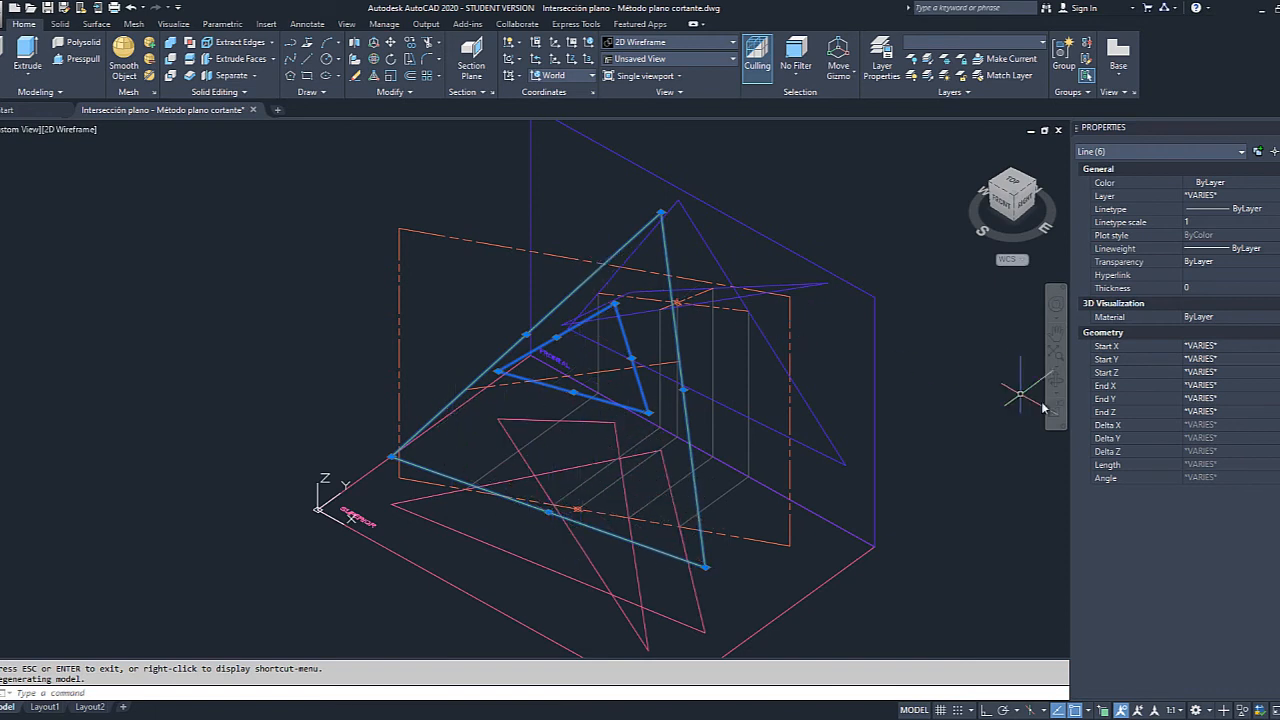
Turn off the CORTE 1 layer with the selected triangle edges moved onto it, and make CORTE 2 the current layer.
left_click(1045, 43)
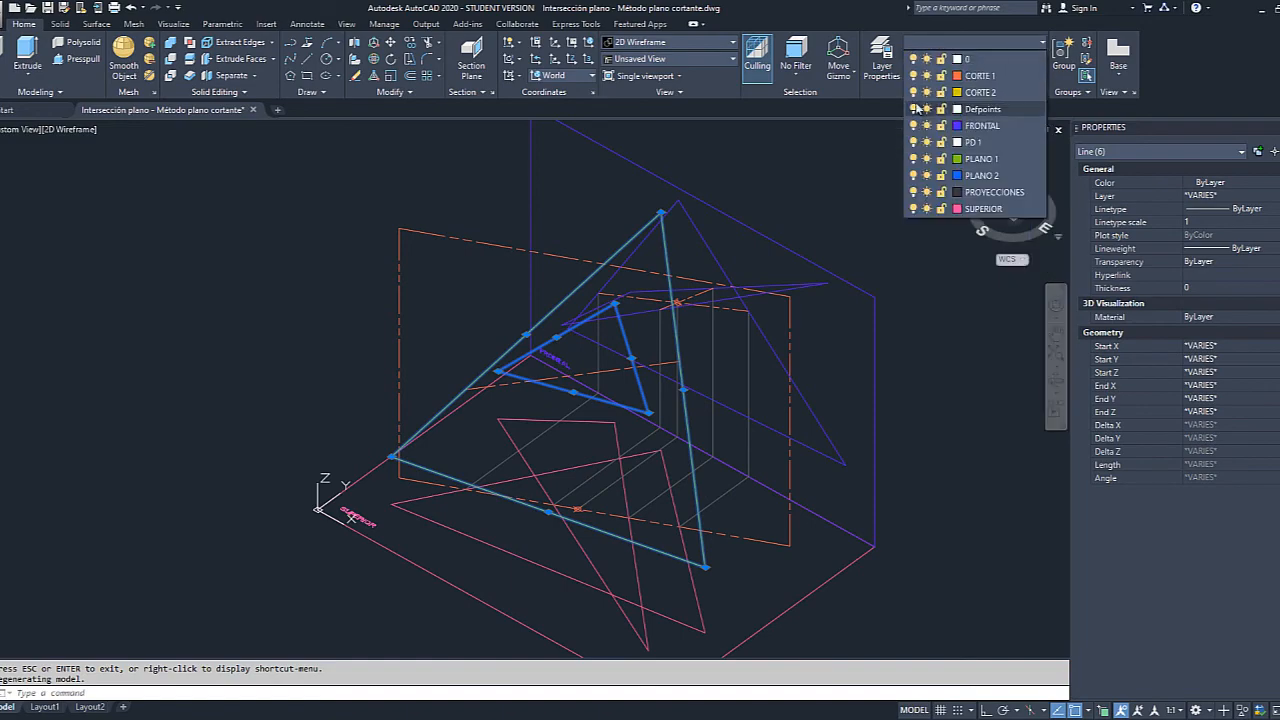
left_click(1035, 1)
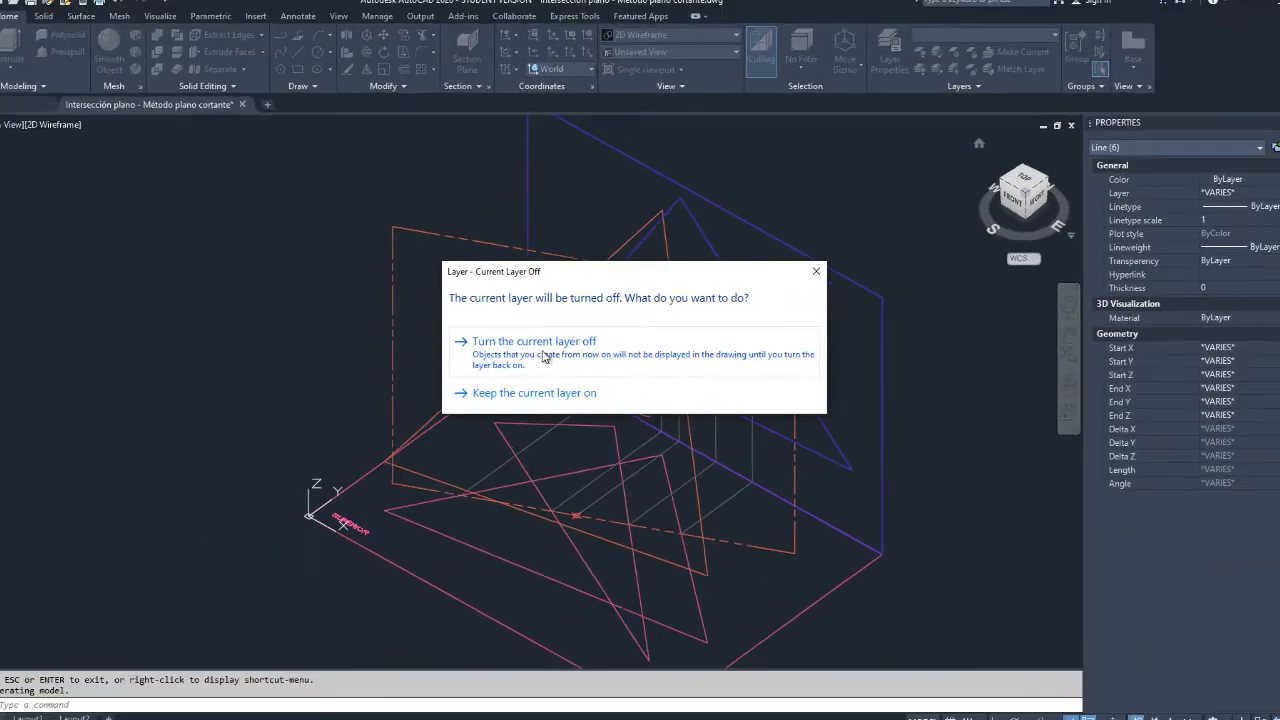
left_click(545, 356)
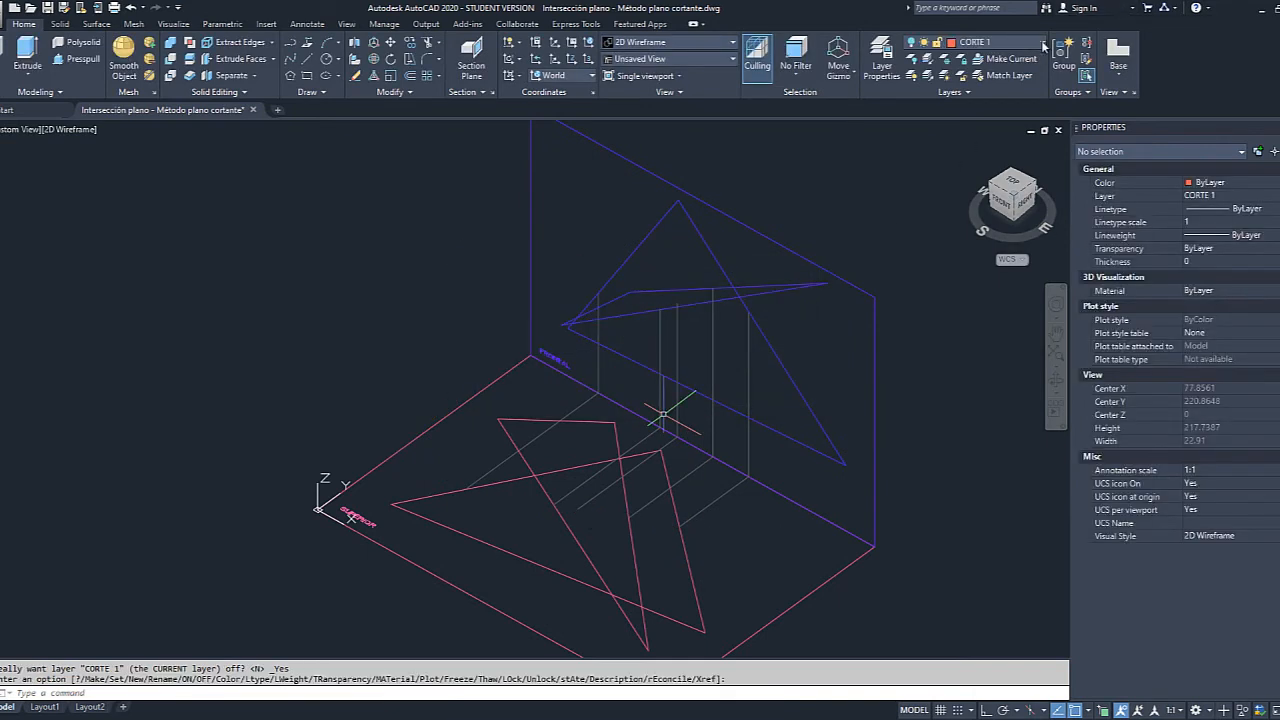
left_click(1043, 45)
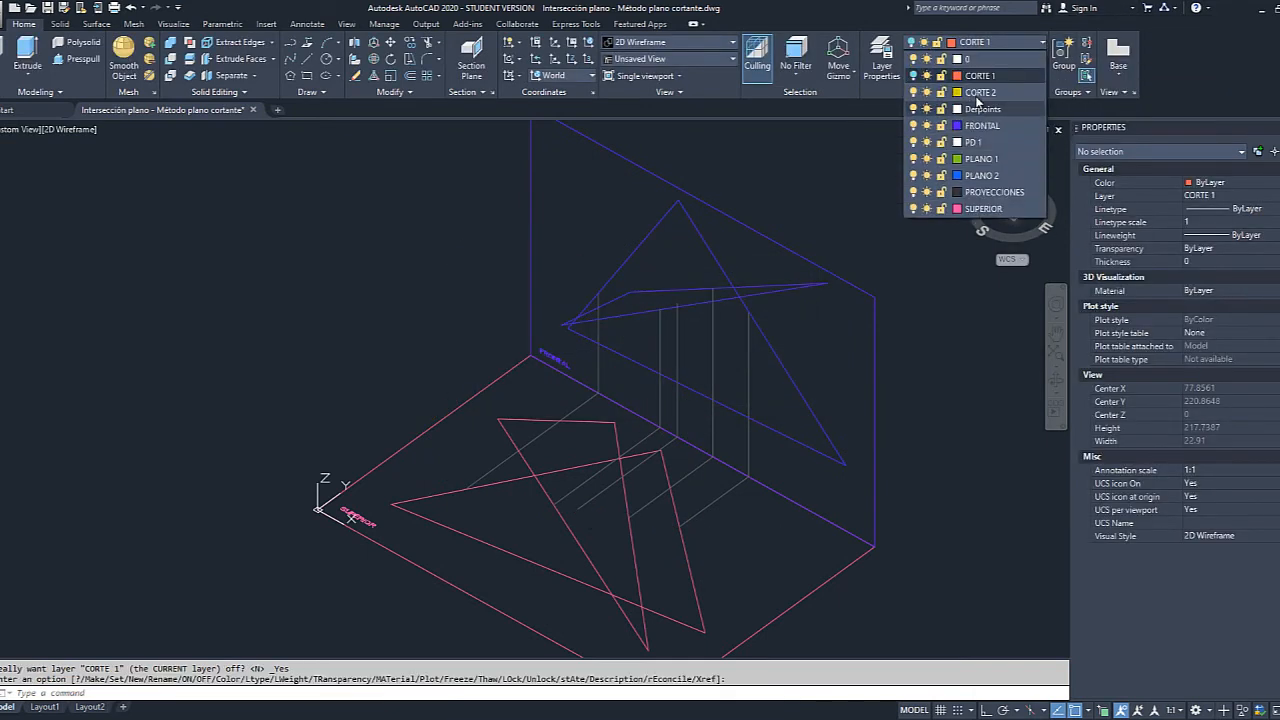
left_click(979, 93)
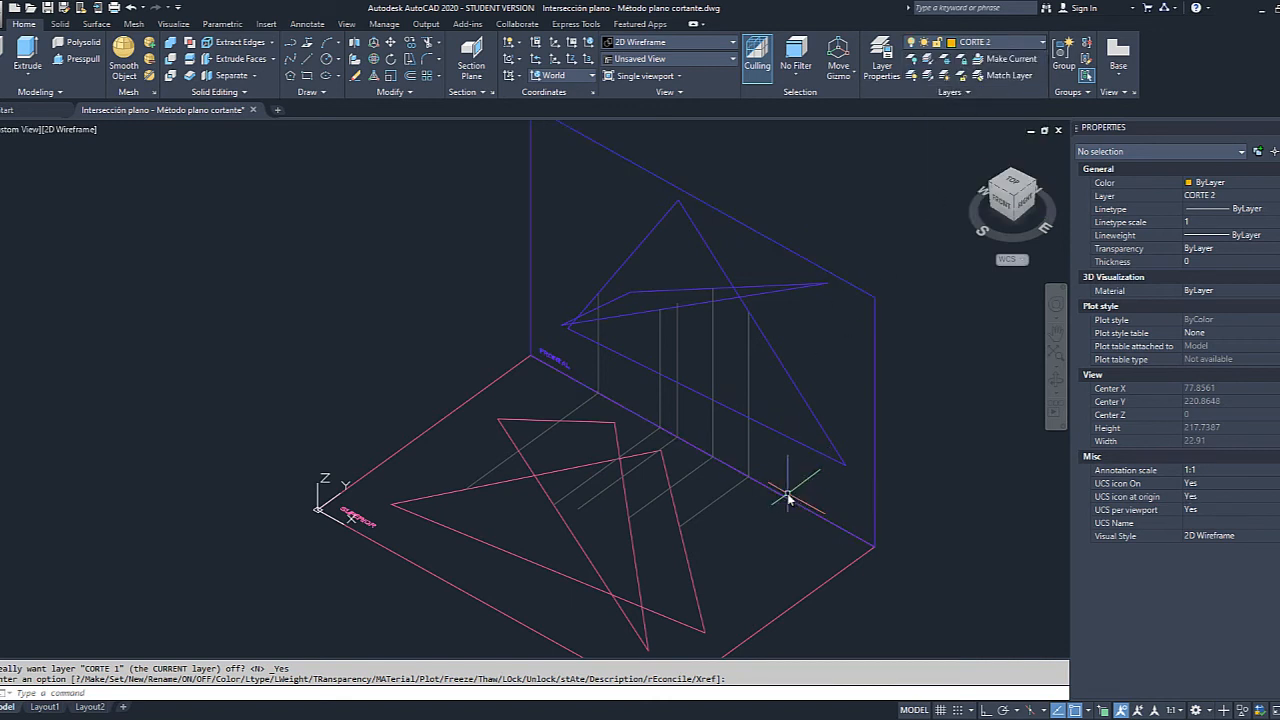
Align the UCS to the frontal plane, with its origin at the FRONTAL label's corner, X along the fold line and Y up the vertical edge.
middle_click_drag(788, 497, 800, 419)
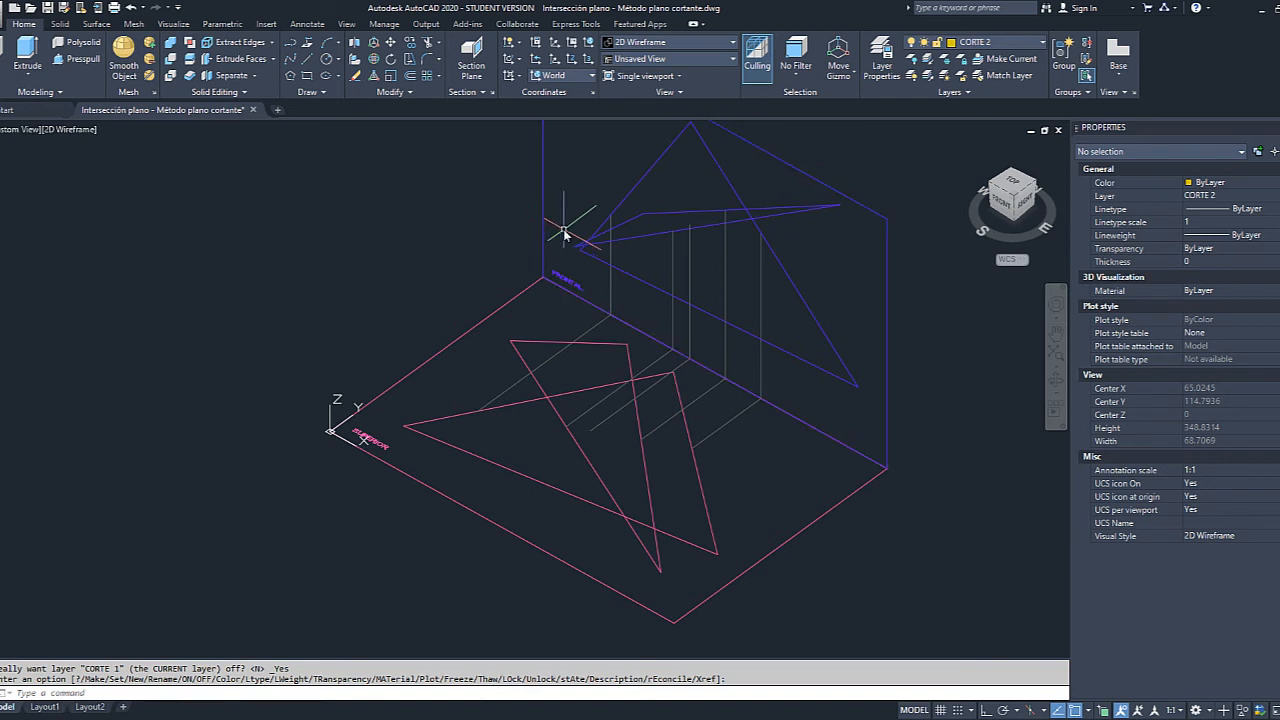
type("a")
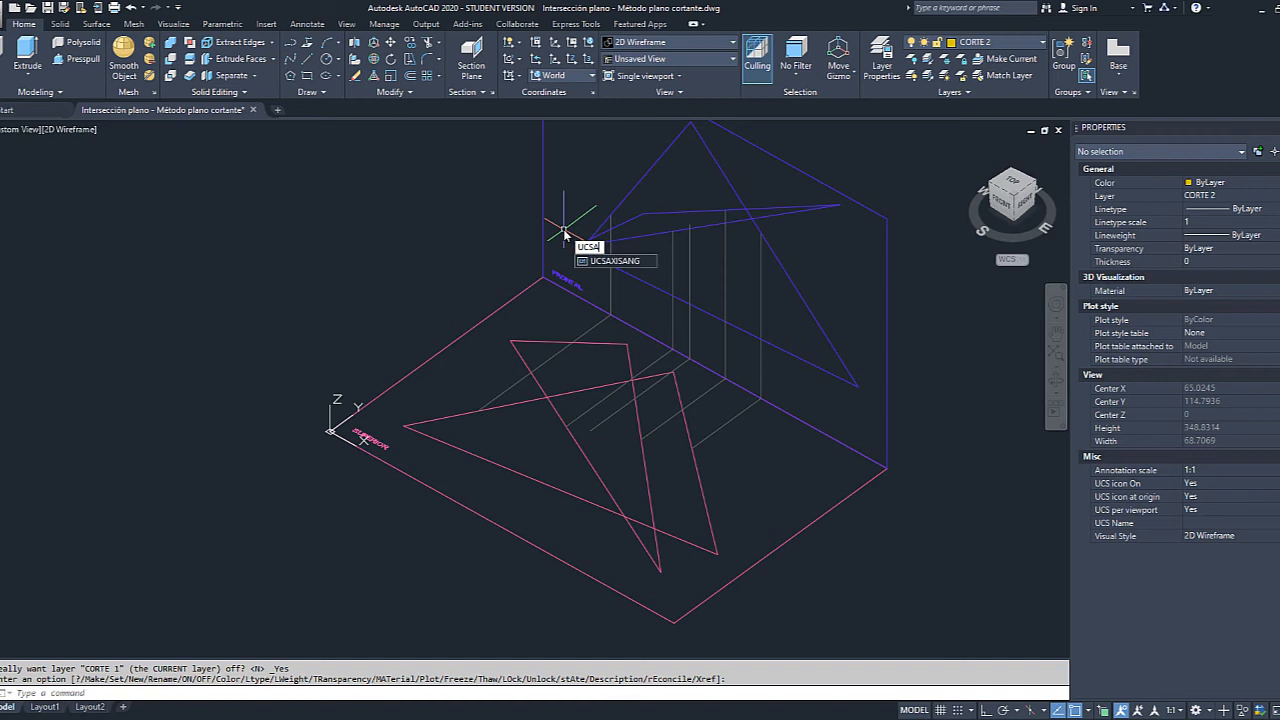
key("BackSpace")
key("Return")
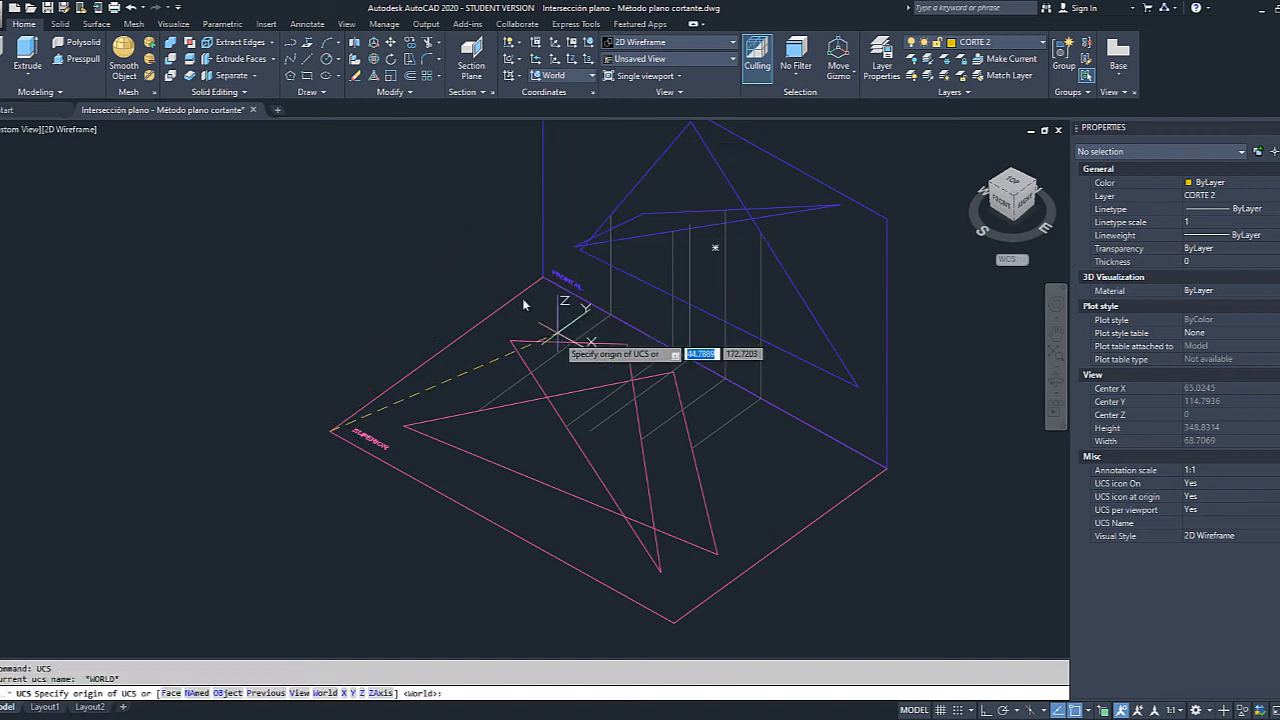
left_click(545, 274)
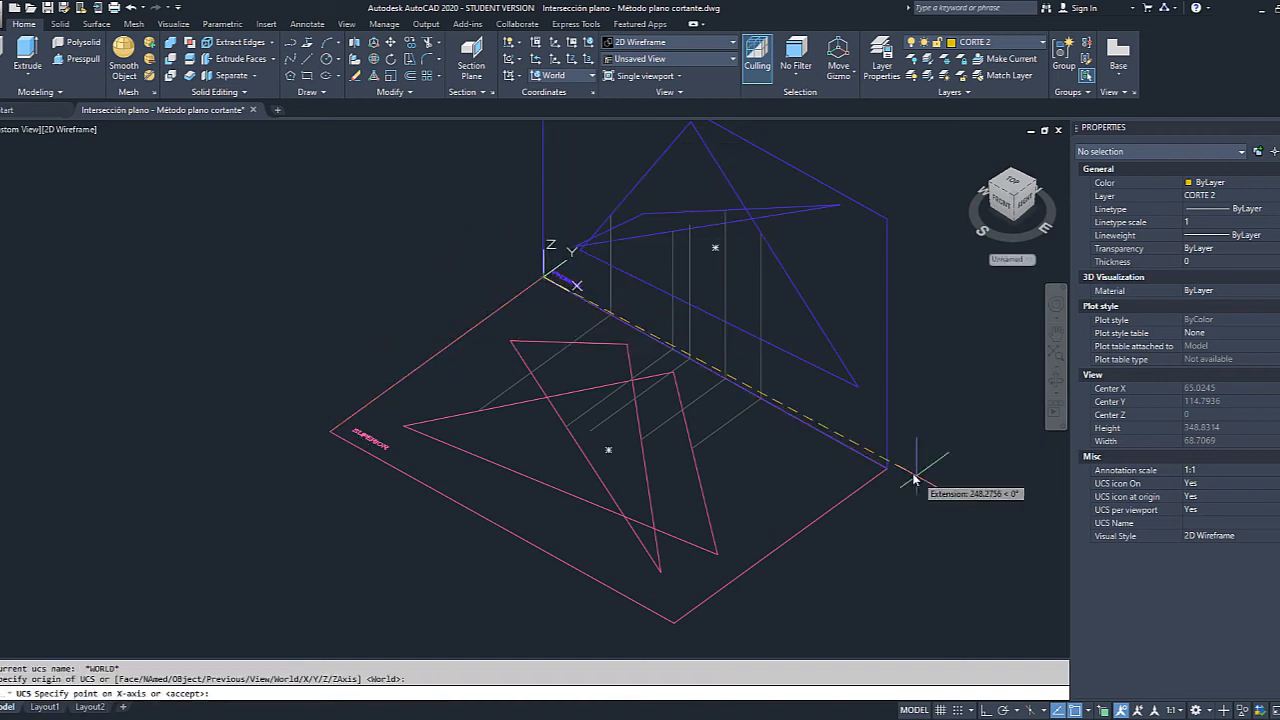
left_click(890, 469)
middle_click_drag(690, 250, 685, 391, "shift")
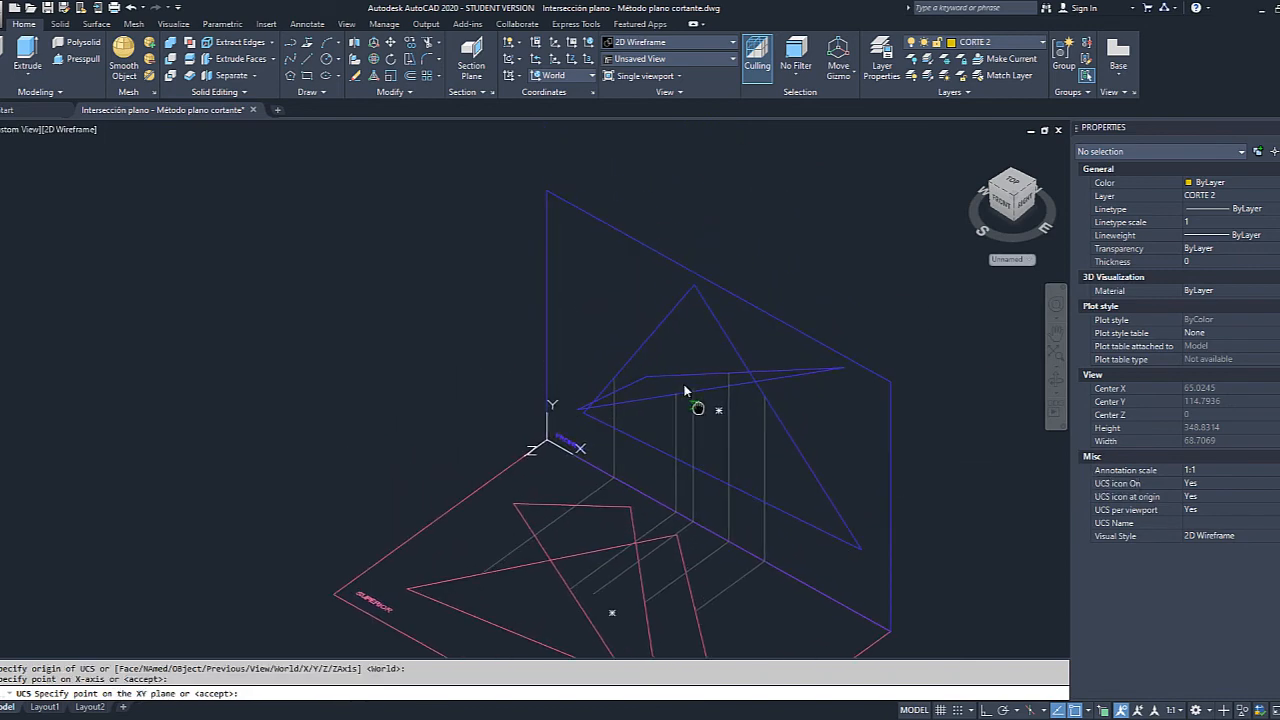
left_click(548, 193)
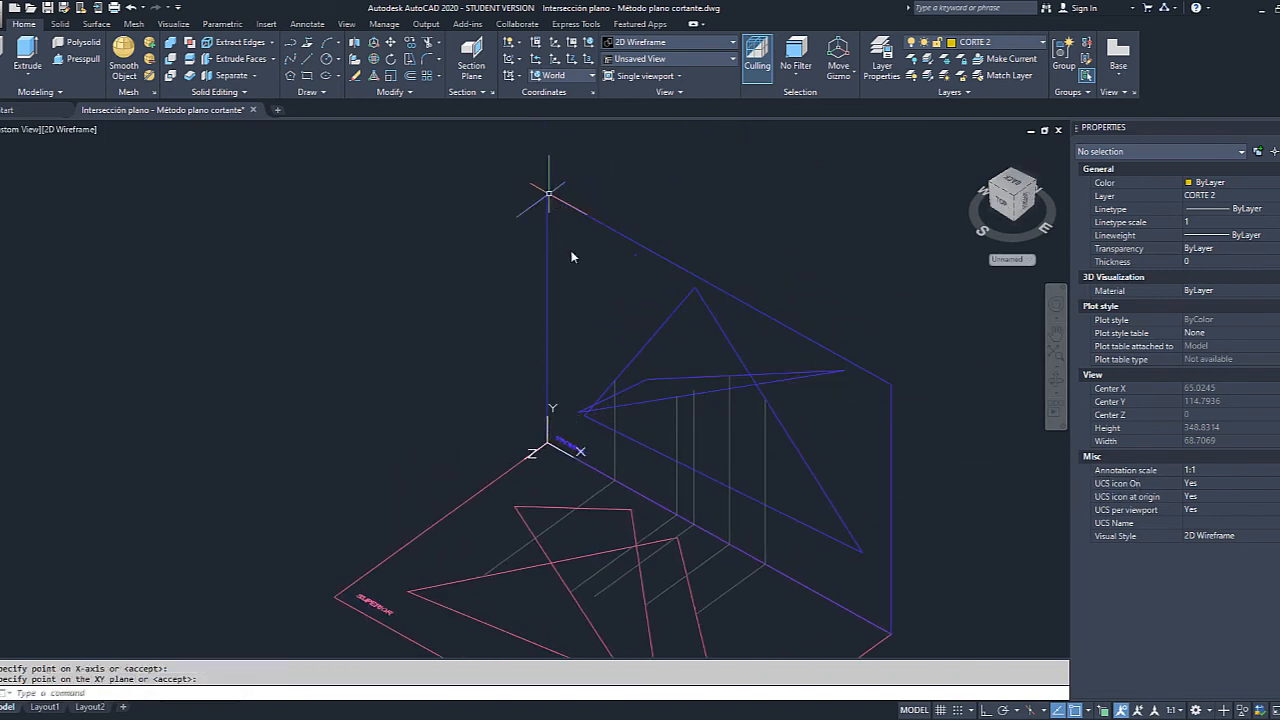
key("Escape")
Draw the second cutting-plane trace as a sloping line across both triangles in the frontal view.
scroll(631, 445, "up", 2)
middle_click_drag(673, 447, 540, 256)
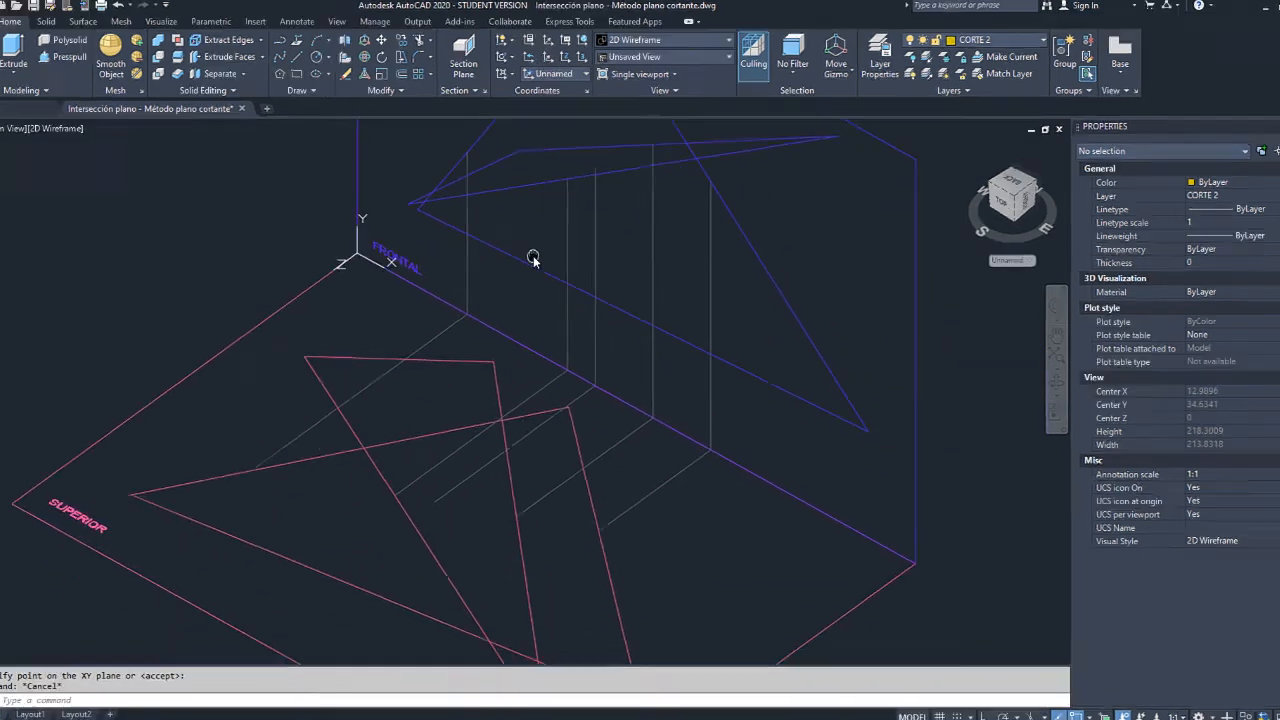
middle_click_drag(341, 173, 350, 352)
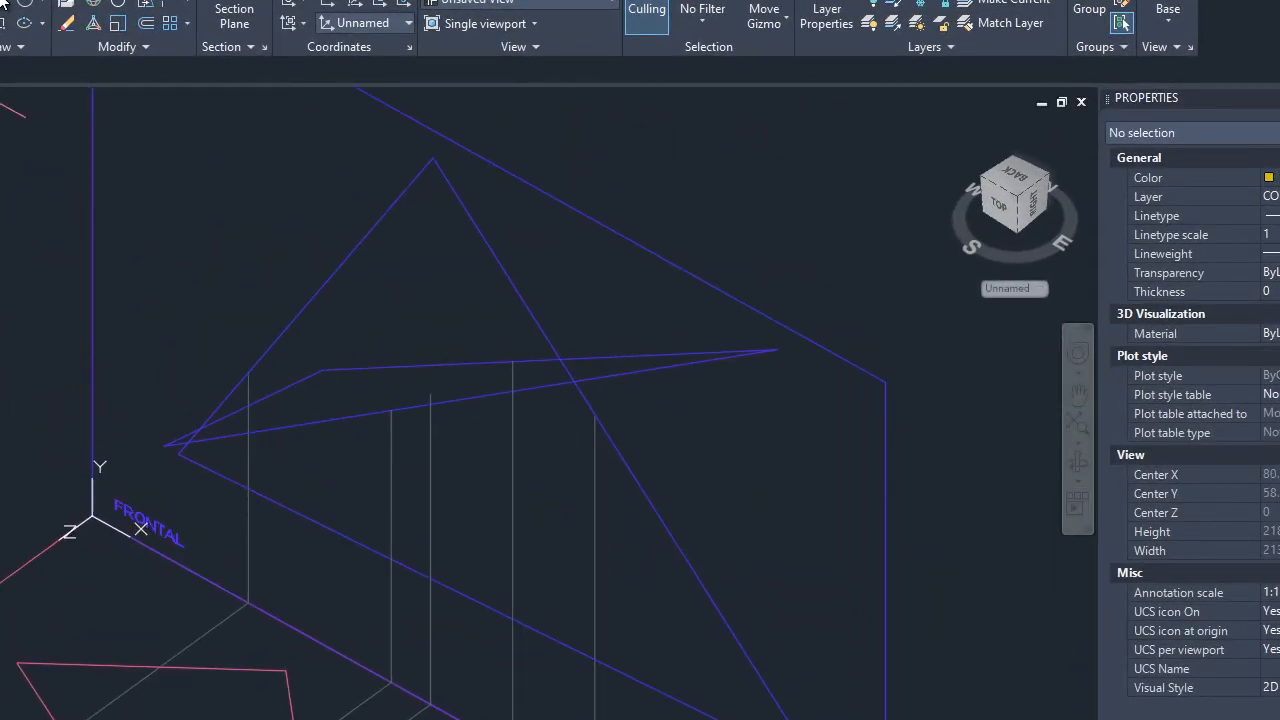
left_click(129, 386)
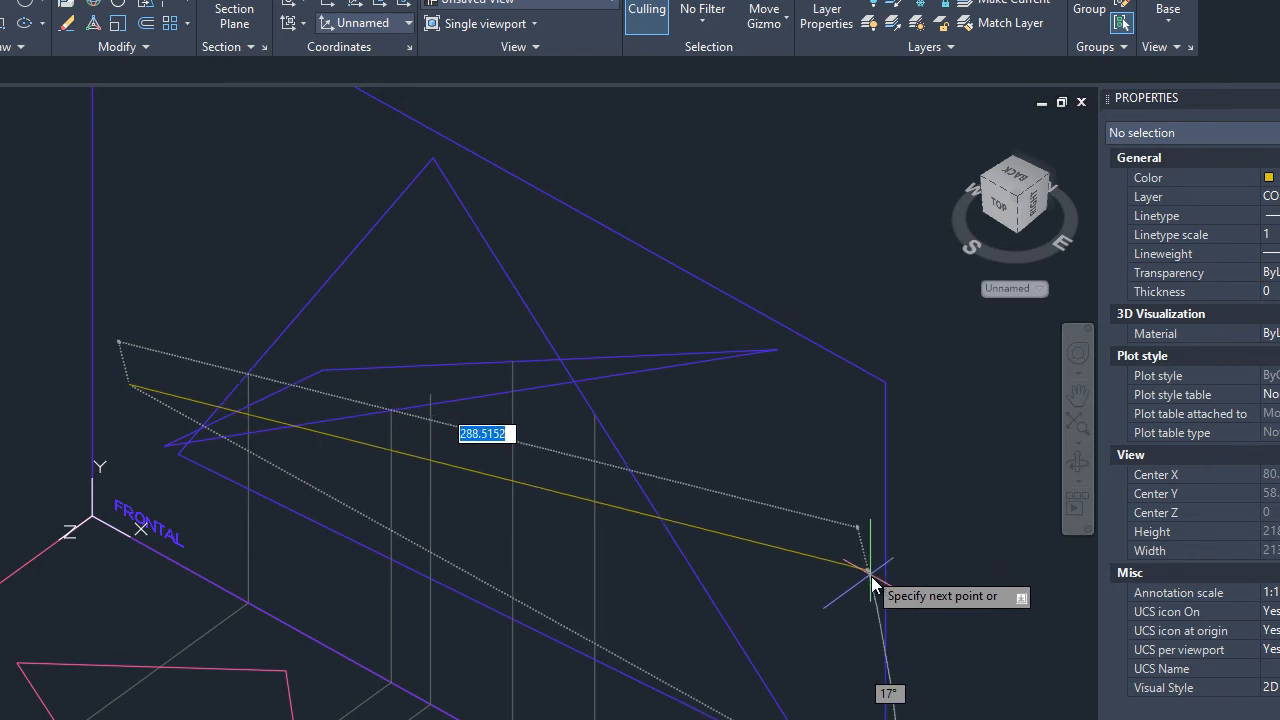
left_click(871, 510)
key("Escape")
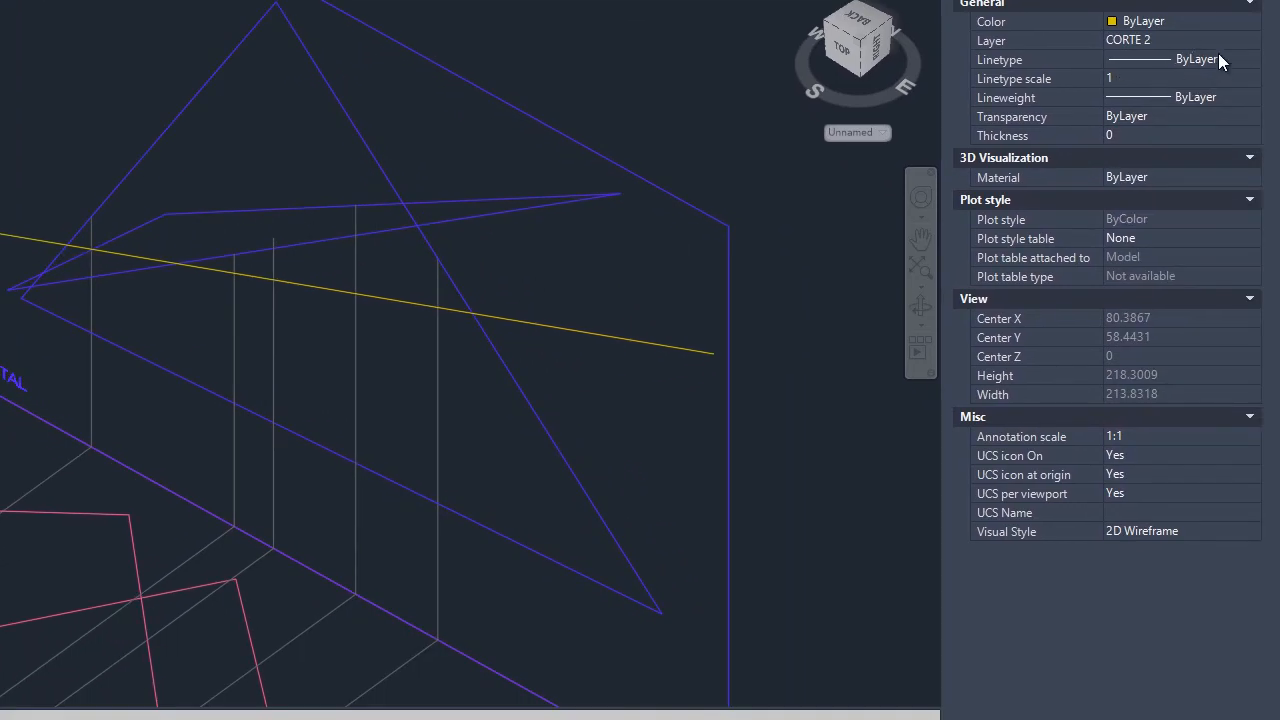
Set the default linetype for new objects to ACAD_ISO09 and apply that same linetype to the second cutting-plane trace.
left_click(1205, 64)
left_click(1250, 60)
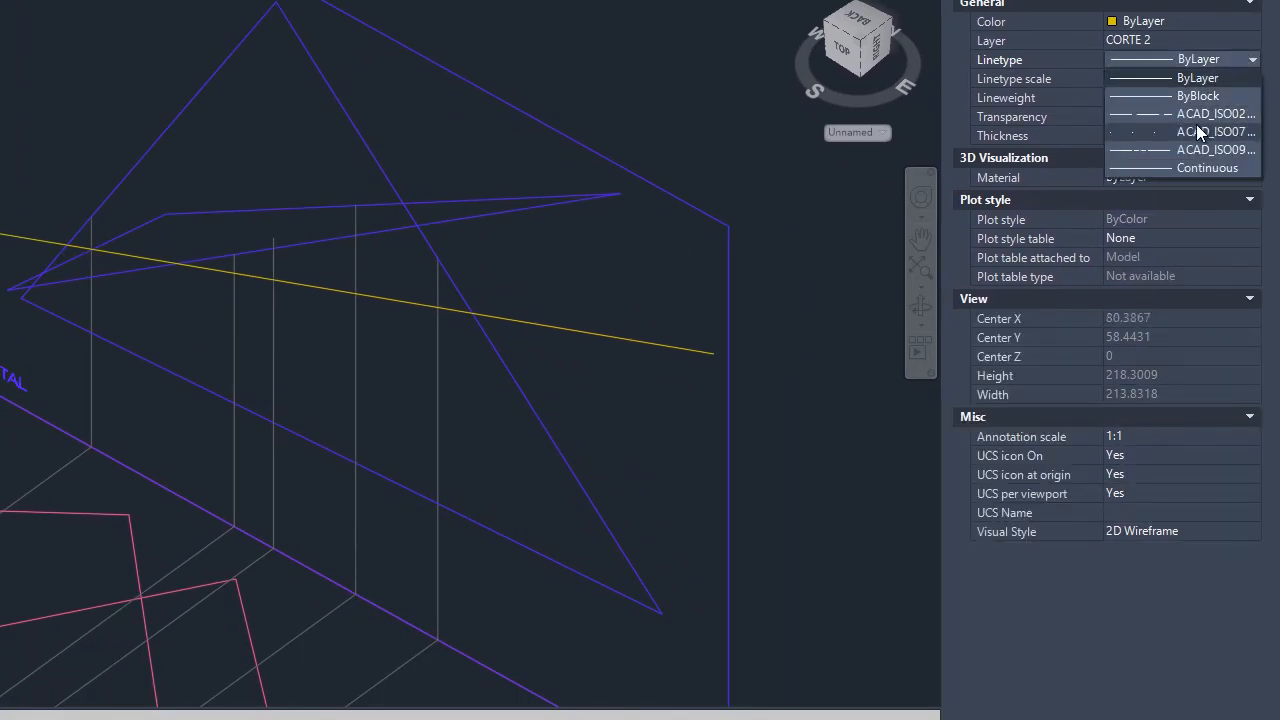
left_click(1205, 150)
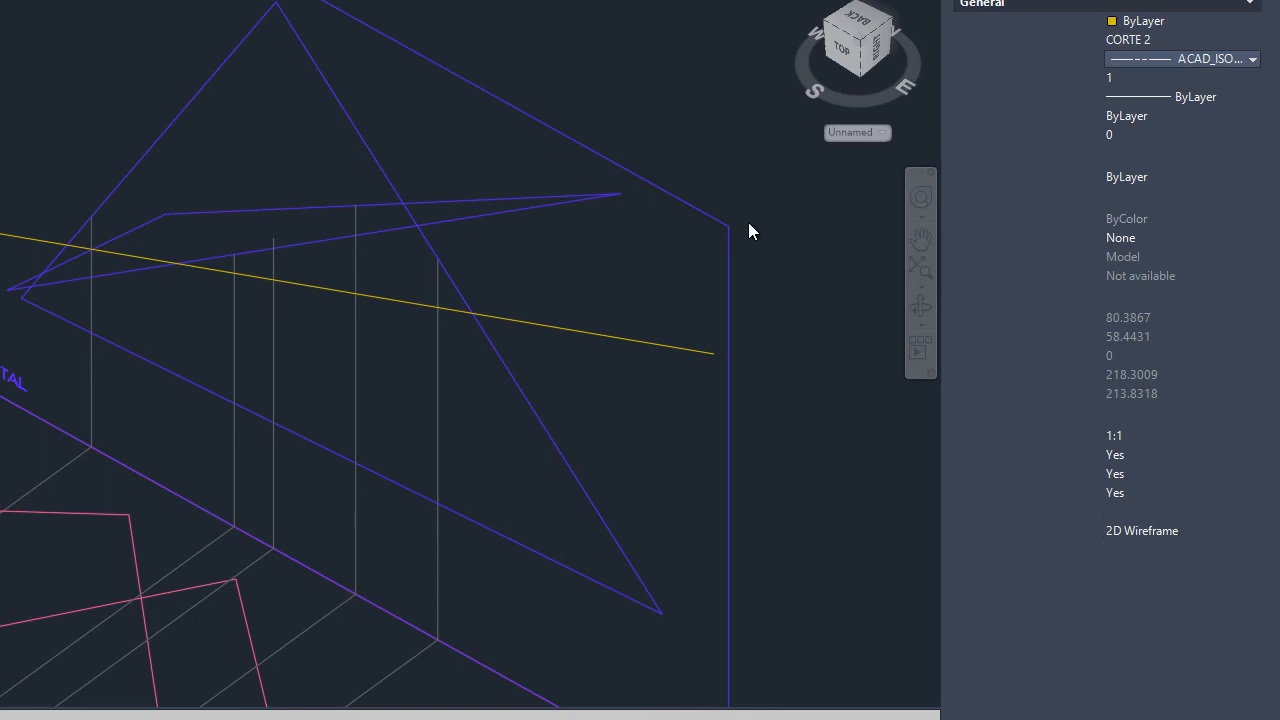
left_click(581, 330)
left_click(1205, 60)
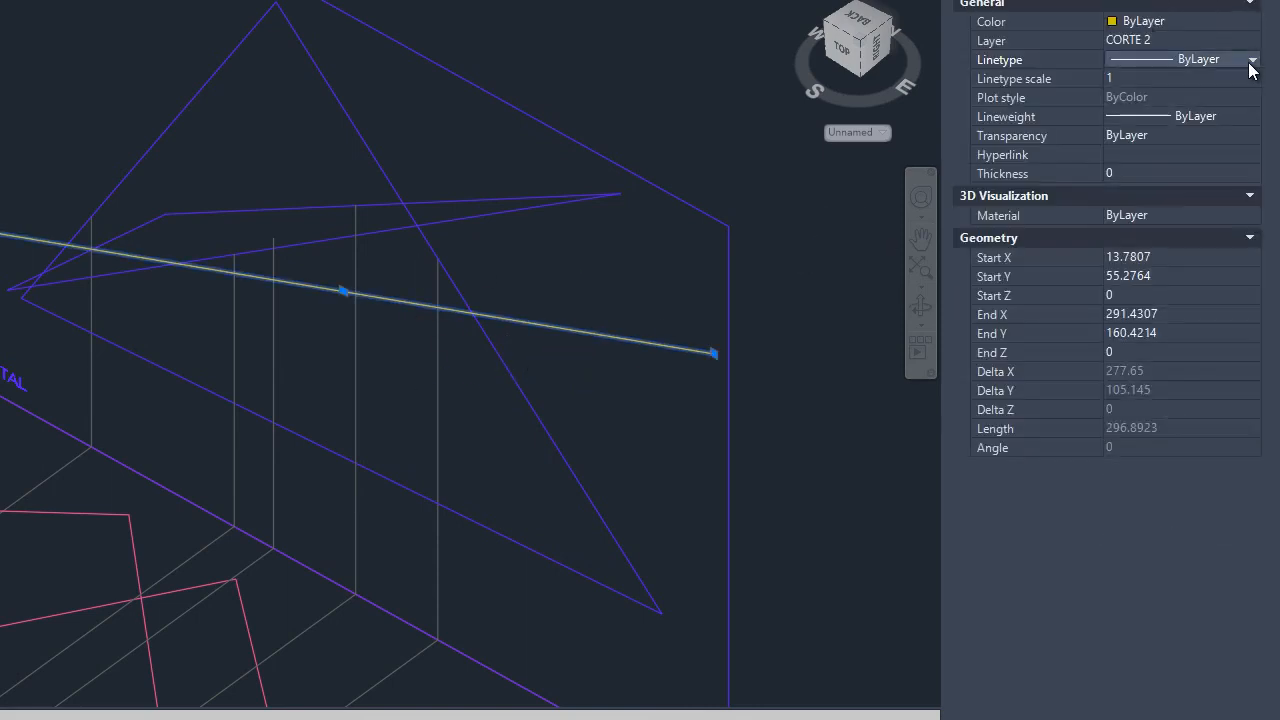
left_click(1250, 60)
left_click(1200, 145)
key("Escape")
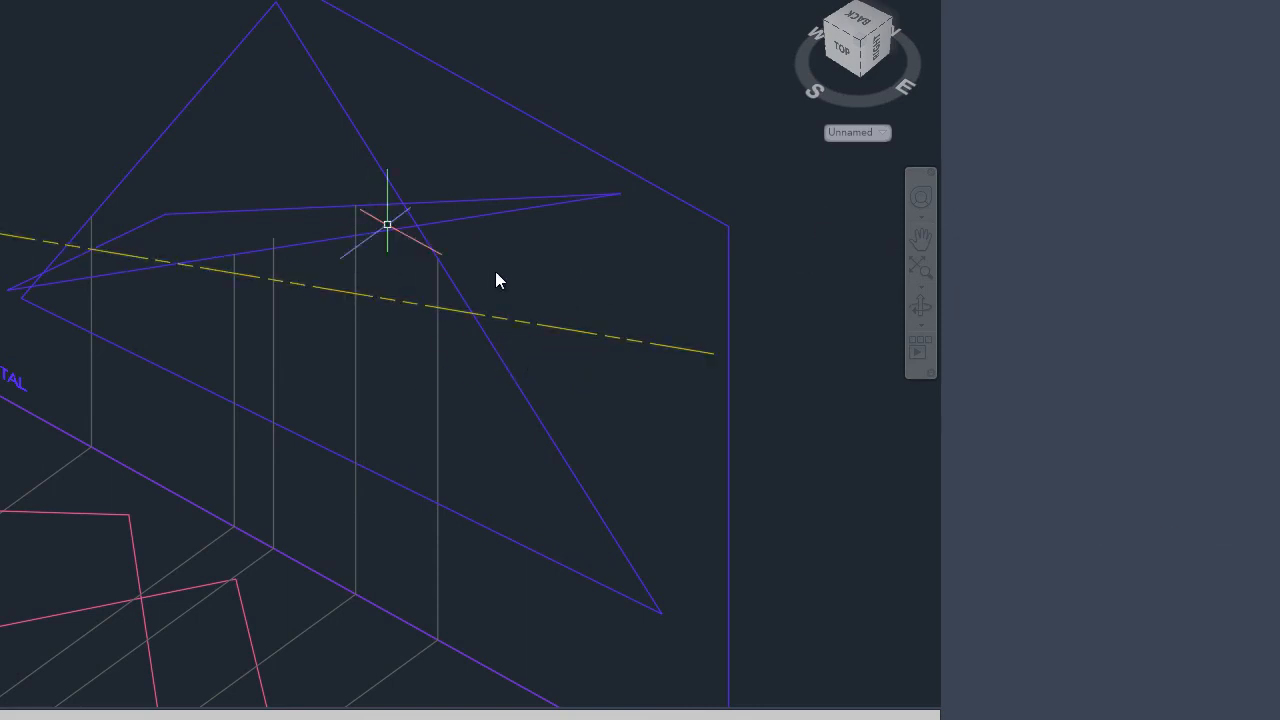
Examine how the second cutting-plane trace crosses the two triangles, viewed straight onto the frontal plane and obliquely in 3D.
middle_click_drag(549, 347, 569, 171)
scroll(548, 281, "down", 2)
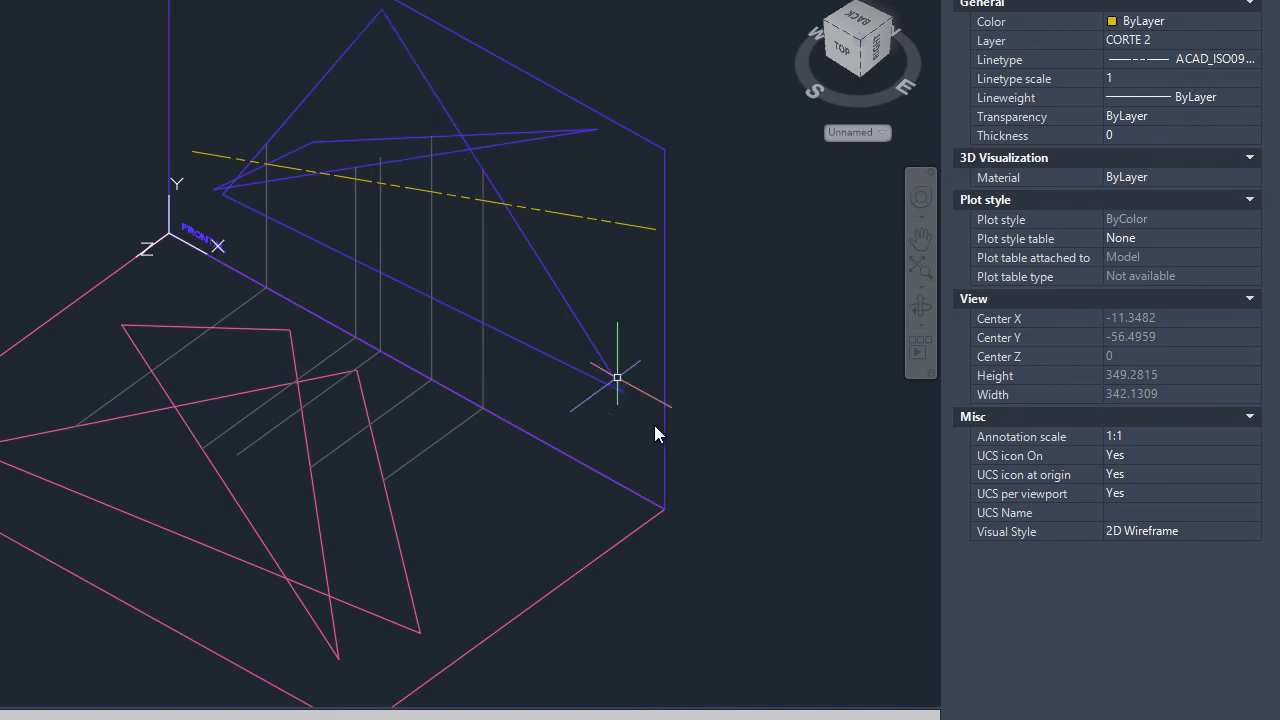
left_click(920, 303)
left_click_drag(650, 400, 566, 314)
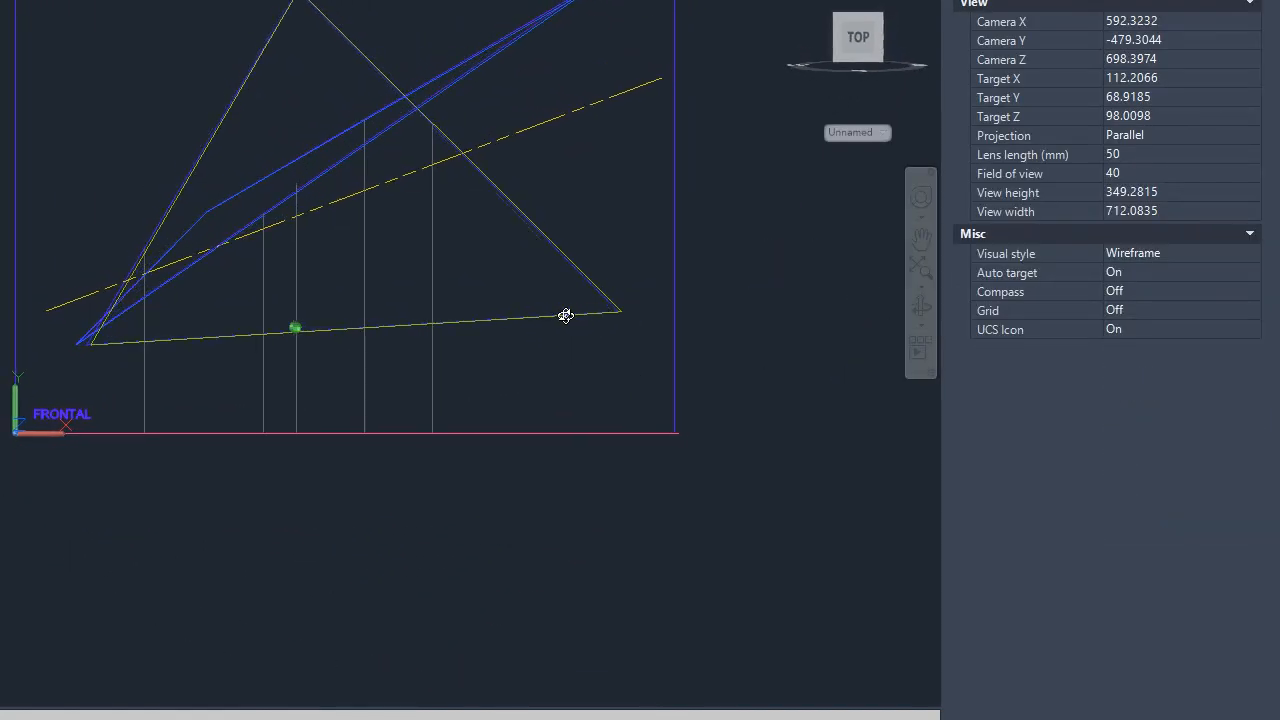
key("Escape")
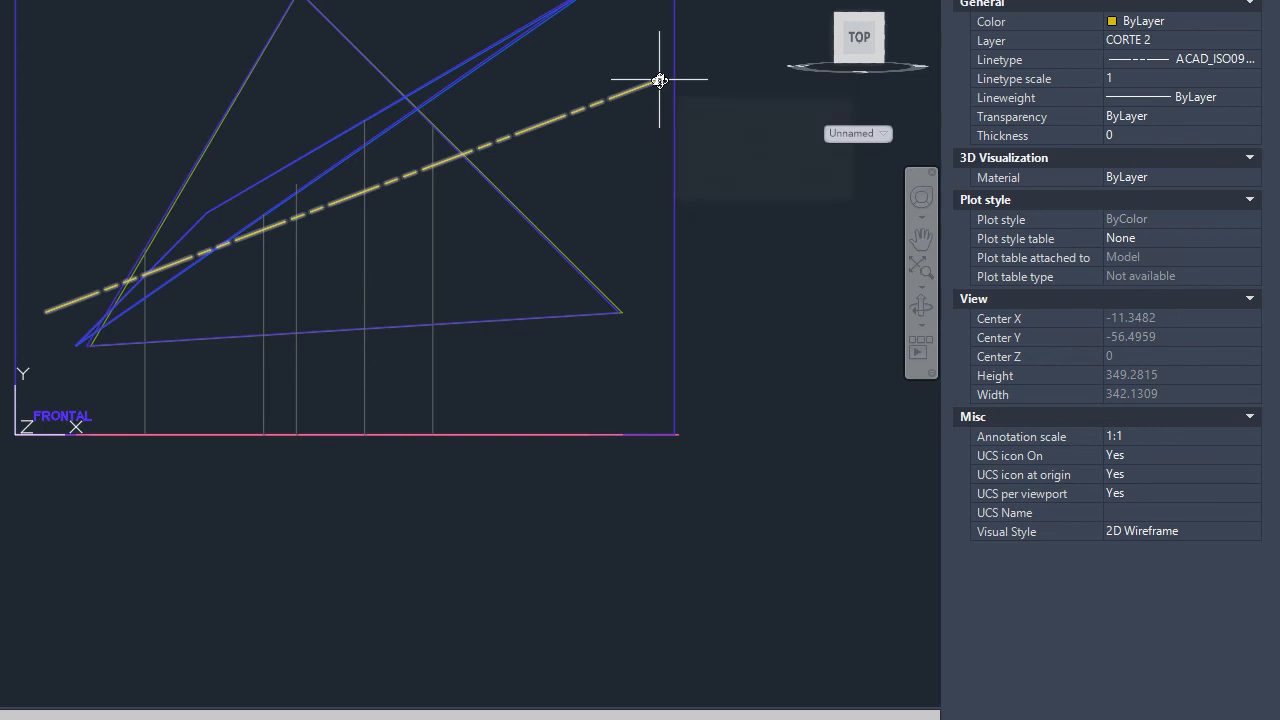
left_click(921, 308)
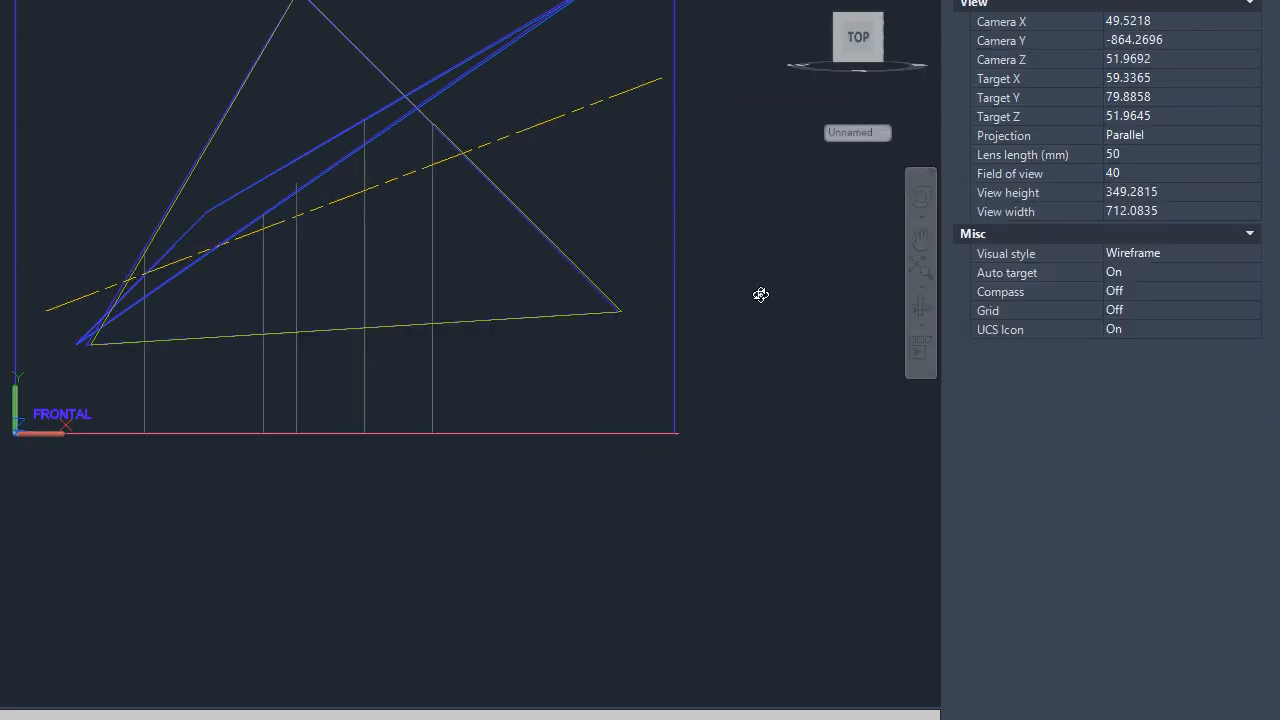
left_click_drag(760, 291, 636, 441)
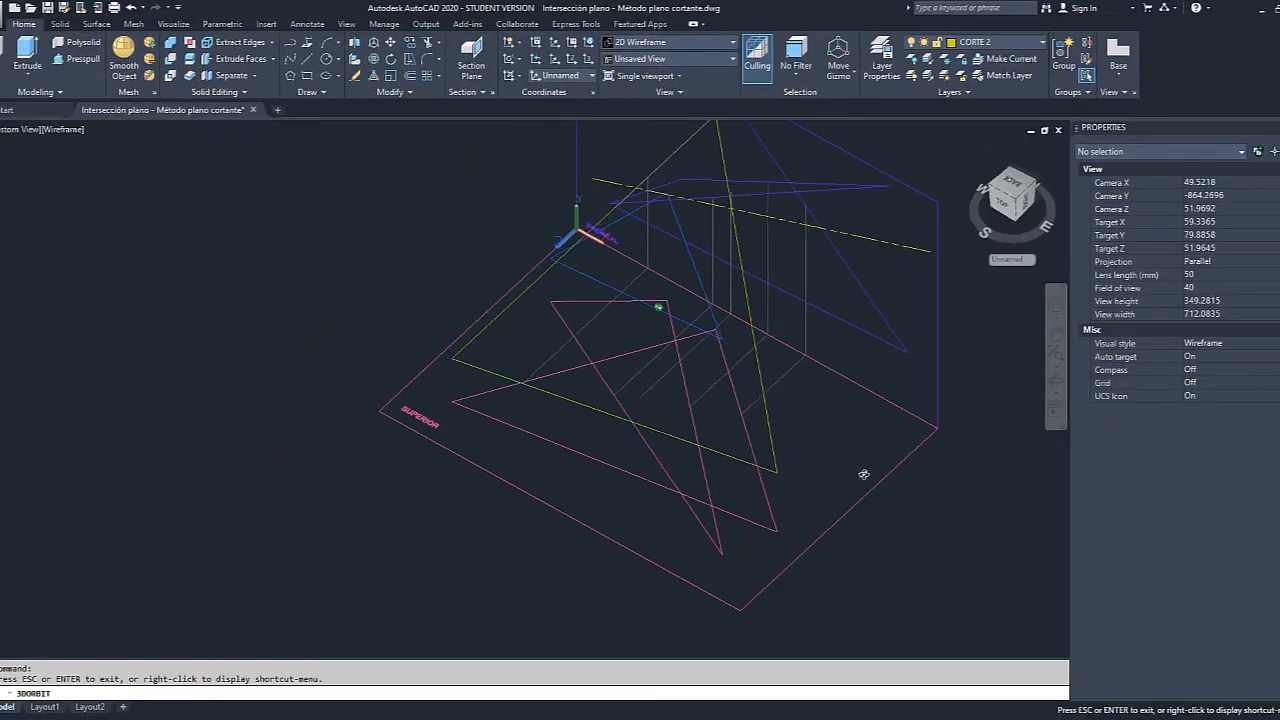
left_click_drag(864, 474, 484, 371)
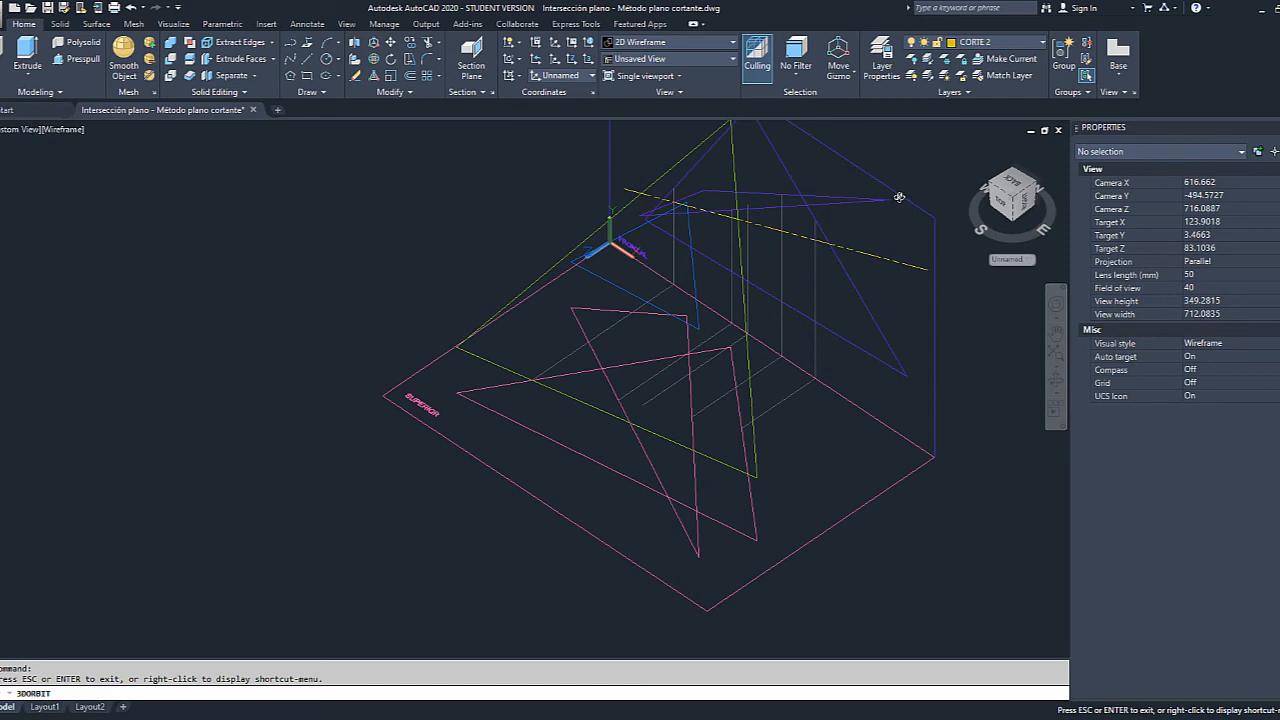
left_click_drag(856, 435, 770, 486)
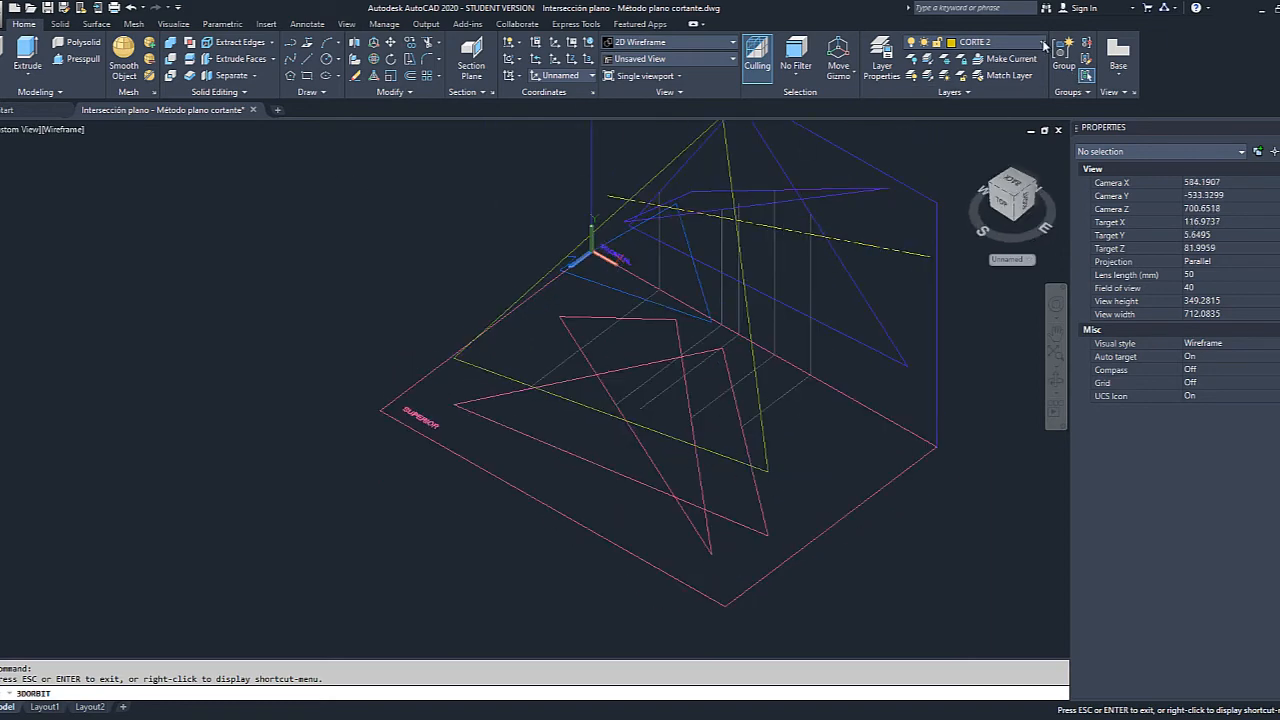
Turn off the PLANO 1 and PLANO 2 layers to hide the two triangles in space.
left_click(1000, 42)
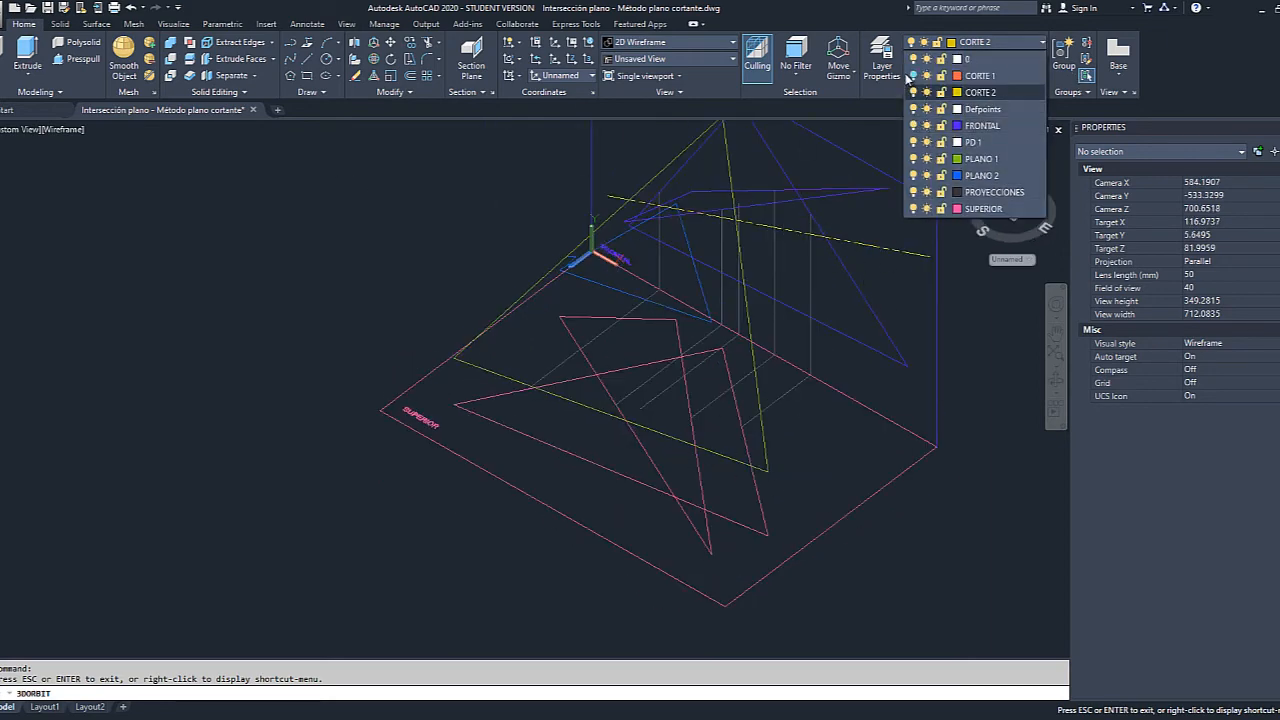
left_click(912, 159)
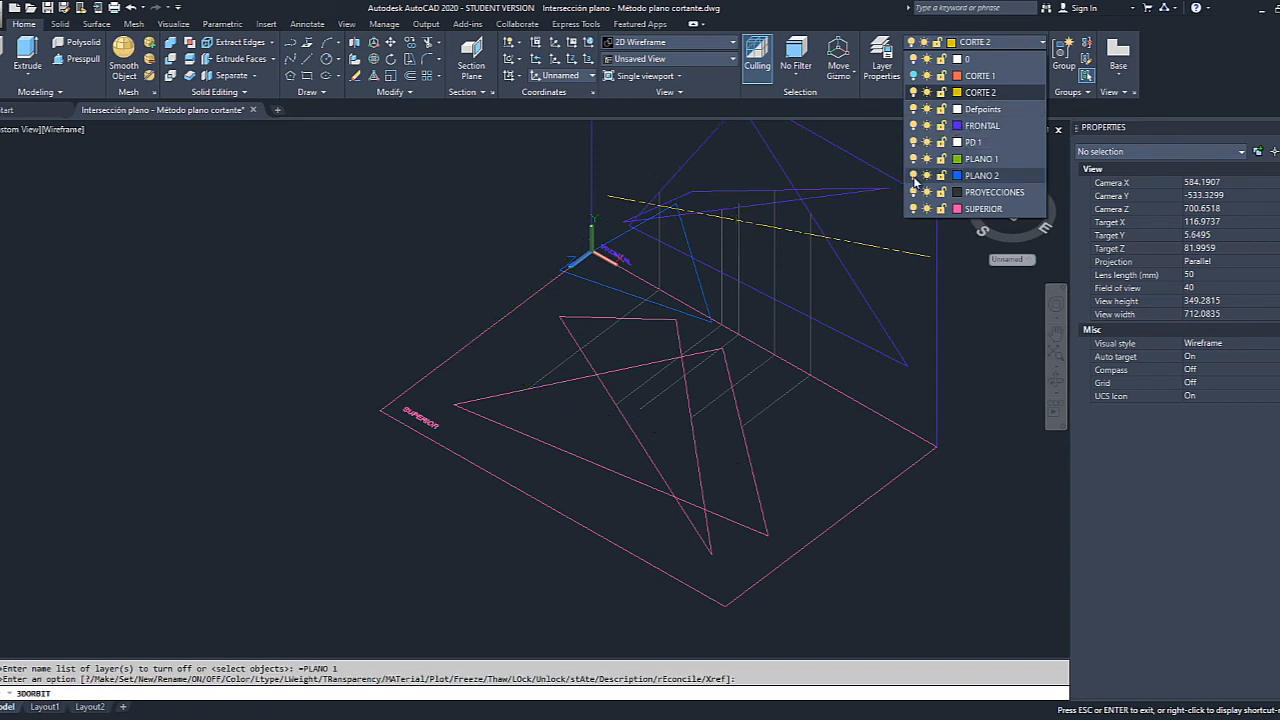
left_click(395, 209)
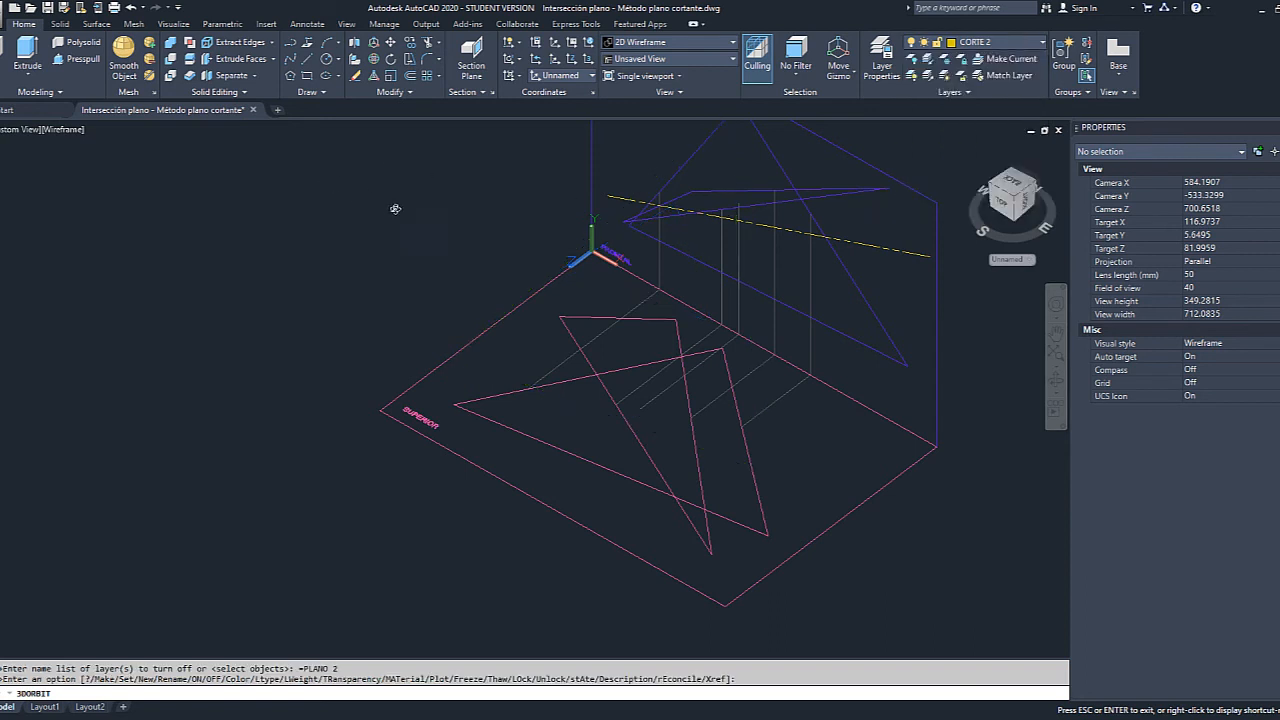
key("Escape")
scroll(452, 290, "down", 1)
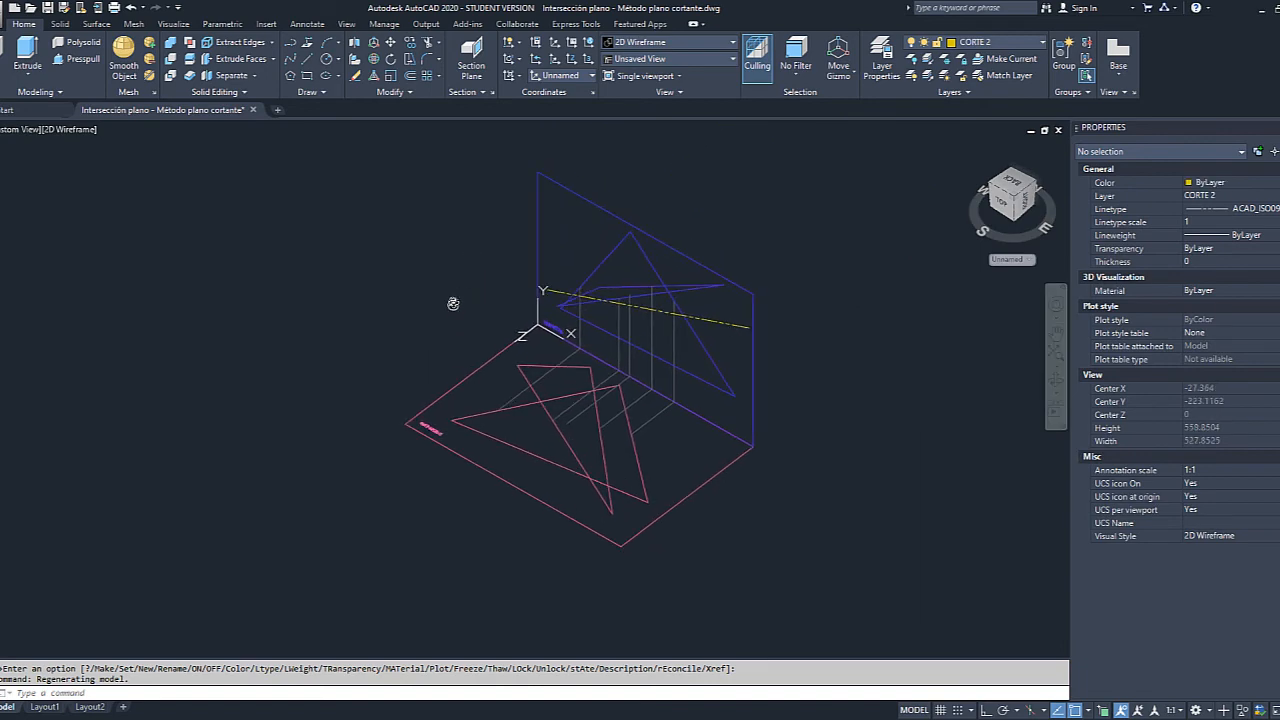
scroll(451, 300, "up", 5)
scroll(626, 326, "down", 2)
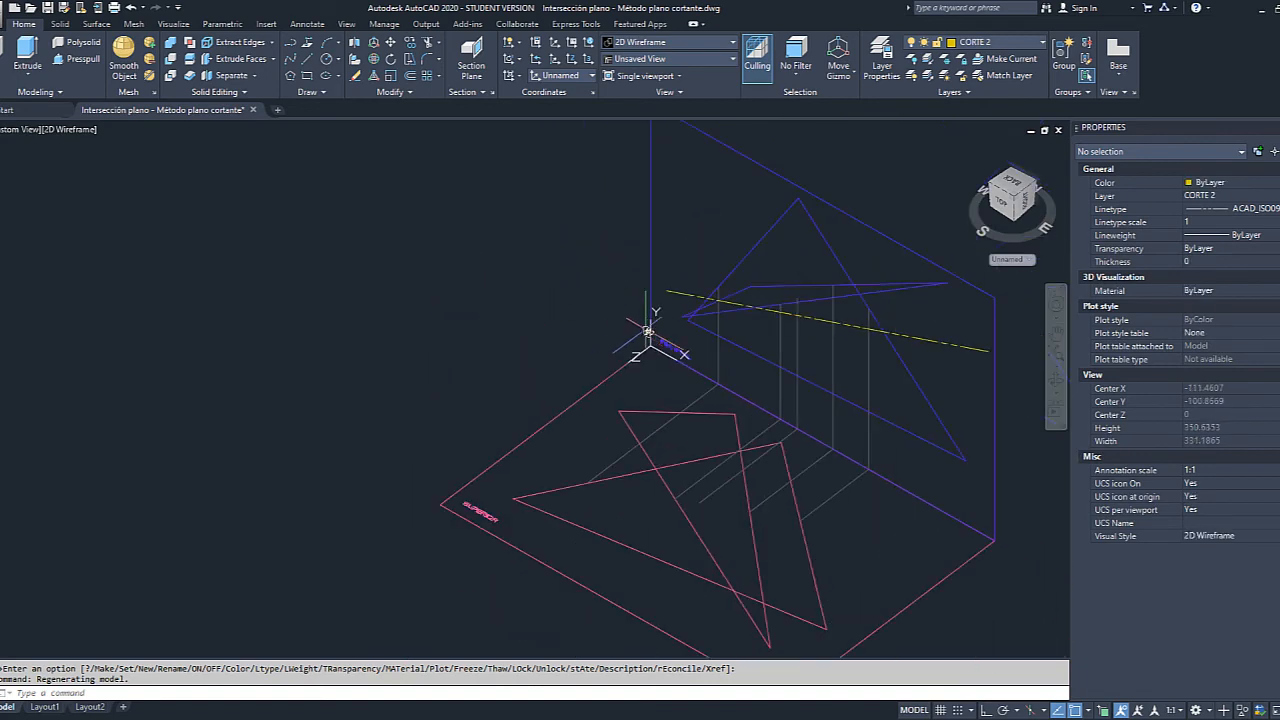
middle_click_drag(584, 293, 436, 240)
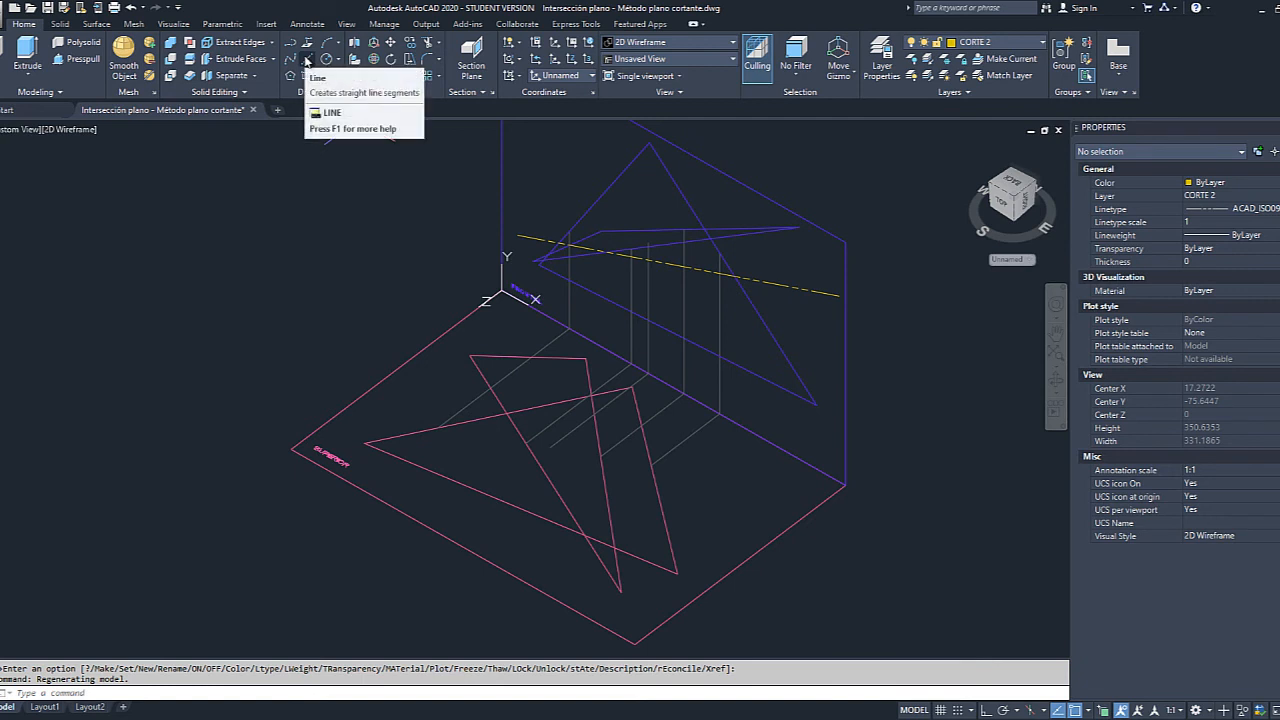
left_click(307, 61)
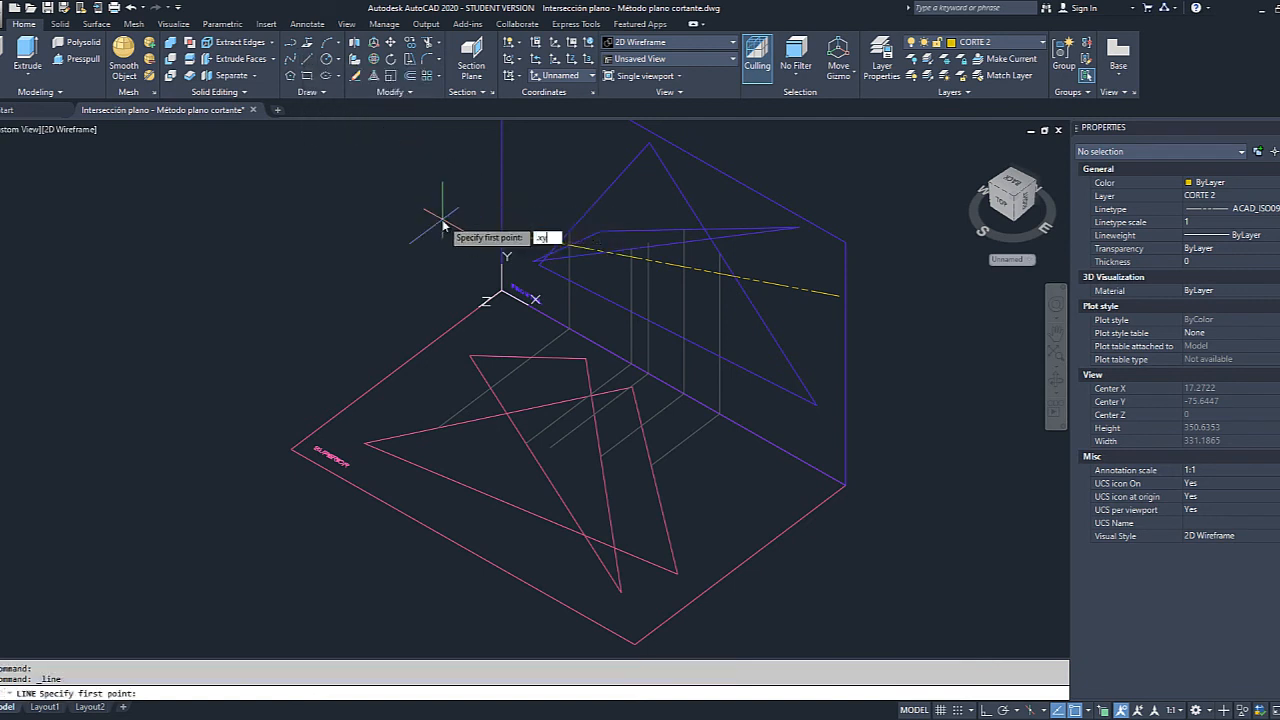
type(".xy")
key("Return")
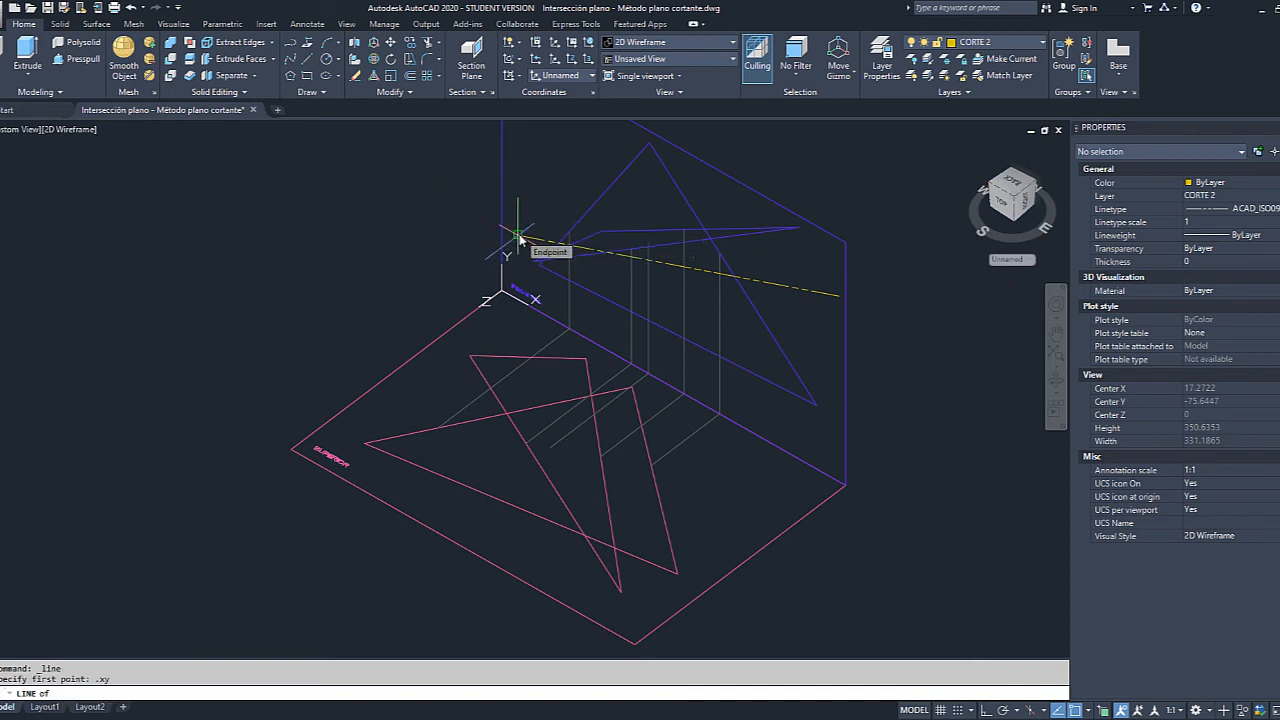
key("Escape")
Draw the cutting plane's first side edge from the trace end nearest the FRONTAL label, using an .xy filter on that endpoint with Z 210.
left_click(308, 61)
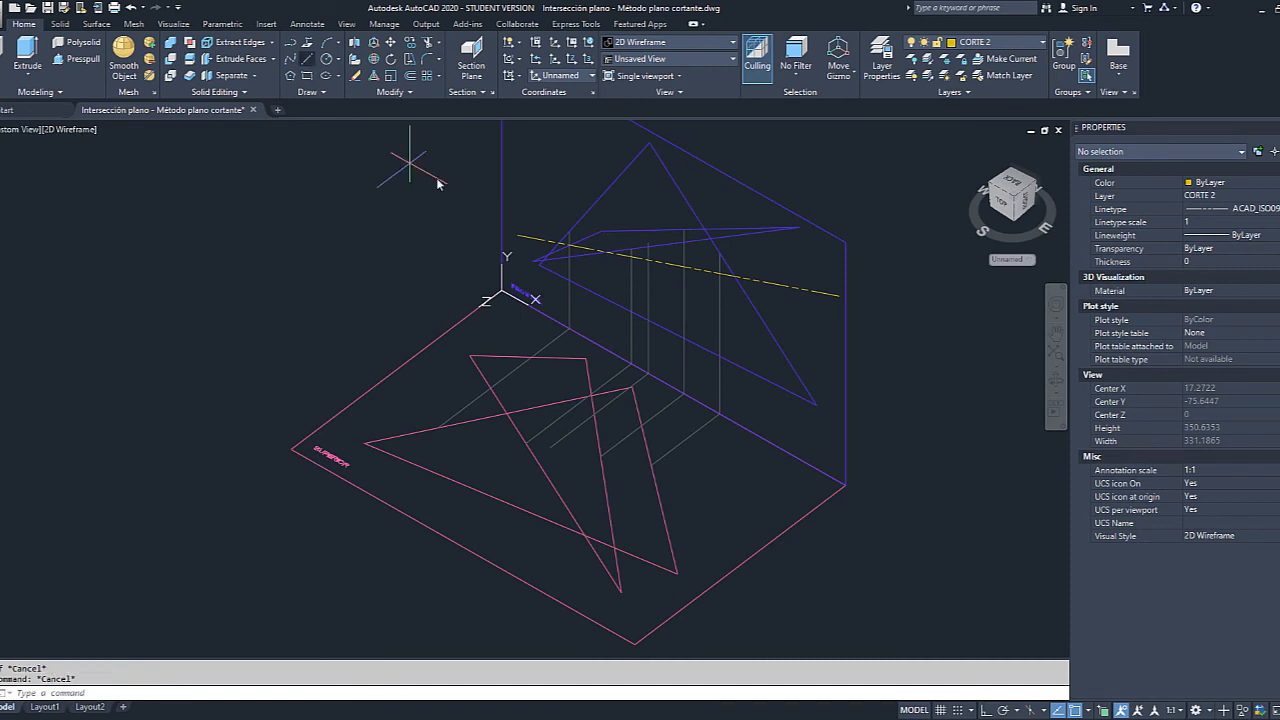
left_click(517, 237)
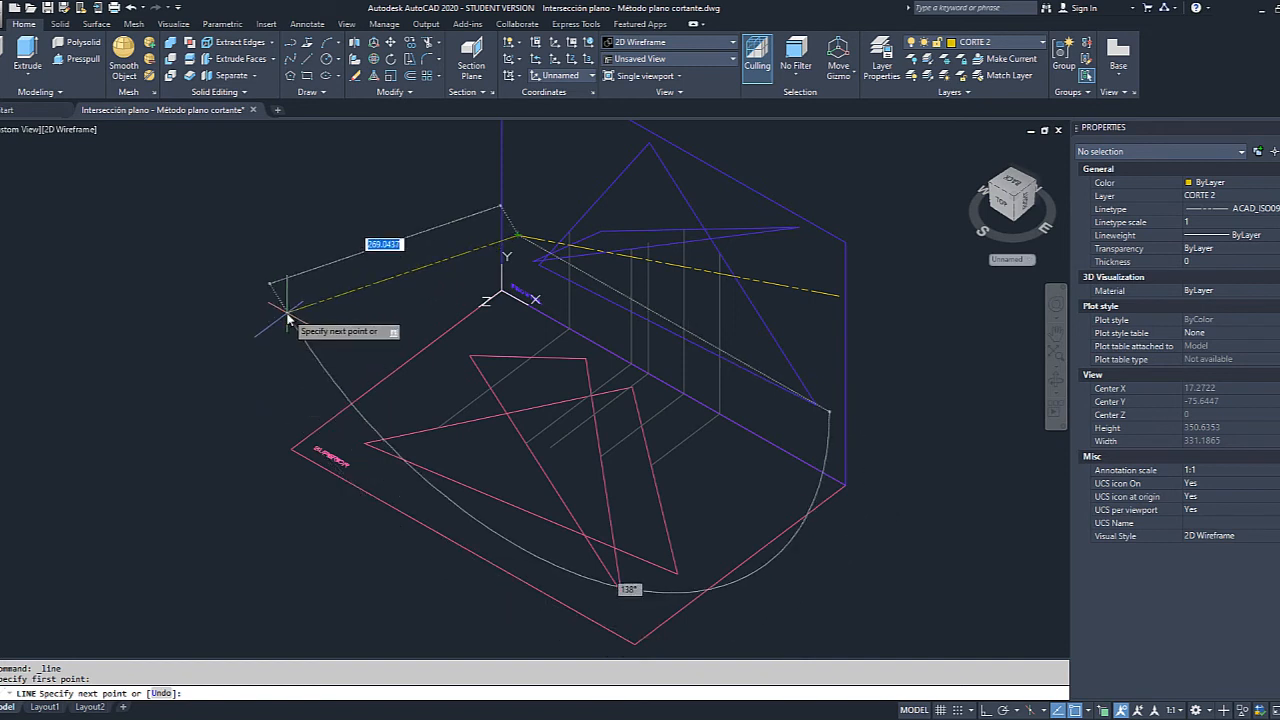
type(".xy")
key("Return")
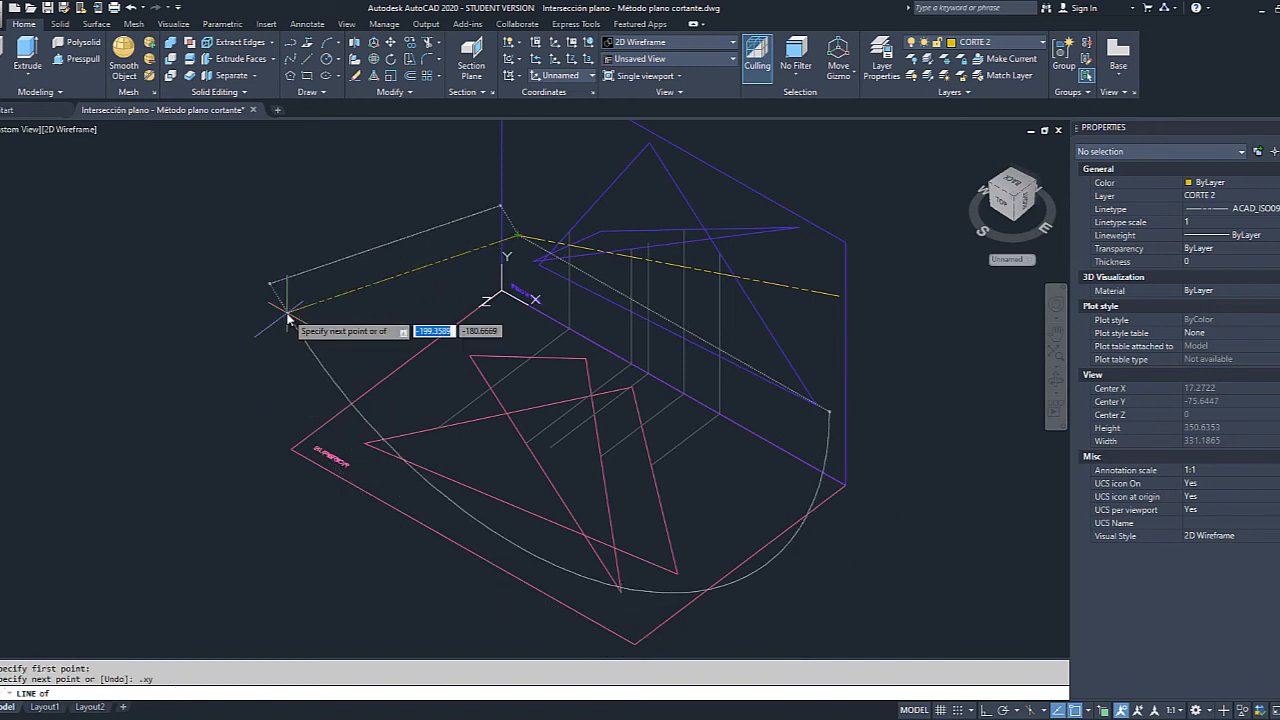
left_click(519, 237)
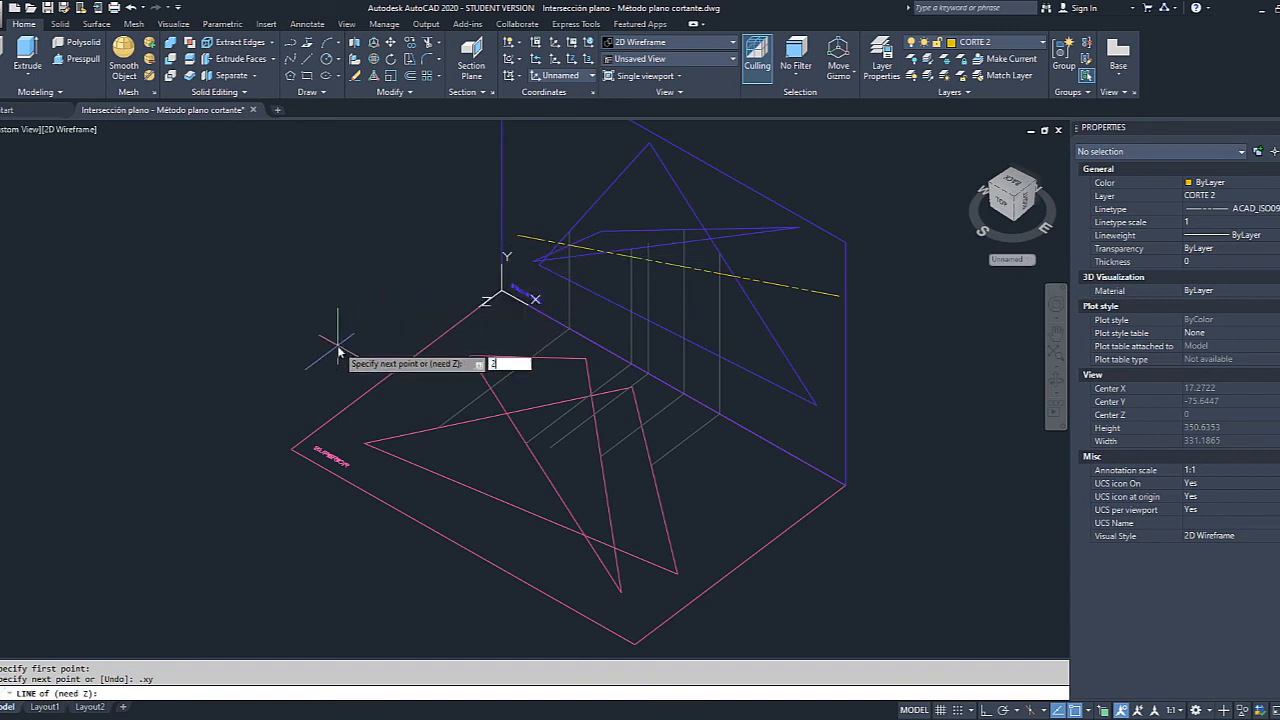
key("Return")
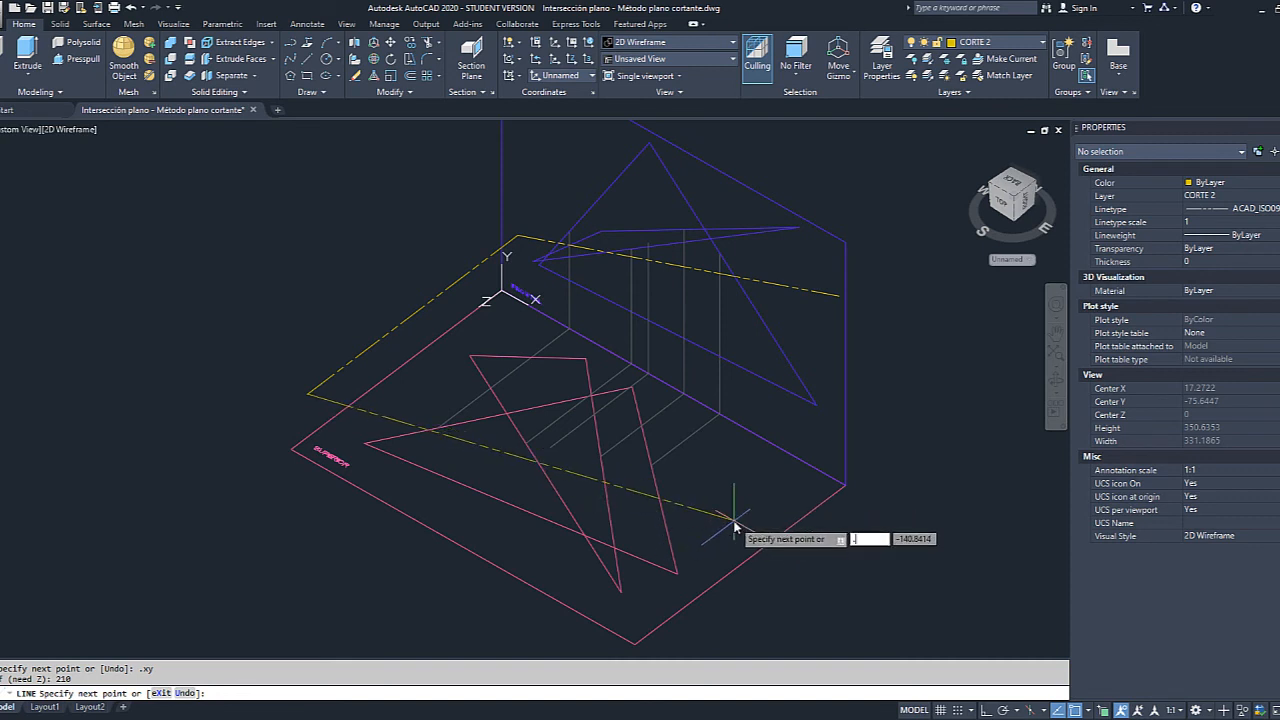
Continue the outline to a corner at Z 210 filtered from the trace's other end, then close it back to that trace endpoint.
key("Return")
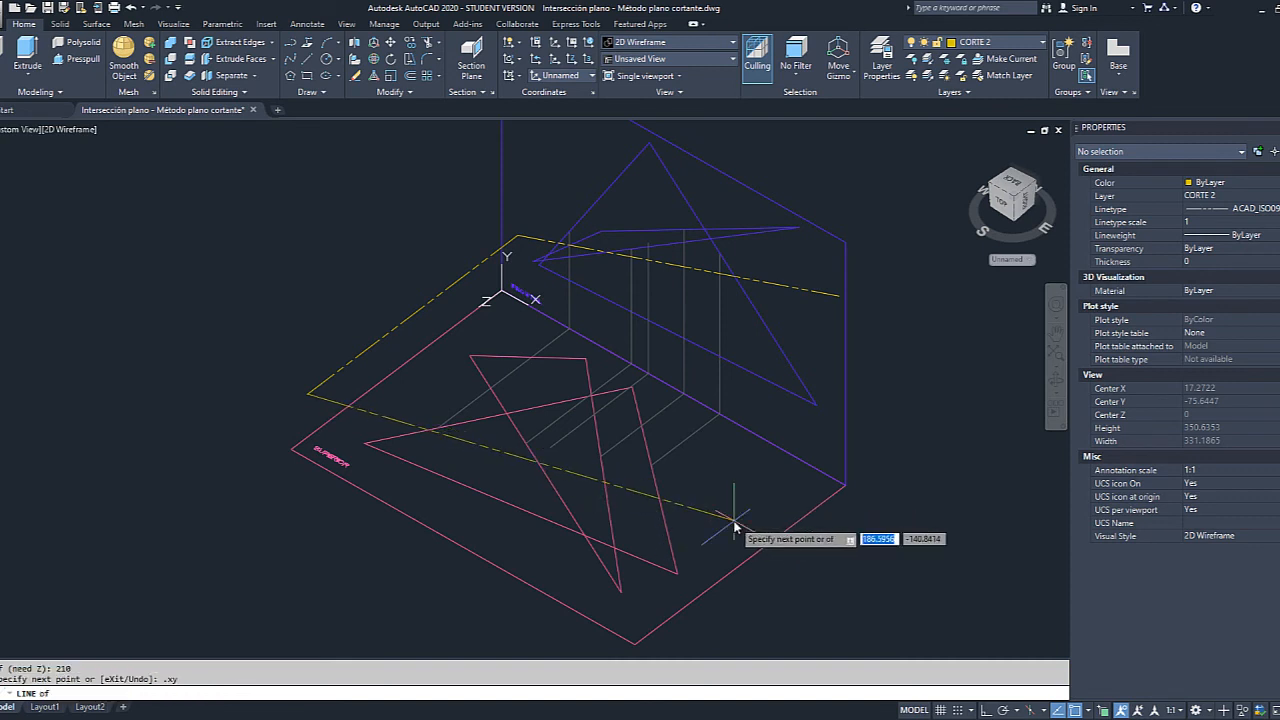
left_click(838, 297)
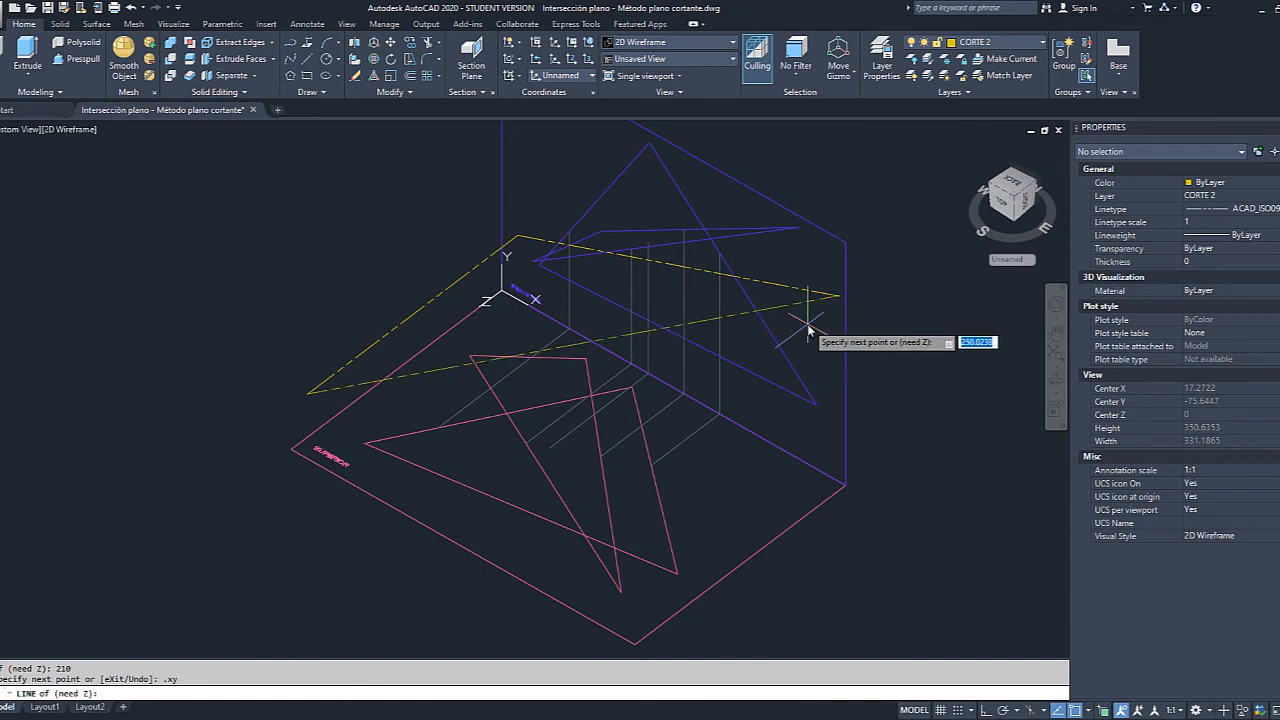
key("Return")
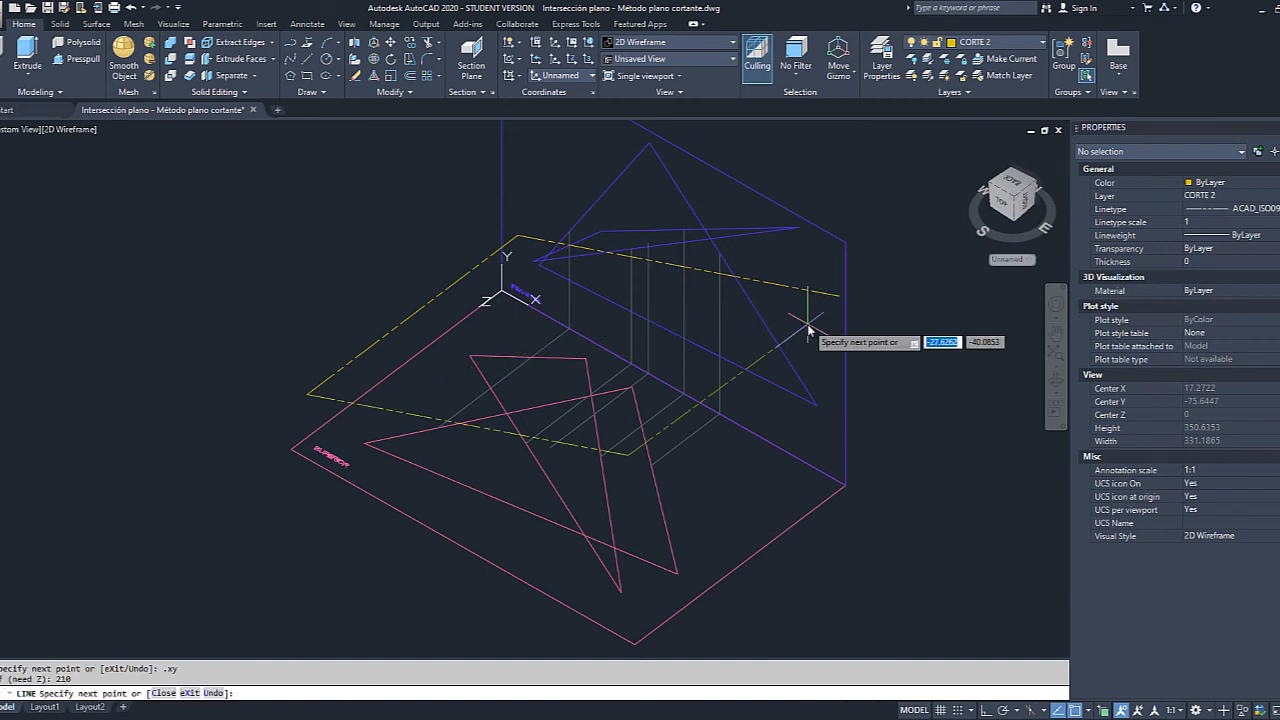
scroll(837, 298, "up", 6)
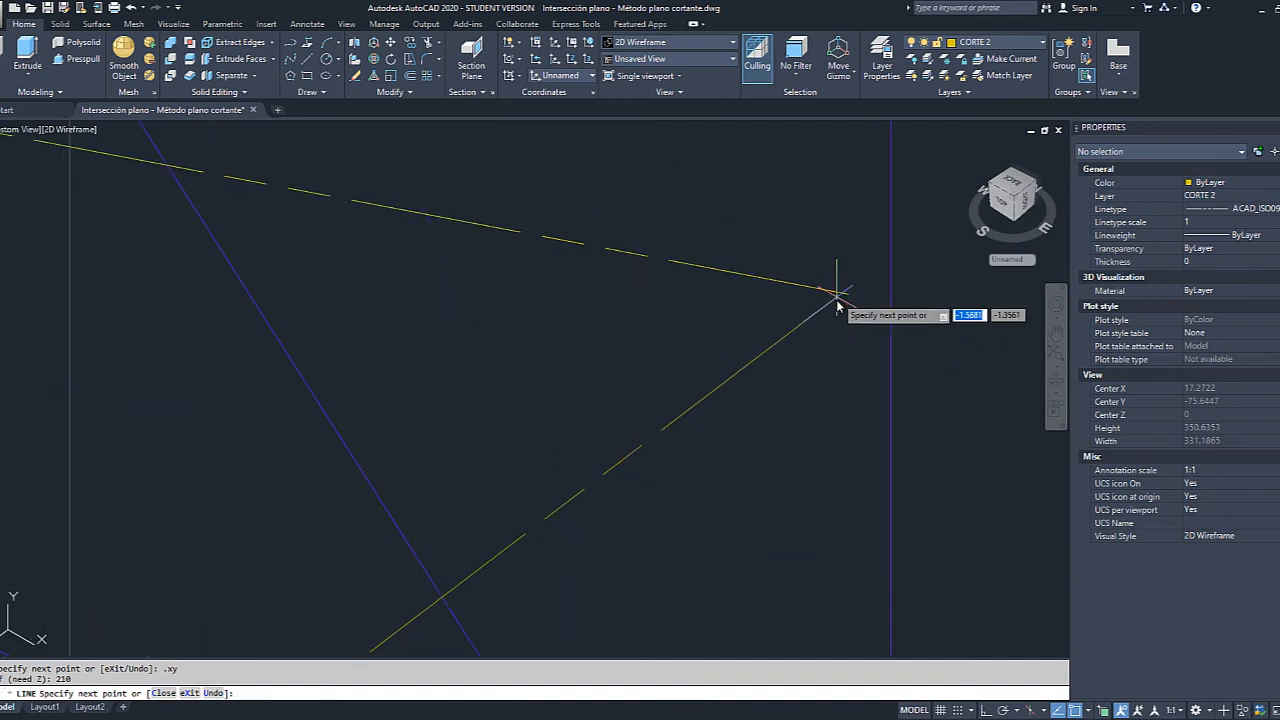
key("Escape")
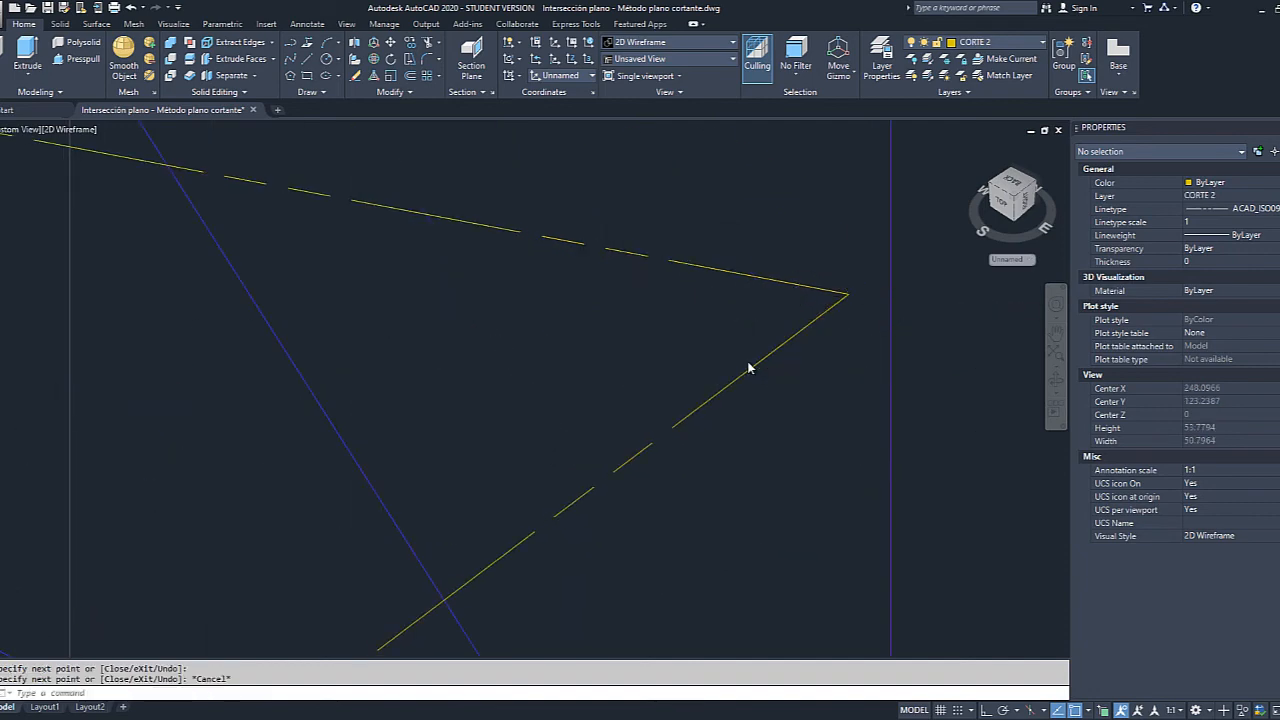
Turn on the CORTE 1 layer and examine the first and second cutting planes together in 3D.
scroll(748, 368, "down", 6)
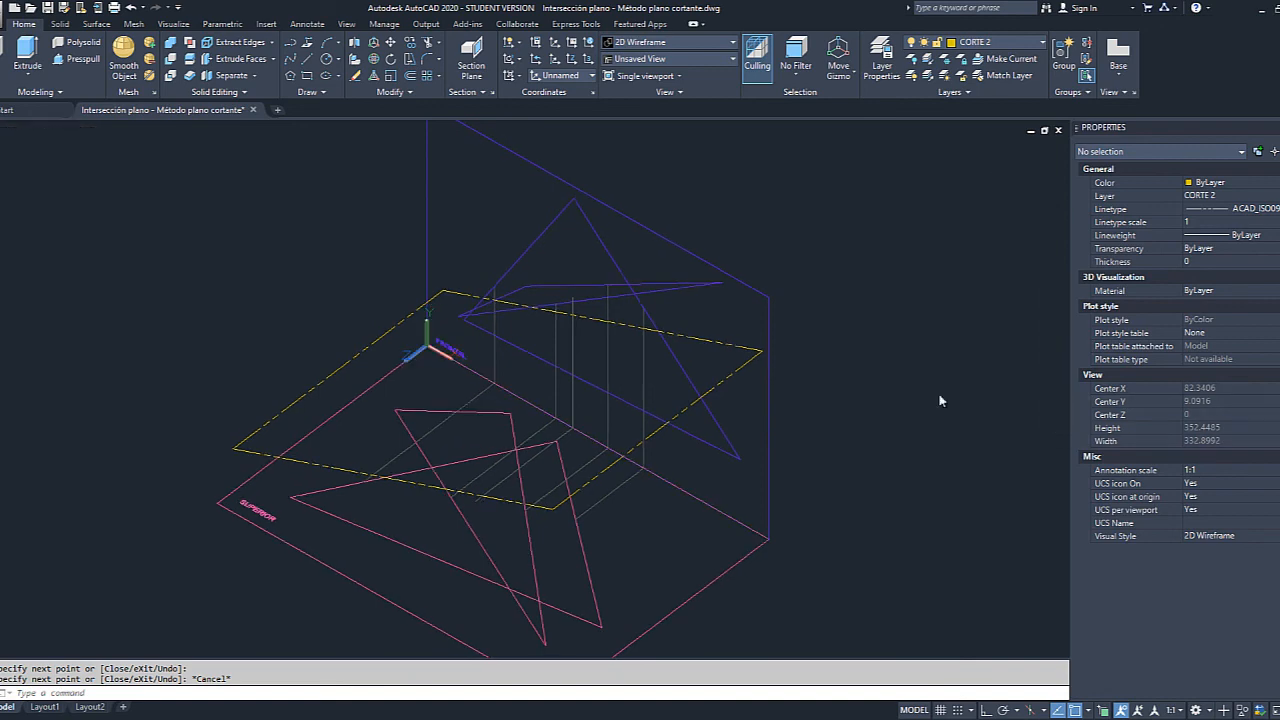
mouse_move(940, 400)
middle_mouse_down("shift")
mouse_move(720, 434)
mouse_move(766, 357)
mouse_move(802, 340)
mouse_move(648, 417)
mouse_move(629, 445)
mouse_move(666, 397)
mouse_move(826, 303)
mouse_move(740, 391)
mouse_move(748, 372)
mouse_move(751, 403)
mouse_move(760, 395)
middle_mouse_up("shift")
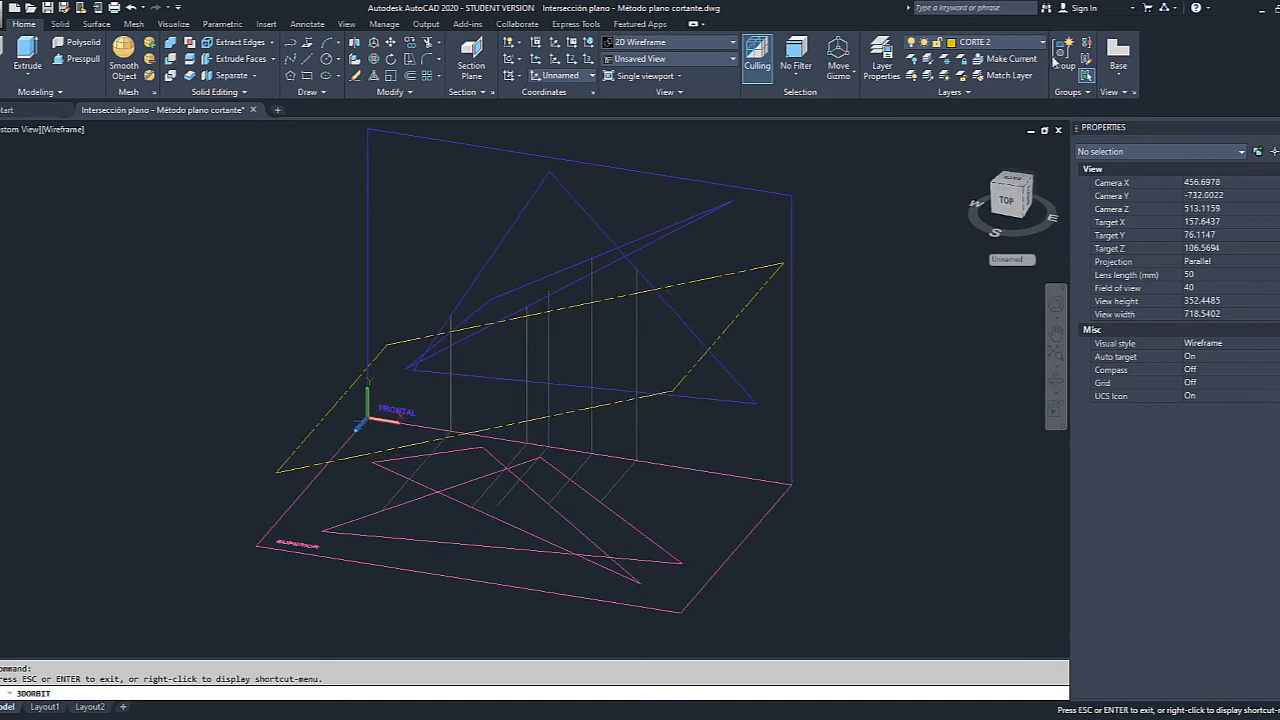
left_click(1043, 45)
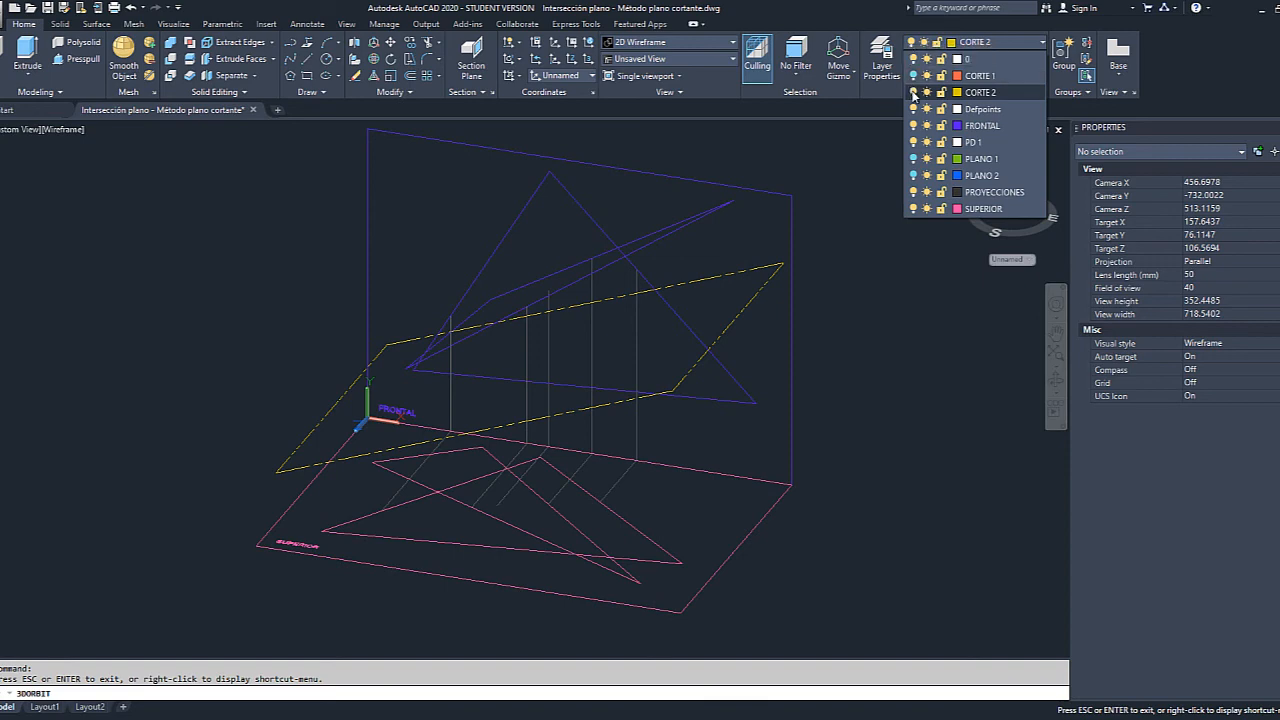
left_click(913, 75)
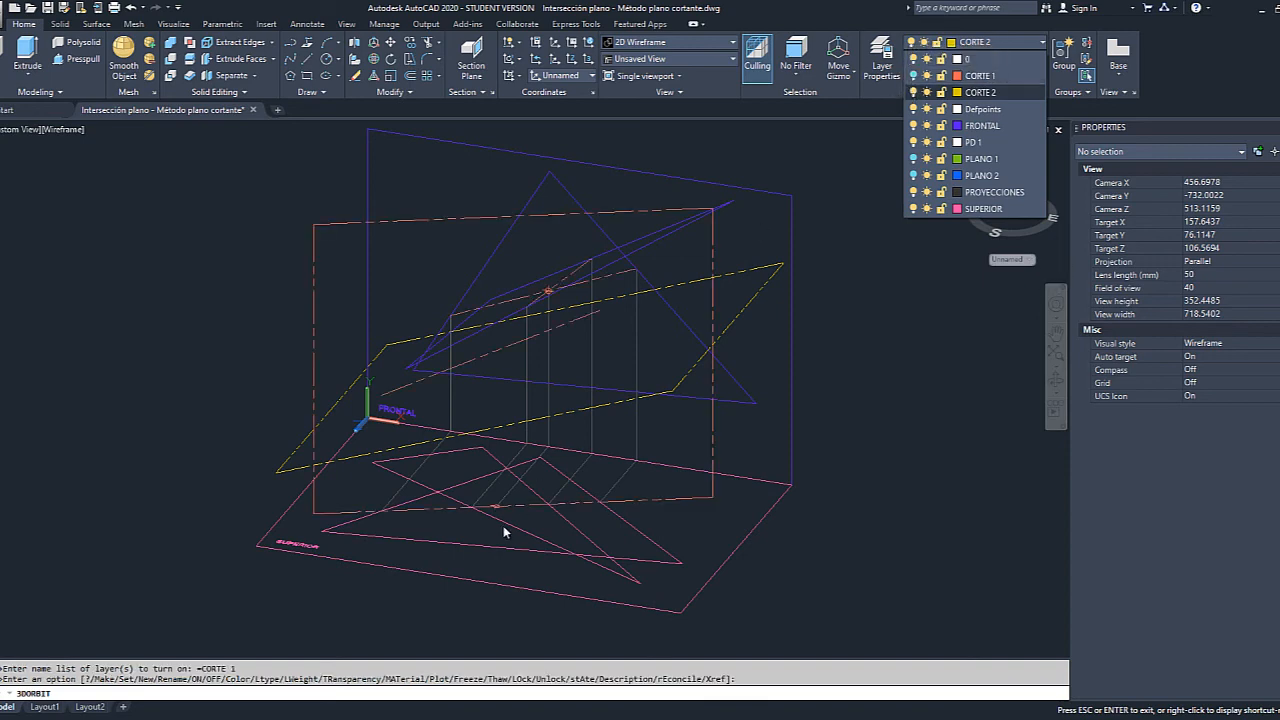
left_click_drag(503, 525, 469, 525)
scroll(382, 524, "up", 2)
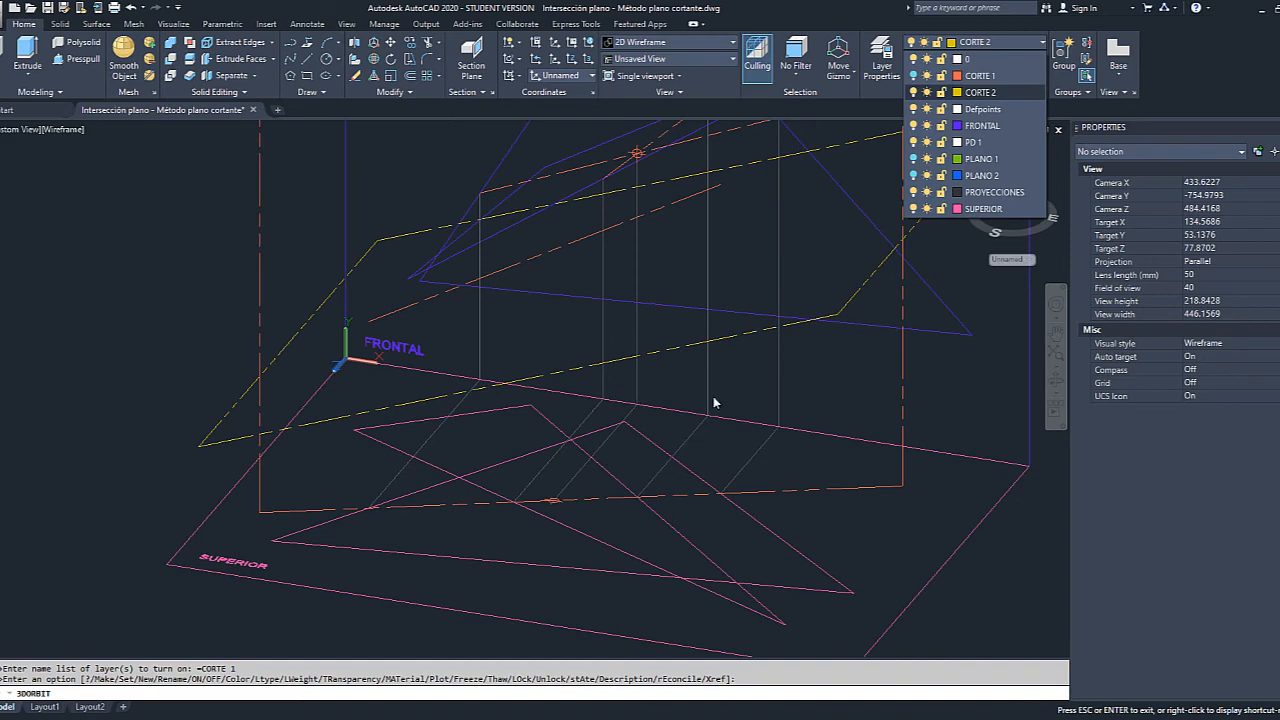
left_click(738, 170)
scroll(705, 200, "down", 1)
middle_click_drag(765, 208, 710, 316)
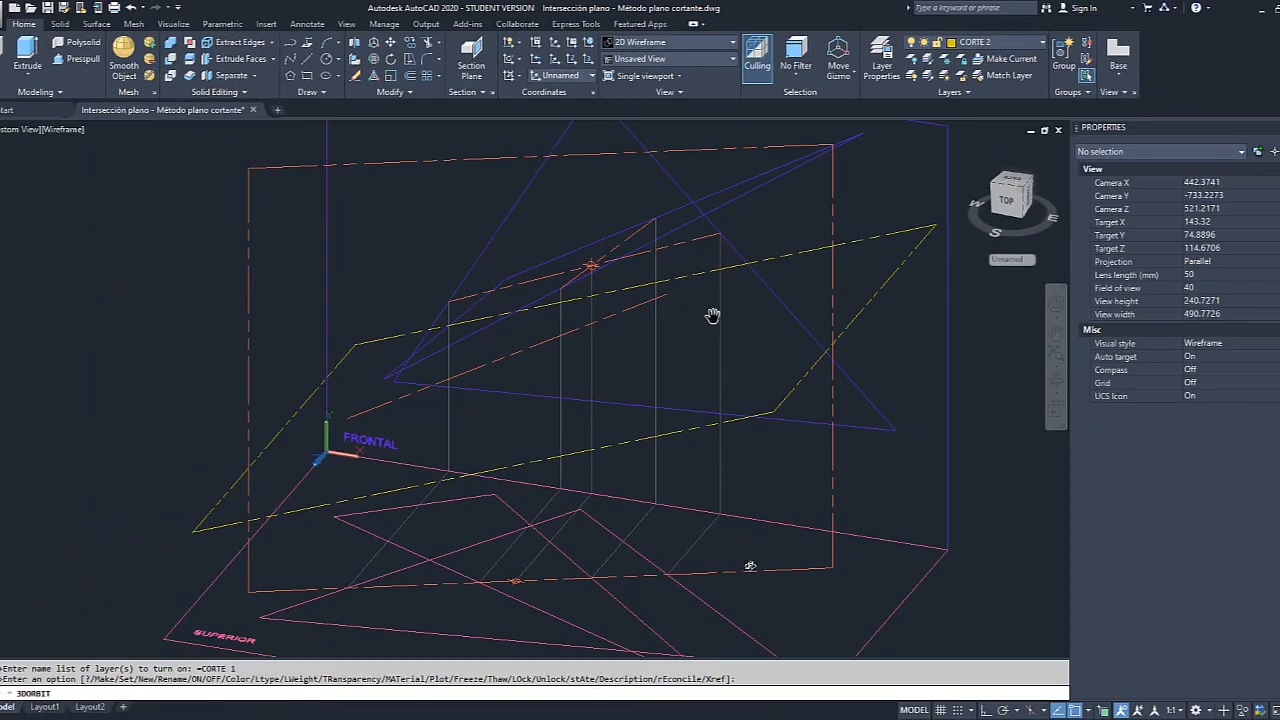
Turn off the CORTE 1 layer to hide the first cutting plane.
middle_click_drag(713, 316, 712, 372)
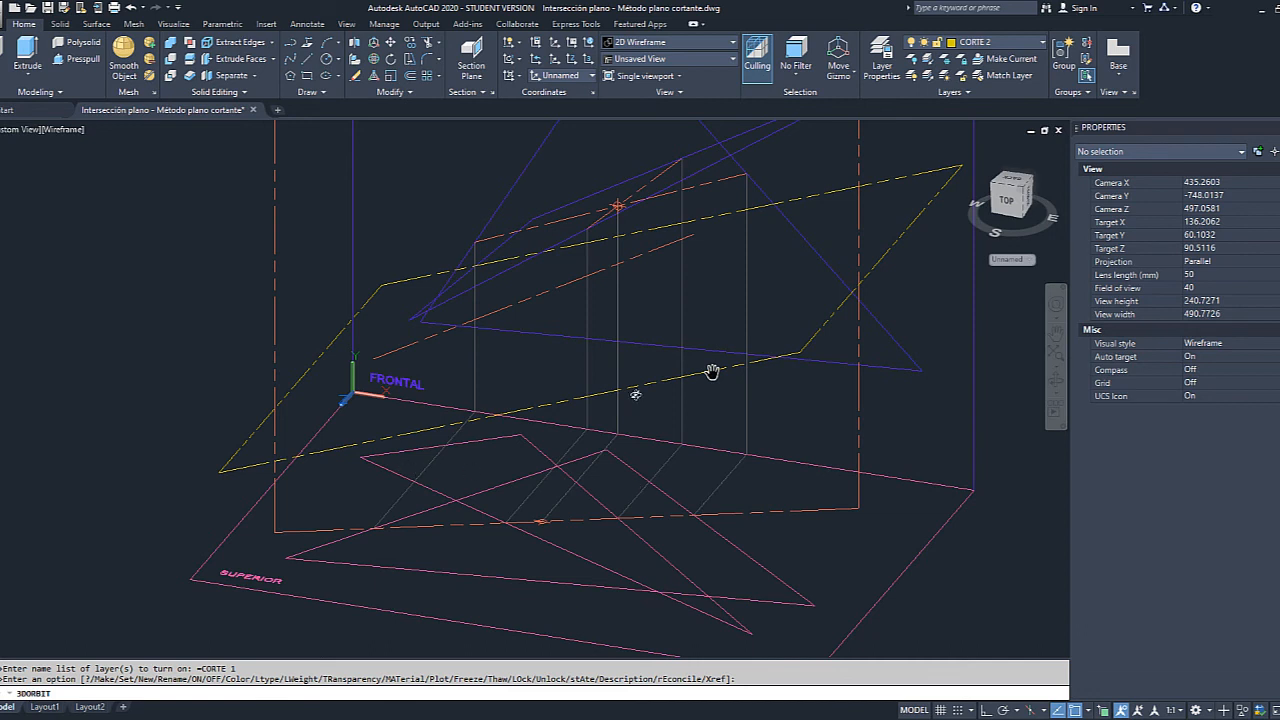
left_click(1046, 42)
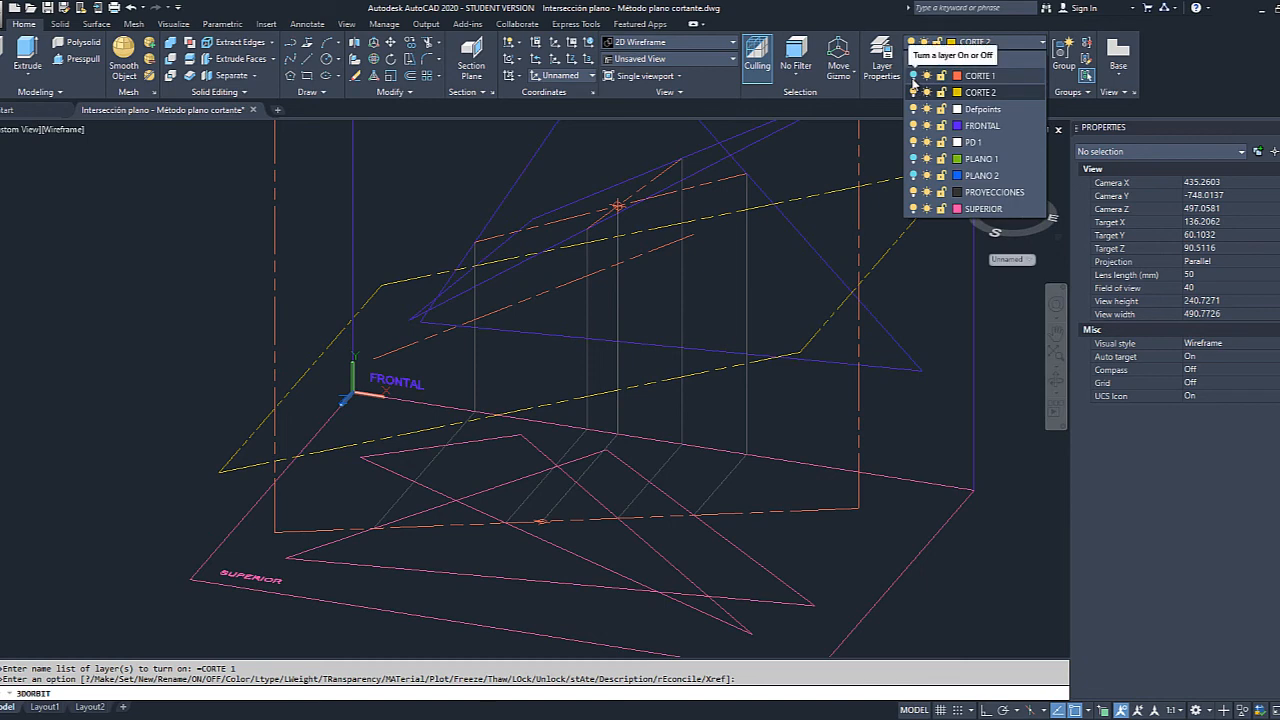
left_click(445, 310)
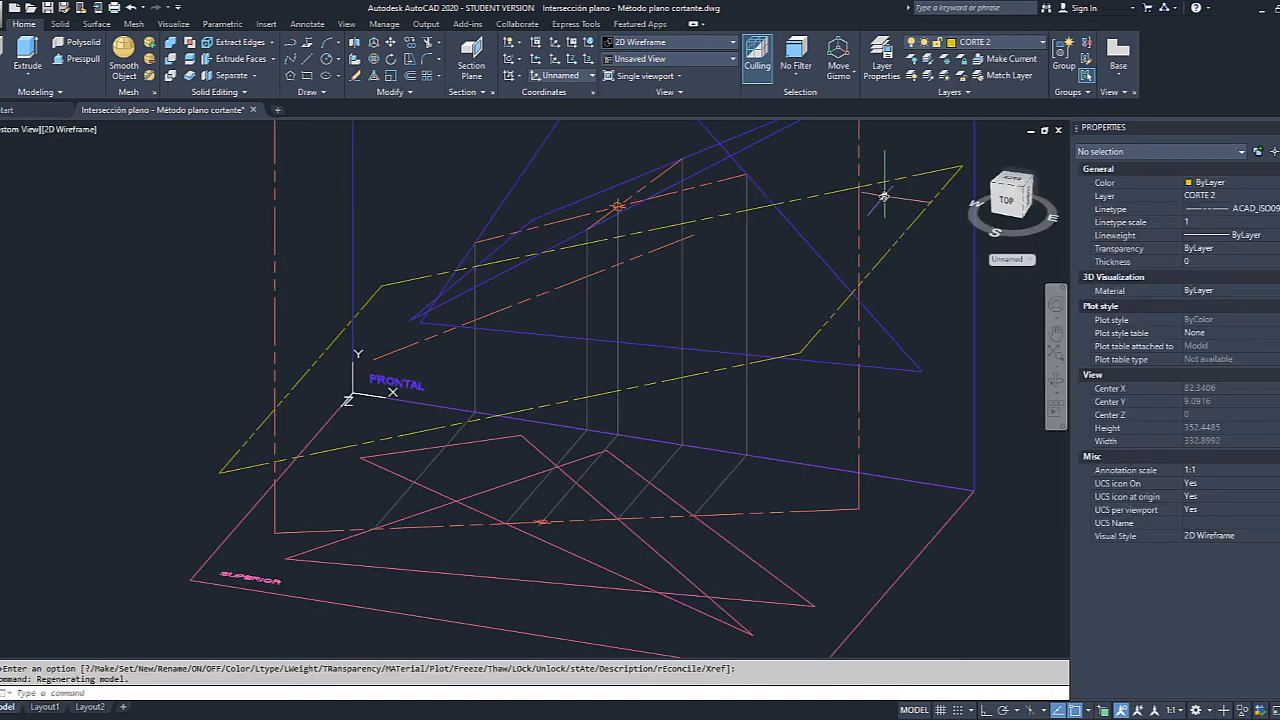
left_click(1042, 42)
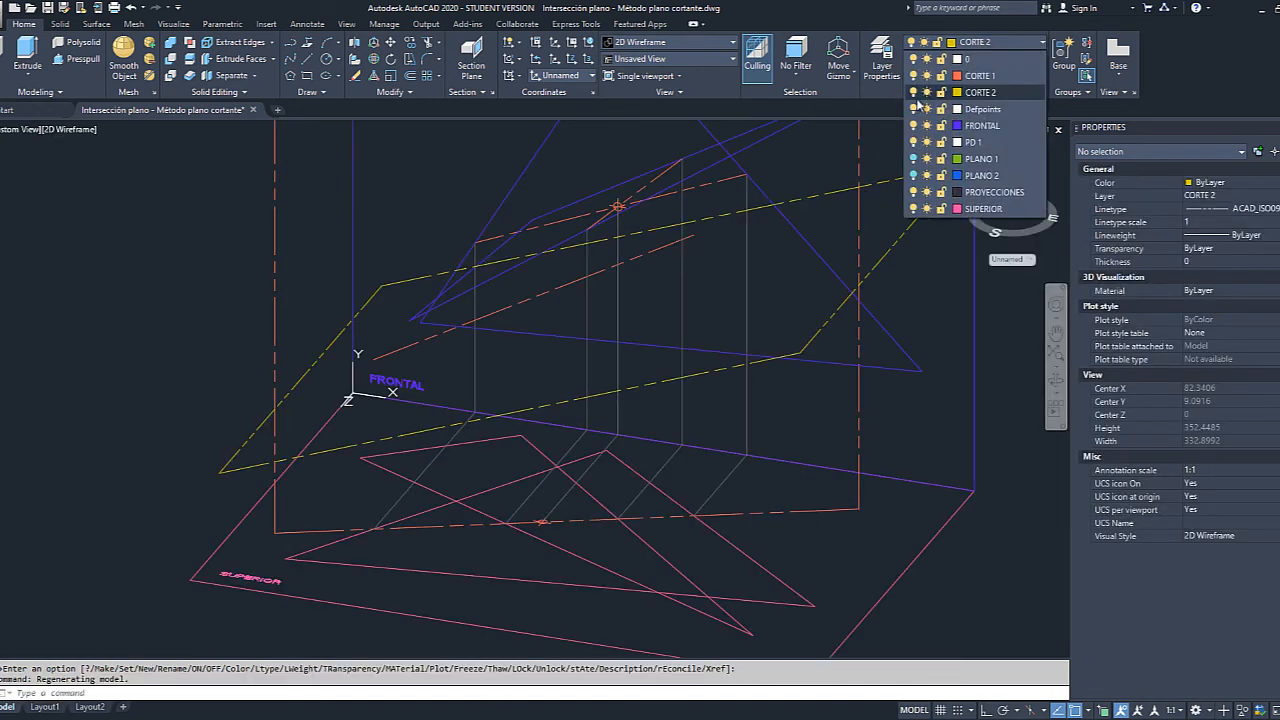
left_click(912, 75)
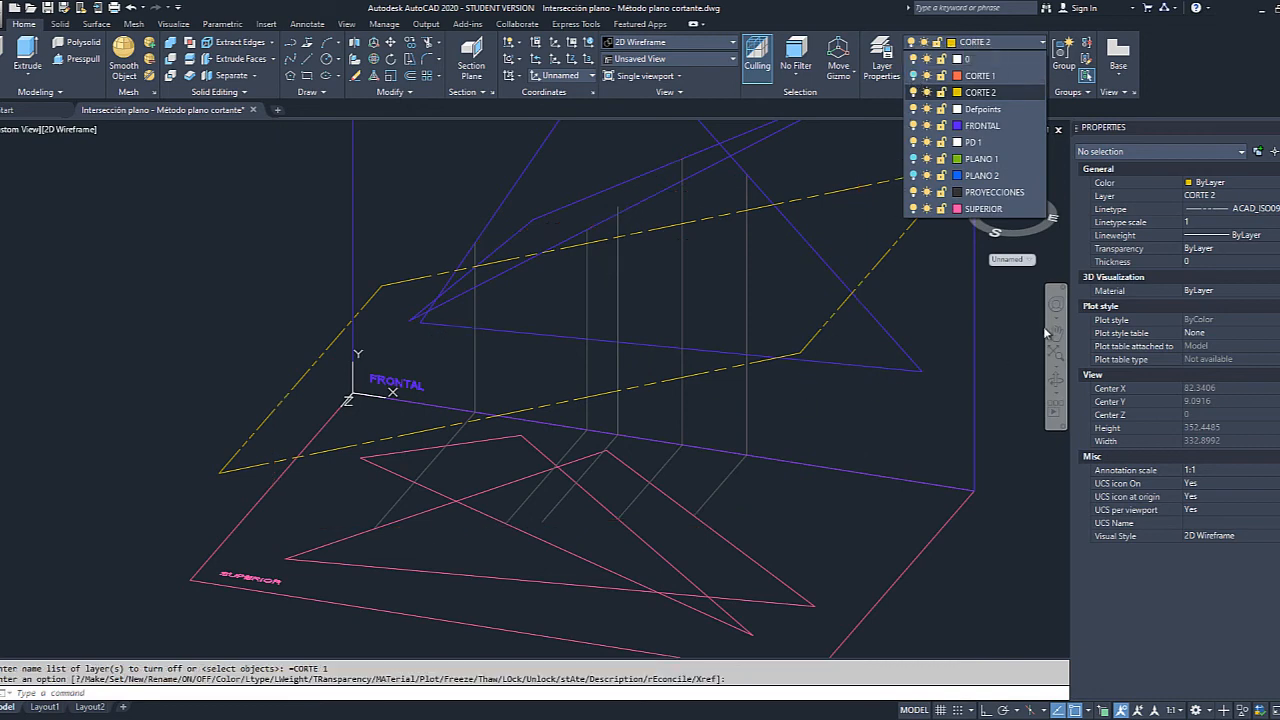
Place a point where the CORTE 2 trace crosses the right edge of the large triangle's frontal projection.
left_click(1056, 385)
left_click_drag(857, 371, 448, 363)
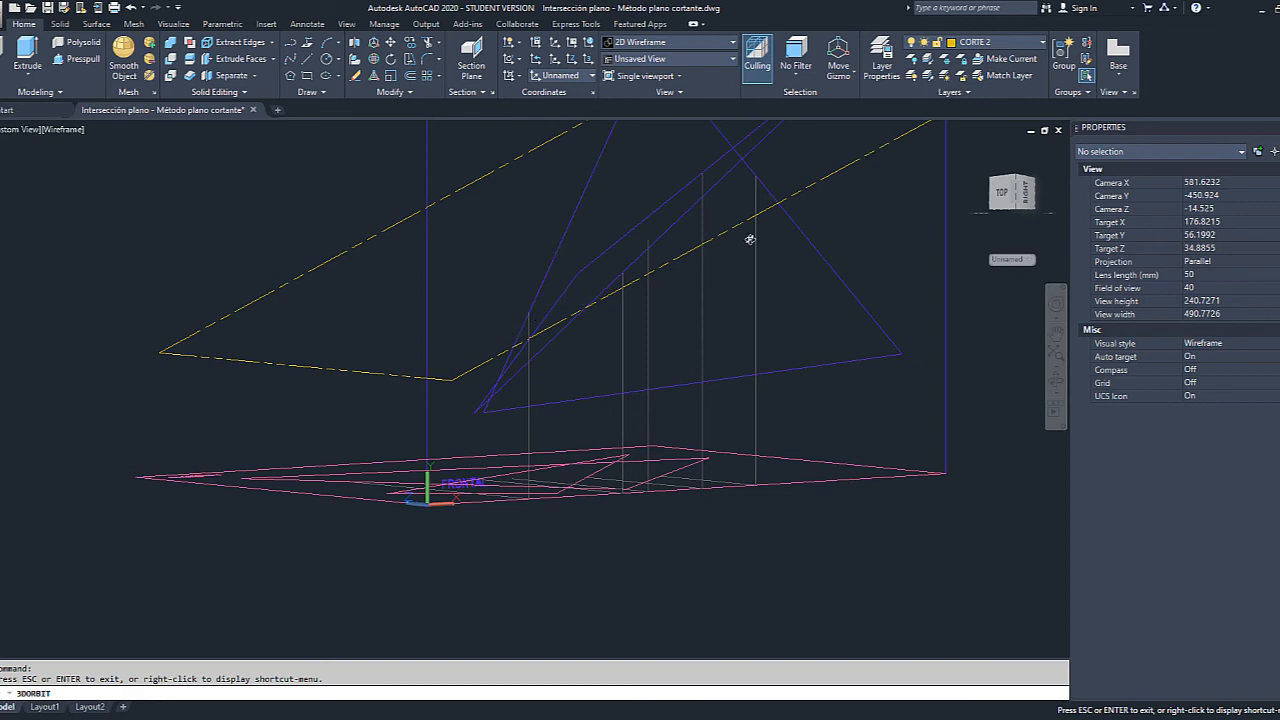
left_click_drag(674, 319, 766, 248)
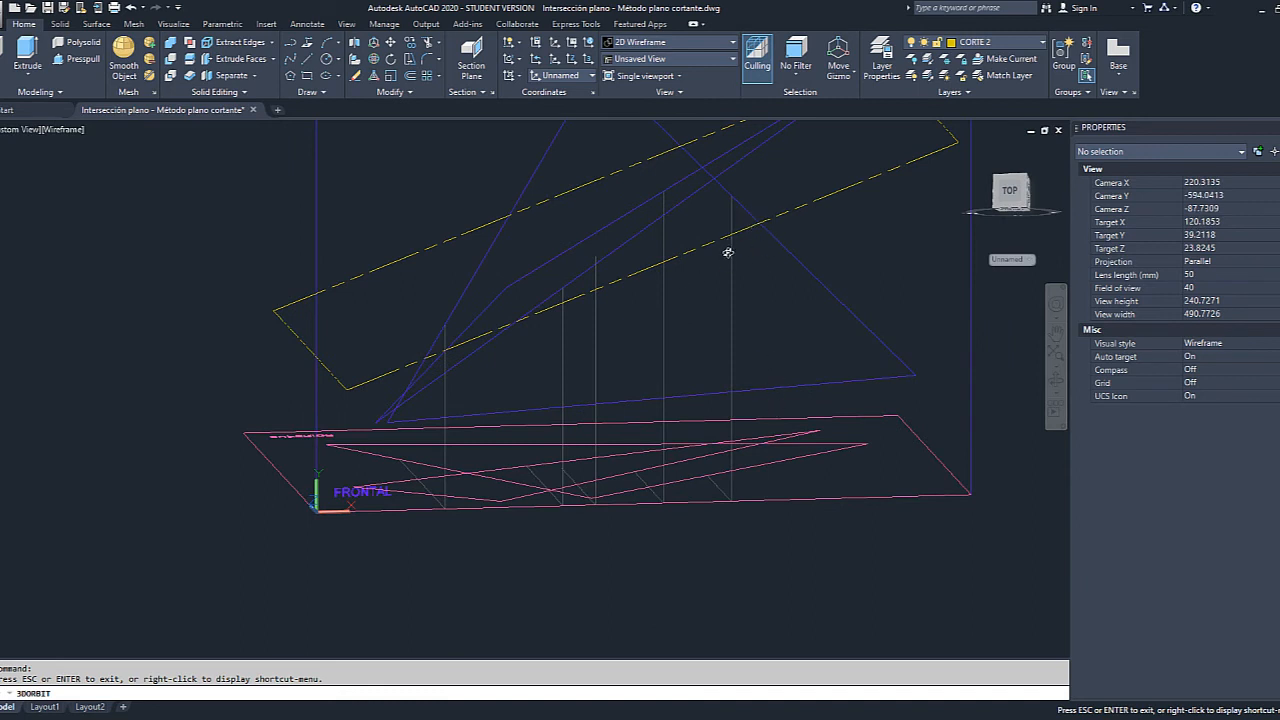
middle_click_drag(728, 252, 703, 304)
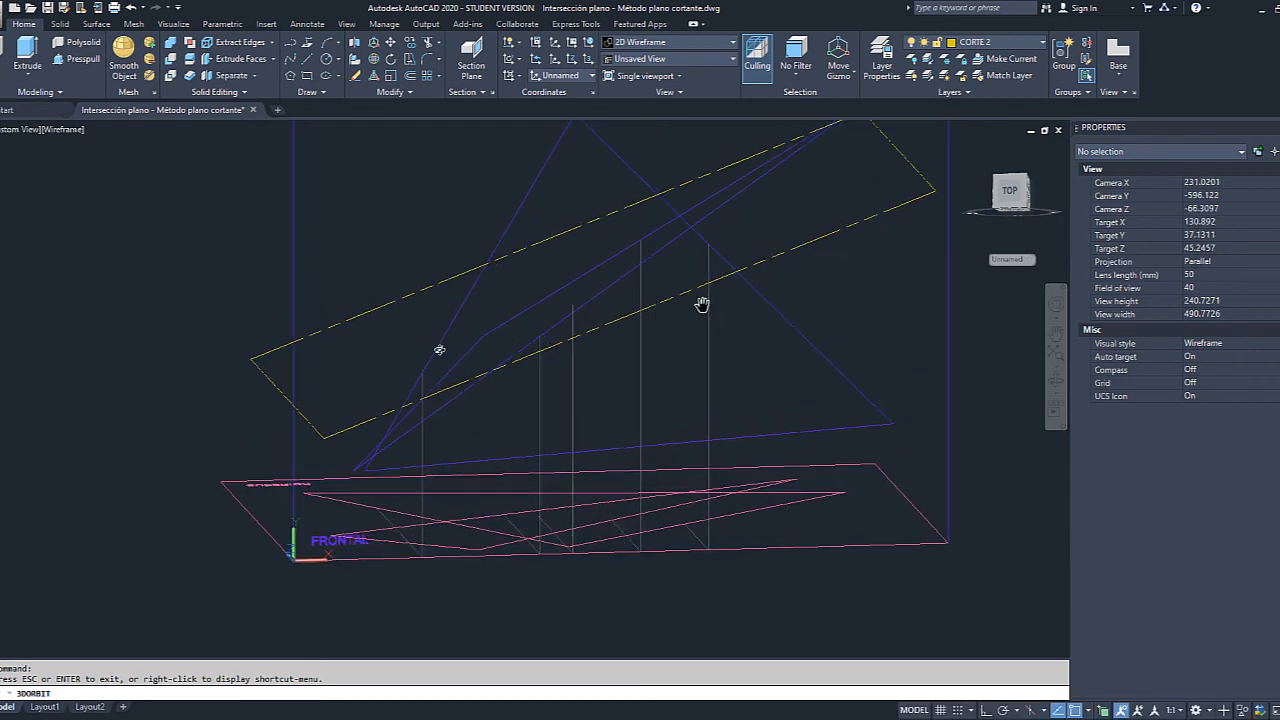
key("Escape")
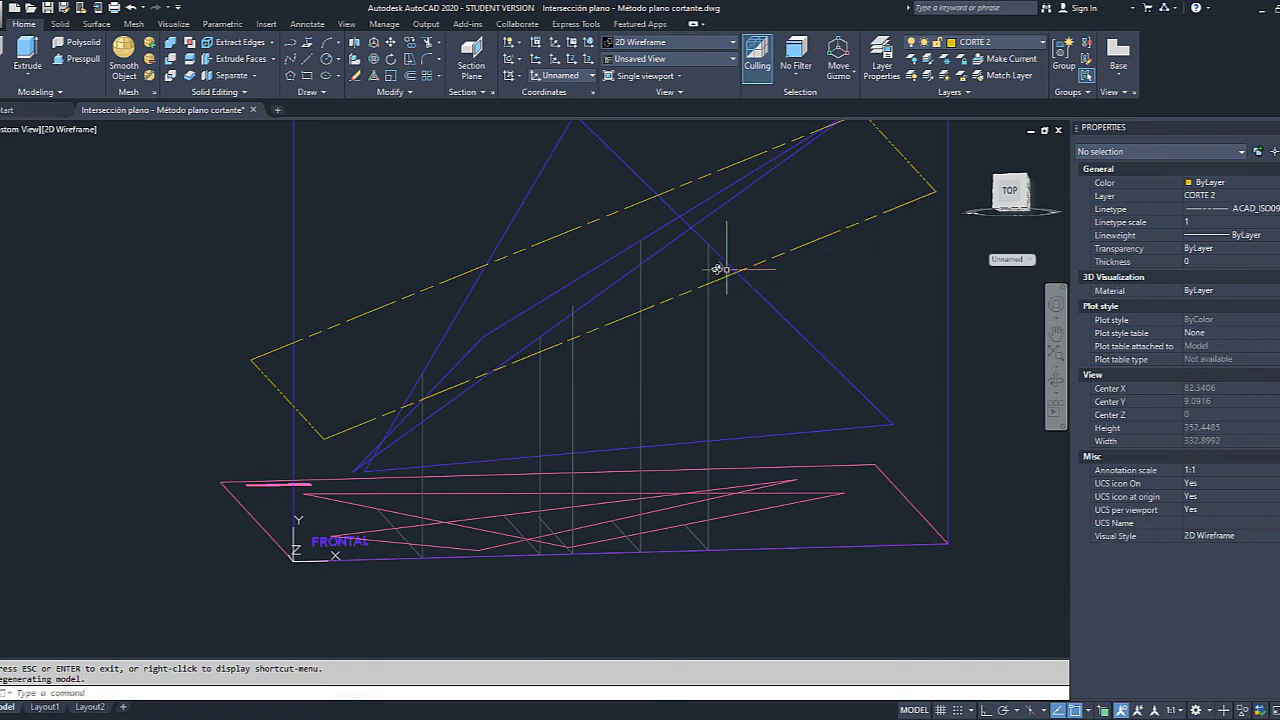
key("Escape")
key("Escape")
type("poi")
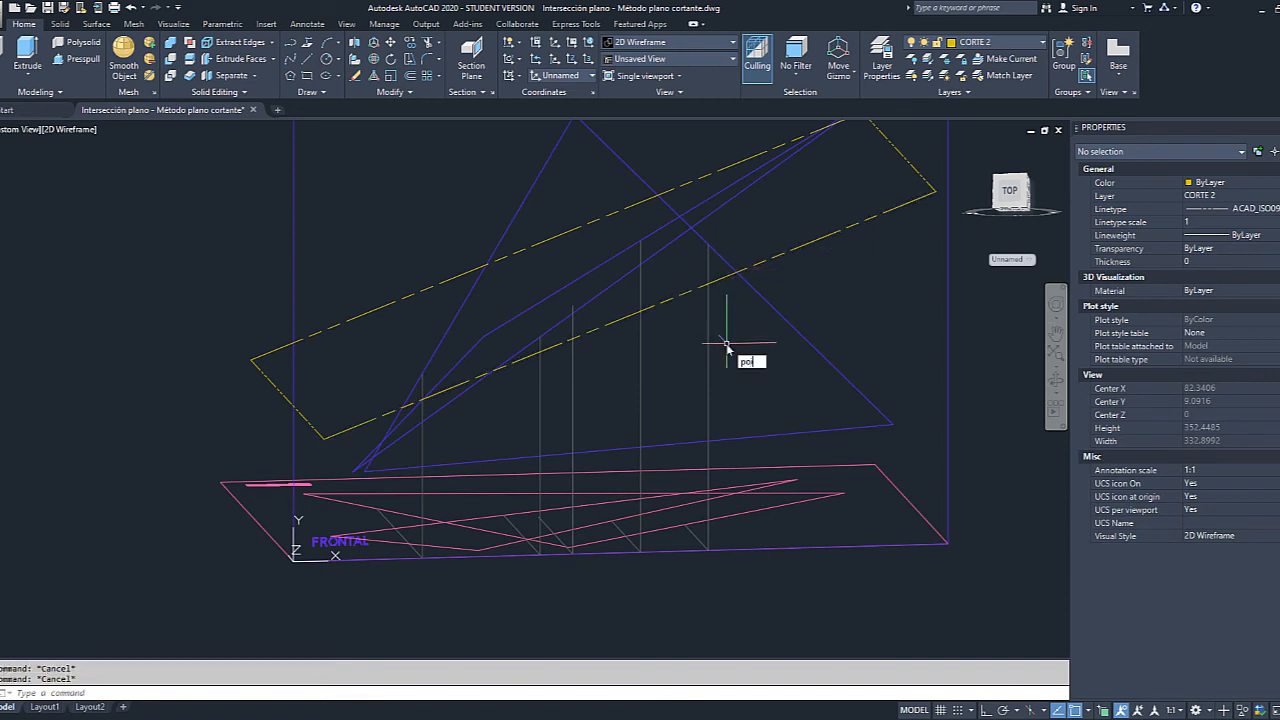
type("nt")
key("Return")
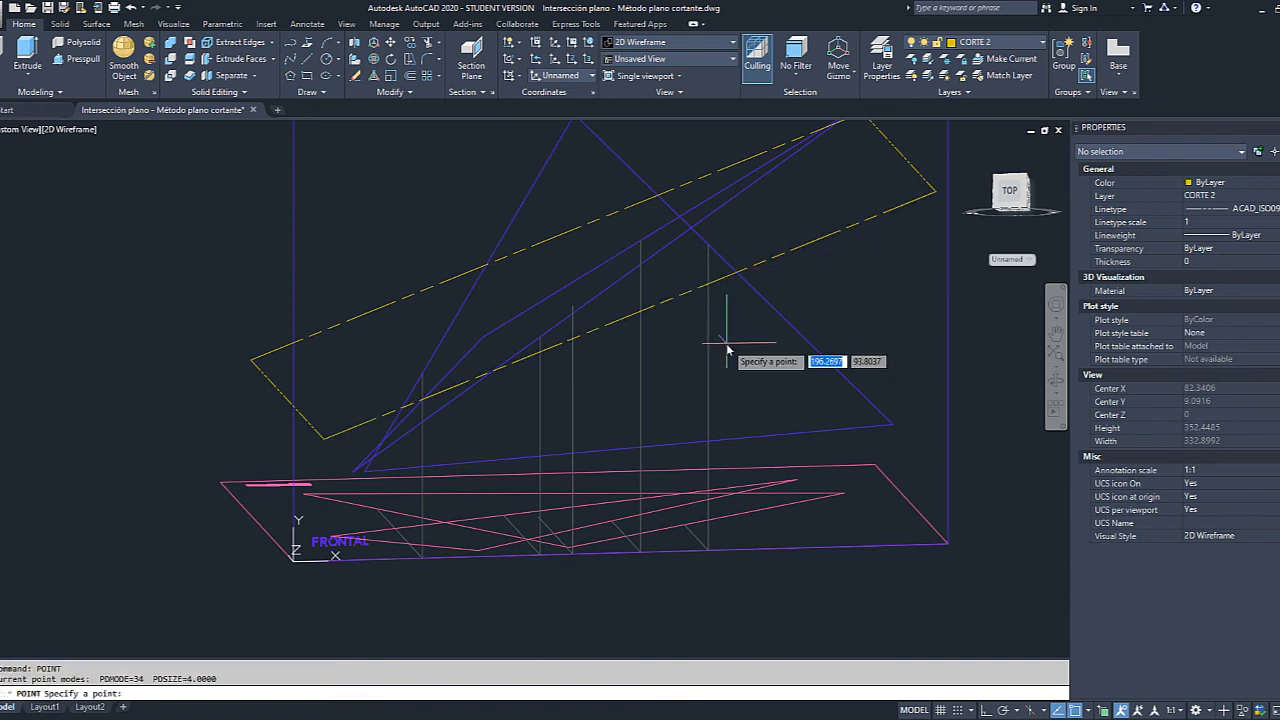
left_click(737, 273)
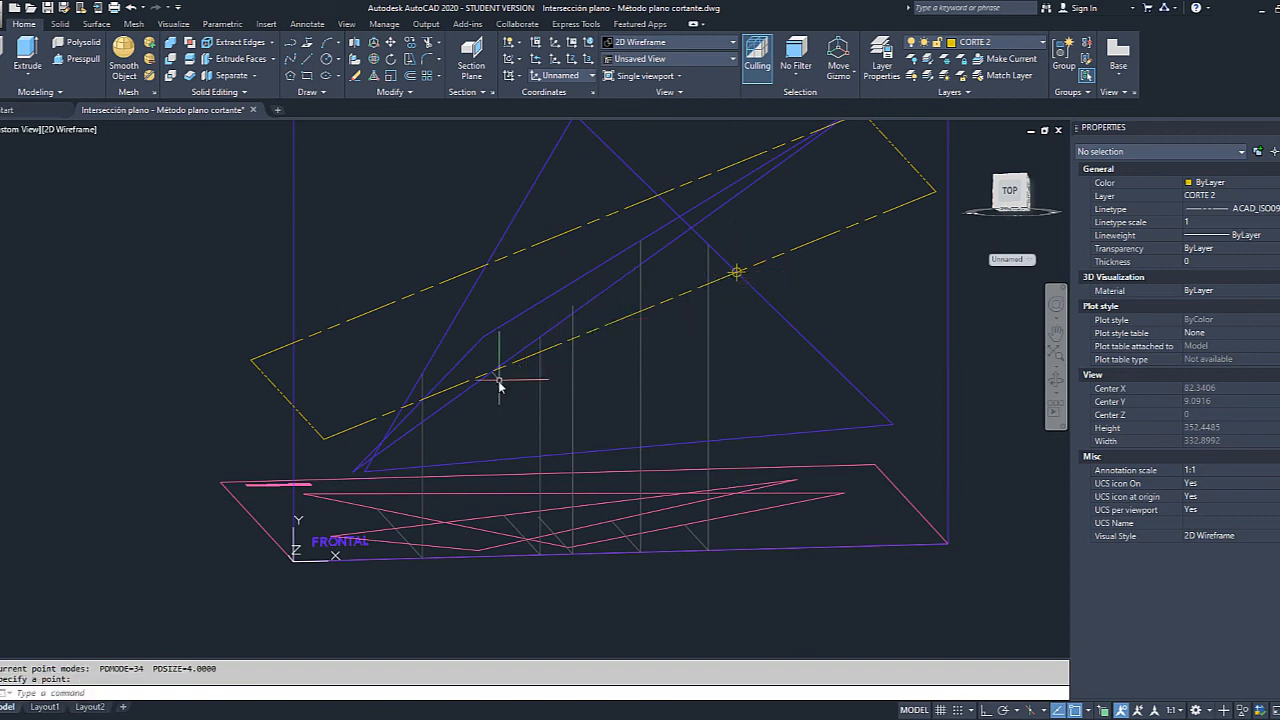
Place points where the CORTE 2 trace crosses the narrow triangle's lower long edge and its short edge in the frontal projection.
scroll(500, 386, "up", 6)
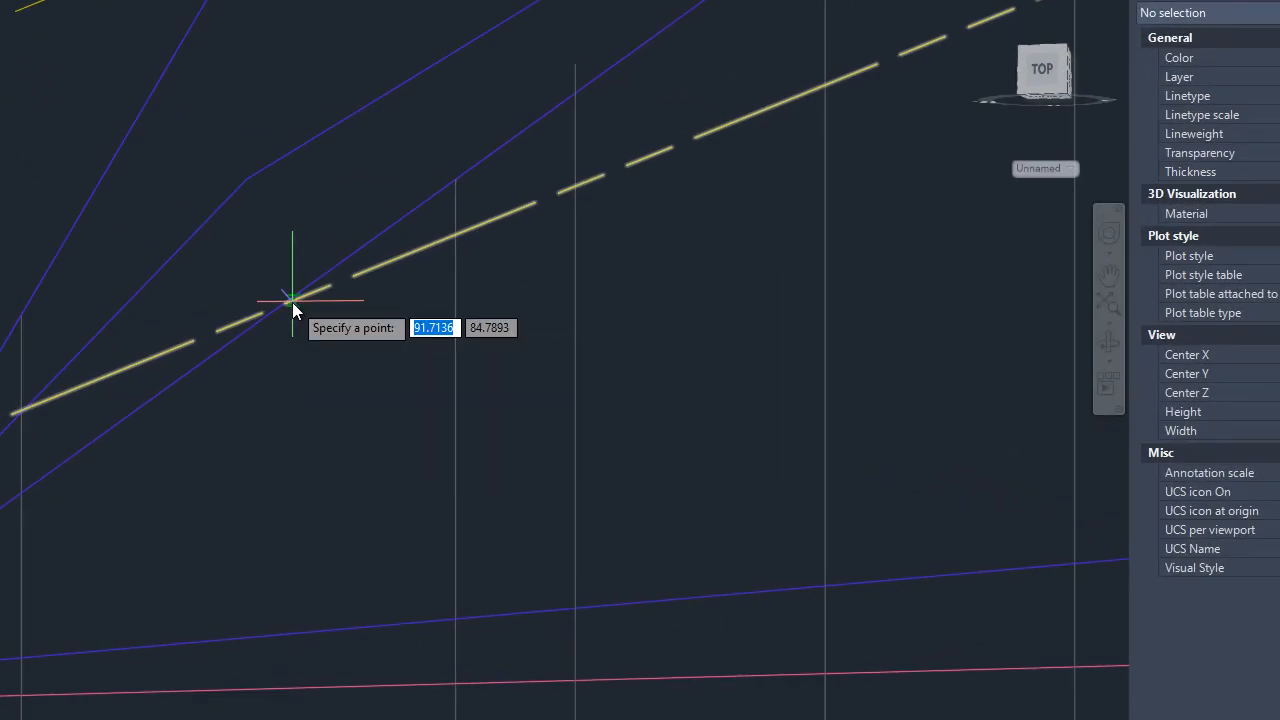
left_click(281, 306)
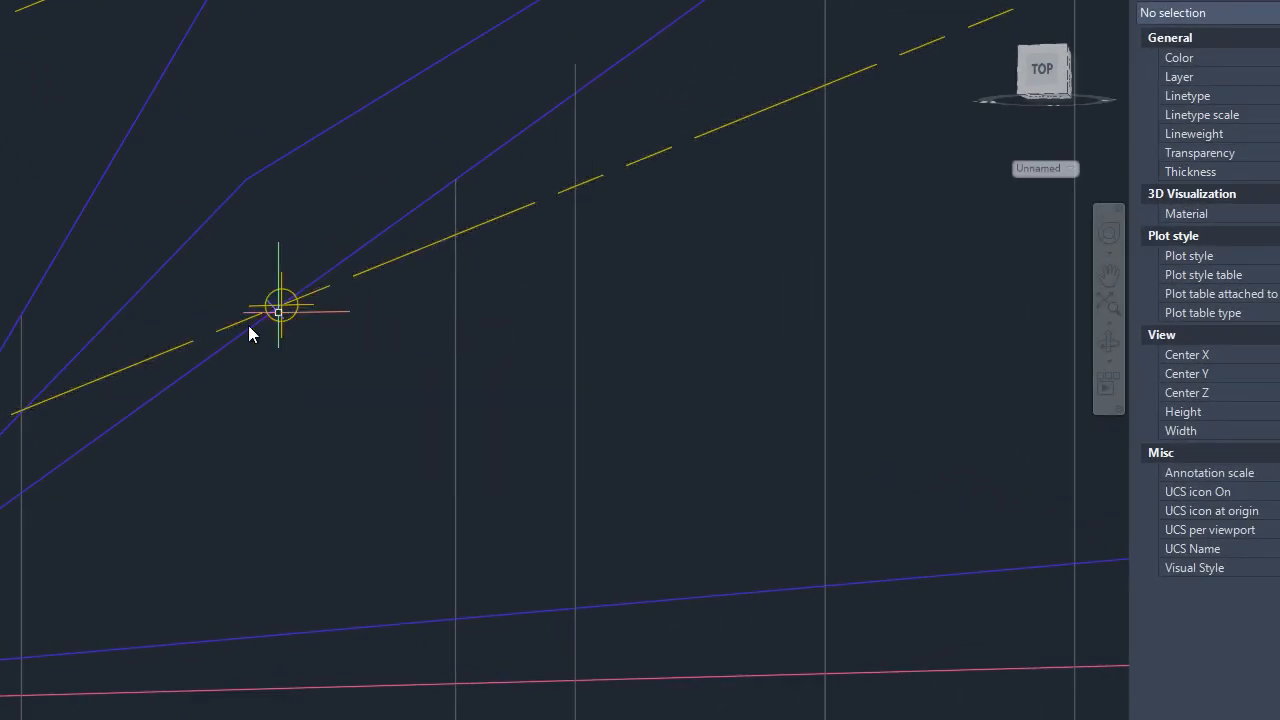
type("point")
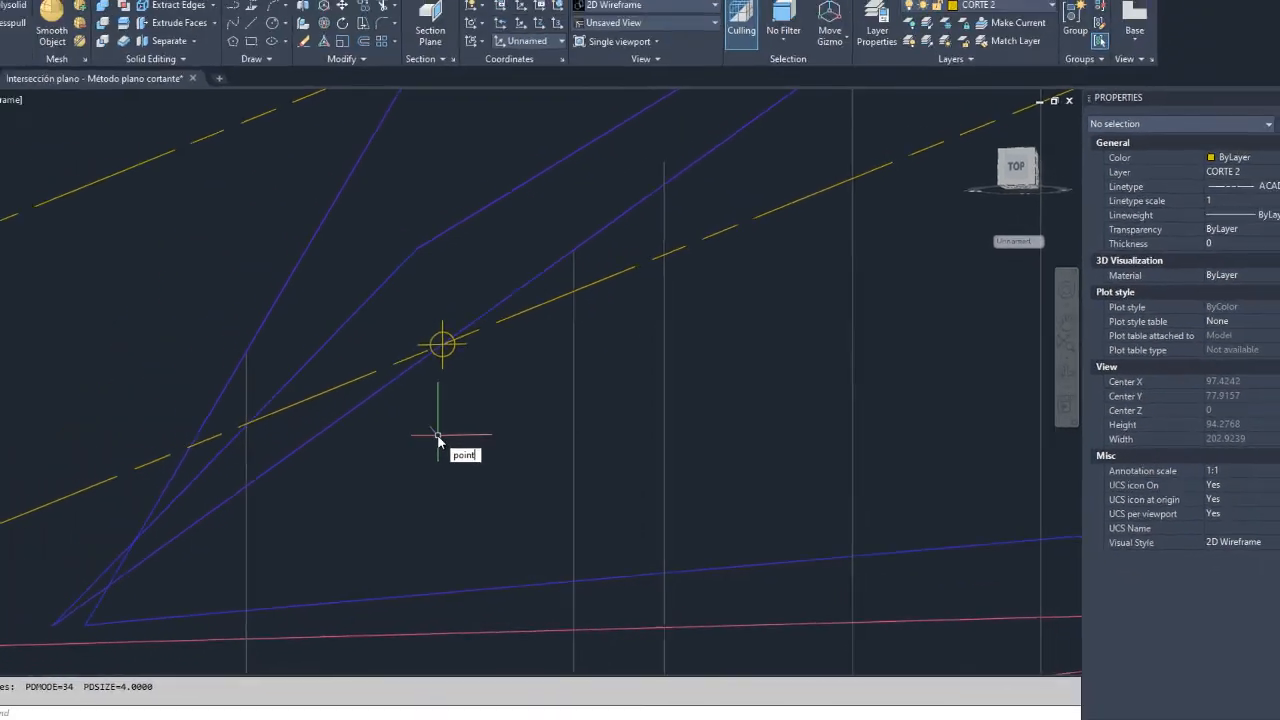
key("Return")
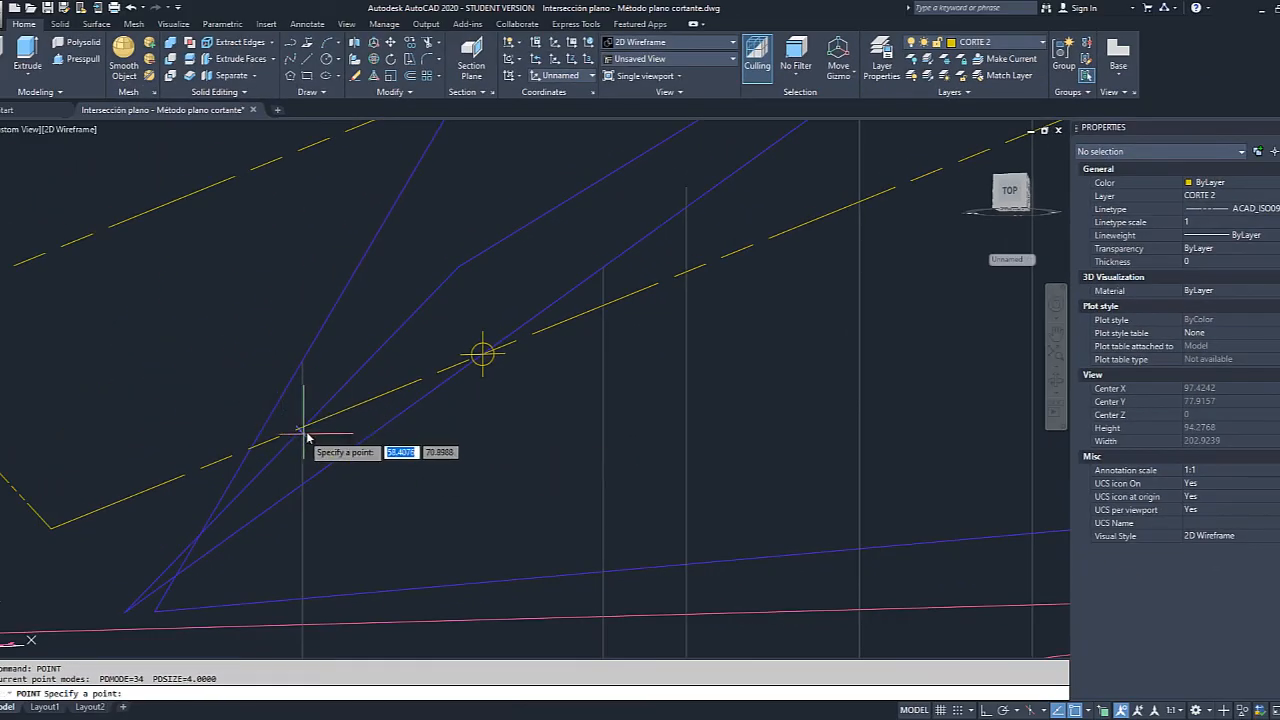
left_click(307, 435)
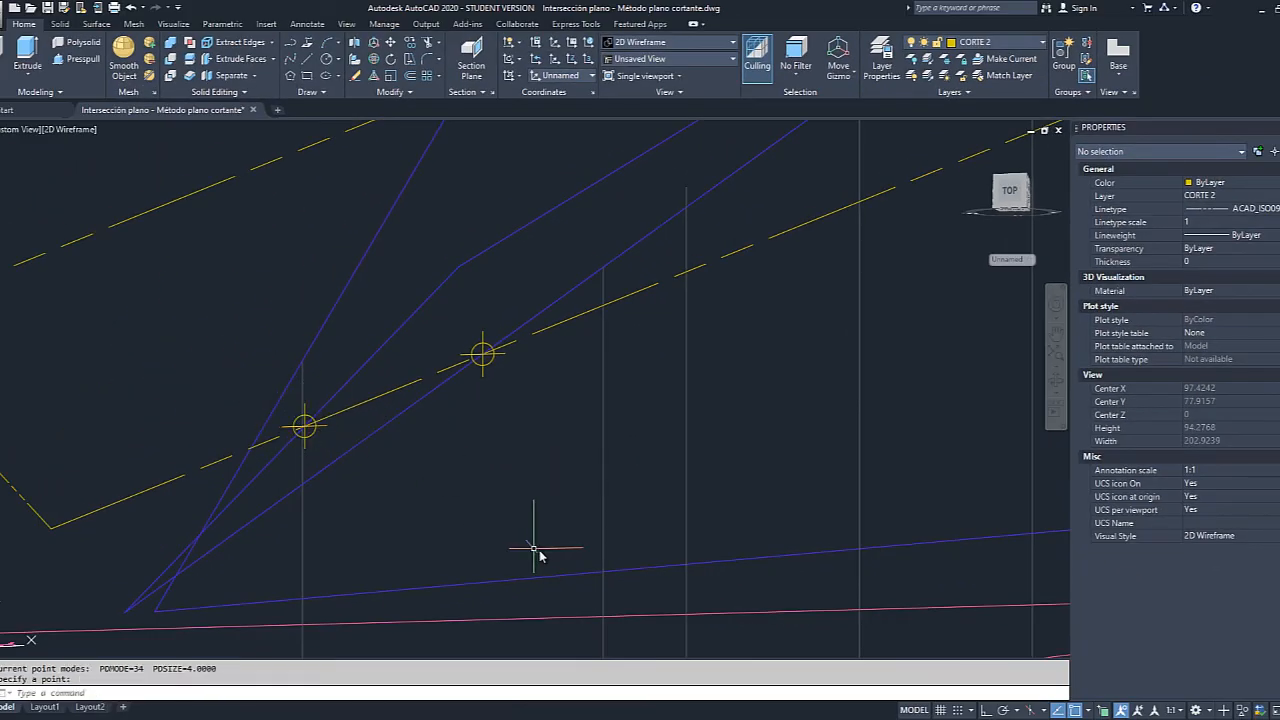
Check the point on the narrow triangle's short edge, and place another where the trace crosses the large triangle's left edge.
scroll(315, 455, "up", 7)
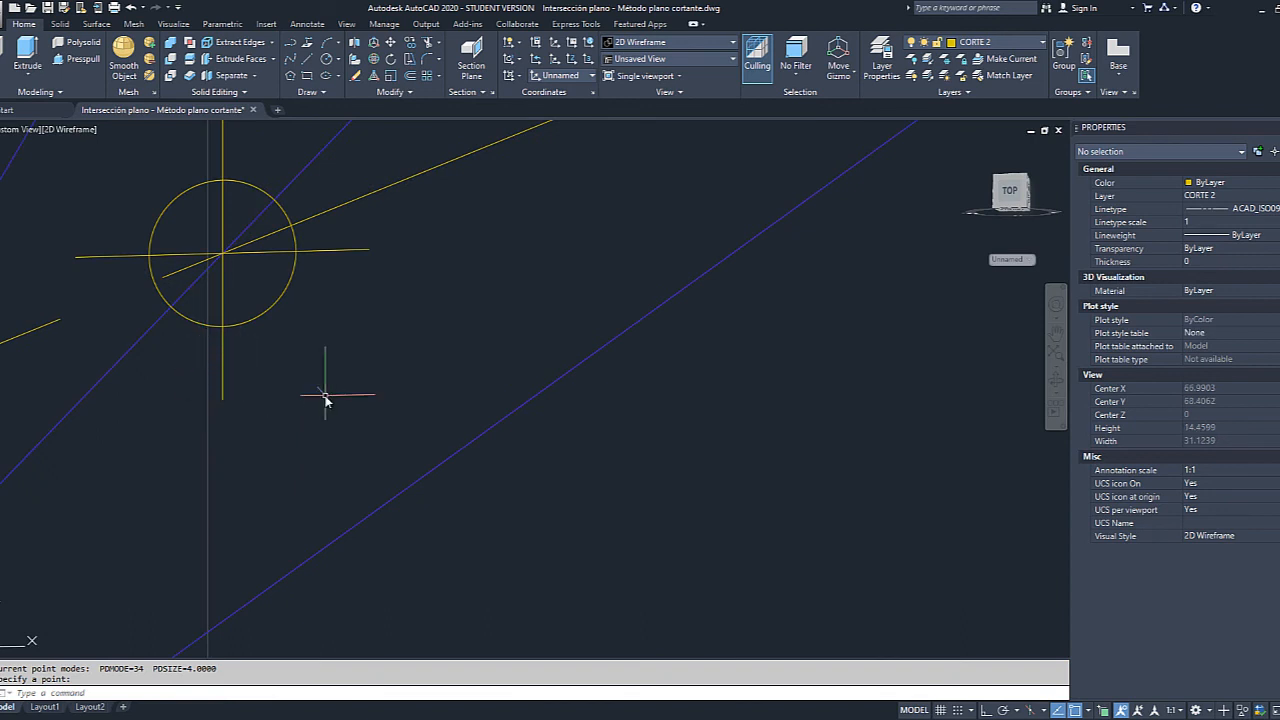
scroll(325, 396, "down", 6)
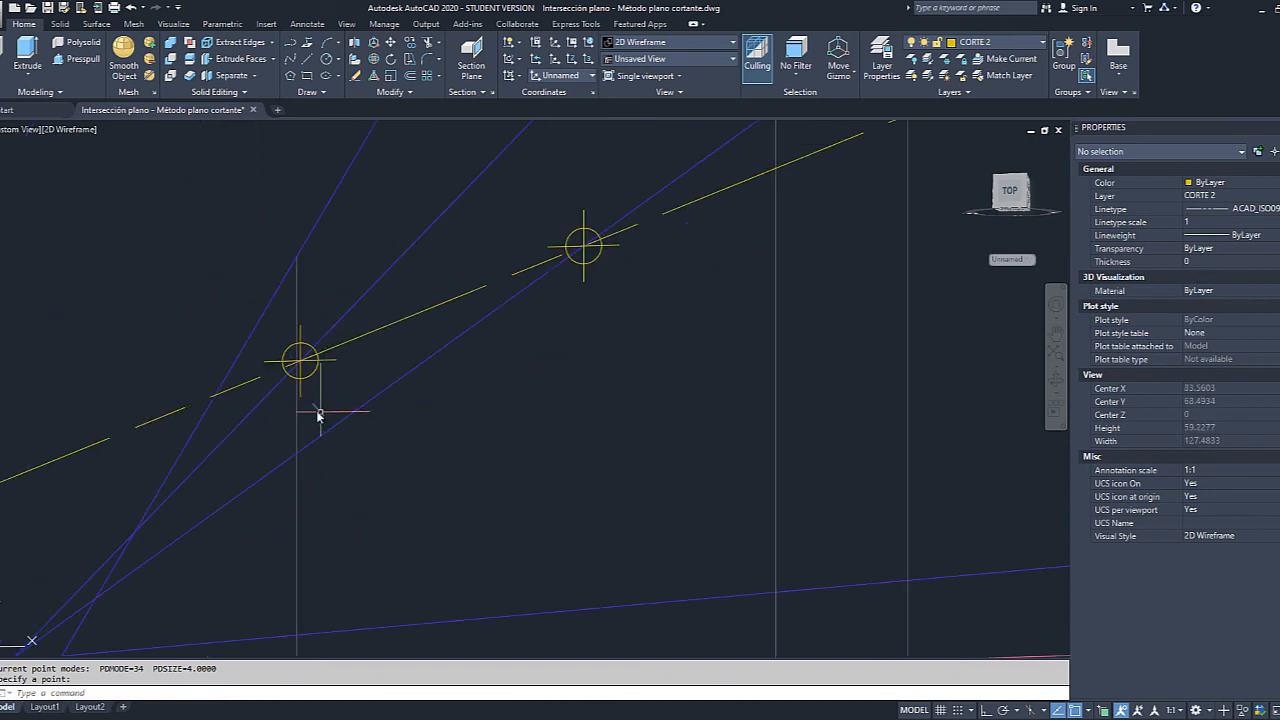
scroll(297, 398, "up", 8)
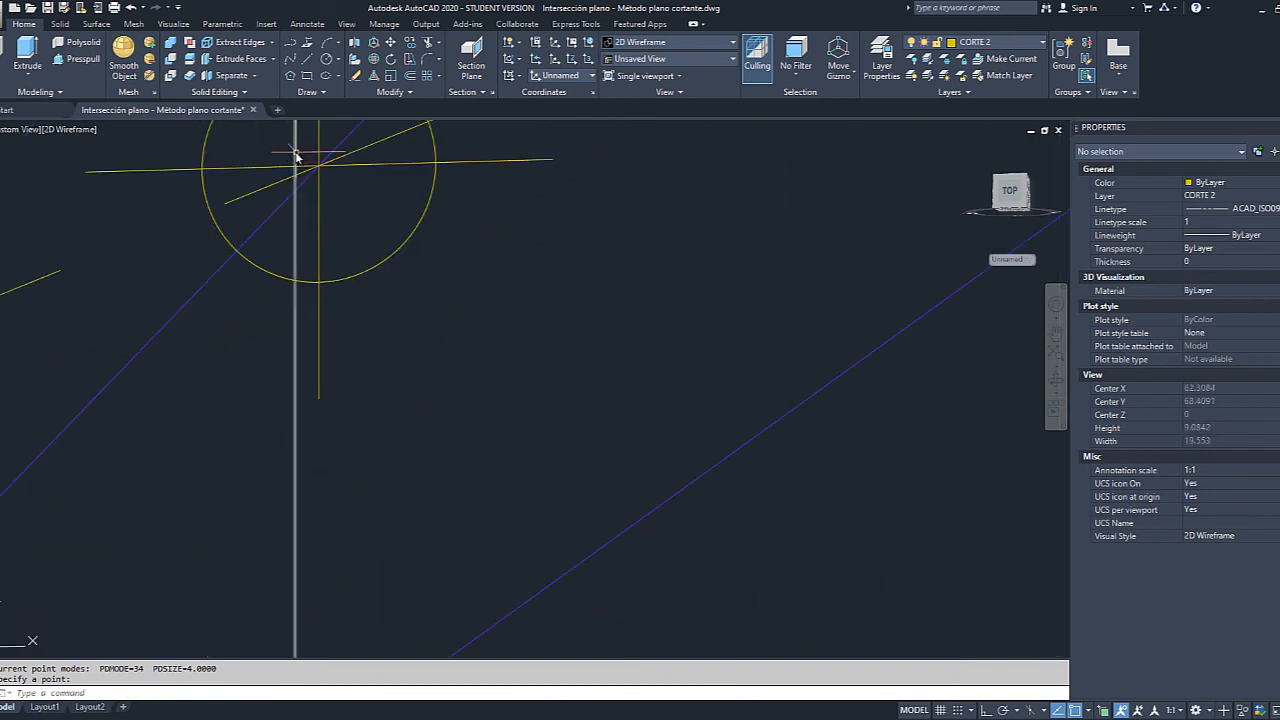
middle_click_drag(346, 198, 371, 443)
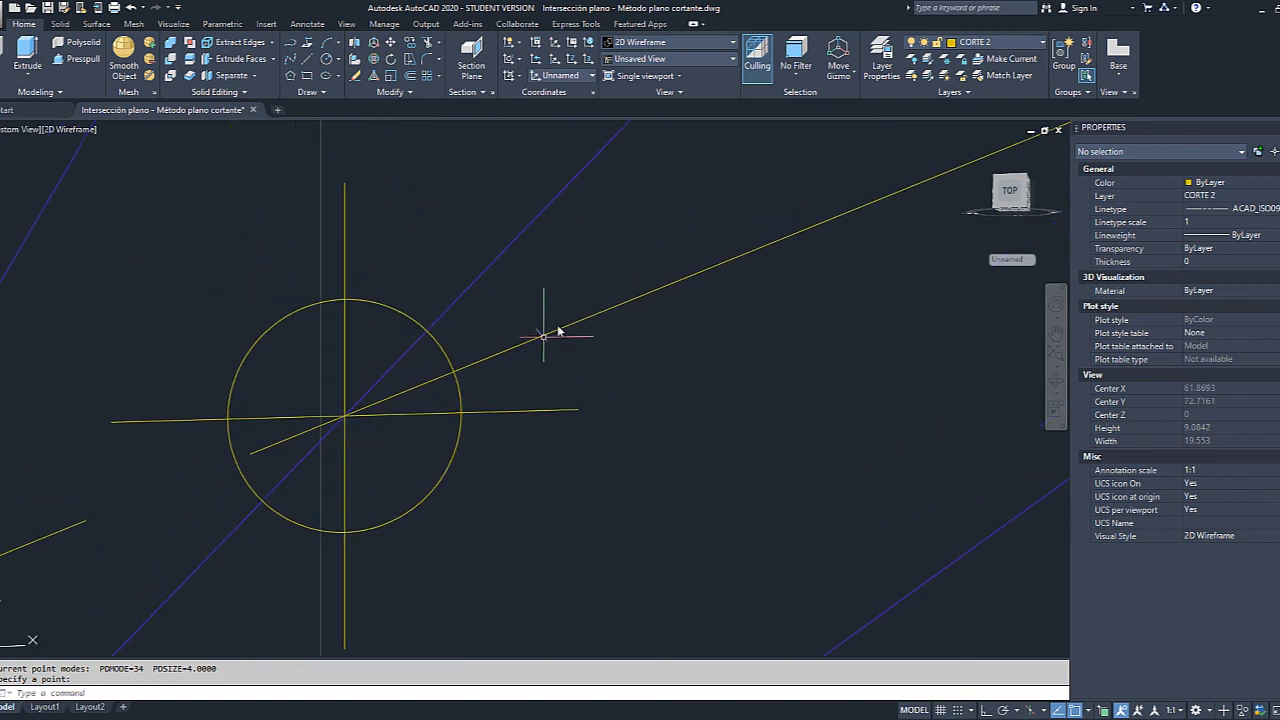
scroll(396, 384, "down", 8)
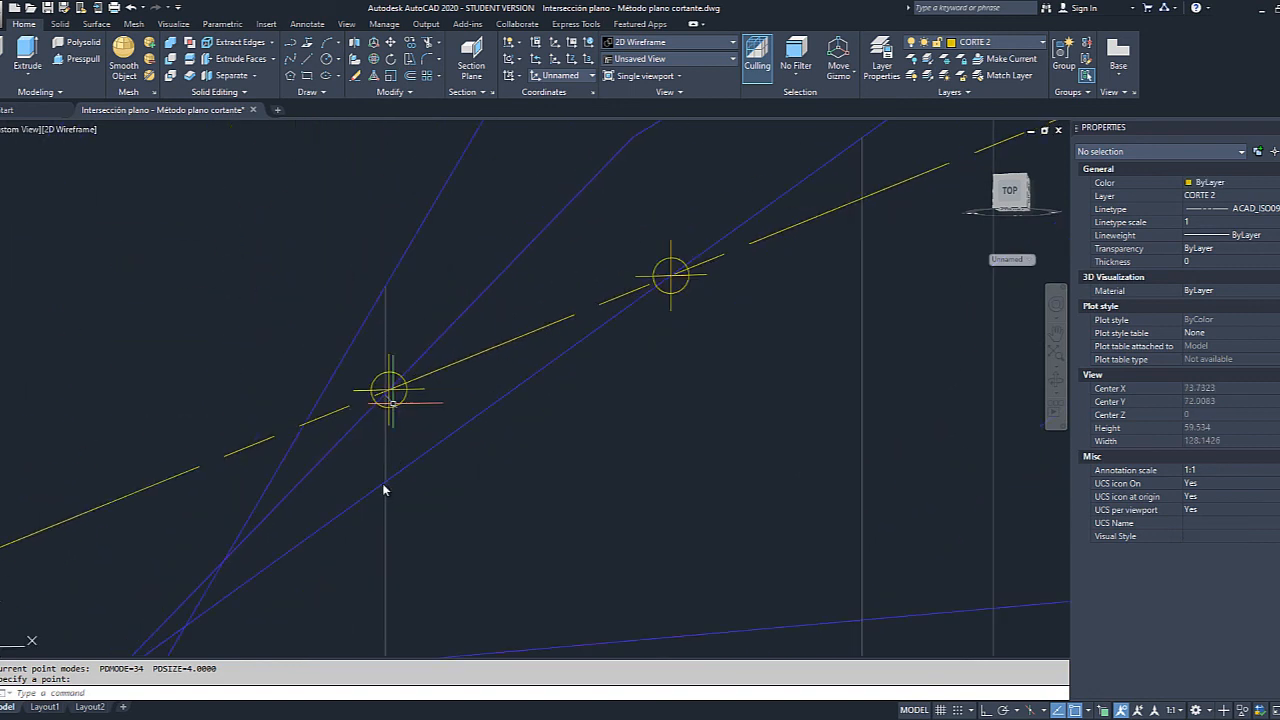
scroll(280, 488, "up", 2)
scroll(296, 470, "down", 4)
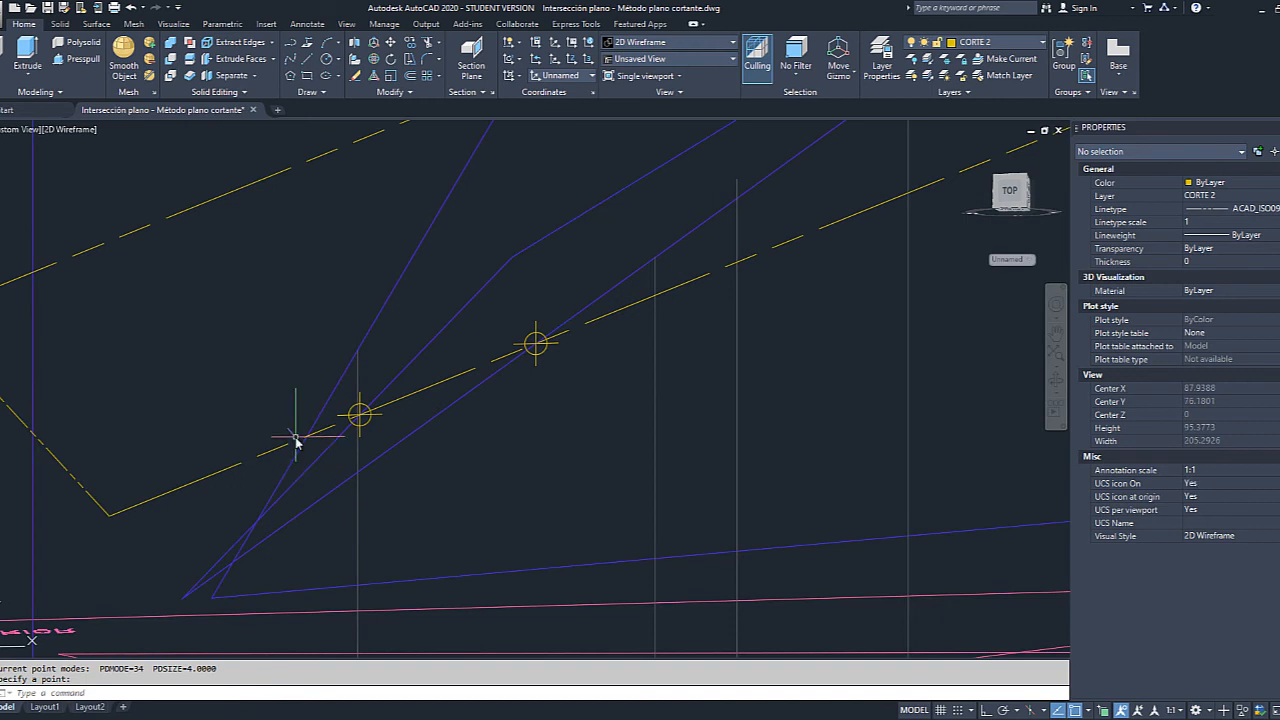
scroll(300, 445, "up", 4)
type("pe")
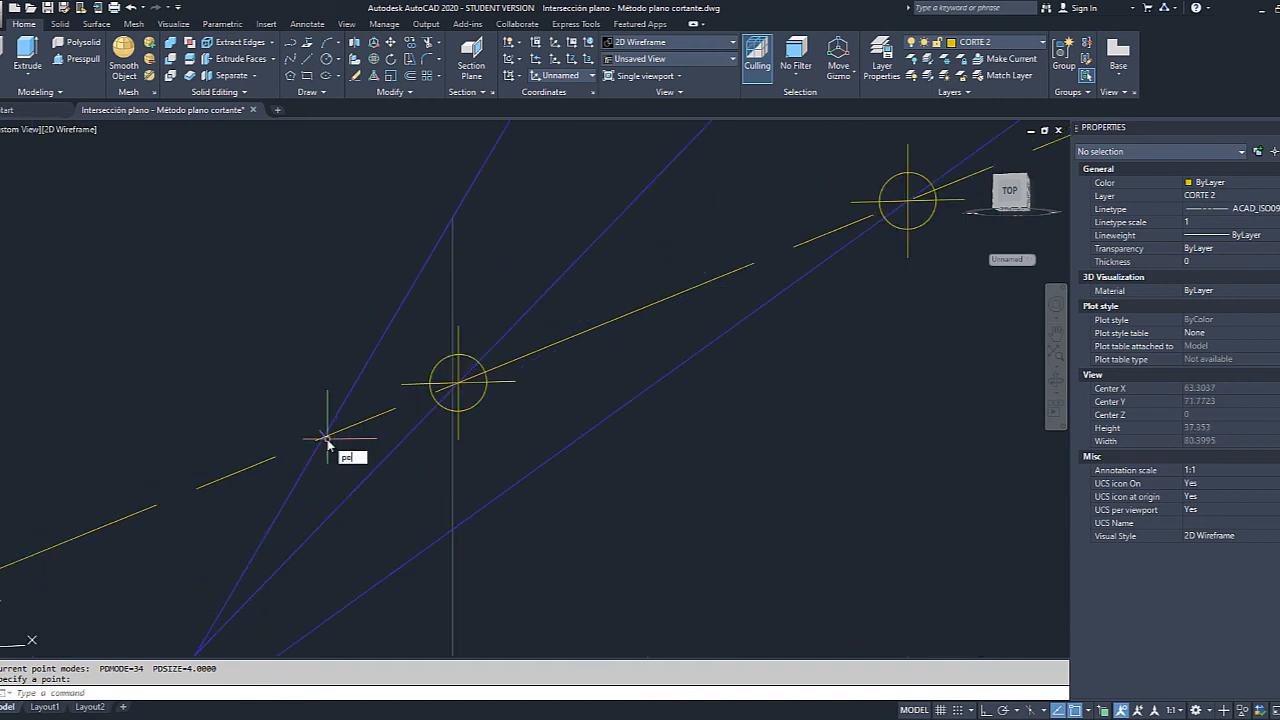
key("Return")
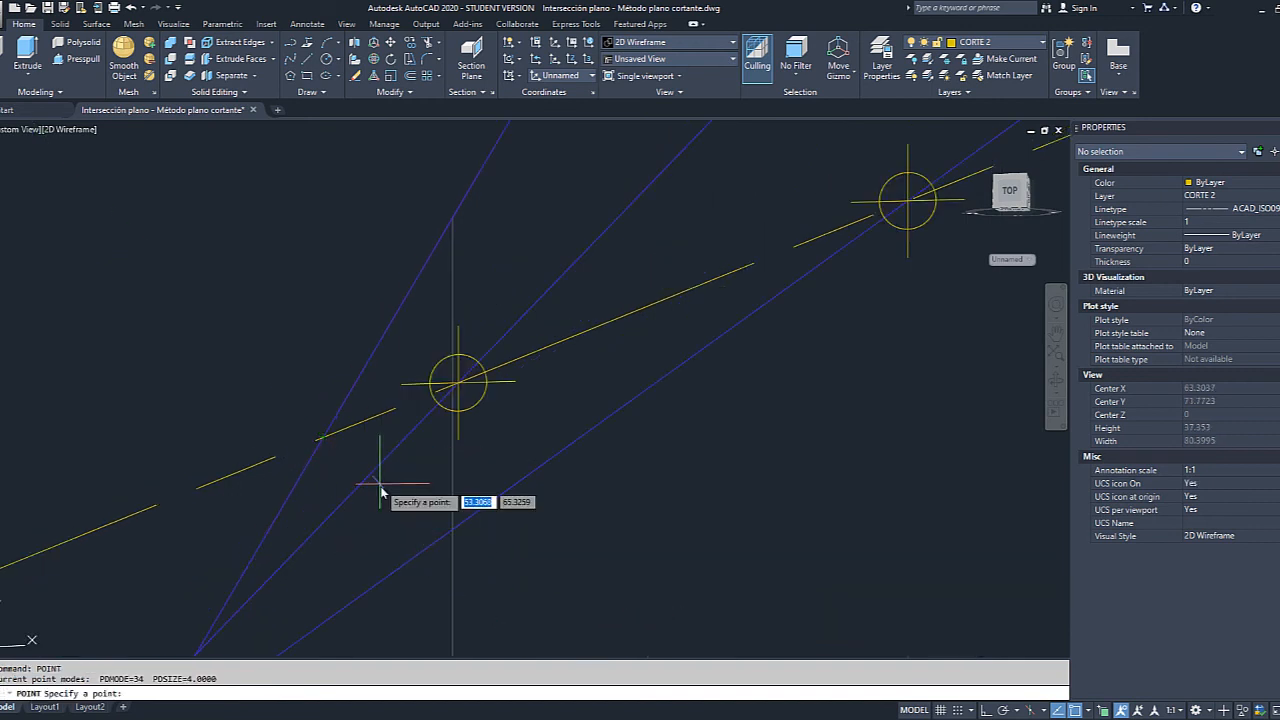
left_click(321, 441)
Turn the CORTE 1 layer back on and examine both cutting planes with the marked crossing points in 3D.
left_click(1055, 376)
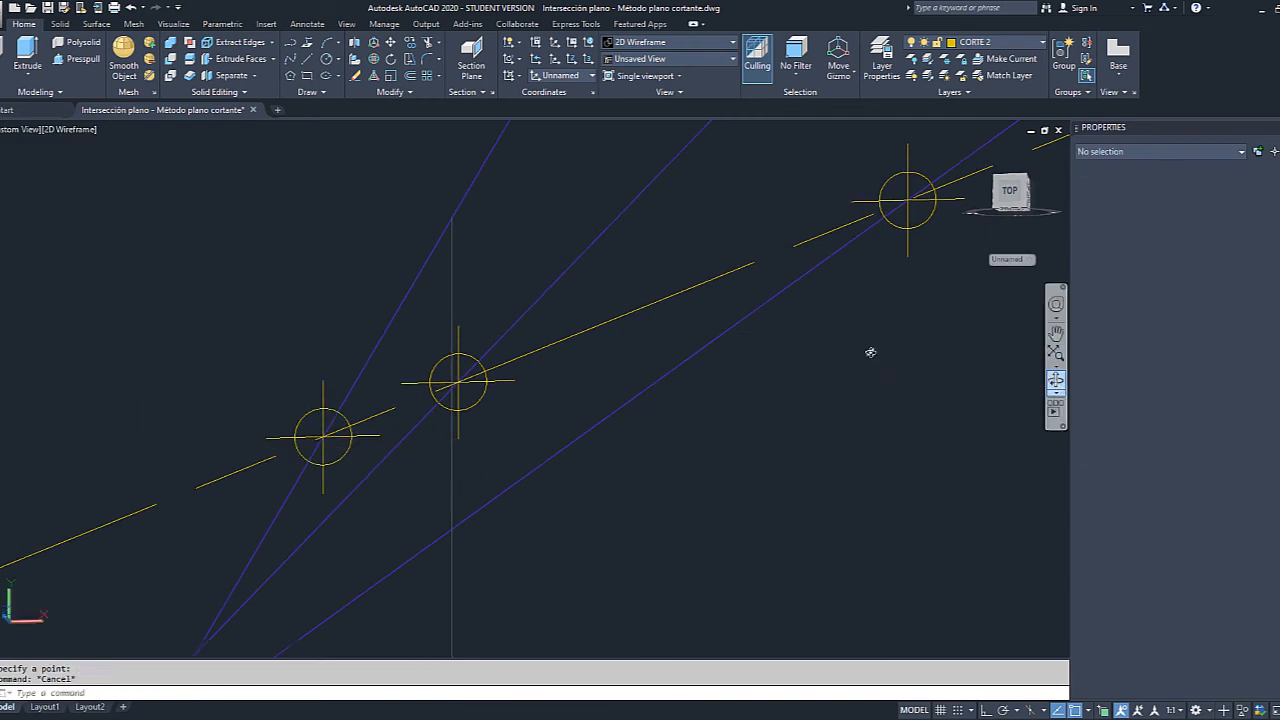
left_click_drag(962, 380, 764, 370)
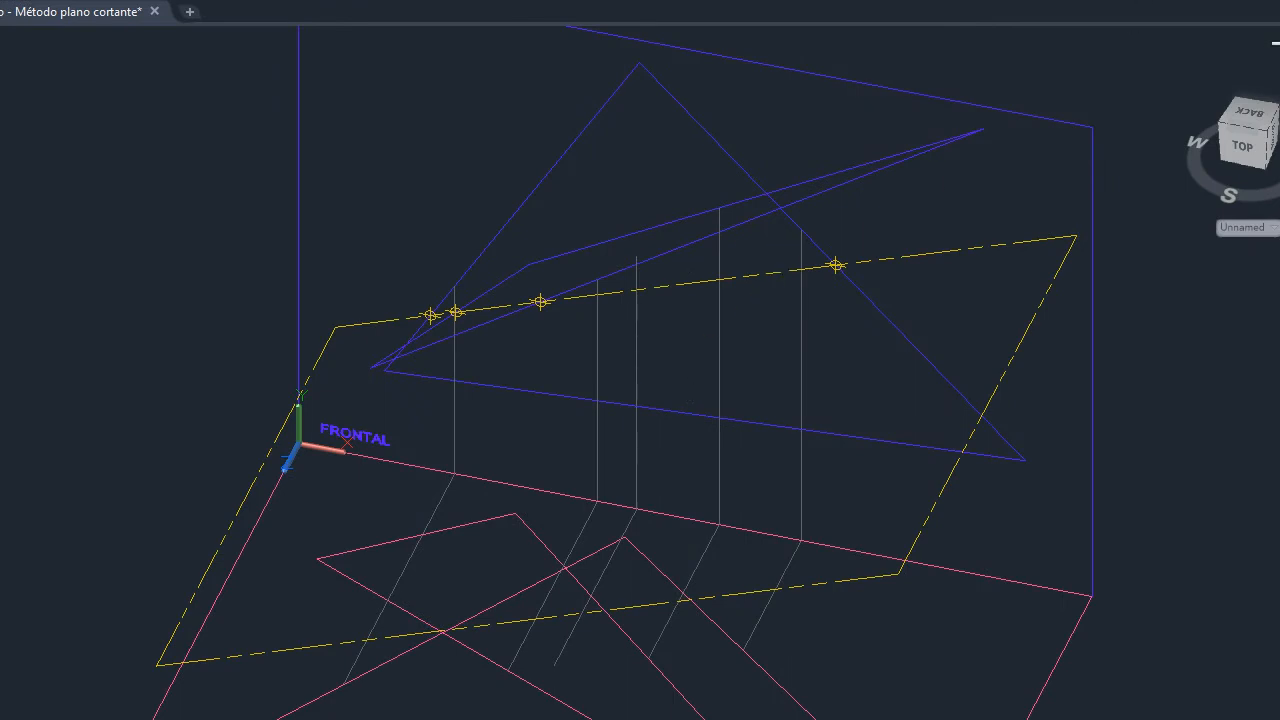
left_click(1190, 2)
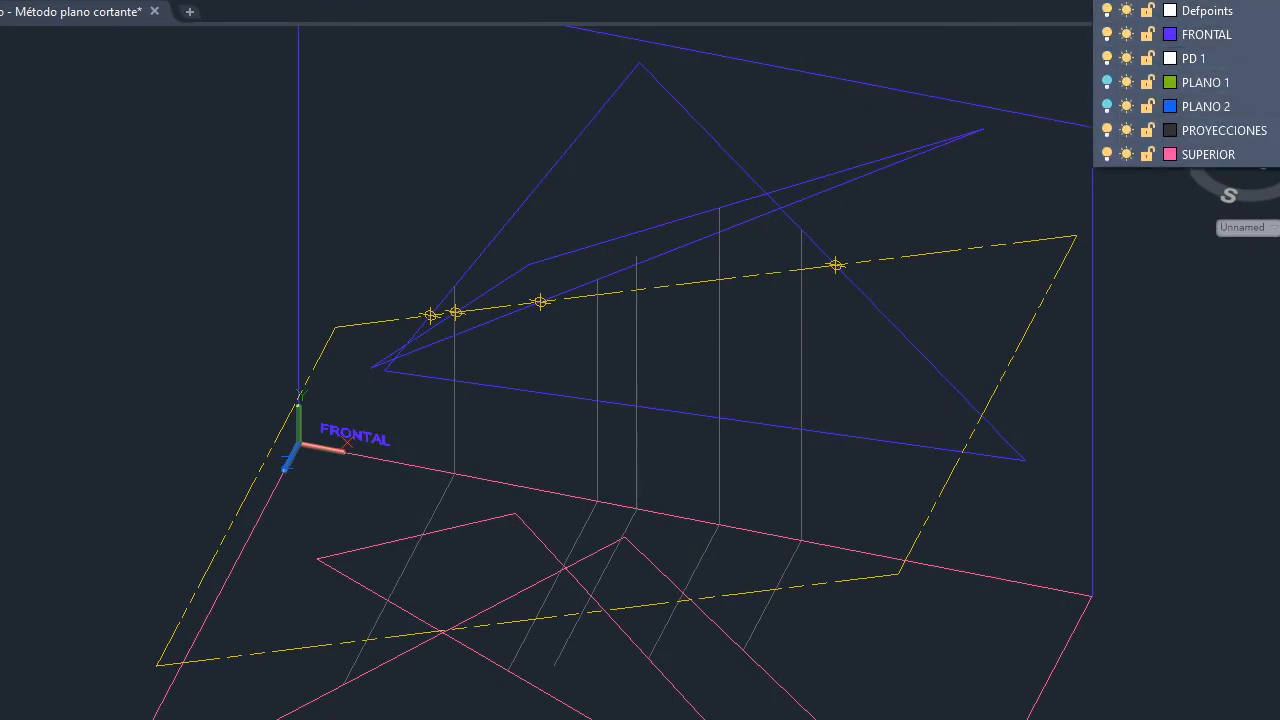
left_click(823, 486)
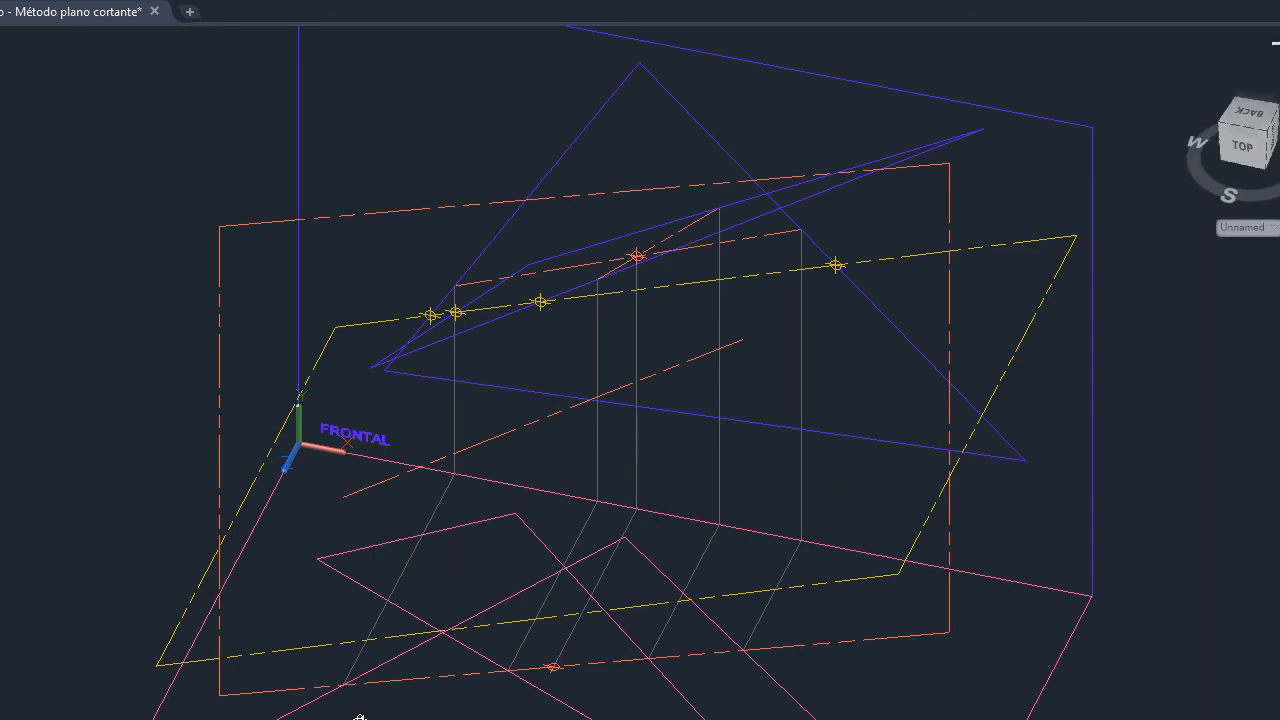
scroll(346, 714, "up", 1)
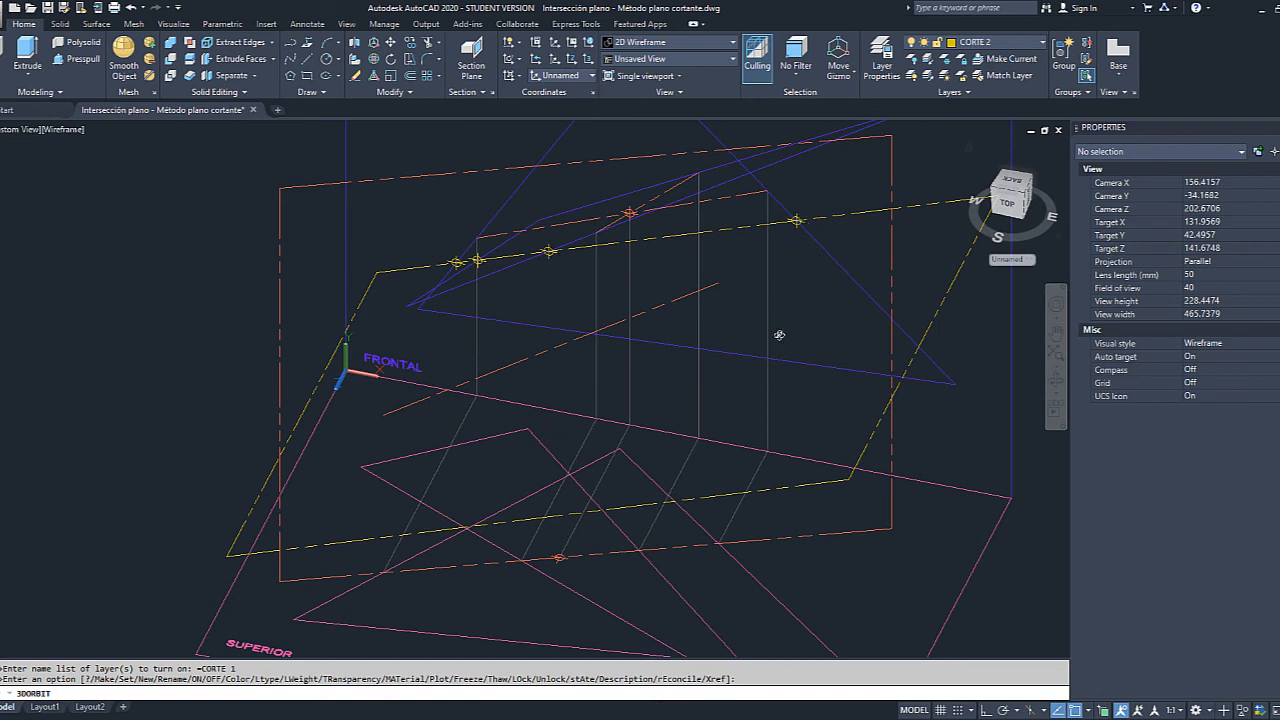
middle_click_drag(574, 593, 541, 511)
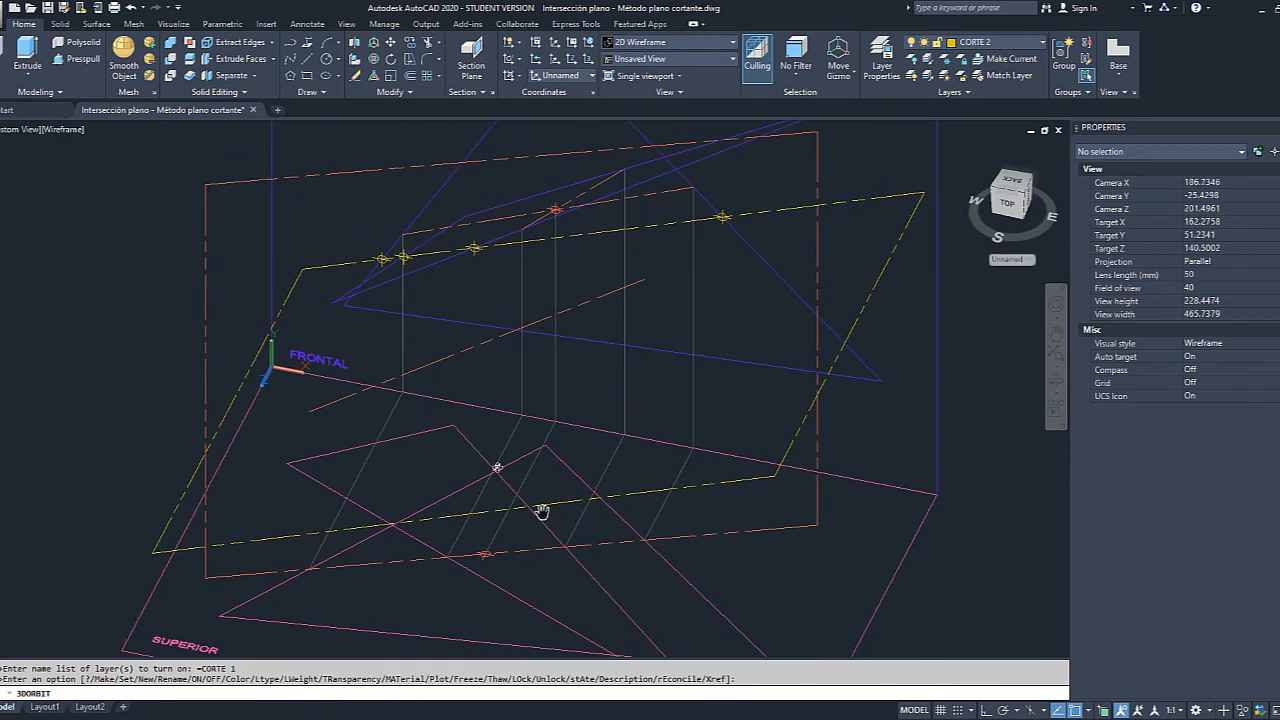
middle_click_drag(541, 511, 620, 486)
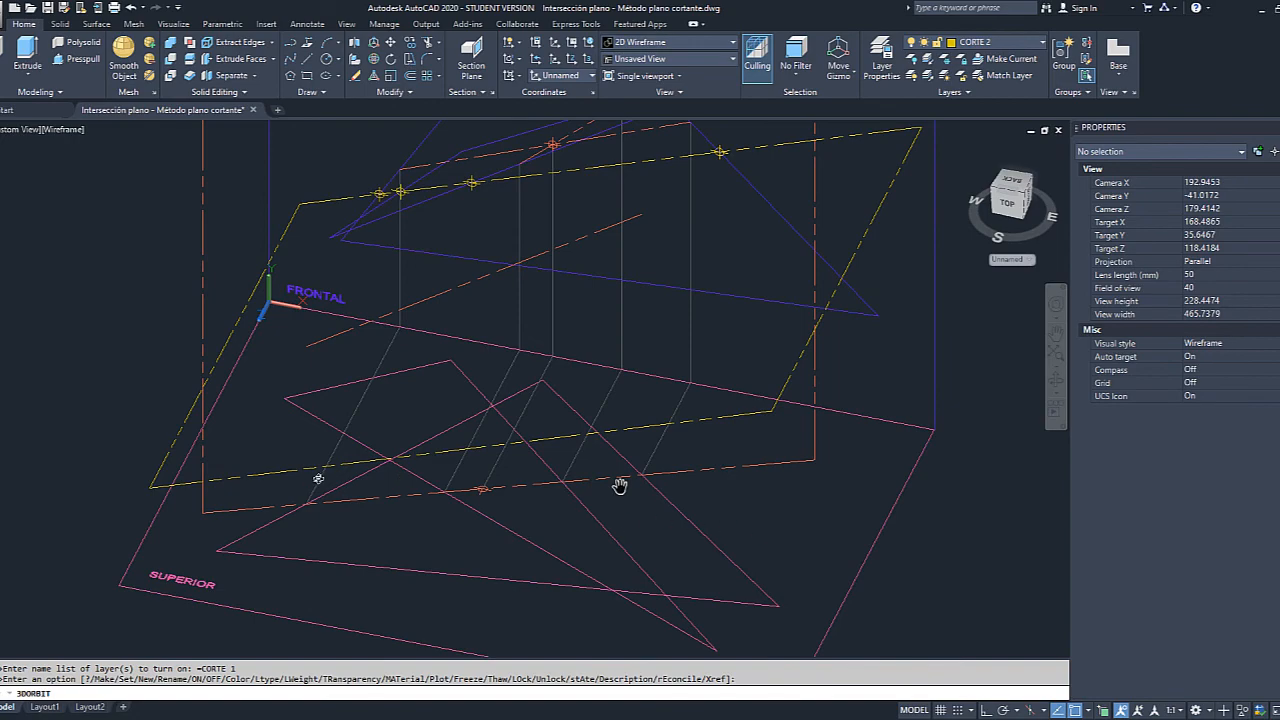
scroll(514, 215, "down", 1)
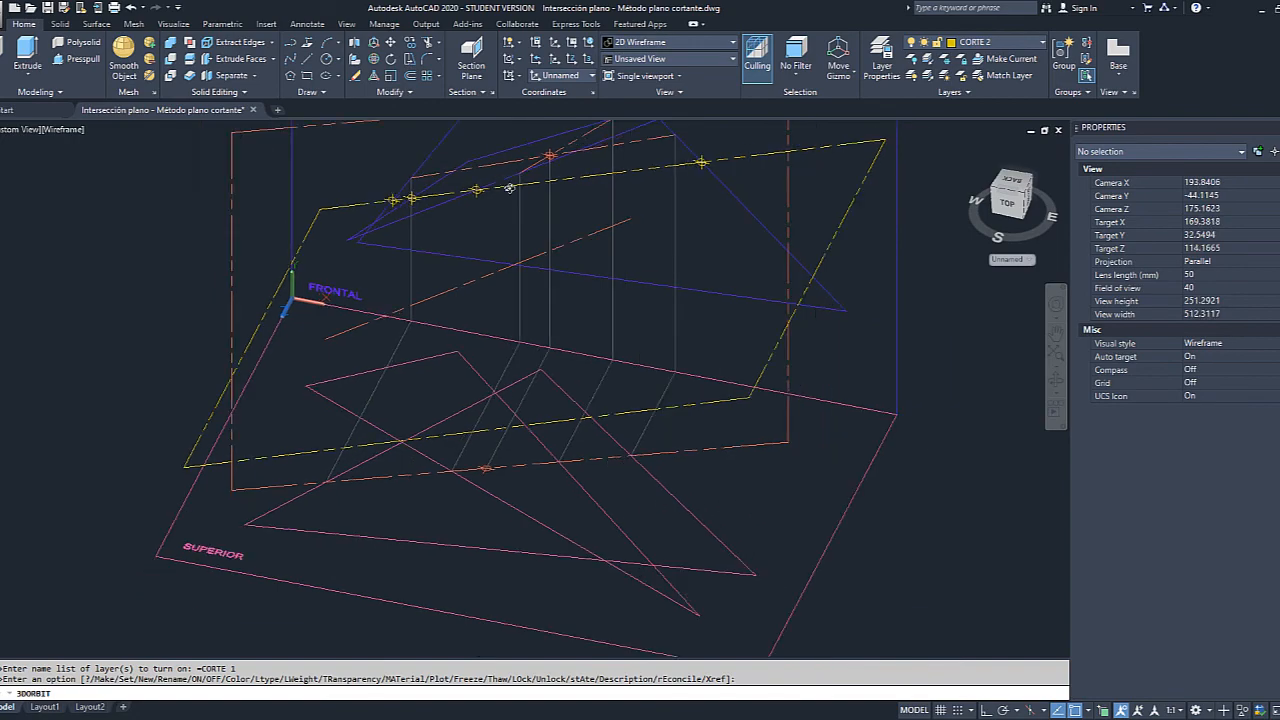
middle_click_drag(543, 290, 511, 457)
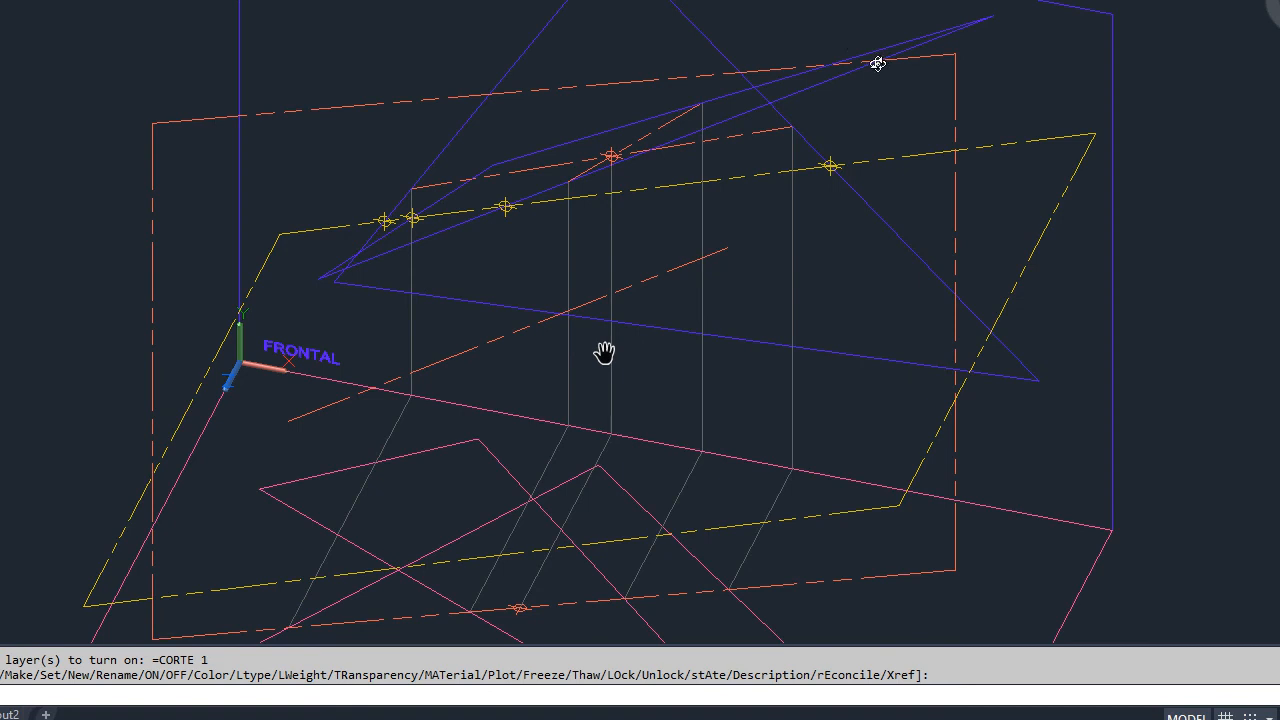
middle_click_drag(604, 352, 717, 149)
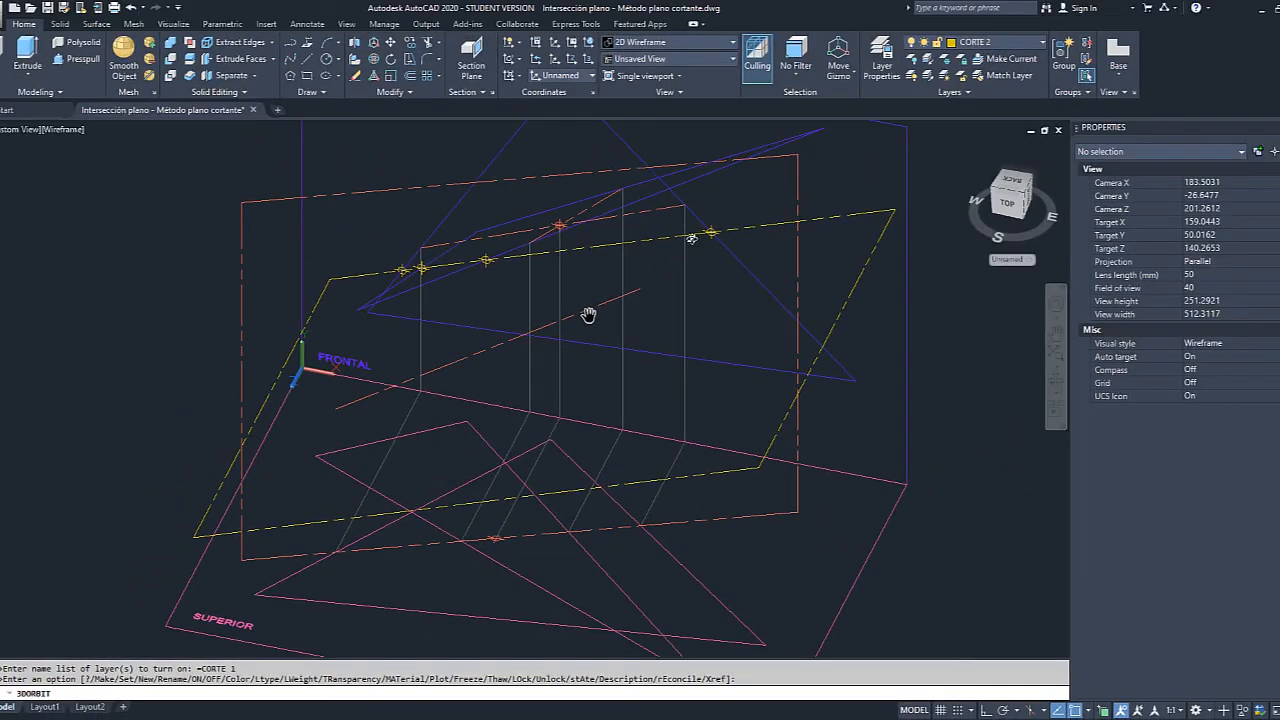
Erase the four points where the CORTE 2 trace crosses the triangles' edges in the frontal projection.
scroll(751, 188, "up", 3)
middle_click_drag(777, 227, 808, 313)
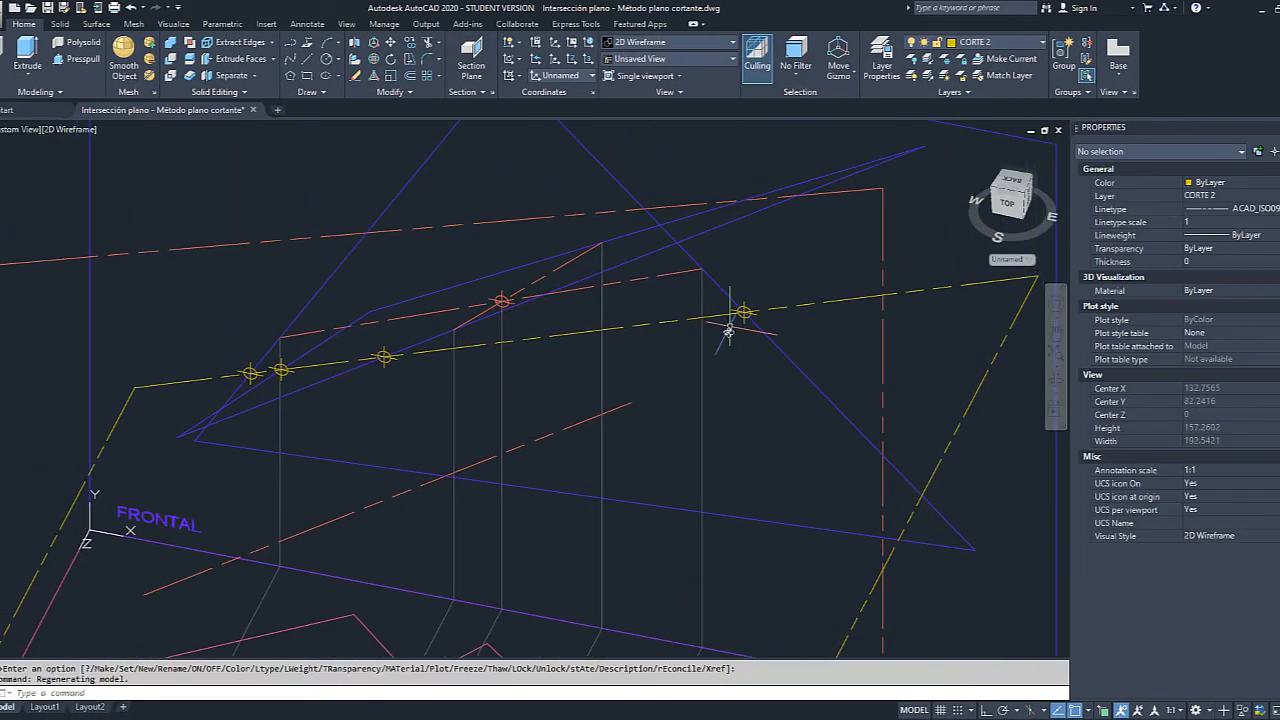
left_click(743, 313)
key("Delete")
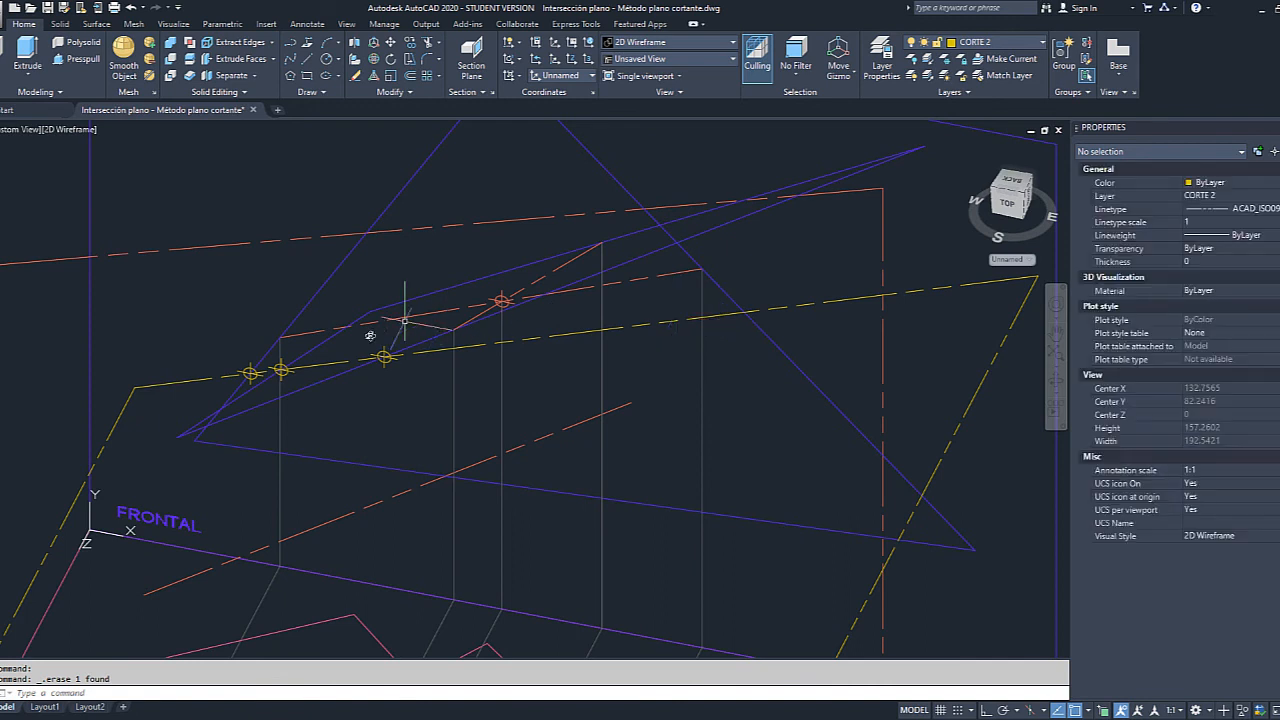
left_click(384, 357)
key("Delete")
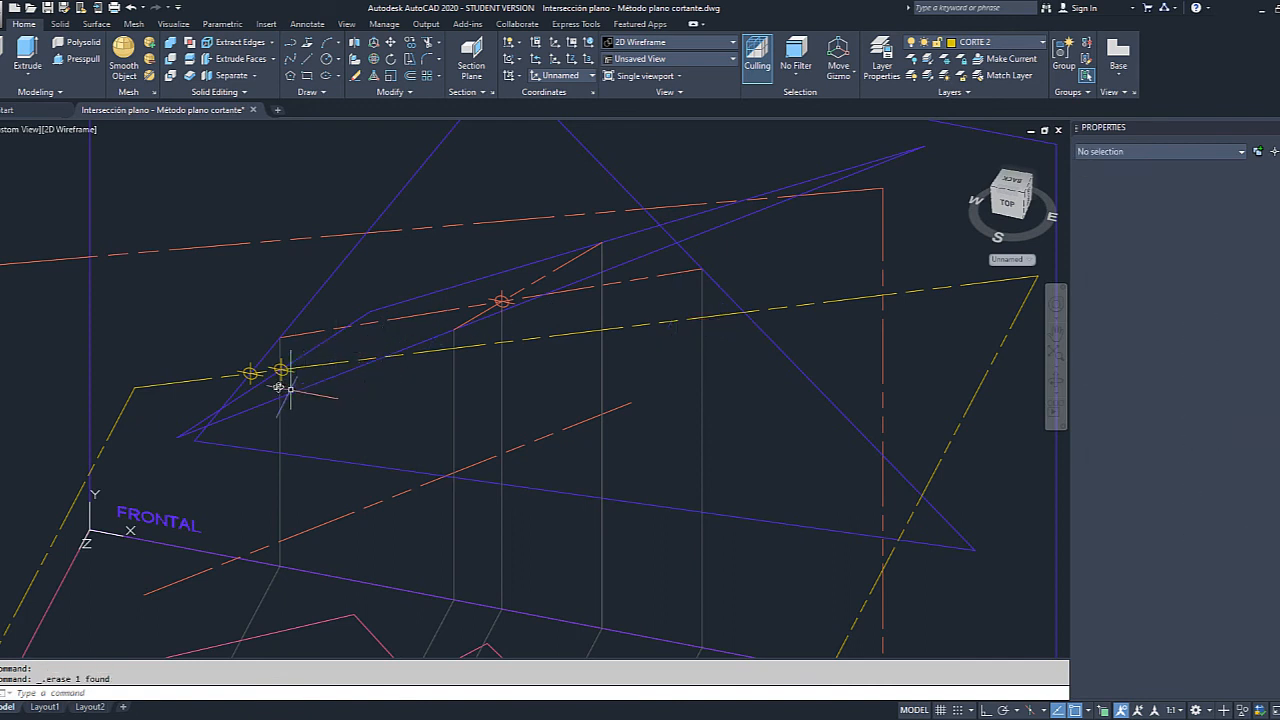
left_click(281, 371)
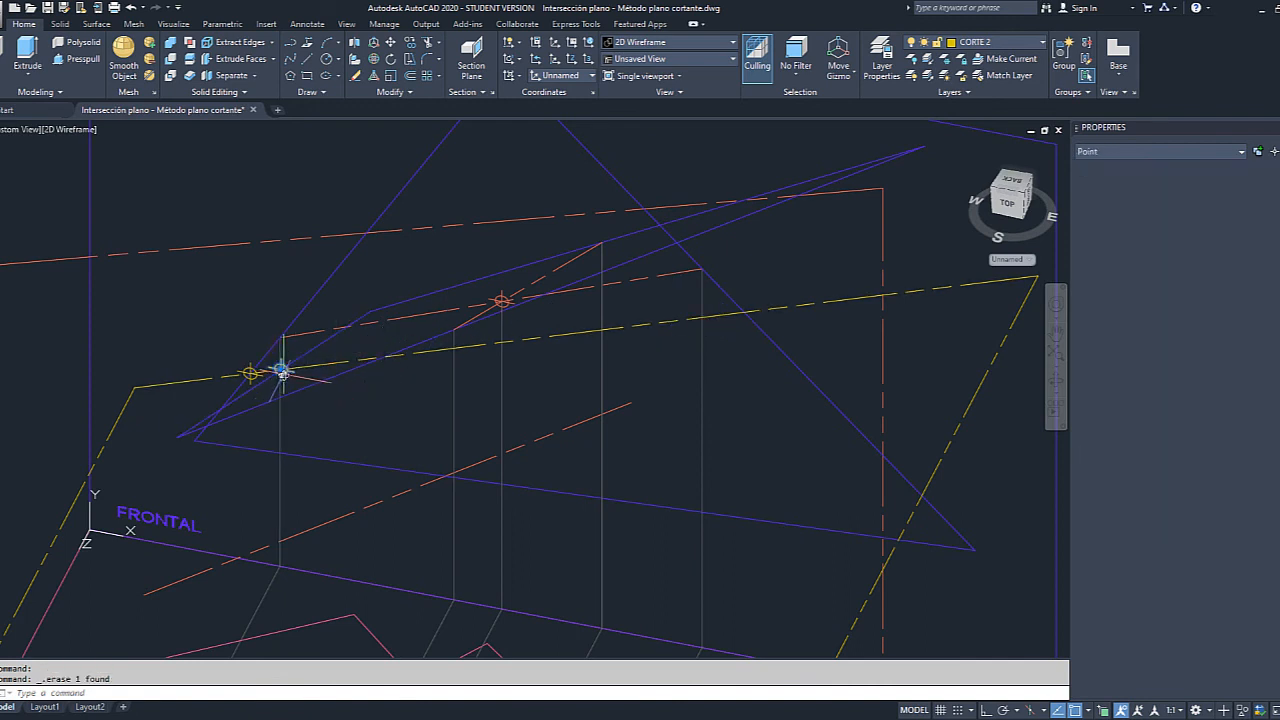
key("Delete")
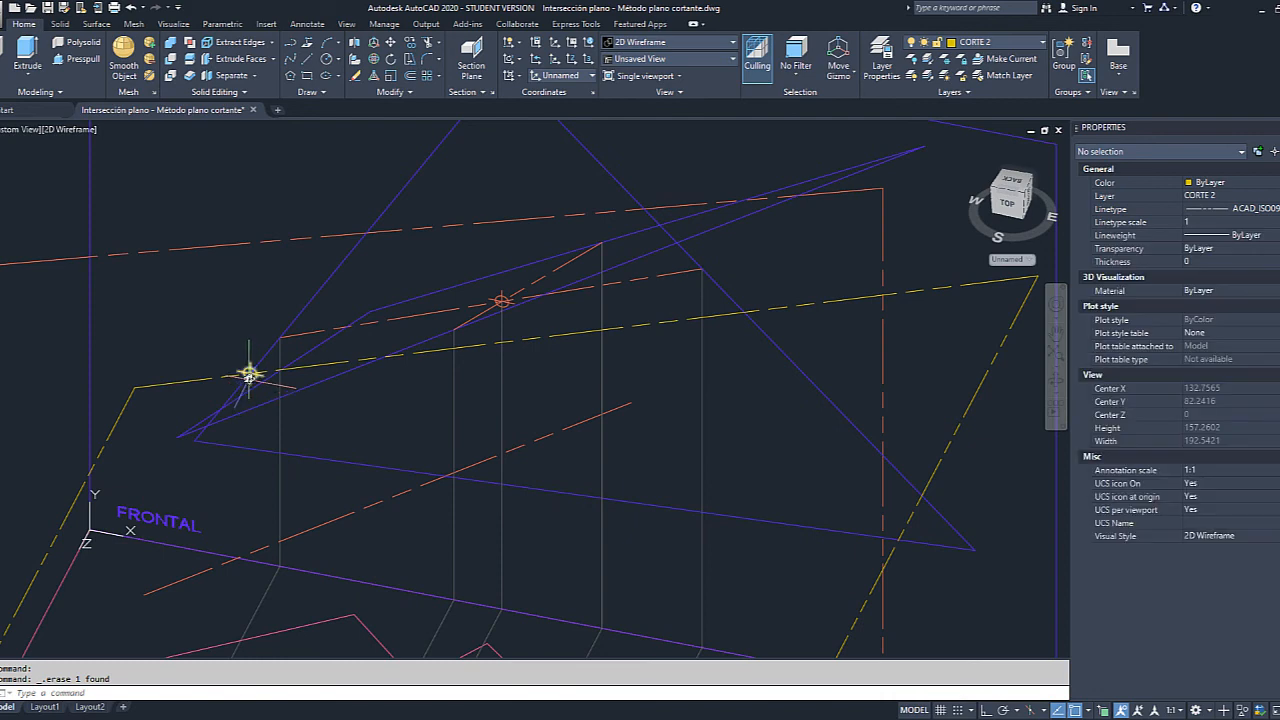
left_click(250, 375)
key("Delete")
Examine the two cutting planes, the marked CORTE 1 point and the triangles' frontal and superior projections in 3D.
scroll(653, 369, "down", 4)
mouse_move(730, 381)
middle_mouse_down()
mouse_move(642, 371)
mouse_move(617, 354)
middle_mouse_up()
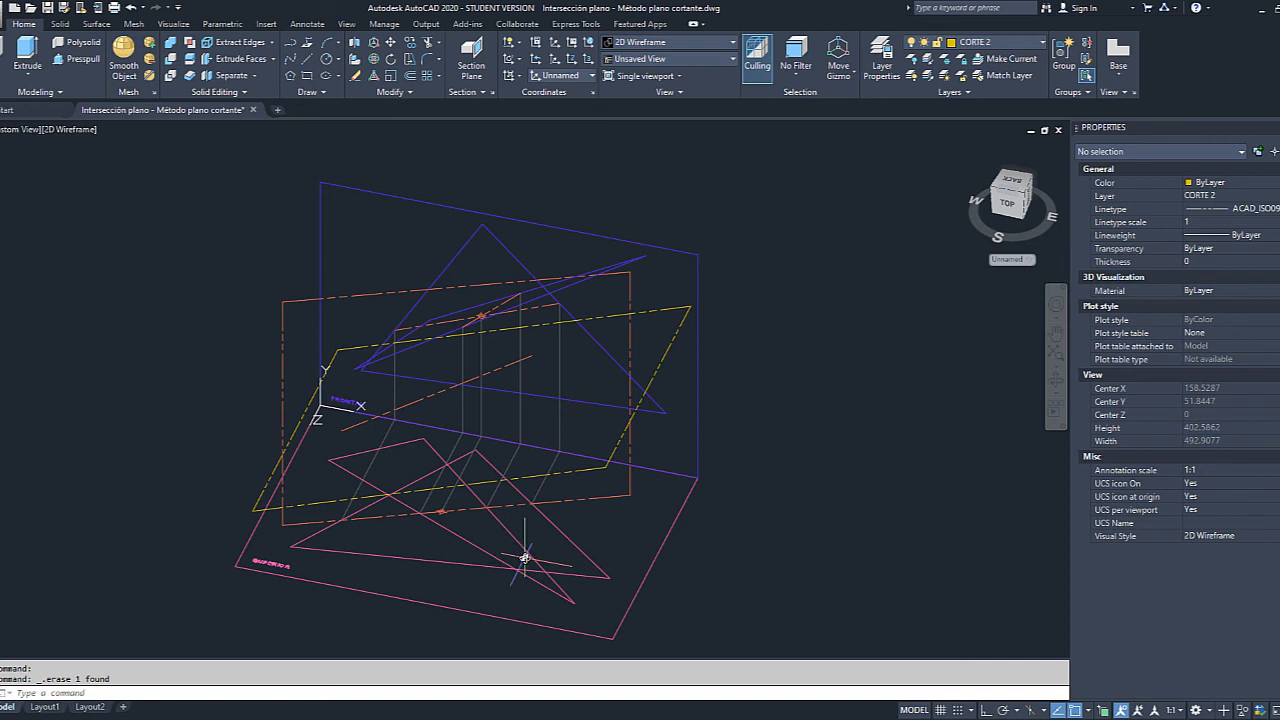
scroll(525, 559, "up", 2)
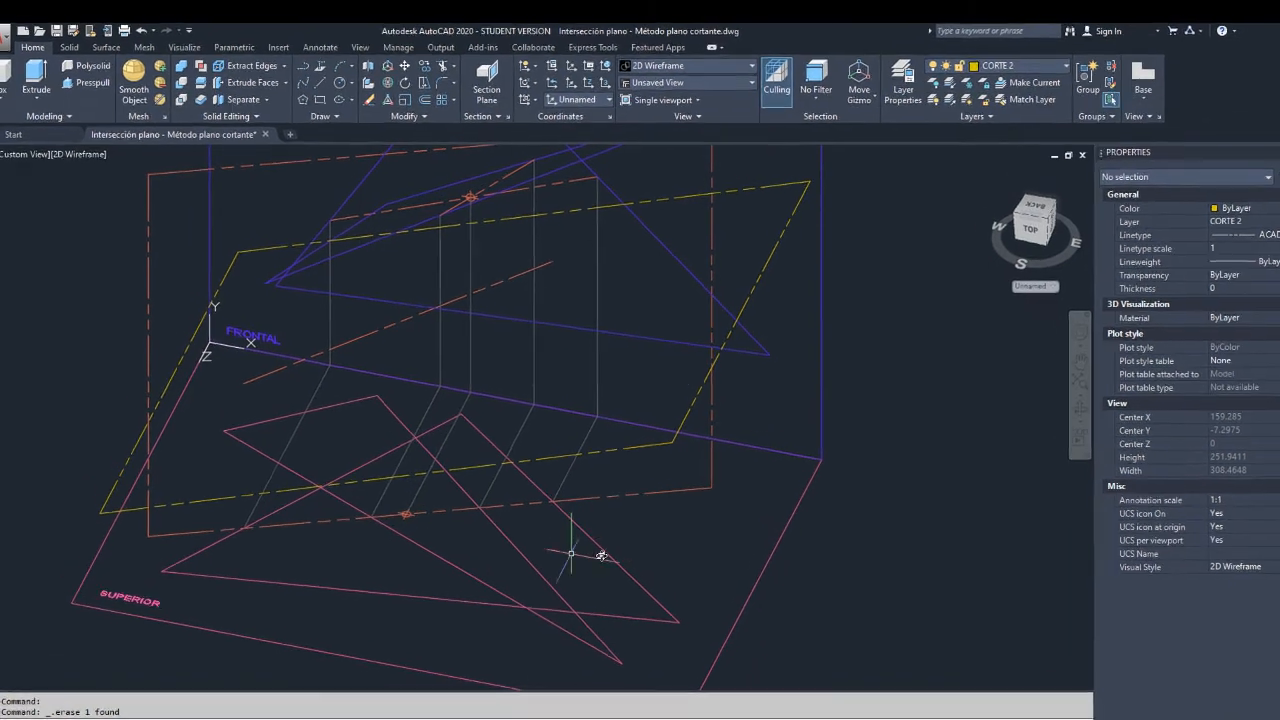
left_click(330, 100)
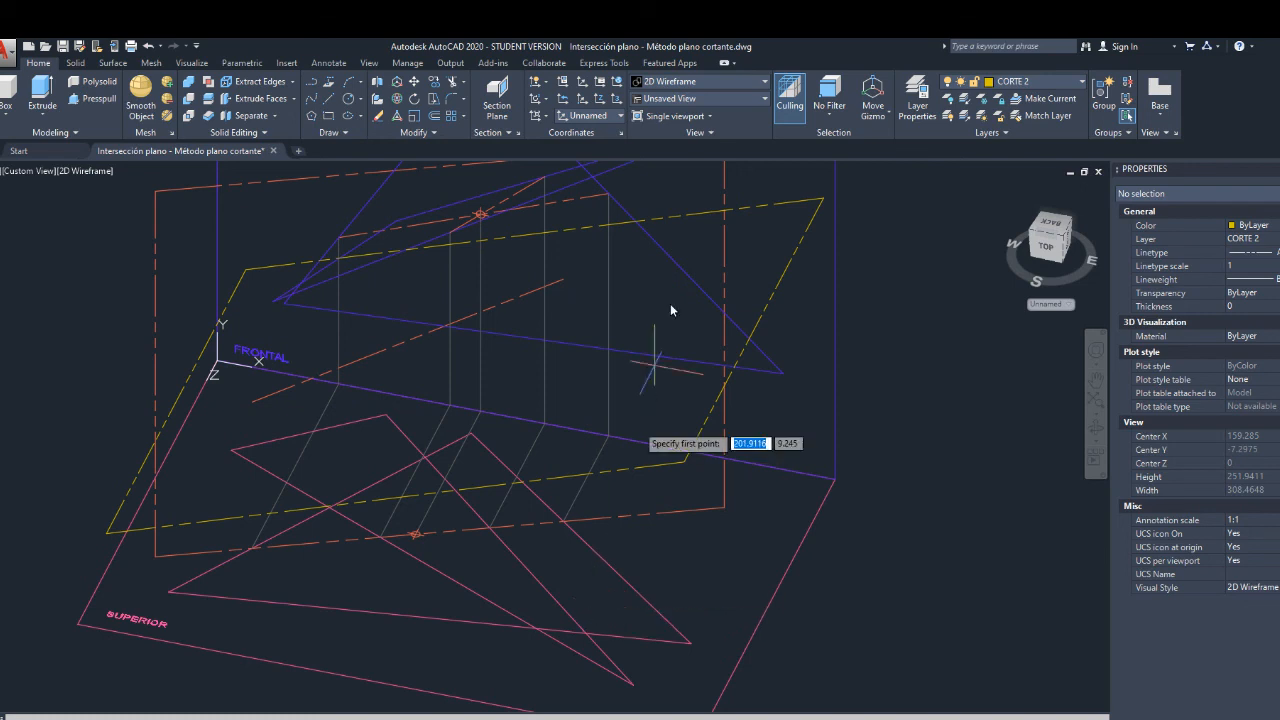
key("Escape")
middle_click_drag(671, 299, 656, 392)
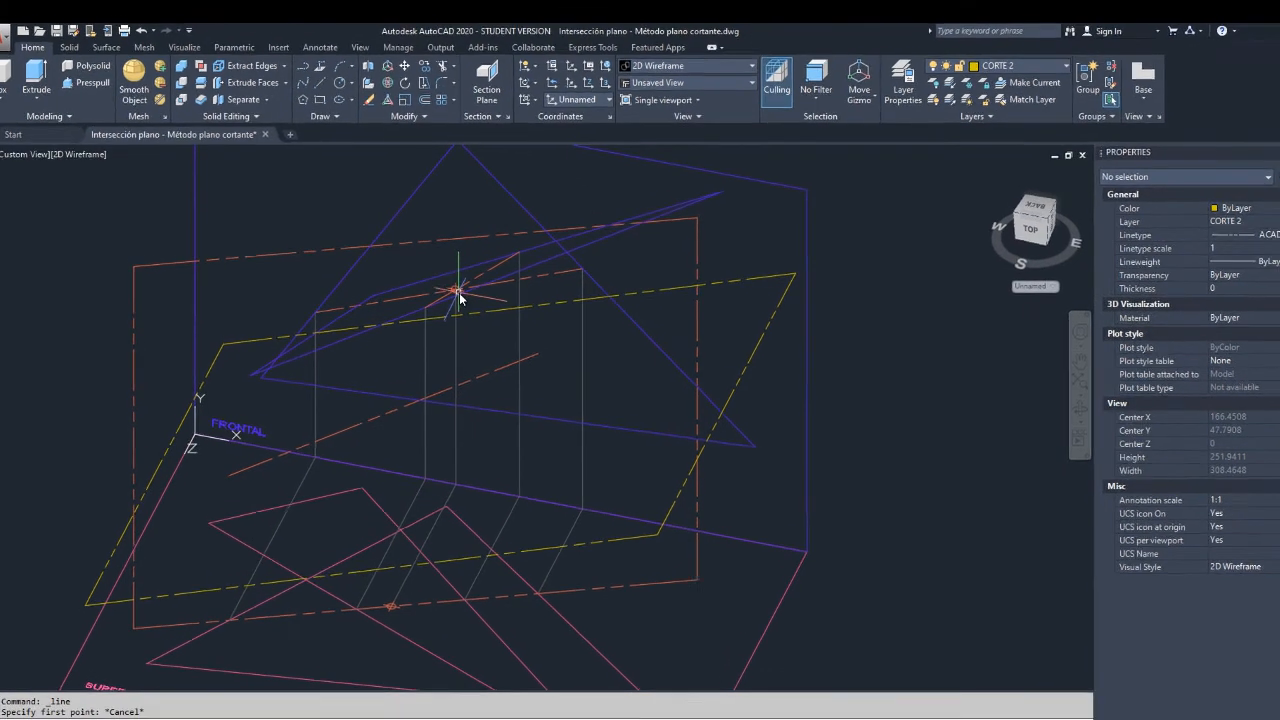
middle_click_drag(532, 527, 487, 407)
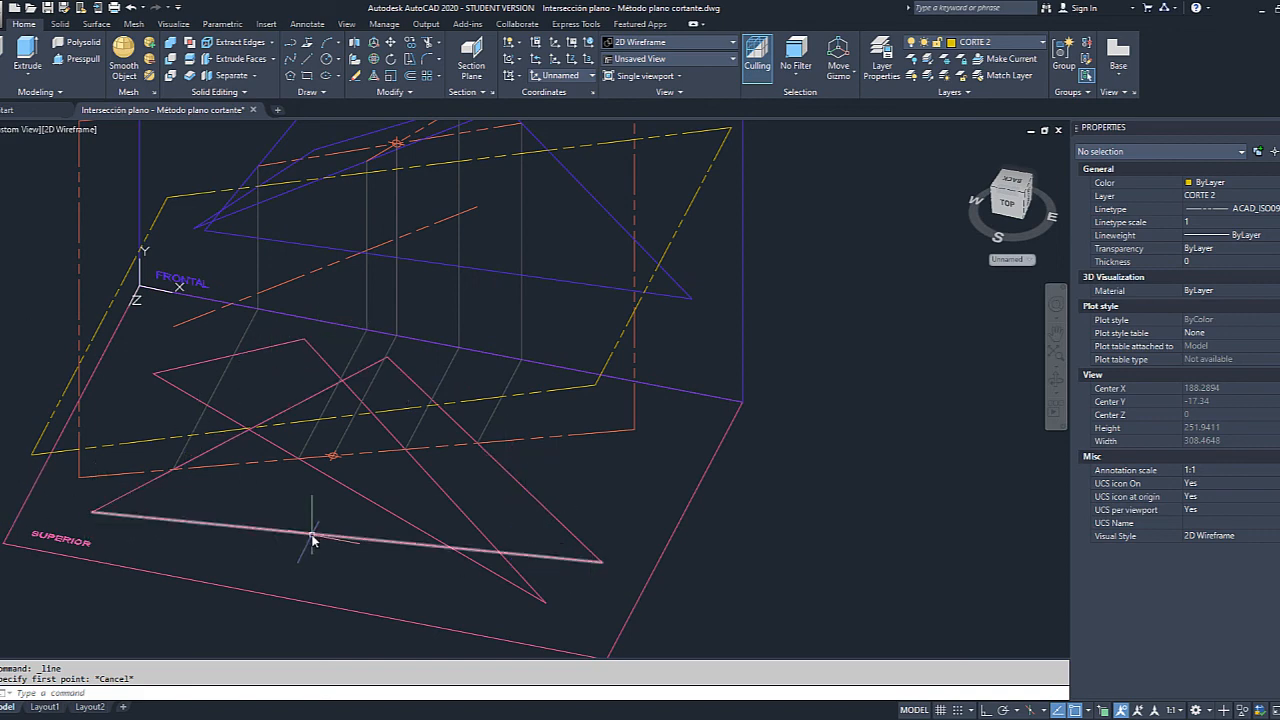
mouse_move(554, 325)
middle_mouse_down()
mouse_move(571, 414)
mouse_move(579, 279)
mouse_move(507, 525)
middle_mouse_up()
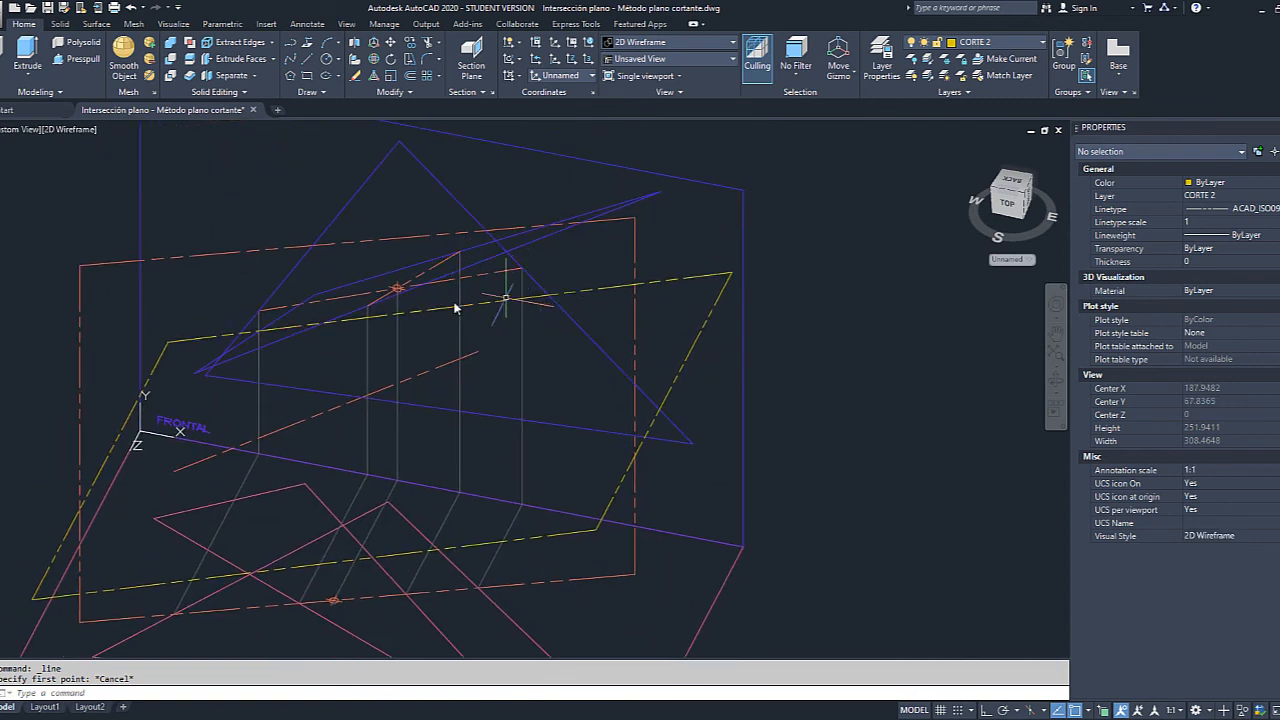
middle_click_drag(187, 529, 209, 386)
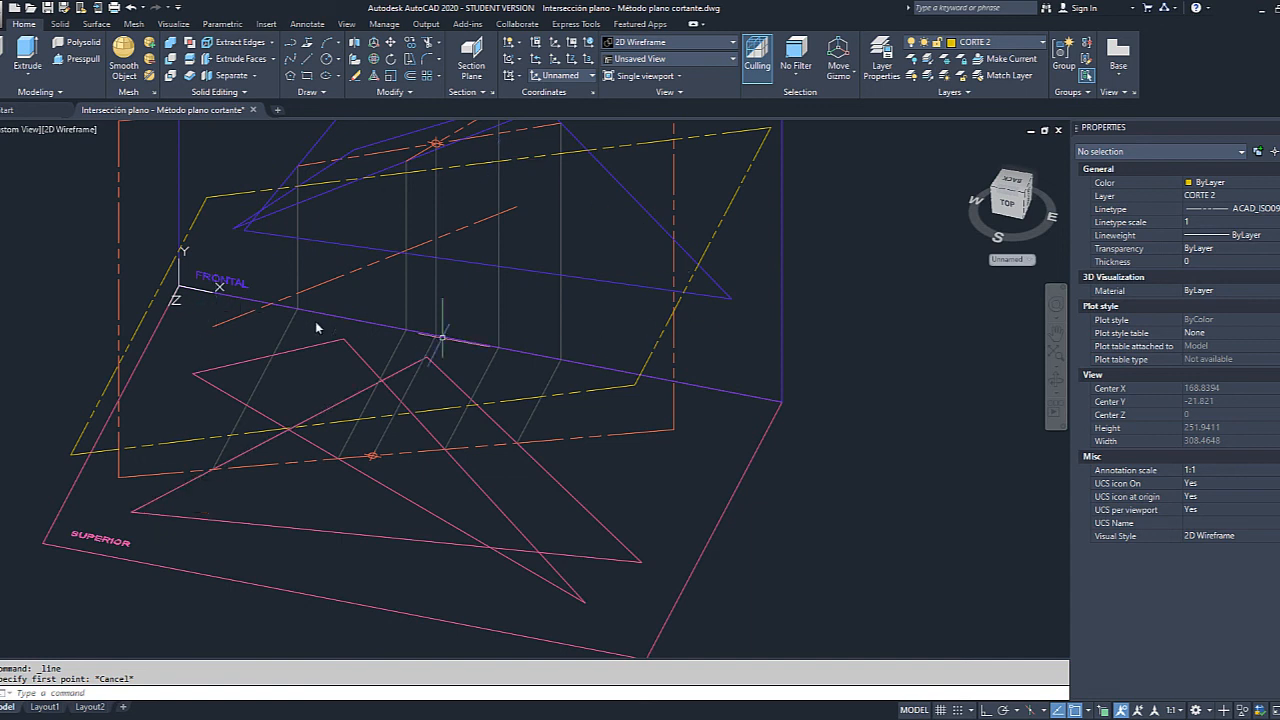
left_click(1056, 379)
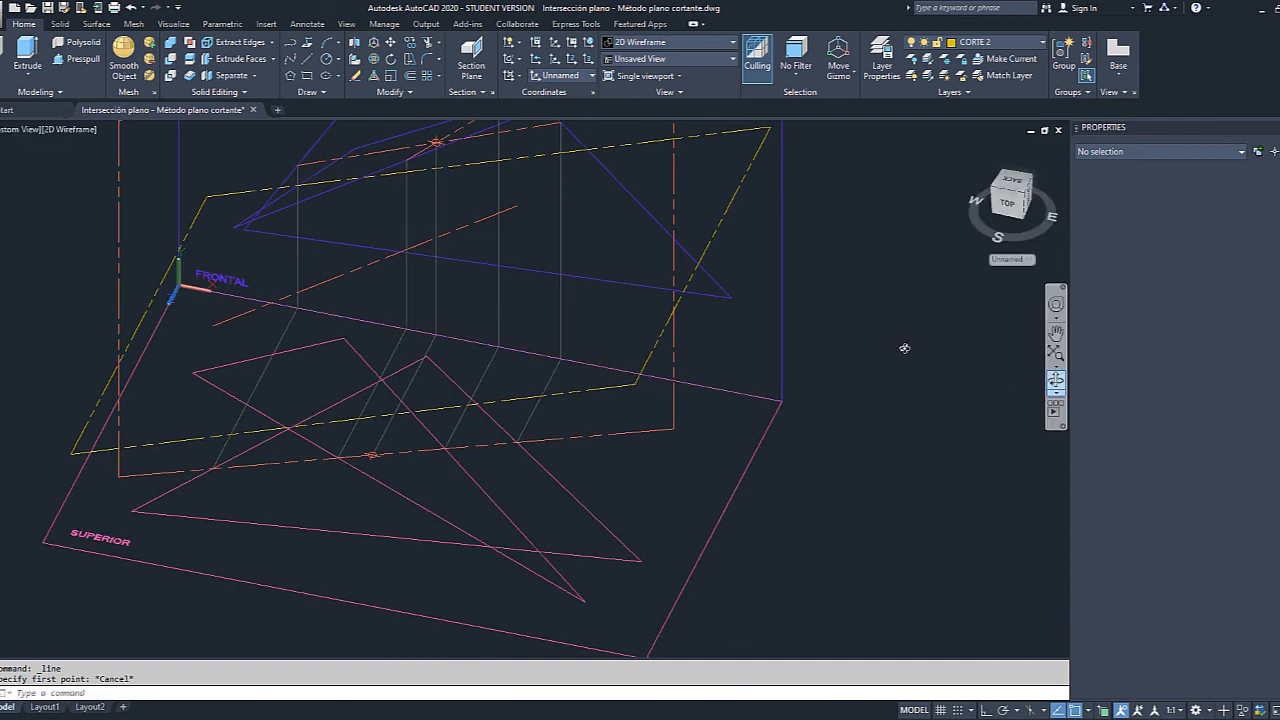
left_click_drag(819, 361, 767, 391)
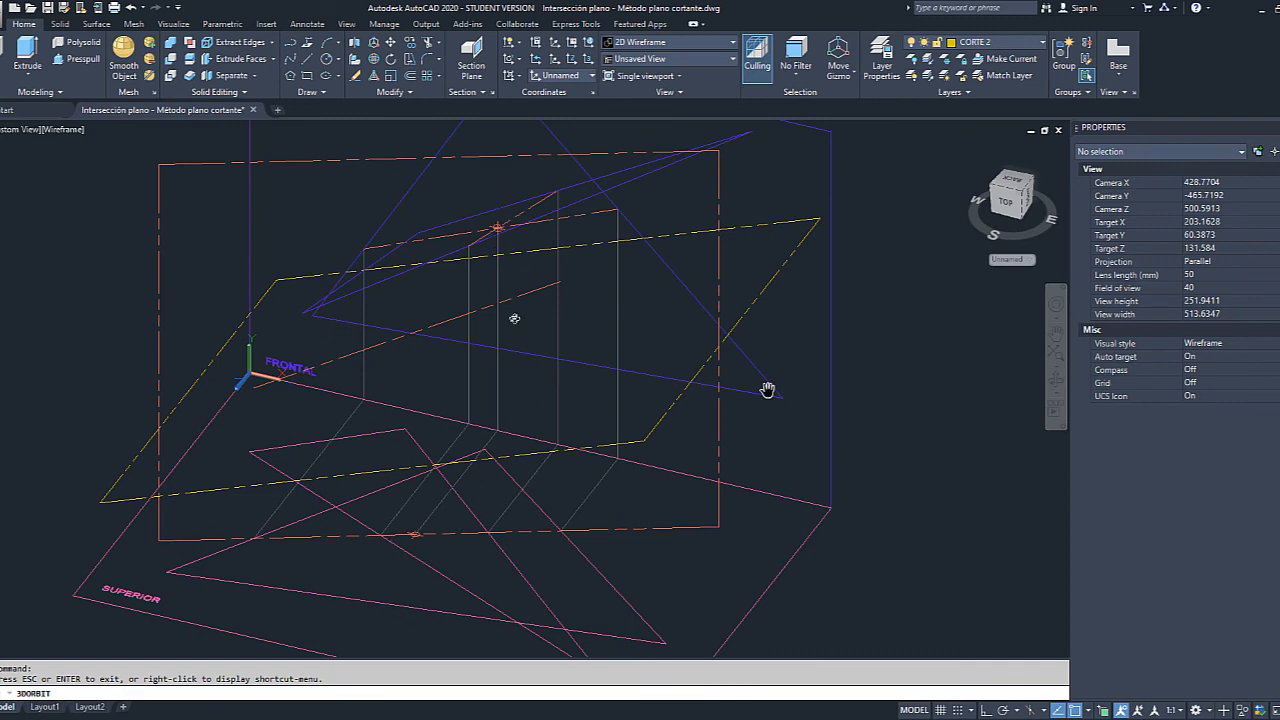
left_click_drag(514, 318, 792, 142)
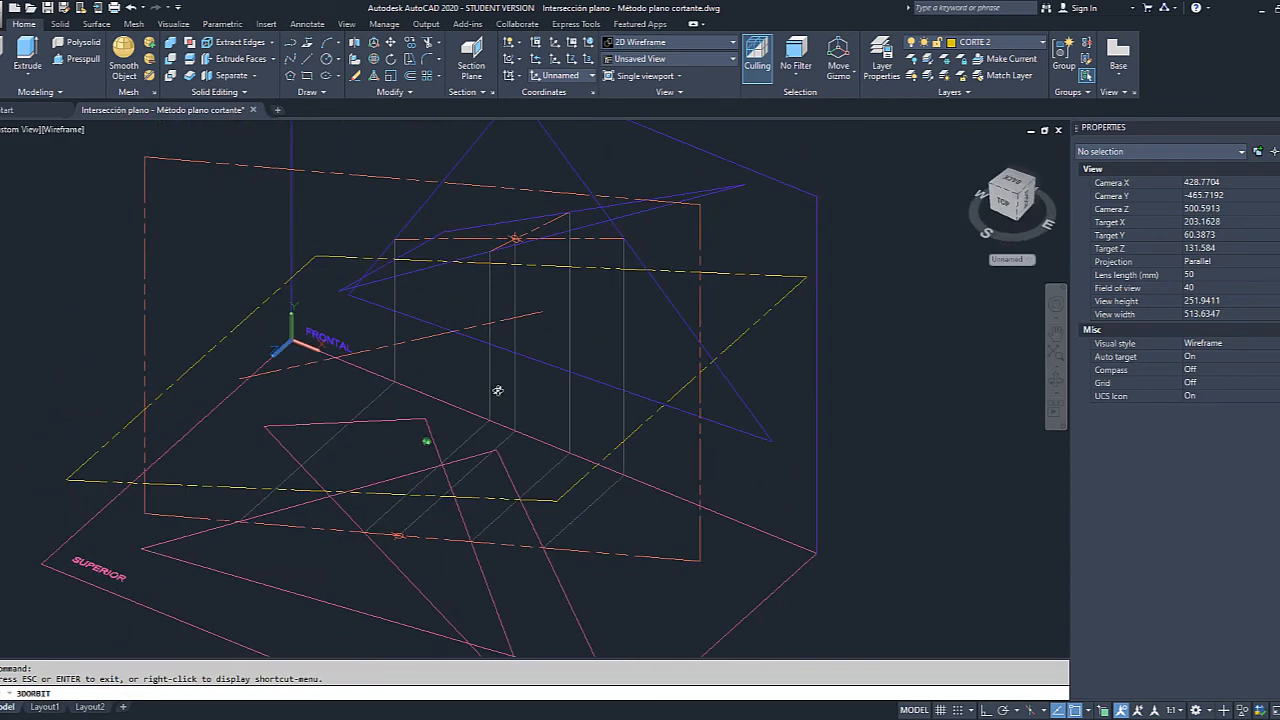
Turn off the CORTE 1 layer and examine the CORTE 2 cutting plane on its own in 3D.
left_click(1042, 47)
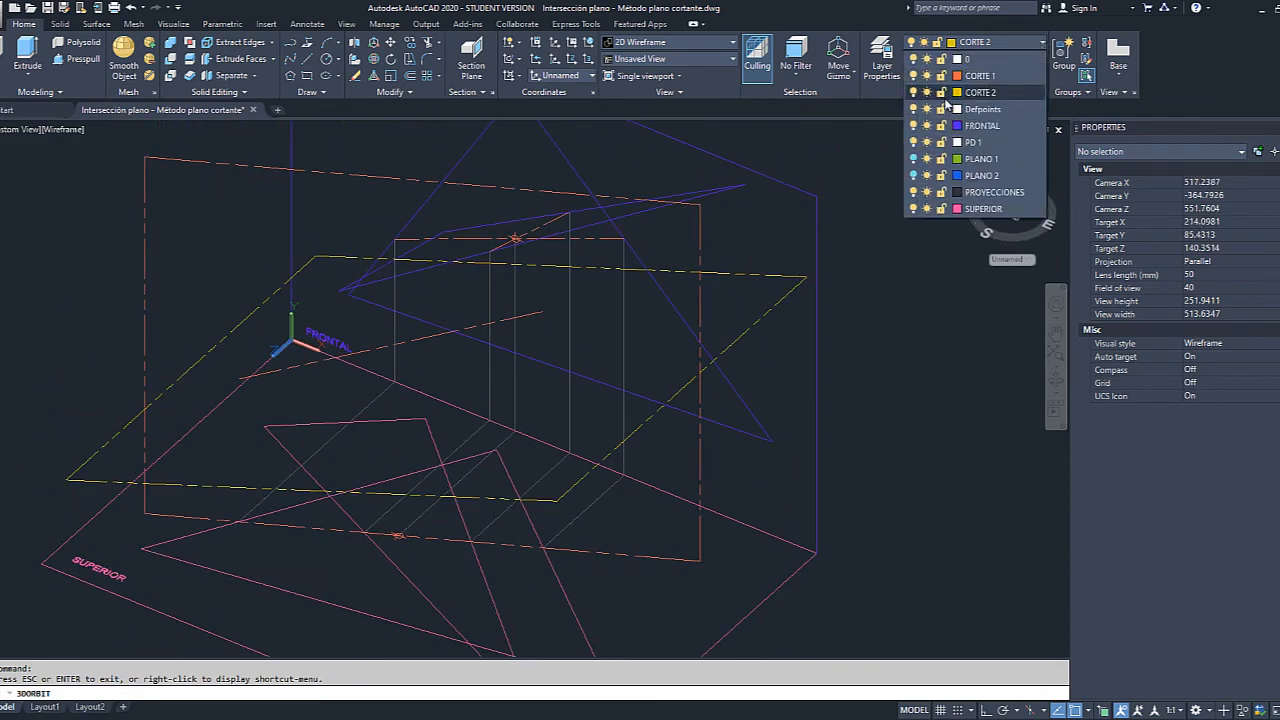
left_click(716, 347)
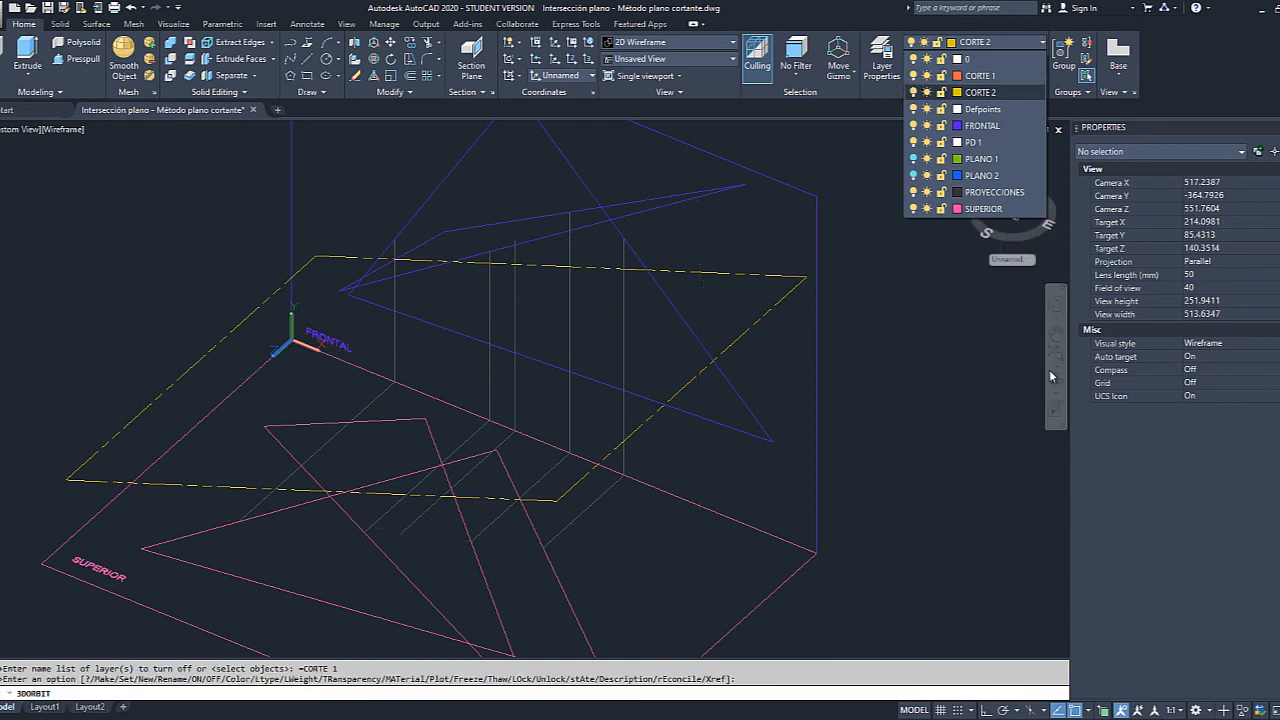
key("Return")
left_click_drag(794, 417, 547, 420)
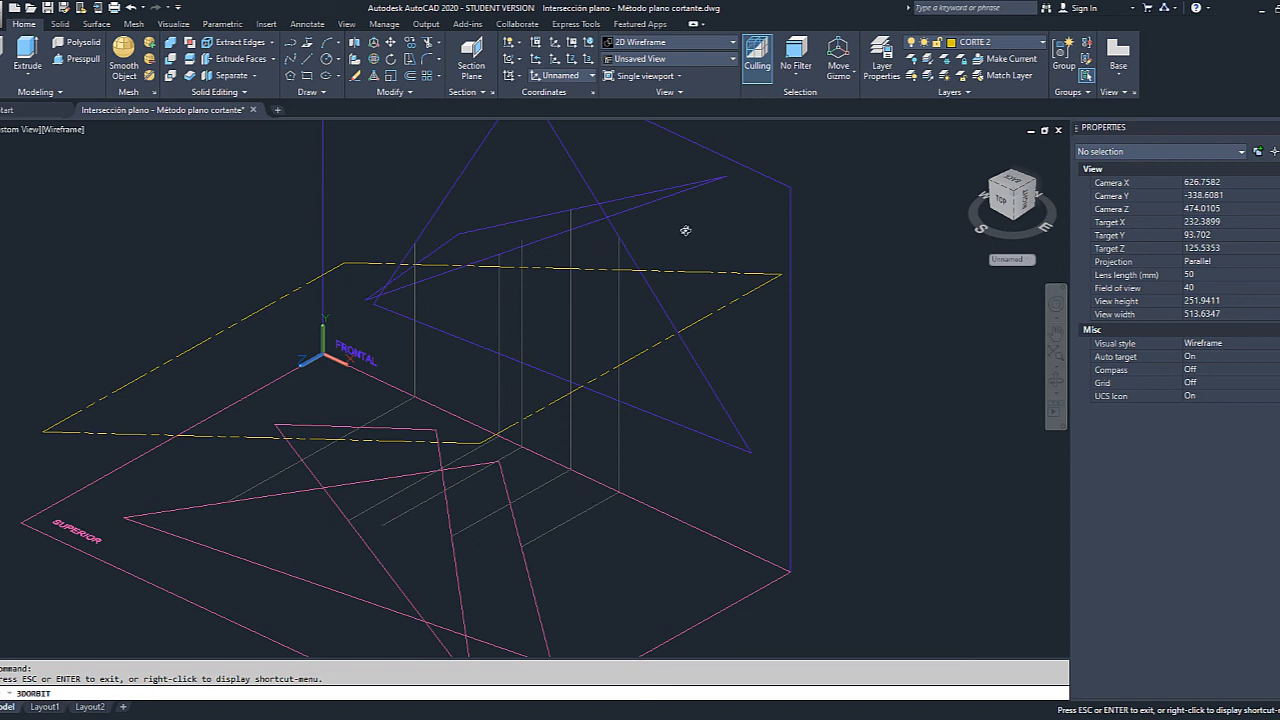
Turn the CORTE 1 layer back on and keep the current layer CORTE 2 on.
left_click(1039, 43)
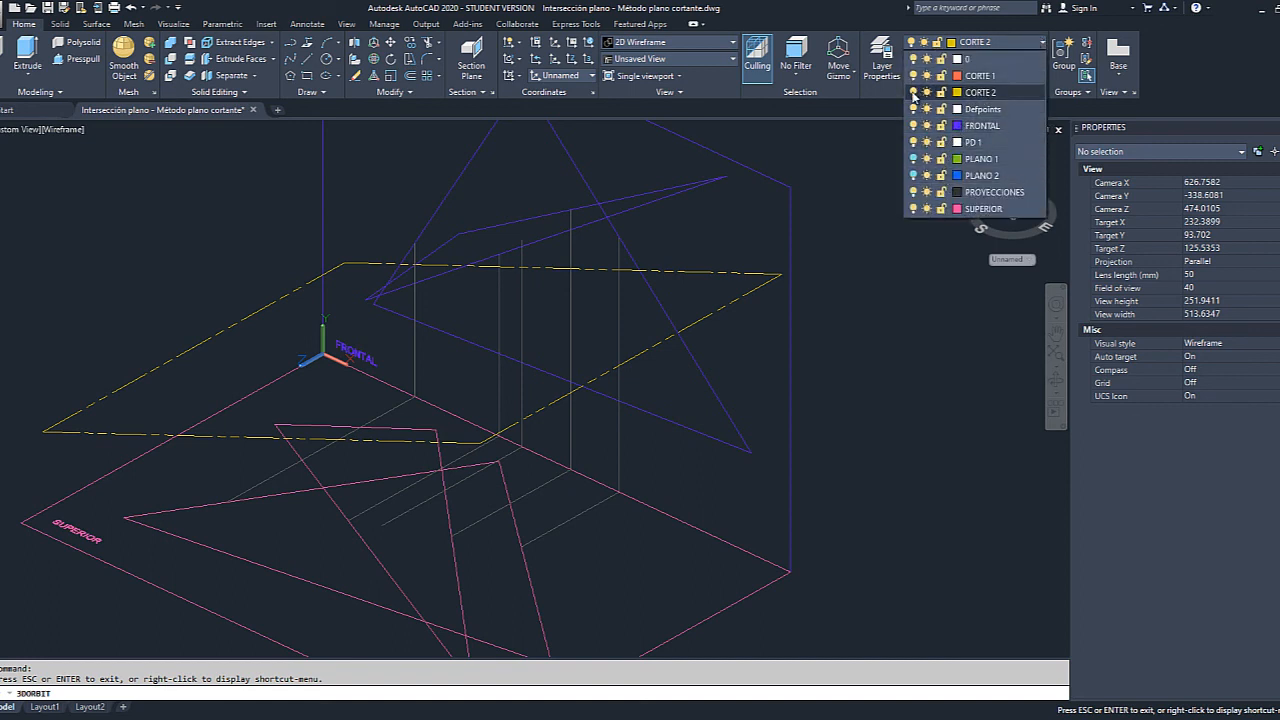
left_click(913, 75)
left_click(913, 92)
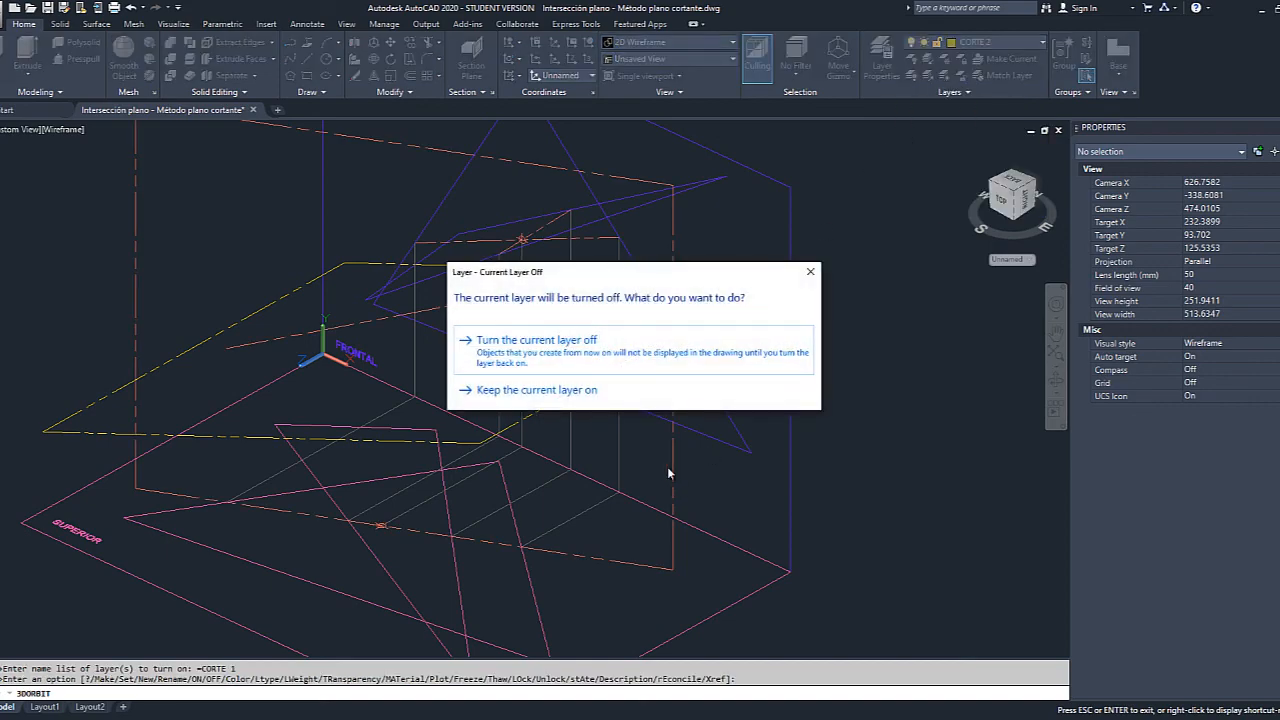
left_click(714, 393)
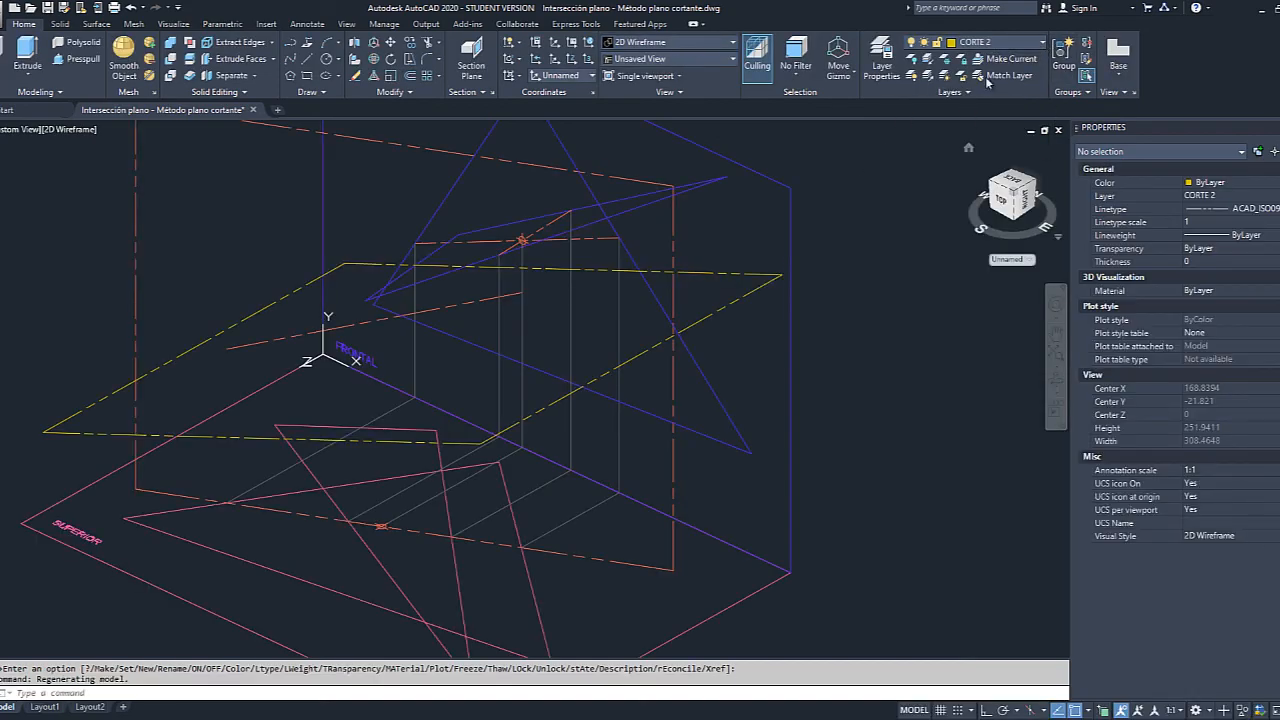
Turn off the CORTE 1 and CORTE 2 layers, and turn on the PLANO 1 and PLANO 2 layers.
left_click(975, 42)
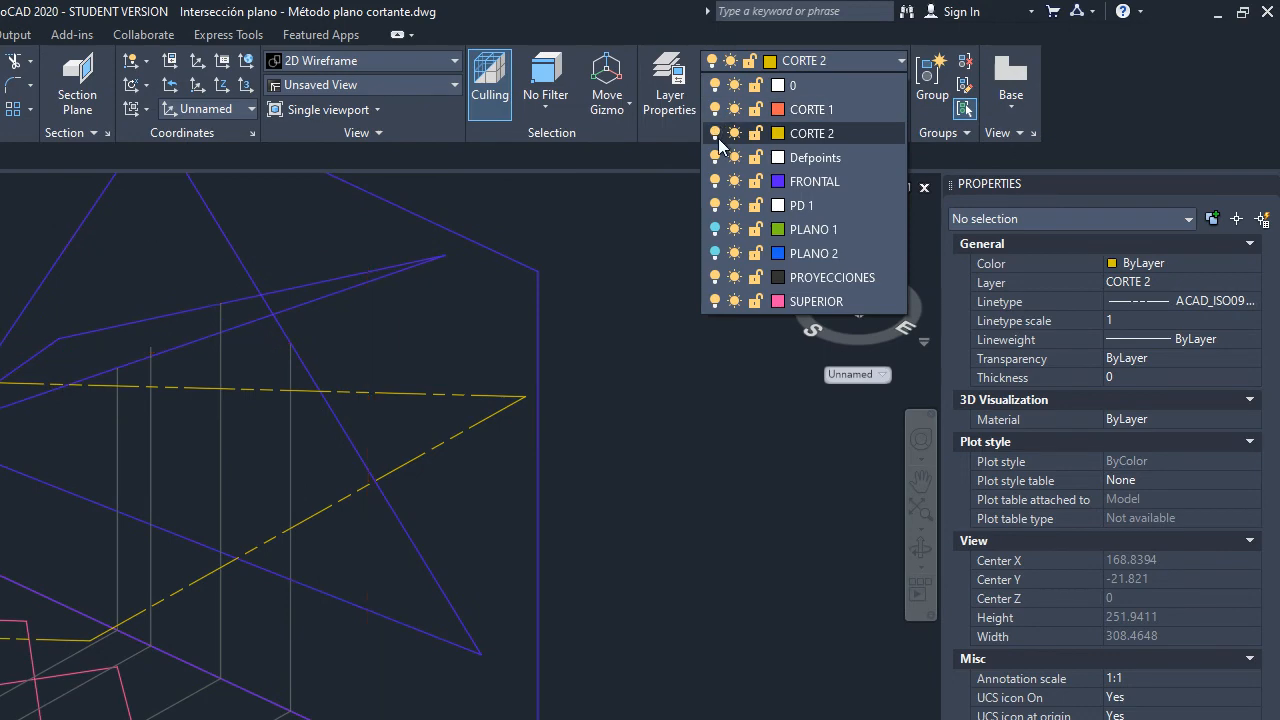
left_click(715, 134)
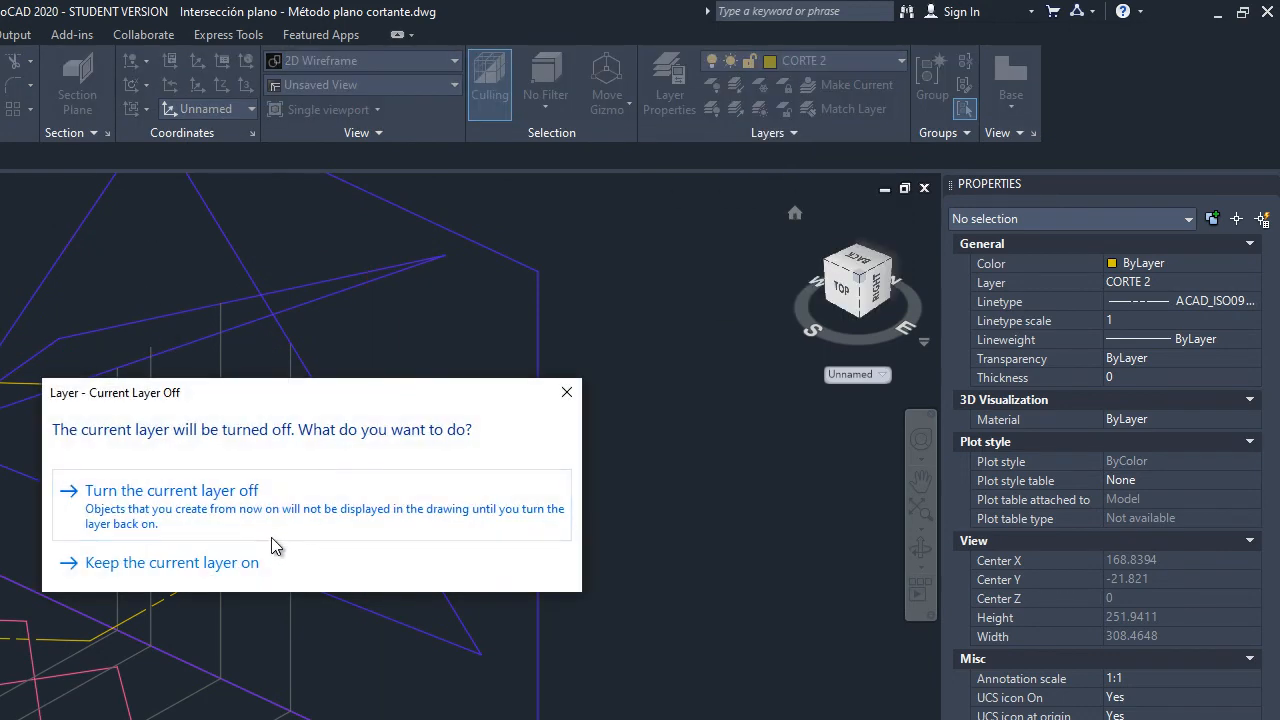
left_click(260, 512)
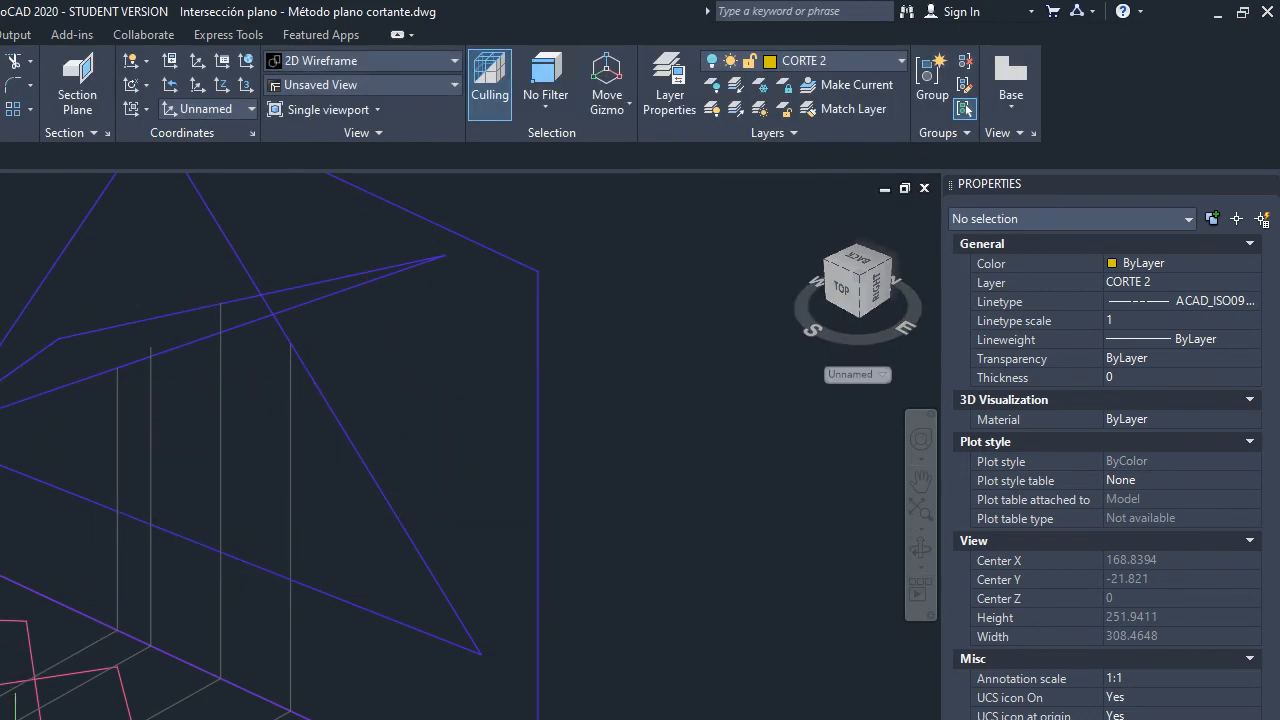
left_click(899, 62)
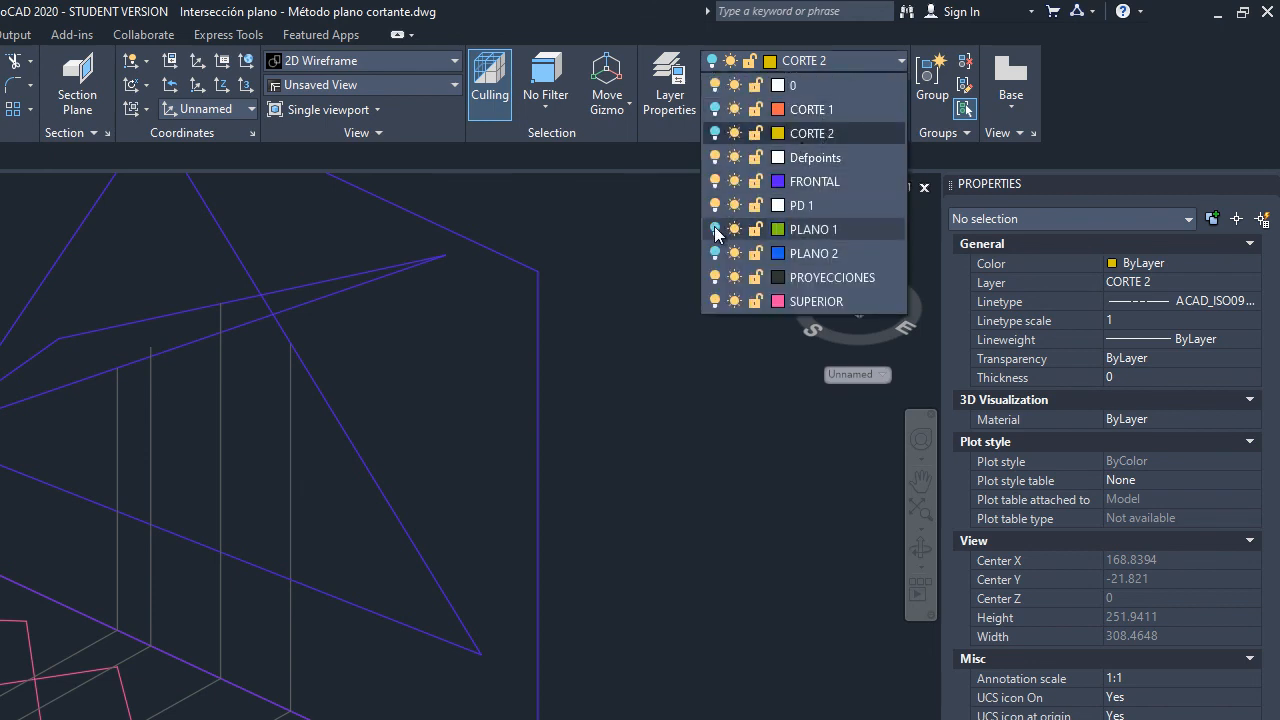
left_click(715, 229)
left_click(715, 253)
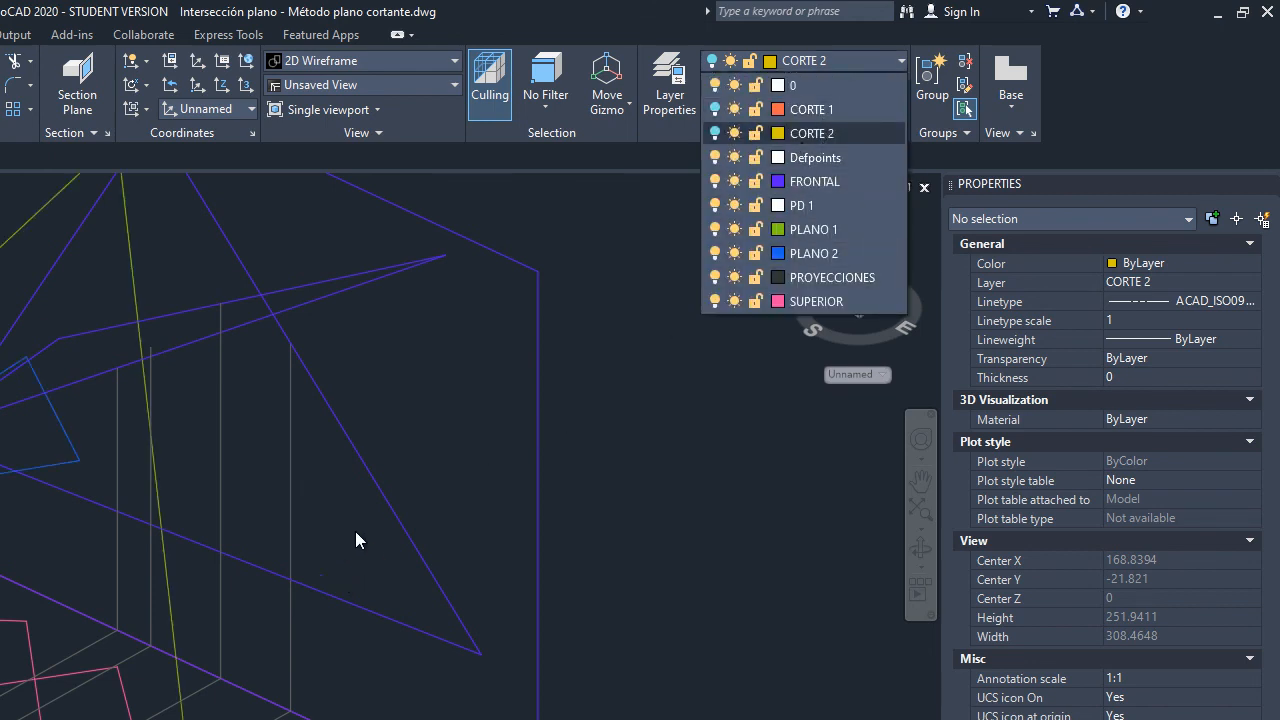
Examine the PLANO 1 and PLANO 2 triangles in space against their frontal and superior projections from several angles.
left_click(921, 548)
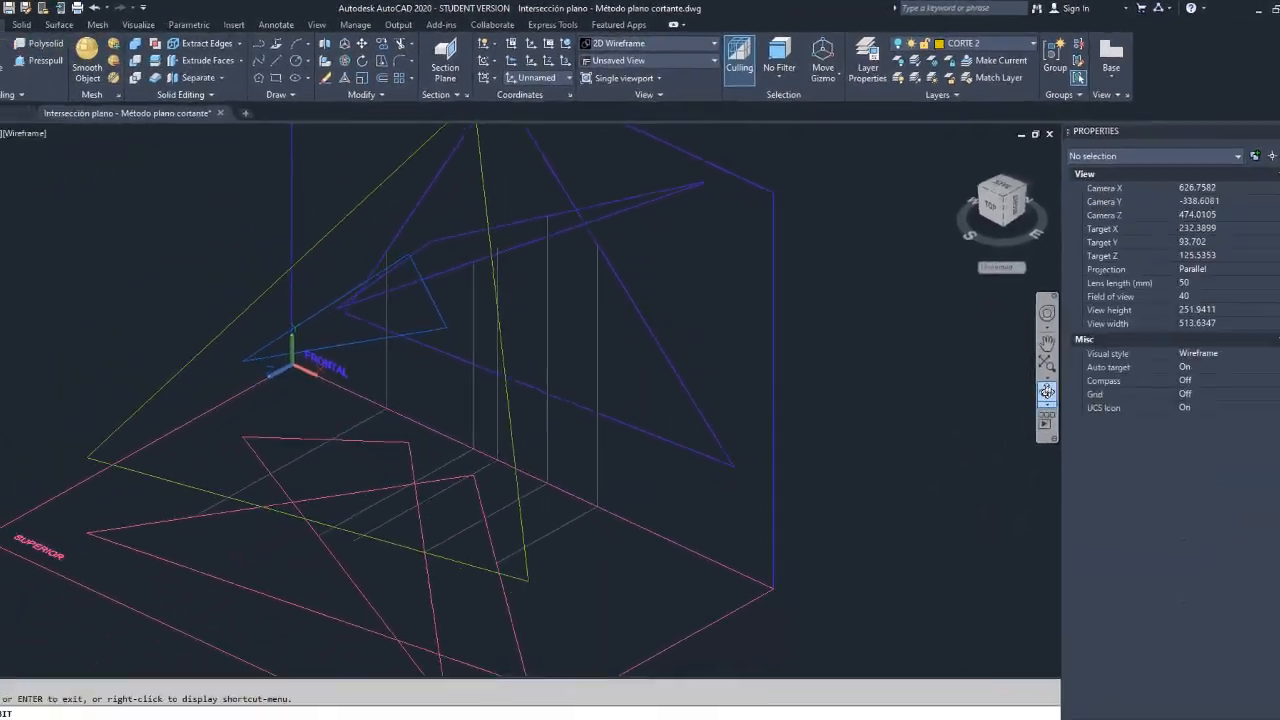
left_click_drag(967, 374, 905, 286)
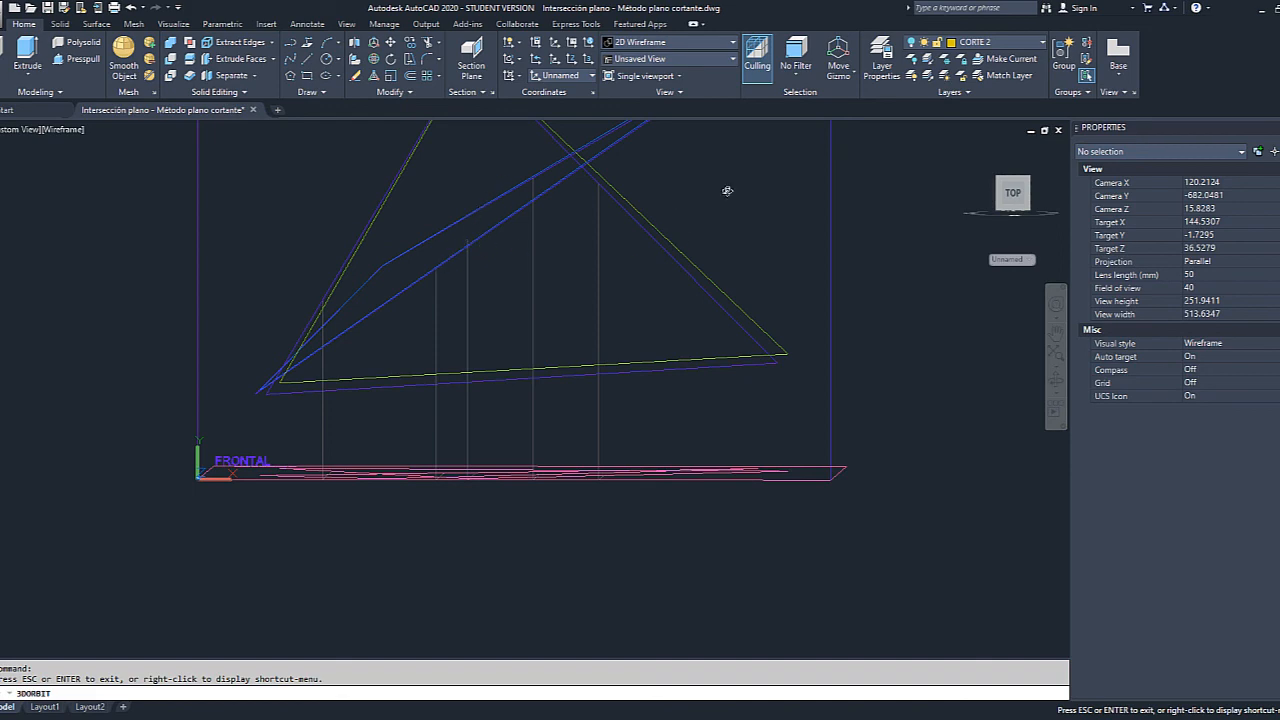
left_click_drag(727, 190, 509, 408)
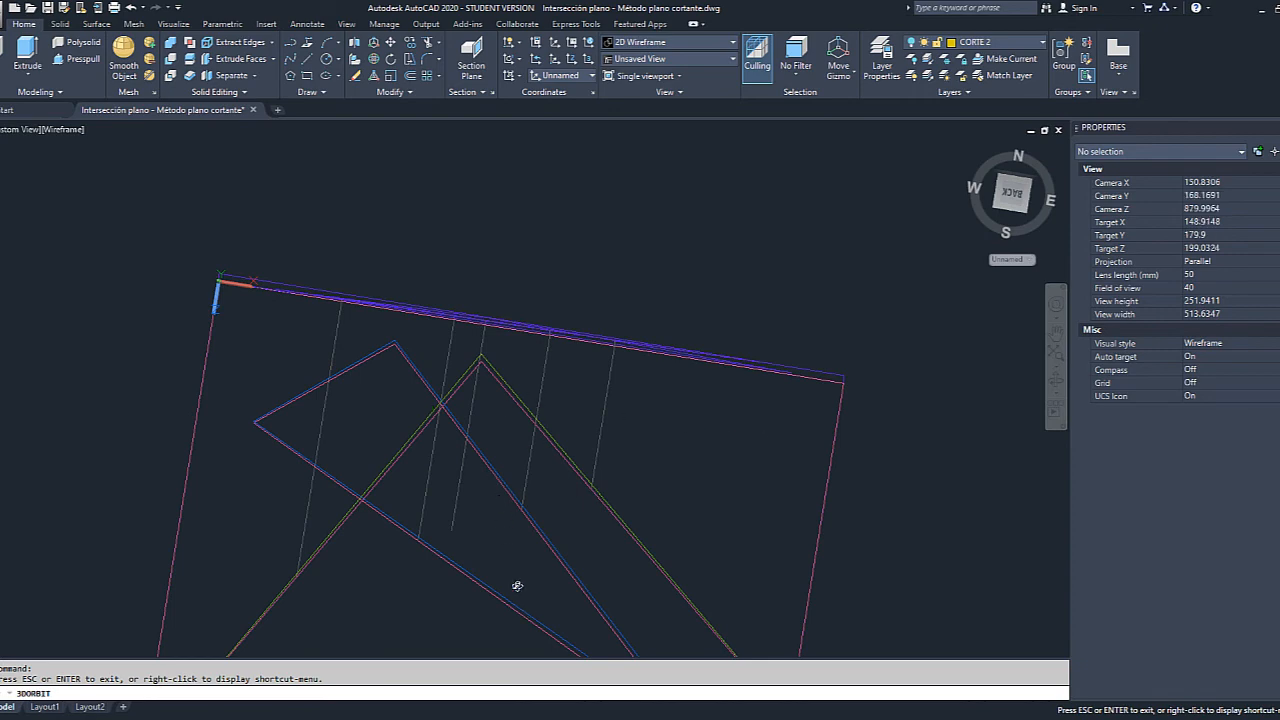
left_click_drag(740, 464, 462, 265)
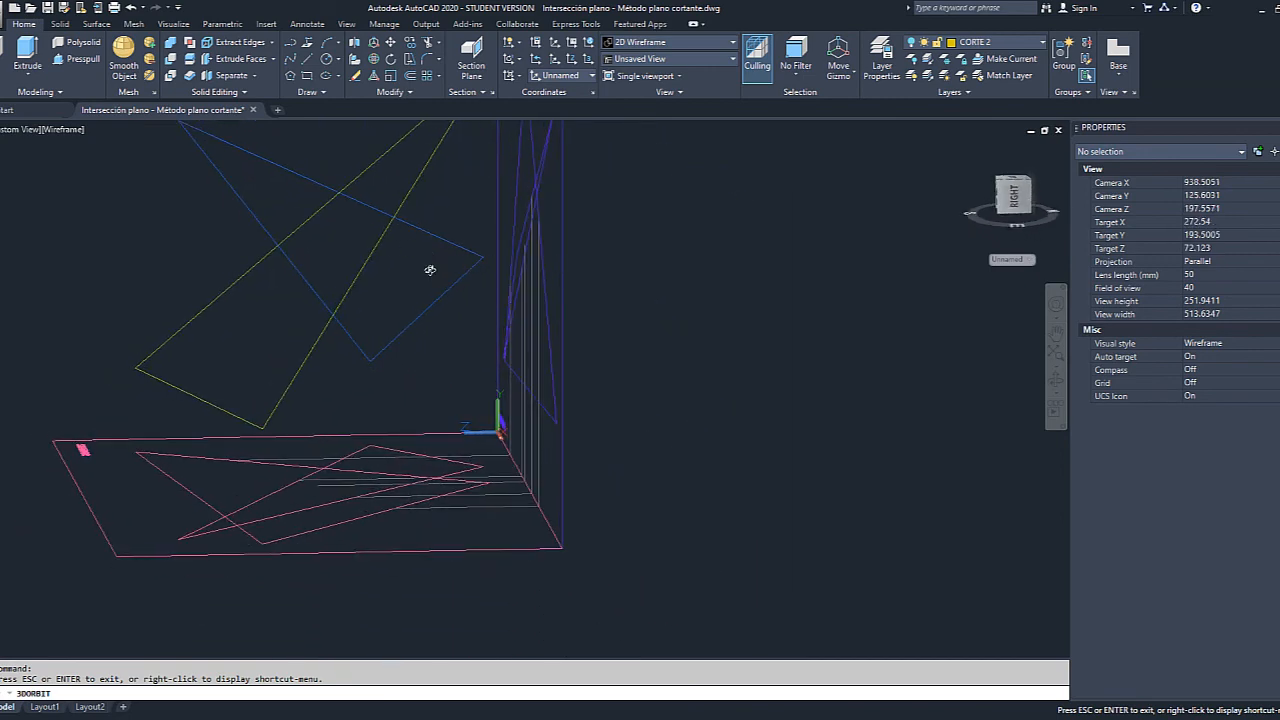
left_click_drag(439, 249, 582, 187)
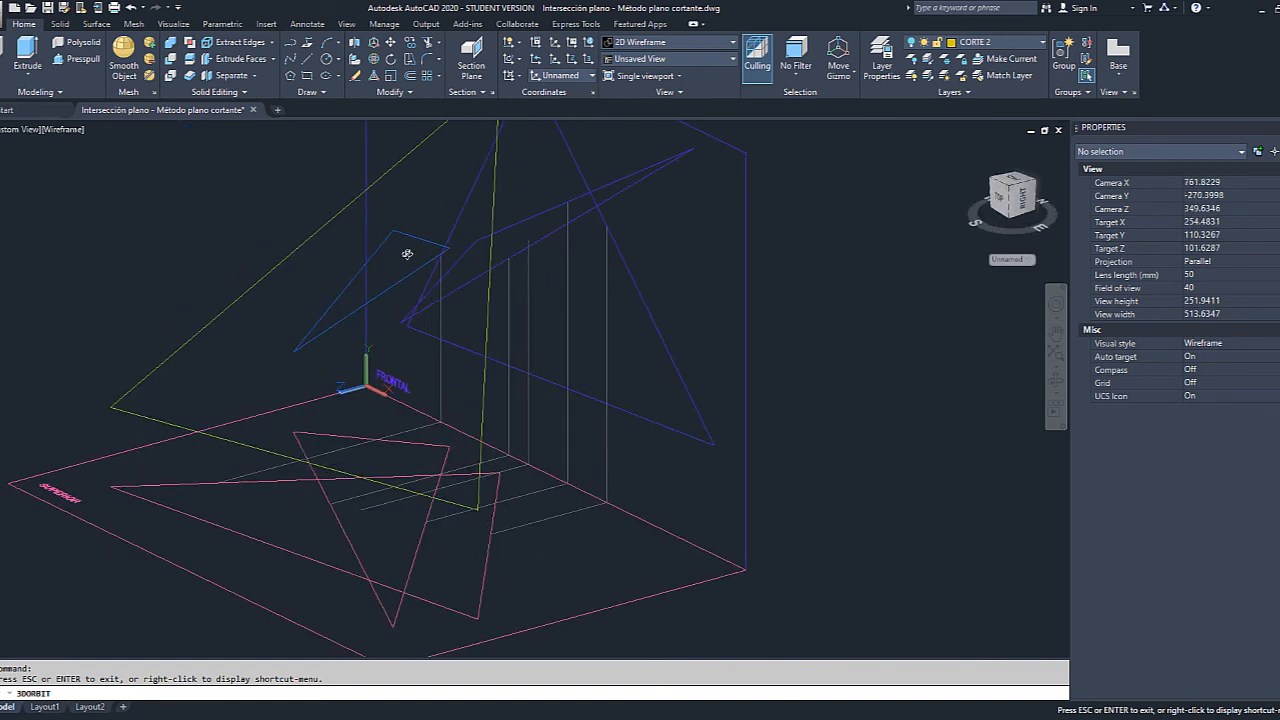
mouse_move(365, 304)
left_mouse_down()
mouse_move(350, 297)
mouse_move(376, 323)
left_mouse_up()
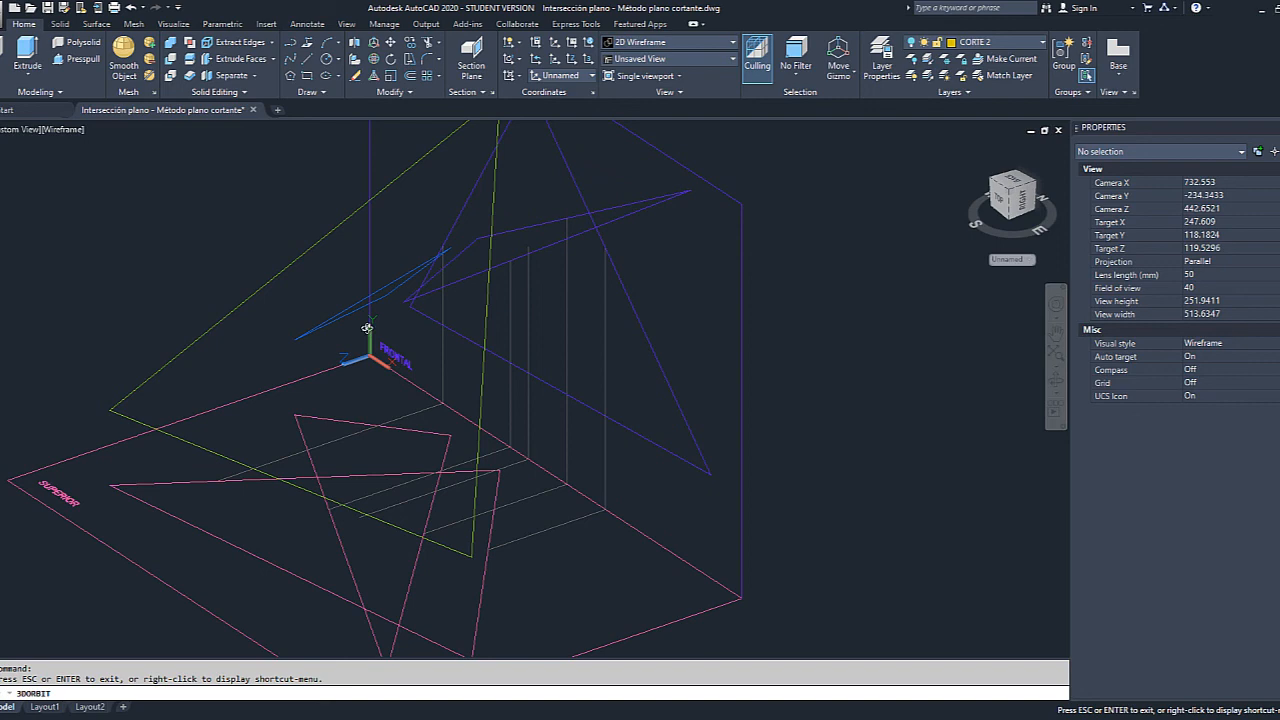
left_click_drag(375, 339, 441, 316)
left_click_drag(578, 391, 603, 423)
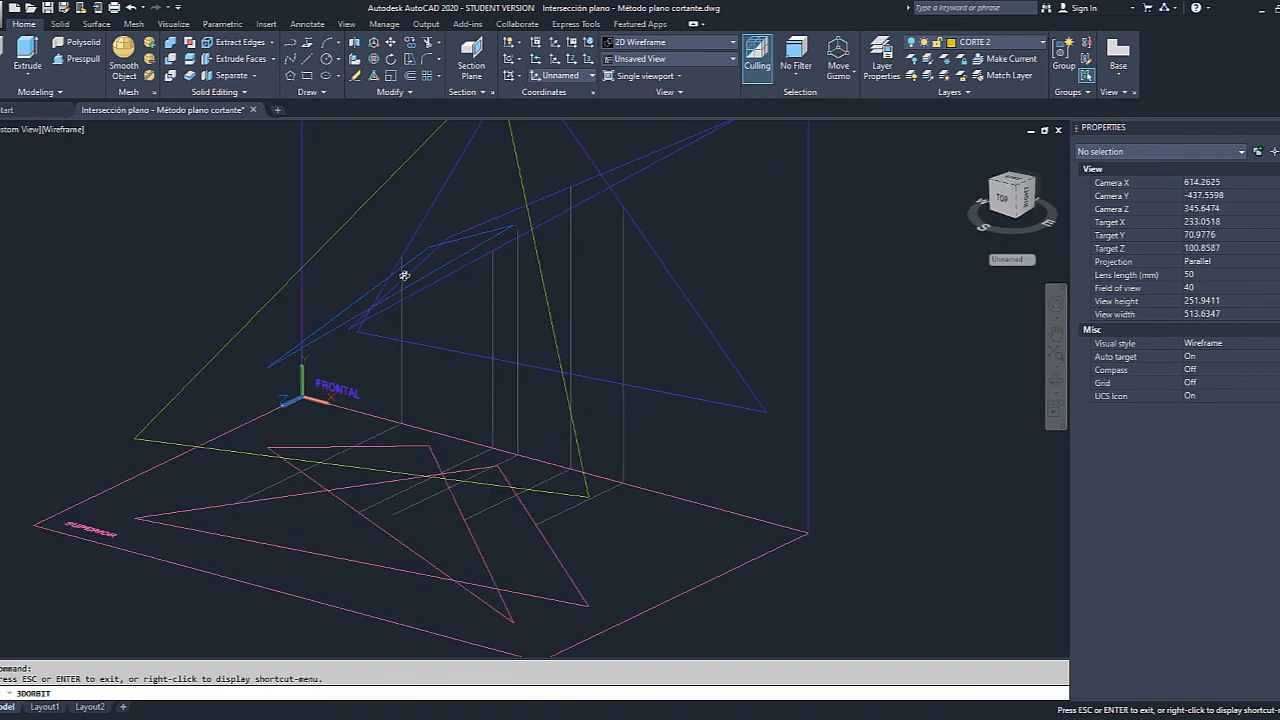
middle_click_drag(744, 402, 771, 432)
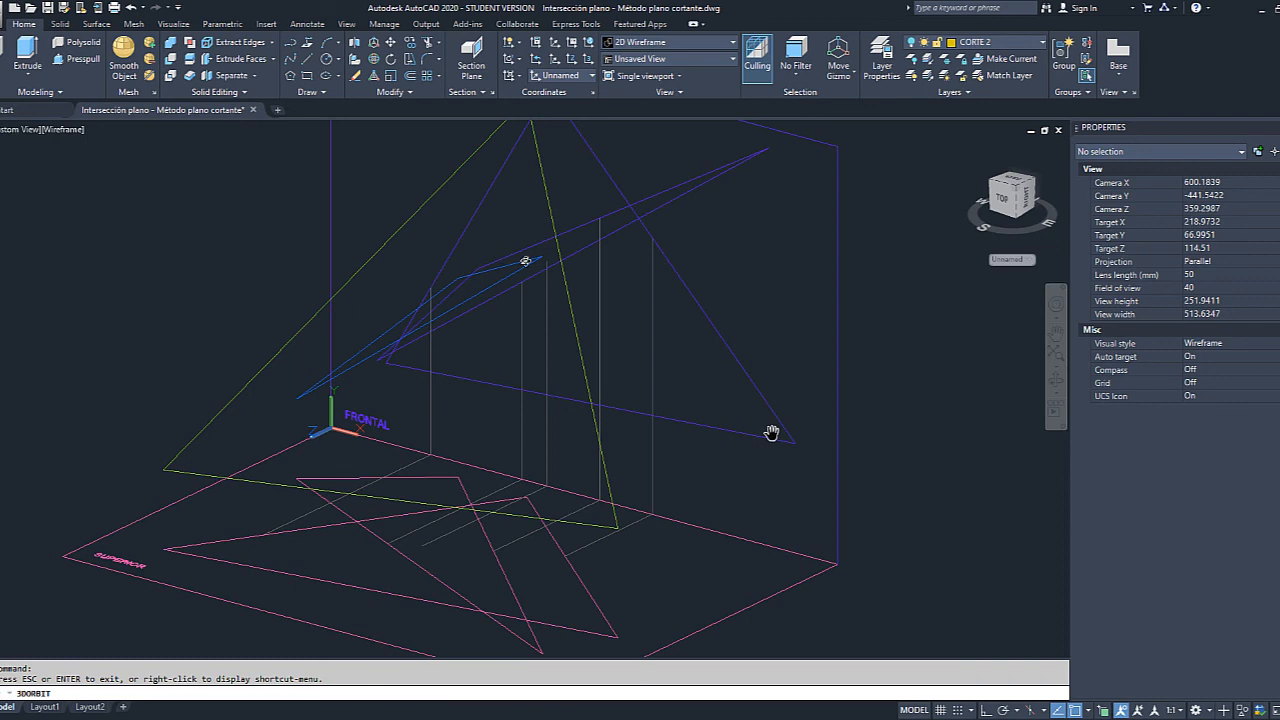
left_click_drag(463, 337, 317, 300)
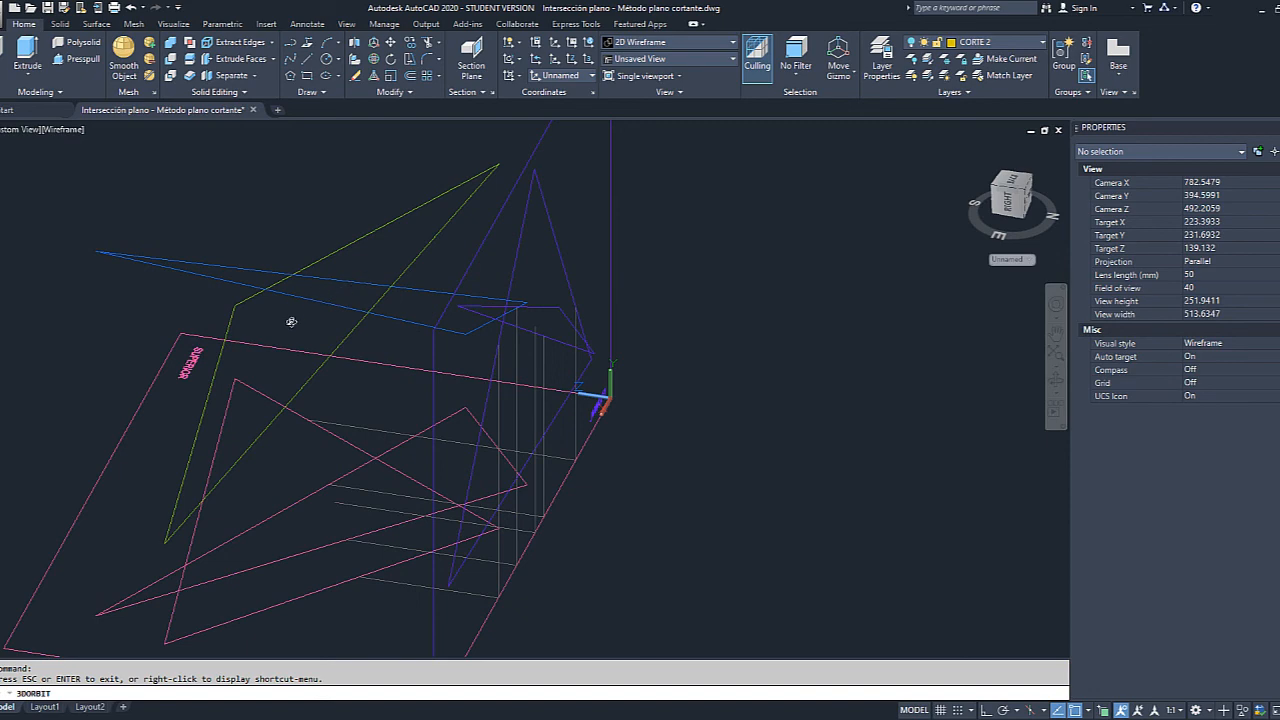
left_click_drag(291, 321, 403, 500)
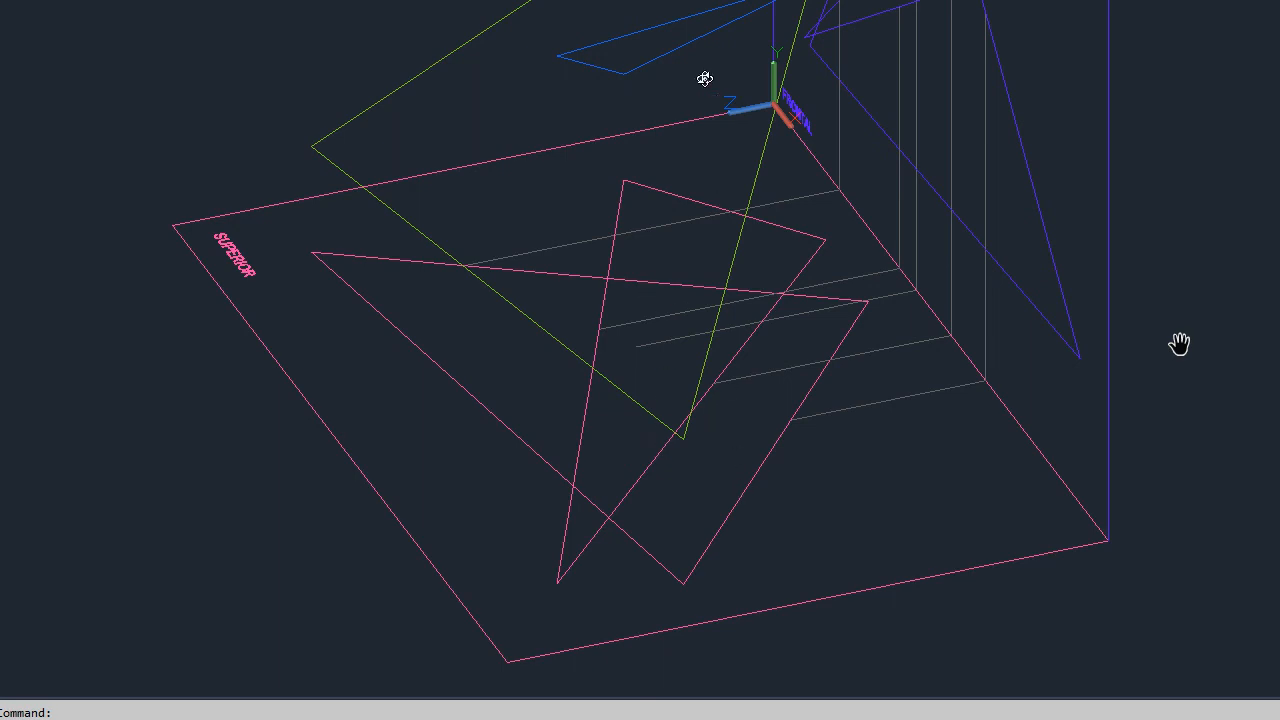
middle_click_drag(706, 77, 740, 221)
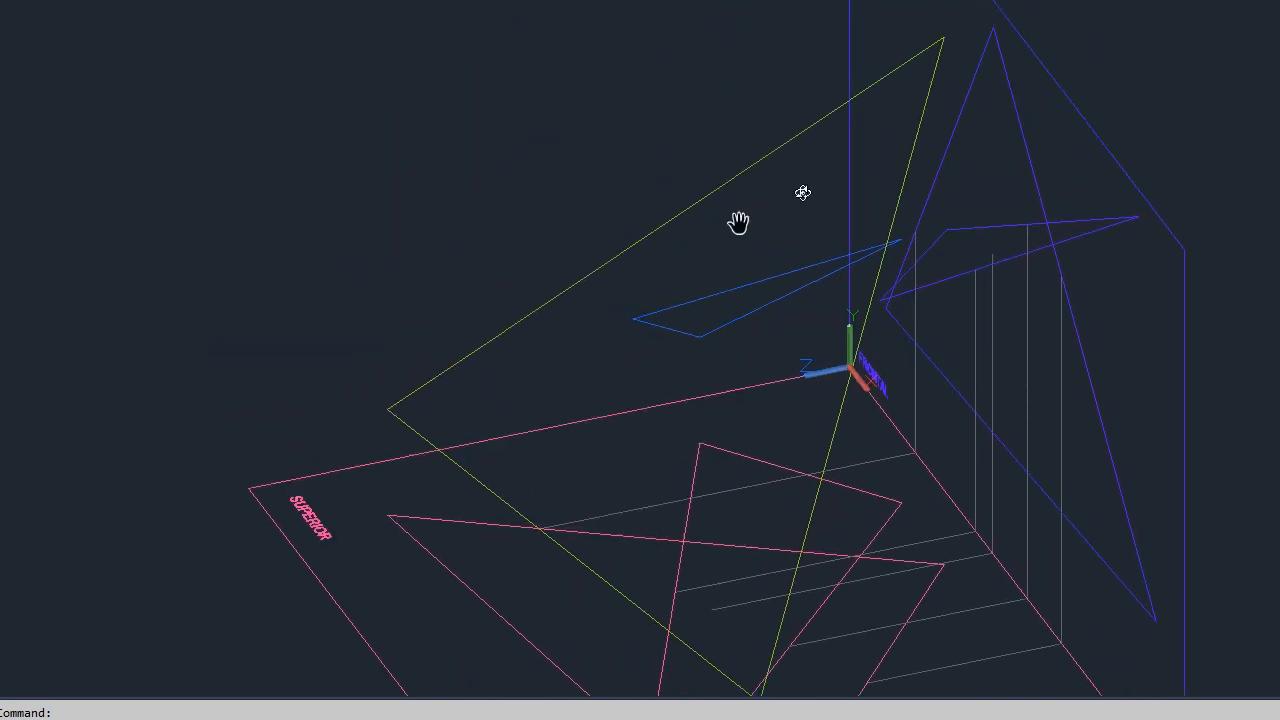
middle_click_drag(1015, 495, 1033, 323)
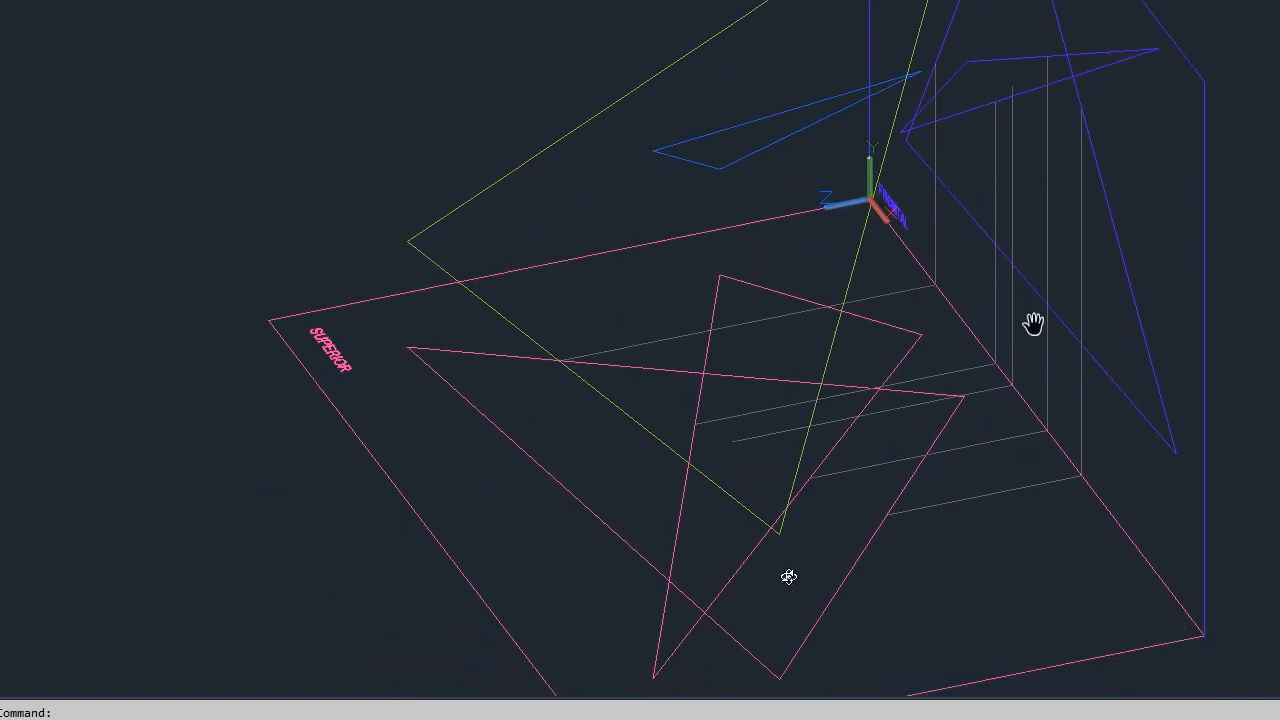